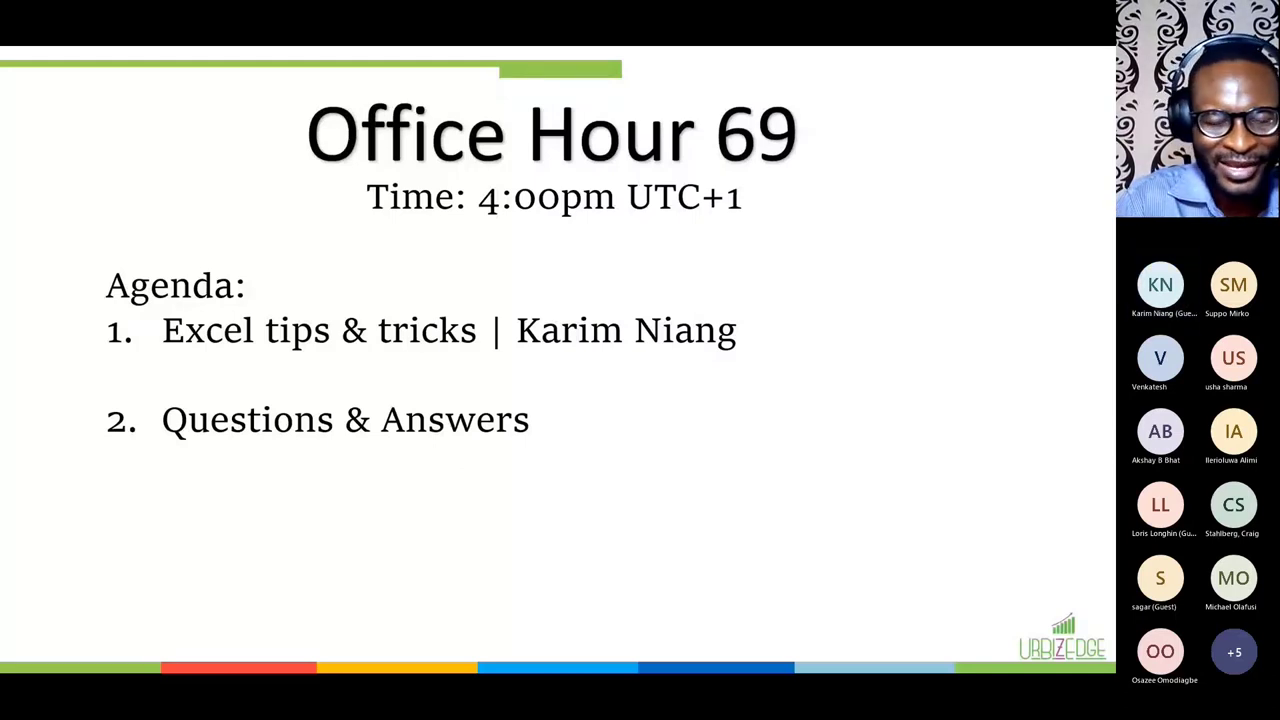
# Advance past the Office Hour 69 agenda slide toward the 'Excel Tips and Trick' Meetup page
pyautogui.press('Right')
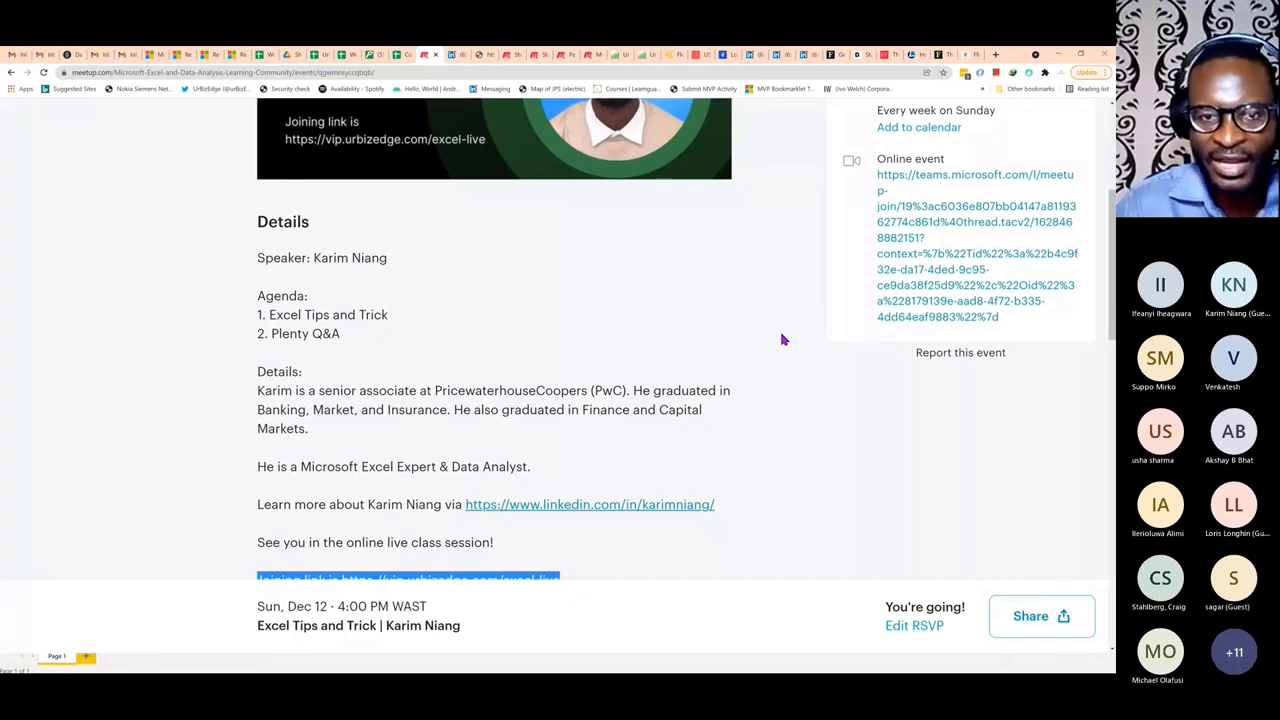
# Show the speaker's LinkedIn profile zoomed in two steps with its web address selected, then return to Teams
pyautogui.click(452, 55)
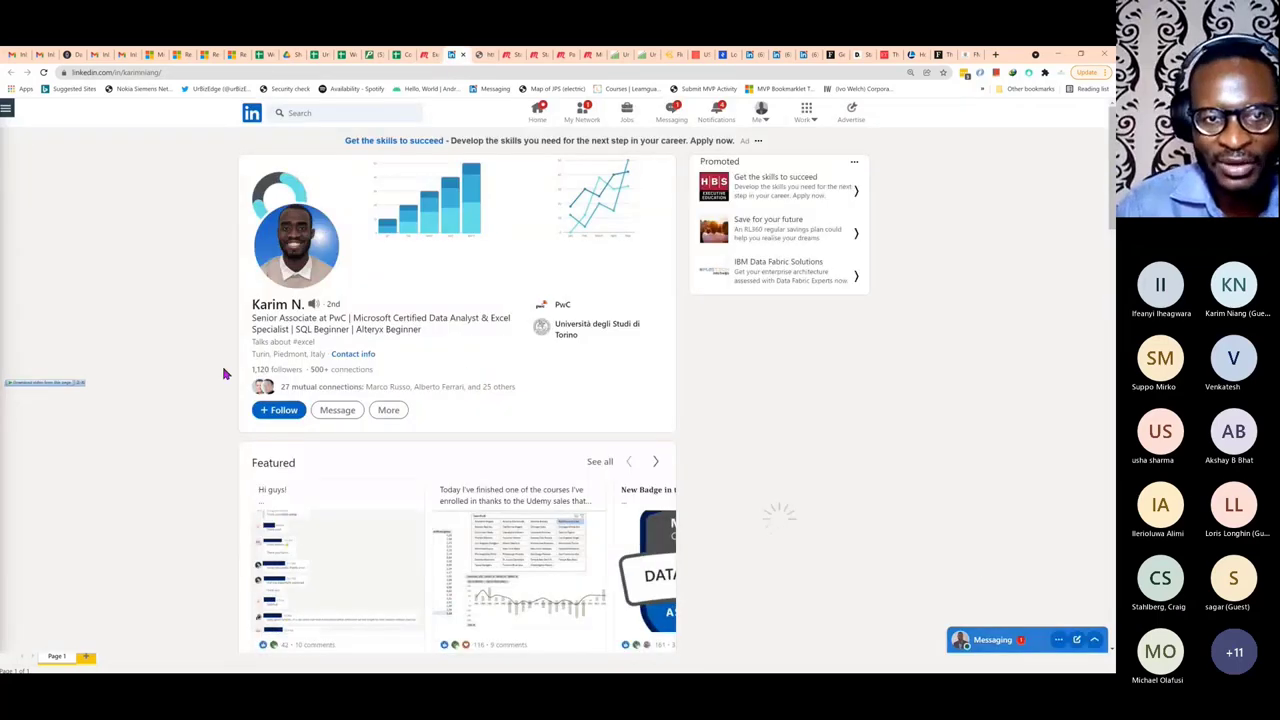
pyautogui.hotkey('ctrl', '+')
pyautogui.hotkey('ctrl', '+')
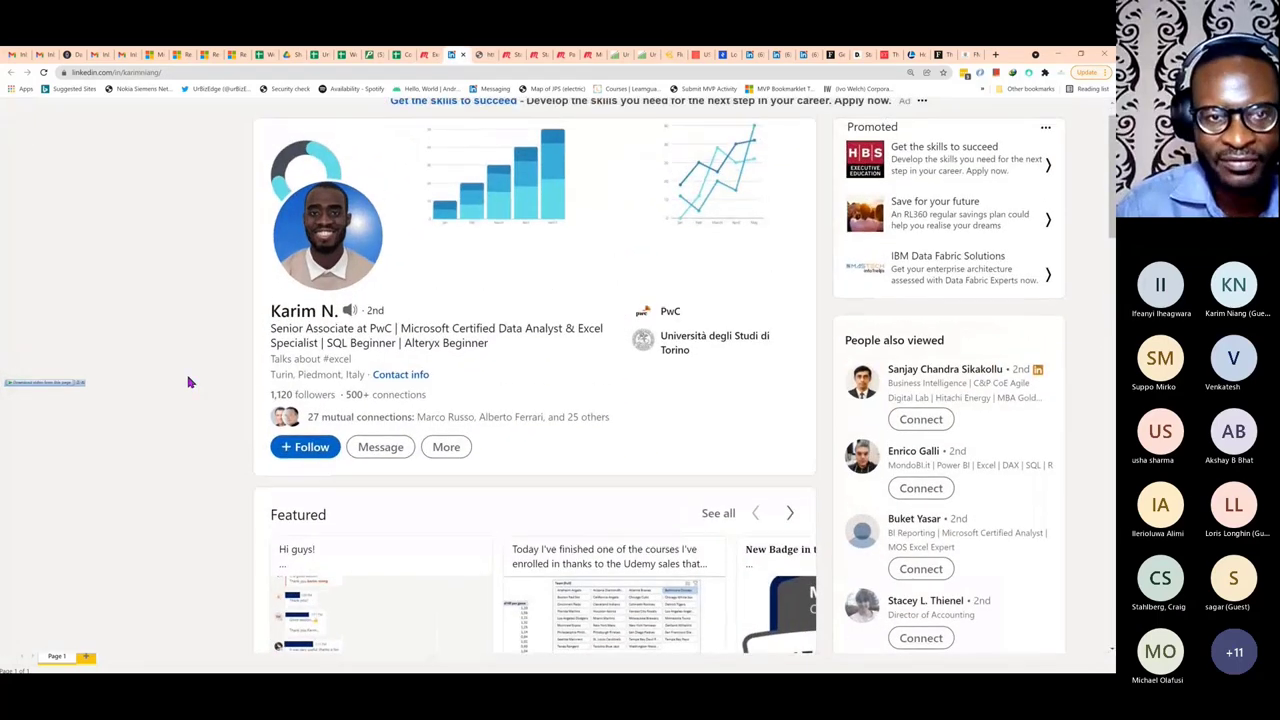
pyautogui.hotkey('ctrl', '+')
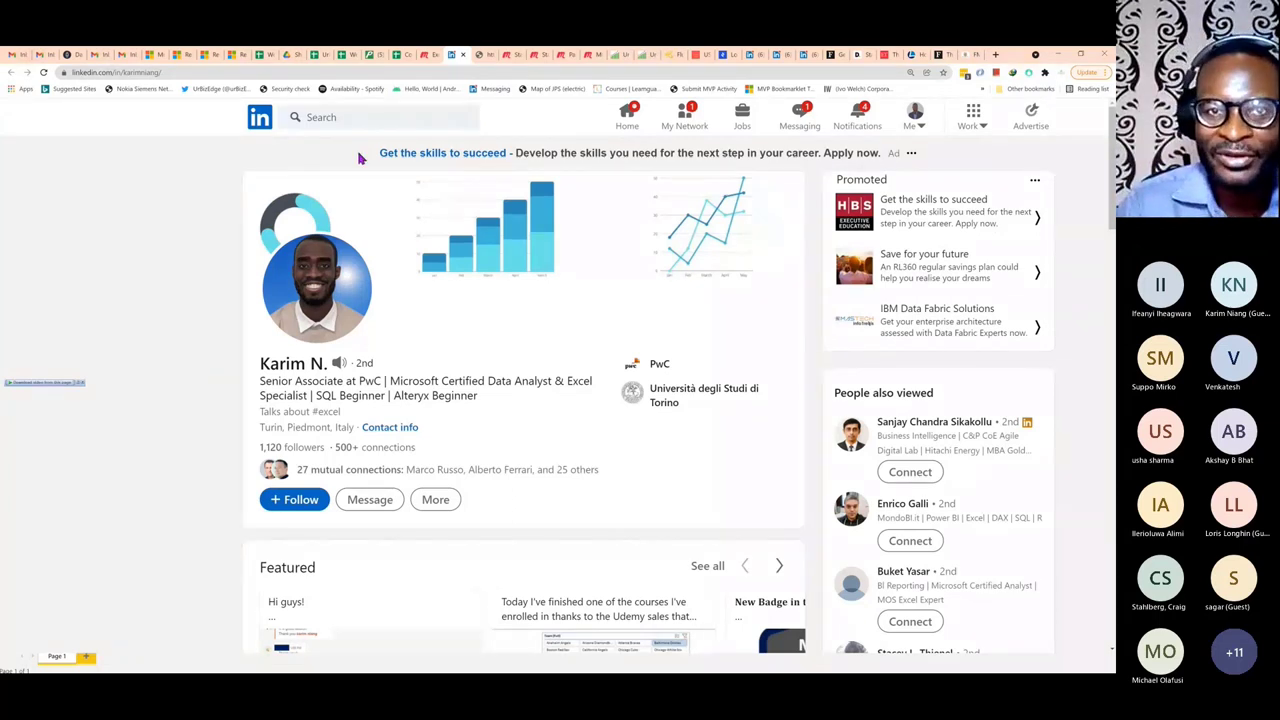
pyautogui.click(257, 71)
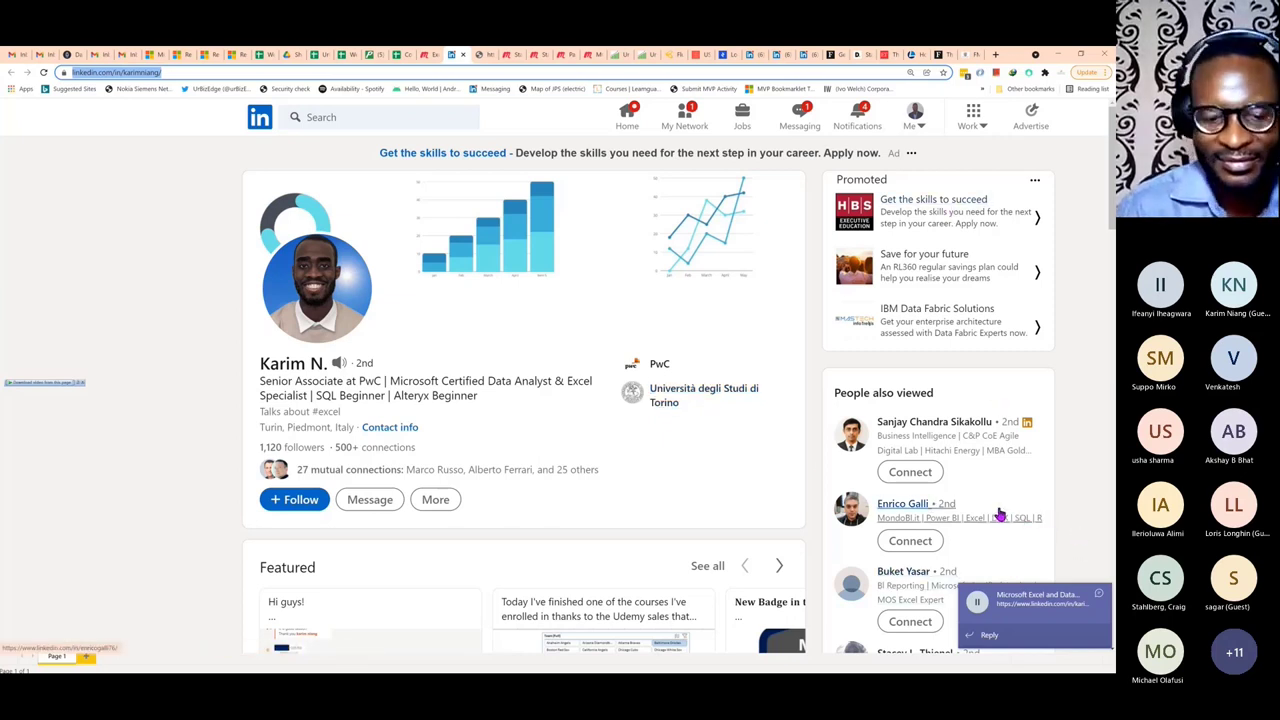
pyautogui.hotkey('alt', 'Tab')
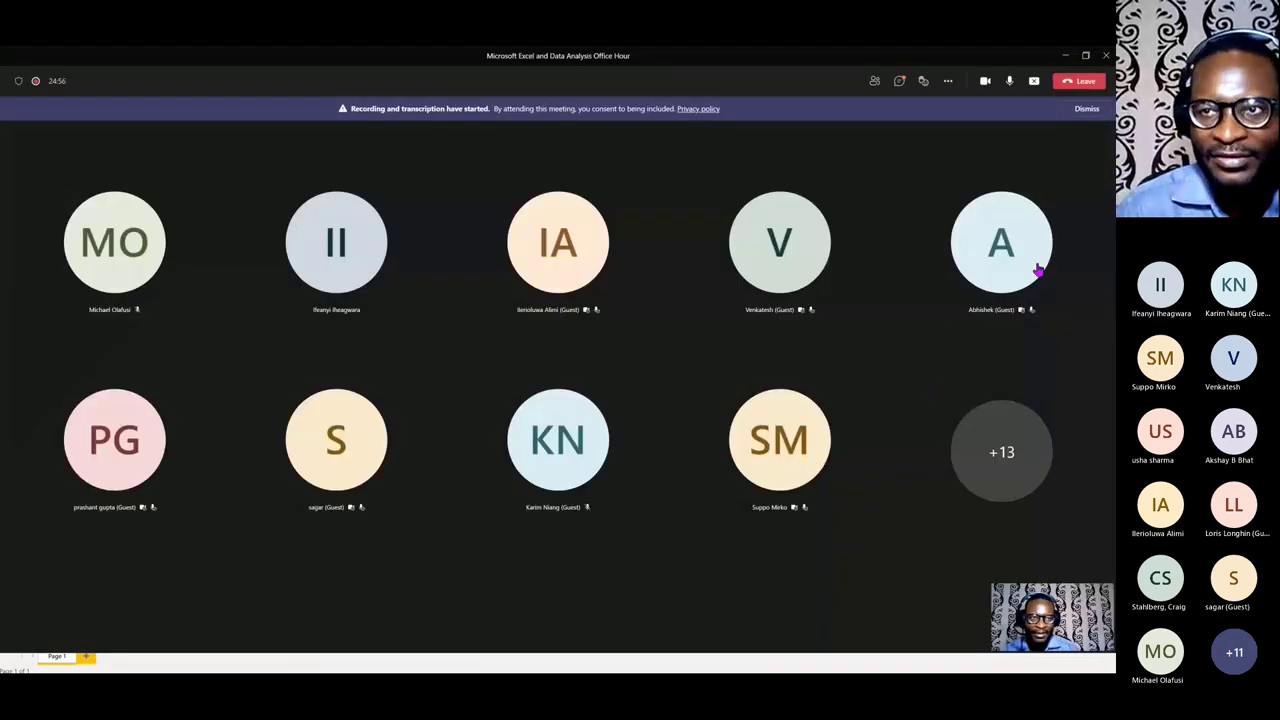
# Stop sharing the Teams meeting view and switch to the SUNDAY COURSE.xlsx Excel window
pyautogui.click(1033, 82)
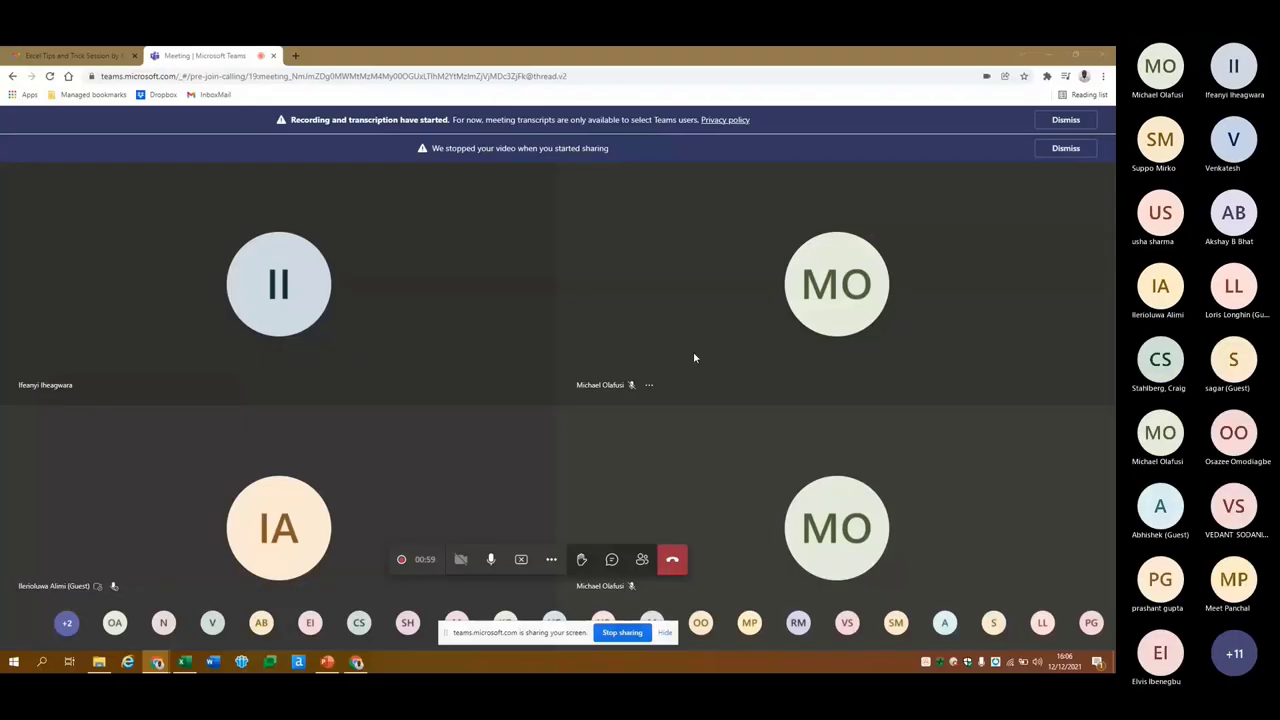
pyautogui.hotkey('alt', 'Tab')
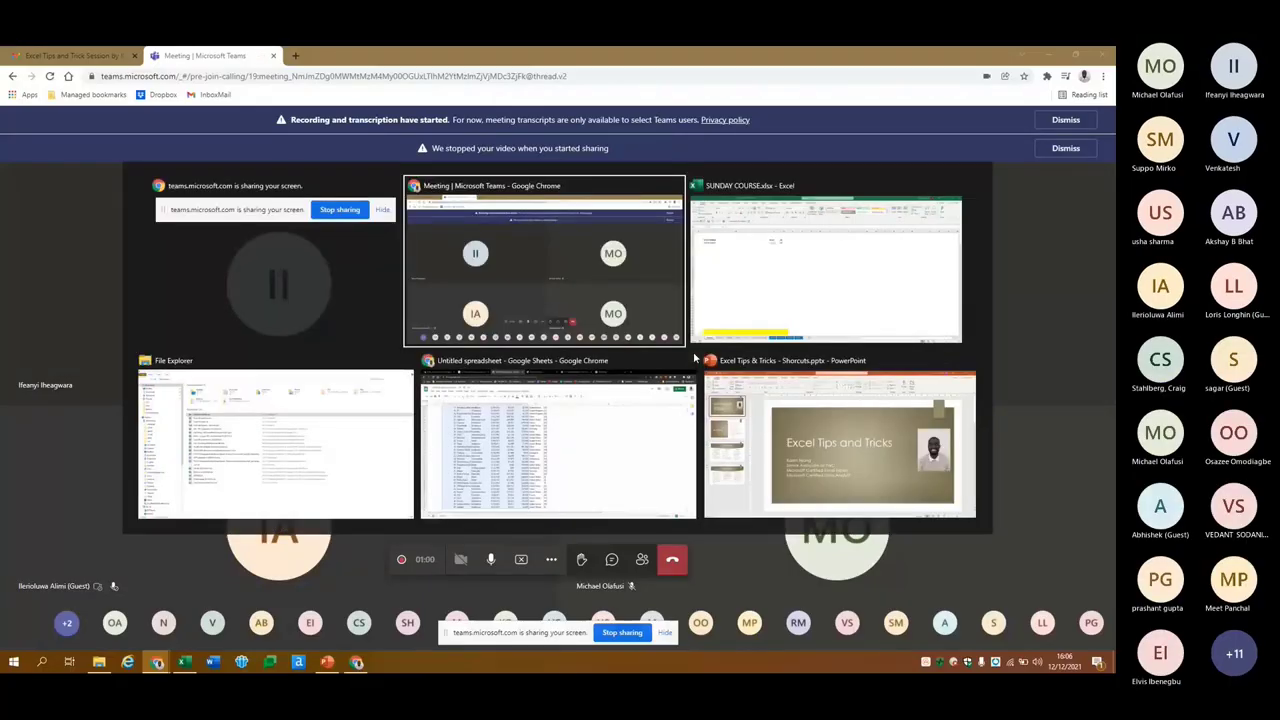
pyautogui.hotkey('alt', 'Tab')
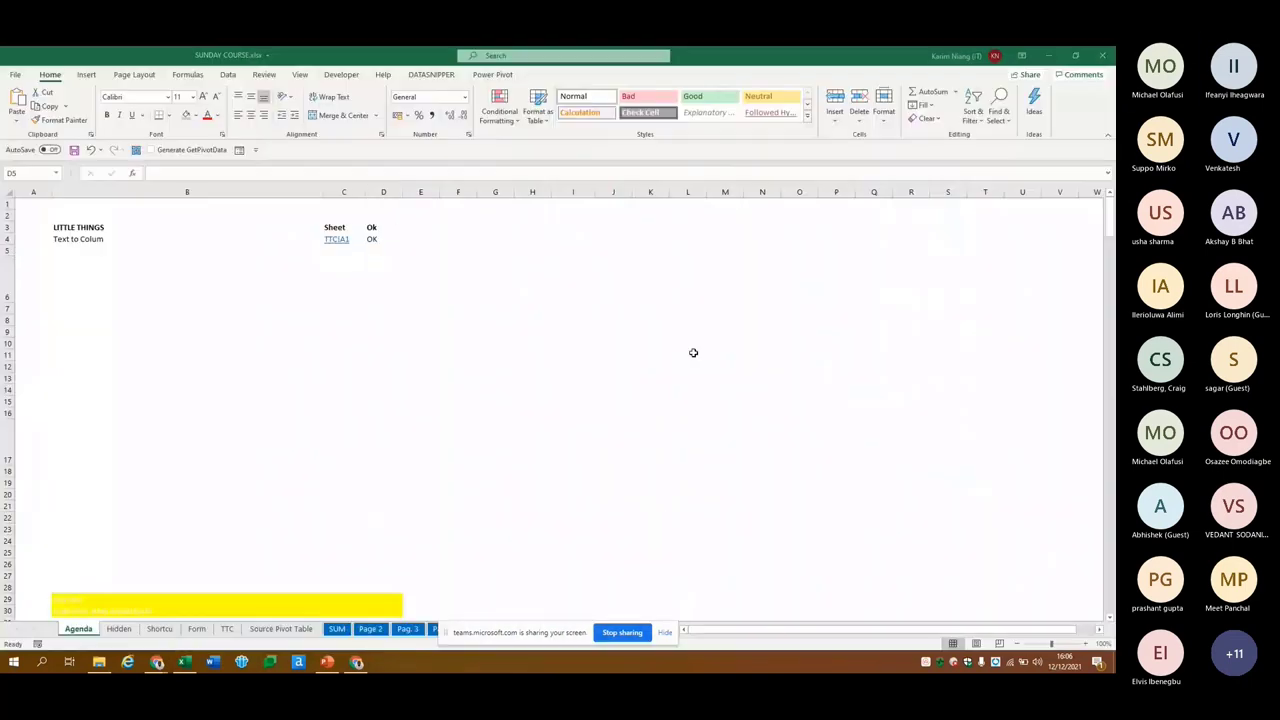
# Clear the OK mark in D4 to reveal the Text to Colum row's hidden state
pyautogui.press('Up')
pyautogui.press('Left')
pyautogui.press('Left')
pyautogui.press('Right')
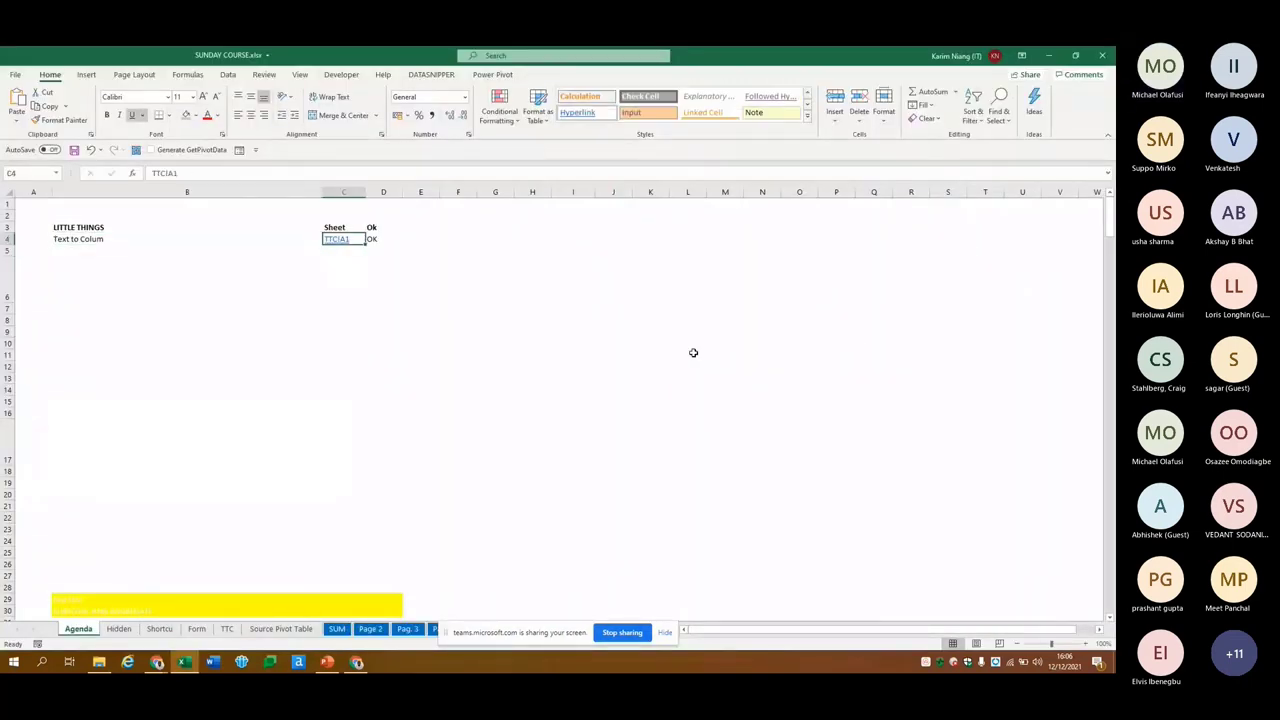
pyautogui.press('Right')
pyautogui.press('Delete')
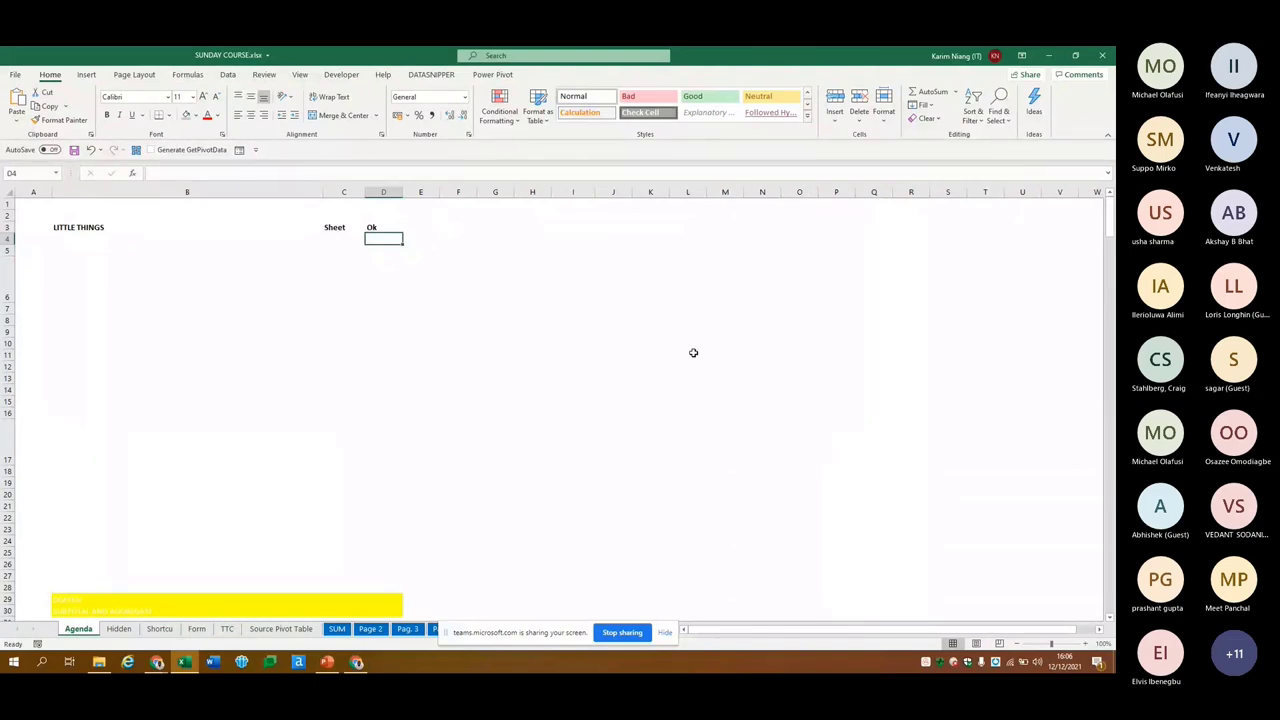
pyautogui.press('Left')
pyautogui.press('Left')
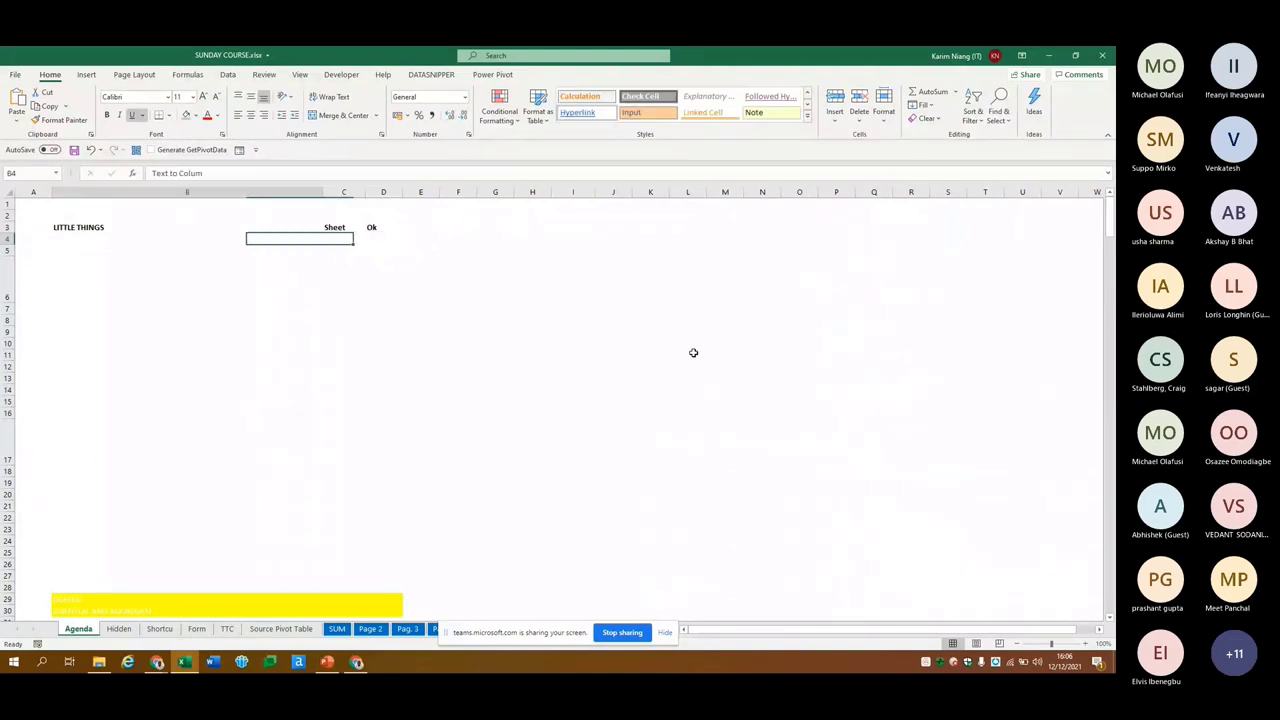
pyautogui.press('Left')
pyautogui.press('Right')
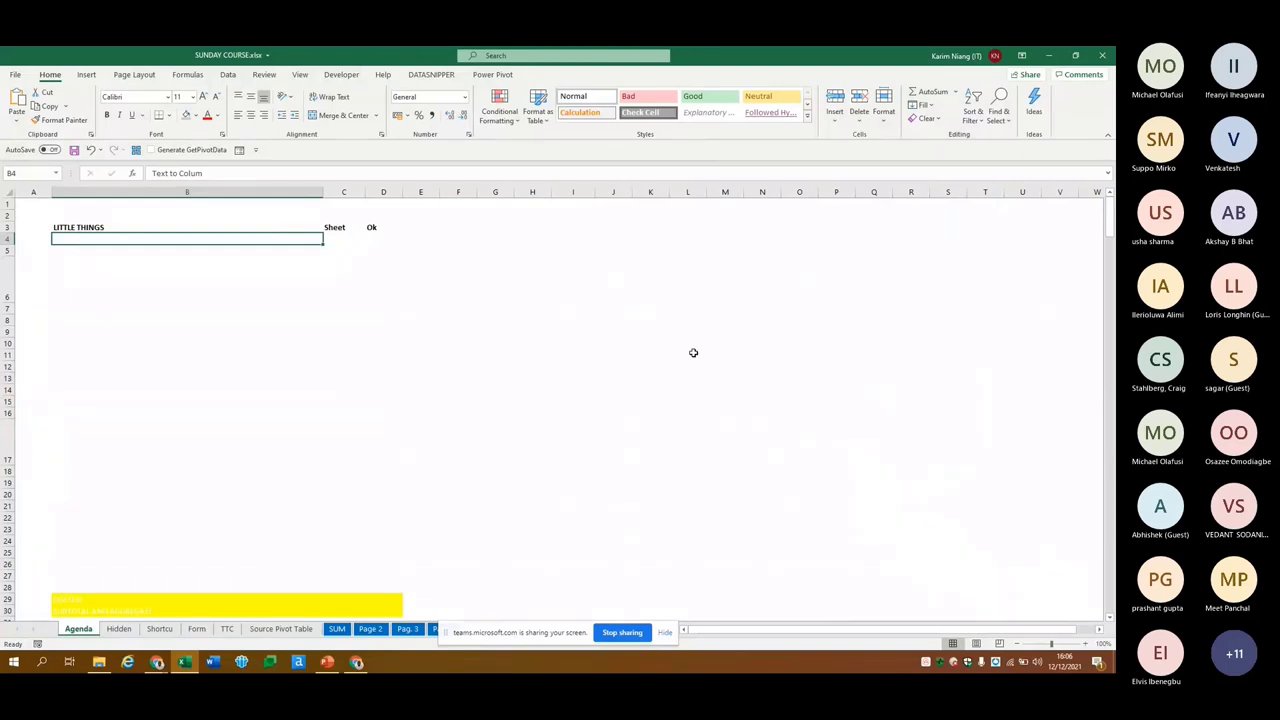
pyautogui.press('Right')
pyautogui.press('Right')
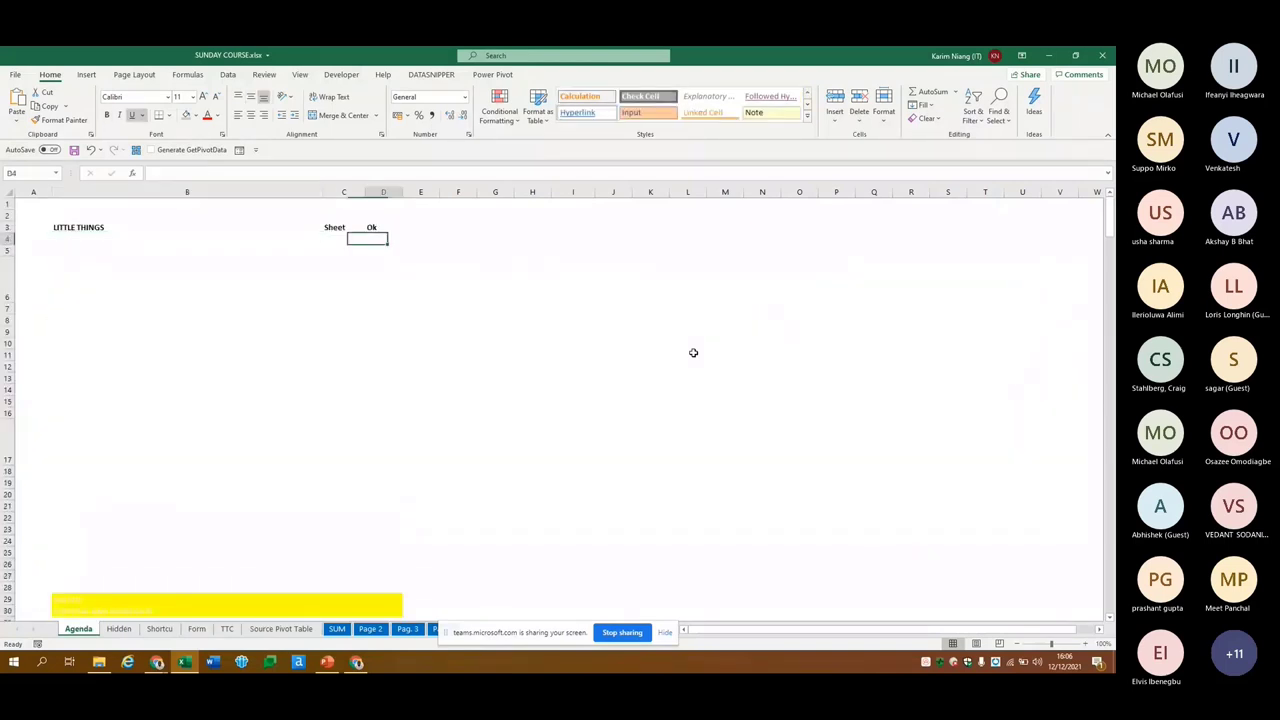
pyautogui.press('Left')
pyautogui.press('Left')
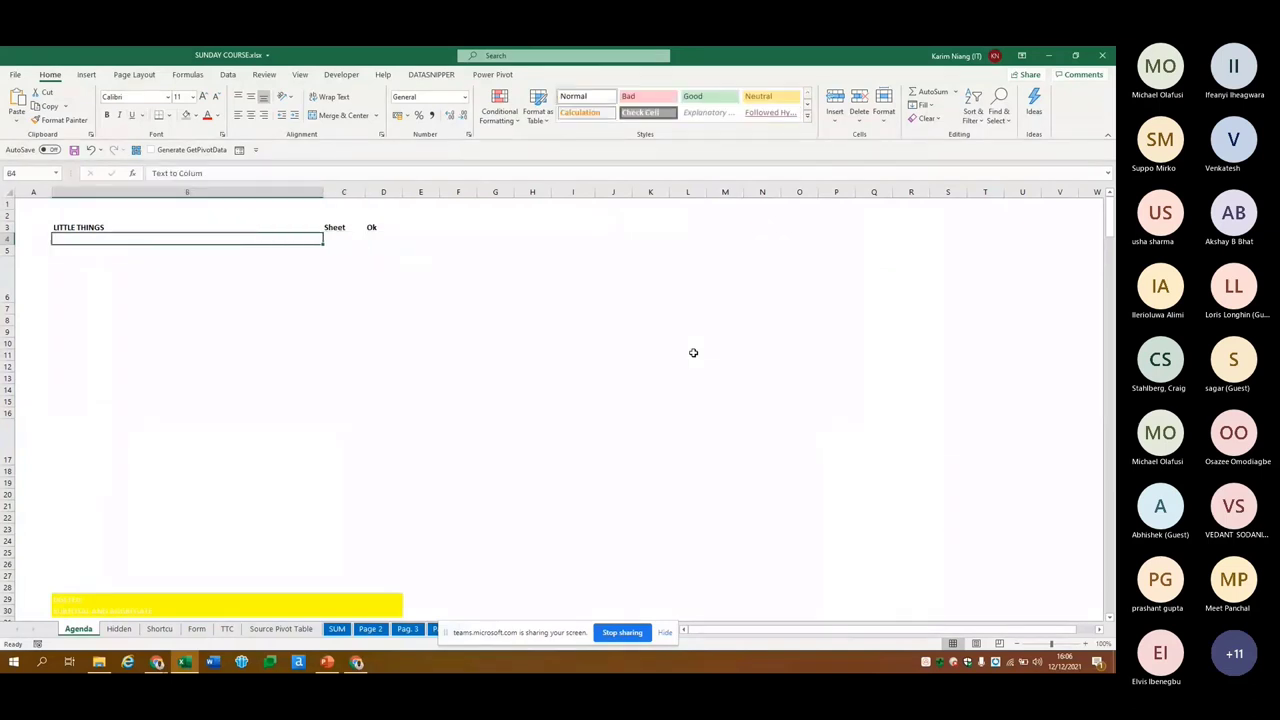
# Delete the yellow DGETEtc row 29 from the Agenda list
pyautogui.hotkey('ctrl', 'Down')
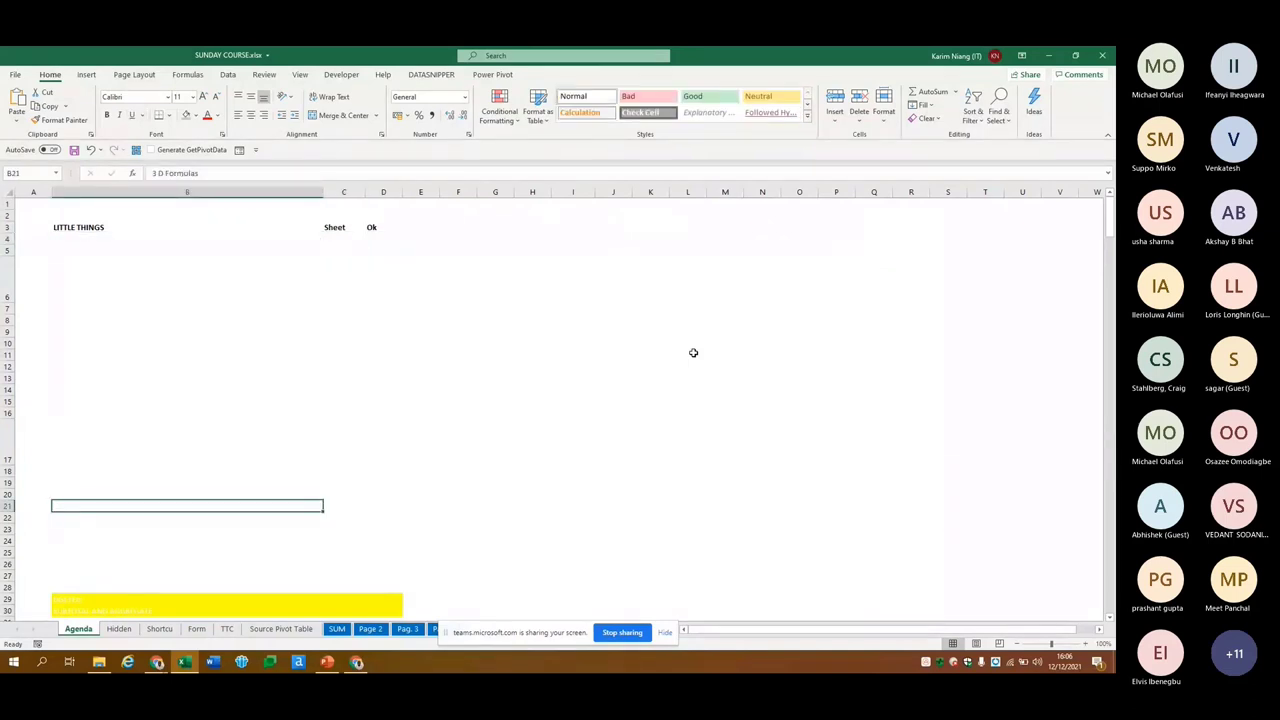
pyautogui.press('Down')
pyautogui.press('Down')
pyautogui.press('Down')
pyautogui.press('Down')
pyautogui.press('Down')
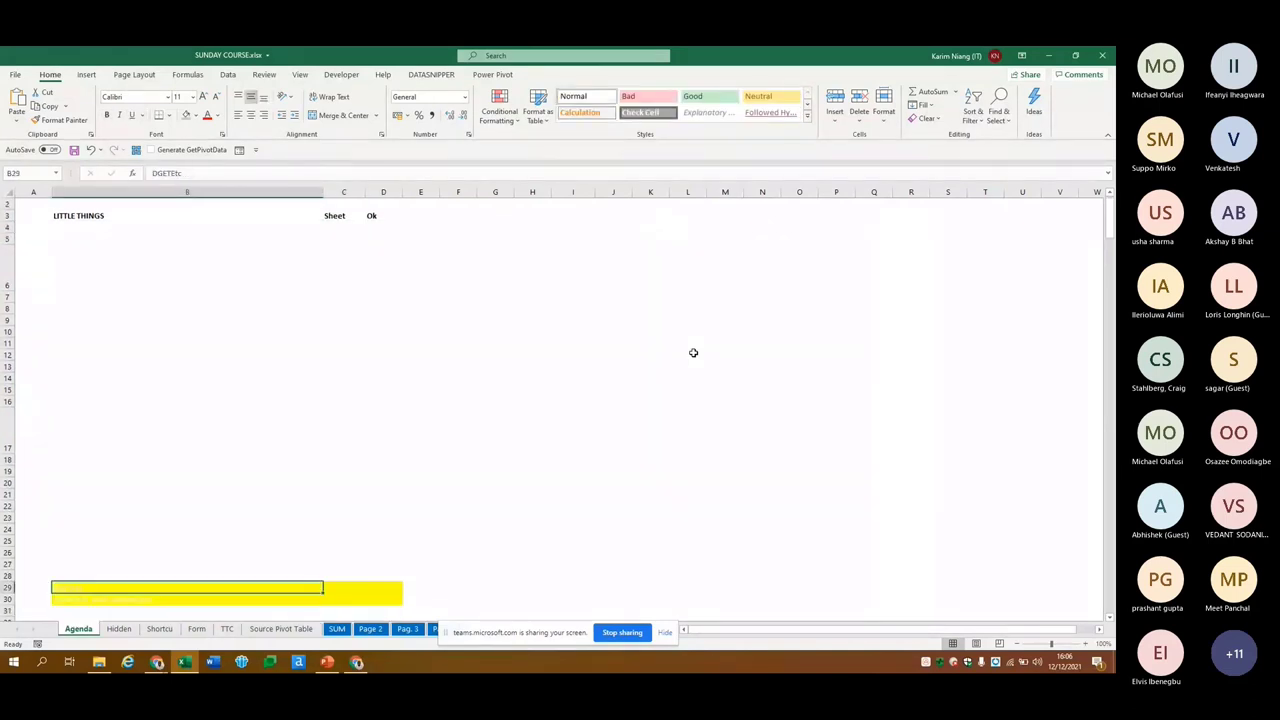
pyautogui.hotkey('shift', 'space')
pyautogui.hotkey('ctrl', '-')
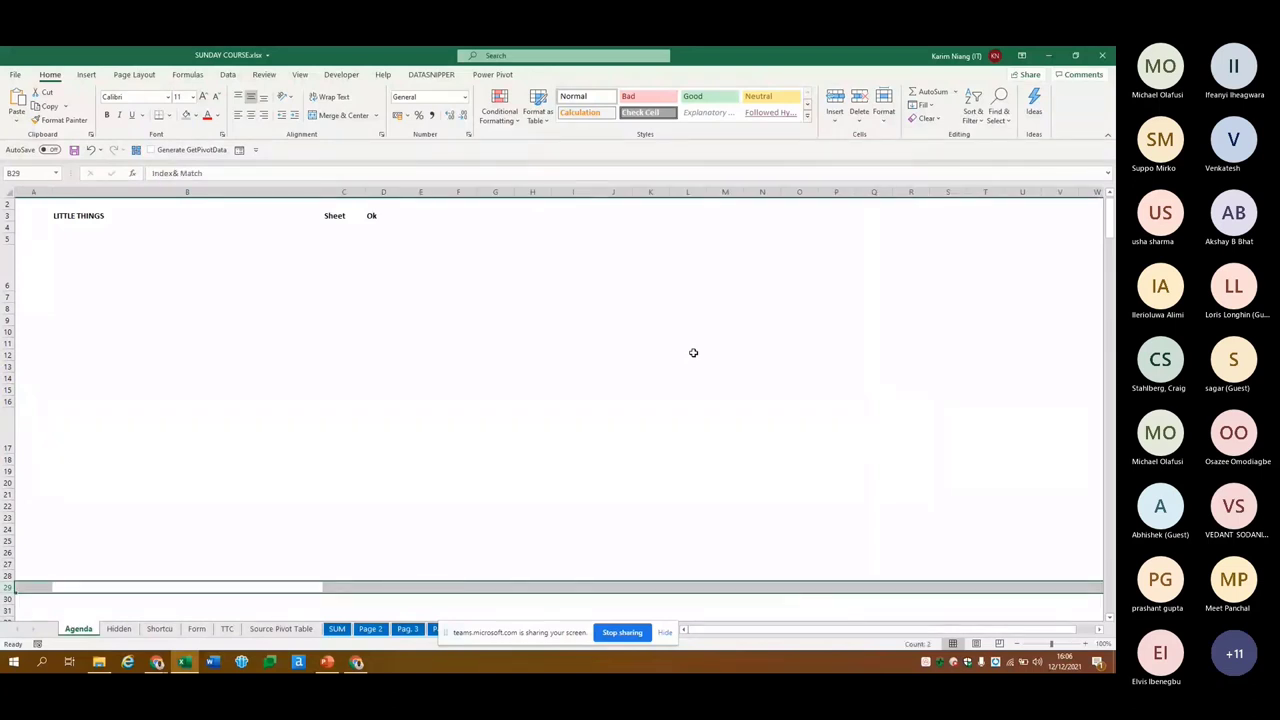
# Re-enter 'Ok' in D4 for the Text to Colum item
pyautogui.press('Up')
pyautogui.press('Up')
pyautogui.press('Up')
pyautogui.hotkey('ctrl', 'Home')
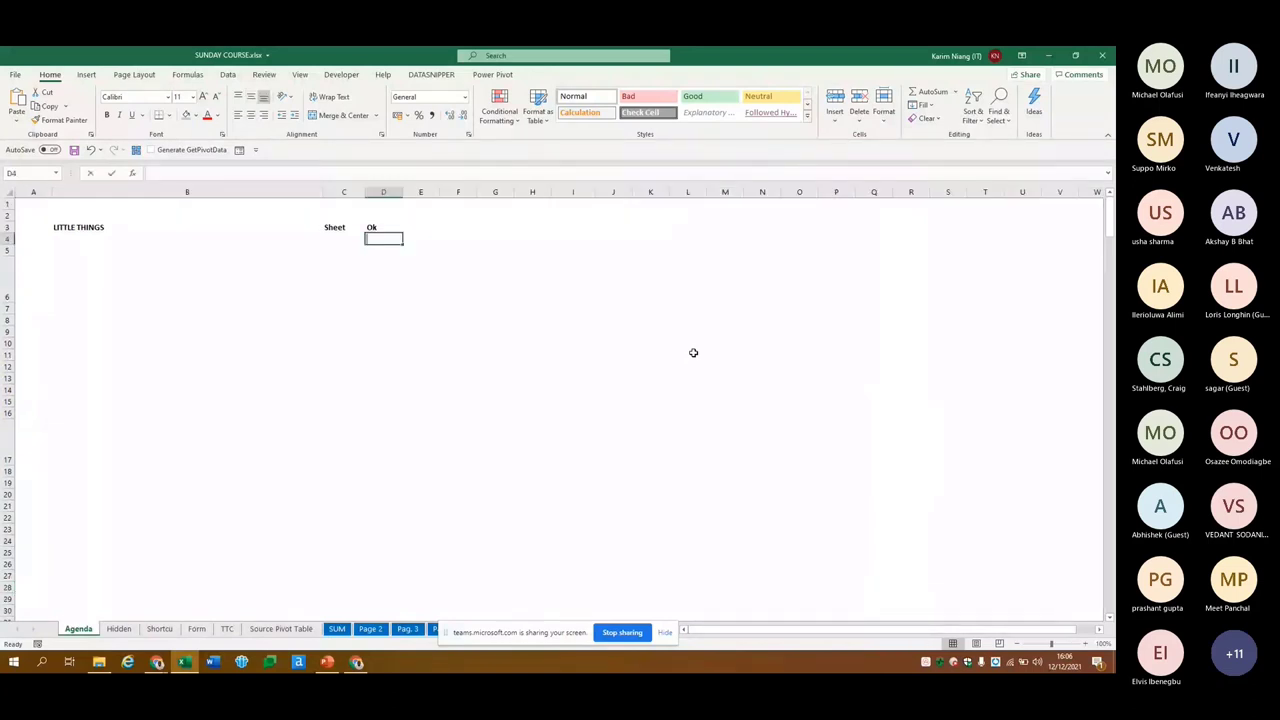
pyautogui.write('Ok')
pyautogui.press('Return')
pyautogui.press('Up')
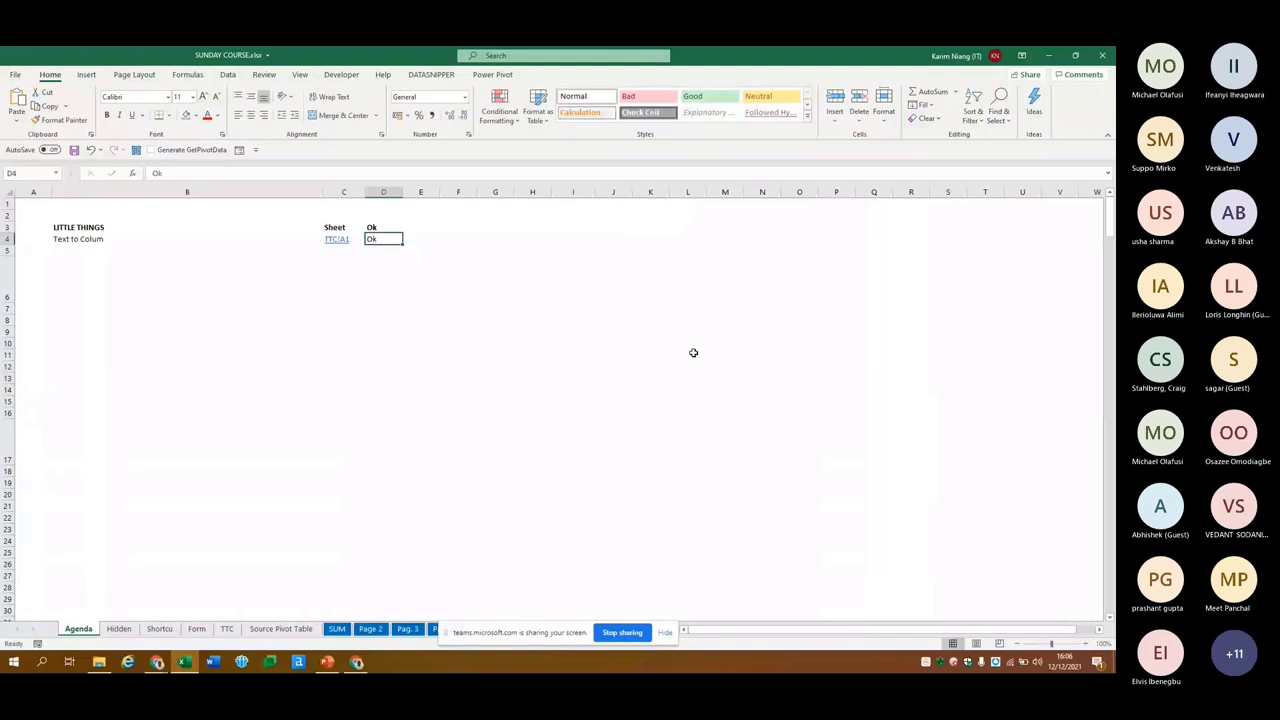
pyautogui.hotkey('ctrl', 'space')
pyautogui.press('Up')
pyautogui.press('Left')
pyautogui.press('Left')
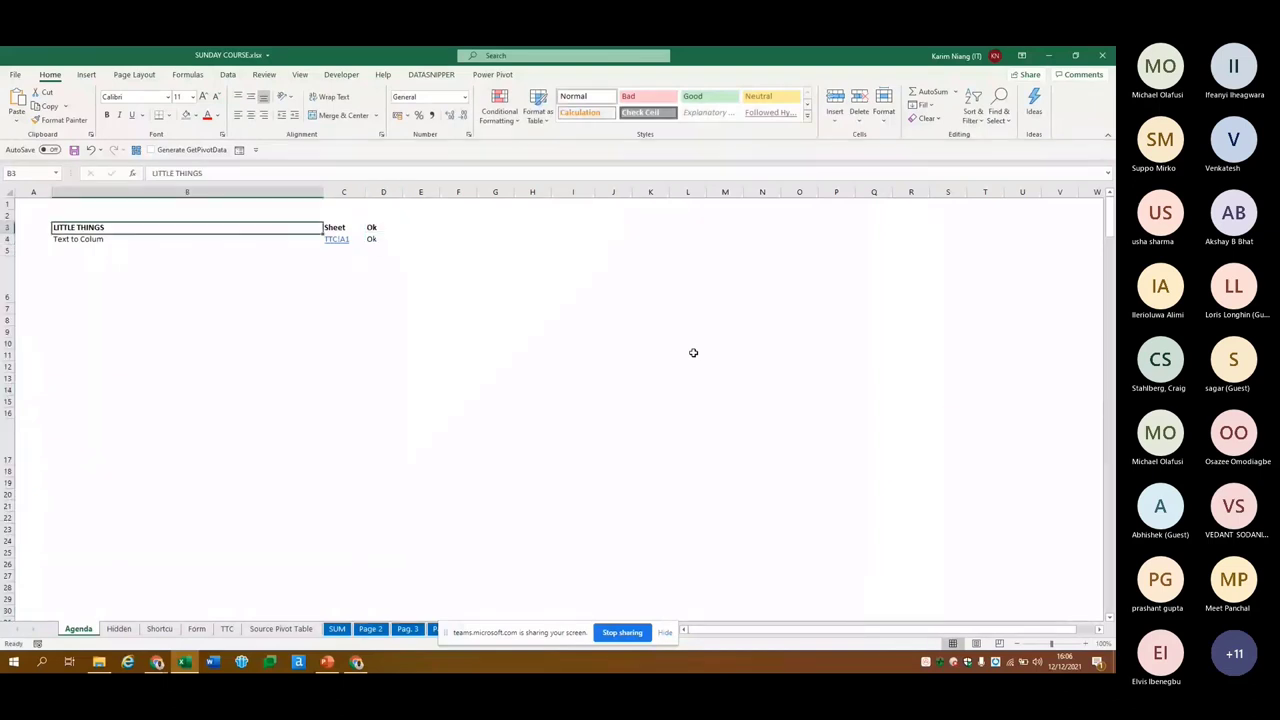
pyautogui.press('Right')
pyautogui.press('Right')
pyautogui.press('Down')
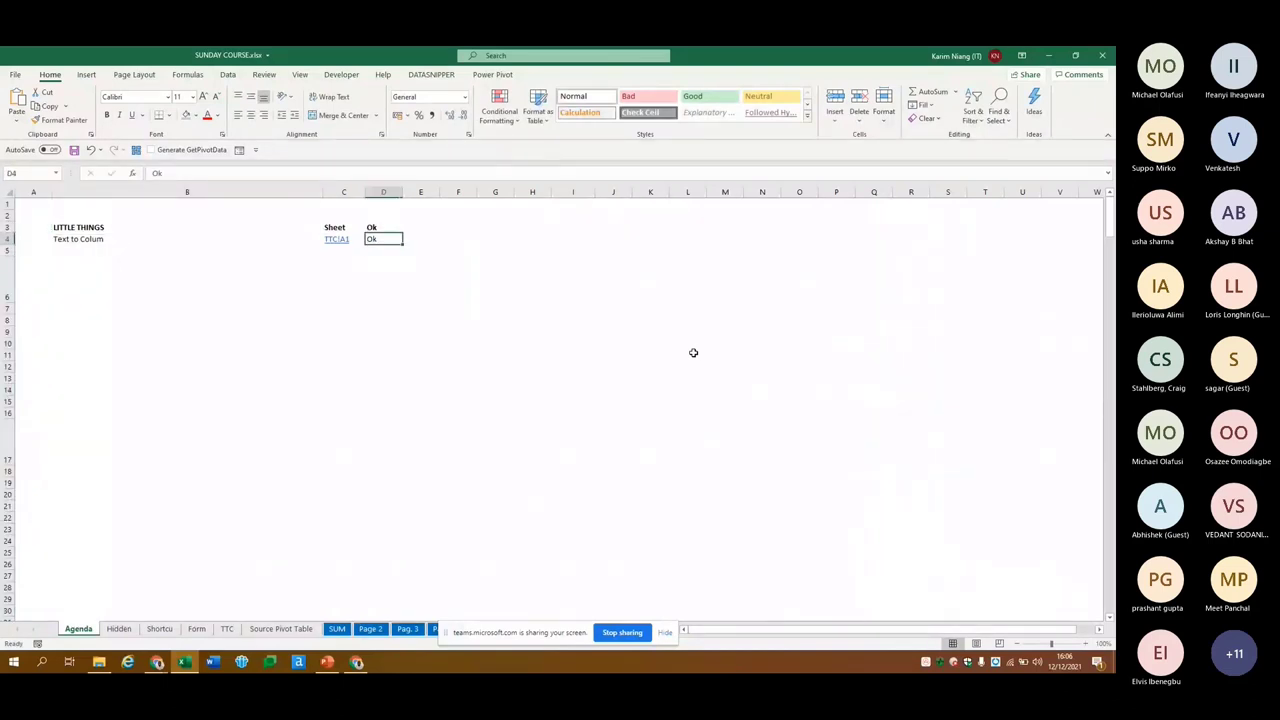
# Open the Agenda's =$D4 OK formula rule for editing in the Conditional Formatting Rules Manager
pyautogui.click(499, 105)
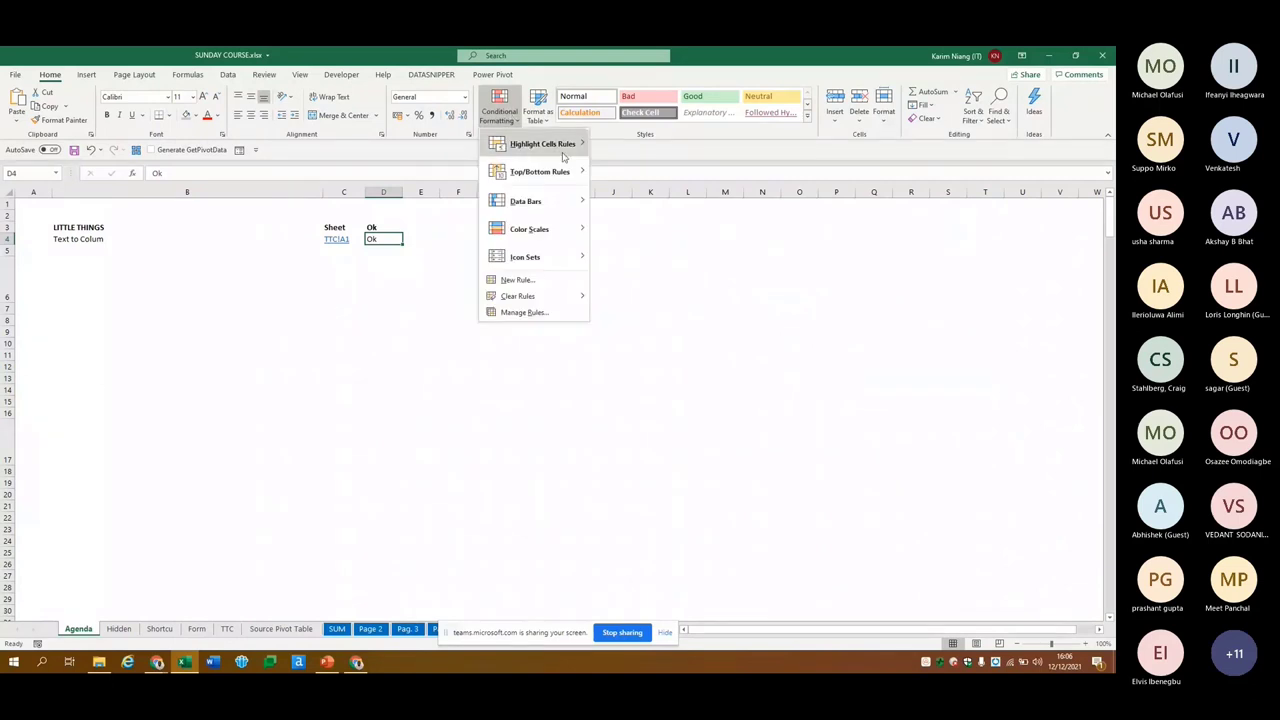
pyautogui.click(515, 312)
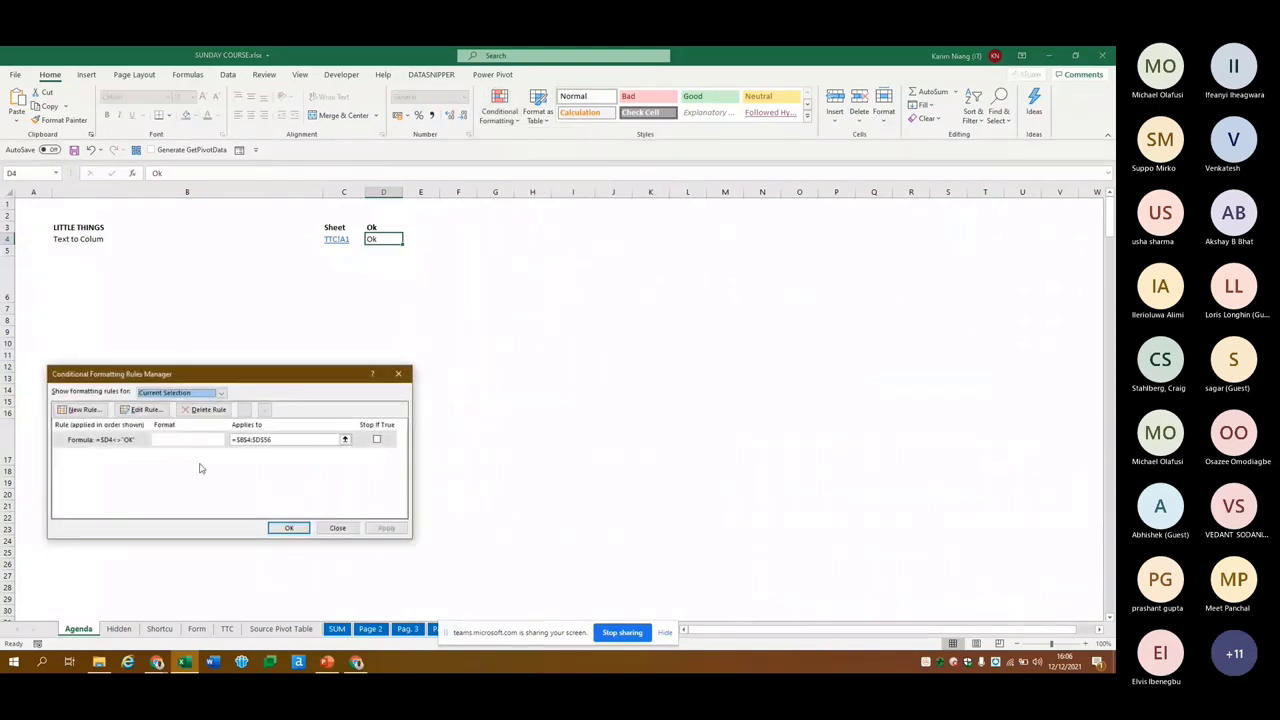
pyautogui.click(123, 444)
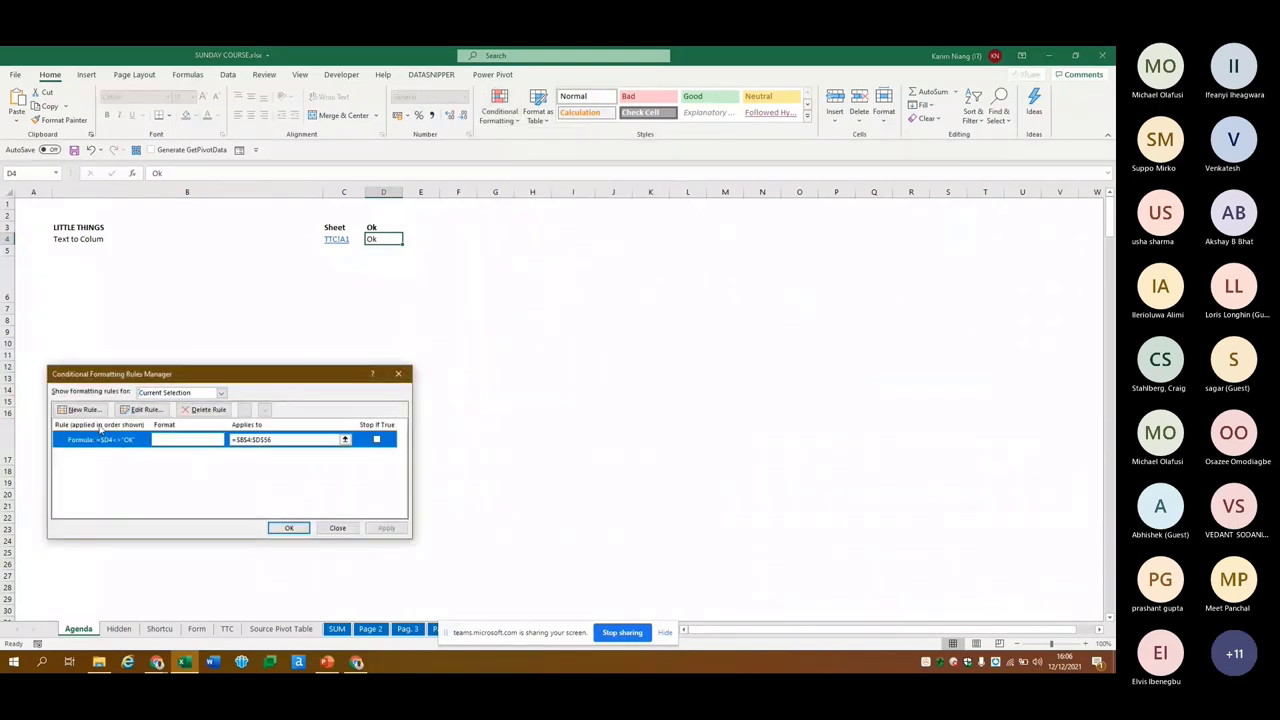
pyautogui.click(143, 411)
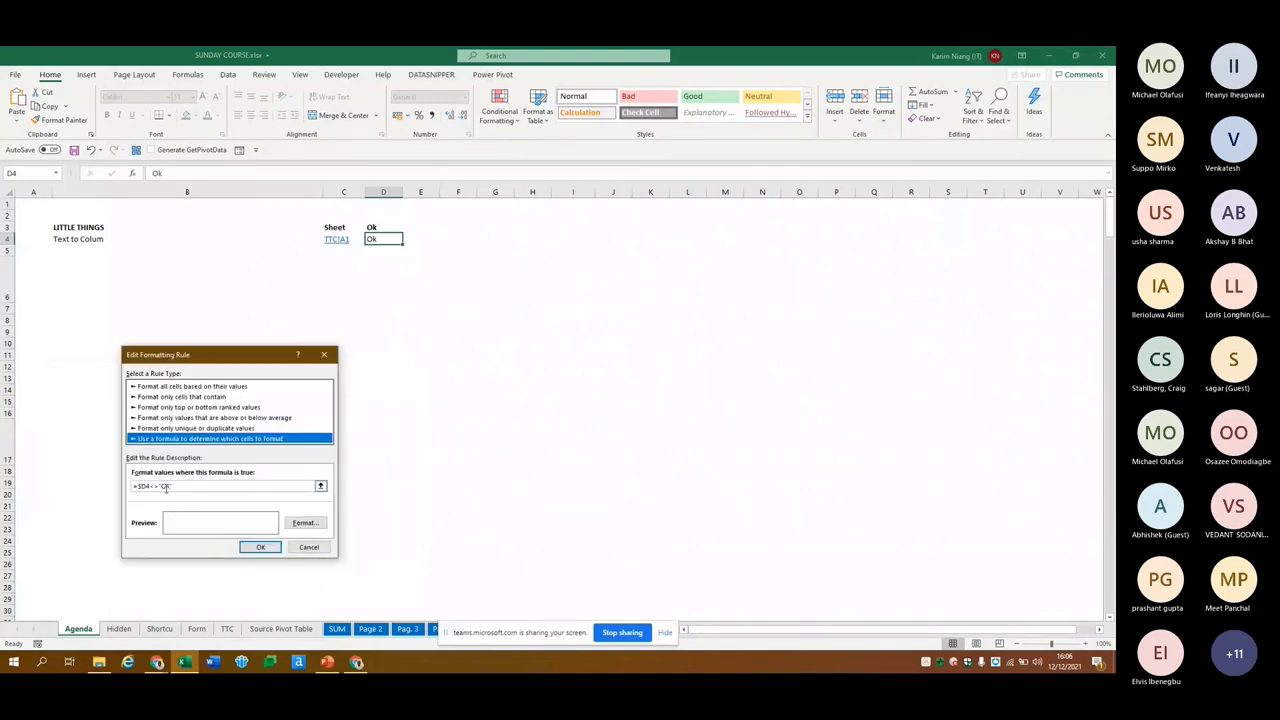
pyautogui.click(166, 487)
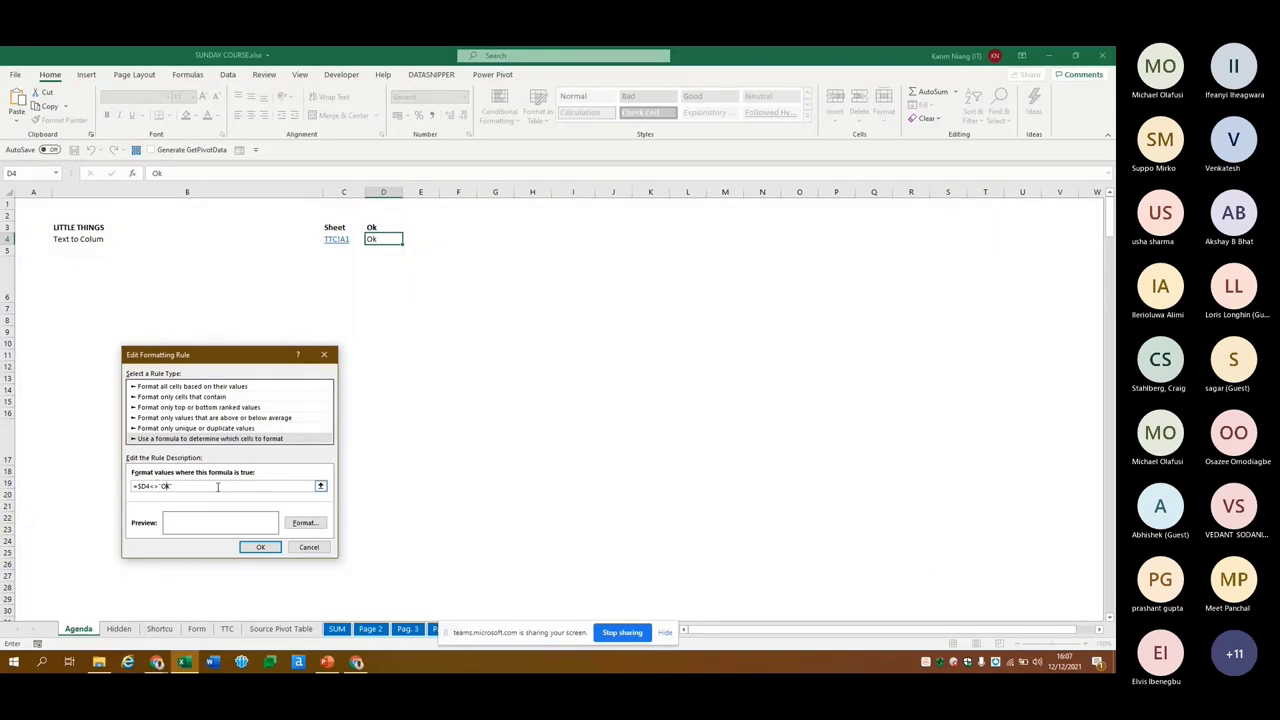
# Review the rule's number and font colour format, then confirm the rule for $B$4:$D$56
pyautogui.click(305, 523)
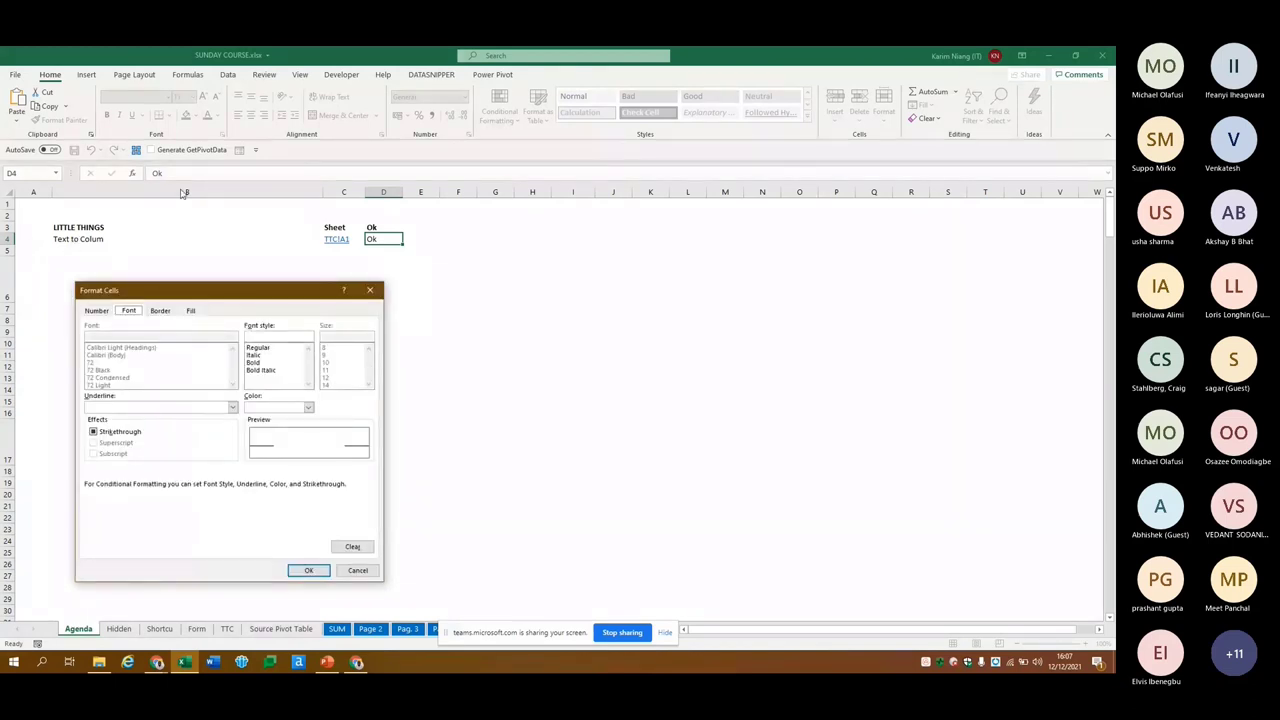
pyautogui.click(97, 311)
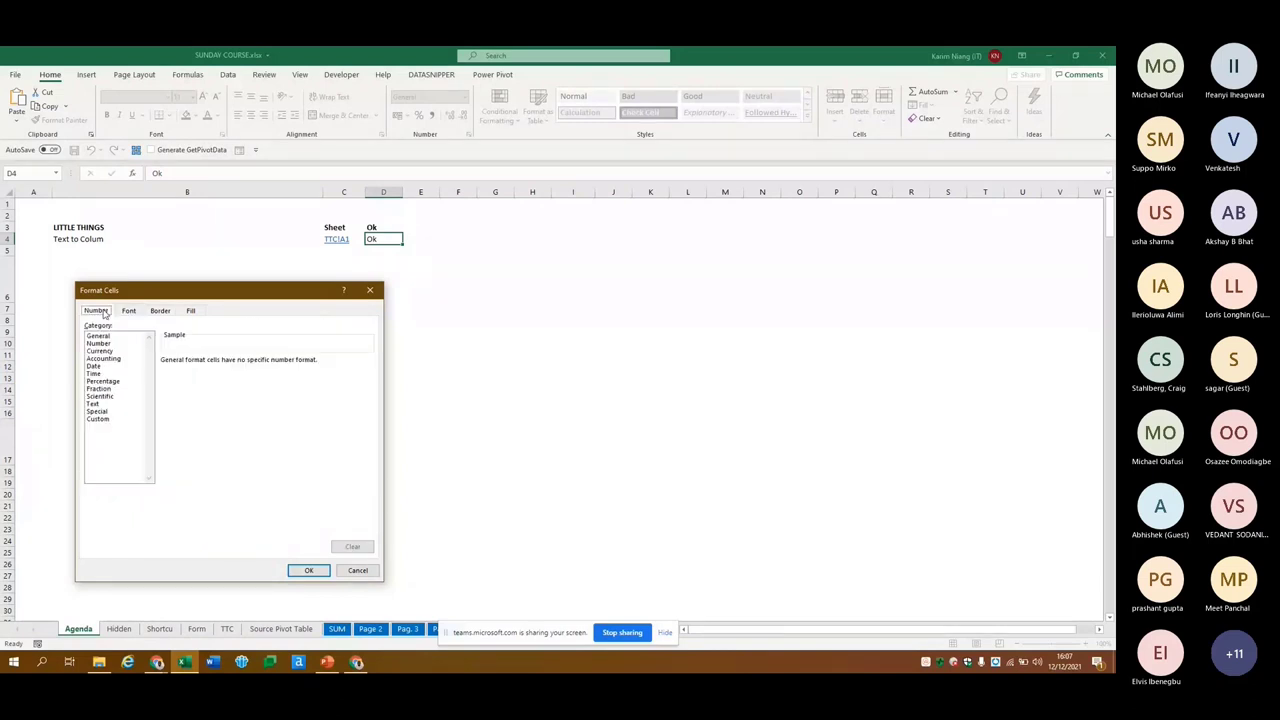
pyautogui.click(128, 311)
pyautogui.click(290, 408)
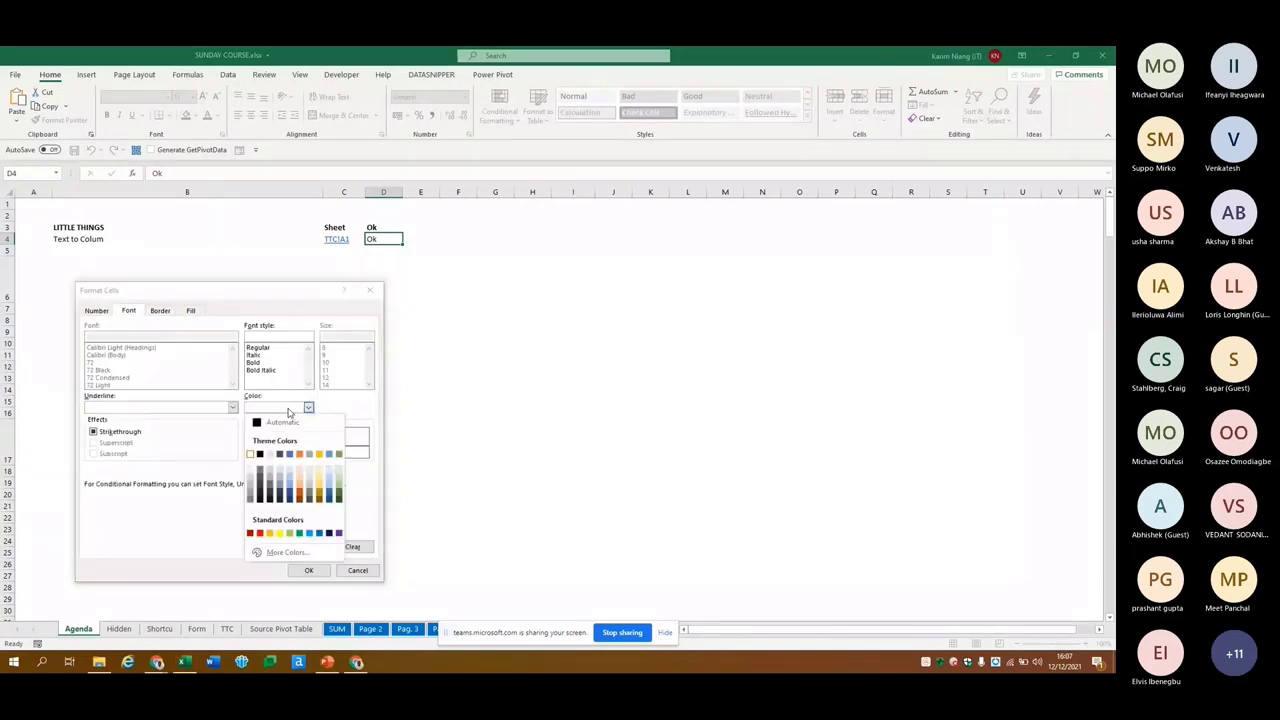
pyautogui.click(315, 558)
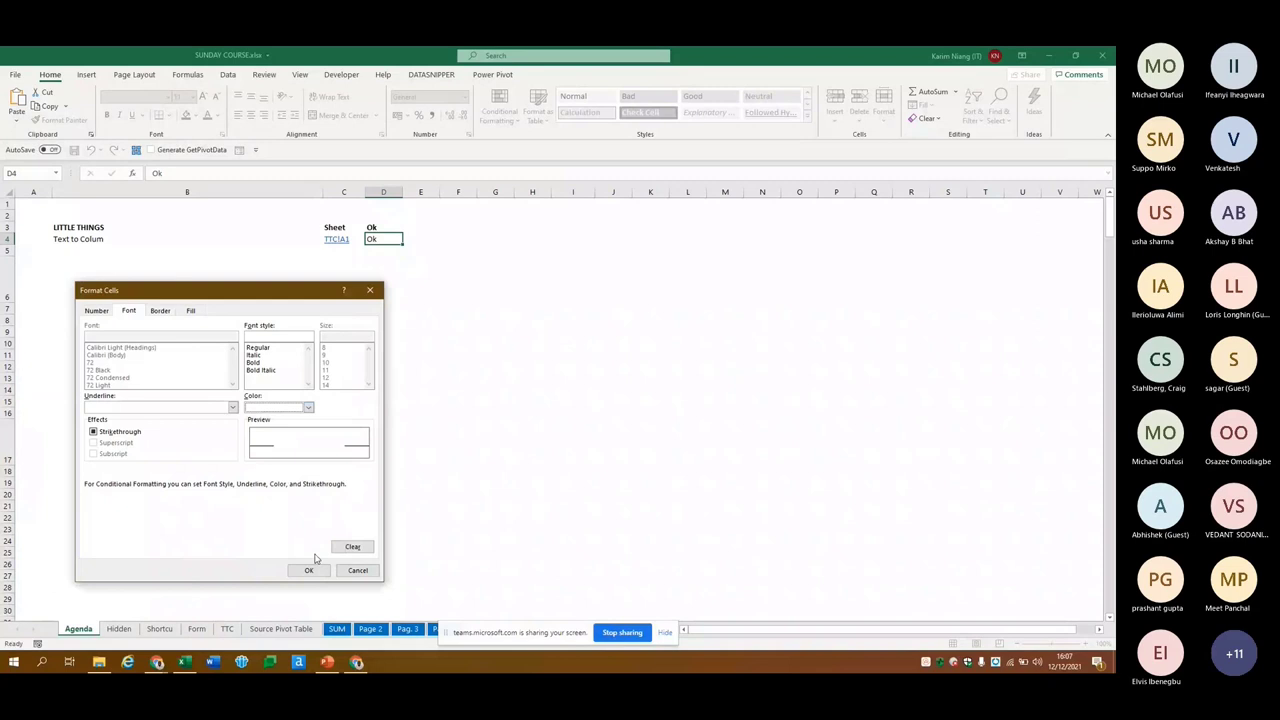
pyautogui.press('Return')
pyautogui.press('Return')
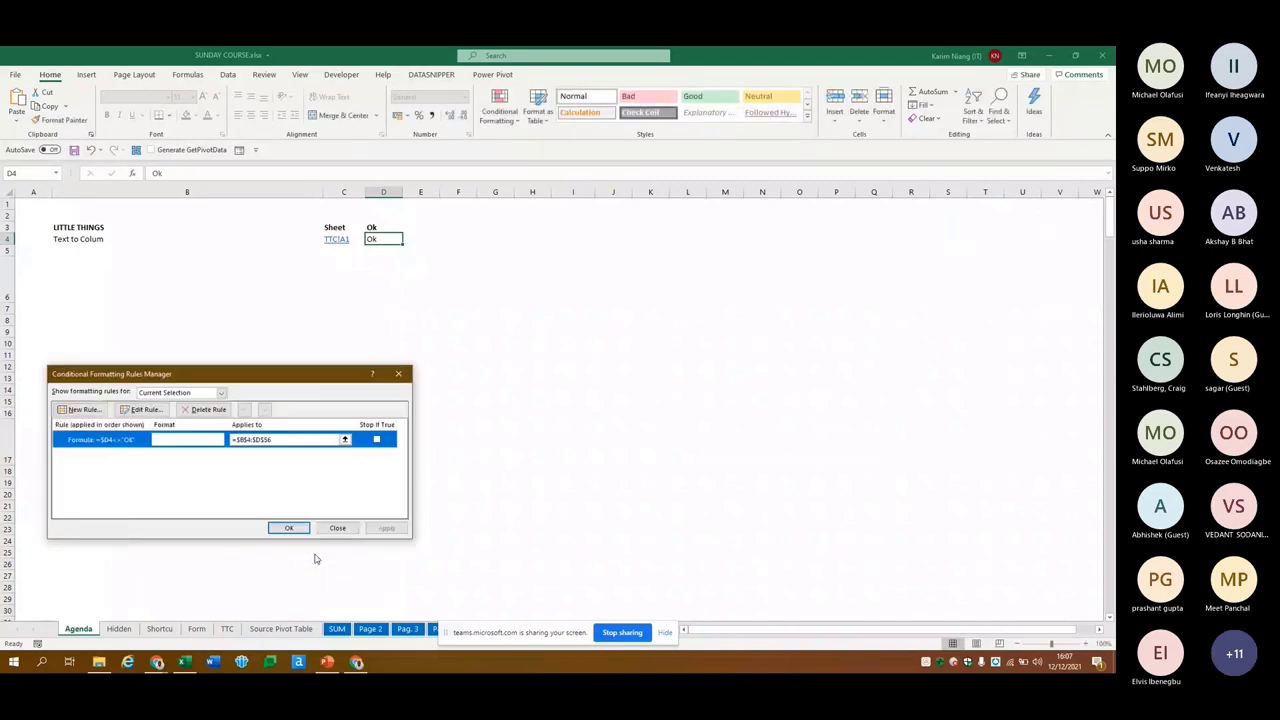
pyautogui.press('Return')
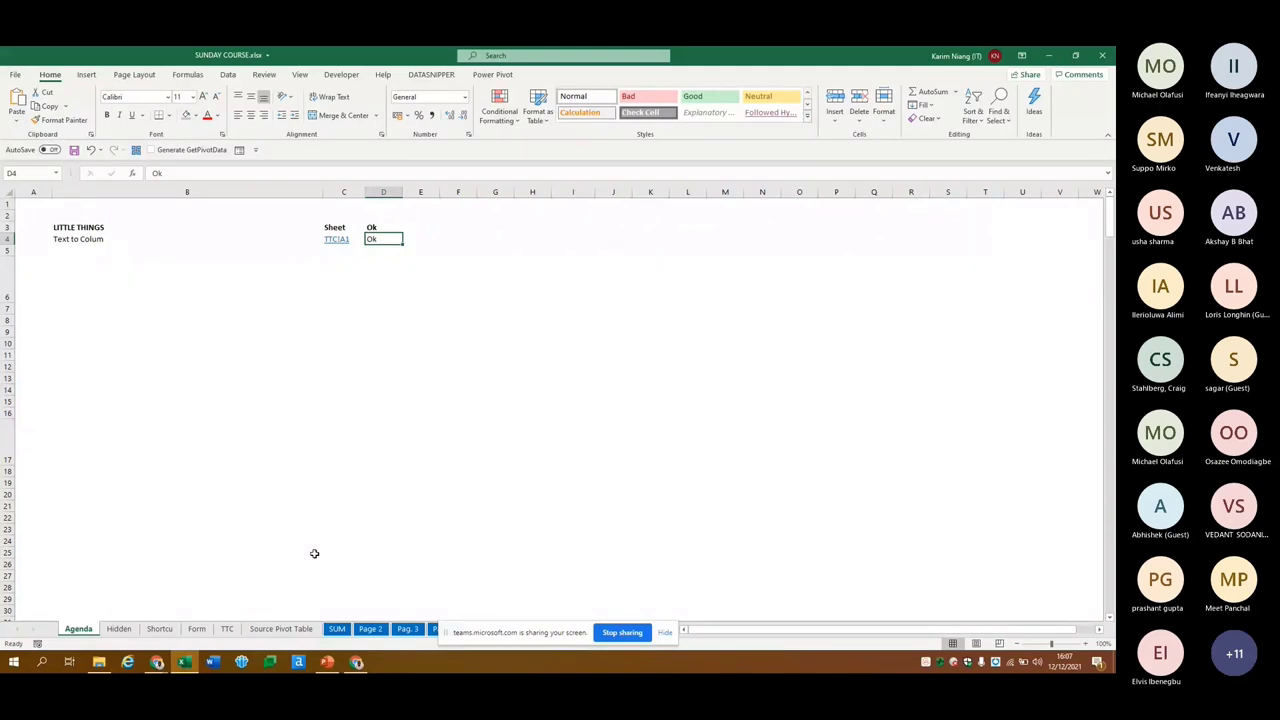
# Copy the 'Ok' mark from D4 into D7 on the Agenda sheet
pyautogui.hotkey('ctrl', 'c')
pyautogui.press('Down')
pyautogui.press('Down')
pyautogui.press('Down')
pyautogui.hotkey('ctrl', 'v')
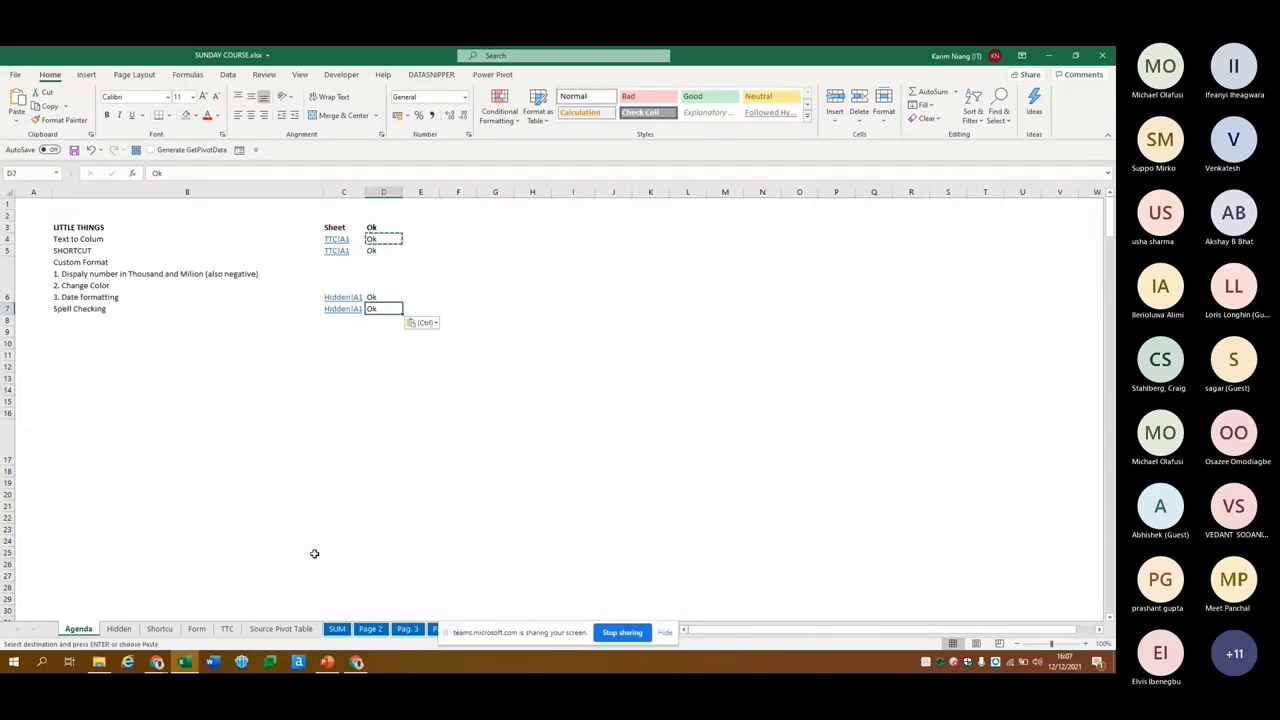
pyautogui.press('Escape')
pyautogui.press('Left')
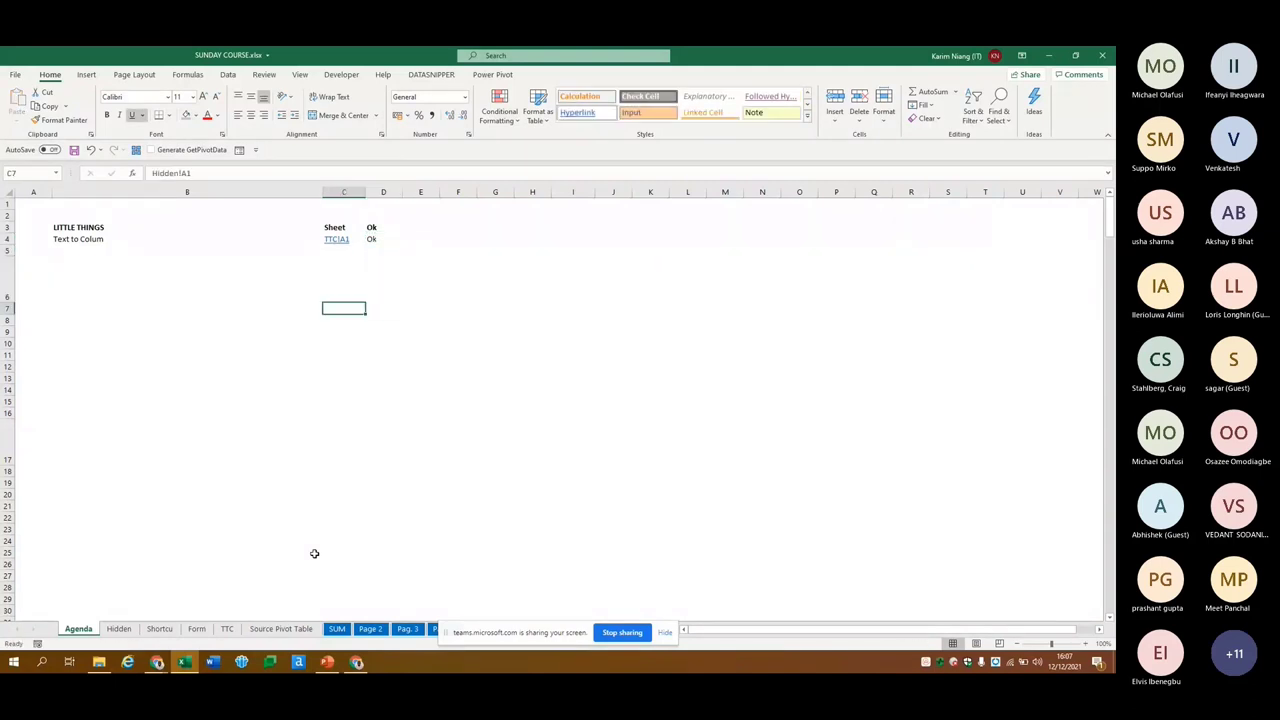
pyautogui.press('Up')
pyautogui.press('Up')
pyautogui.press('Up')
pyautogui.press('Left')
pyautogui.press('Right')
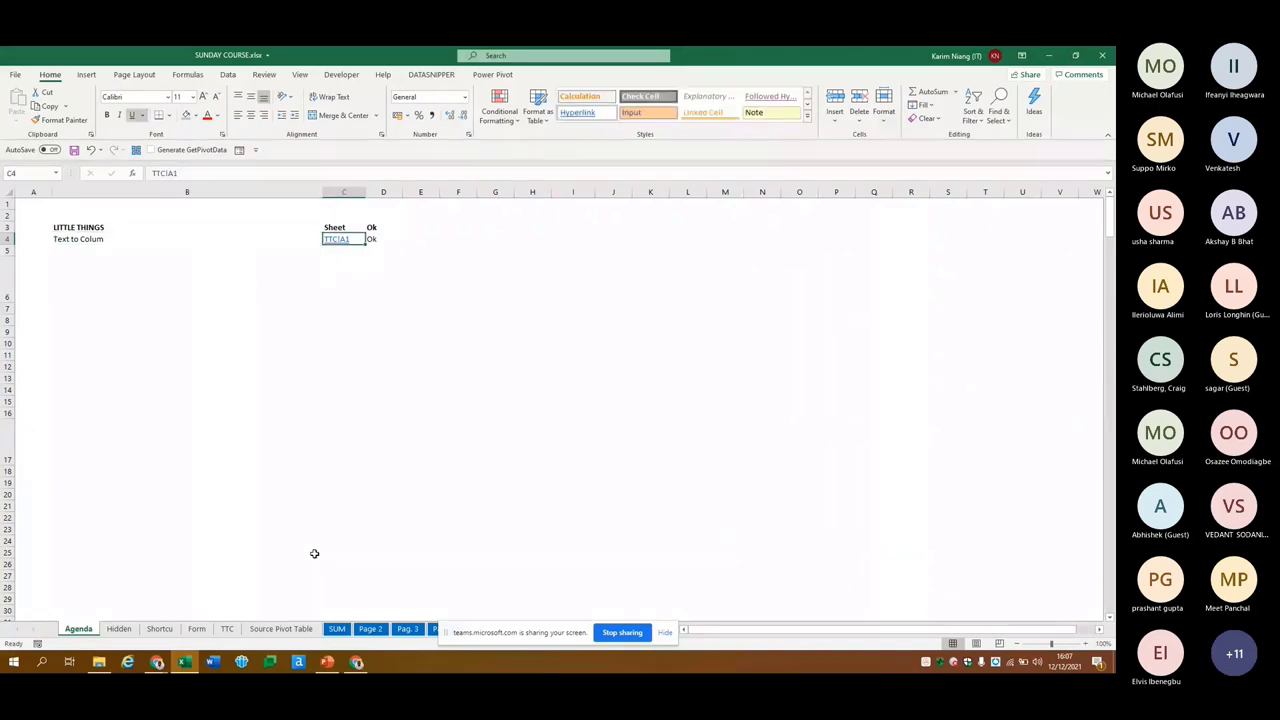
pyautogui.press('Left')
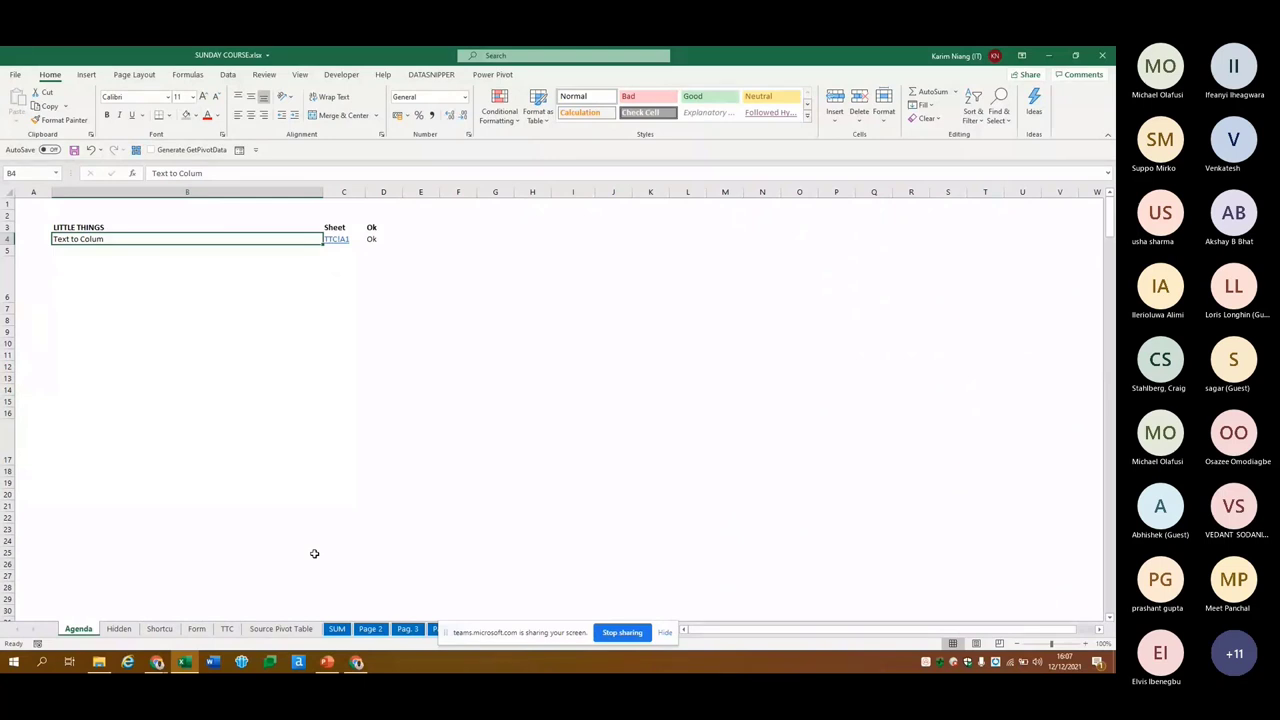
# Go to the TTC sheet, stepping through the neighbouring Hidden and Form sheets
pyautogui.click(227, 628)
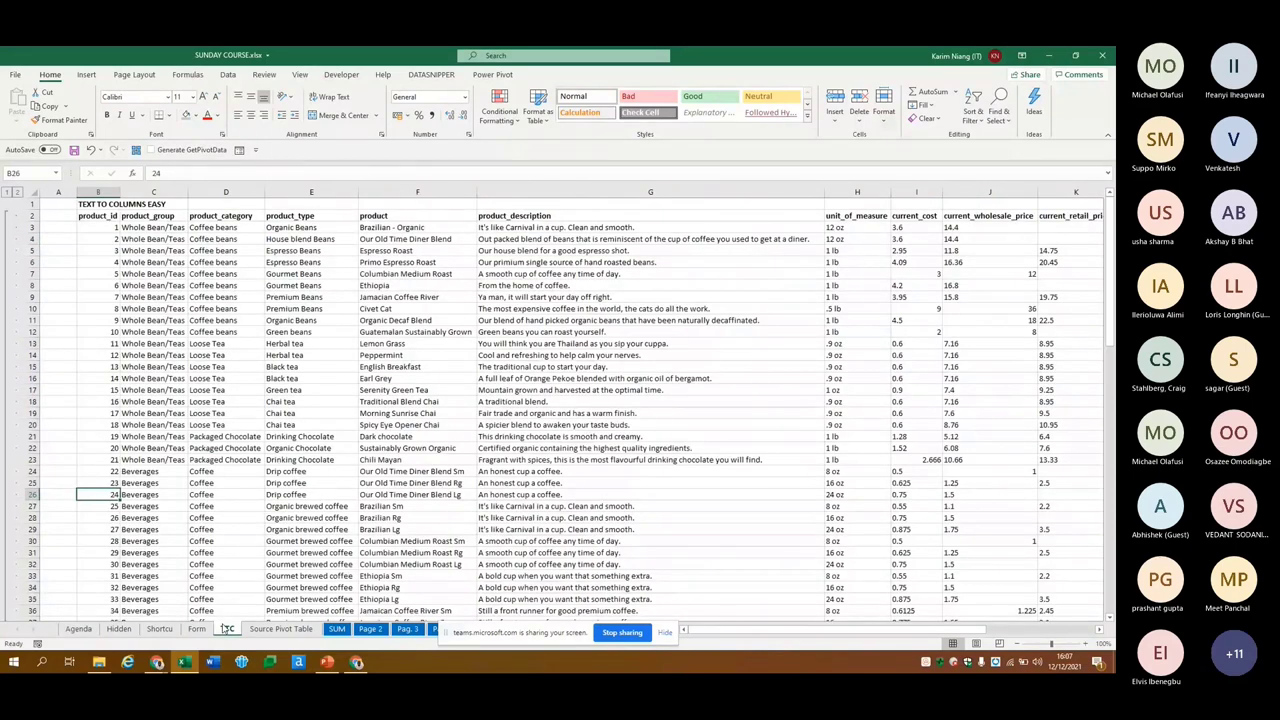
pyautogui.hotkey('ctrl', 'pageup')
pyautogui.hotkey('ctrl', 'pageup')
pyautogui.hotkey('ctrl', 'pageup')
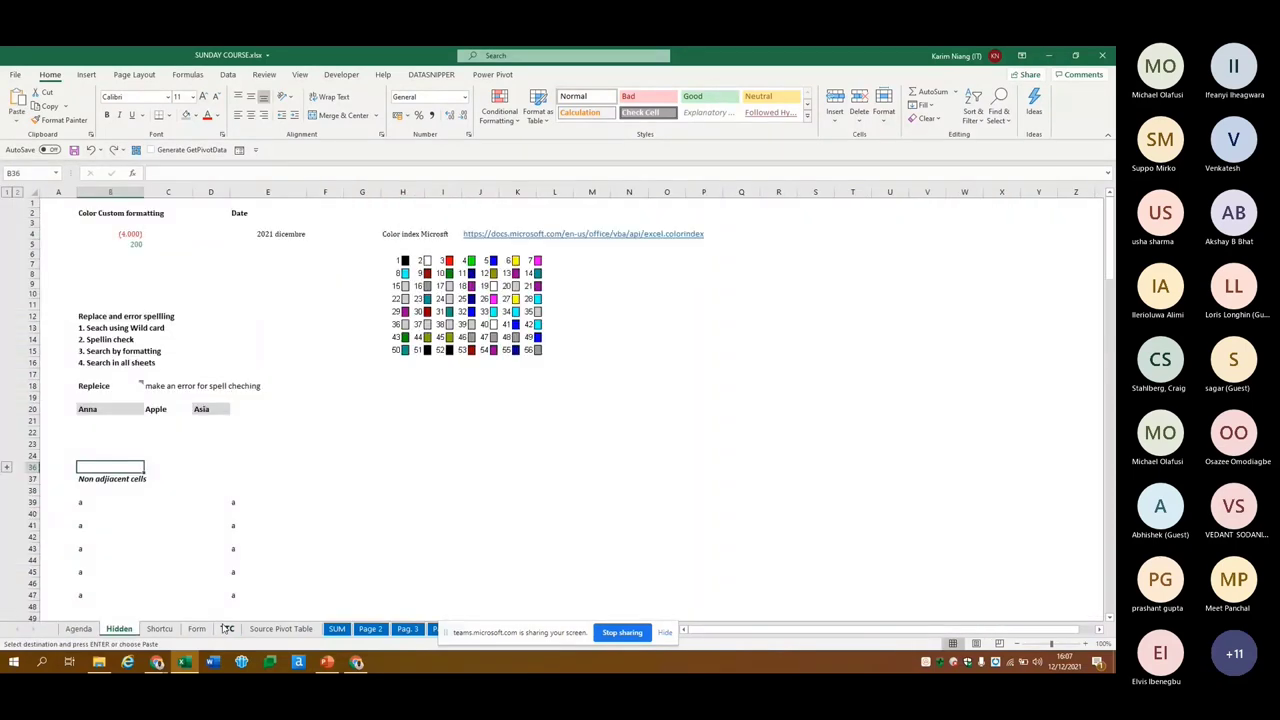
pyautogui.hotkey('ctrl', 'pagedown')
pyautogui.hotkey('ctrl', 'pagedown')
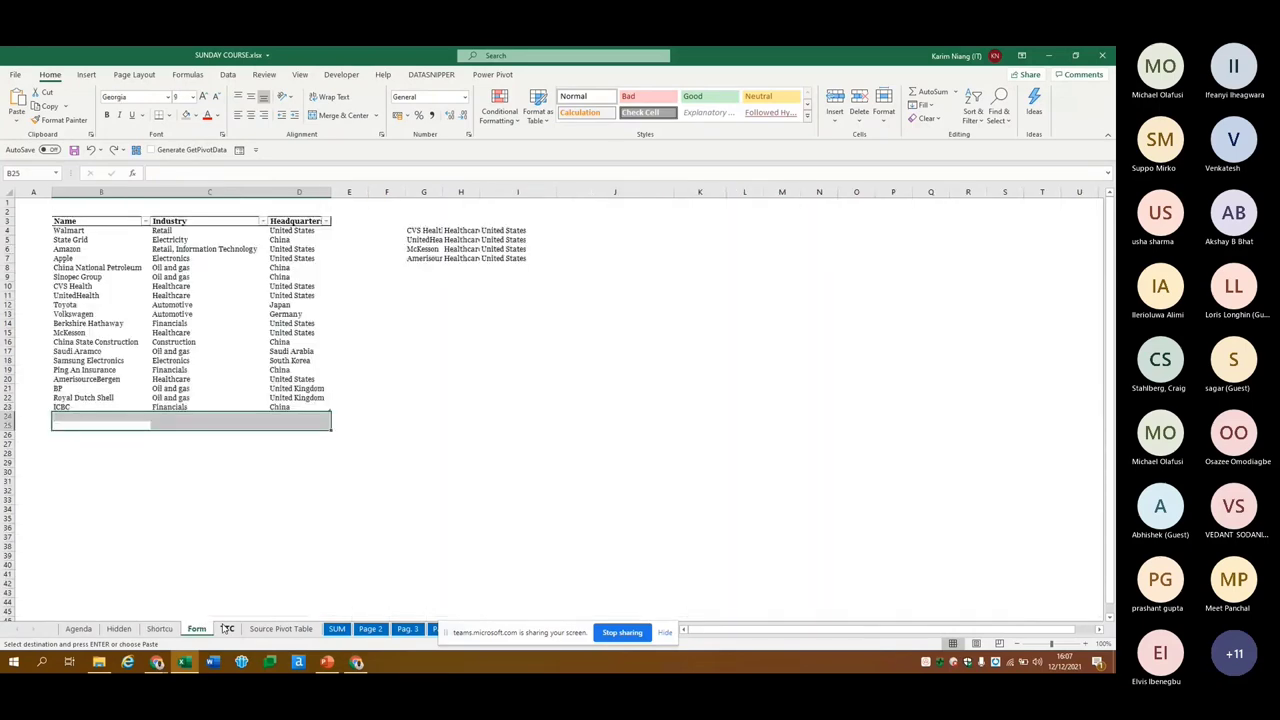
pyautogui.hotkey('ctrl', 'pageup')
pyautogui.hotkey('ctrl', 'pageup')
pyautogui.hotkey('ctrl', 'pageup')
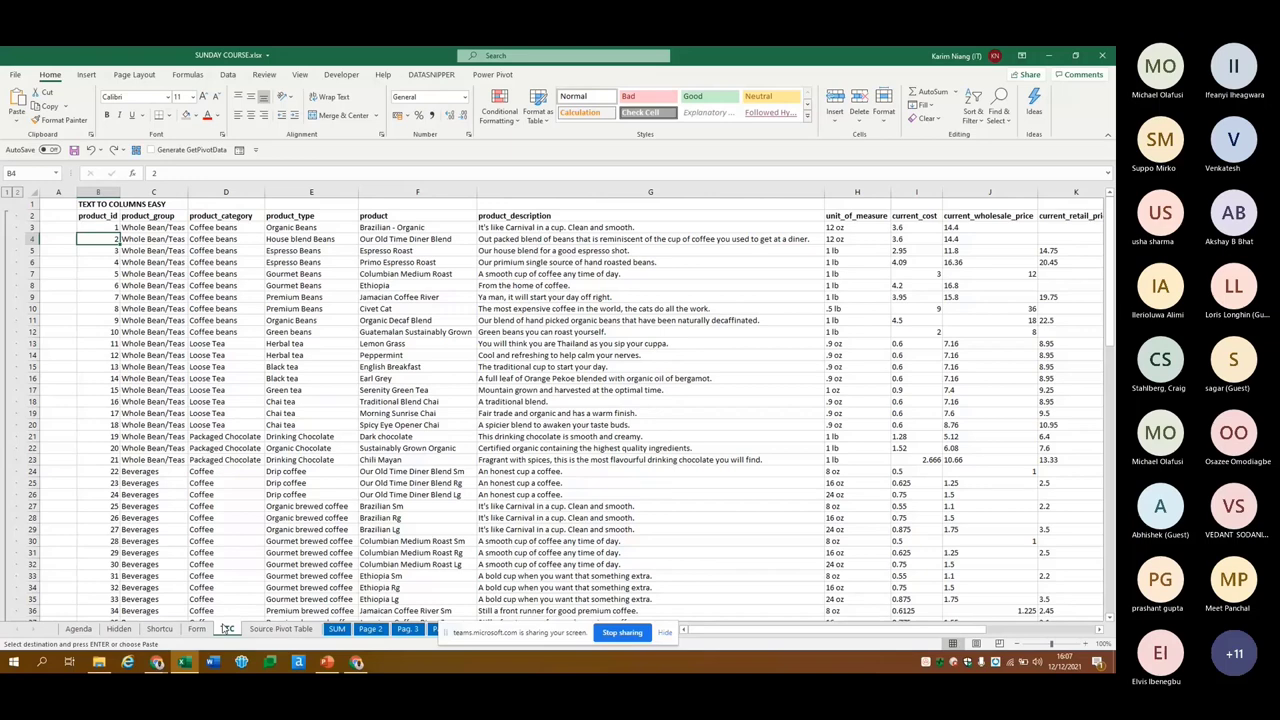
# Insert two blank rows above the TTC product table's header row
pyautogui.press('Up')
pyautogui.press('Up')
pyautogui.press('Up')
pyautogui.press('Right')
pyautogui.hotkey('ctrl', 'shift', 'End')
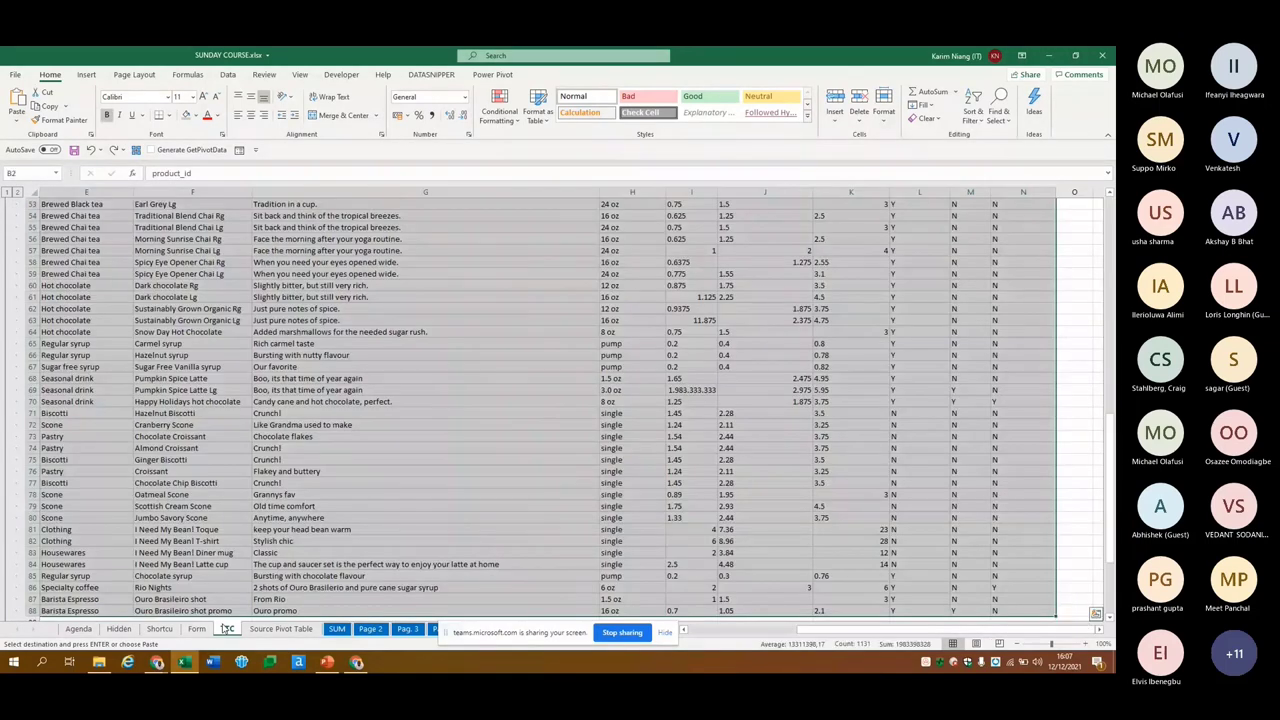
pyautogui.hotkey('shift', 'BackSpace')
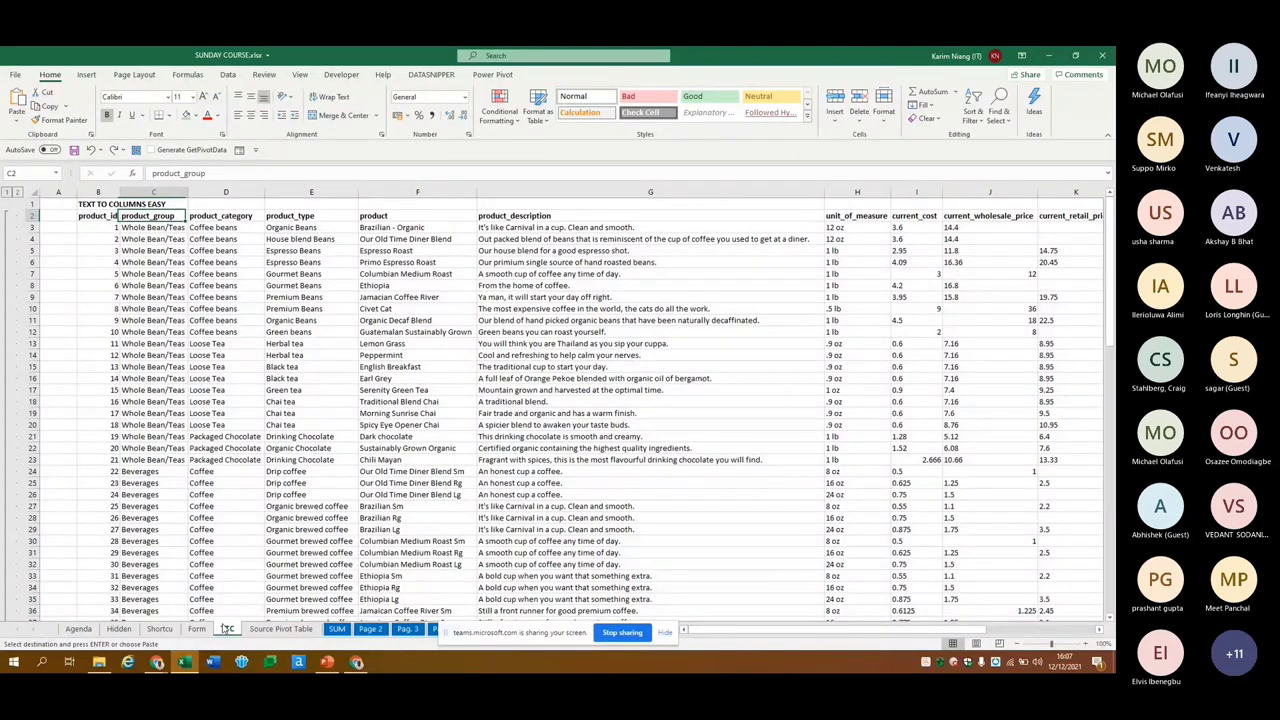
pyautogui.hotkey('ctrl', 'Down')
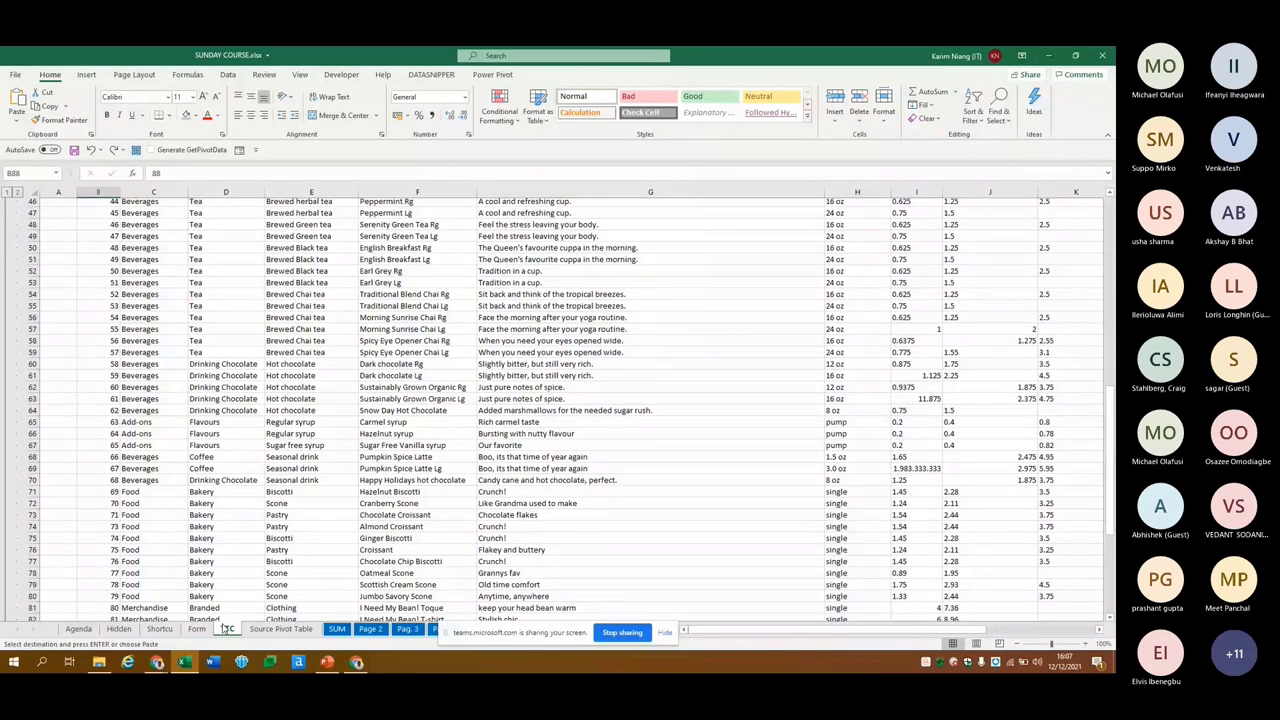
pyautogui.hotkey('ctrl', 'Up')
pyautogui.press('Down')
pyautogui.hotkey('ctrl', 'shift', 'Right')
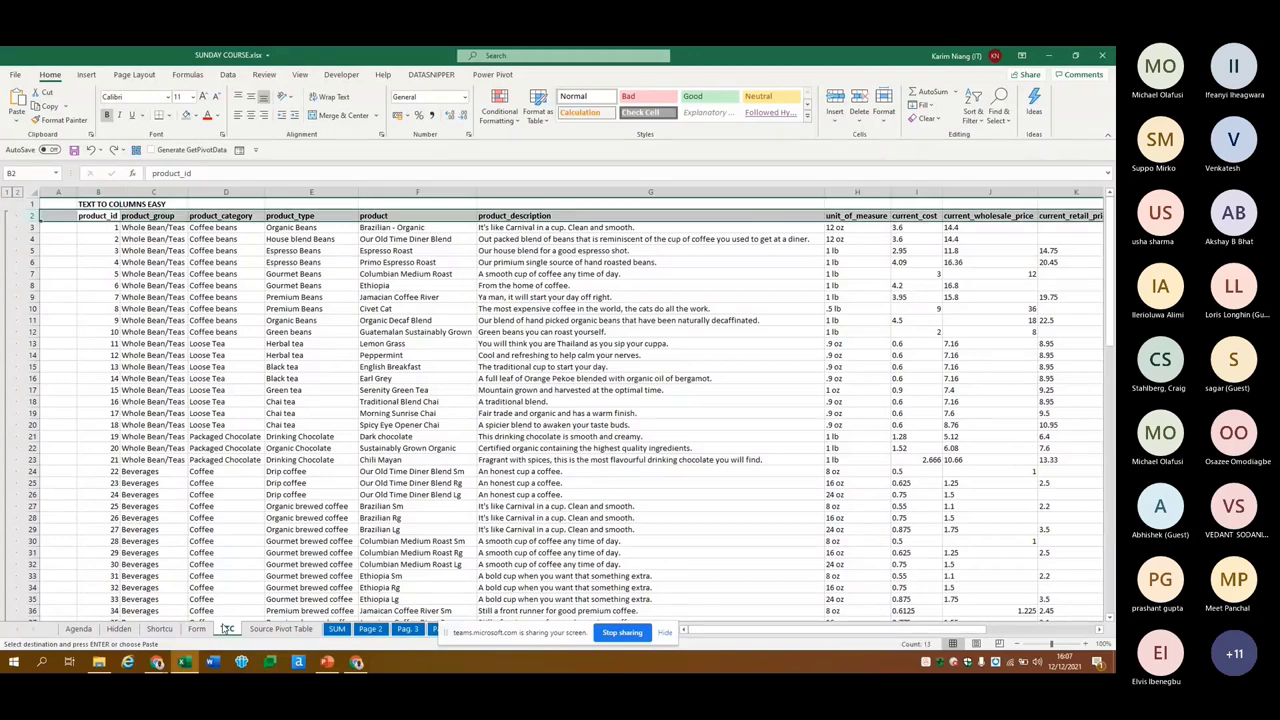
pyautogui.hotkey('ctrl', 'shift', '+')
# Select all product_id values from B4 down column B
pyautogui.press('Down')
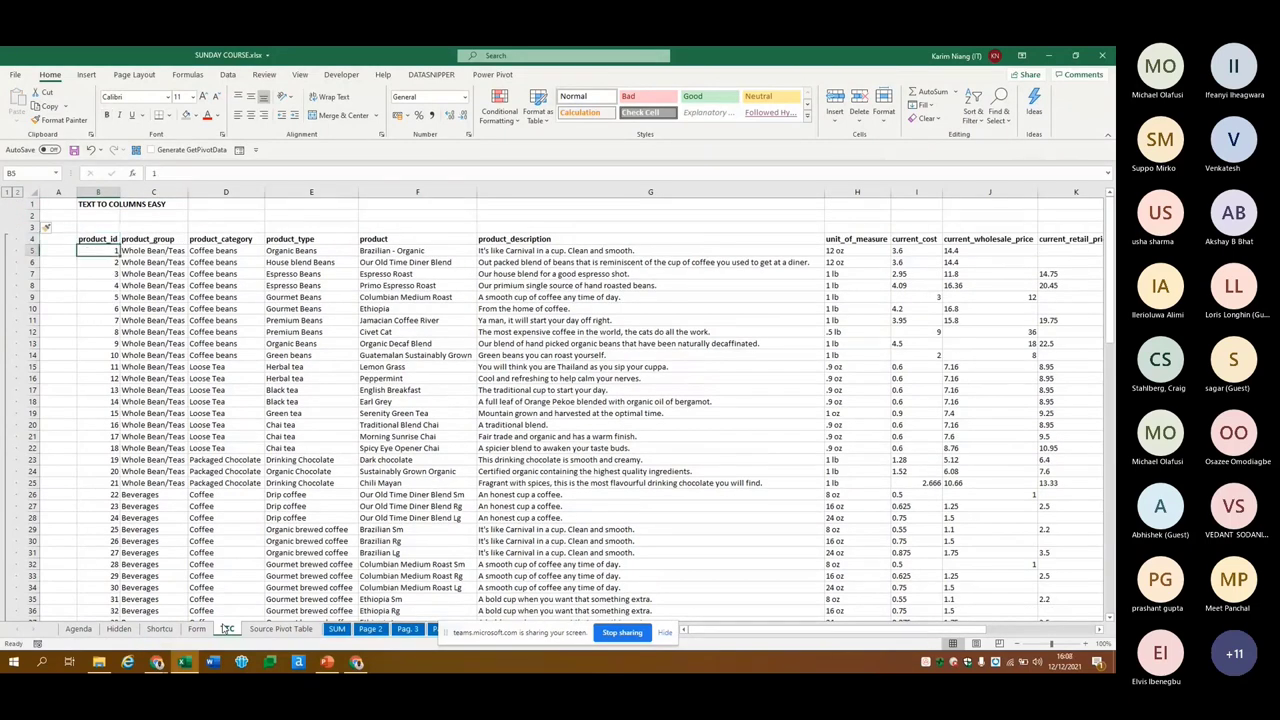
pyautogui.press('Up')
pyautogui.hotkey('ctrl', 'Right')
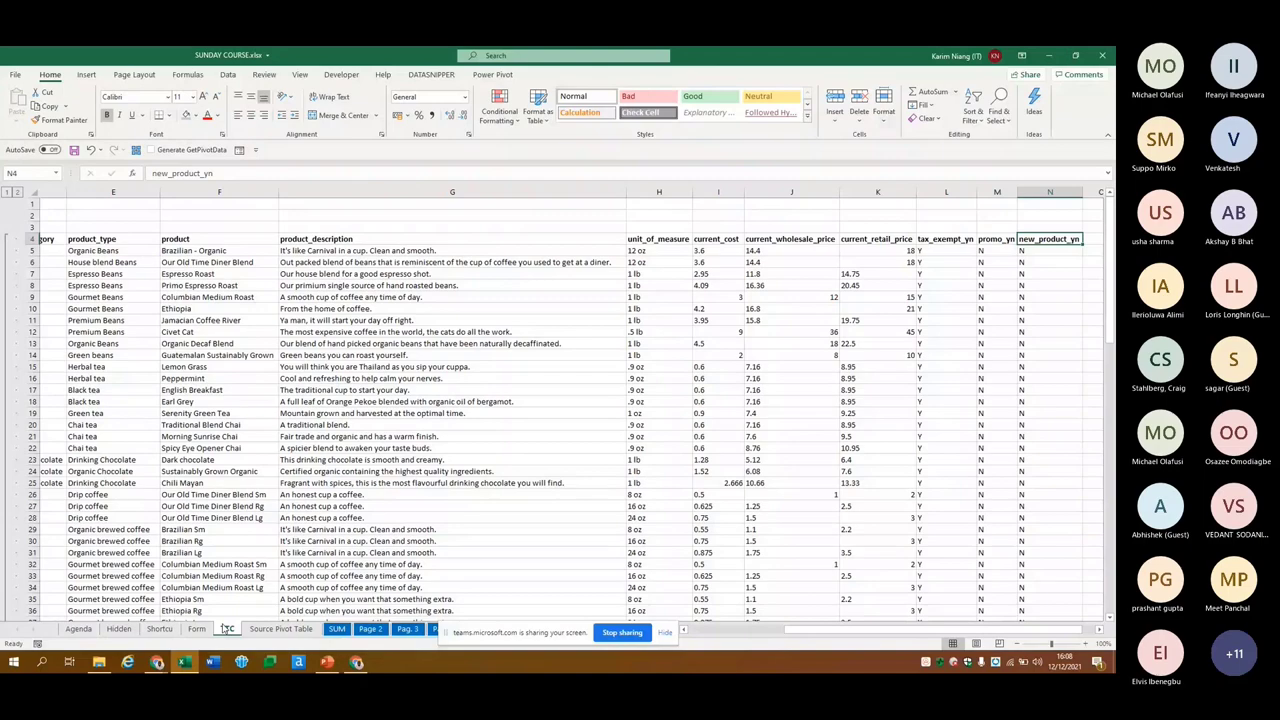
pyautogui.hotkey('ctrl', 'Left')
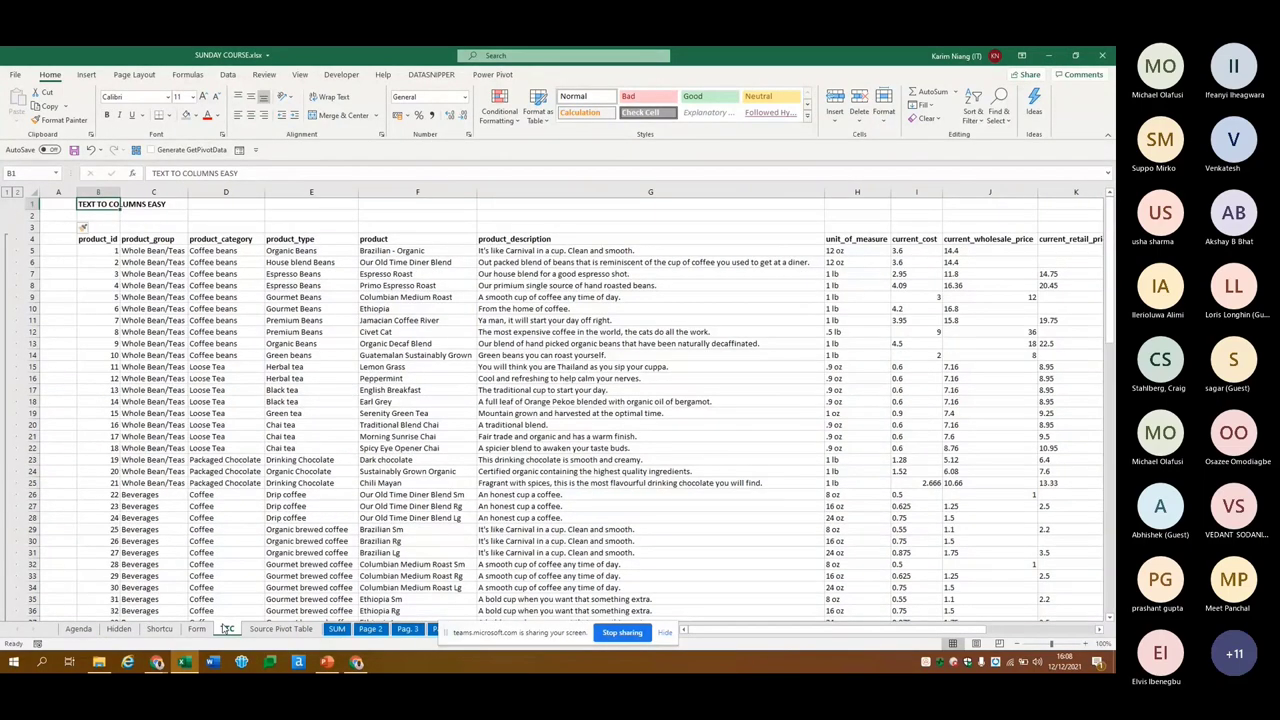
pyautogui.hotkey('ctrl', 'shift', 'Down')
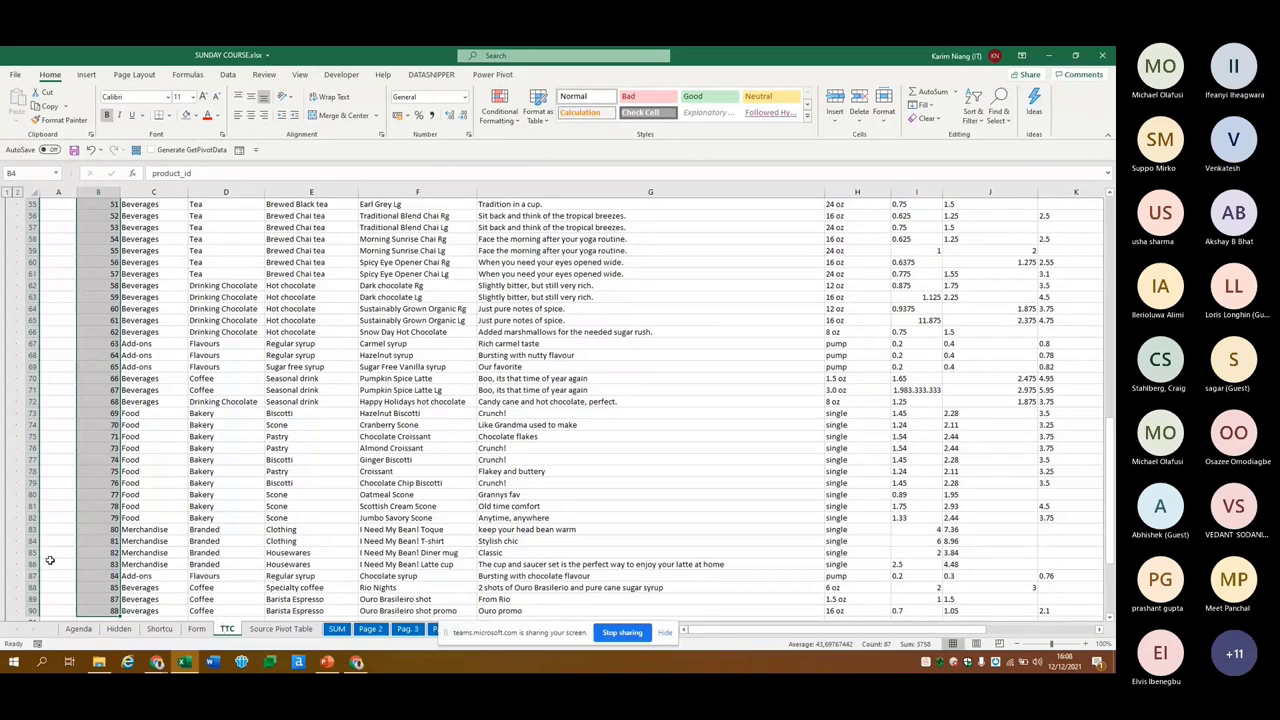
# Split product_id with Text to Columns, Delimited on Comma only, General format into $B$4
pyautogui.moveTo(1110, 455); pyautogui.dragTo(513, 125)
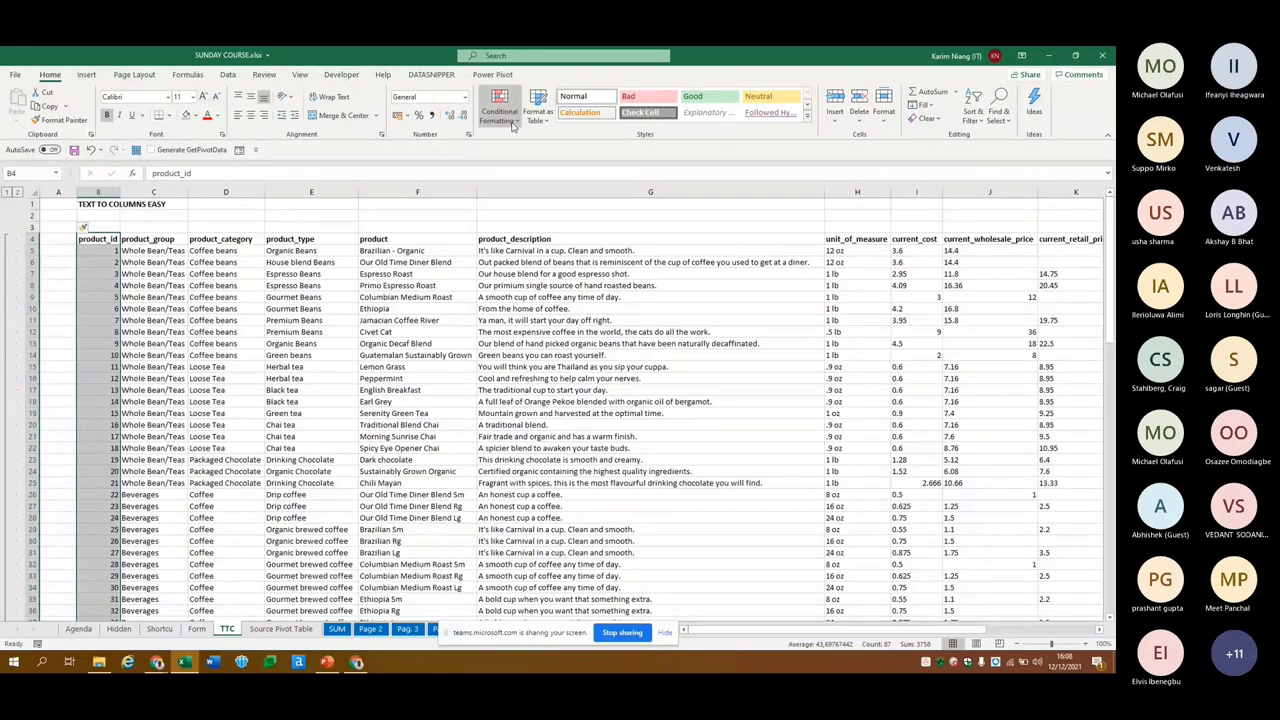
pyautogui.click(229, 75)
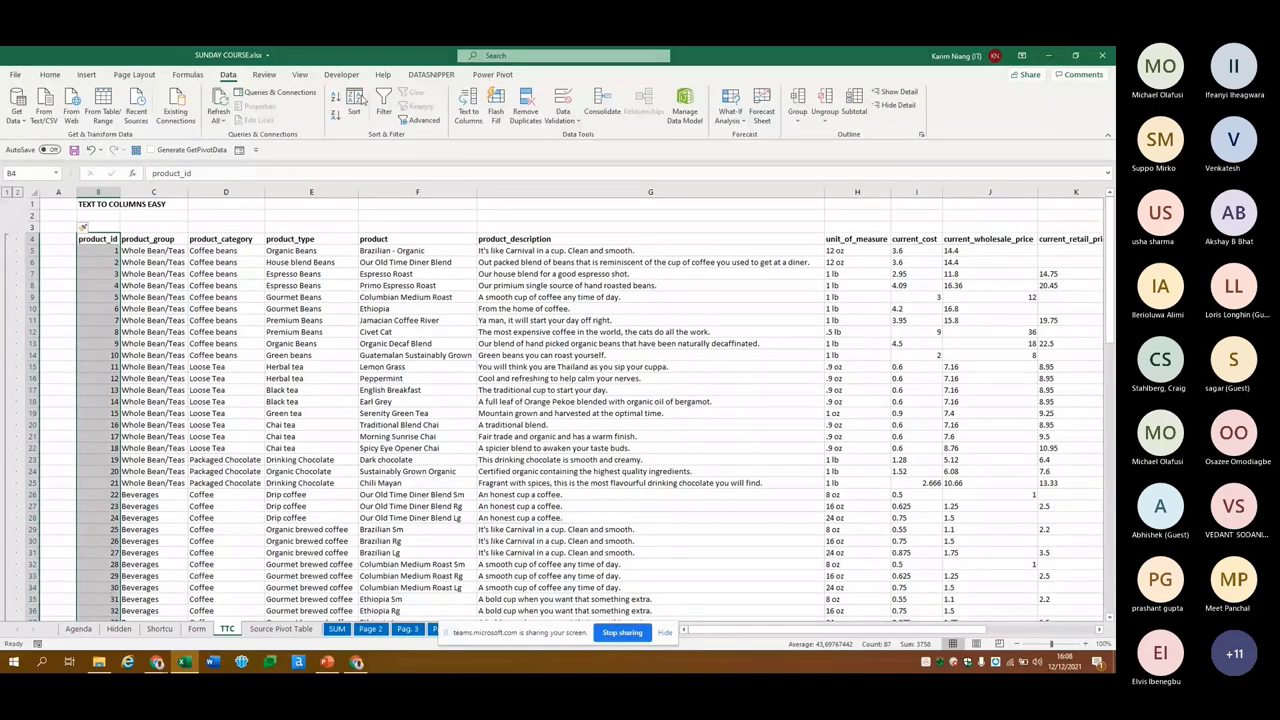
pyautogui.click(468, 105)
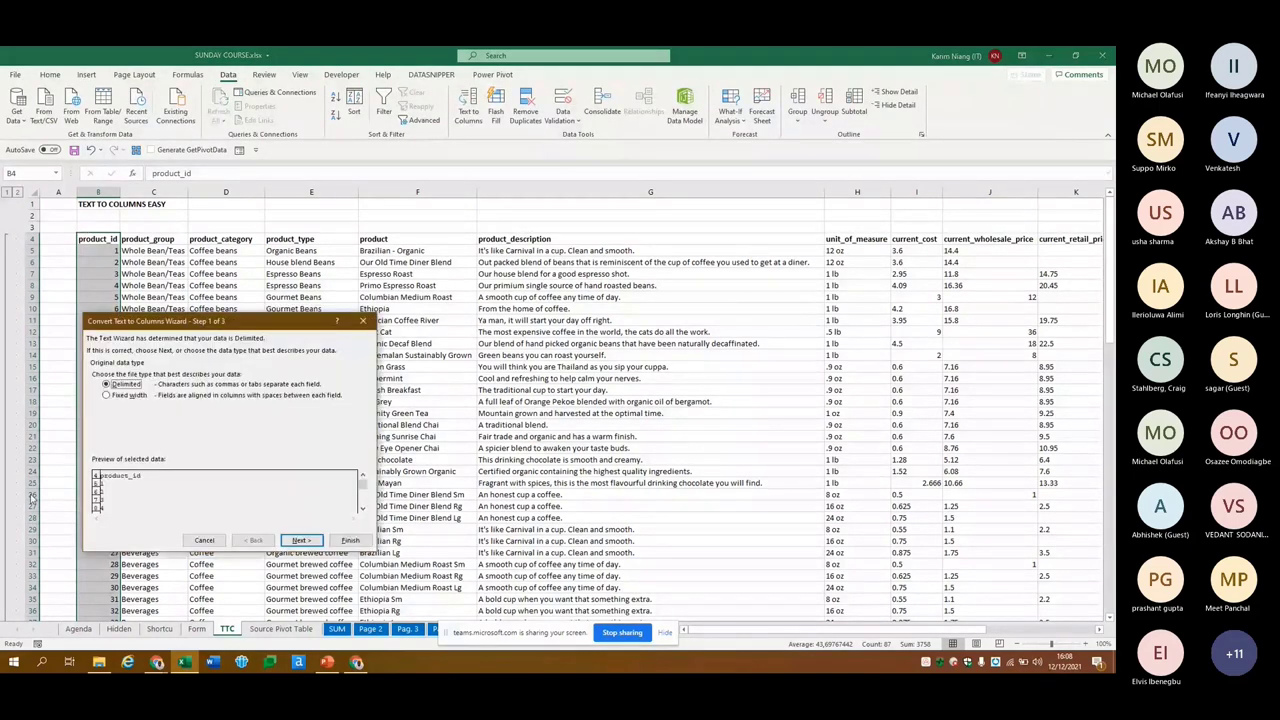
pyautogui.click(297, 541)
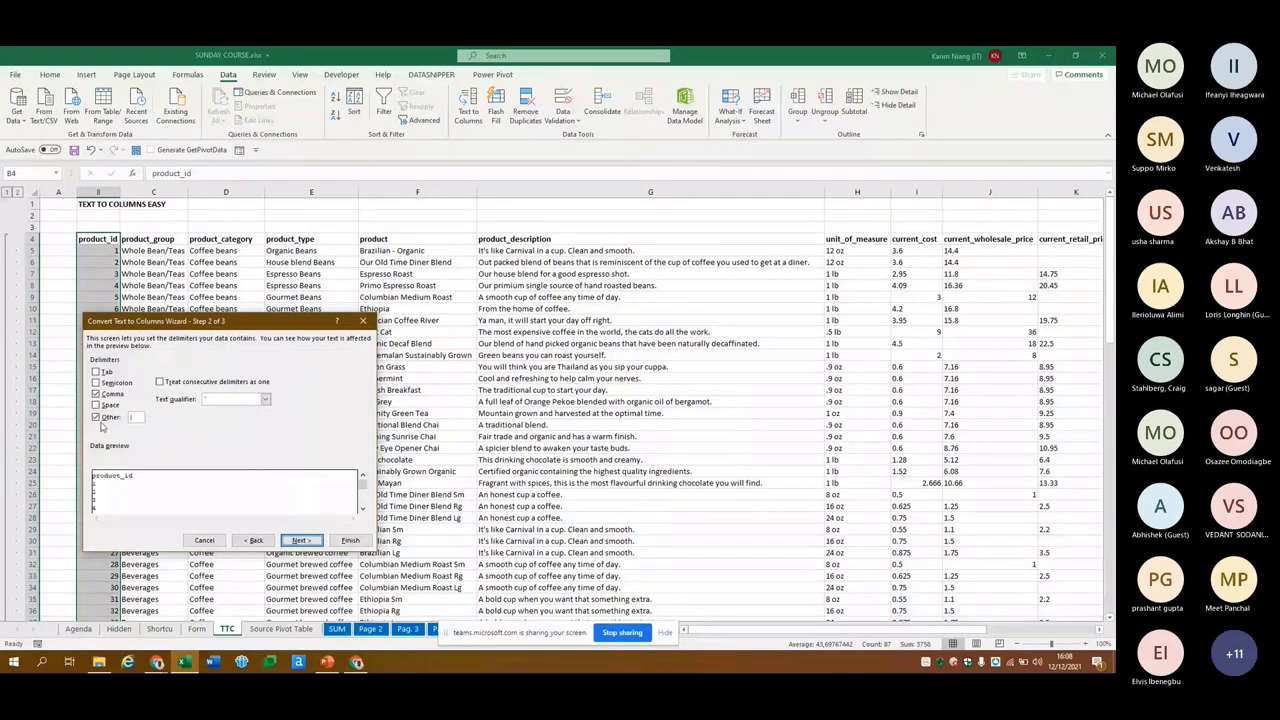
pyautogui.click(102, 420)
pyautogui.click(302, 541)
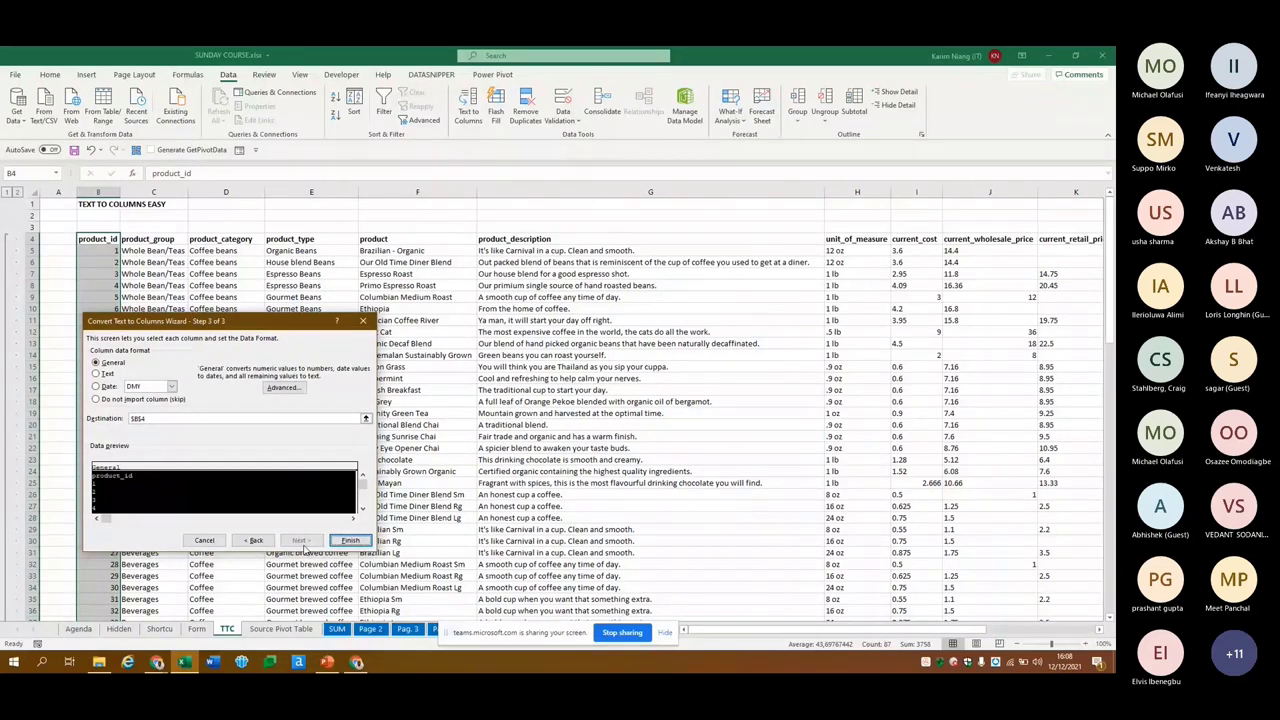
pyautogui.press('Return')
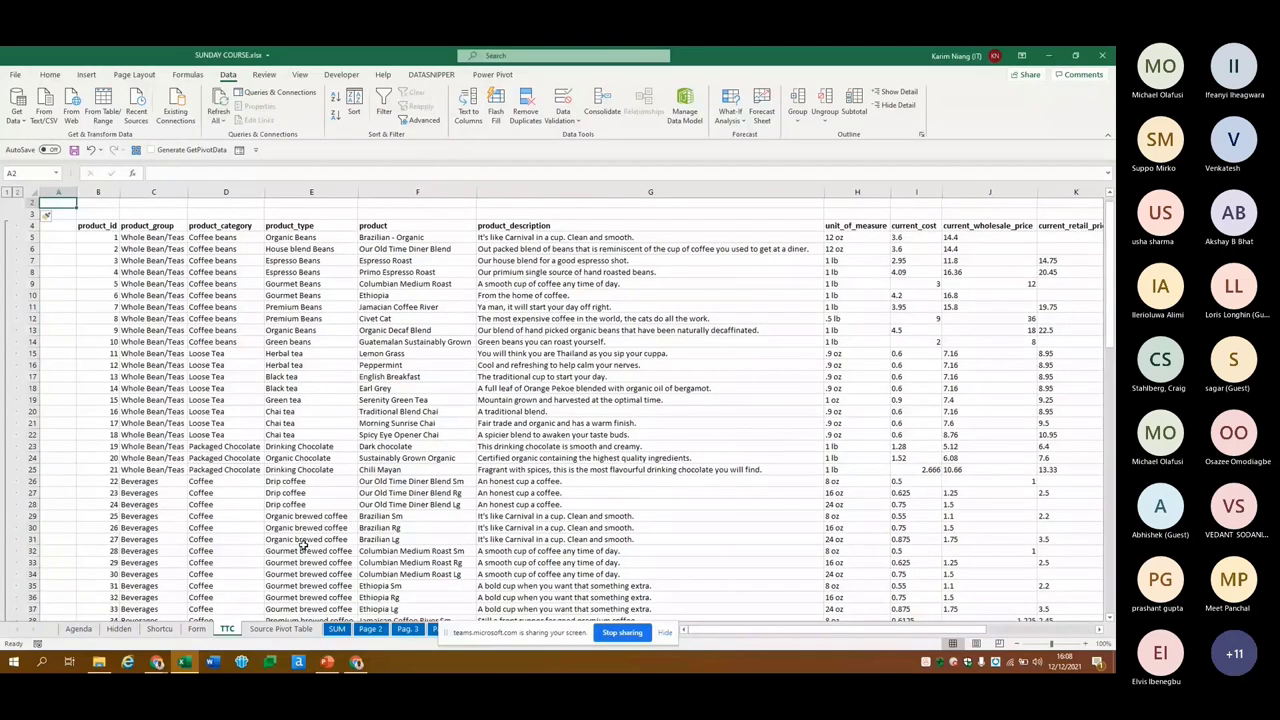
# Autofit the TTC sheet's column widths with Alt+H, O, I
pyautogui.press('Right')
pyautogui.press('Down')
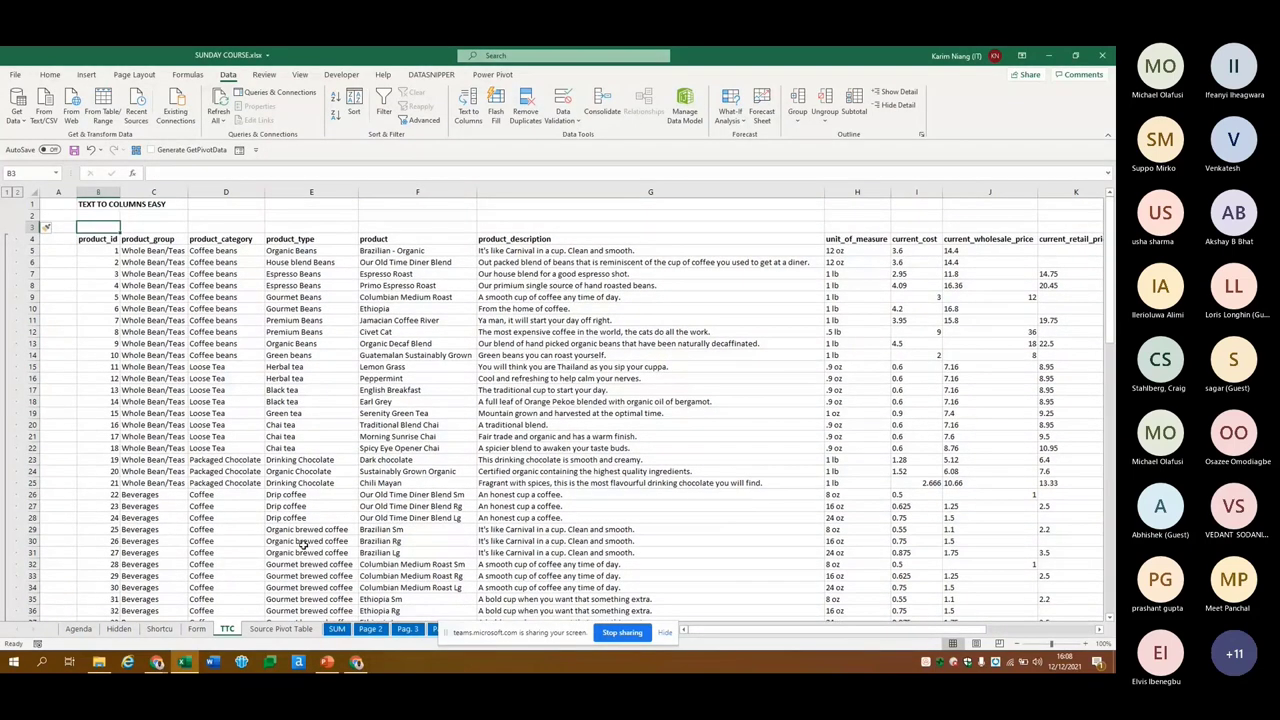
pyautogui.press('Down')
pyautogui.hotkey('alt', 'h')
pyautogui.press('o')
pyautogui.press('i')
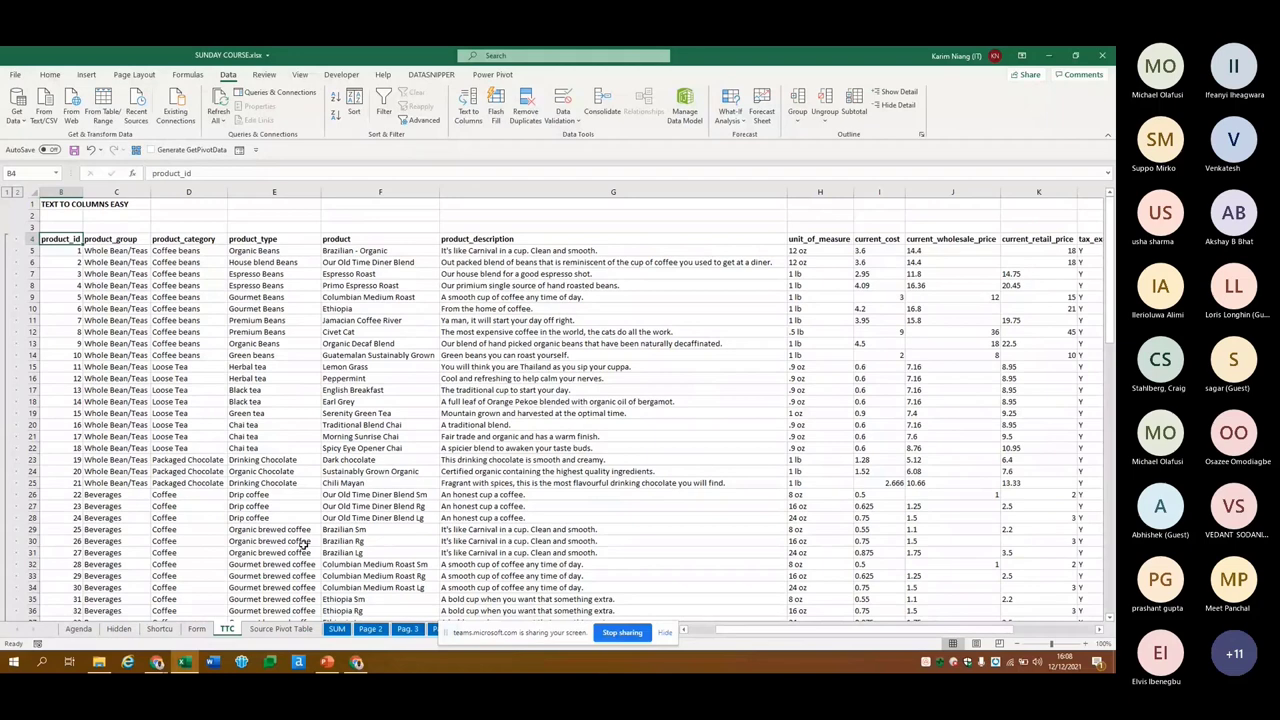
# Look over the Name, Surname, Age sample table and the F100:H102 output range
pyautogui.hotkey('ctrl', 'Down')
pyautogui.press('Down')
pyautogui.press('Down')
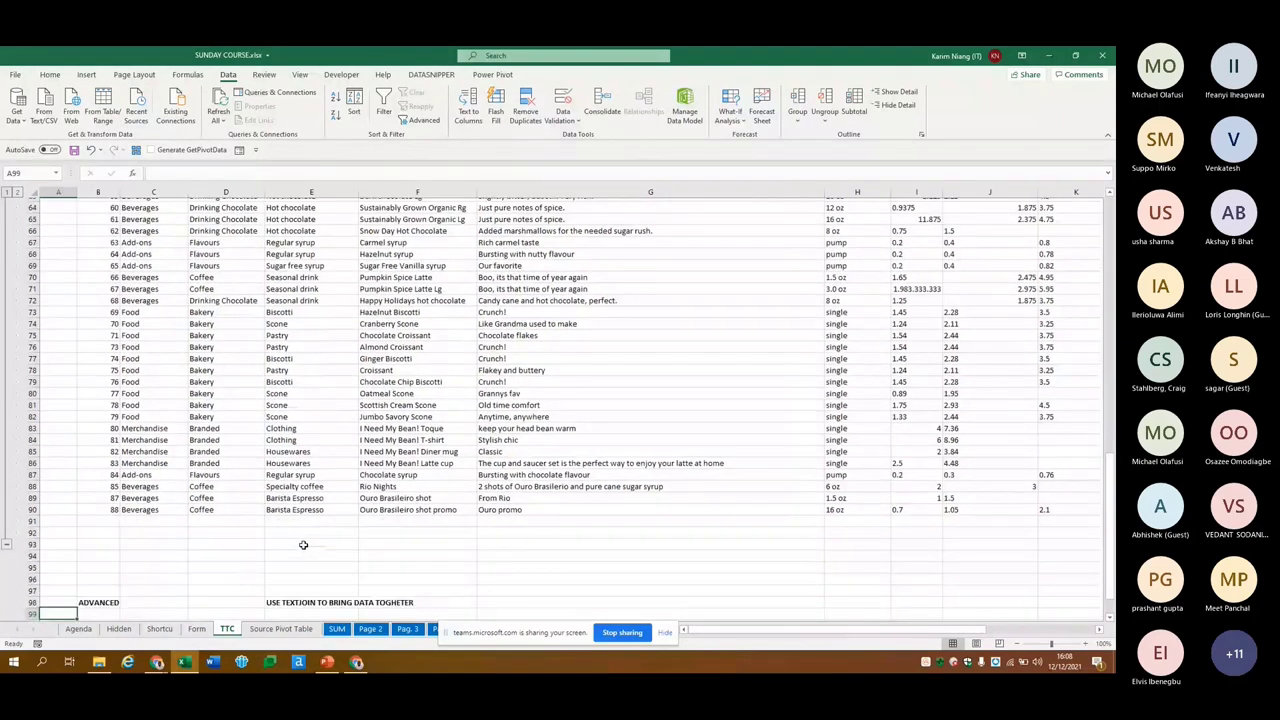
pyautogui.press('Down')
pyautogui.press('Down')
pyautogui.press('Down')
pyautogui.press('Right')
pyautogui.press('Right')
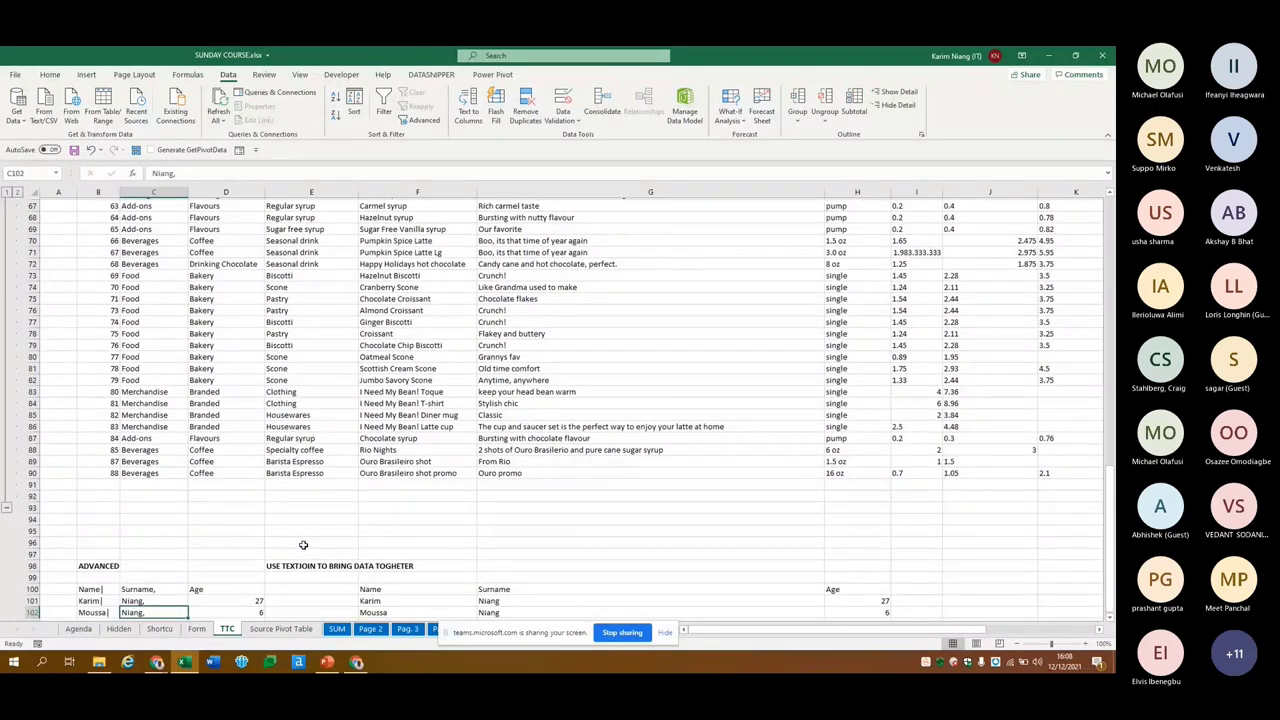
pyautogui.press('Right')
pyautogui.press('Right')
pyautogui.press('Right')
pyautogui.press('Up')
pyautogui.press('Up')
pyautogui.hotkey('ctrl', 'shift', 'Right')
pyautogui.hotkey('ctrl', 'shift', 'Down')
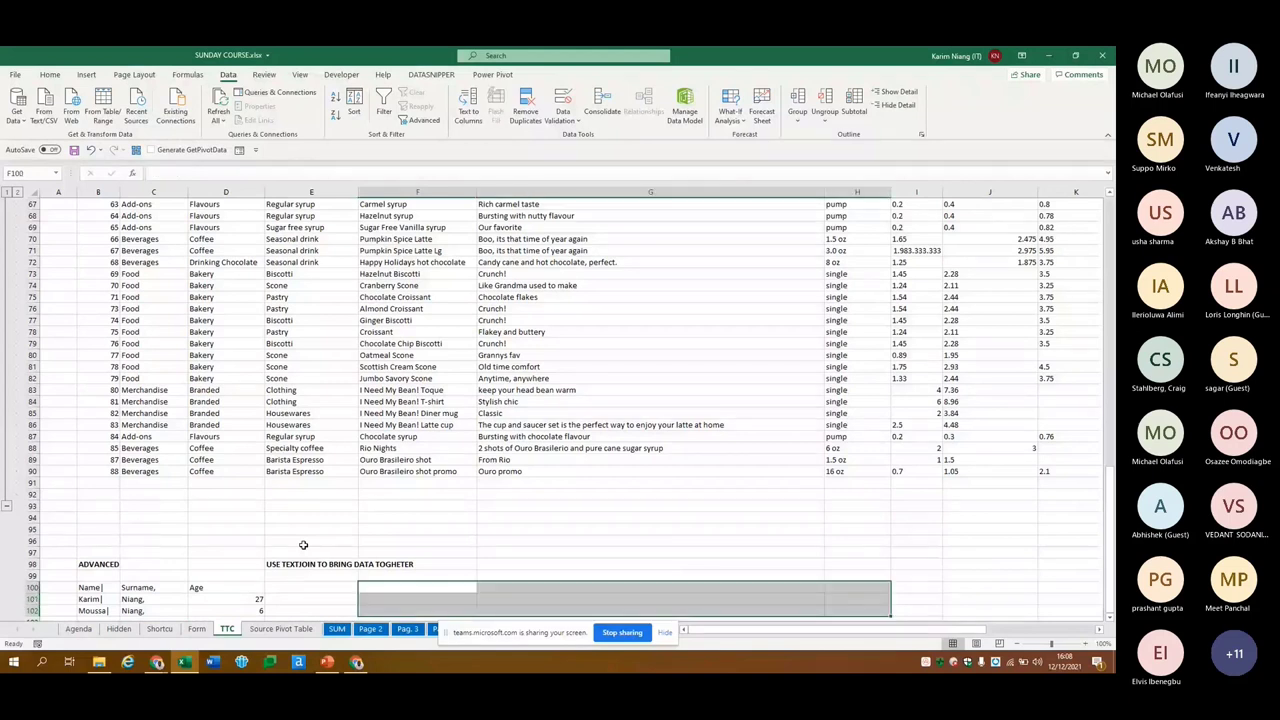
pyautogui.press('Down')
pyautogui.hotkey('shift', 'Right')
pyautogui.press('Down')
pyautogui.press('Left')
pyautogui.press('Left')
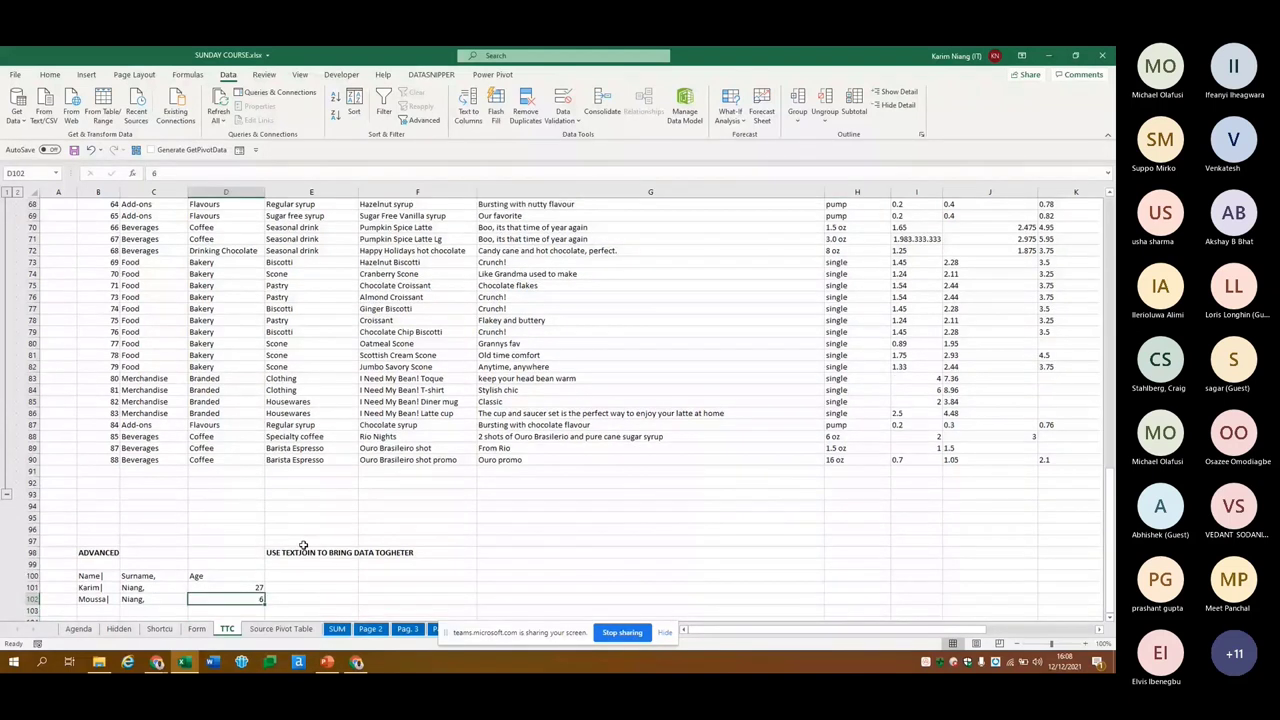
pyautogui.press('Up')
pyautogui.press('Up')
pyautogui.press('Left')
pyautogui.press('Left')
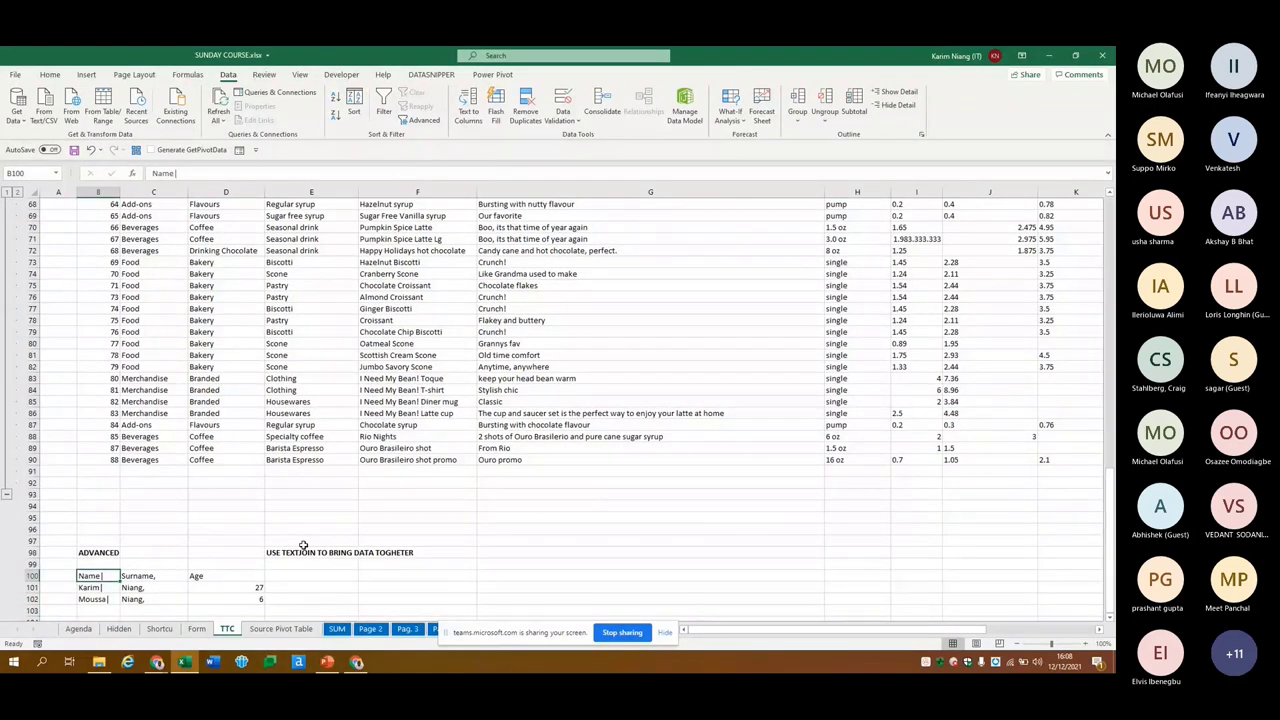
# Select header row 100 and move to F100, discarding a stray comma
pyautogui.hotkey('shift', 'space')
pyautogui.press('Right')
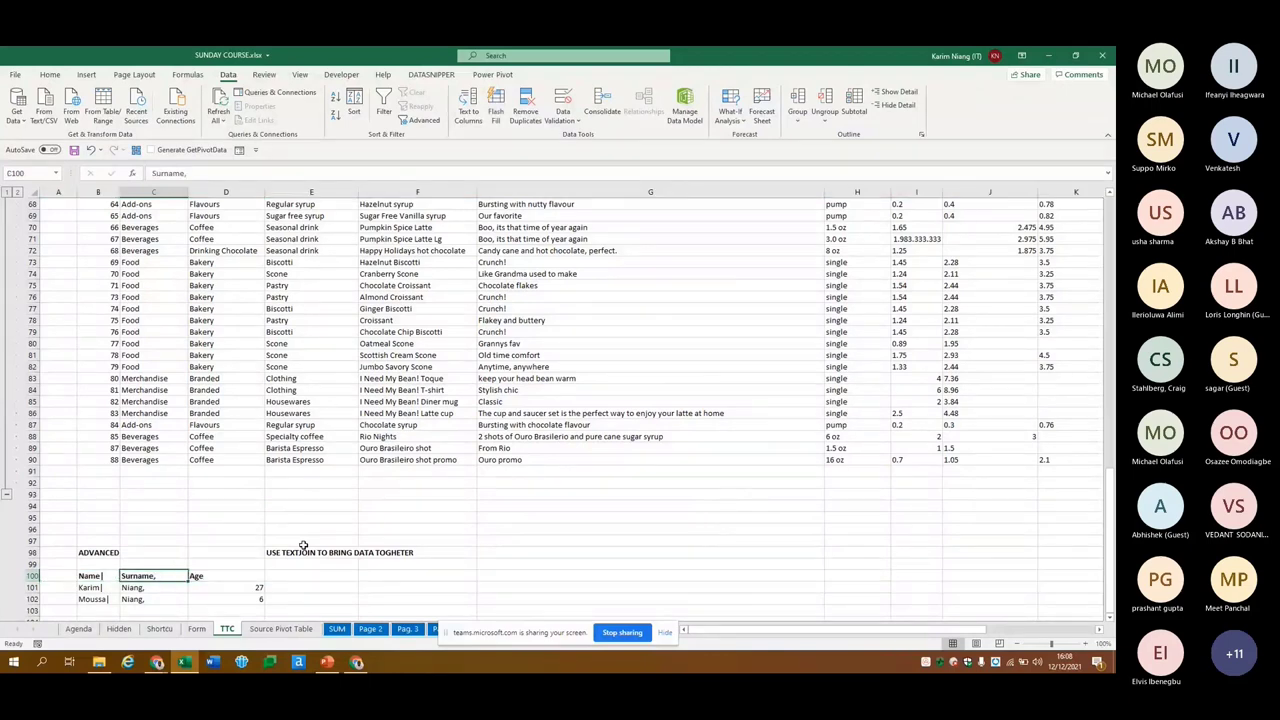
pyautogui.press('Right')
pyautogui.press('Right')
pyautogui.press('Right')
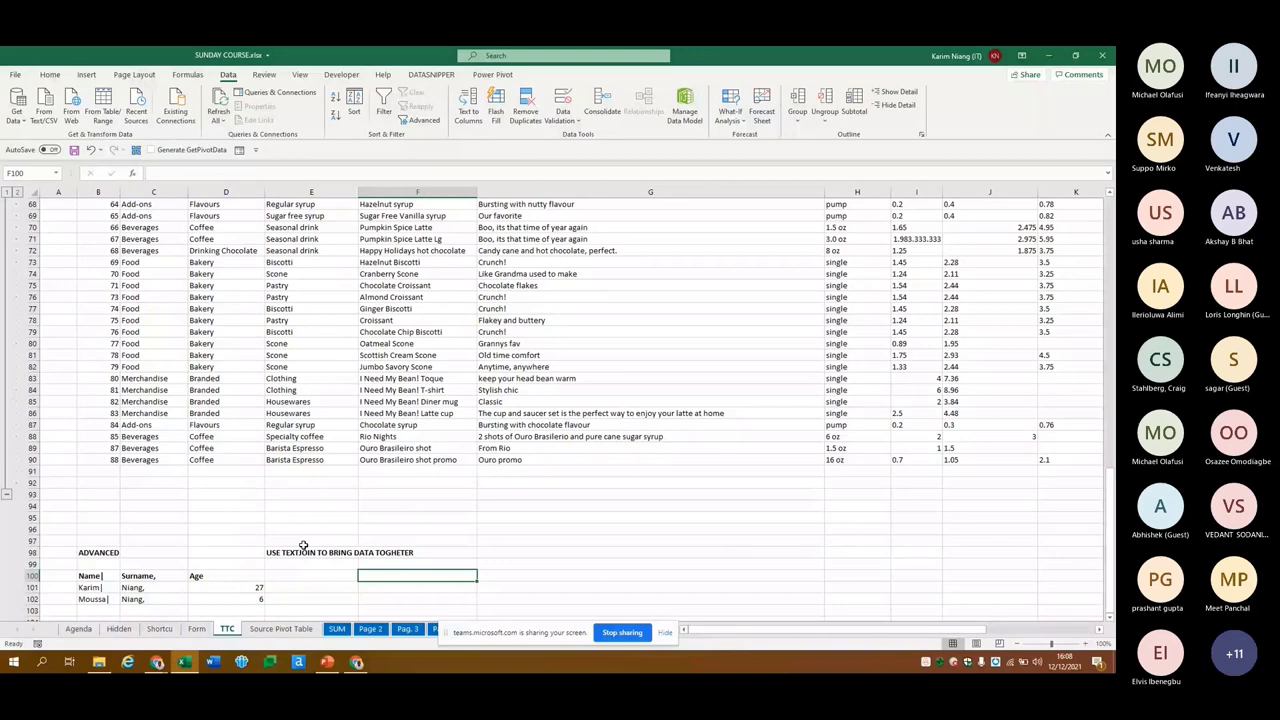
pyautogui.write(',')
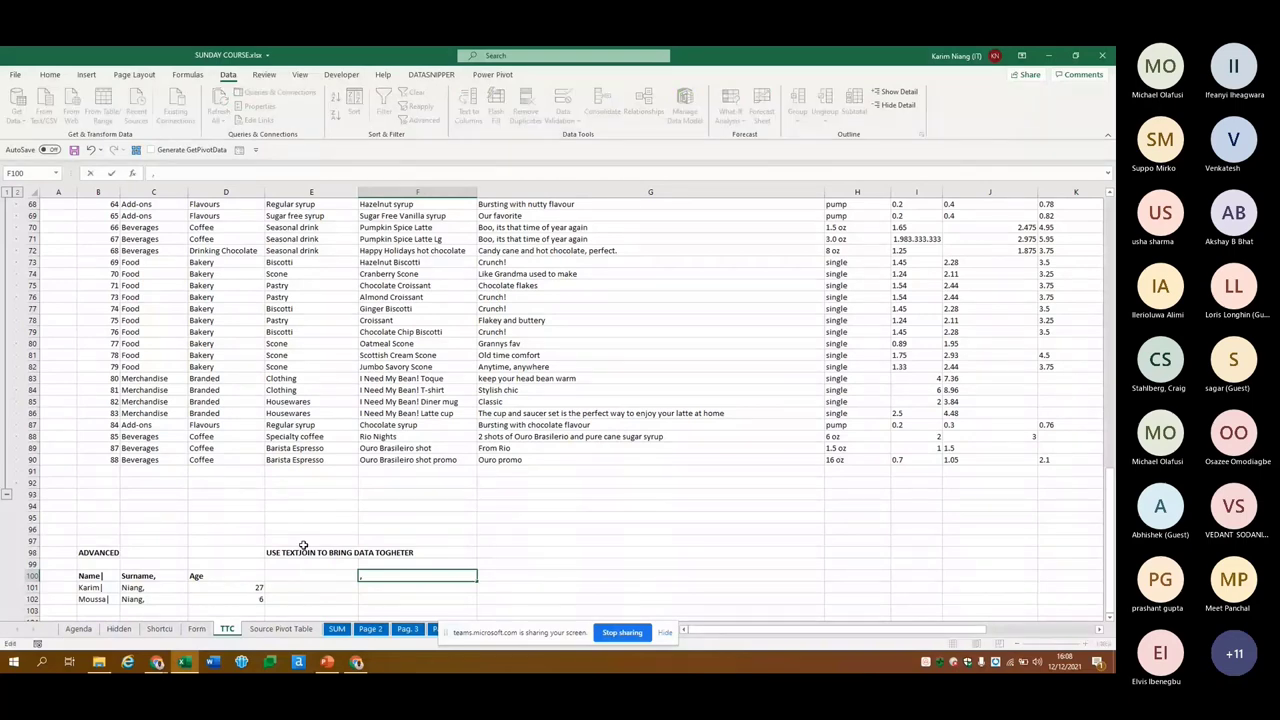
pyautogui.press('Escape')
# Return to the top of the TTC sheet, then jump back down to the name list near row 100
pyautogui.press('Up')
pyautogui.press('Up')
pyautogui.press('Up')
pyautogui.press('Left')
pyautogui.press('Left')
pyautogui.press('Left')
pyautogui.hotkey('ctrl', 'Up')
pyautogui.hotkey('ctrl', 'Up')
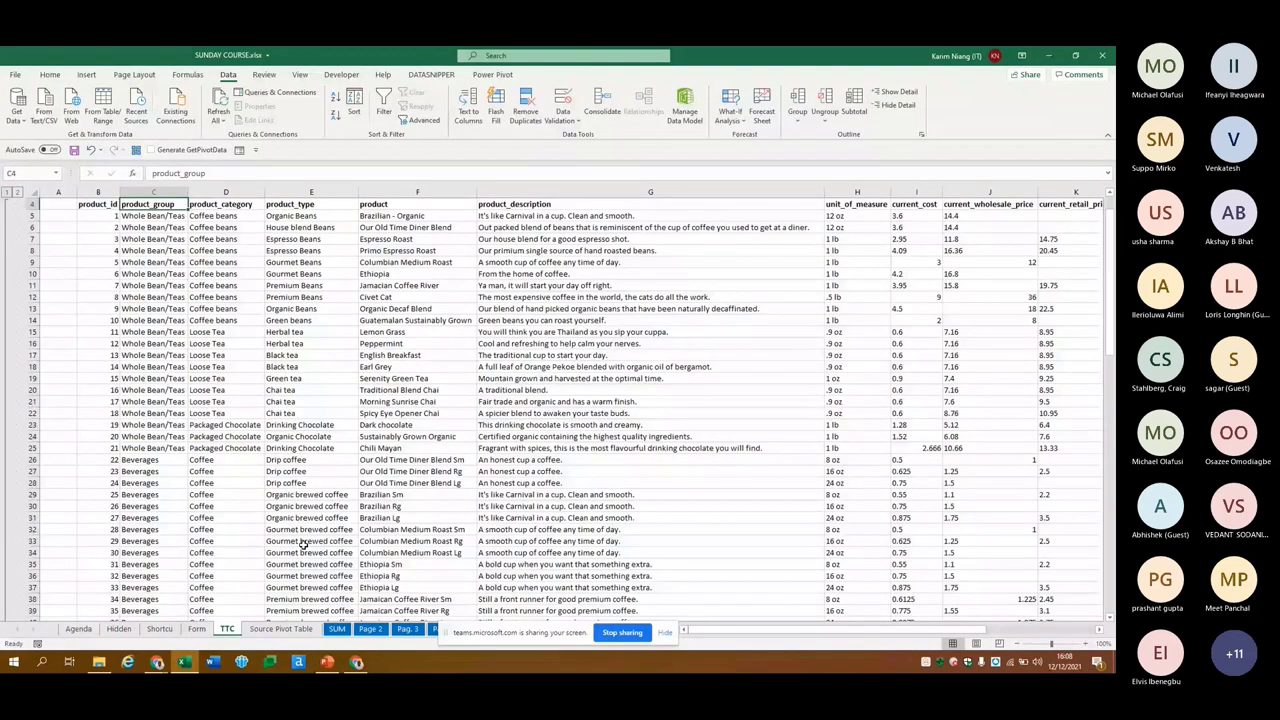
pyautogui.press('Left')
pyautogui.press('Up')
pyautogui.scroll(-5, 302, 543)
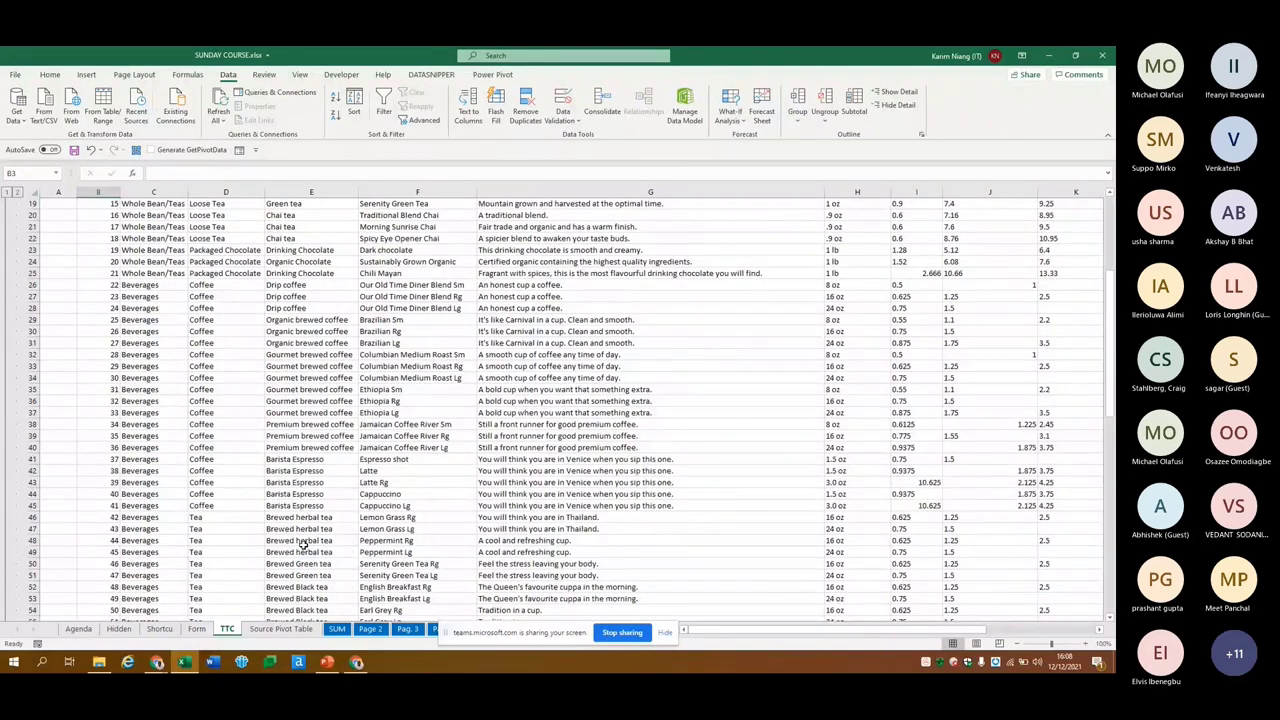
pyautogui.press('Up')
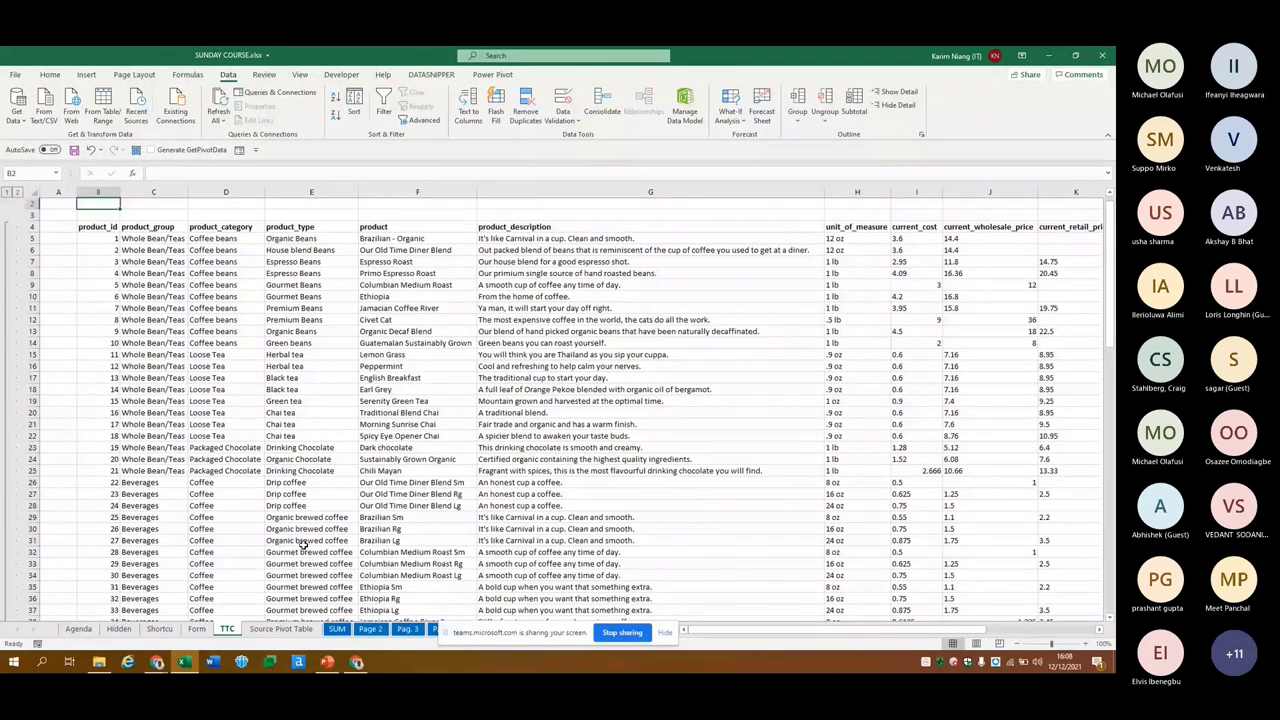
pyautogui.hotkey('ctrl', 'Down')
pyautogui.hotkey('ctrl', 'Down')
pyautogui.hotkey('ctrl', 'Down')
pyautogui.press('Down')
# Check the Name| and Surname, headers in B100 and C100, then start '=te' in F100
pyautogui.press('Right')
pyautogui.press('Right')
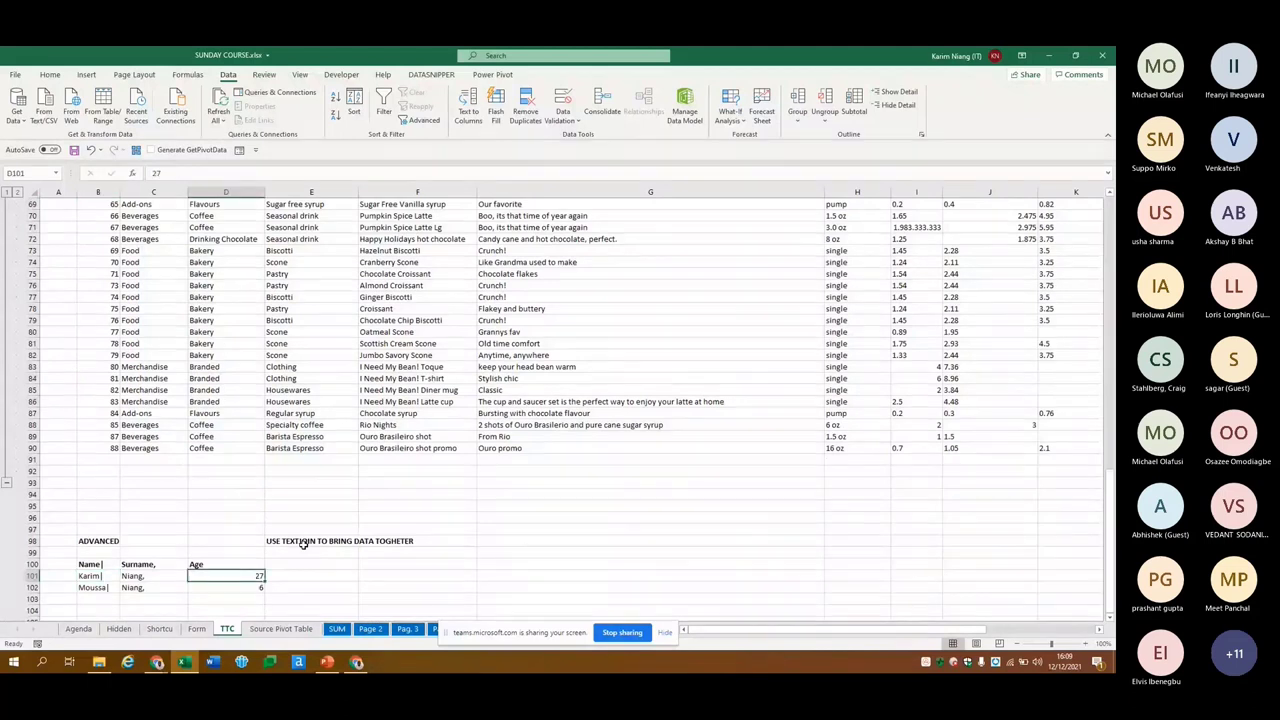
pyautogui.press('Up')
pyautogui.press('Left')
pyautogui.press('Left')
pyautogui.press('F2')
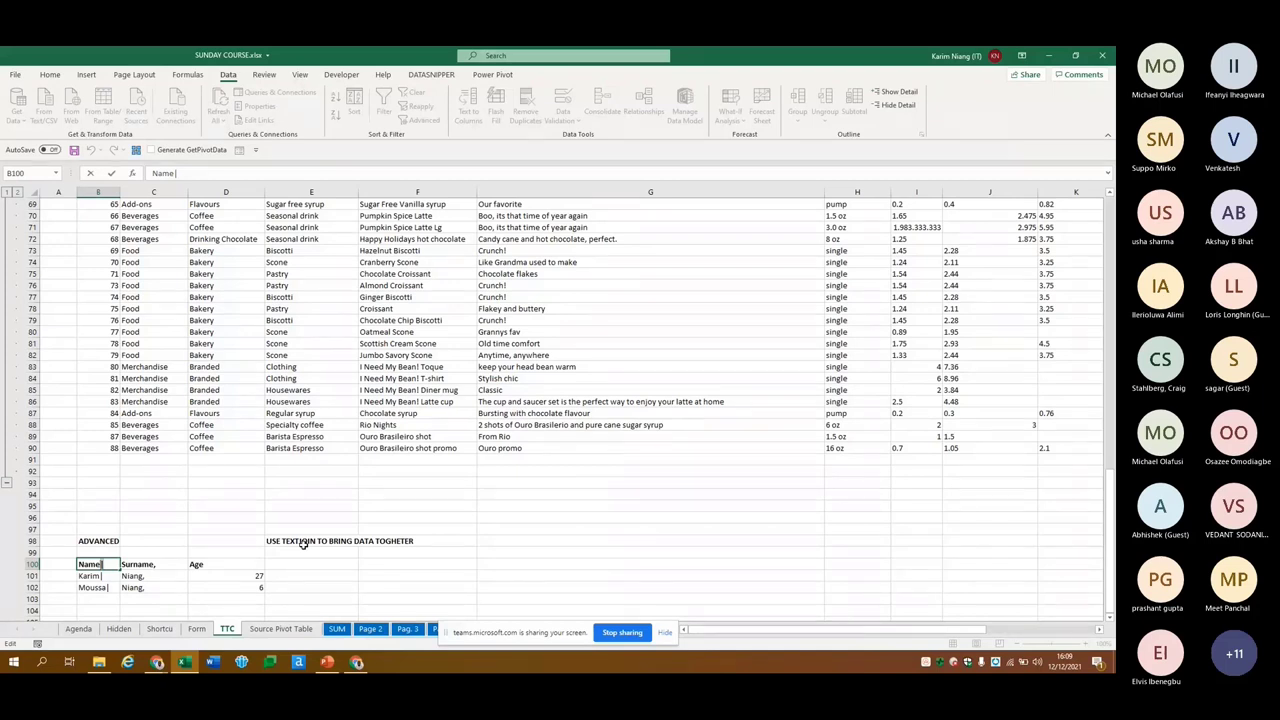
pyautogui.press('Tab')
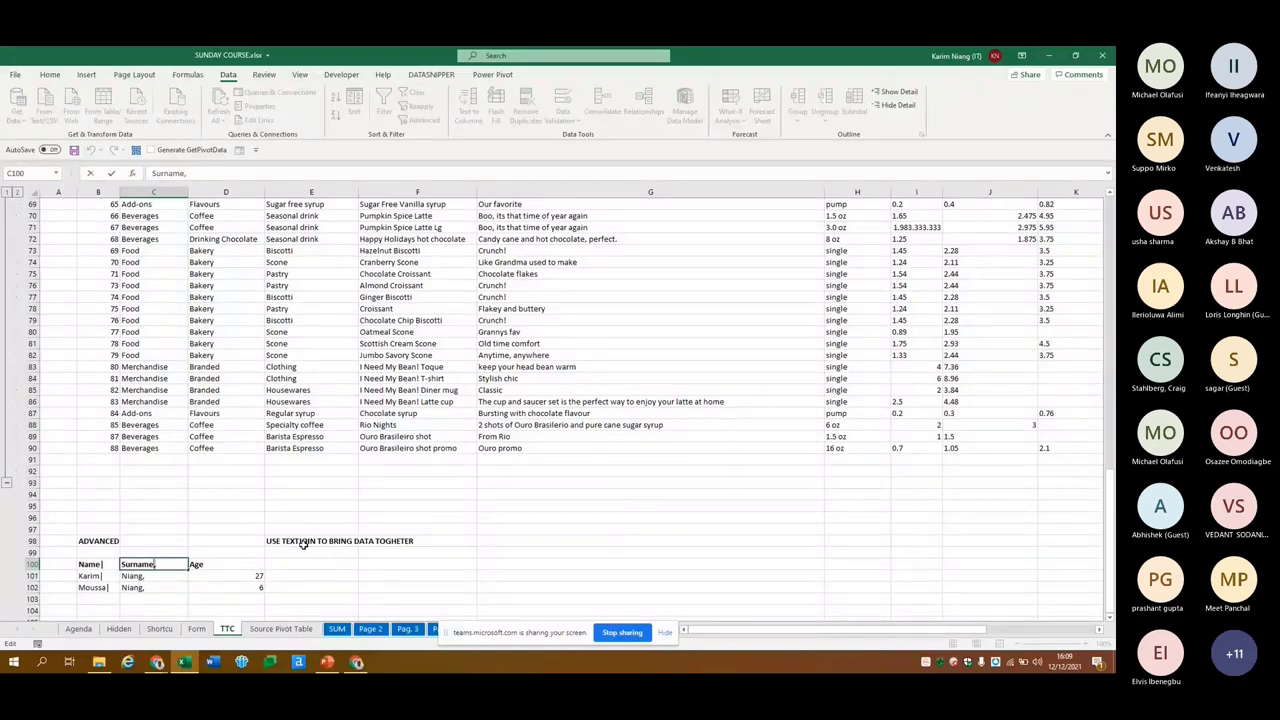
pyautogui.press('Tab')
pyautogui.press('Tab')
pyautogui.press('Tab')
pyautogui.write('=')
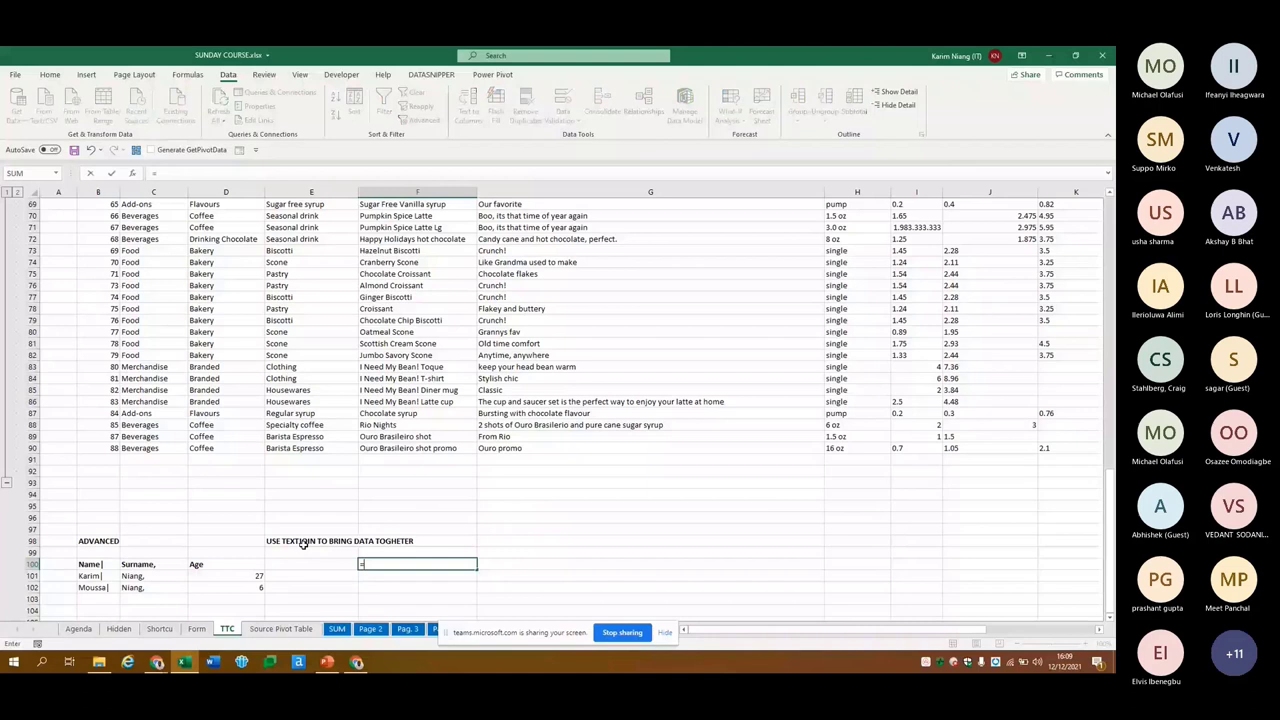
pyautogui.write('te')
# Enter =TEXTJOIN(;TRUE;B100:D100) in F100, ignoring empty cells
pyautogui.press('Tab')
pyautogui.press('Left')
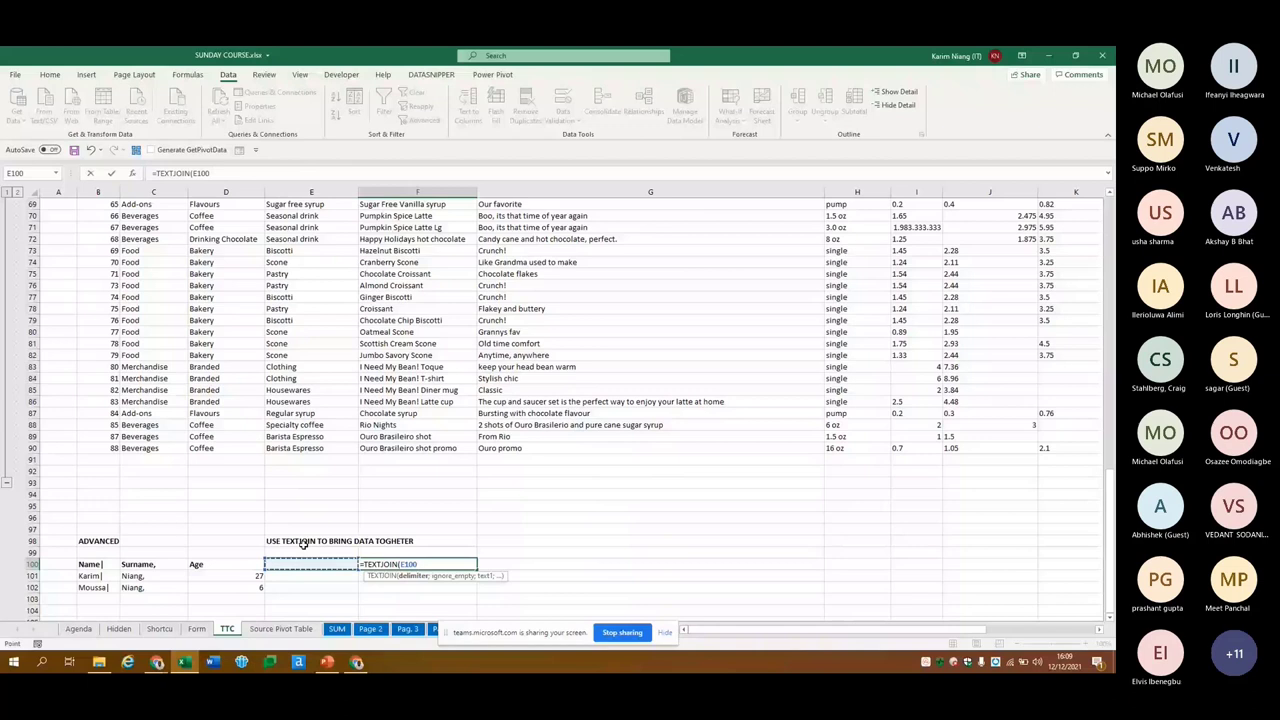
pyautogui.press('BackSpace')
pyautogui.press('BackSpace')
pyautogui.press('BackSpace')
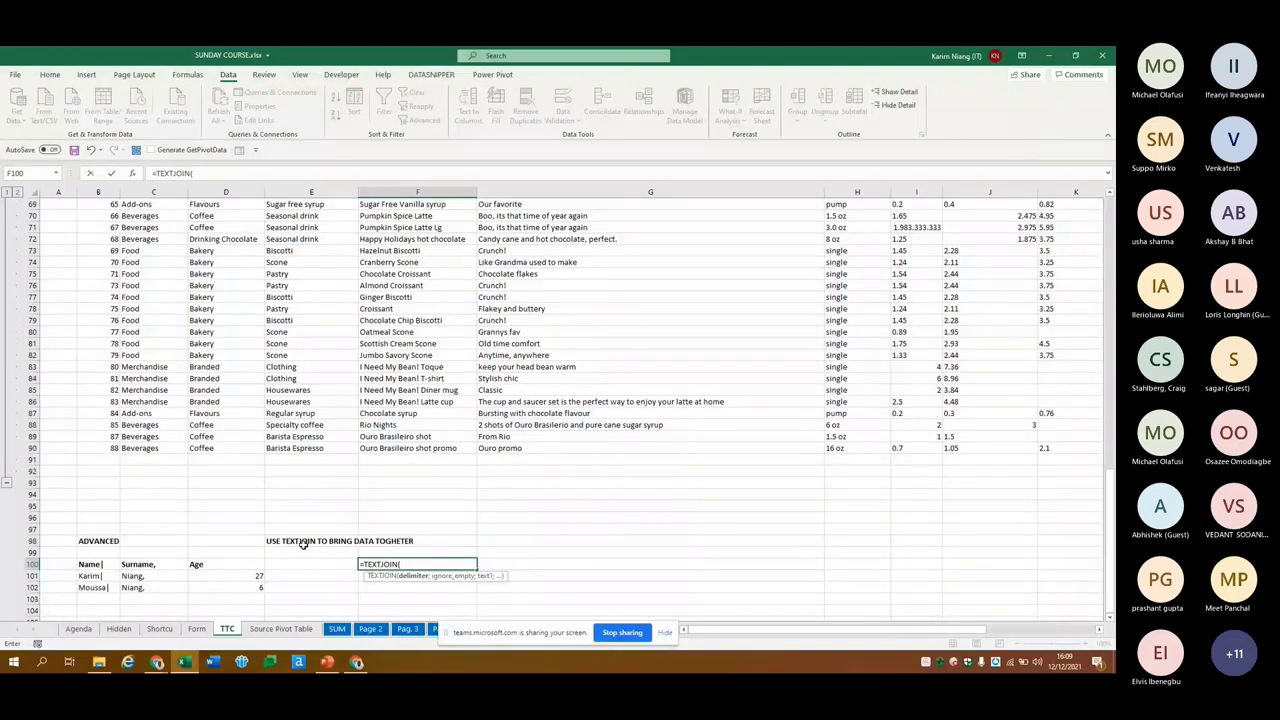
pyautogui.write(';')
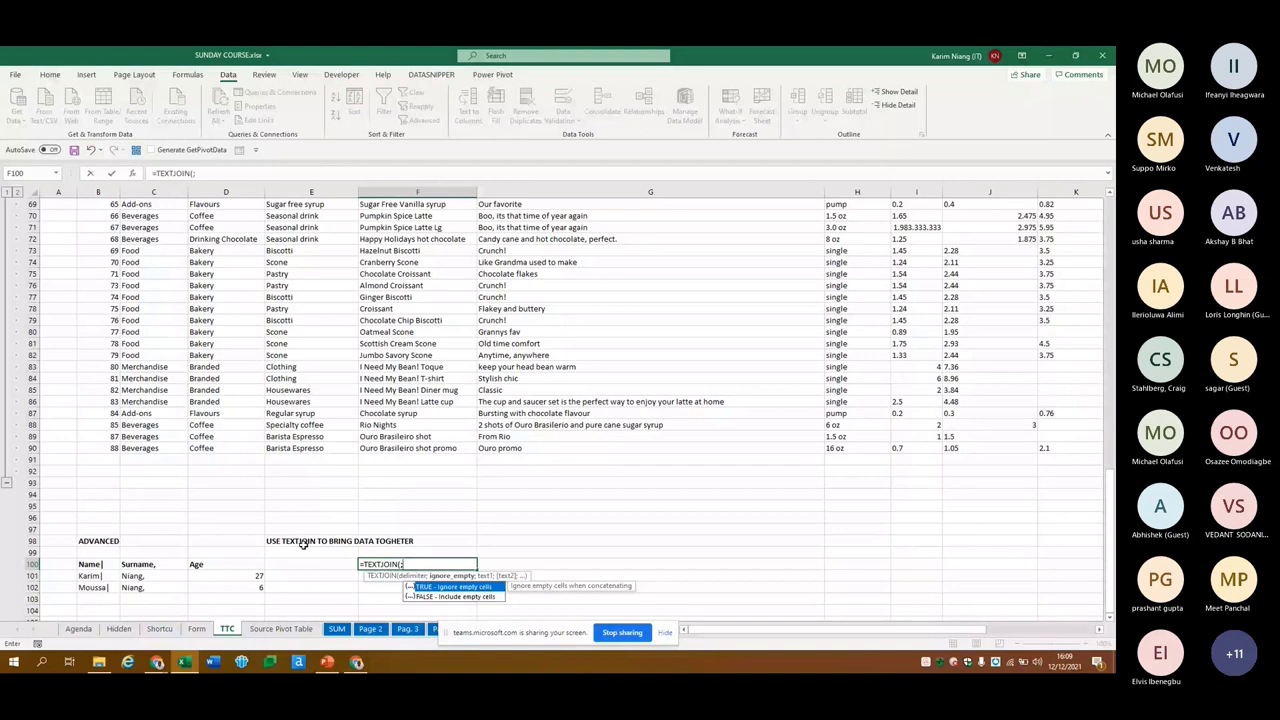
pyautogui.press('Escape')
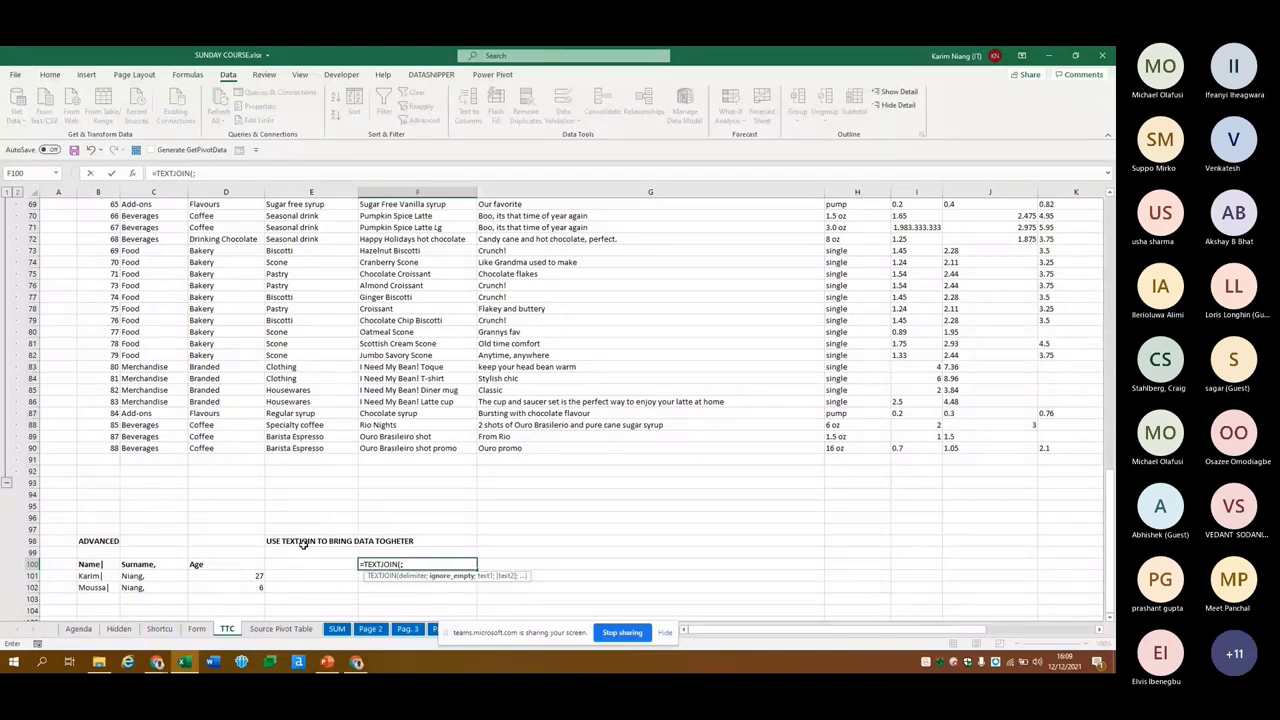
pyautogui.write('TRU')
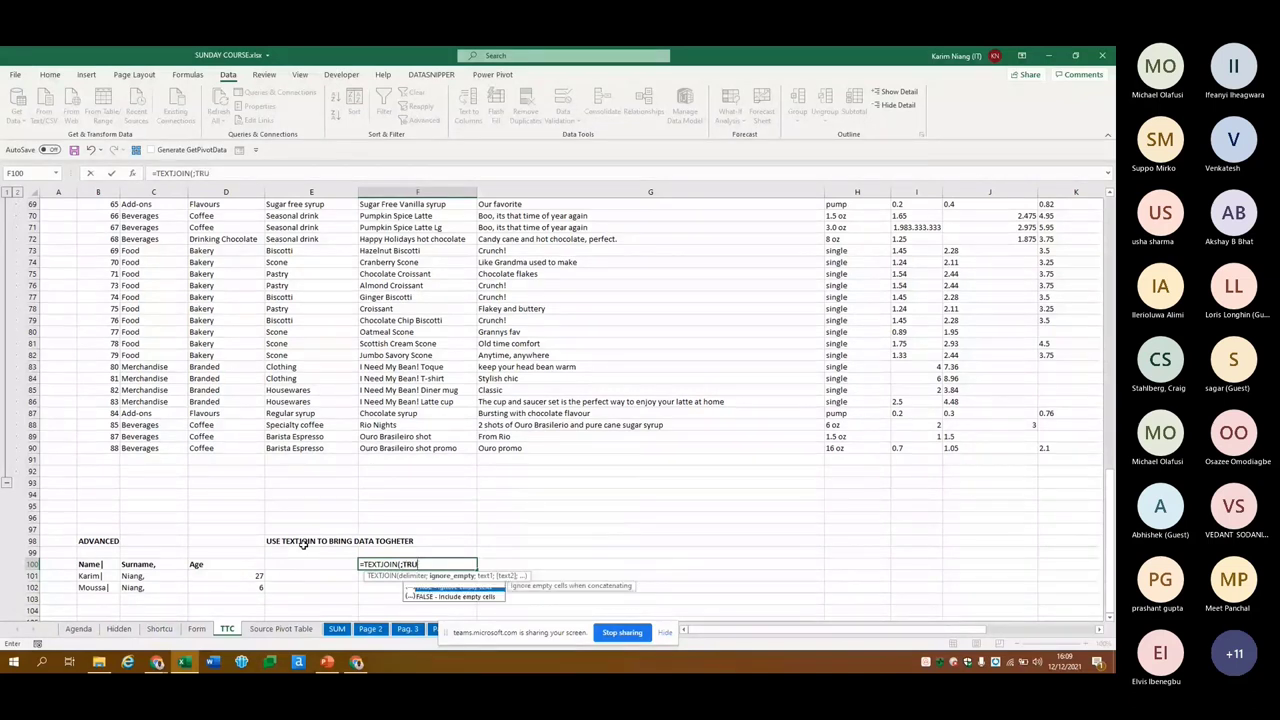
pyautogui.press('BackSpace')
pyautogui.press('BackSpace')
pyautogui.press('BackSpace')
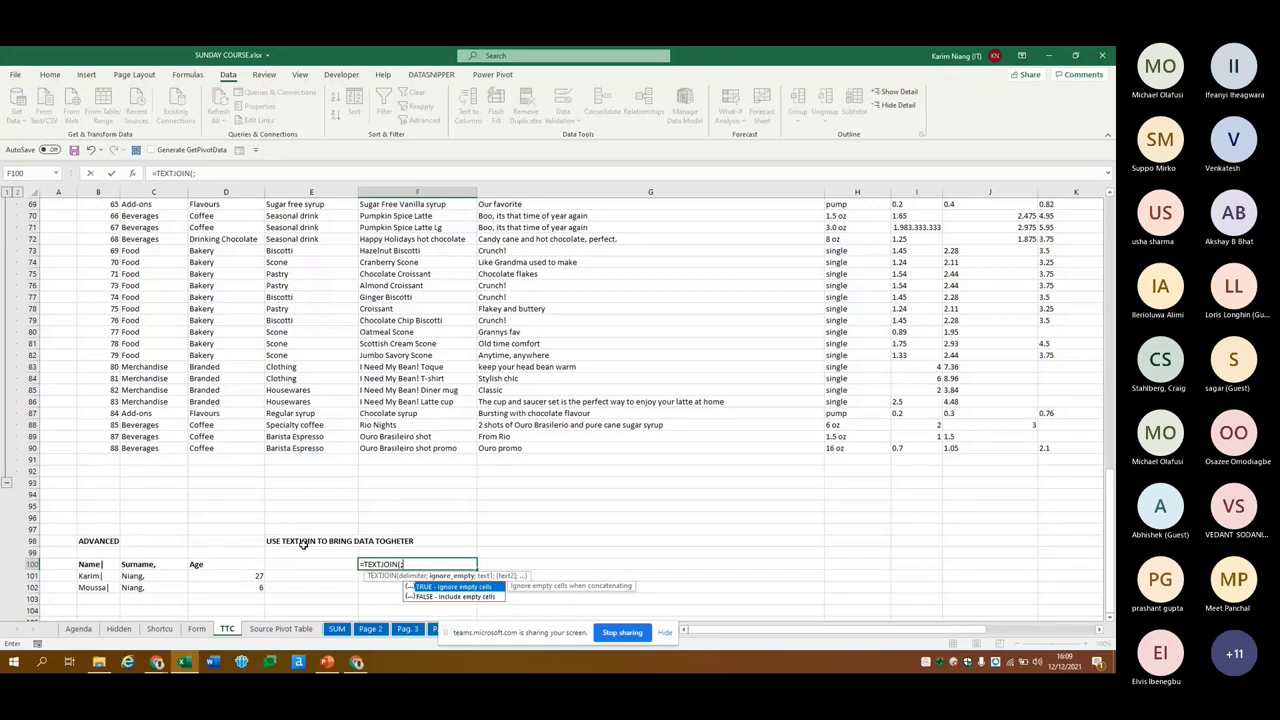
pyautogui.press('Left')
pyautogui.press('BackSpace')
pyautogui.press('Tab')
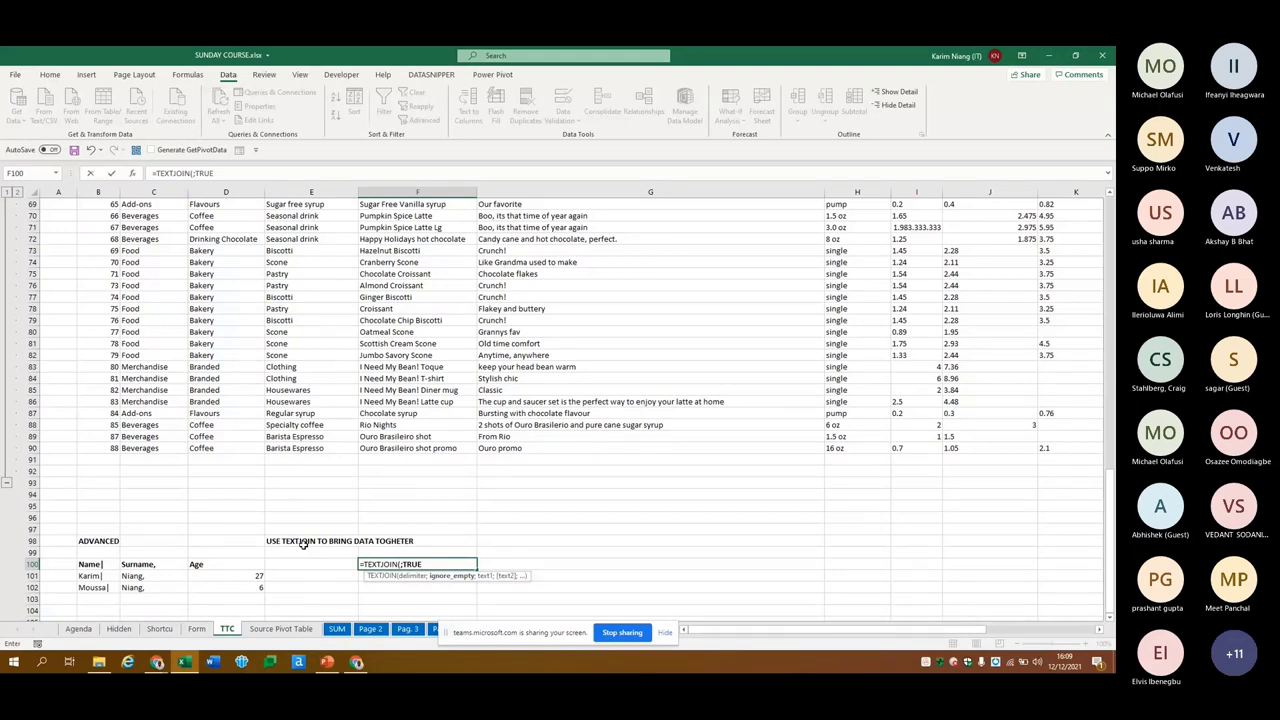
pyautogui.write(';')
pyautogui.press('Left')
pyautogui.press('Left')
pyautogui.press('Left')
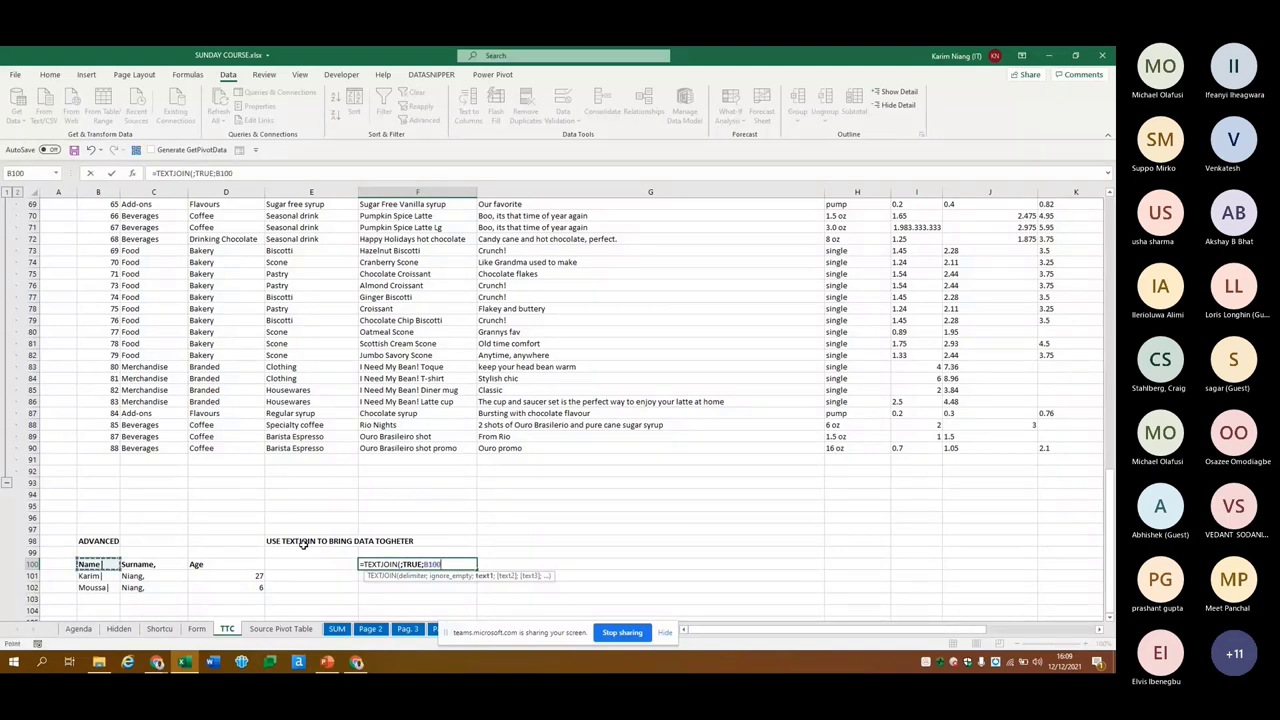
pyautogui.hotkey('shift', 'Right')
pyautogui.hotkey('shift', 'Right')
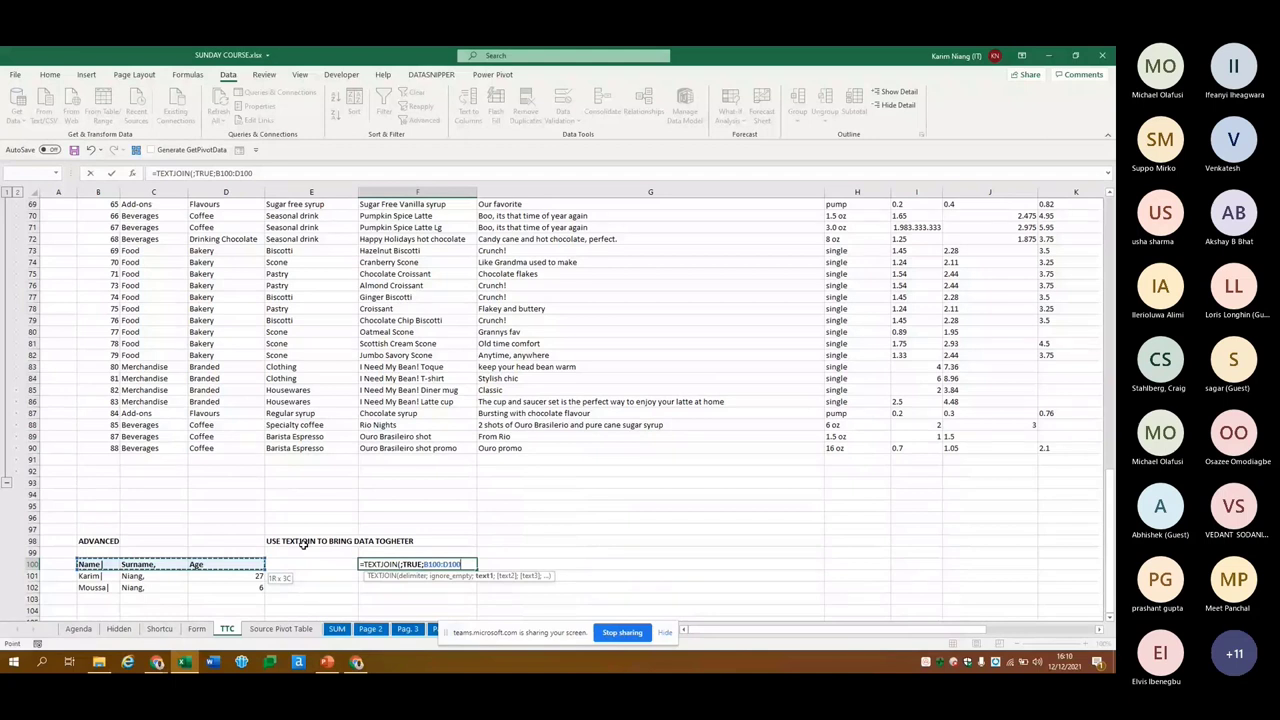
pyautogui.press('Return')
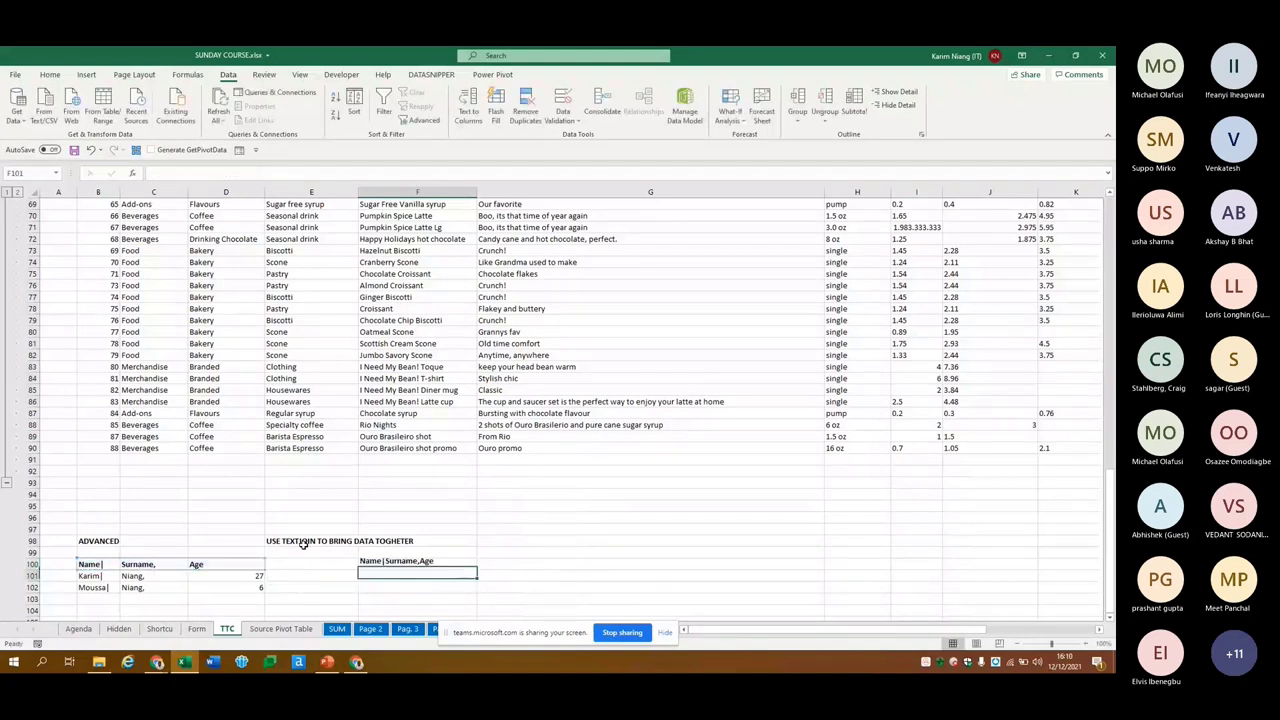
# Copy the TEXTJOIN formula from F100 into F101
pyautogui.press('Up')
pyautogui.hotkey('ctrl', 'c')
pyautogui.press('Down')
pyautogui.hotkey('ctrl', 'v')
pyautogui.press('Down')
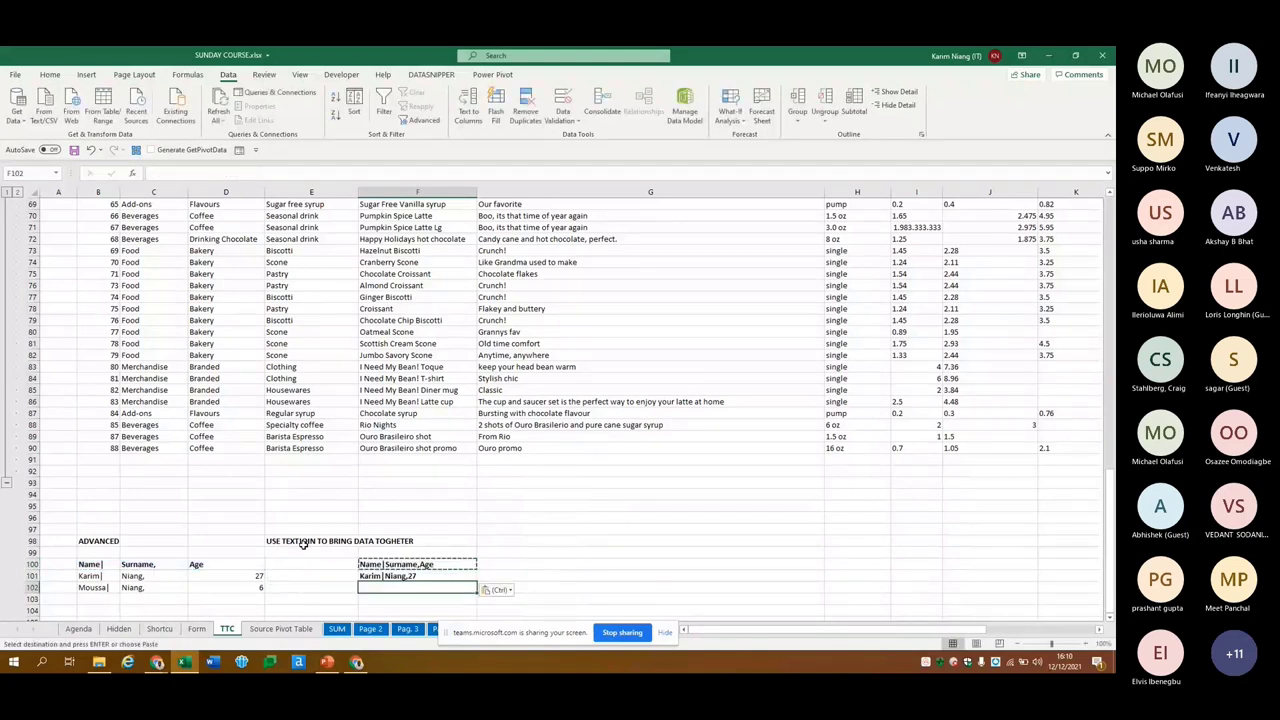
# Fill the TEXTJOIN formula down into F102 and check the age in D101
pyautogui.press('Up')
pyautogui.hotkey('shift', 'Down')
pyautogui.hotkey('ctrl', 'd')
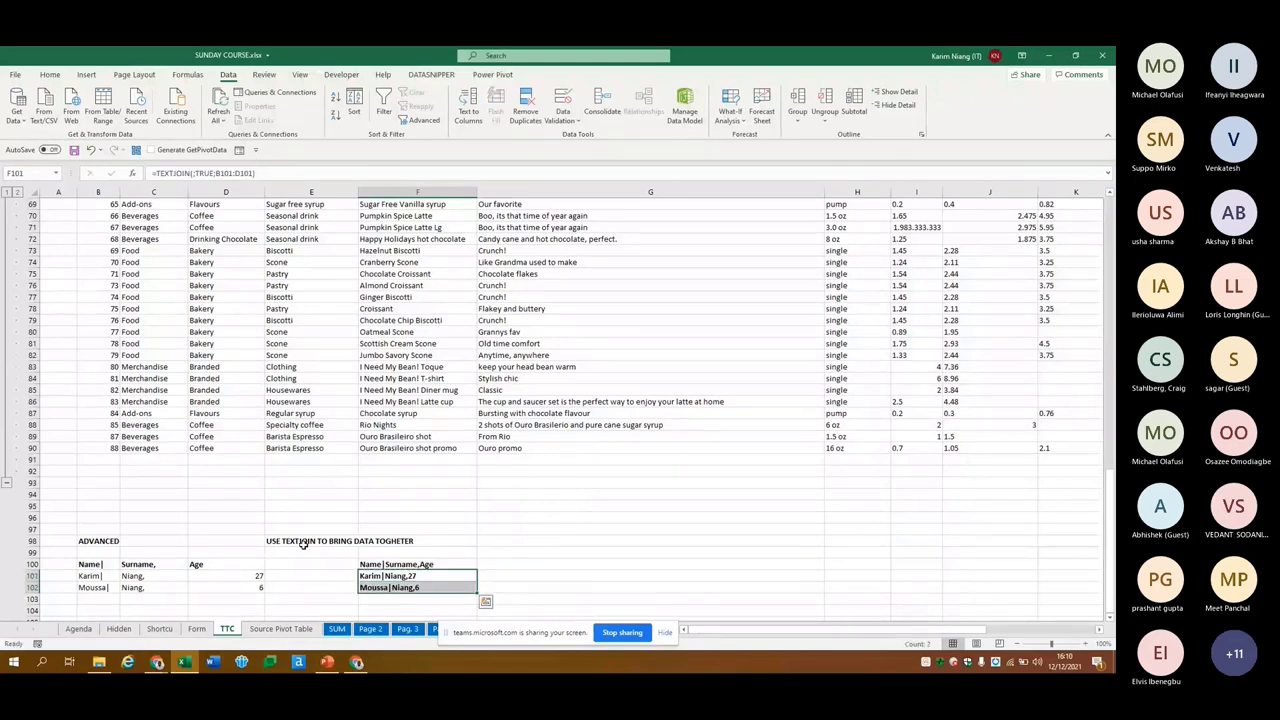
pyautogui.press('Left')
pyautogui.press('Left')
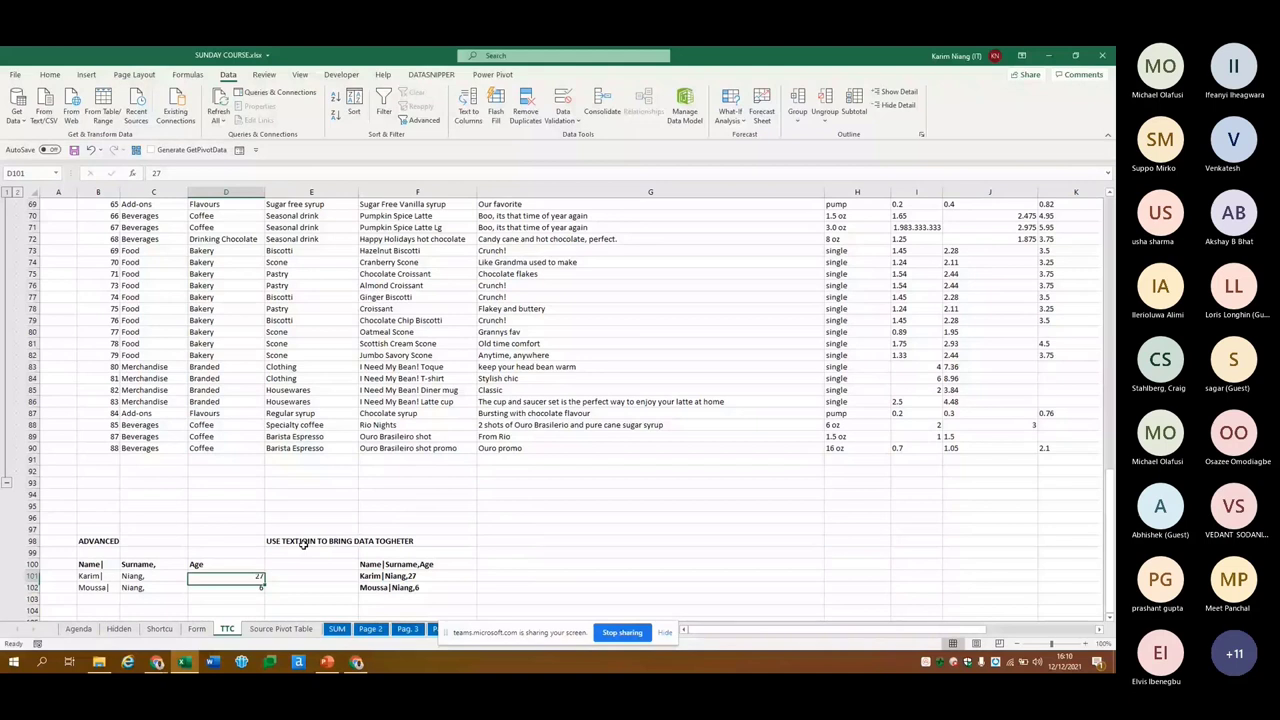
pyautogui.press('Right')
pyautogui.press('Right')
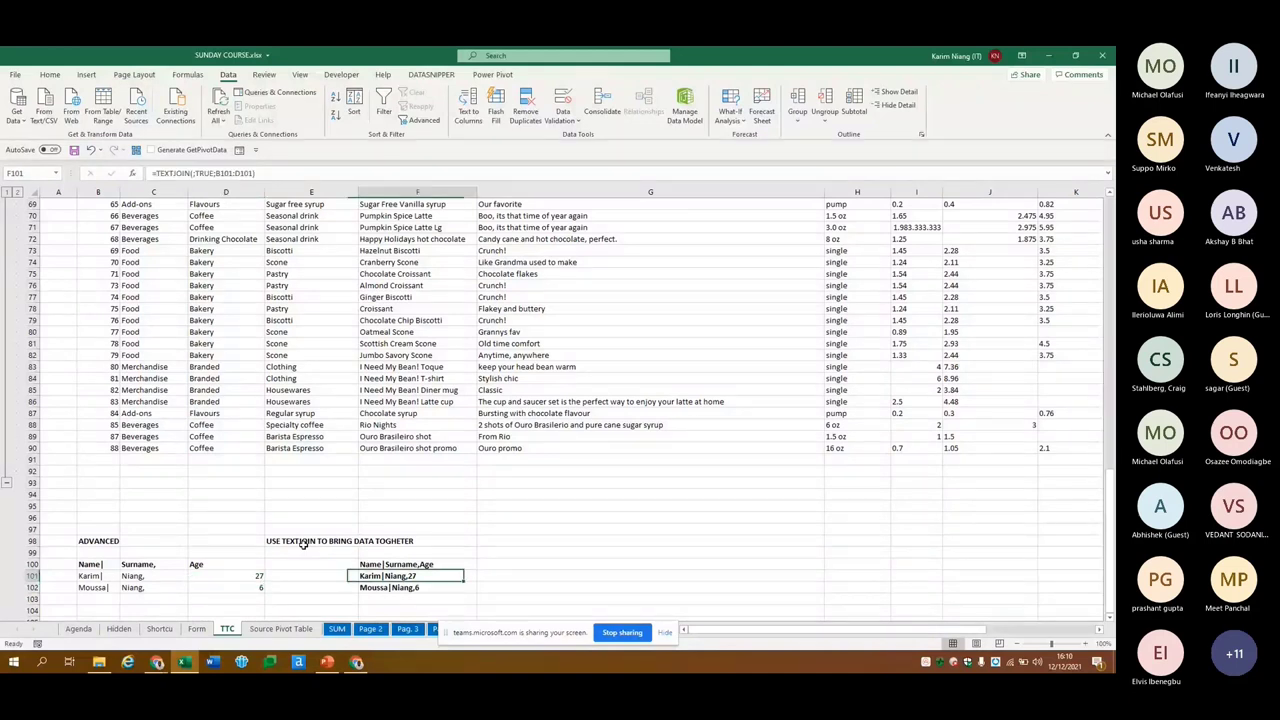
# Copy F100:F102 and paste them back in place as values only
pyautogui.press('Up')
pyautogui.hotkey('shift', 'Down')
pyautogui.hotkey('shift', 'Down')
pyautogui.hotkey('ctrl', 'c')
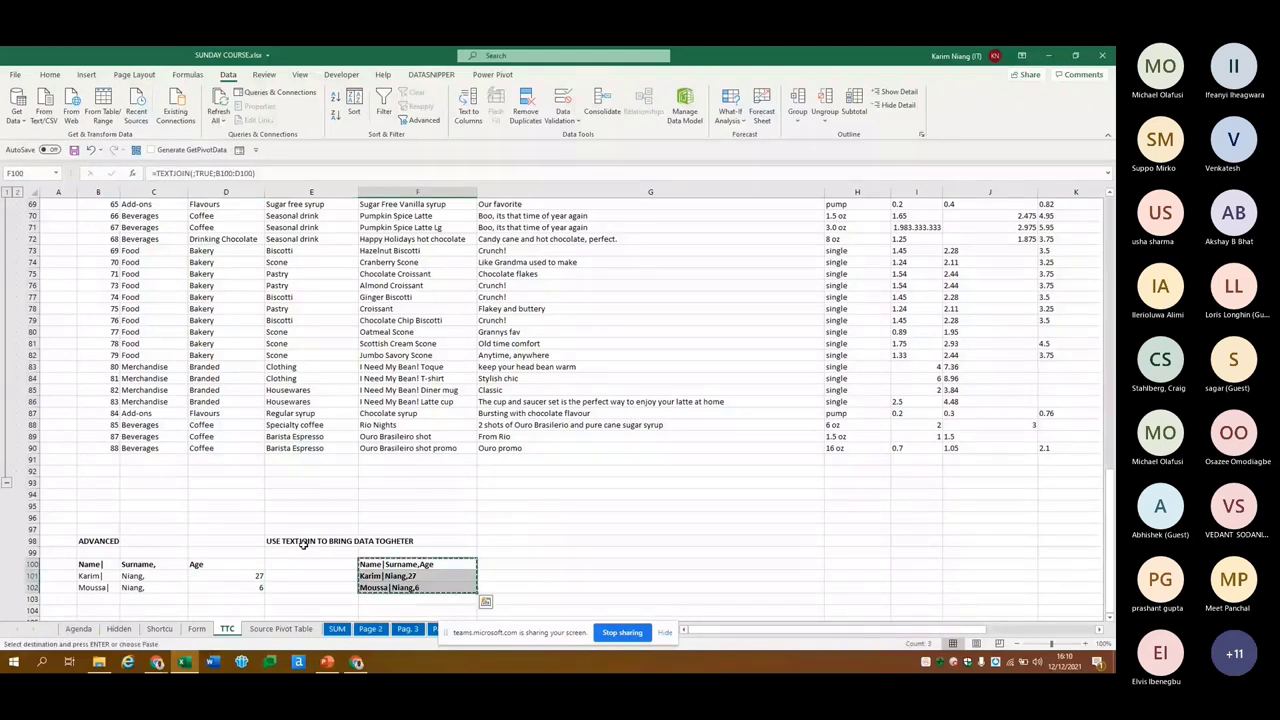
pyautogui.hotkey('ctrl', 'alt', 'v')
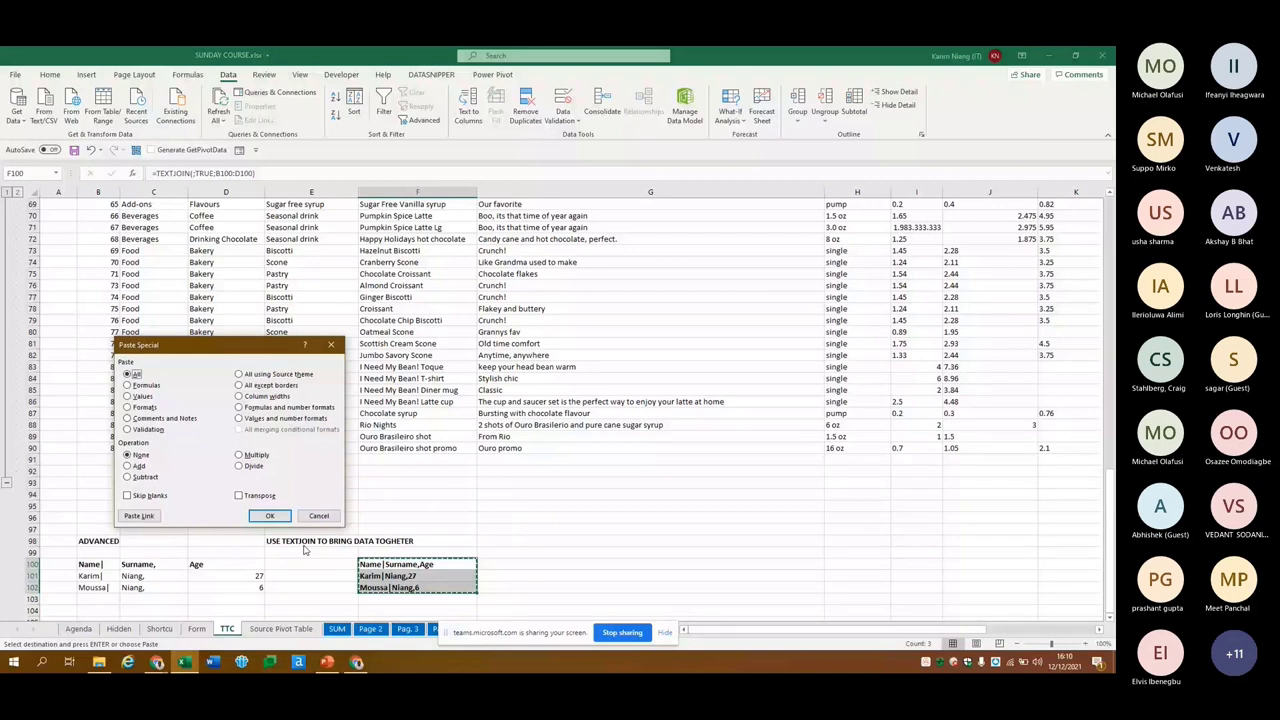
pyautogui.press('v')
pyautogui.press('Return')
# Verify F101 now holds plain text, then reselect F100:F102
pyautogui.press('Down')
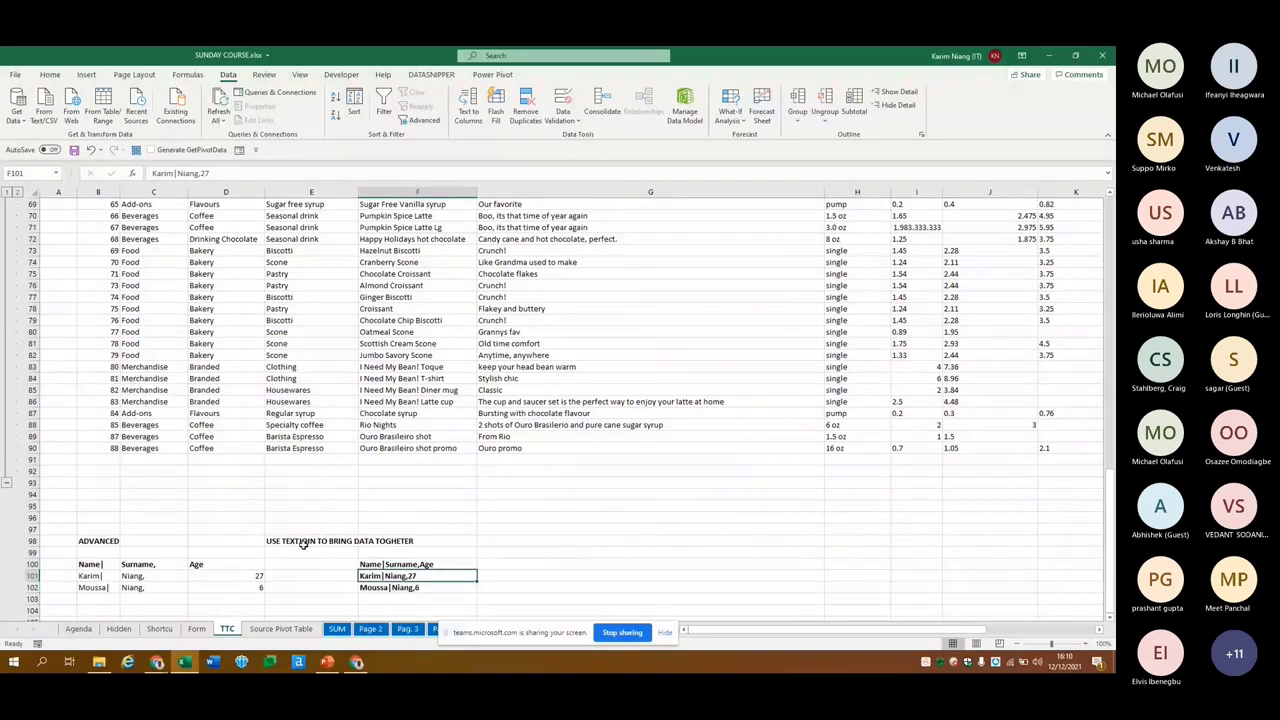
pyautogui.press('F2')
pyautogui.press('Escape')
pyautogui.press('Up')
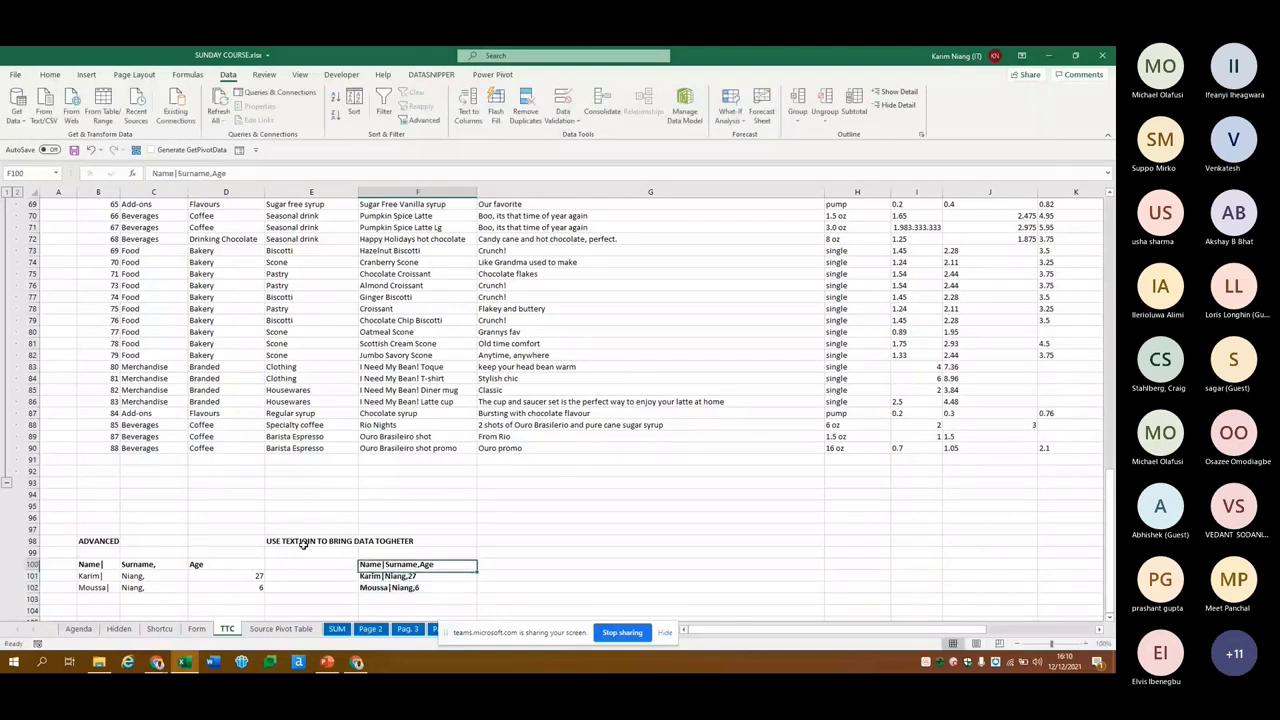
pyautogui.hotkey('ctrl', 'shift', 'Down')
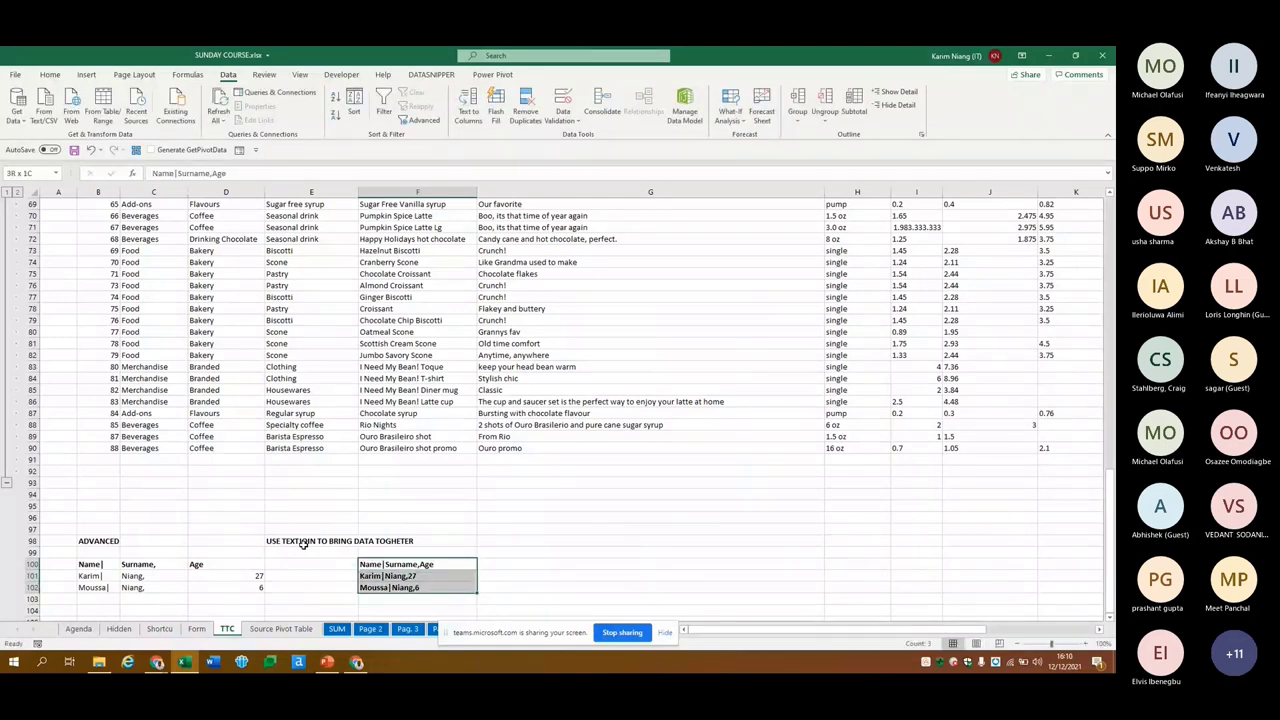
pyautogui.hotkey('ctrl', 'shift', 'Up')
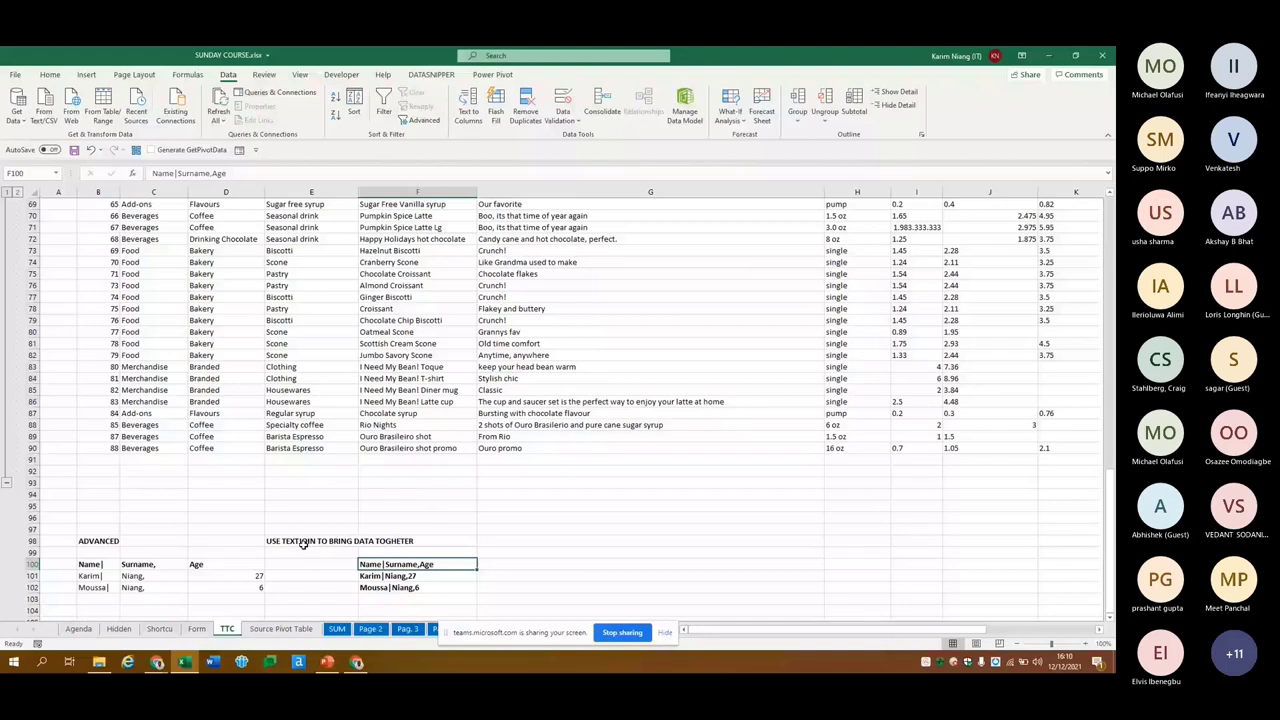
pyautogui.hotkey('ctrl', 'shift', 'Down')
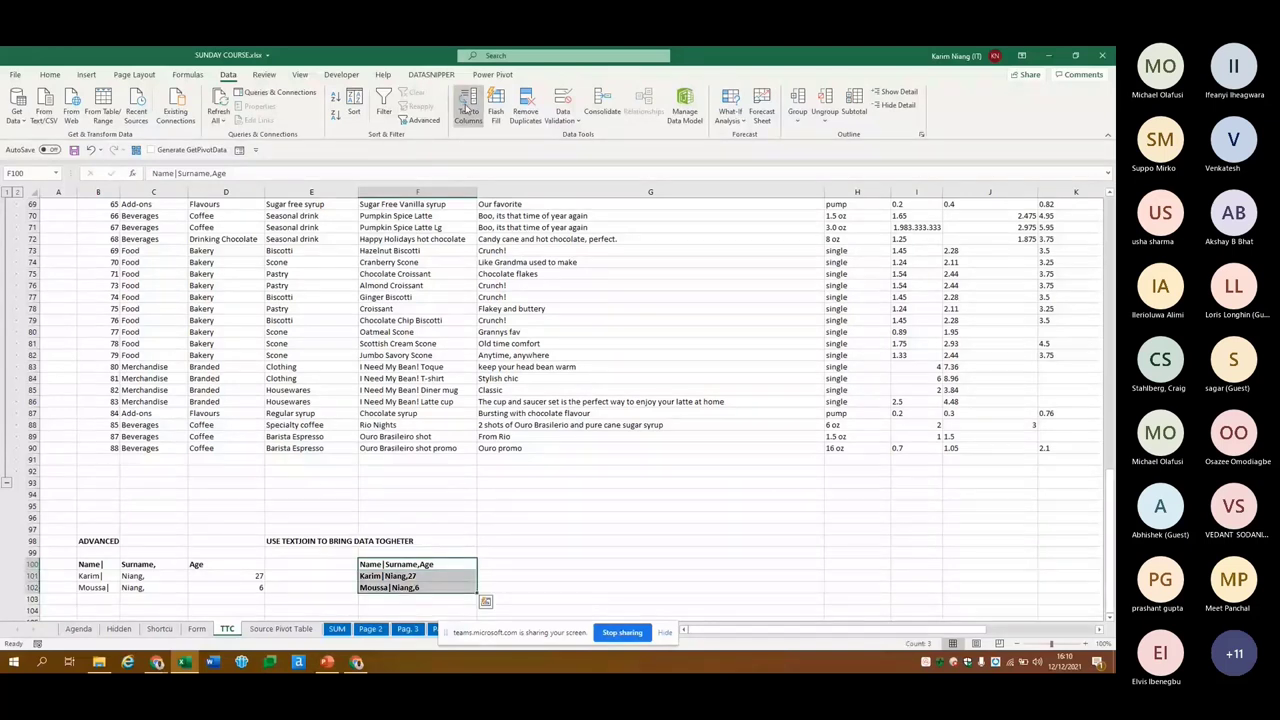
# Start Text to Columns on the joined text and advance to the delimiter settings
pyautogui.click(466, 108)
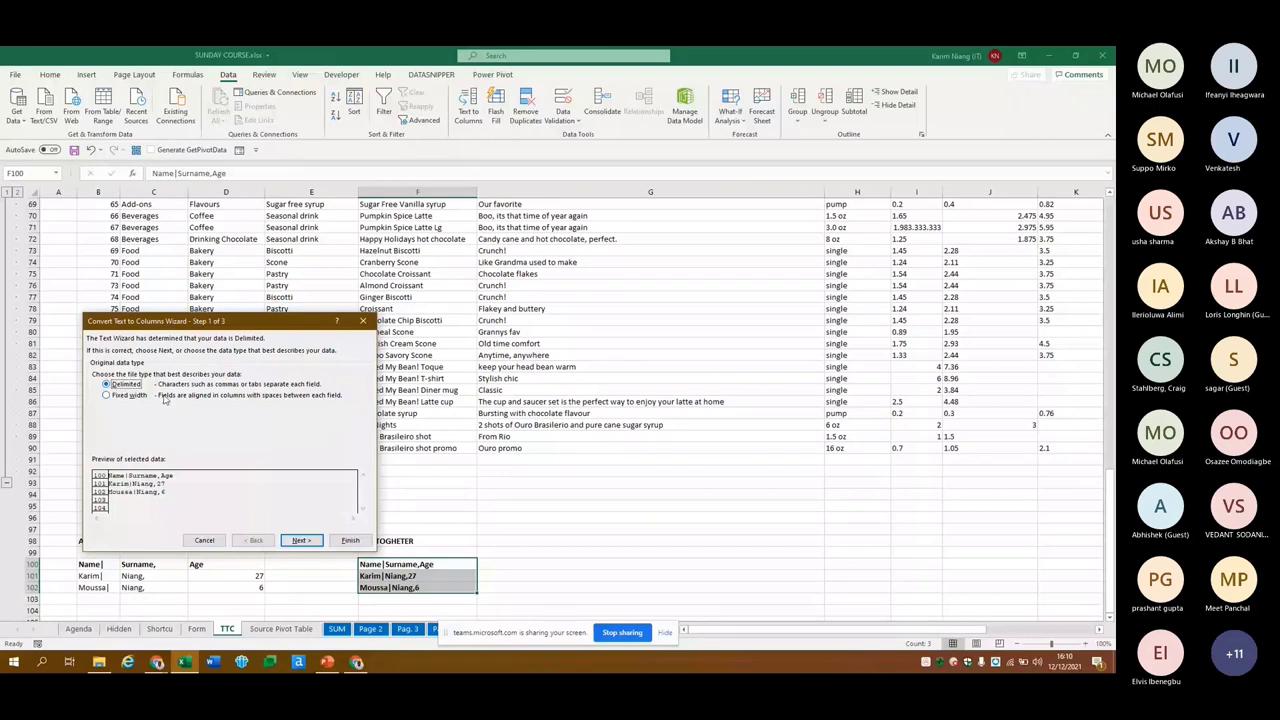
pyautogui.click(297, 541)
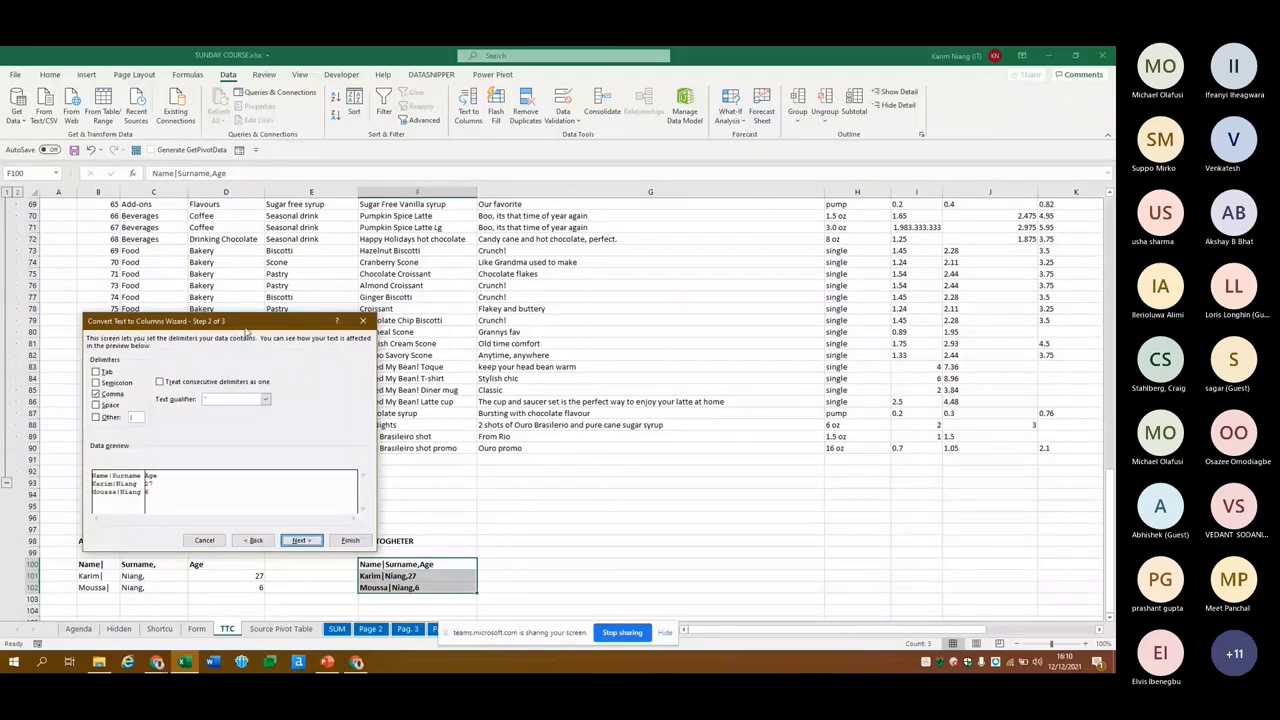
pyautogui.moveTo(246, 331); pyautogui.dragTo(320, 239)
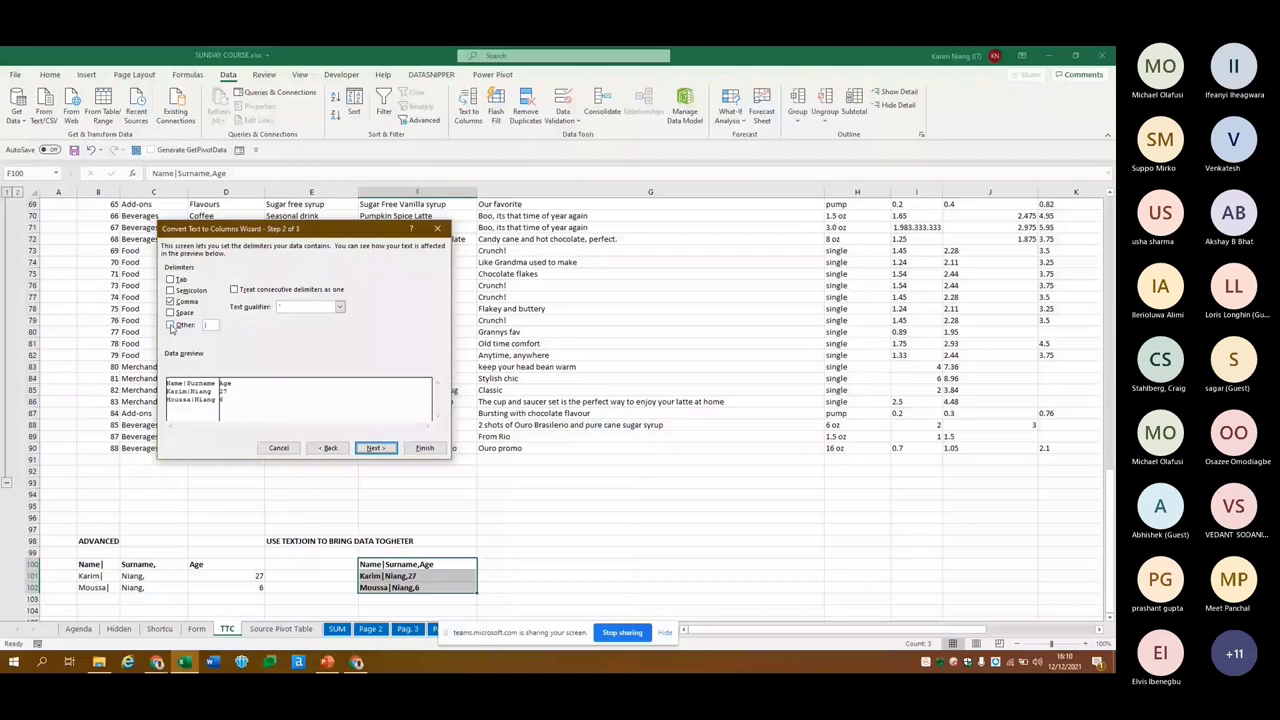
# Preview splitting on the | delimiter, untick Other, then bring up the Start menu
pyautogui.click(208, 324)
pyautogui.click(170, 325)
pyautogui.click(171, 326)
pyautogui.write('|')
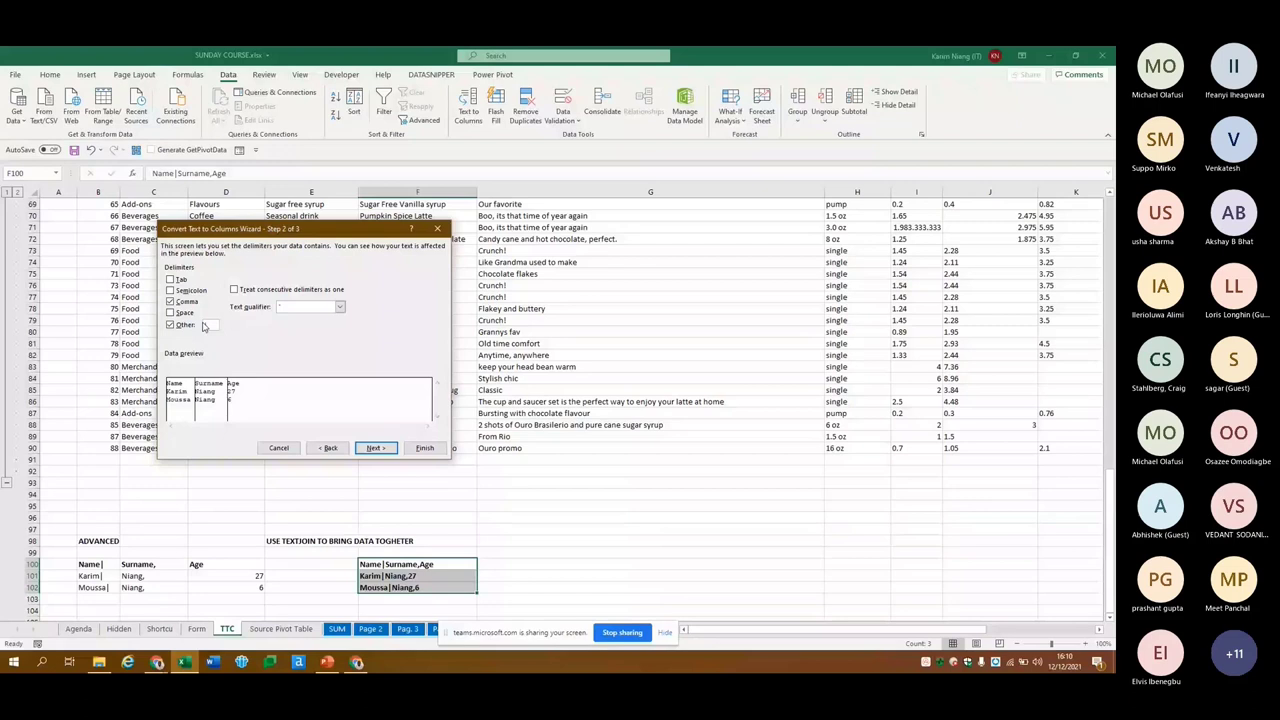
pyautogui.click(185, 325)
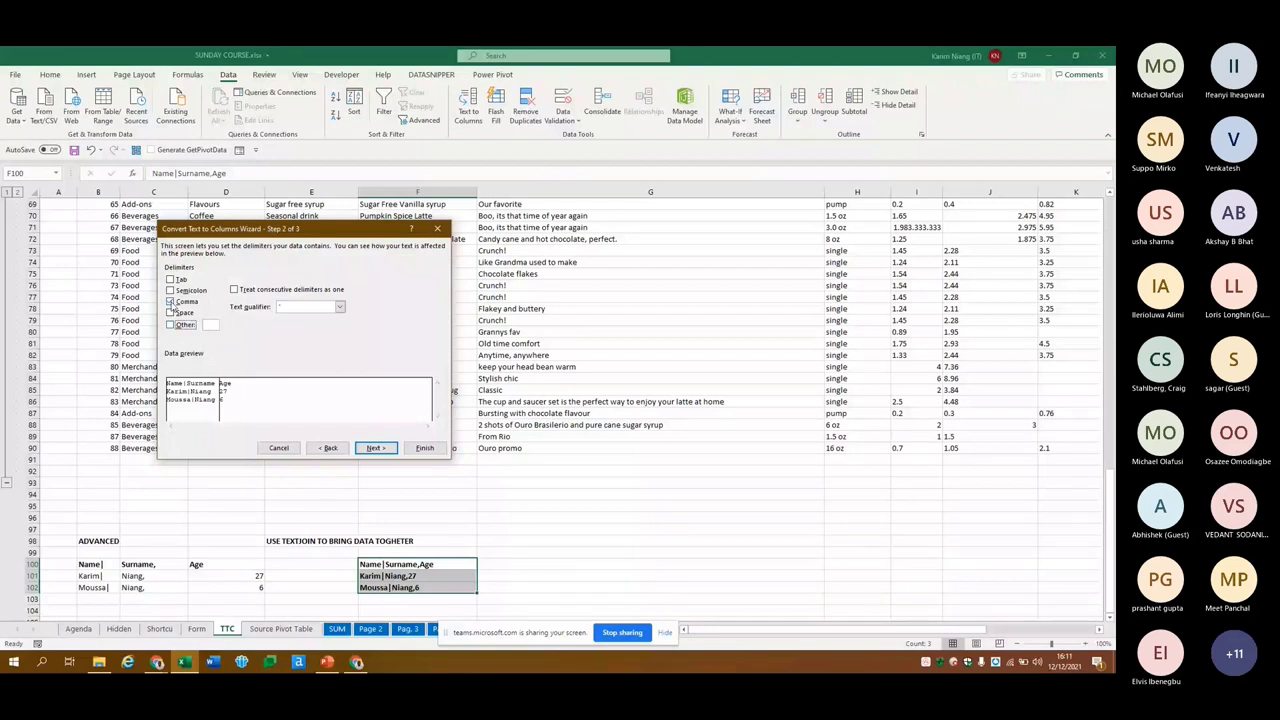
pyautogui.press('super')
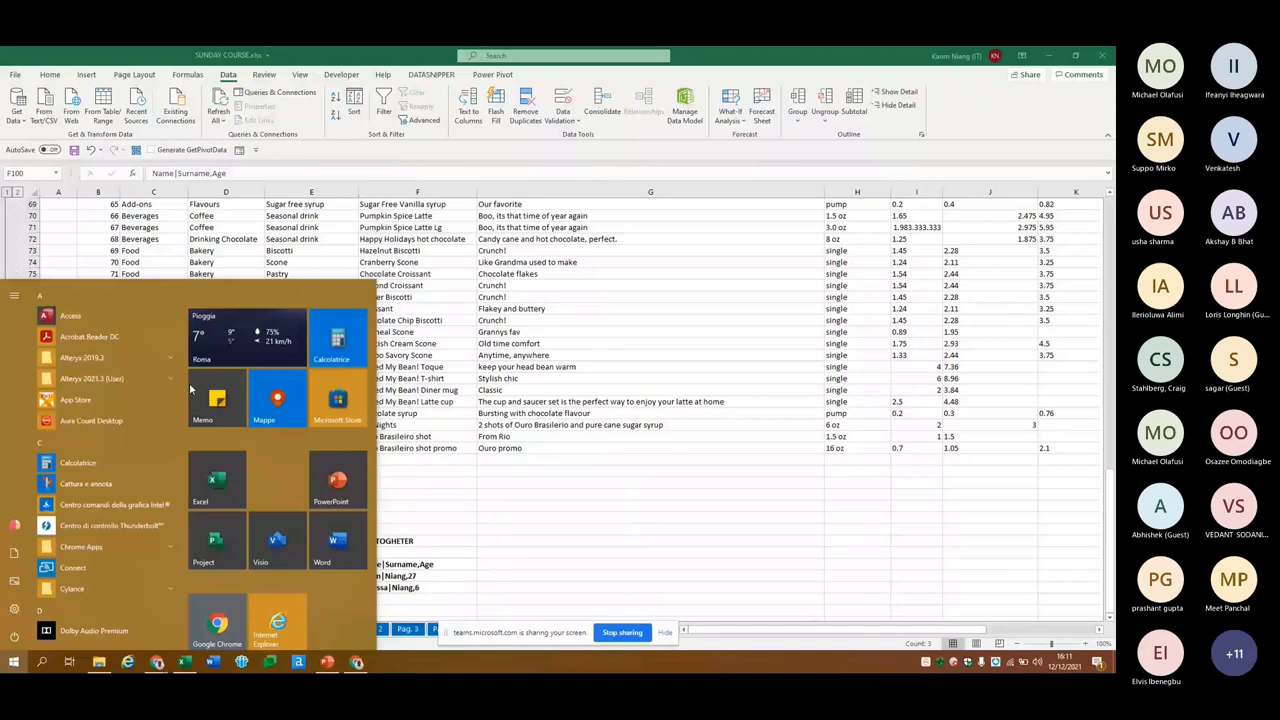
# Launch Text to Columns on F100:F102 and move to the delimiter step
pyautogui.press('super+plus')
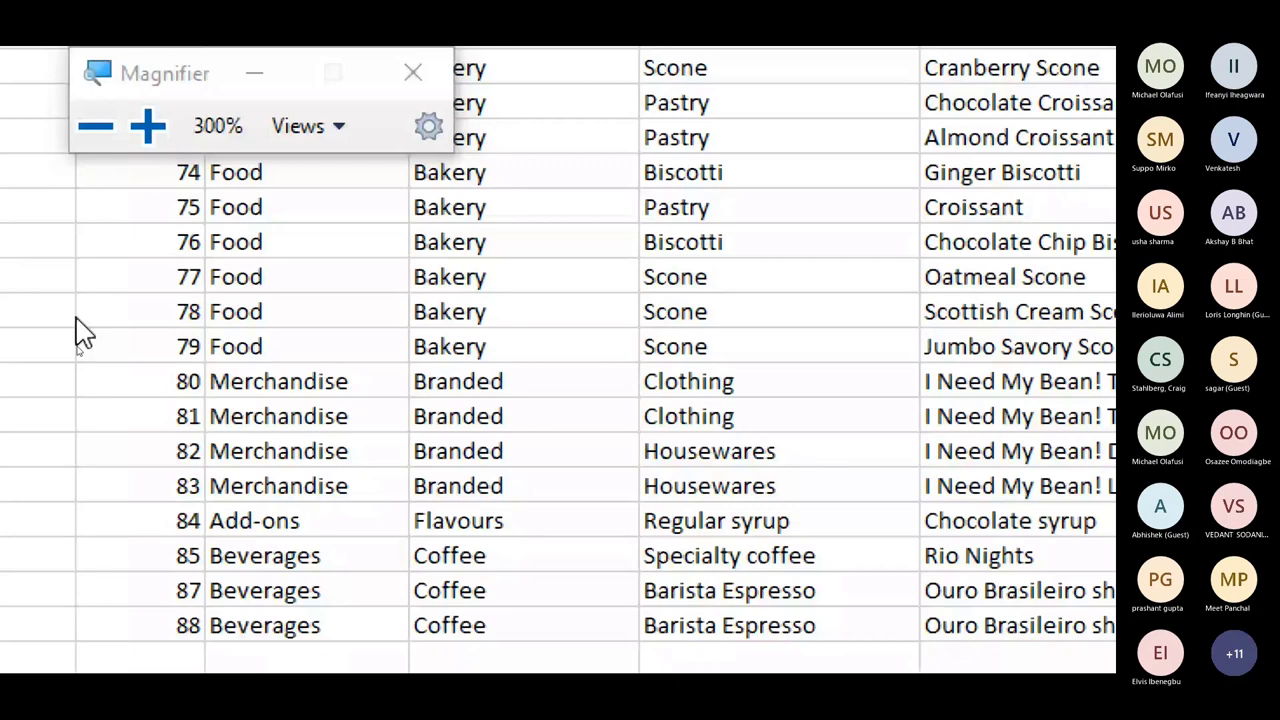
pyautogui.press('super+Escape')
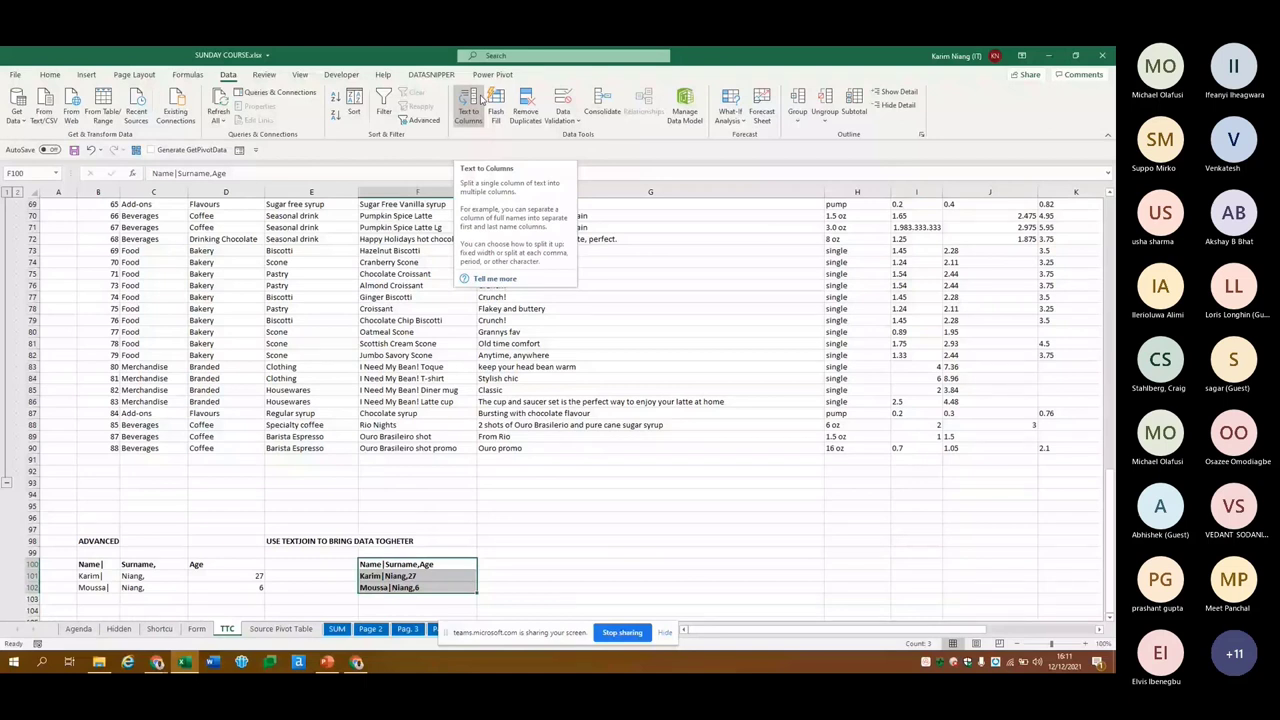
pyautogui.click(480, 99)
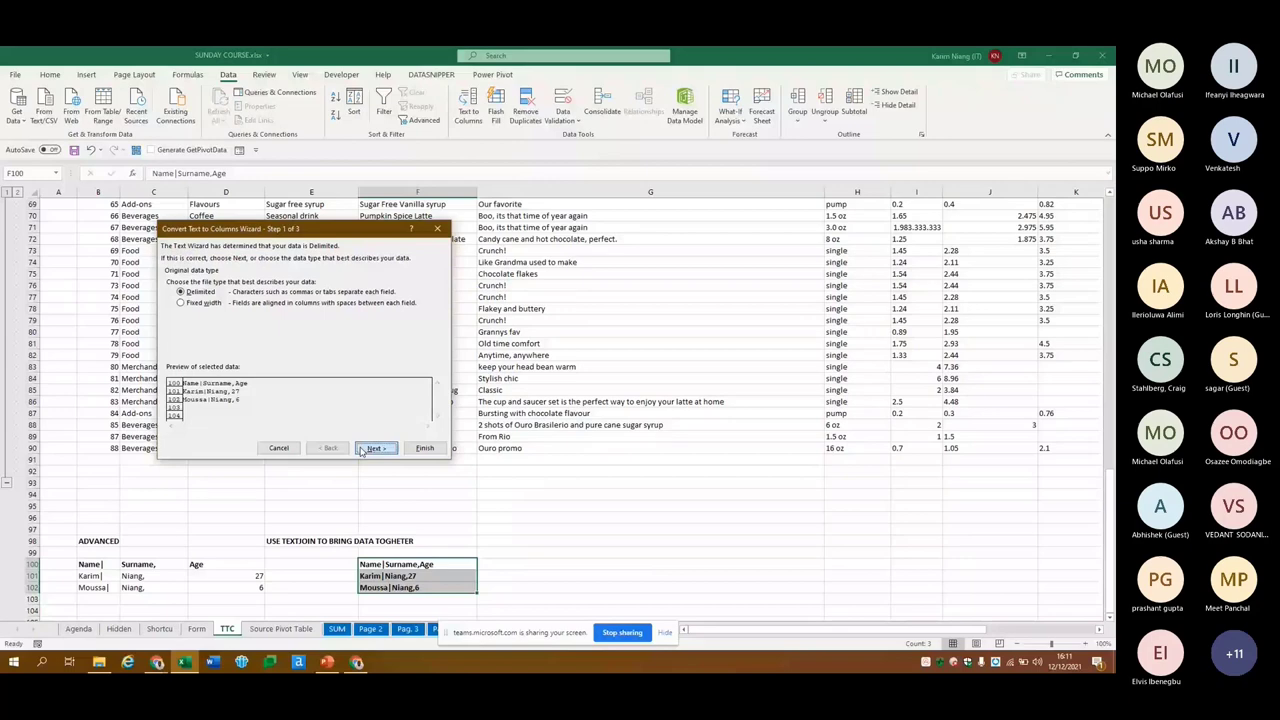
pyautogui.click(373, 448)
# Add | as a custom Other delimiter and finish splitting into Name, Surname, Age
pyautogui.press('super+plus')
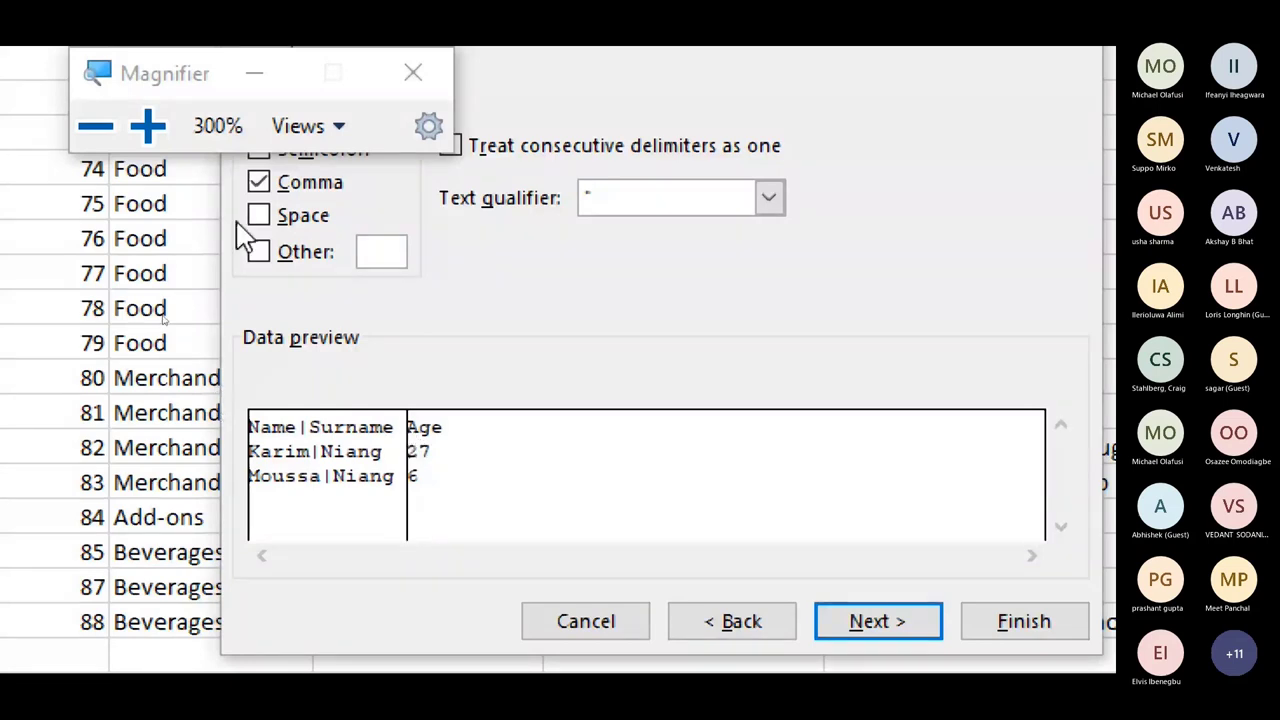
pyautogui.click(260, 258)
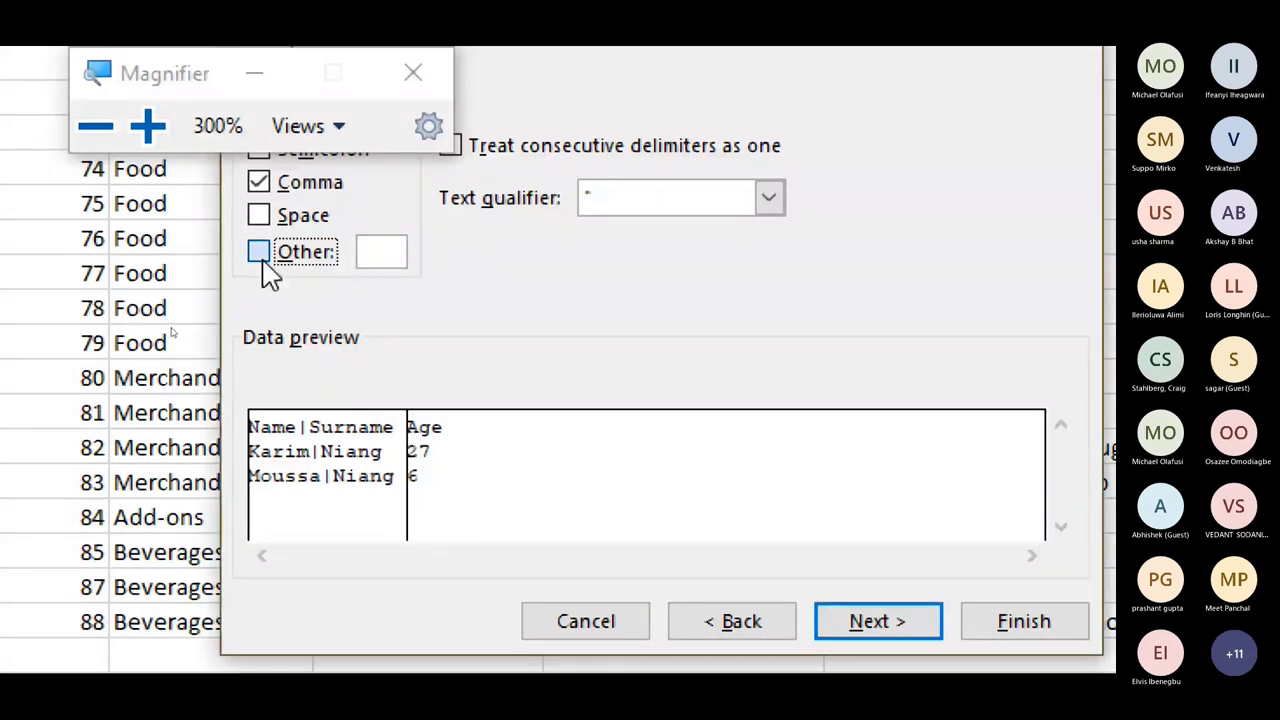
pyautogui.click(262, 262)
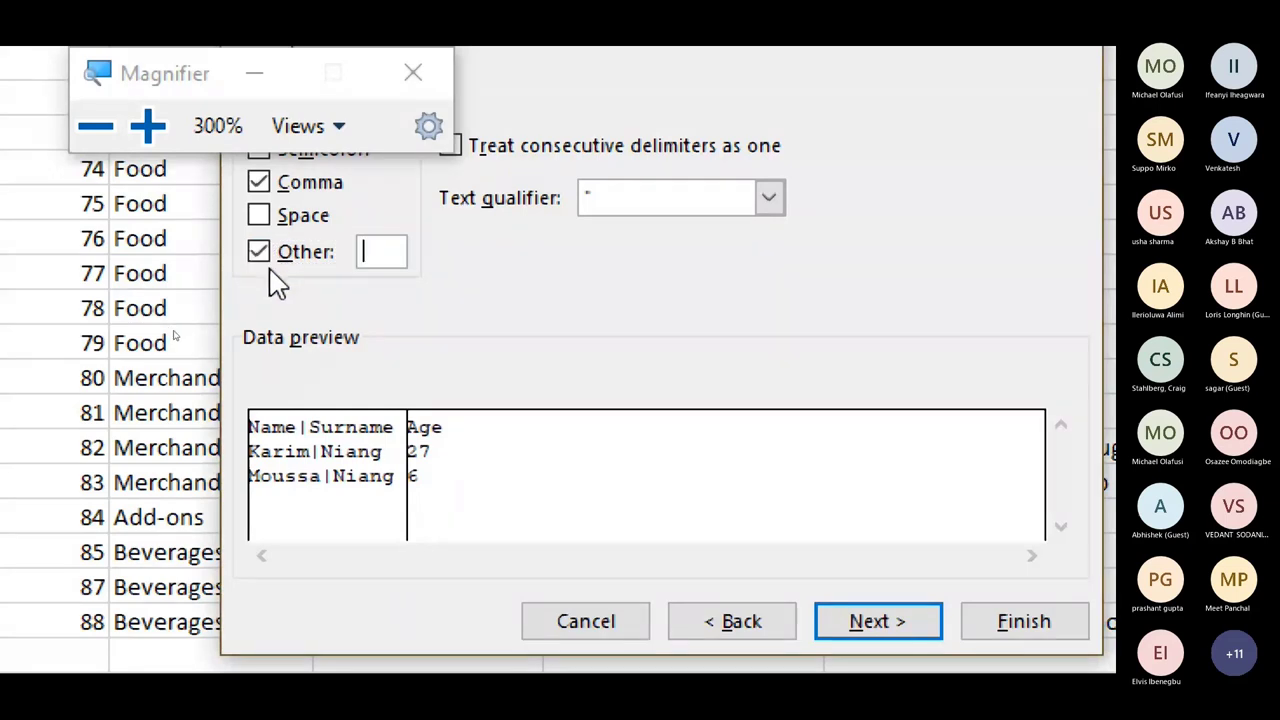
pyautogui.write('|')
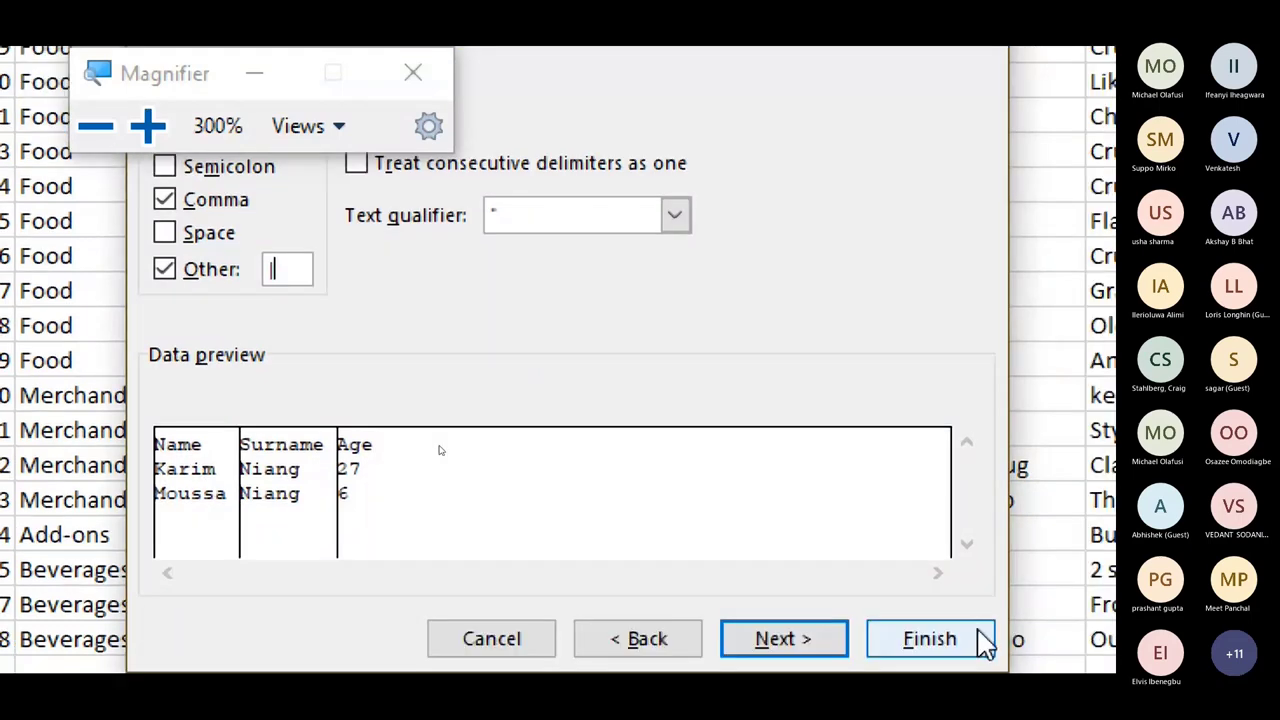
pyautogui.click(762, 632)
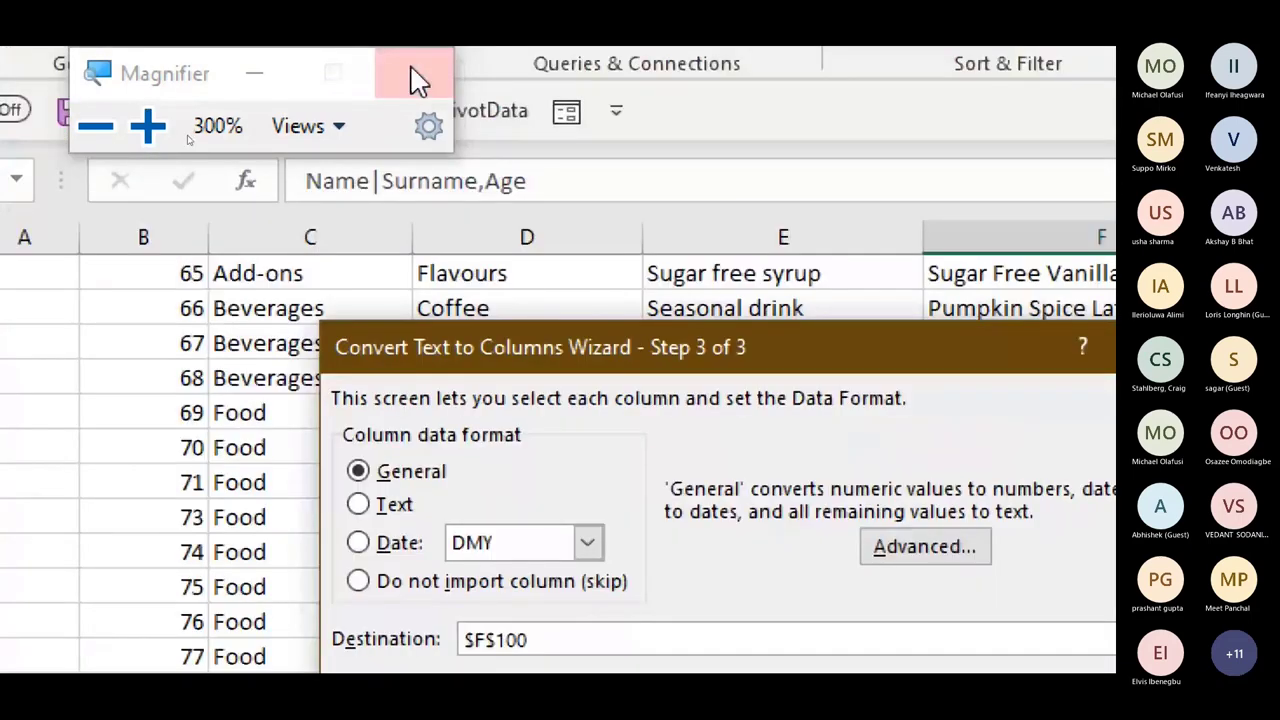
pyautogui.click(415, 80)
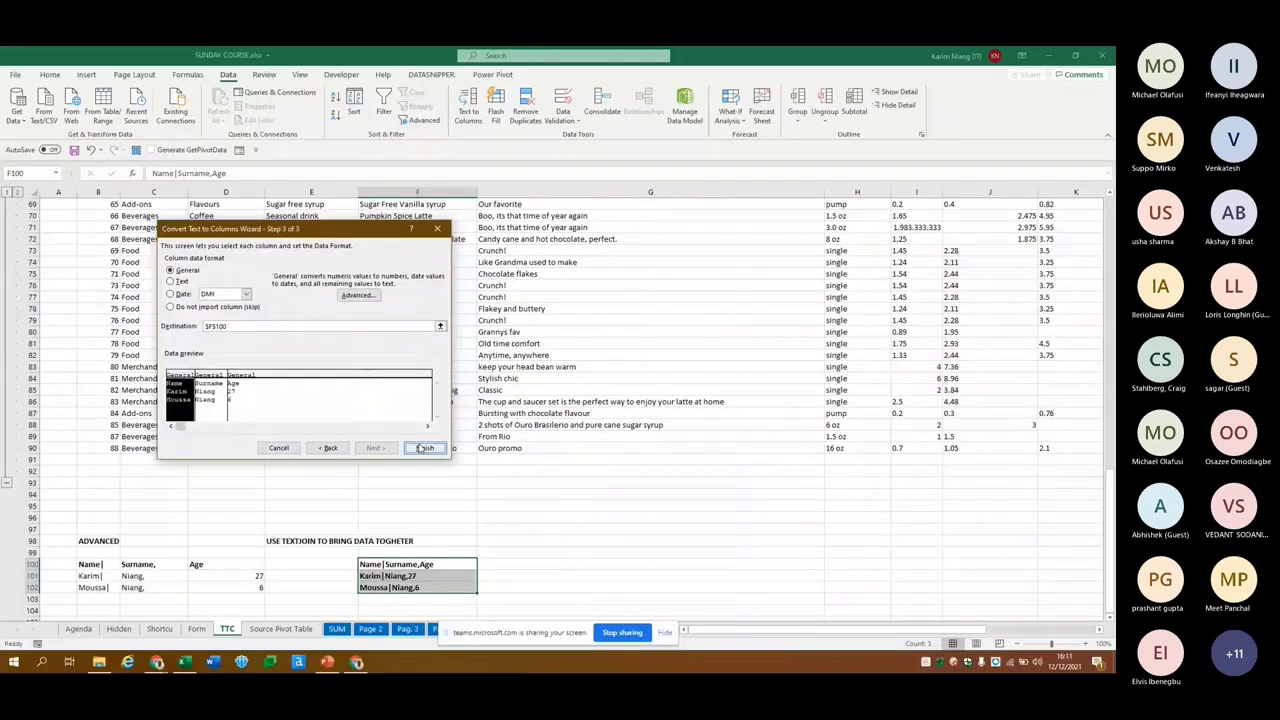
pyautogui.click(424, 448)
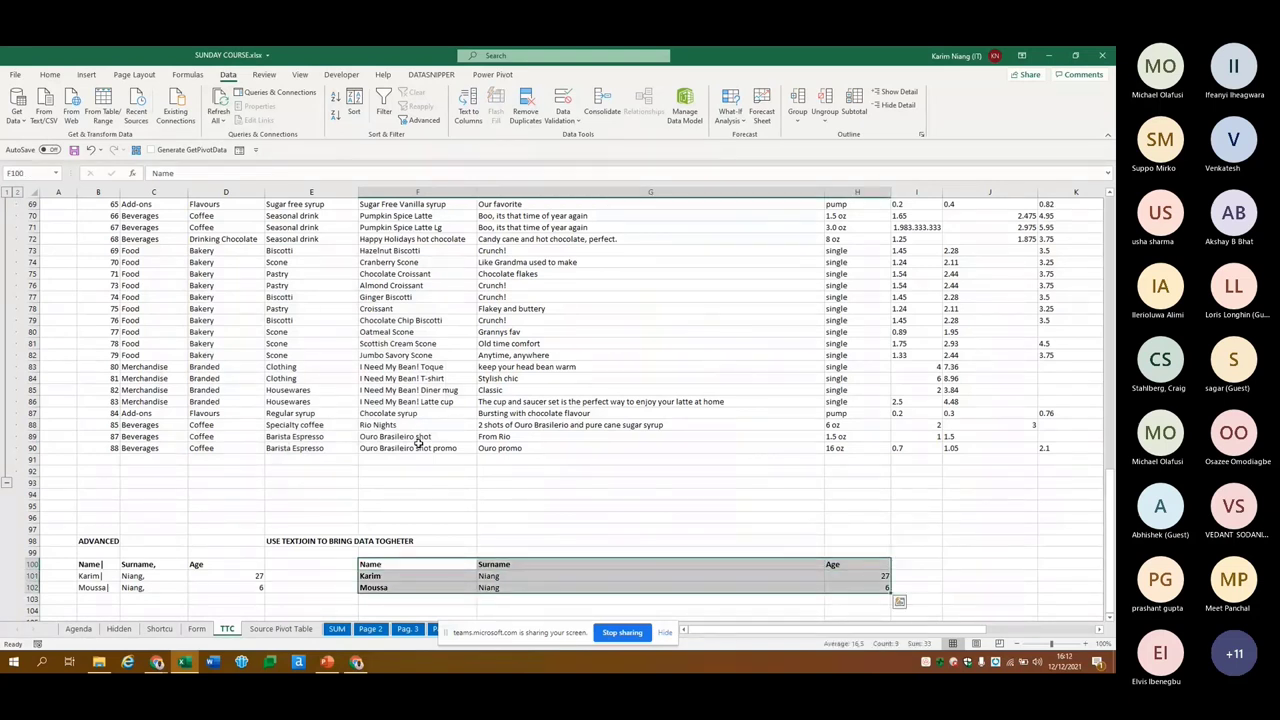
# Inspect the Age header and the Name| cell in the TTC example table
pyautogui.click(226, 564)
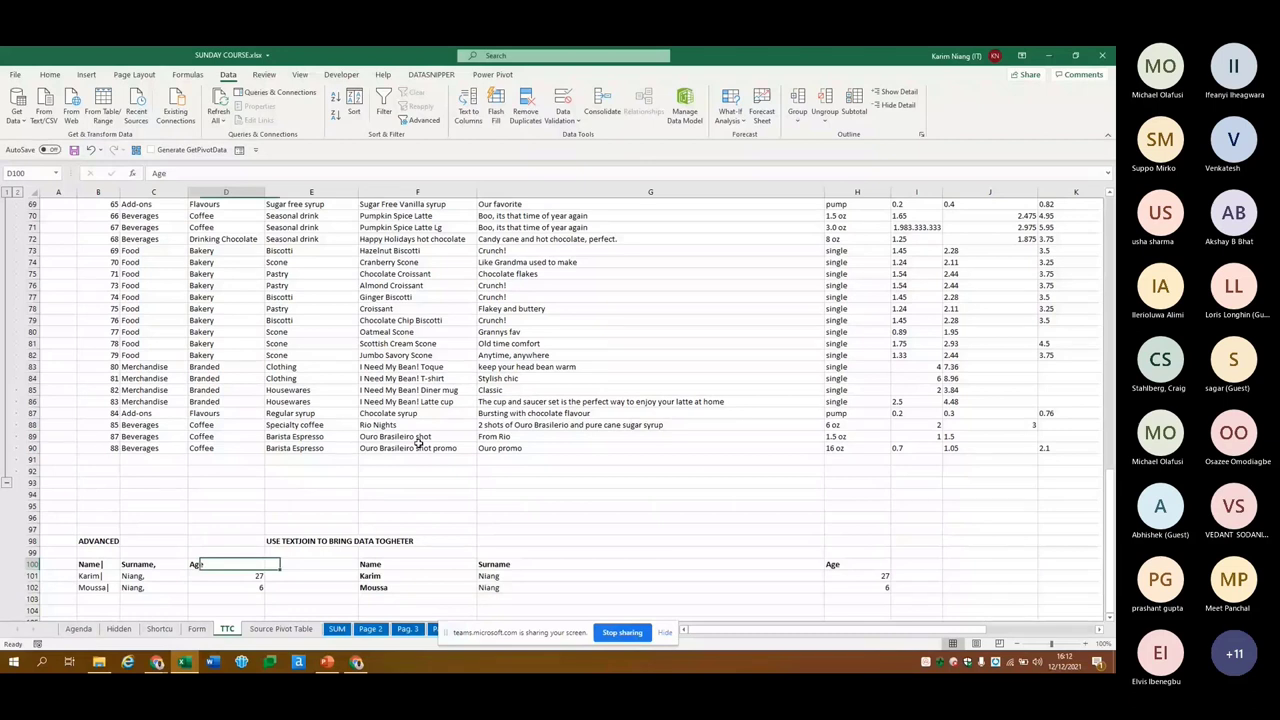
pyautogui.doubleClick(98, 564)
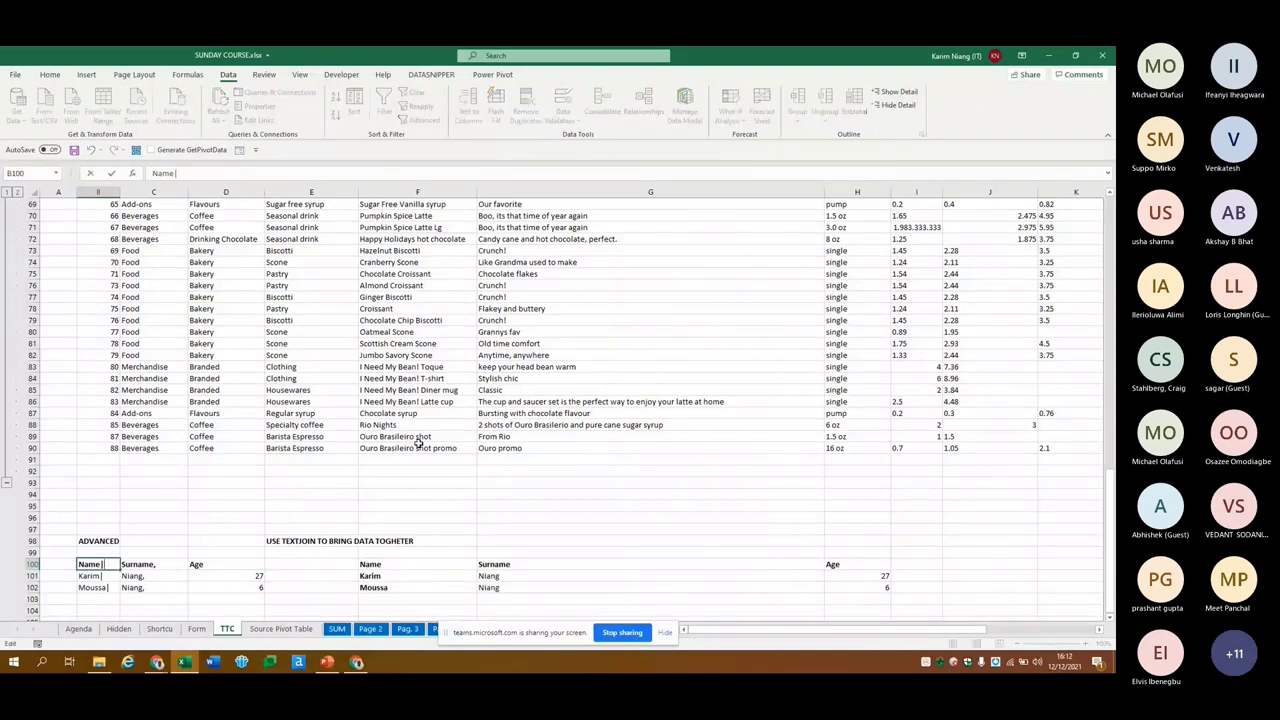
pyautogui.click(154, 541)
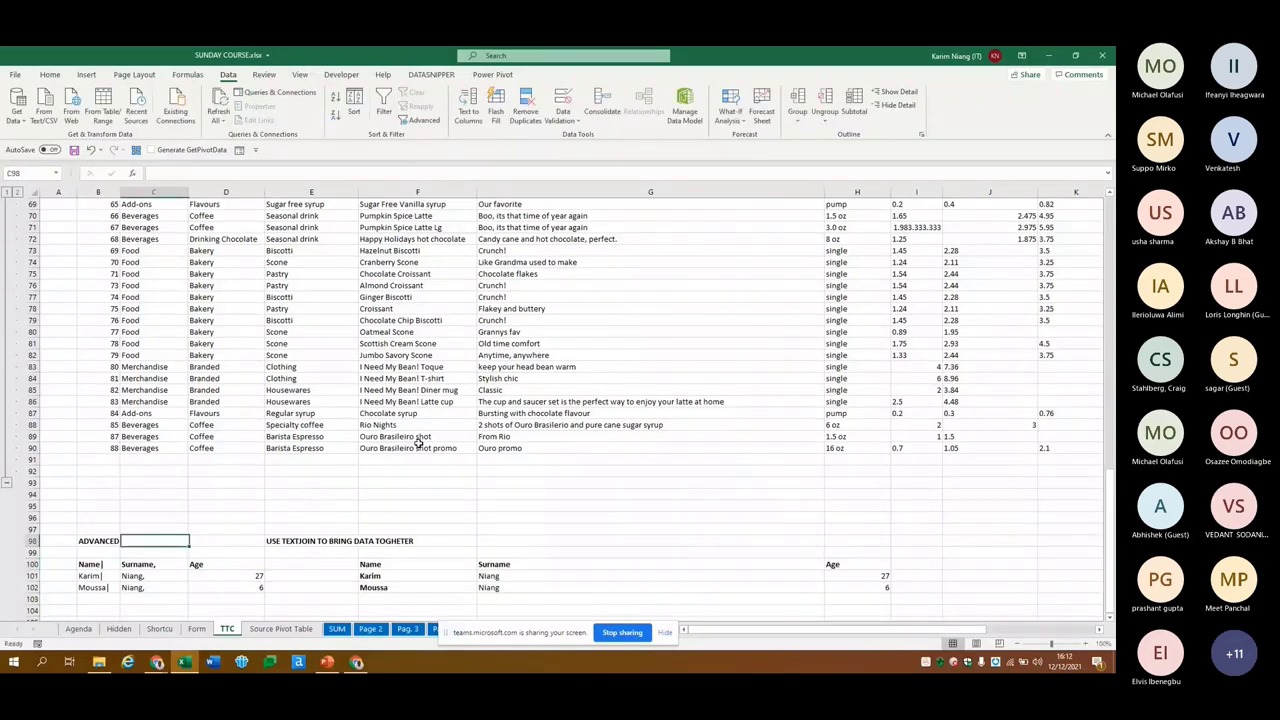
pyautogui.click(58, 576)
# Glance at the Agenda, Hidden, Form and TTC sheets, ending on Agenda
pyautogui.click(78, 628)
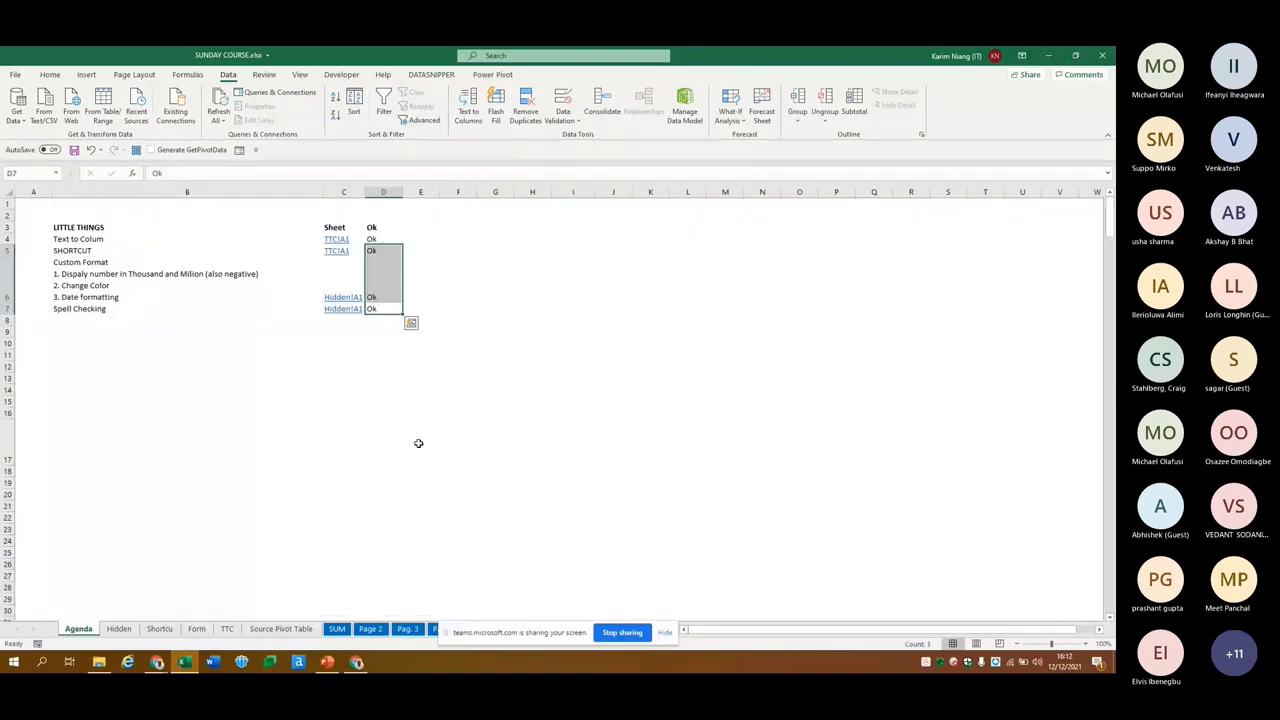
pyautogui.click(118, 628)
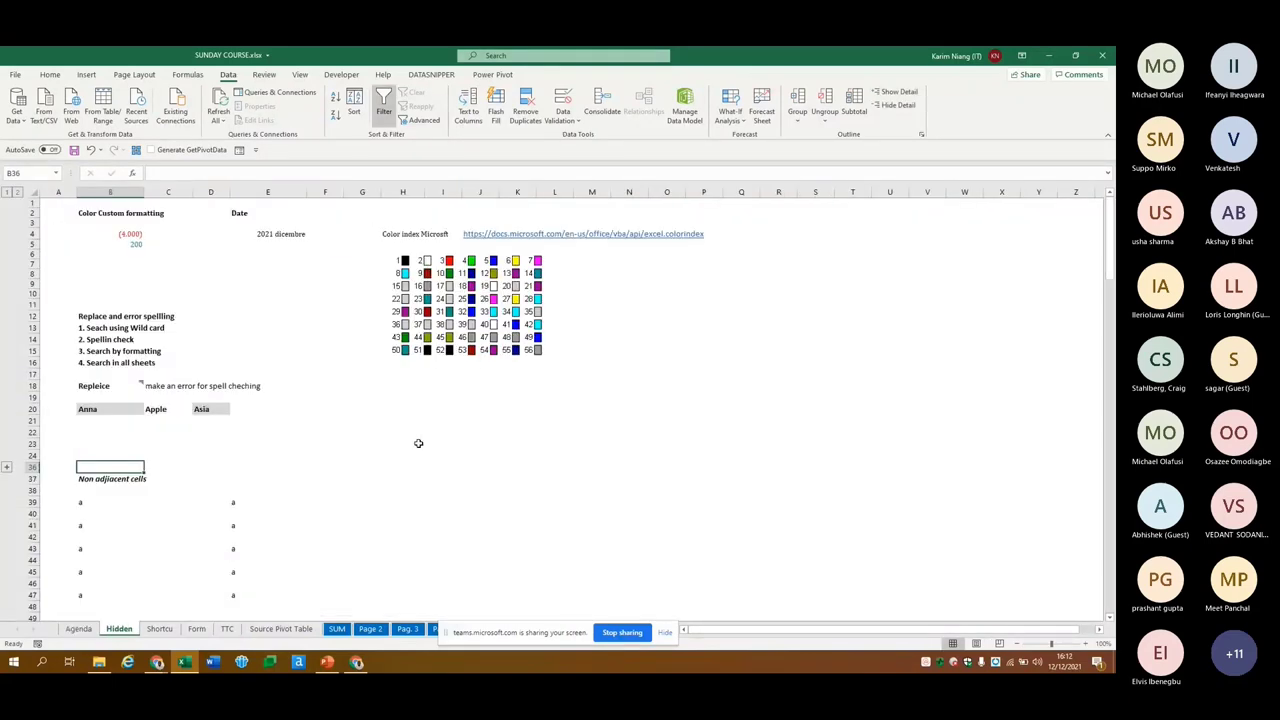
pyautogui.click(196, 628)
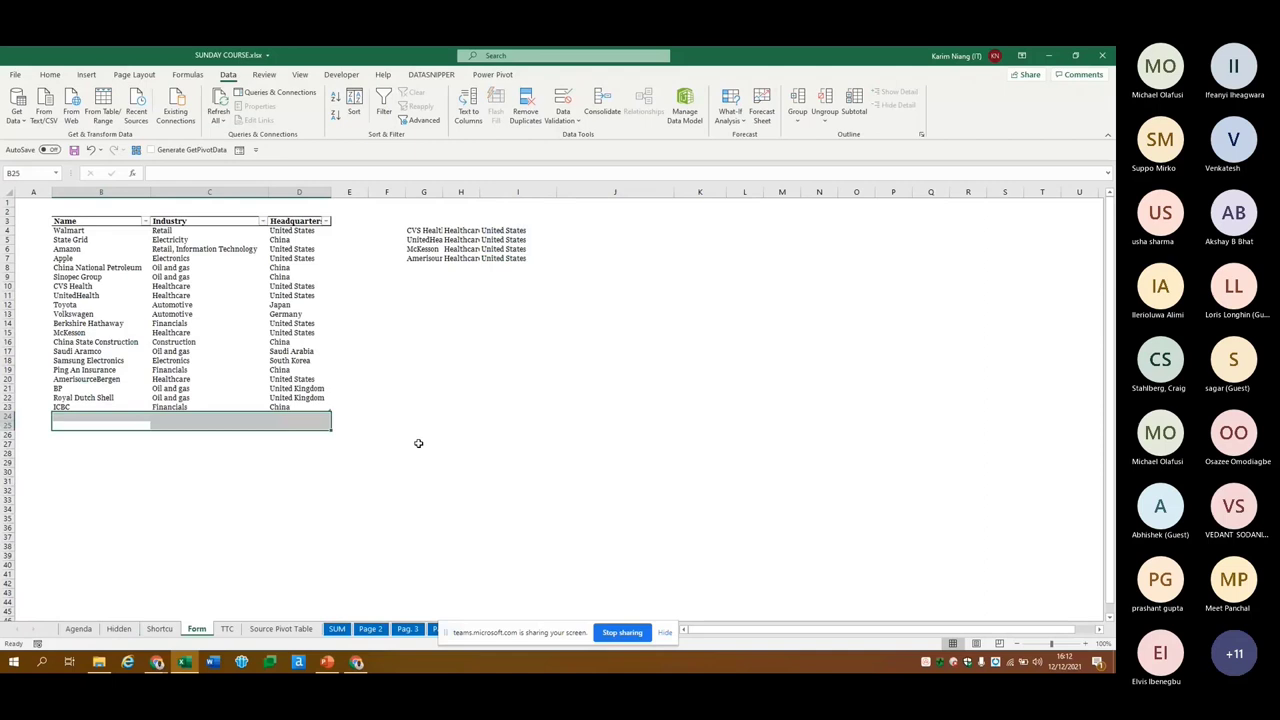
pyautogui.hotkey('ctrl', 'pagedown')
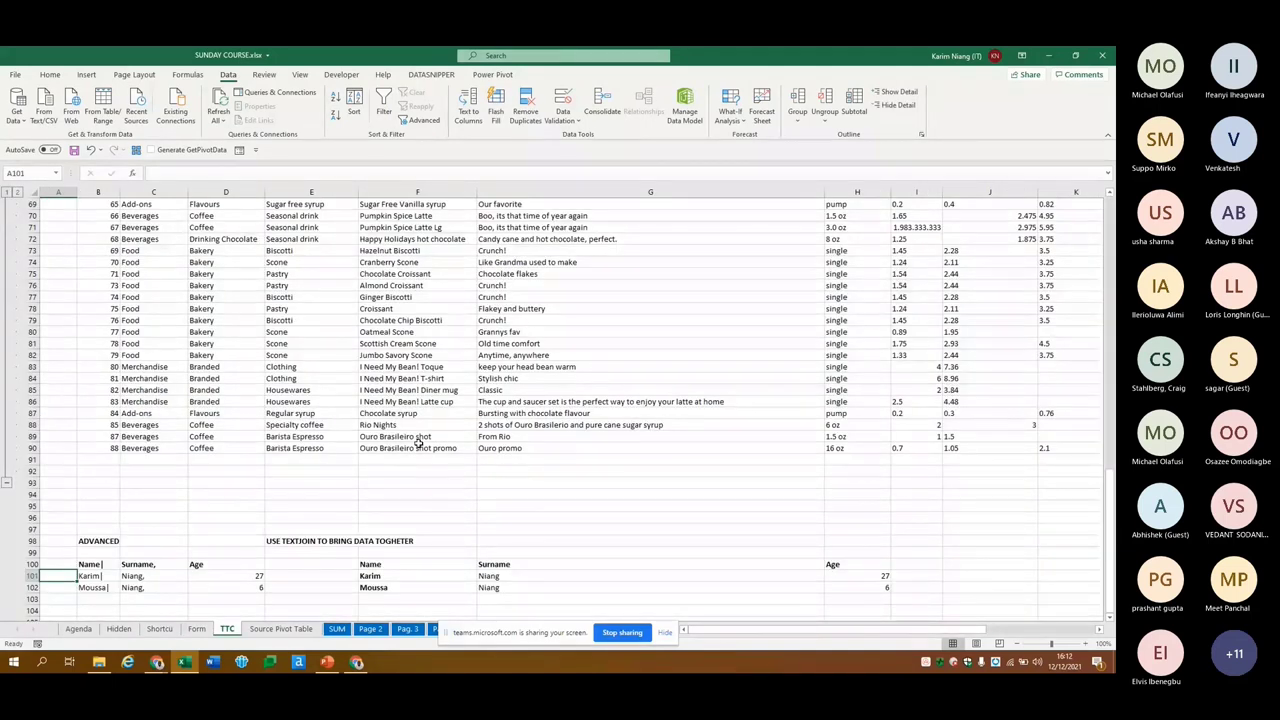
pyautogui.press('Up')
pyautogui.press('Right')
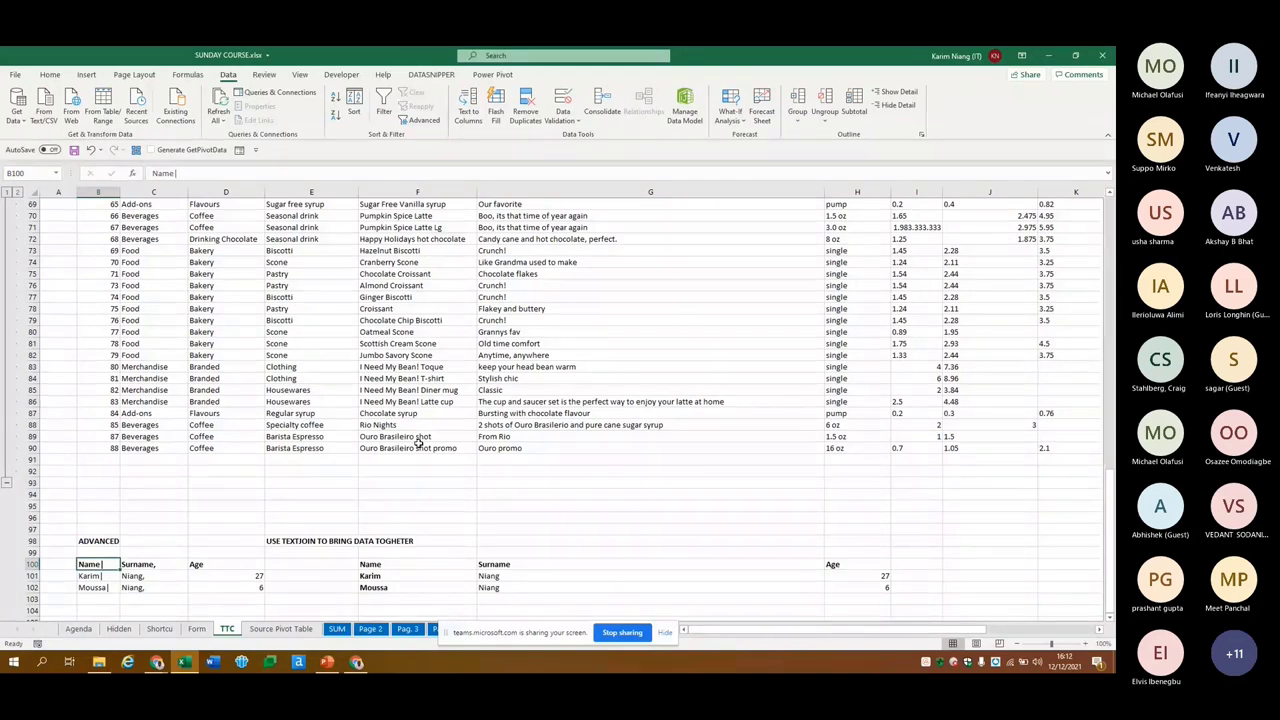
pyautogui.hotkey('ctrl', 'pageup')
pyautogui.hotkey('ctrl', 'pageup')
pyautogui.hotkey('ctrl', 'pageup')
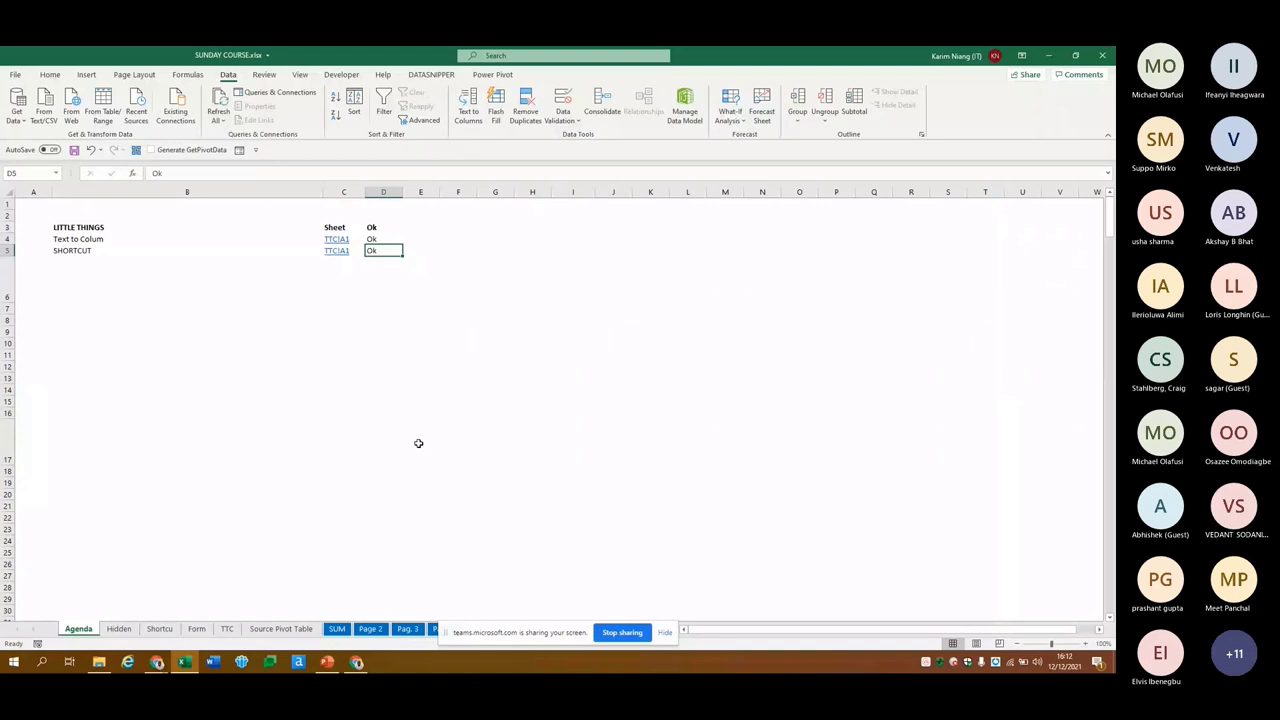
# Step through row 5's SHORTCUT label, TTC!A1 link and Ok status, then reach the Shortcu sheet
pyautogui.press('Home')
pyautogui.hotkey('ctrl', 'Right')
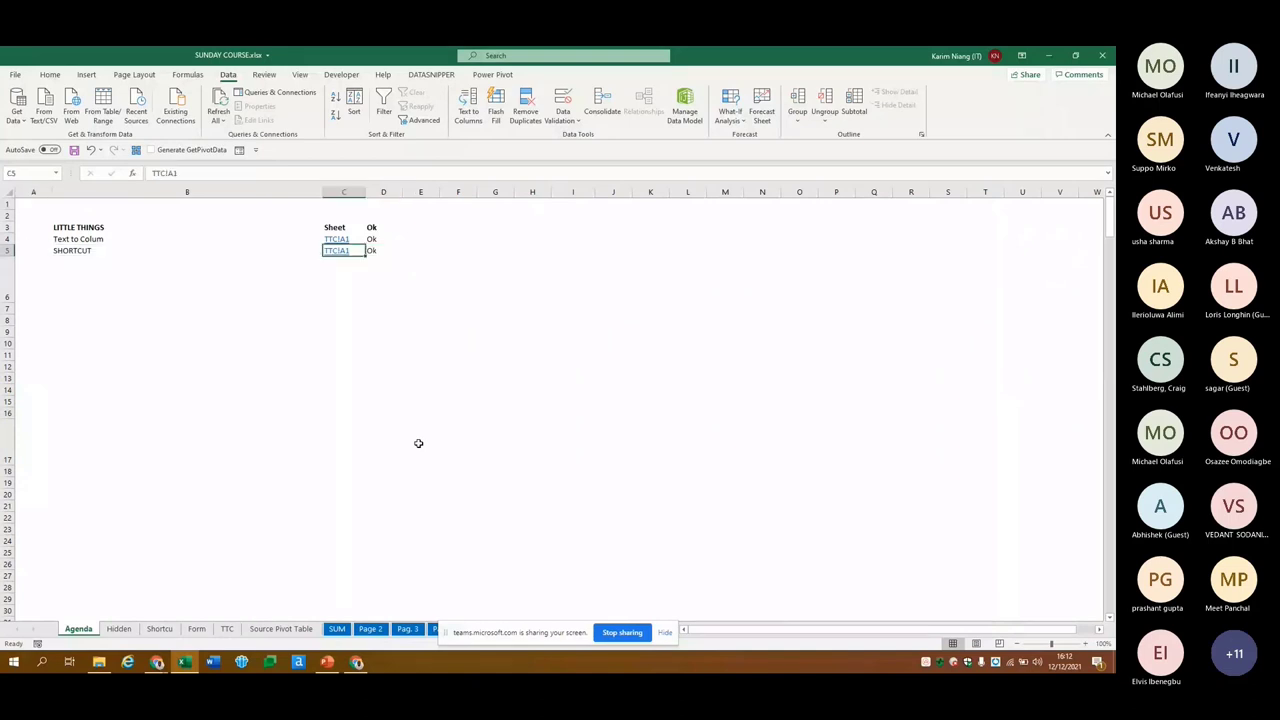
pyautogui.press('Right')
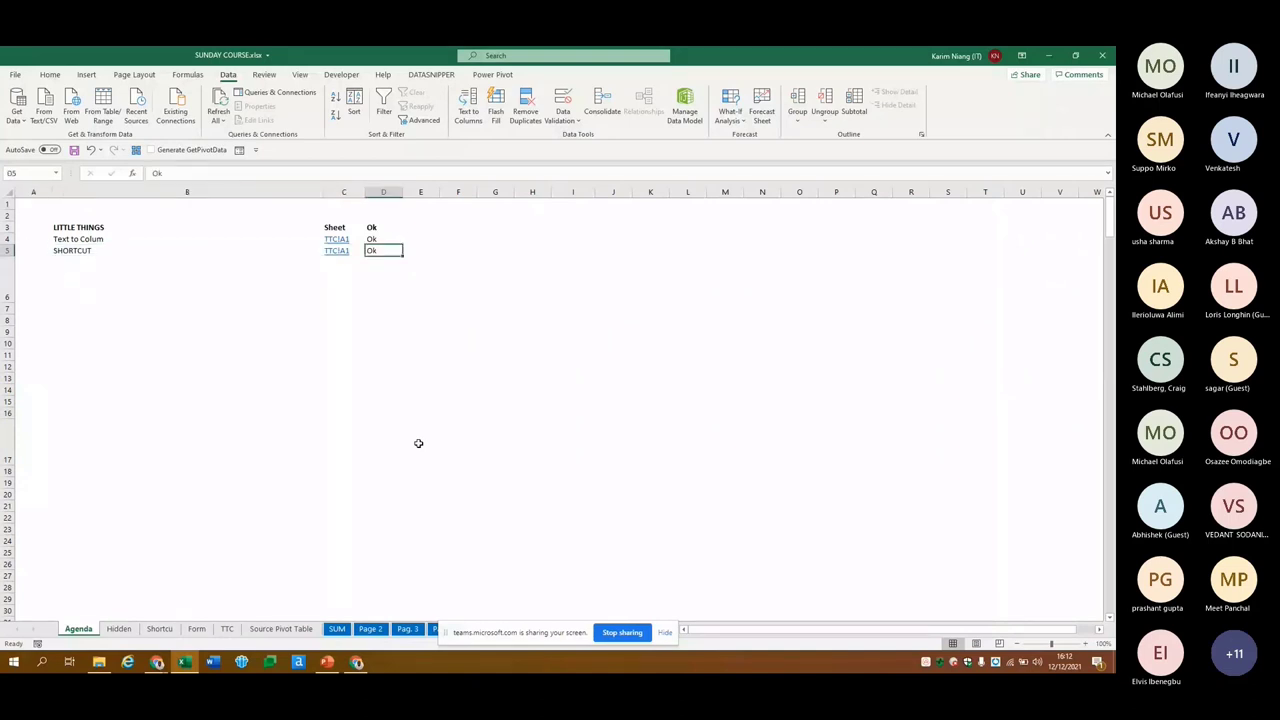
pyautogui.hotkey('ctrl', 'Left')
pyautogui.press('Right')
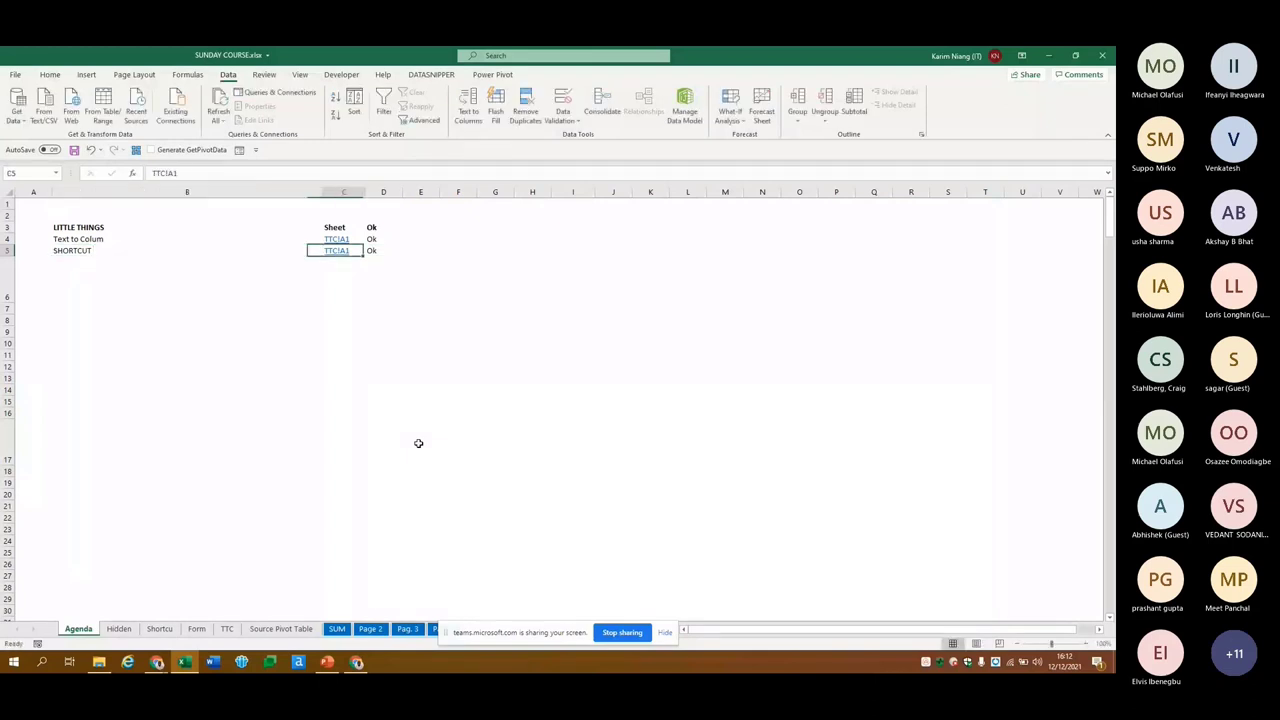
pyautogui.hotkey('ctrl', 'pagedown')
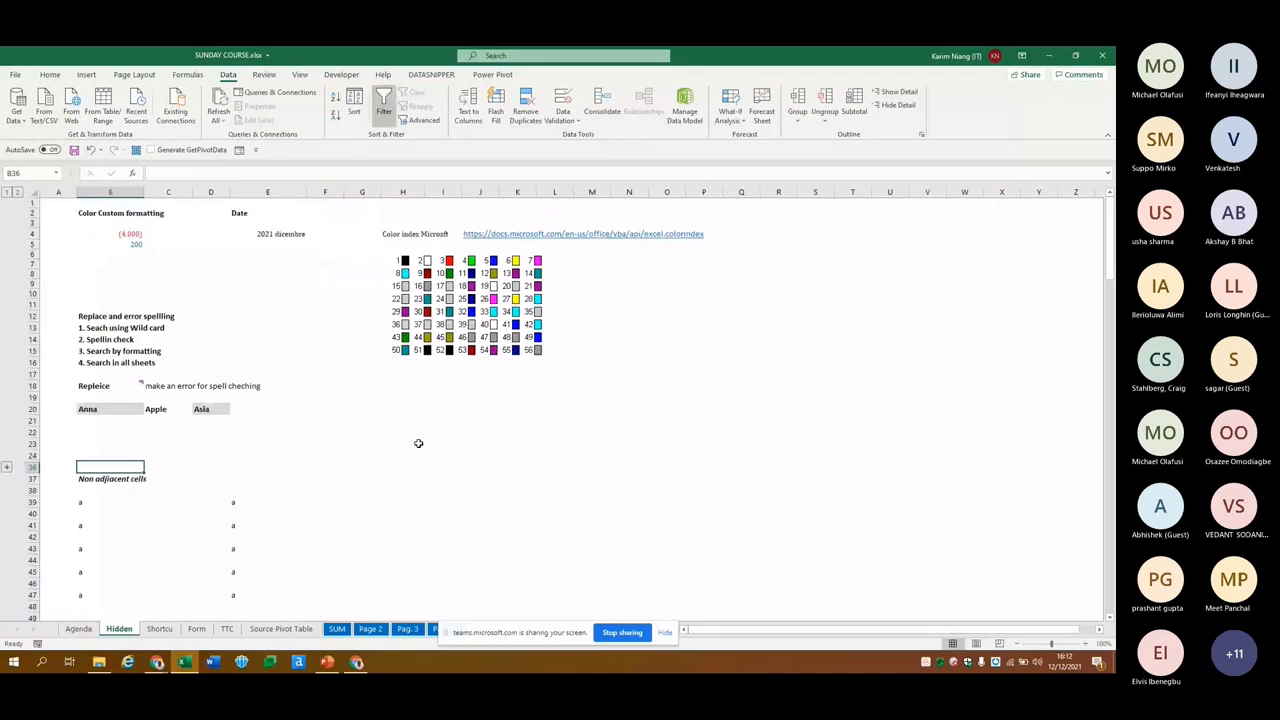
pyautogui.hotkey('ctrl', 'pagedown')
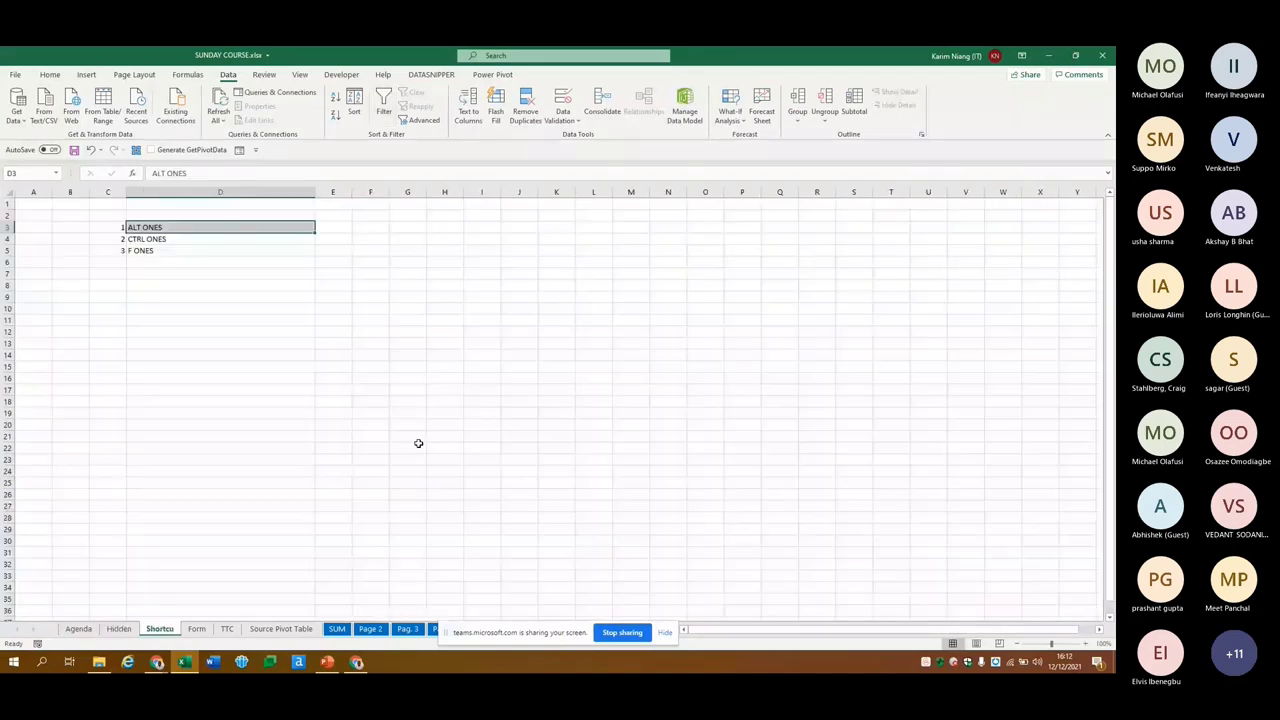
# Show the ribbon's Home access keys near ALT ONES, then dismiss them
pyautogui.press('Right')
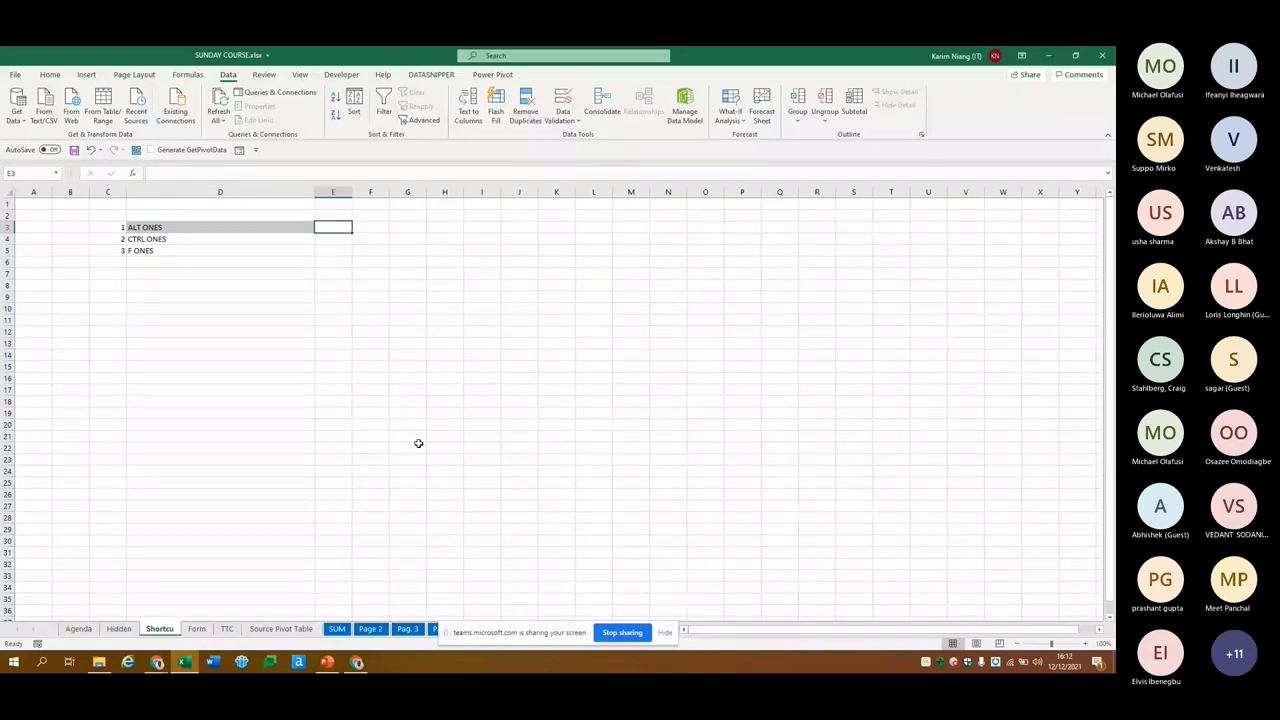
pyautogui.press('Left')
pyautogui.press('Right')
pyautogui.press('Left')
pyautogui.press('Down')
pyautogui.press('Down')
pyautogui.press('Down')
pyautogui.press('alt')
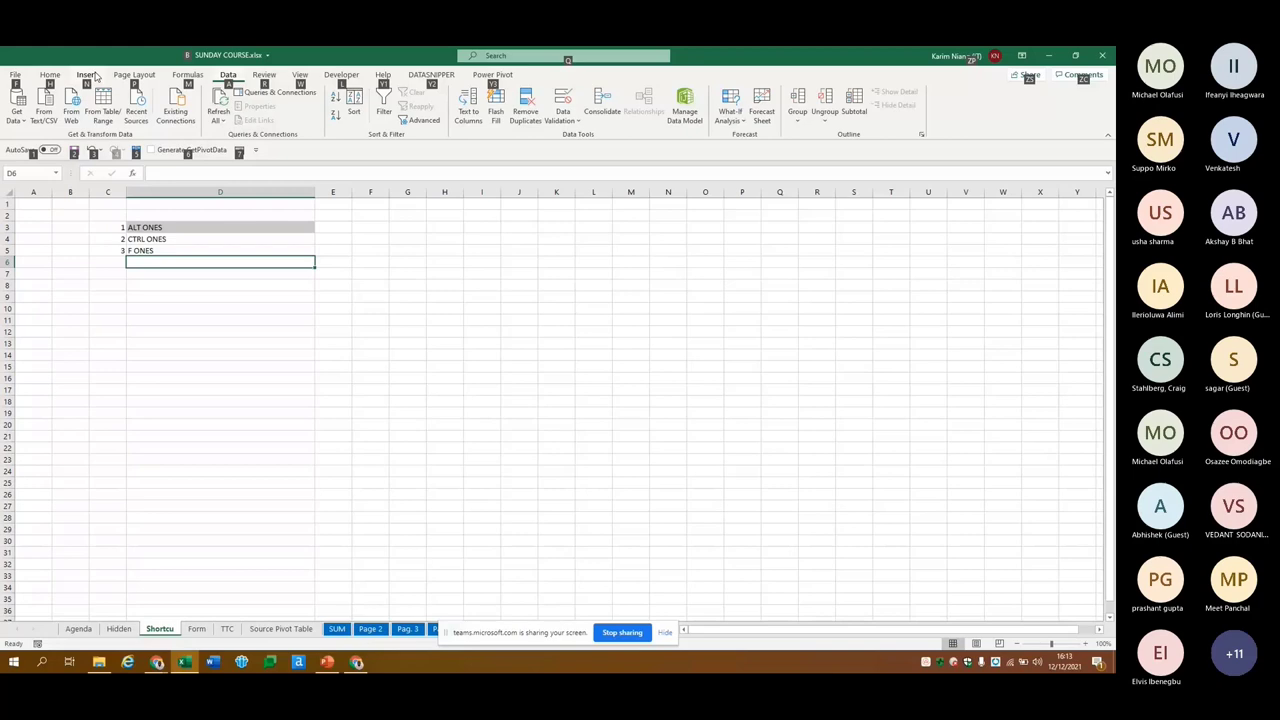
pyautogui.press('h')
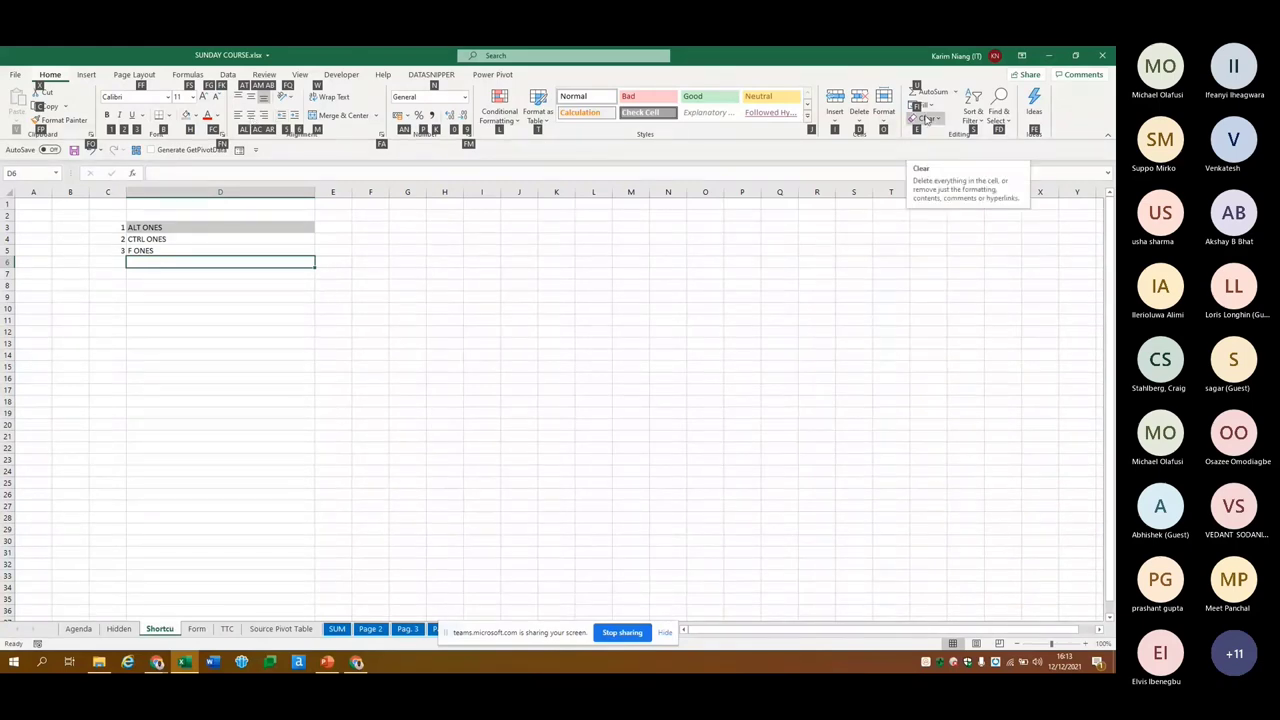
pyautogui.press('Escape')
pyautogui.press('Up')
pyautogui.press('Up')
pyautogui.press('Up')
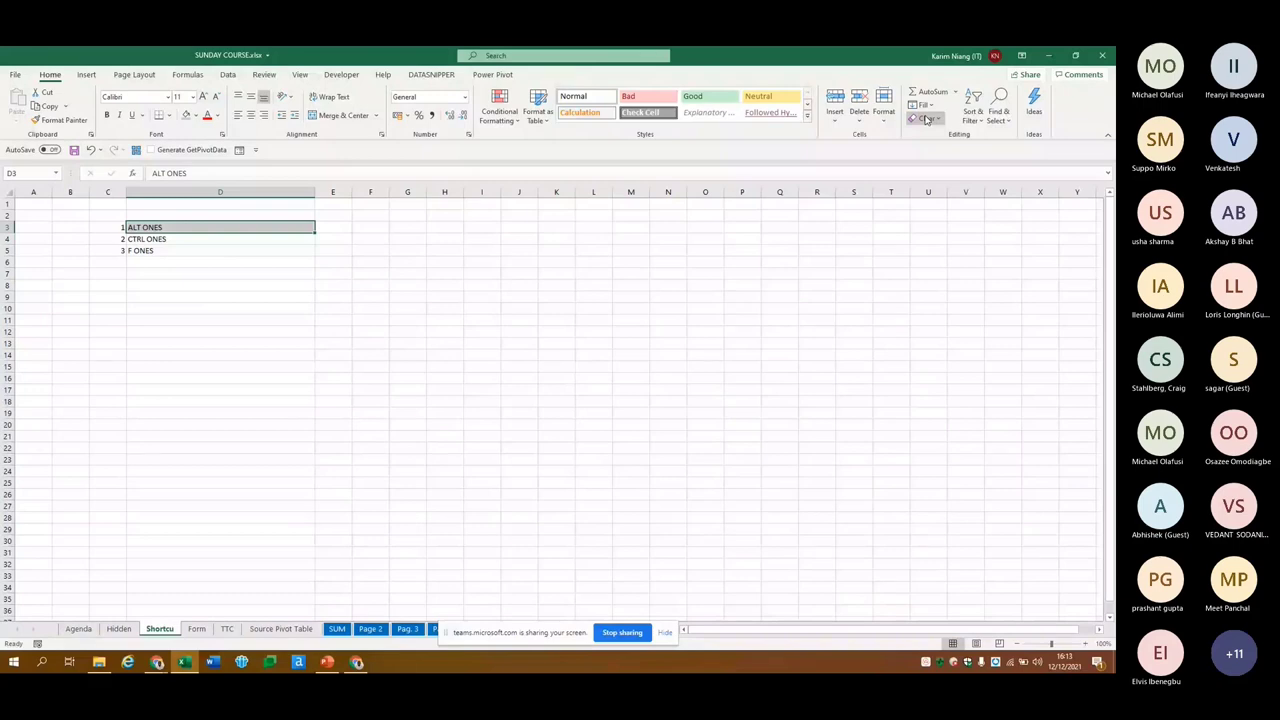
# Dismiss the Fill Color palette and enter 1000 in cell F3
pyautogui.hotkey('alt', 'h')
pyautogui.press('h')
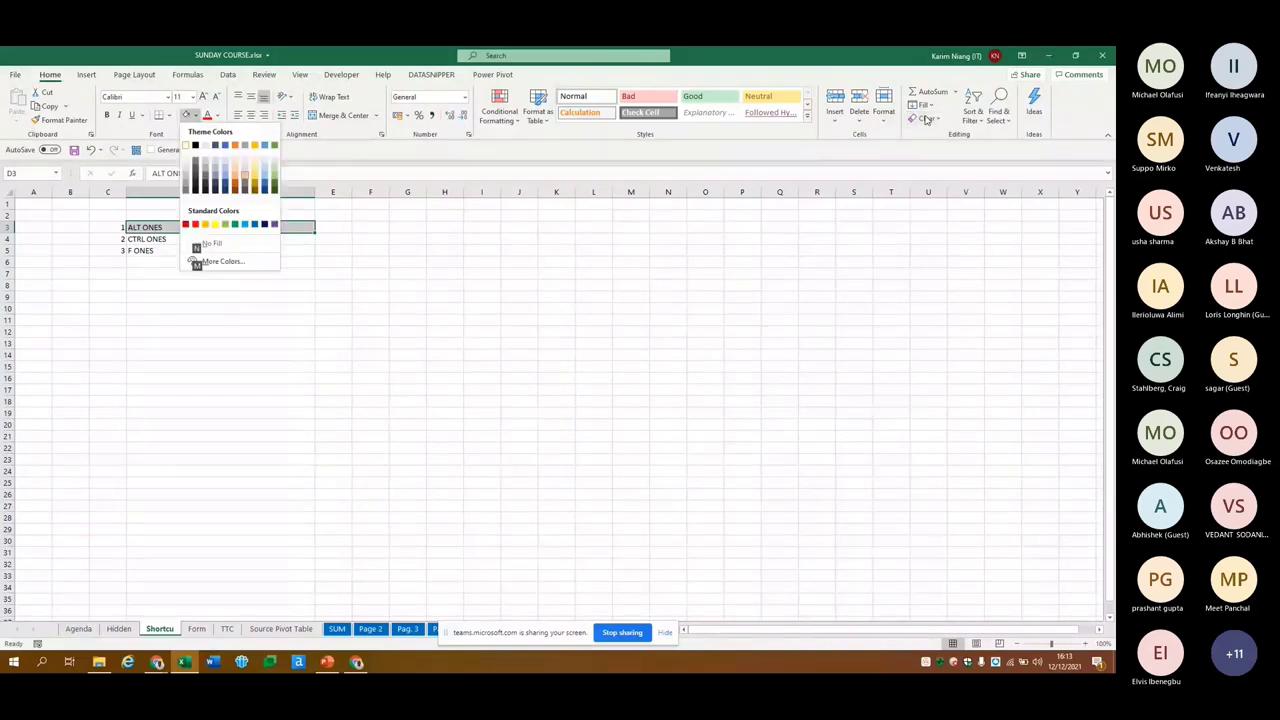
pyautogui.press('Escape')
pyautogui.press('Escape')
pyautogui.press('Right')
pyautogui.press('Right')
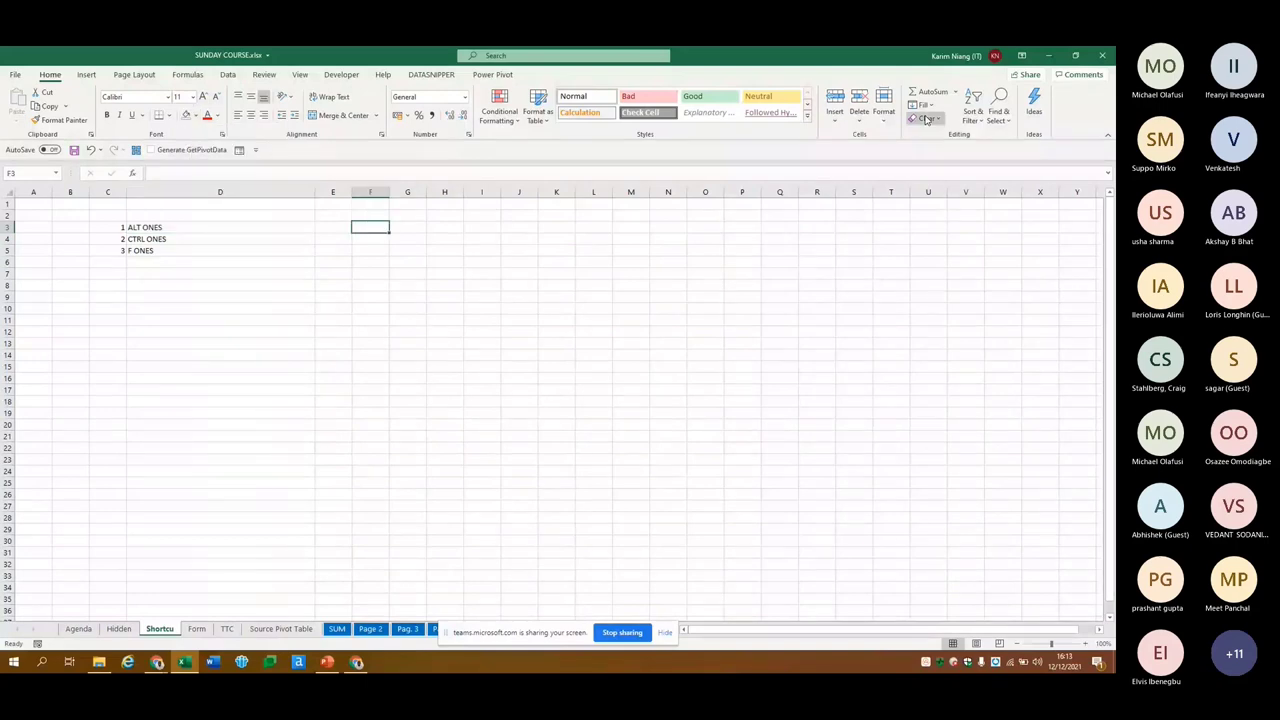
pyautogui.write('1000')
pyautogui.hotkey('ctrl', 'Return')
# Bring up the Font Color palette with Alt+H, F, C
pyautogui.hotkey('alt', 'h')
pyautogui.press('f')
pyautogui.press('c')
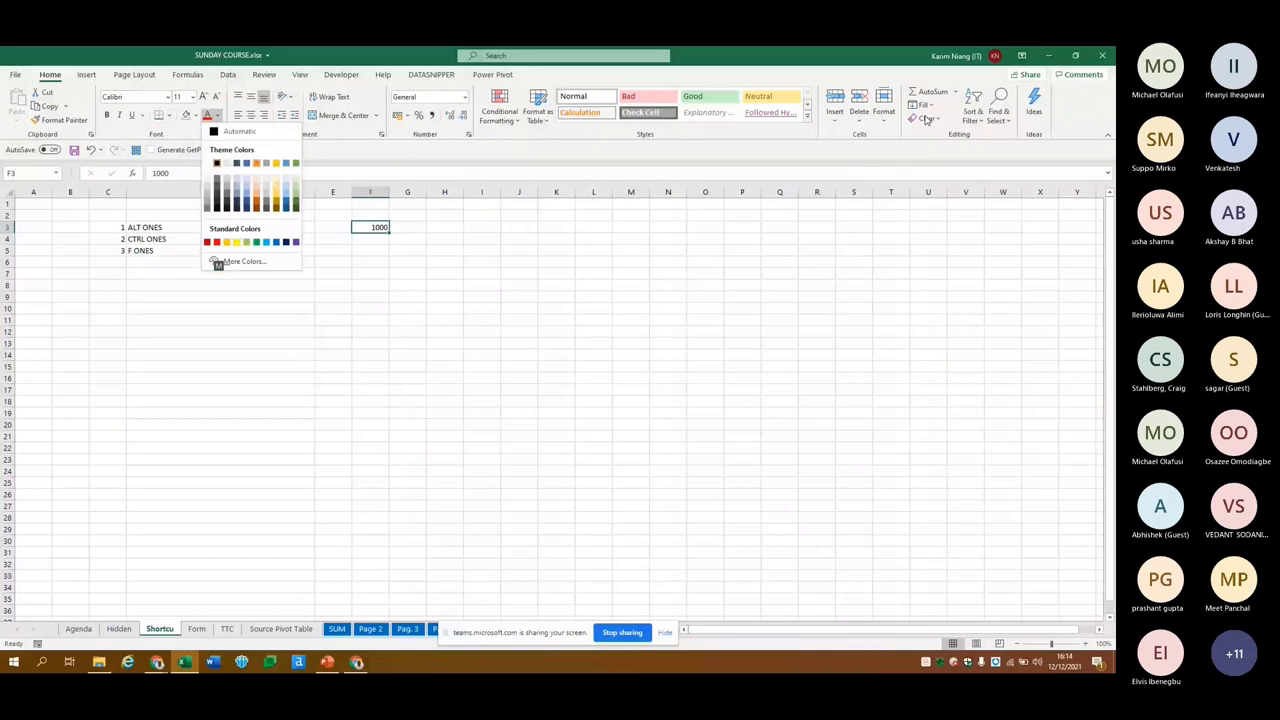
# Select column F holding 1000 and shift its contents over to column I
pyautogui.press('Escape')
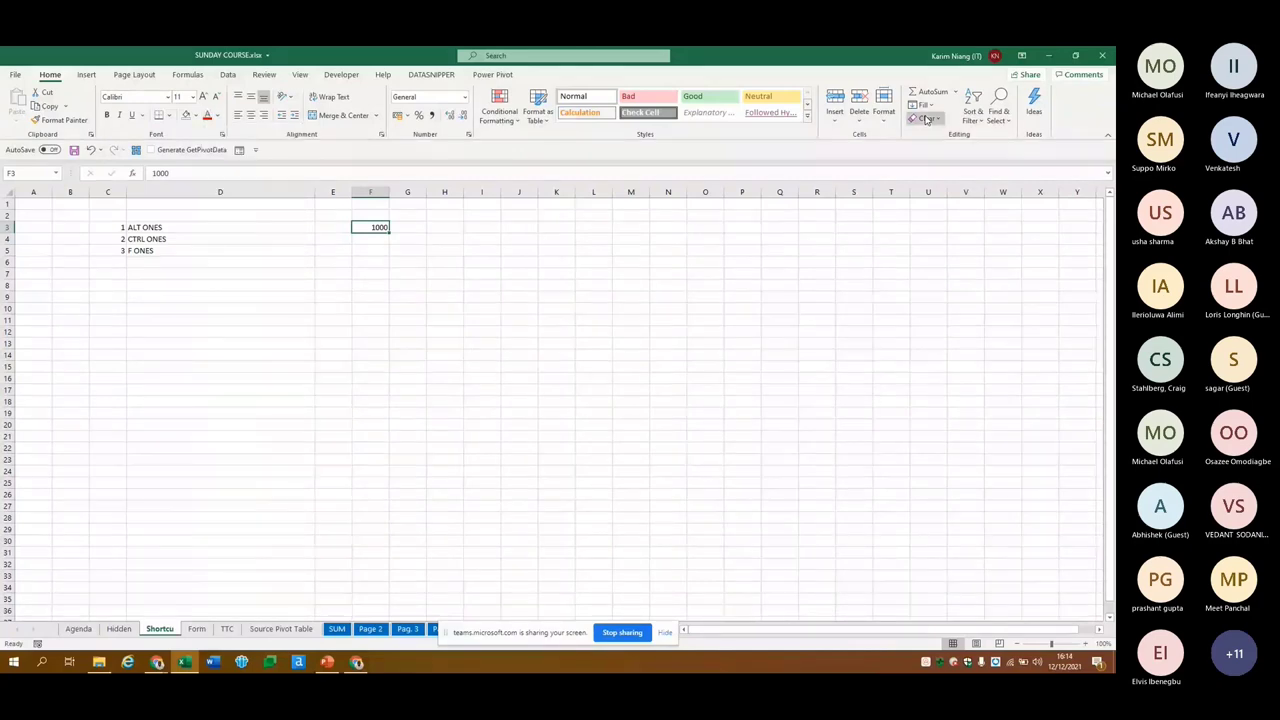
pyautogui.press('Down')
pyautogui.press('Left')
pyautogui.press('Left')
pyautogui.press('Left')
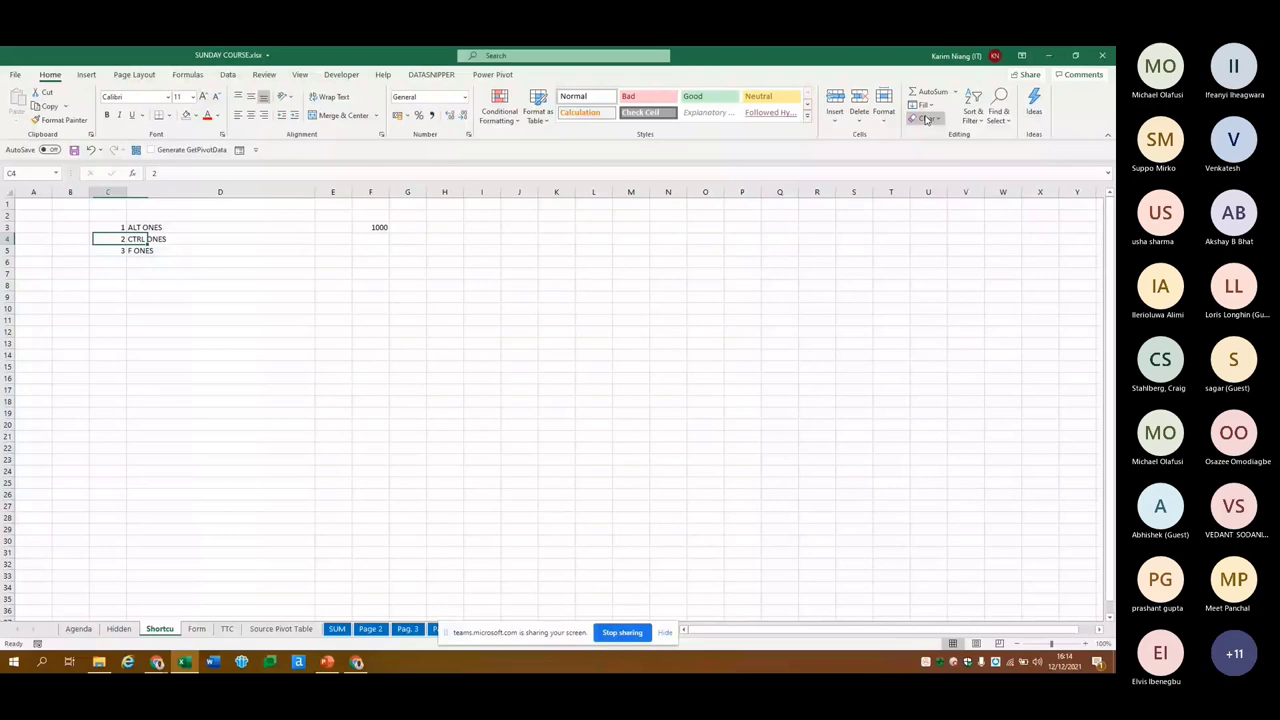
pyautogui.press('Right')
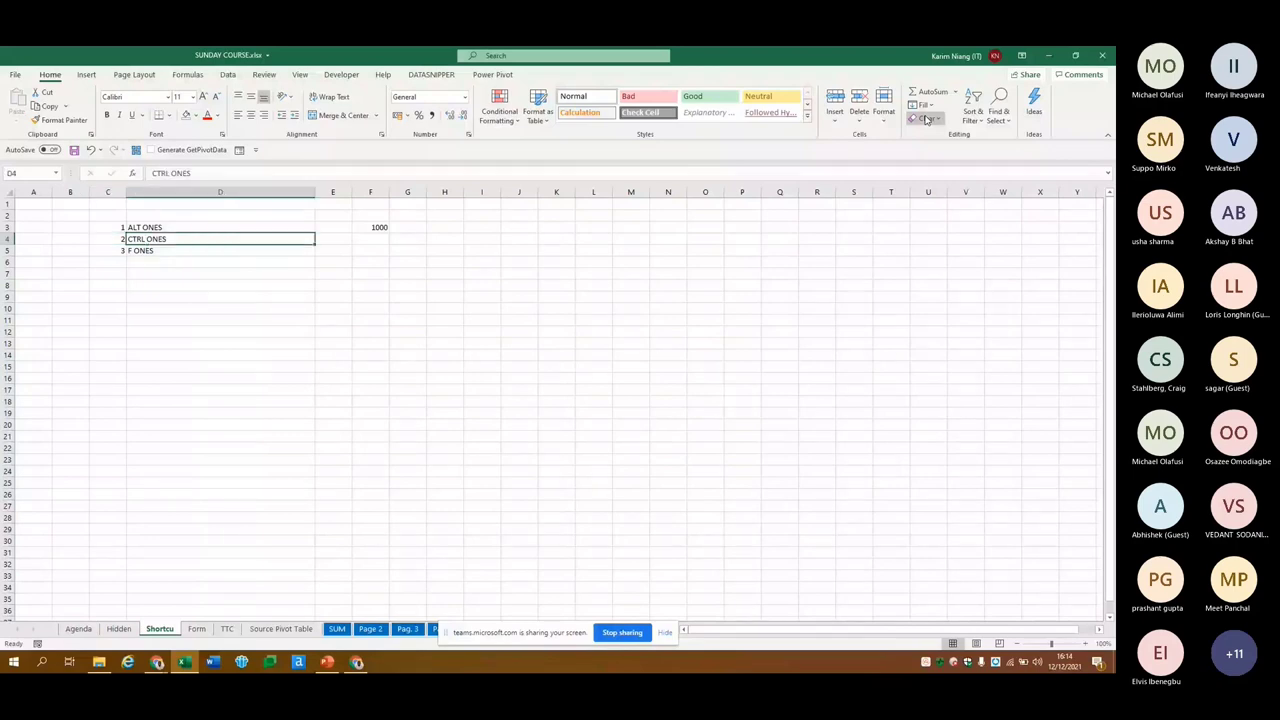
pyautogui.press('Right')
pyautogui.press('Right')
pyautogui.hotkey('ctrl', 'space')
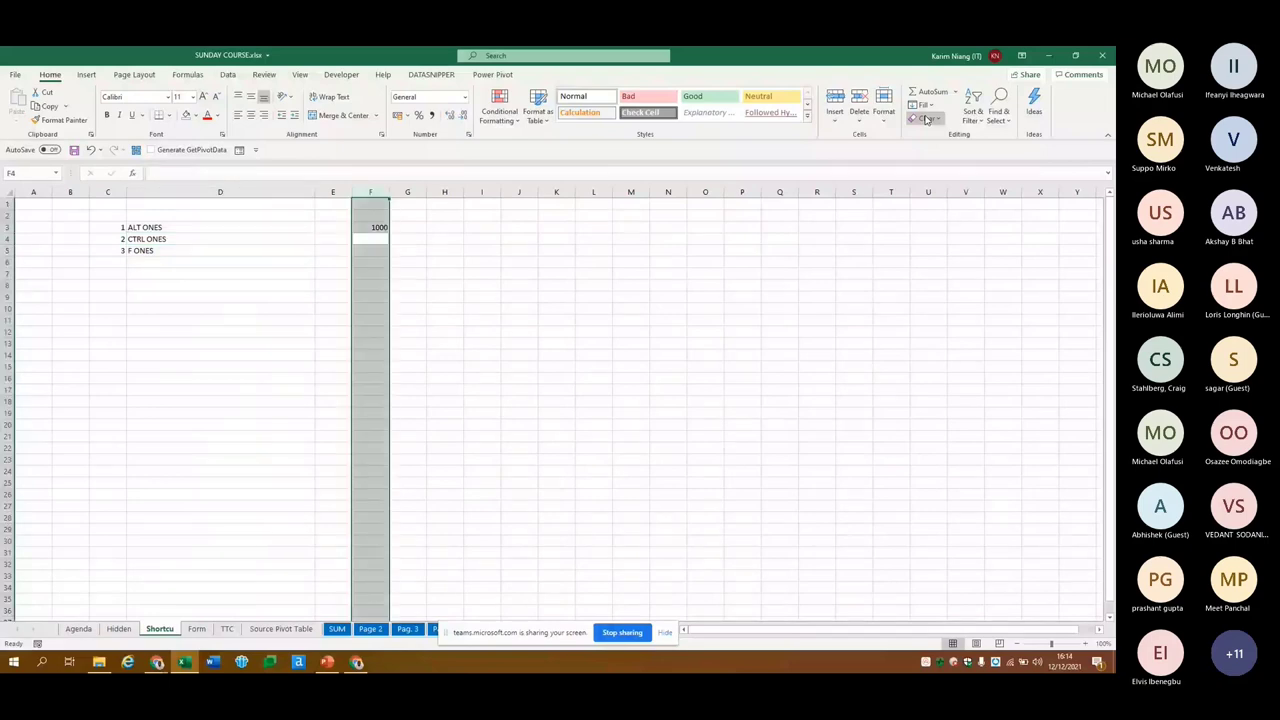
pyautogui.hotkey('shift', 'BackSpace')
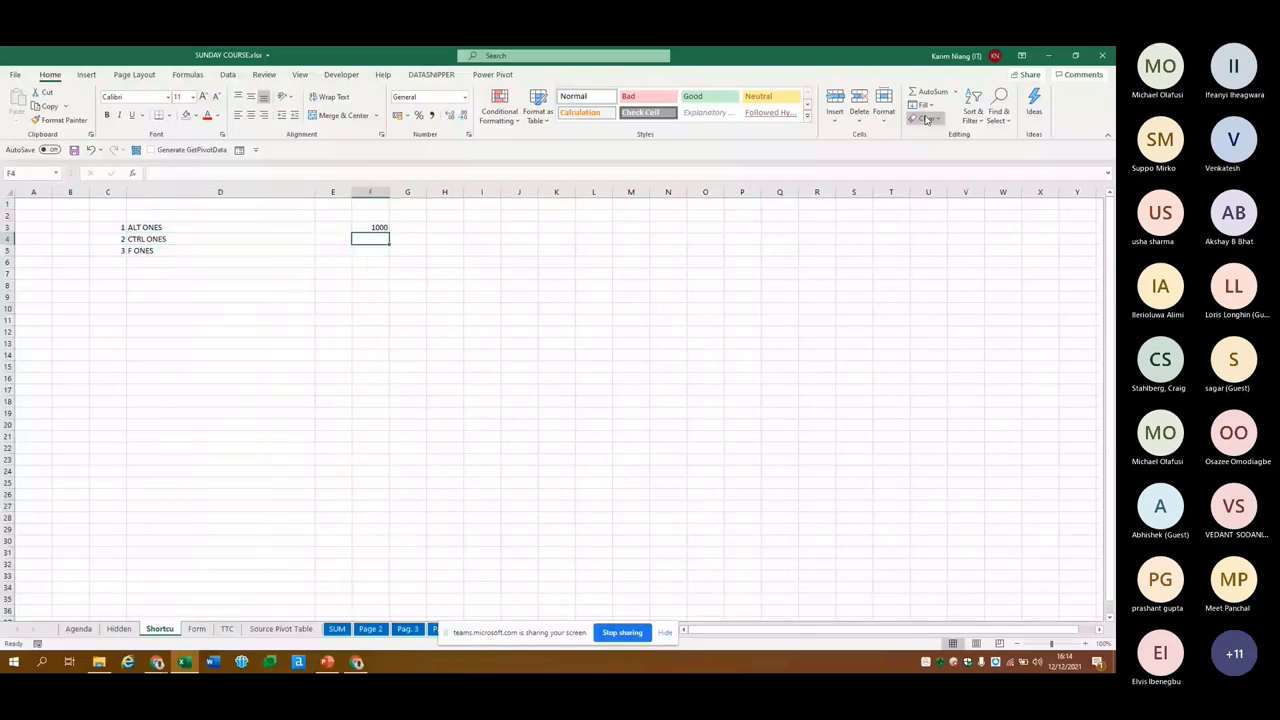
pyautogui.hotkey('ctrl', 'space')
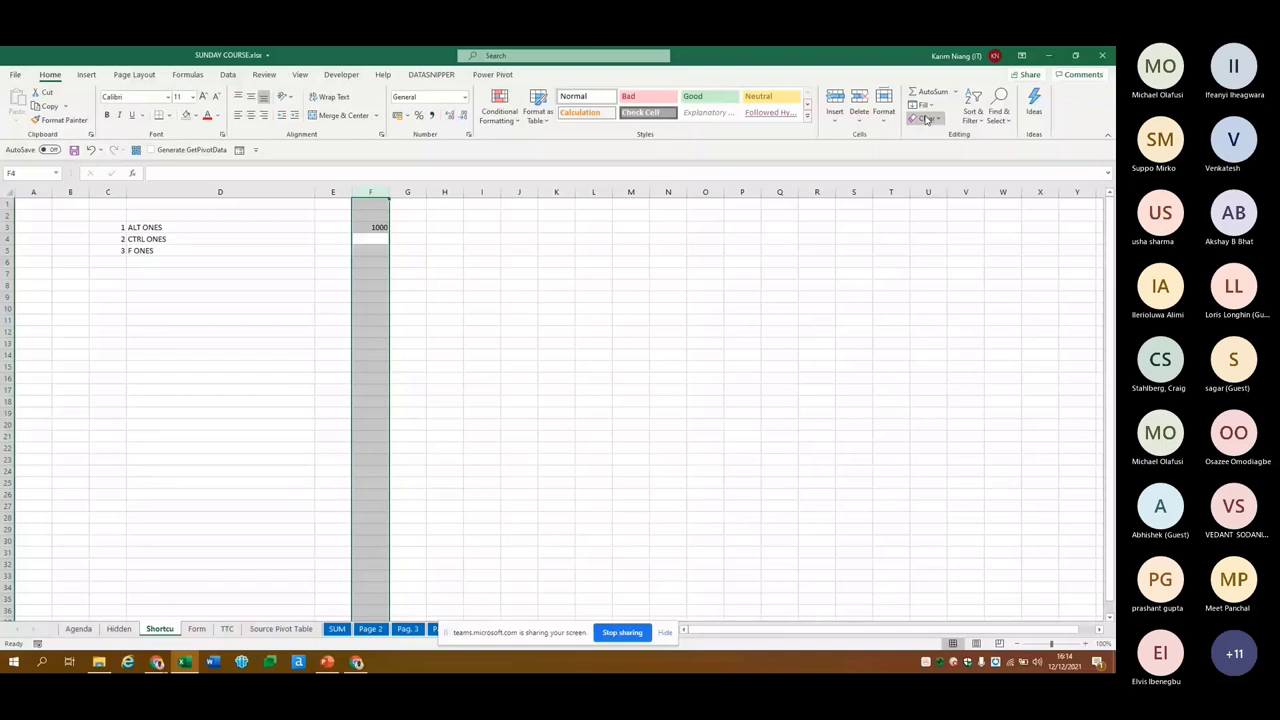
pyautogui.hotkey('ctrl', 'z')
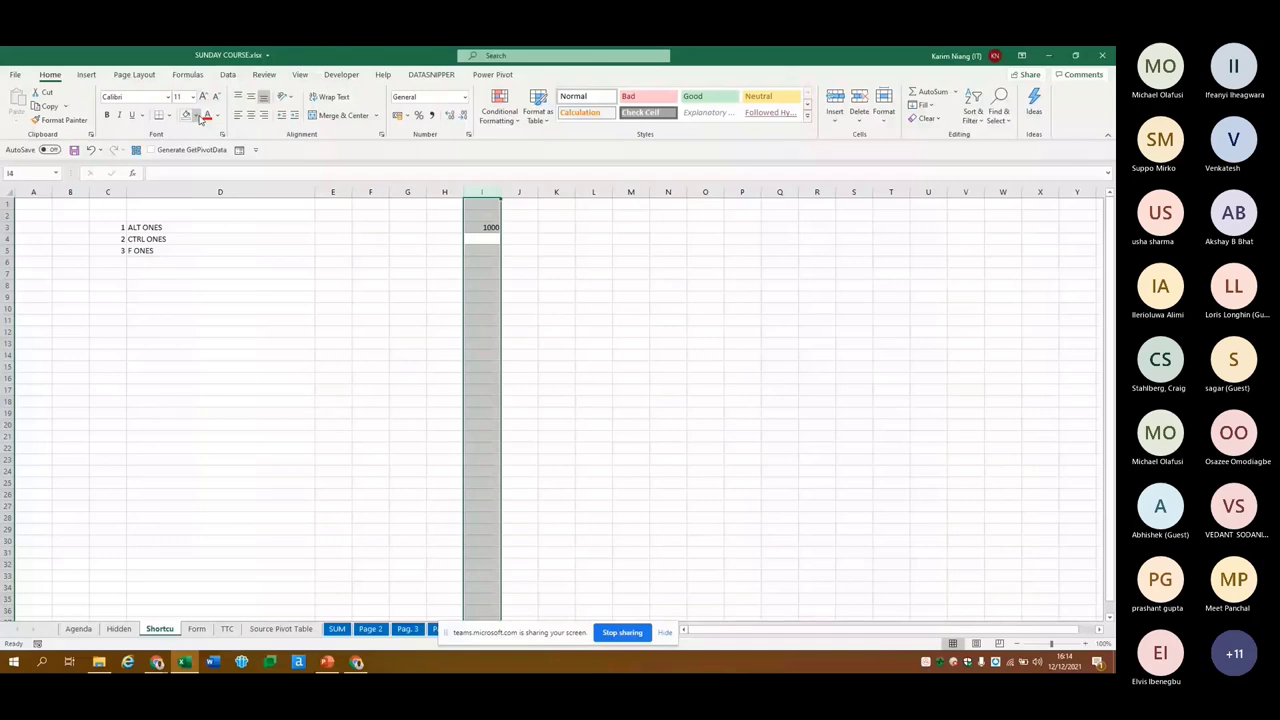
# Give column I a yellow fill, toggling it with undo and redo
pyautogui.hotkey('ctrl', 'z')
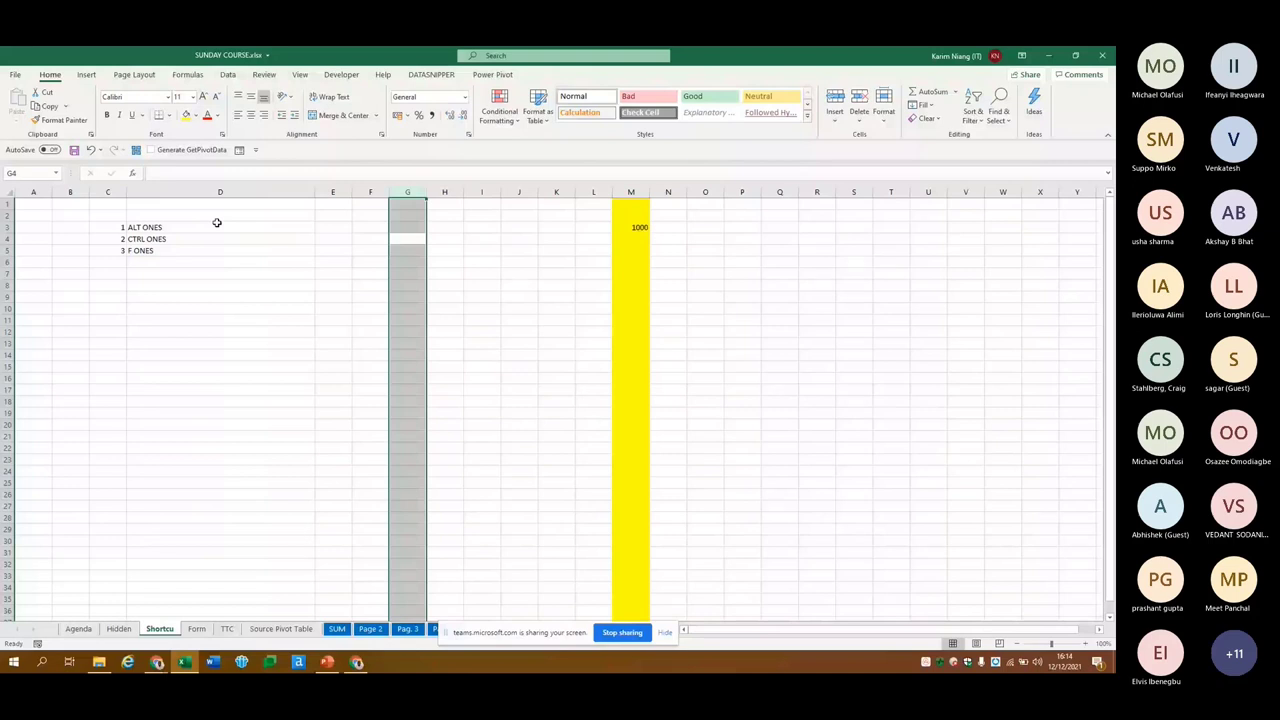
pyautogui.hotkey('ctrl', 'z')
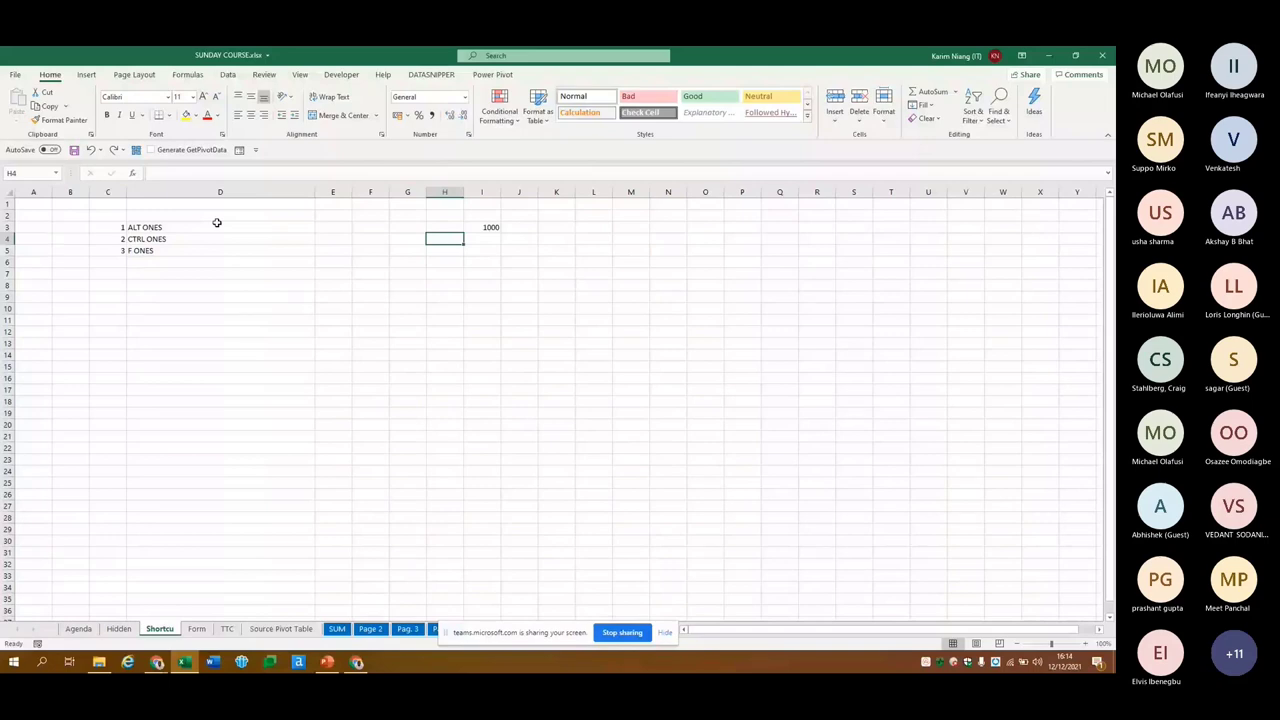
pyautogui.hotkey('ctrl', 'y')
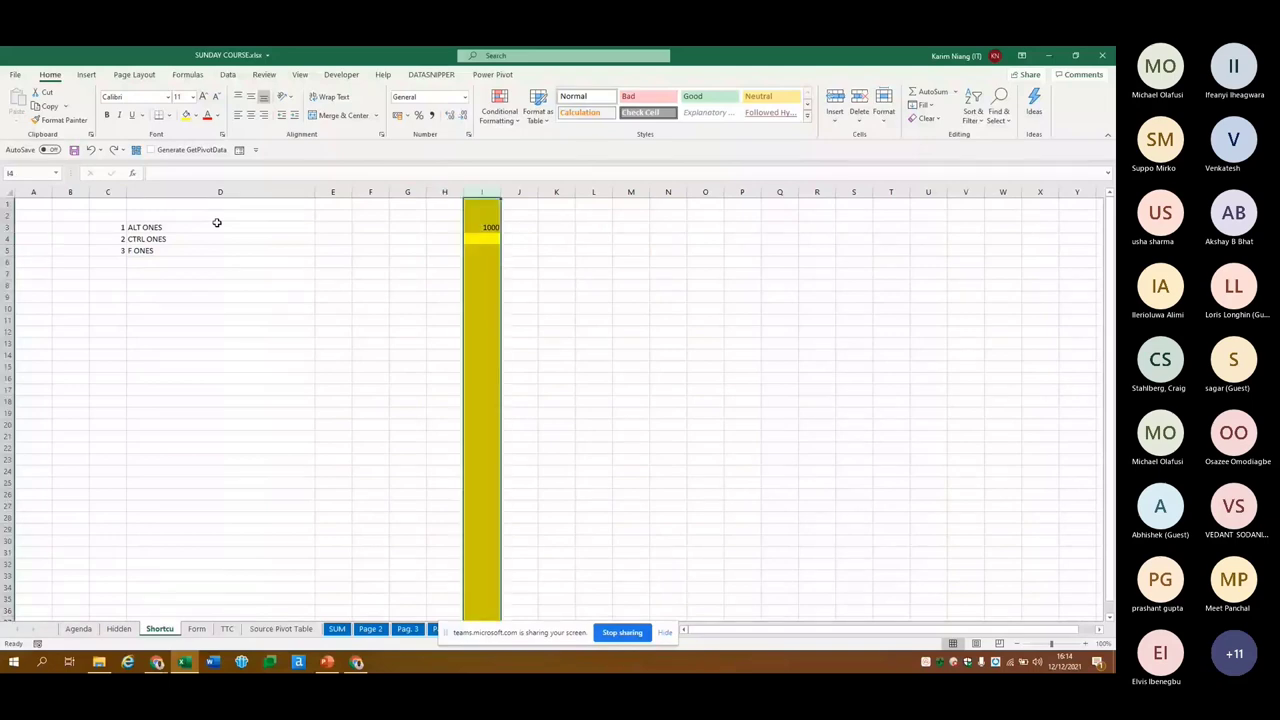
# Select column G, then move to H3 and open Go To with F5
pyautogui.press('Left')
pyautogui.press('Left')
pyautogui.hotkey('ctrl', 'space')
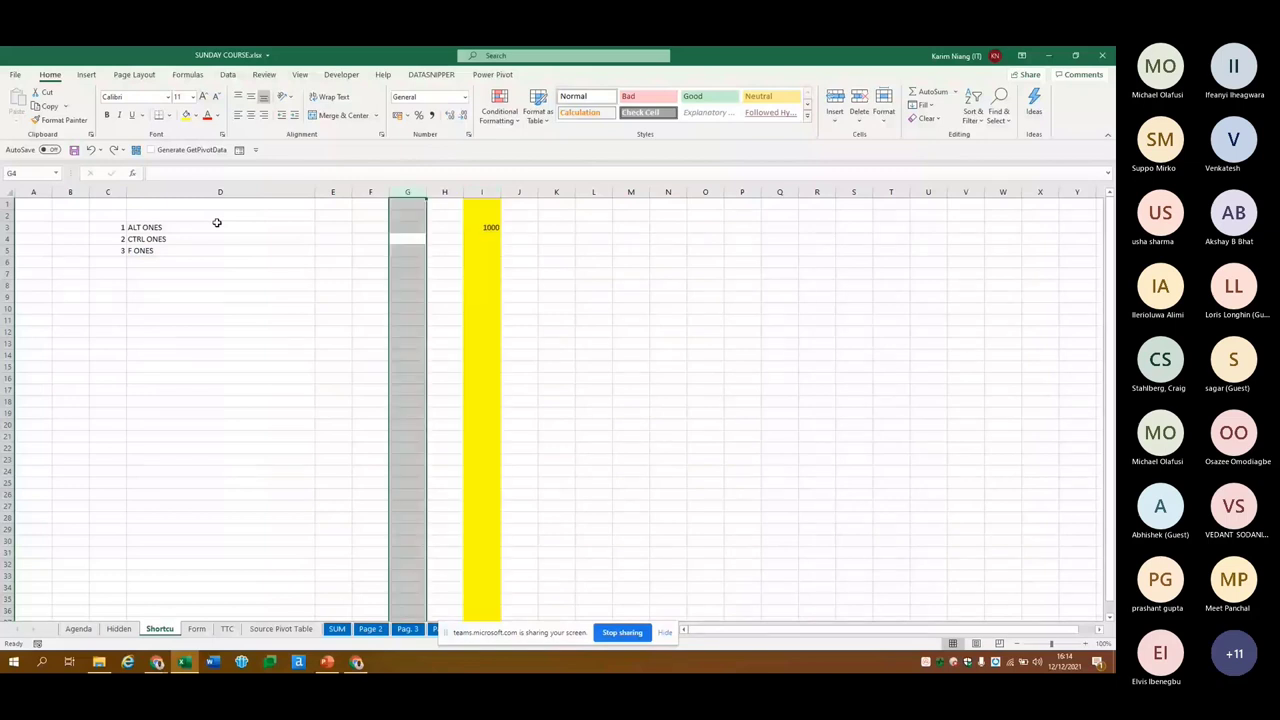
pyautogui.press('Right')
pyautogui.press('Up')
pyautogui.press('F5')
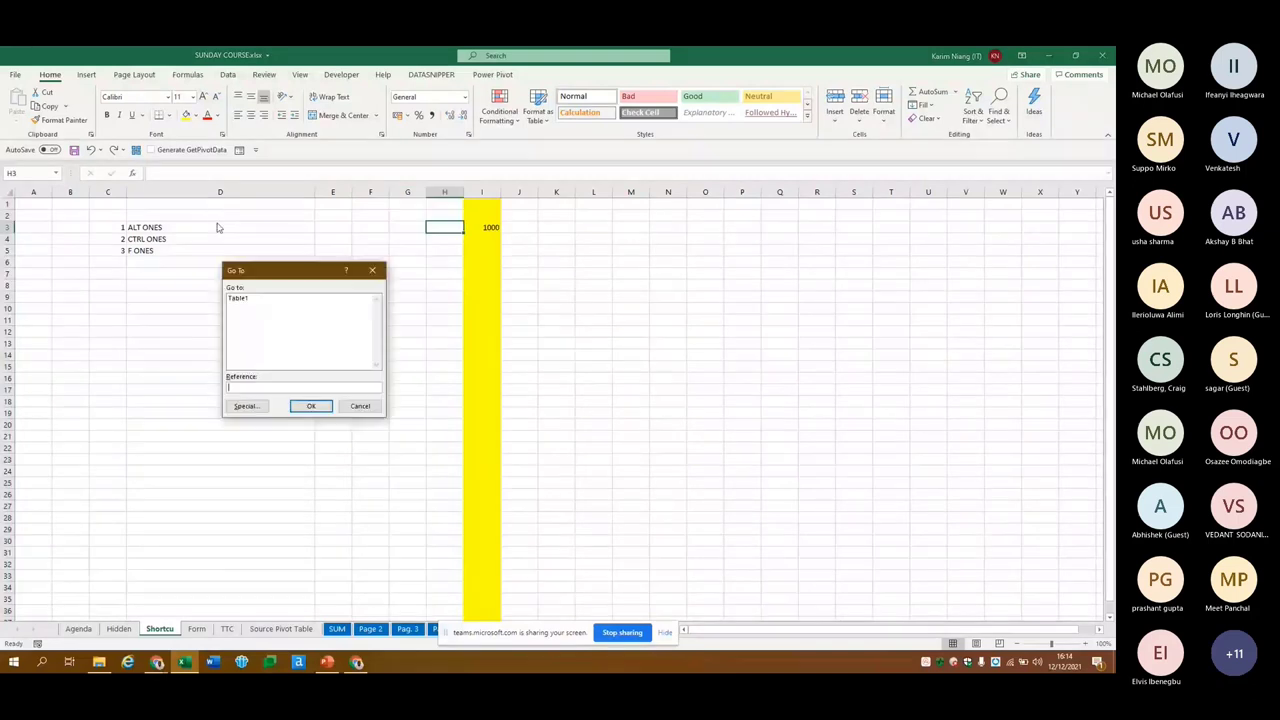
# Close Go To and delete the yellow column I containing 1000
pyautogui.press('Escape')
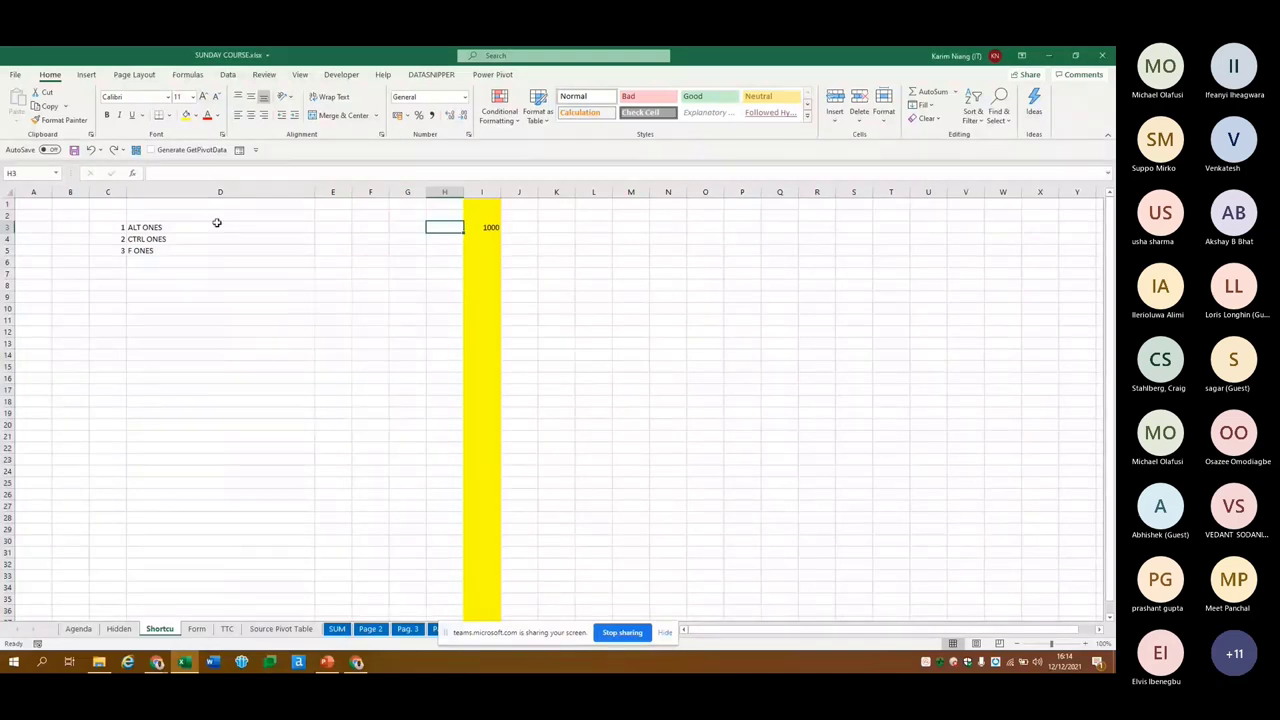
pyautogui.press('Right')
pyautogui.press('Down')
pyautogui.press('Down')
pyautogui.hotkey('ctrl', 'space')
pyautogui.hotkey('ctrl', '-')
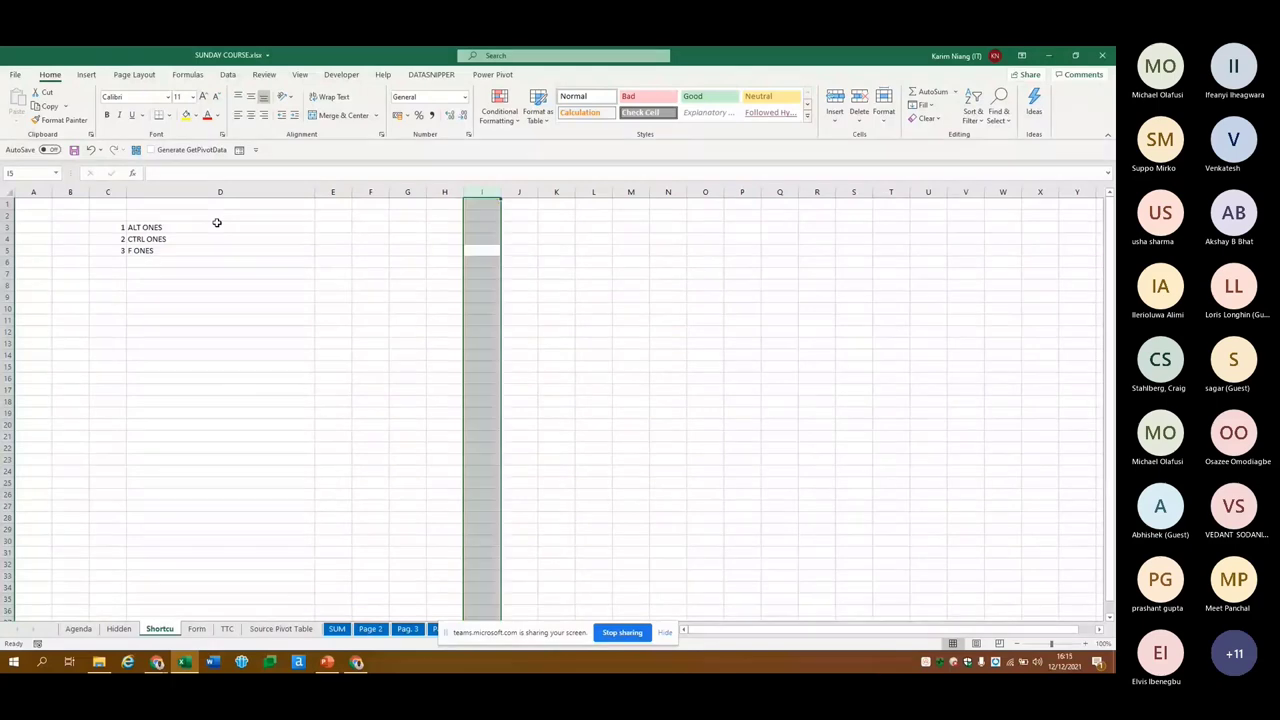
pyautogui.press('Down')
pyautogui.press('Down')
pyautogui.press('Down')
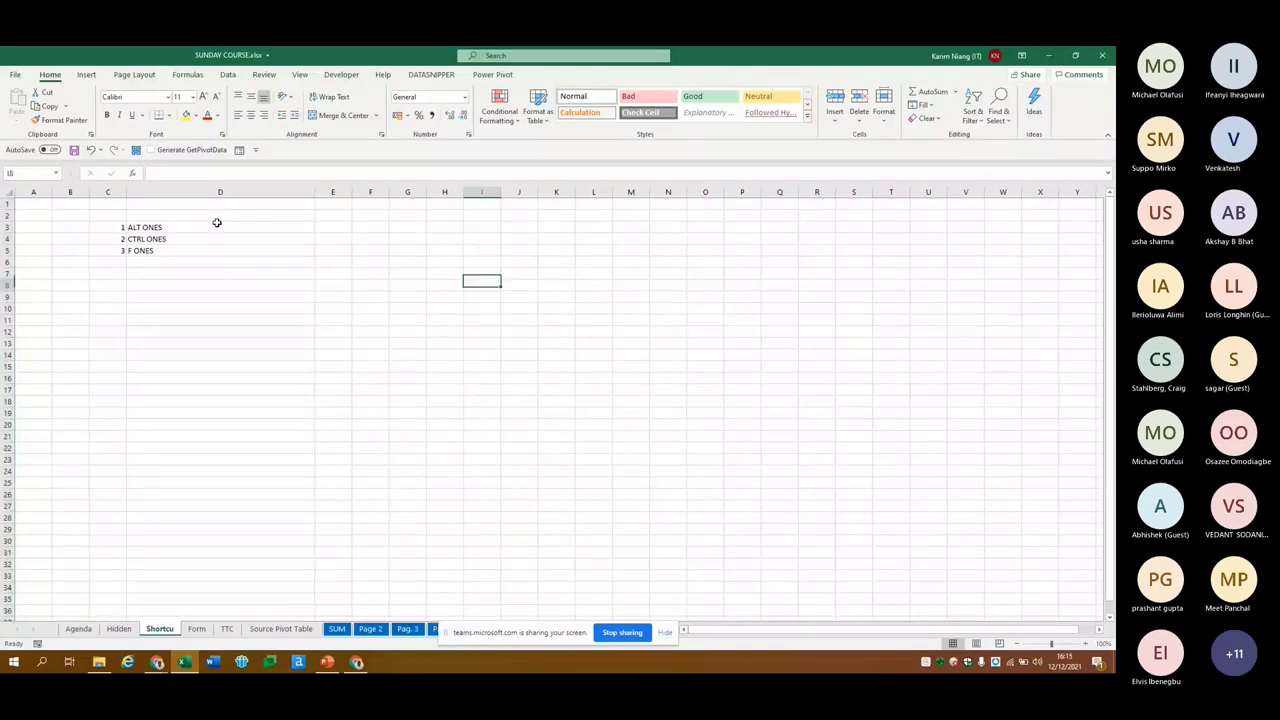
# Select row 11 briefly, then open Format Cells from cell E9
pyautogui.press('Down')
pyautogui.press('Down')
pyautogui.press('Down')
pyautogui.hotkey('shift', 'space')
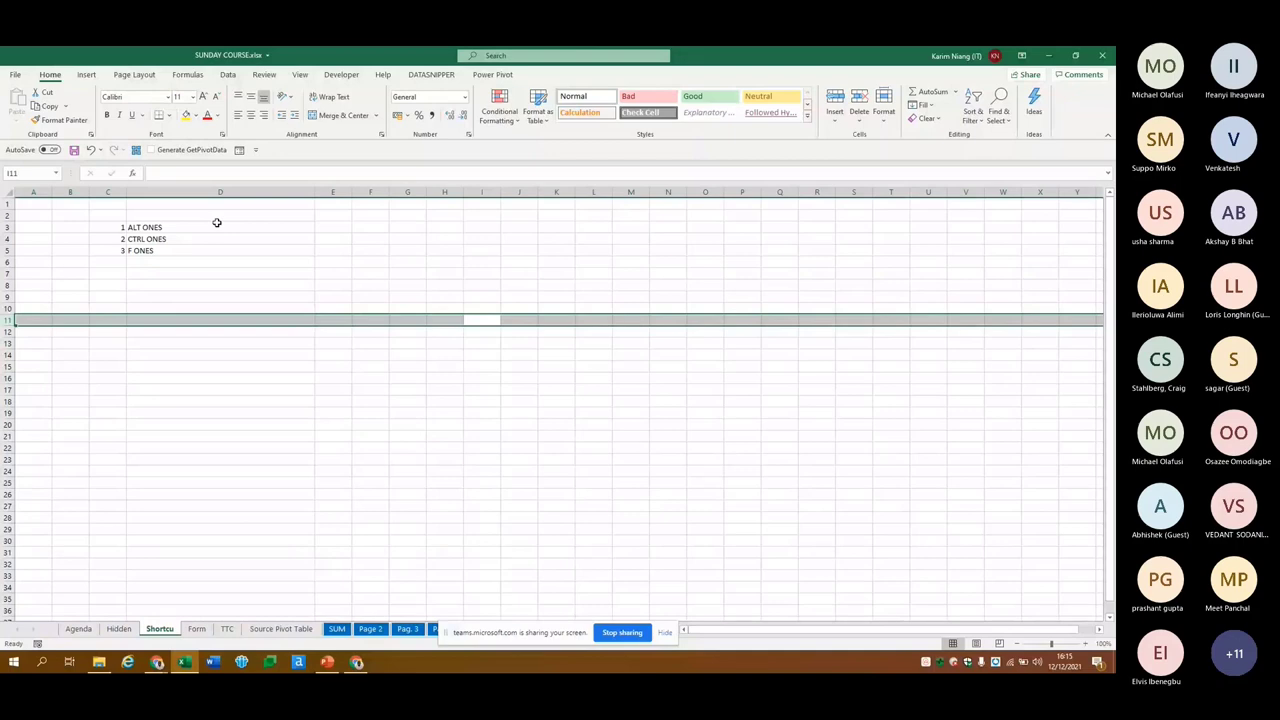
pyautogui.press('Up')
pyautogui.press('Up')
pyautogui.press('Left')
pyautogui.press('Left')
pyautogui.press('Left')
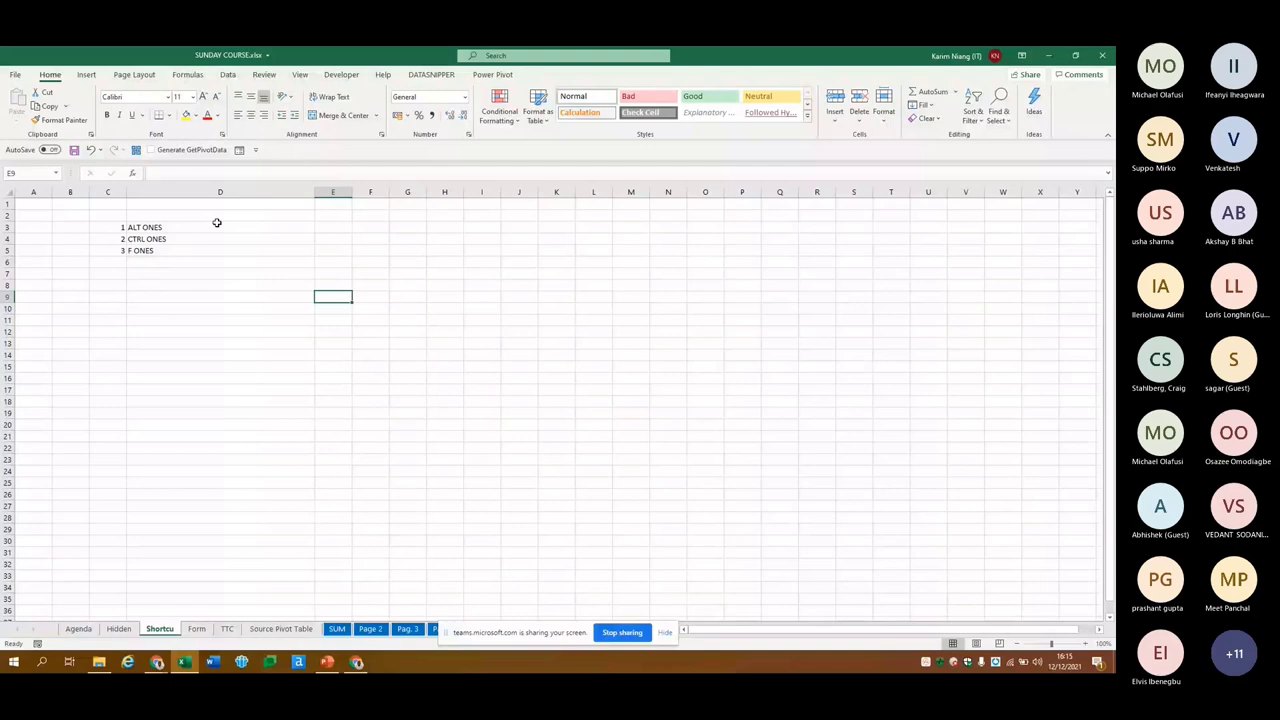
pyautogui.hotkey('ctrl', '1')
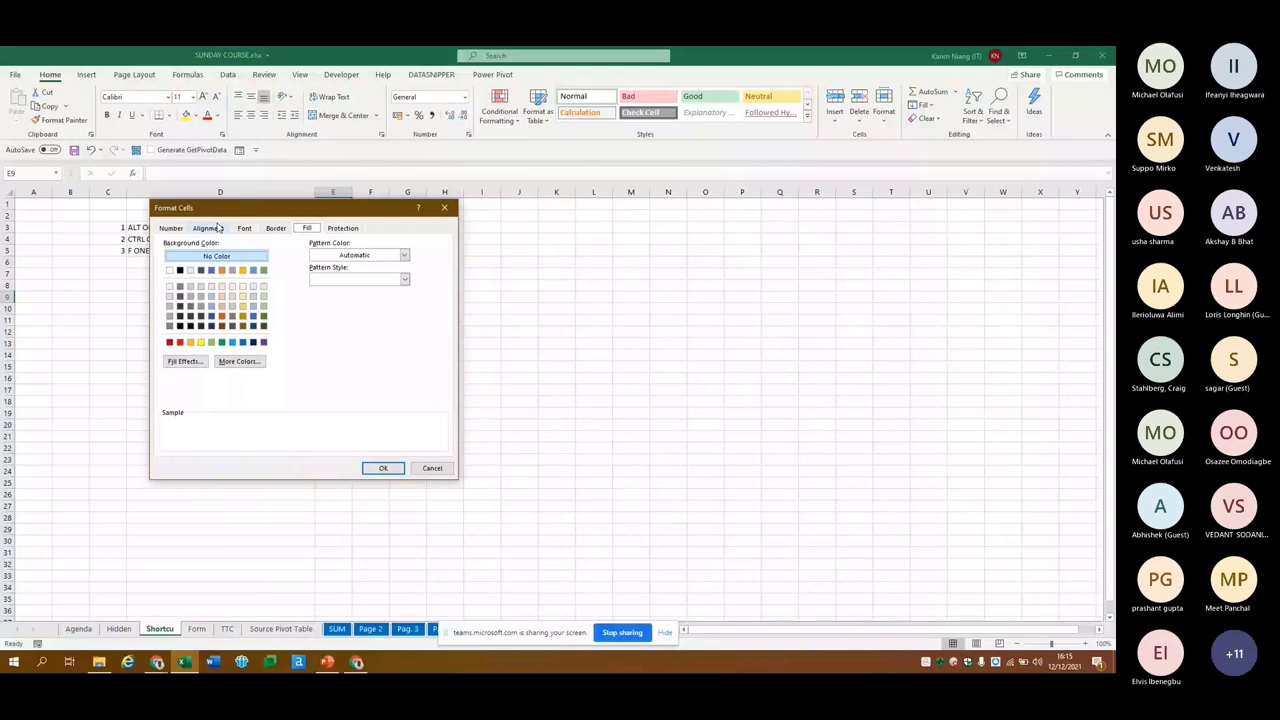
# Look through the Number, Time and Date categories, then cancel Format Cells and return to D8
pyautogui.hotkey('ctrl', 'Tab')
pyautogui.hotkey('ctrl', 'Tab')
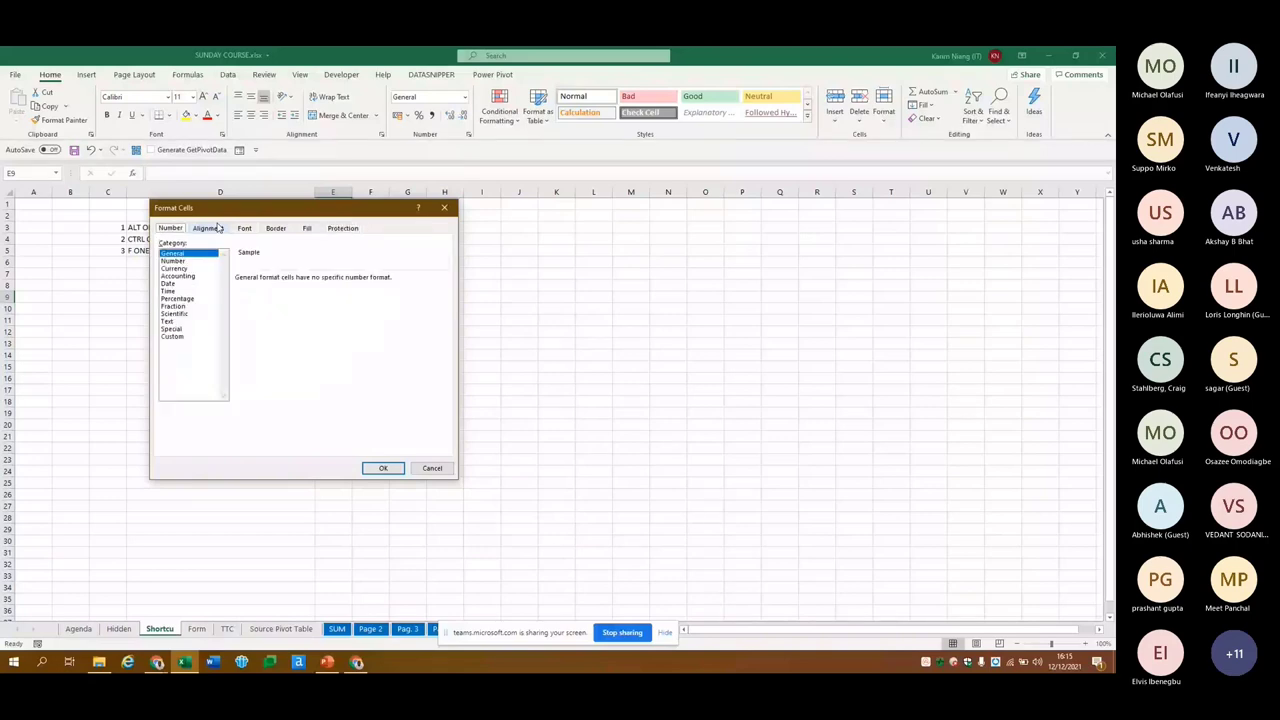
pyautogui.press('Down')
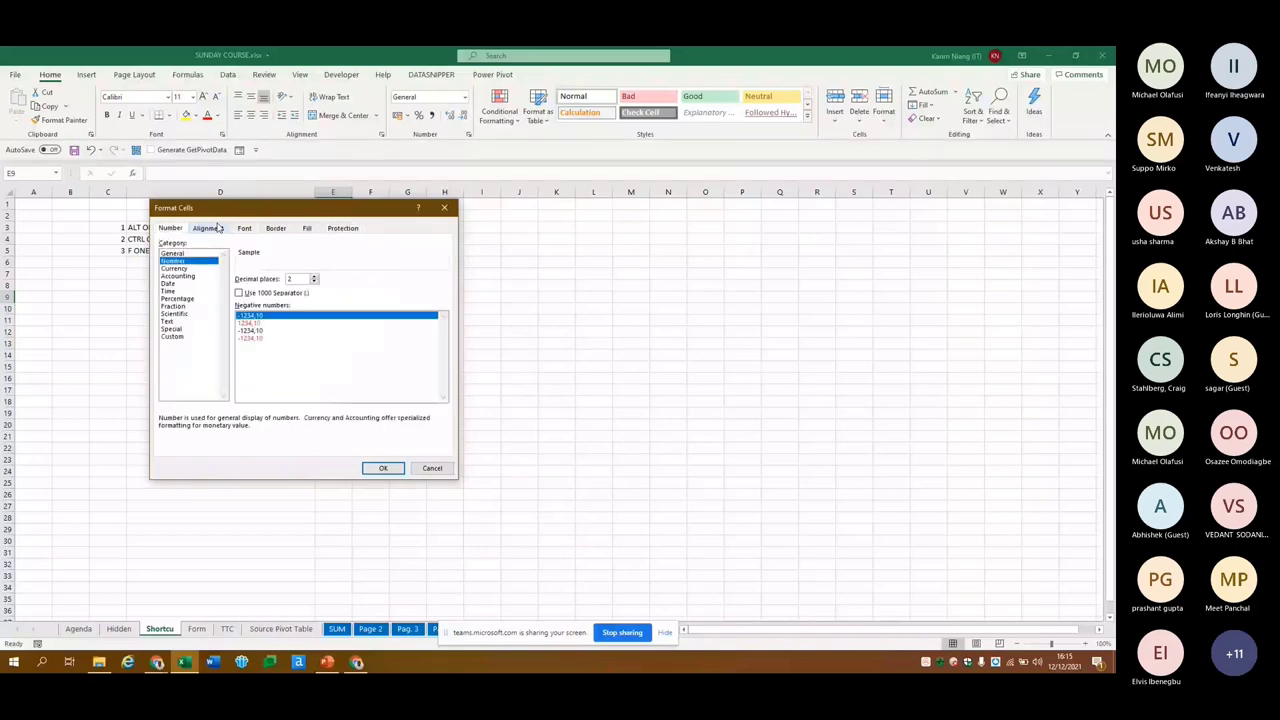
pyautogui.press('Down')
pyautogui.press('Down')
pyautogui.press('Down')
pyautogui.press('Up')
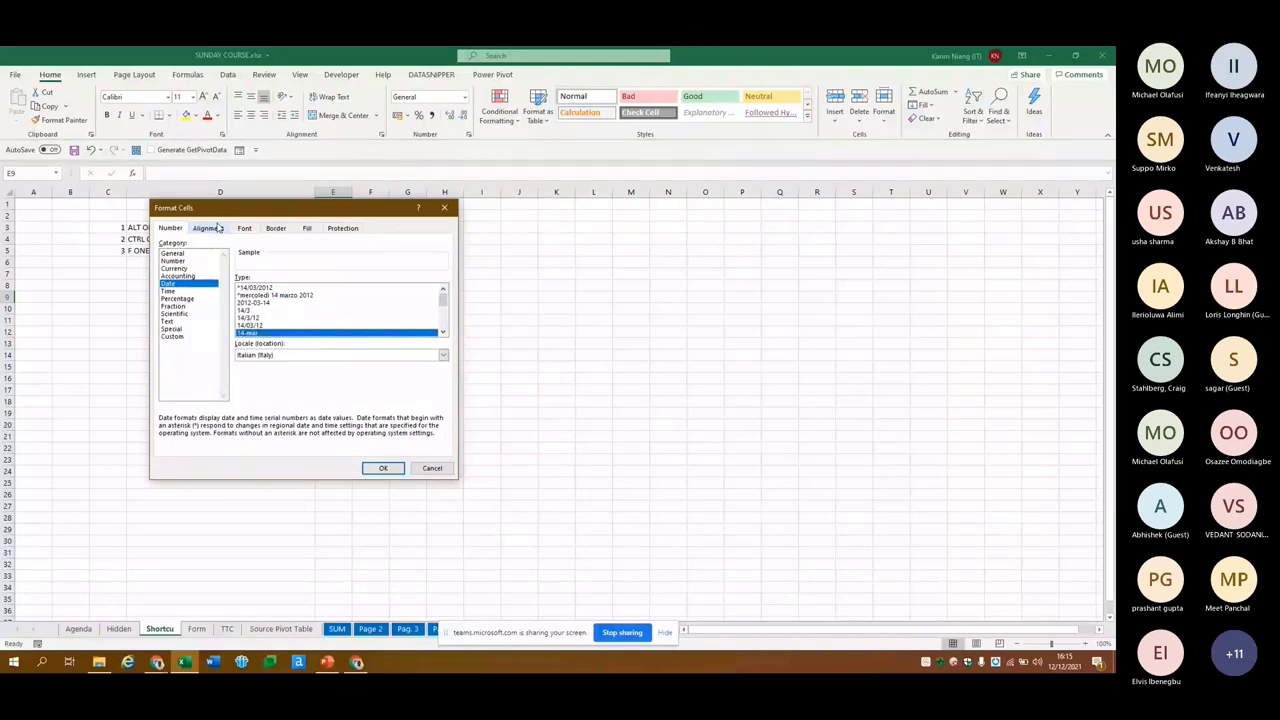
pyautogui.press('Escape')
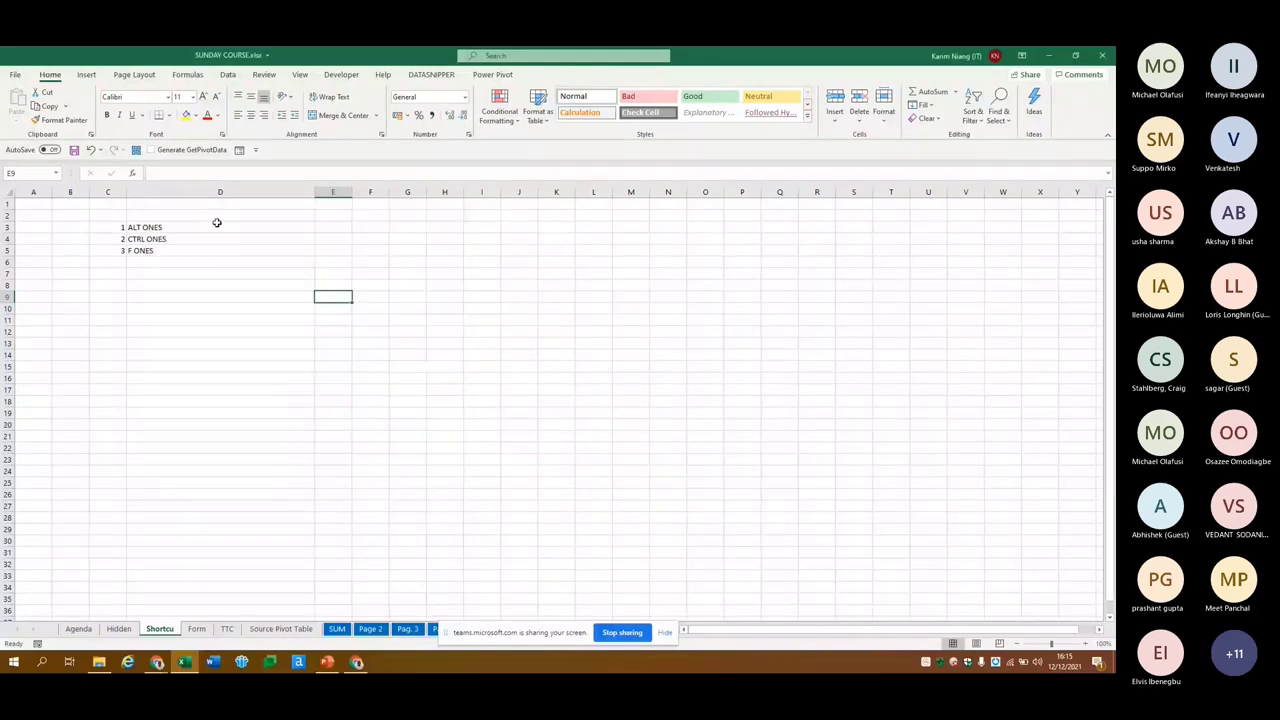
pyautogui.press('Up')
pyautogui.press('Left')
pyautogui.press('Up')
pyautogui.press('Up')
pyautogui.press('Up')
pyautogui.press('Right')
pyautogui.press('Down')
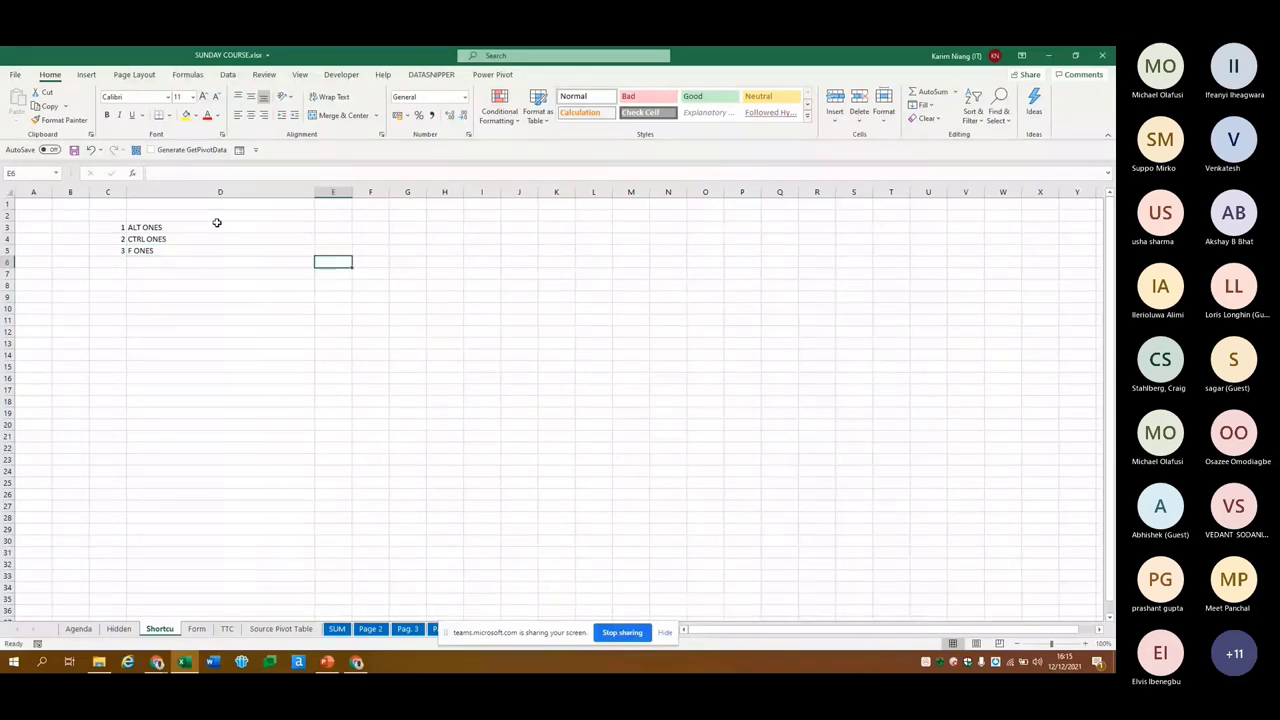
pyautogui.press('Down')
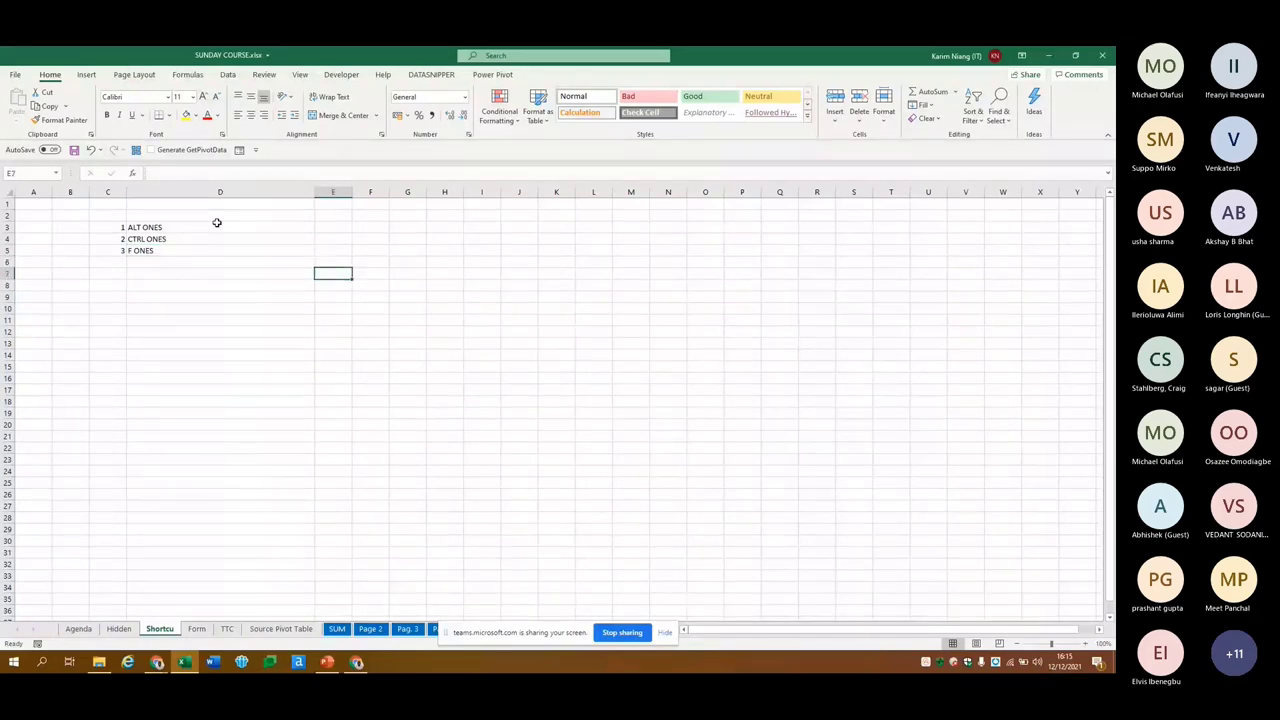
pyautogui.press('Up')
pyautogui.press('Up')
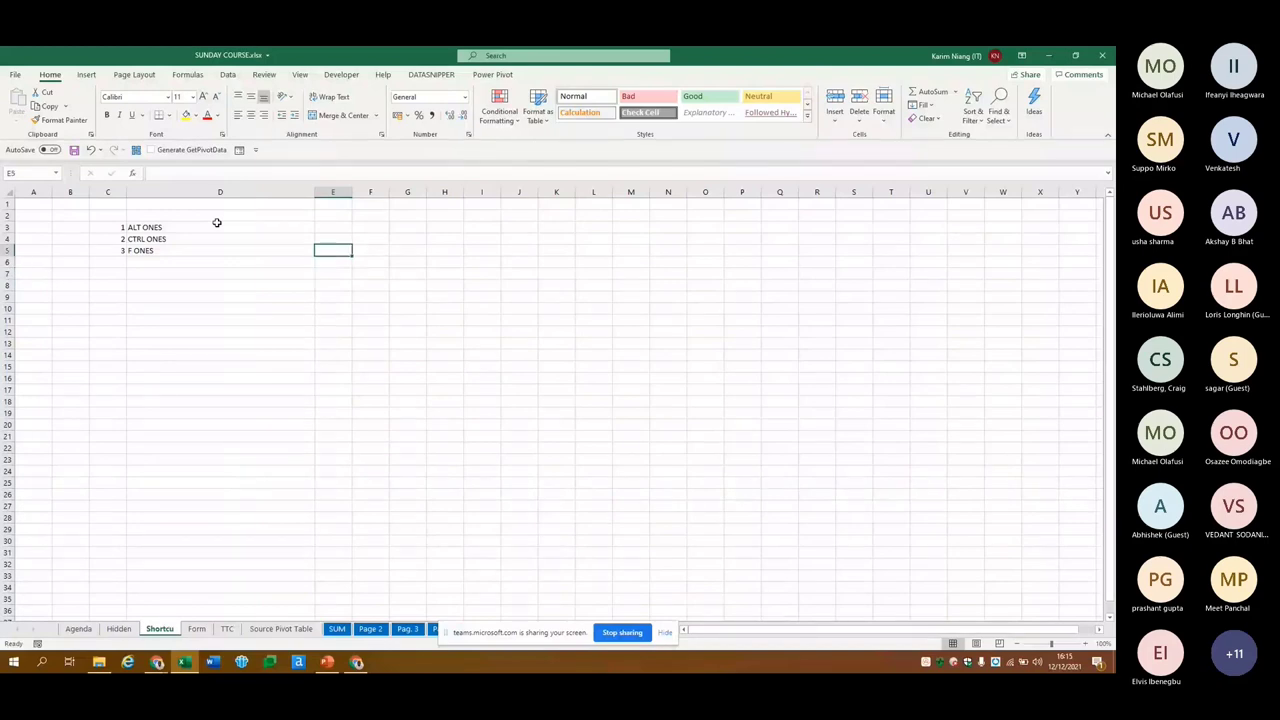
pyautogui.press('Left')
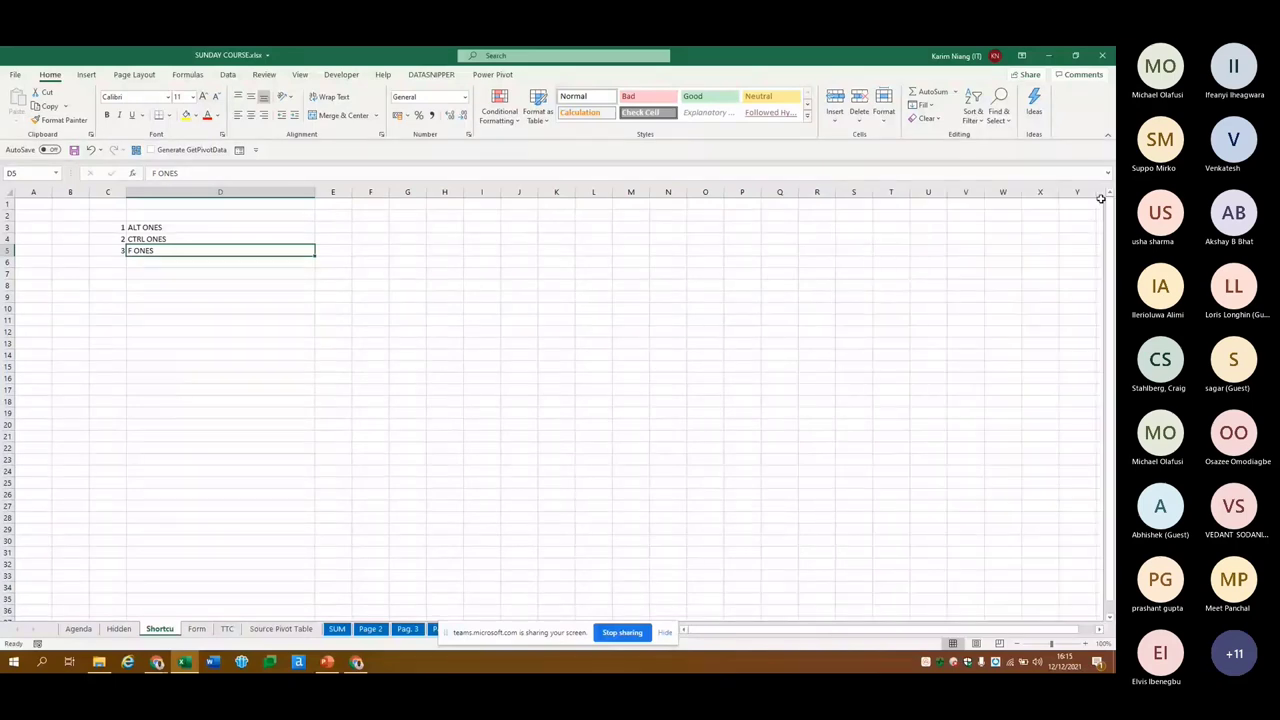
pyautogui.press('Right')
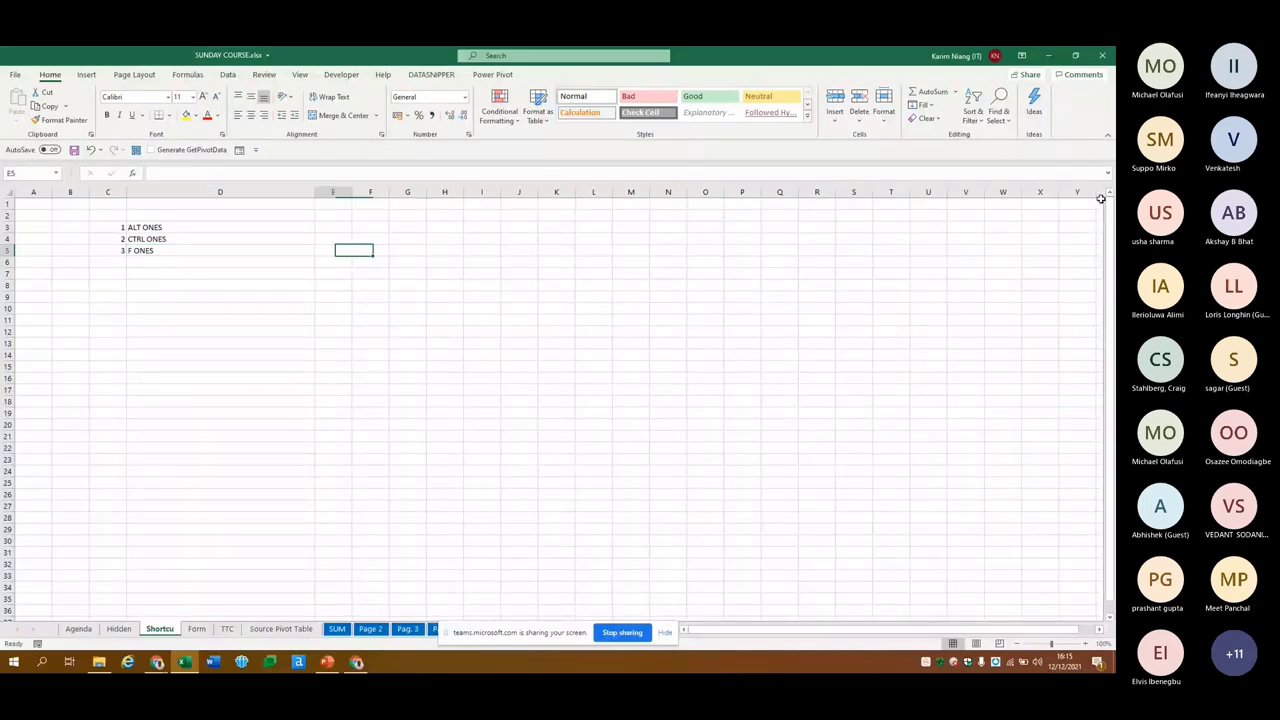
pyautogui.press('Left')
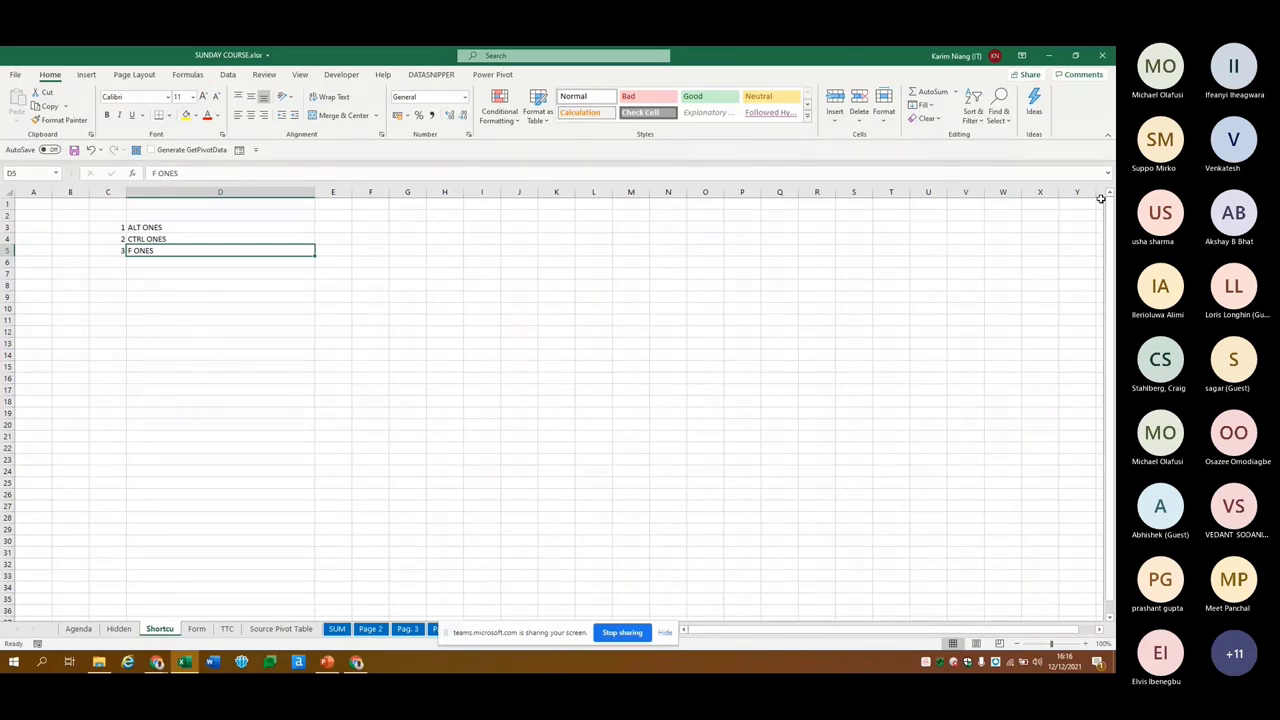
pyautogui.press('Right')
pyautogui.press('Left')
pyautogui.press('F2')
pyautogui.hotkey('ctrl', 'shift', 'Left')
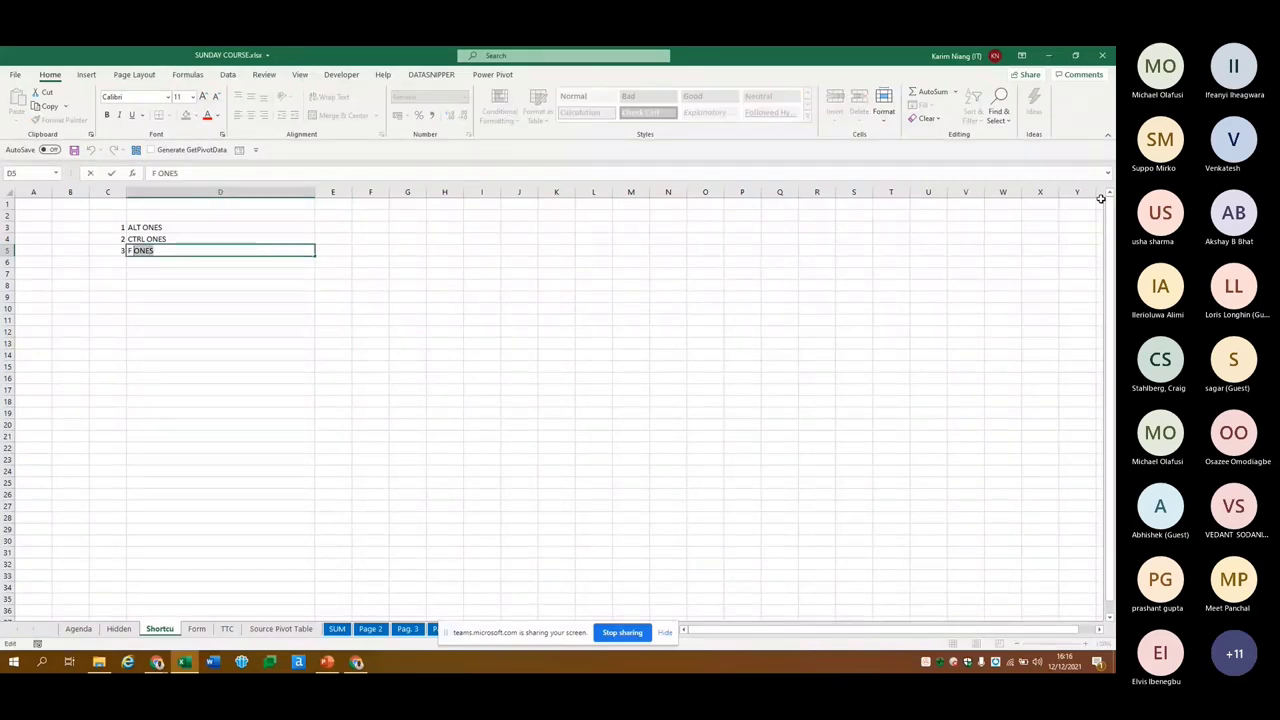
pyautogui.hotkey('ctrl', 'shift', 'Left')
pyautogui.press('Tab')
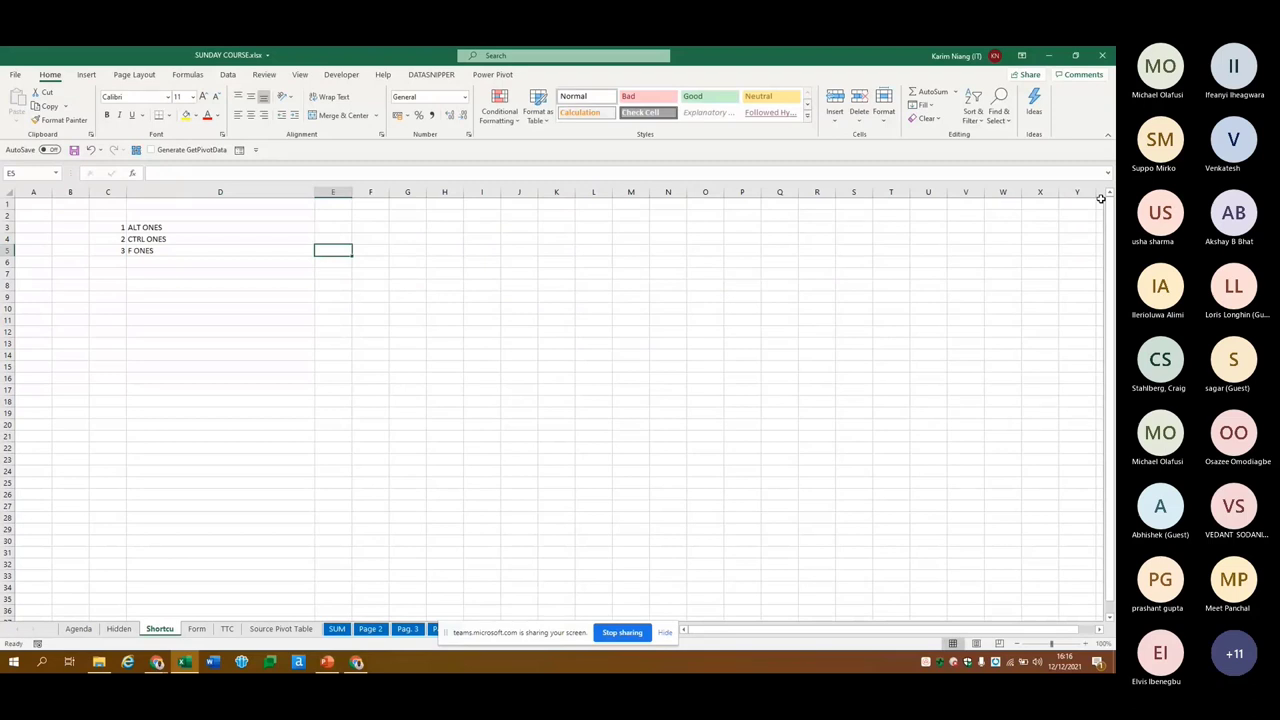
pyautogui.press('Left')
pyautogui.press('Down')
pyautogui.press('Down')
pyautogui.press('Down')
pyautogui.press('Down')
pyautogui.press('Down')
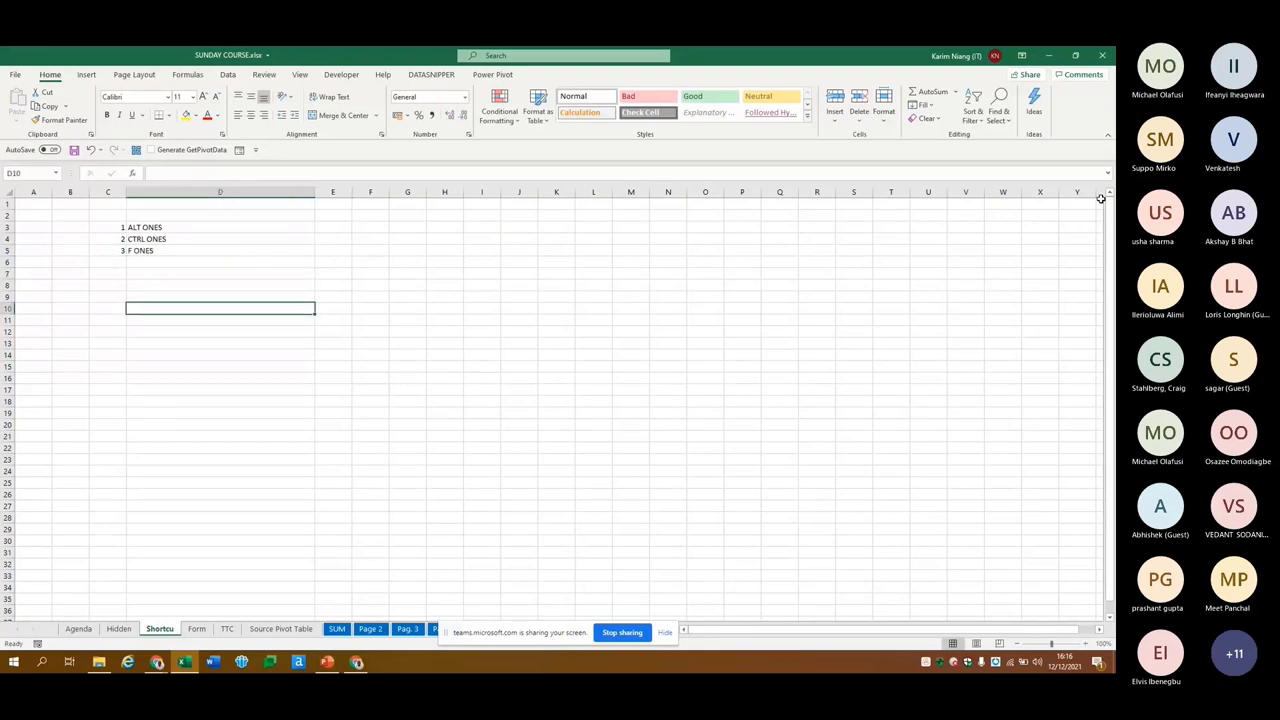
pyautogui.write('+')
pyautogui.press('Up')
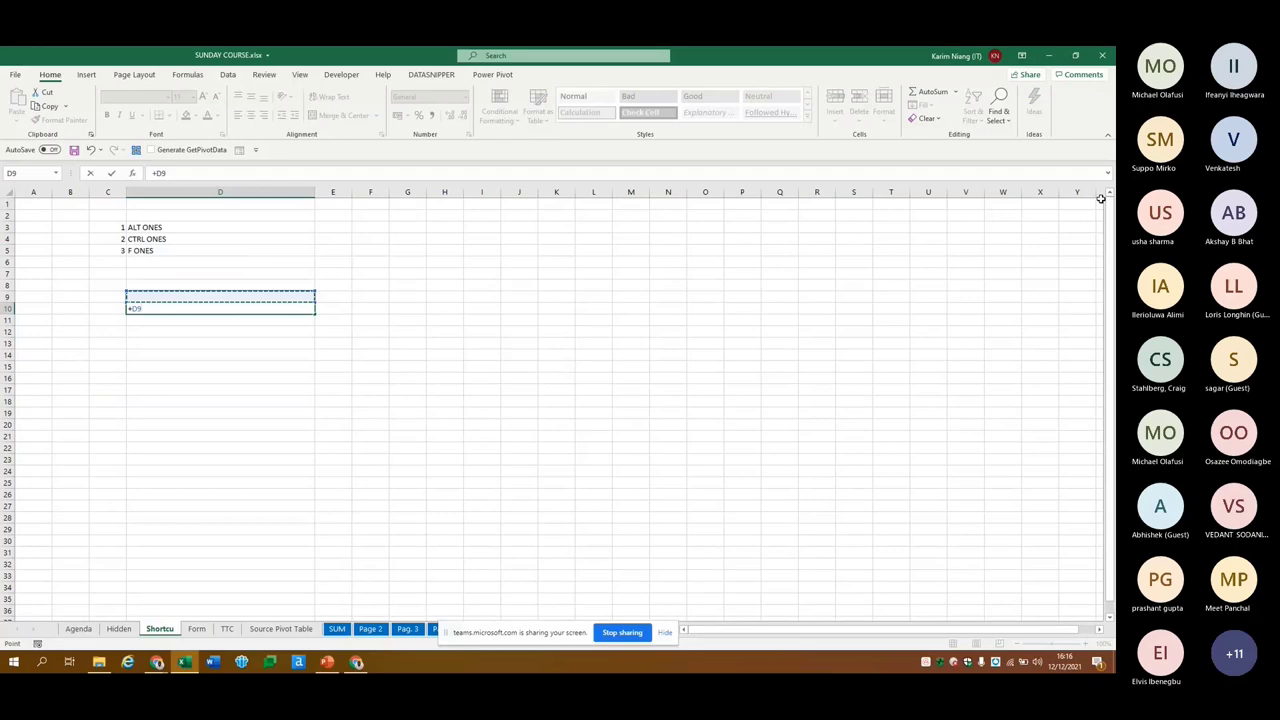
pyautogui.press('F2')
pyautogui.press('F4')
pyautogui.press('F4')
pyautogui.press('F4')
pyautogui.press('F4')
pyautogui.press('F4')
pyautogui.press('F4')
pyautogui.press('Escape')
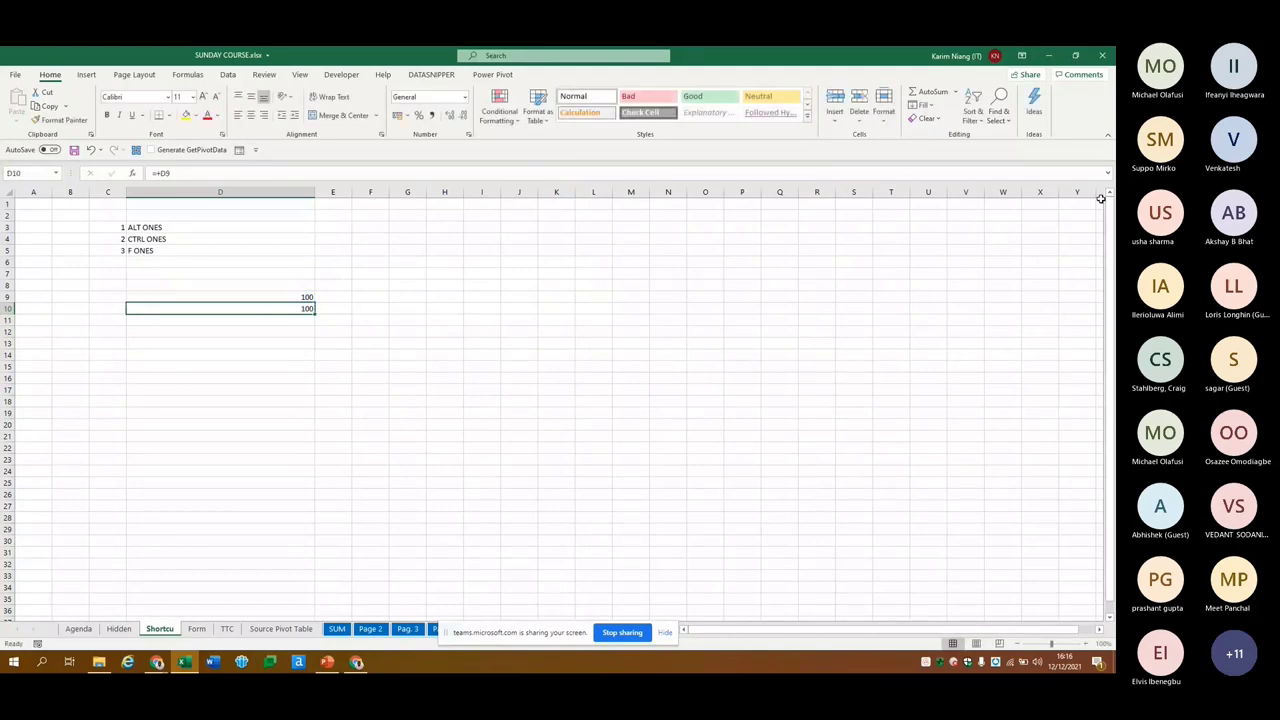
pyautogui.hotkey('shift', 'Up')
pyautogui.press('Delete')
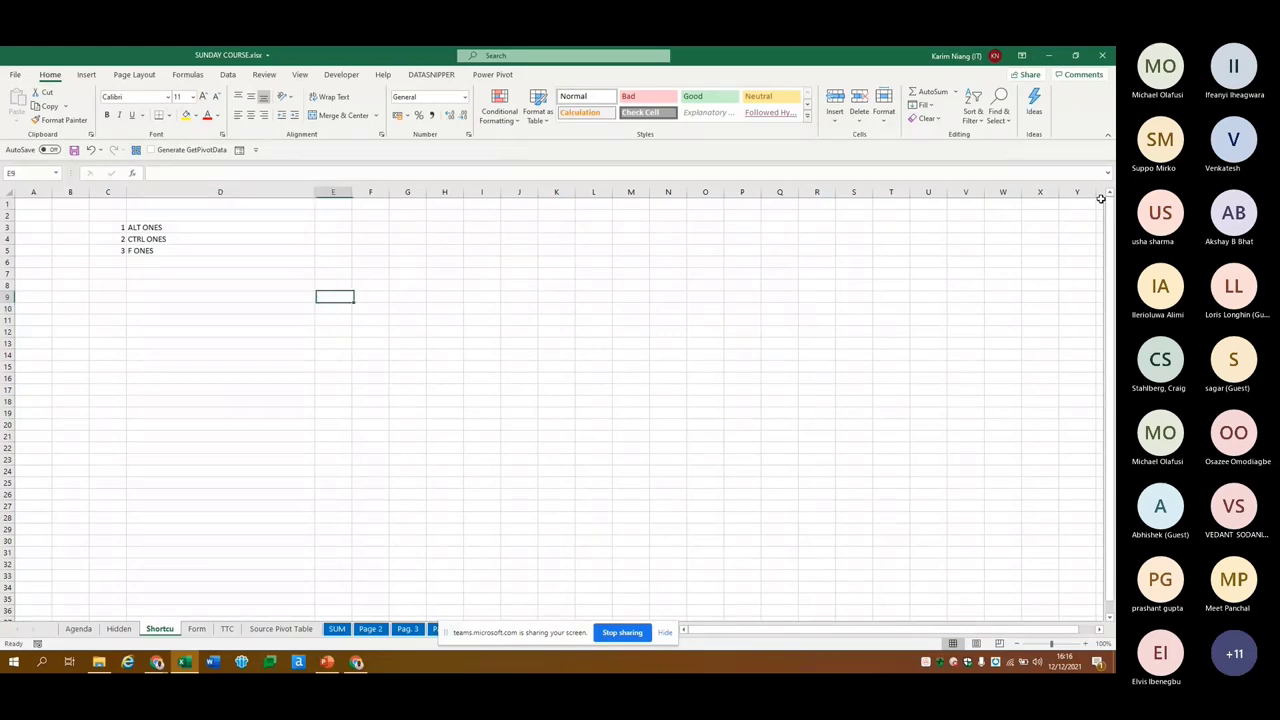
pyautogui.press('Up')
pyautogui.press('Up')
pyautogui.press('Left')
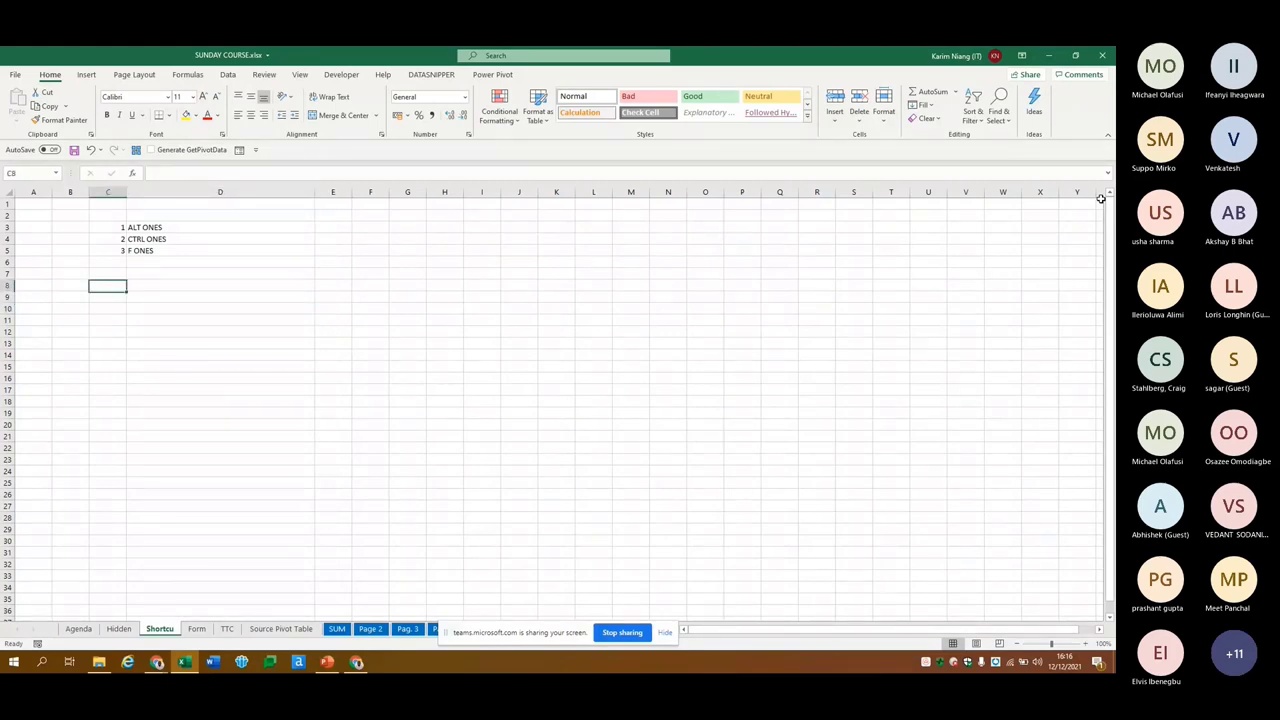
pyautogui.press('Right')
pyautogui.press('Right')
pyautogui.press('Left')
pyautogui.press('Down')
pyautogui.press('Down')
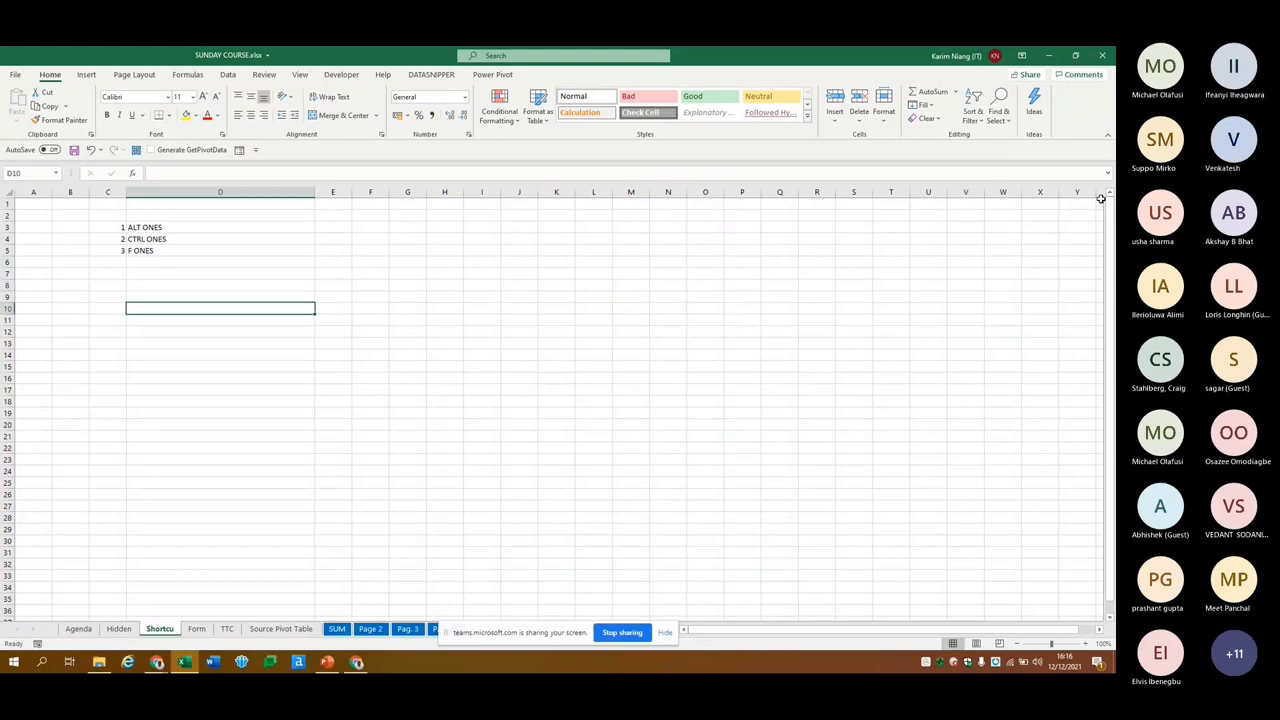
pyautogui.press('Down')
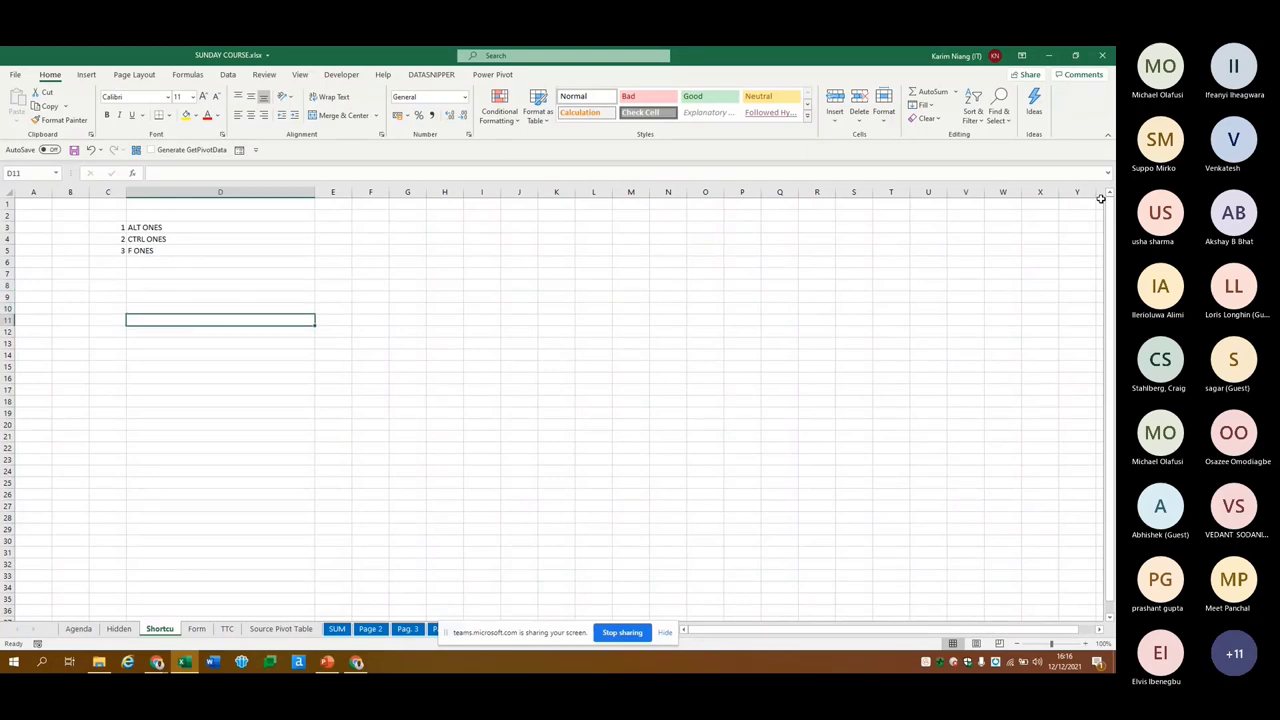
pyautogui.hotkey('ctrl', 'Tab')
pyautogui.press('Down')
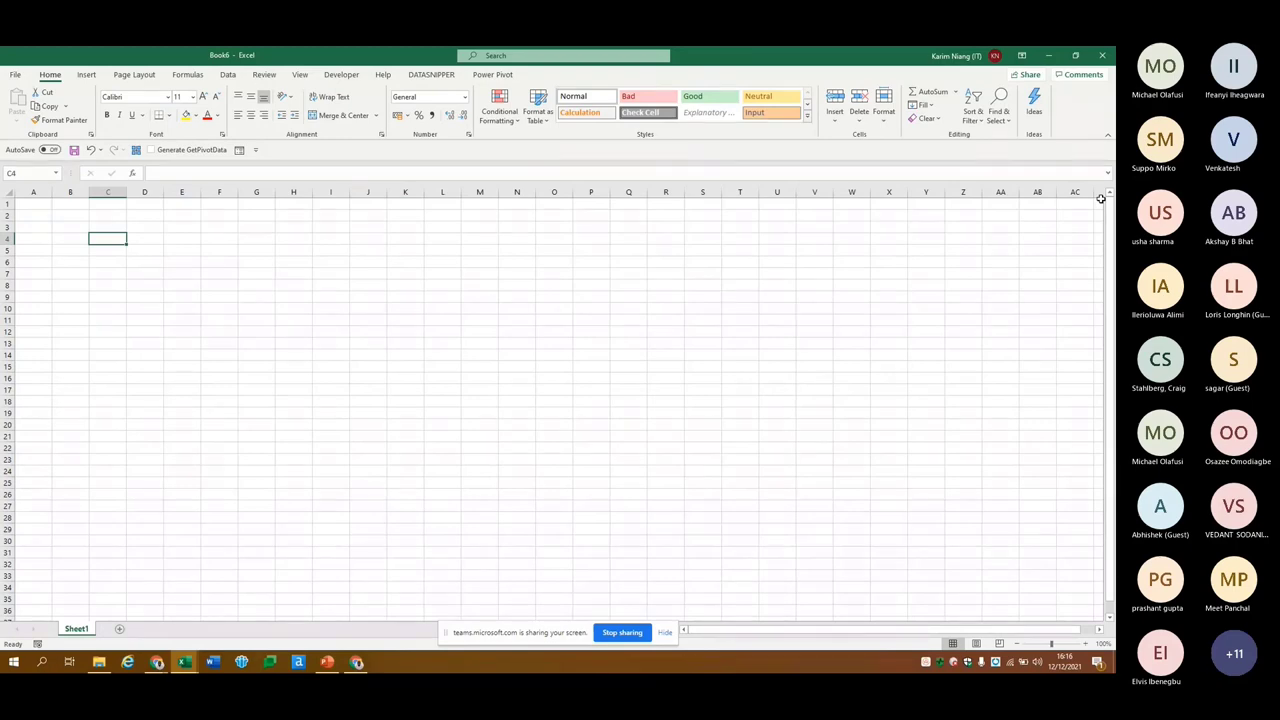
# Create another blank workbook, then return to SUNDAY COURSE's Shortcu sheet at cell D8
pyautogui.hotkey('ctrl', 'Tab')
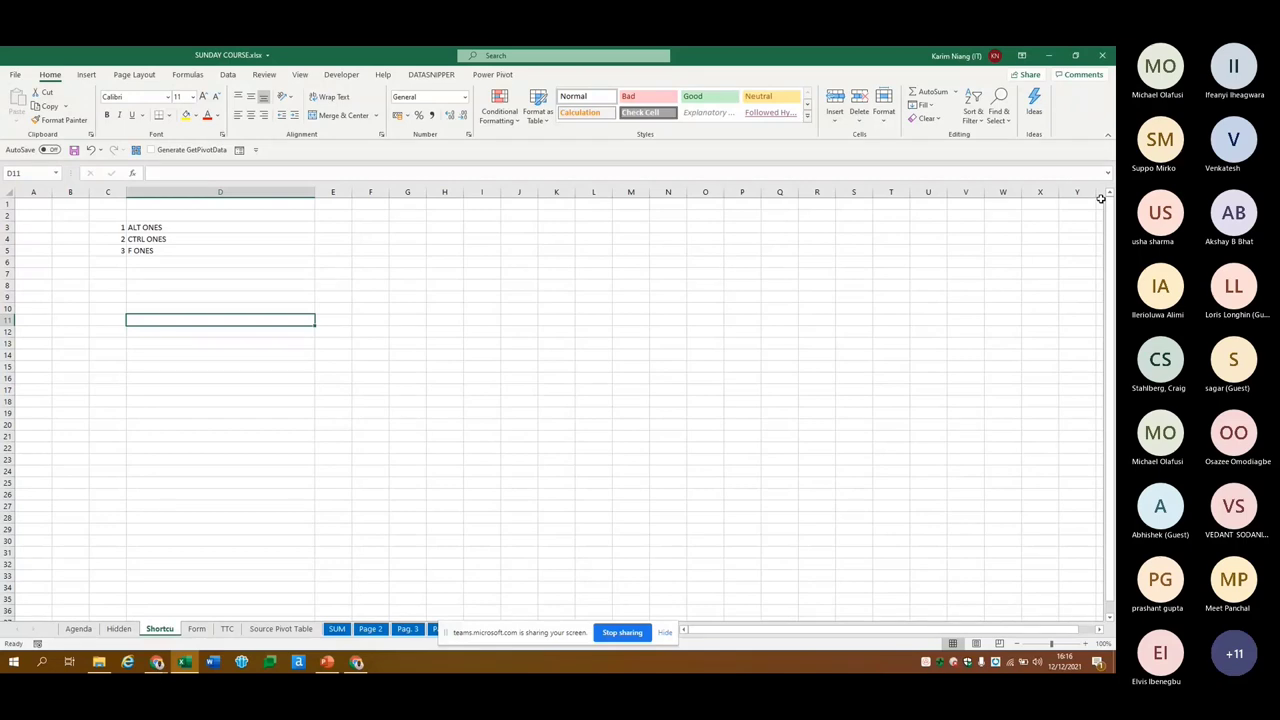
pyautogui.hotkey('ctrl', 'n')
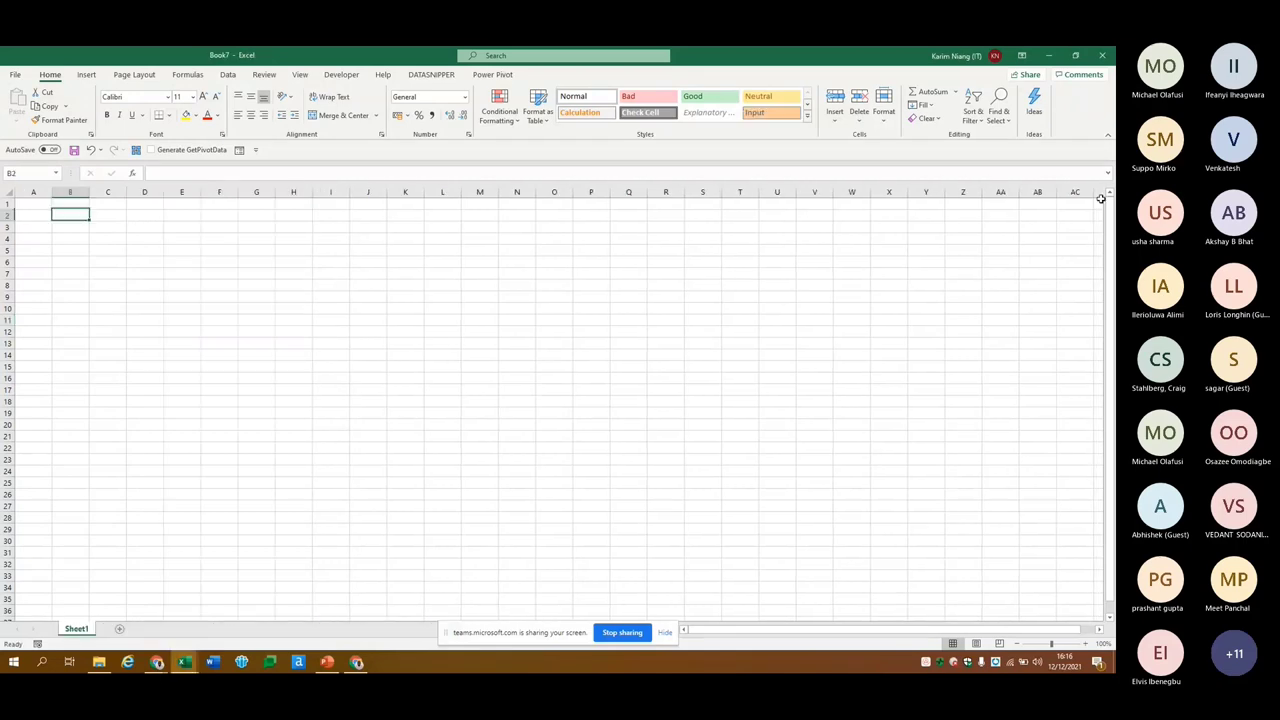
pyautogui.press('Down')
pyautogui.press('Down')
pyautogui.press('Down')
pyautogui.press('Down')
pyautogui.hotkey('ctrl', 'w')
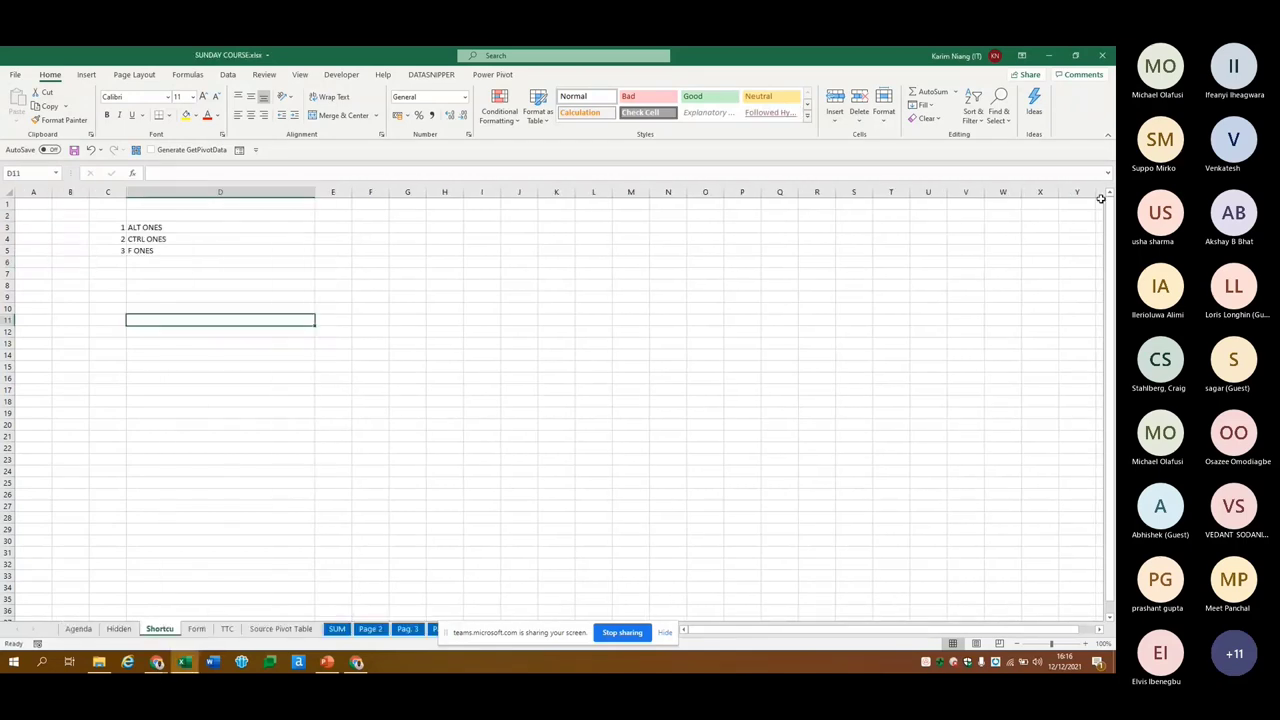
pyautogui.press('Up')
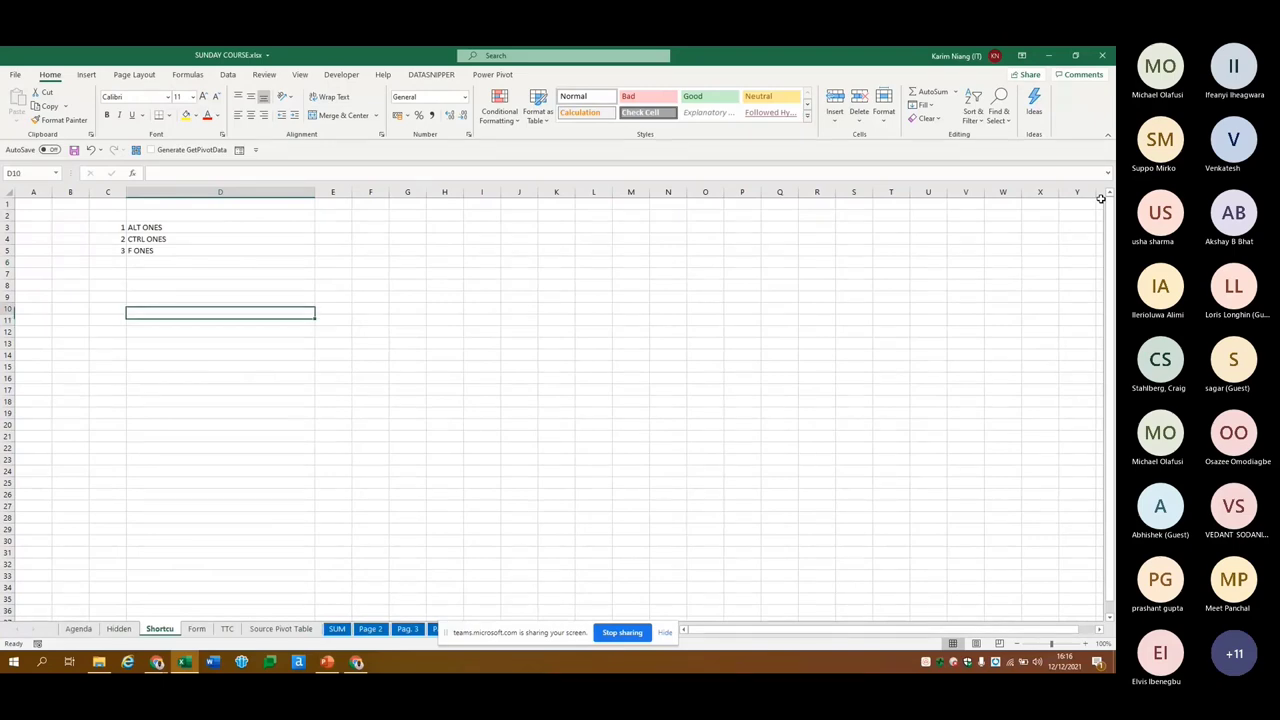
pyautogui.press('Up')
pyautogui.press('Up')
pyautogui.press('Left')
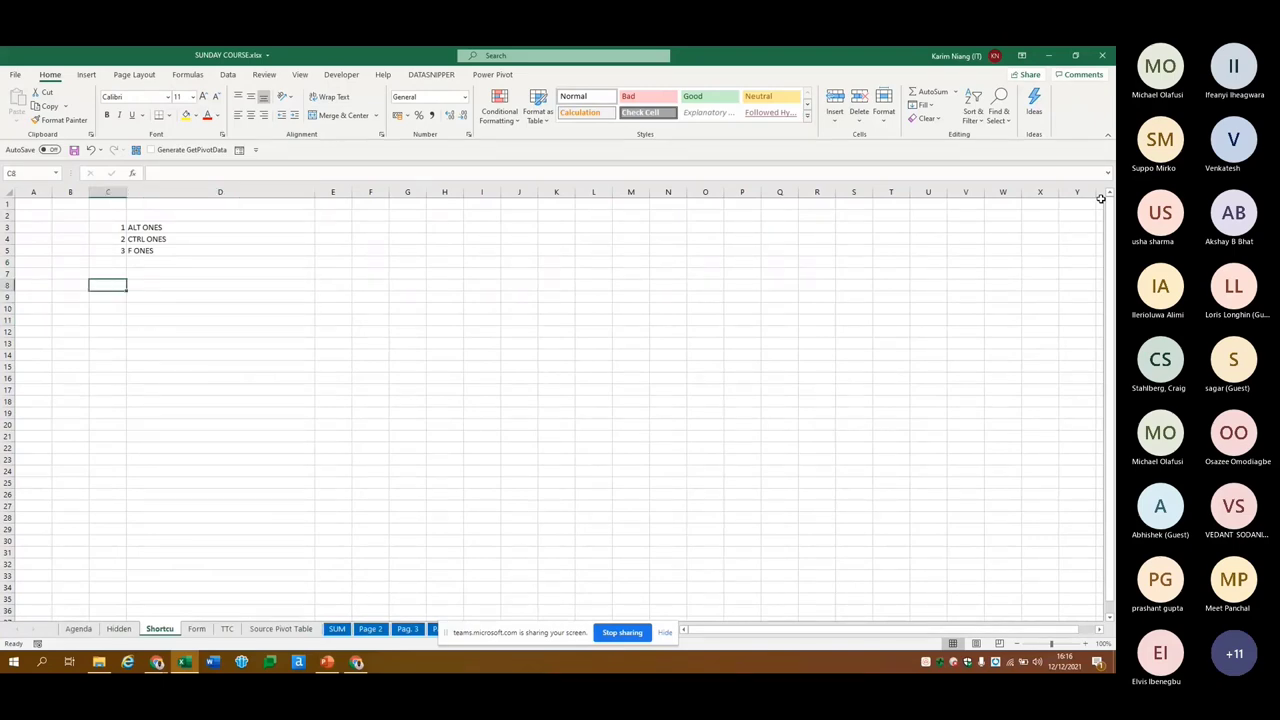
pyautogui.press('Right')
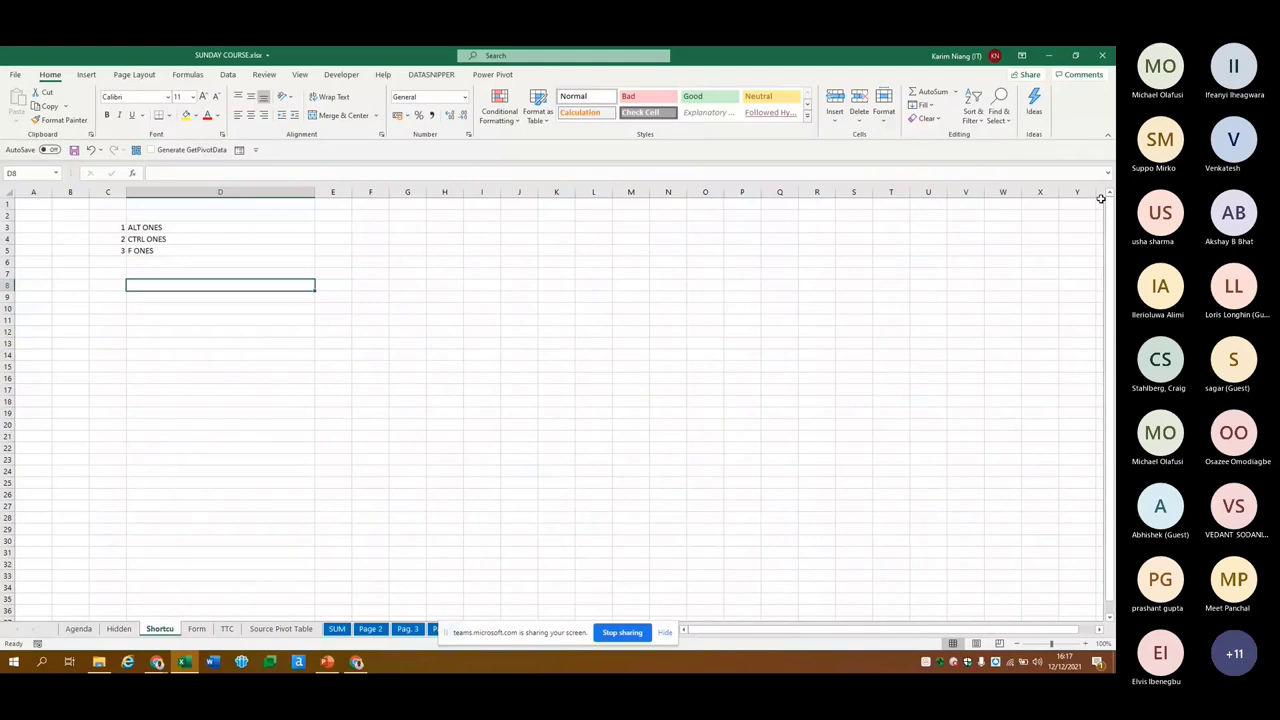
# Enter 1000 in each of cells E7, E8 and E9
pyautogui.press('Up')
pyautogui.press('Up')
pyautogui.press('Up')
pyautogui.press('Right')
pyautogui.press('Right')
pyautogui.press('Right')
pyautogui.press('Right')
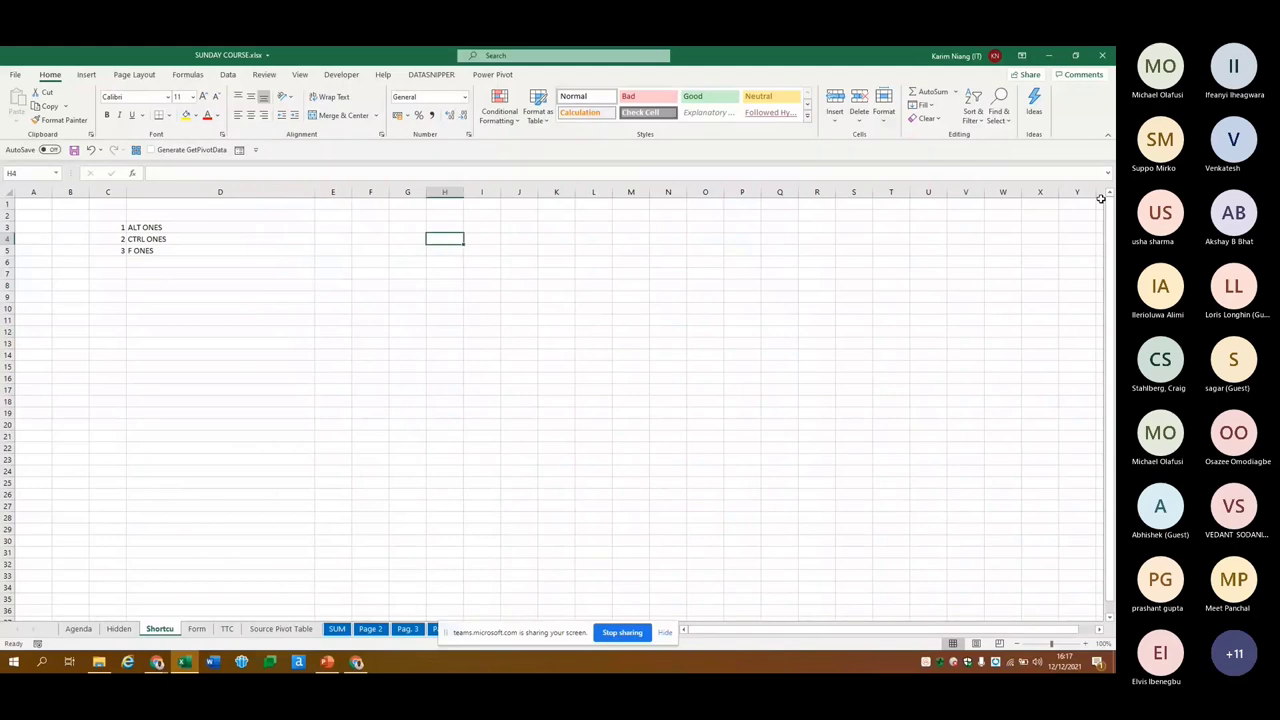
pyautogui.press('Down')
pyautogui.press('Down')
pyautogui.press('Left')
pyautogui.press('Left')
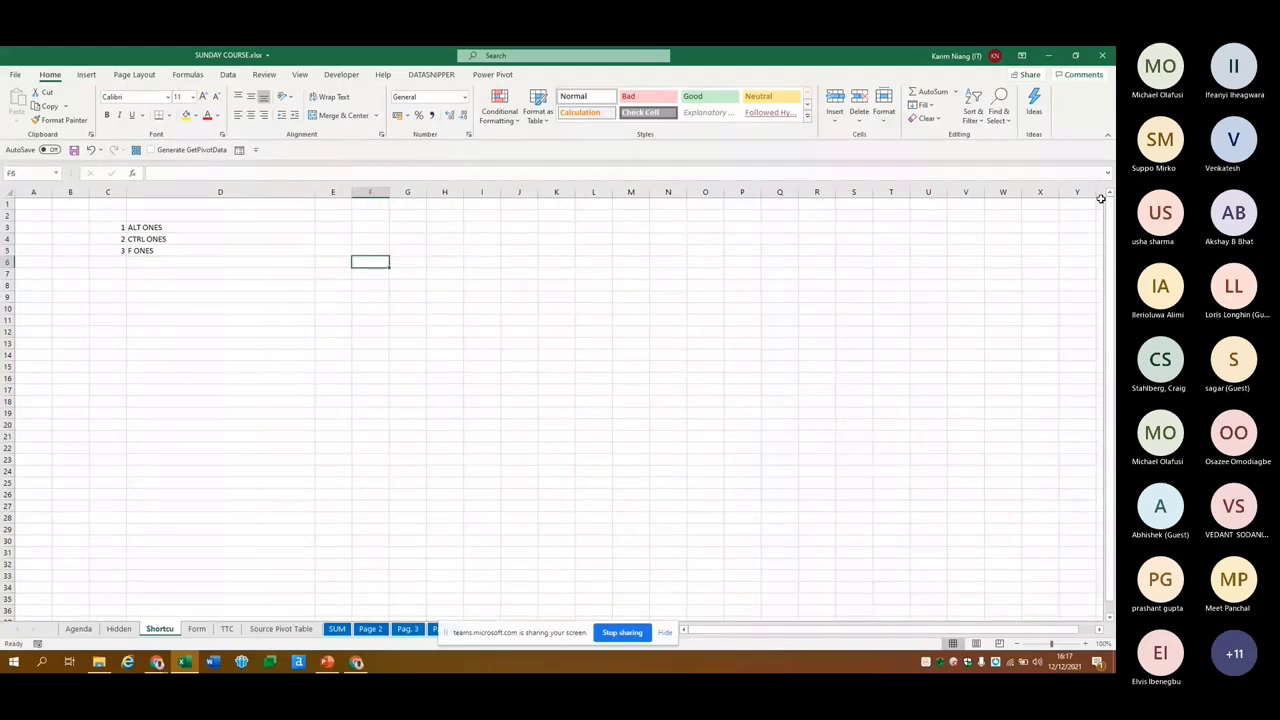
pyautogui.press('Down')
pyautogui.press('Left')
pyautogui.write('1000')
pyautogui.press('Return')
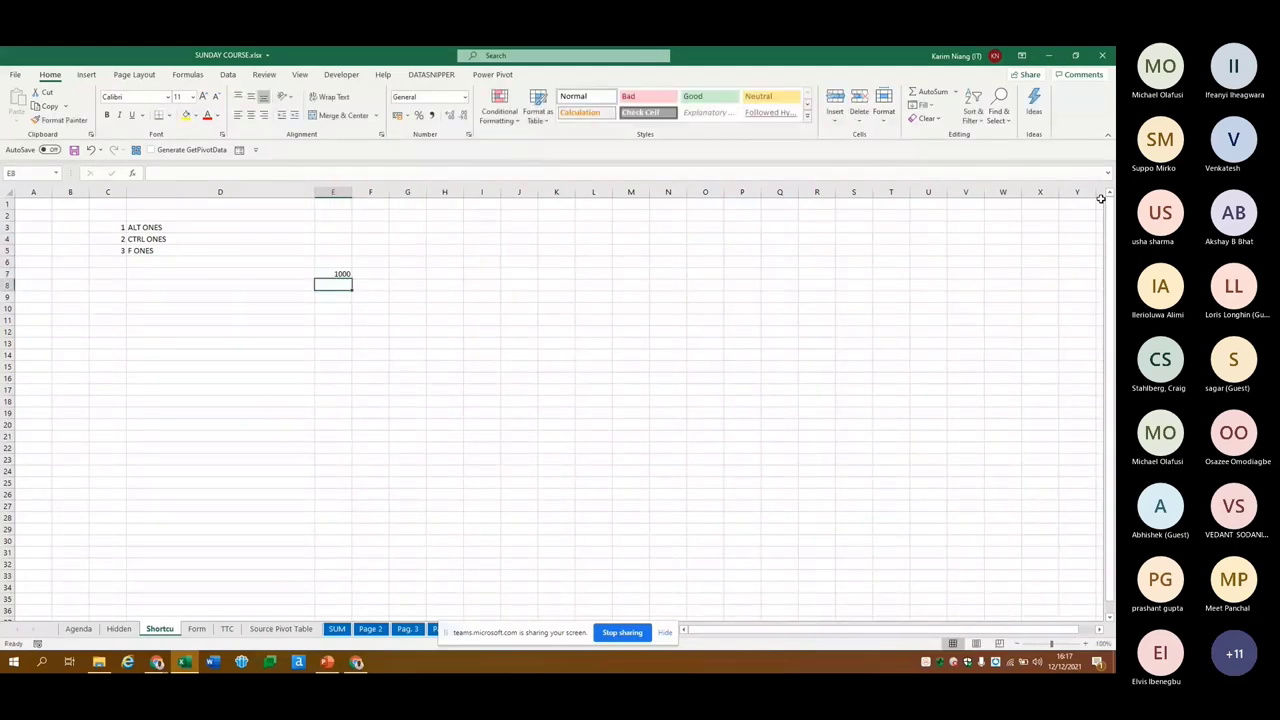
pyautogui.write('1000')
pyautogui.press('Return')
pyautogui.write('1000')
pyautogui.press('Return')
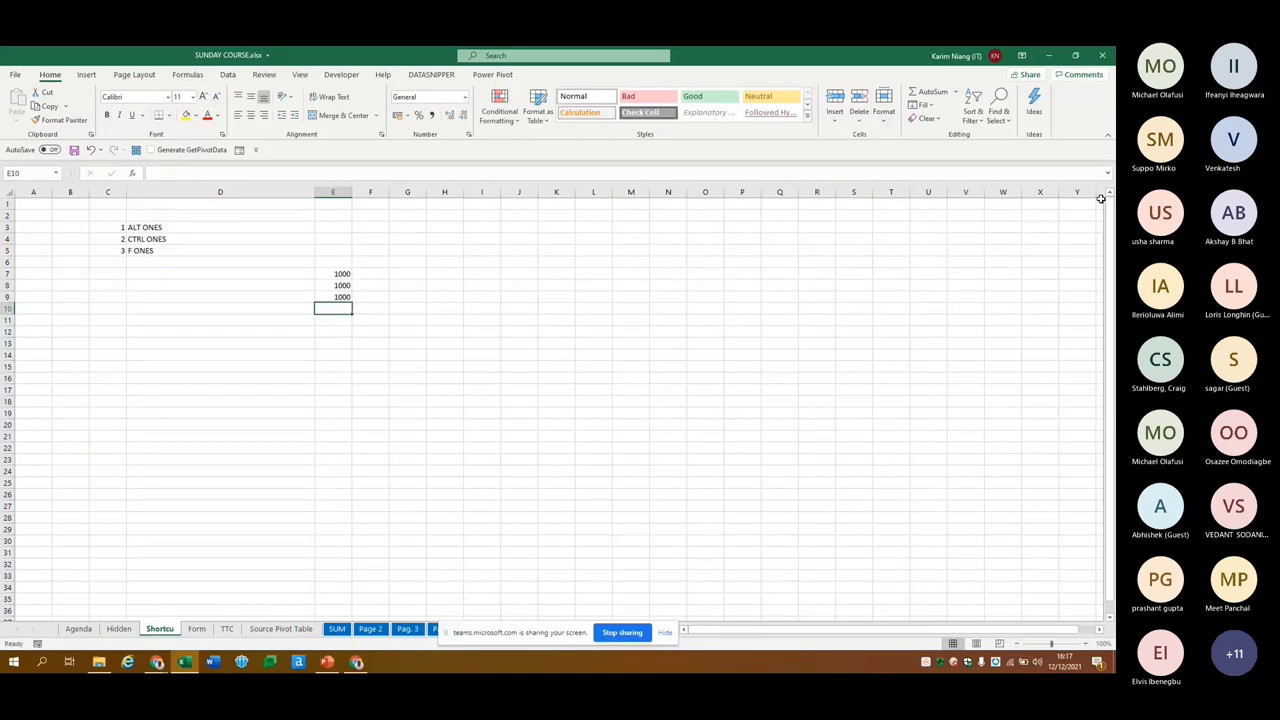
# Start a =SUM(E7:E9) formula in E10, then cancel it
pyautogui.write('=')
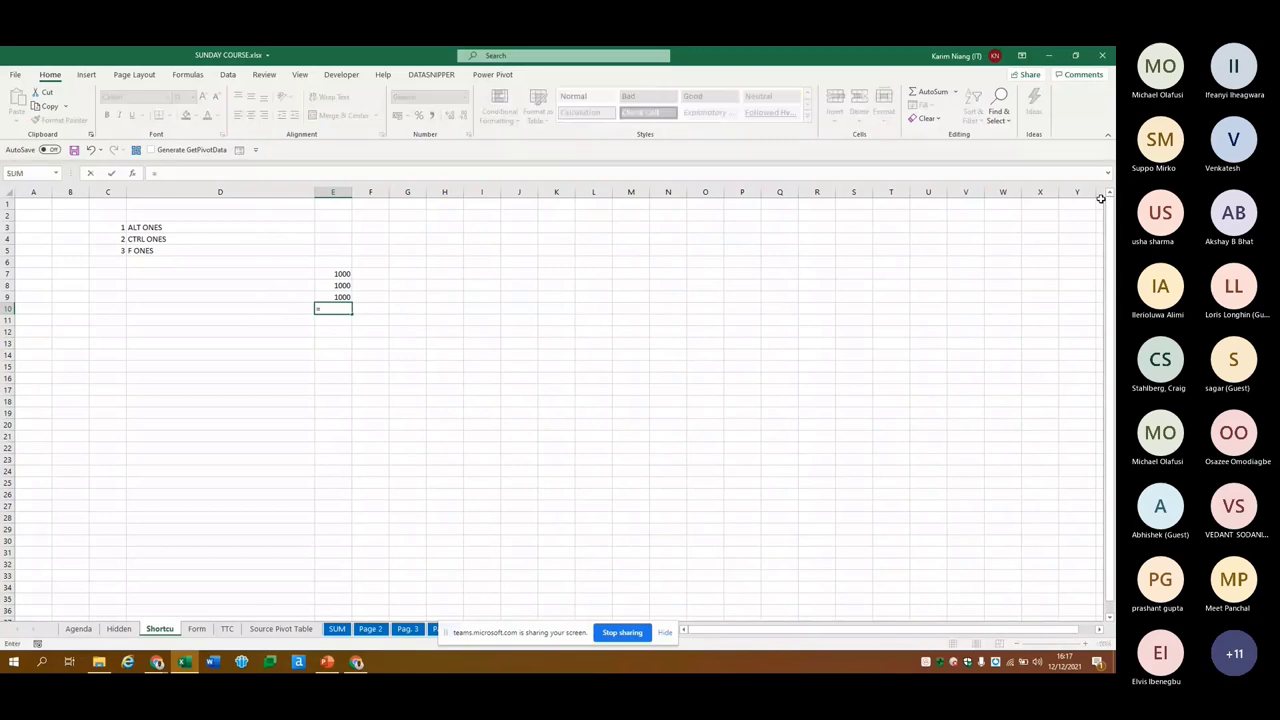
pyautogui.write('su')
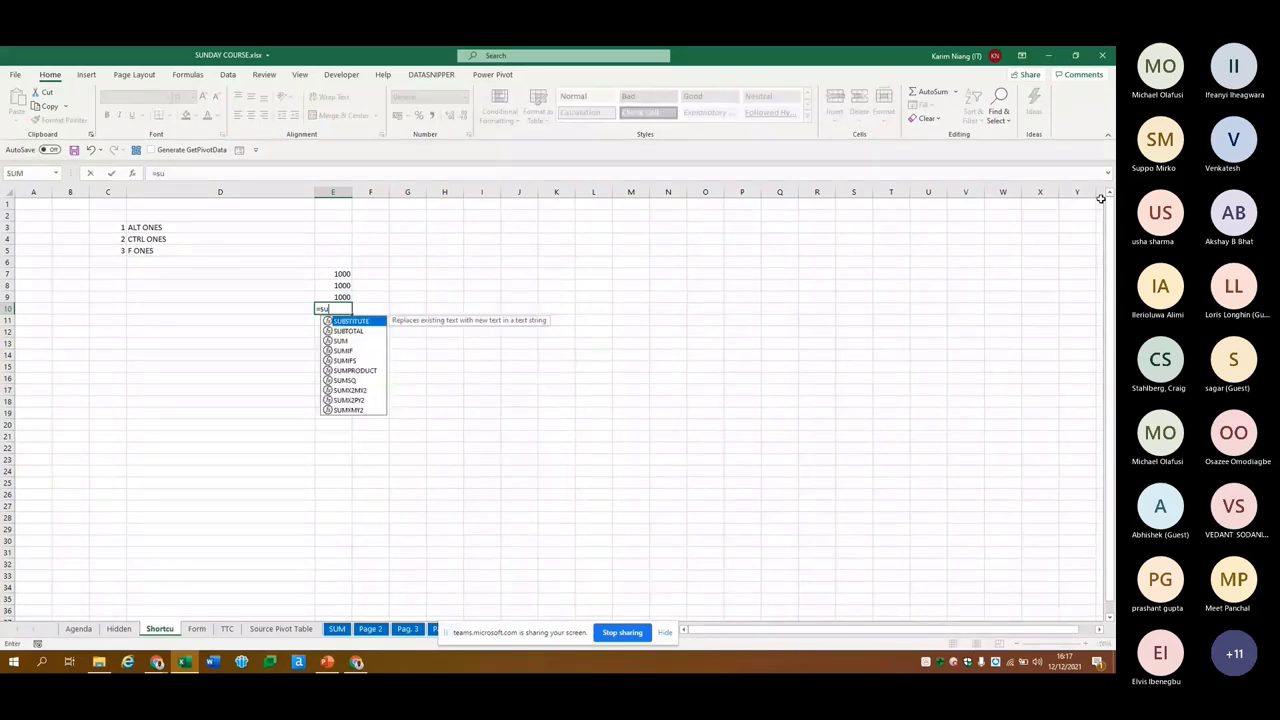
pyautogui.write('m')
pyautogui.press('Tab')
pyautogui.press('Up')
pyautogui.hotkey('shift', 'Up')
pyautogui.hotkey('shift', 'Up')
pyautogui.write(')')
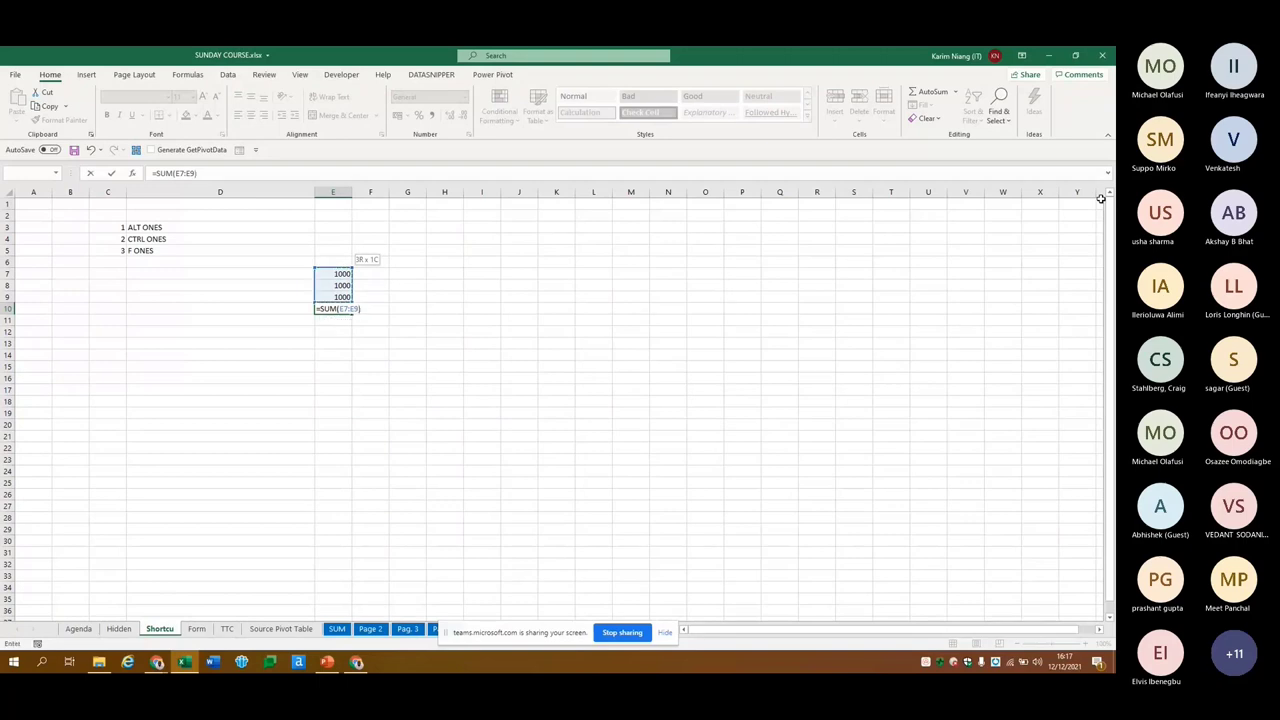
pyautogui.press('Escape')
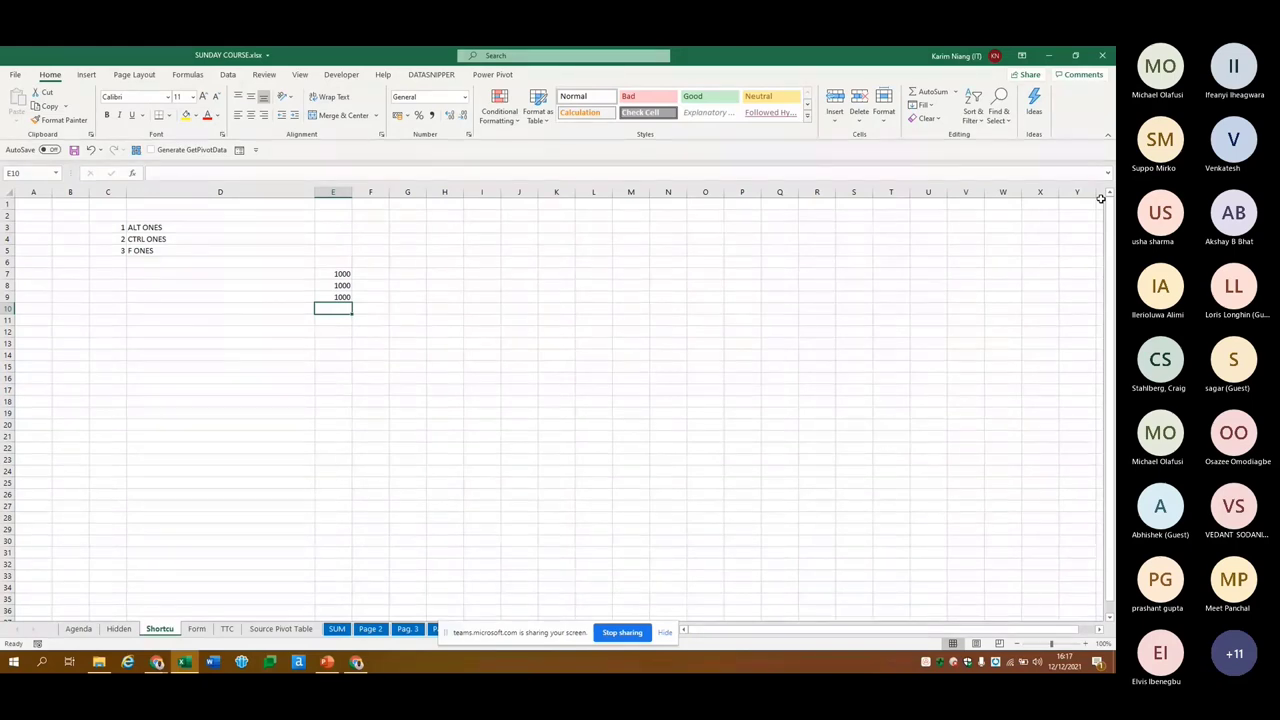
# AutoSum E7:E9 into E10 (3000) and clear it, then AutoSum again in E11
pyautogui.hotkey('alt', '=')
pyautogui.hotkey('ctrl', 'Return')
pyautogui.press('Delete')
pyautogui.press('Down')
pyautogui.hotkey('alt', '=')
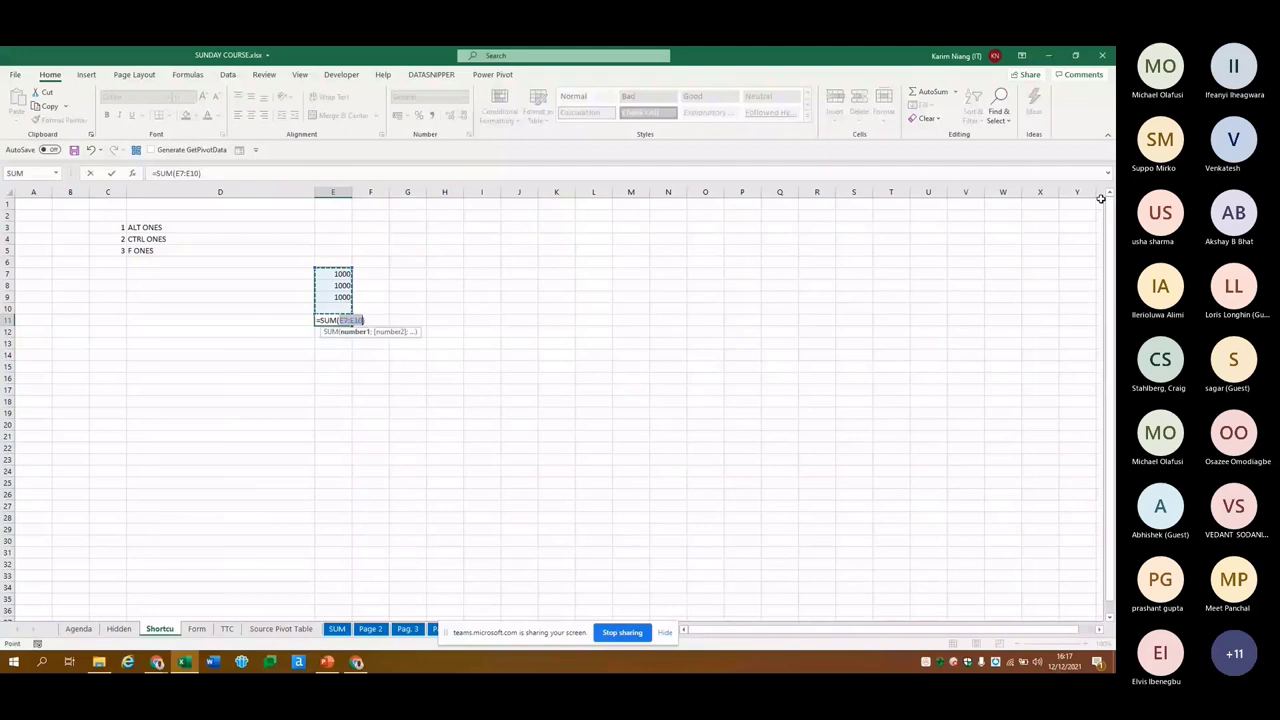
pyautogui.press('Return')
# AutoSum row 7 in H7 (102010), then clear that total
pyautogui.press('Up')
pyautogui.press('Right')
pyautogui.press('Right')
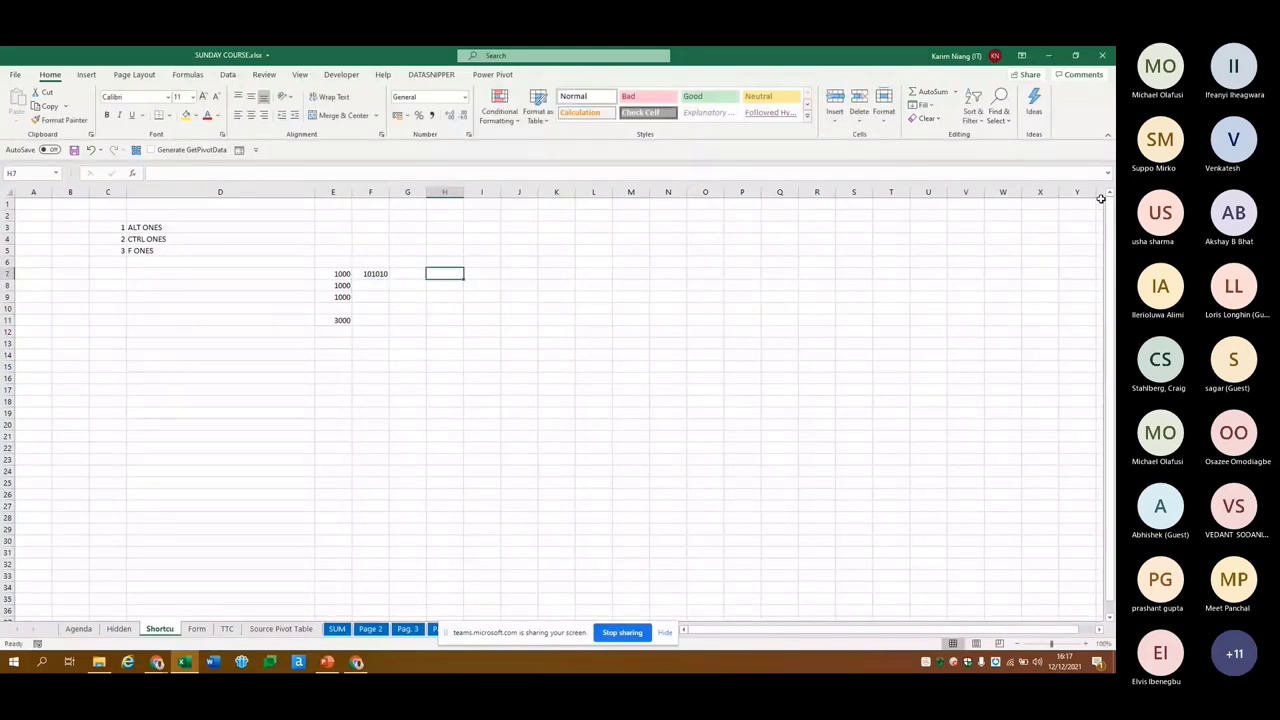
pyautogui.hotkey('alt', '=')
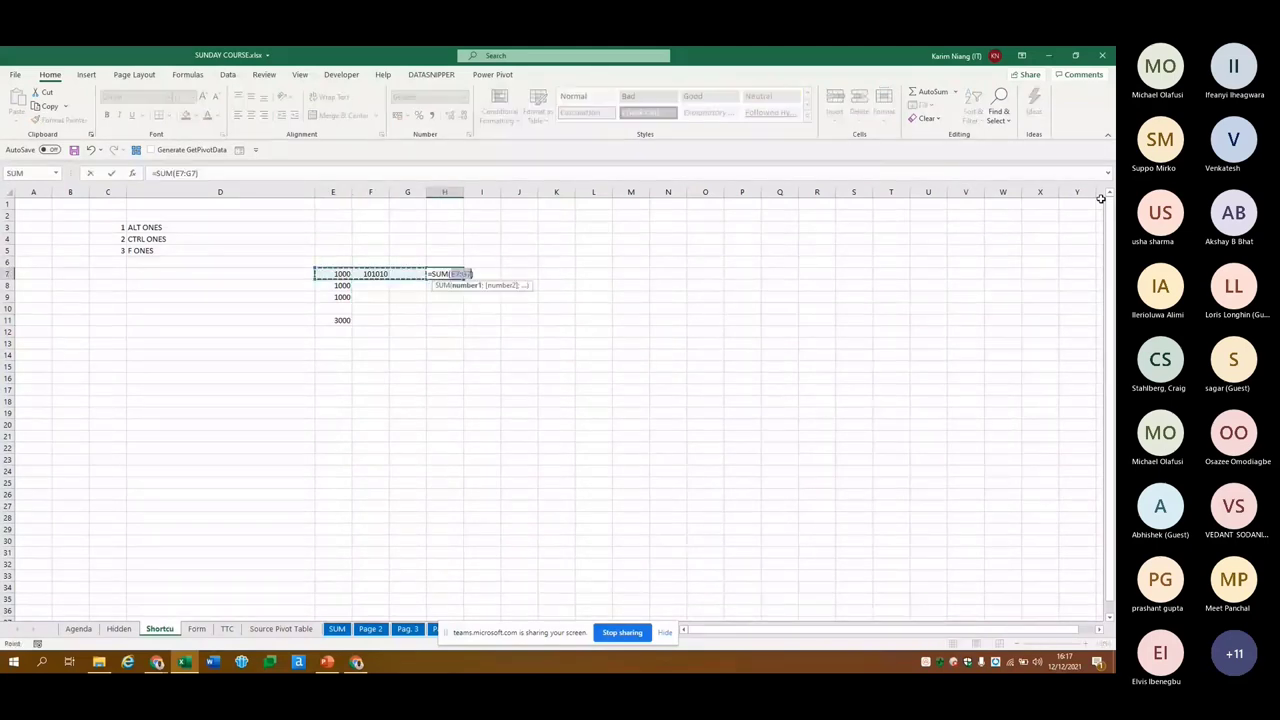
pyautogui.hotkey('ctrl', 'Return')
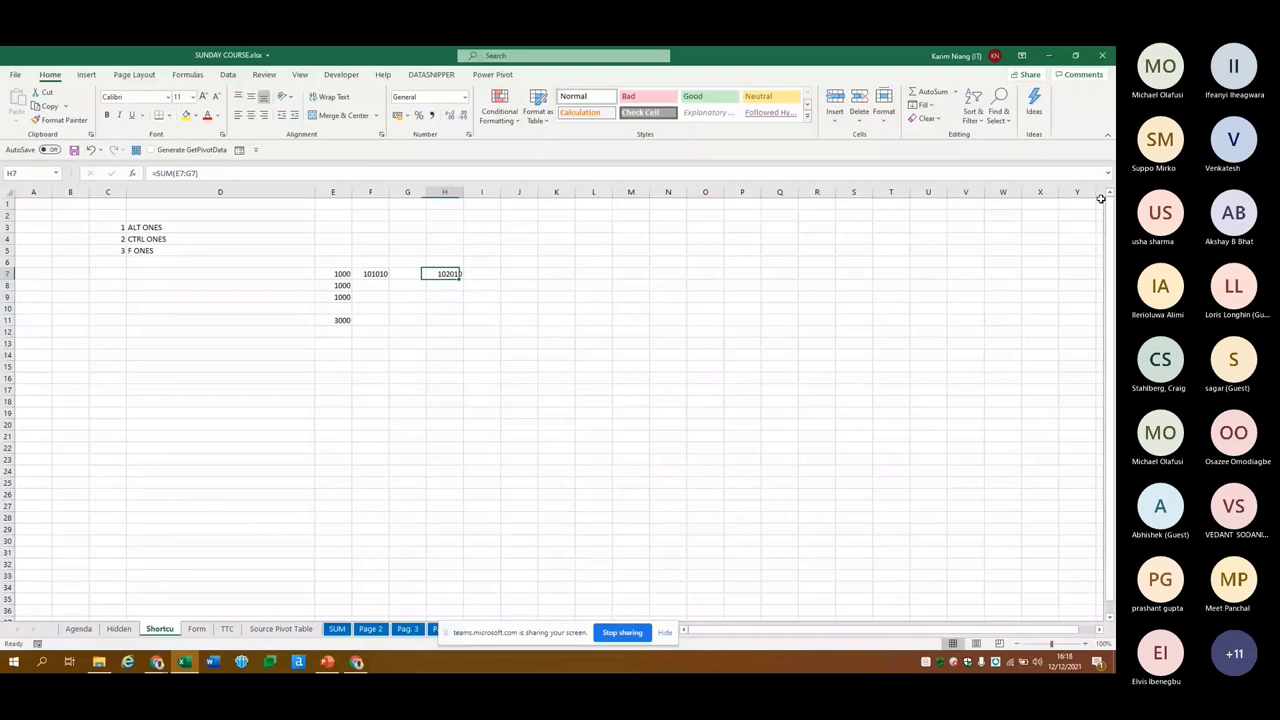
pyautogui.press('Delete')
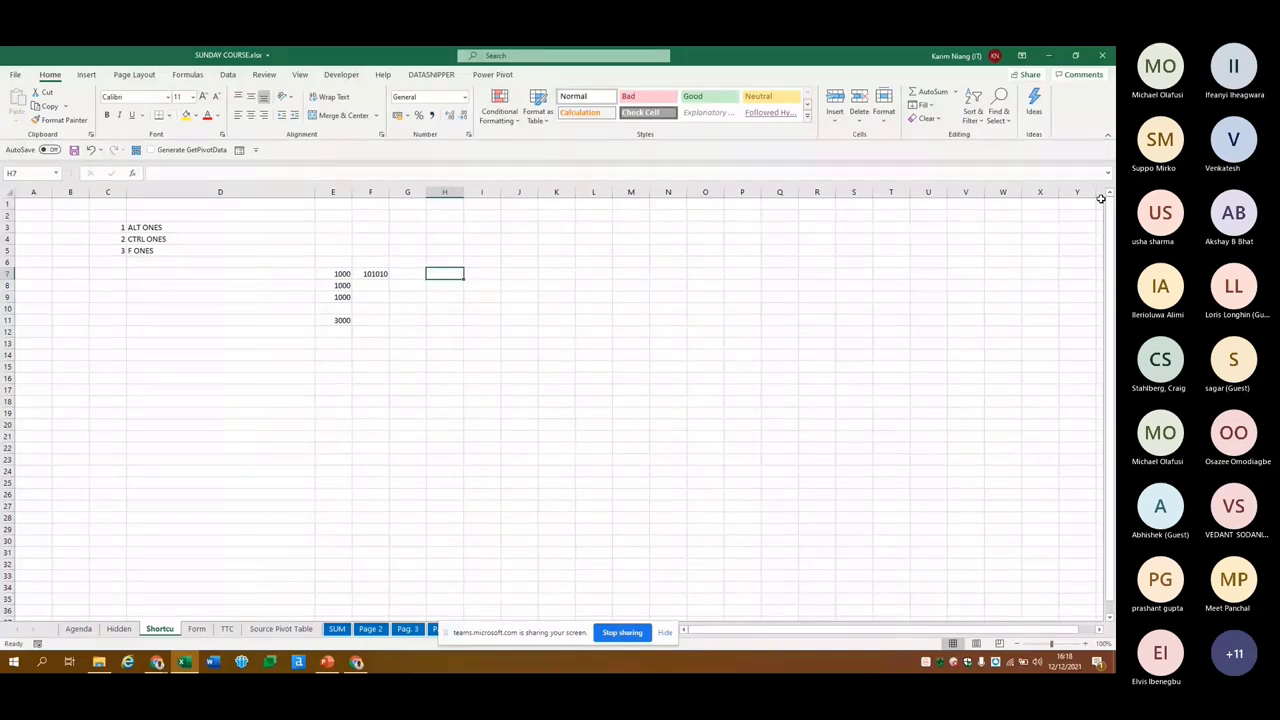
# Enter 100 in F8 and copy it into F9
pyautogui.press('Left')
pyautogui.press('Left')
pyautogui.press('Down')
pyautogui.write('100')
pyautogui.hotkey('ctrl', 'Return')
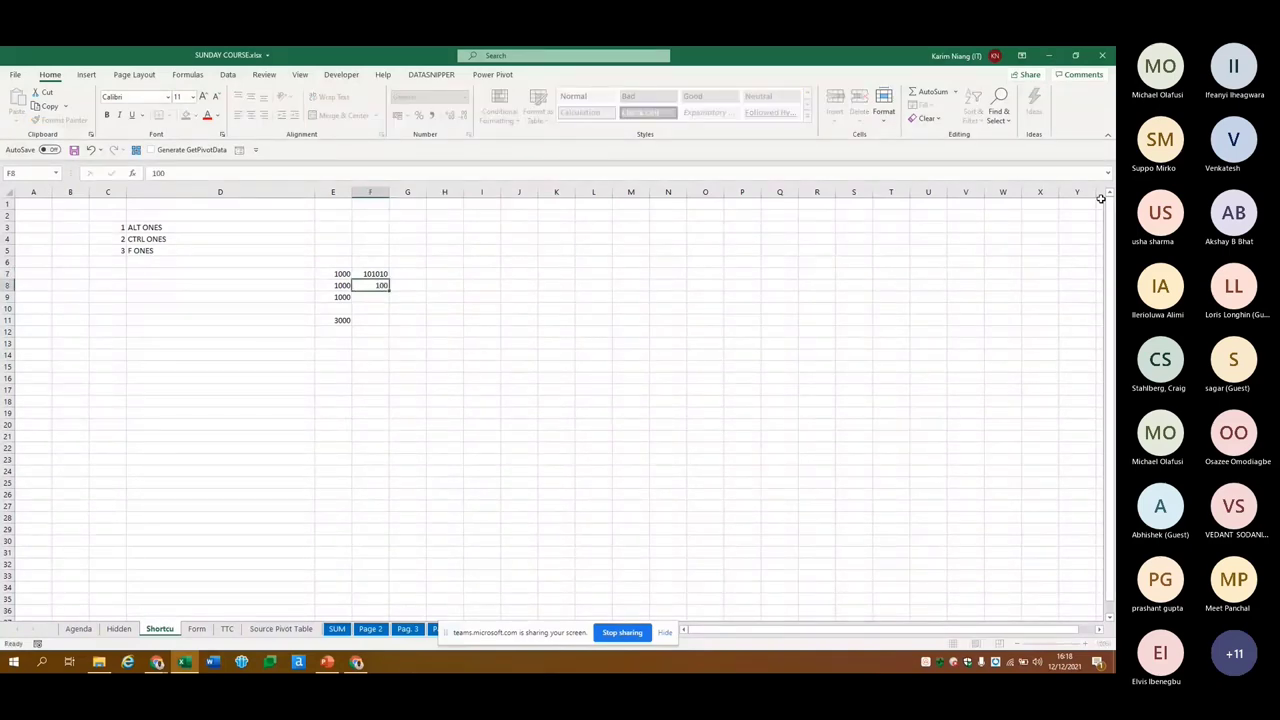
pyautogui.hotkey('ctrl', 'c')
pyautogui.press('Down')
pyautogui.hotkey('ctrl', 'v')
# Clear the 3000 total from E11:F11 and select E10:F10
pyautogui.press('Down')
pyautogui.press('Left')
pyautogui.press('Down')
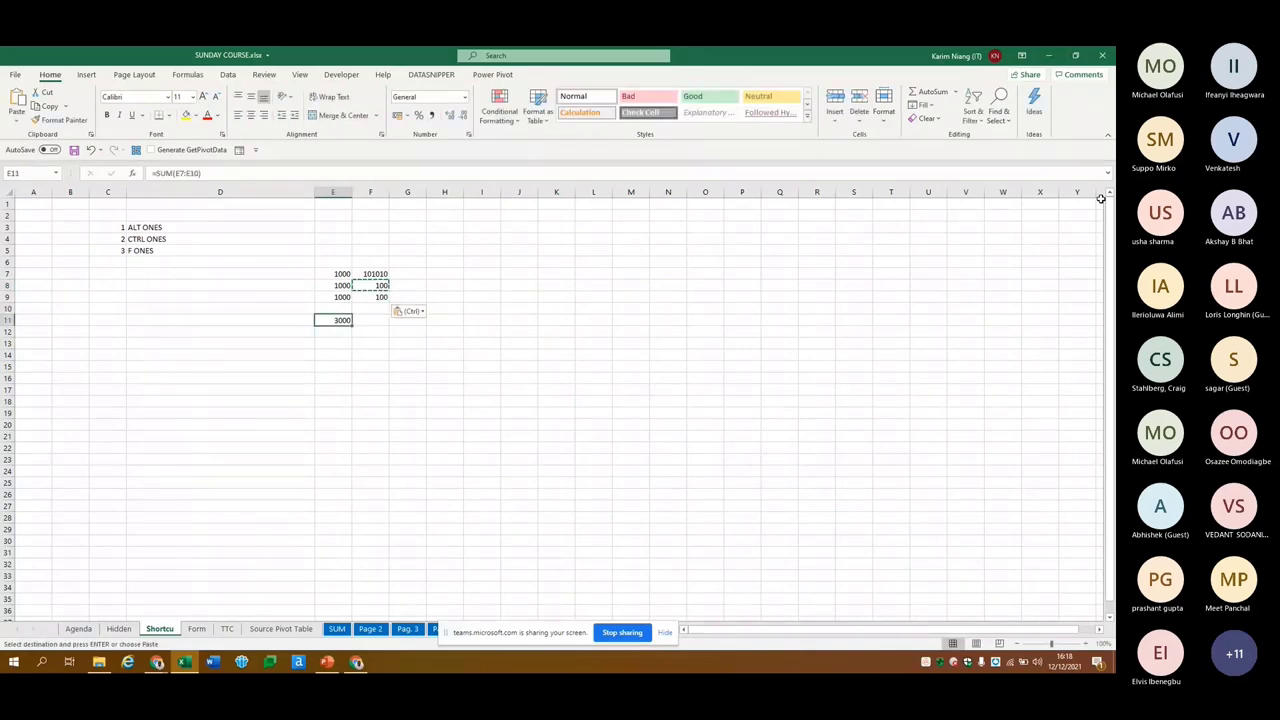
pyautogui.hotkey('shift', 'Right')
pyautogui.press('Delete')
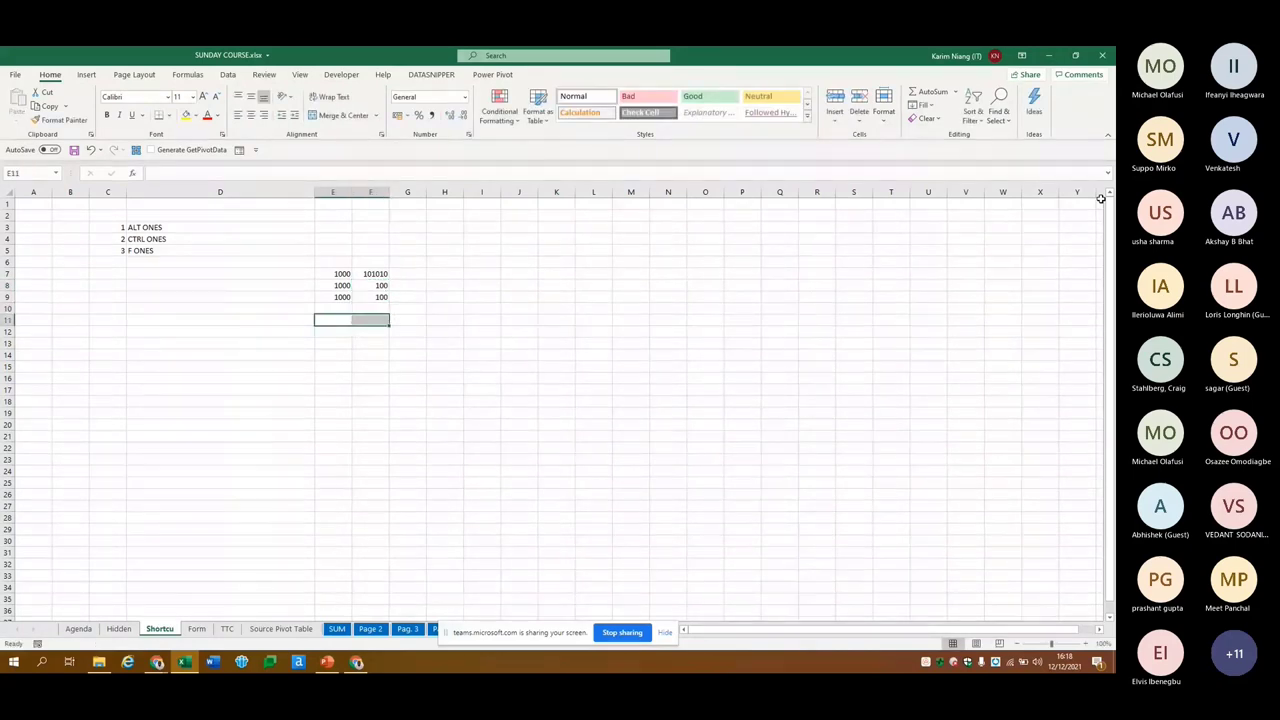
pyautogui.press('Up')
pyautogui.hotkey('shift', 'Right')
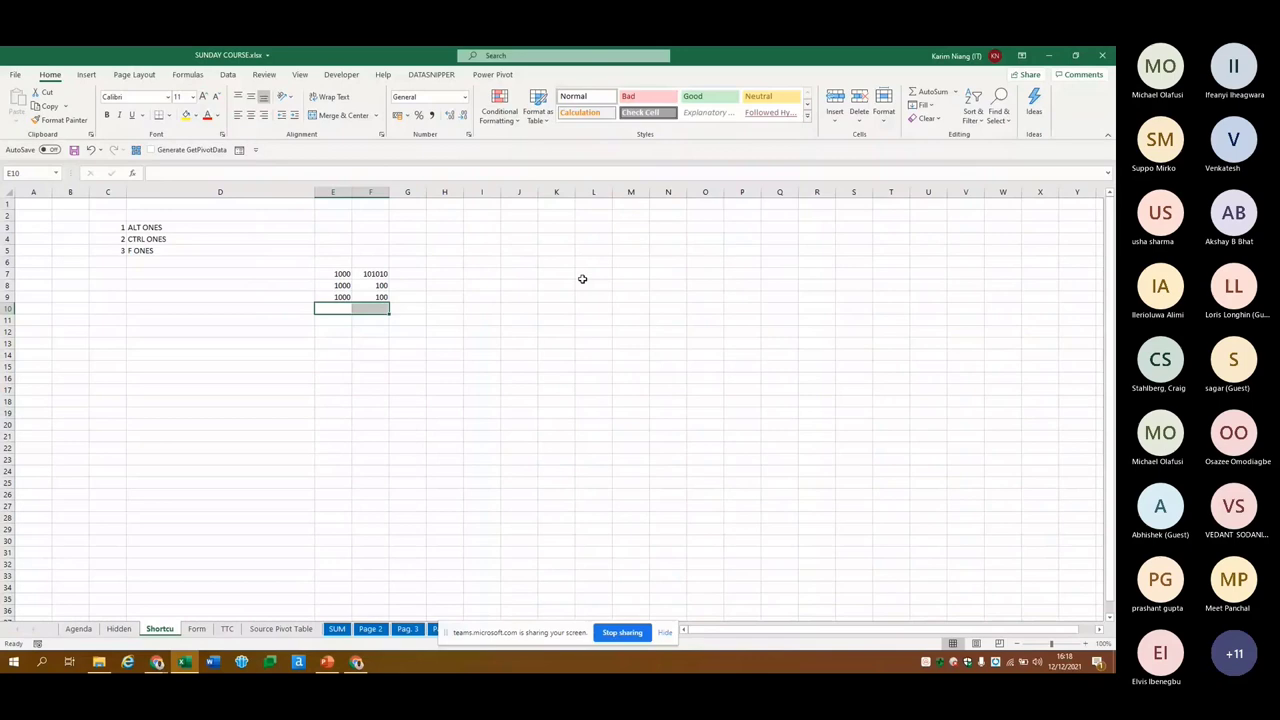
# AutoSum the sample numbers from G7:G8, then remove all numbers and totals and select the label list
pyautogui.moveTo(406, 274); pyautogui.dragTo(405, 293)
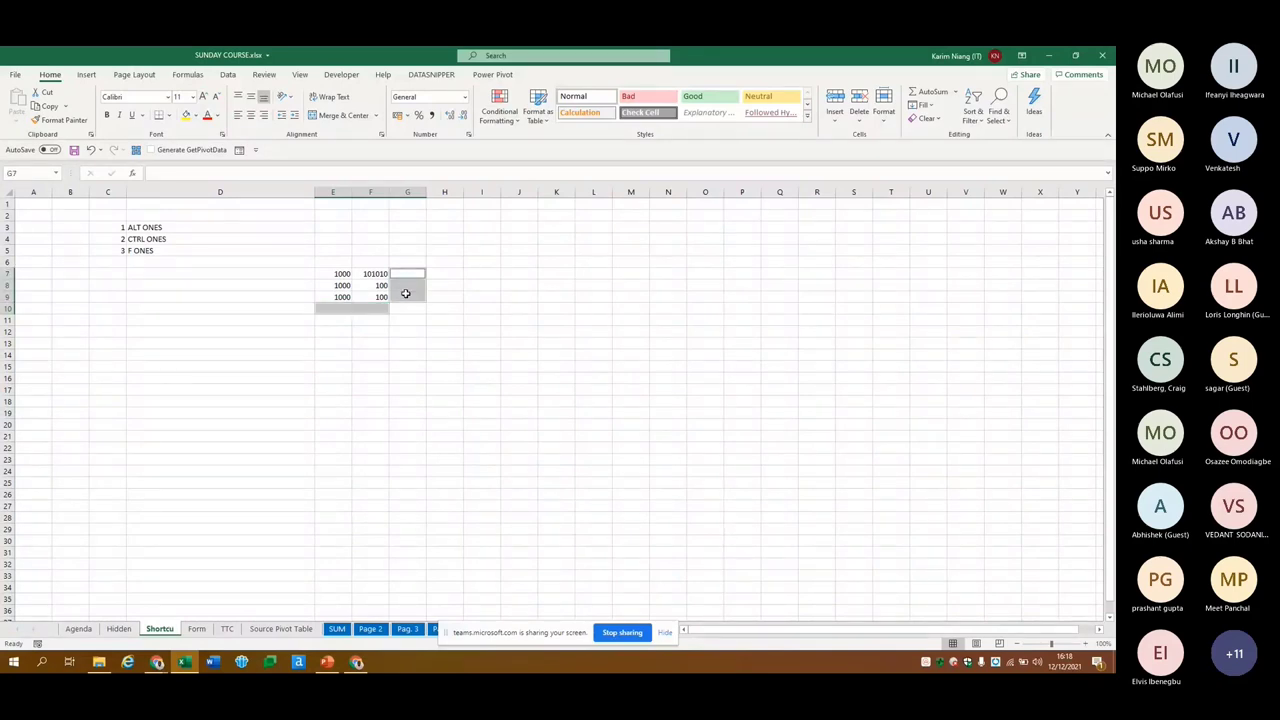
pyautogui.hotkey('alt', '=')
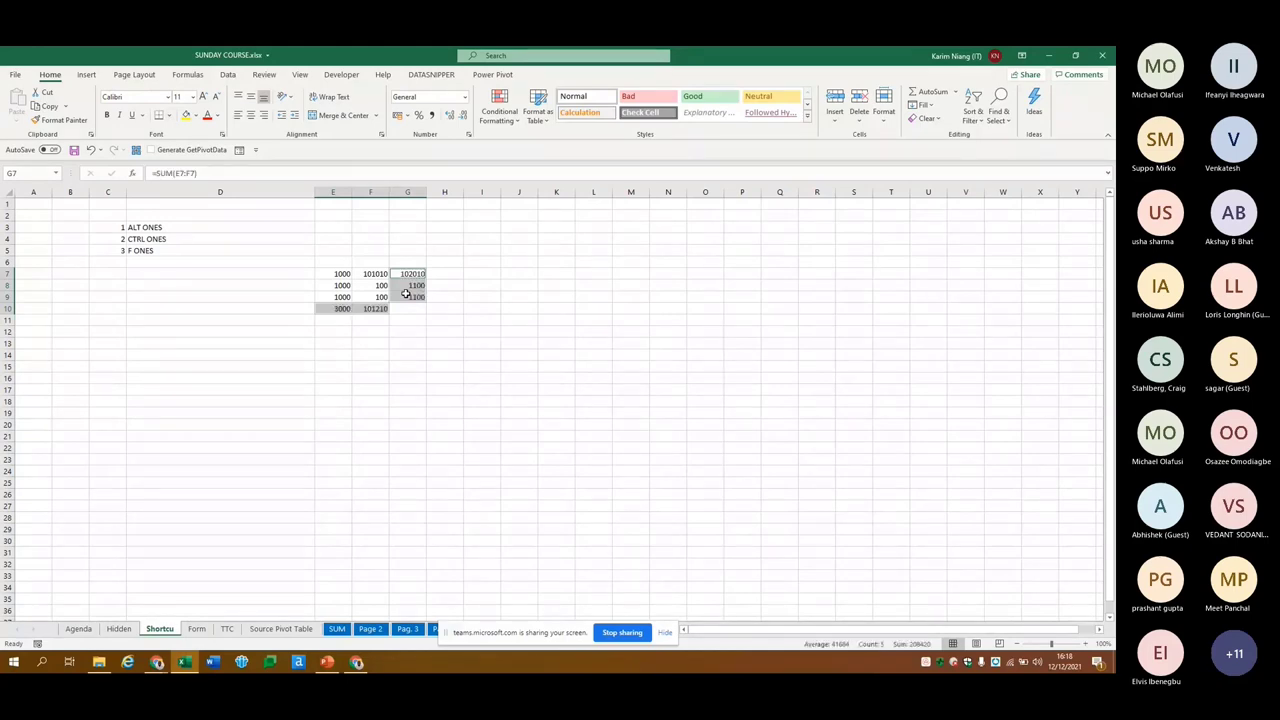
pyautogui.hotkey('shift', 'Down')
pyautogui.hotkey('shift', 'Left')
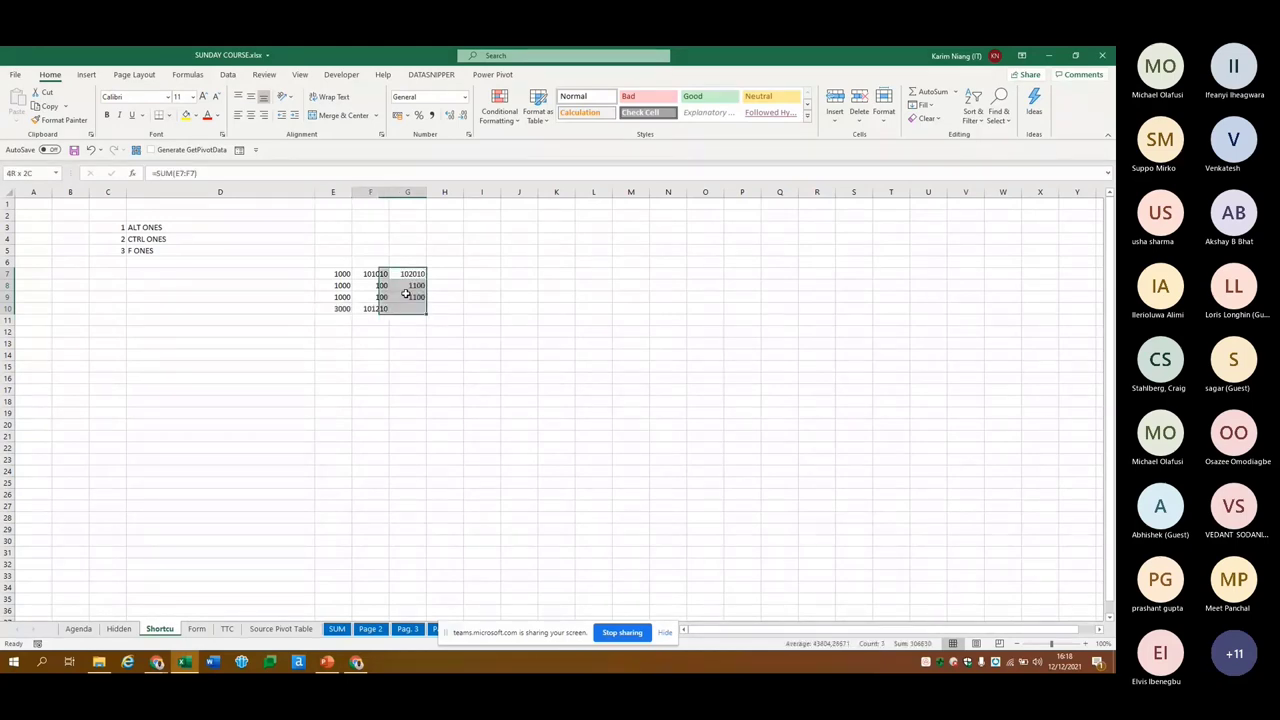
pyautogui.hotkey('ctrl', 'z')
pyautogui.hotkey('ctrl', 'z')
pyautogui.hotkey('ctrl', 'z')
pyautogui.hotkey('ctrl', 'z')
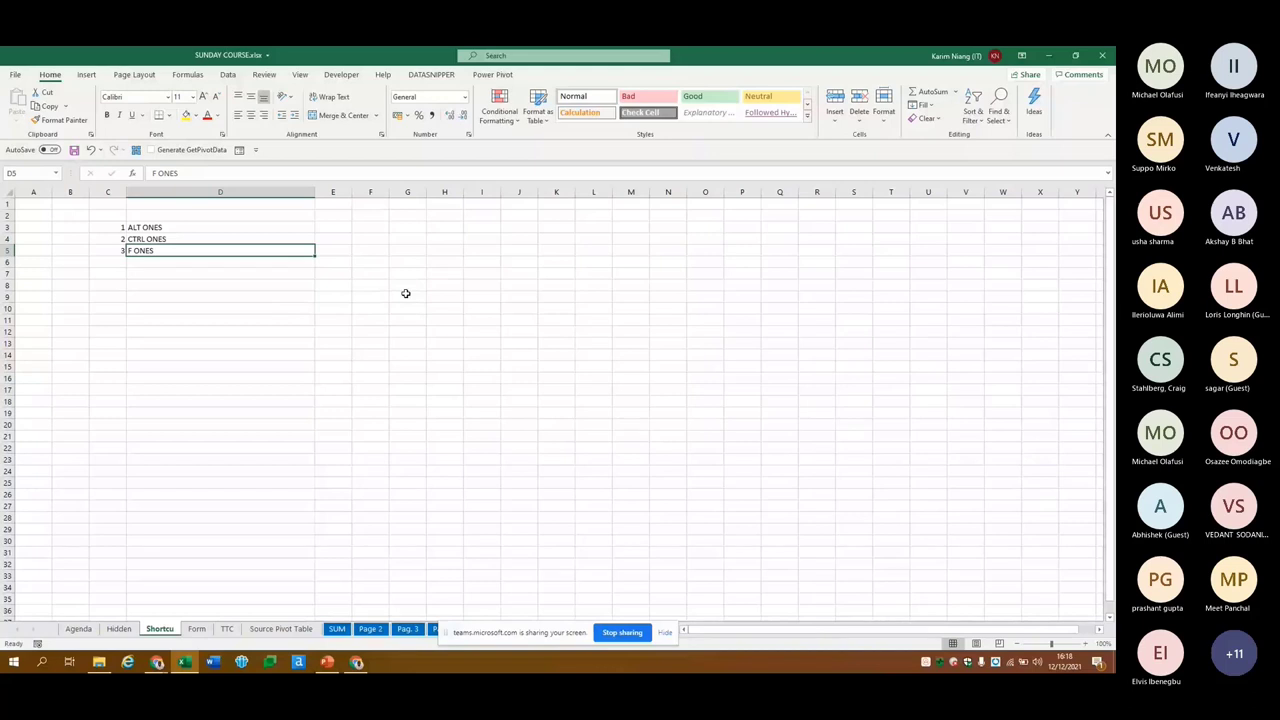
pyautogui.press('Left')
pyautogui.hotkey('ctrl', 'a')
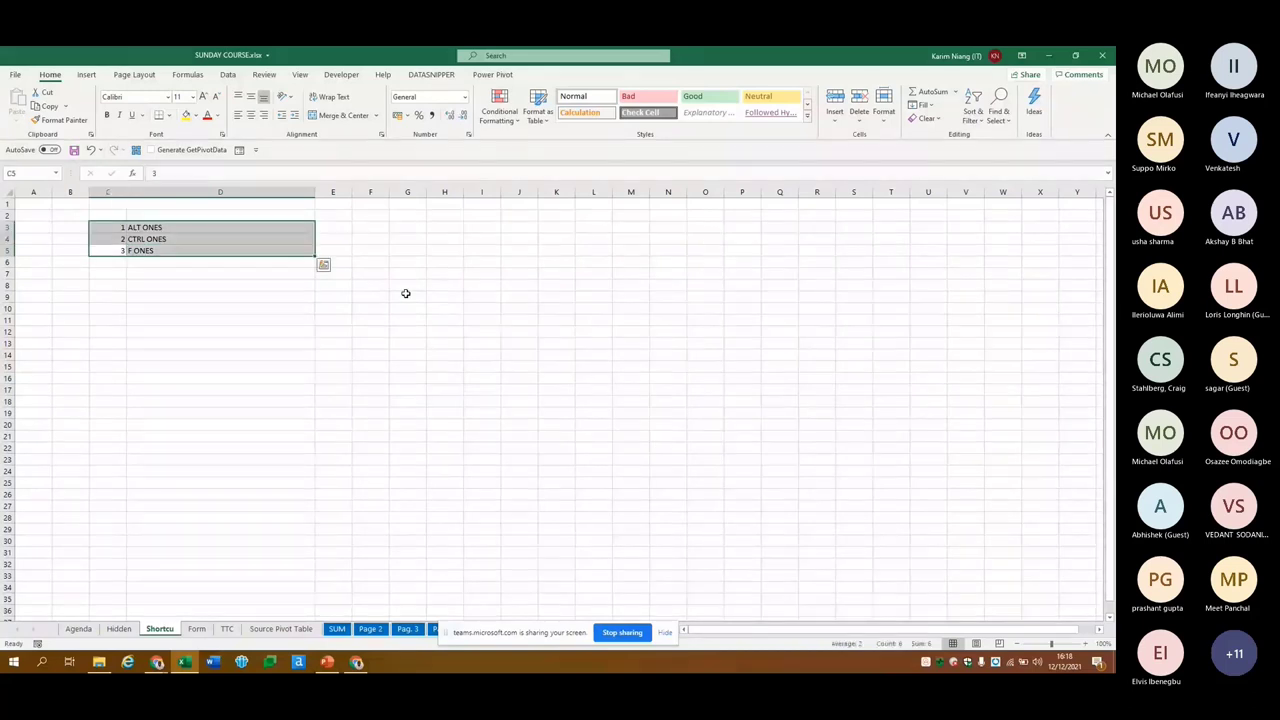
# Glance at the Basic Shortcut slide in PowerPoint, then return to Excel
pyautogui.hotkey('alt', 'Tab')
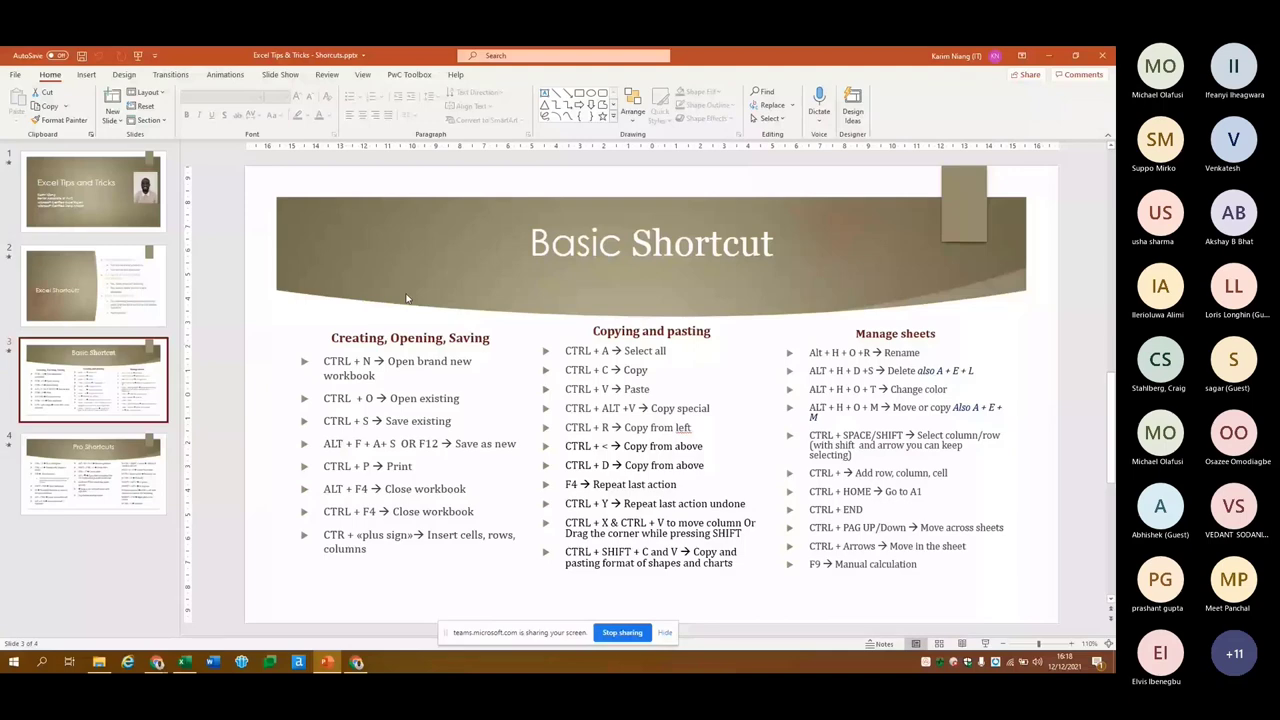
pyautogui.hotkey('alt', 'Tab')
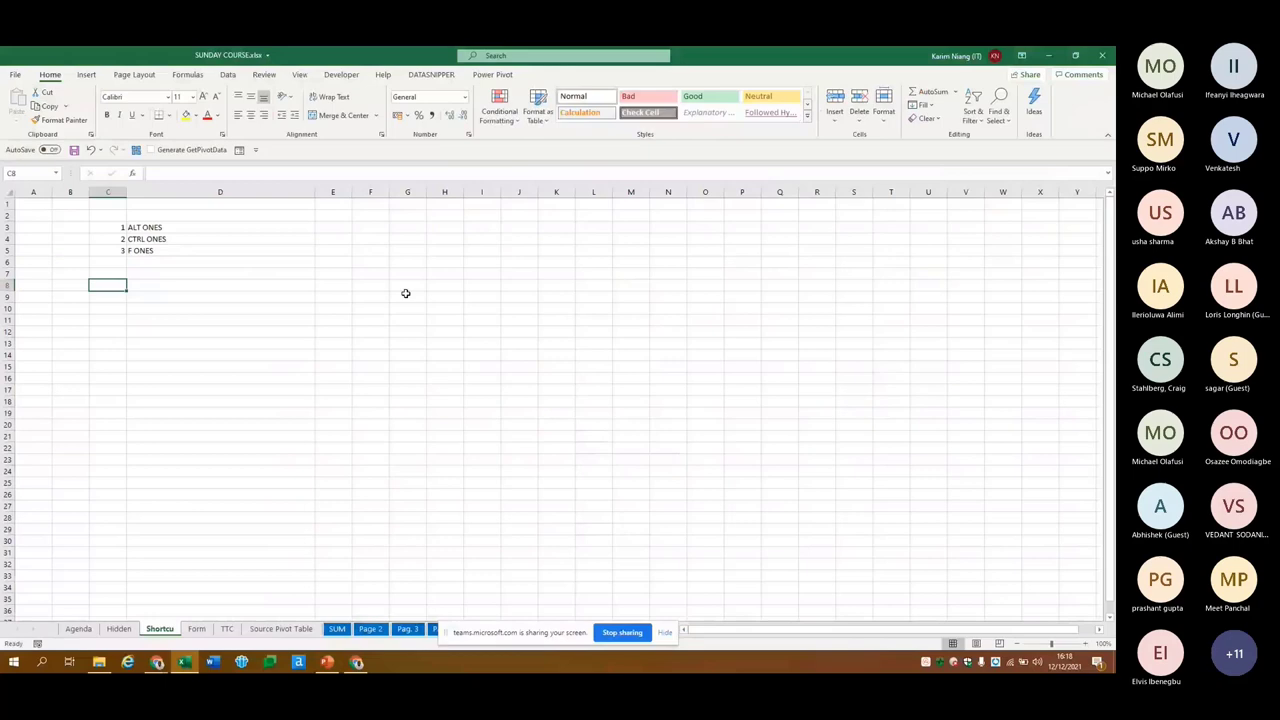
pyautogui.hotkey('ctrl', 'o')
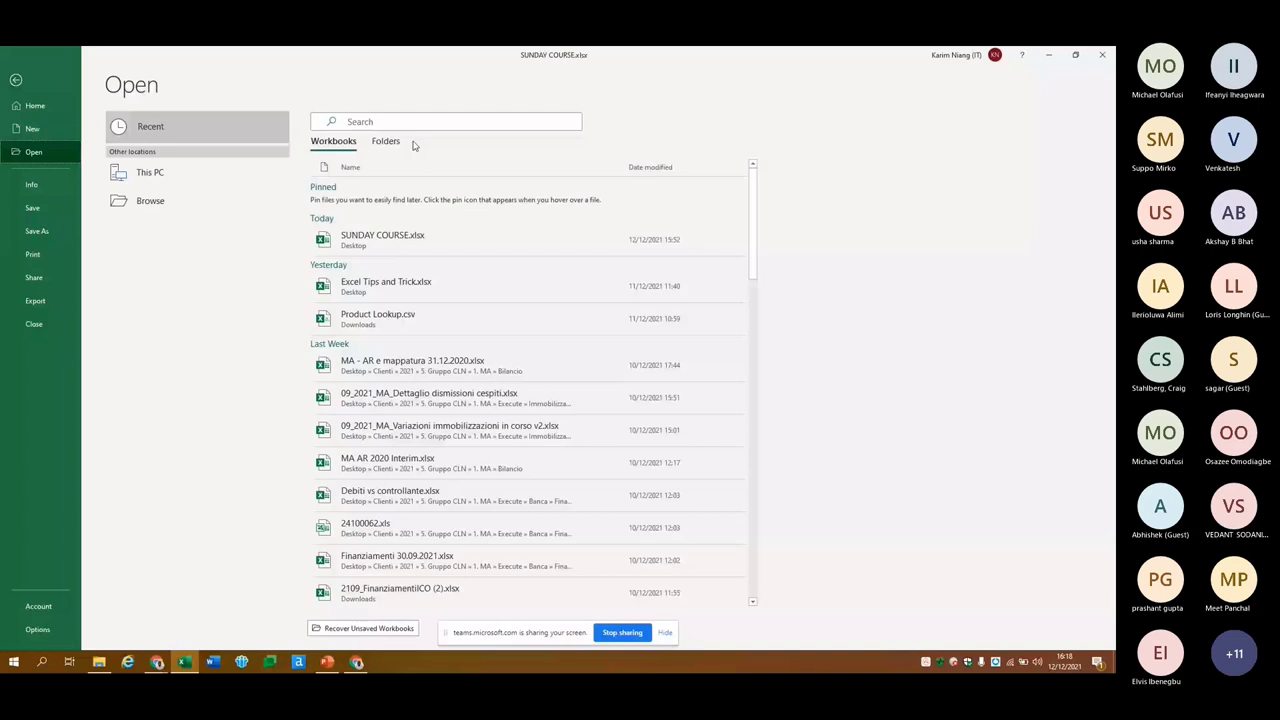
pyautogui.click(390, 141)
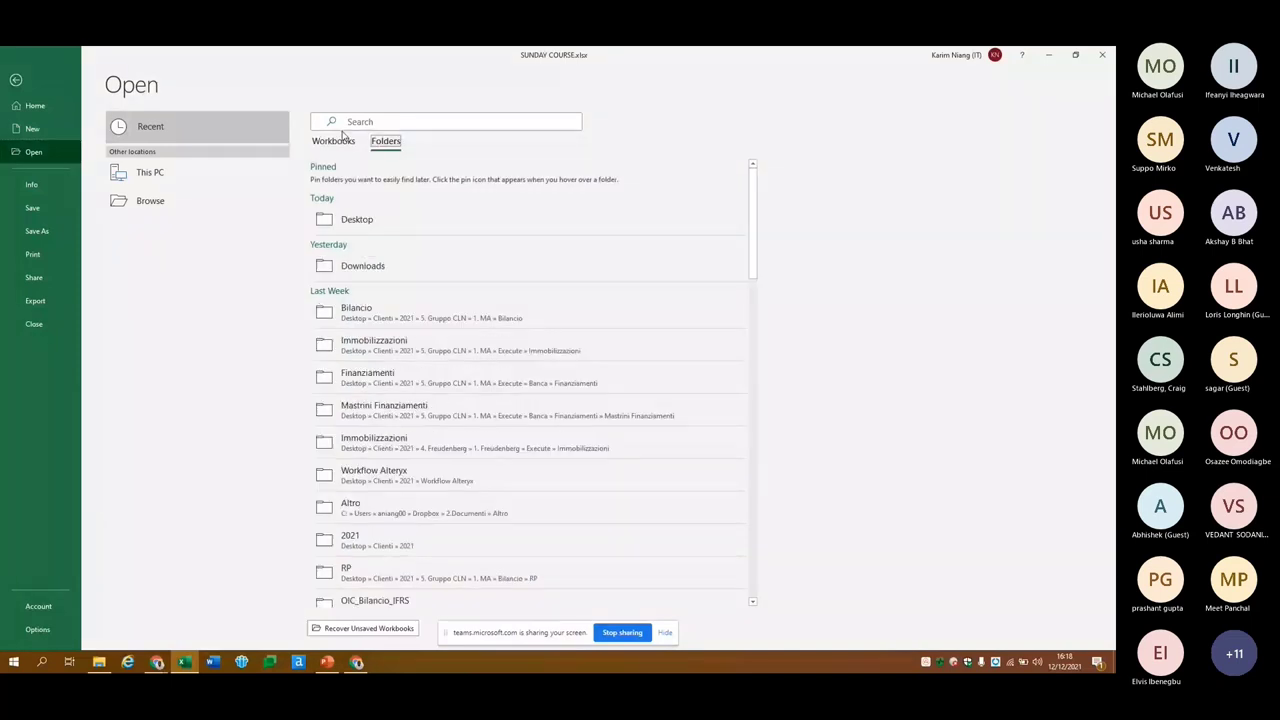
pyautogui.click(350, 121)
pyautogui.hotkey('alt', 'Tab')
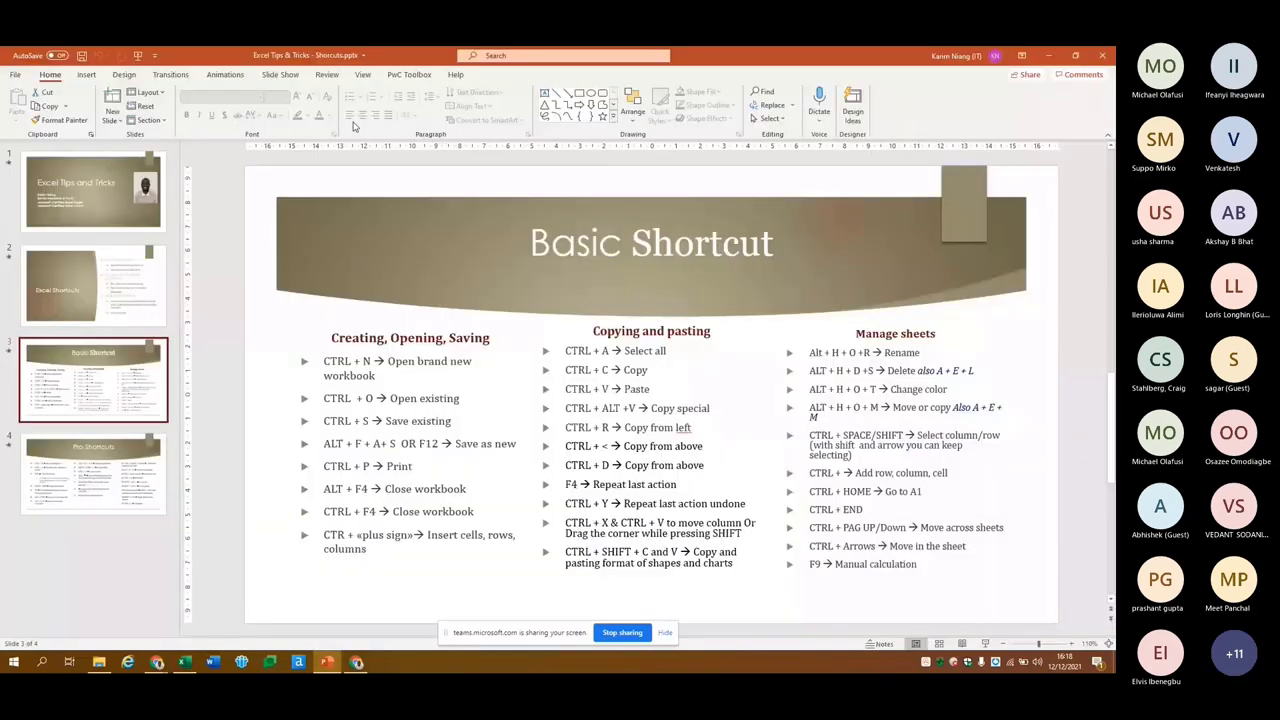
pyautogui.hotkey('alt', 'Tab')
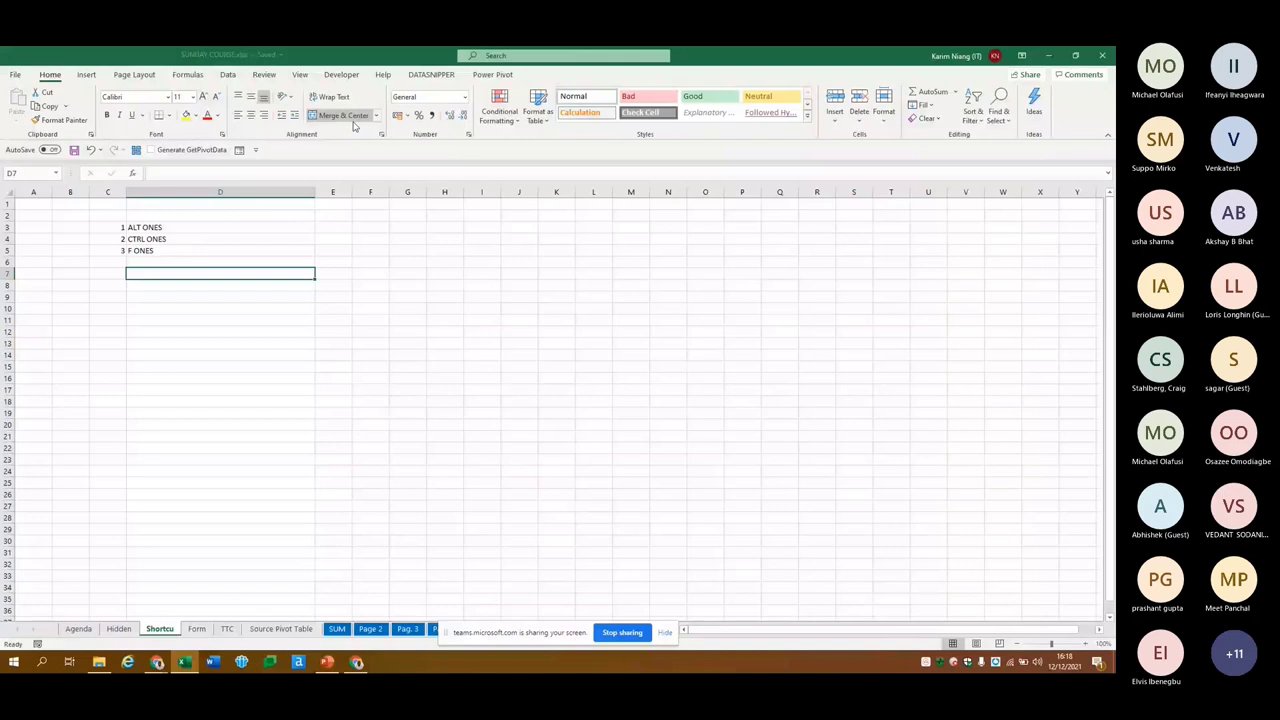
# Paste ALT ONES into E3 and fill E4:E5 with CTRL ONES and F ONES
pyautogui.press('Up')
pyautogui.press('Up')
pyautogui.press('Up')
pyautogui.press('Right')
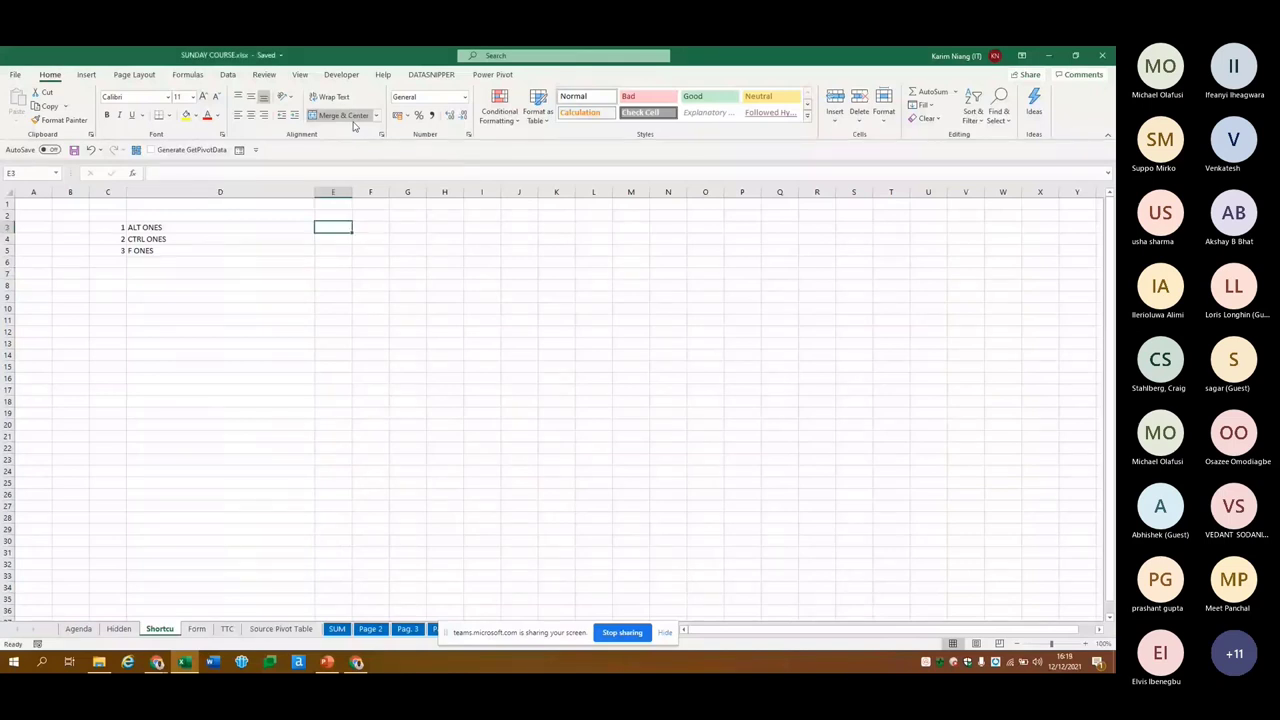
pyautogui.write('ALT ONES')
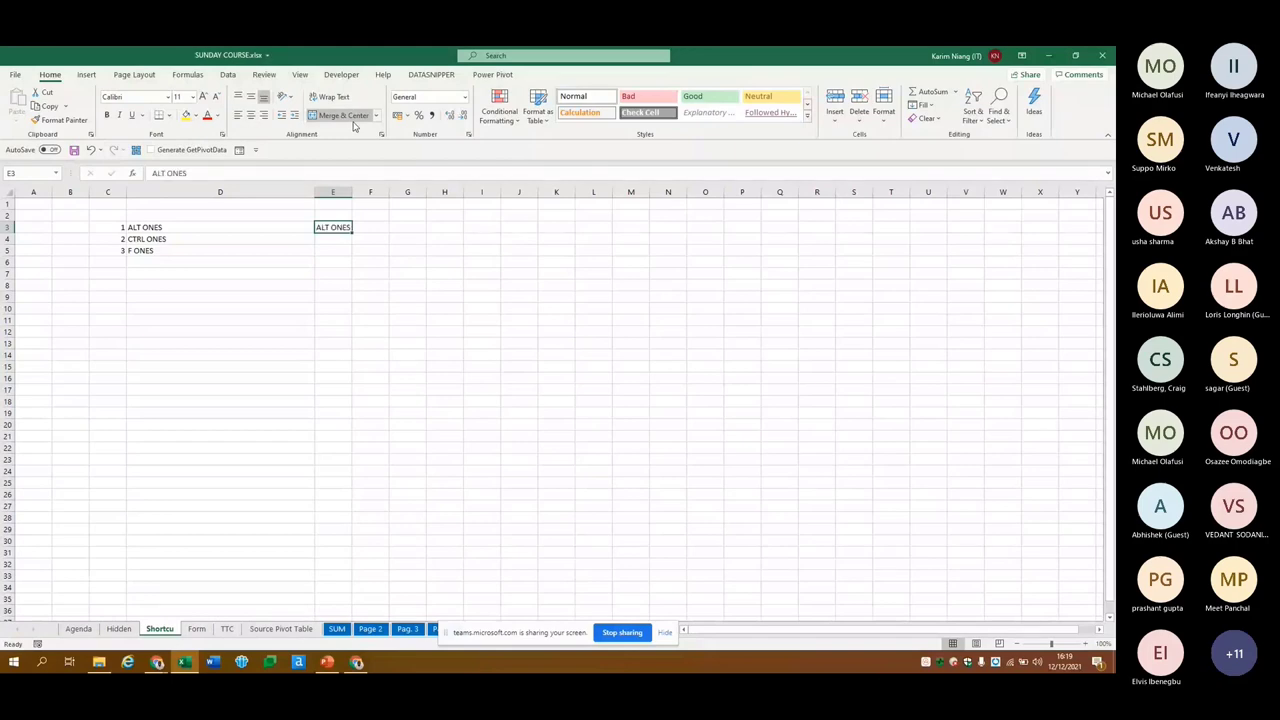
pyautogui.press('Return')
pyautogui.hotkey('ctrl', 'e')
# Fill F ONES down into D6 and type trial entries (><, *") into E6
pyautogui.press('Left')
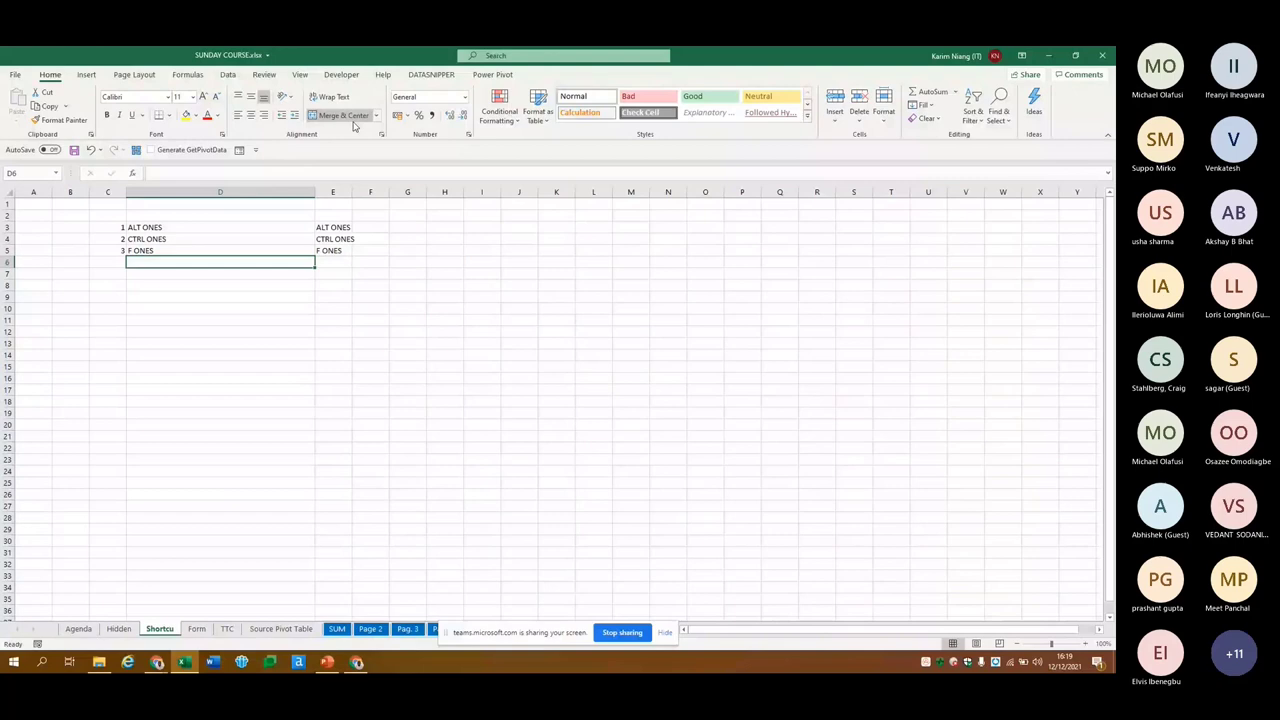
pyautogui.hotkey('ctrl', 'd')
pyautogui.press('Right')
pyautogui.press('F2')
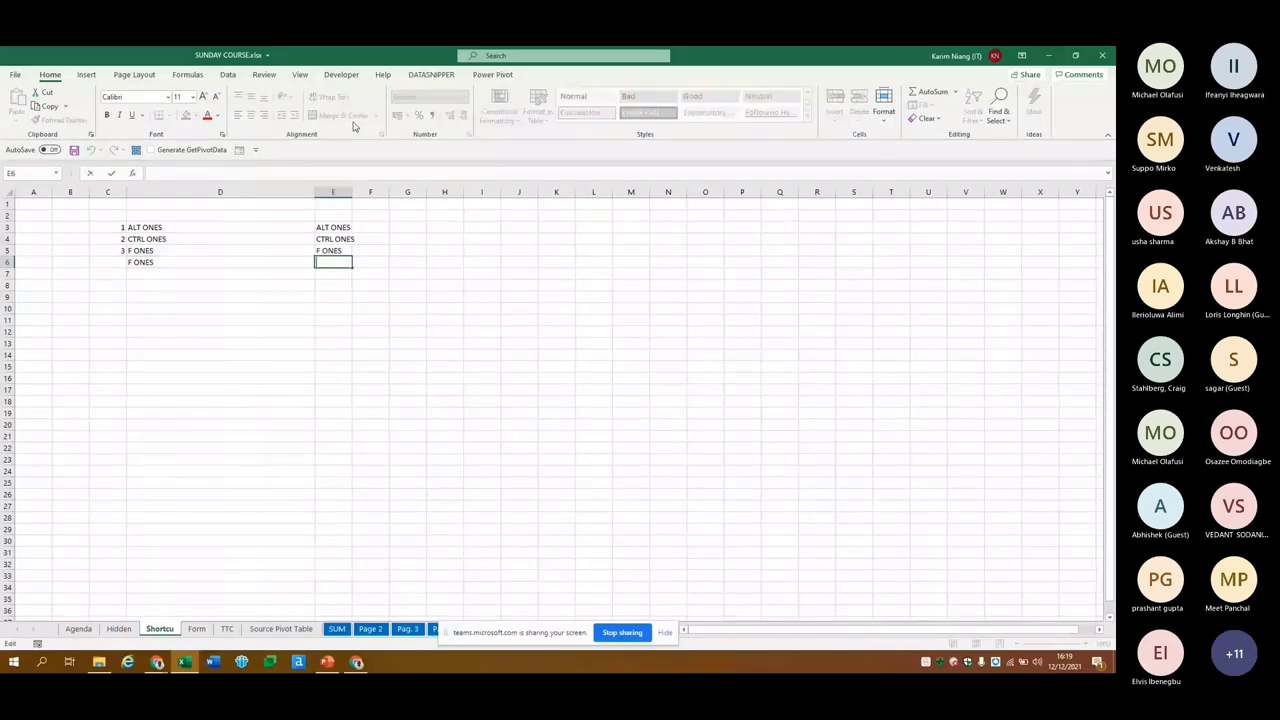
pyautogui.write('>')
pyautogui.write('<')
pyautogui.press('Return')
pyautogui.press('Left')
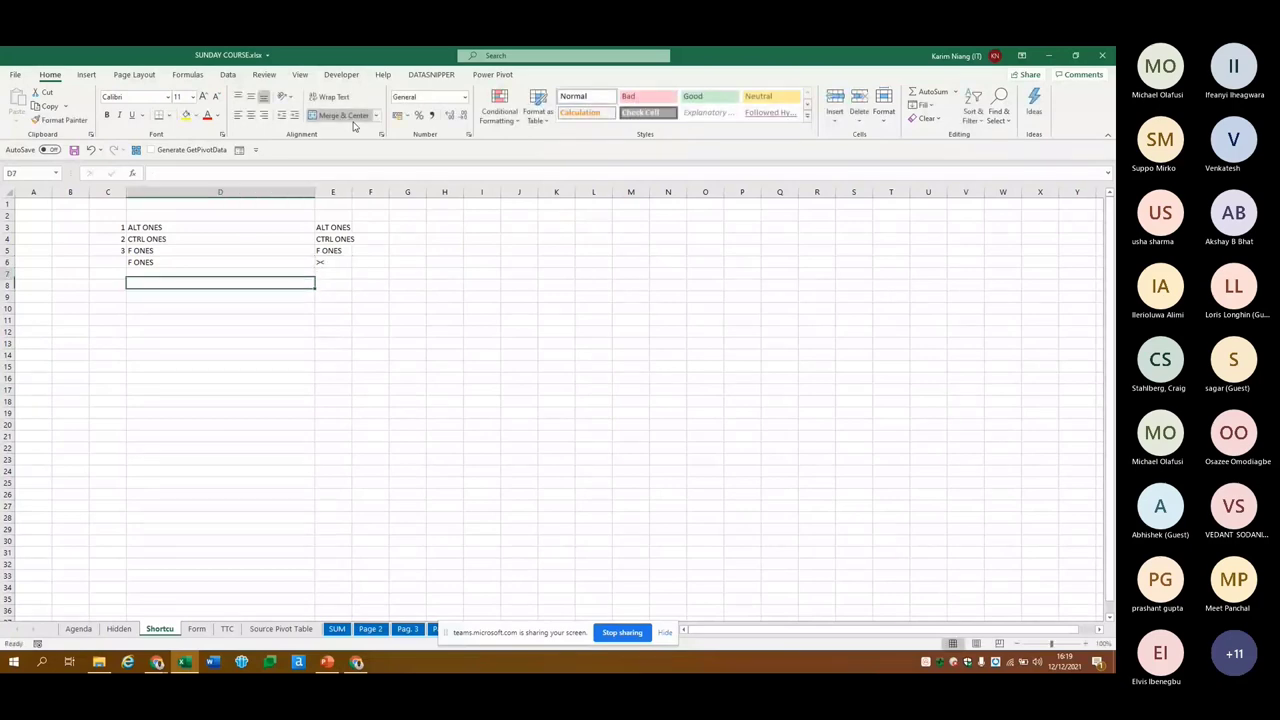
pyautogui.press('Right')
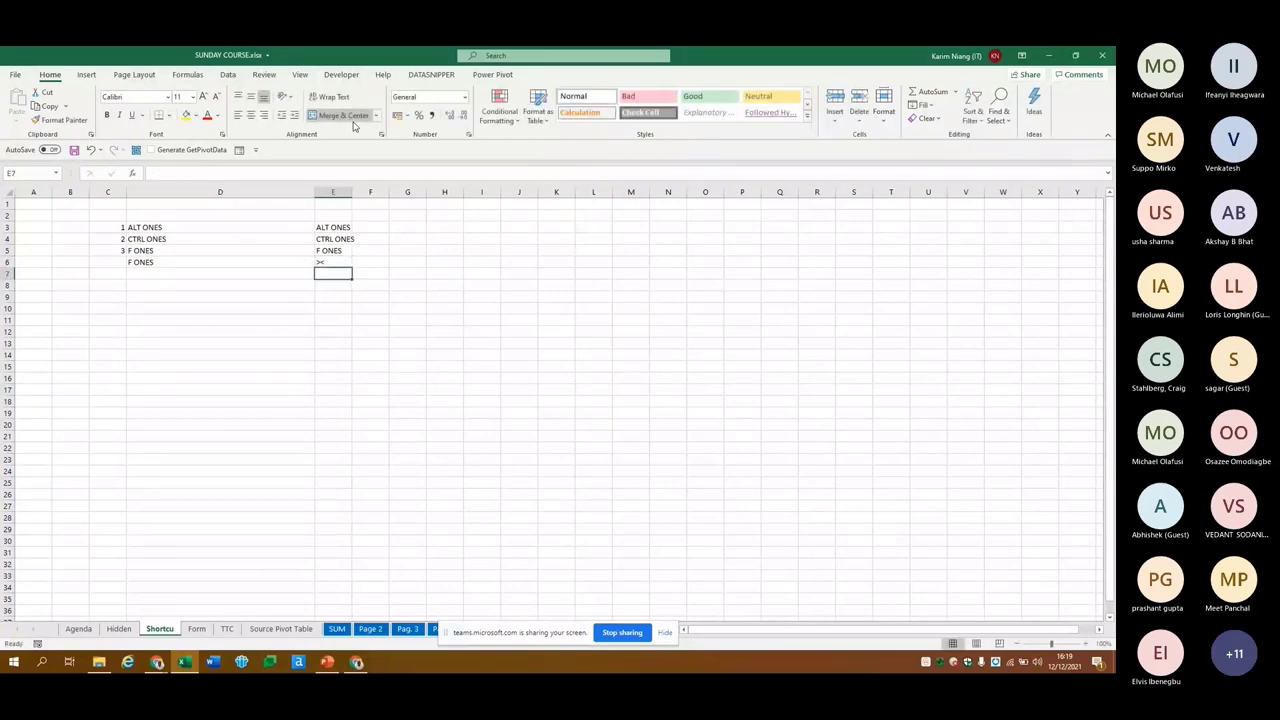
pyautogui.press('Up')
pyautogui.press('BackSpace')
pyautogui.write('*')
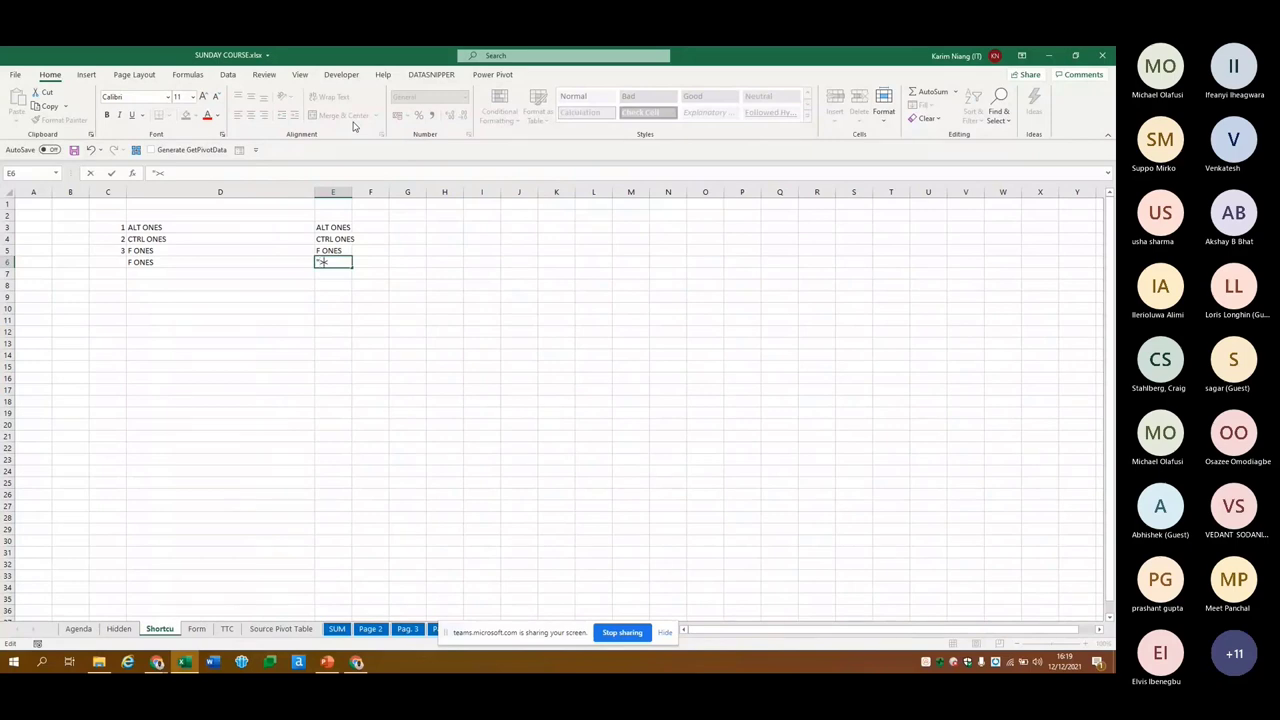
pyautogui.write('"')
pyautogui.press('Return')
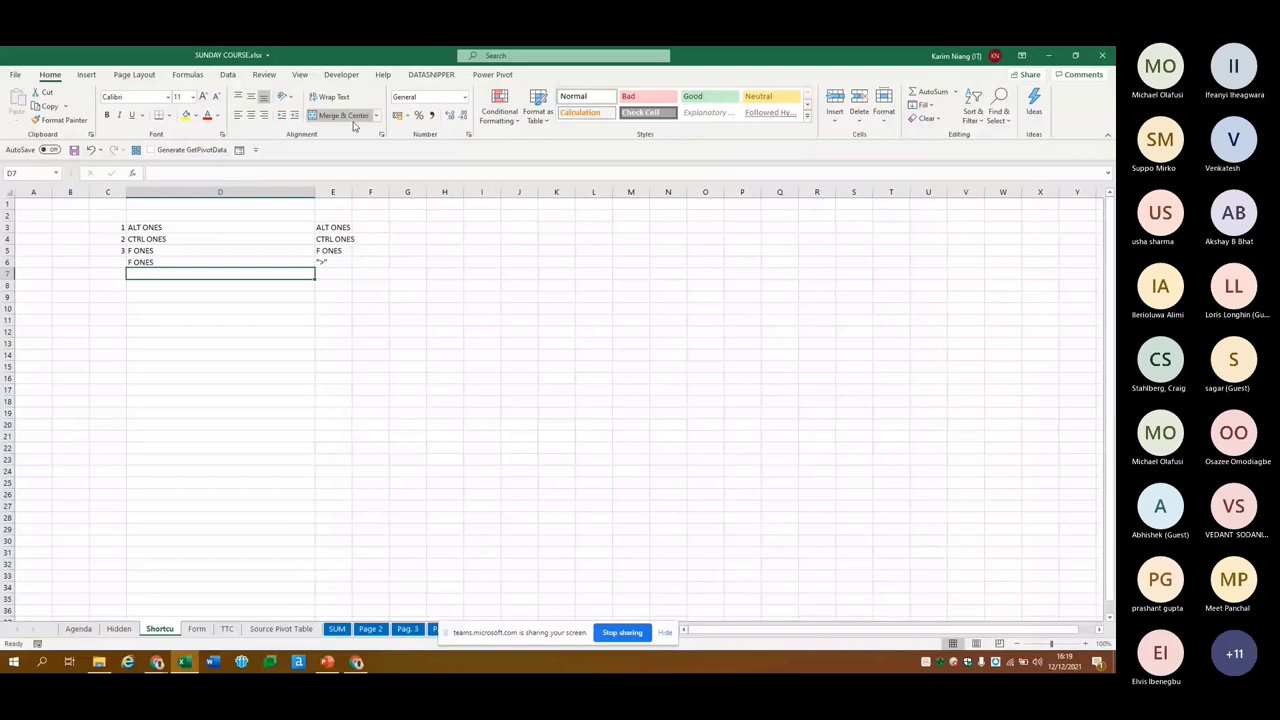
# Copy F ONES down into D7, then clear the trial entries in D6:E7
pyautogui.hotkey('ctrl', 'd')
pyautogui.press('Up')
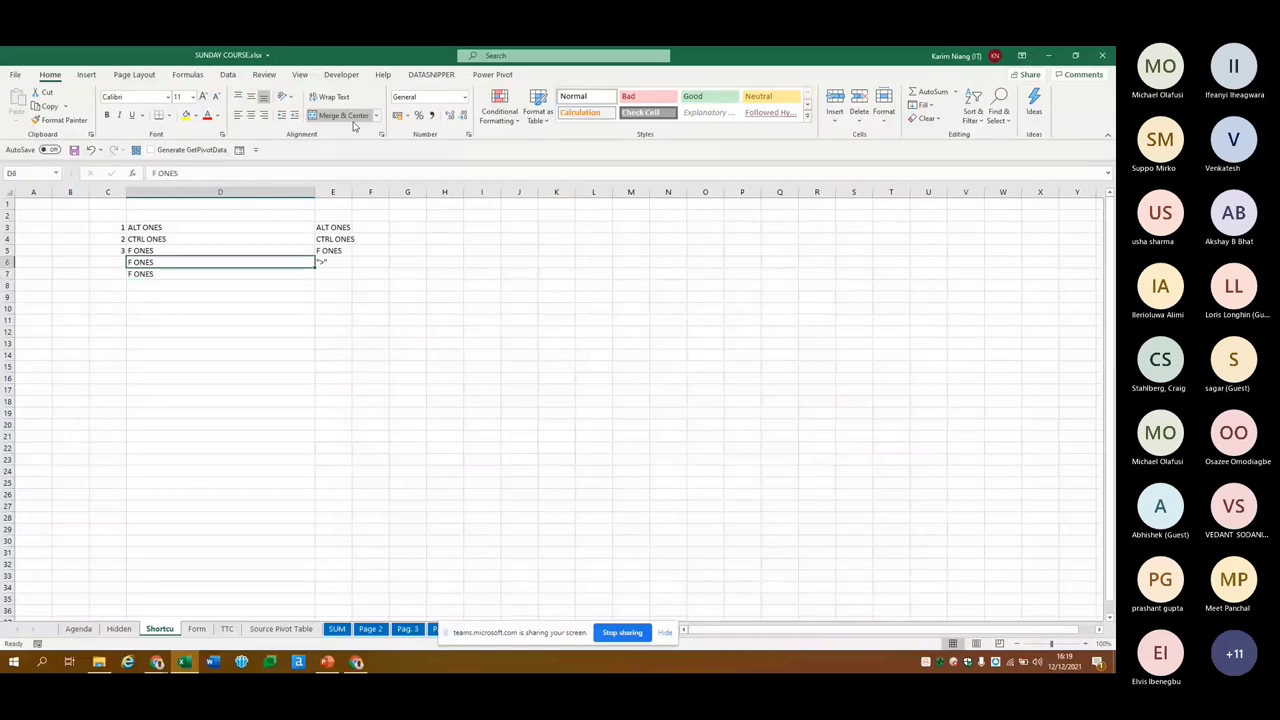
pyautogui.hotkey('shift', 'Right')
pyautogui.hotkey('shift', 'Down')
pyautogui.press('Delete')
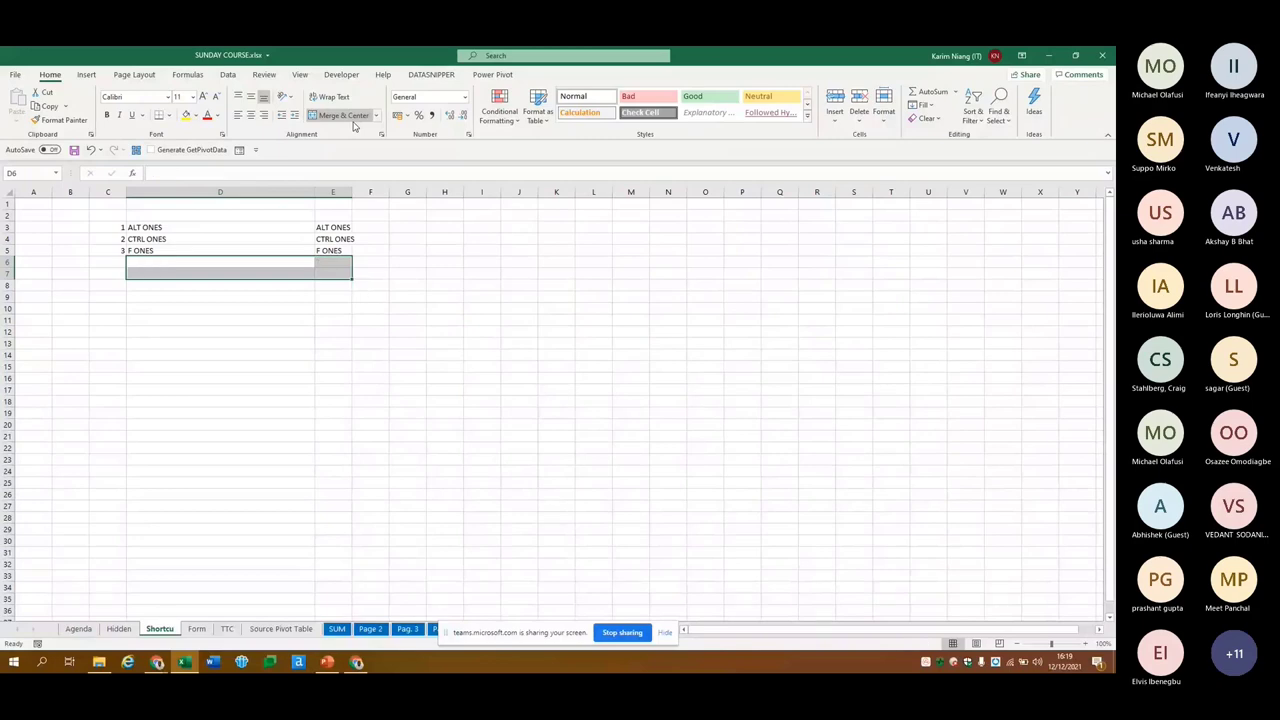
# Try filling F ONES into D6:D7 with Ctrl+D, undo it, then fill D5:D9 with Ctrl+Enter
pyautogui.press('Up')
pyautogui.hotkey('shift', 'Down')
pyautogui.hotkey('shift', 'Down')
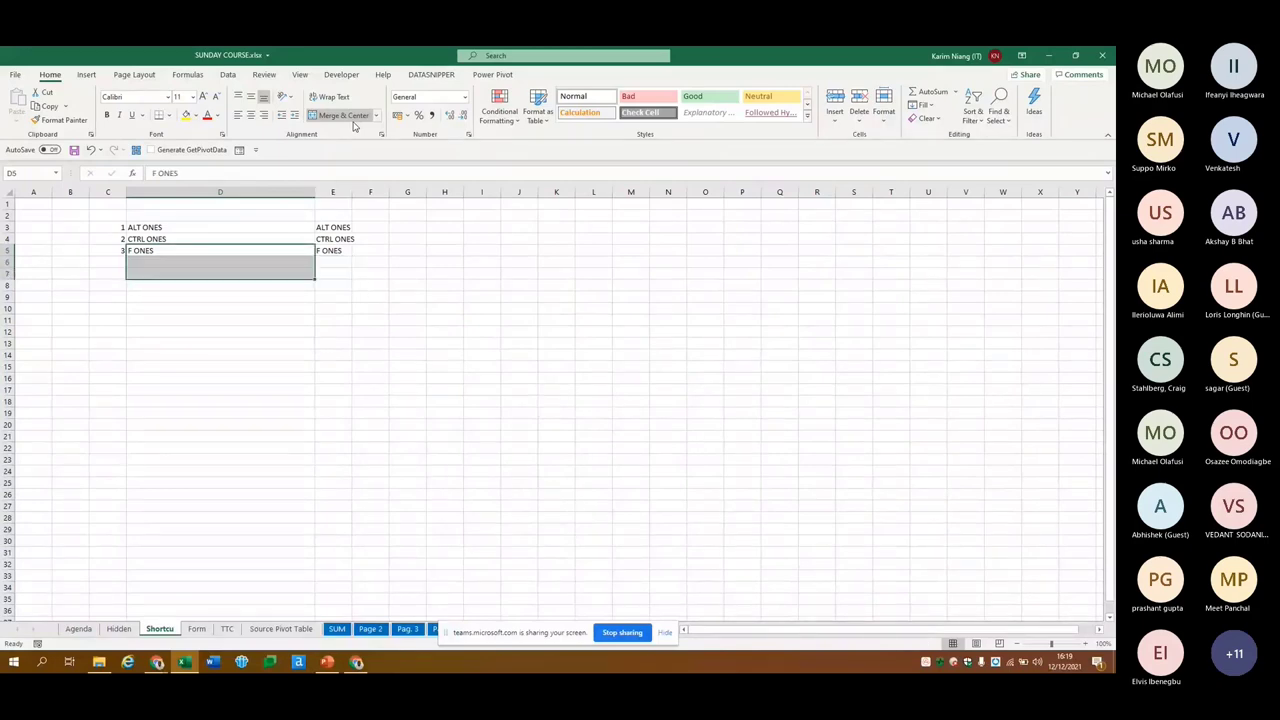
pyautogui.hotkey('ctrl', 'd')
pyautogui.hotkey('shift', 'Up')
pyautogui.hotkey('shift', 'Up')
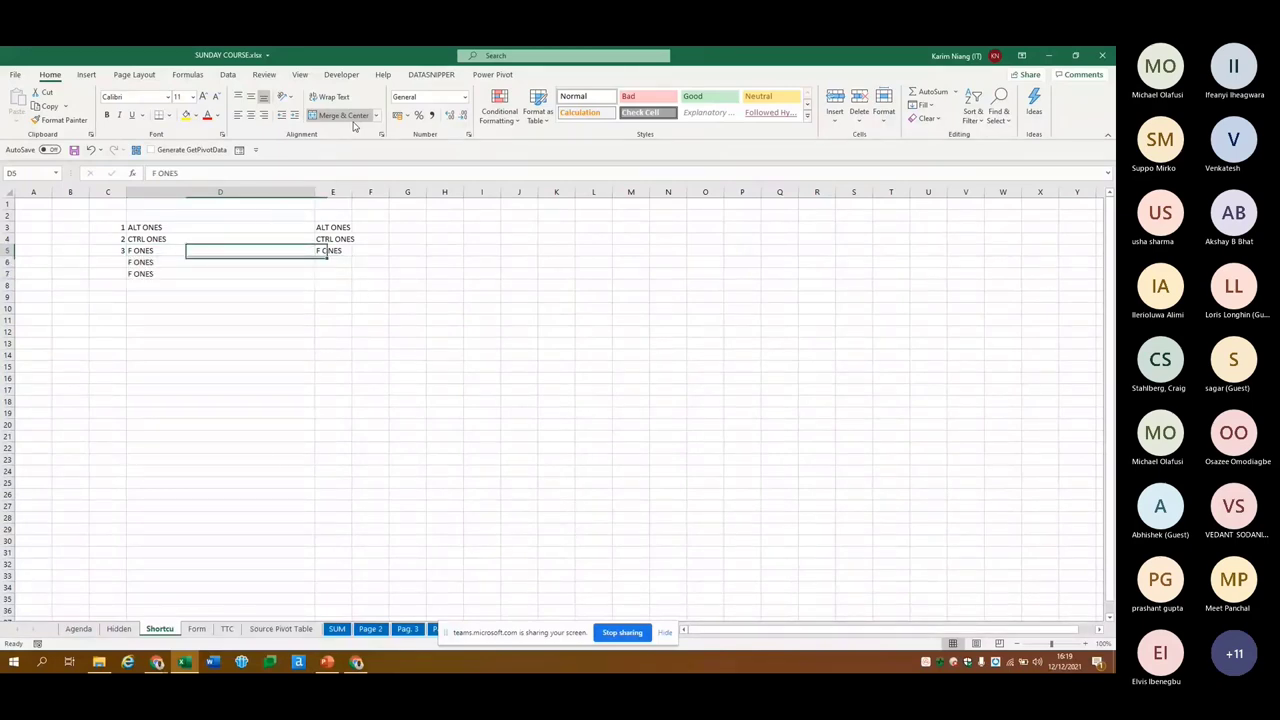
pyautogui.hotkey('shift', 'Down')
pyautogui.press('Down')
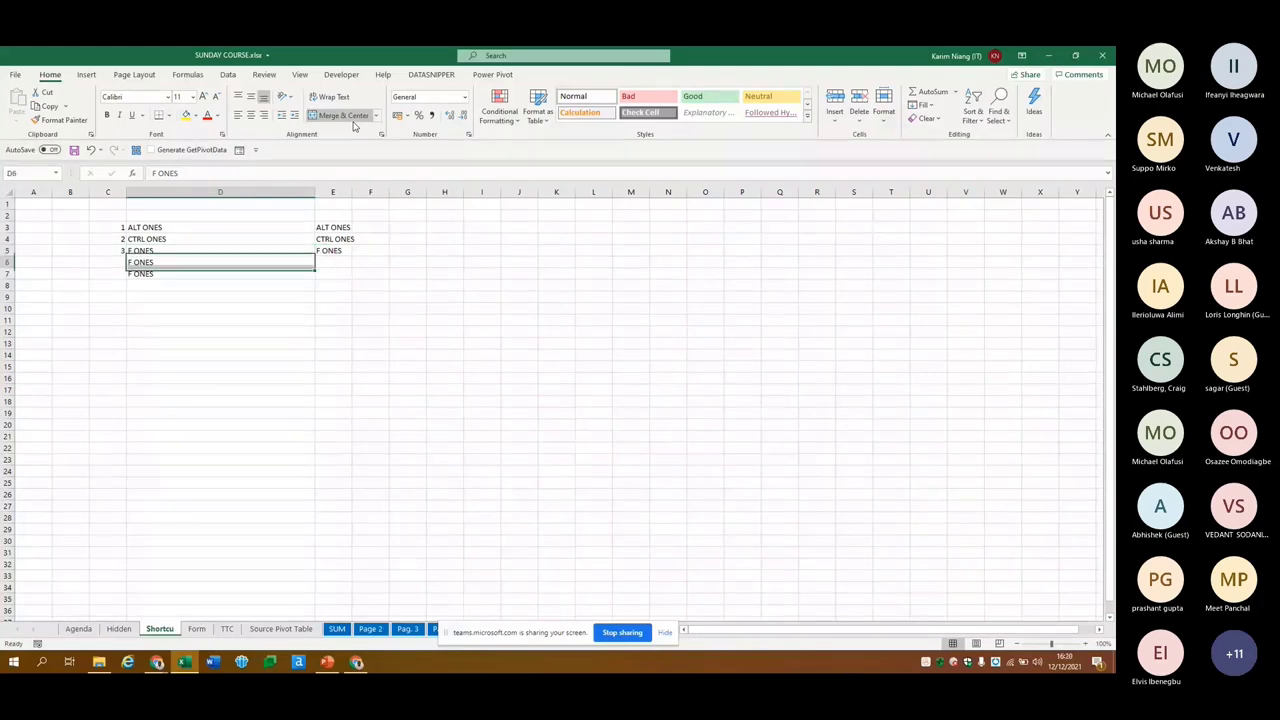
pyautogui.hotkey('shift', 'Down')
pyautogui.hotkey('shift', 'Down')
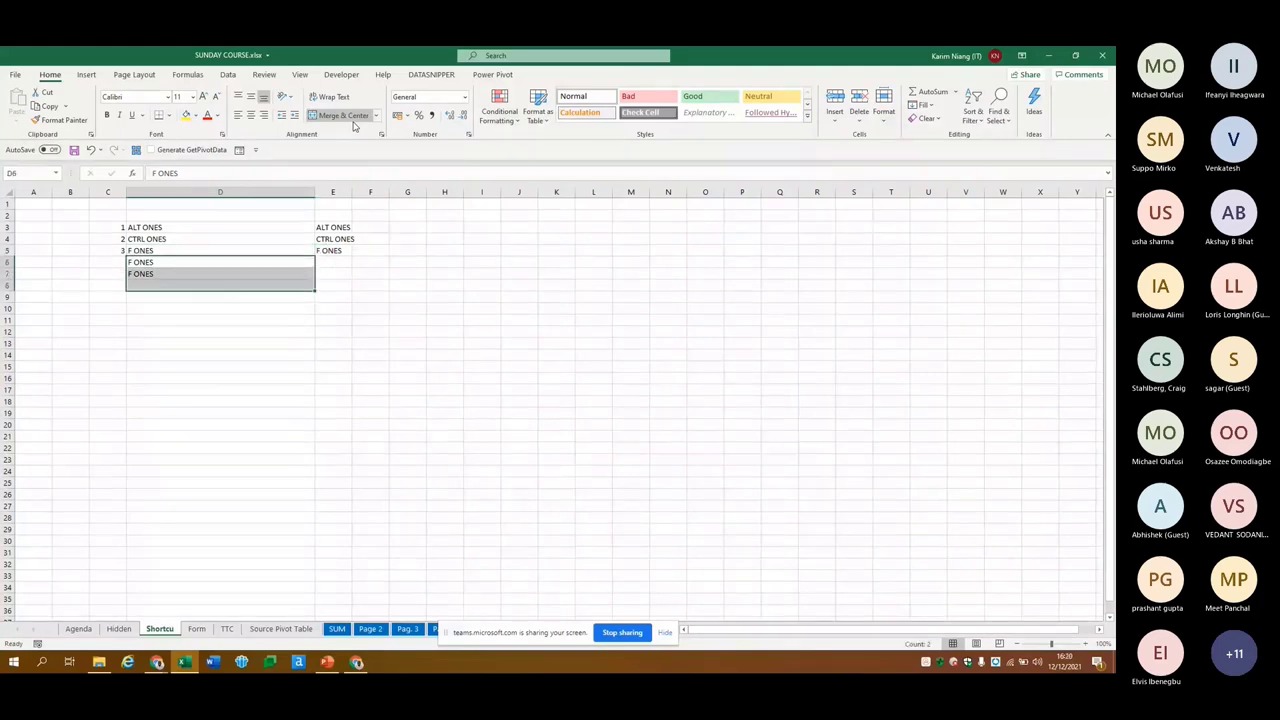
pyautogui.hotkey('ctrl', 'z')
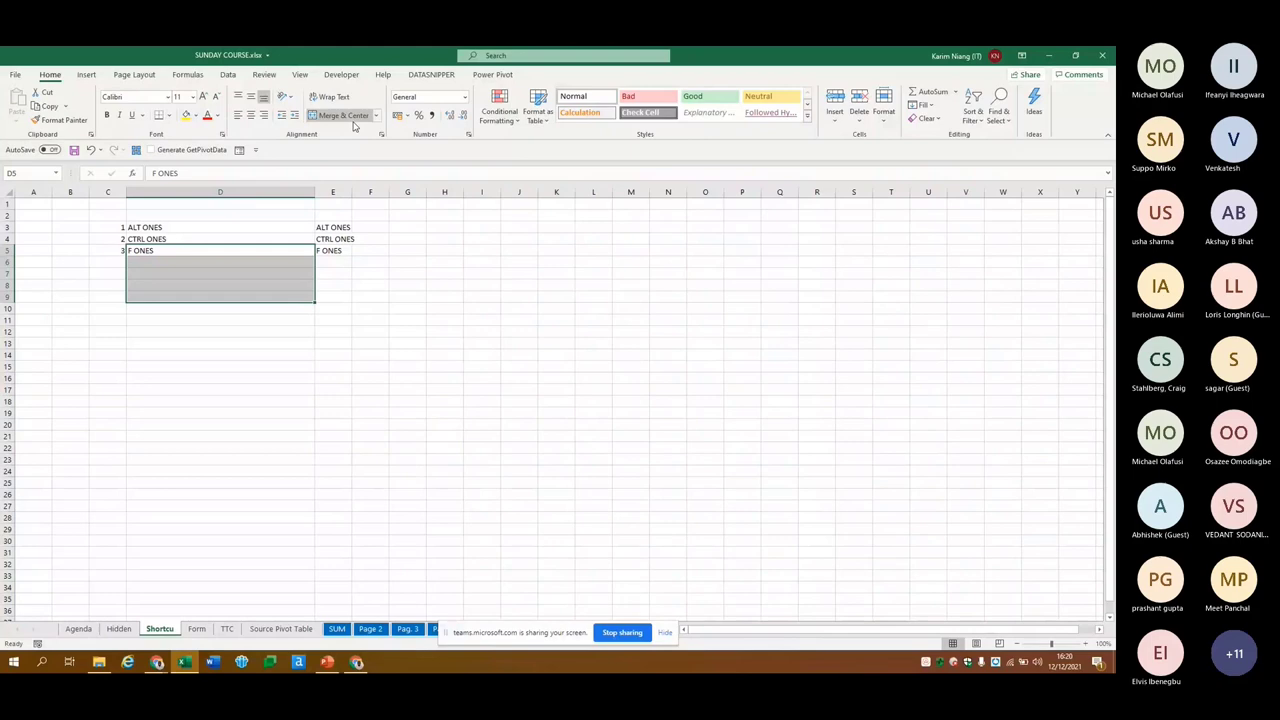
pyautogui.press('F2')
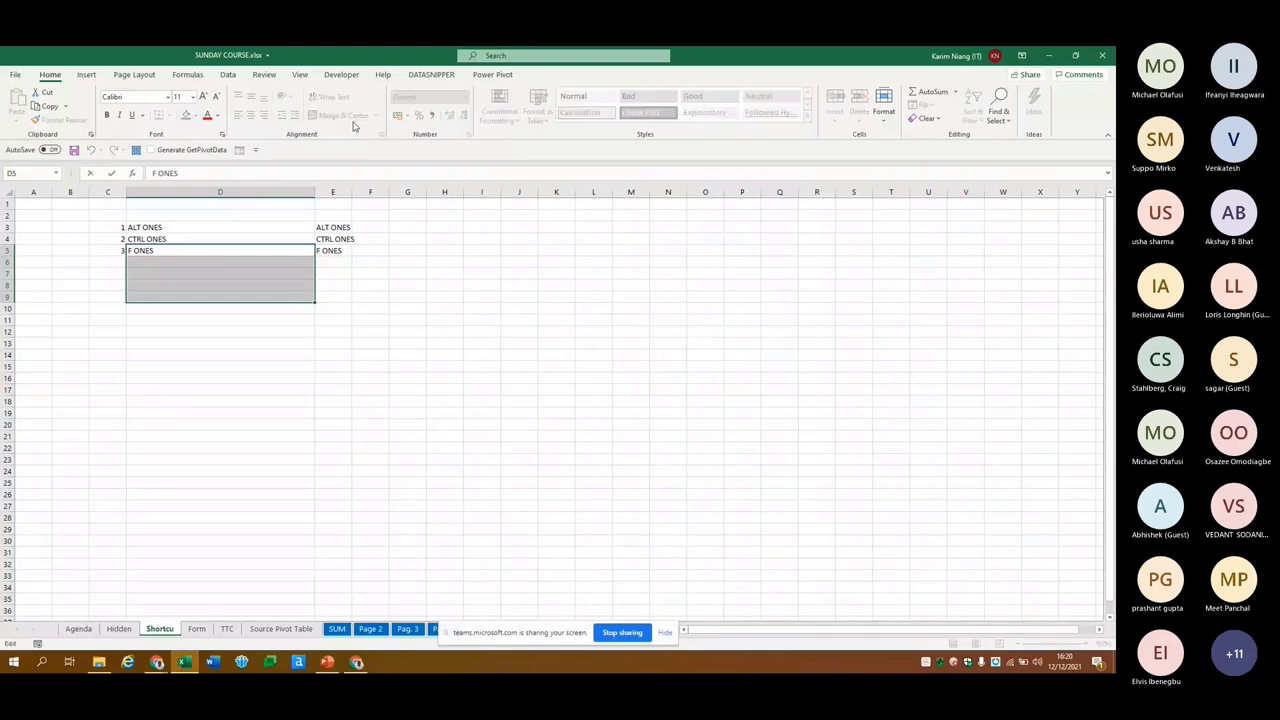
pyautogui.hotkey('ctrl', 'Return')
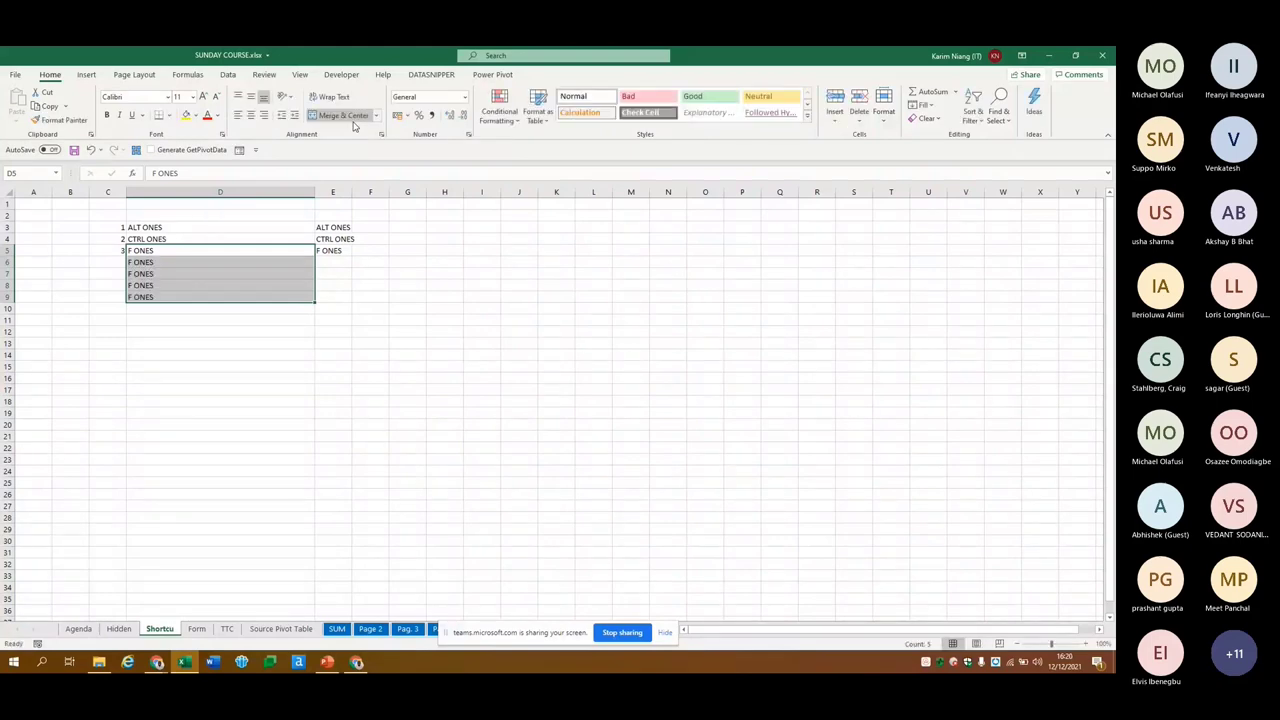
pyautogui.hotkey('shift', 'Down')
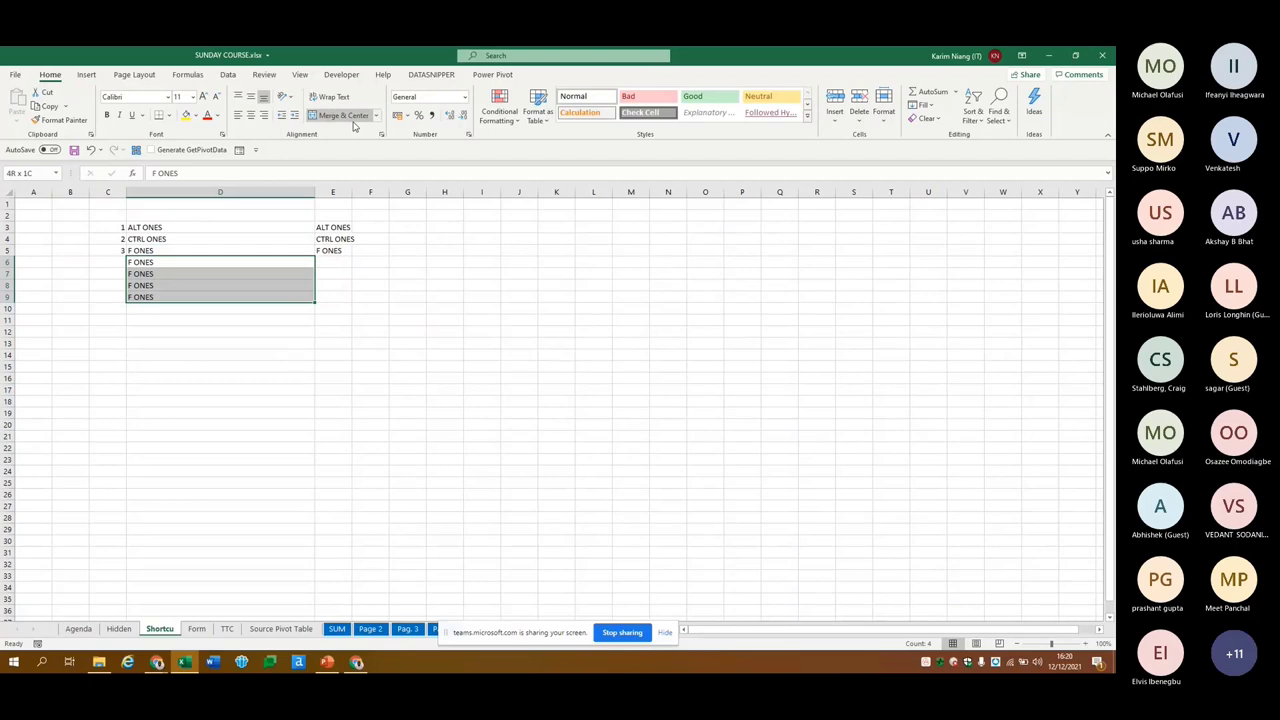
pyautogui.hotkey('alt', 'Tab')
pyautogui.hotkey('alt', 'Tab')
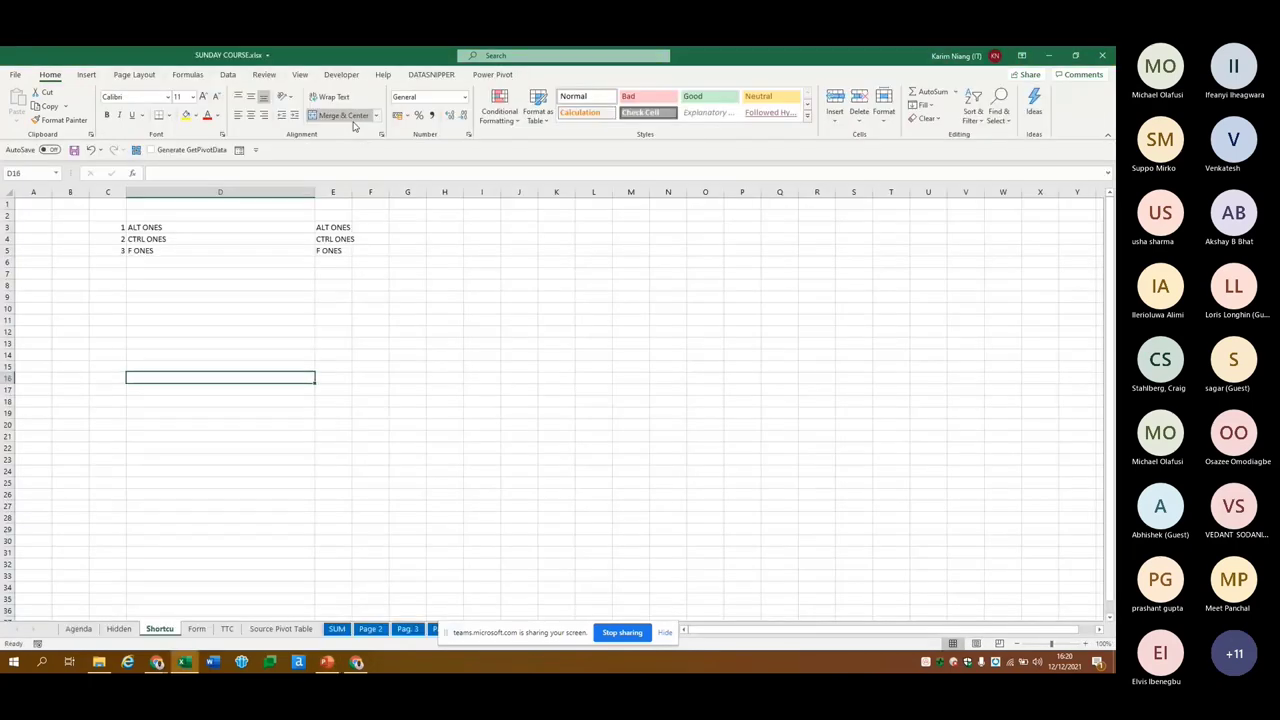
# Enter practice z values in the D16:E19 block and select the block
pyautogui.write('z')
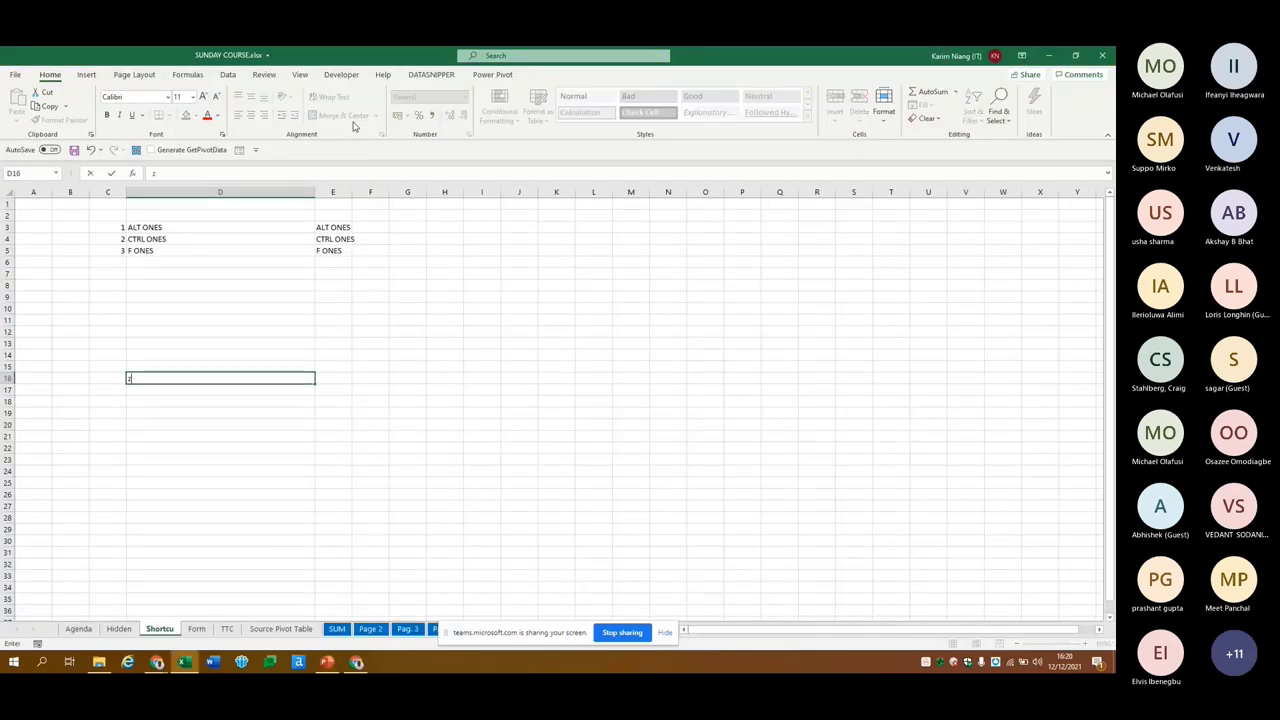
pyautogui.press('Return')
pyautogui.press('Return')
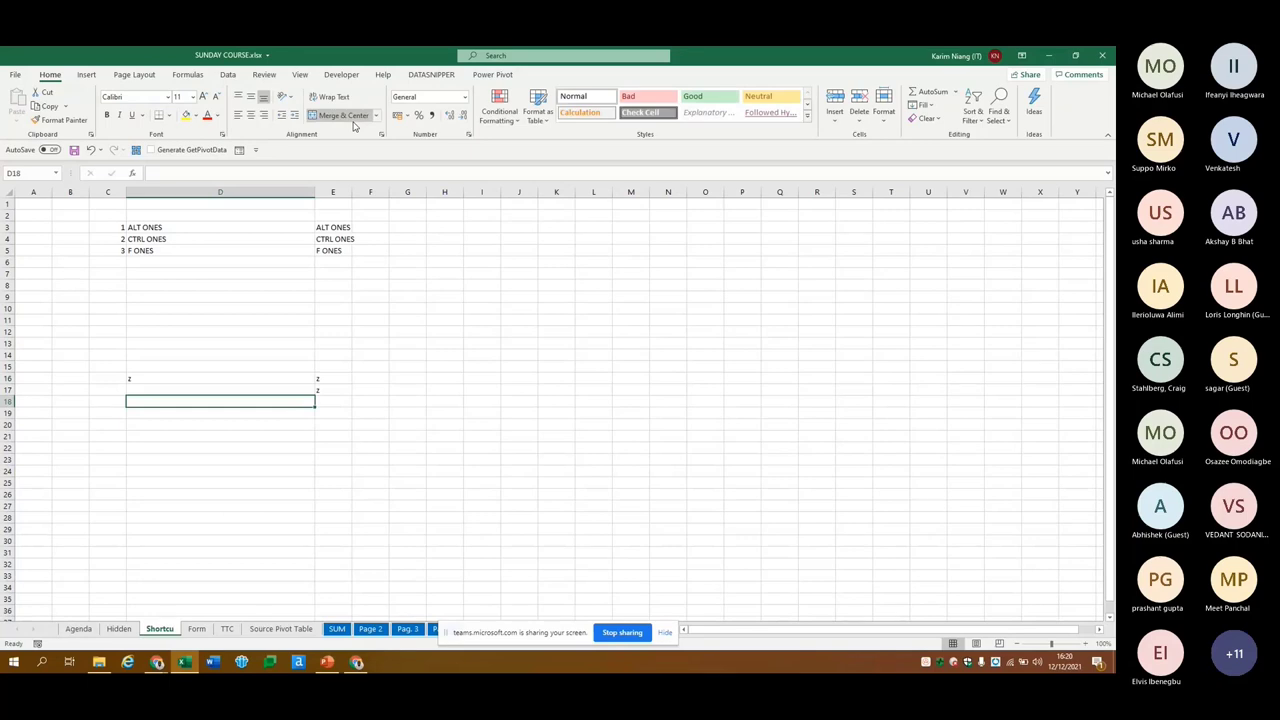
pyautogui.write('z')
pyautogui.press('Up')
pyautogui.press('Left')
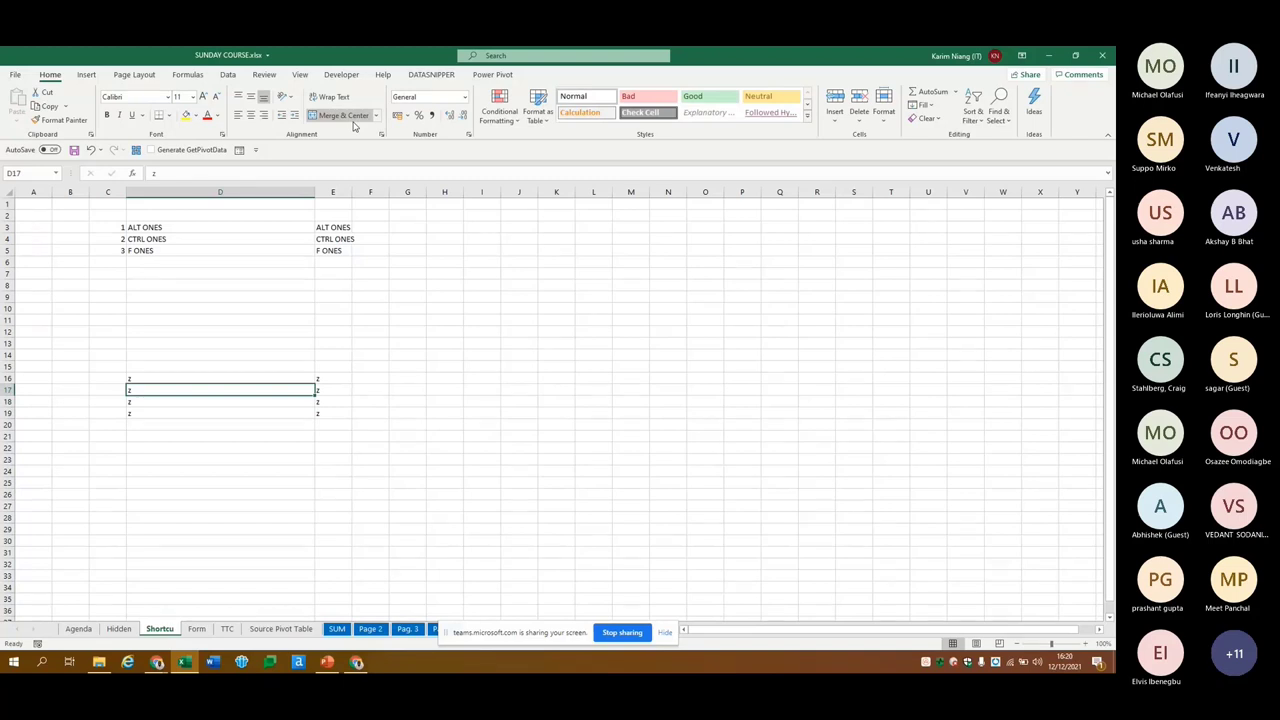
pyautogui.press('Up')
pyautogui.press('Up')
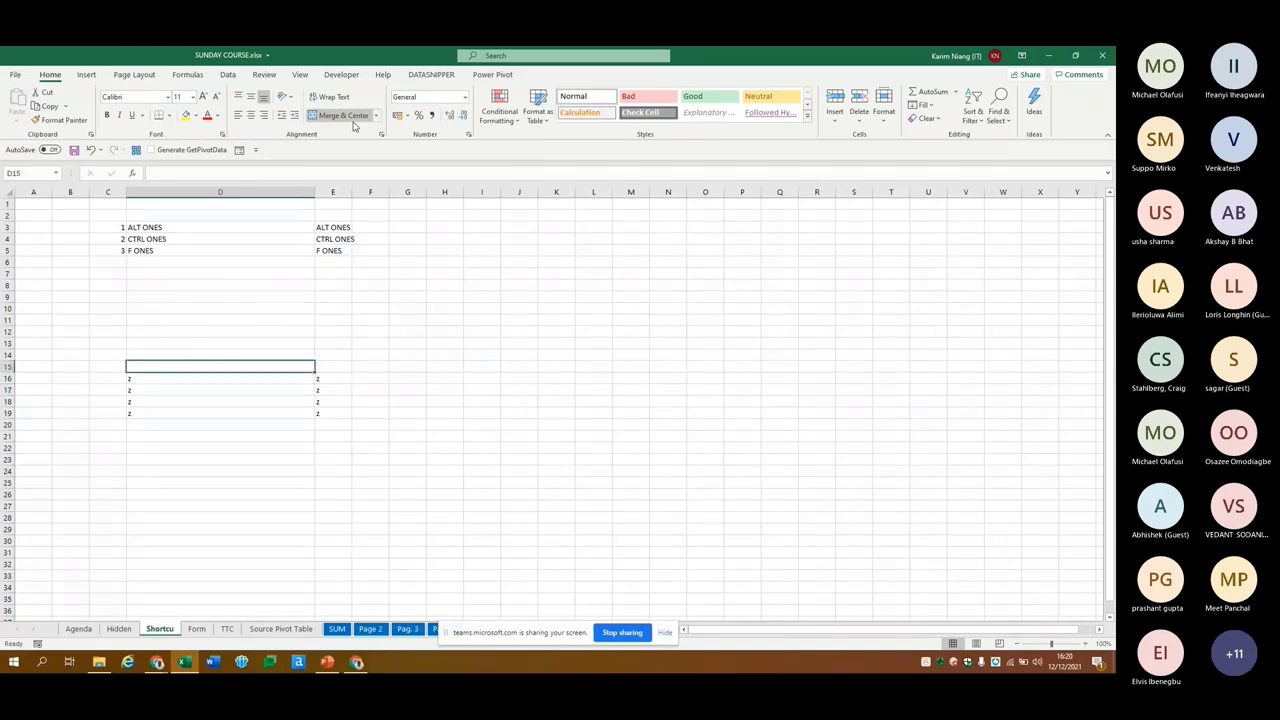
pyautogui.press('Down')
pyautogui.press('Down')
pyautogui.press('Down')
pyautogui.hotkey('ctrl', 'a')
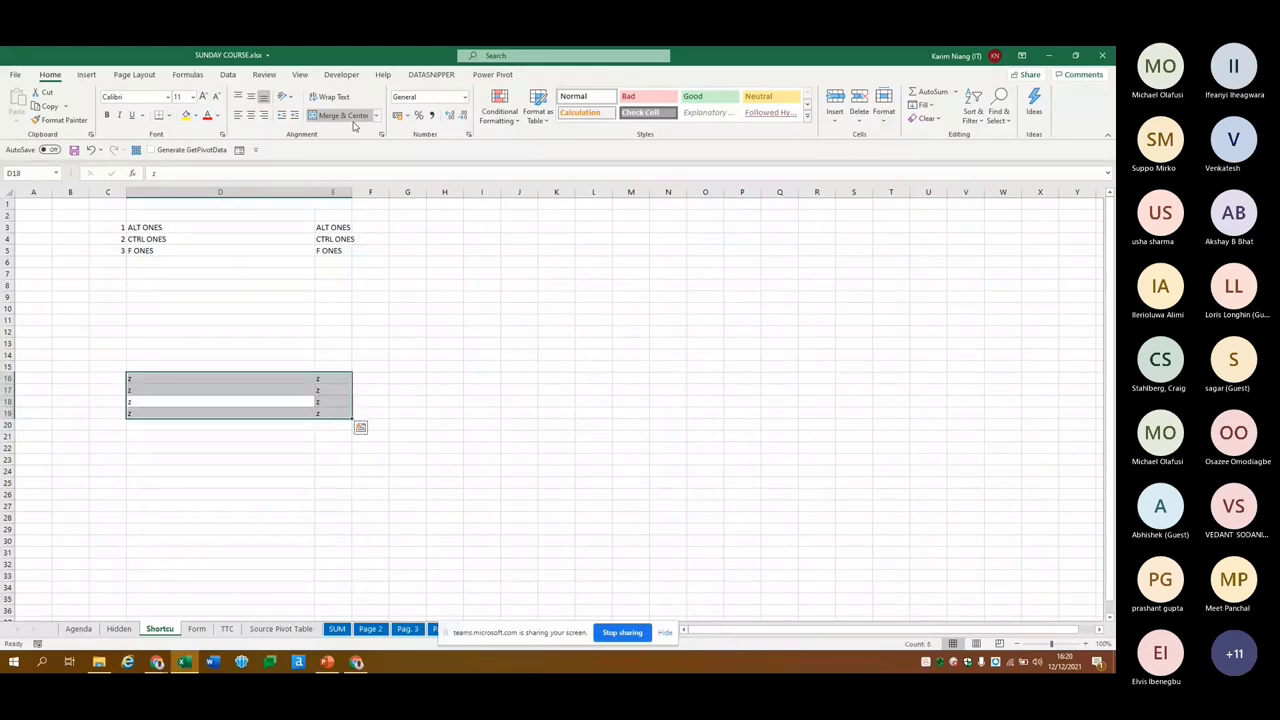
pyautogui.hotkey('shift', 'BackSpace')
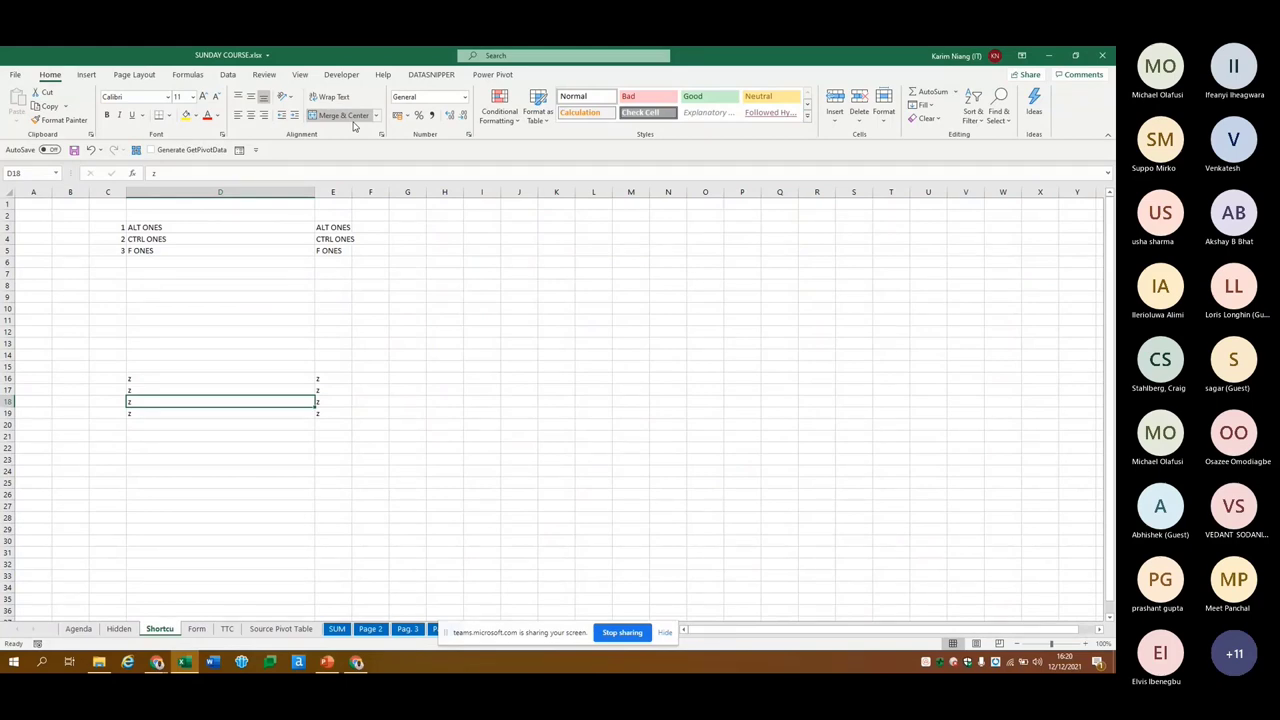
# Copy the z block and paste it into I16:J19
pyautogui.hotkey('ctrl', 'a')
pyautogui.hotkey('ctrl', 'c')
pyautogui.press('Right')
pyautogui.press('Right')
pyautogui.press('Right')
pyautogui.press('Right')
pyautogui.press('Right')
pyautogui.press('Up')
pyautogui.press('Up')
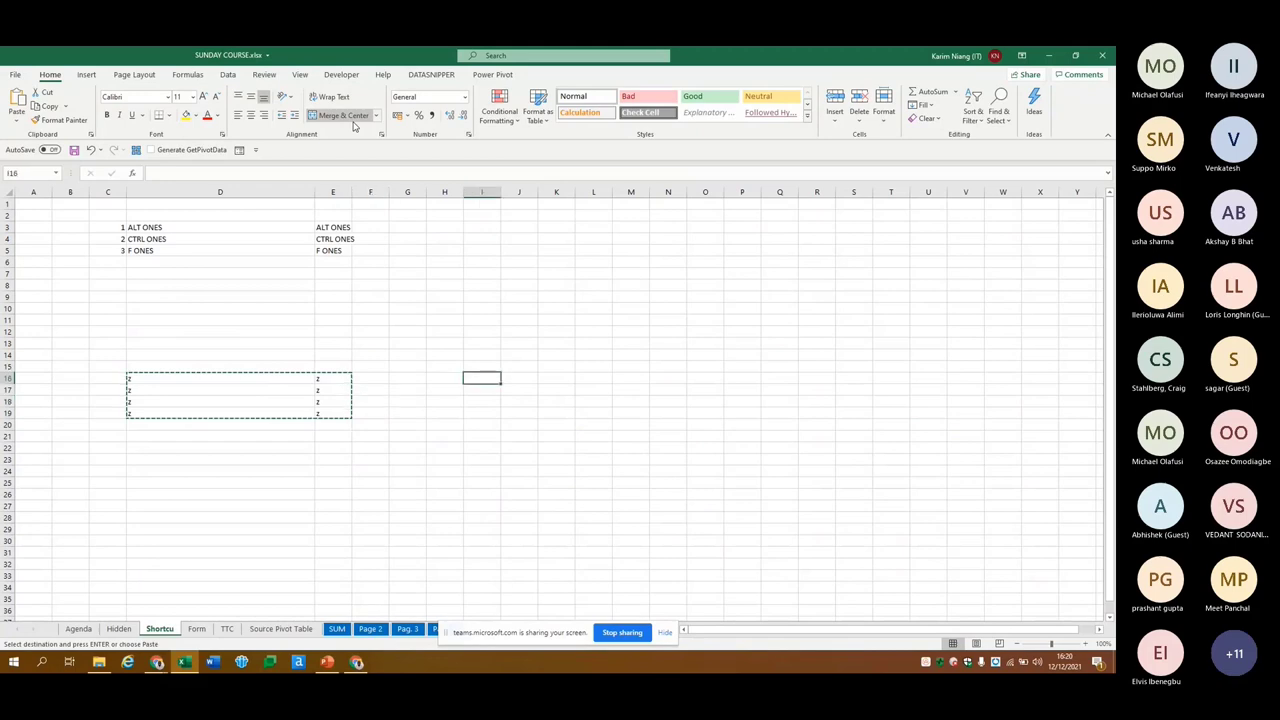
pyautogui.hotkey('ctrl', 'v')
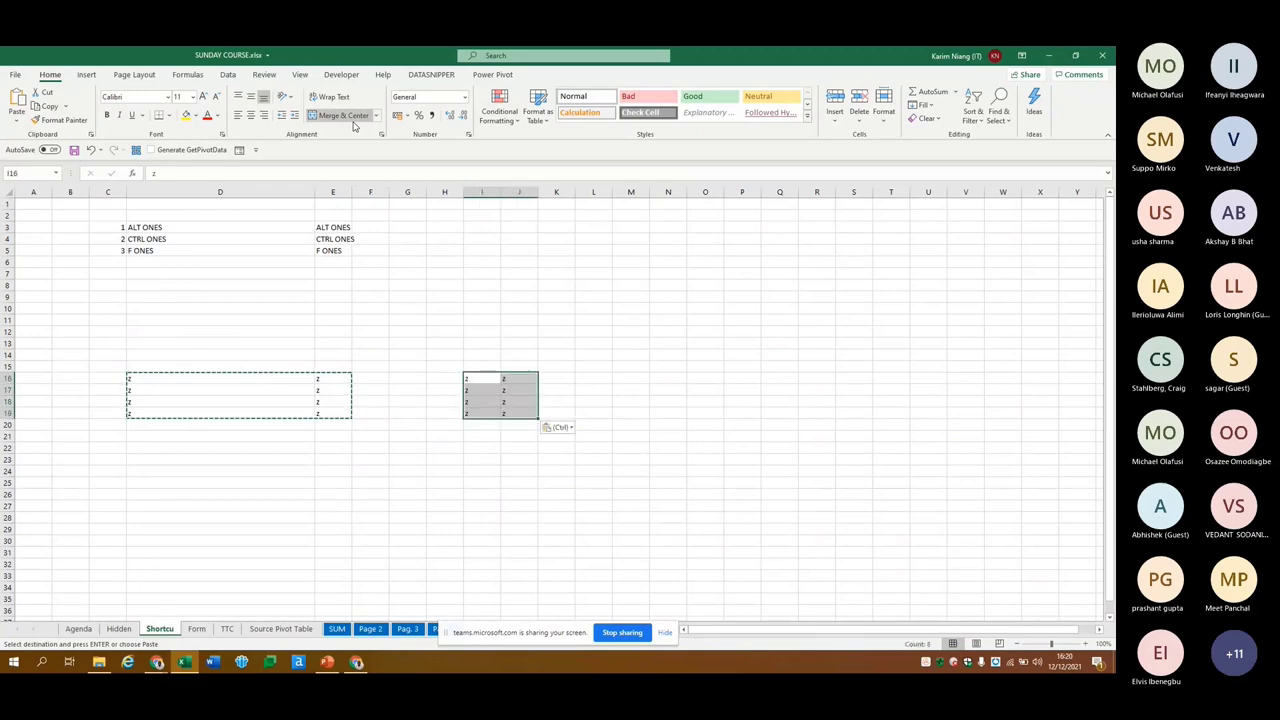
pyautogui.press('Escape')
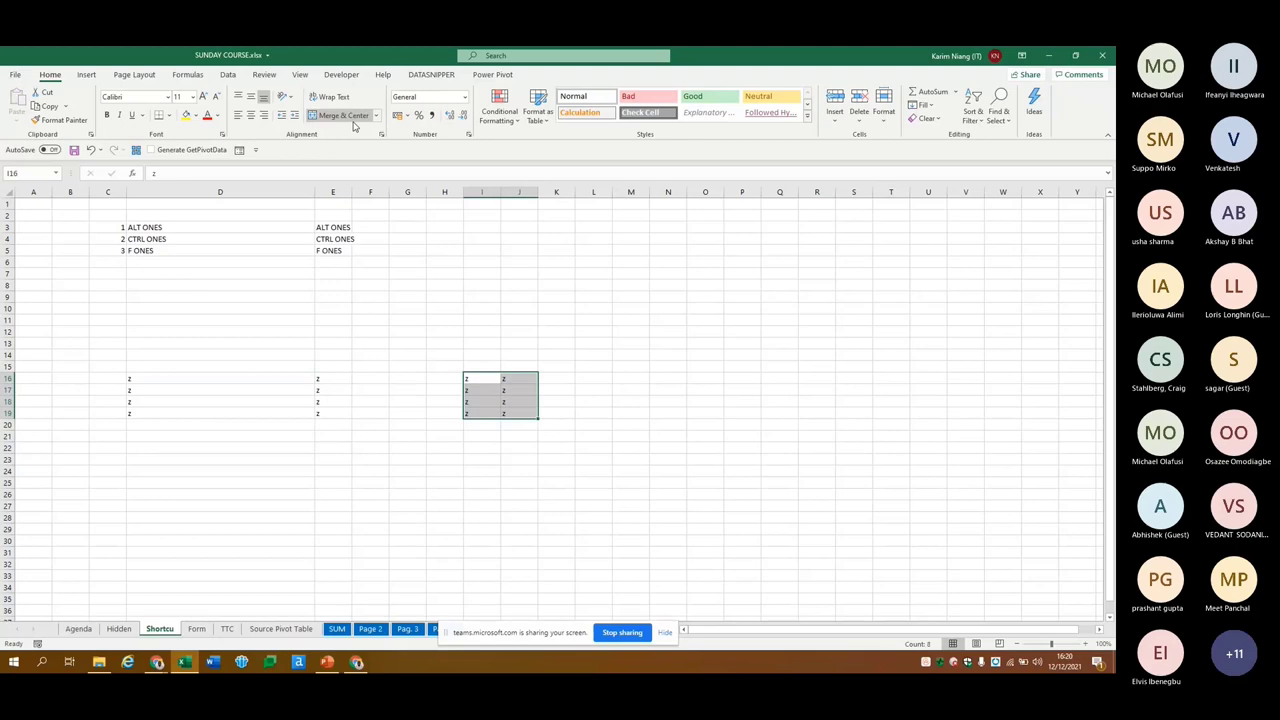
# Clear the z values from I16:J19 and D16:E19, then go to the Agenda sheet
pyautogui.hotkey('ctrl', 'space')
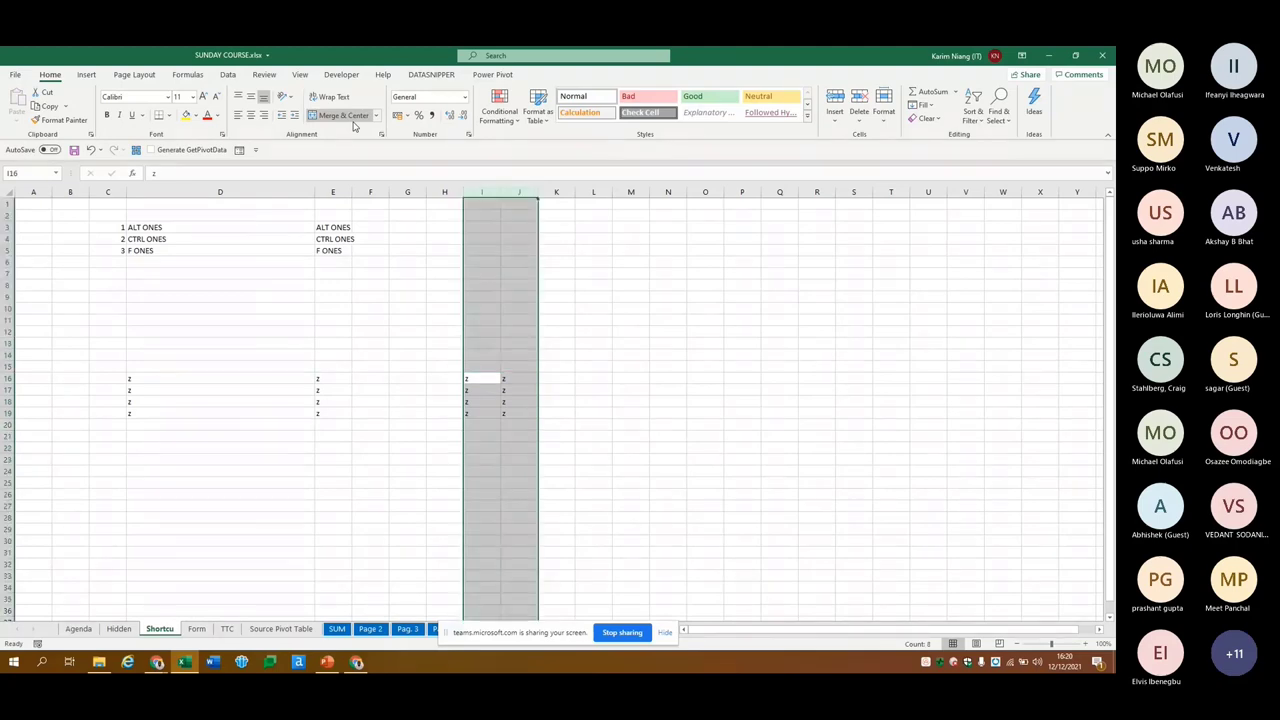
pyautogui.hotkey('ctrl', 'z')
pyautogui.hotkey('ctrl', 'z')
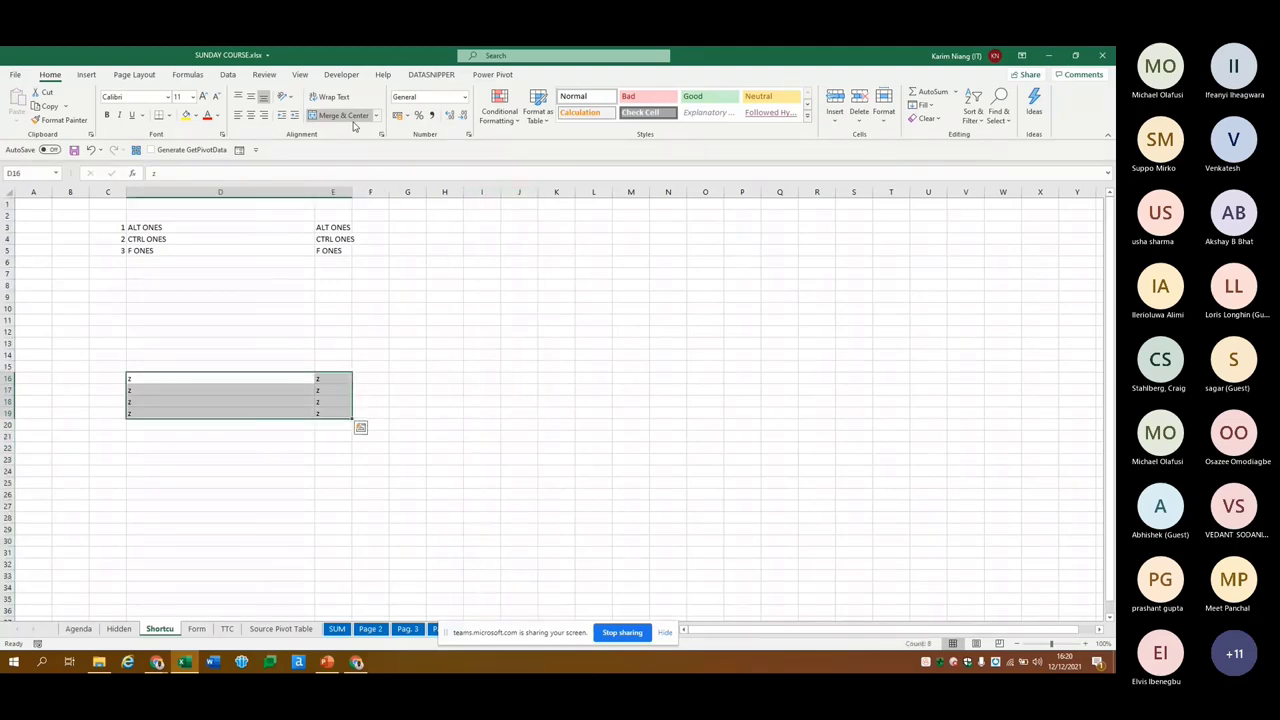
pyautogui.hotkey('ctrl', 'z')
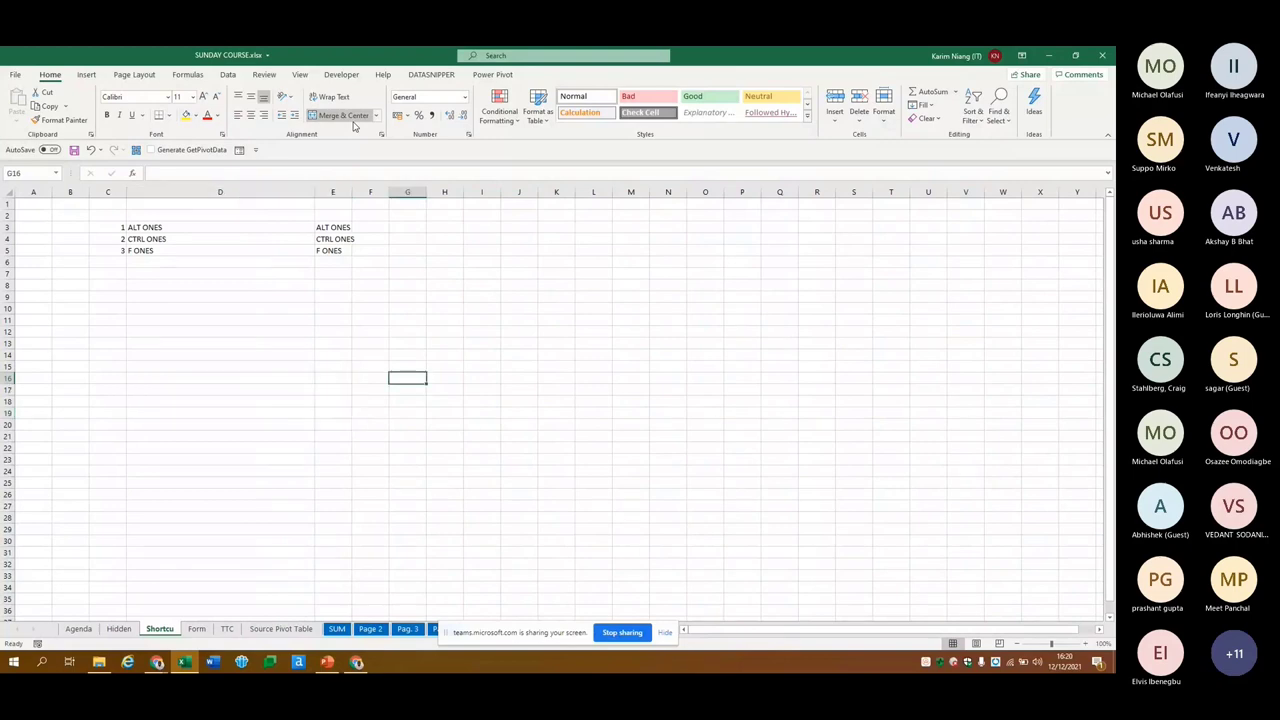
pyautogui.hotkey('ctrl', 'z')
pyautogui.hotkey('ctrl', 'z')
pyautogui.hotkey('ctrl', 'z')
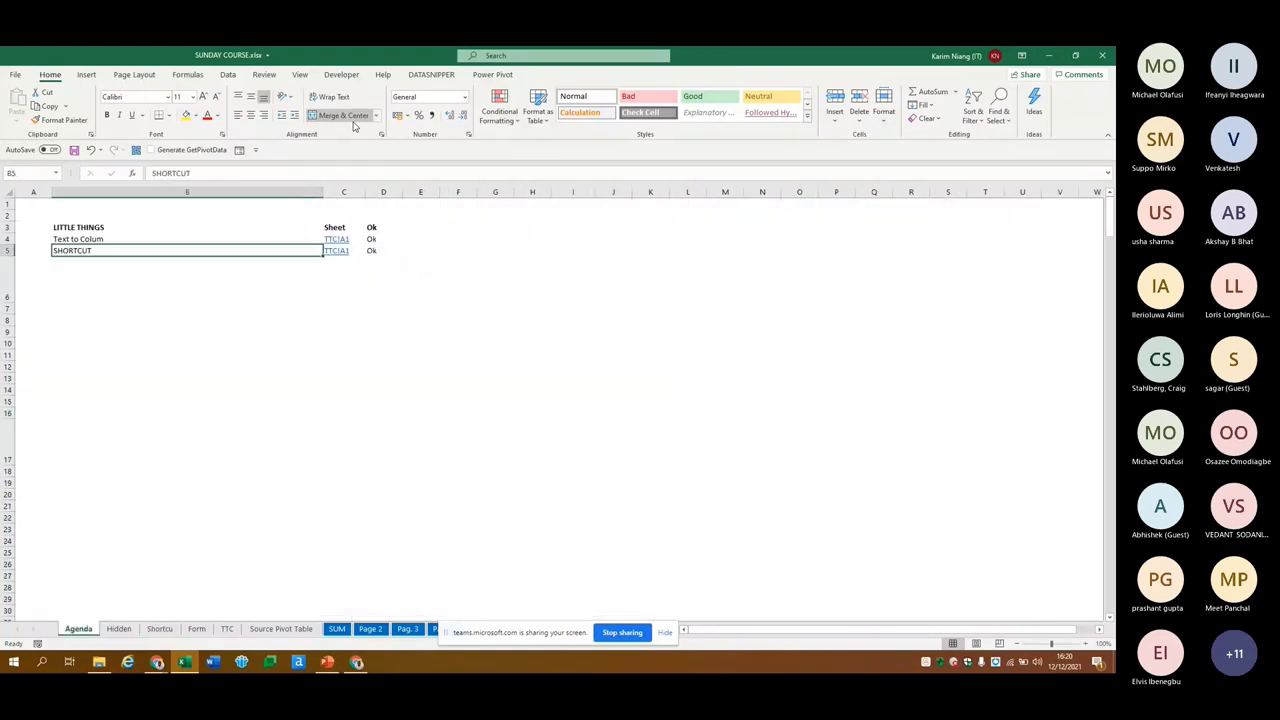
# Restore the Custom Format row contents on the Agenda sheet and return to cell B6
pyautogui.hotkey('ctrl', 'z')
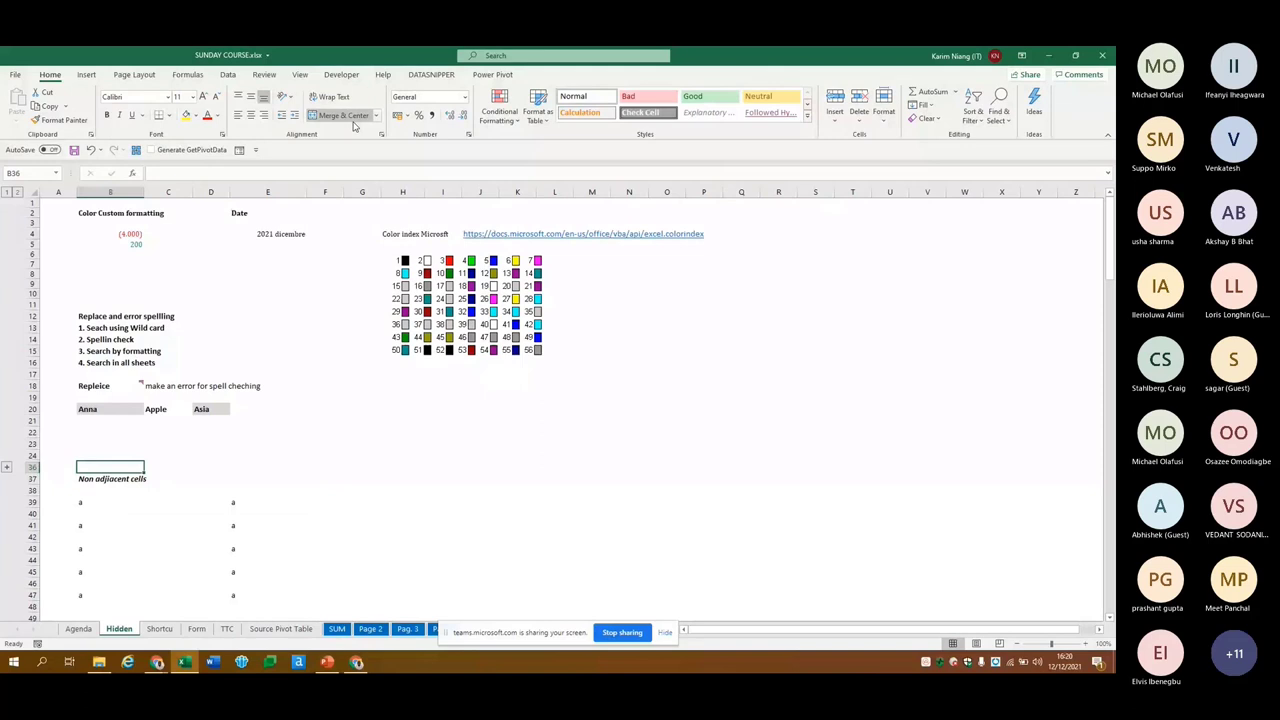
pyautogui.hotkey('ctrl', 'z')
pyautogui.hotkey('ctrl', 'z')
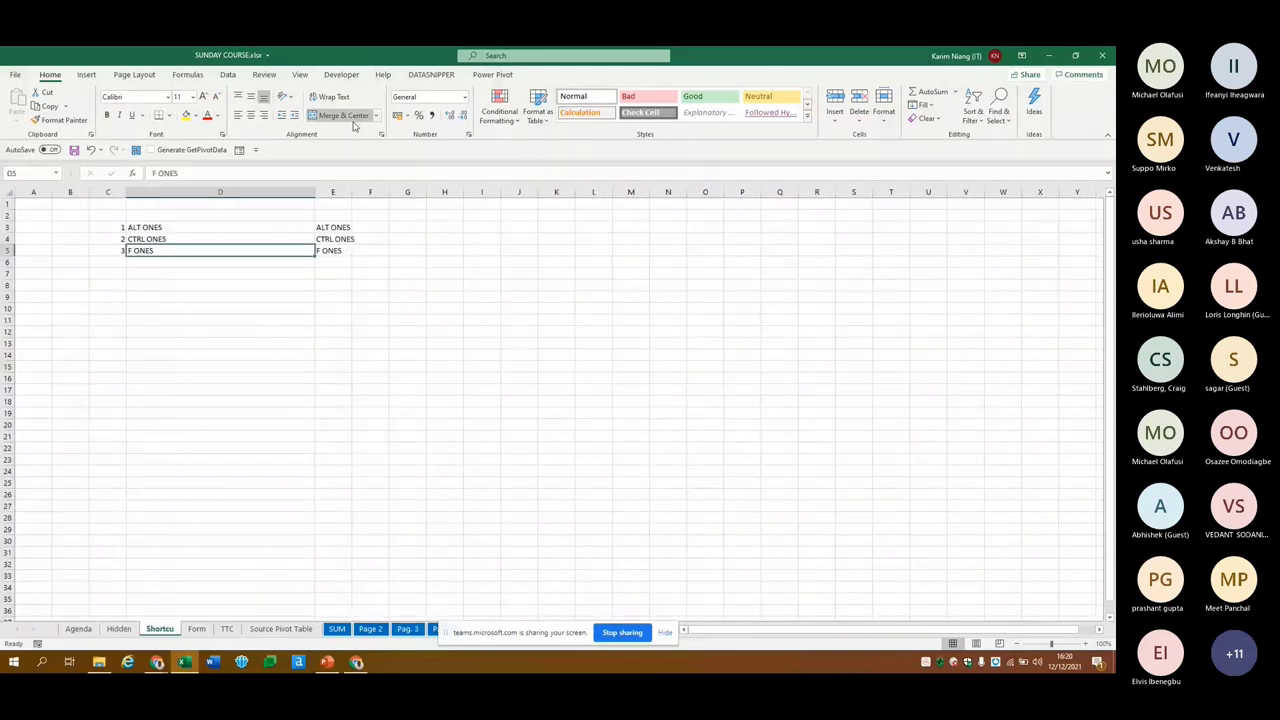
pyautogui.hotkey('ctrl', 'z')
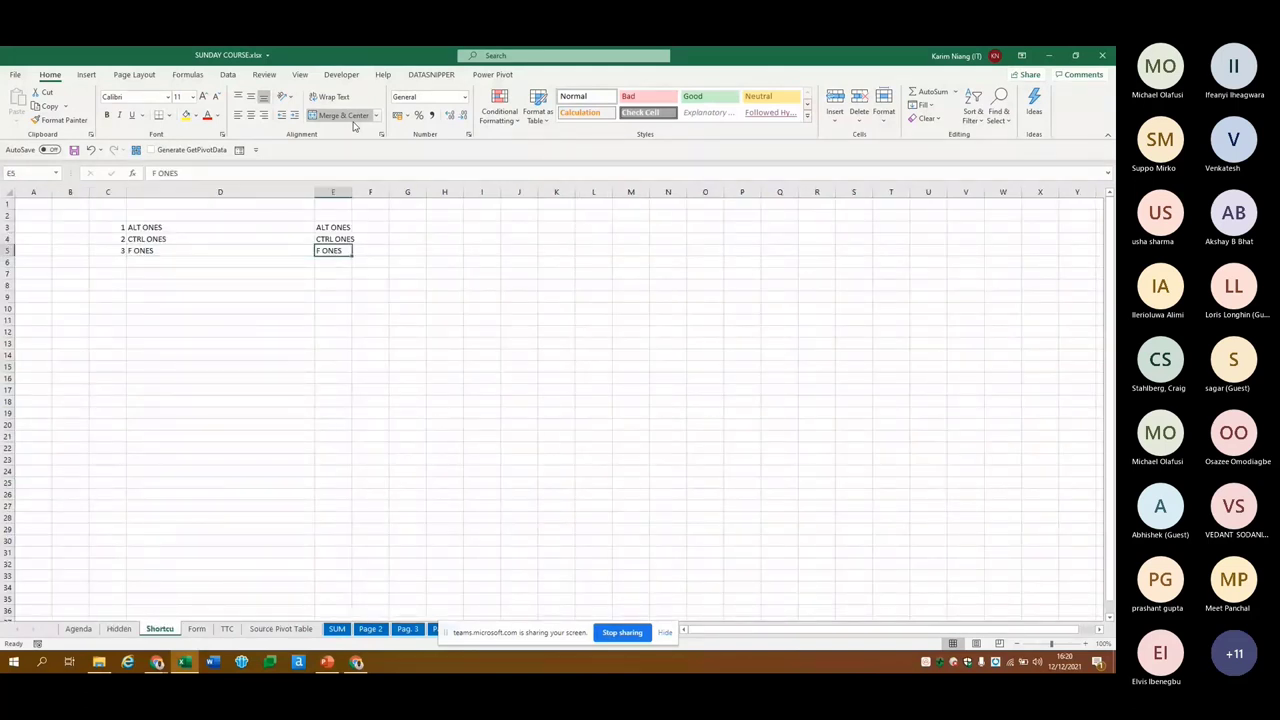
pyautogui.hotkey('ctrl', 'z')
pyautogui.hotkey('ctrl', 'z')
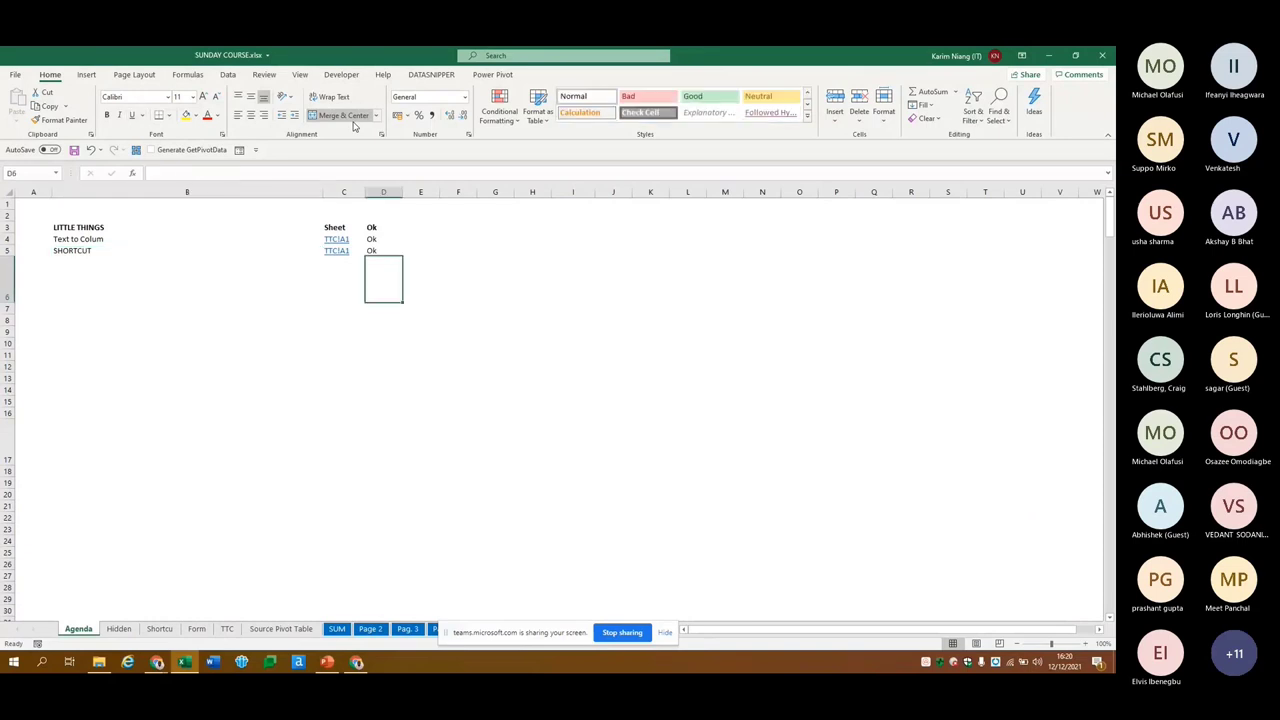
pyautogui.hotkey('ctrl', 'z')
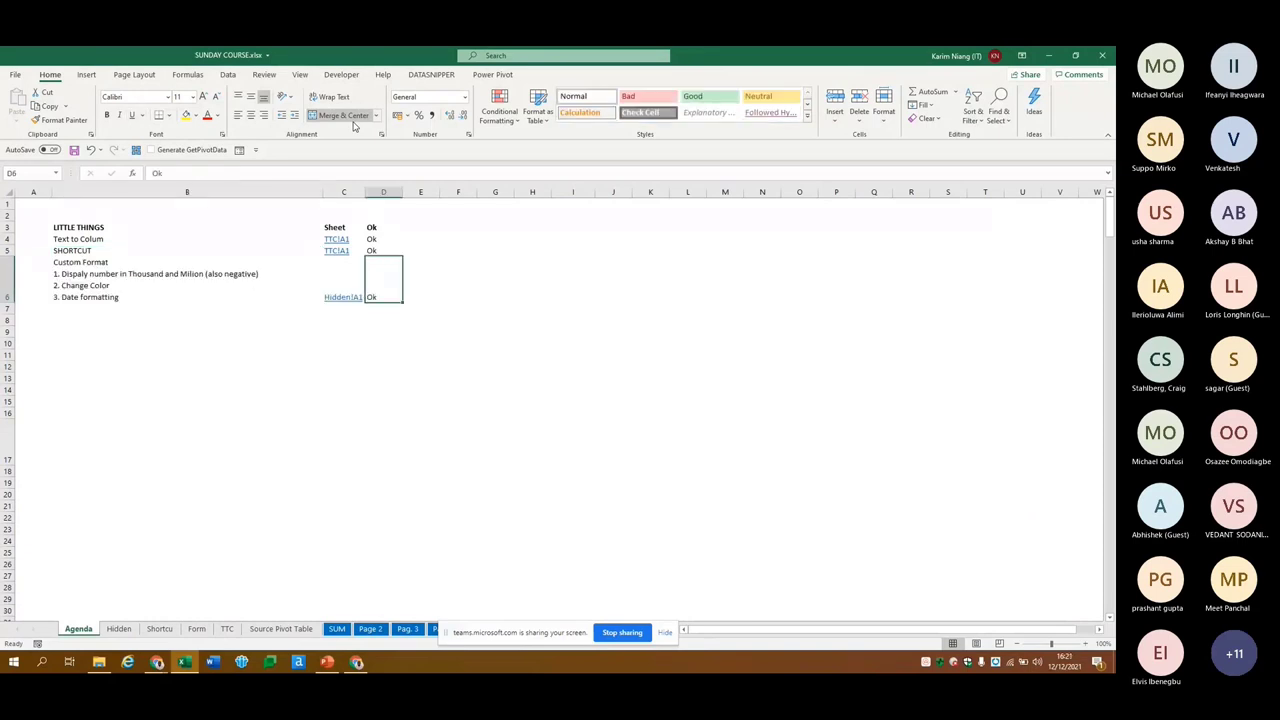
pyautogui.hotkey('ctrl', 'z')
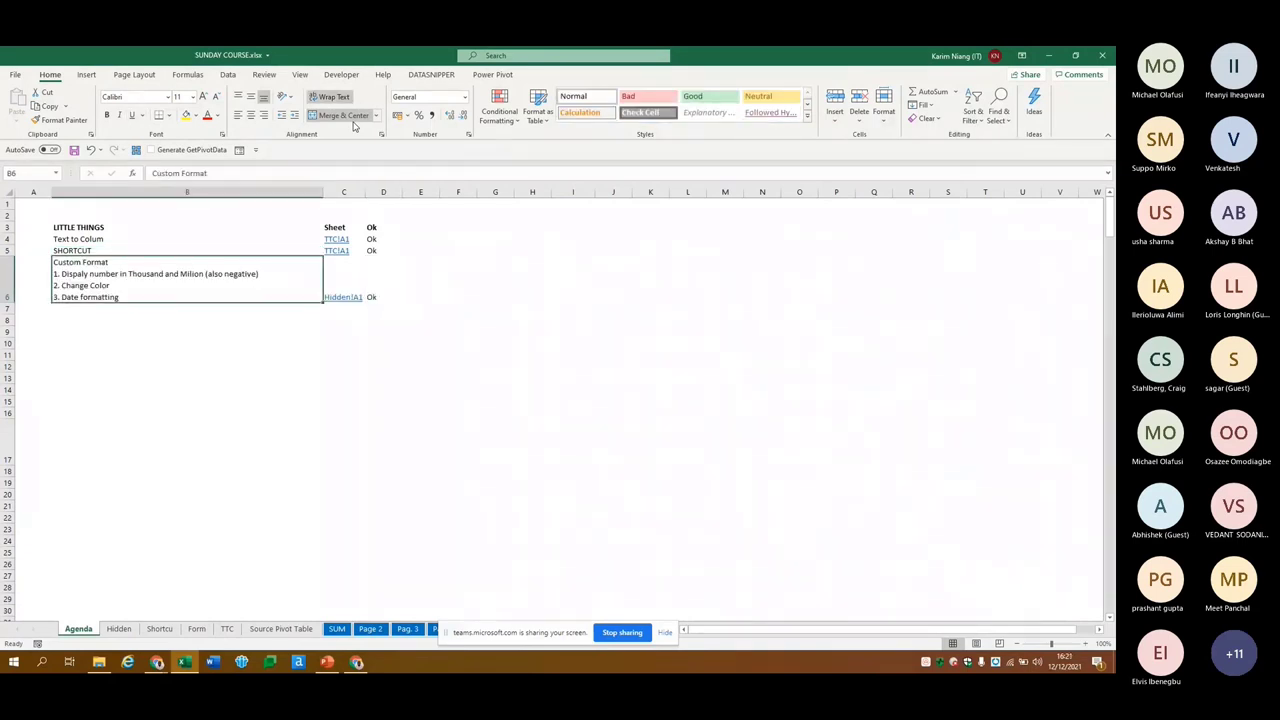
pyautogui.hotkey('ctrl', 'z')
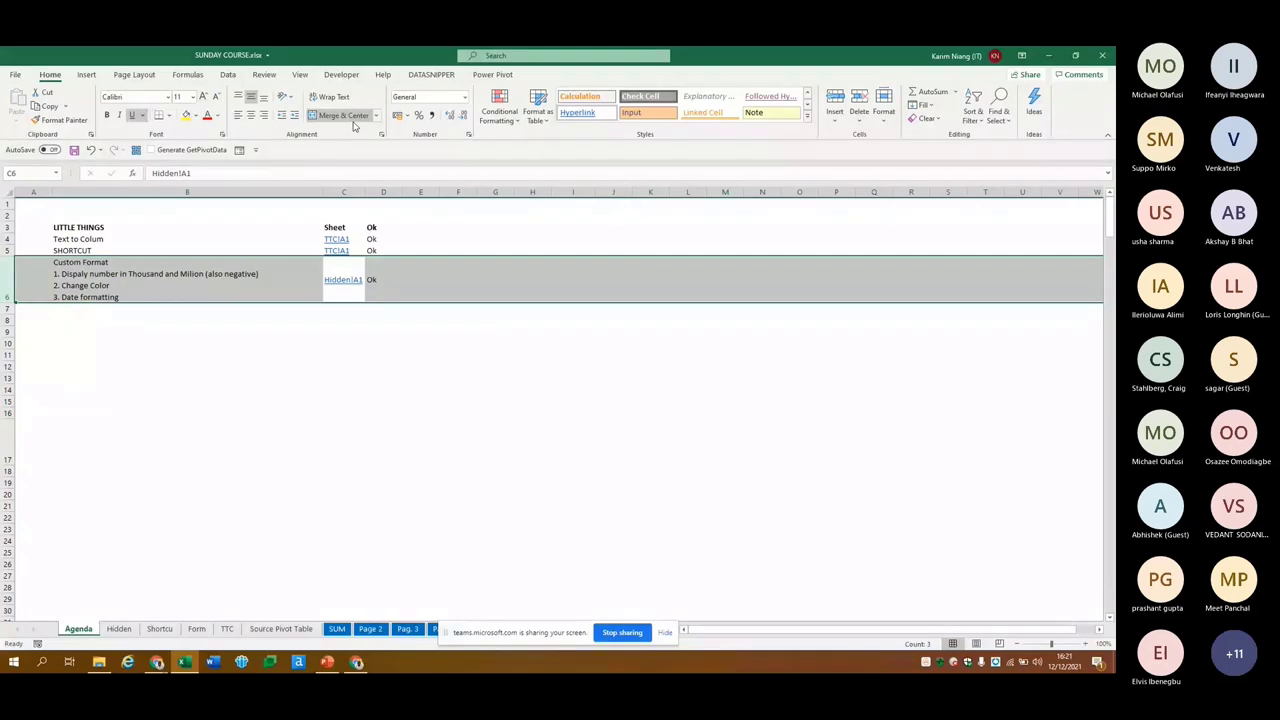
pyautogui.hotkey('ctrl', 'z')
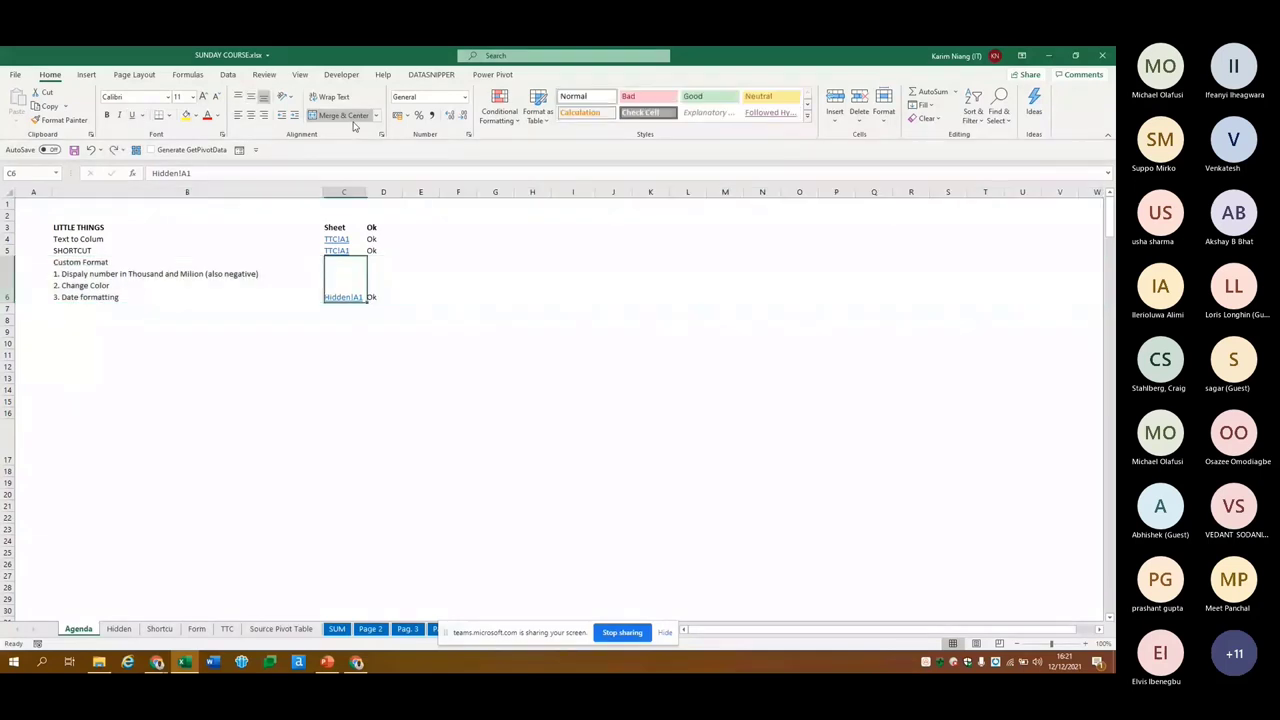
pyautogui.press('Left')
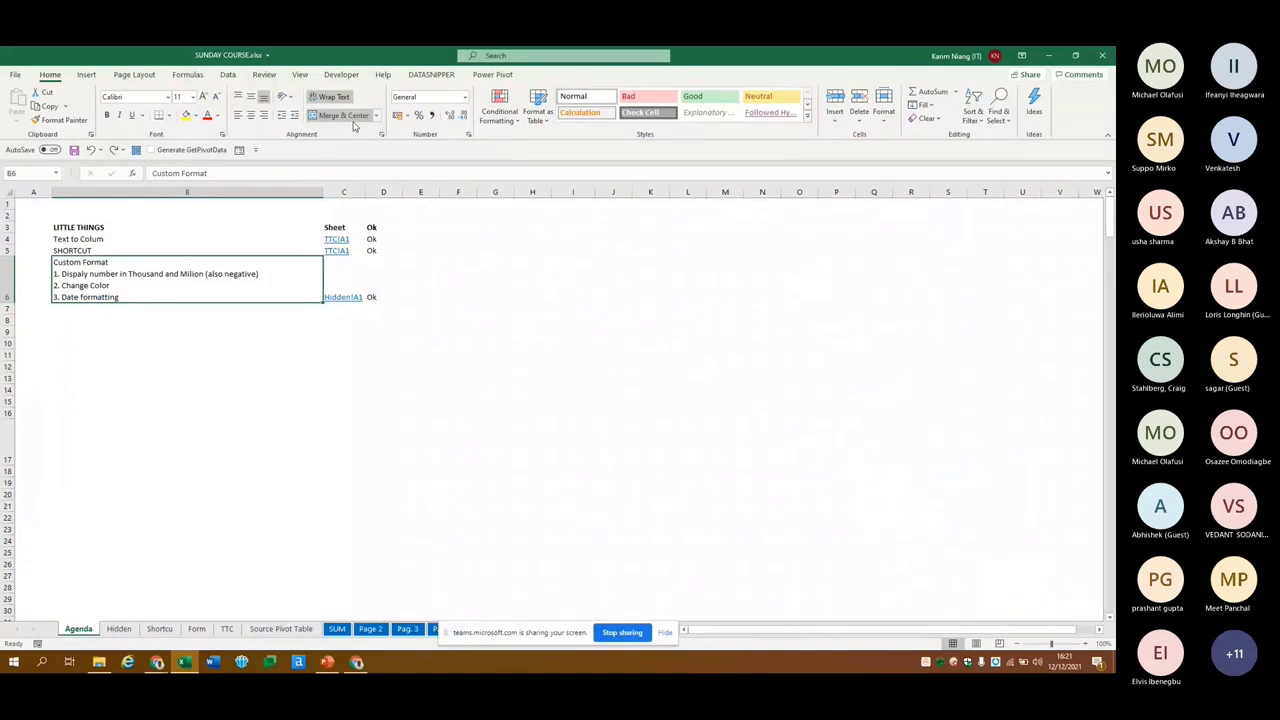
# Apply Middle Align to all of row 6, then switch to the Hidden sheet
pyautogui.hotkey('shift', 'space')
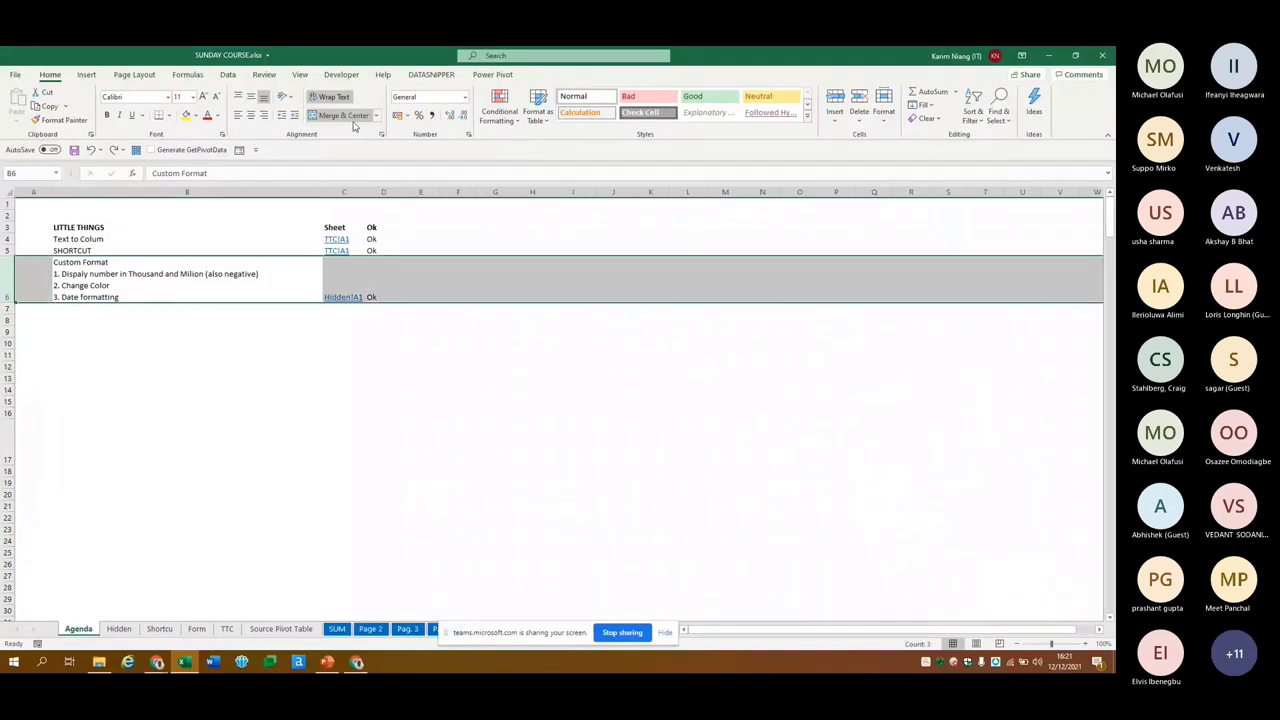
pyautogui.hotkey('alt', 'h')
pyautogui.press('a')
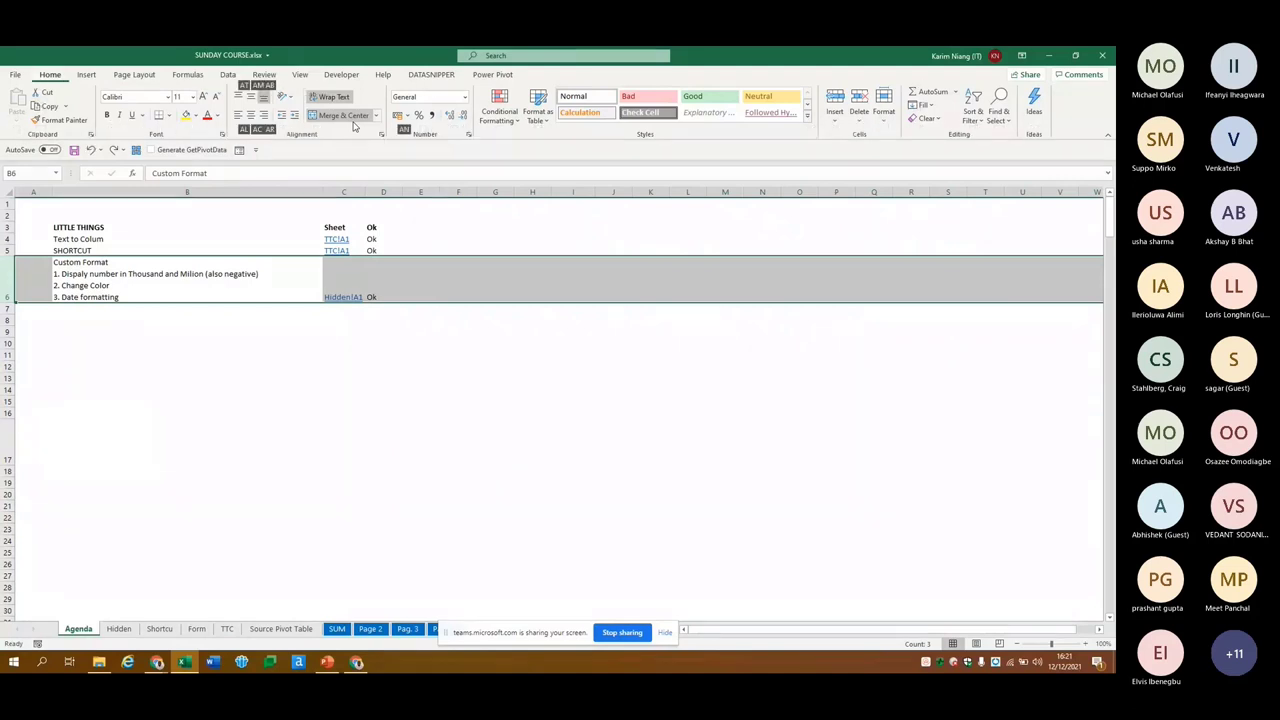
pyautogui.press('m')
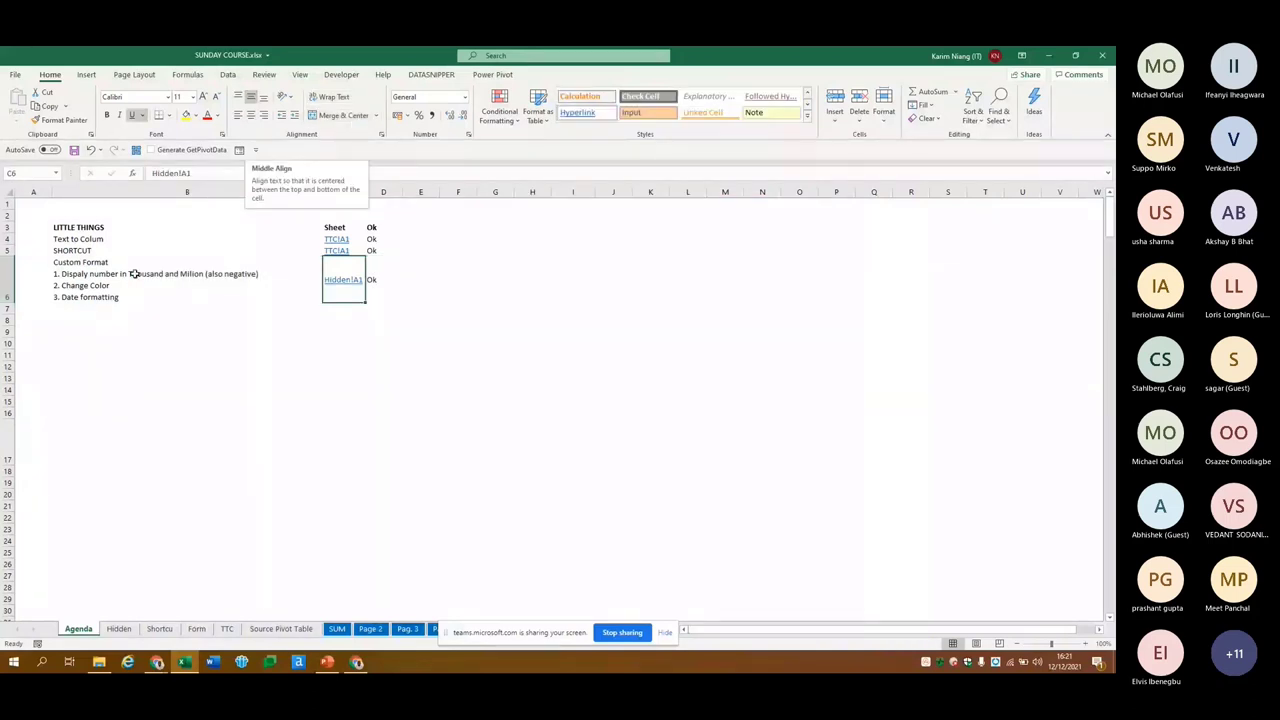
pyautogui.press('Home')
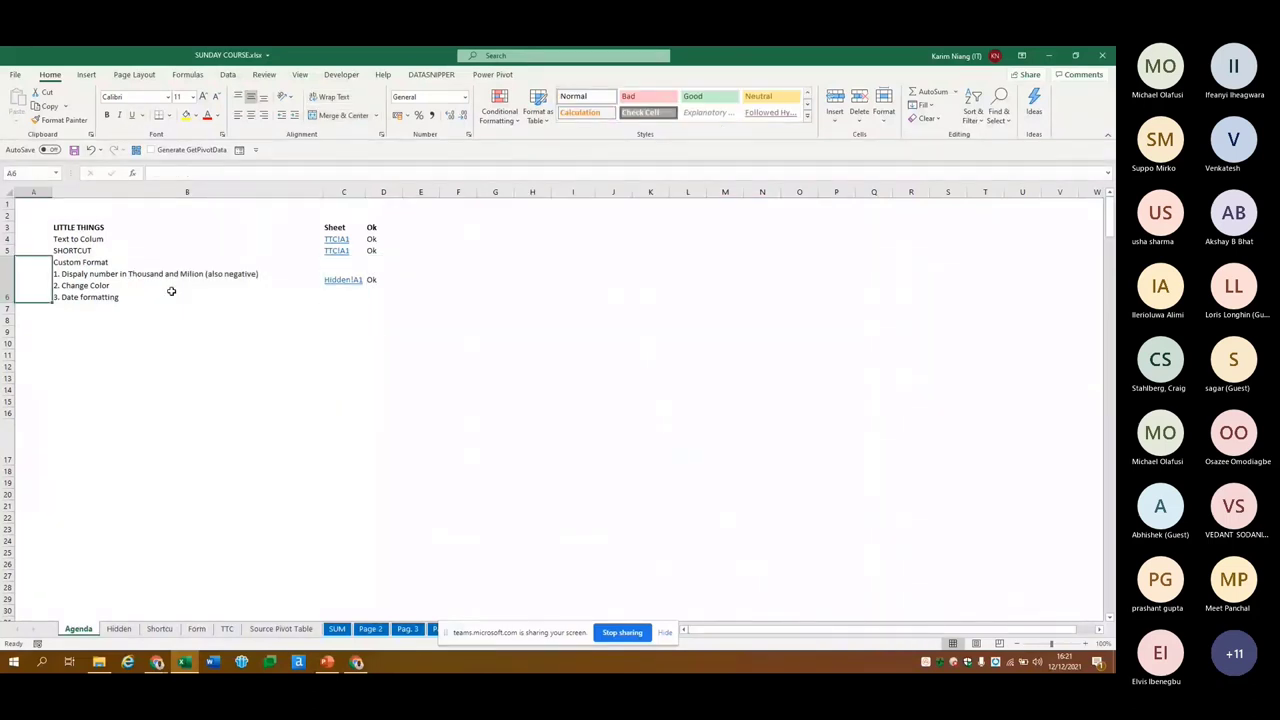
pyautogui.click(171, 291)
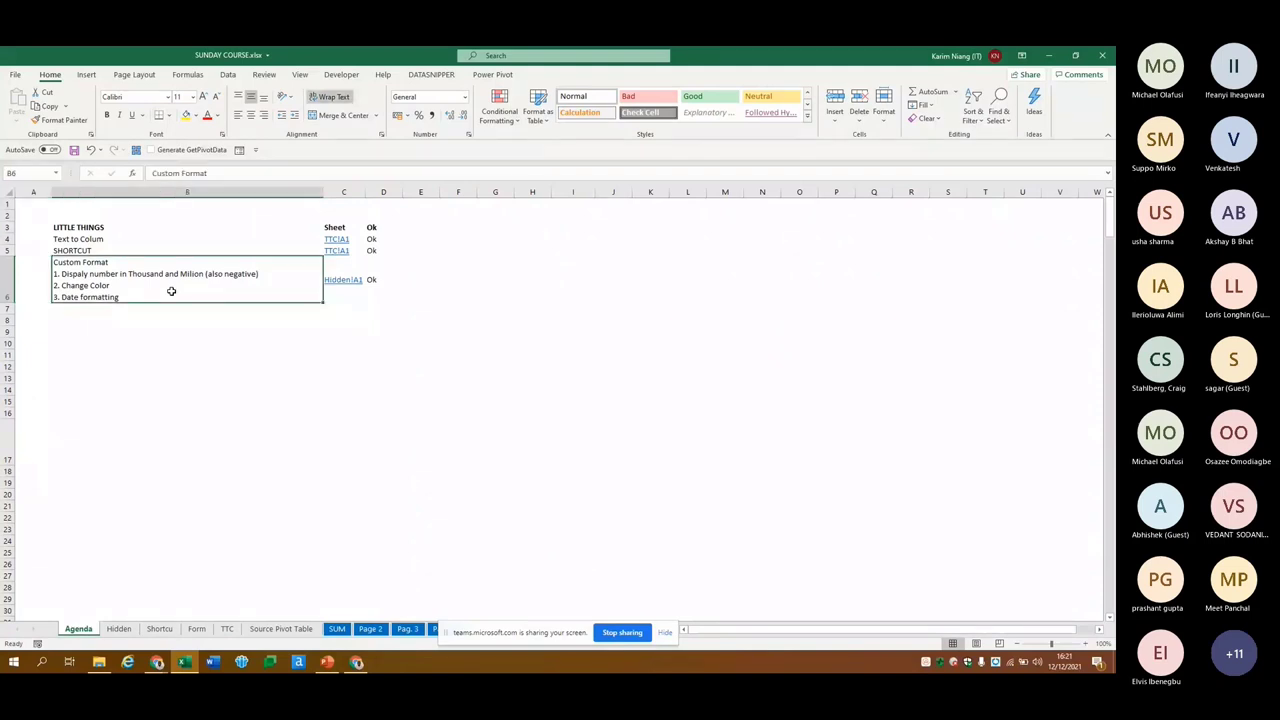
pyautogui.hotkey('ctrl', 'pagedown')
pyautogui.hotkey('ctrl', 'Up')
pyautogui.hotkey('ctrl', 'Up')
pyautogui.hotkey('ctrl', 'Up')
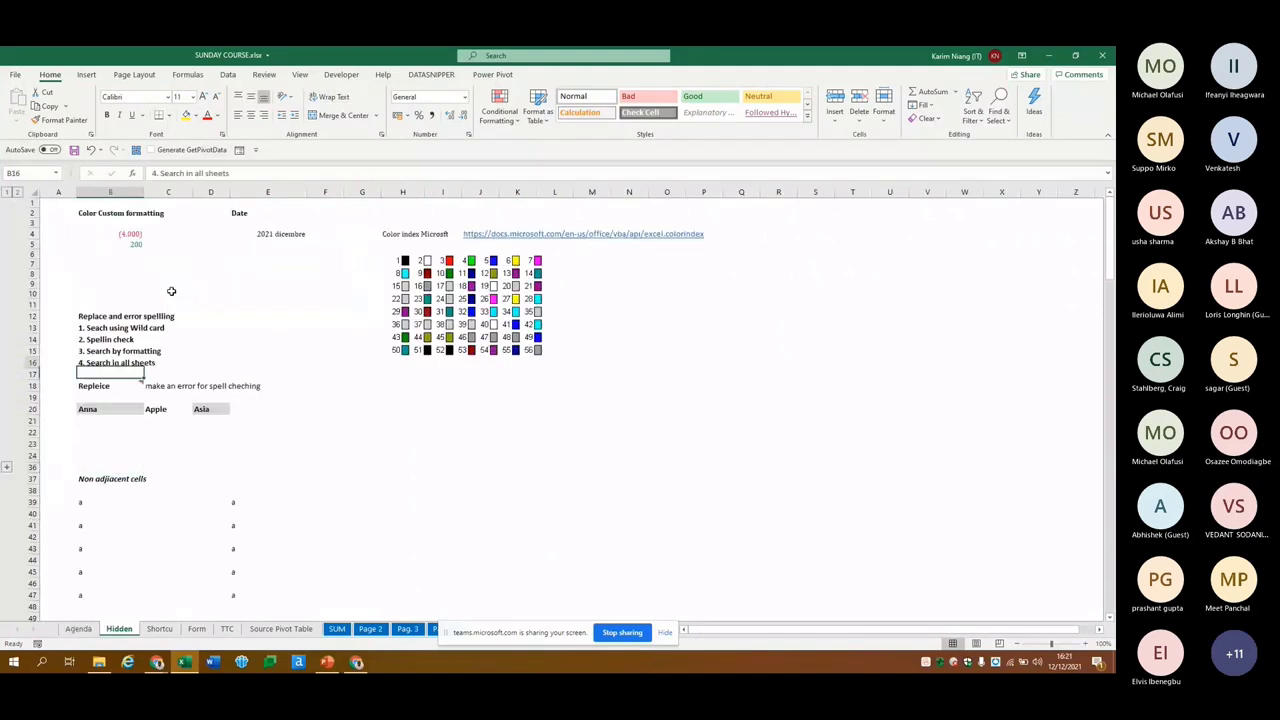
pyautogui.hotkey('ctrl', 'Up')
pyautogui.hotkey('ctrl', 'Up')
pyautogui.hotkey('ctrl', 'Up')
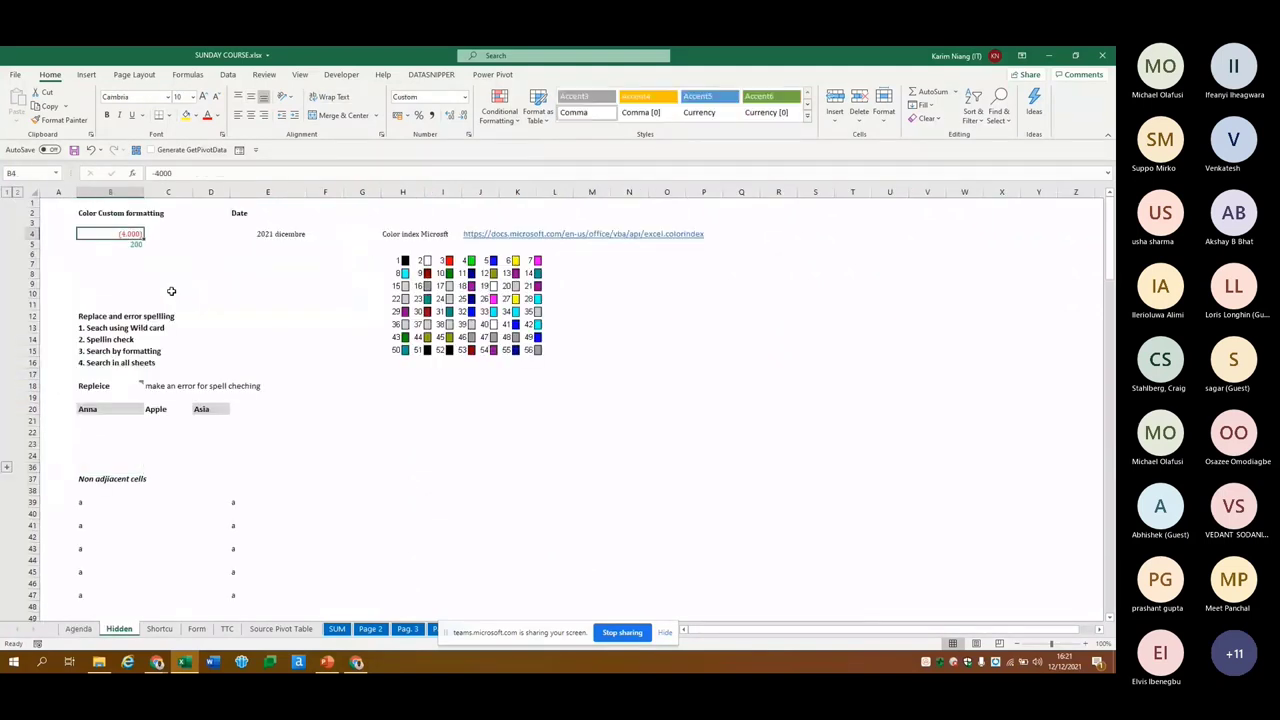
pyautogui.hotkey('shift', 'Down')
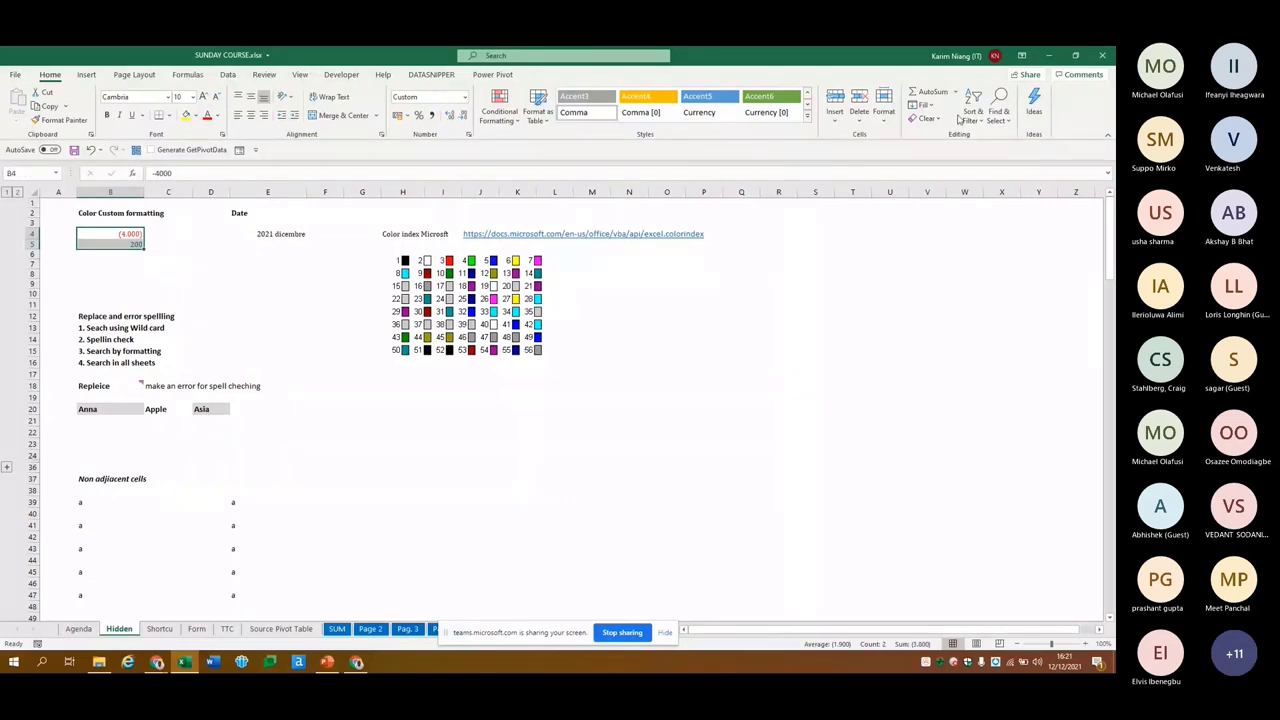
# Clear the formats from B4:B5 and enter 1000 in both B4 and B5
pyautogui.click(927, 118)
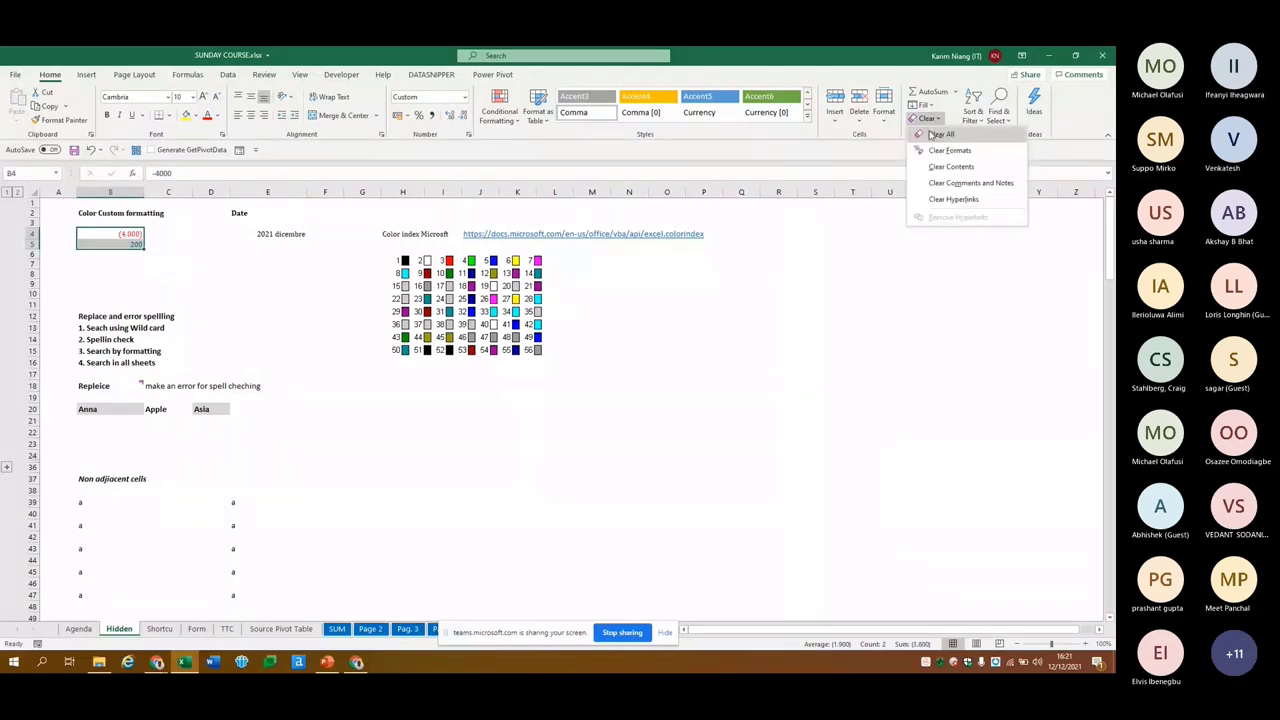
pyautogui.click(931, 150)
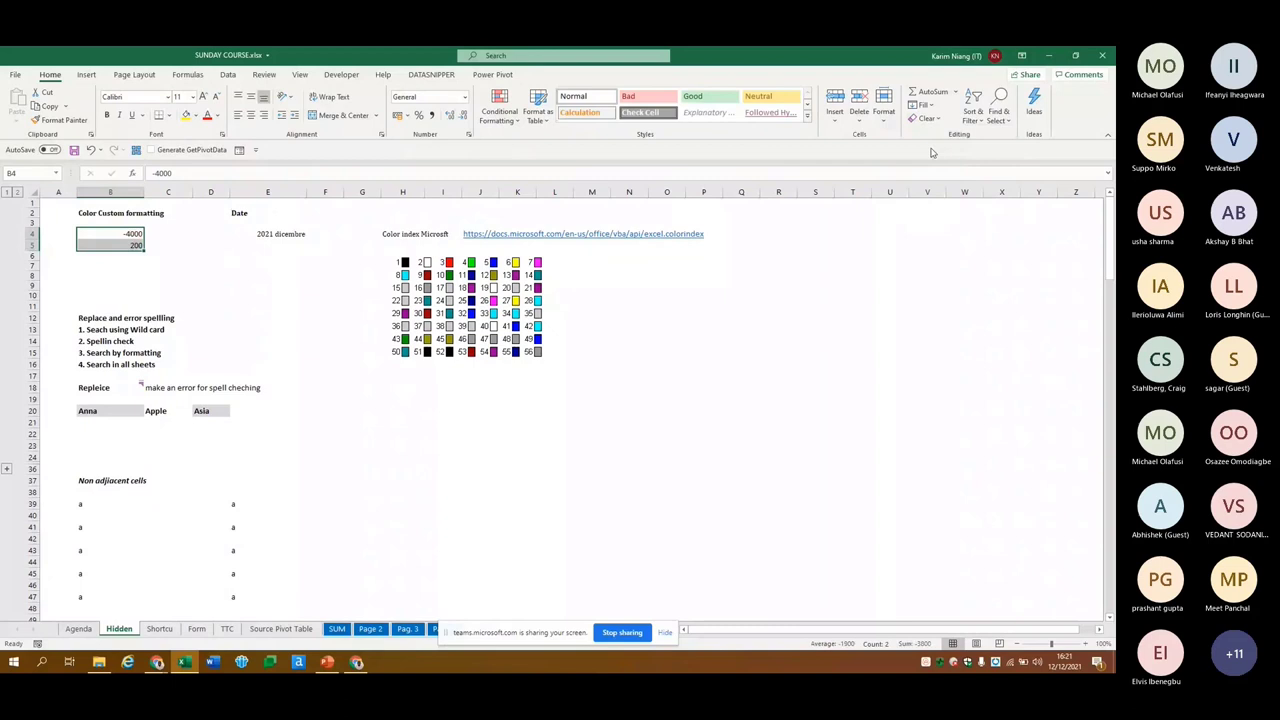
pyautogui.hotkey('shift', 'Up')
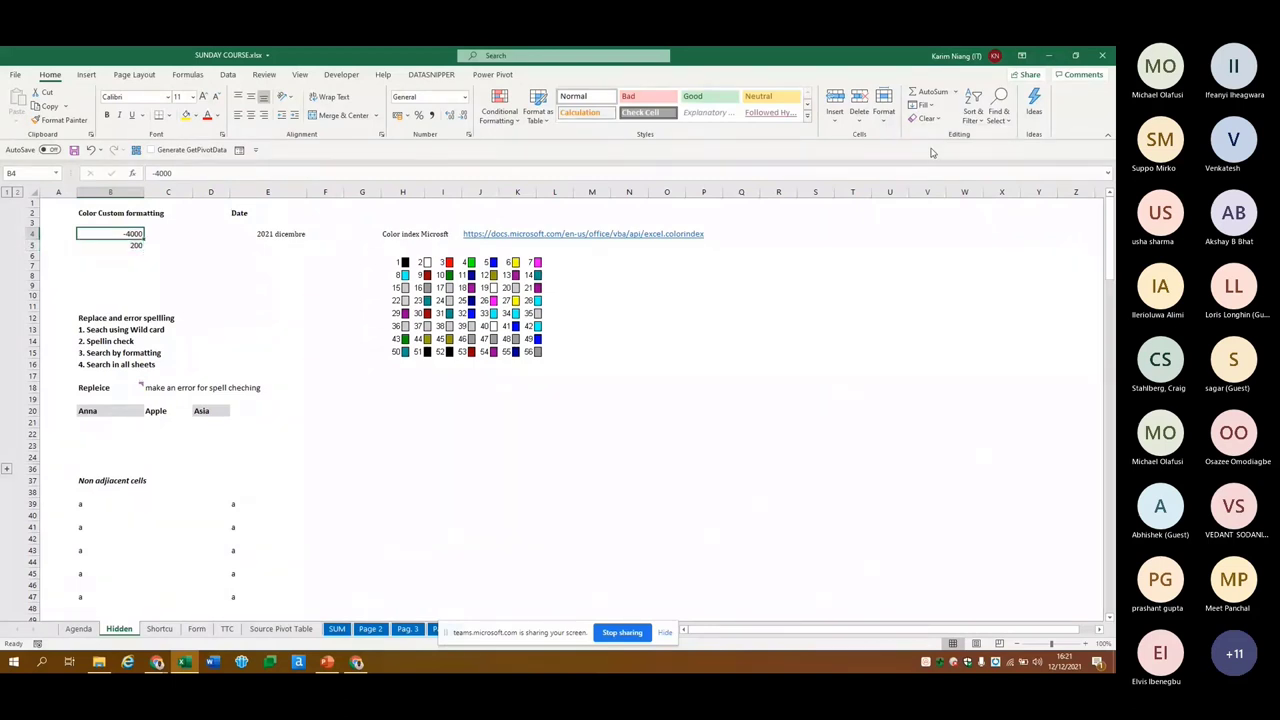
pyautogui.write('1000')
pyautogui.press('Return')
pyautogui.write('100')
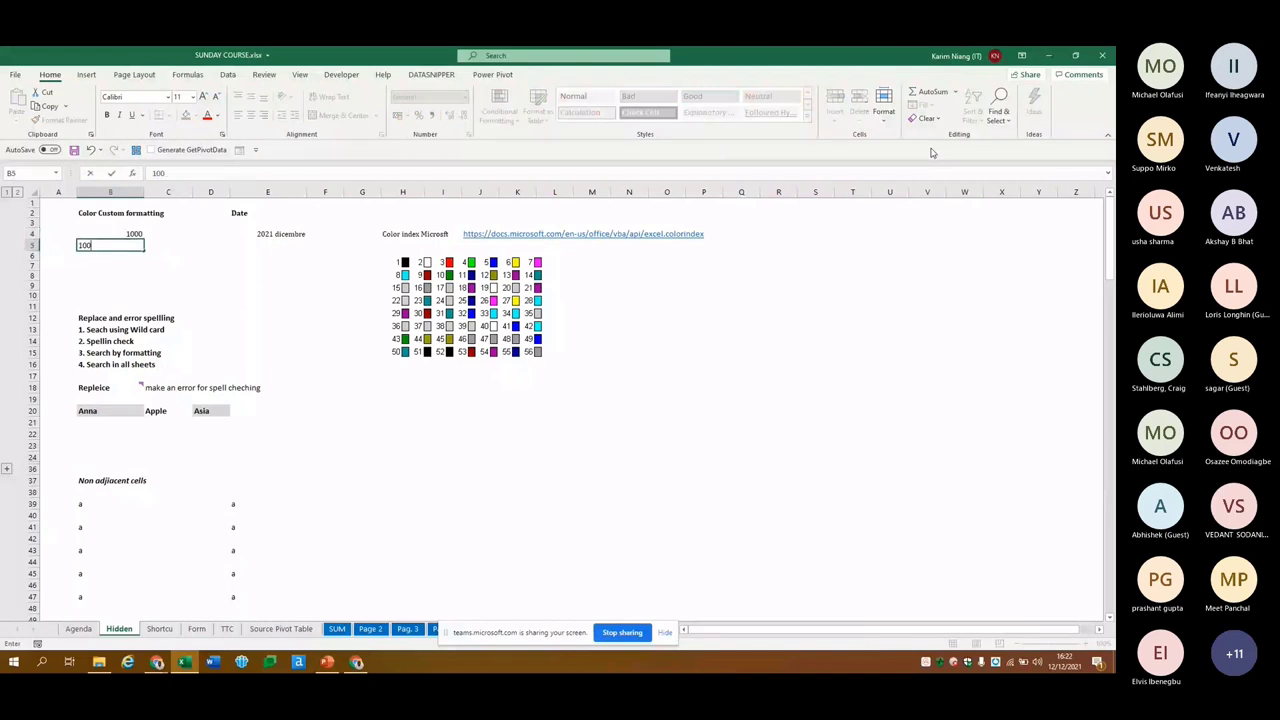
pyautogui.press('Up')
pyautogui.press('Down')
pyautogui.write('1000')
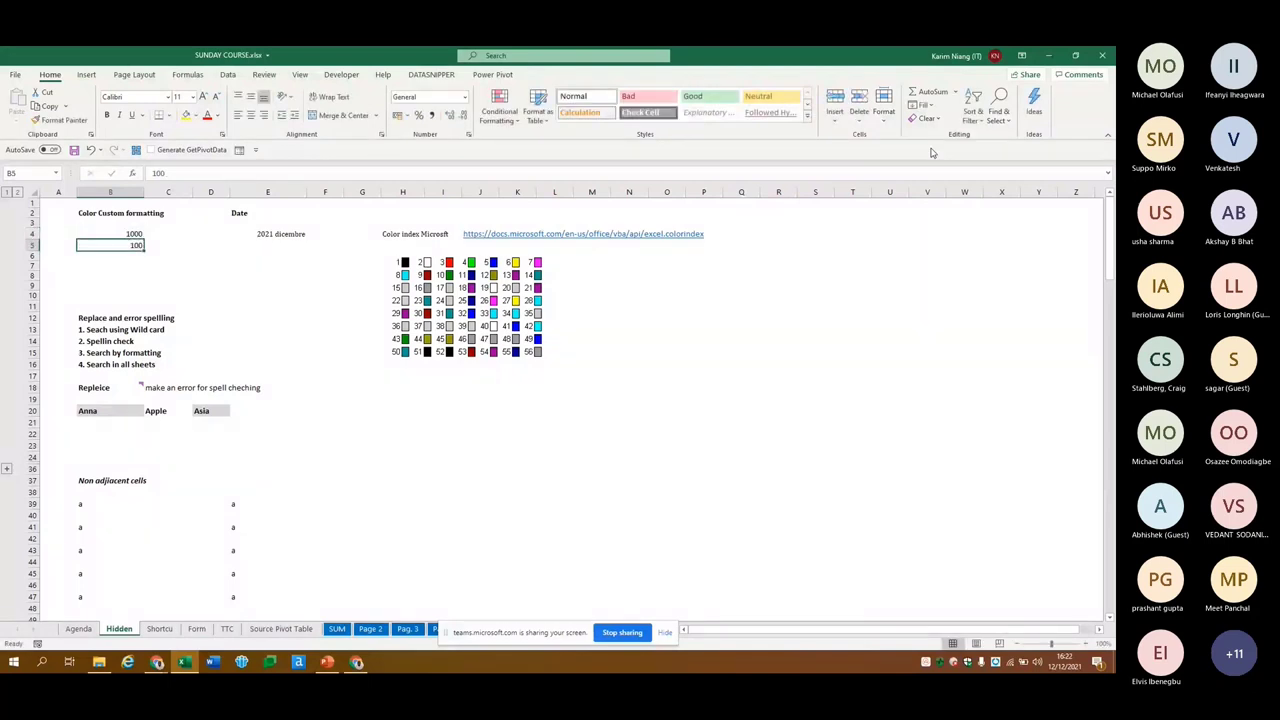
pyautogui.press('Return')
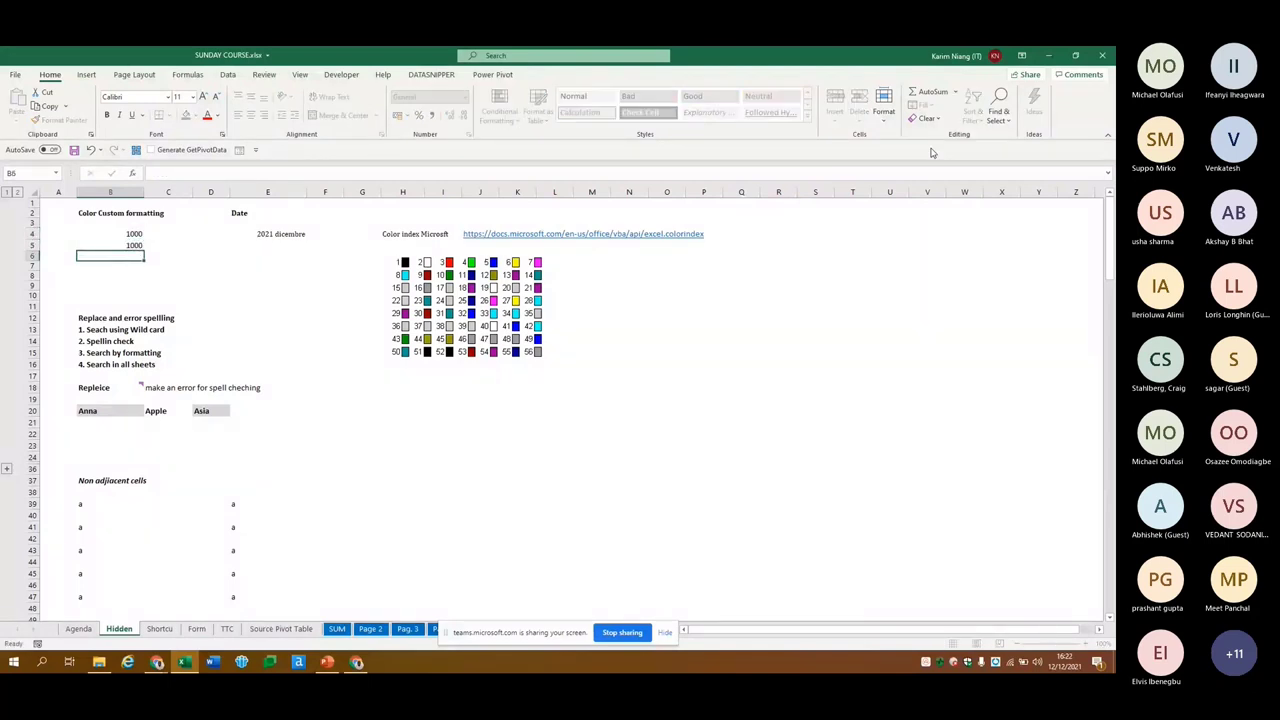
# Put the sample 1000 in C4 and change B5 to -1000
pyautogui.press('Up')
pyautogui.press('Up')
pyautogui.press('Right')
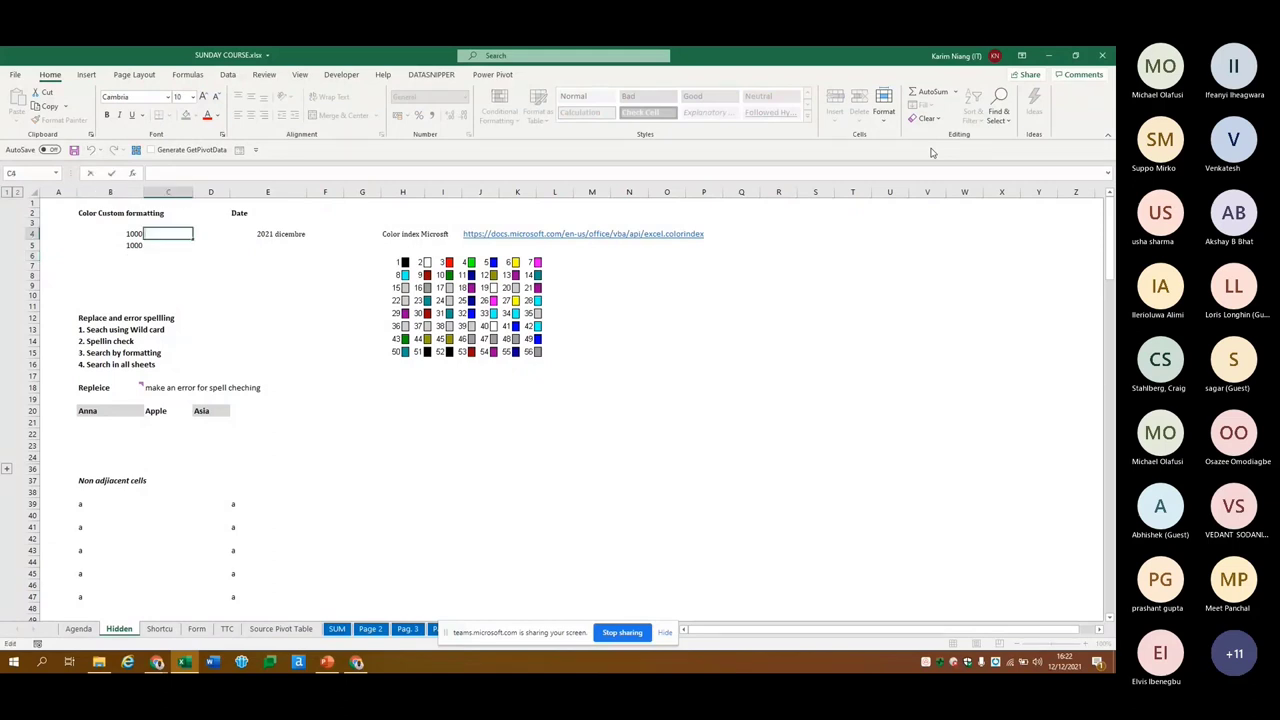
pyautogui.press('Return')
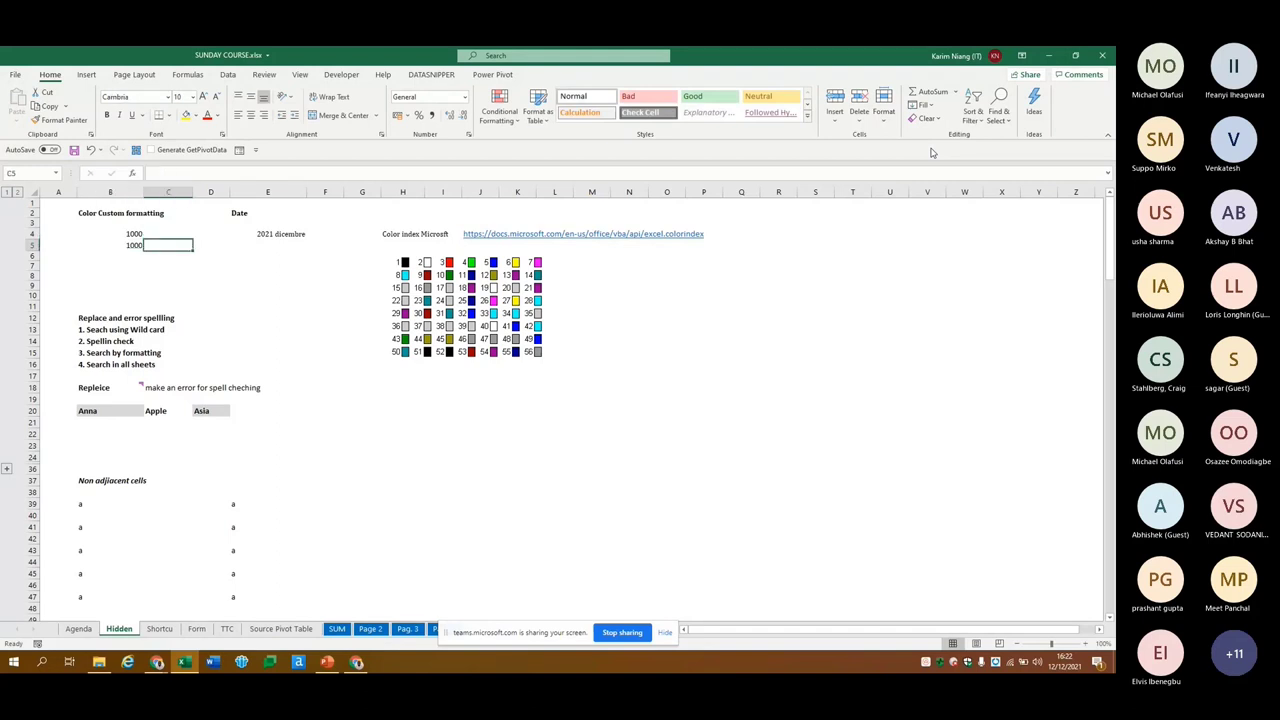
pyautogui.press('Up')
pyautogui.write('1')
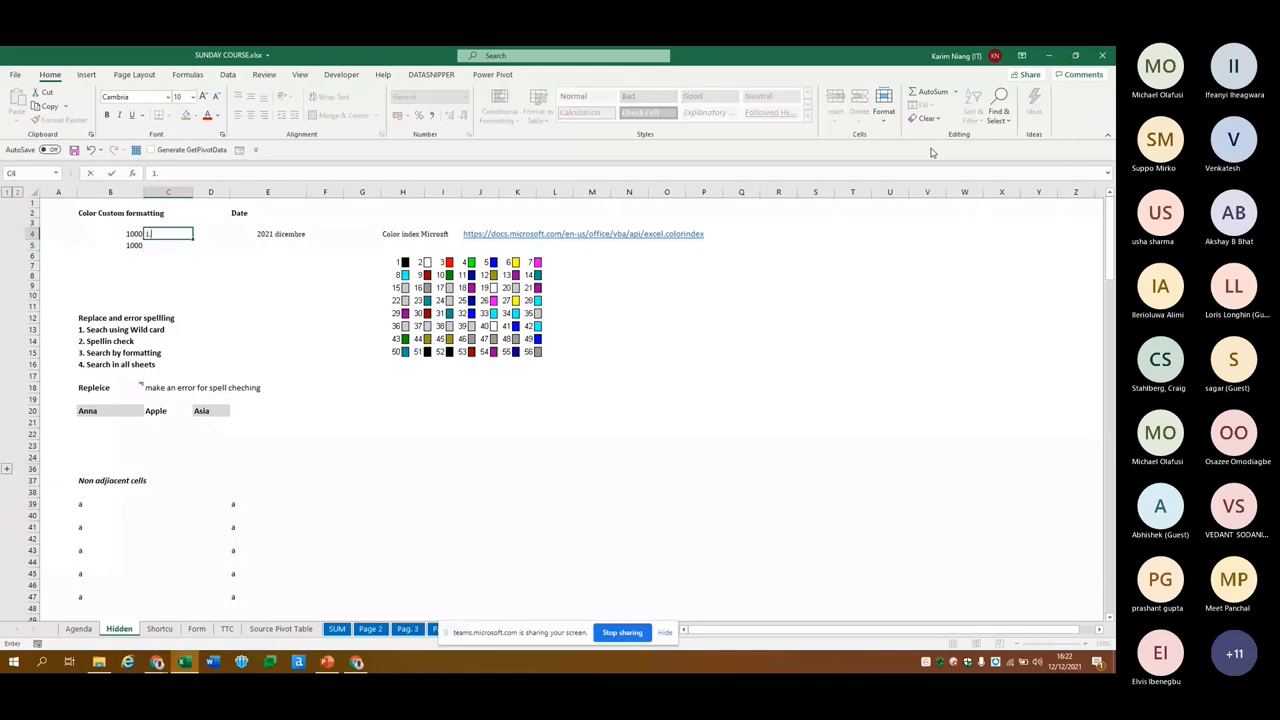
pyautogui.write('000')
pyautogui.press('Return')
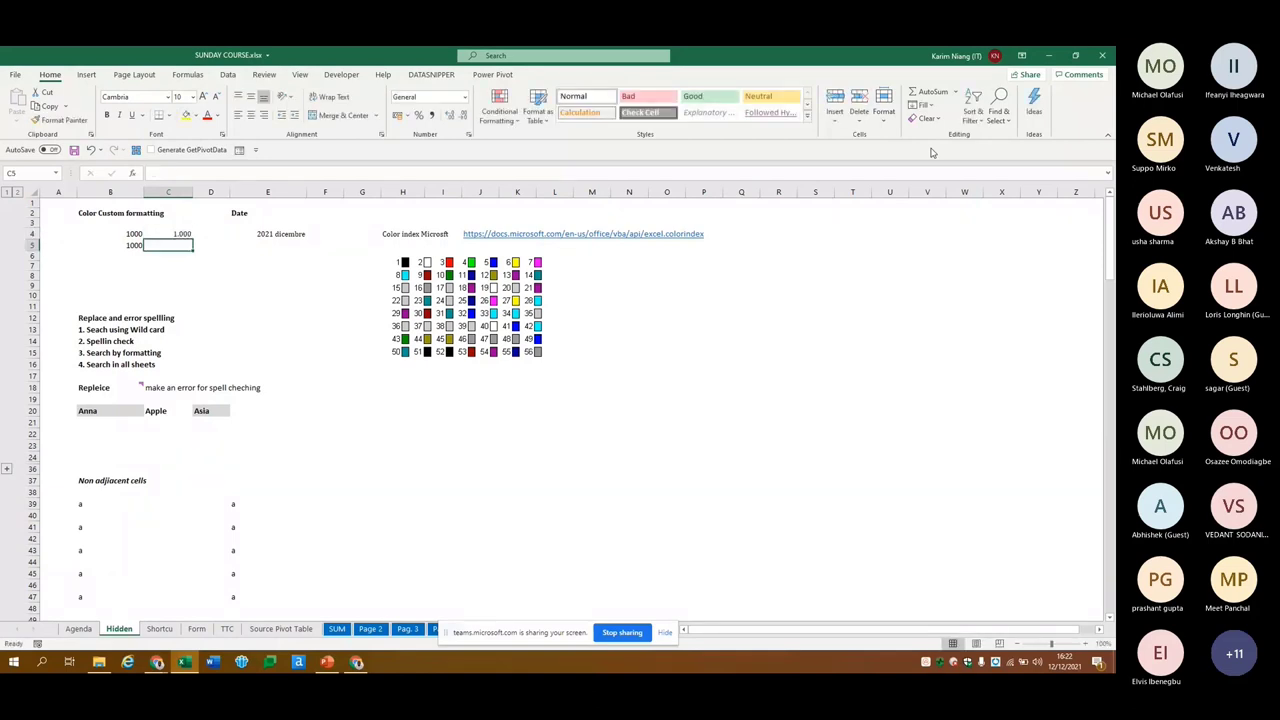
pyautogui.press('Left')
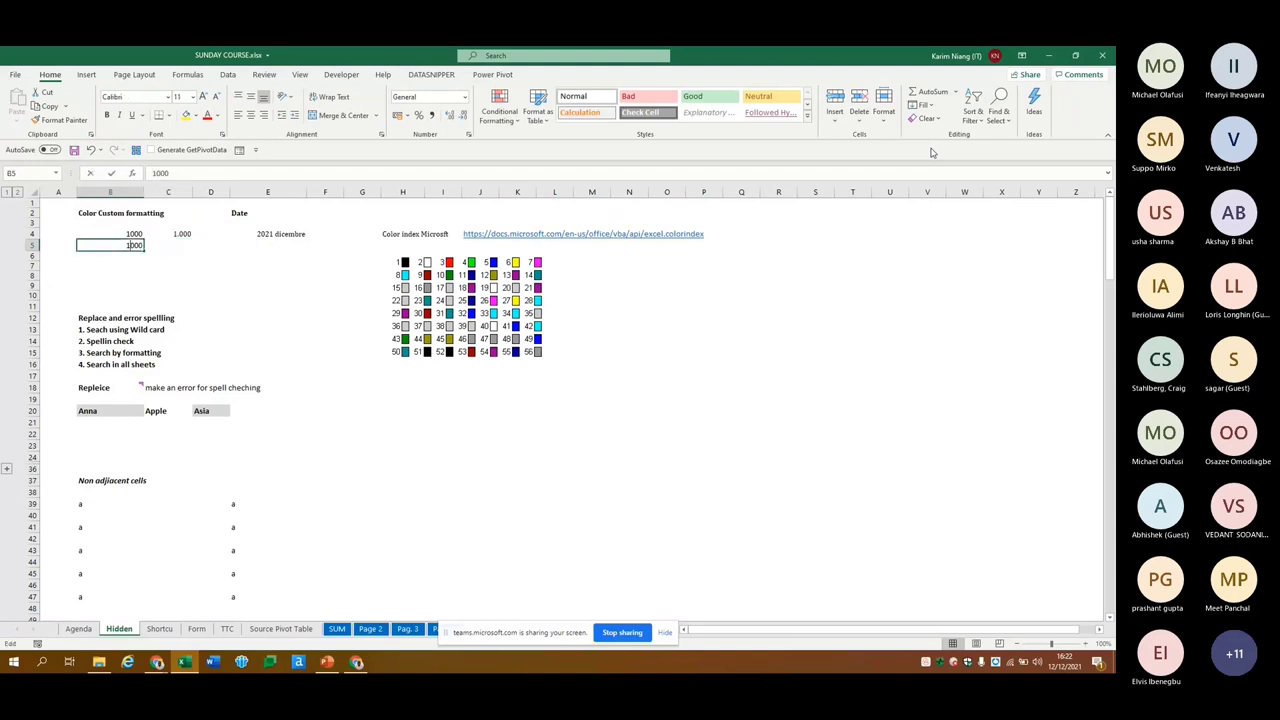
pyautogui.write('-1000')
pyautogui.press('Return')
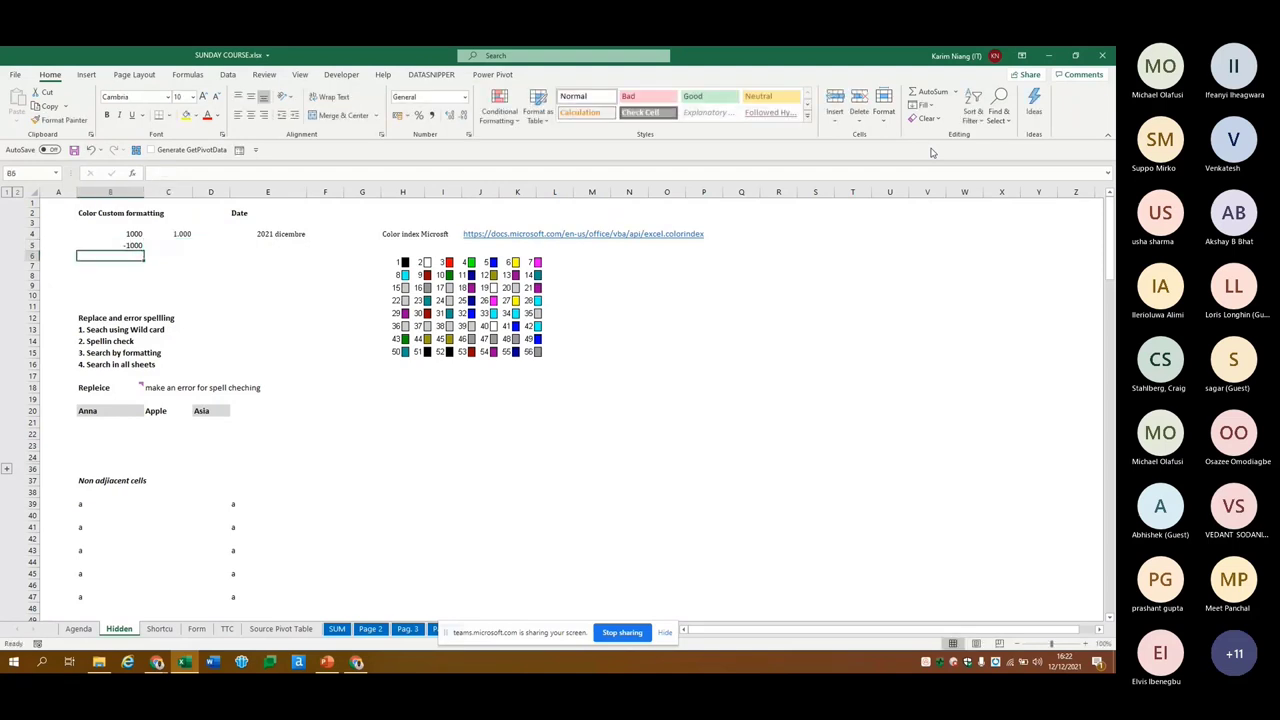
# Enter '(1000) as text in C5 as the negative sample display
pyautogui.press('Up')
pyautogui.press('Right')
pyautogui.write('(1')
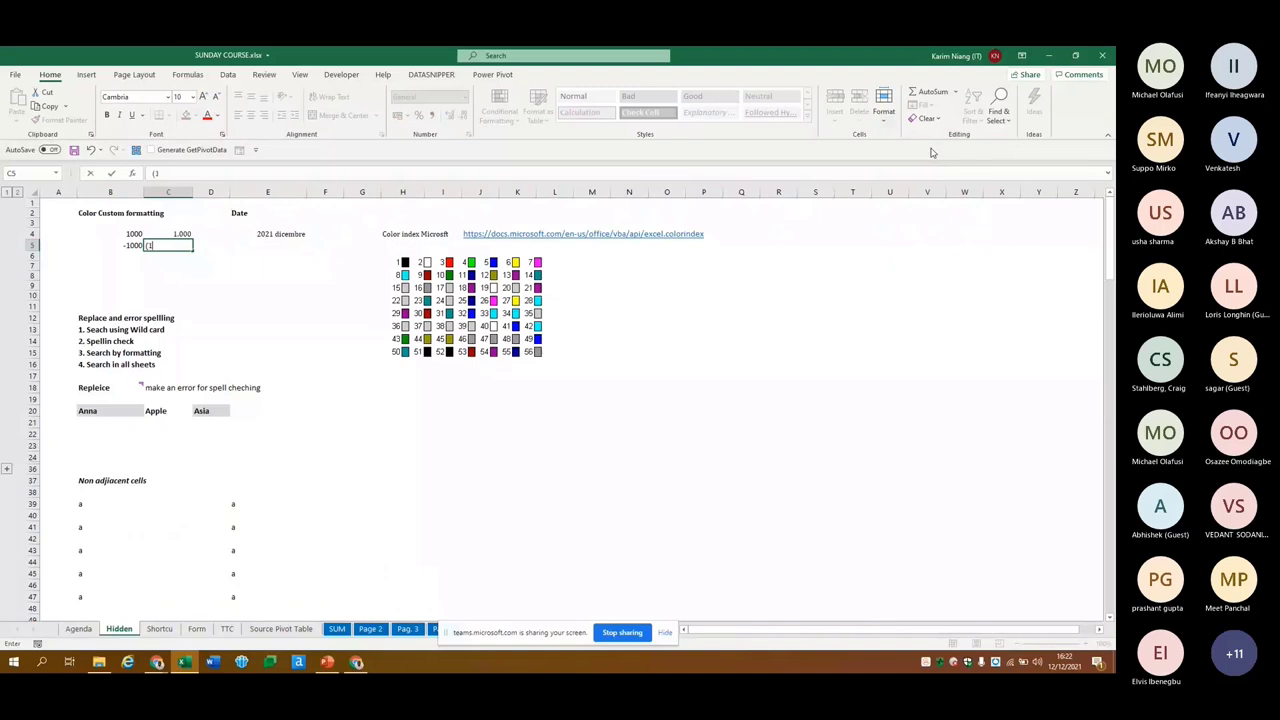
pyautogui.press('Escape')
pyautogui.write('-1000')
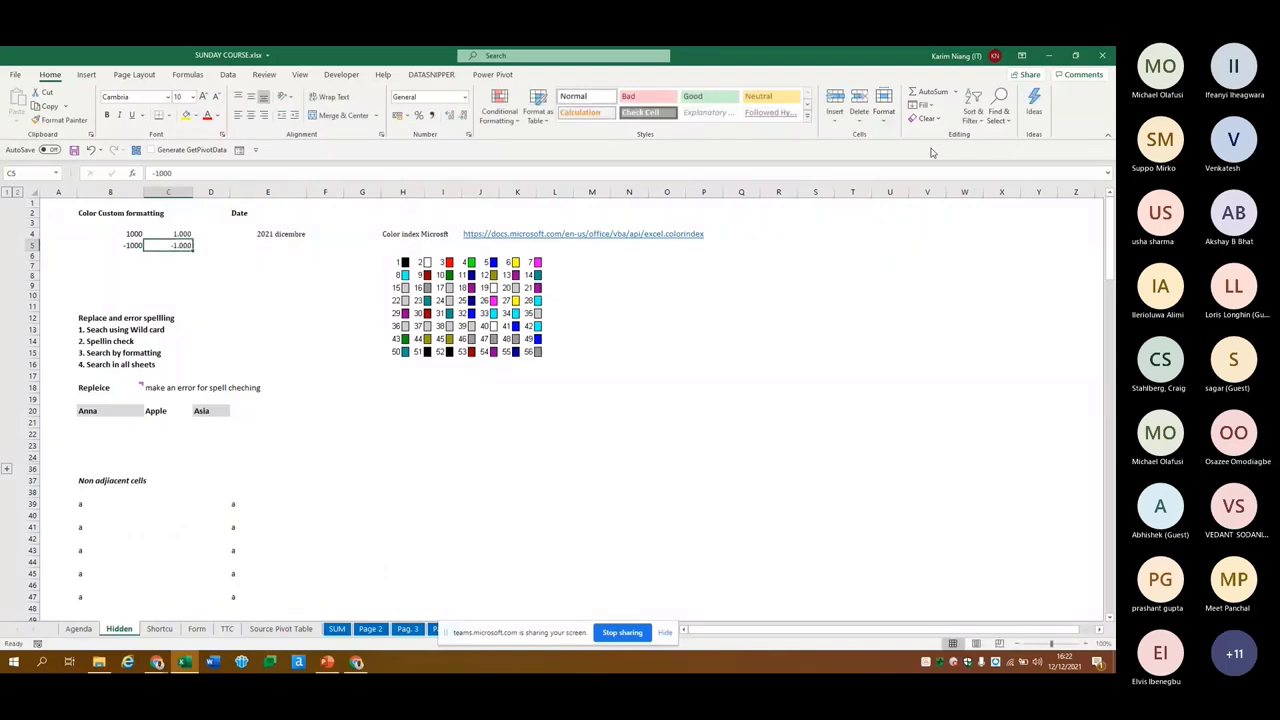
pyautogui.press('Home')
pyautogui.write("'")
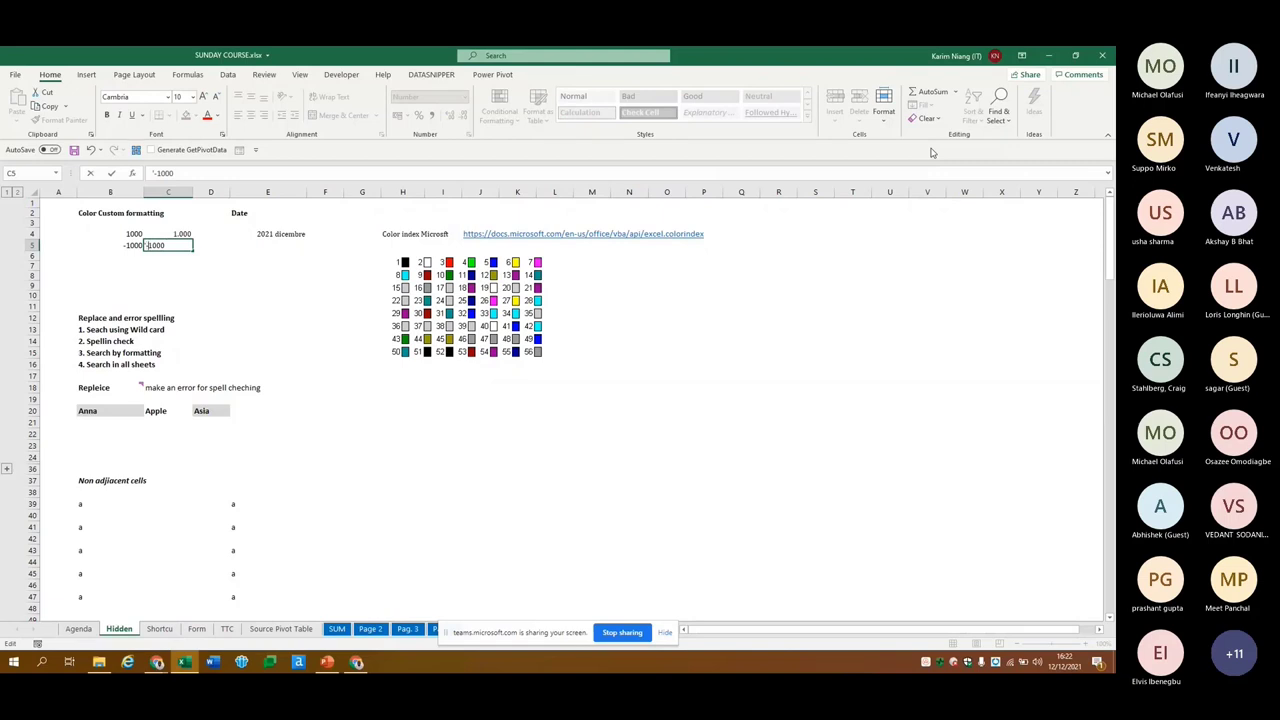
pyautogui.press('Delete')
pyautogui.write('(1000')
pyautogui.write(')')
pyautogui.hotkey('shift', 'Tab')
# Check C5's content, then select B4:B5
pyautogui.press('Tab')
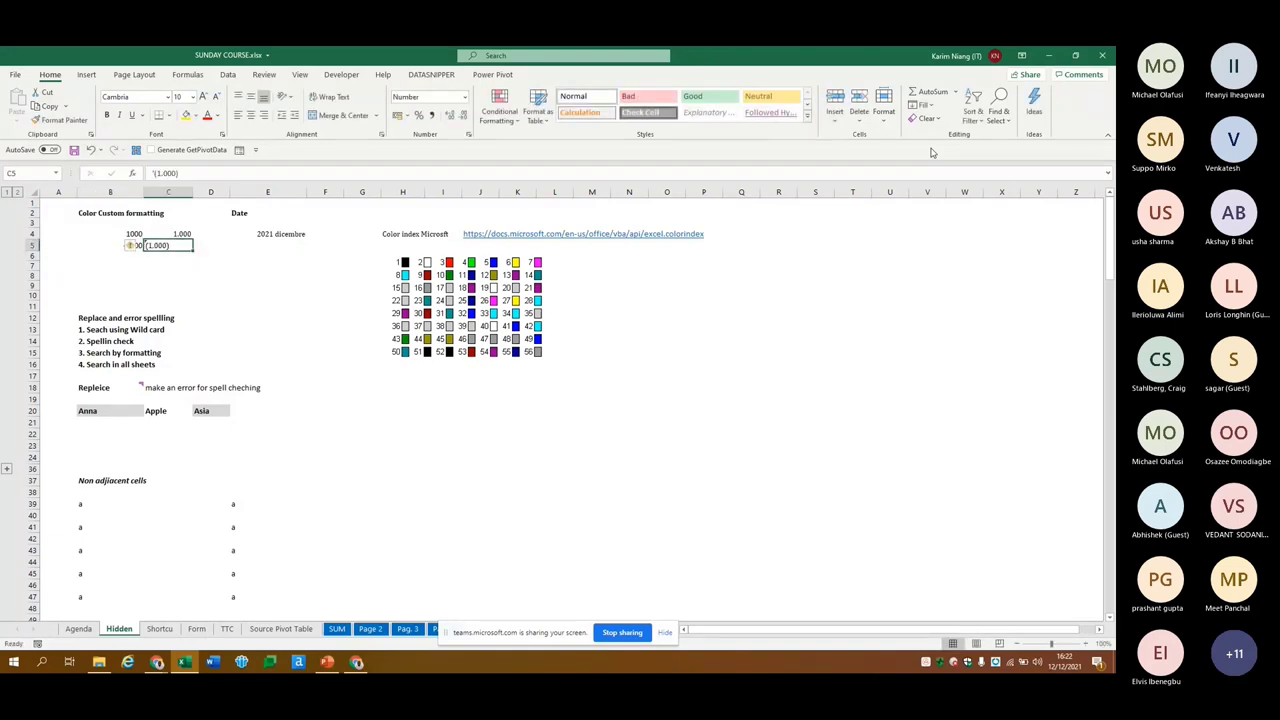
pyautogui.hotkey('shift', 'Tab')
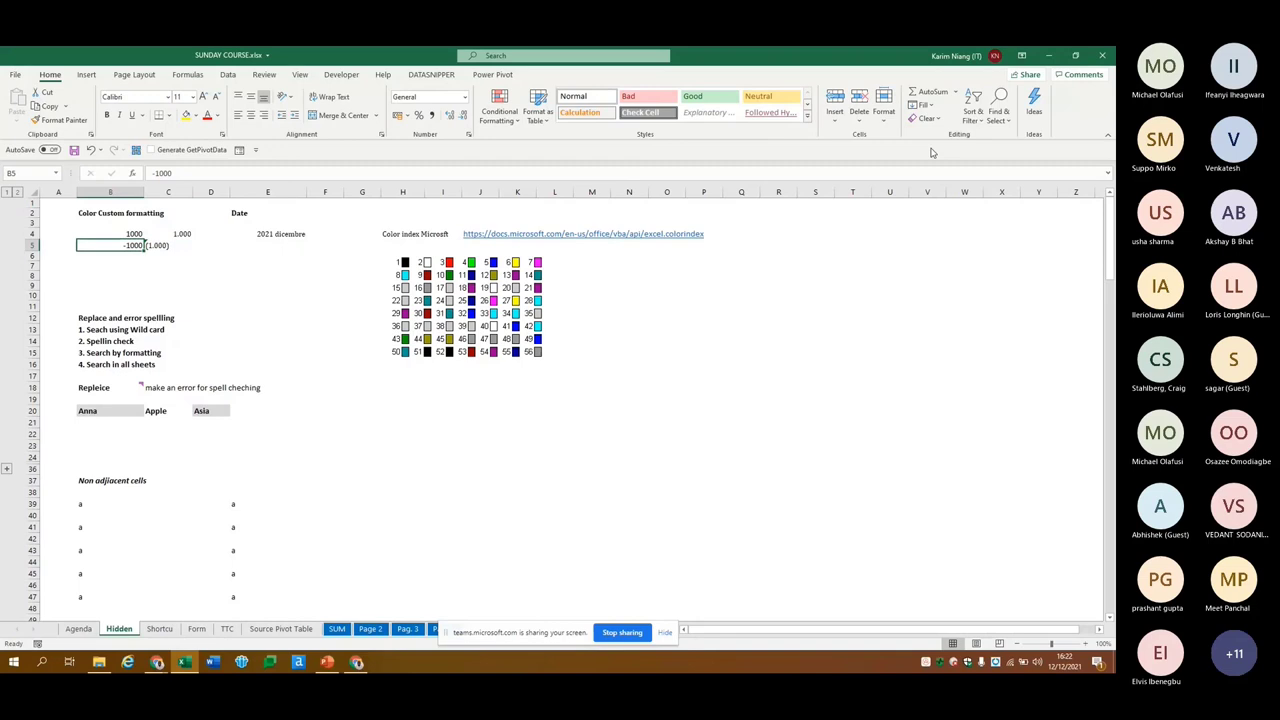
pyautogui.press('Up')
pyautogui.hotkey('shift', 'Down')
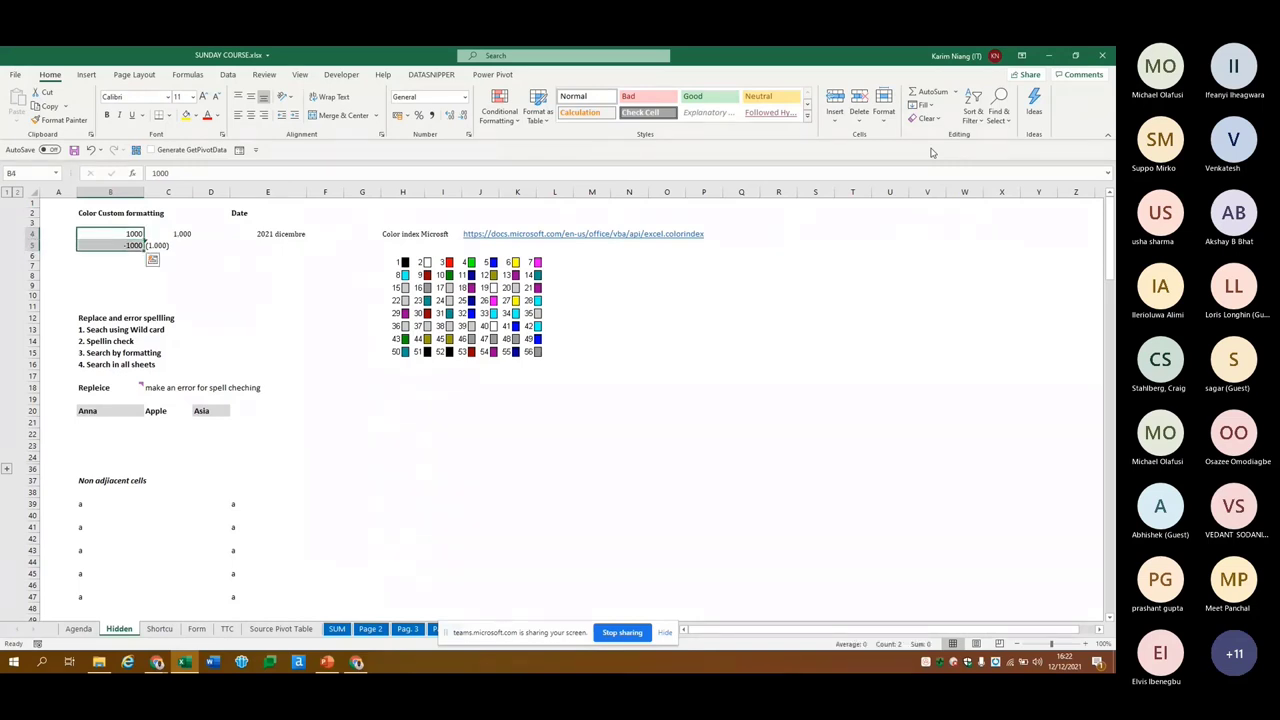
# Browse the Format Cells number categories and reach Custom with the 0,00 code selected
pyautogui.hotkey('ctrl', '1')
pyautogui.press('Escape')
pyautogui.hotkey('ctrl', '1')
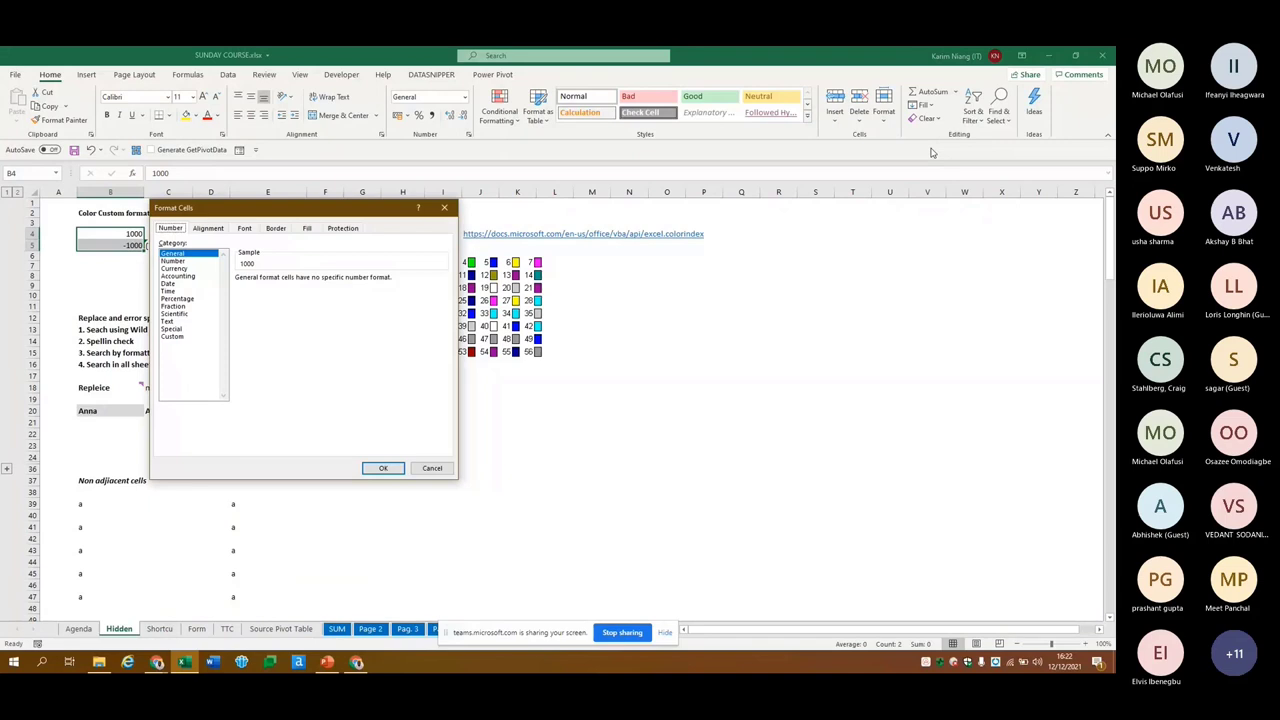
pyautogui.press('Down')
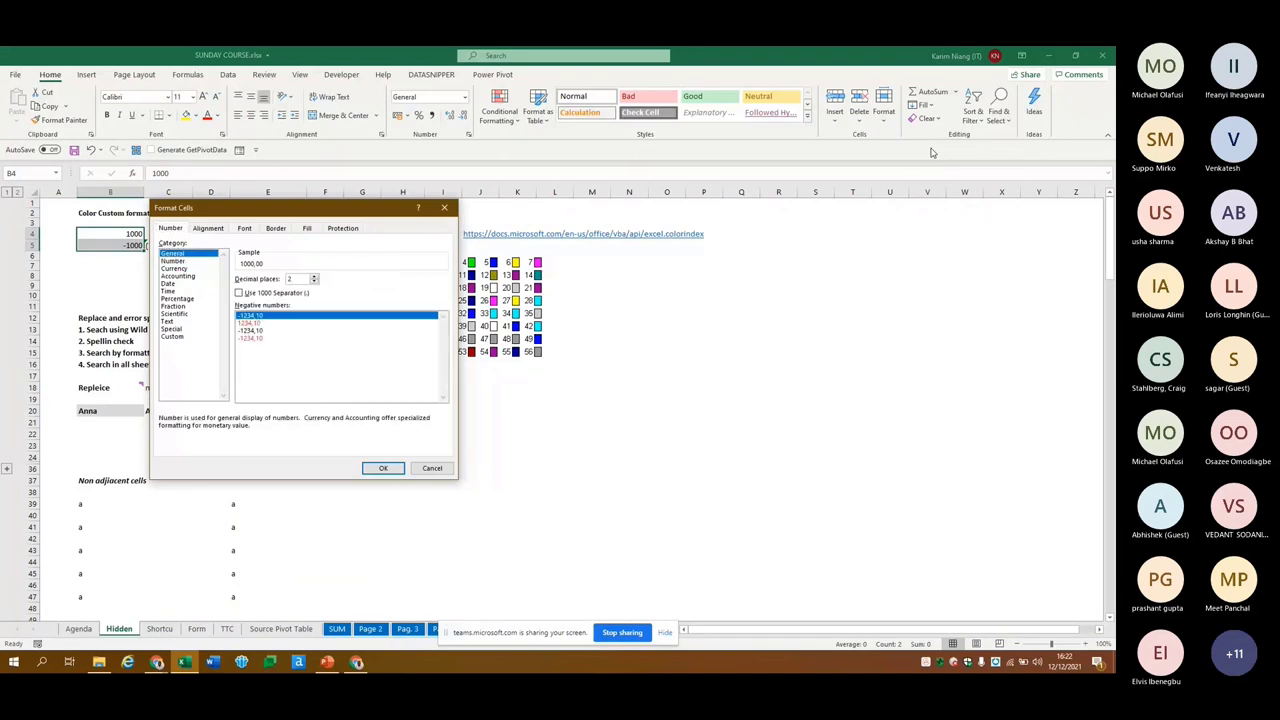
pyautogui.press('Up')
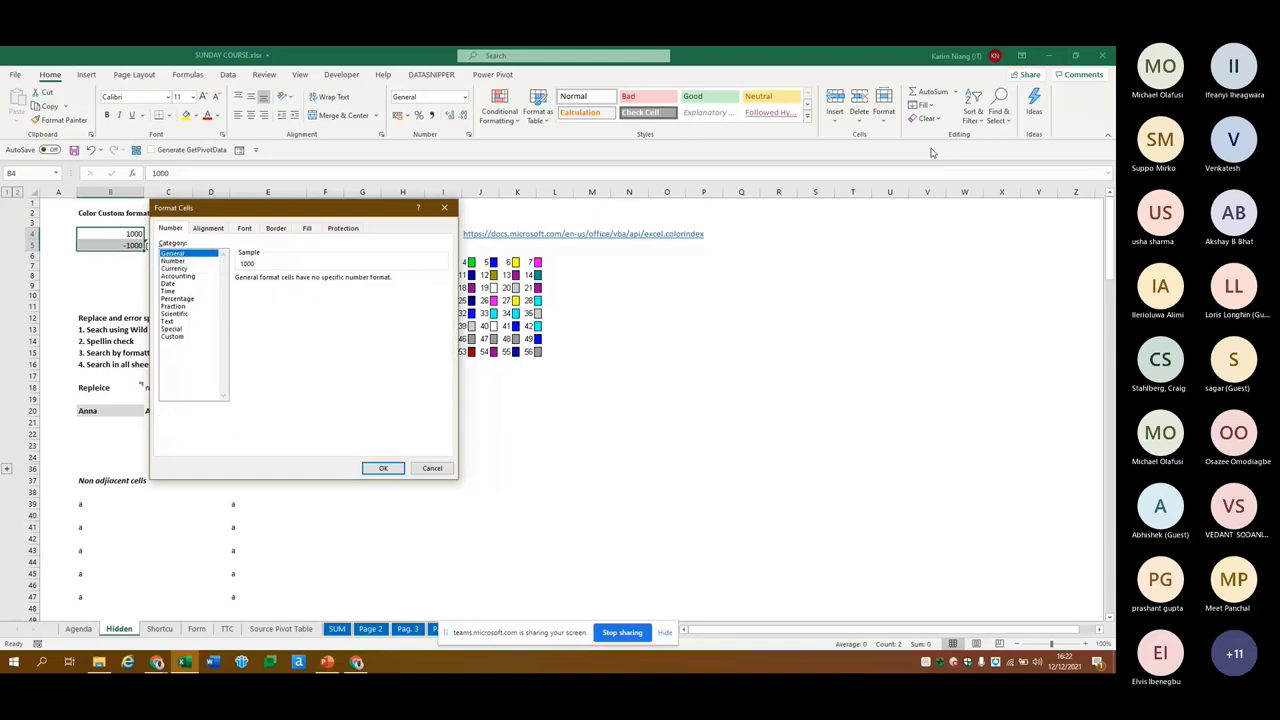
pyautogui.press('Down')
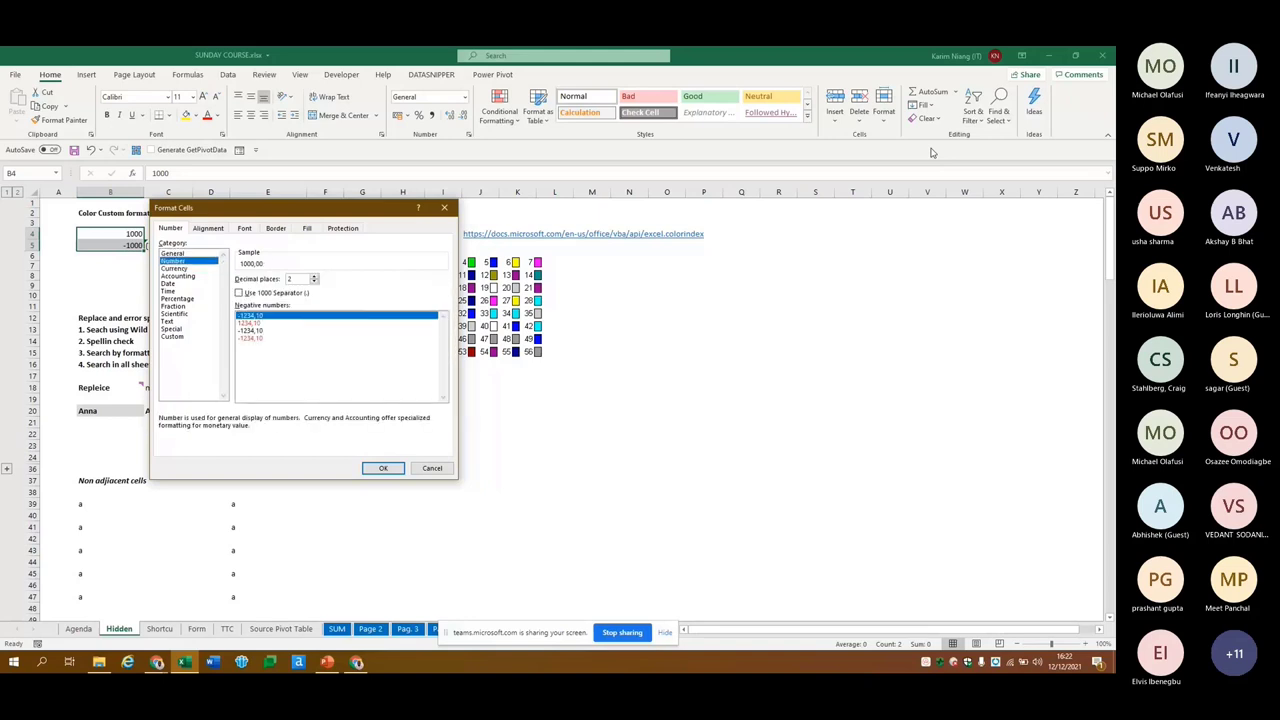
pyautogui.press('Down')
pyautogui.press('Up')
pyautogui.press('Up')
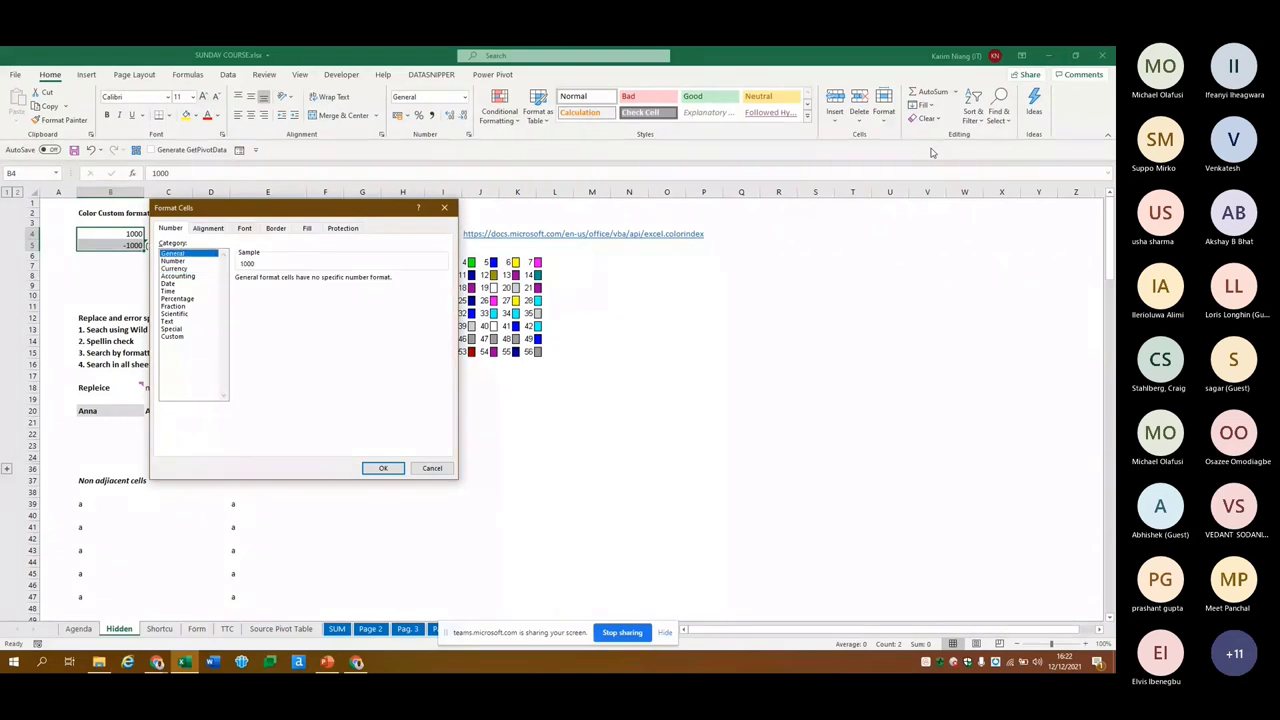
pyautogui.press('Down')
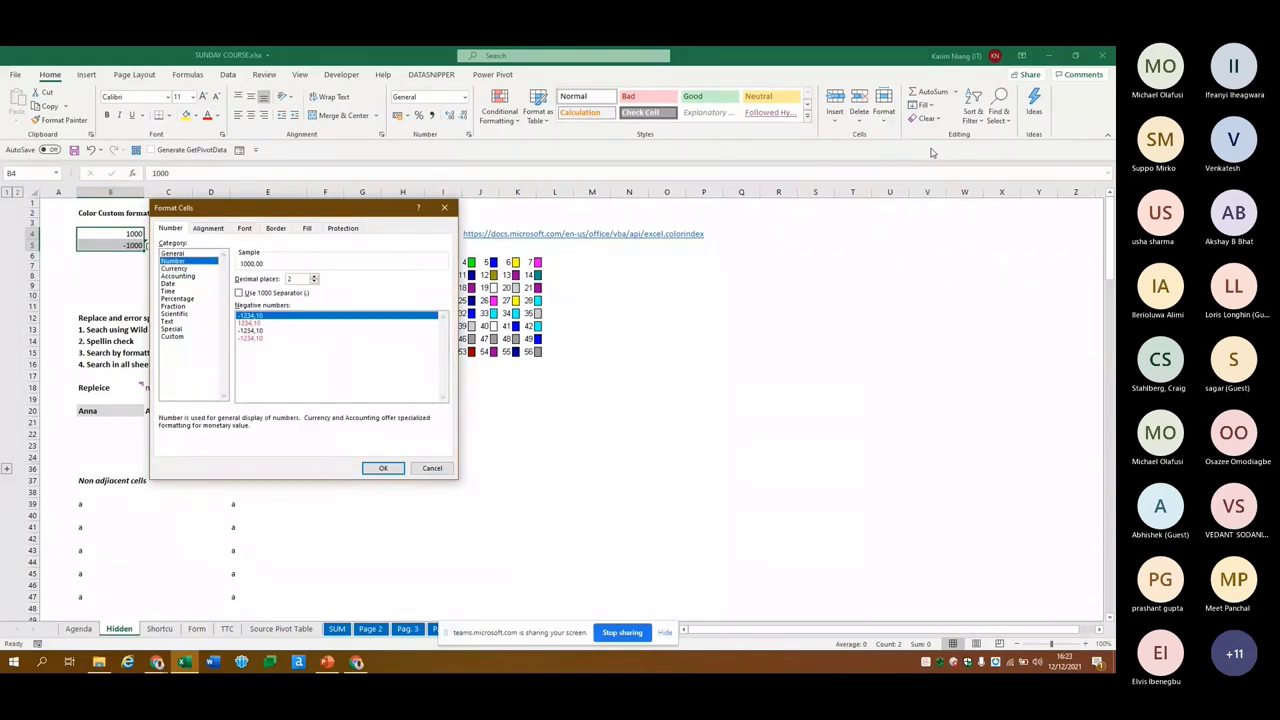
pyautogui.press('End')
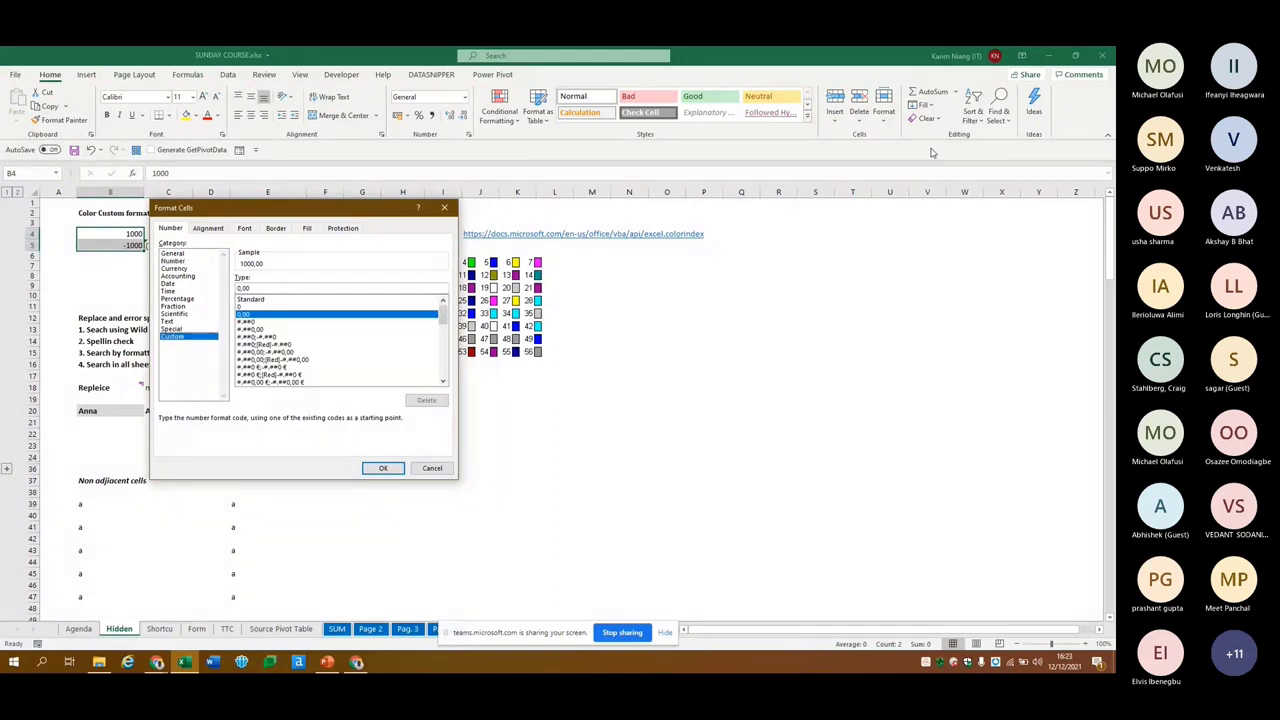
pyautogui.press('Tab')
# Replace the Custom code with #,## so 1000 previews as 1.000
pyautogui.moveTo(294, 215); pyautogui.dragTo(371, 191)
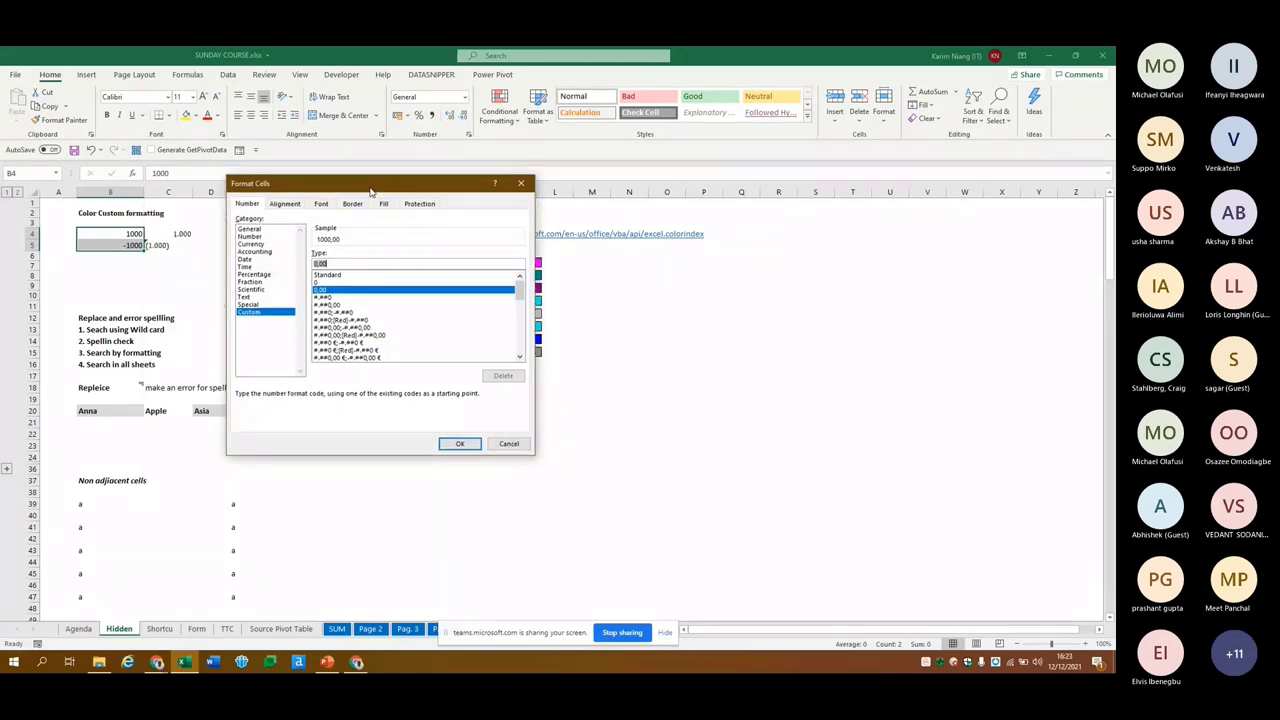
pyautogui.press('BackSpace')
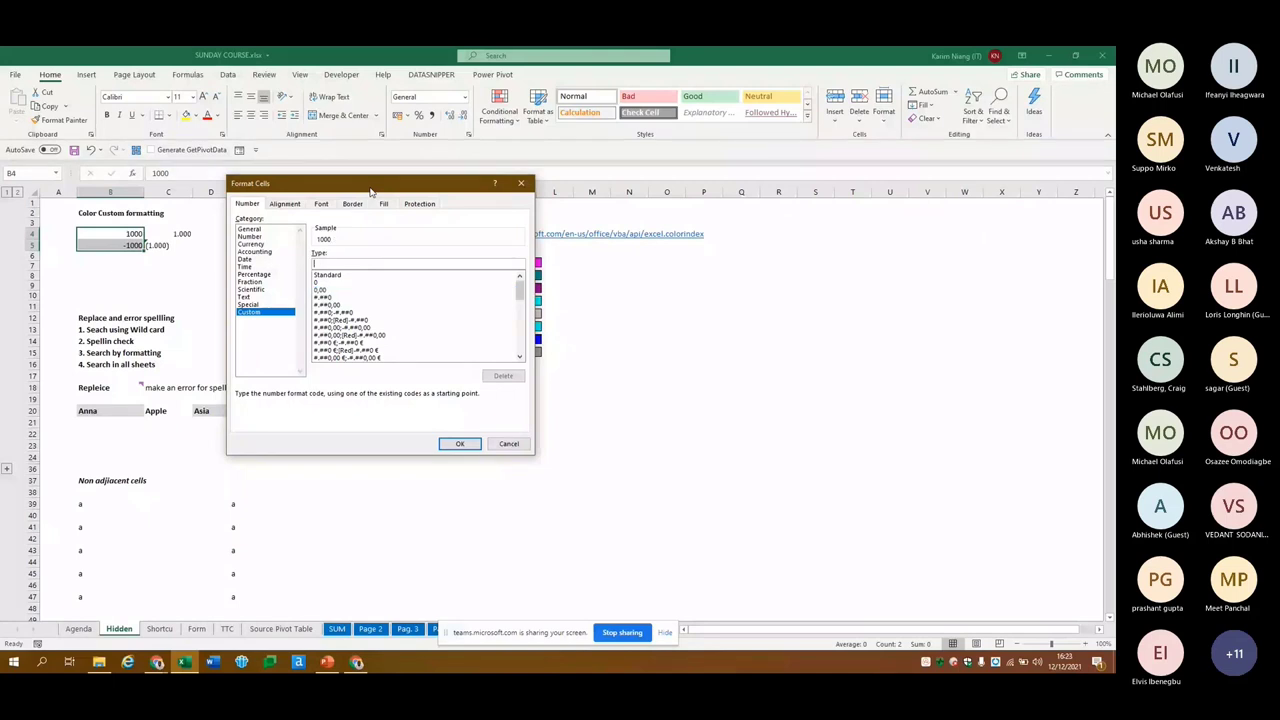
pyautogui.write('#,')
pyautogui.write('#.###')
pyautogui.moveTo(329, 264); pyautogui.dragTo(310, 265)
pyautogui.click(338, 264)
pyautogui.moveTo(339, 185)
pyautogui.mouseDown()
pyautogui.moveTo(393, 176)
pyautogui.moveTo(368, 158)
pyautogui.mouseUp()
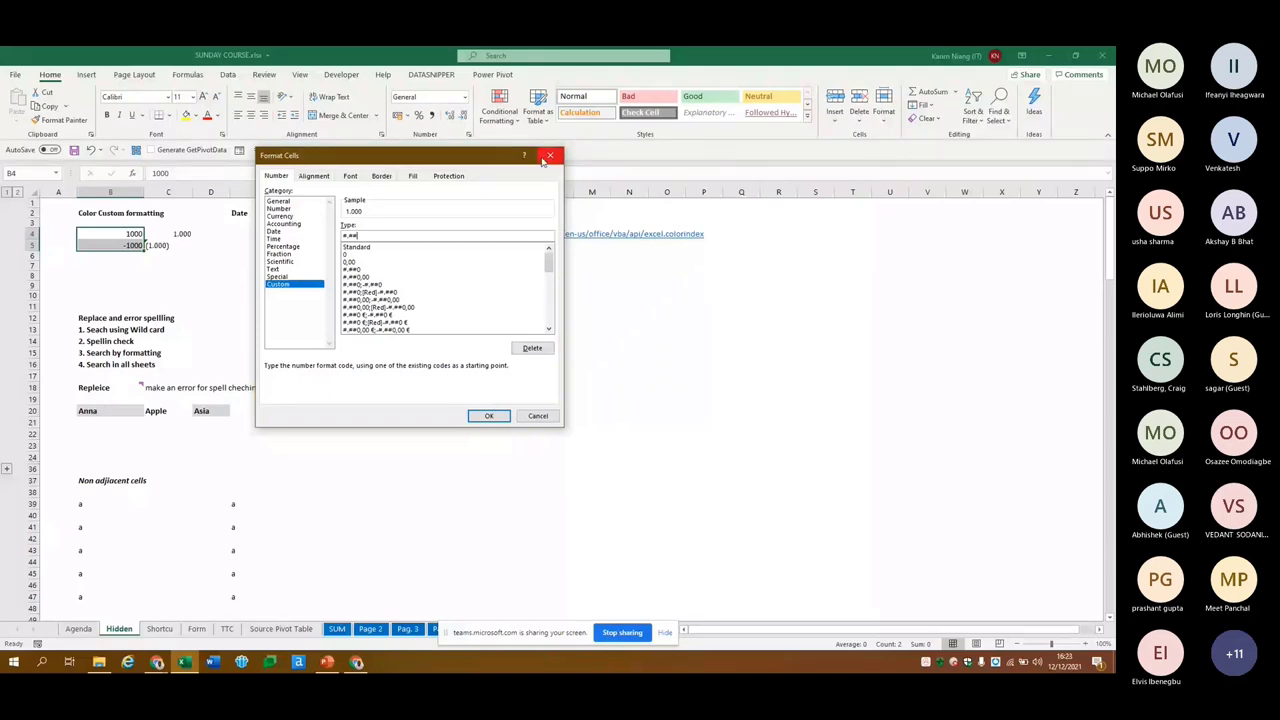
# Close Format Cells and enter 'Postive number; Negative number; Zero number:Text' in B7
pyautogui.click(543, 160)
pyautogui.press('Down')
pyautogui.press('Down')
pyautogui.press('Down')
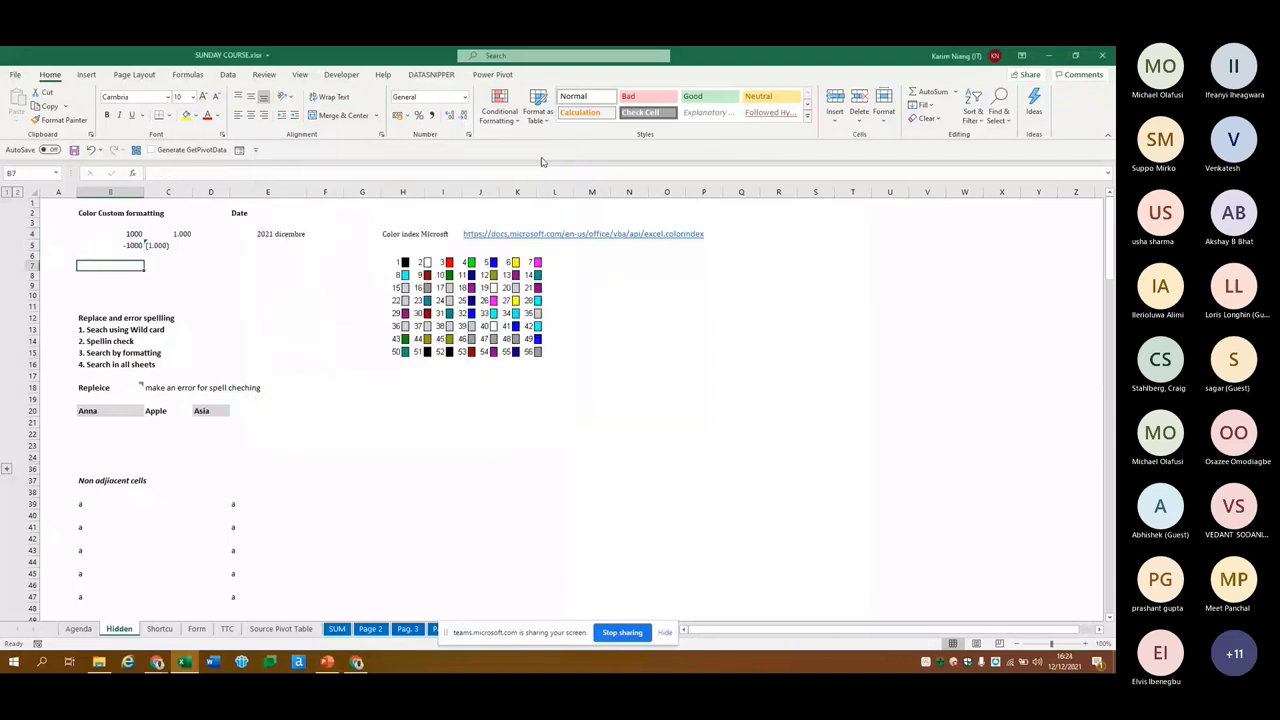
pyautogui.press('F2')
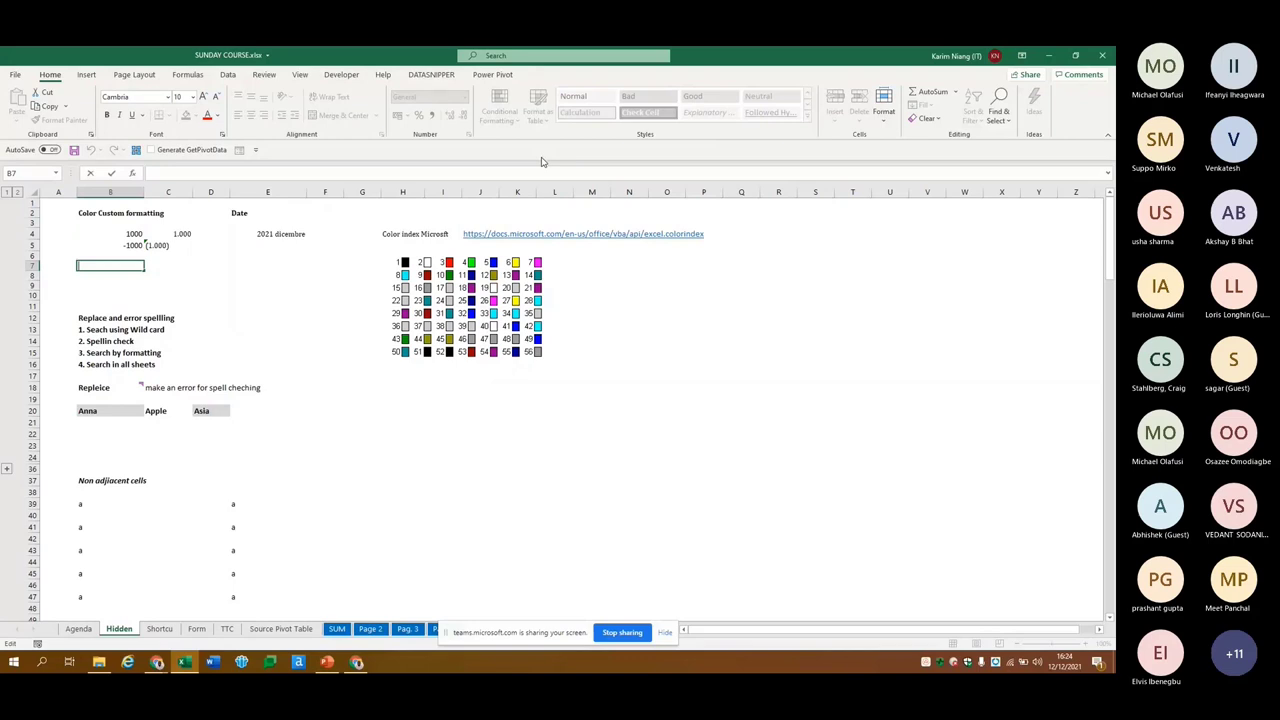
pyautogui.write('Postive num')
pyautogui.write('ber;')
pyautogui.write(' Ne')
pyautogui.write('gativenu')
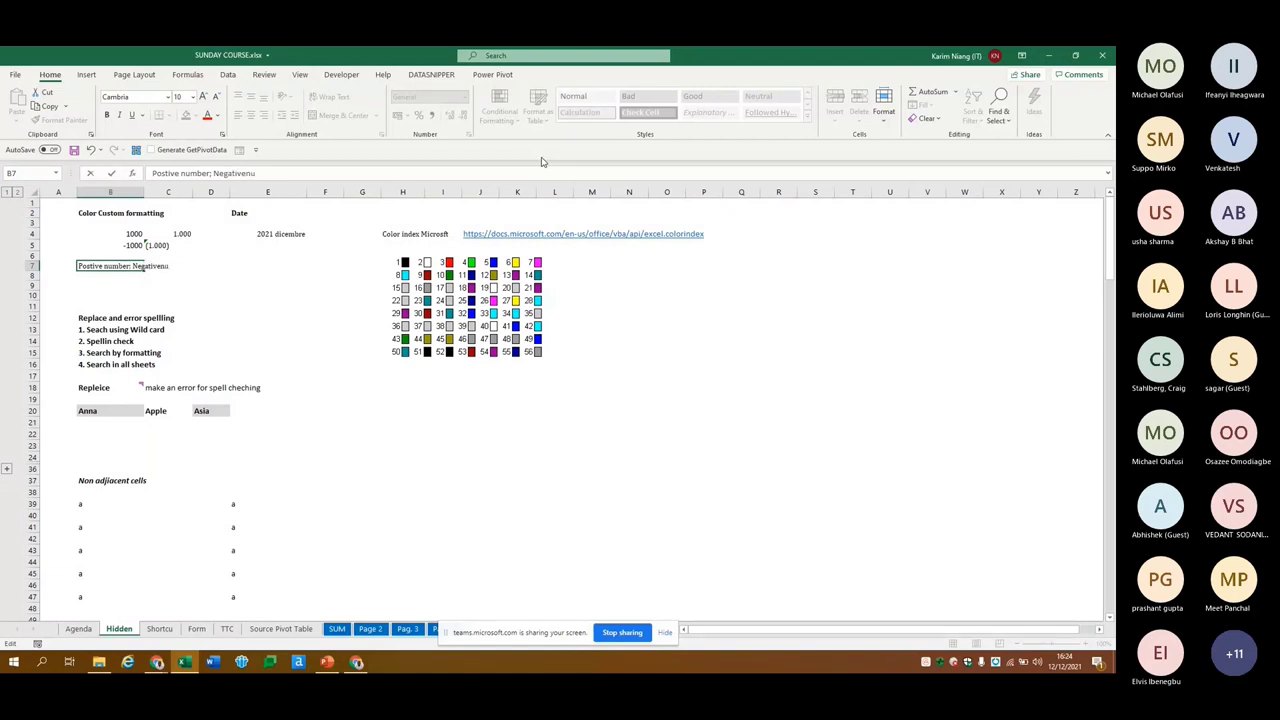
pyautogui.press('BackSpace')
pyautogui.press('BackSpace')
pyautogui.write('nu')
pyautogui.write('mber')
pyautogui.write('zero')
pyautogui.press('BackSpace')
pyautogui.press('BackSpace')
pyautogui.press('BackSpace')
pyautogui.write('Zero numb')
pyautogui.write('er:Text')
pyautogui.hotkey('ctrl', 'Return')
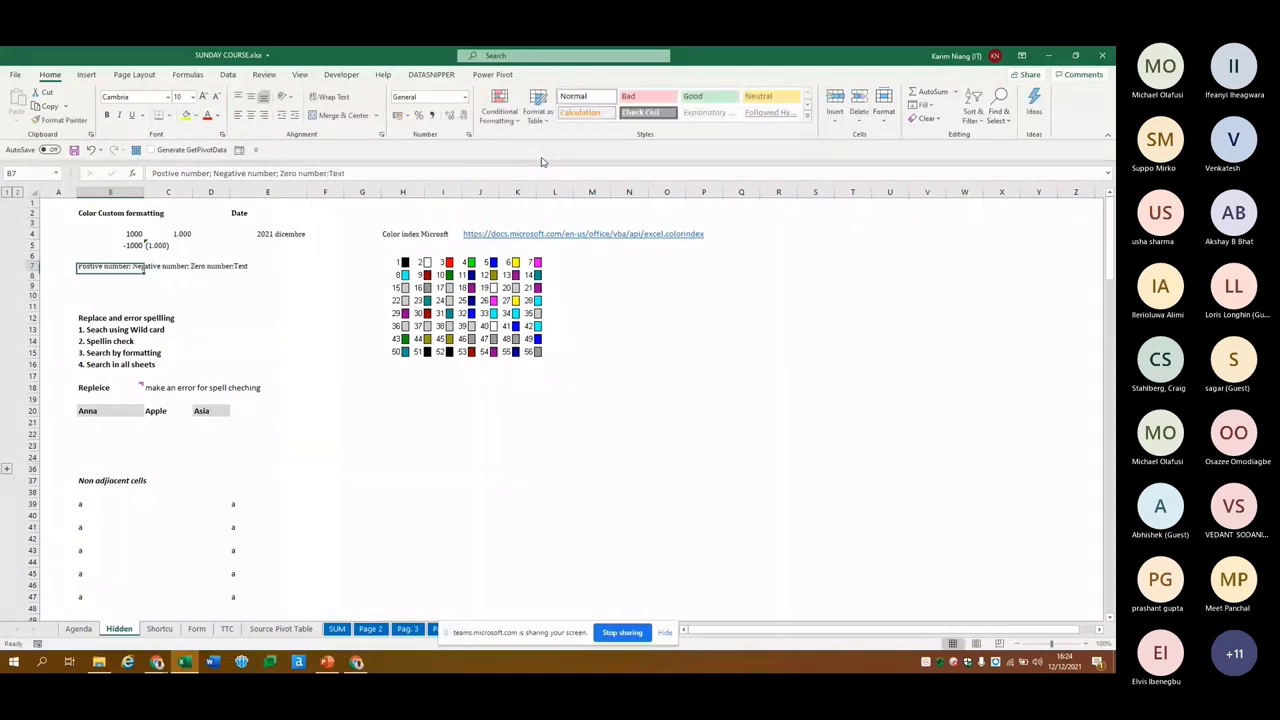
# Apply the custom code #,##;(#,##) to B4:B5, showing 1.000 and (1.000)
pyautogui.press('Up')
pyautogui.press('Up')
pyautogui.press('Up')
pyautogui.hotkey('shift', 'Down')
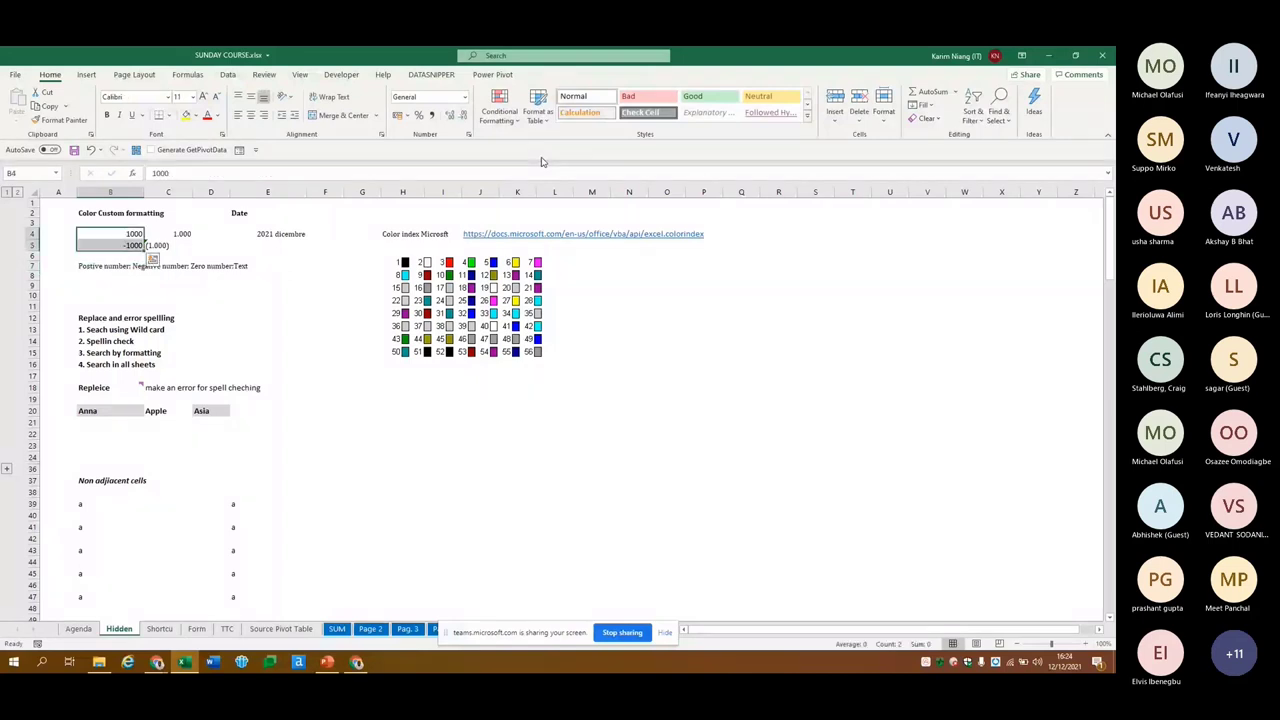
pyautogui.hotkey('ctrl', '1')
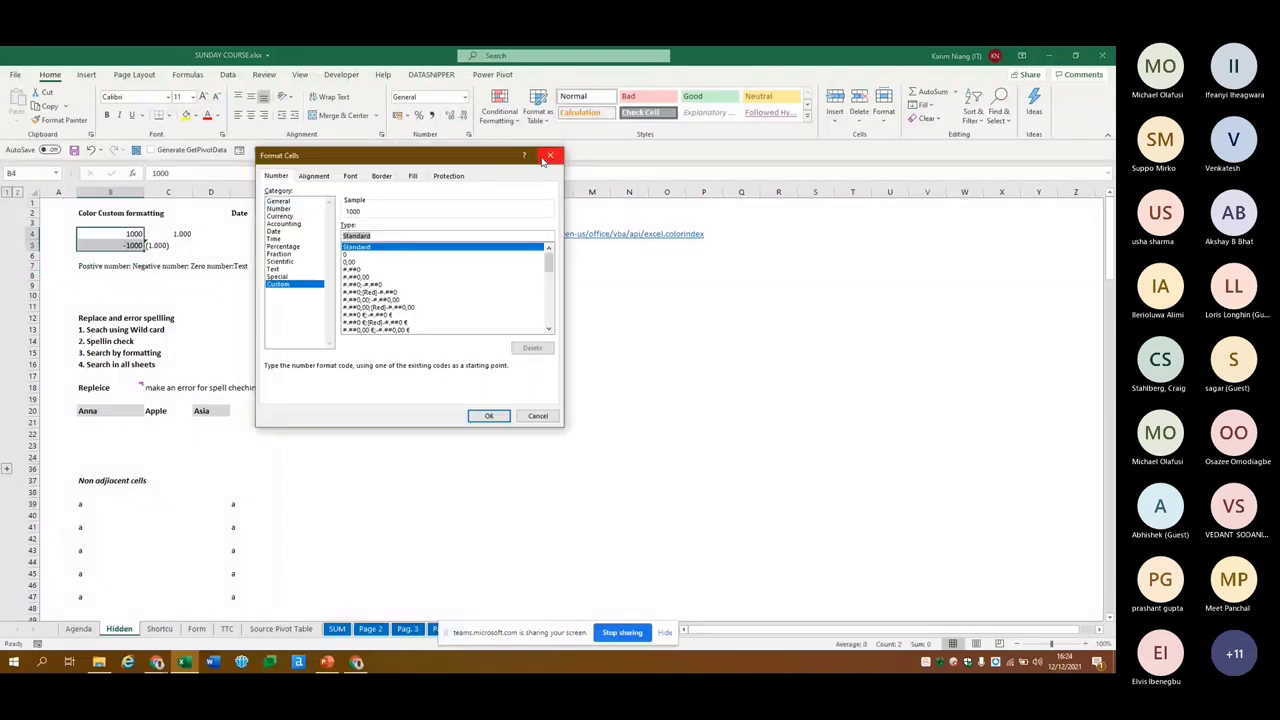
pyautogui.write('#.##')
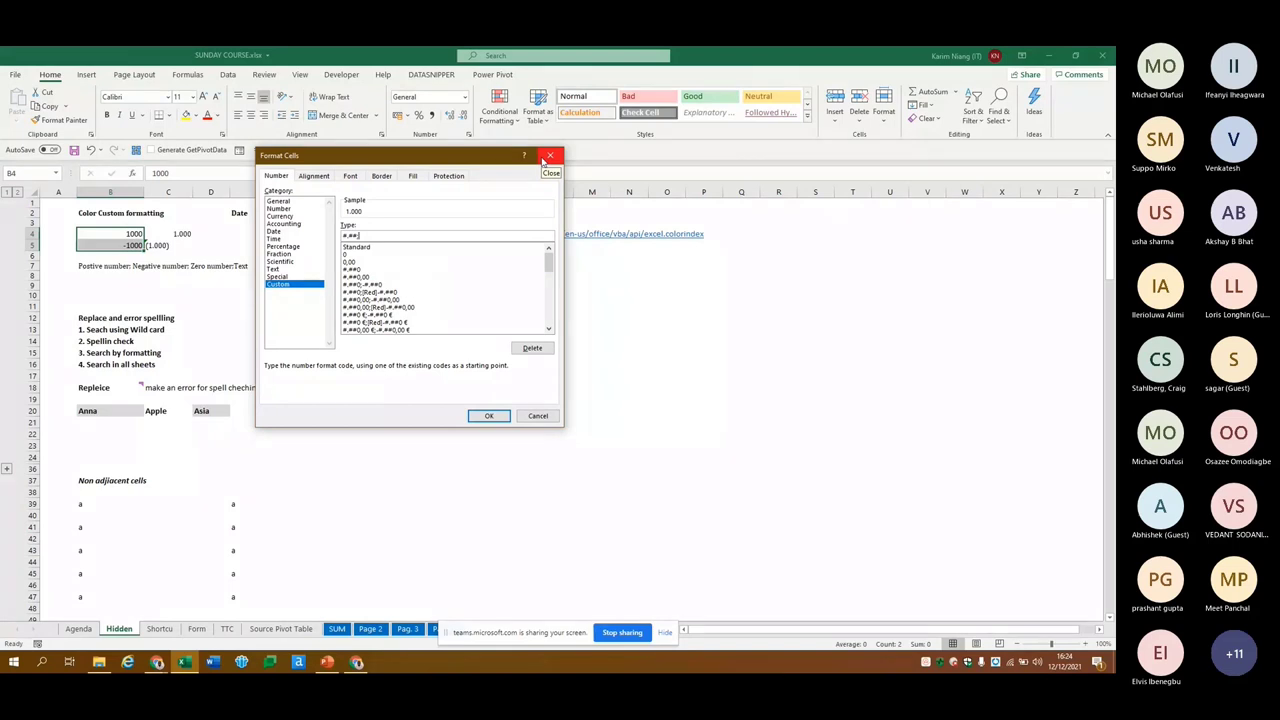
pyautogui.moveTo(359, 236); pyautogui.dragTo(326, 236)
pyautogui.click(370, 234)
pyautogui.write(';')
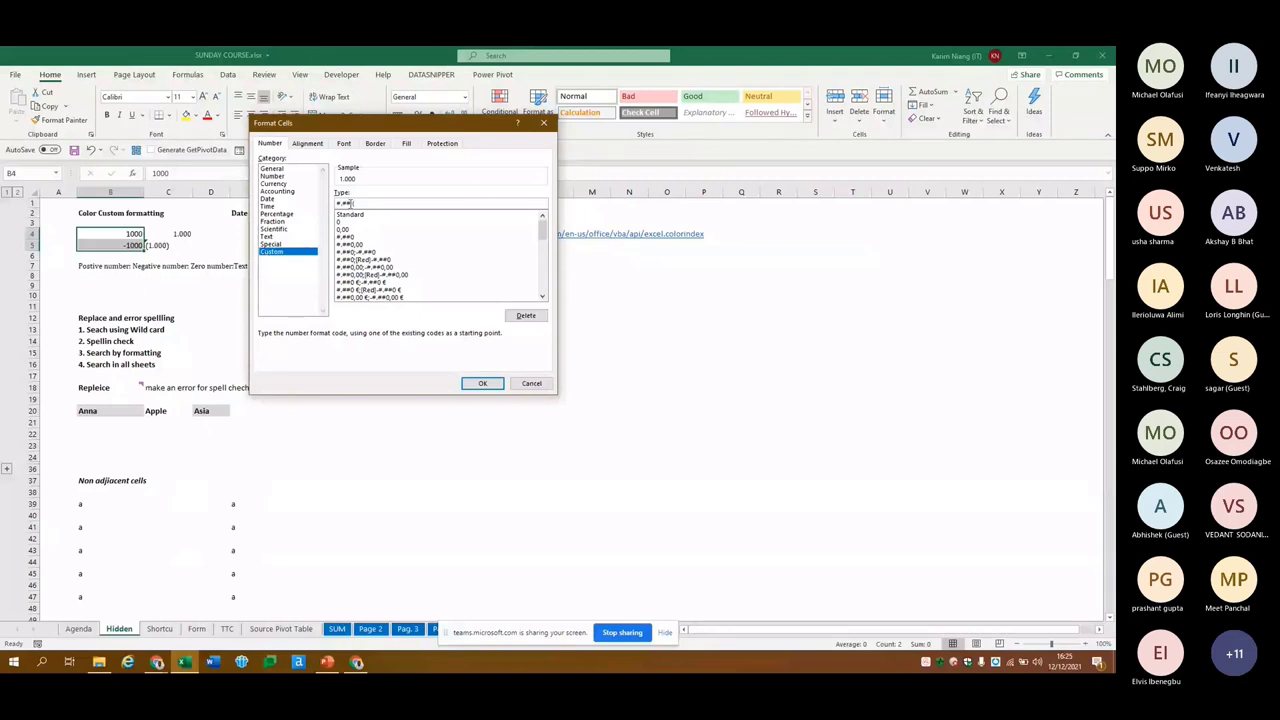
pyautogui.doubleClick(351, 203)
pyautogui.write(';(#,##')
pyautogui.write(')')
pyautogui.click(481, 385)
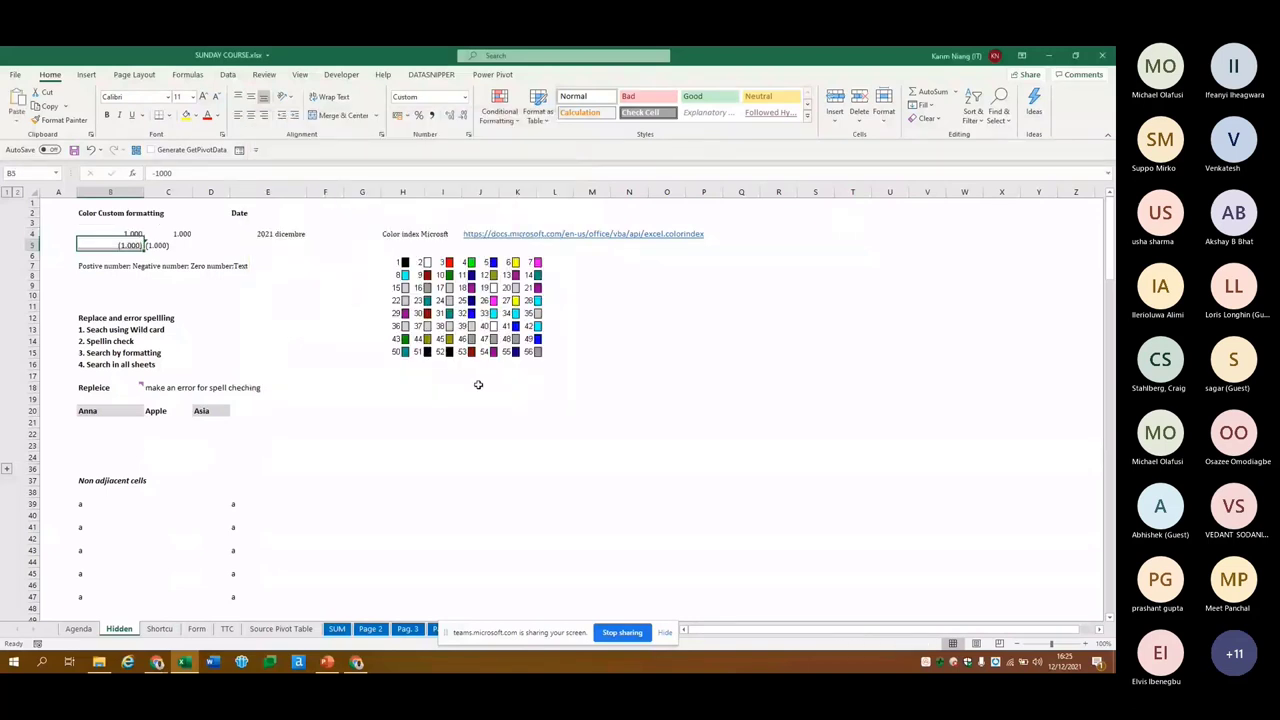
# Change the B5 value from -1000 to -2000
pyautogui.press('Up')
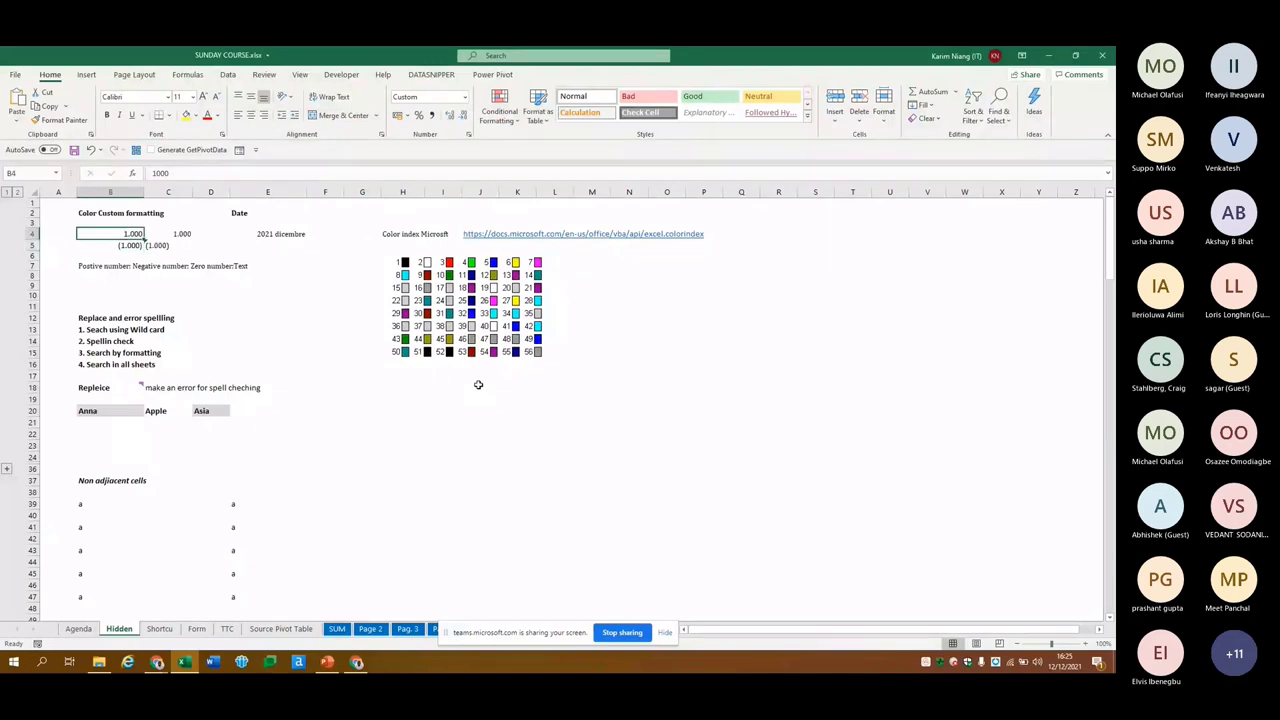
pyautogui.press('Down')
pyautogui.press('F2')
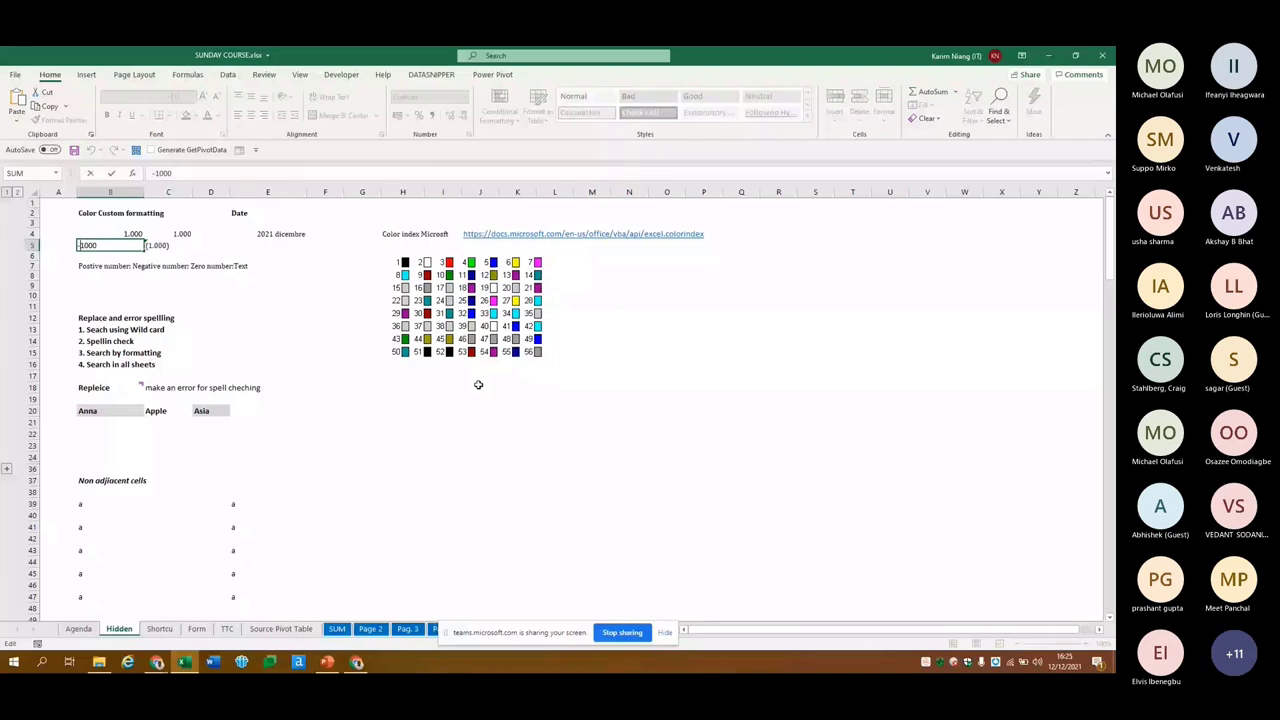
pyautogui.press('Delete')
pyautogui.write('2')
pyautogui.hotkey('ctrl', 'Return')
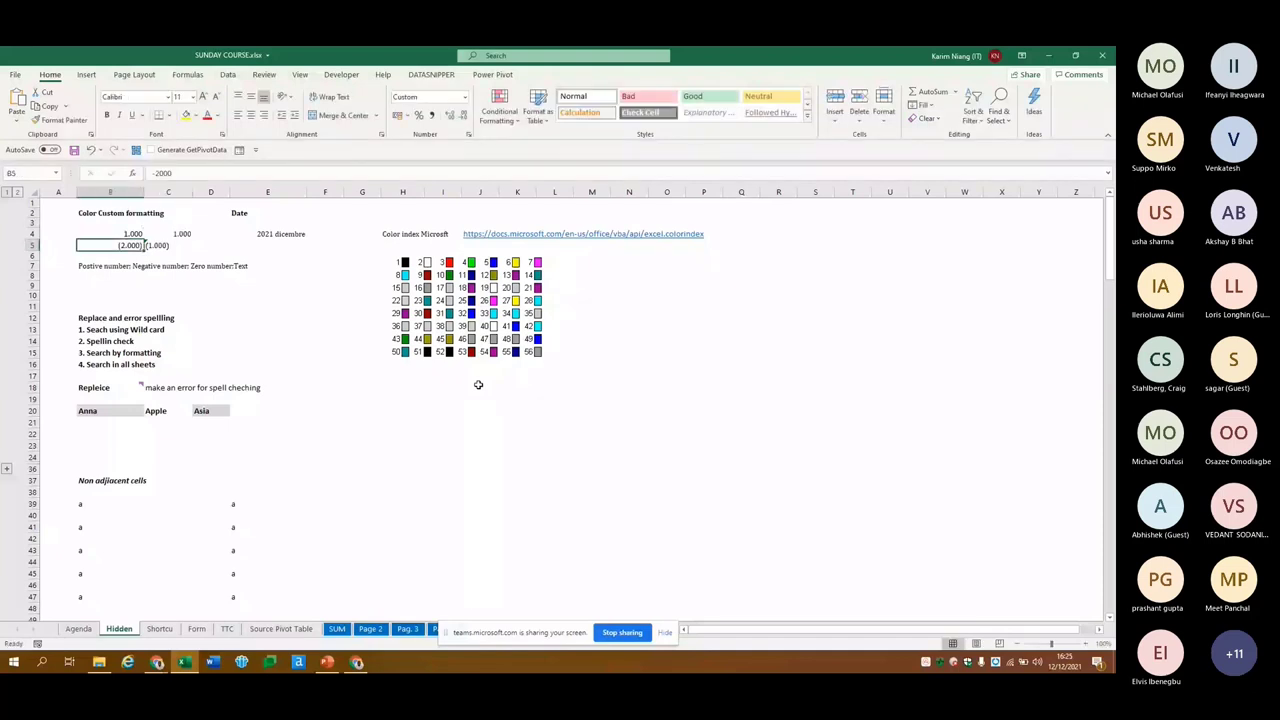
# Push the B7 format note down one line and enter 0 in B6
pyautogui.press('Down')
pyautogui.press('Down')
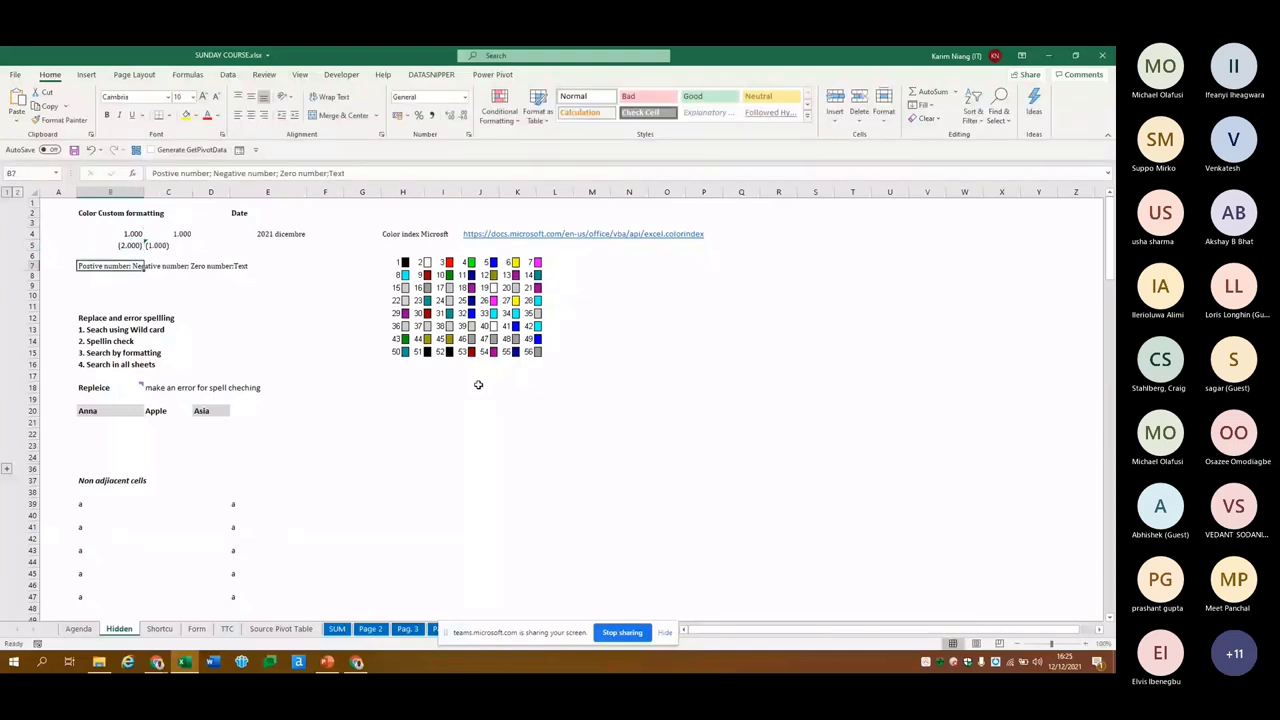
pyautogui.press('F2')
pyautogui.press('Home')
pyautogui.hotkey('alt', 'Return')
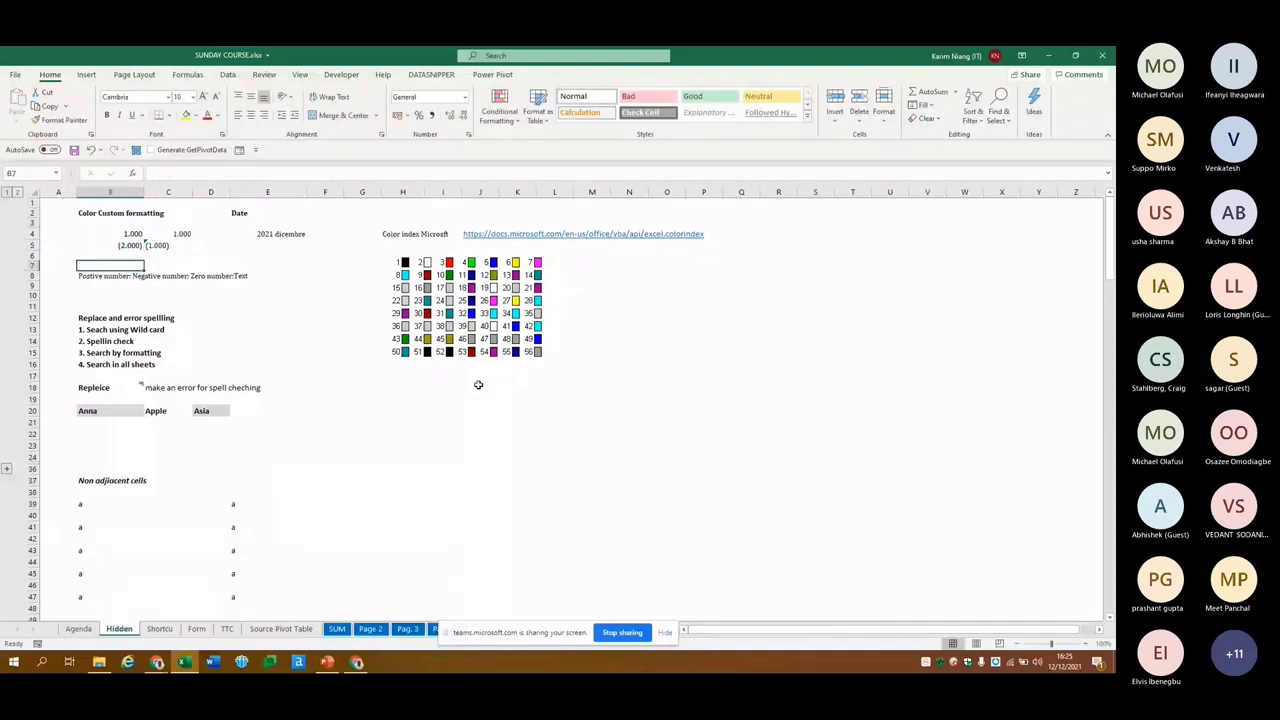
pyautogui.press('Escape')
pyautogui.hotkey('ctrl', 'z')
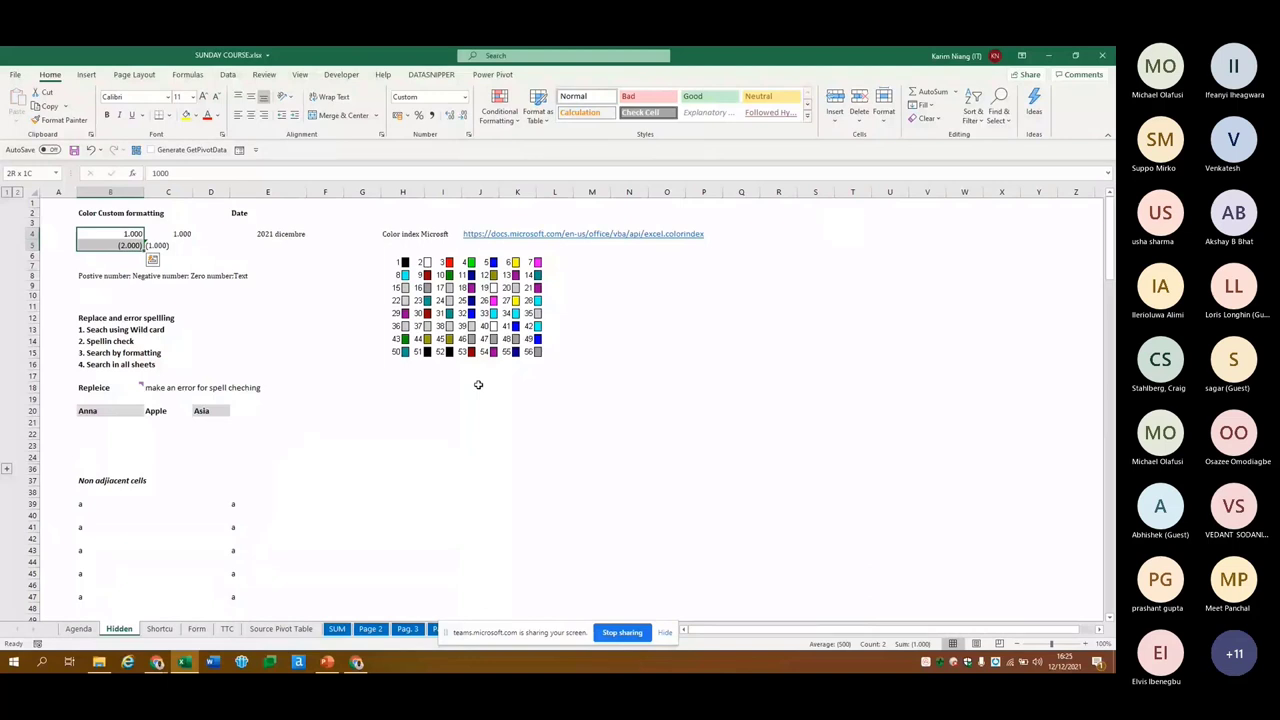
pyautogui.hotkey('shift', 'Right')
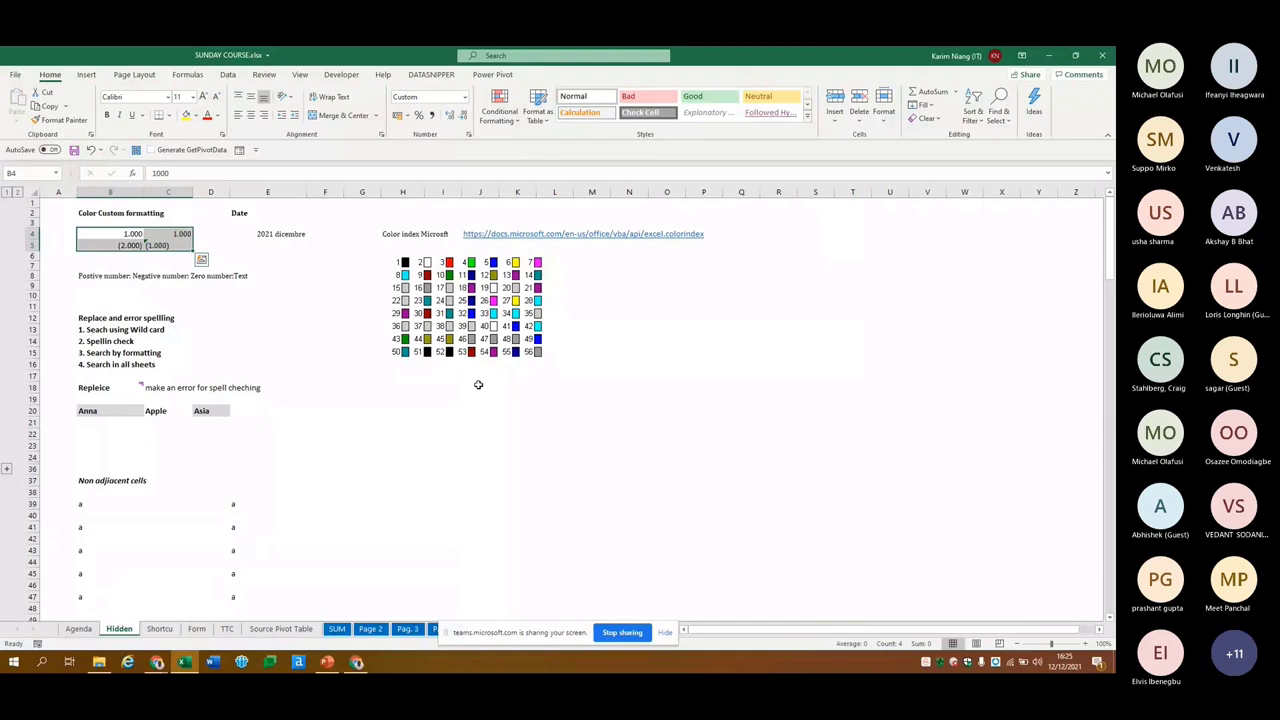
pyautogui.press('Down')
pyautogui.press('Down')
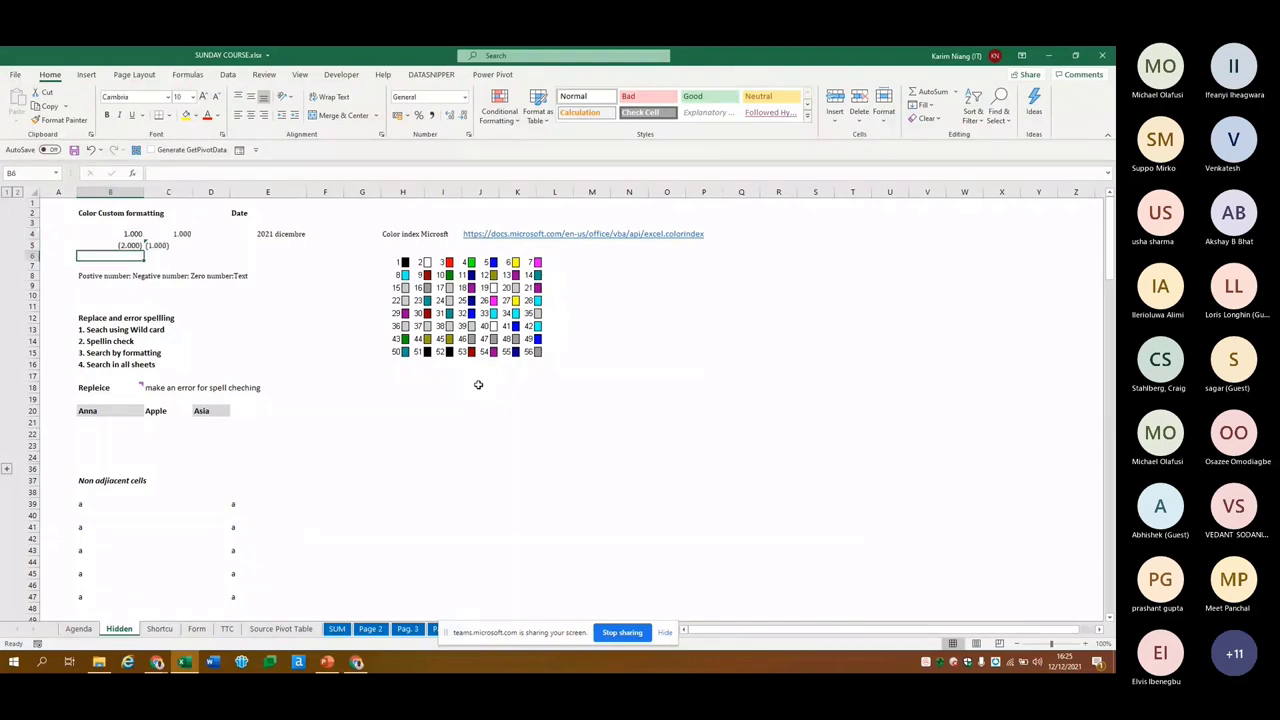
pyautogui.write('0')
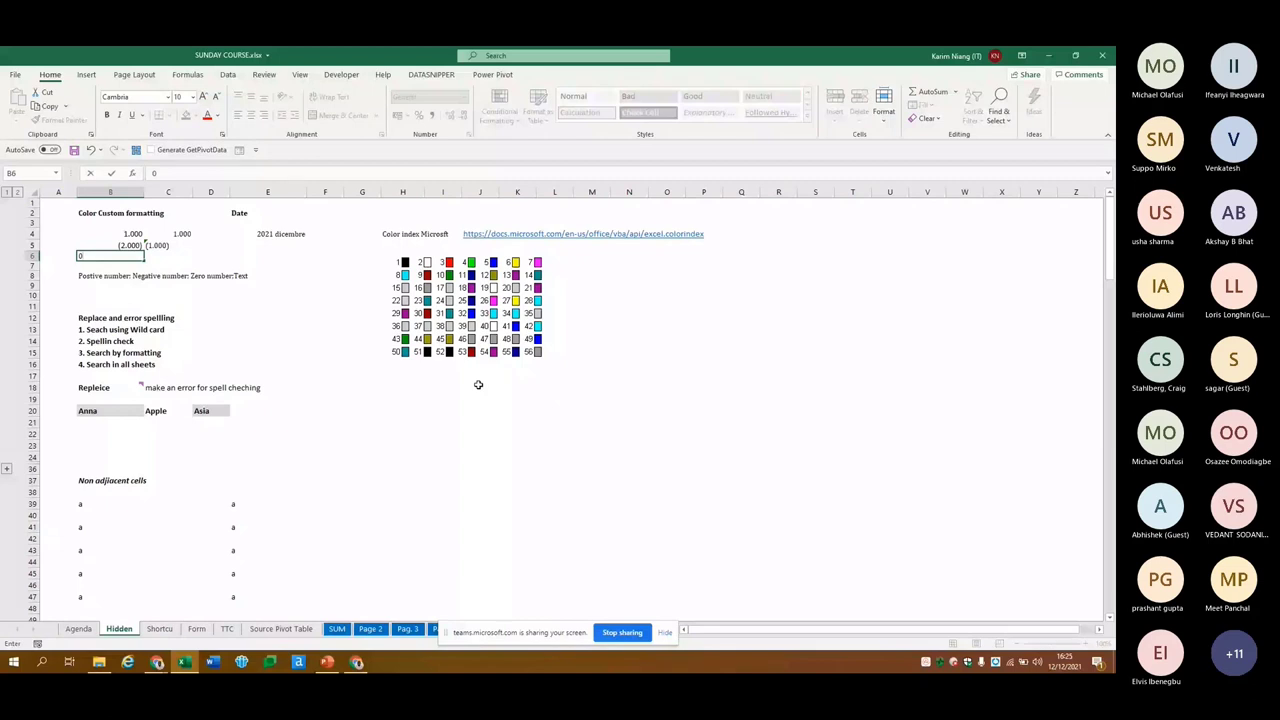
pyautogui.press('Up')
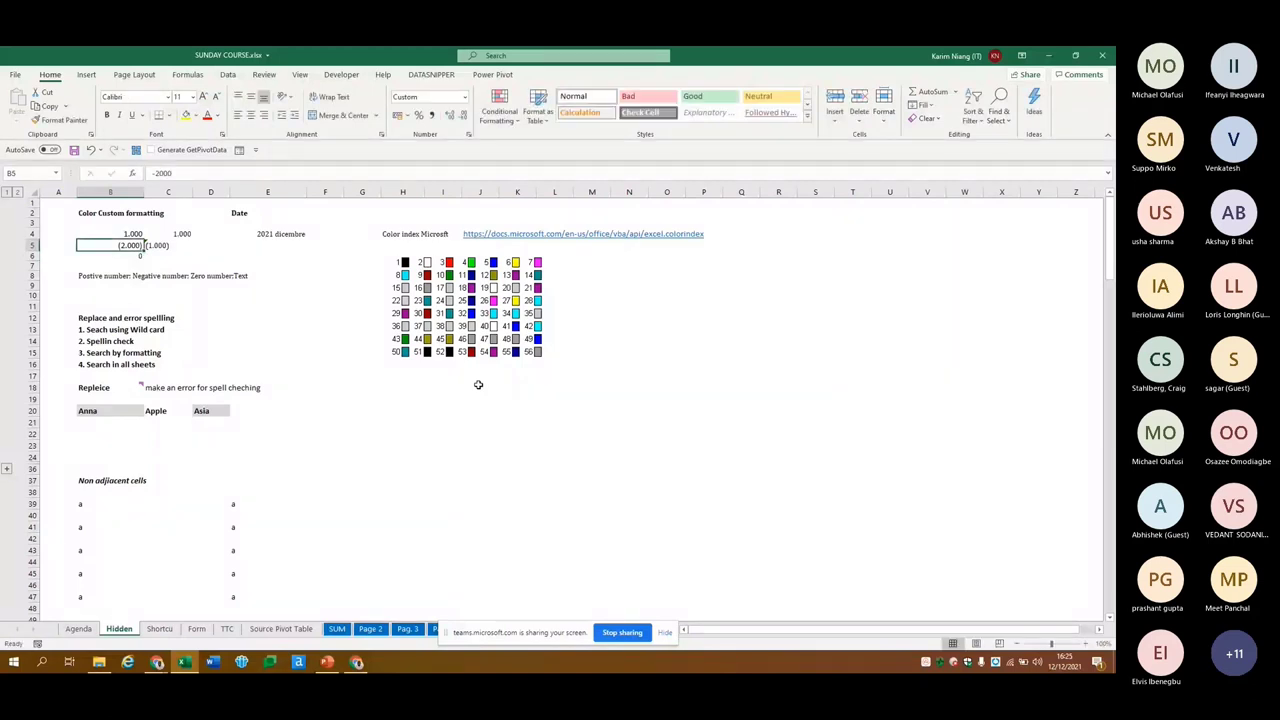
# Copy the formatted B4 cell and paste it into B6
pyautogui.press('Up')
pyautogui.hotkey('shift', 'Down')
pyautogui.hotkey('shift', 'Down')
pyautogui.hotkey('ctrl', '1')
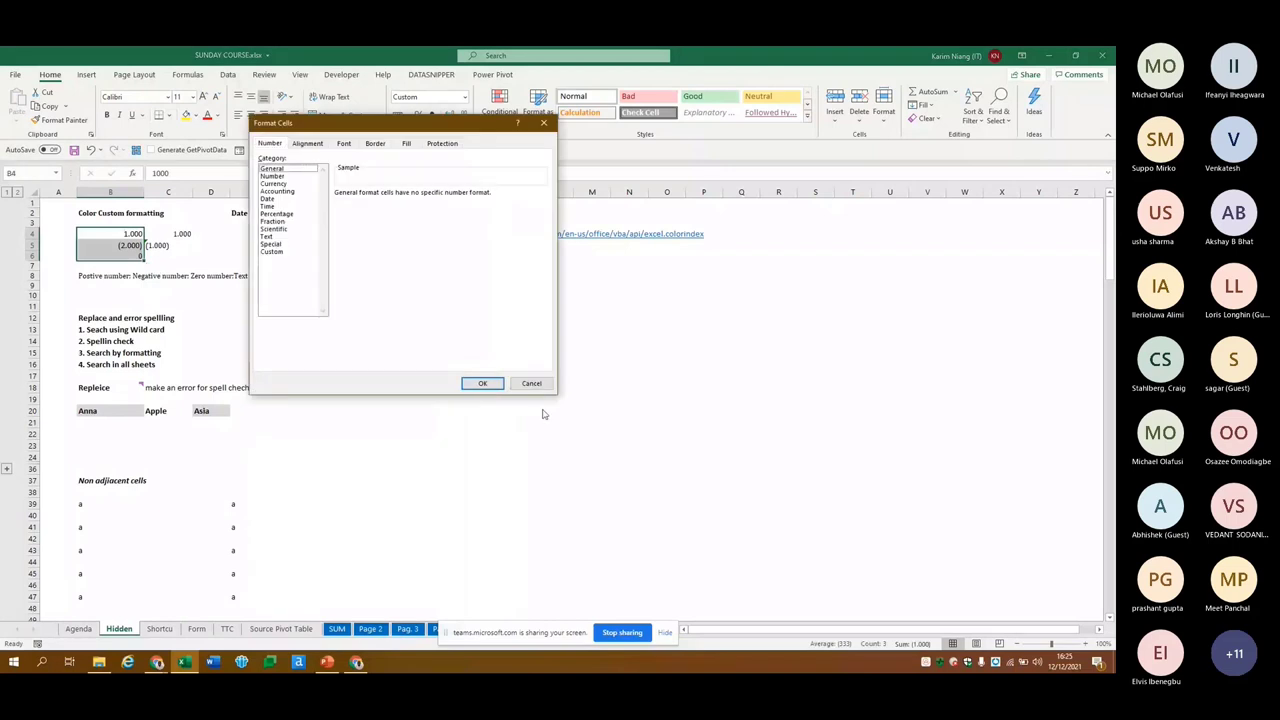
pyautogui.press('Escape')
pyautogui.hotkey('ctrl', 'c')
pyautogui.press('Down')
pyautogui.press('Down')
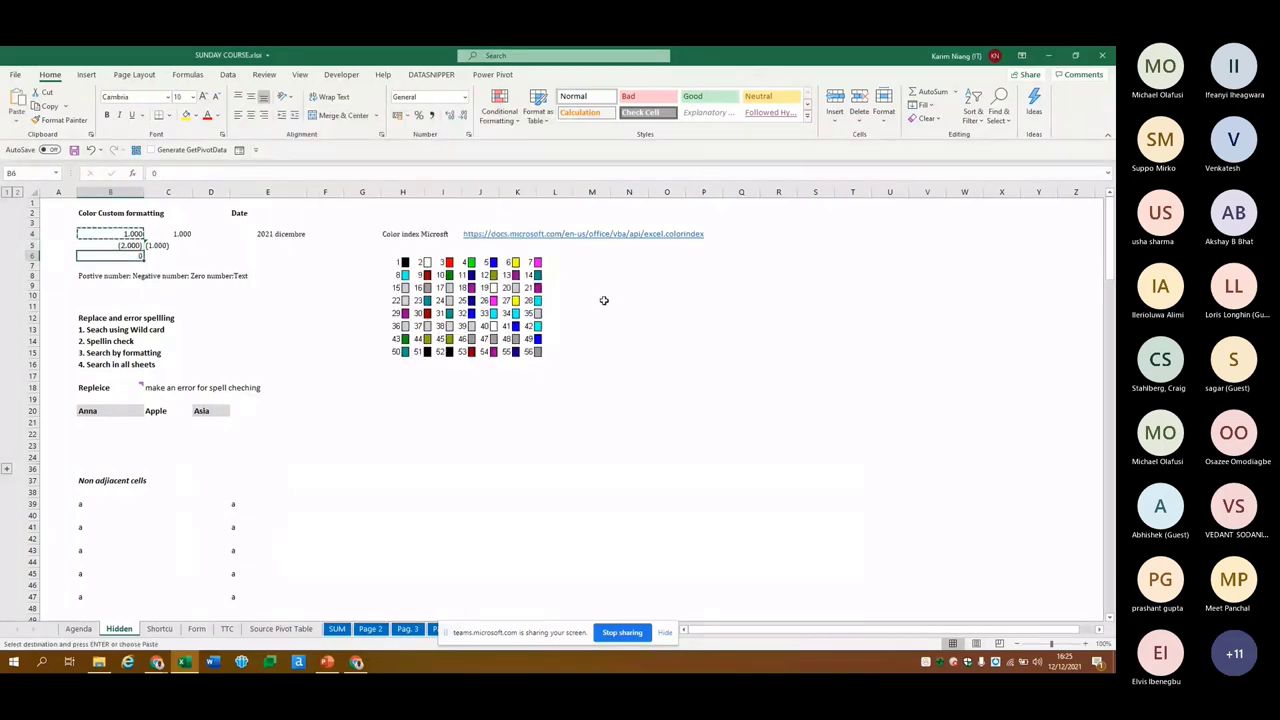
pyautogui.hotkey('ctrl', 'v')
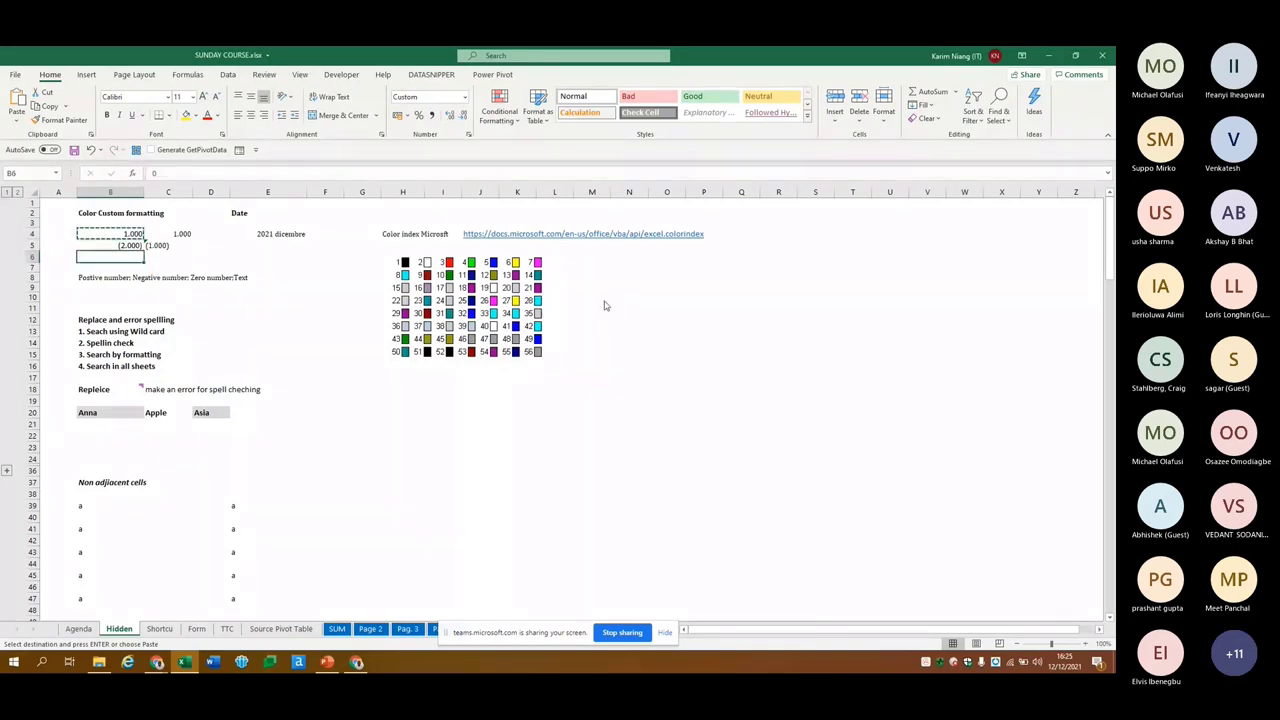
# Use Paste Special to paste only the formats onto B6
pyautogui.hotkey('ctrl', 'alt', 'v')
pyautogui.press('t')
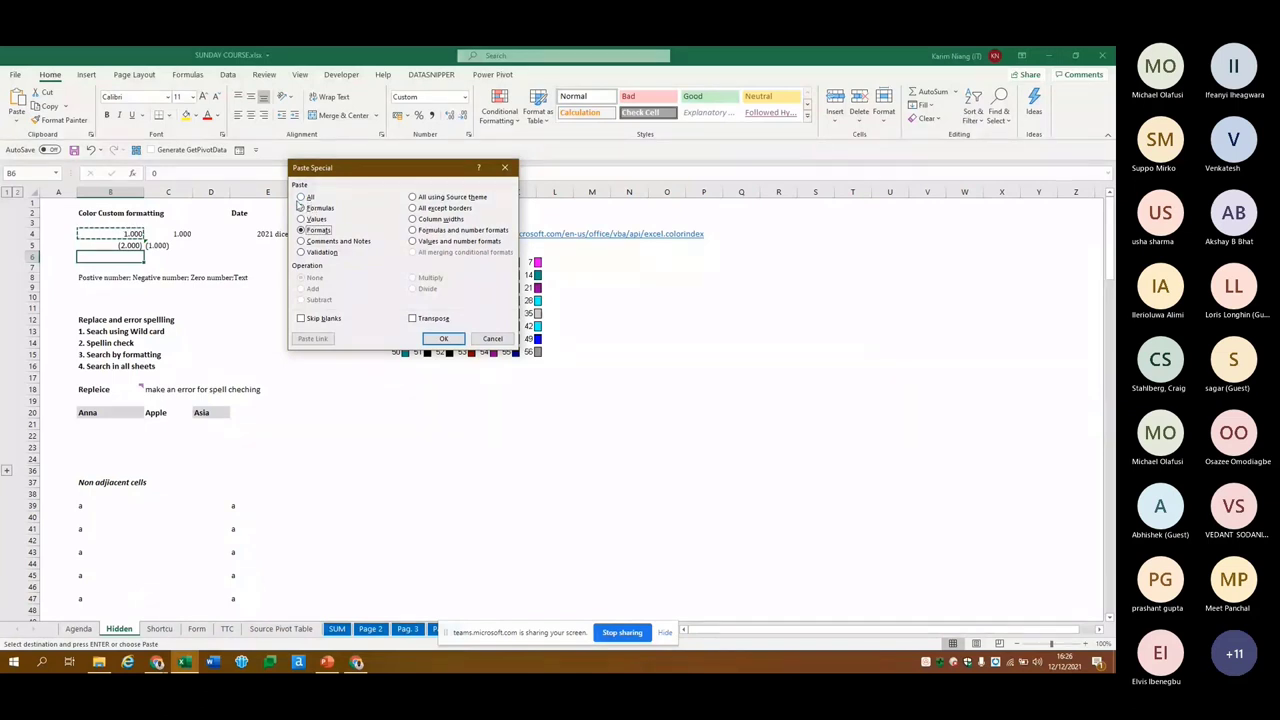
pyautogui.press('Escape')
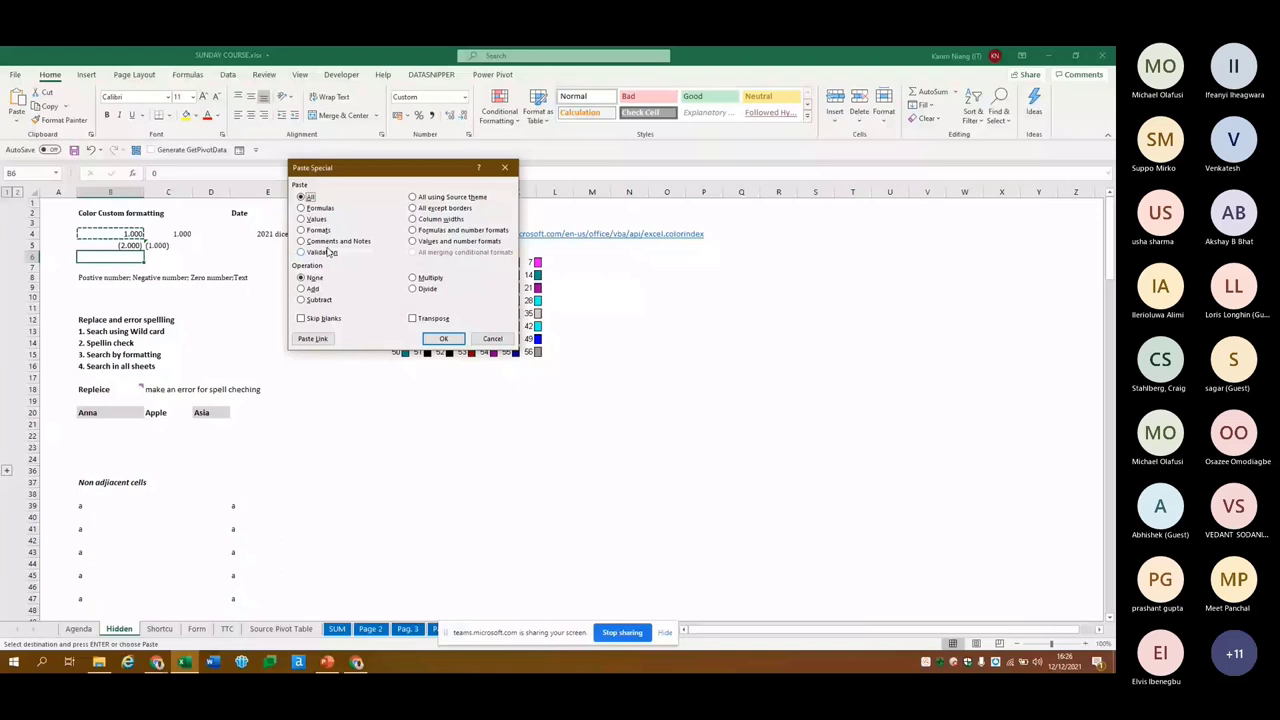
pyautogui.click(314, 219)
pyautogui.hotkey('alt', 'Tab')
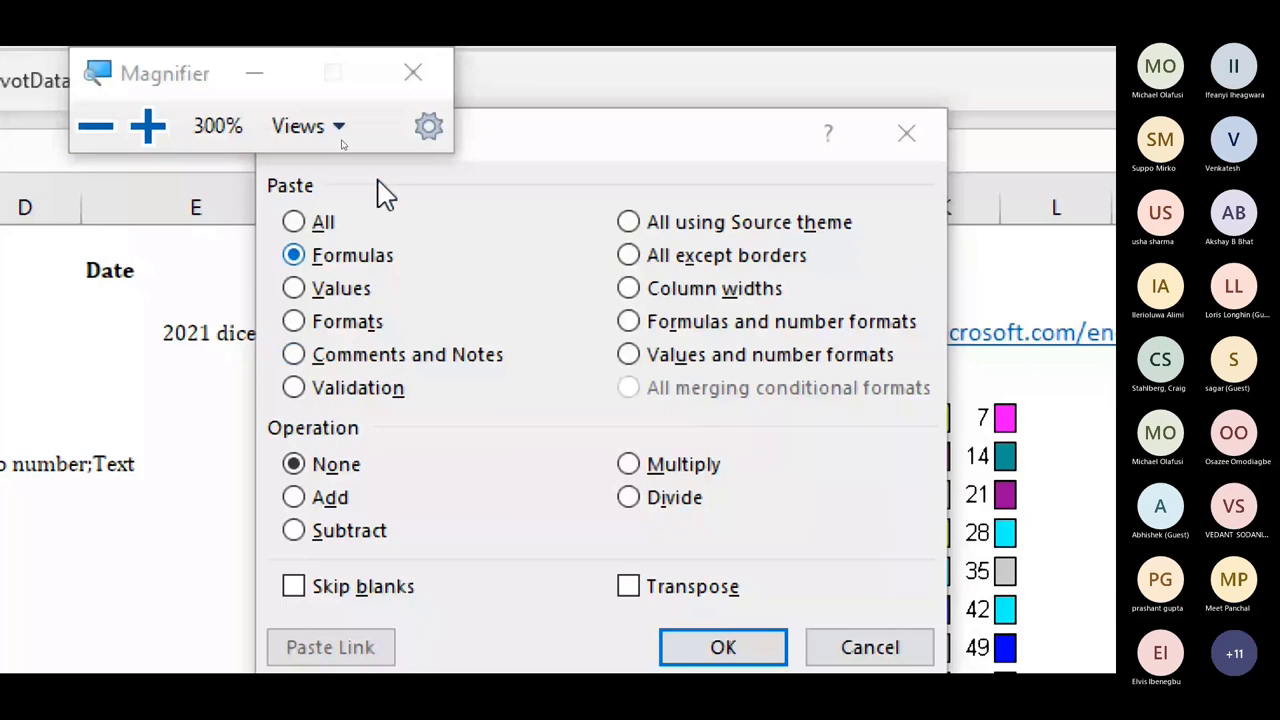
pyautogui.click(413, 72)
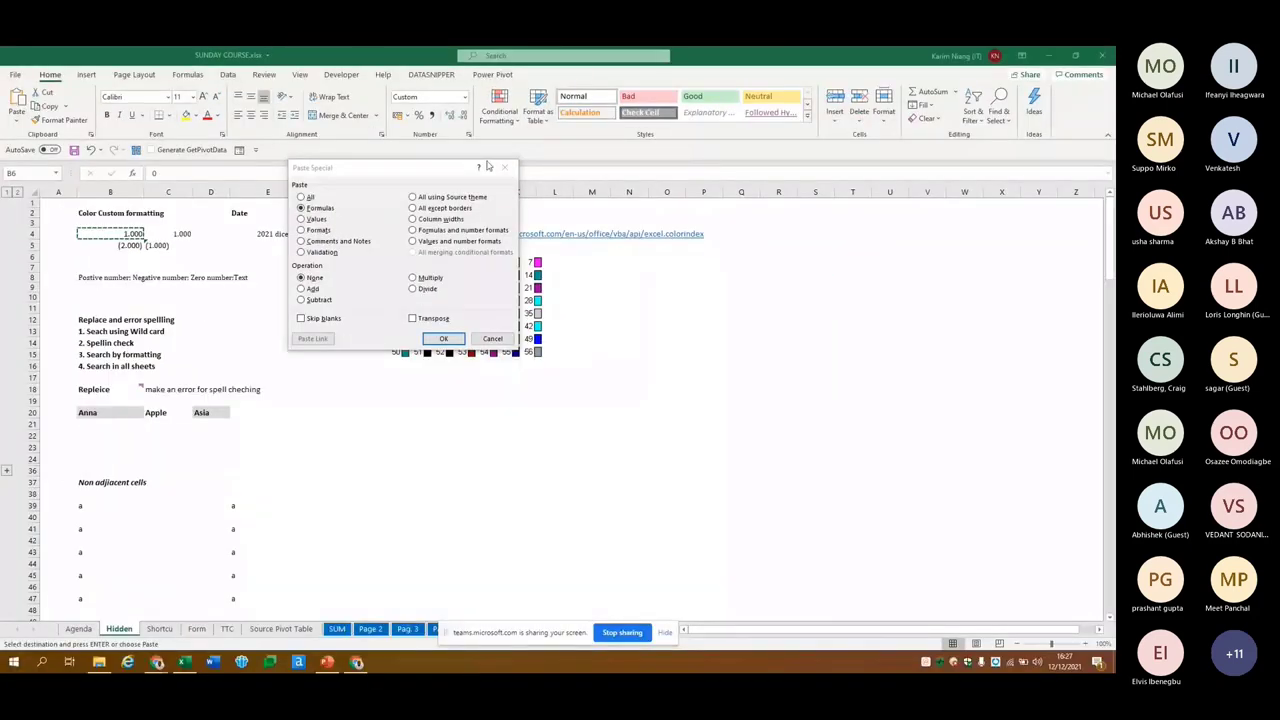
pyautogui.click(488, 165)
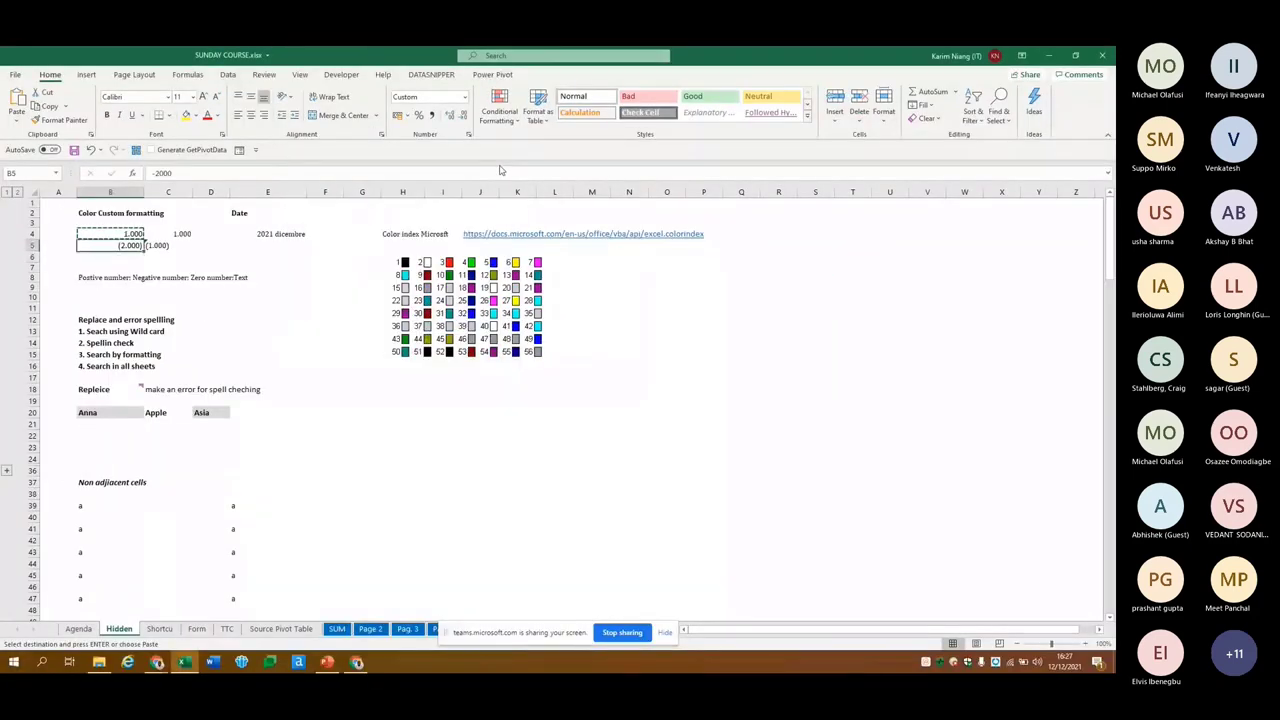
pyautogui.press('Down')
pyautogui.hotkey('ctrl', 'alt', 'v')
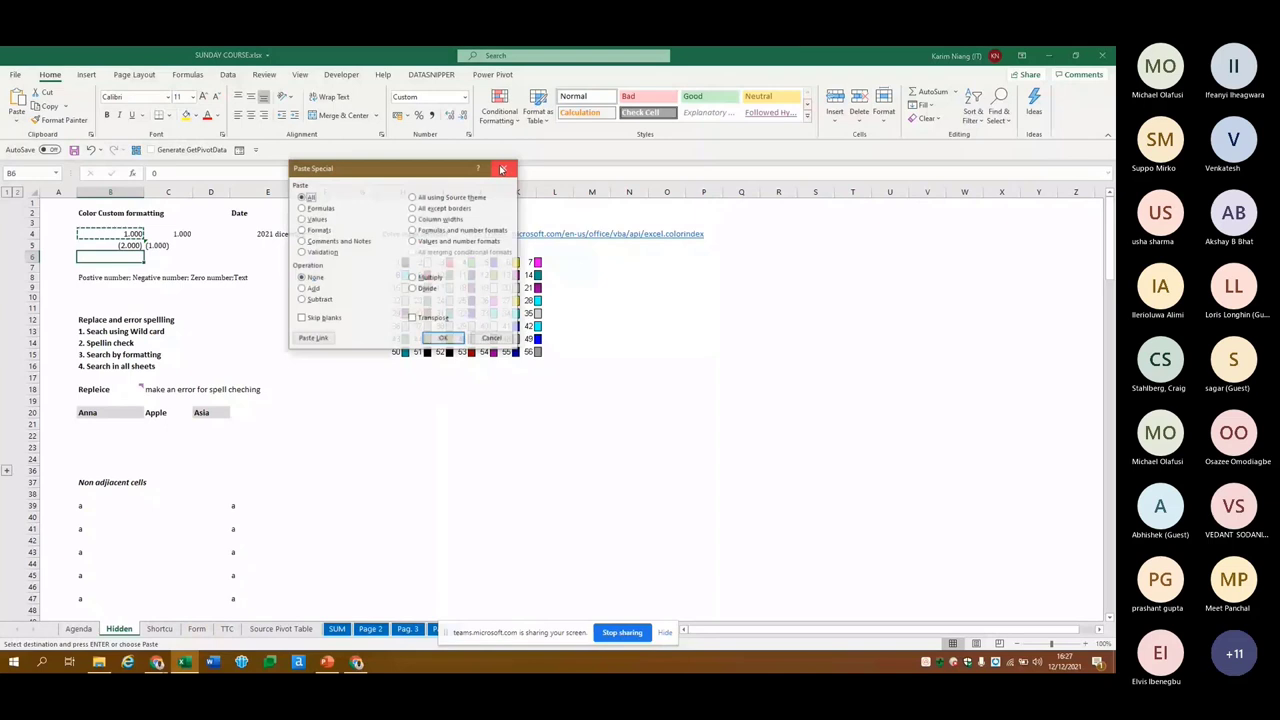
pyautogui.press('t')
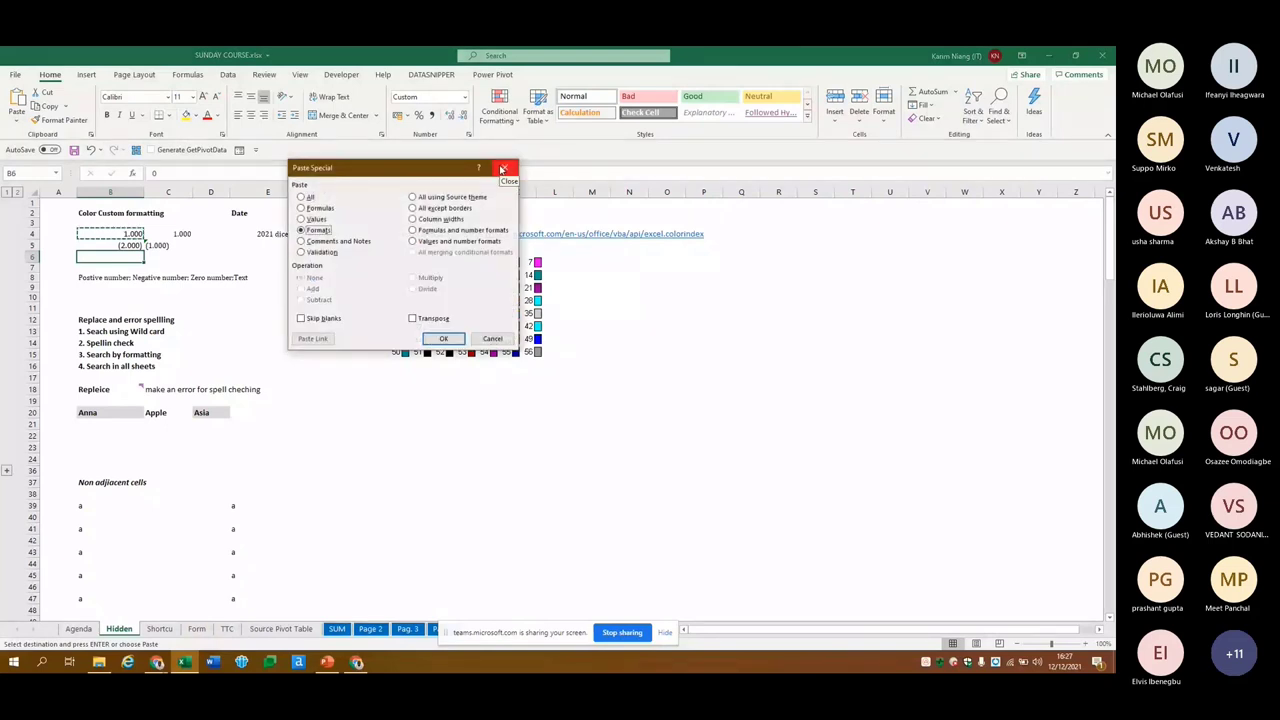
pyautogui.click(502, 168)
pyautogui.press('Up')
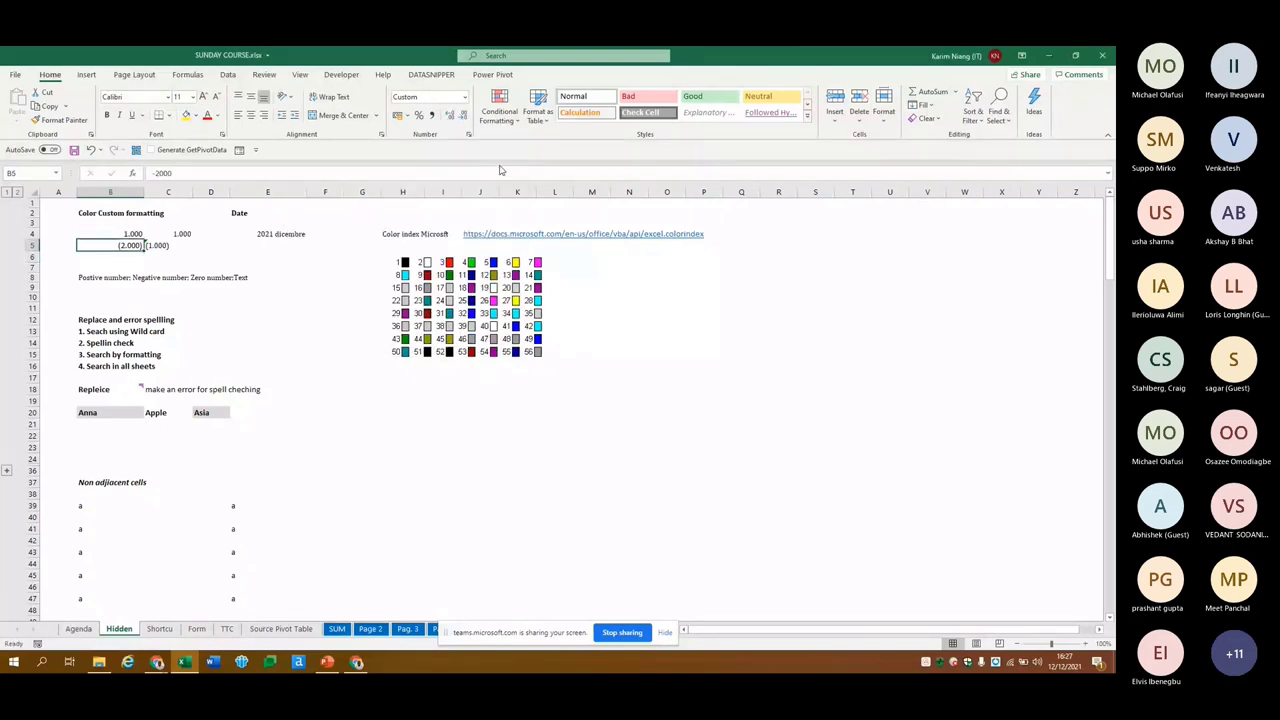
# Append a "Zero" section to B6's custom code so B4:B6 read 1.000, (2.000), Zero
pyautogui.press('Down')
pyautogui.hotkey('ctrl', '1')
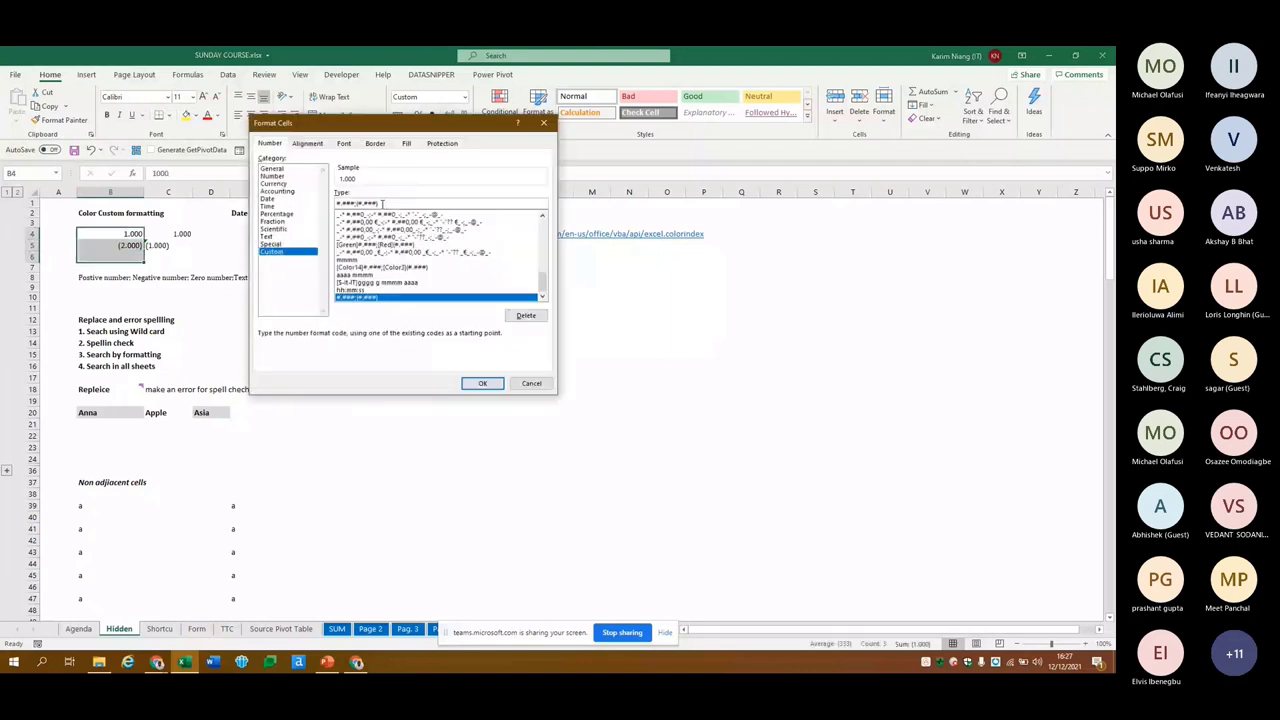
pyautogui.click(381, 204)
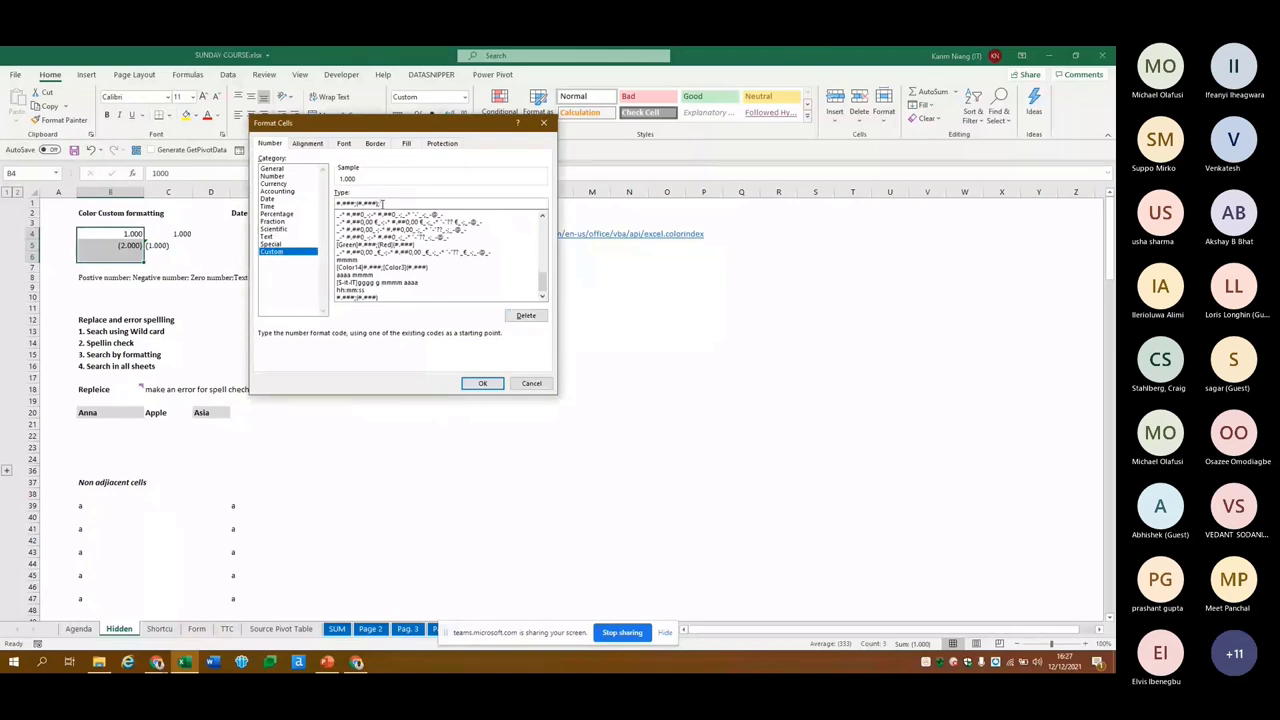
pyautogui.write('Zer')
pyautogui.write('o')
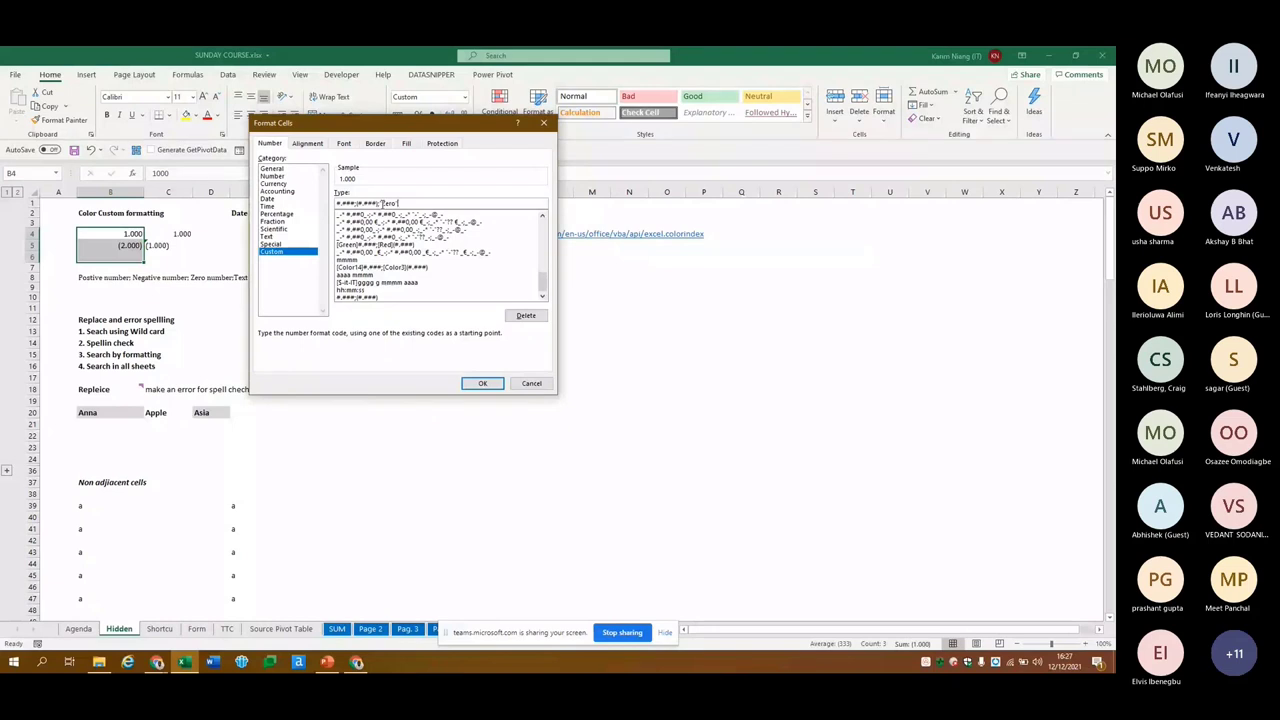
pyautogui.click(479, 384)
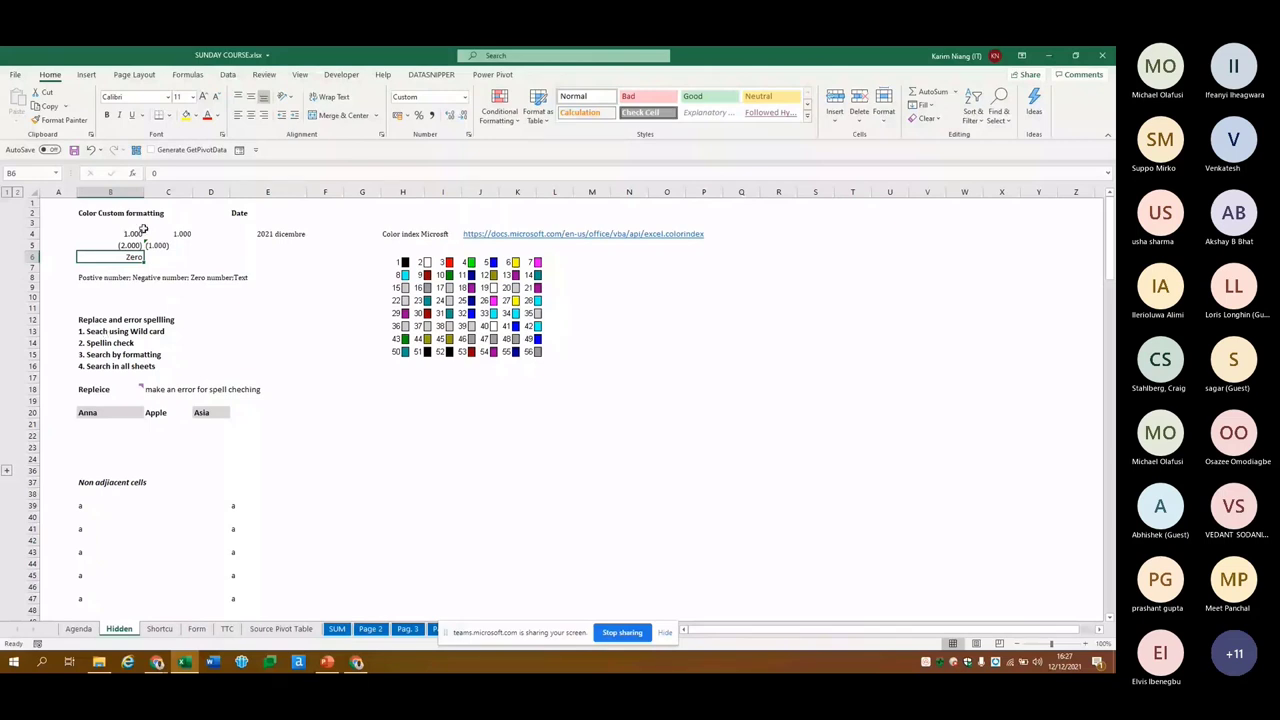
pyautogui.moveTo(143, 229); pyautogui.dragTo(132, 245)
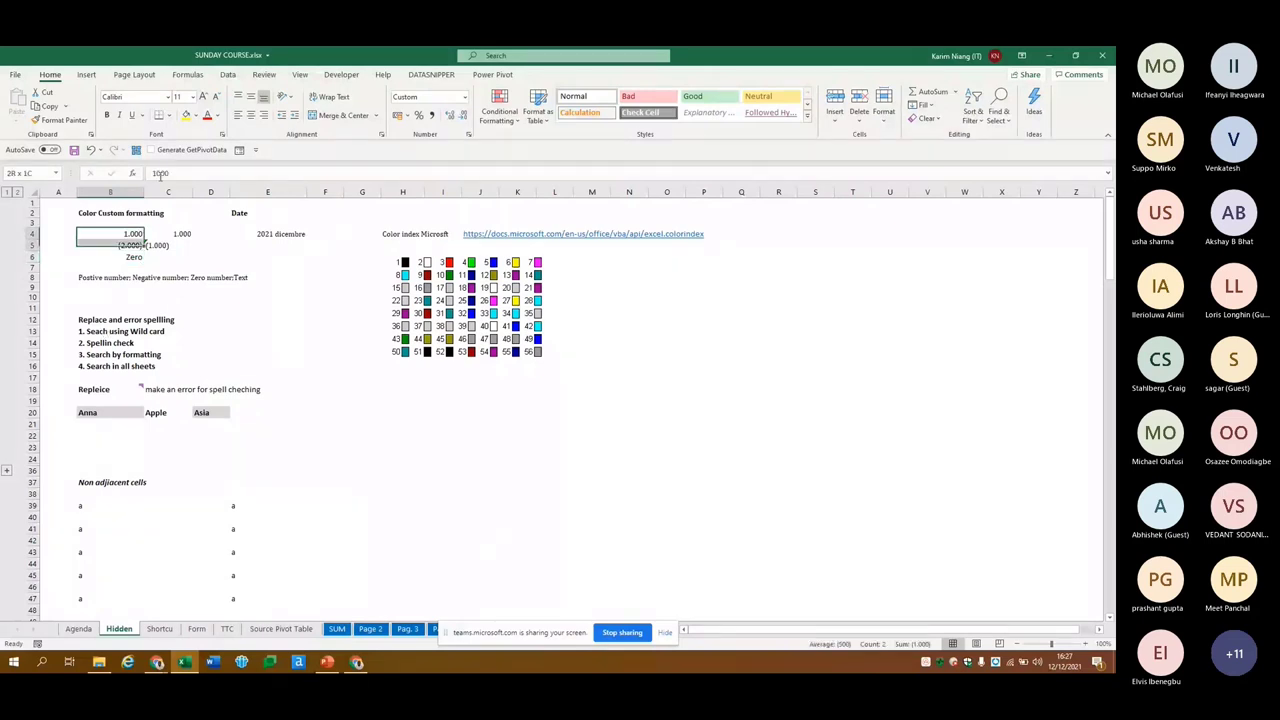
pyautogui.click(110, 267)
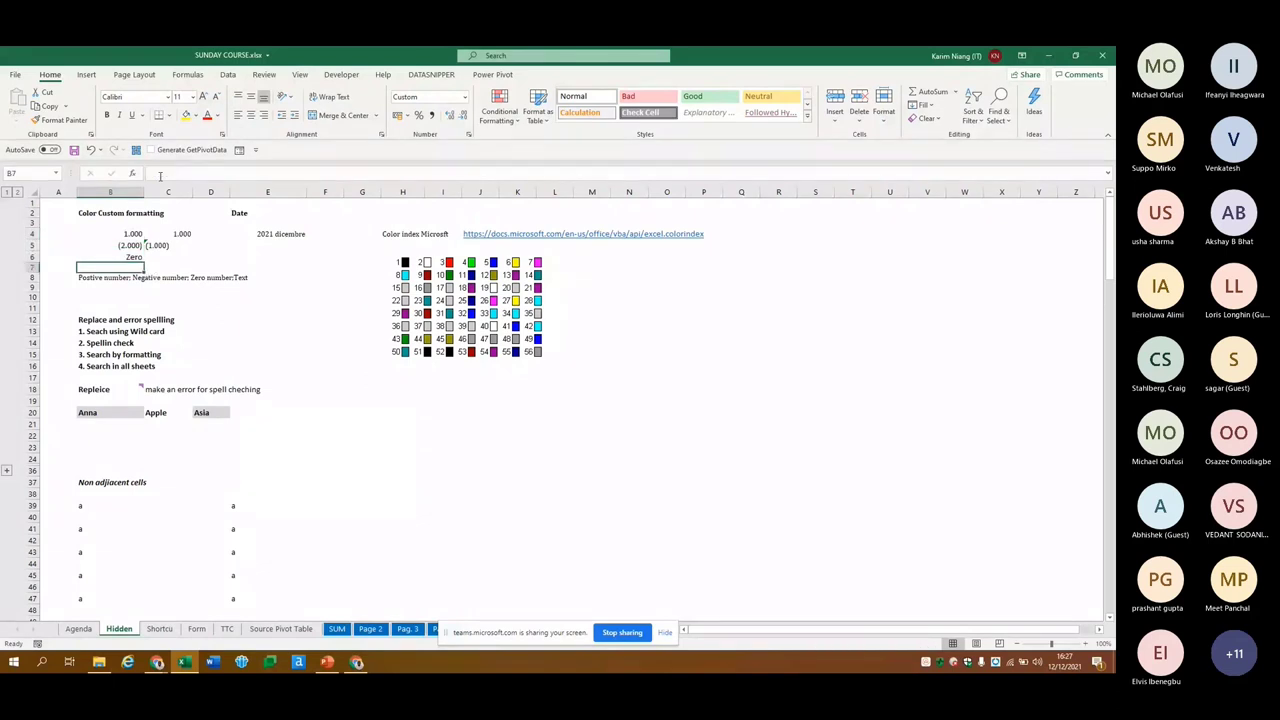
# Type [Color14] at the start of the B4:B6 custom format code
pyautogui.press('Up')
pyautogui.hotkey('shift', 'Up')
pyautogui.hotkey('shift', 'Up')
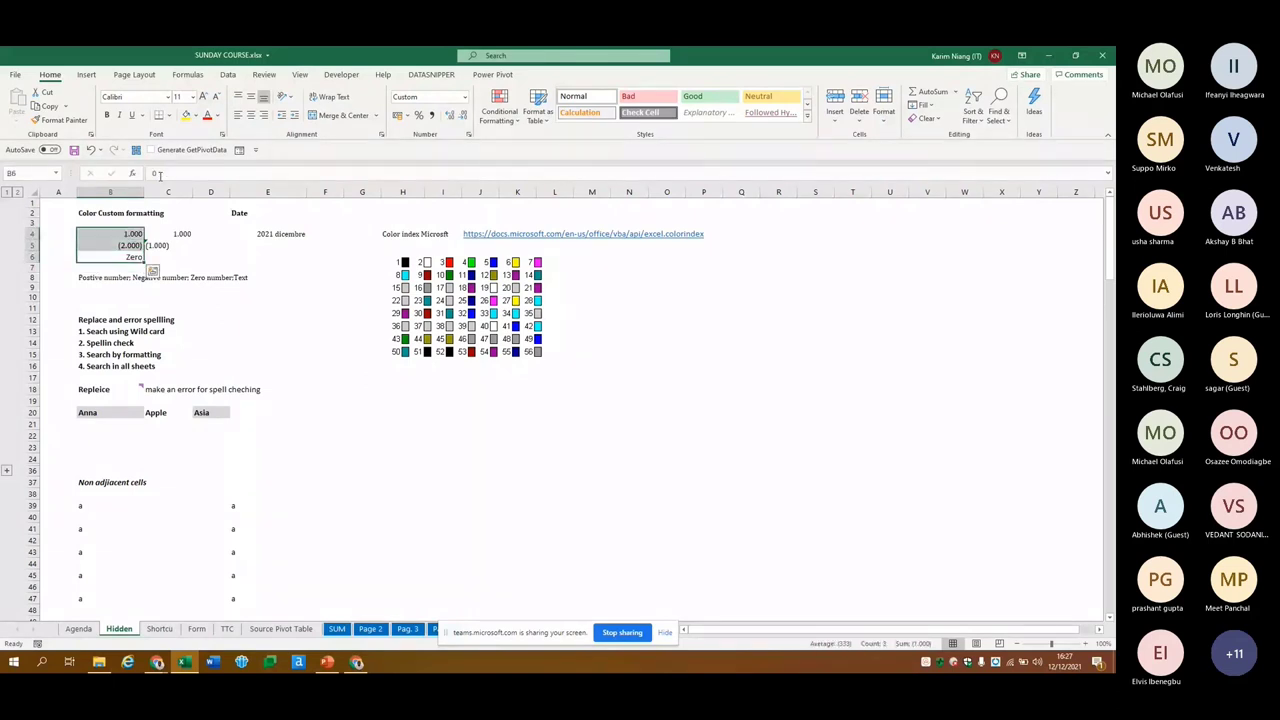
pyautogui.hotkey('ctrl', '1')
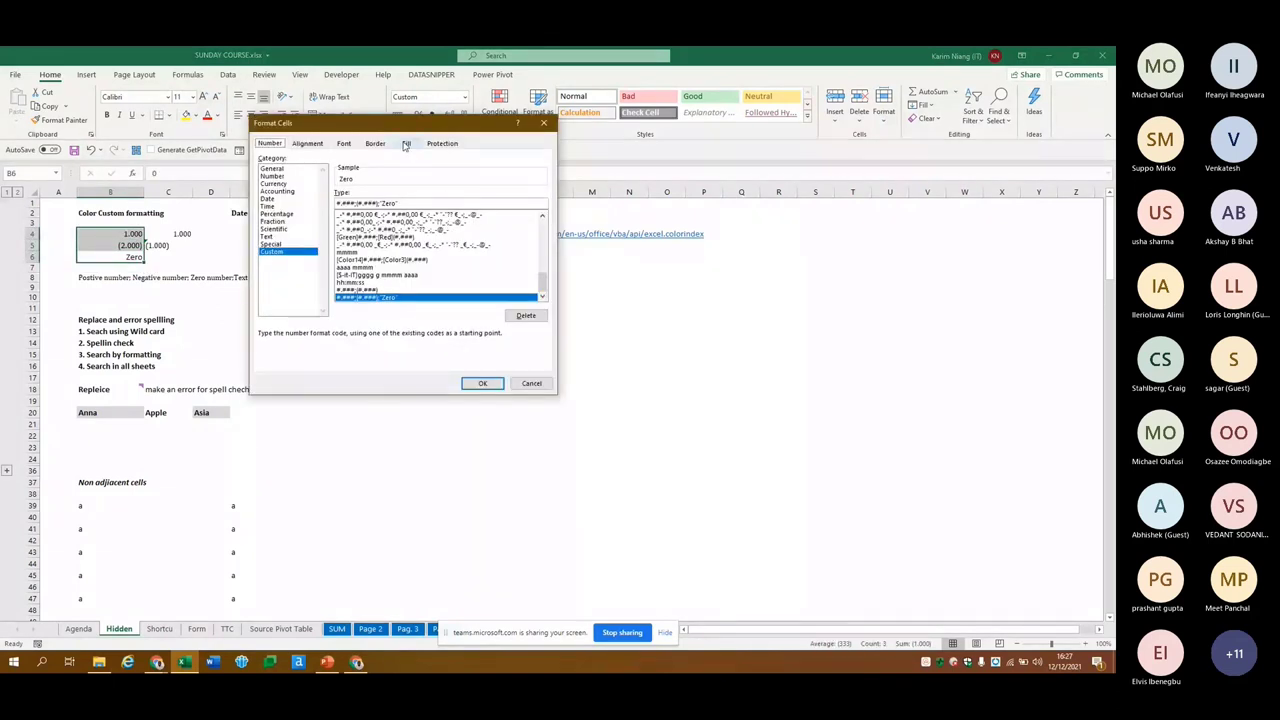
pyautogui.moveTo(406, 127)
pyautogui.mouseDown()
pyautogui.moveTo(183, 134)
pyautogui.moveTo(193, 137)
pyautogui.mouseUp()
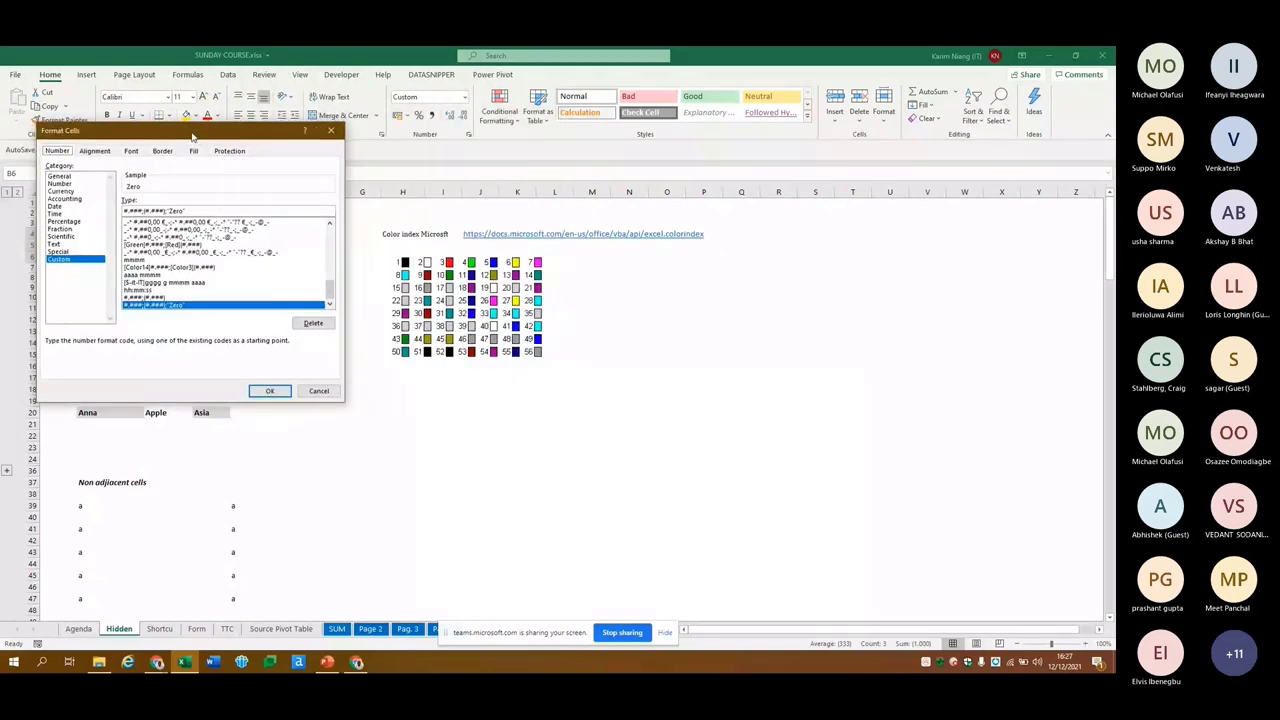
pyautogui.click(125, 210)
pyautogui.click(150, 211)
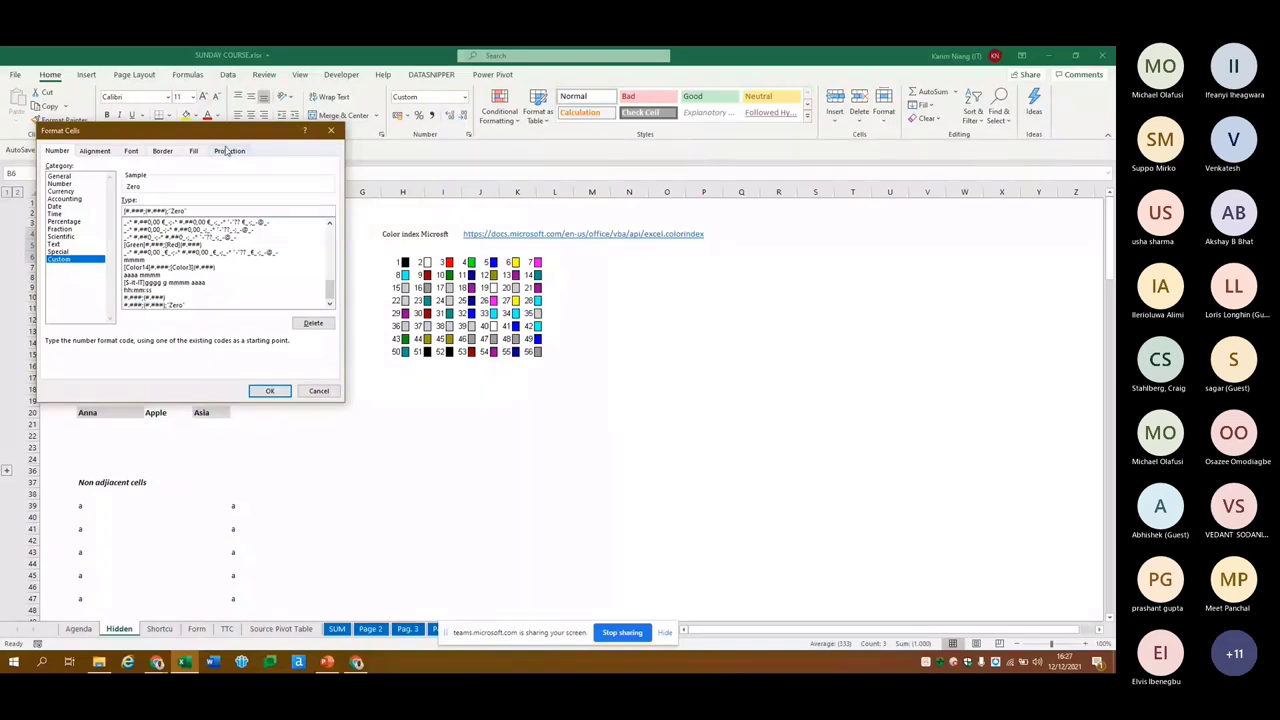
pyautogui.moveTo(215, 140)
pyautogui.mouseDown()
pyautogui.moveTo(219, 55)
pyautogui.moveTo(225, 143)
pyautogui.mouseUp()
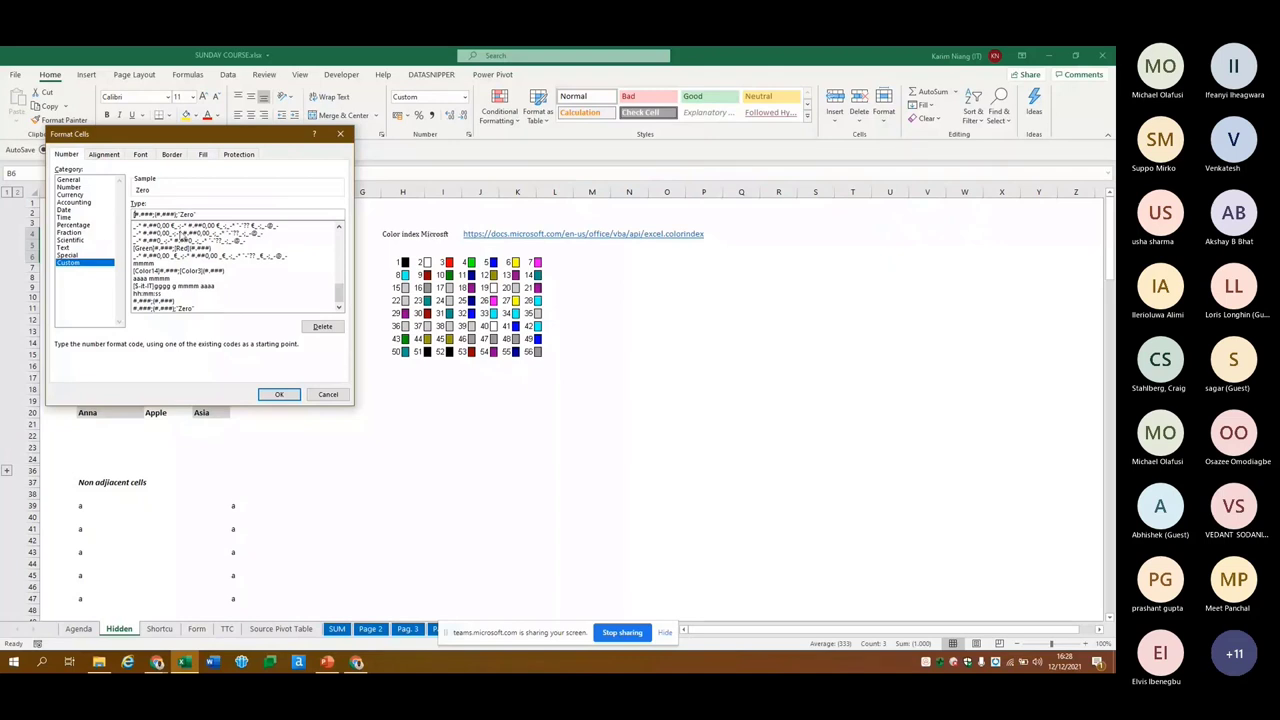
pyautogui.write('[')
pyautogui.write('C')
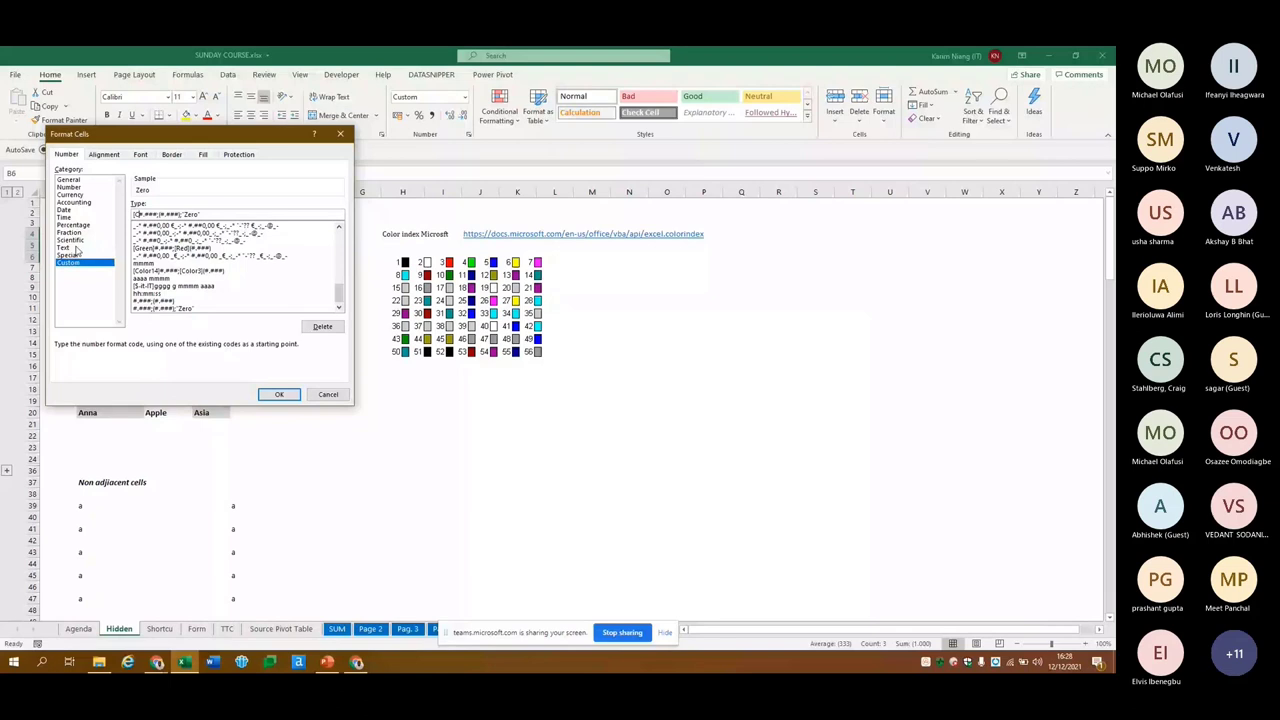
pyautogui.write('olor')
pyautogui.write('14]')
# Edit the Custom code to [Color14]#,###;[Color3](#,###);[Color55]"Zero"
pyautogui.doubleClick(166, 214)
pyautogui.hotkey('shift', 'Home')
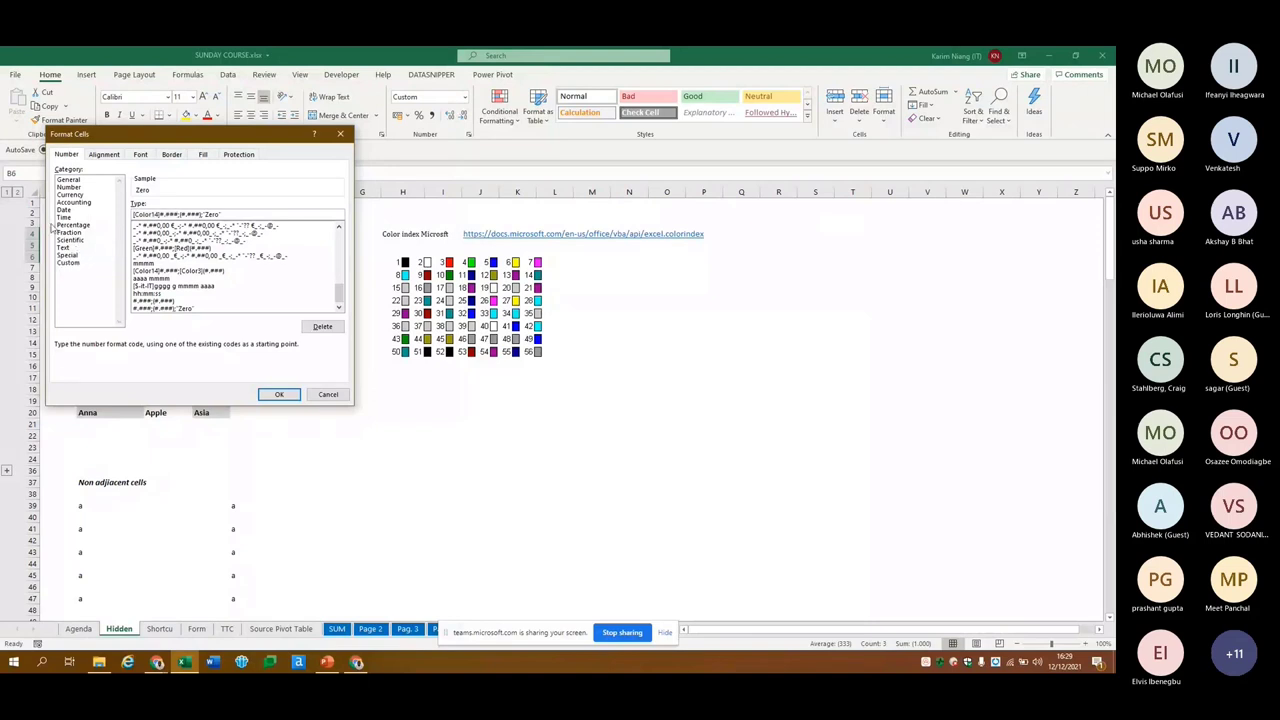
pyautogui.click(72, 225)
pyautogui.press('Up')
pyautogui.press('Up')
pyautogui.press('Up')
pyautogui.click(84, 264)
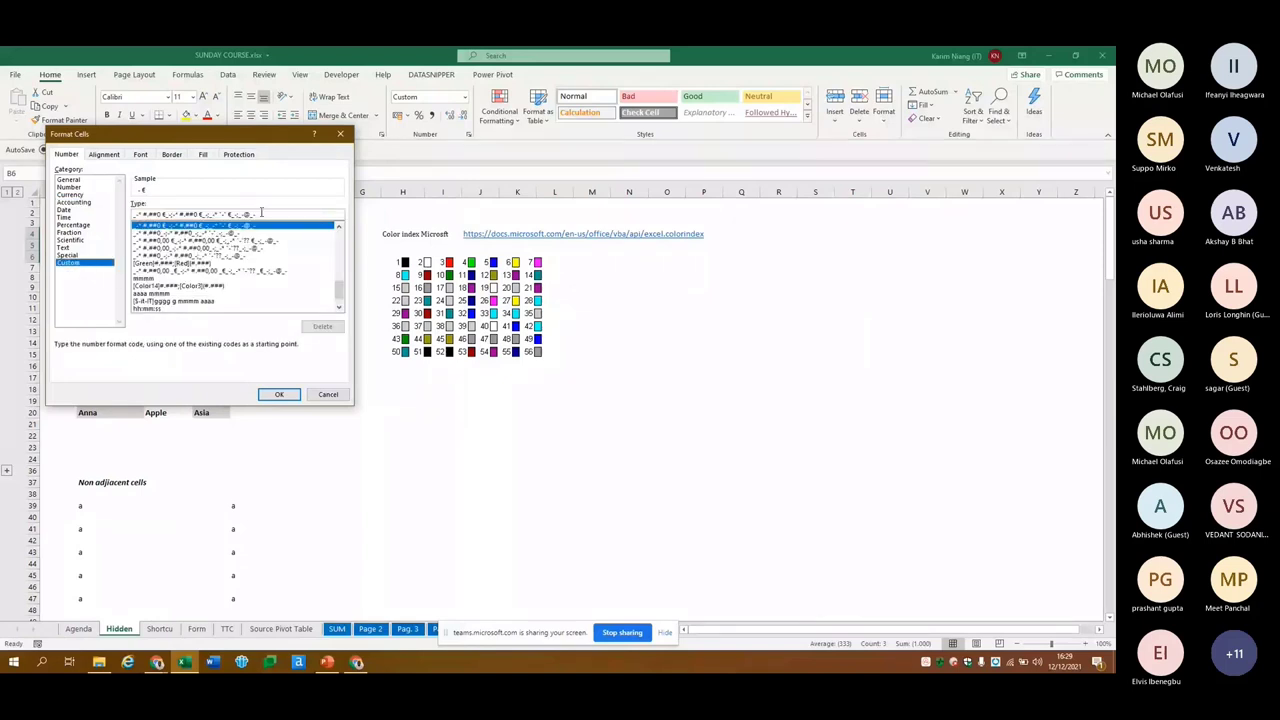
pyautogui.hotkey('ctrl', 'End')
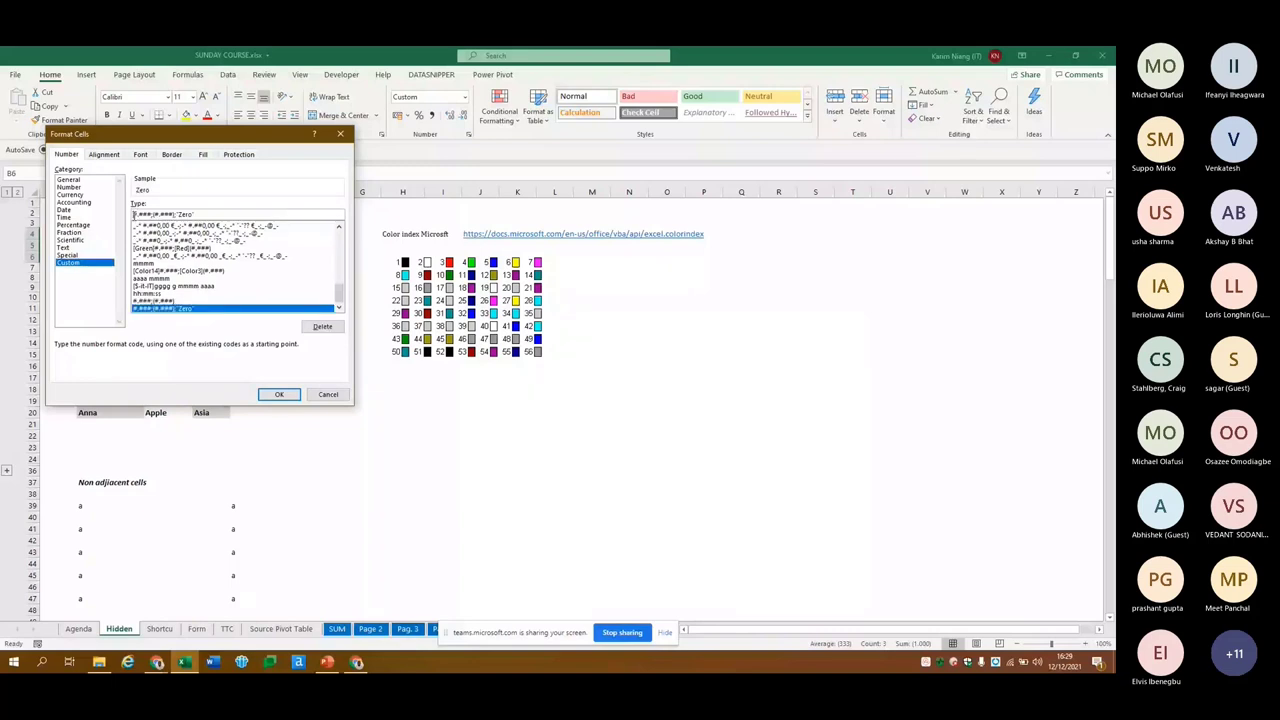
pyautogui.write('[Color14')
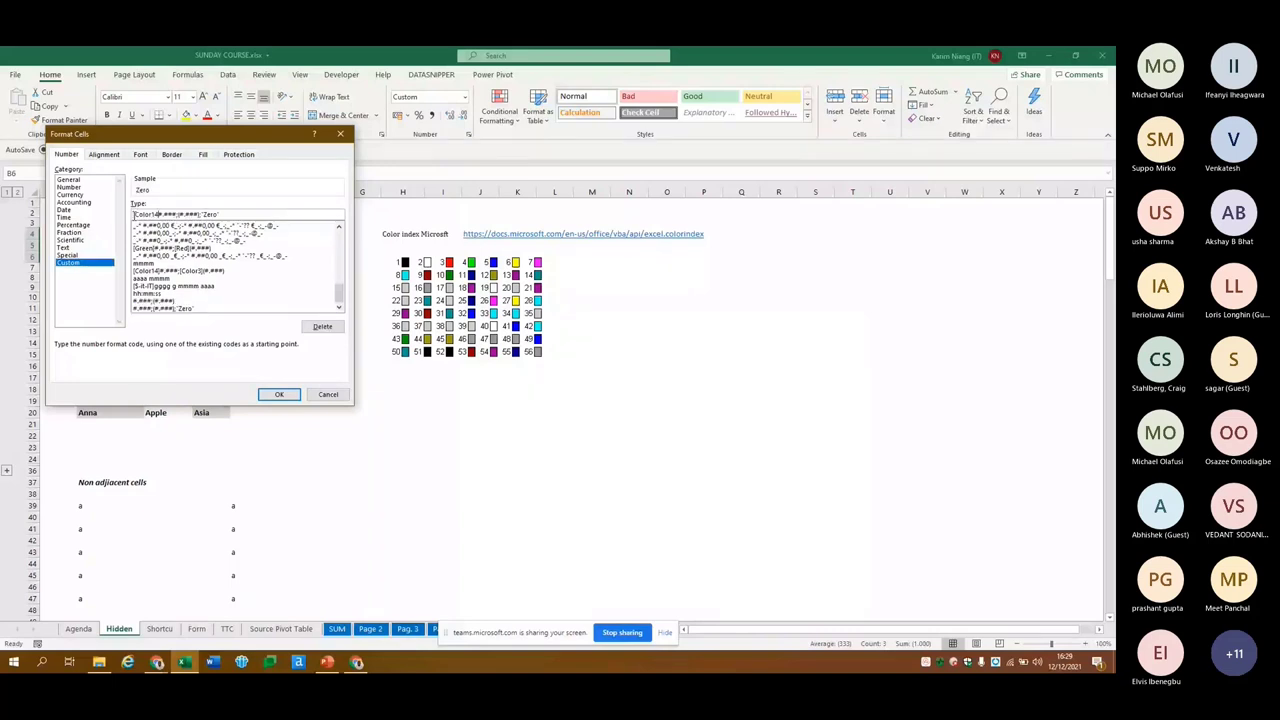
pyautogui.write(']#,###;')
pyautogui.write('[Color')
pyautogui.write('3]')
pyautogui.write('[C')
pyautogui.write('olor')
pyautogui.write('55]')
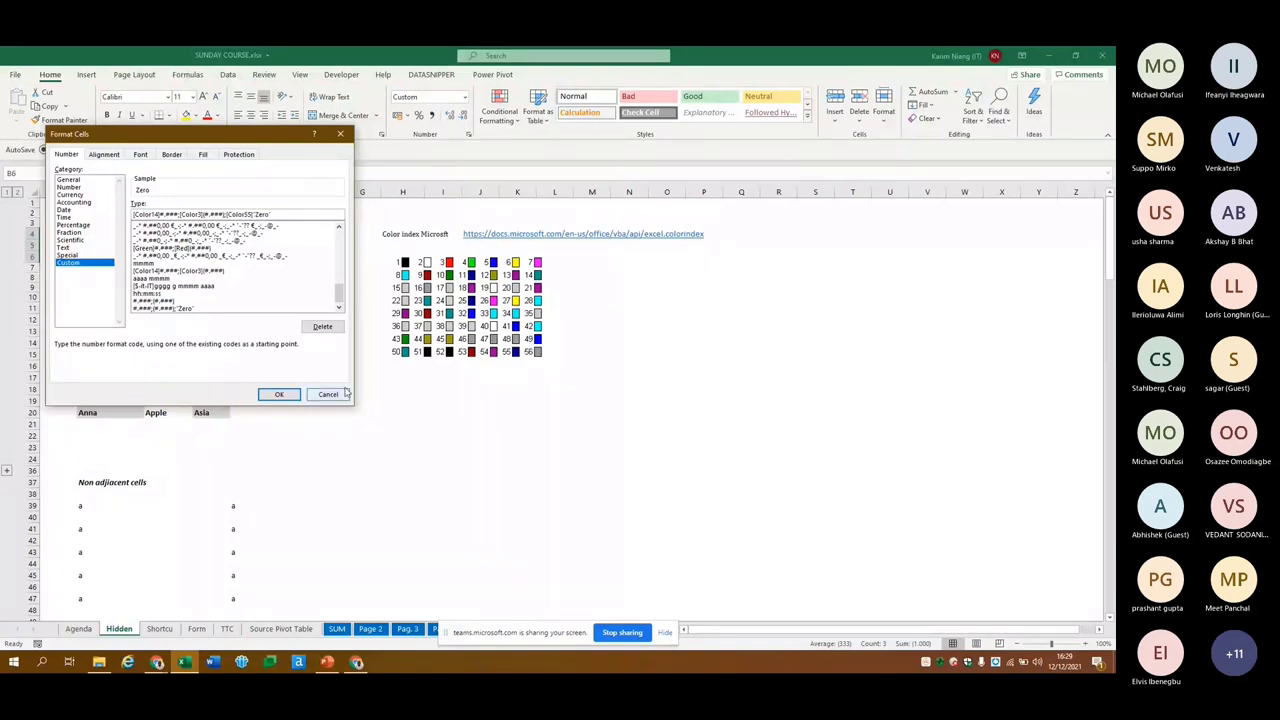
# Confirm the coloured format and select B4:B6 showing 1.000, (2.000) and Zero
pyautogui.click(274, 393)
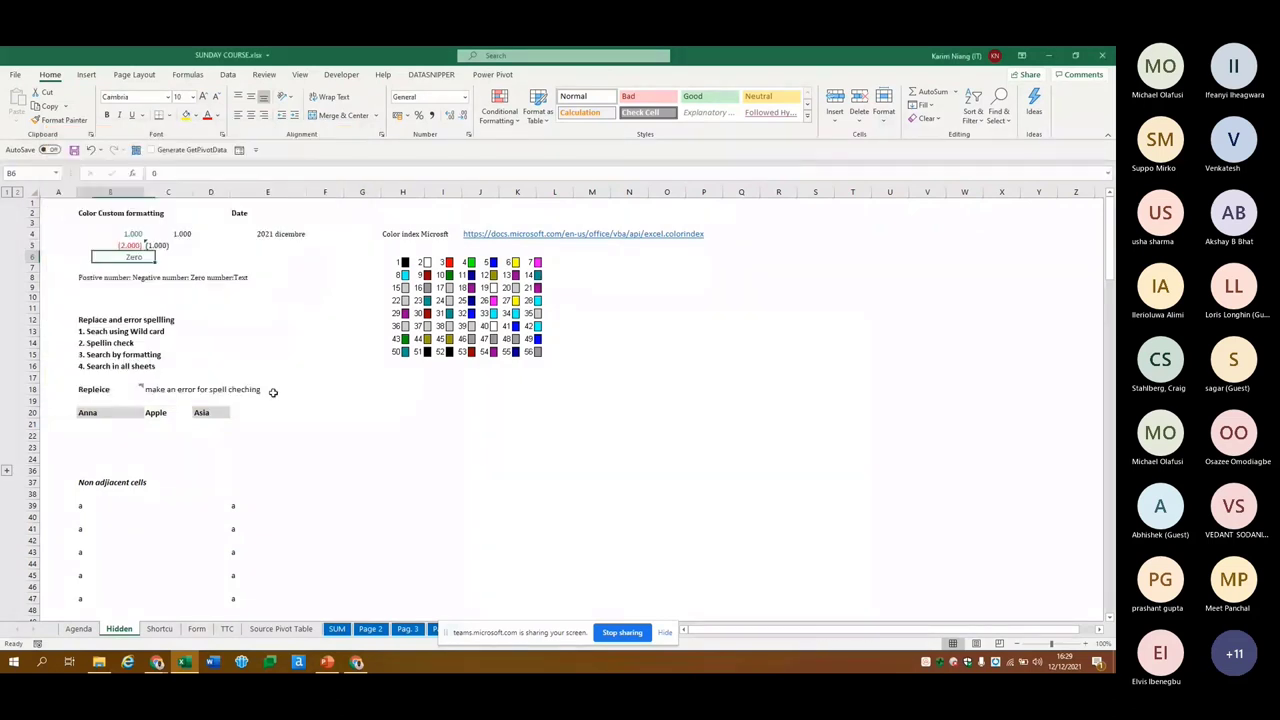
pyautogui.press('Up')
pyautogui.press('Up')
pyautogui.hotkey('shift', 'Down')
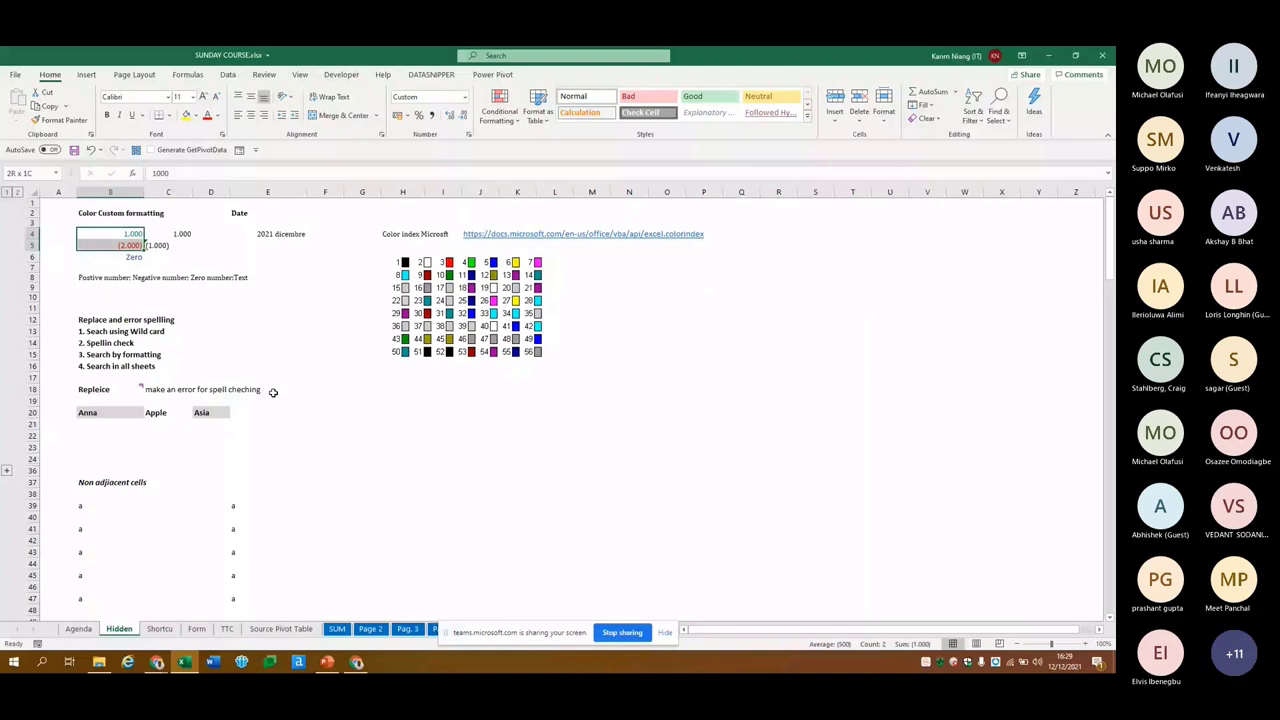
pyautogui.hotkey('shift', 'Down')
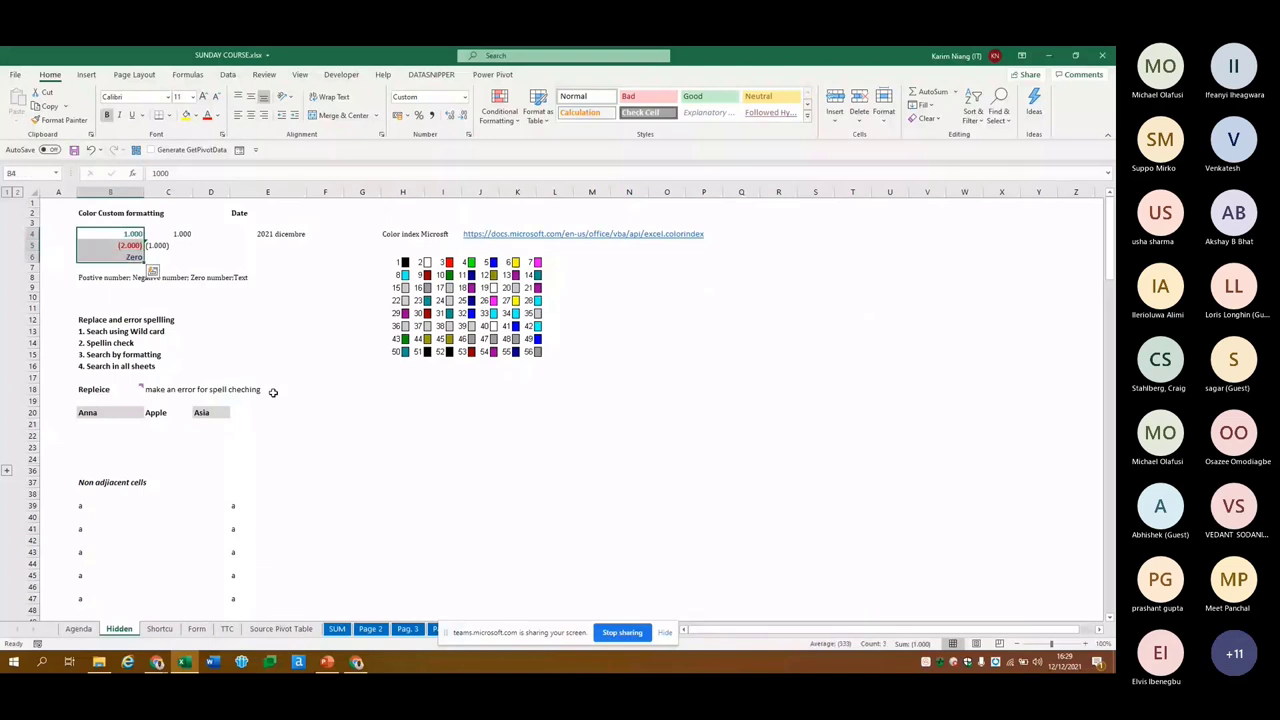
# Launch Windows Magnifier to zoom in on the colours, then close it
pyautogui.press('super')
pyautogui.write('man')
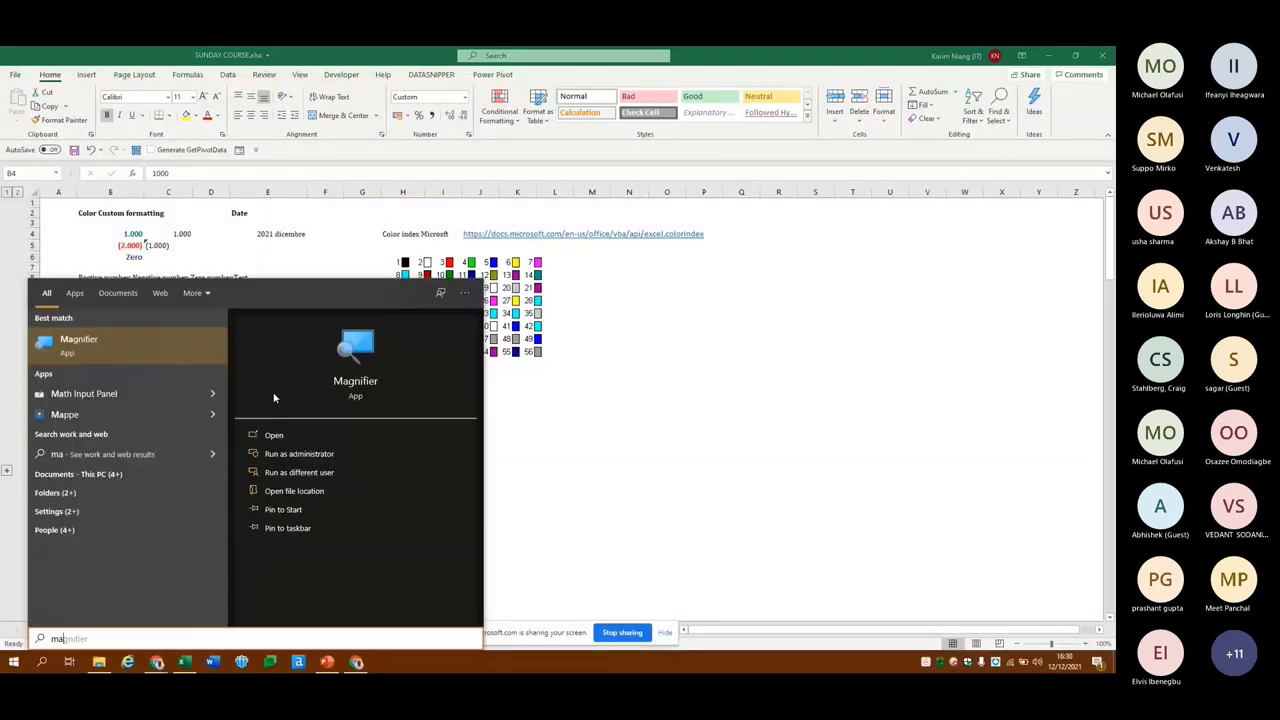
pyautogui.press('Return')
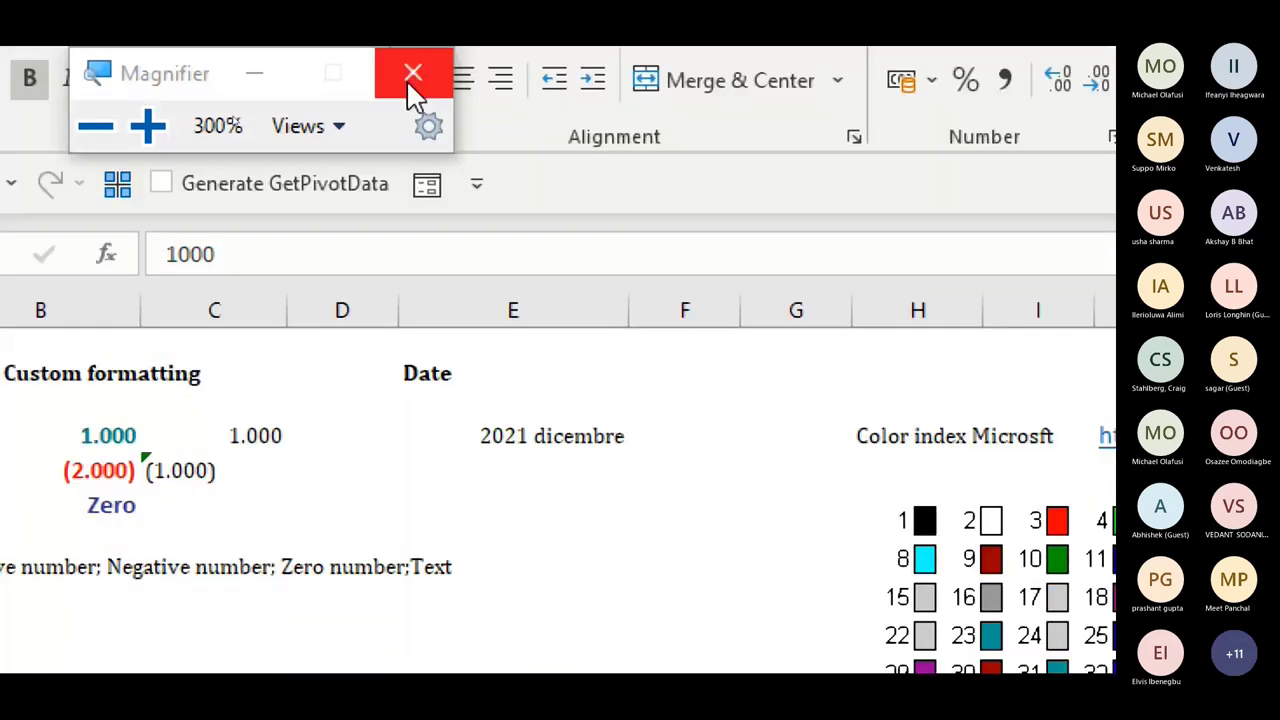
pyautogui.click(407, 82)
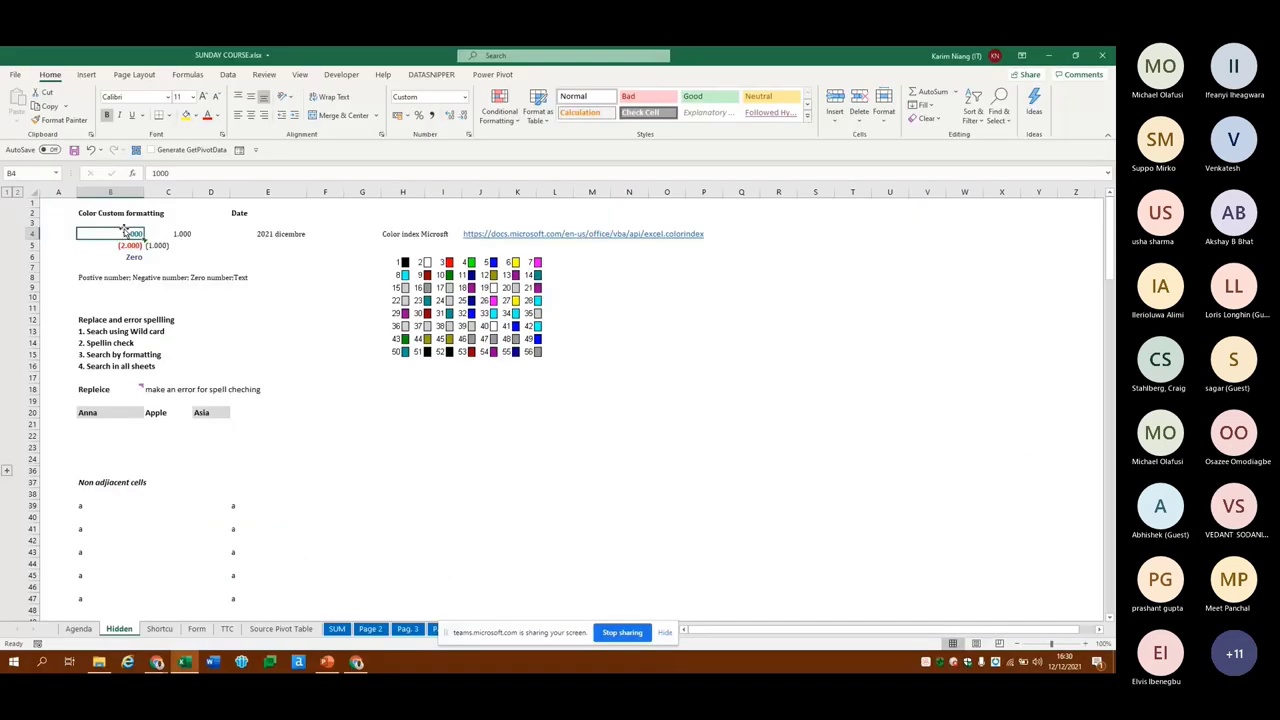
# Enter test values -30000, 0 and 40000 in B4:B6 to check the custom number format
pyautogui.write('-3000')
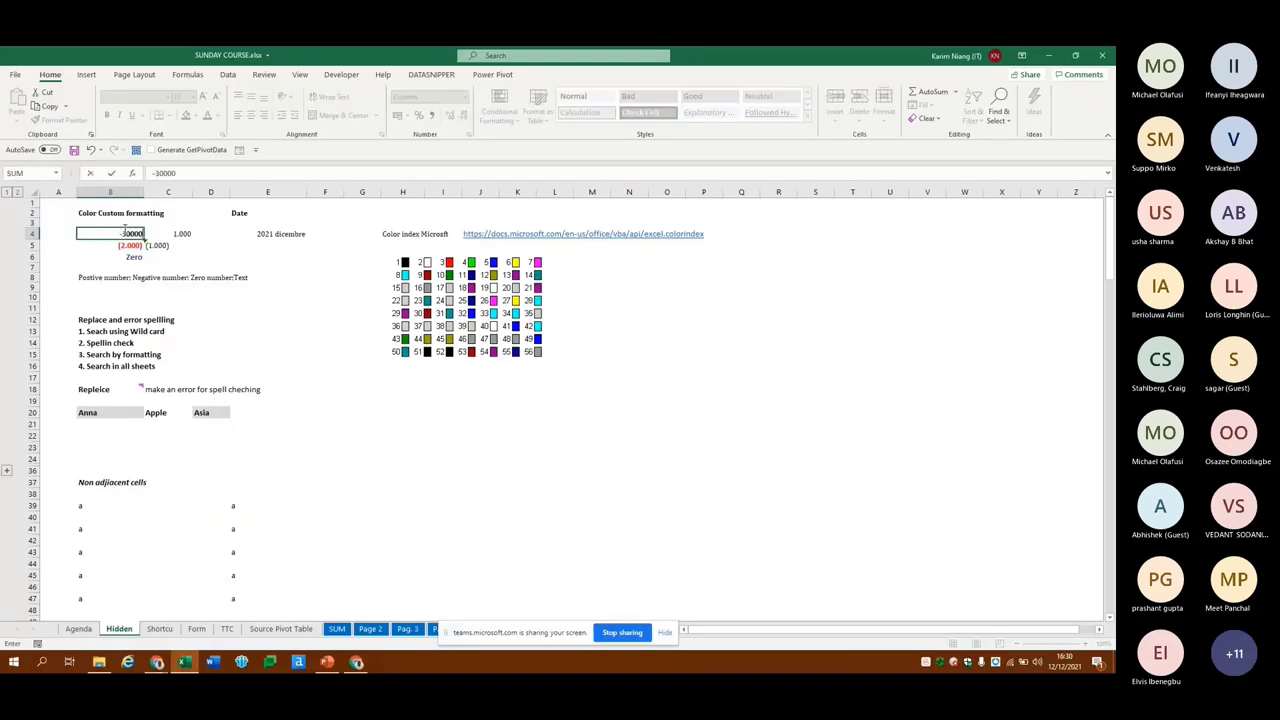
pyautogui.press('Return')
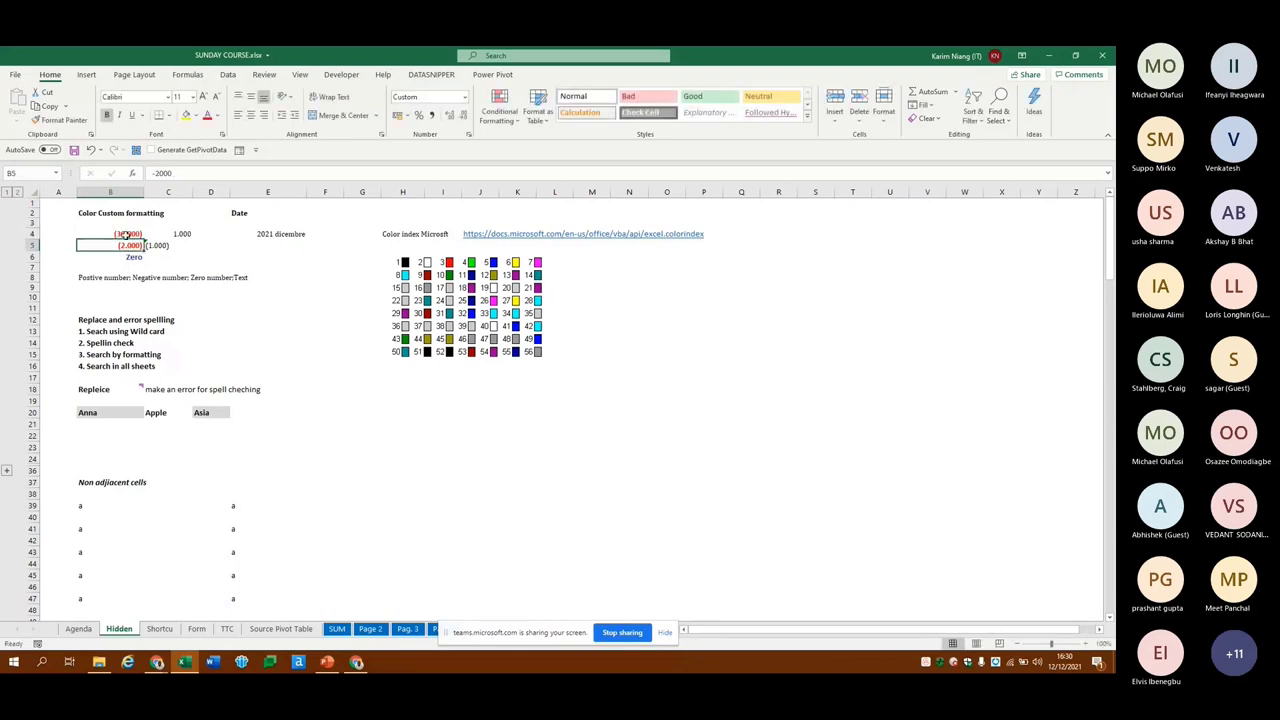
pyautogui.write('0')
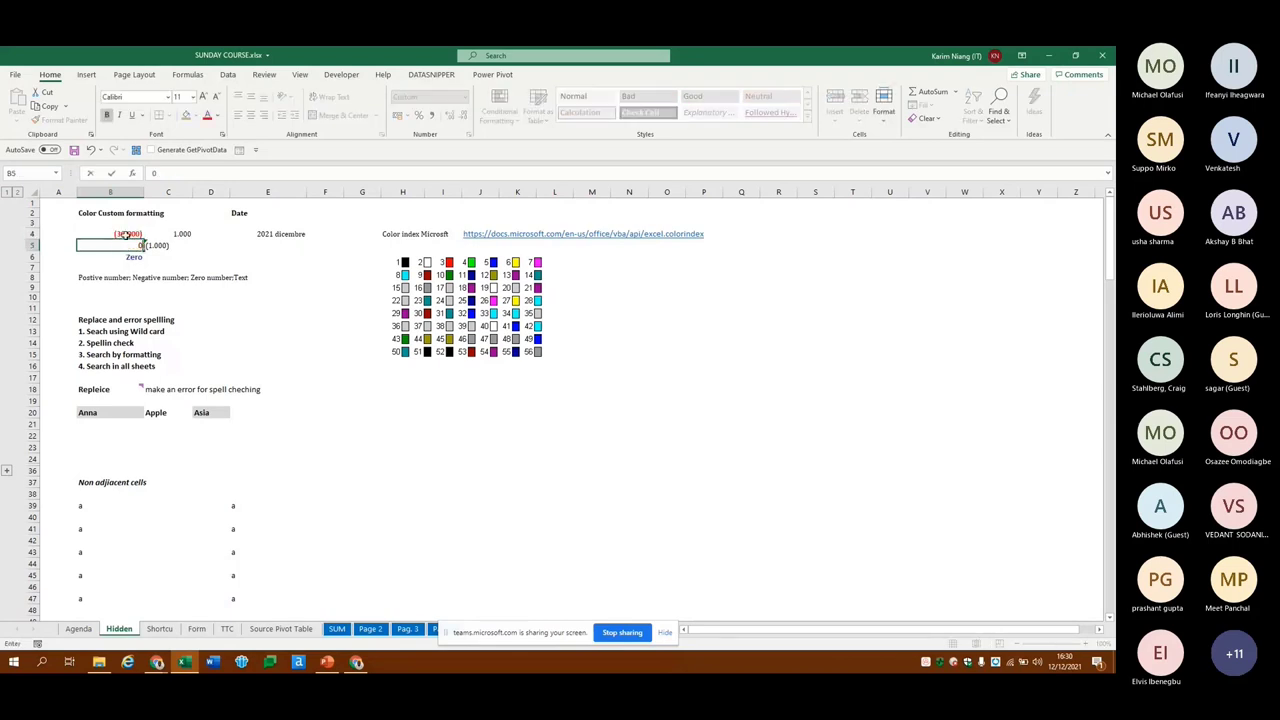
pyautogui.press('Return')
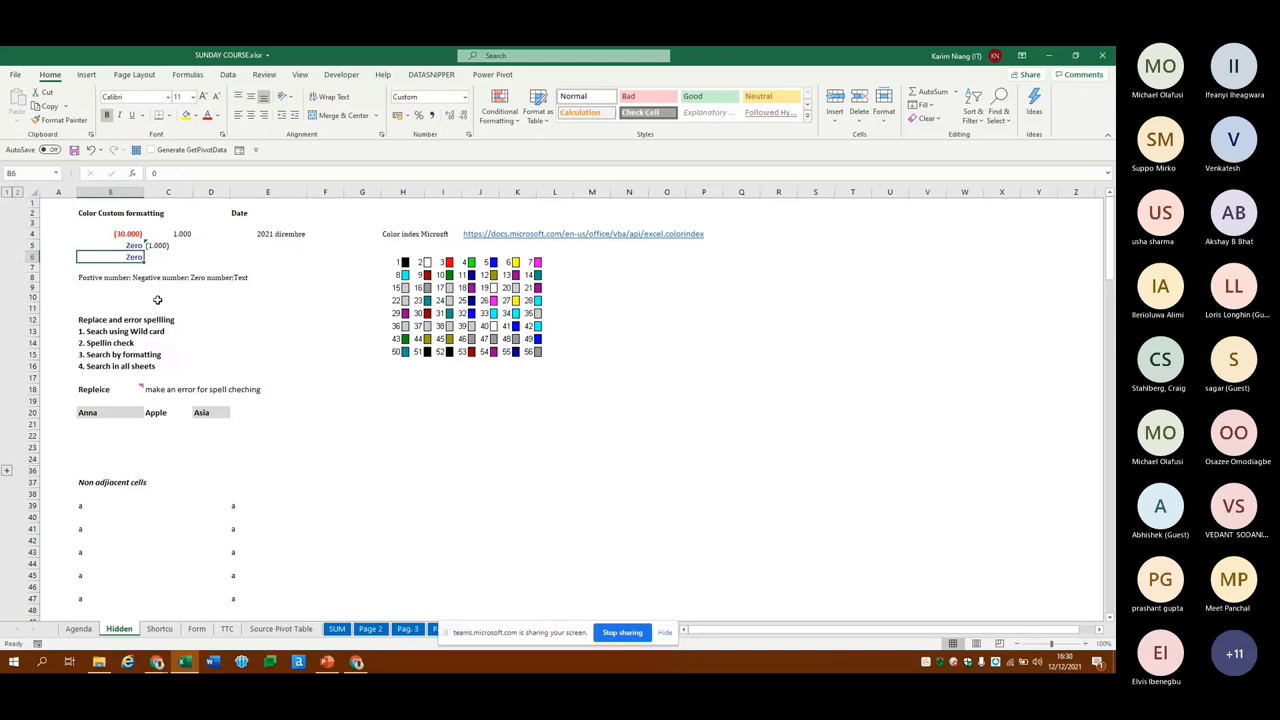
pyautogui.press('BackSpace')
pyautogui.write('400')
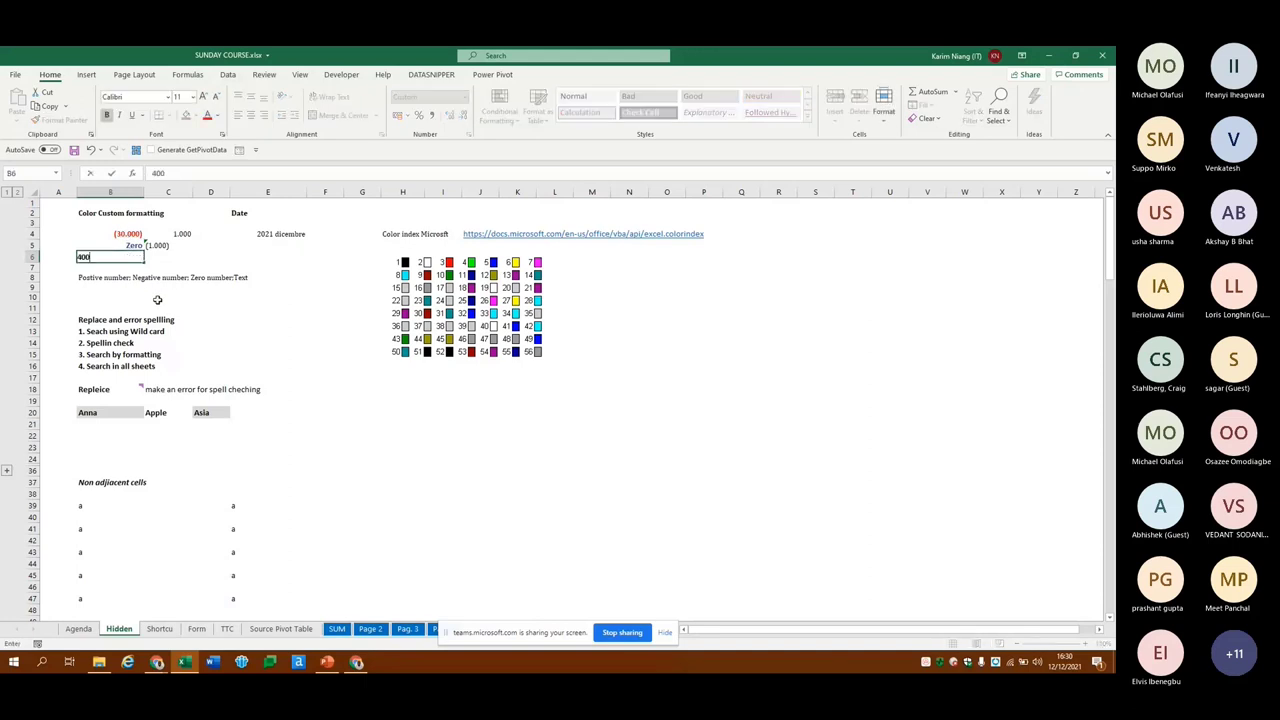
pyautogui.write('00')
pyautogui.hotkey('ctrl', 'Return')
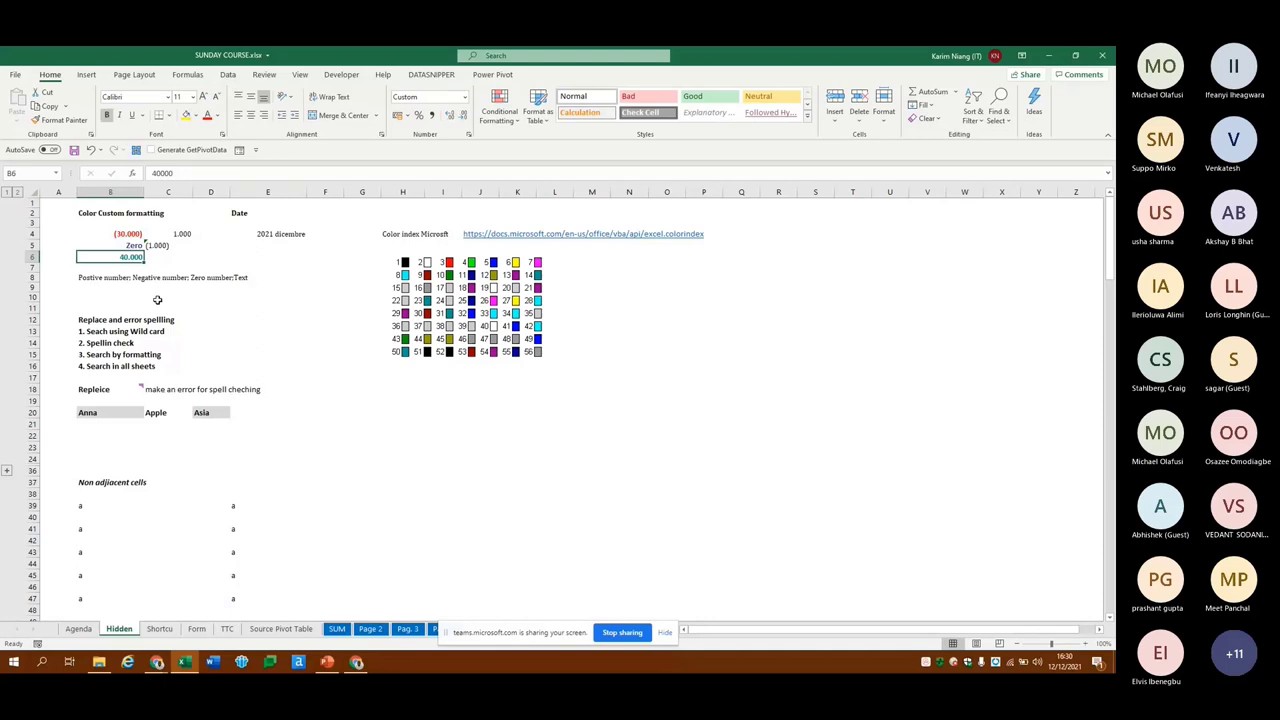
pyautogui.press('Right')
pyautogui.press('Right')
pyautogui.press('Right')
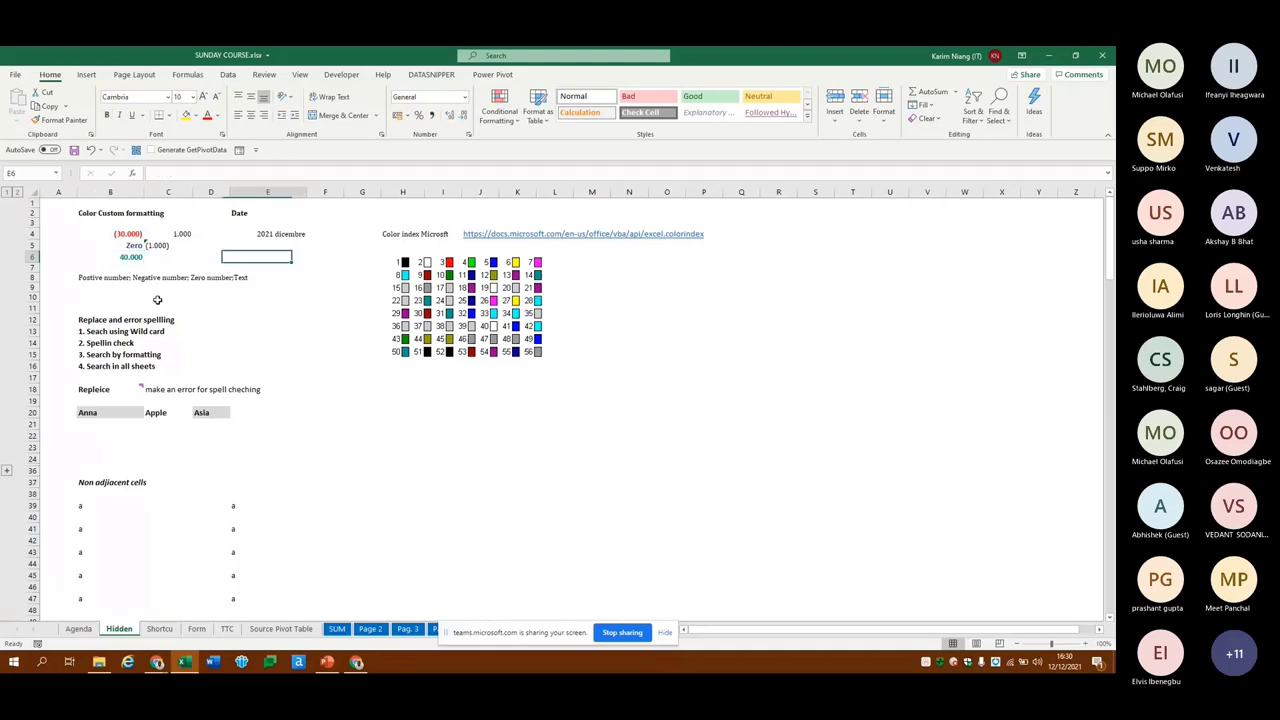
pyautogui.press('Up')
pyautogui.press('Up')
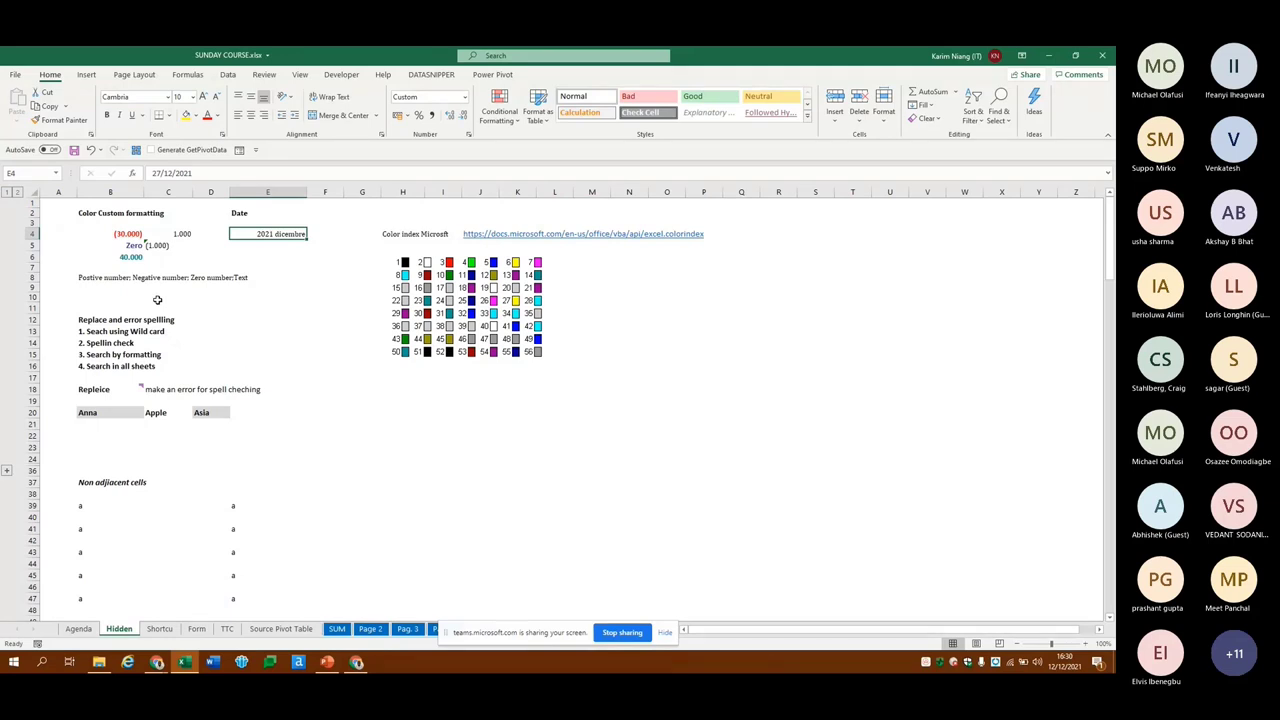
pyautogui.hotkey('ctrl', '1')
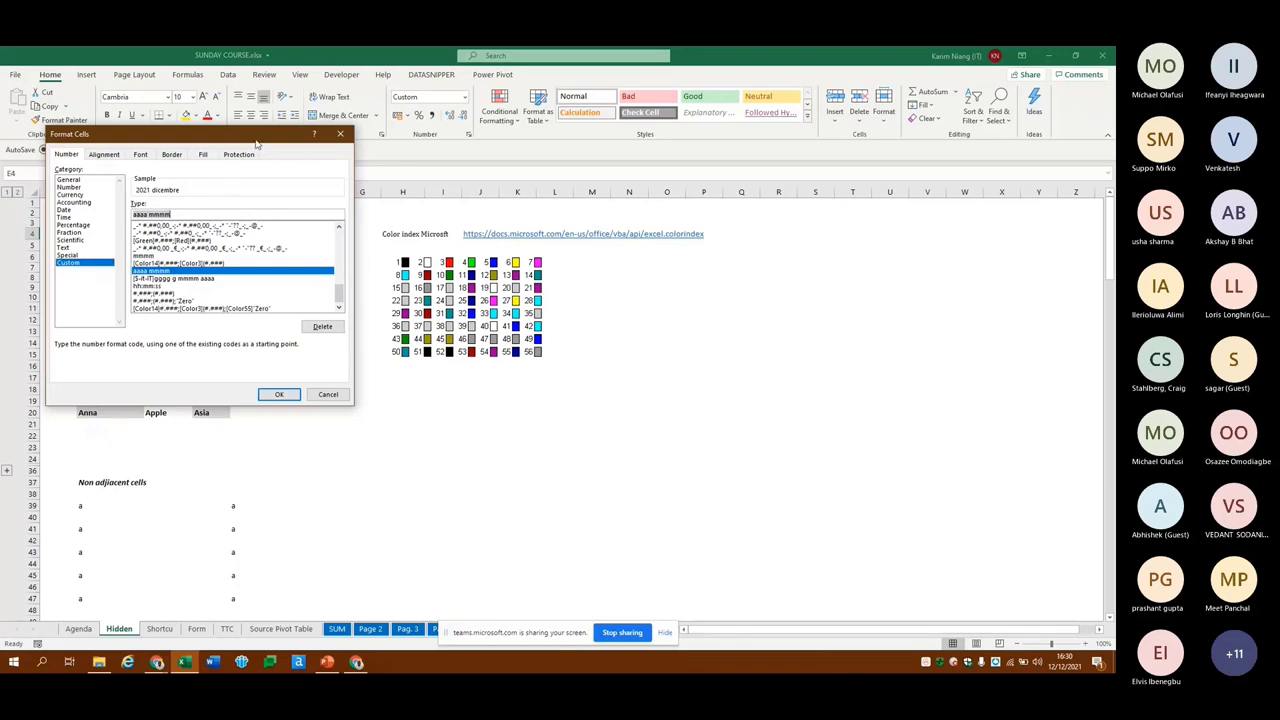
pyautogui.moveTo(256, 145); pyautogui.dragTo(274, 277)
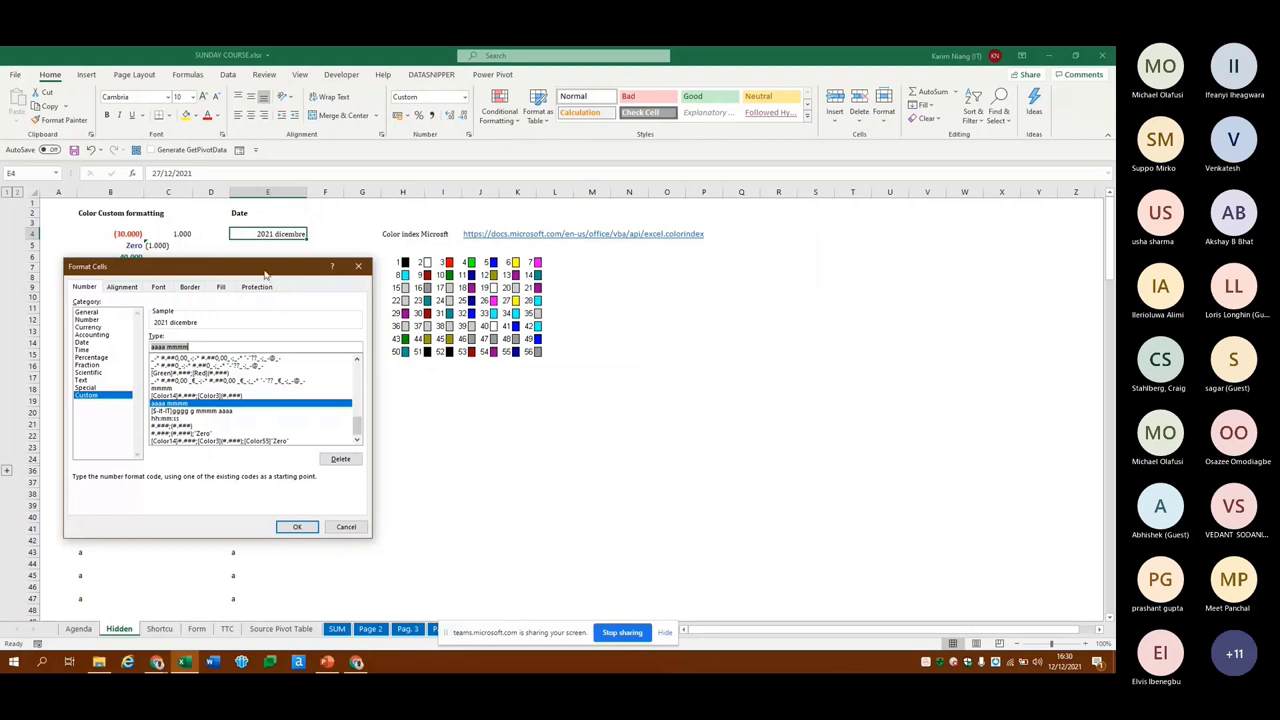
pyautogui.moveTo(265, 273); pyautogui.dragTo(273, 263)
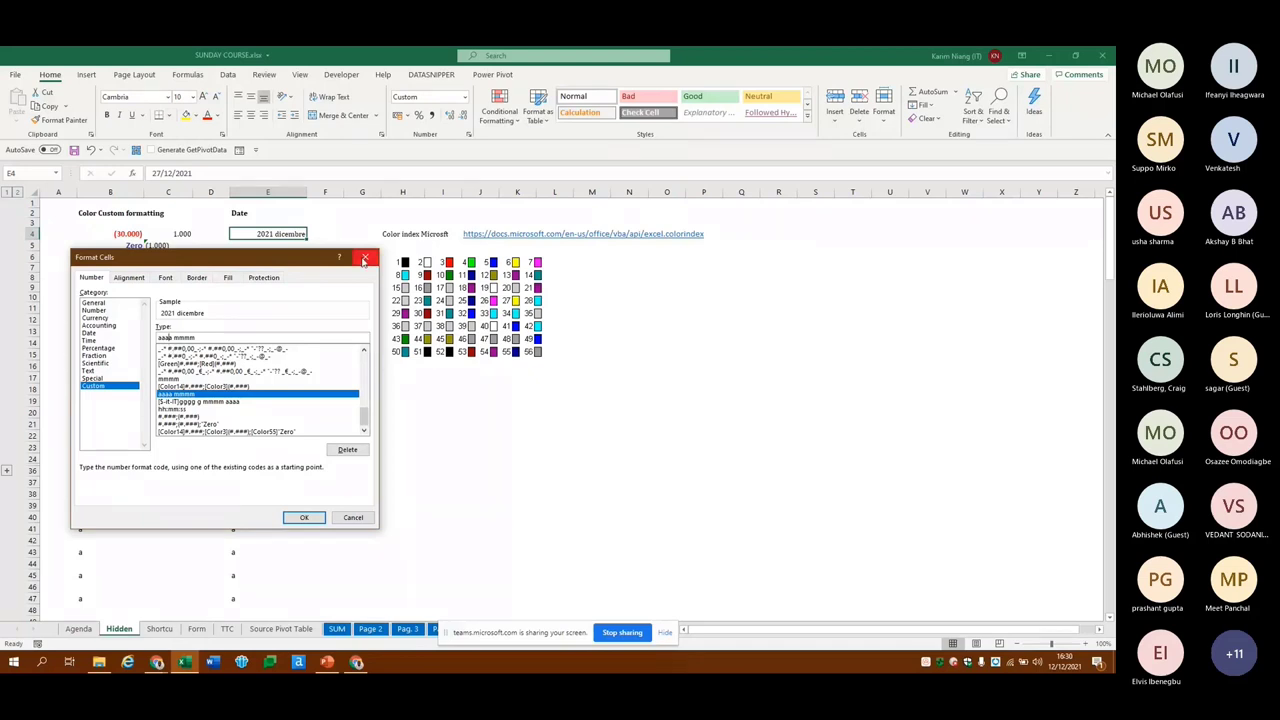
pyautogui.click(364, 259)
# Enter the letters Y, M and d in F8, F9 and F10 on the Hidden sheet
pyautogui.write('Y')
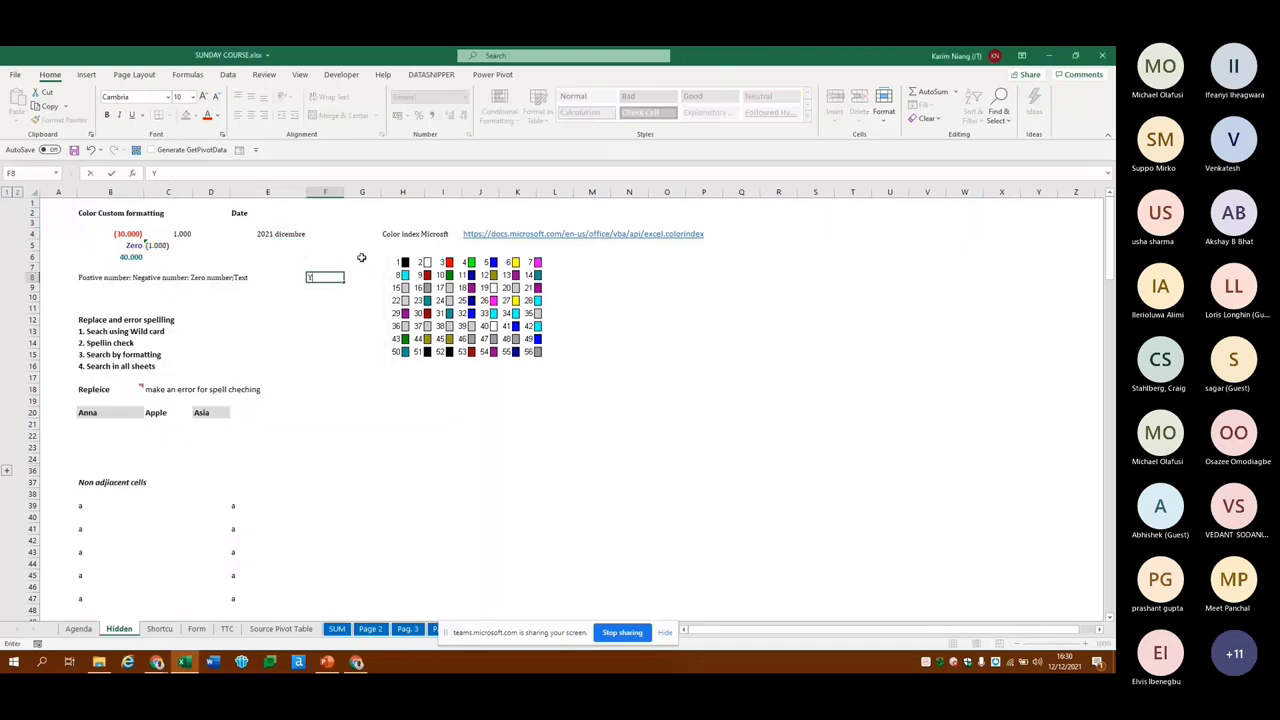
pyautogui.press('Return')
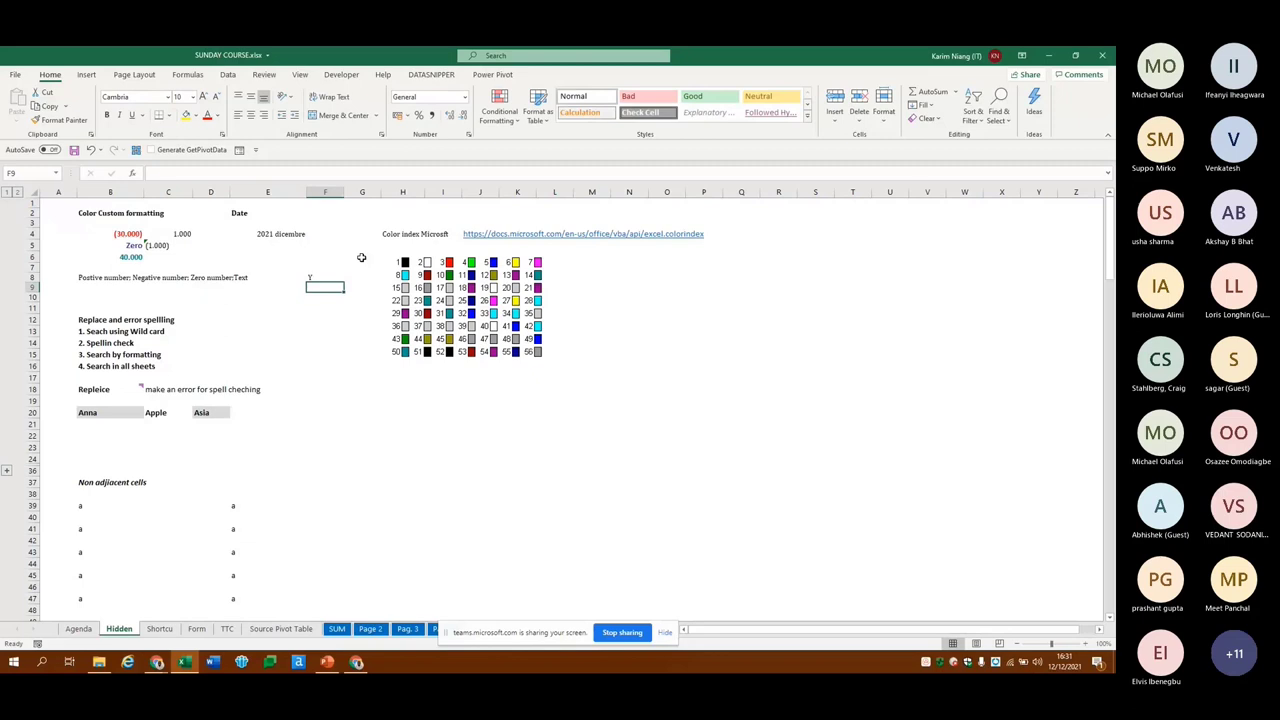
pyautogui.write('M')
pyautogui.hotkey('ctrl', 'Return')
pyautogui.press('Return')
pyautogui.write('d')
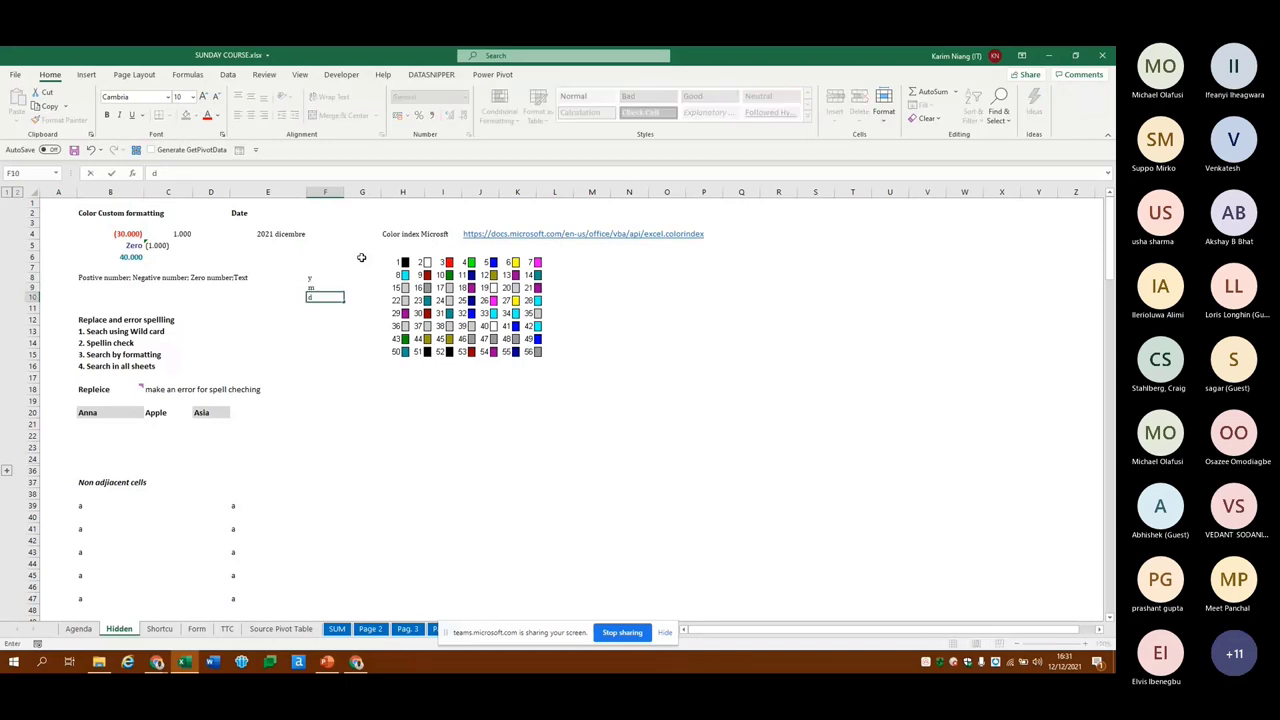
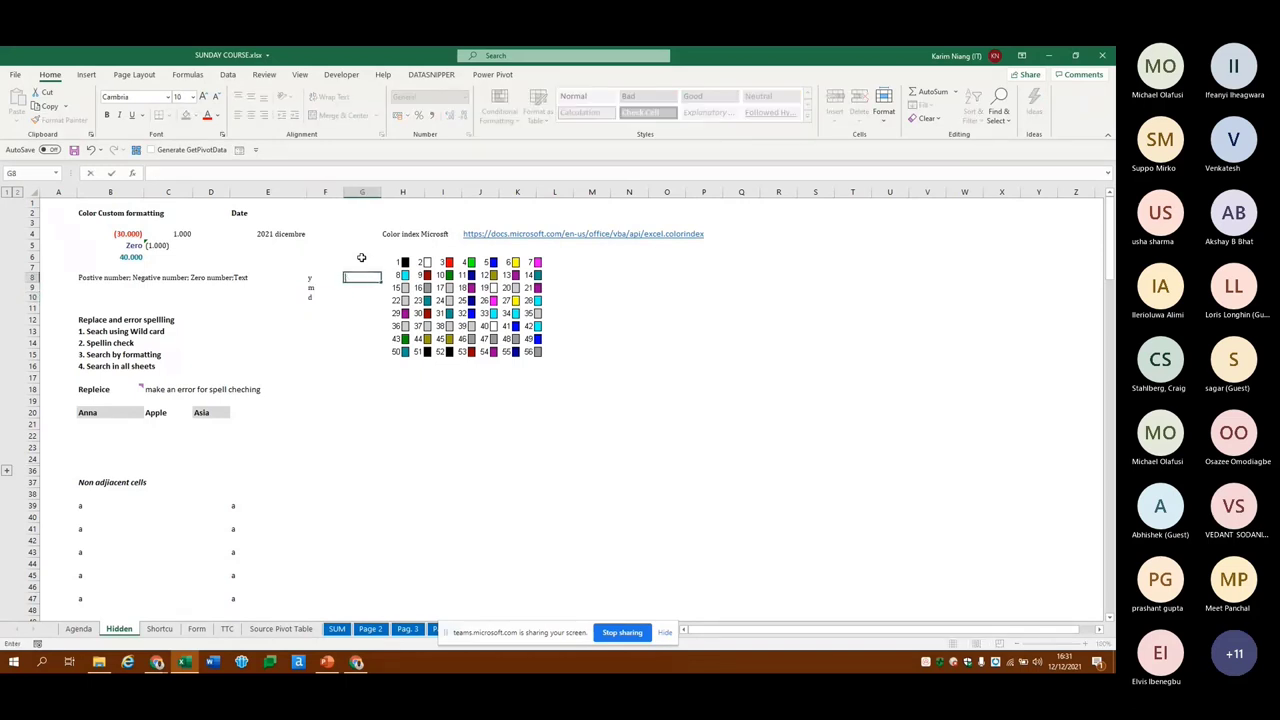
# Enter the Italian date-code letters a, m and d down G8:G10
pyautogui.write('a')
pyautogui.press('Return')
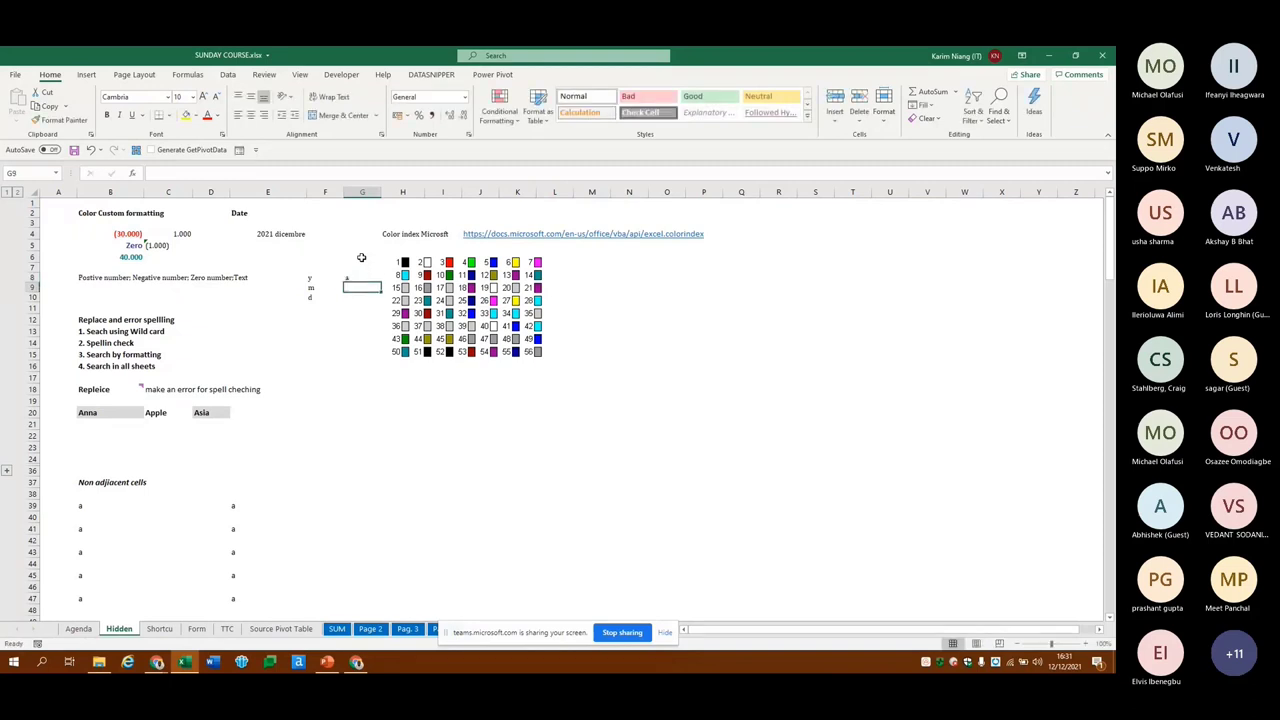
pyautogui.write('m')
pyautogui.press('Return')
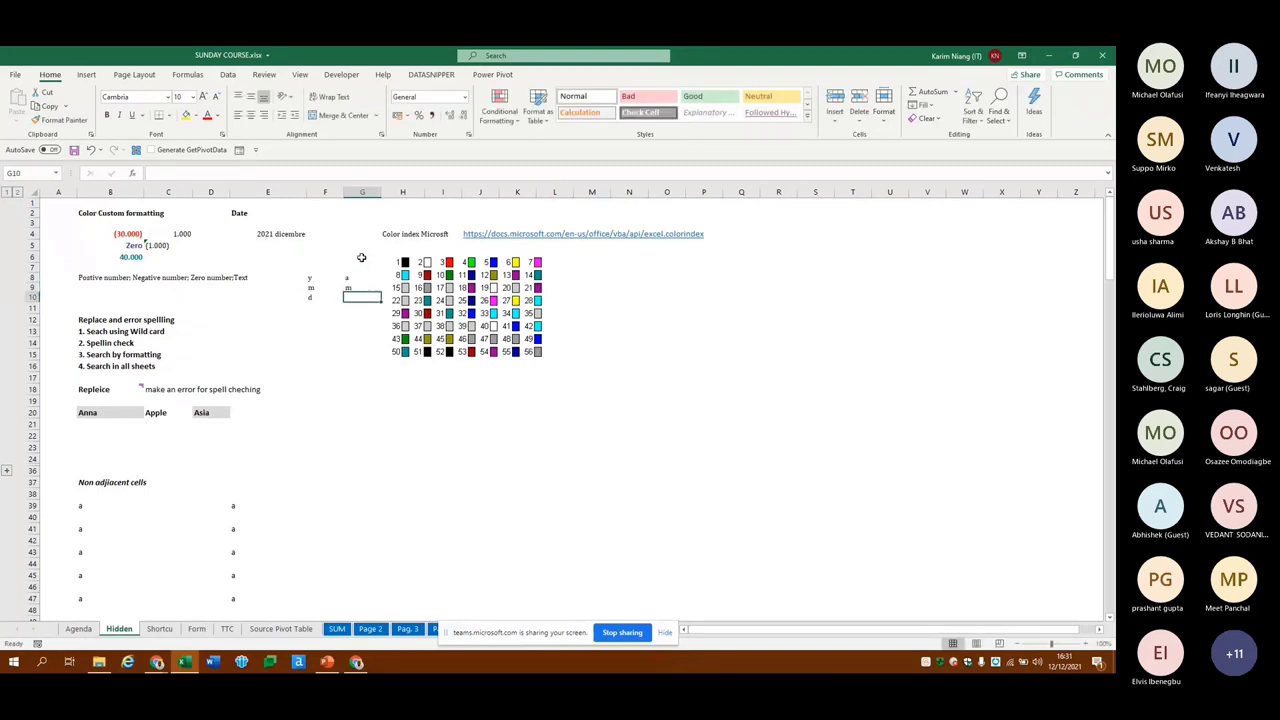
pyautogui.write('d')
pyautogui.press('Return')
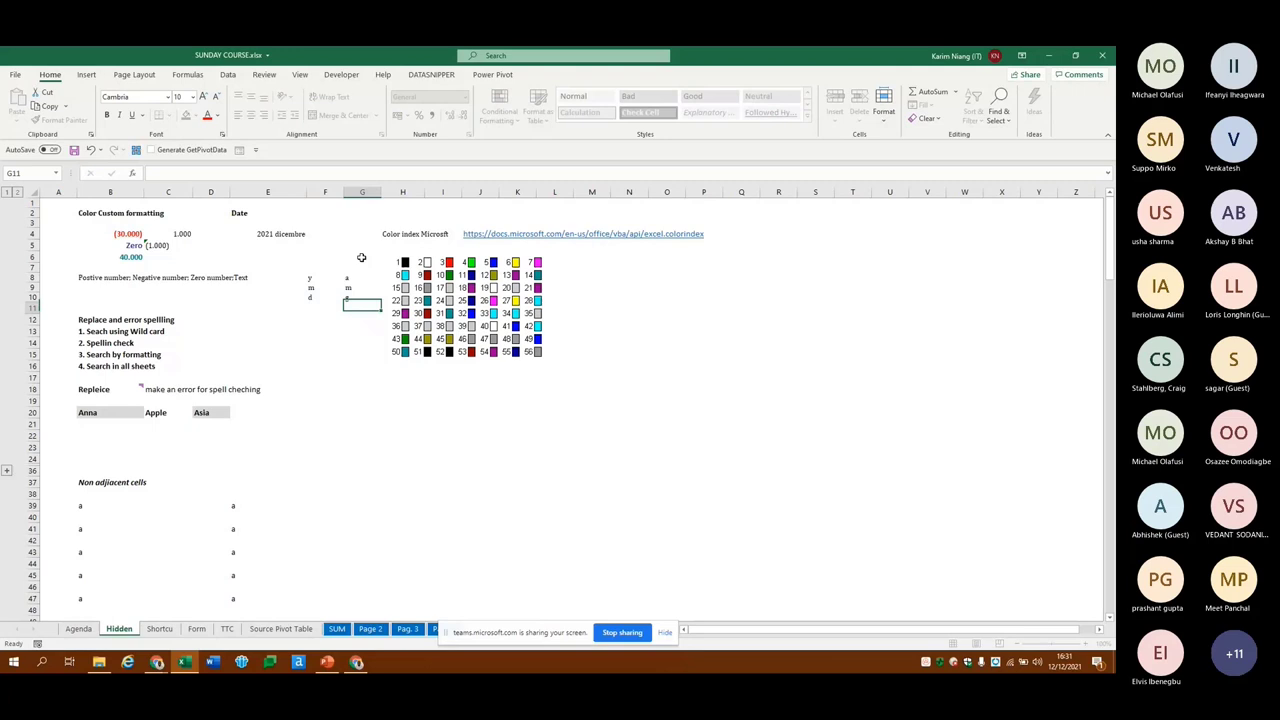
# Add the headings Italian in G7 and English in F7
pyautogui.press('Up')
pyautogui.press('Up')
pyautogui.press('Up')
pyautogui.write('Italian')
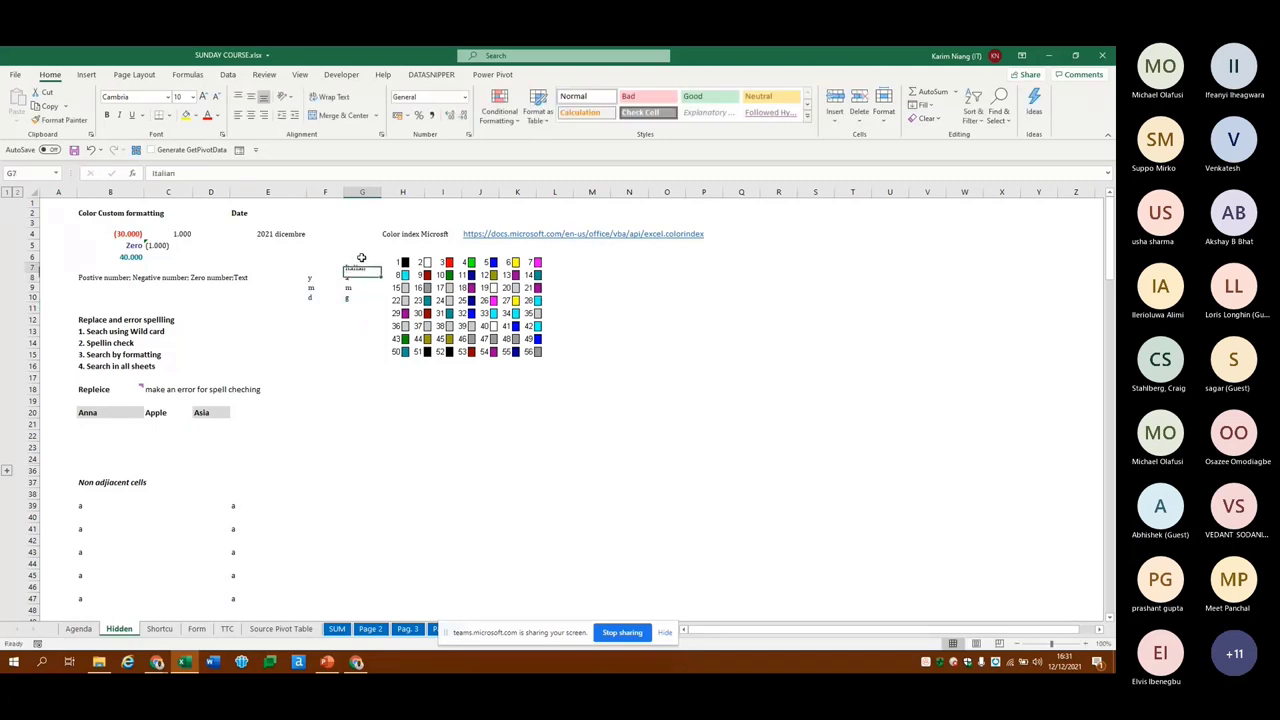
pyautogui.press('Left')
pyautogui.write('Eg')
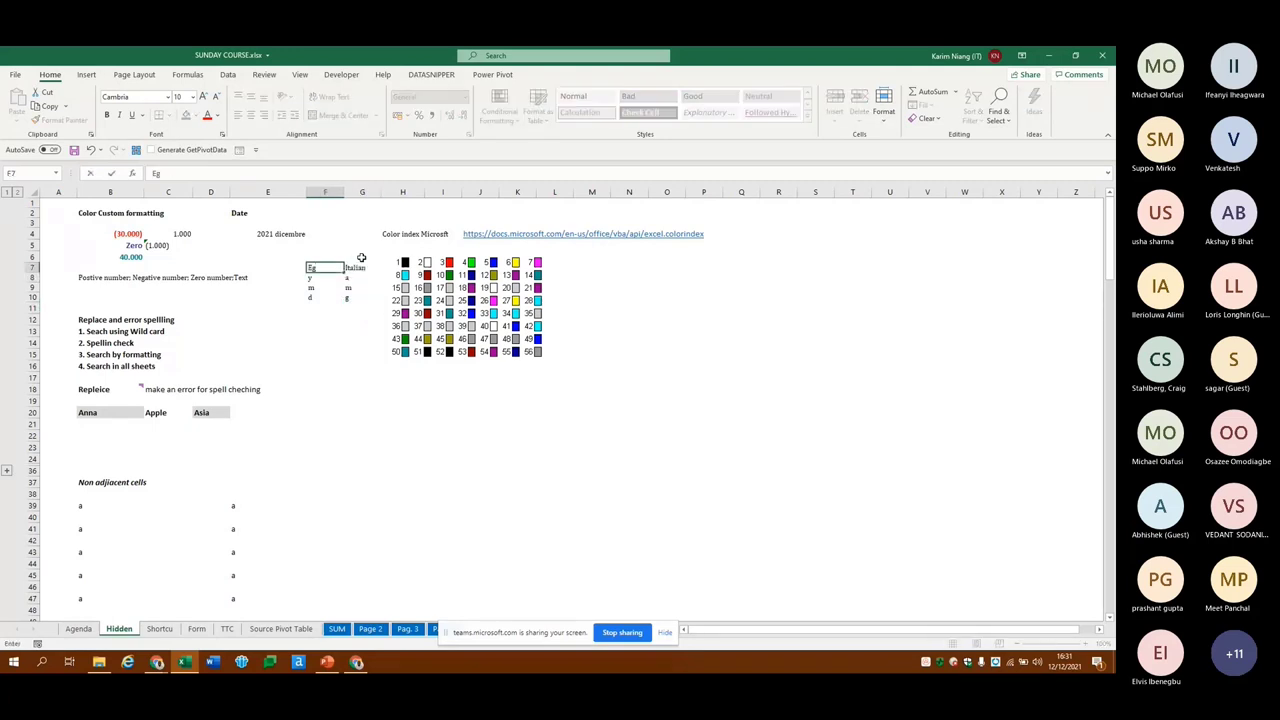
pyautogui.write('nglish')
pyautogui.hotkey('ctrl', 'Return')
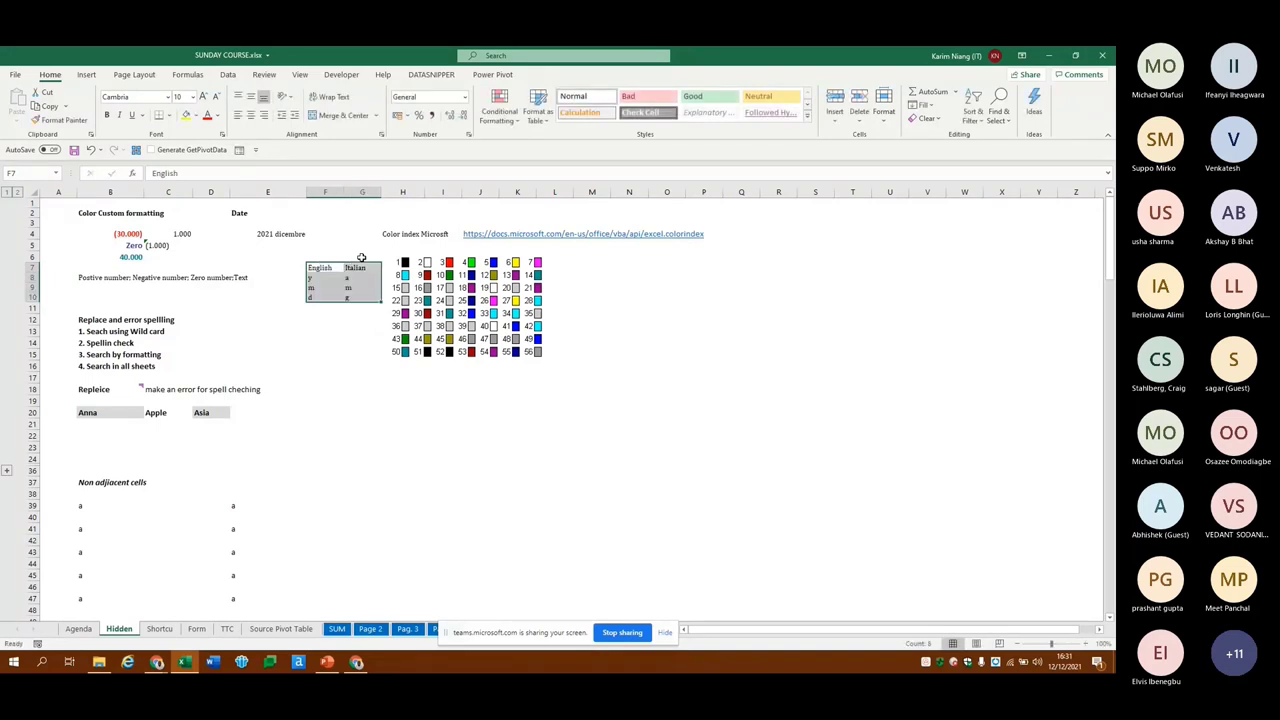
# Make the English and Italian headings in F7:G7 bold
pyautogui.hotkey('shift', 'Right')
pyautogui.press('Right')
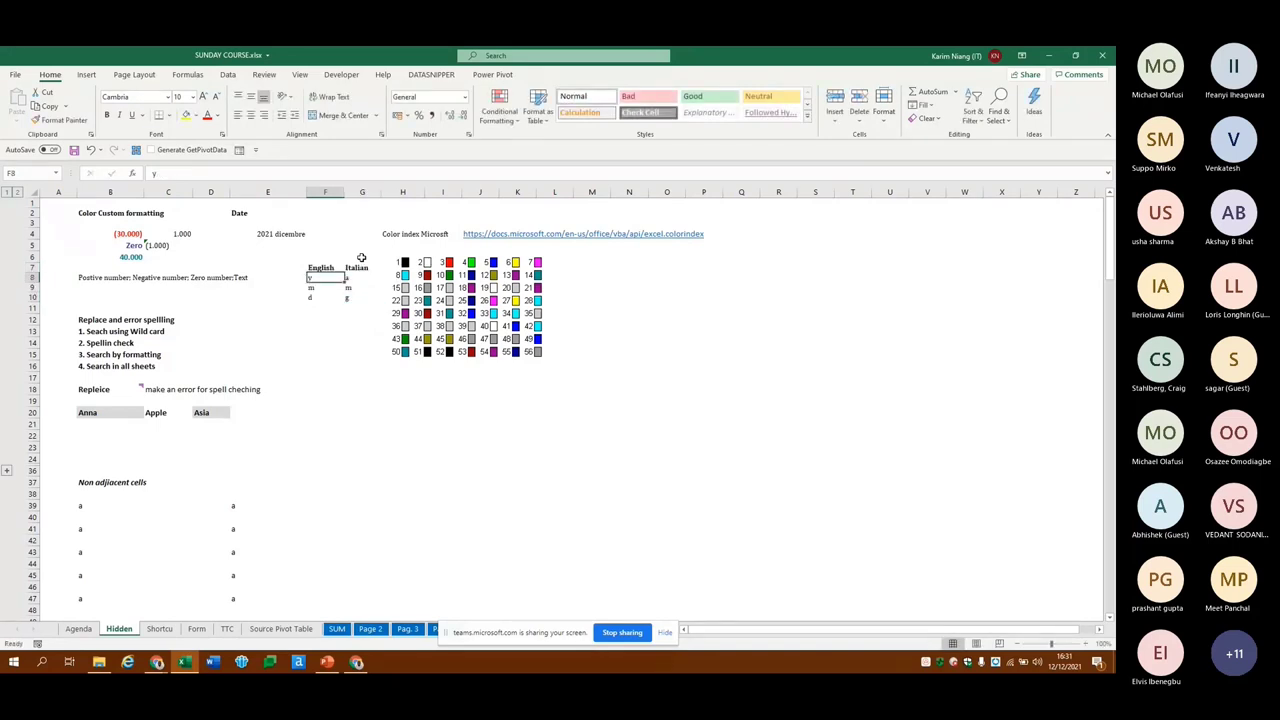
pyautogui.press('Down')
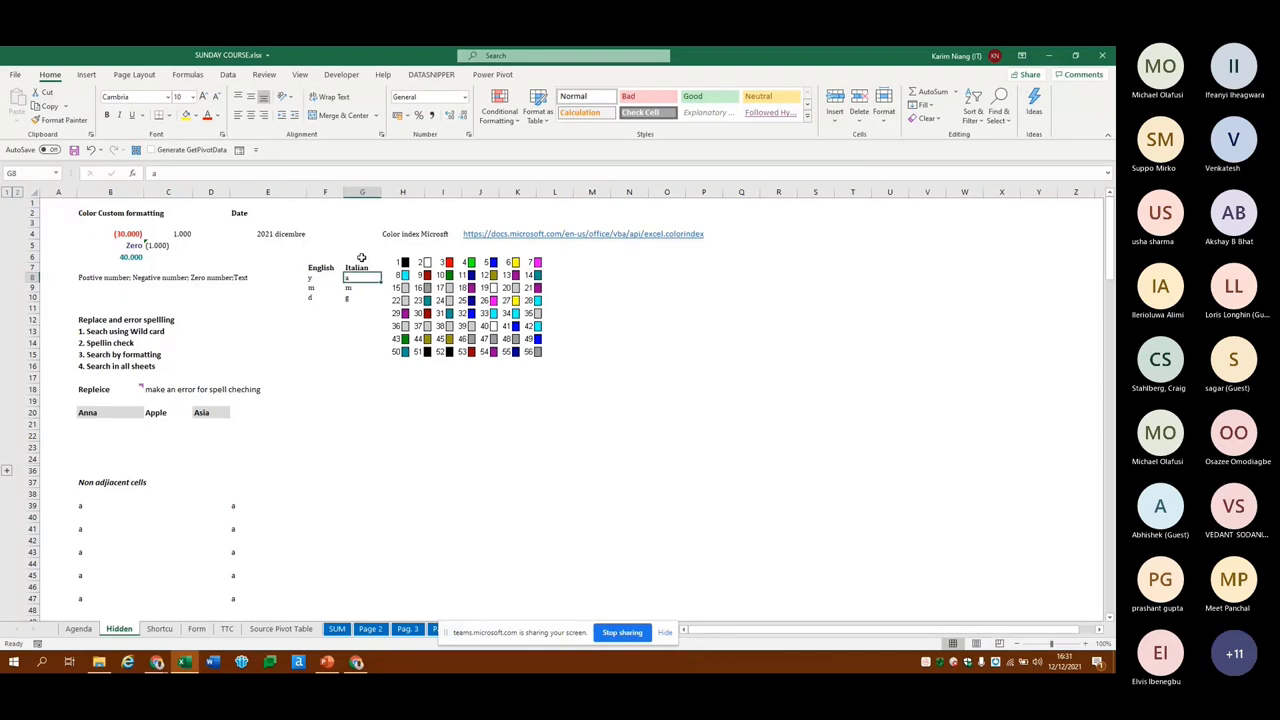
pyautogui.press('Up')
pyautogui.press('Left')
# Check the code entries in F8:G10 and head back toward the date cell
pyautogui.press('Down')
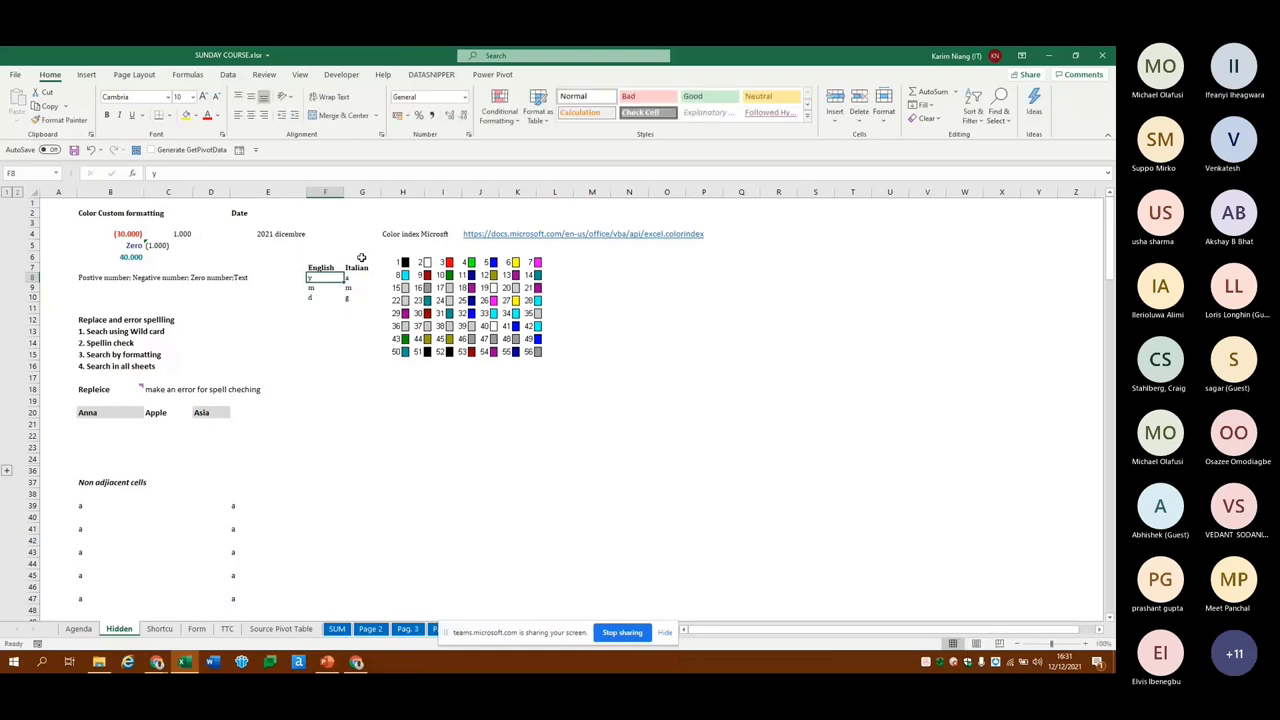
pyautogui.press('F2')
pyautogui.press('Return')
pyautogui.press('Right')
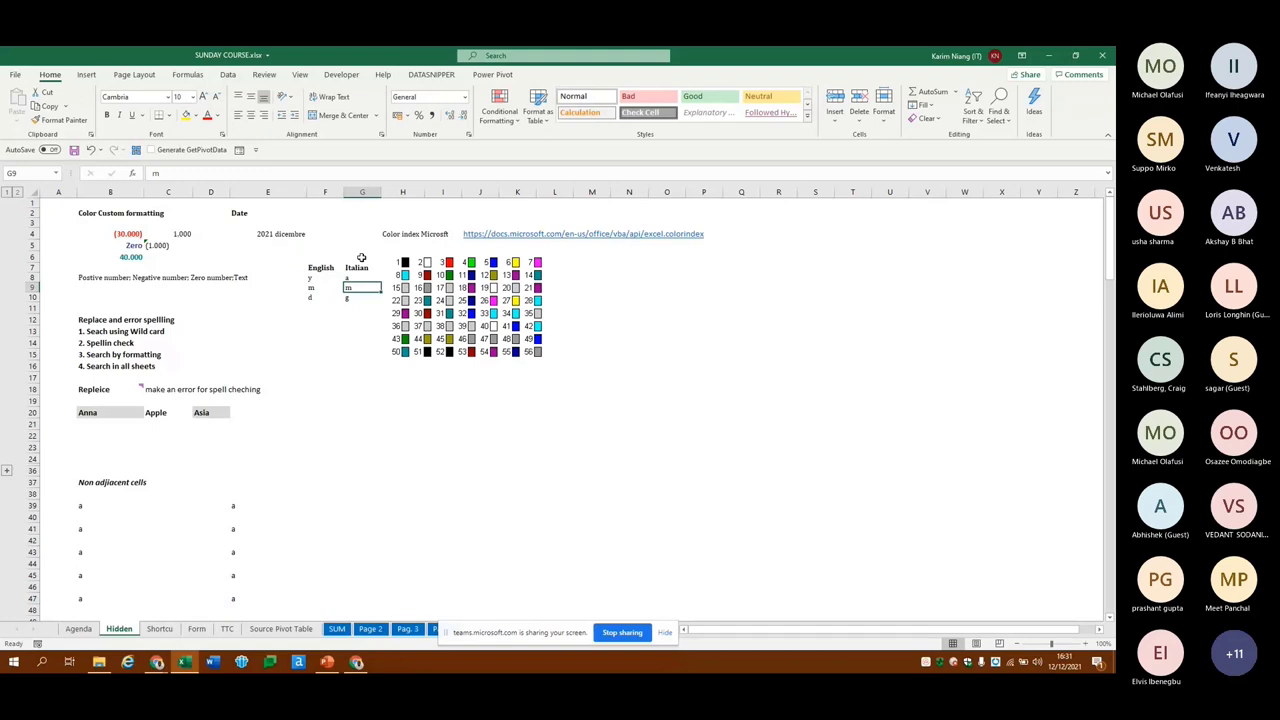
pyautogui.press('Left')
pyautogui.hotkey('shift', 'Left')
pyautogui.press('Right')
pyautogui.press('Left')
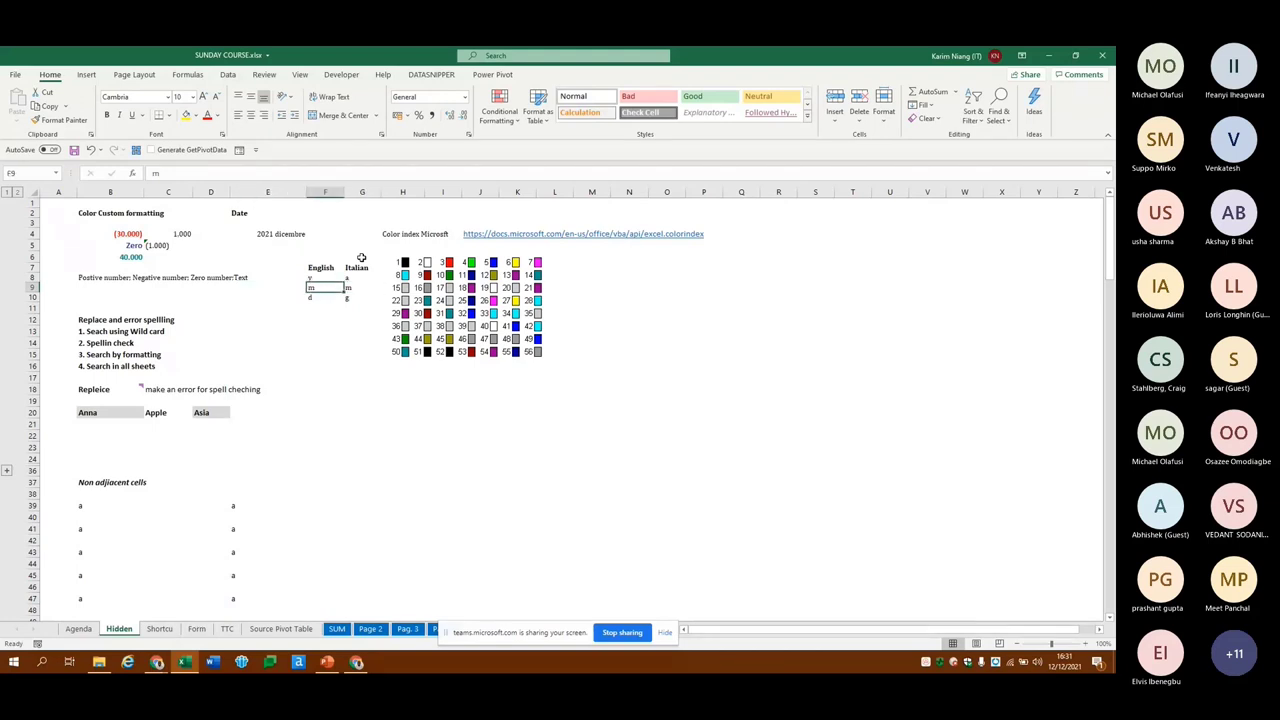
pyautogui.press('Right')
pyautogui.press('Down')
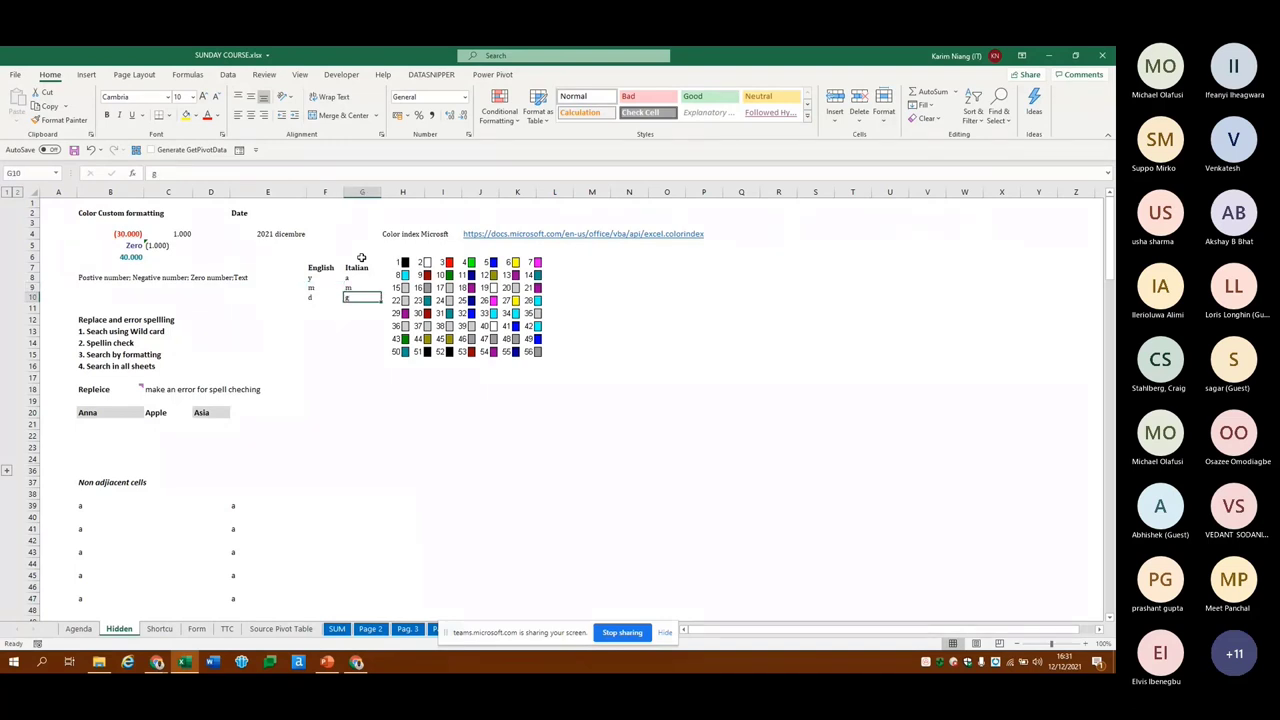
pyautogui.press('Left')
pyautogui.press('Up')
# Go to the date in E4 and bring up its number format settings
pyautogui.press('Left')
pyautogui.press('Up')
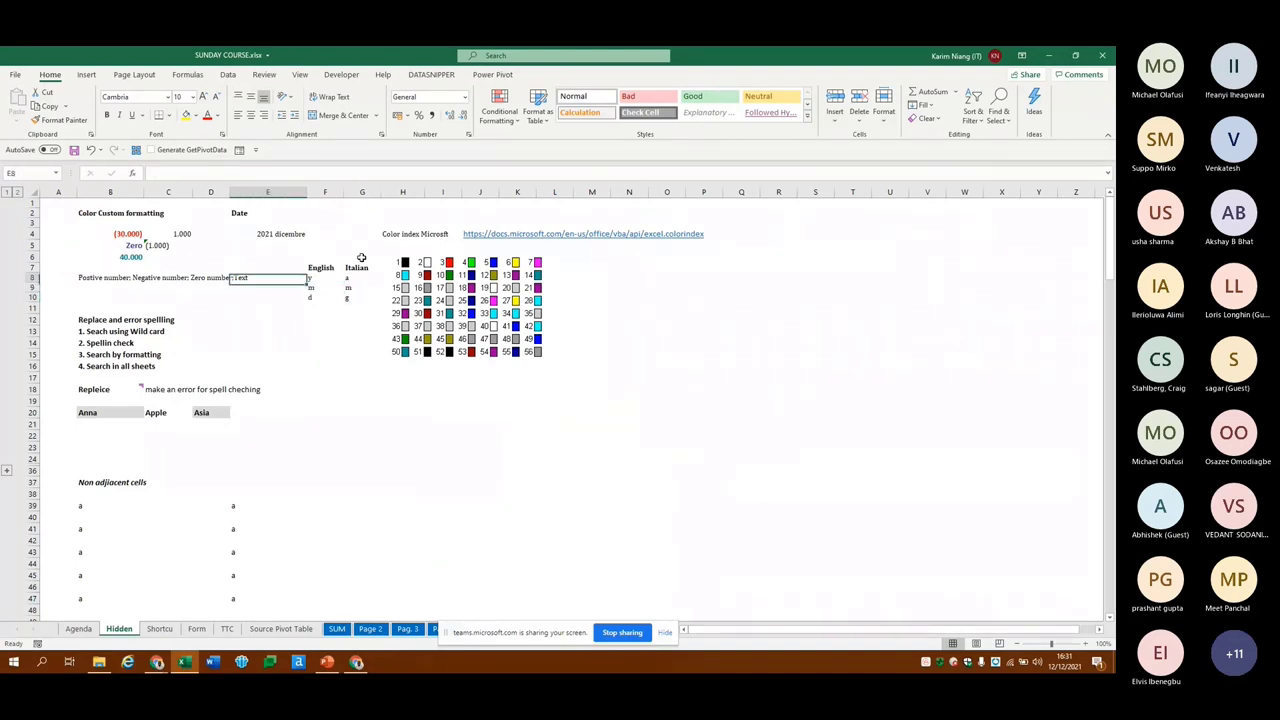
pyautogui.press('Left')
pyautogui.press('Up')
pyautogui.press('Up')
pyautogui.press('Up')
pyautogui.press('Right')
pyautogui.press('Up')
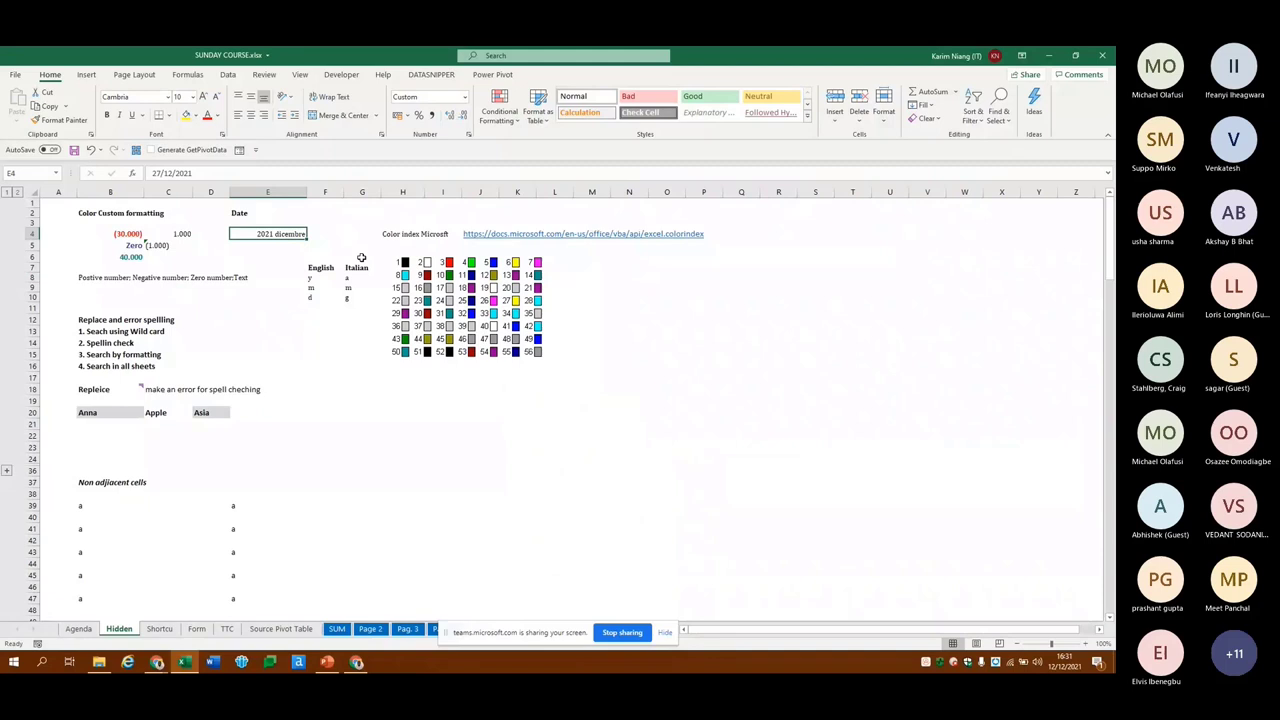
pyautogui.hotkey('ctrl', '1')
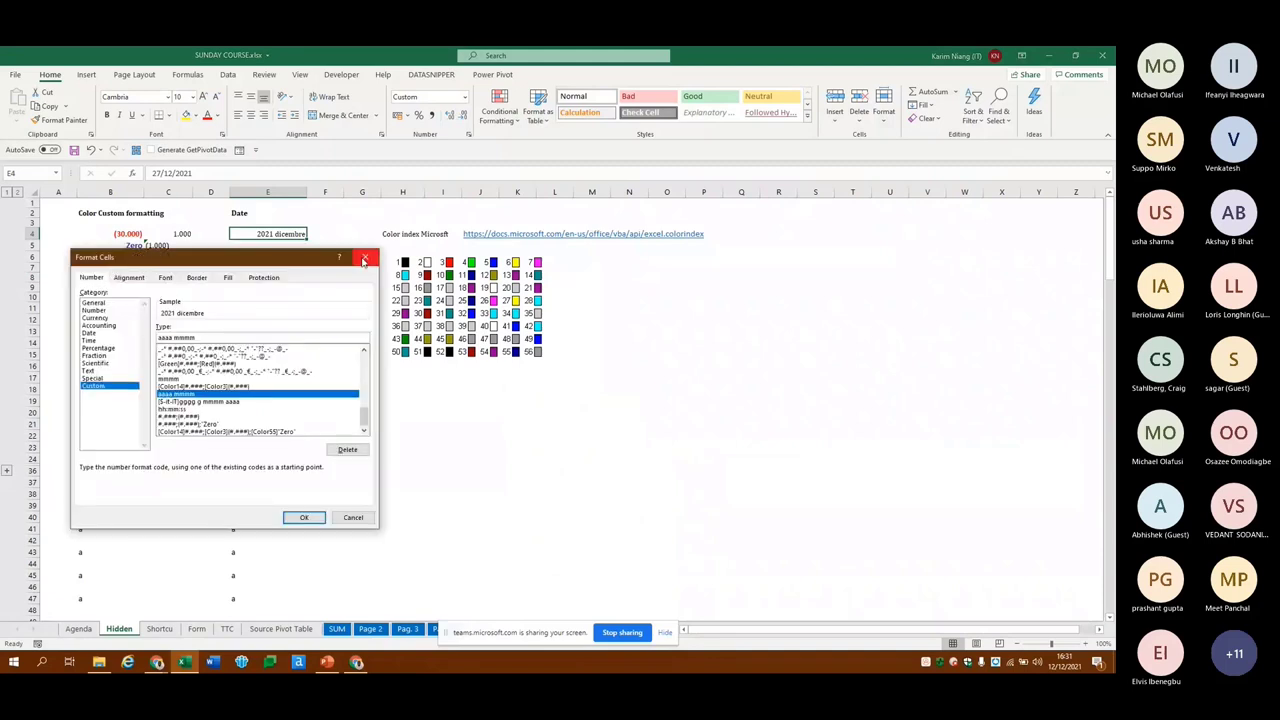
# Replace E4's custom format code with aaaa so it shows only 2021
pyautogui.hotkey('ctrl', 'a')
pyautogui.press('BackSpace')
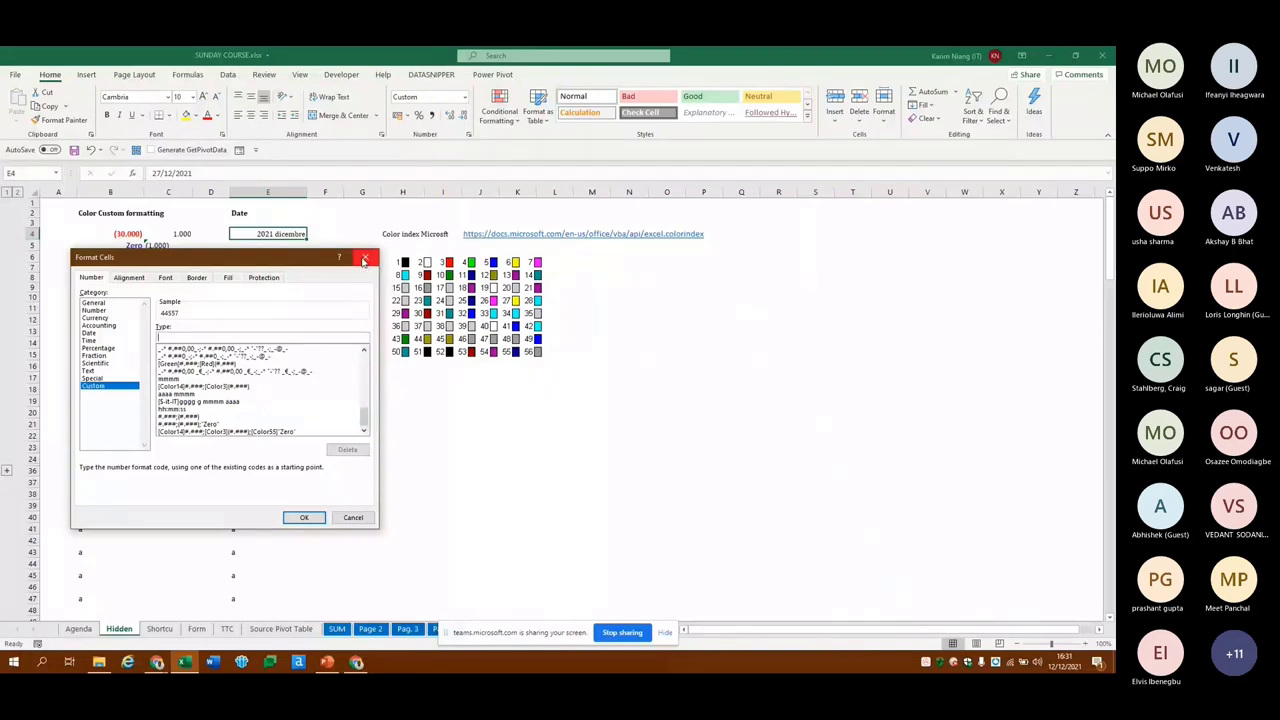
pyautogui.write('aa')
pyautogui.write('aa')
pyautogui.moveTo(282, 261)
pyautogui.mouseDown()
pyautogui.moveTo(540, 217)
pyautogui.moveTo(547, 200)
pyautogui.mouseUp()
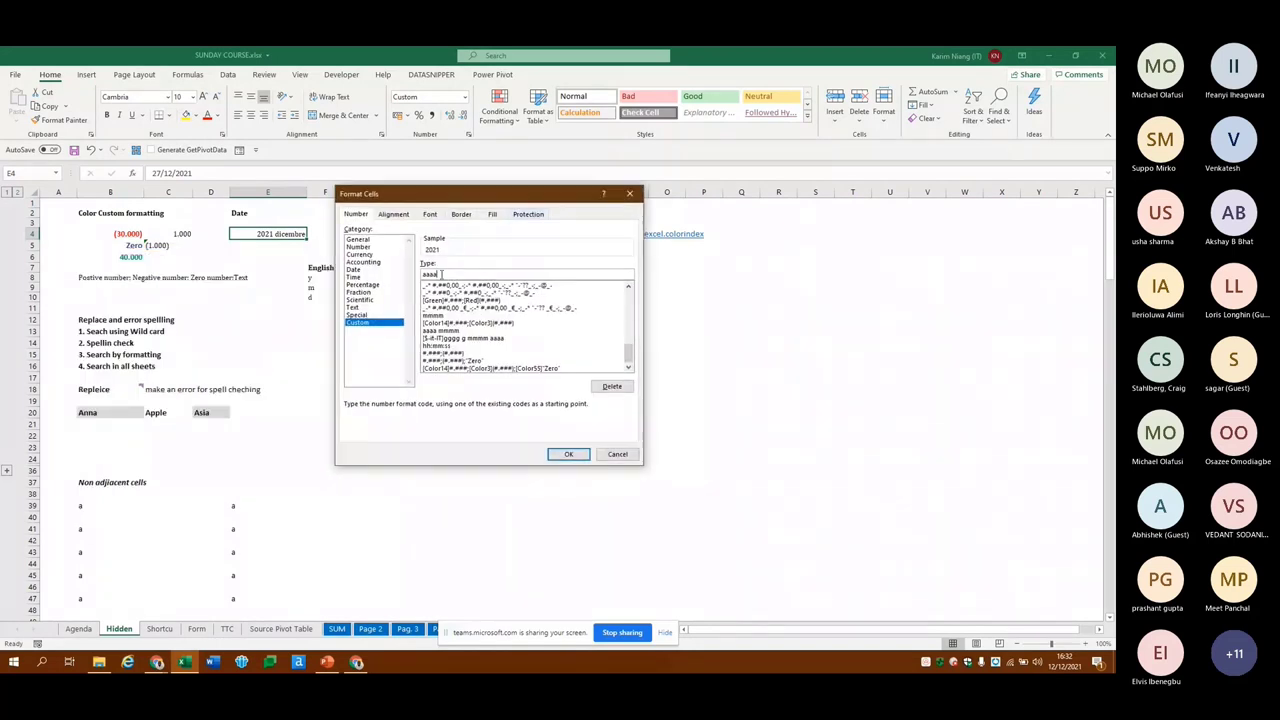
pyautogui.moveTo(441, 273); pyautogui.dragTo(421, 276)
pyautogui.press('BackSpace')
pyautogui.write('a')
pyautogui.write('a')
pyautogui.write('a')
pyautogui.press('Return')
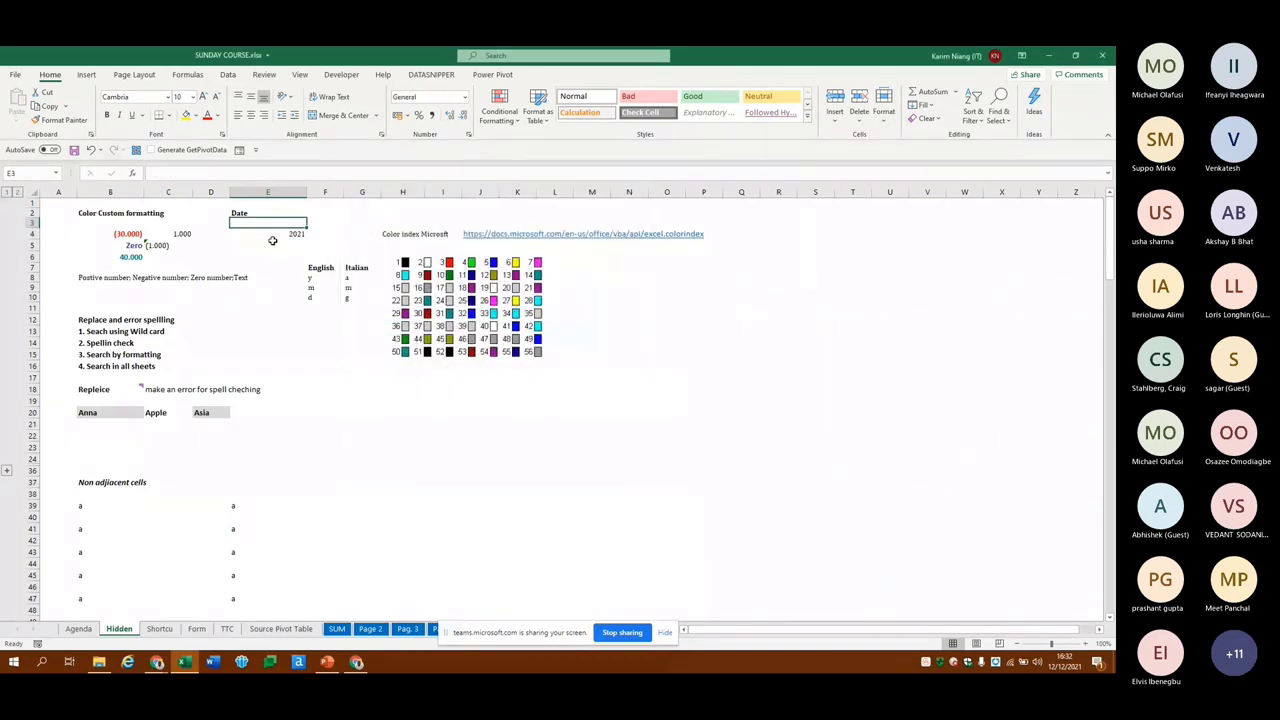
# Change E4's custom format to aaaa mmmm so it reads 2021 dicembre
pyautogui.hotkey('ctrl', '1')
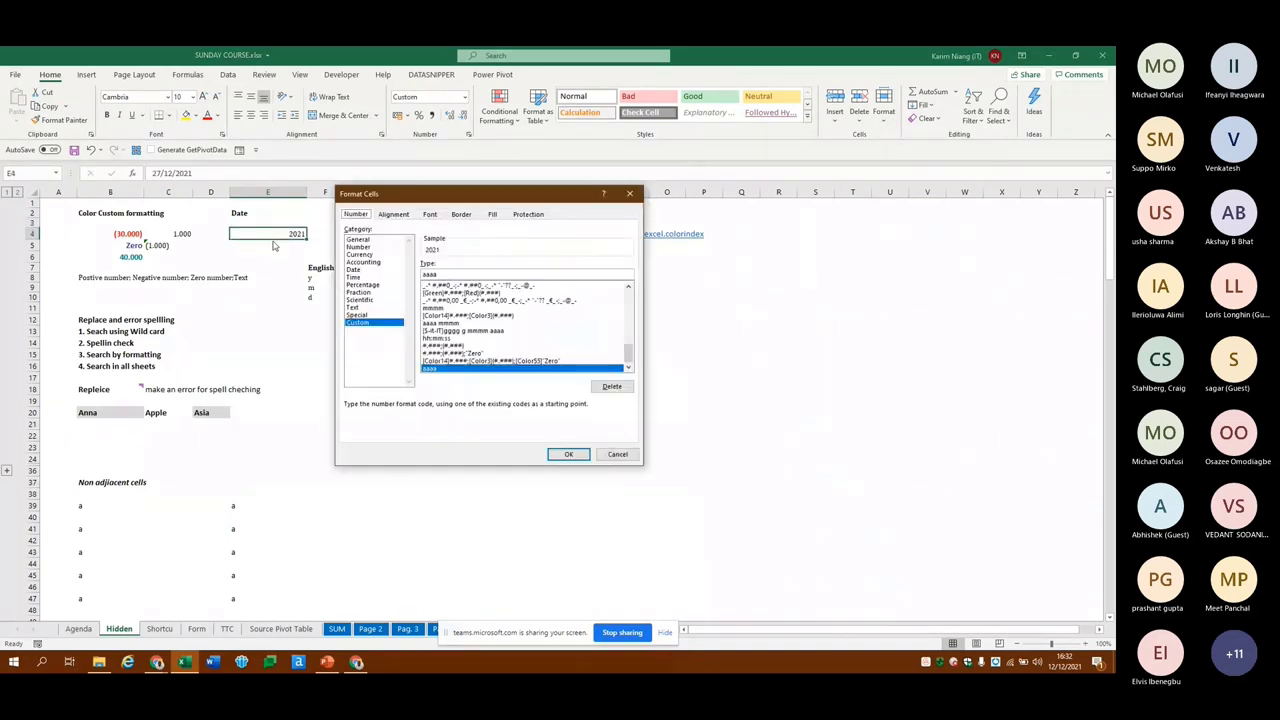
pyautogui.click(438, 273)
pyautogui.write('mm')
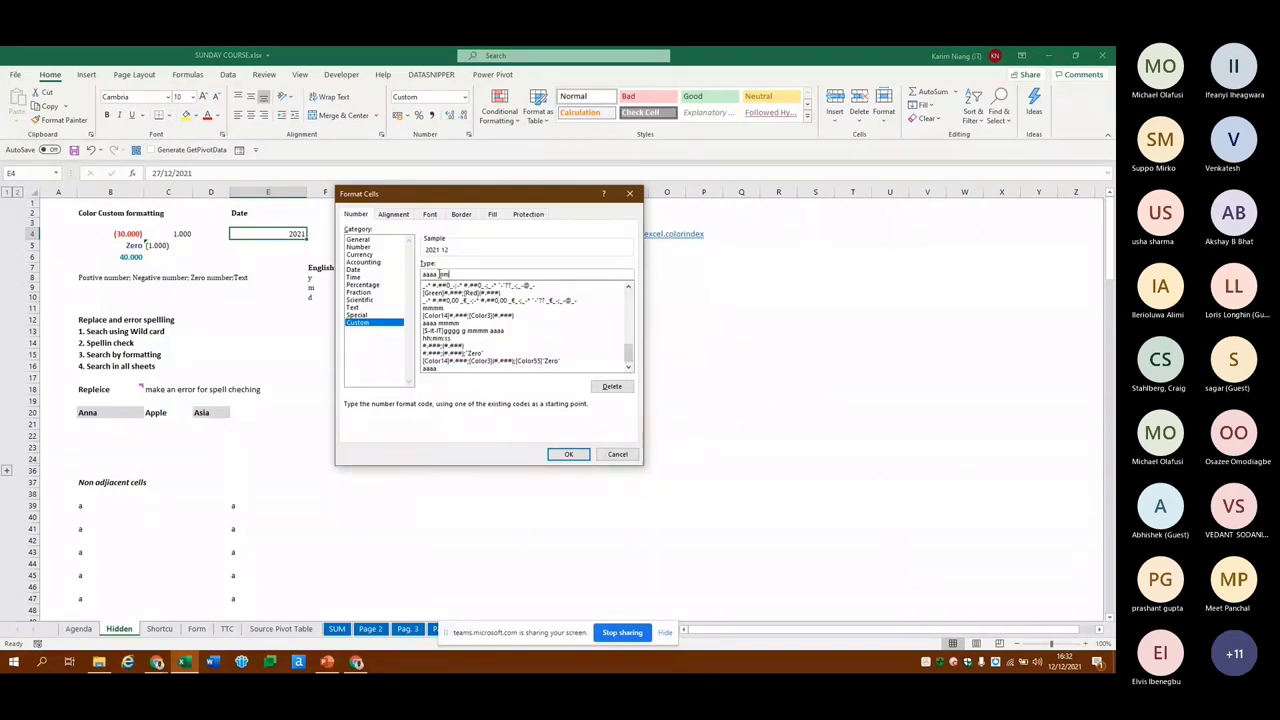
pyautogui.write('mm')
pyautogui.press('BackSpace')
pyautogui.press('BackSpace')
pyautogui.press('BackSpace')
pyautogui.write('m')
pyautogui.write('m')
pyautogui.write('m')
pyautogui.write('m')
pyautogui.press('Return')
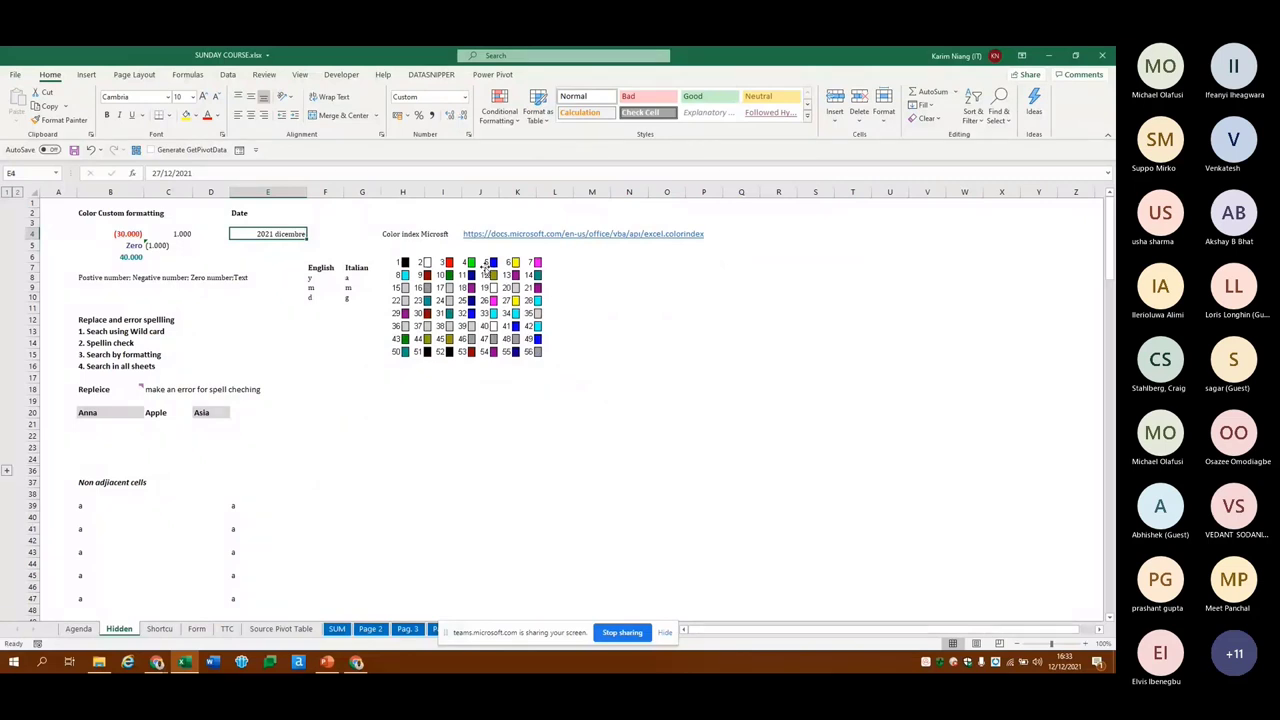
# Close the Help pane each time F1 brings it up
pyautogui.press('F1')
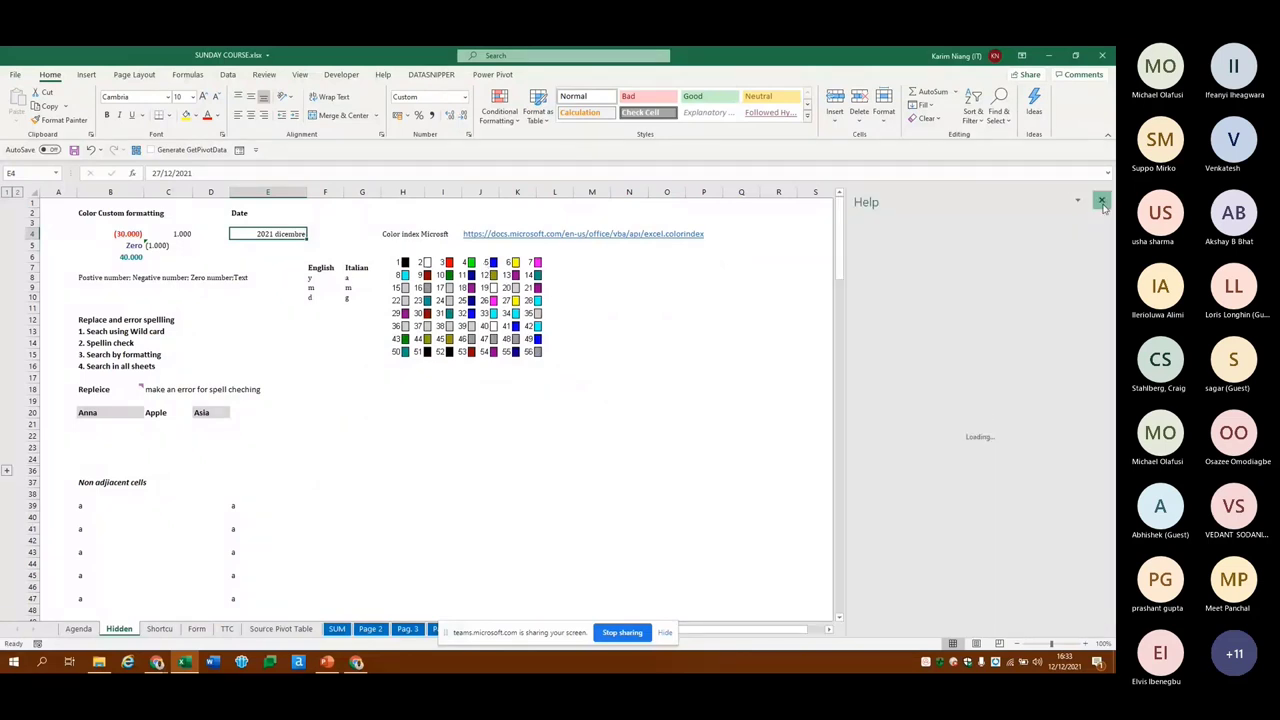
pyautogui.click(1101, 201)
pyautogui.press('F1')
pyautogui.click(1101, 202)
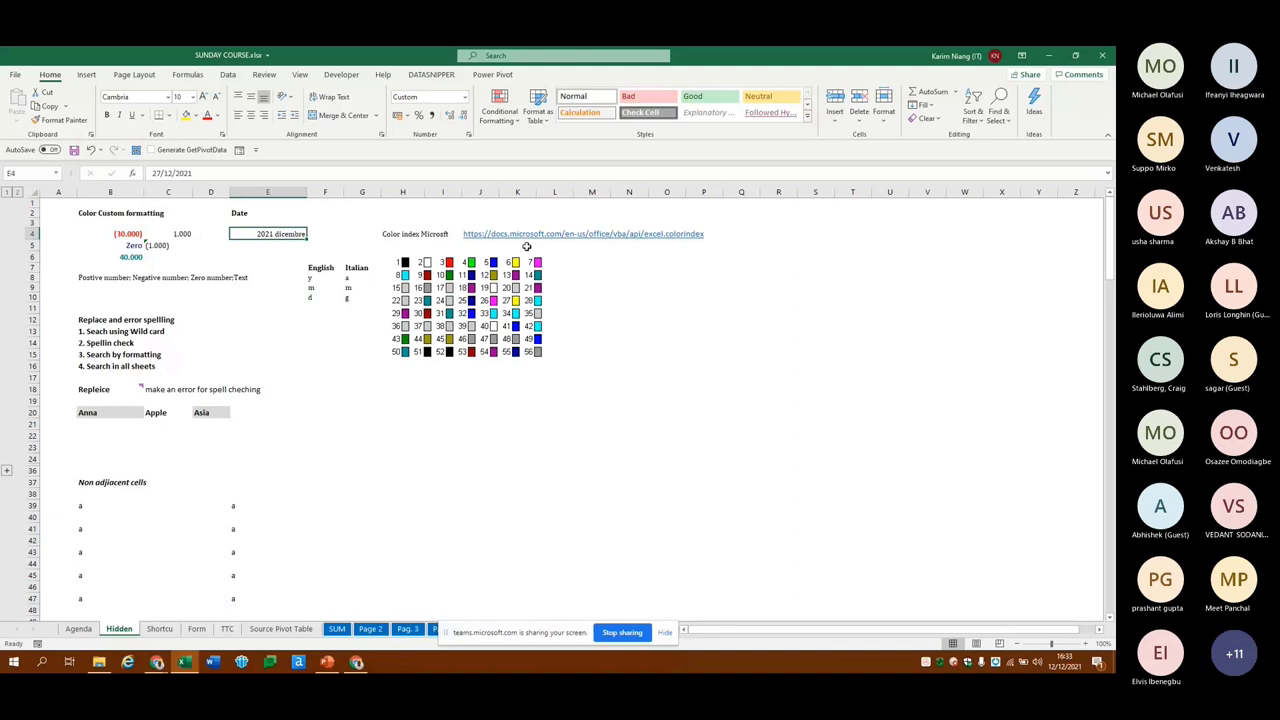
pyautogui.press('F1')
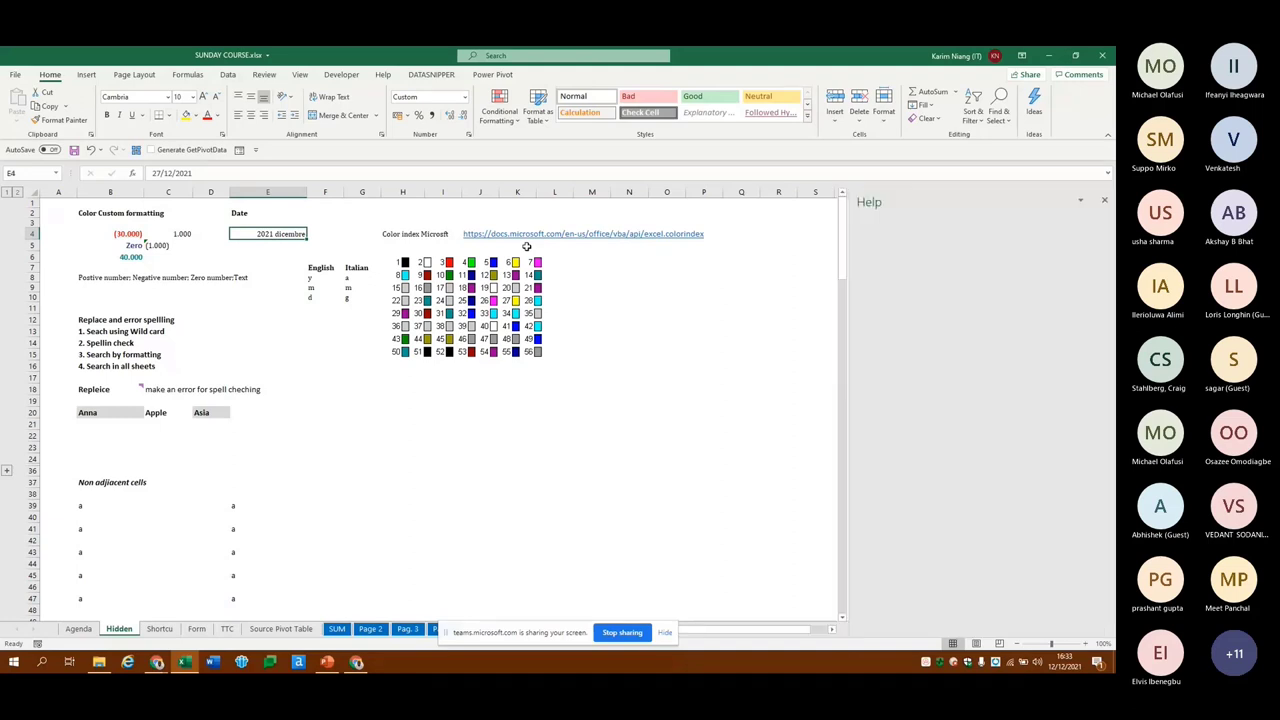
pyautogui.click(1101, 203)
# Insert a dash between E4's year and month codes, giving 2021 - dicembre
pyautogui.hotkey('ctrl', '1')
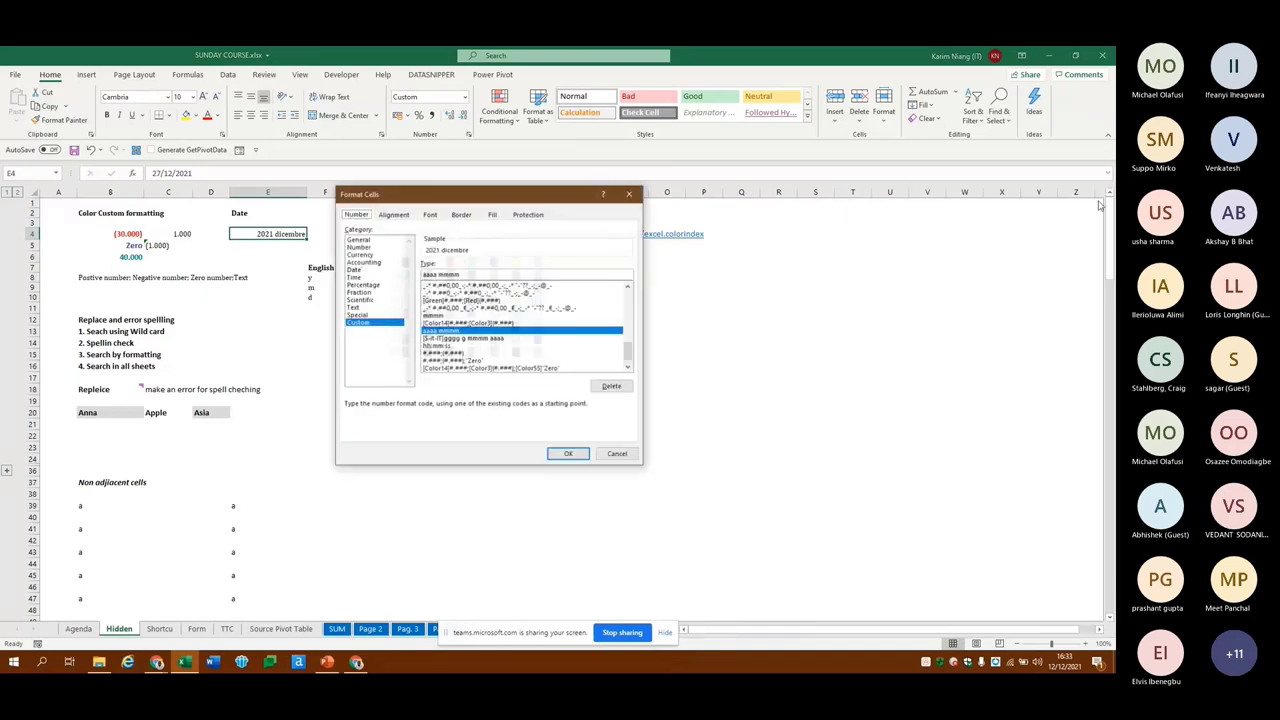
pyautogui.click(440, 273)
pyautogui.write('-')
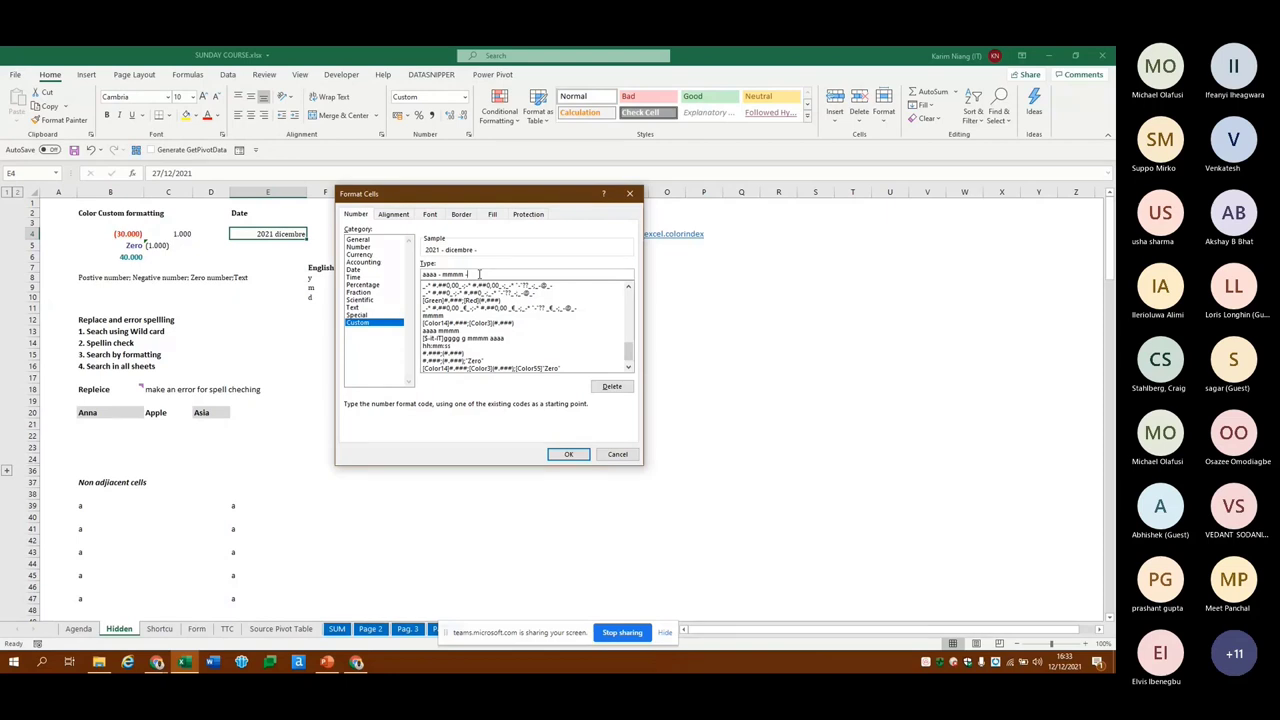
pyautogui.press('Return')
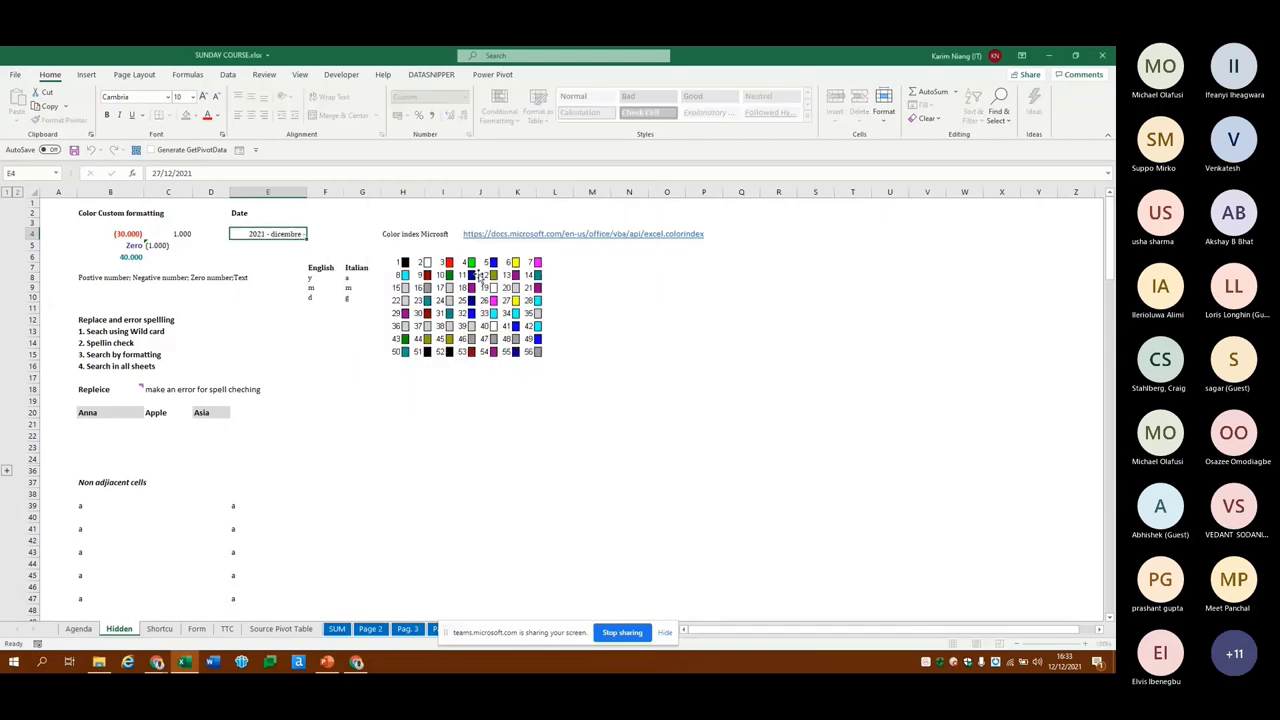
# Append the weekday code gggg so E4 reads 2021 - dicembre - lunedì, then return to Agenda
pyautogui.hotkey('ctrl', '1')
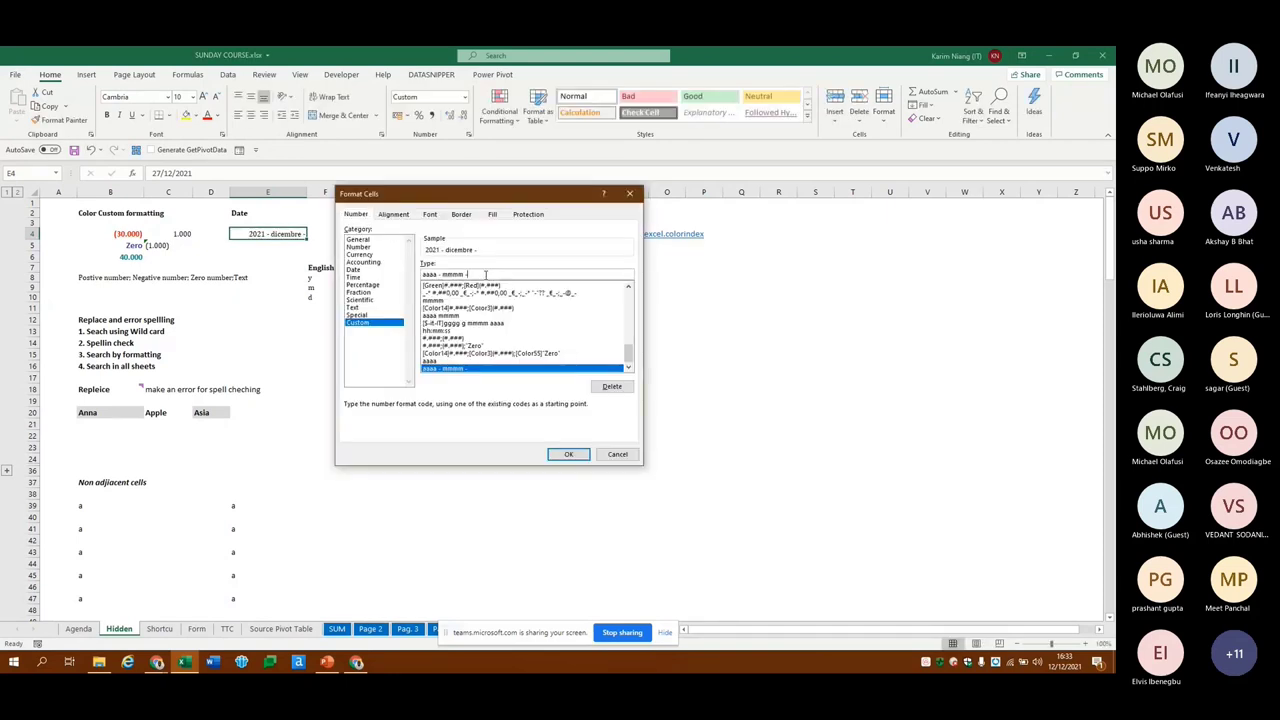
pyautogui.write('aa')
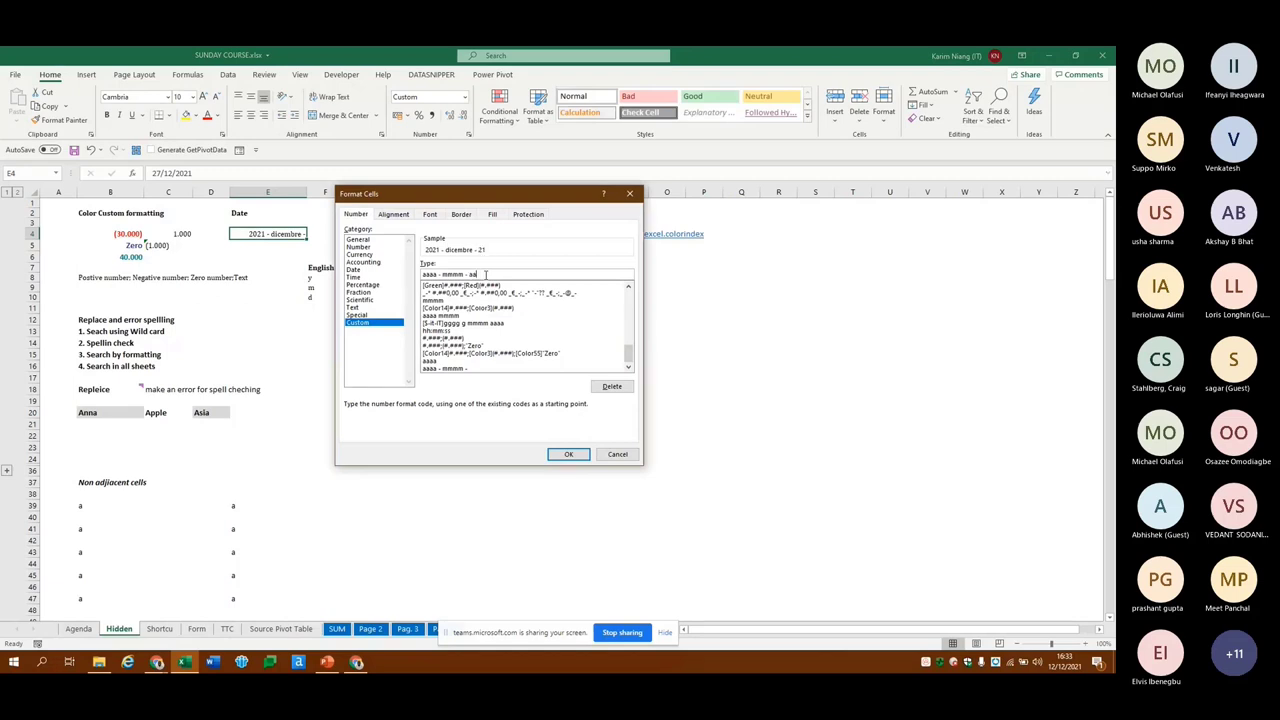
pyautogui.press('BackSpace')
pyautogui.press('BackSpace')
pyautogui.write('dd')
pyautogui.press('BackSpace')
pyautogui.press('BackSpace')
pyautogui.write('gggg')
pyautogui.press('Return')
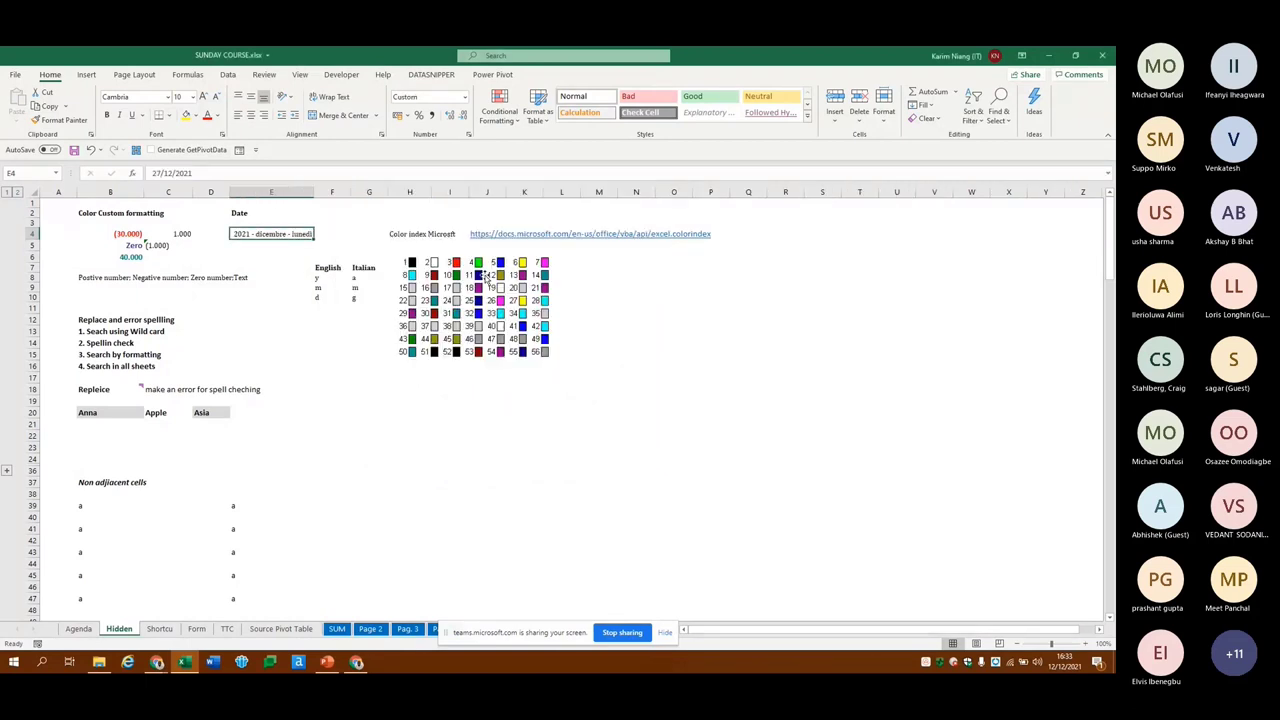
pyautogui.hotkey('ctrl', 'pageup')
pyautogui.hotkey('ctrl', 'pagedown')
pyautogui.hotkey('ctrl', 'pageup')
pyautogui.press('Up')
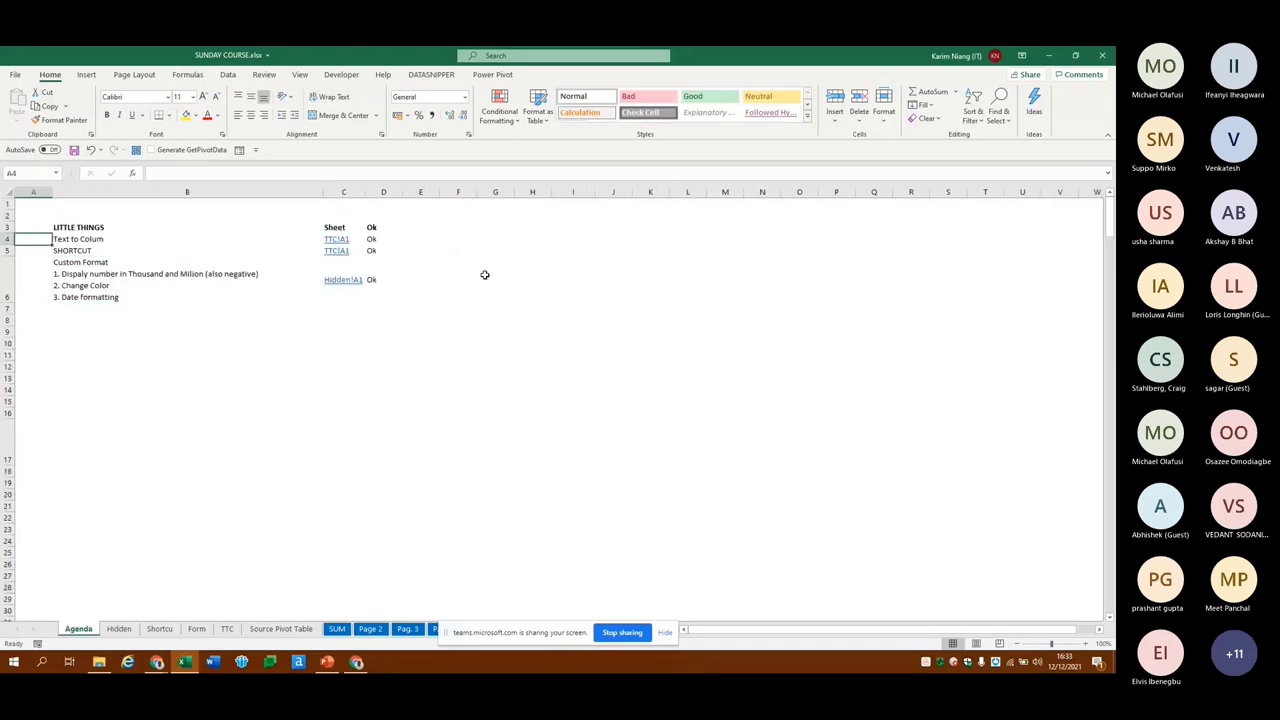
pyautogui.press('Up')
pyautogui.press('Right')
pyautogui.press('Left')
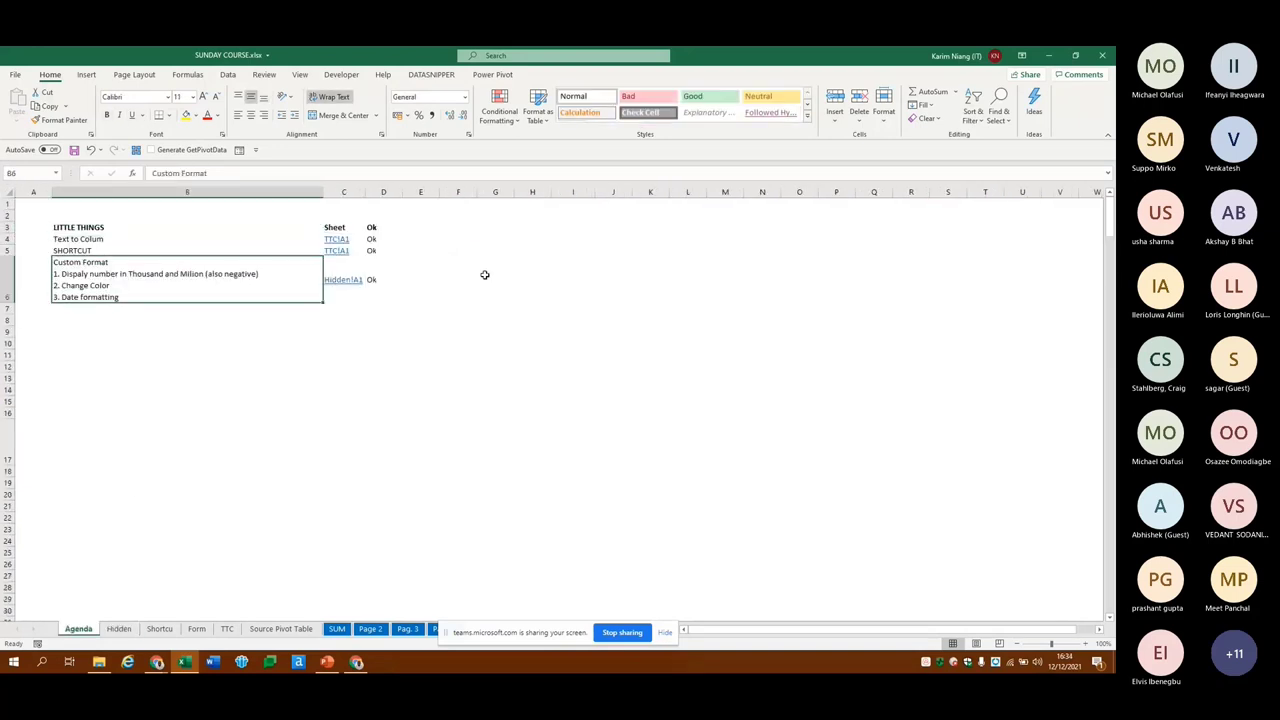
pyautogui.hotkey('shift', 'Down')
pyautogui.hotkey('shift', 'Down')
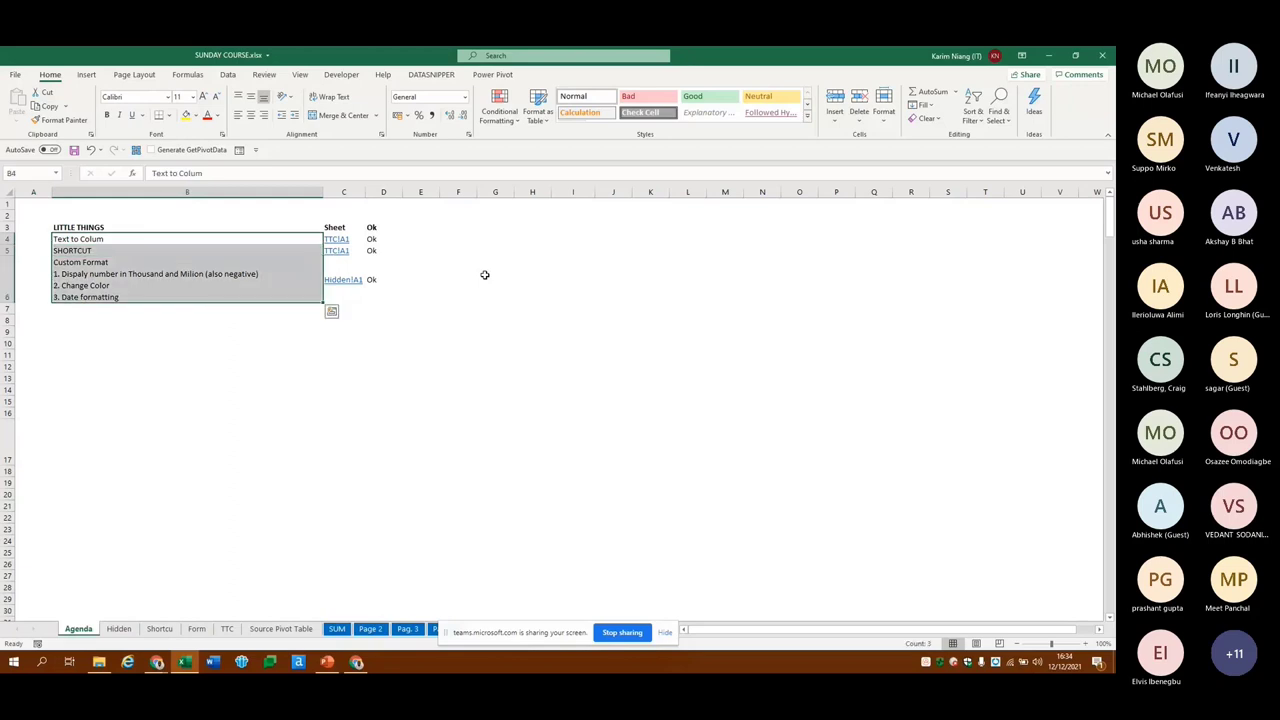
pyautogui.press('Left')
pyautogui.press('Right')
pyautogui.press('Right')
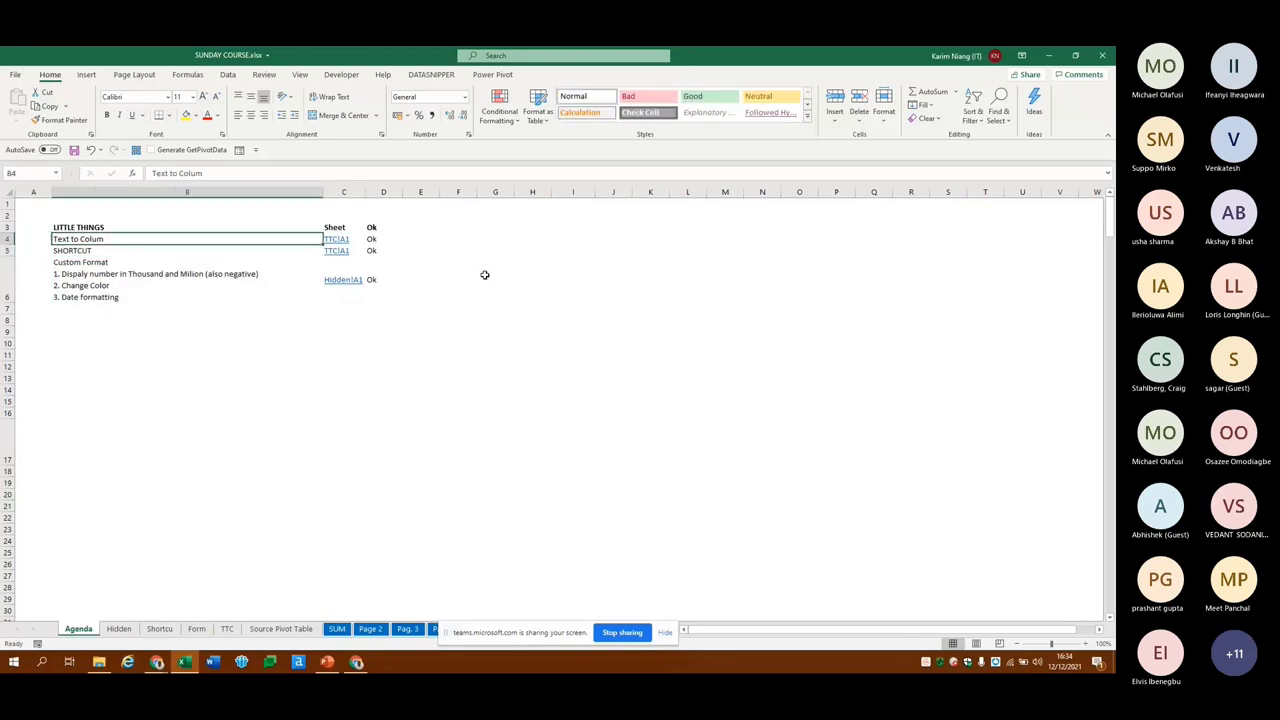
pyautogui.press('Left')
pyautogui.hotkey('shift', 'Down')
pyautogui.hotkey('shift', 'Down')
pyautogui.hotkey('shift', 'Down')
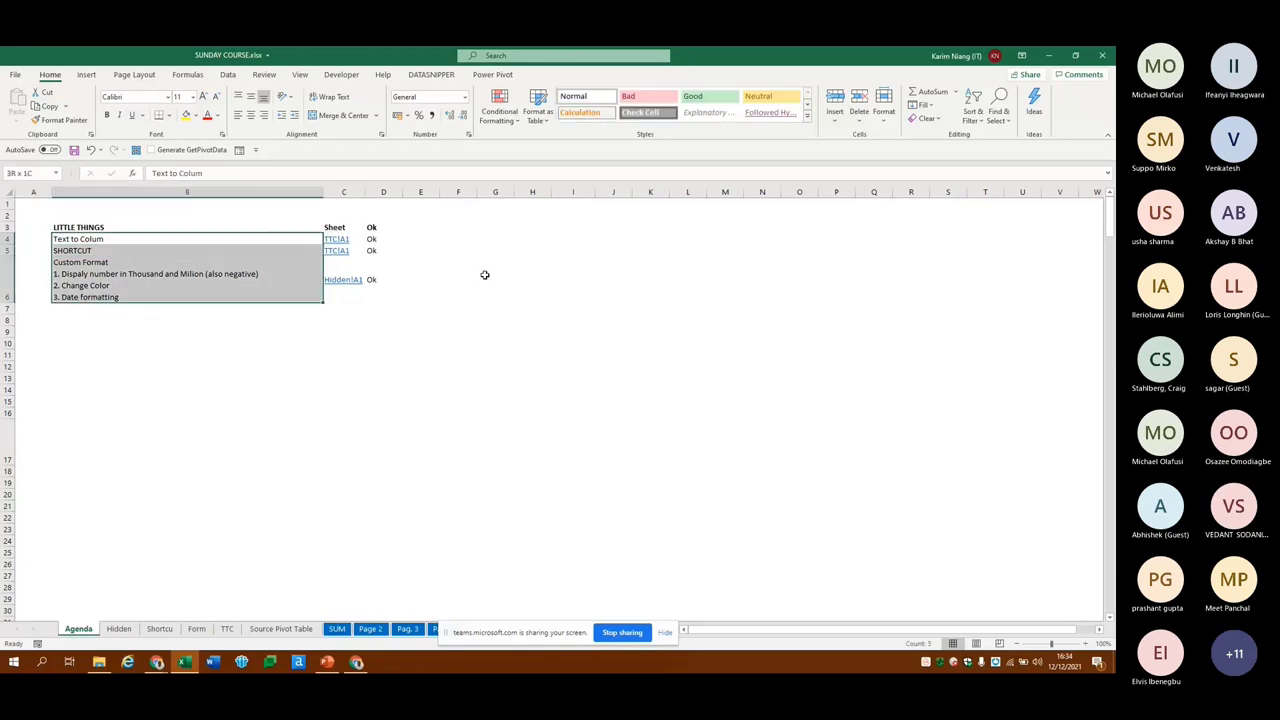
pyautogui.press('Up')
pyautogui.press('Right')
pyautogui.press('Down')
pyautogui.press('Down')
pyautogui.press('Down')
pyautogui.press('Right')
pyautogui.press('Down')
pyautogui.press('Left')
pyautogui.press('Left')
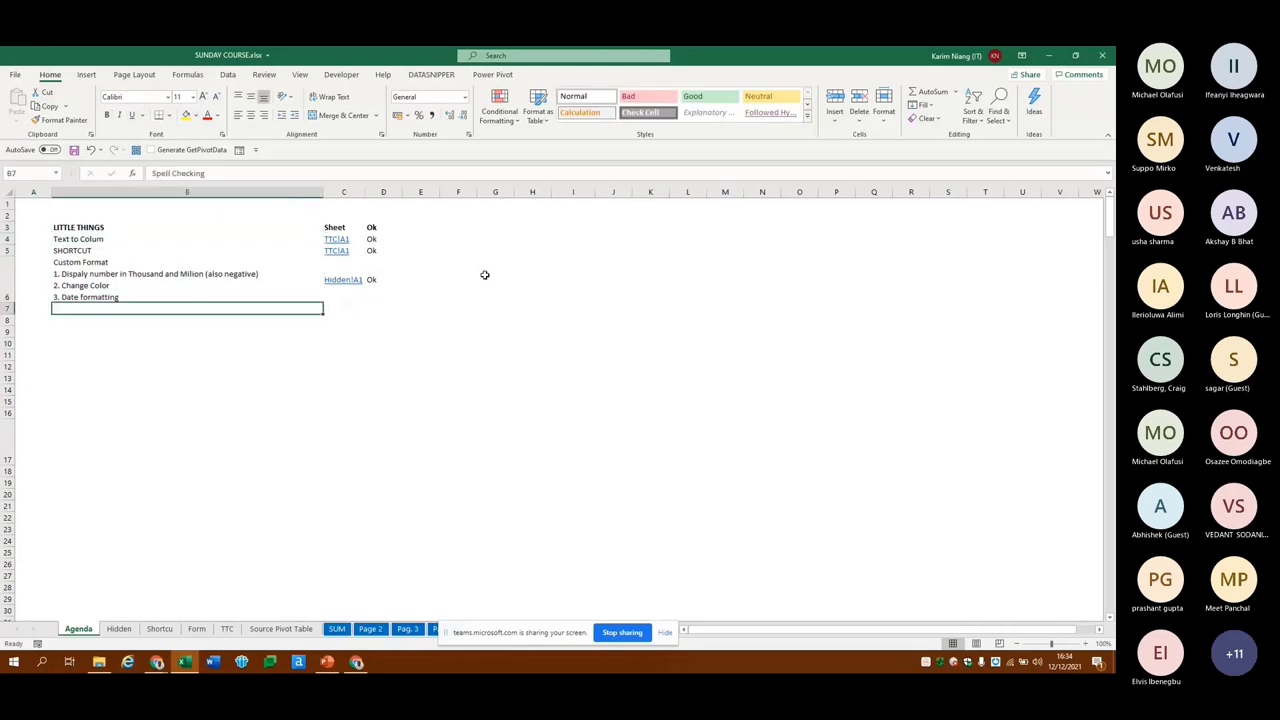
pyautogui.press('Up')
pyautogui.press('Up')
pyautogui.press('Up')
pyautogui.press('Down')
pyautogui.press('Down')
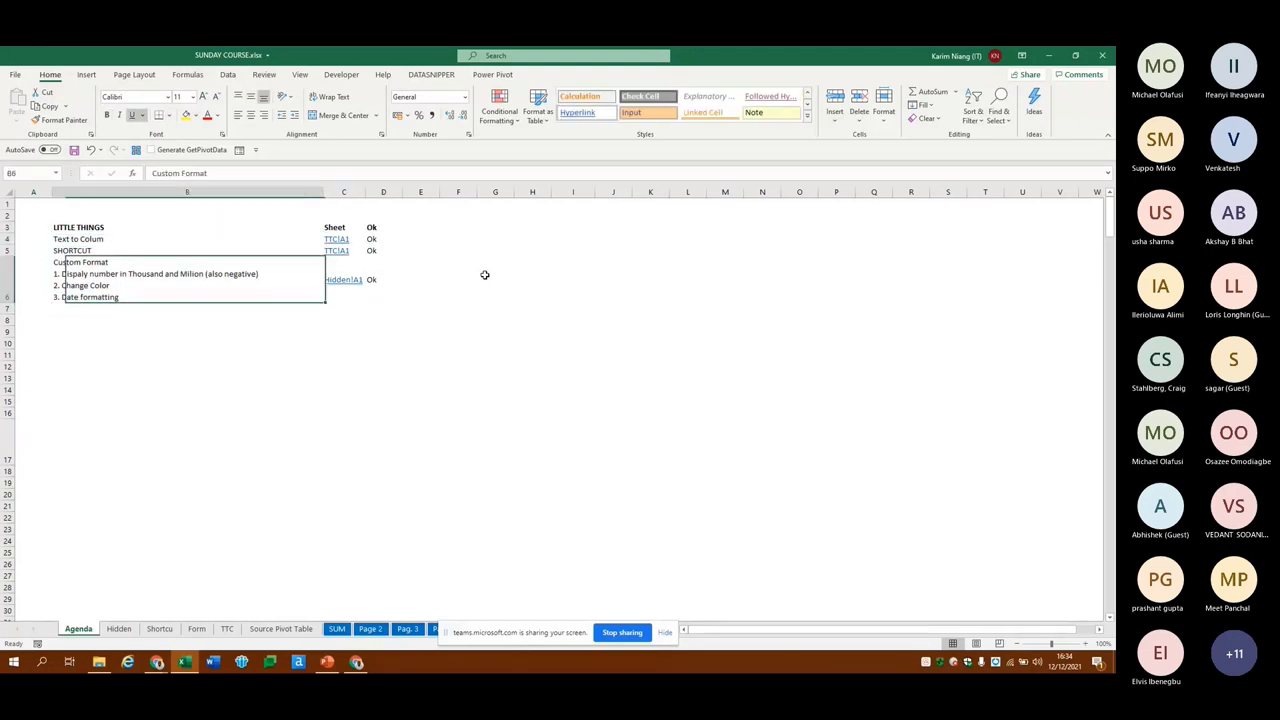
pyautogui.press('Up')
pyautogui.press('Up')
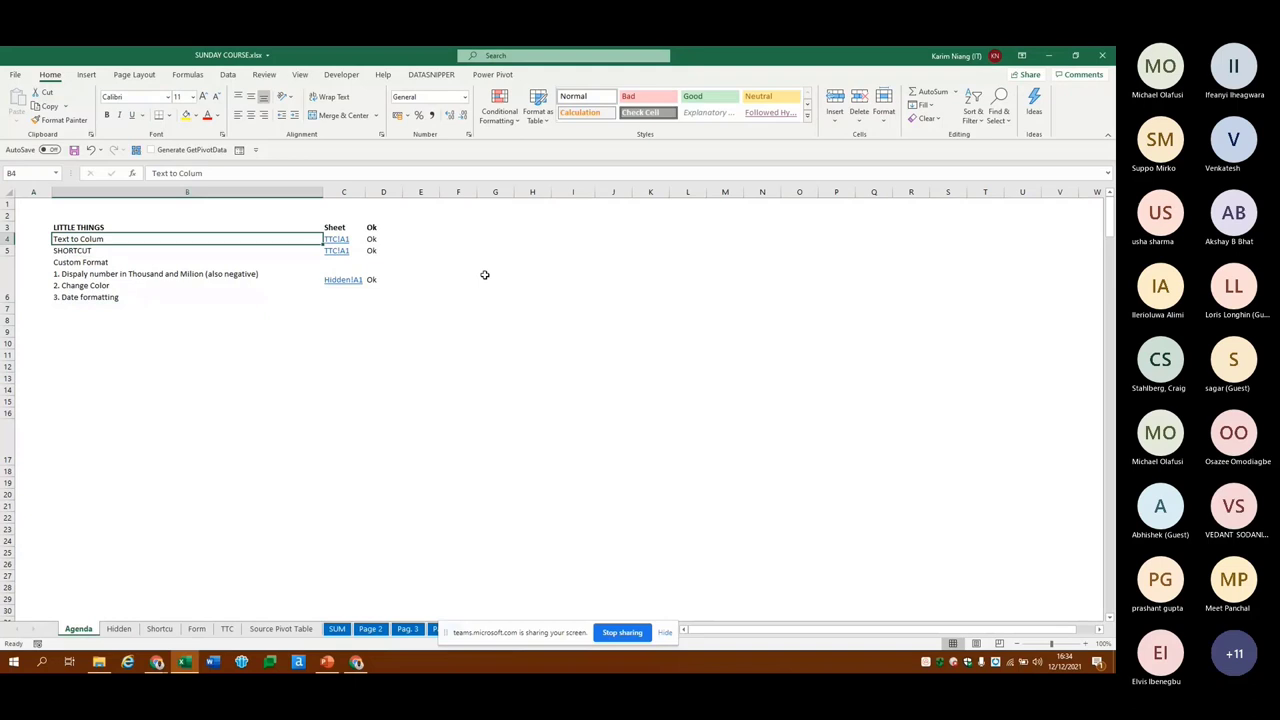
pyautogui.hotkey('alt', 'Tab')
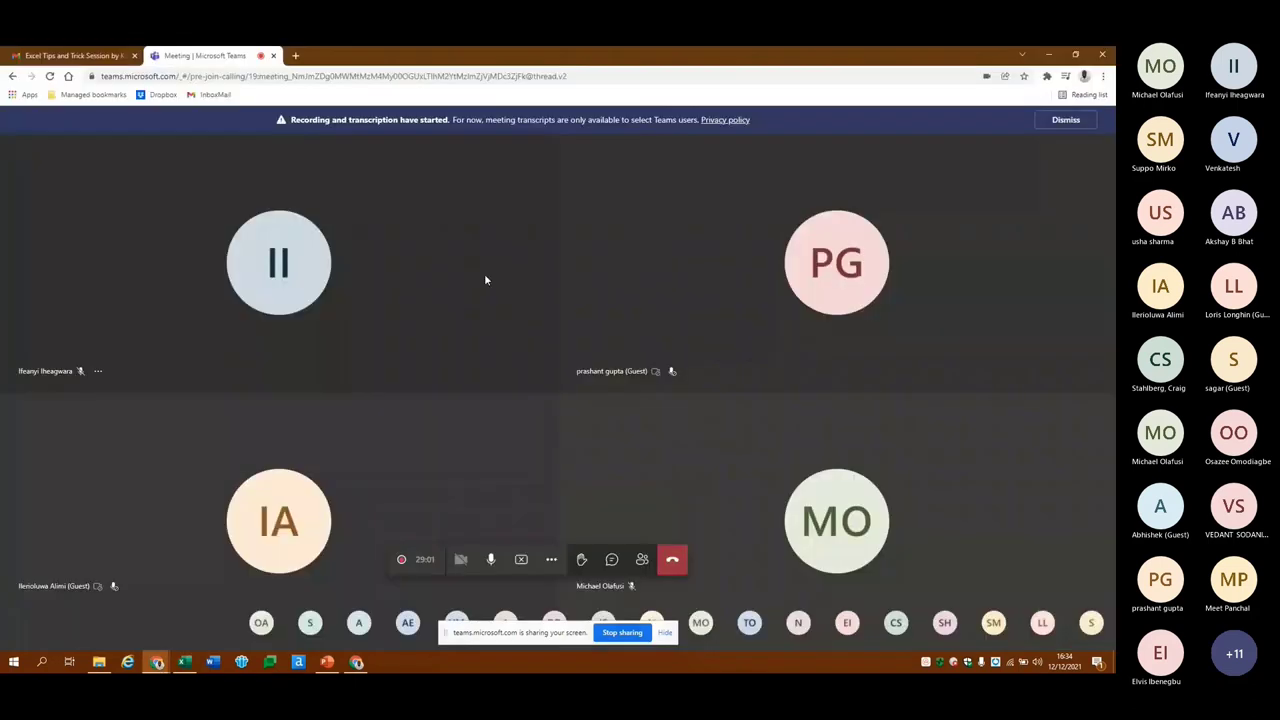
pyautogui.hotkey('ctrl', 'Tab')
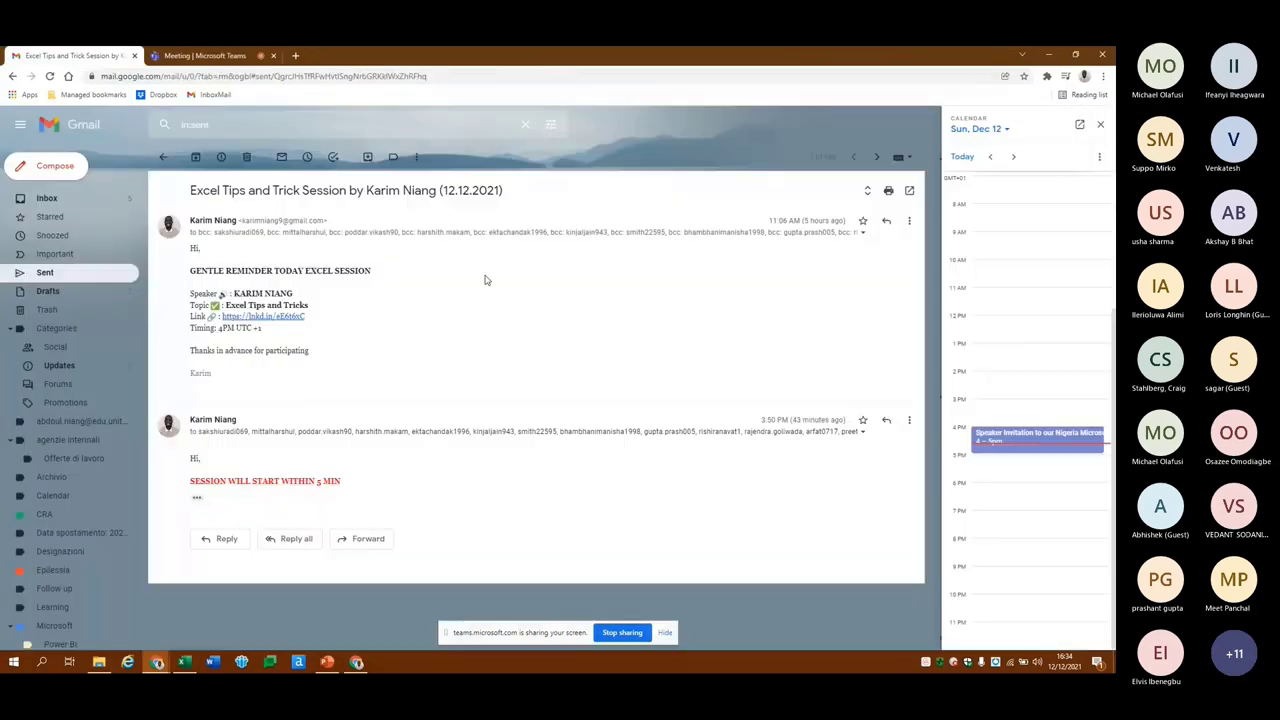
pyautogui.hotkey('ctrl', 'Tab')
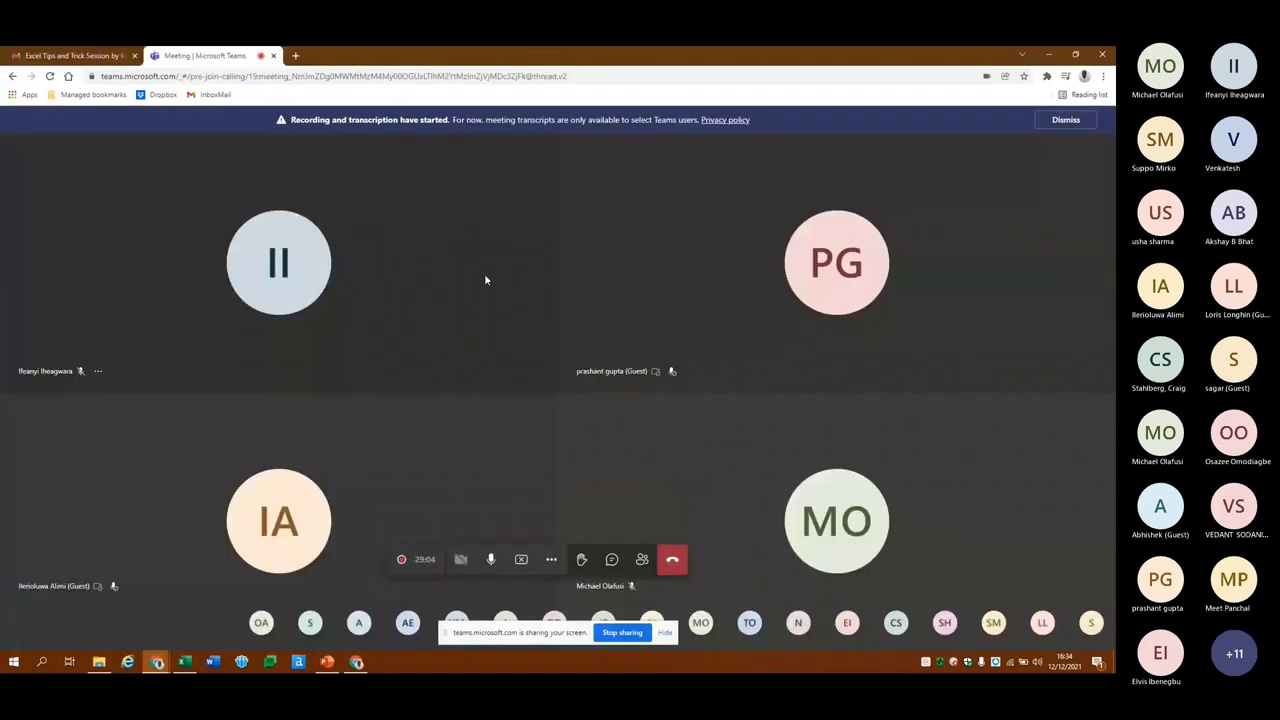
pyautogui.hotkey('alt', 'Tab')
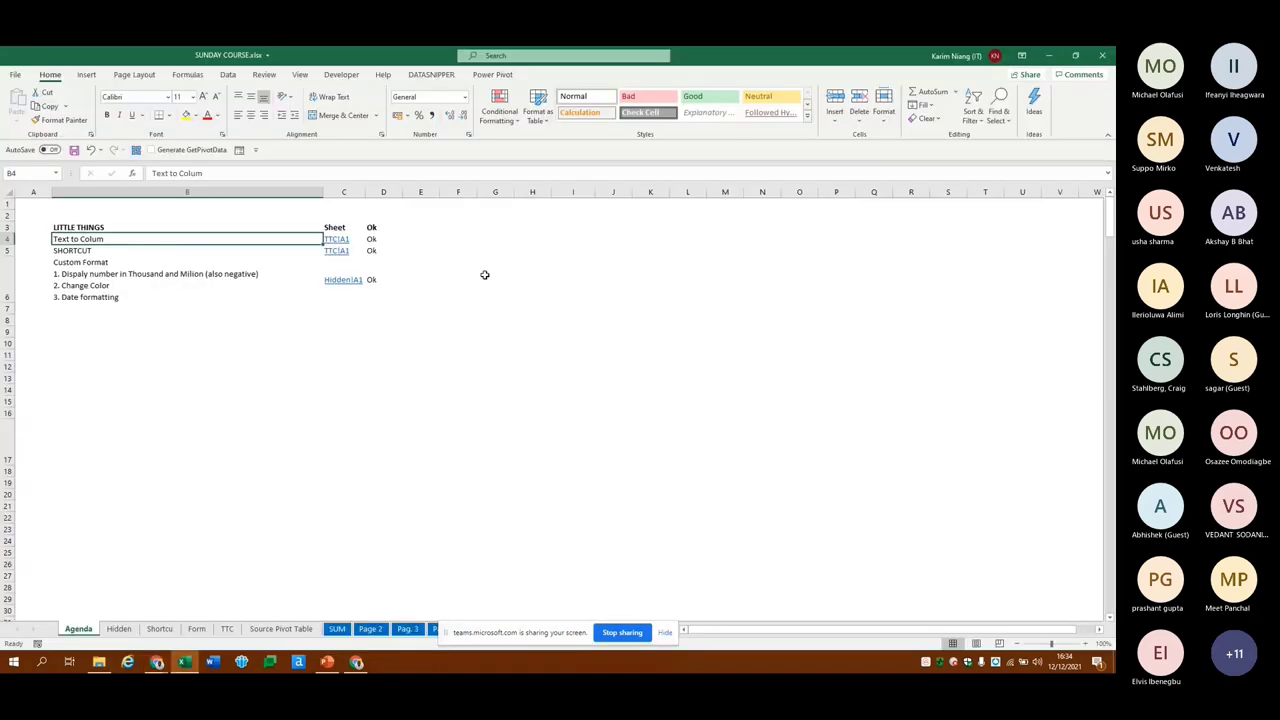
# Glance at the Teams meeting, then return to Excel and move from B6 to D7
pyautogui.press('Down')
pyautogui.press('Down')
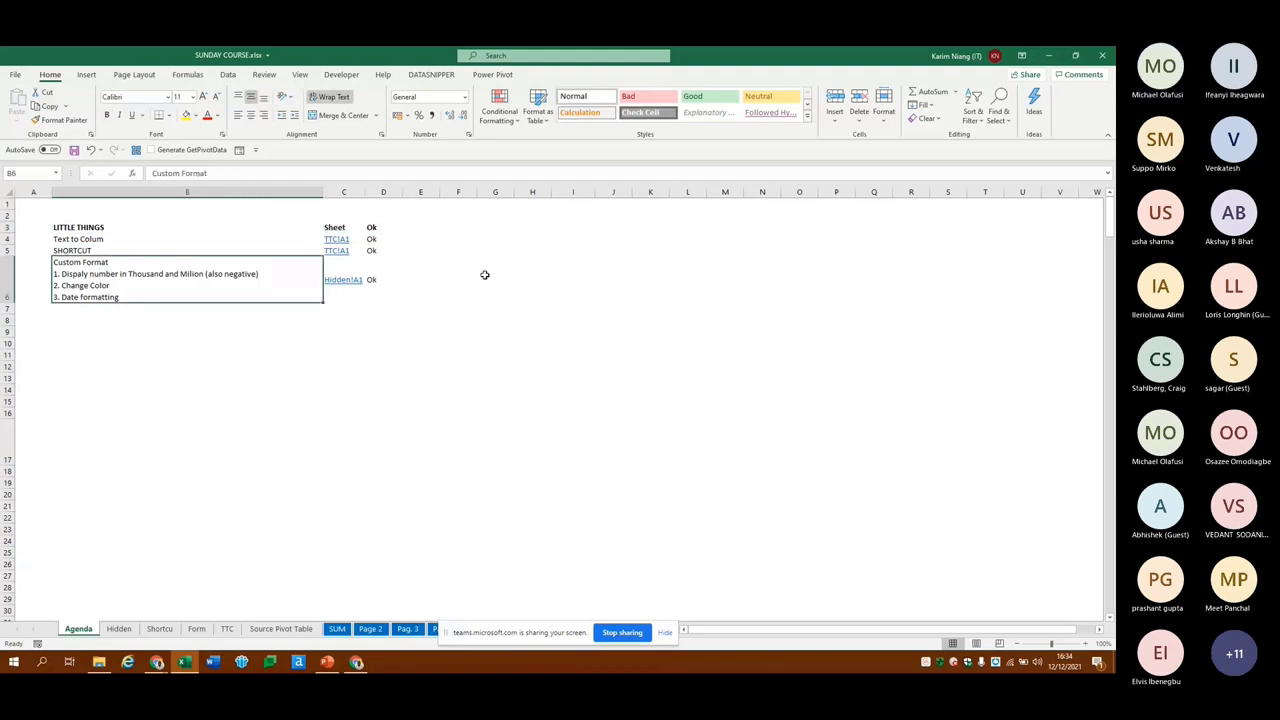
pyautogui.press('Up')
pyautogui.hotkey('alt', 'Tab')
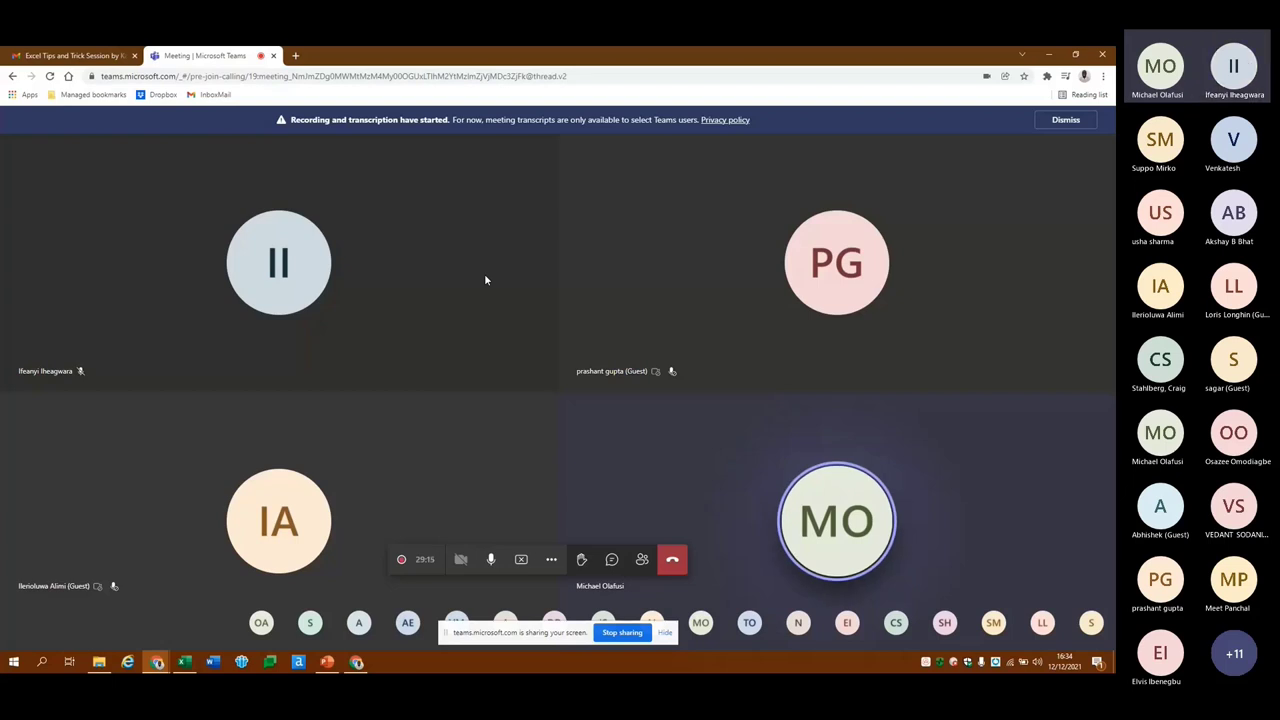
pyautogui.hotkey('alt', 'Tab')
pyautogui.press('Right')
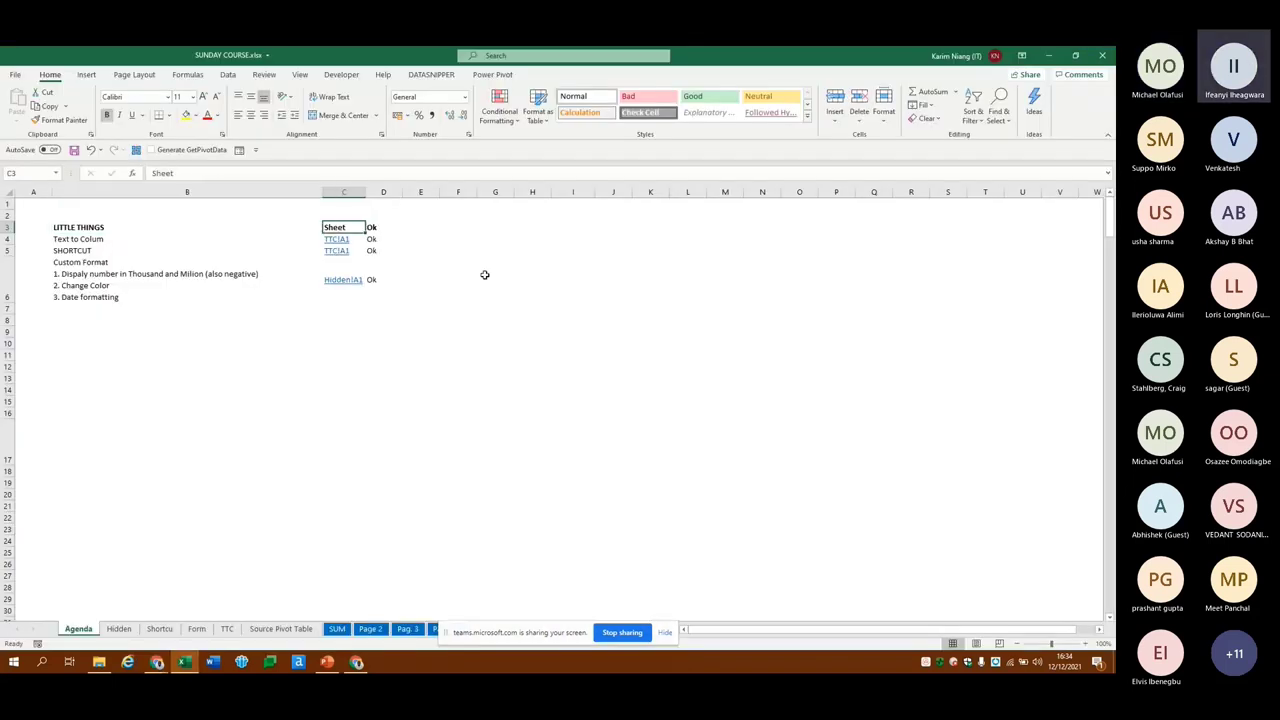
pyautogui.press('Right')
pyautogui.press('Down')
pyautogui.press('Down')
pyautogui.press('Down')
pyautogui.press('Up')
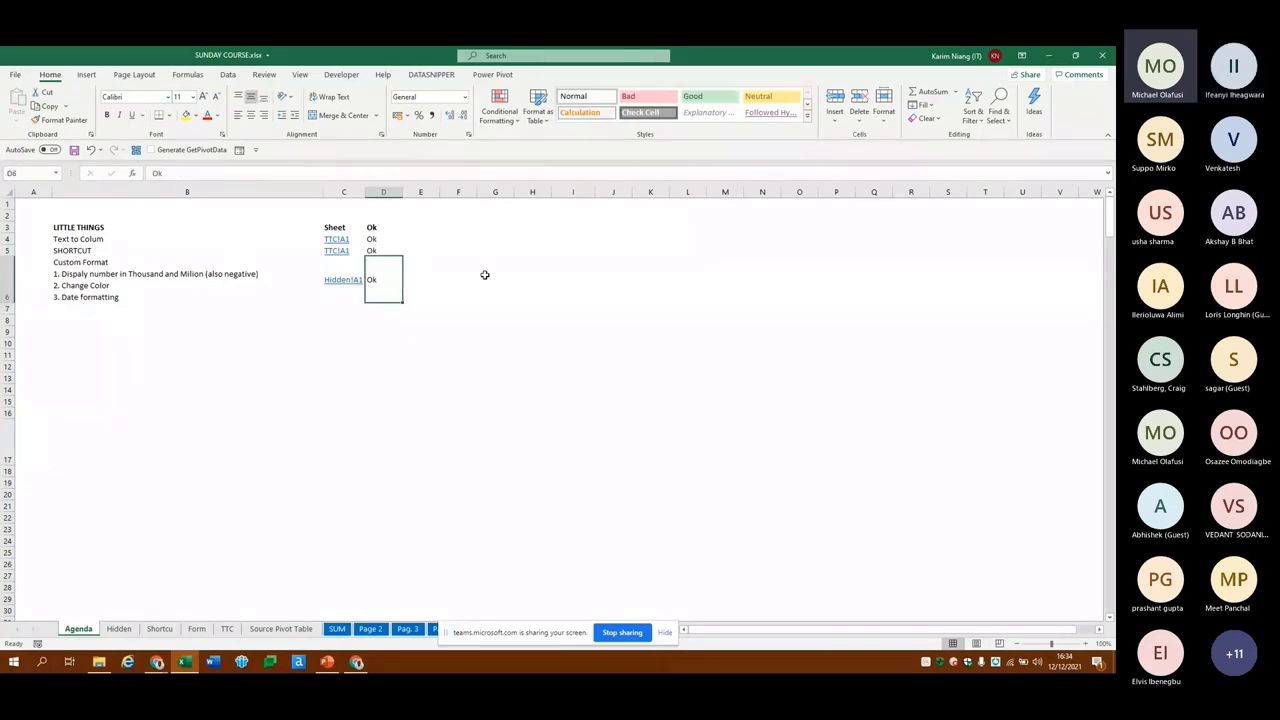
pyautogui.press('Down')
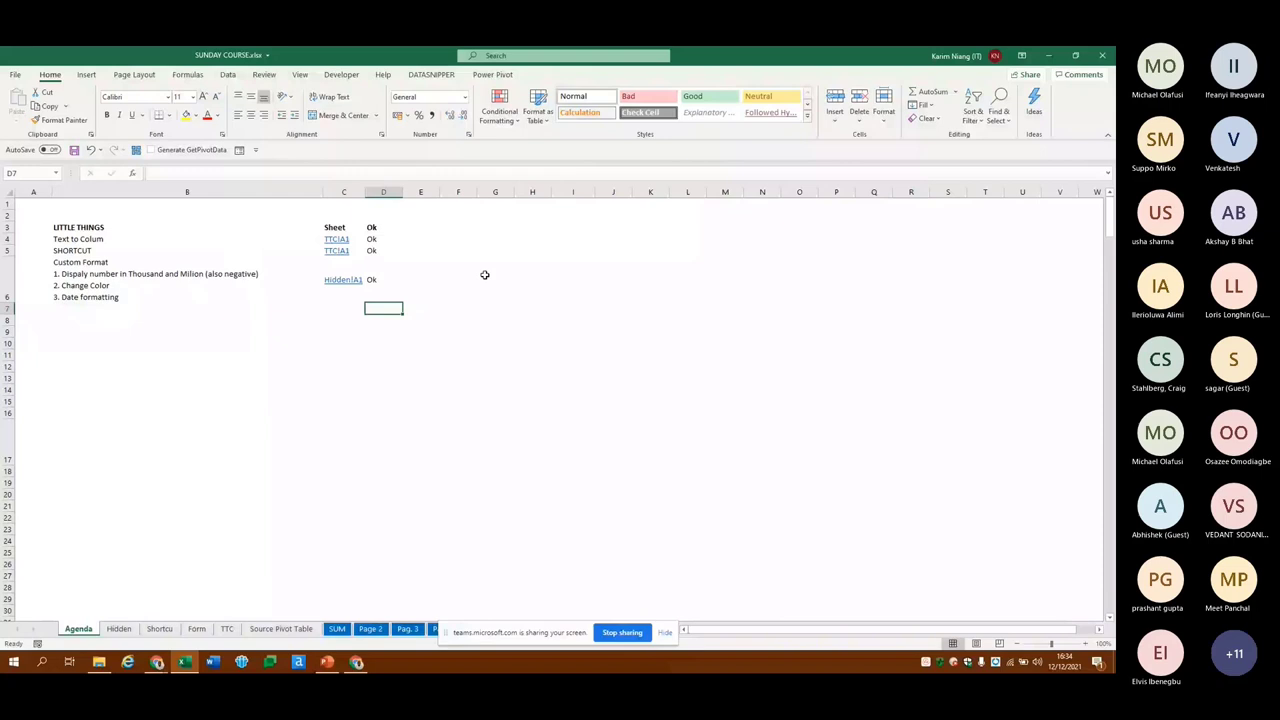
# Open the Hidden sheet, edit the J4 link, then switch to the Teams meeting
pyautogui.click(118, 628)
pyautogui.press('F2')
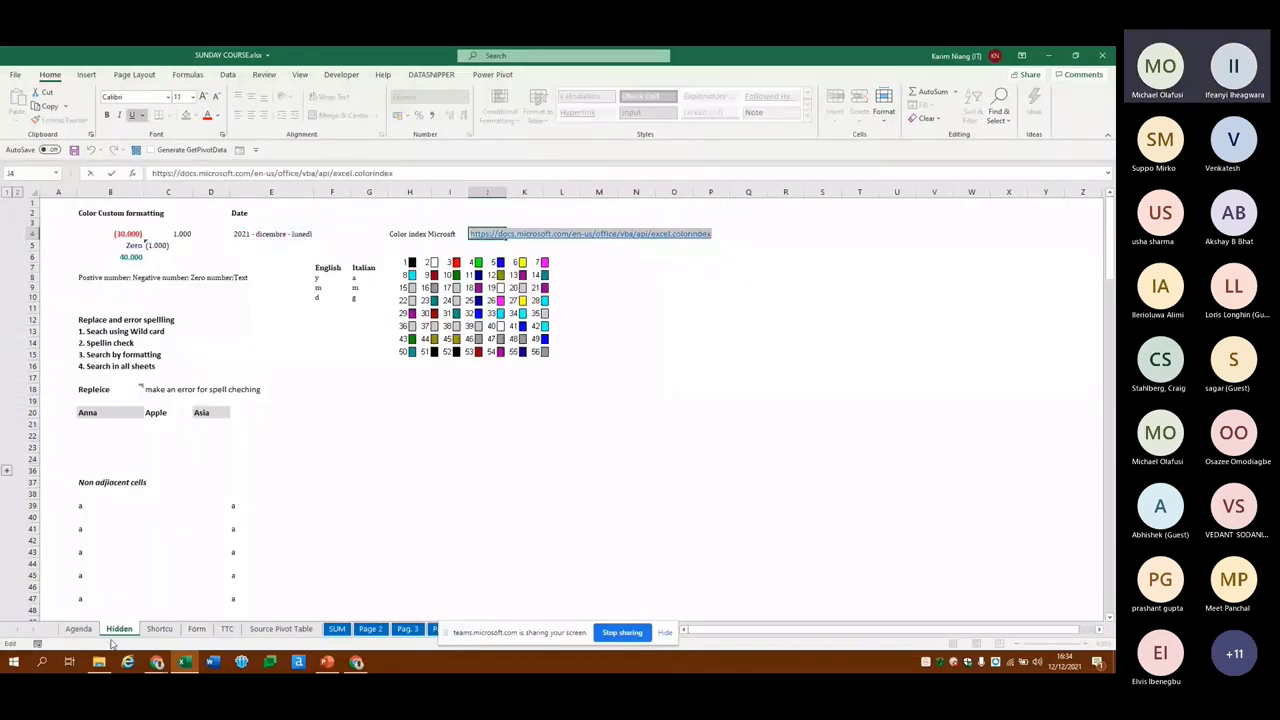
pyautogui.hotkey('alt', 'Tab')
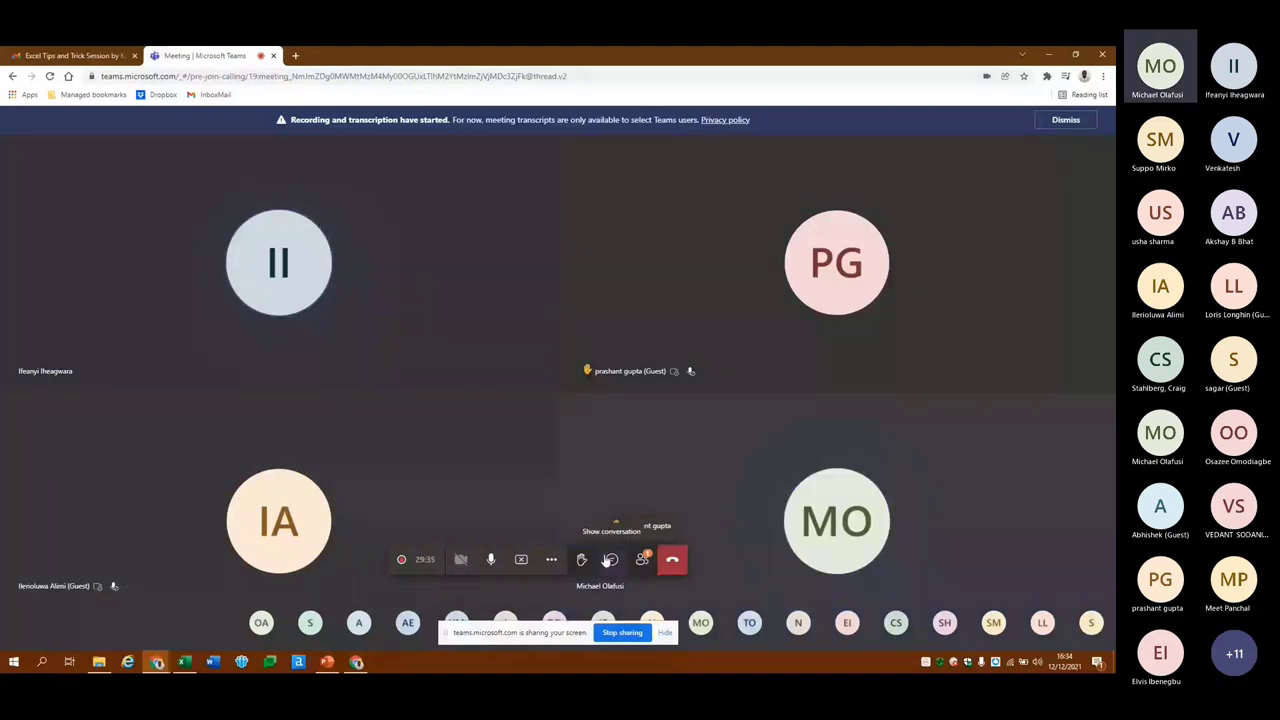
# Show the meeting conversation panel beside the participant tiles
pyautogui.click(611, 559)
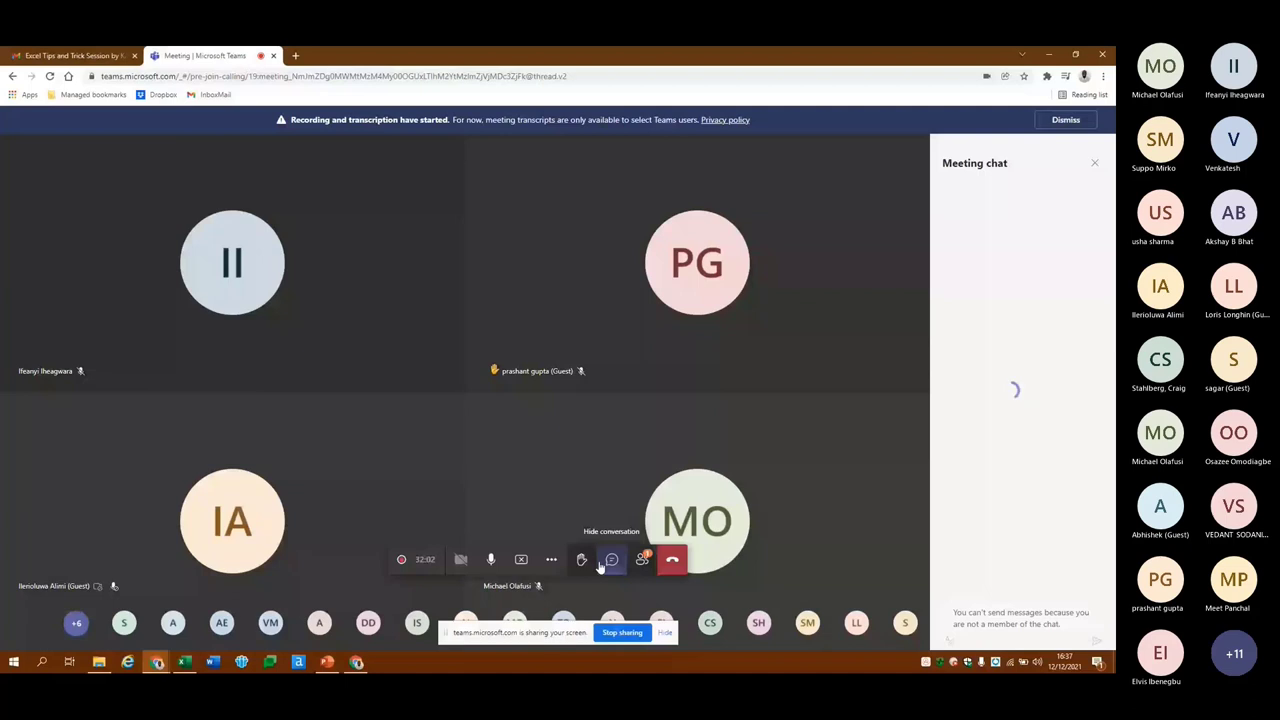
# Back in Excel, confirm Manage Rules lists no rules for This Worksheet, then select F5
pyautogui.hotkey('alt', 'Tab')
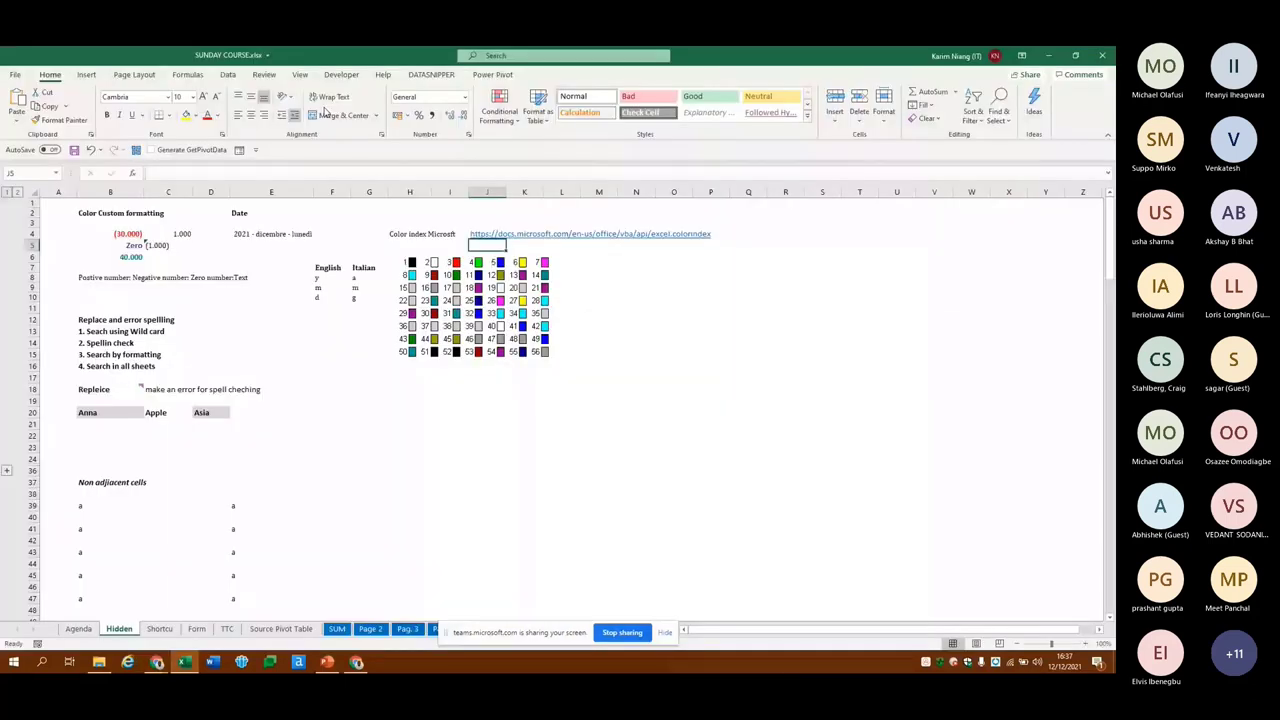
pyautogui.hotkey('alt', 'o')
pyautogui.press('d')
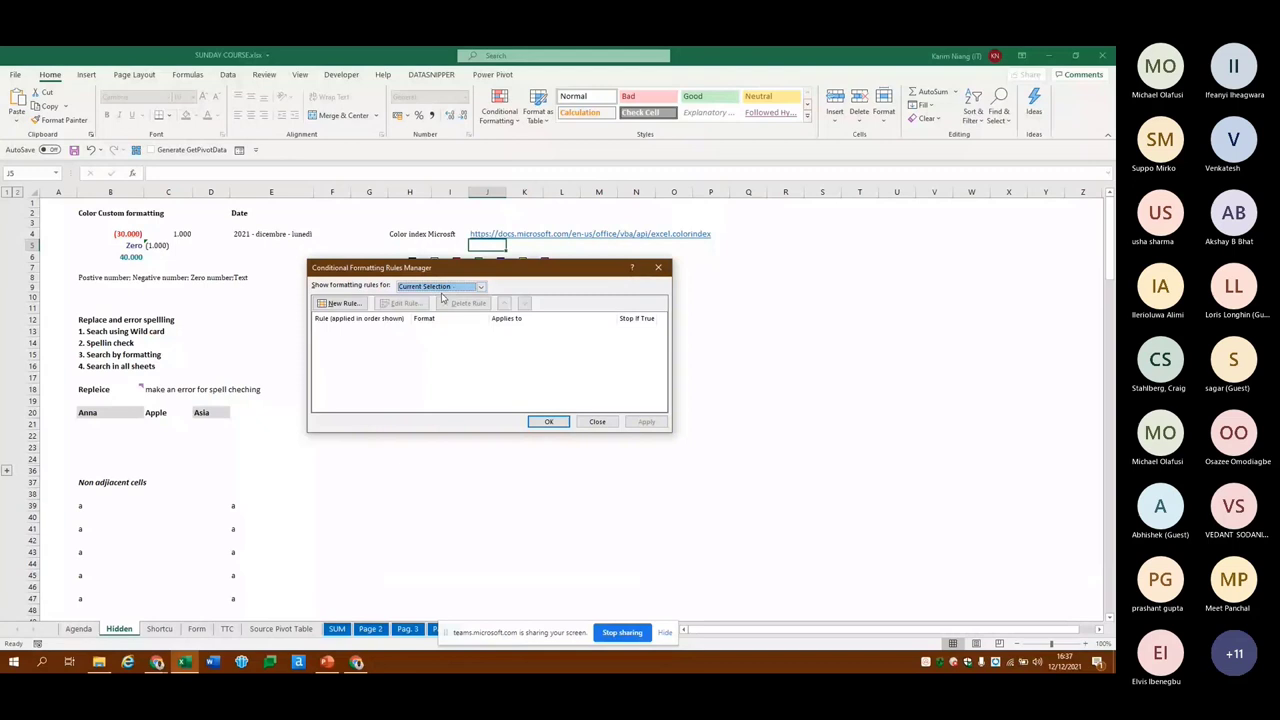
pyautogui.press('Down')
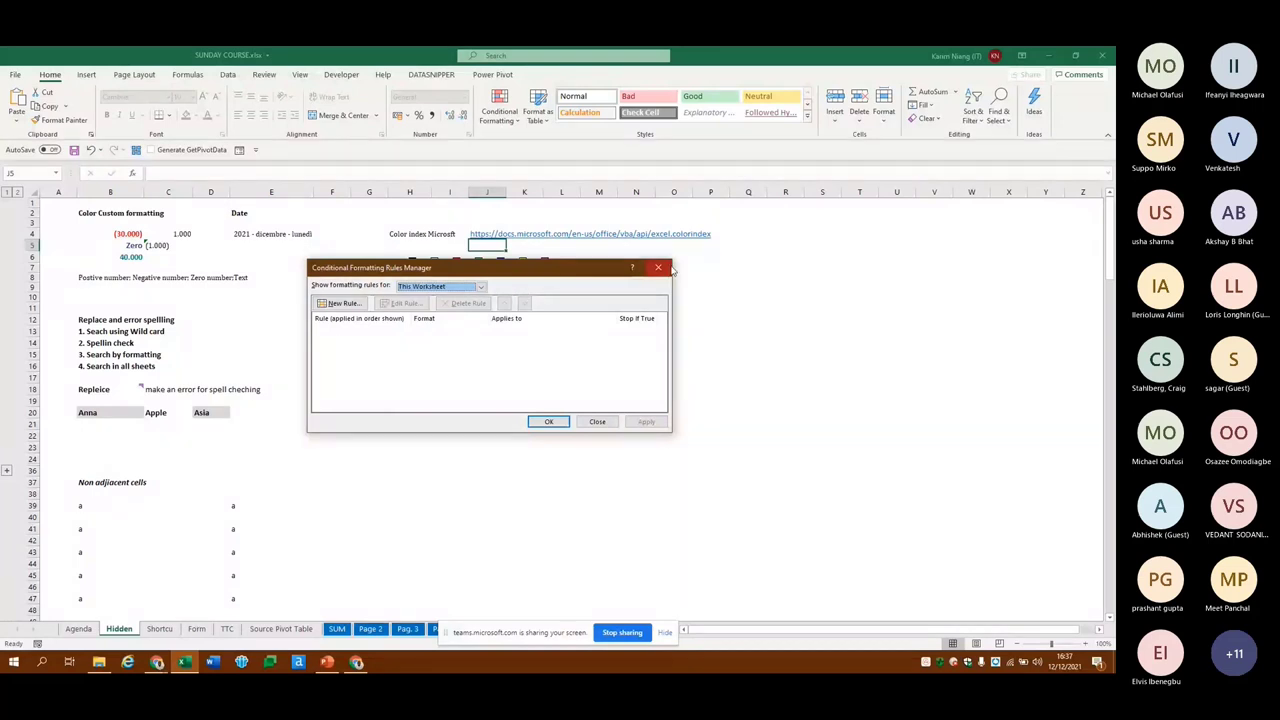
pyautogui.click(659, 268)
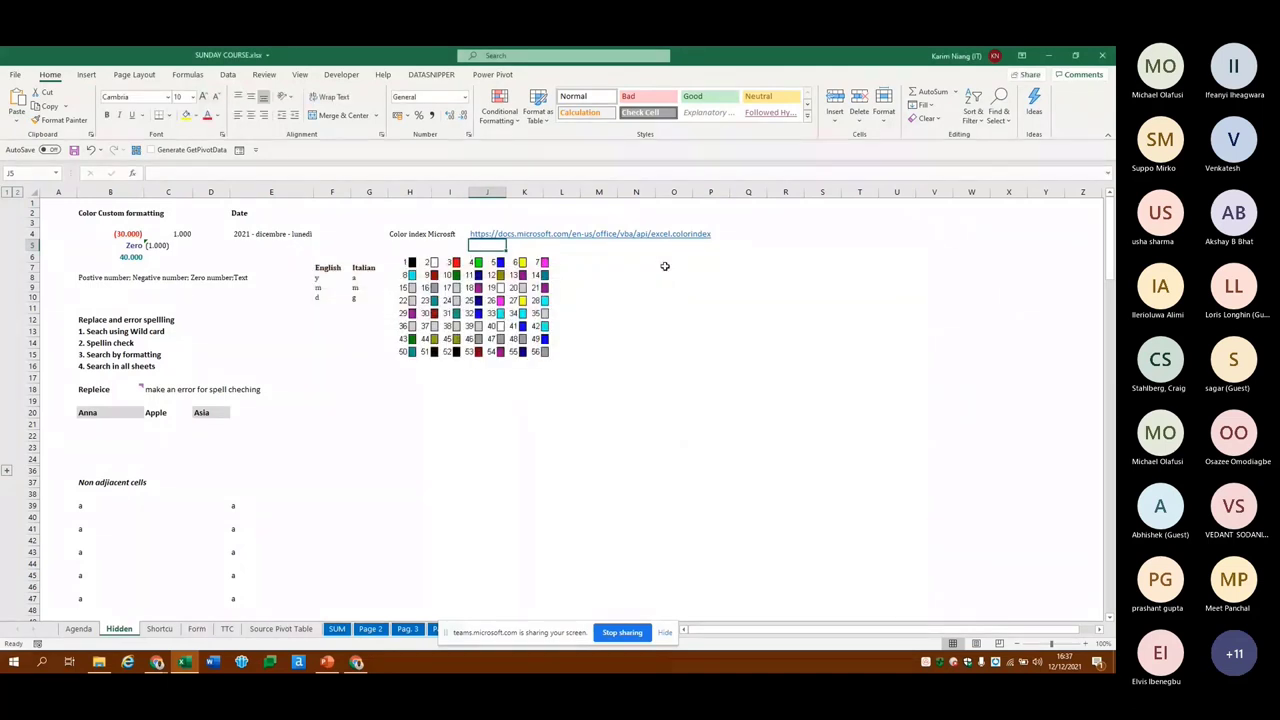
pyautogui.click(345, 245)
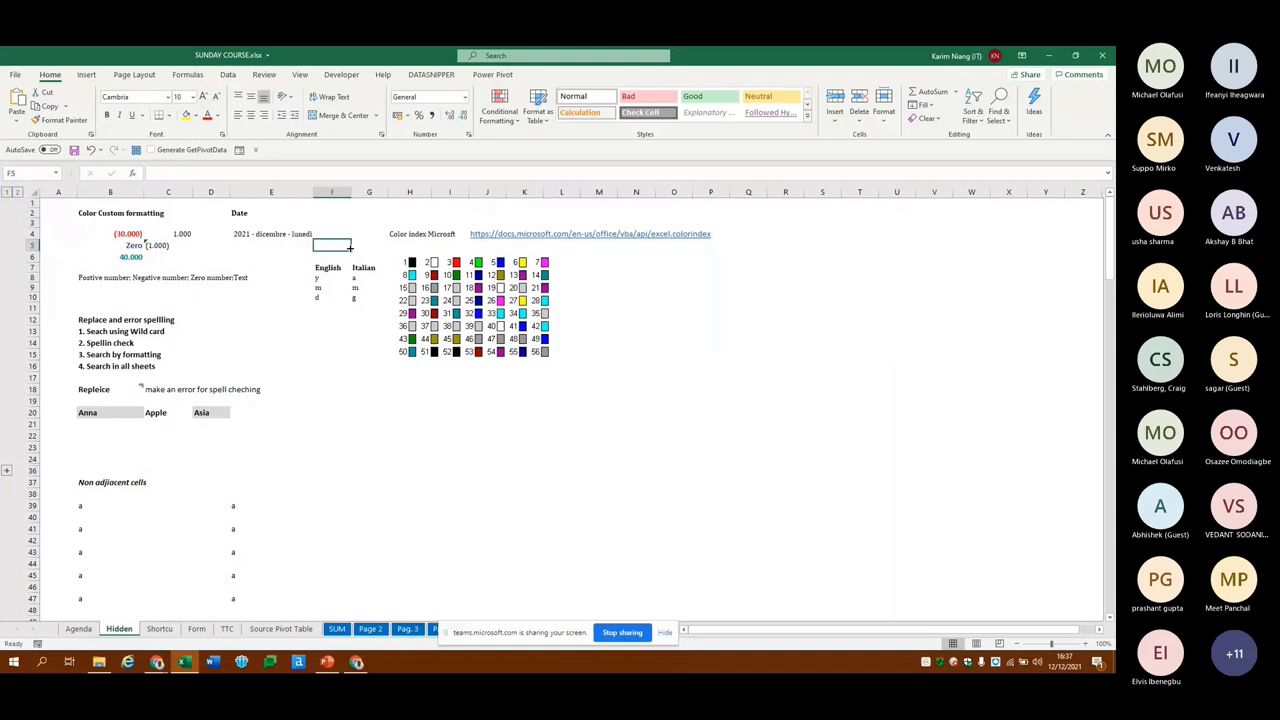
# Select the whole Hidden sheet, view the Clear options, then return to the Teams meeting
pyautogui.hotkey('ctrl', 'a')
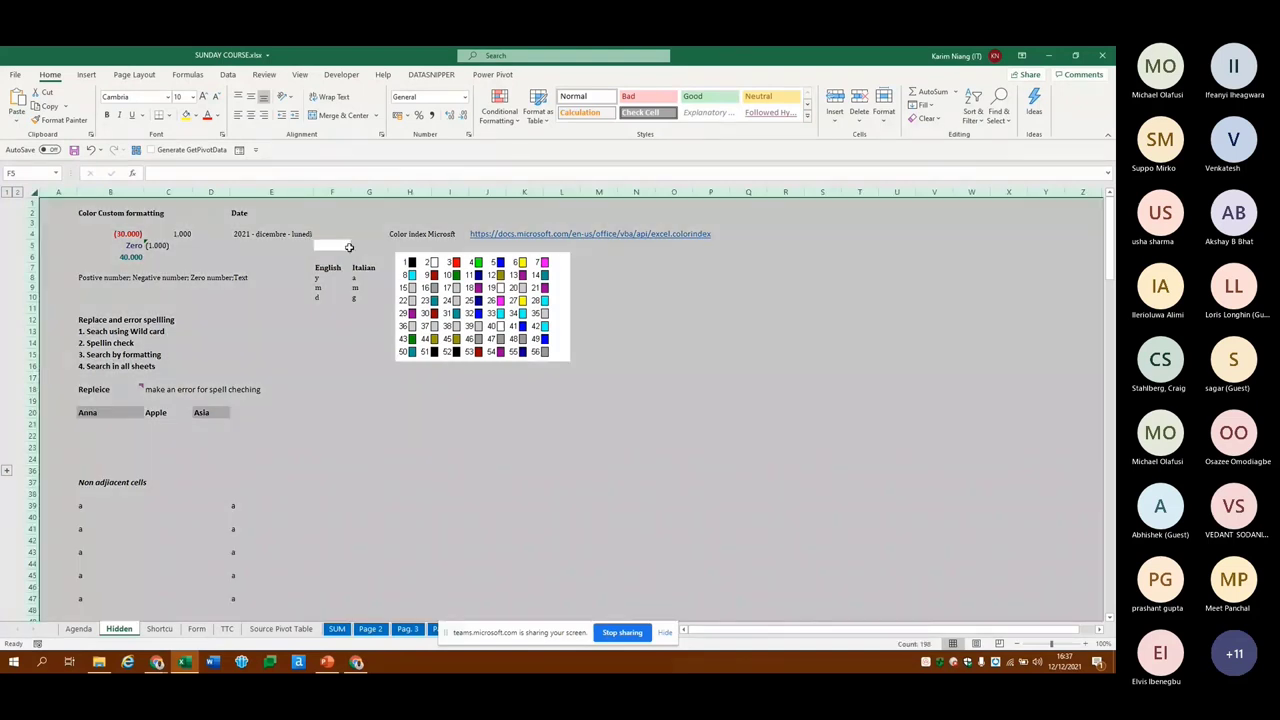
pyautogui.click(931, 120)
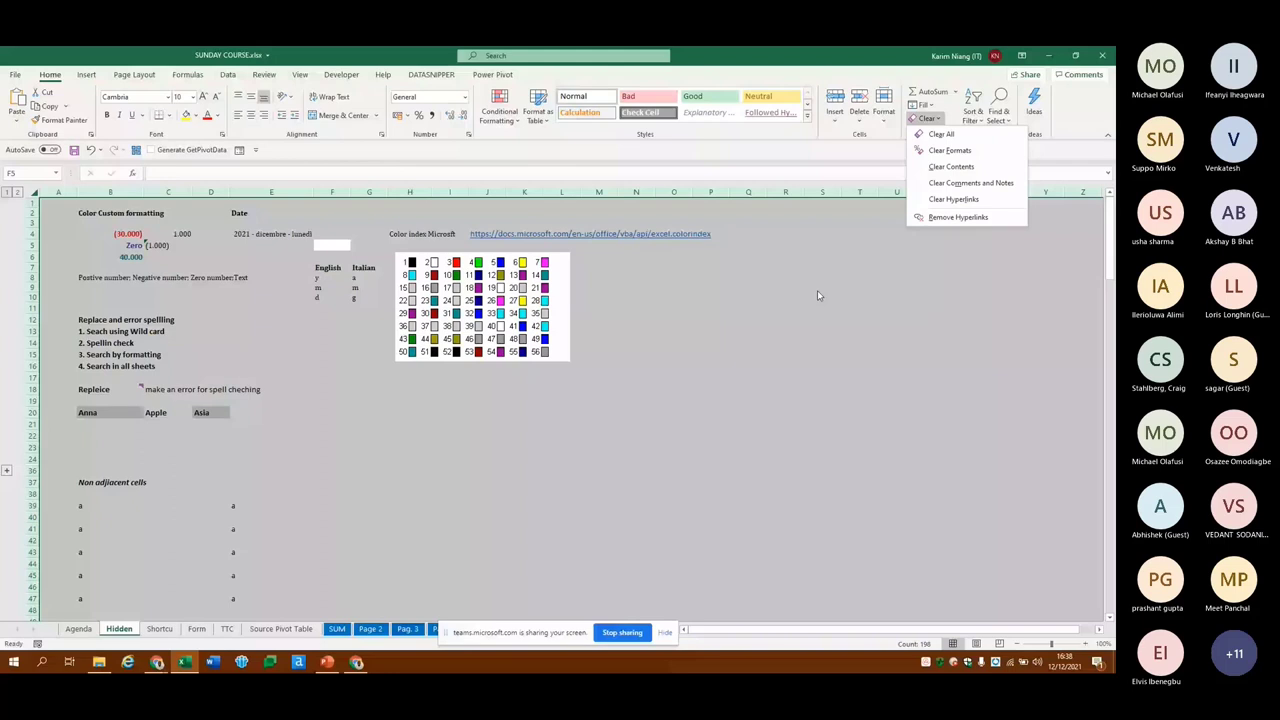
pyautogui.hotkey('alt', 'Tab')
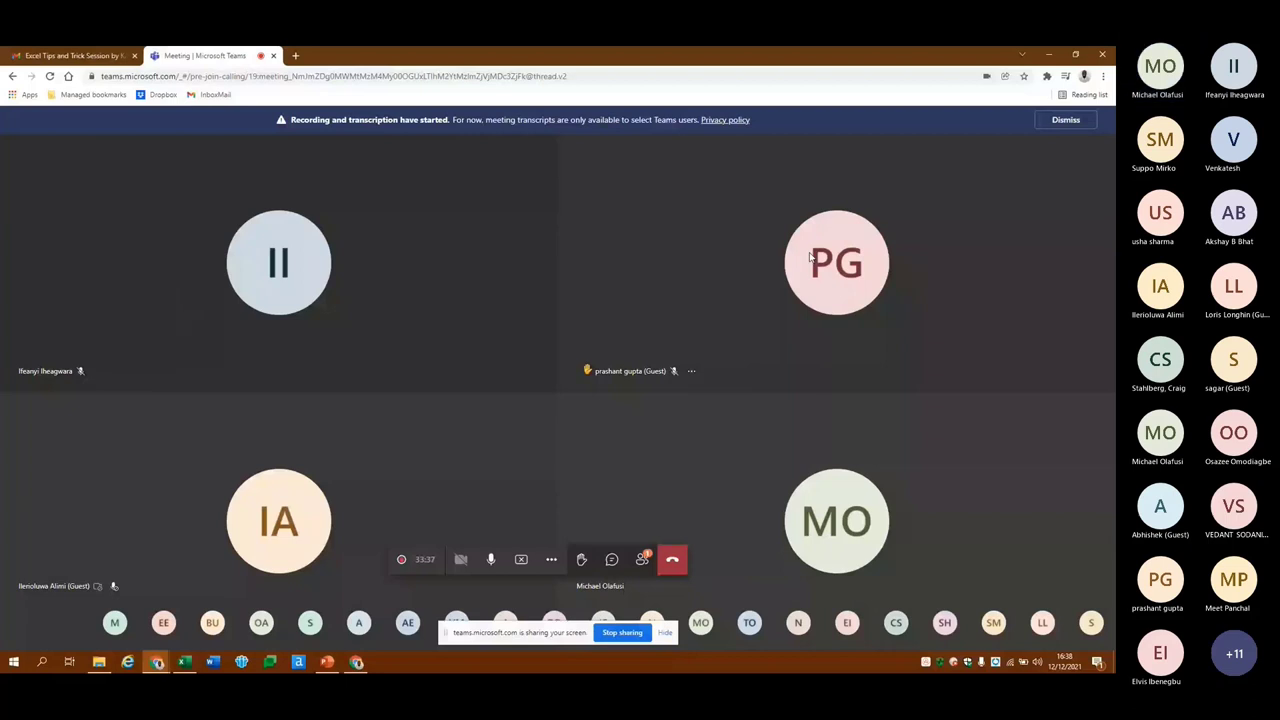
# Switch from the Teams meeting back to Excel's Hidden sheet
pyautogui.hotkey('alt', 'Tab')
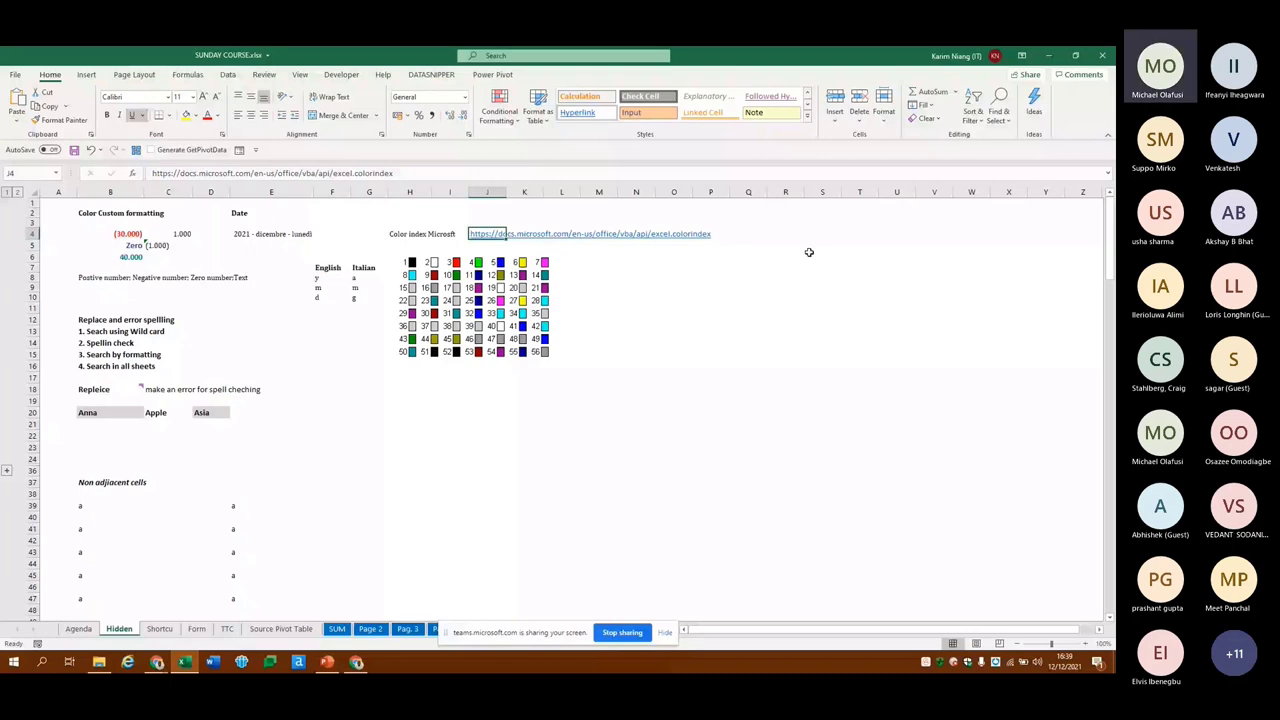
# Go to Agenda row 7 (Spell Checking, Hidden!A1 link, Ok), then switch to Teams
pyautogui.press('Left')
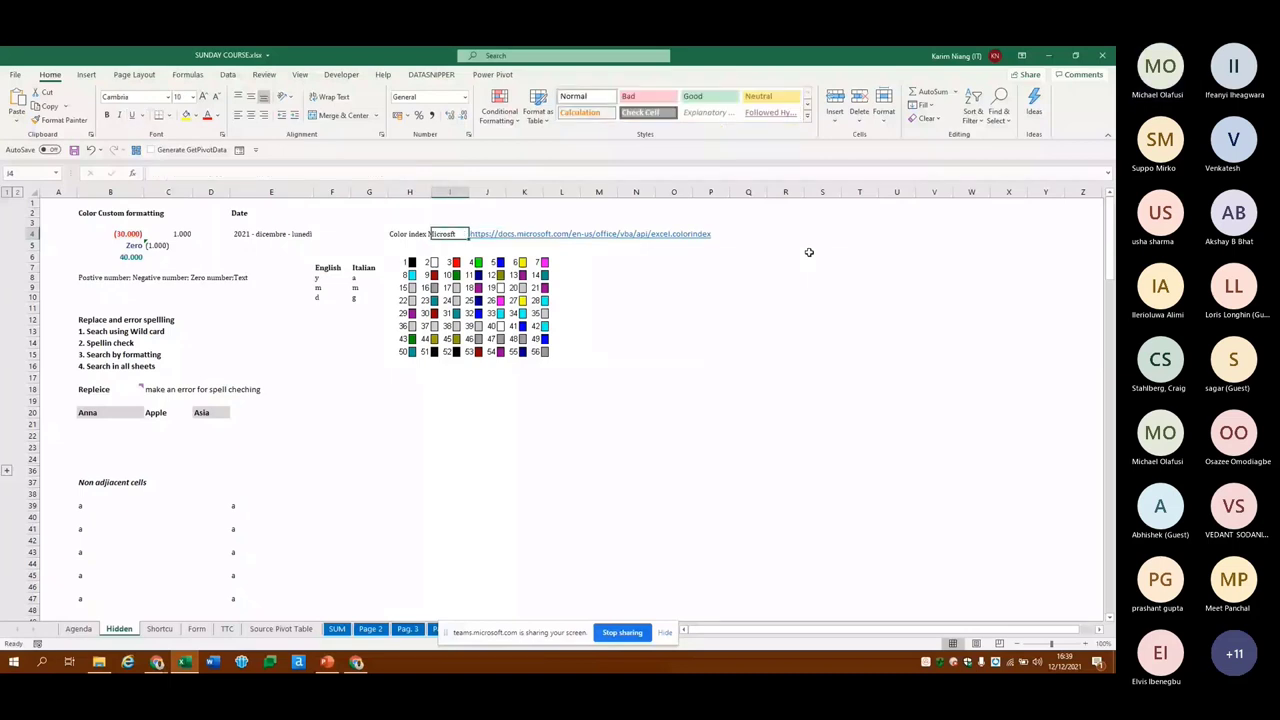
pyautogui.press('Right')
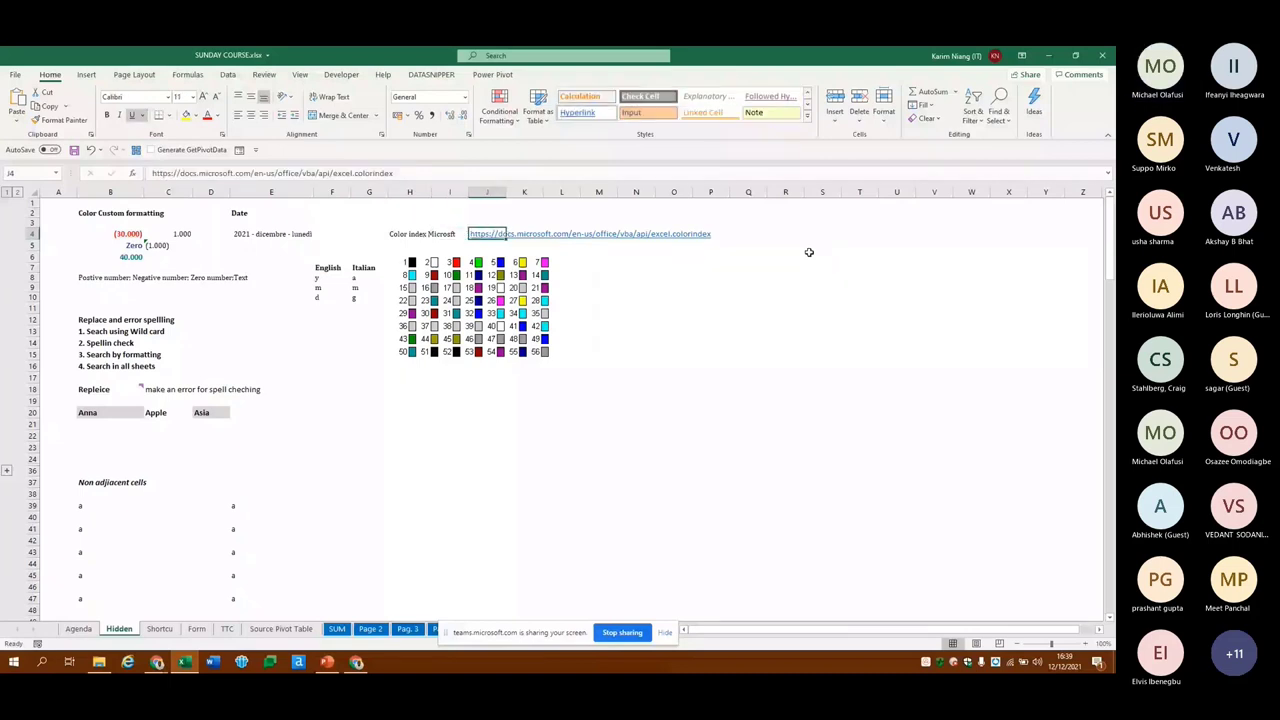
pyautogui.hotkey('ctrl', 'pageup')
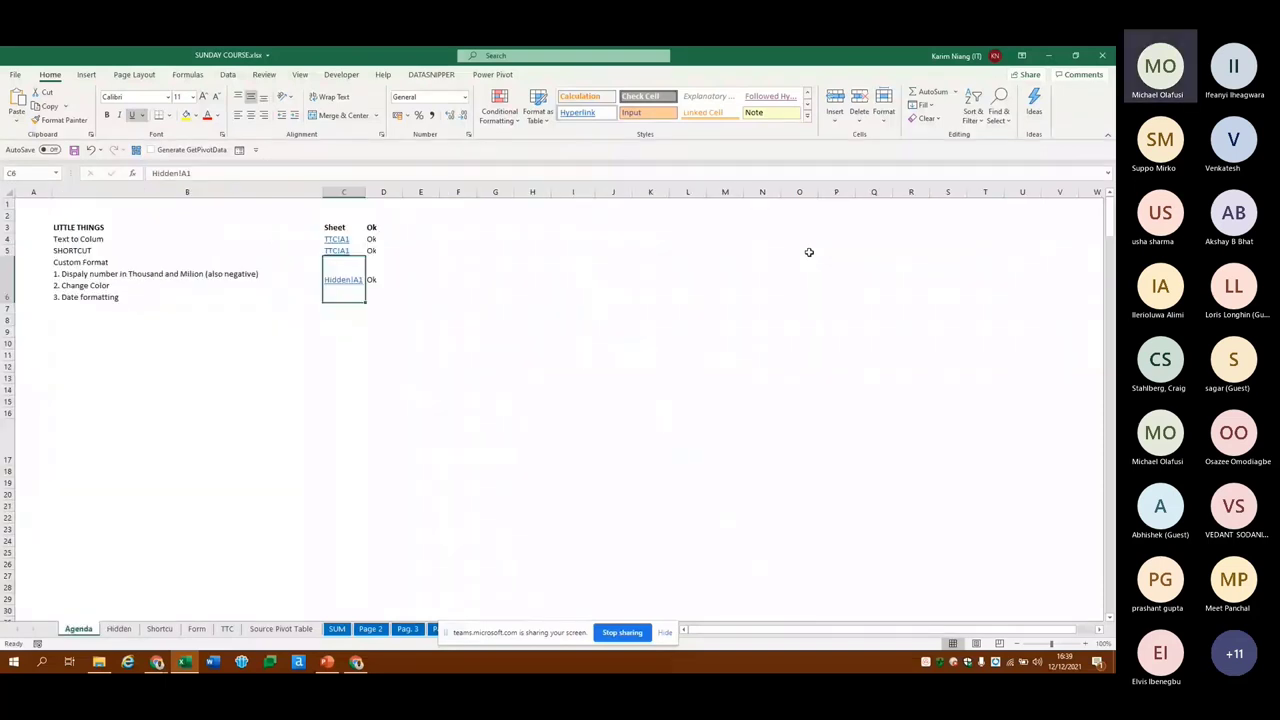
pyautogui.hotkey('alt', 'Tab')
pyautogui.press('Escape')
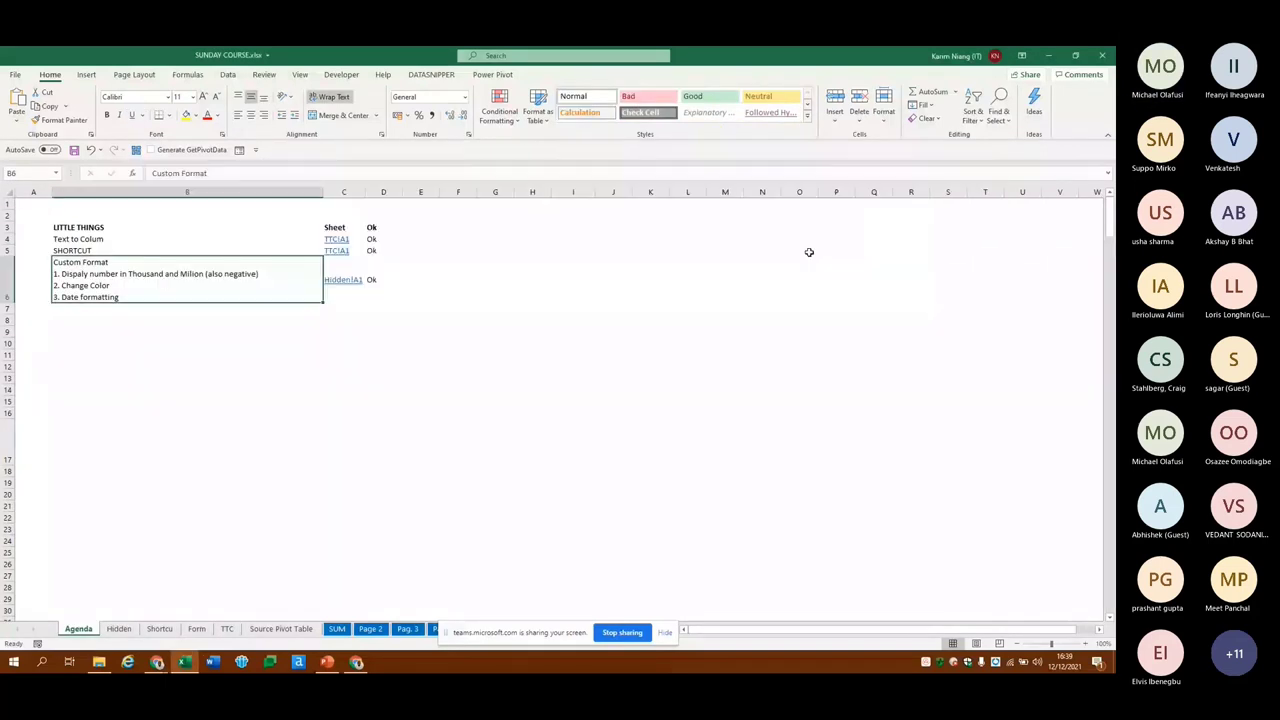
pyautogui.press('Down')
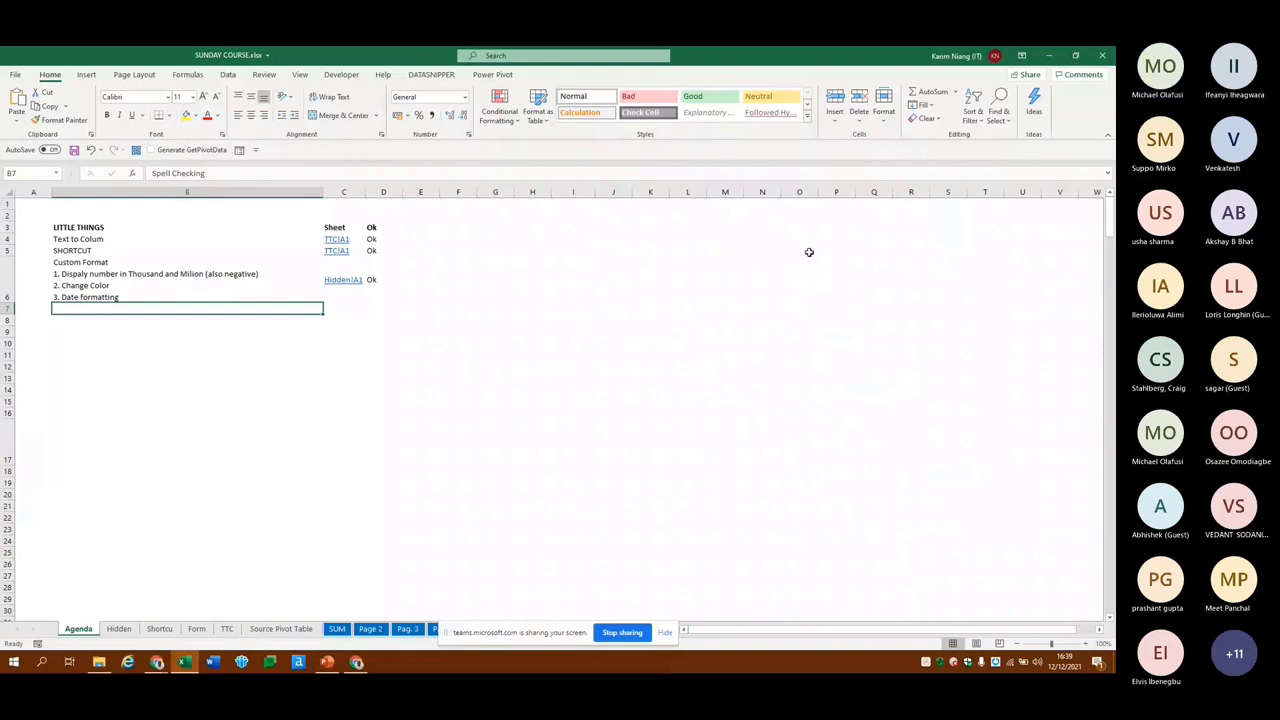
pyautogui.press('Right')
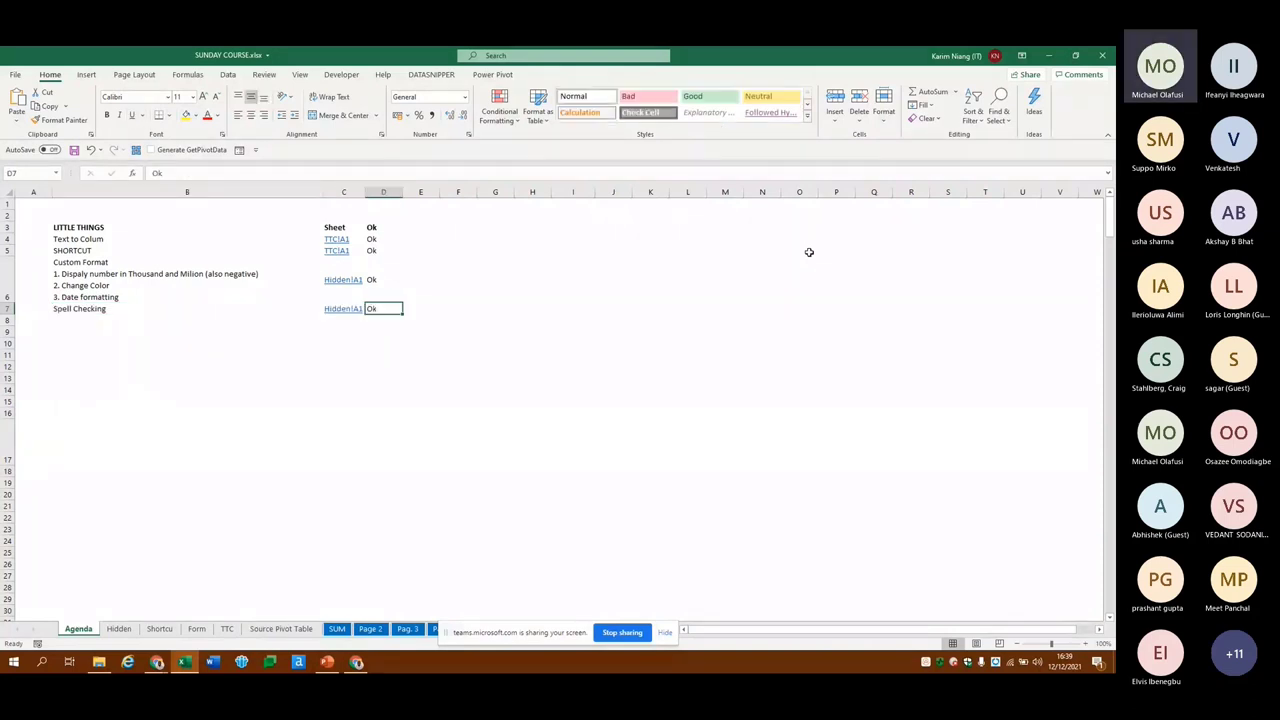
pyautogui.press('Left')
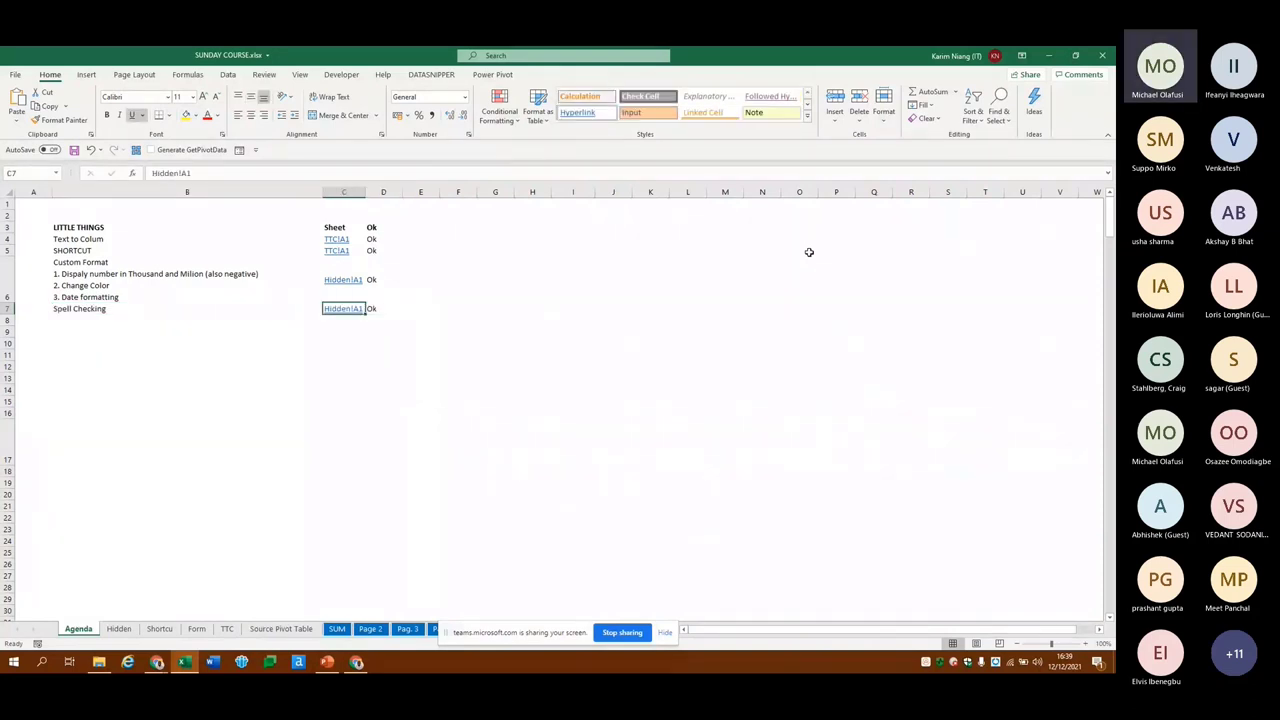
pyautogui.hotkey('ctrl', 'z')
pyautogui.hotkey('alt', 'Tab')
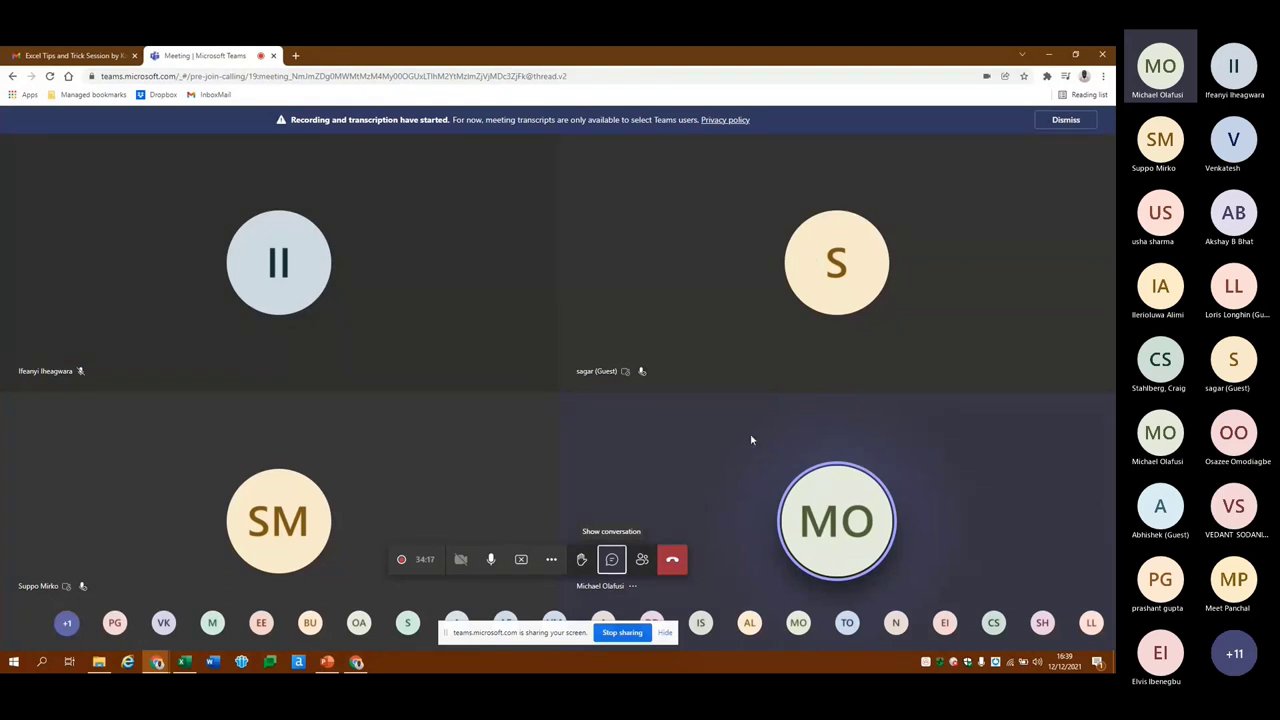
# Open the Teams meeting chat, then return to Excel's Agenda sheet
pyautogui.click(611, 558)
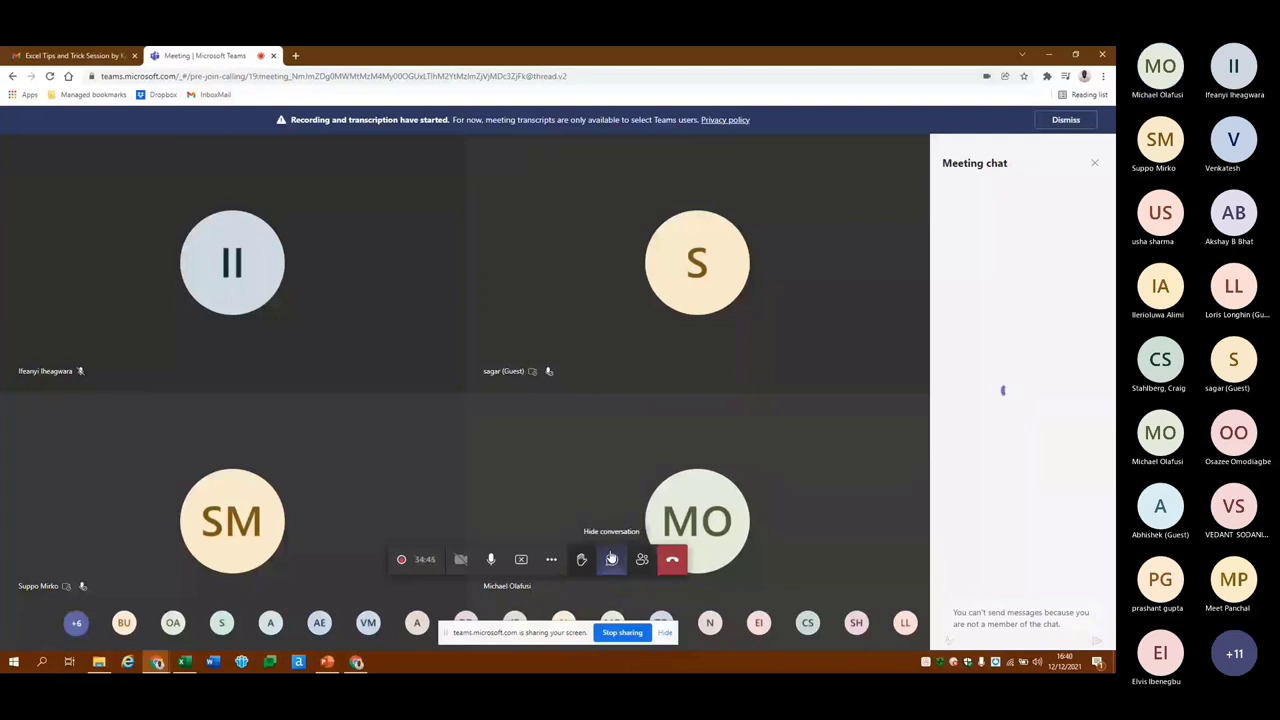
pyautogui.hotkey('alt', 'Tab')
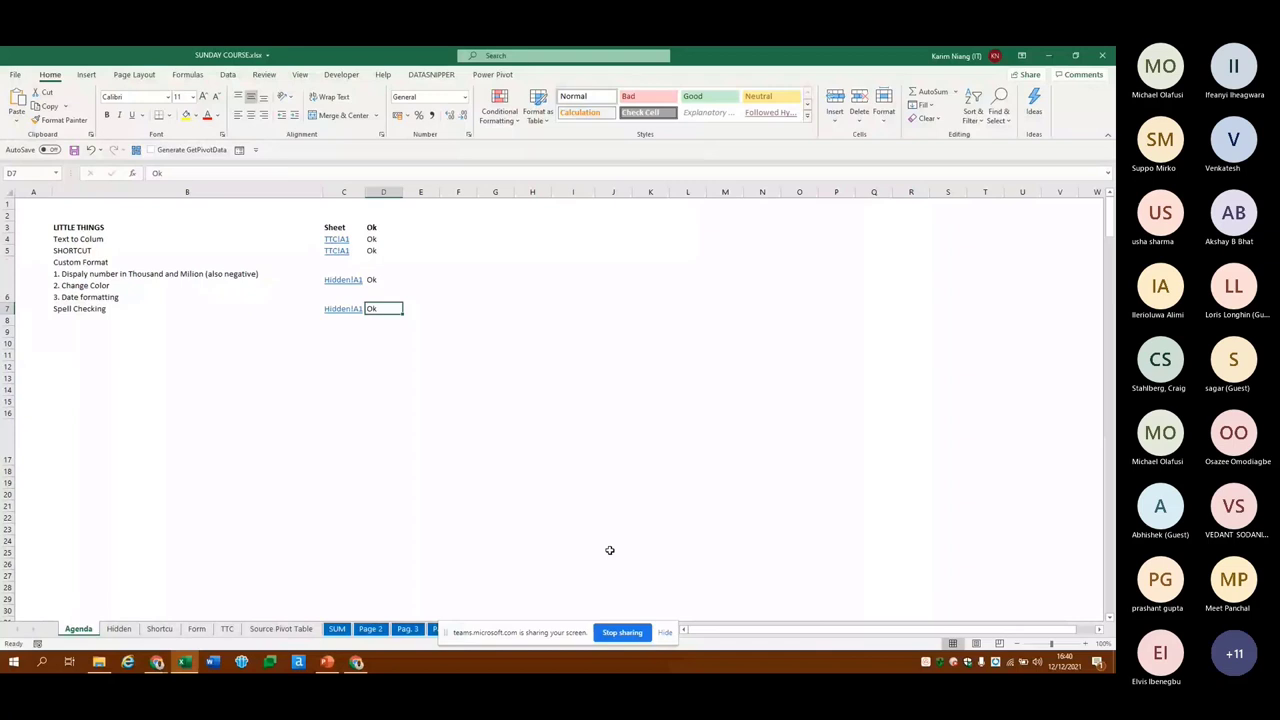
pyautogui.press('Left')
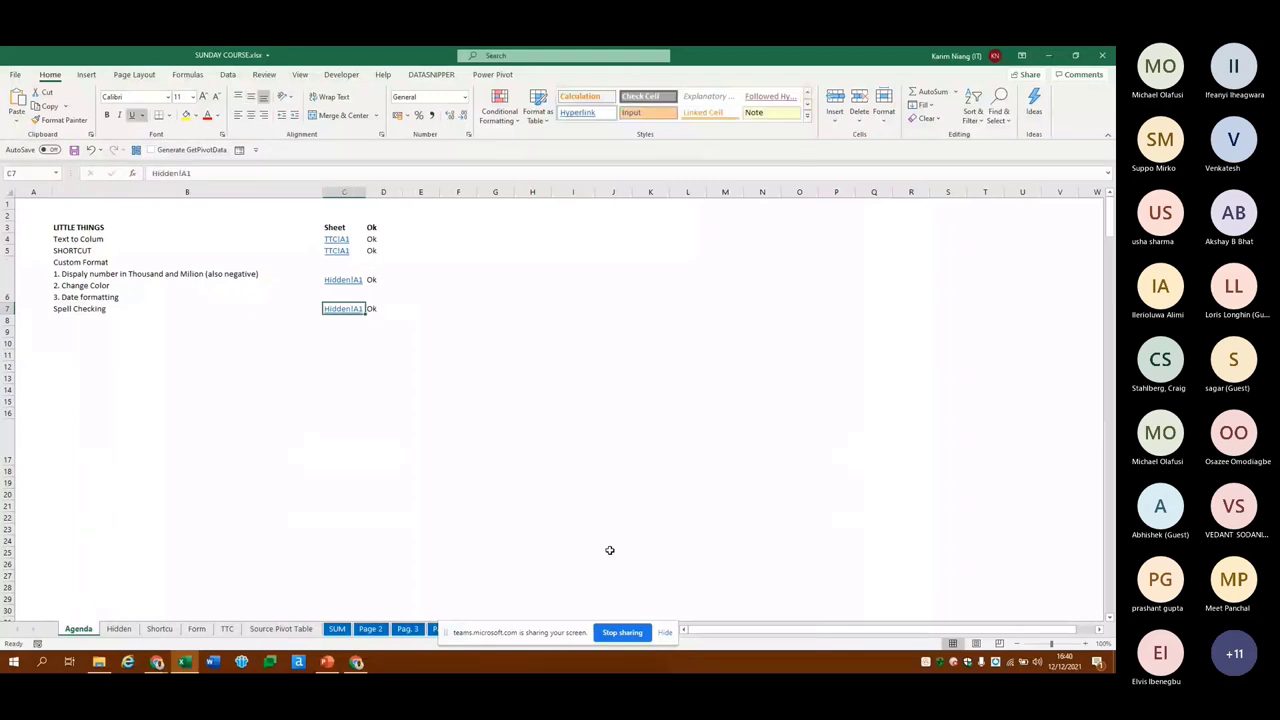
pyautogui.press('Left')
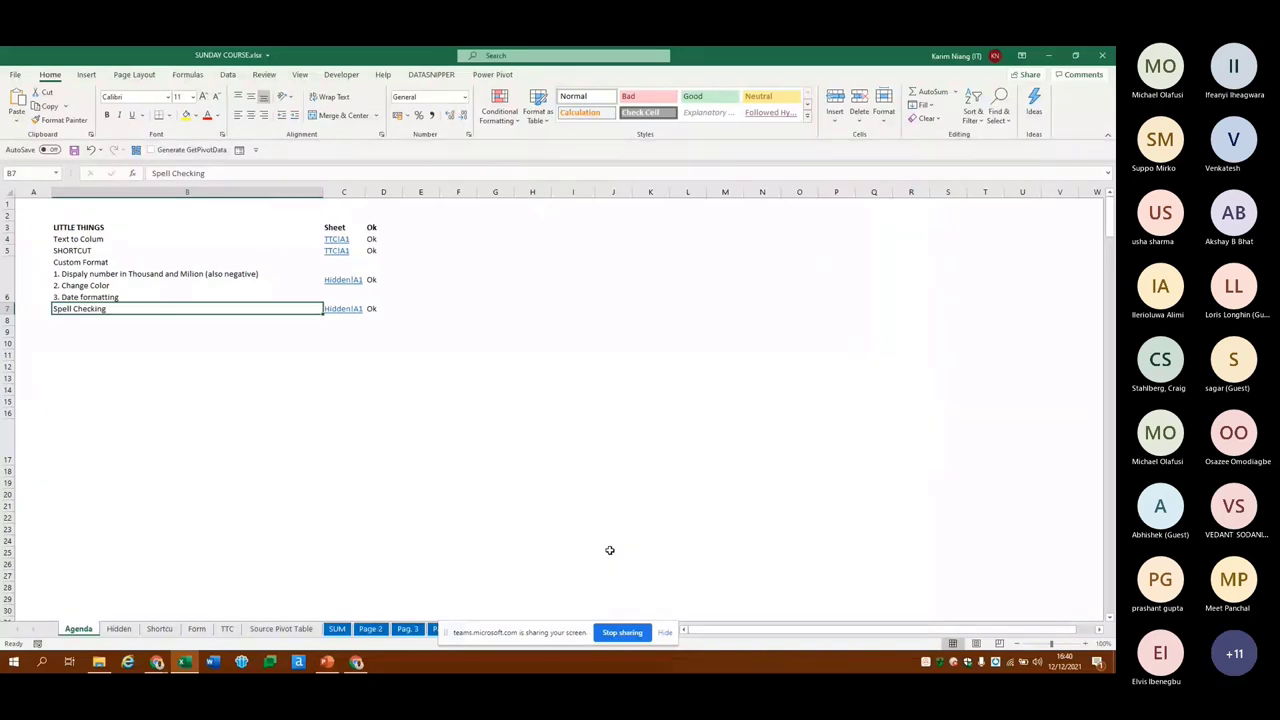
# Move one sheet to the right, onto the Hidden sheet
pyautogui.hotkey('ctrl', 'pagedown')
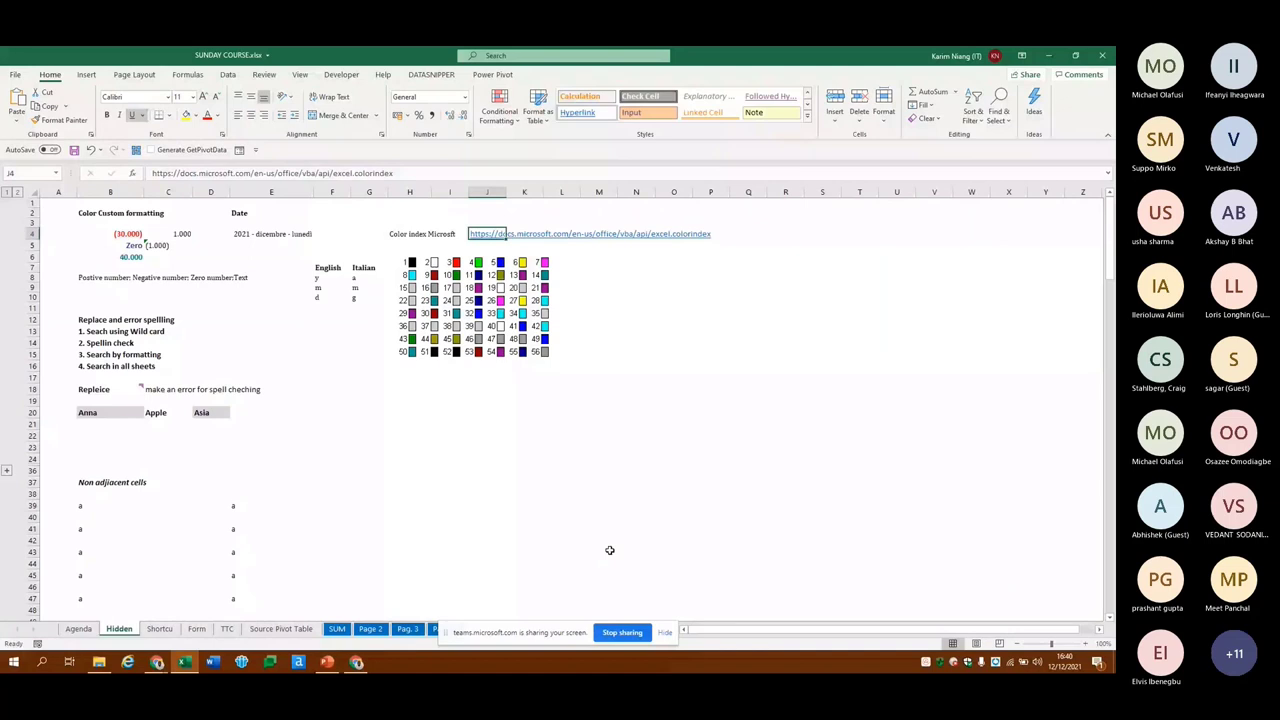
# Bold 'Repleice' in B18, then select all of row 18
pyautogui.click(110, 389)
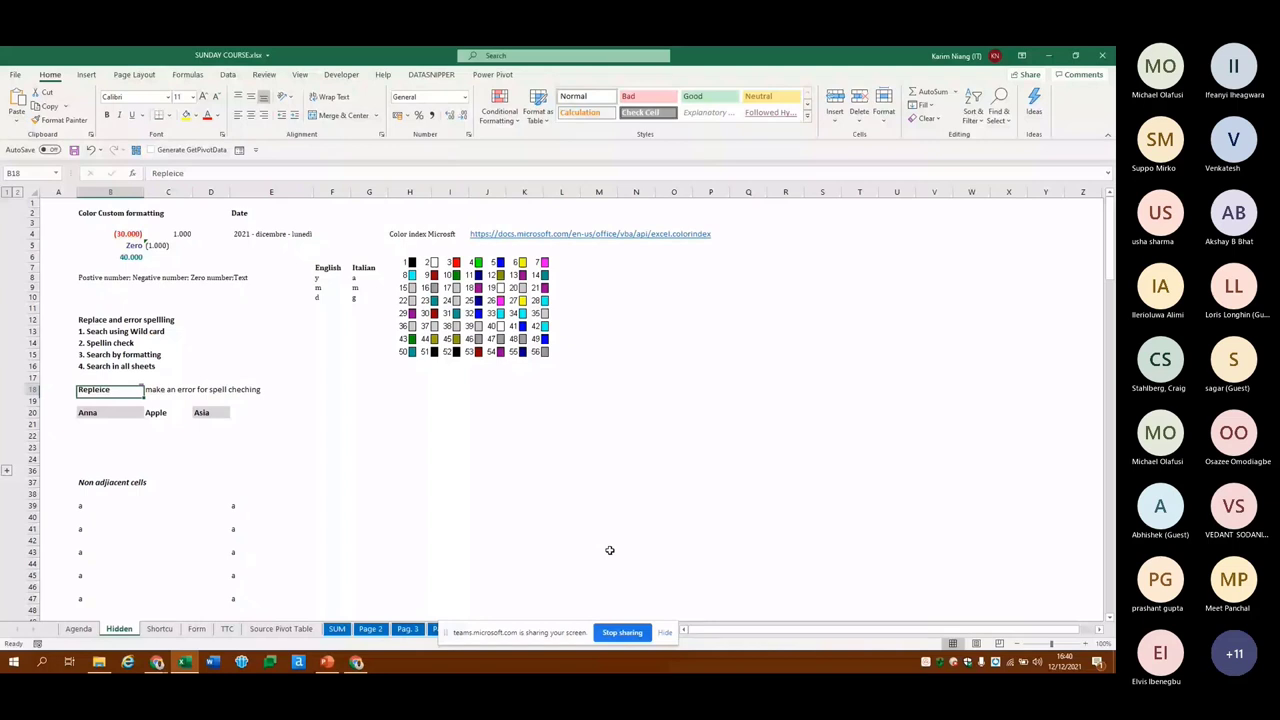
pyautogui.hotkey('ctrl', 'b')
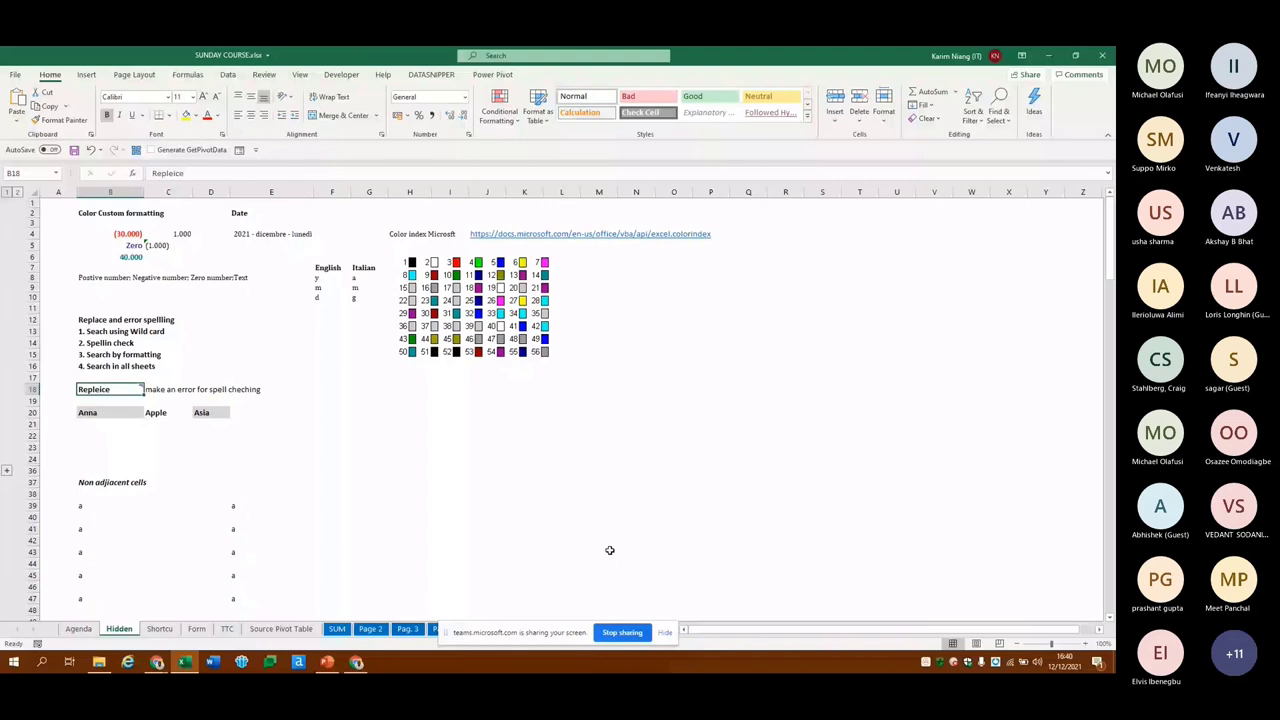
pyautogui.press('Right')
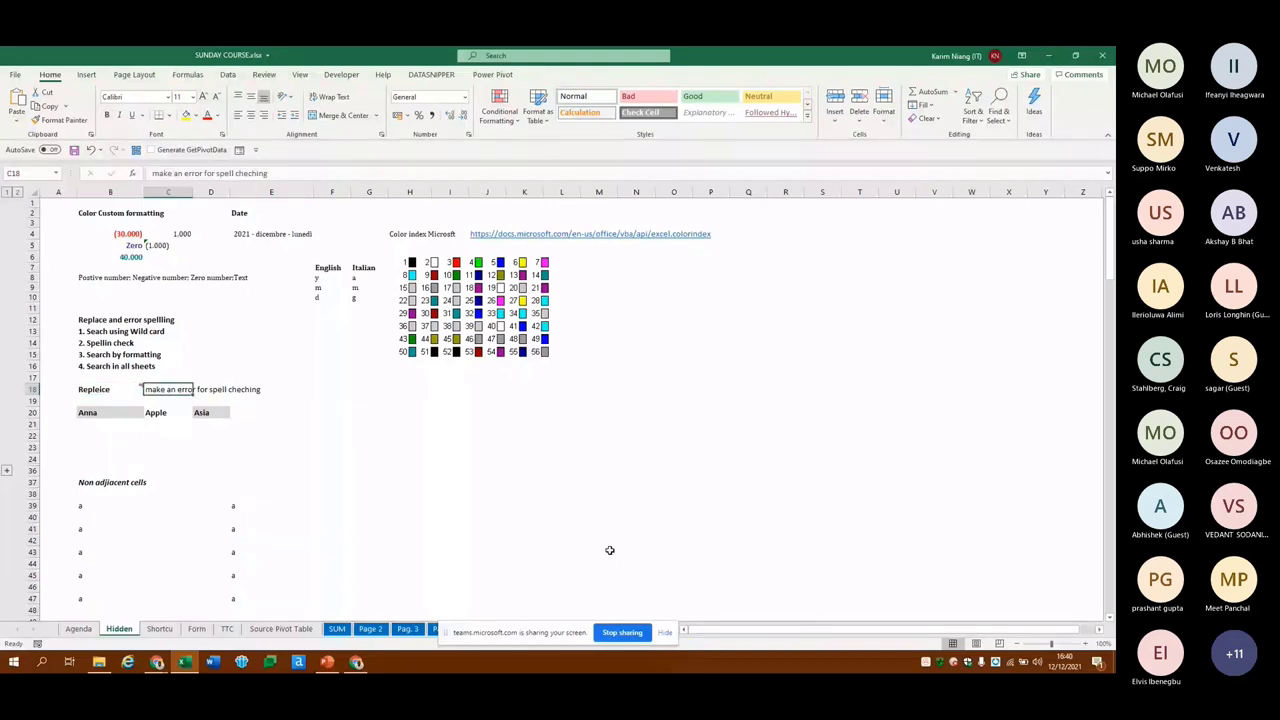
pyautogui.press('Left')
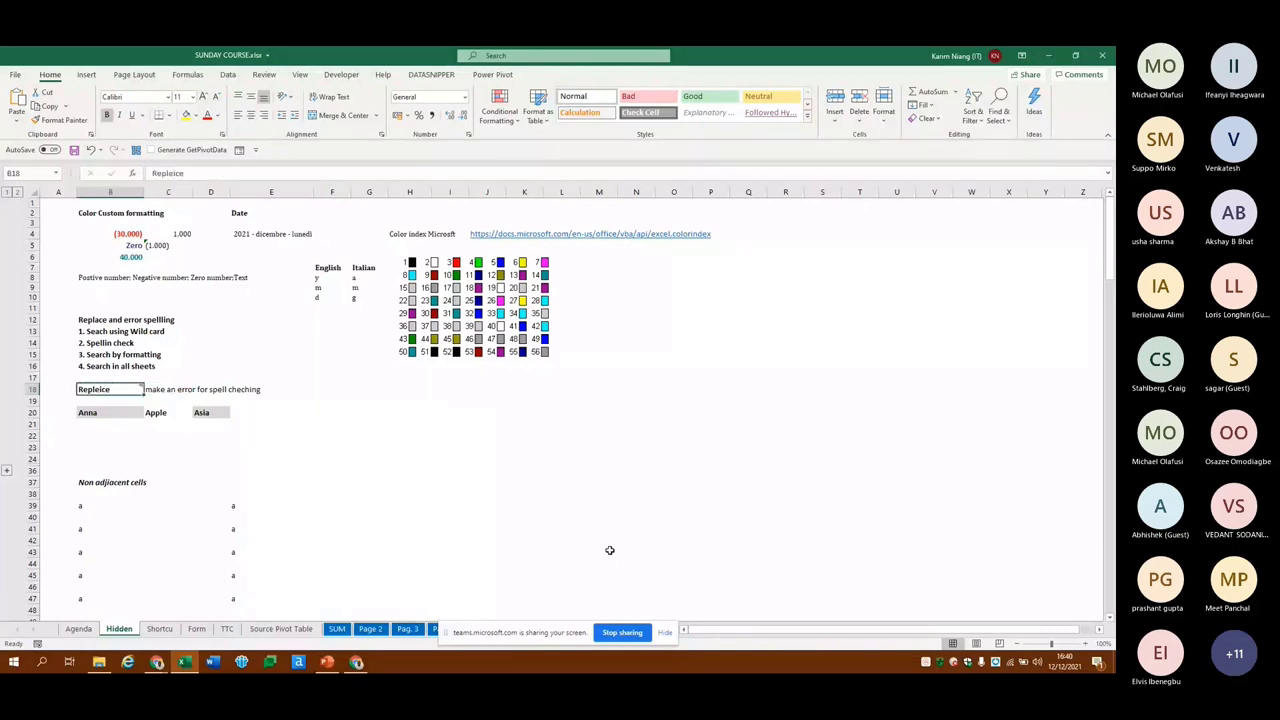
pyautogui.press('Right')
pyautogui.press('Right')
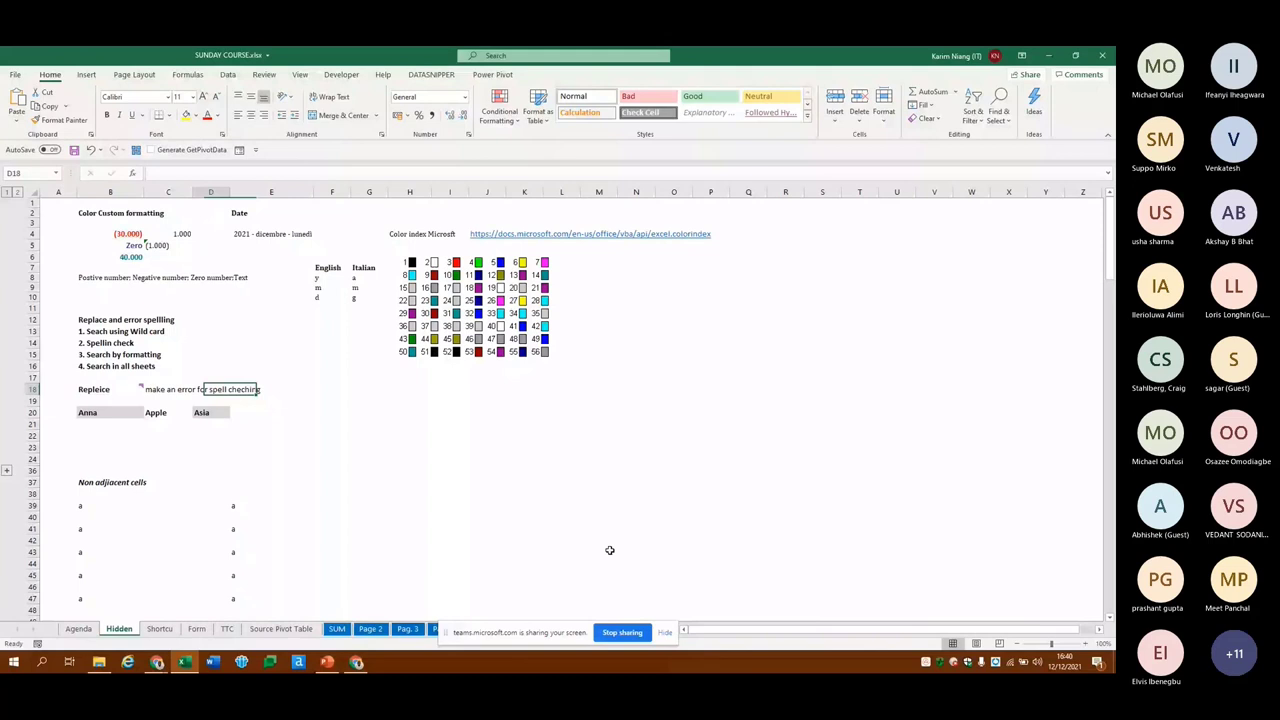
pyautogui.press('Left')
pyautogui.press('Left')
pyautogui.hotkey('shift', 'Right')
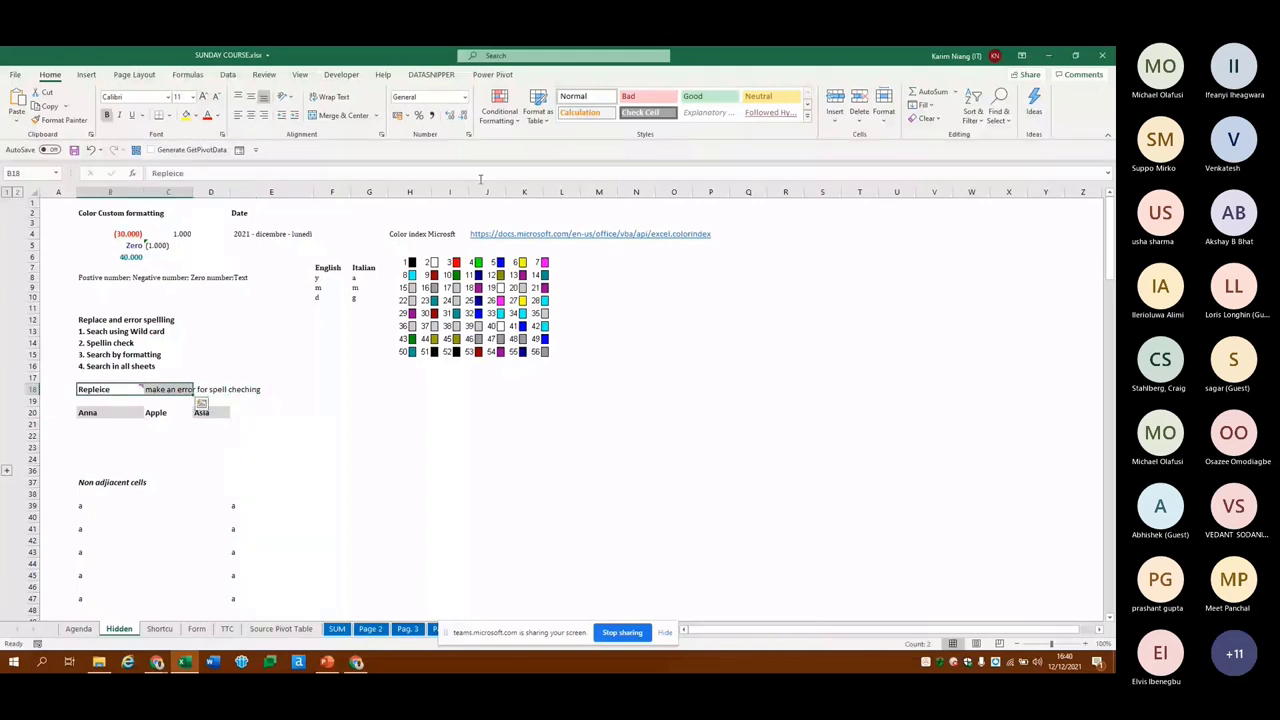
pyautogui.hotkey('shift', 'space')
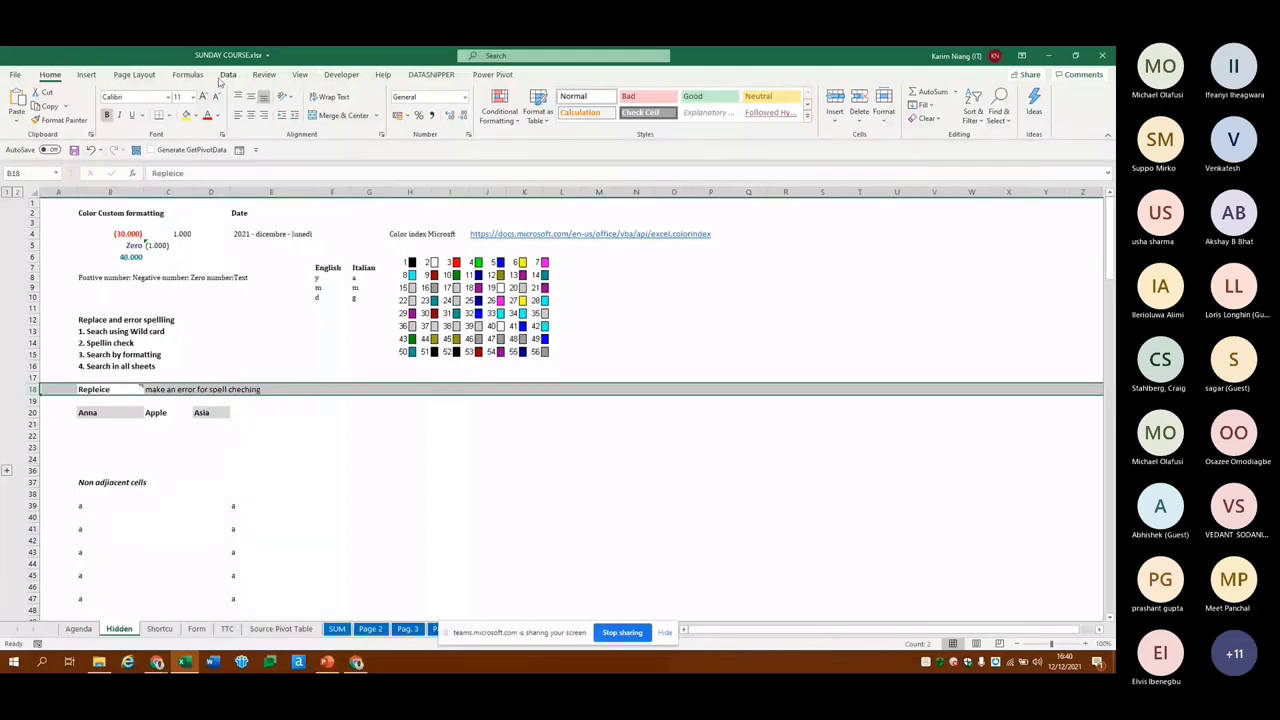
# Set the spell-check dictionary language to English (United Kingdom)
pyautogui.click(262, 75)
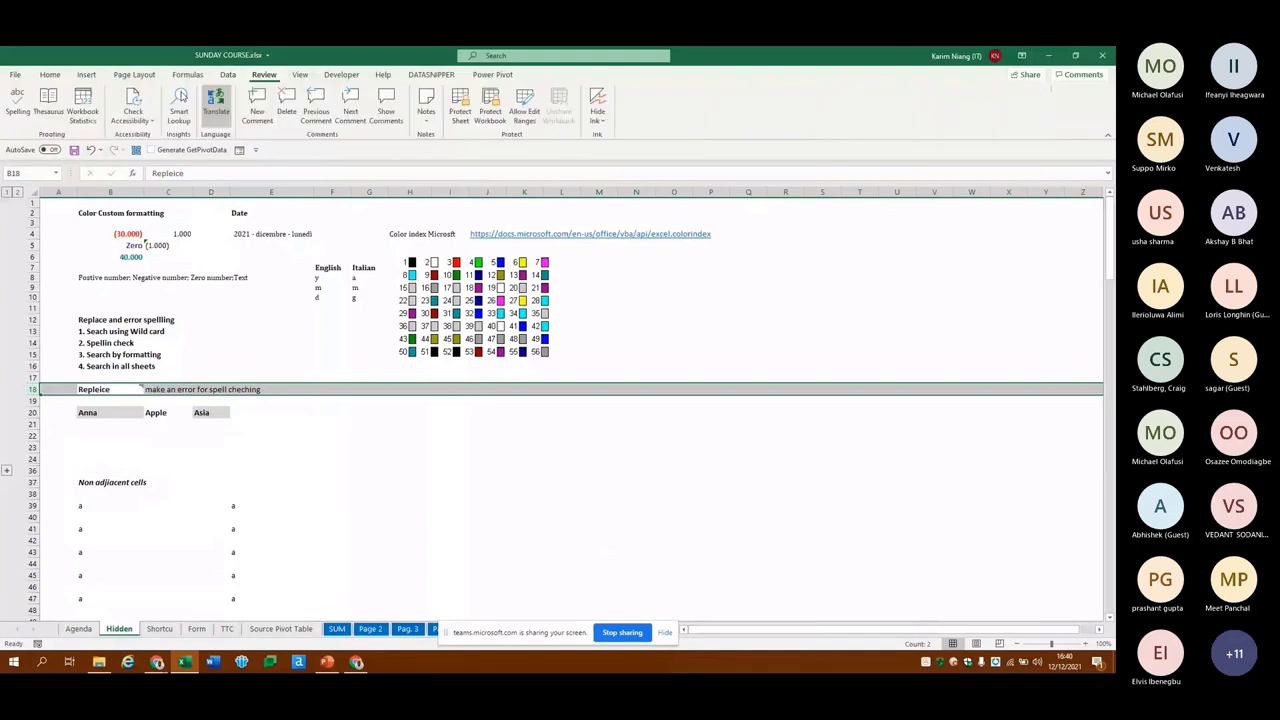
pyautogui.click(20, 104)
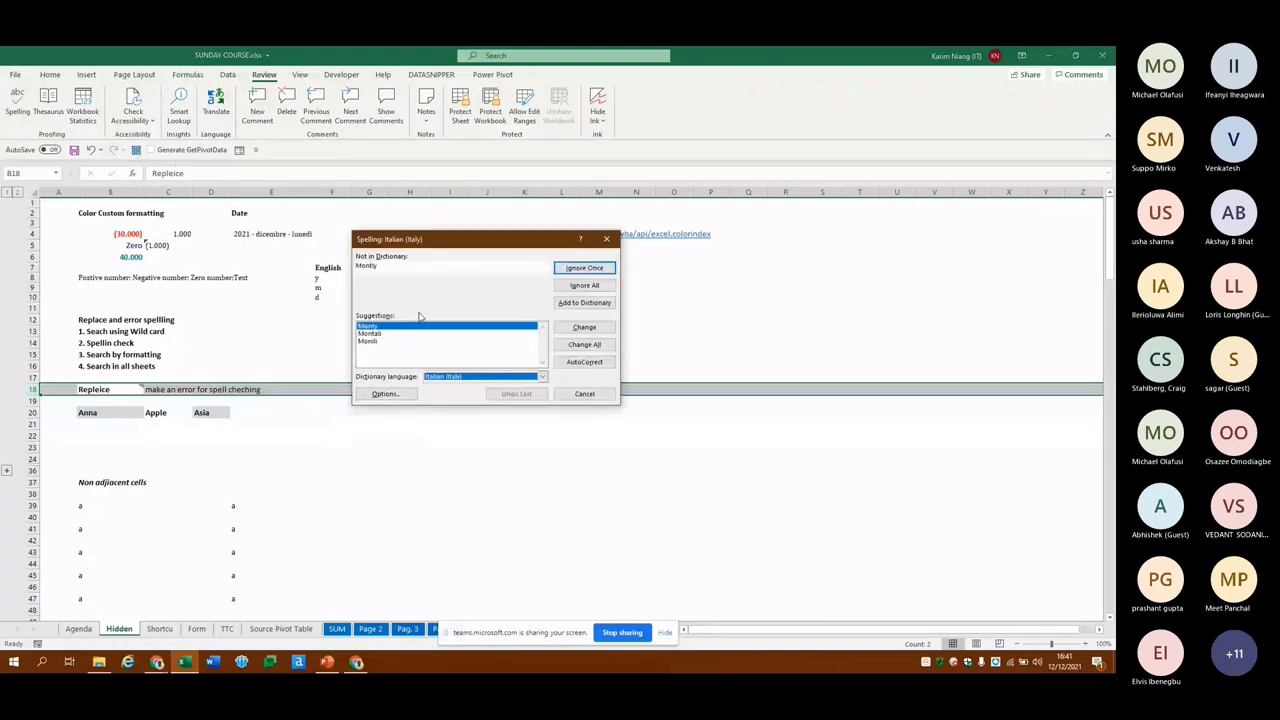
pyautogui.press('Escape')
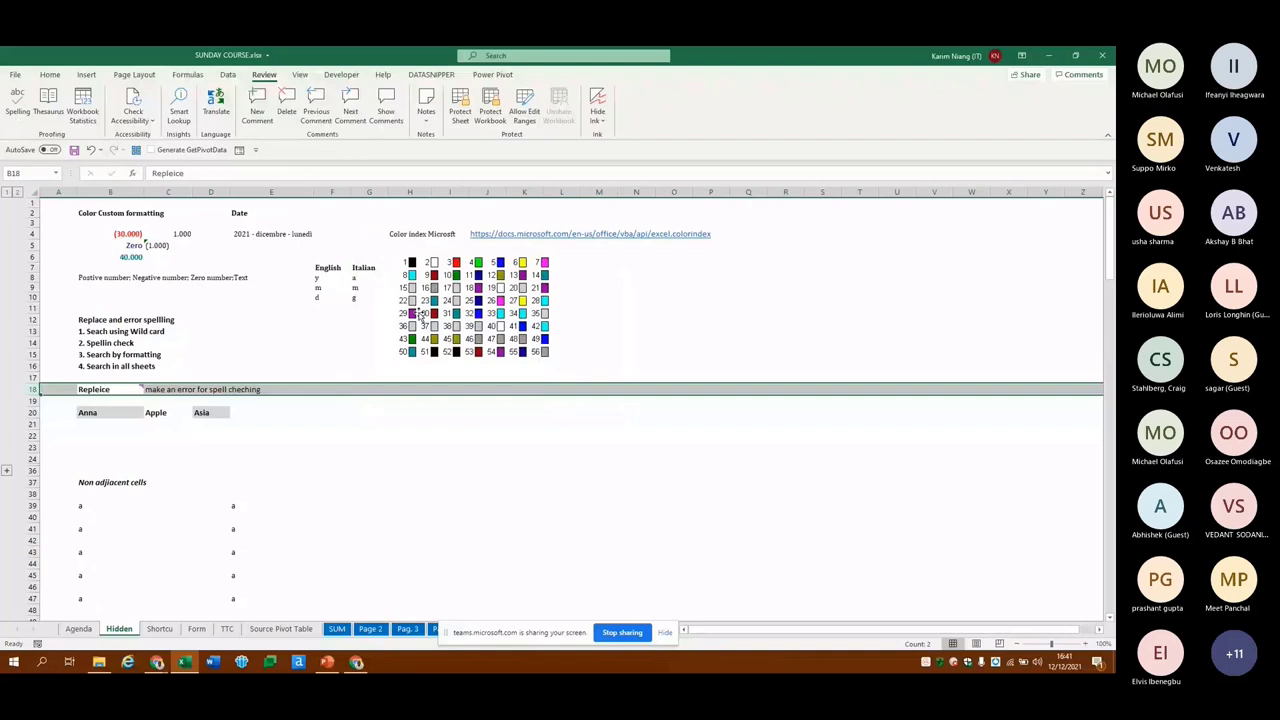
pyautogui.click(12, 110)
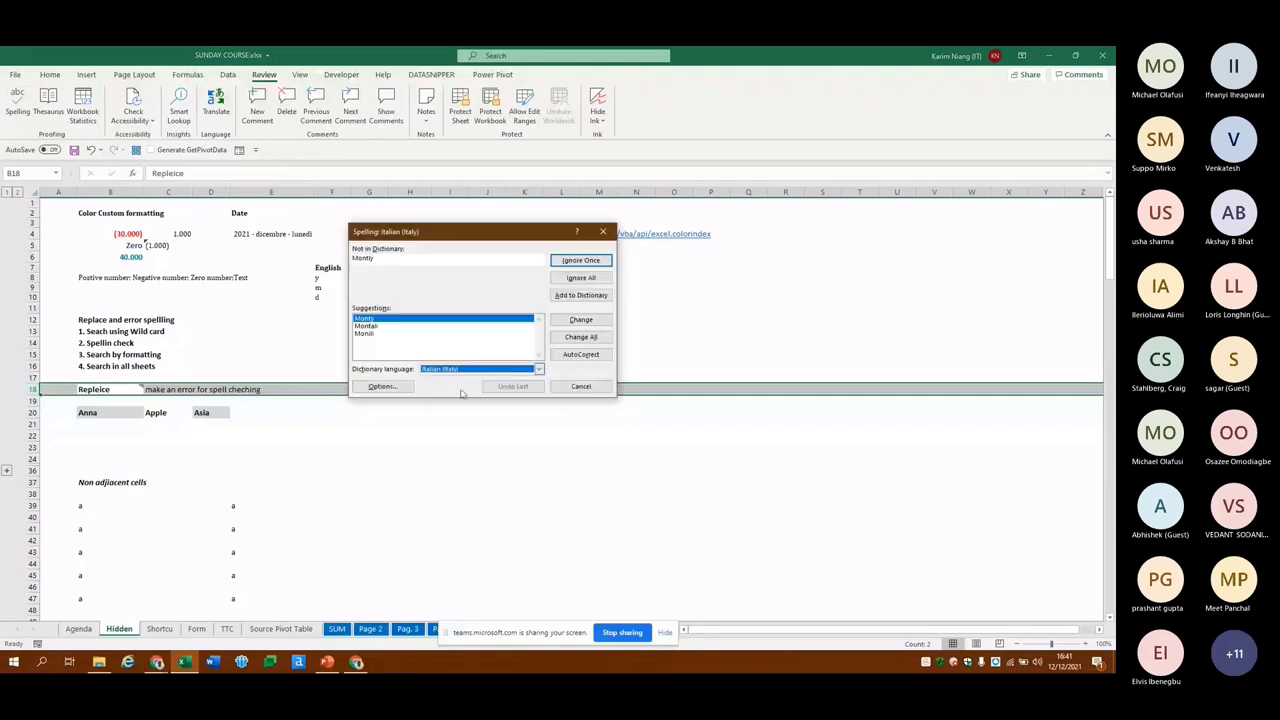
pyautogui.click(493, 372)
pyautogui.moveTo(539, 401); pyautogui.dragTo(540, 393)
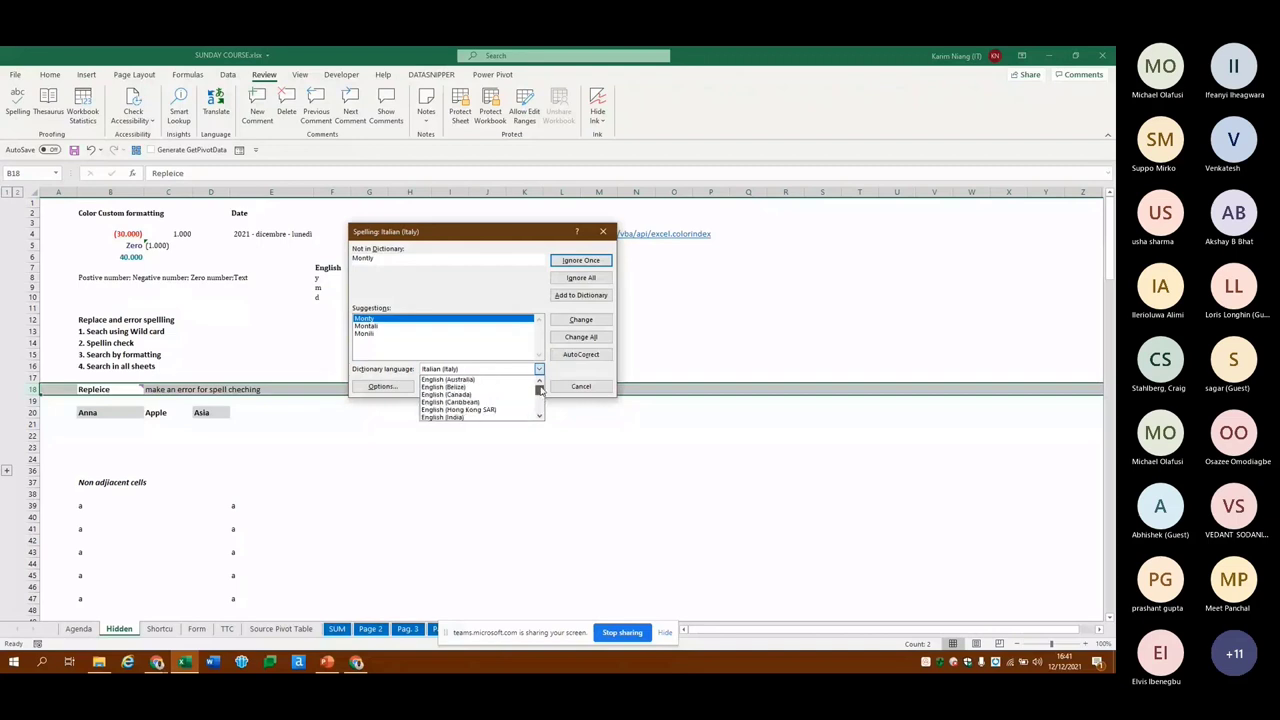
pyautogui.moveTo(541, 396); pyautogui.dragTo(541, 399)
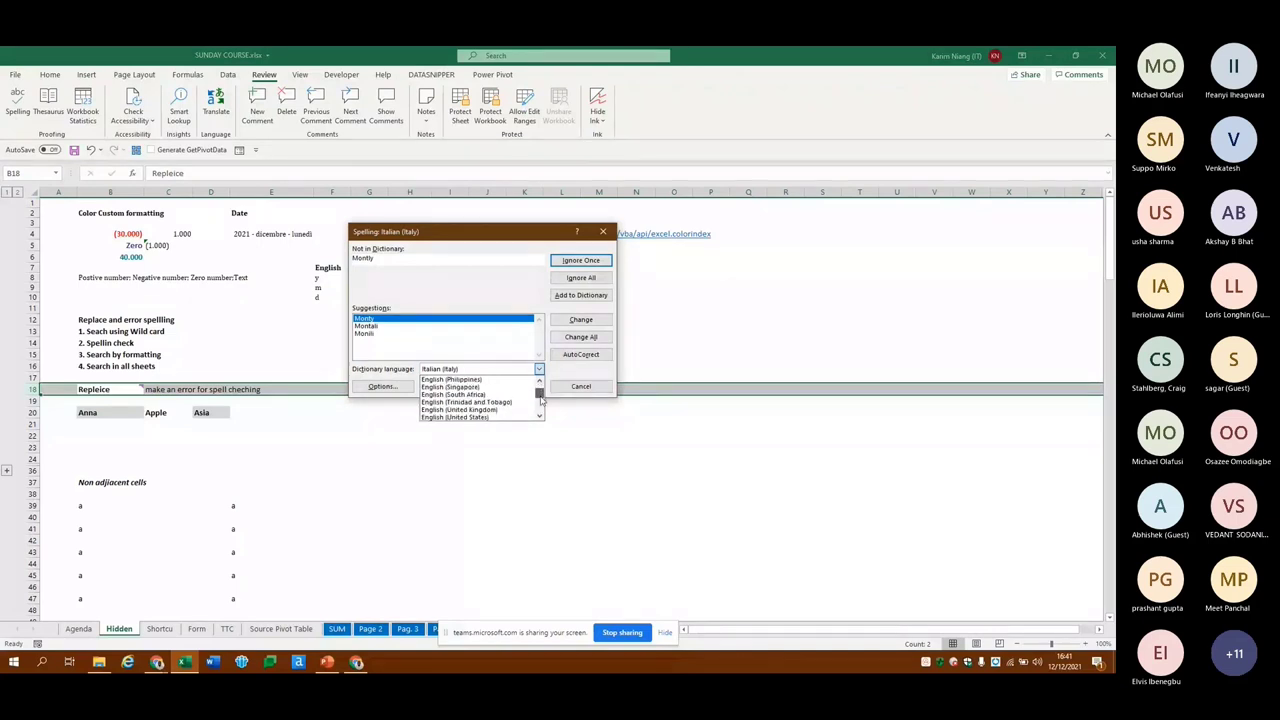
pyautogui.click(487, 410)
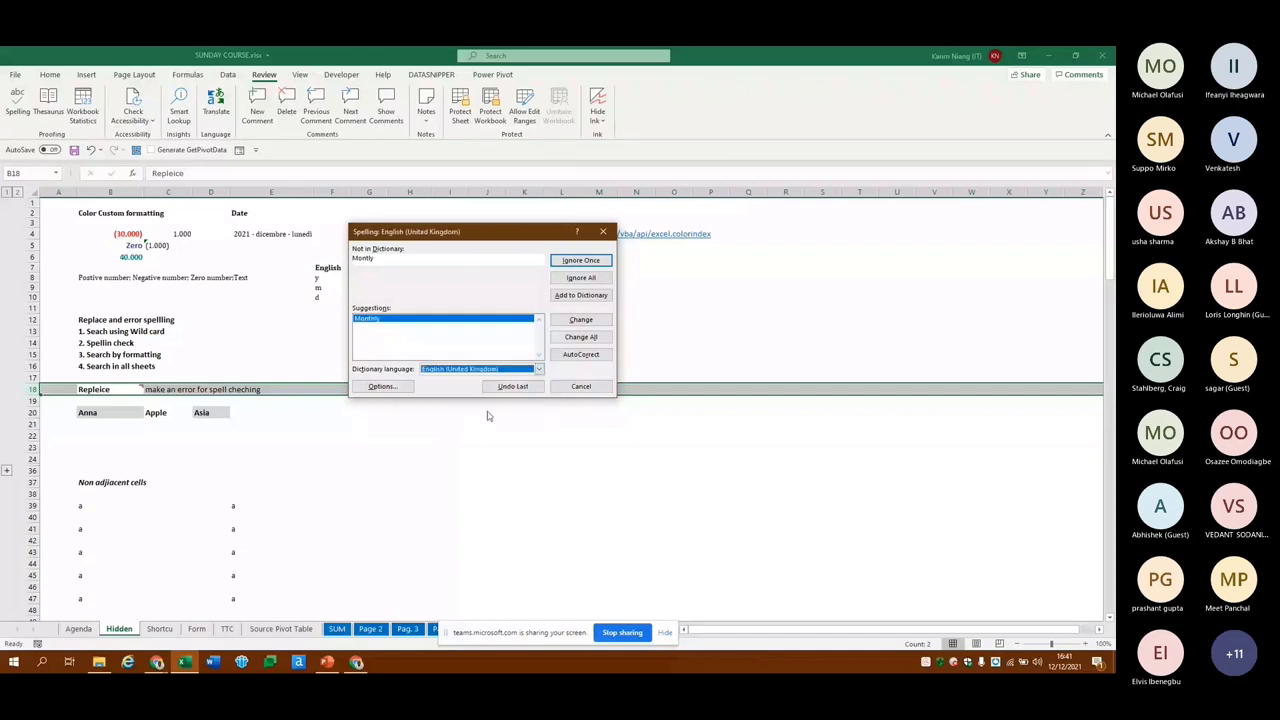
pyautogui.click(579, 261)
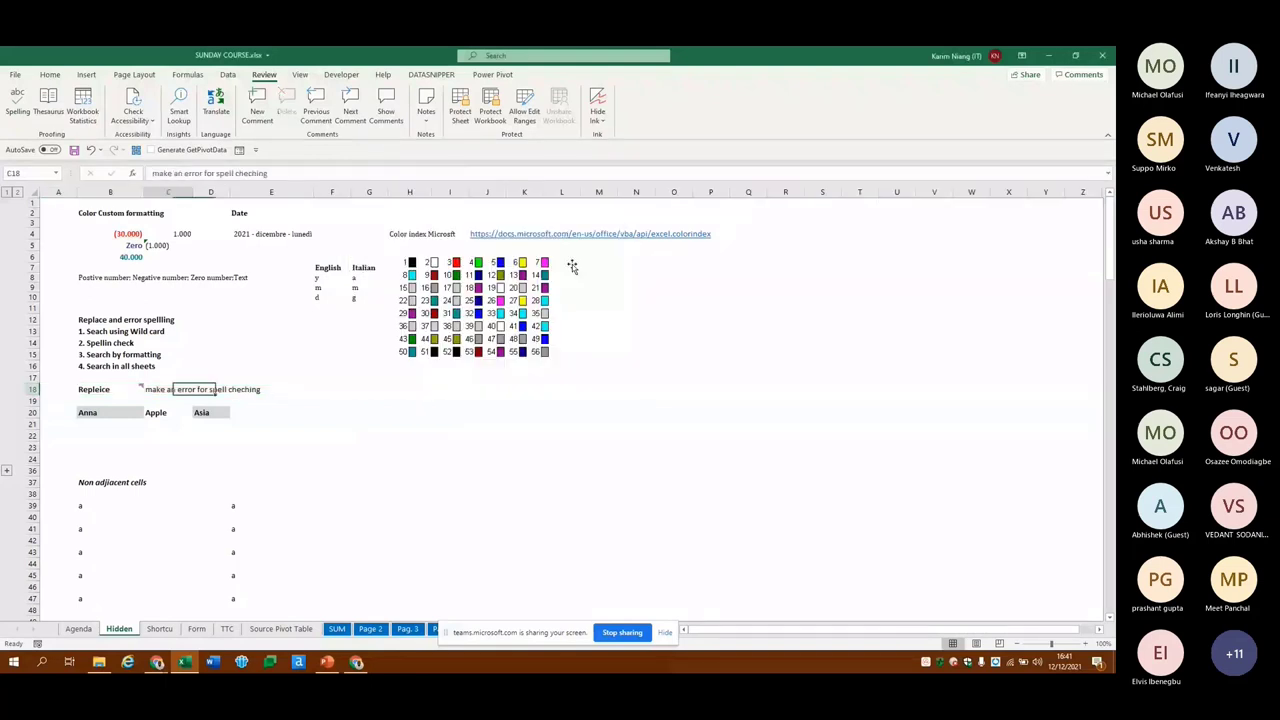
# Spell check row 18, changing 'lenght' to 'length' and 'Repleice' to 'Replace'
pyautogui.press('Left')
pyautogui.hotkey('shift', 'space')
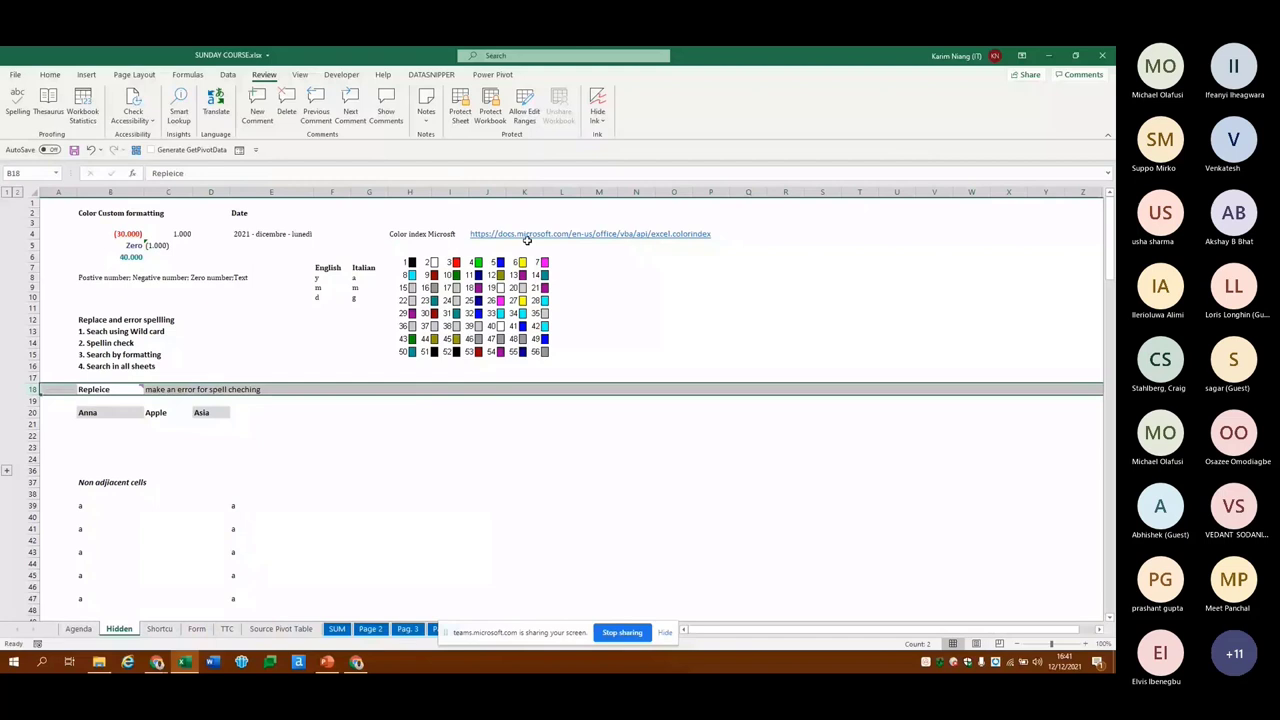
pyautogui.press('F7')
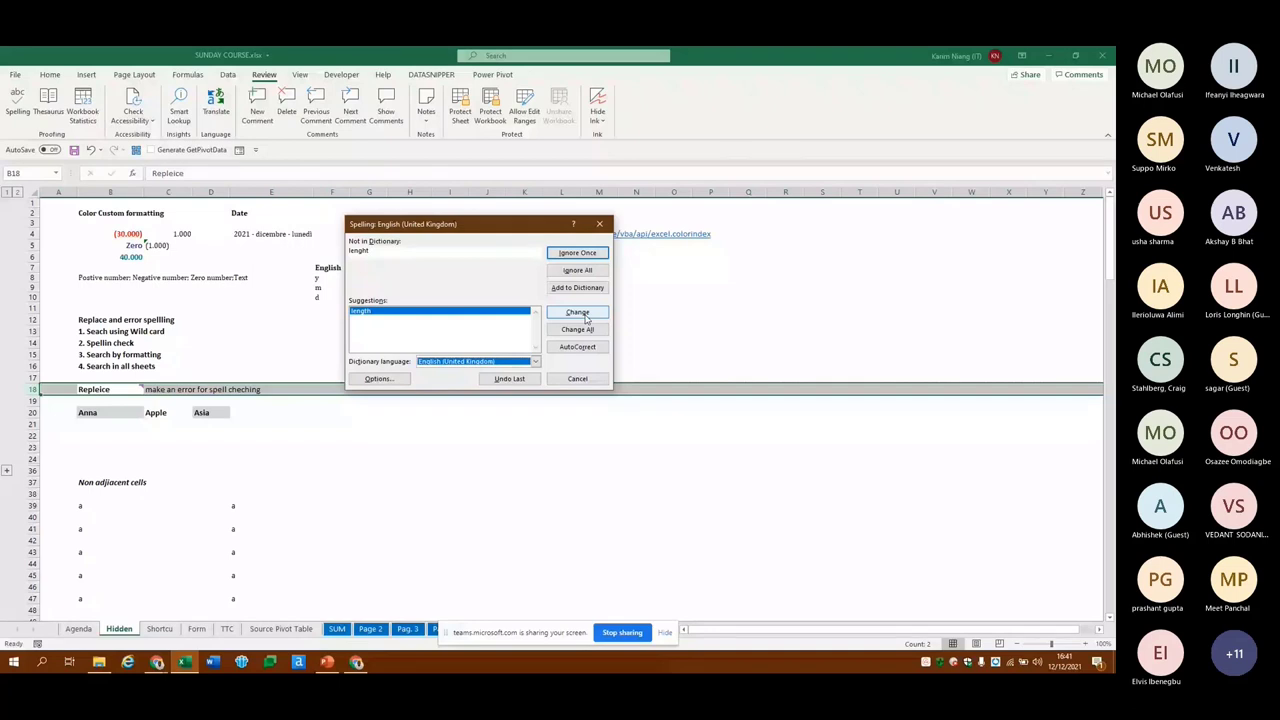
pyautogui.click(578, 313)
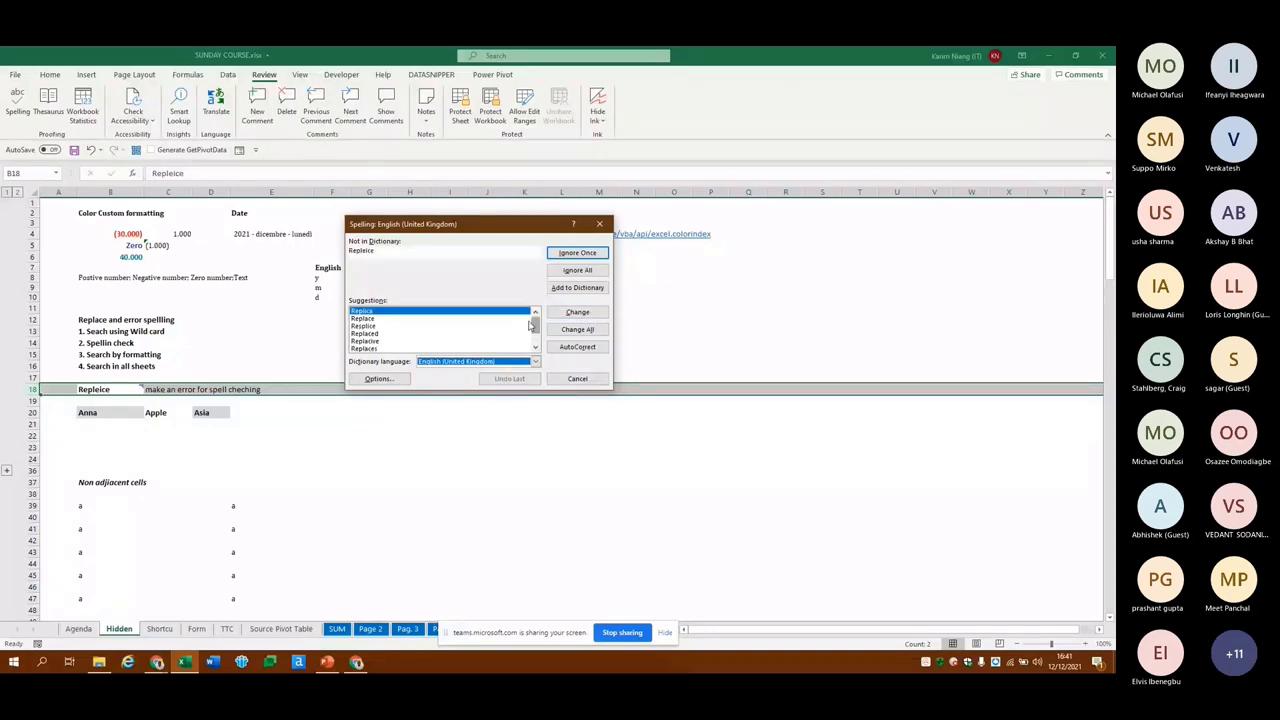
pyautogui.click(366, 319)
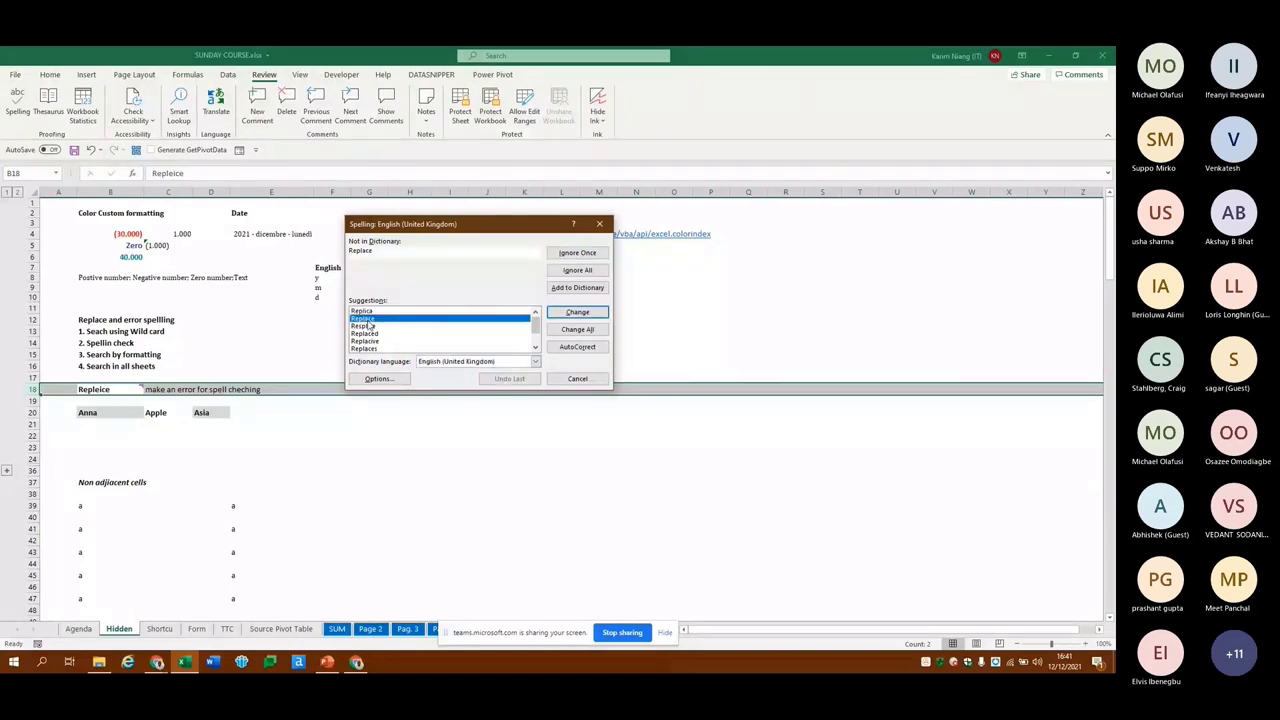
pyautogui.click(569, 318)
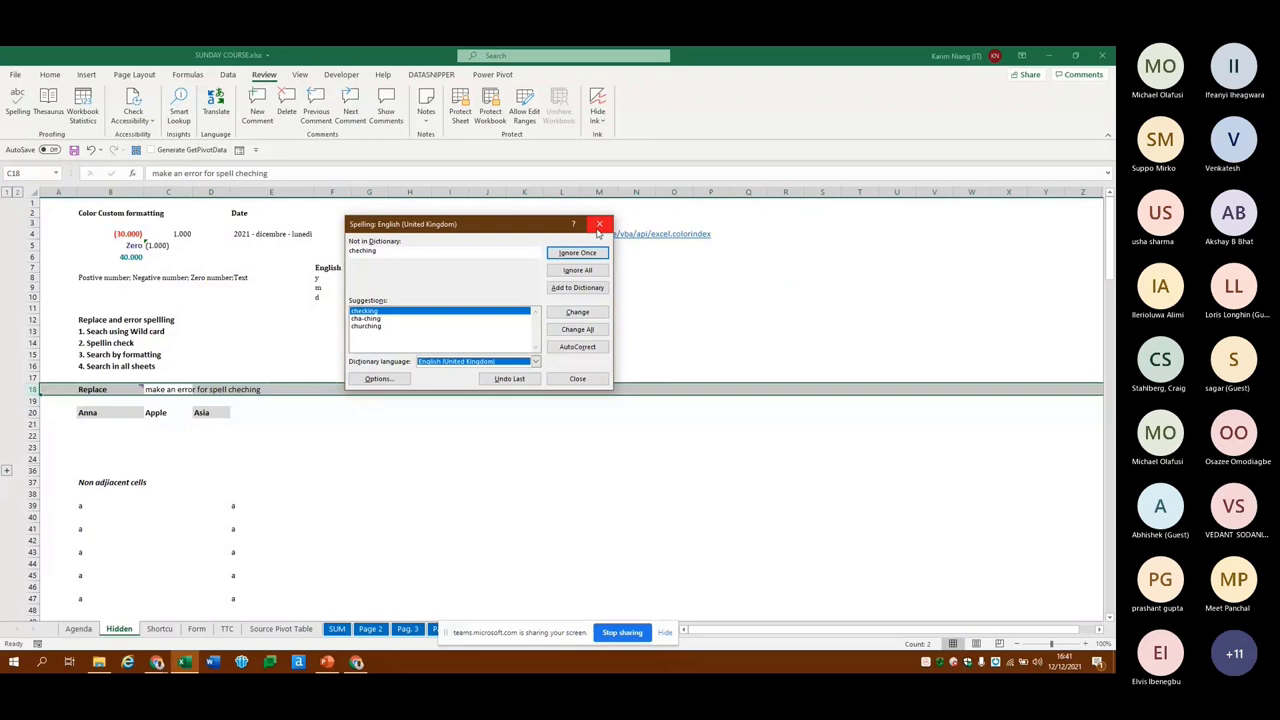
pyautogui.click(598, 226)
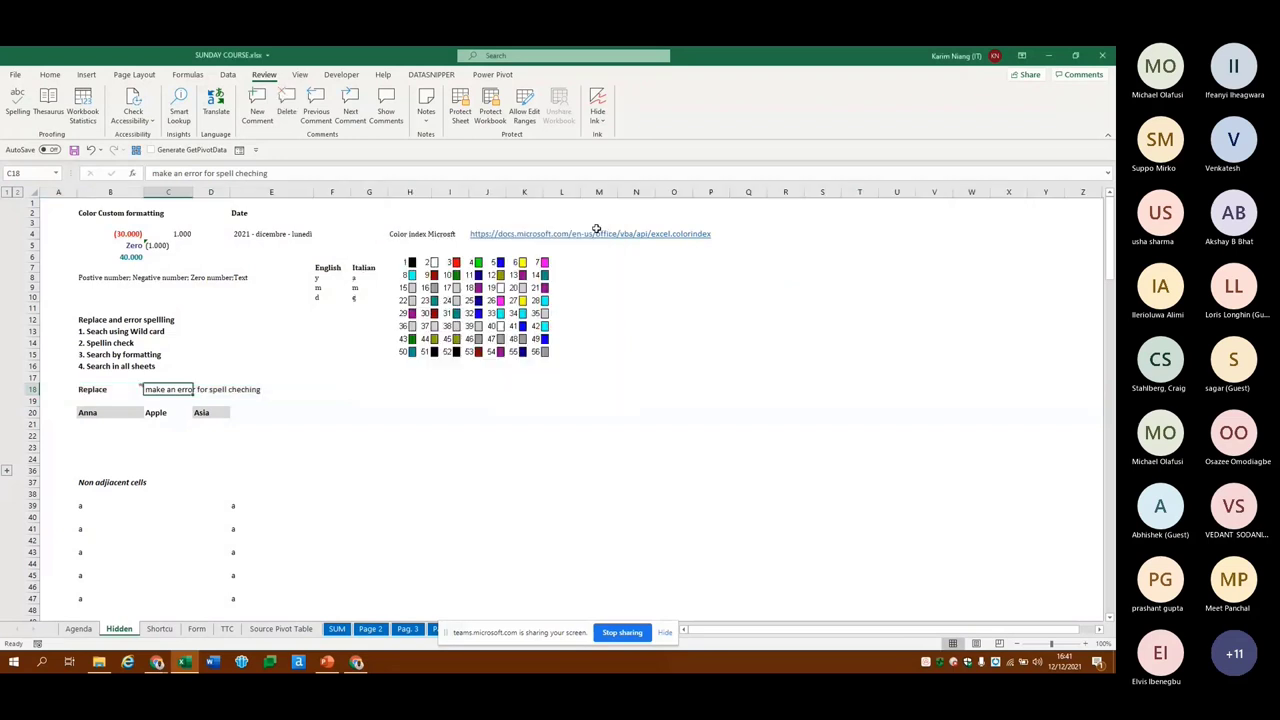
pyautogui.press('Left')
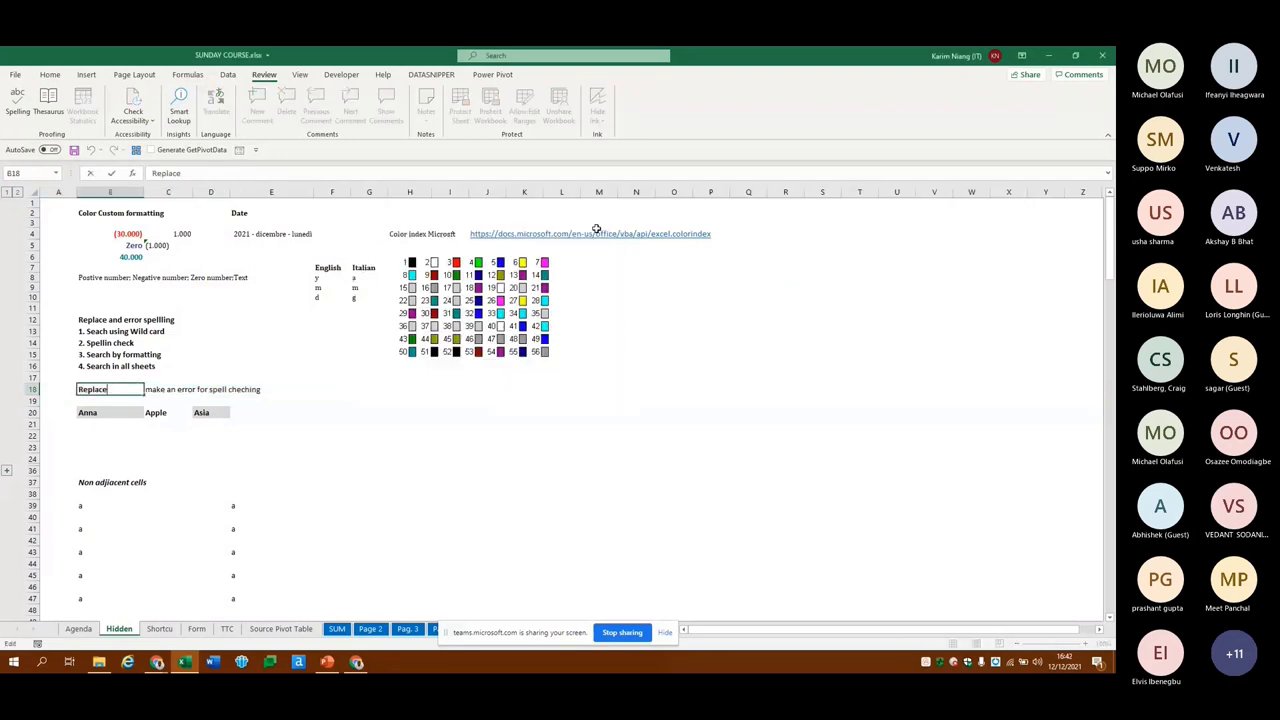
pyautogui.press('Right')
pyautogui.press('Left')
pyautogui.press('Right')
pyautogui.press('Left')
pyautogui.press('Right')
pyautogui.press('Left')
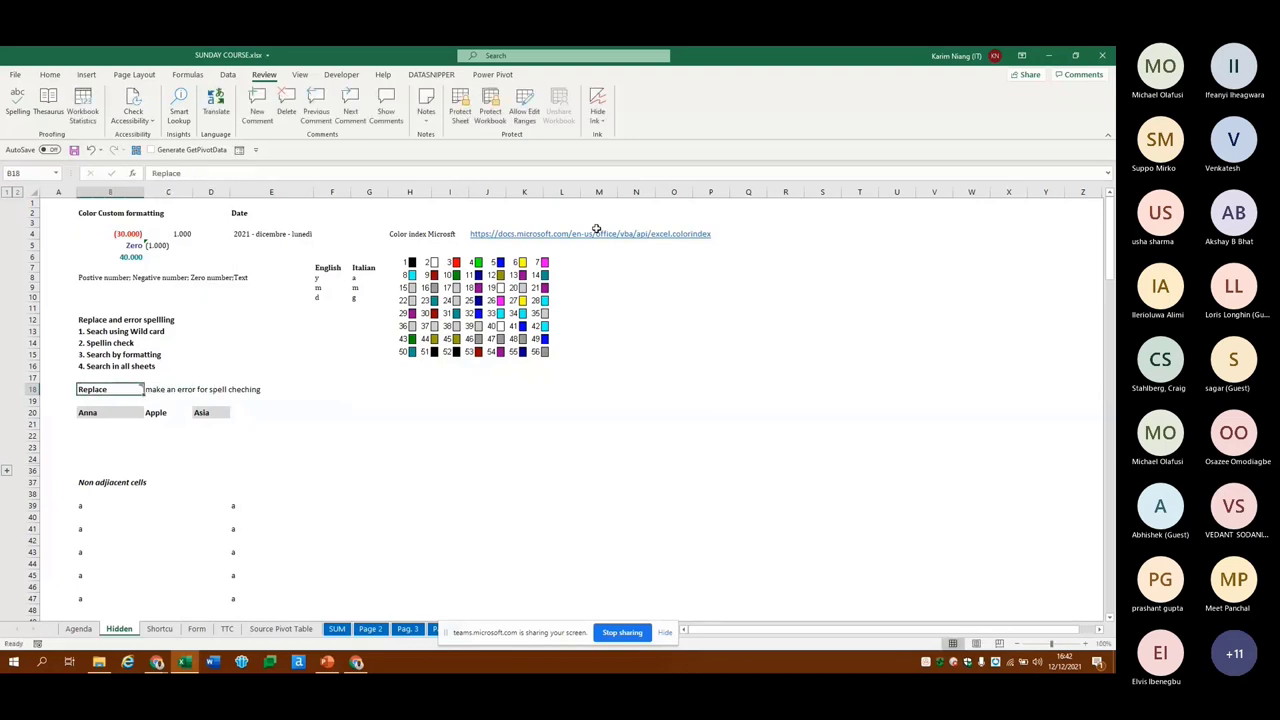
pyautogui.hotkey('ctrl', 'pageup')
pyautogui.hotkey('ctrl', 'pagedown')
pyautogui.press('Right')
pyautogui.press('Right')
pyautogui.press('Right')
pyautogui.press('Right')
pyautogui.press('Right')
pyautogui.press('Right')
pyautogui.press('Right')
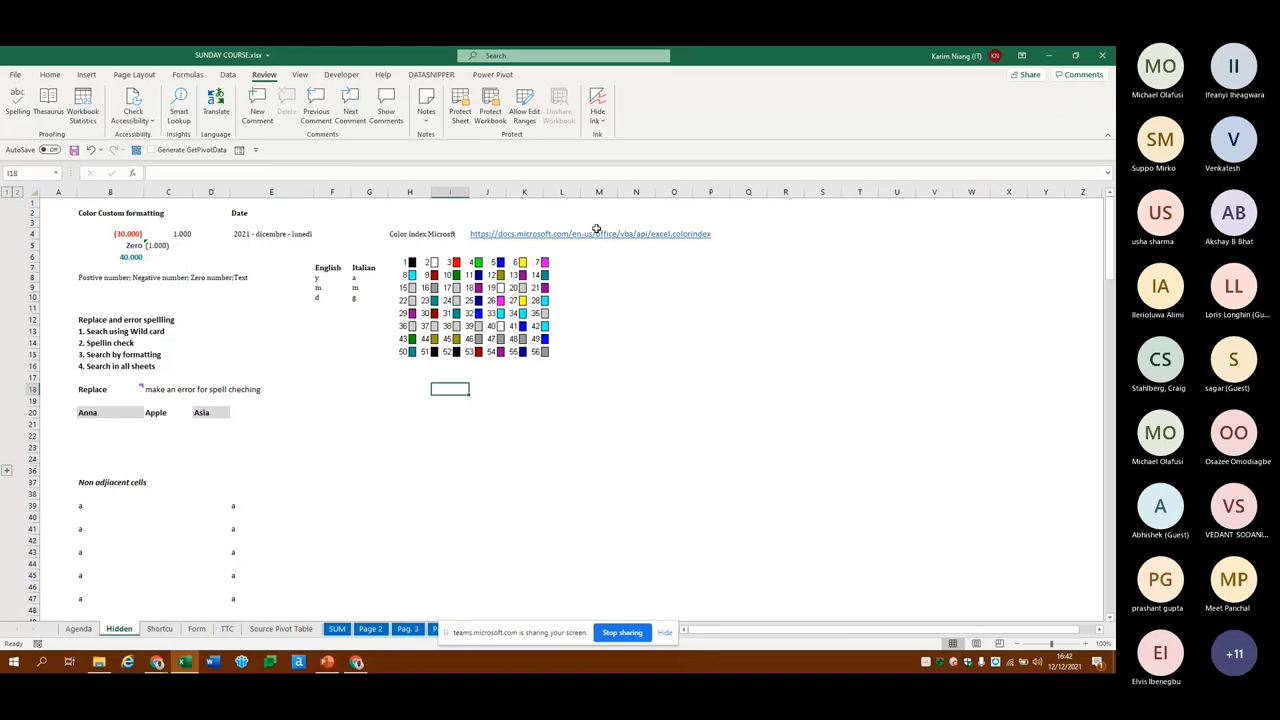
pyautogui.press('Left')
pyautogui.press('Left')
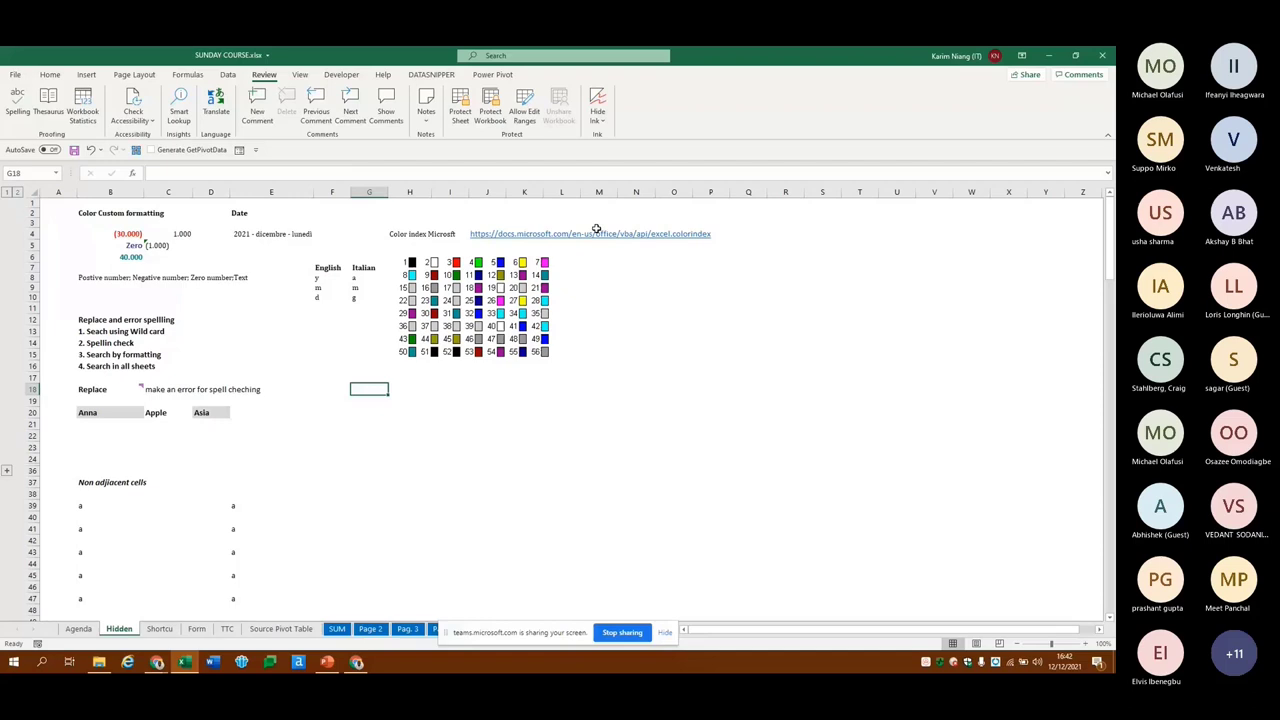
pyautogui.hotkey('ctrl', 'pageup')
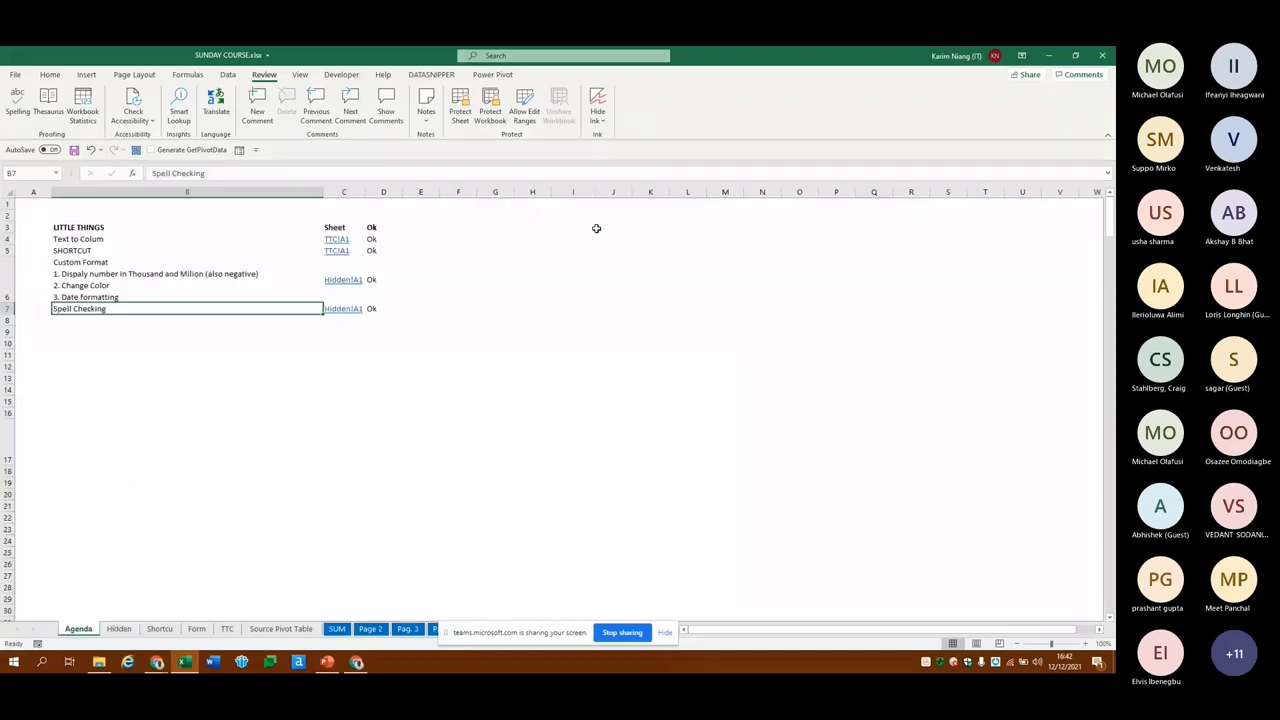
pyautogui.hotkey('ctrl', 'pagedown')
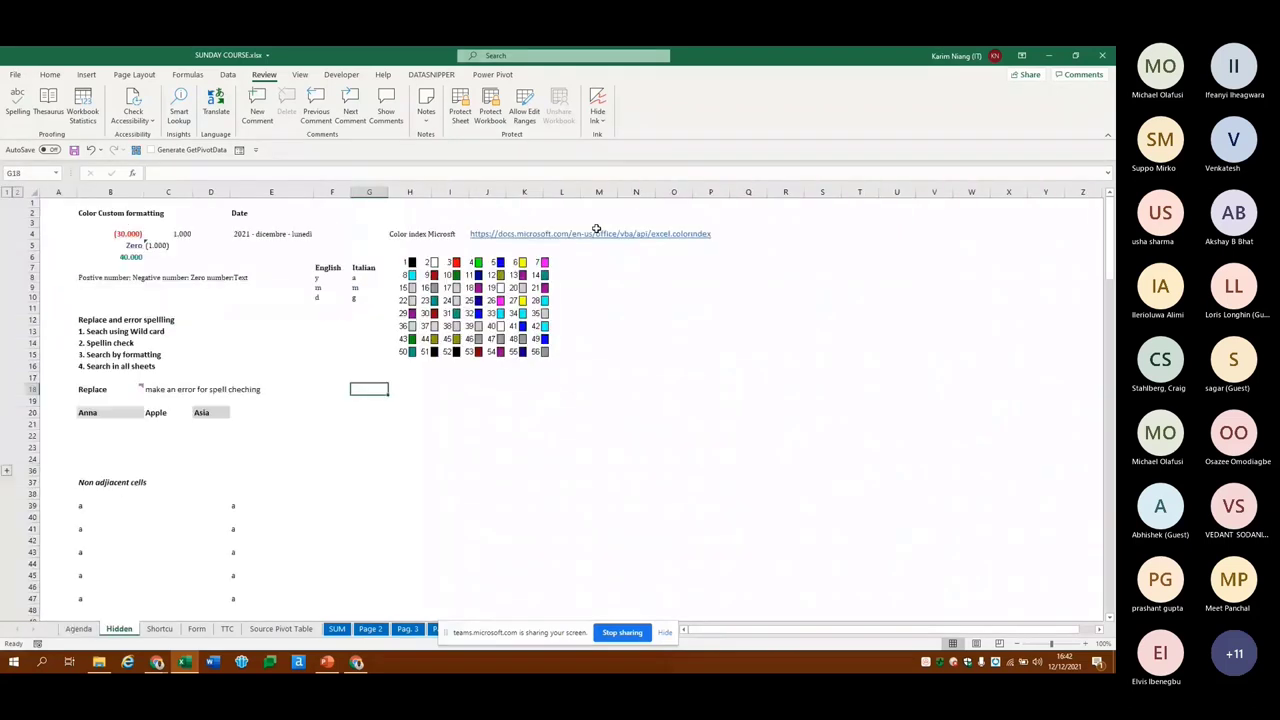
pyautogui.press('Left')
pyautogui.press('Left')
pyautogui.press('Left')
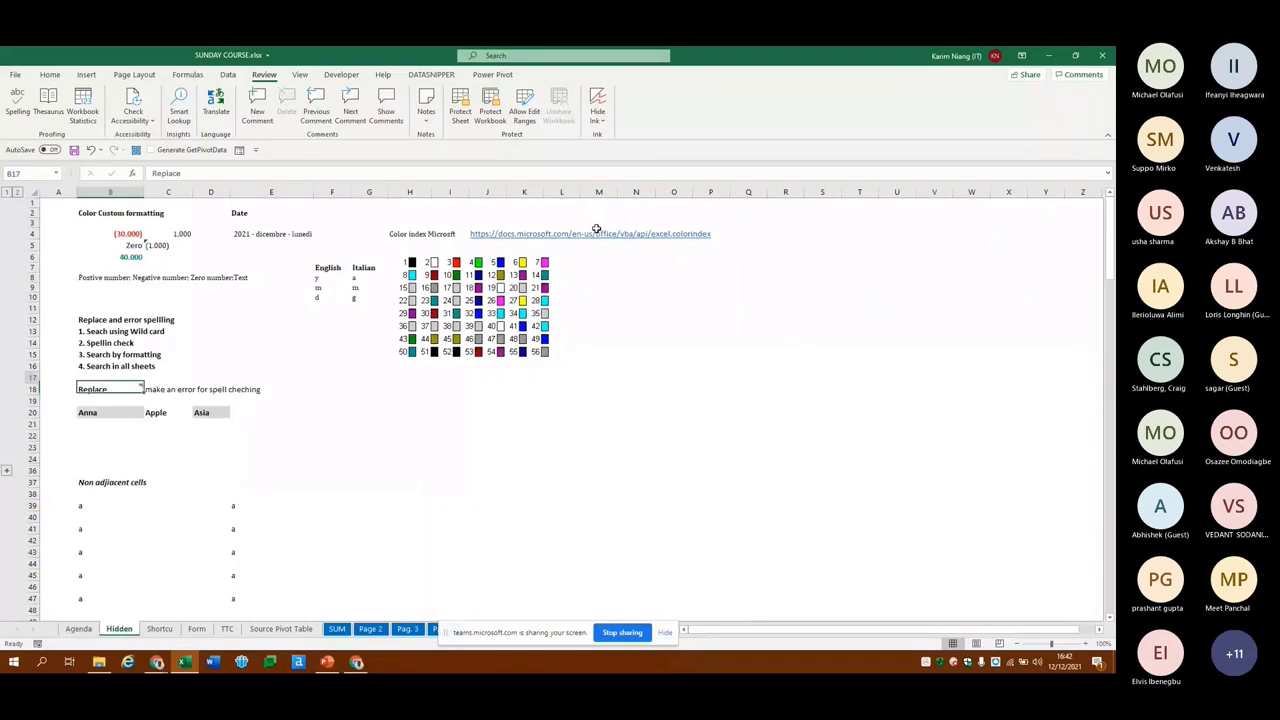
pyautogui.press('Down')
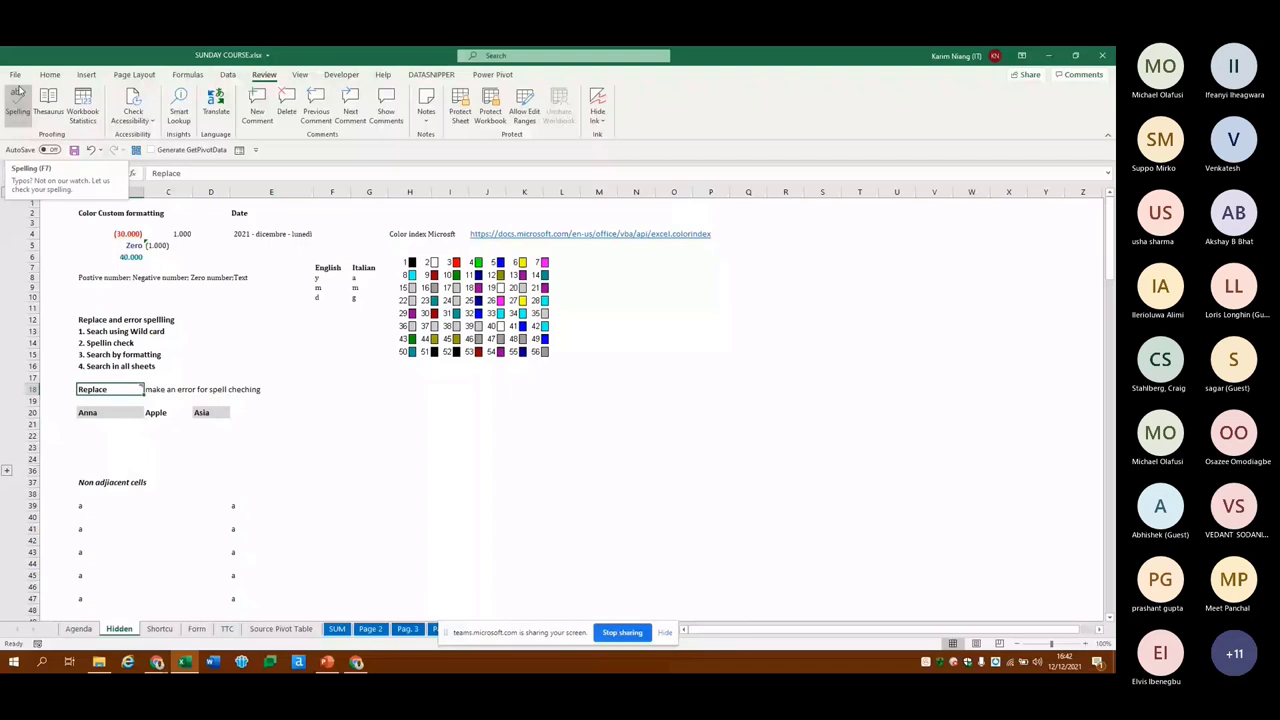
pyautogui.click(18, 90)
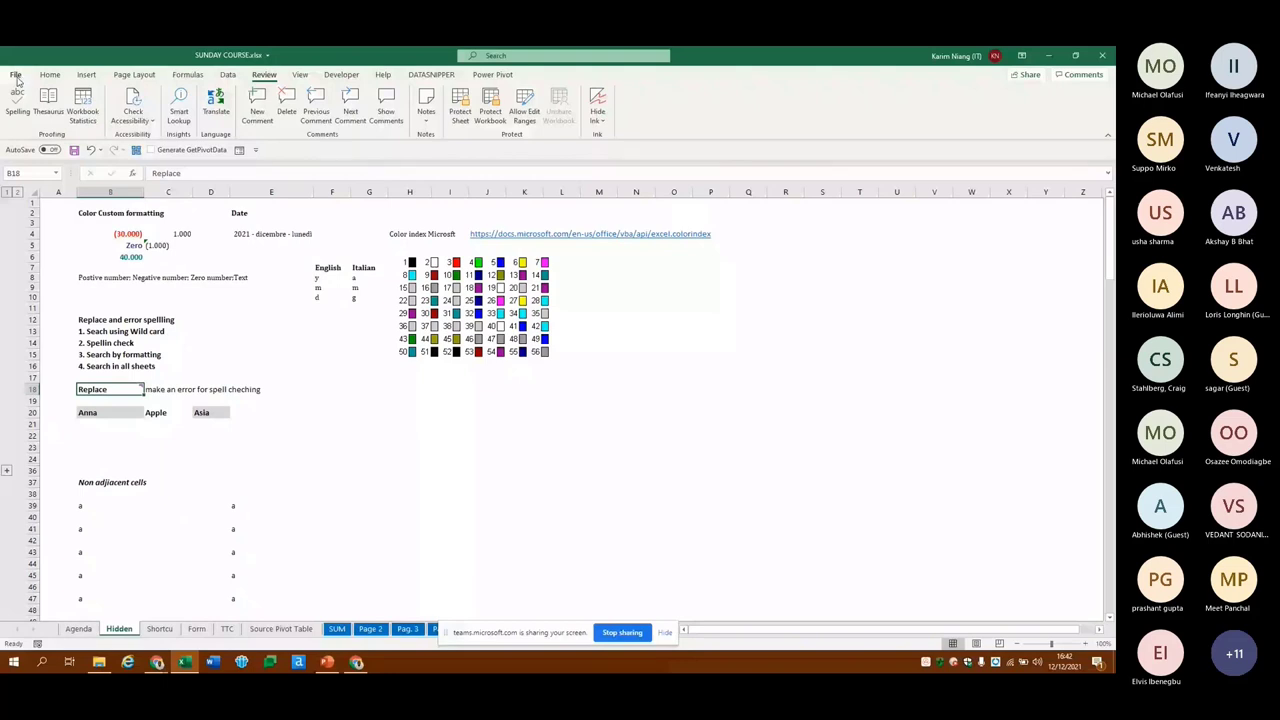
pyautogui.click(16, 75)
pyautogui.click(30, 612)
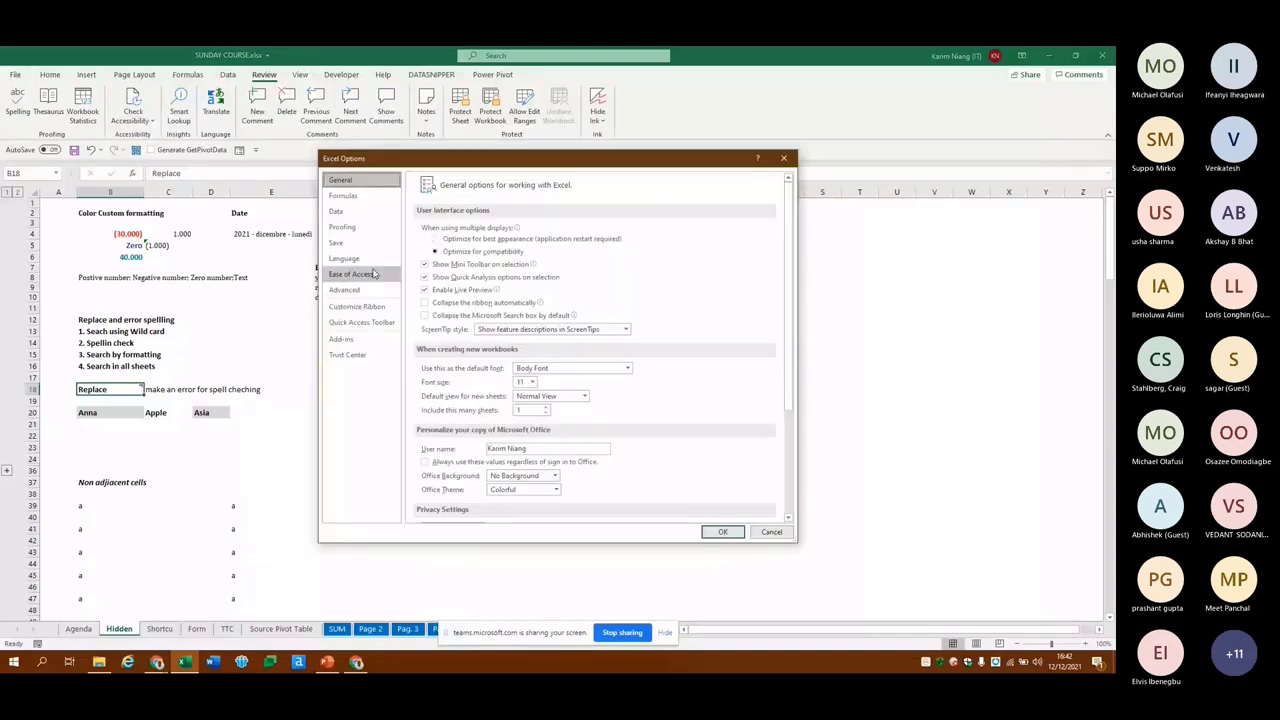
pyautogui.click(360, 258)
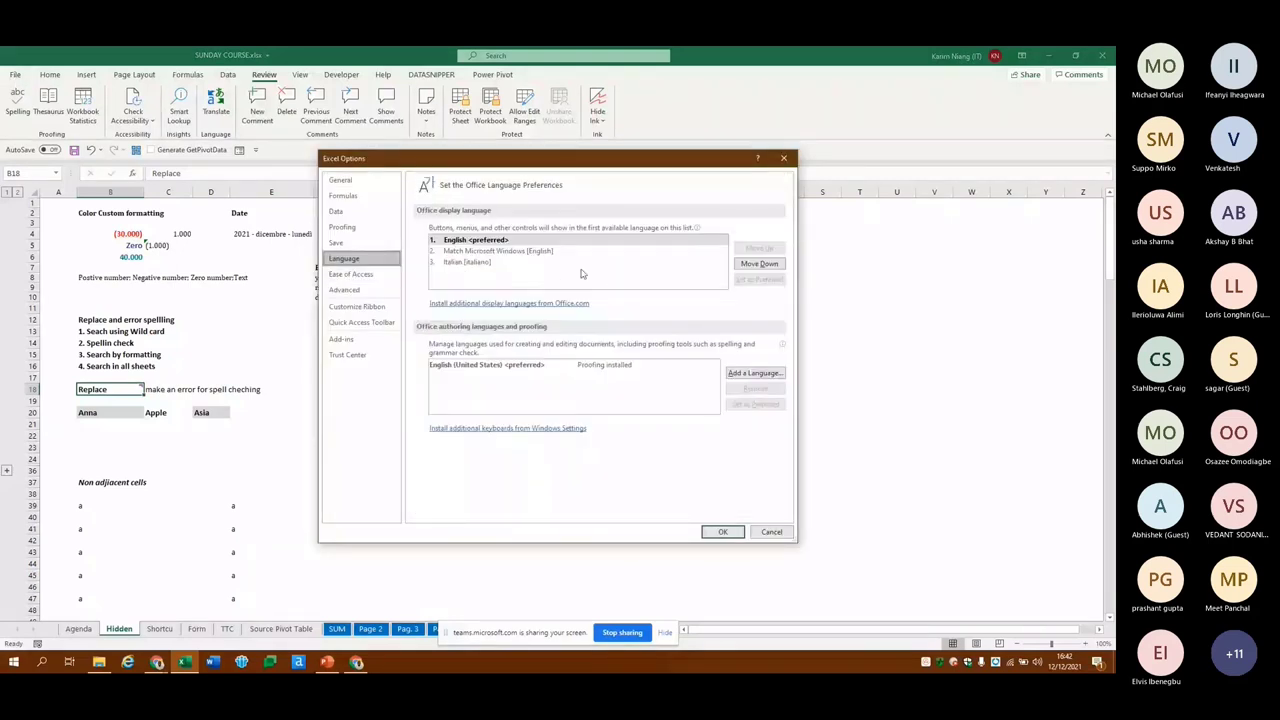
pyautogui.click(572, 369)
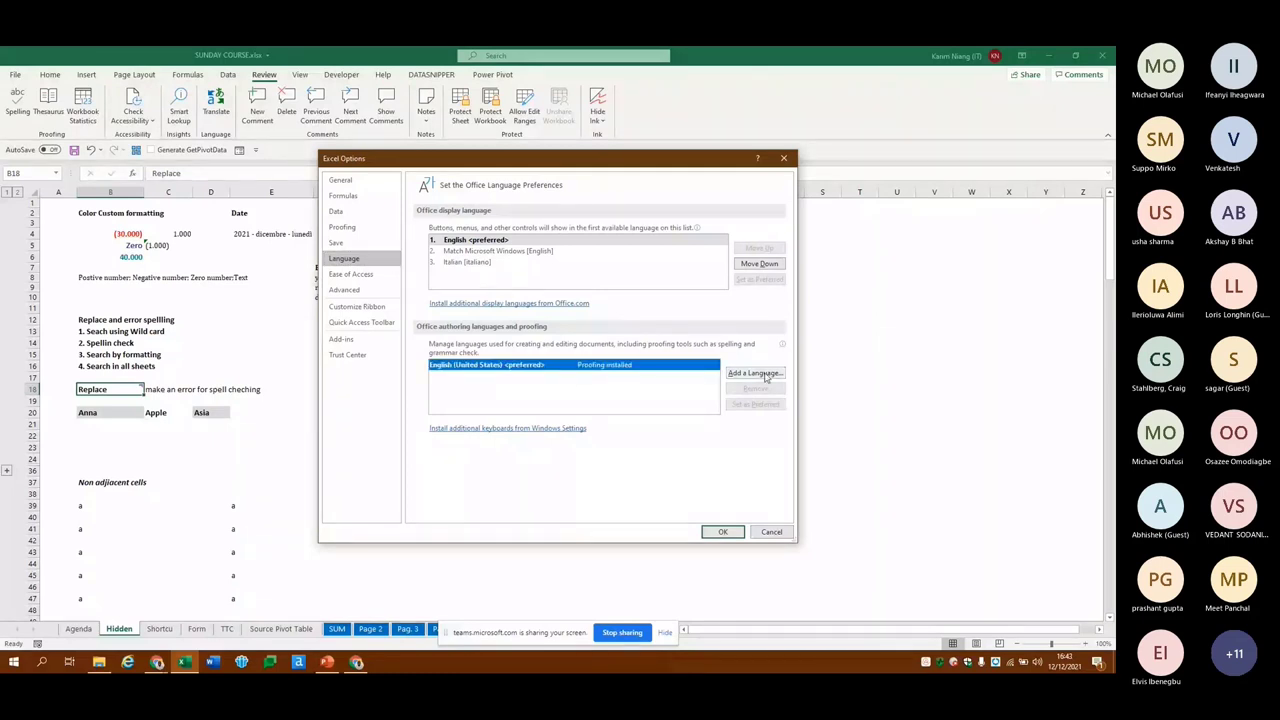
pyautogui.click(767, 376)
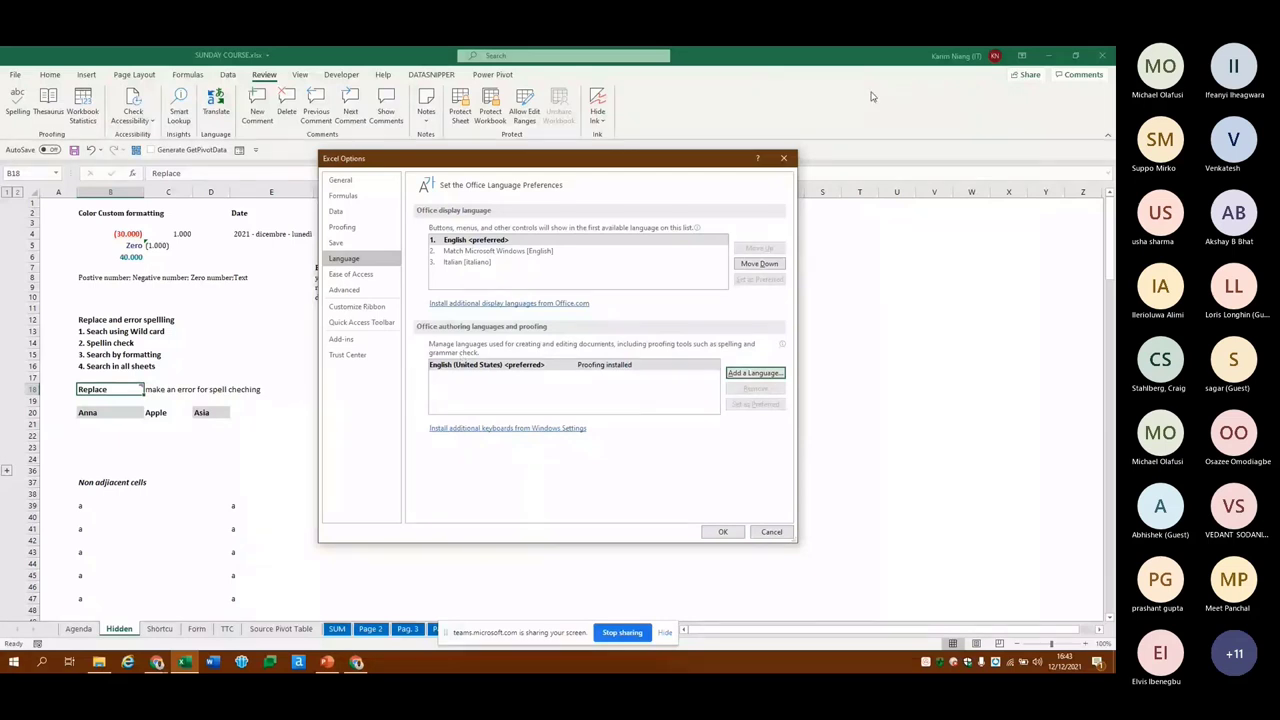
pyautogui.click(780, 159)
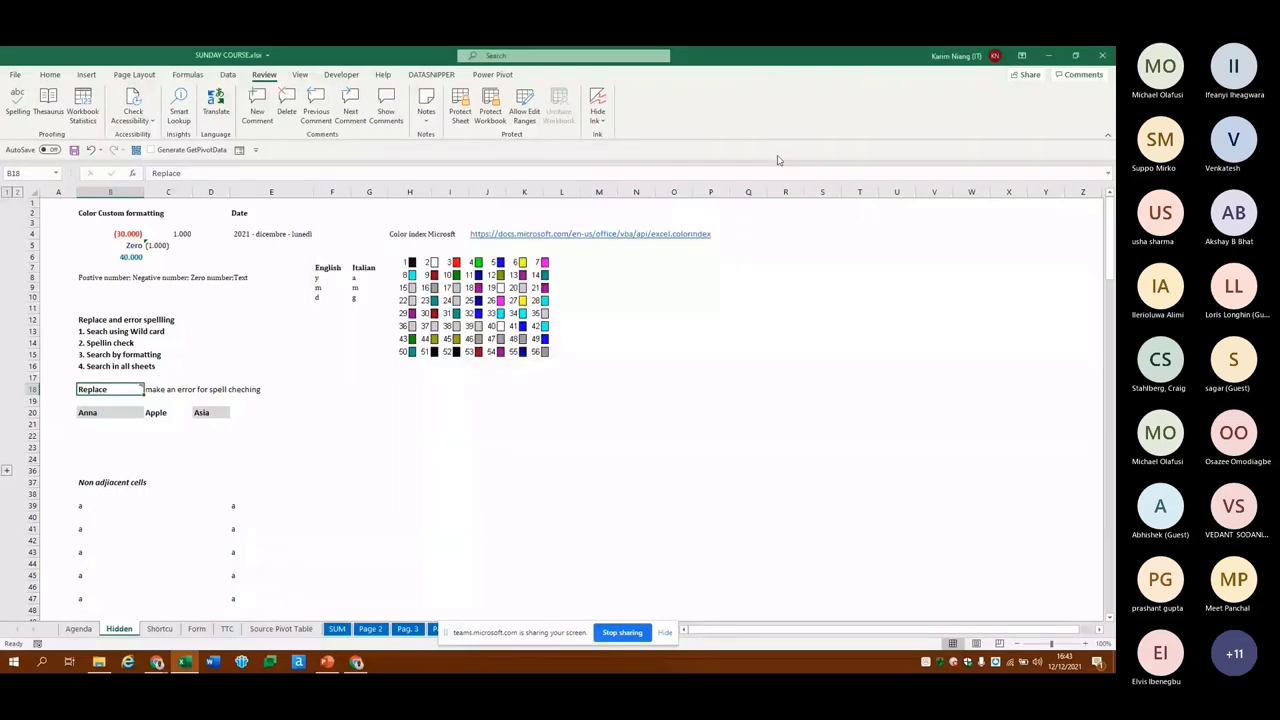
# Step from the Agenda sheet past the Shortcu sheet to the Form sheet
pyautogui.hotkey('ctrl', 'pageup')
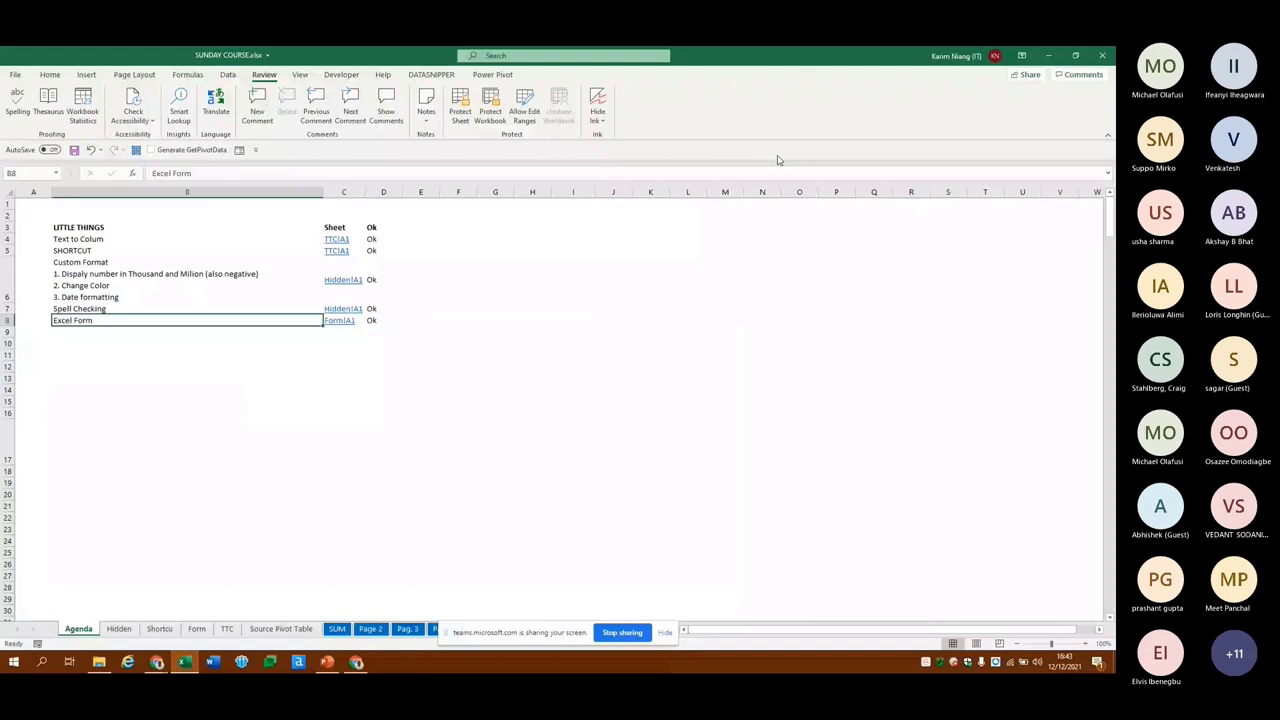
pyautogui.hotkey('ctrl', 'pagedown')
pyautogui.hotkey('ctrl', 'pagedown')
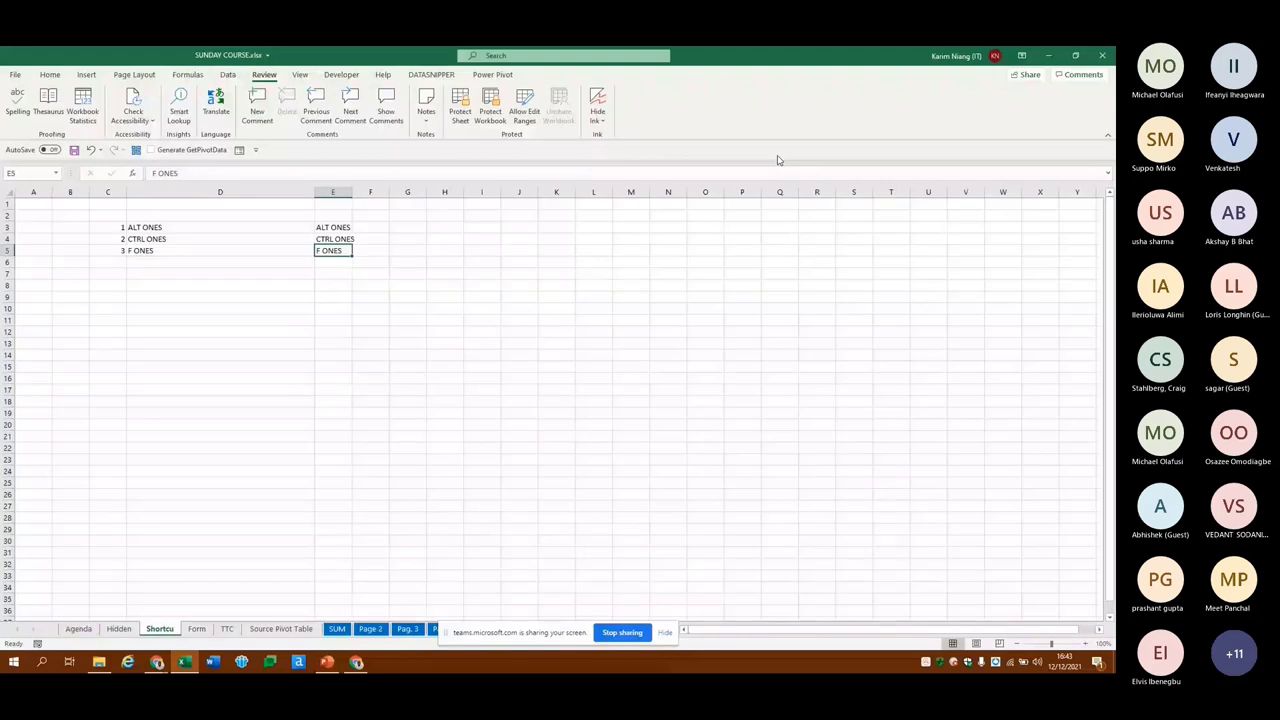
pyautogui.hotkey('ctrl', 'pagedown')
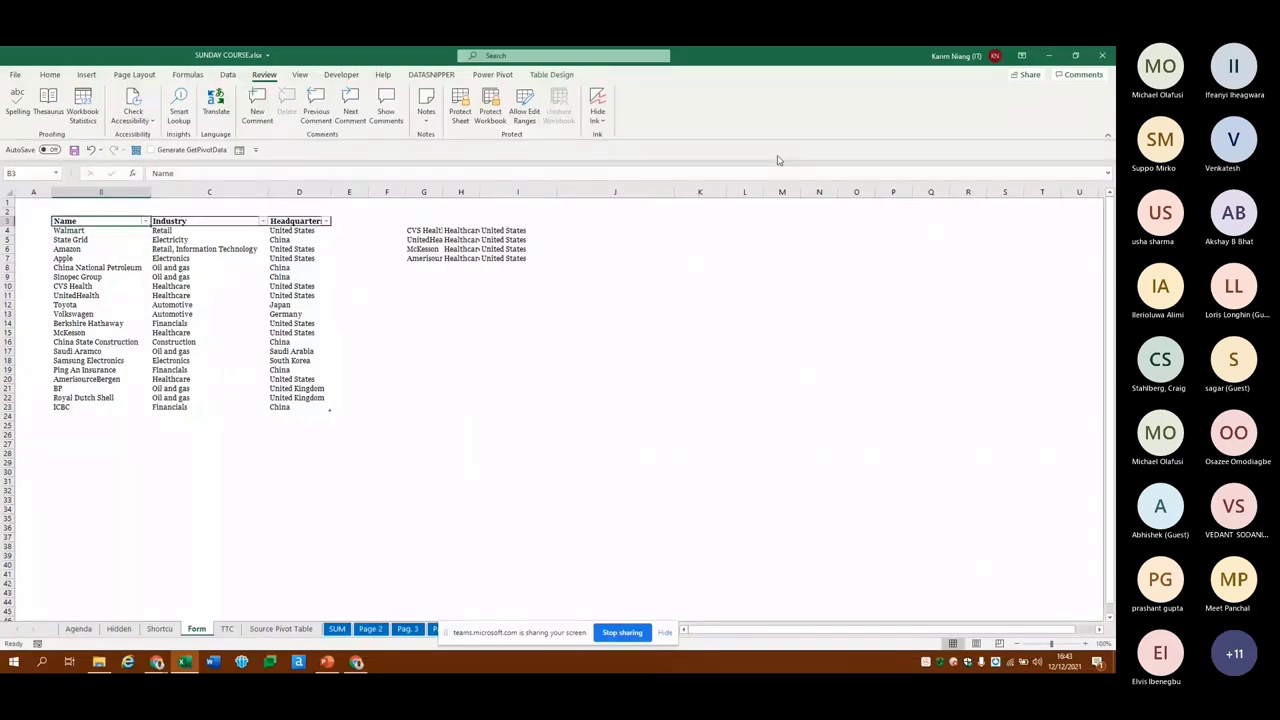
# Jump to ICBC at the table's end and select the empty block B24:D28
pyautogui.hotkey('ctrl', 'Down')
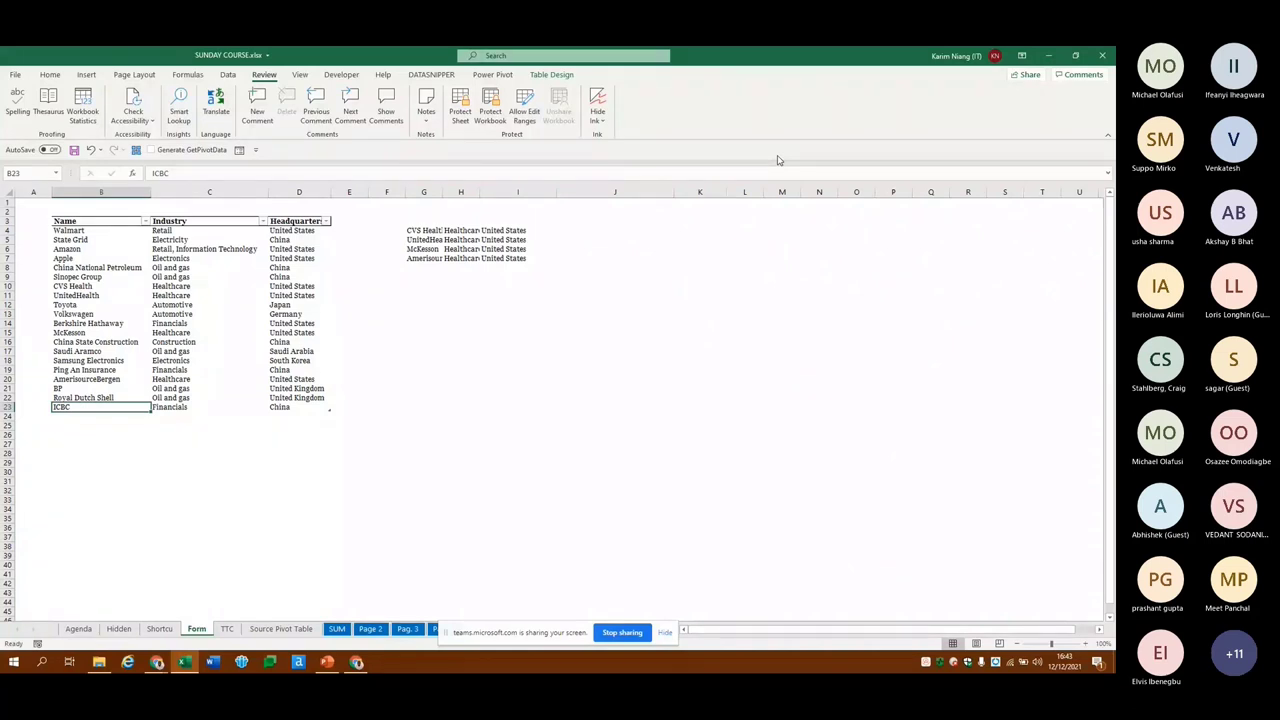
pyautogui.press('Down')
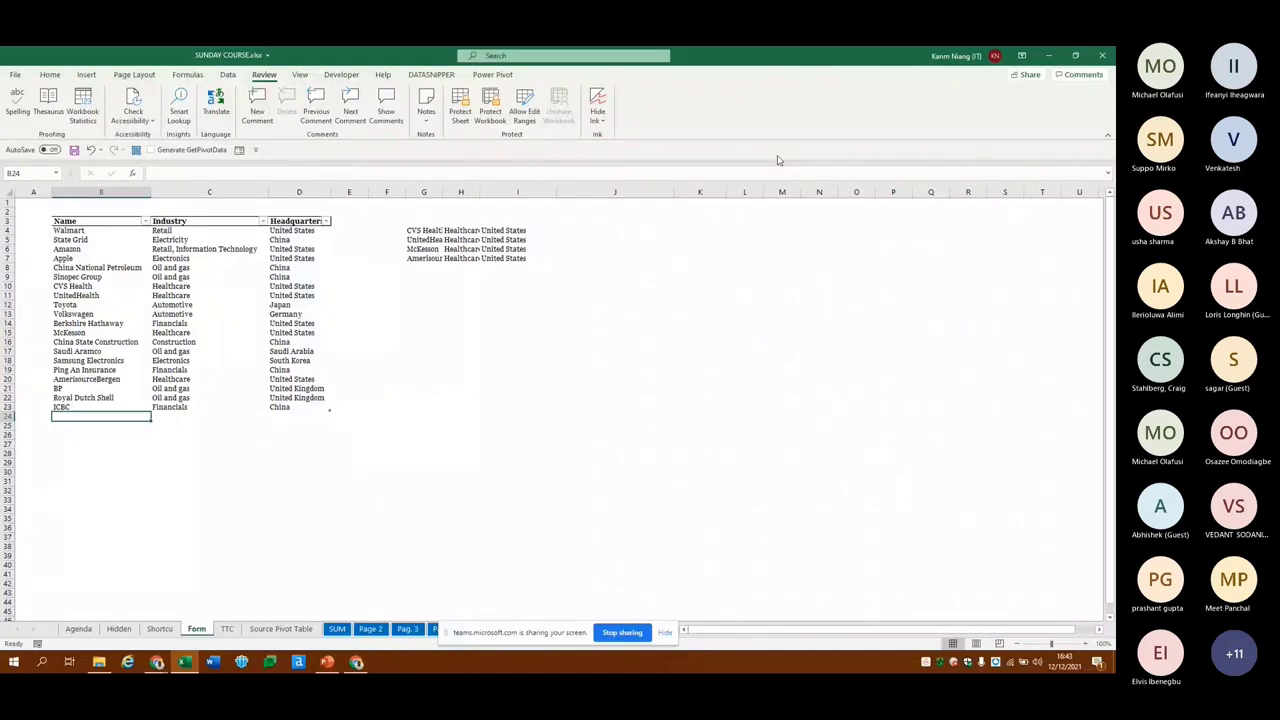
pyautogui.hotkey('shift', 'Right')
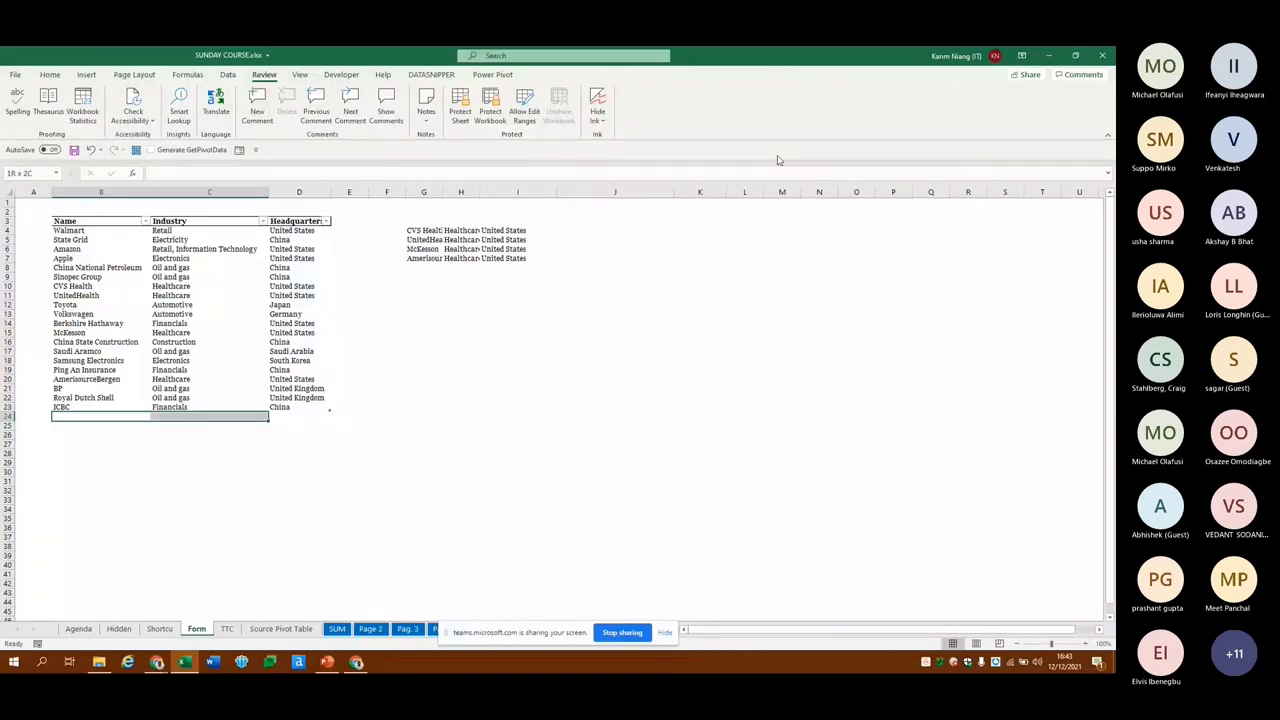
pyautogui.hotkey('shift', 'Left')
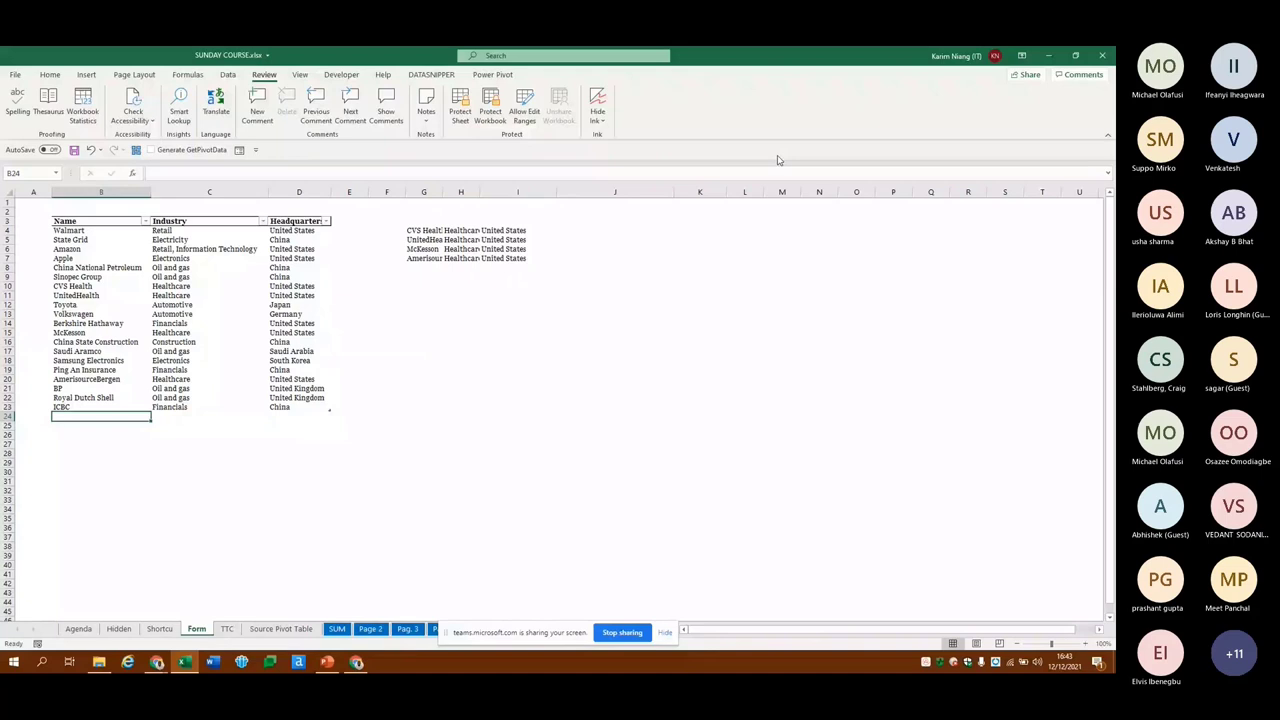
pyautogui.hotkey('shift', 'Right')
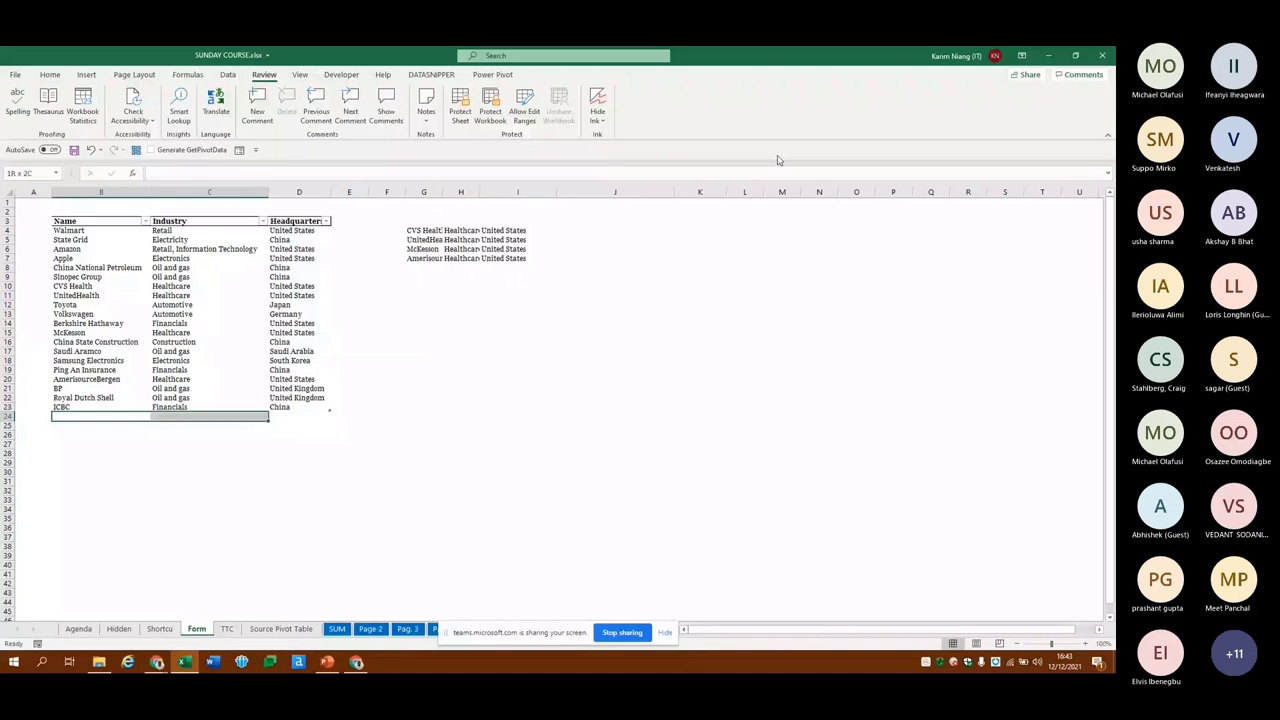
pyautogui.hotkey('shift', 'Left')
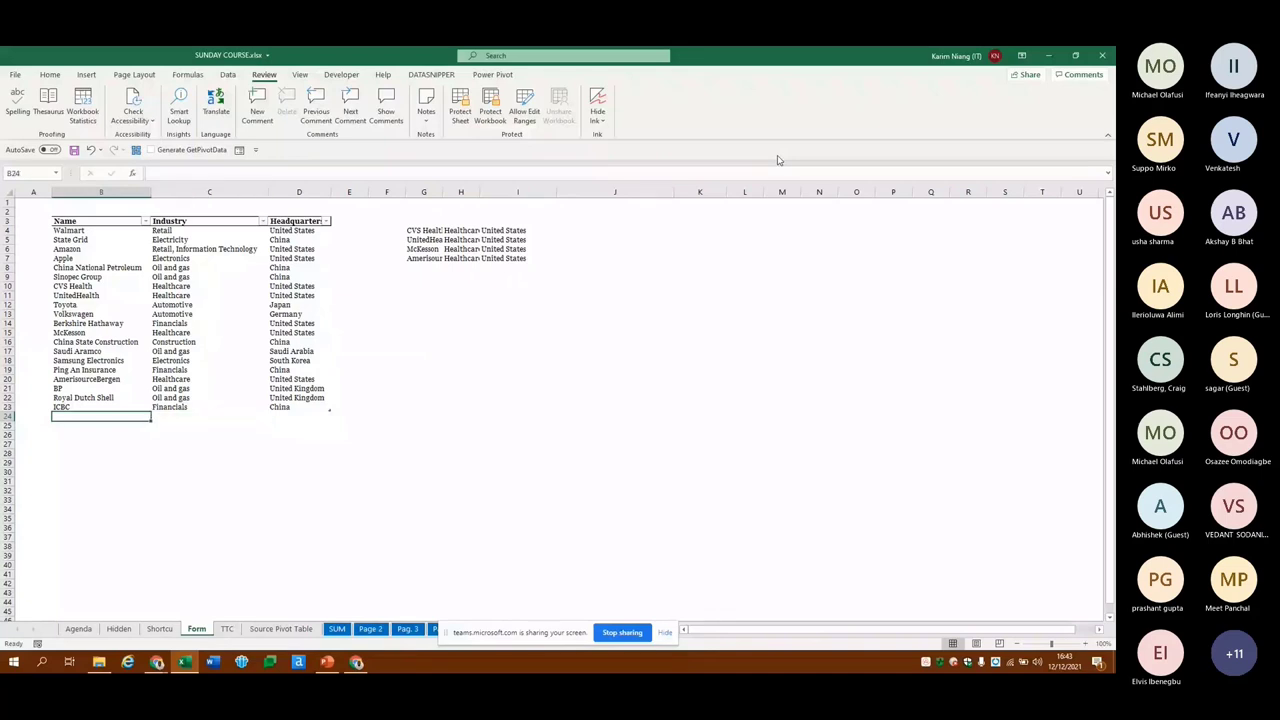
pyautogui.hotkey('shift', 'Right')
pyautogui.hotkey('shift', 'Right')
pyautogui.hotkey('shift', 'Down')
pyautogui.hotkey('shift', 'Down')
pyautogui.hotkey('shift', 'Down')
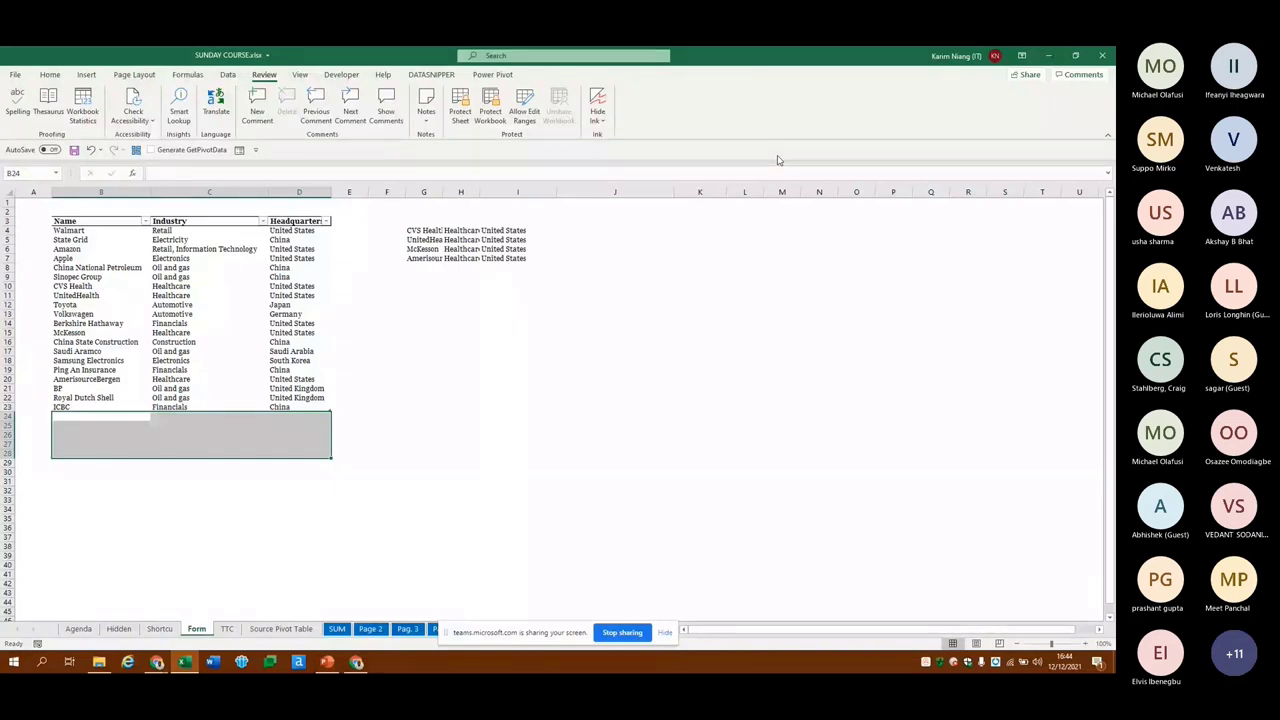
# Enter Amazon and Retail in the first new row, B24 and C24
pyautogui.press('F2')
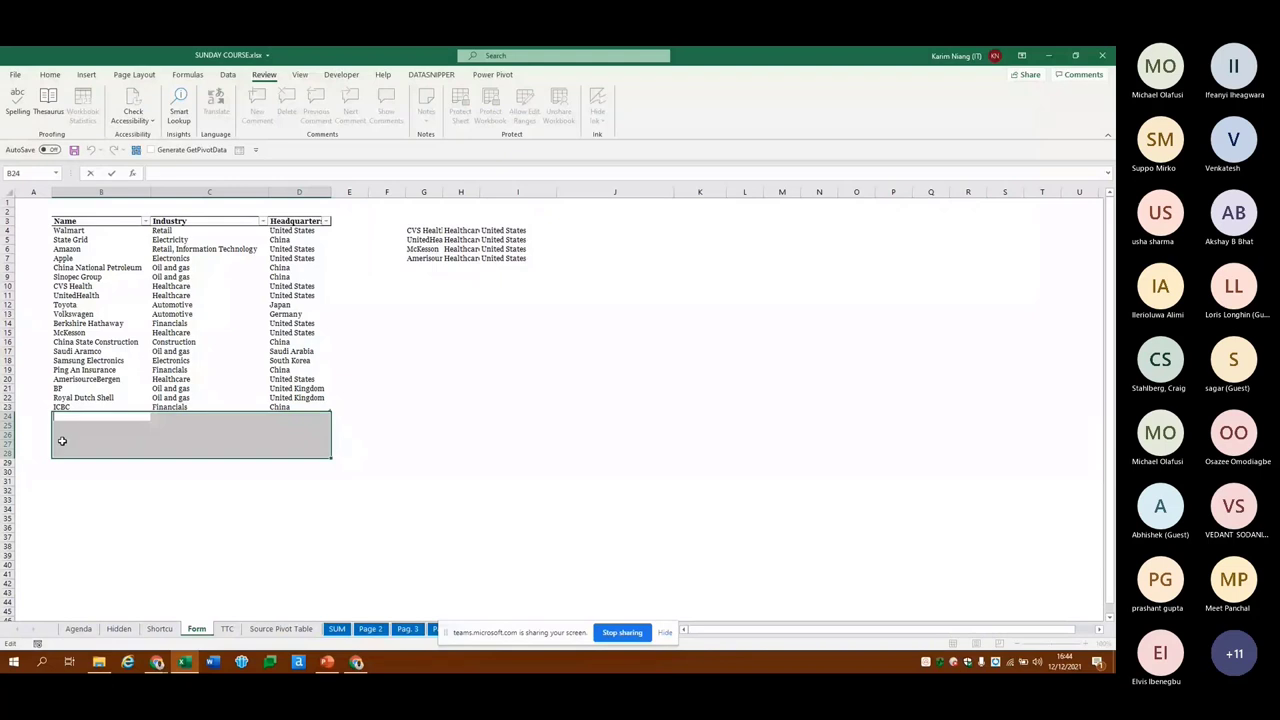
pyautogui.write('Amazon')
pyautogui.press('Tab')
pyautogui.write('Retail')
pyautogui.press('Tab')
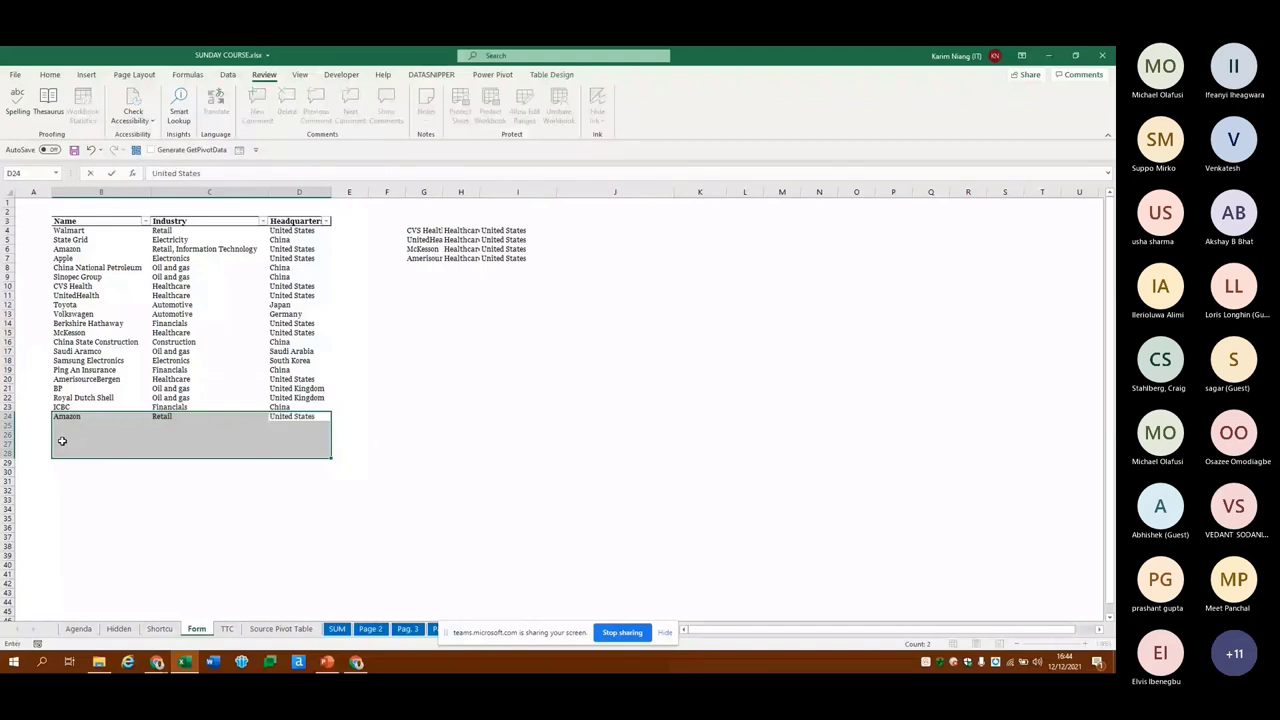
pyautogui.press('Return')
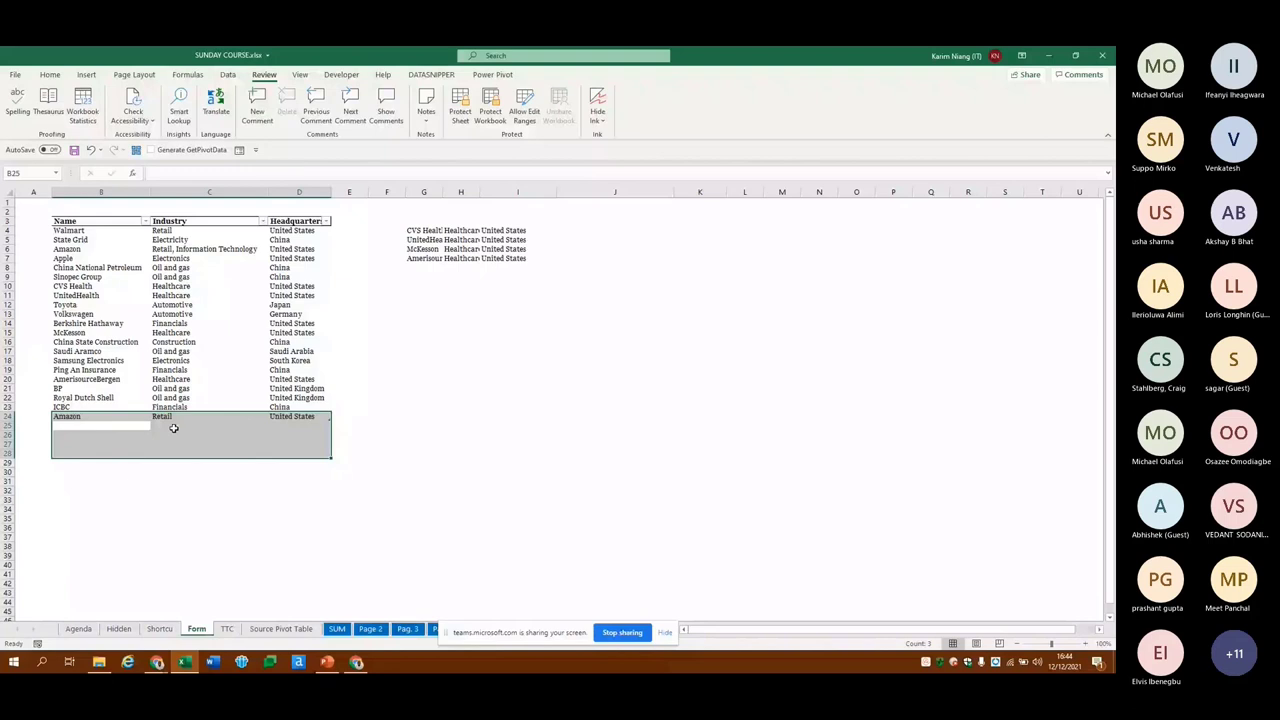
# Fill the following cells with placeholder entries ddd, dddd, ddd, ddd, ddd
pyautogui.write('ddd')
pyautogui.press('Tab')
pyautogui.write('ddd')
pyautogui.press('Tab')
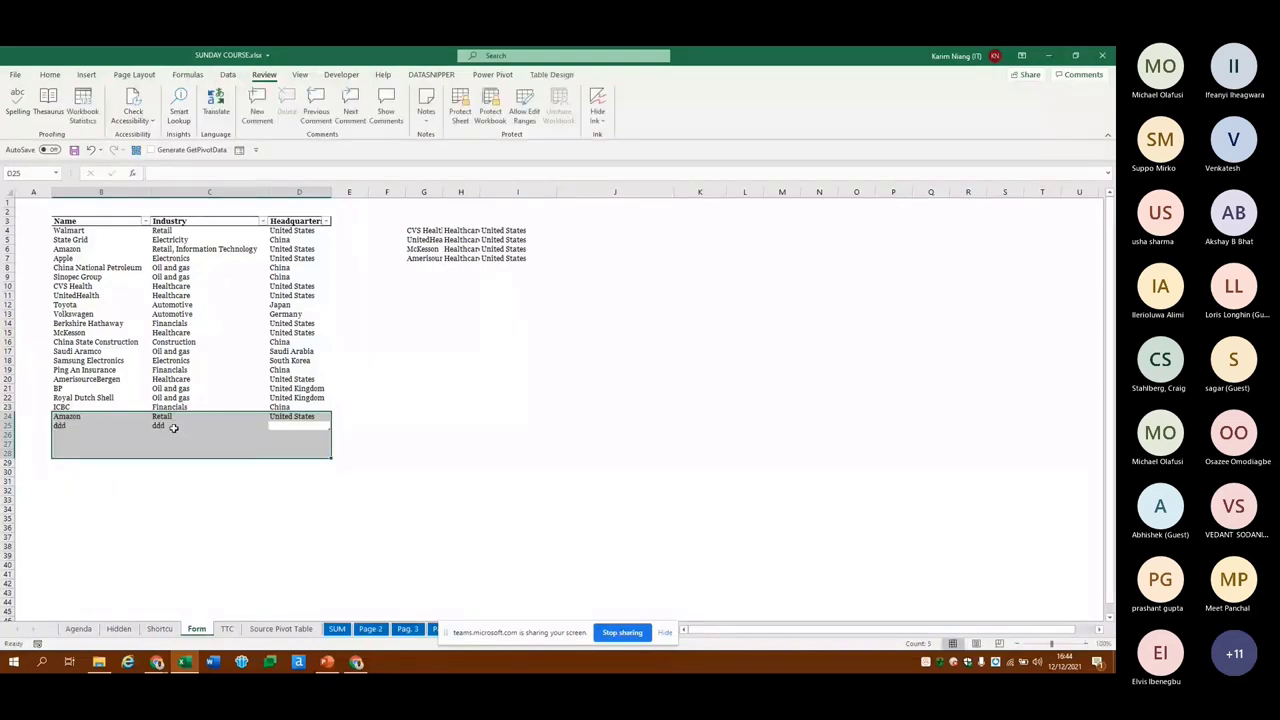
pyautogui.write('dddd')
pyautogui.press('Tab')
pyautogui.write('ddd')
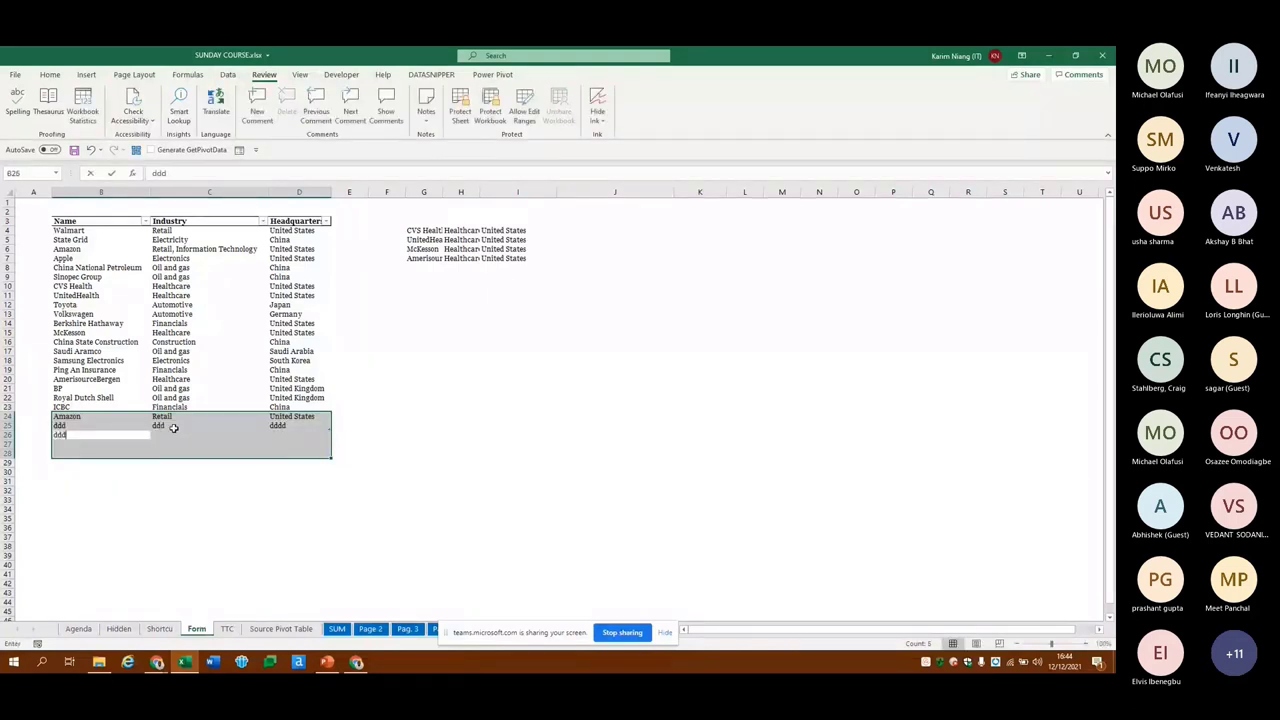
pyautogui.press('Tab')
pyautogui.write('ddd')
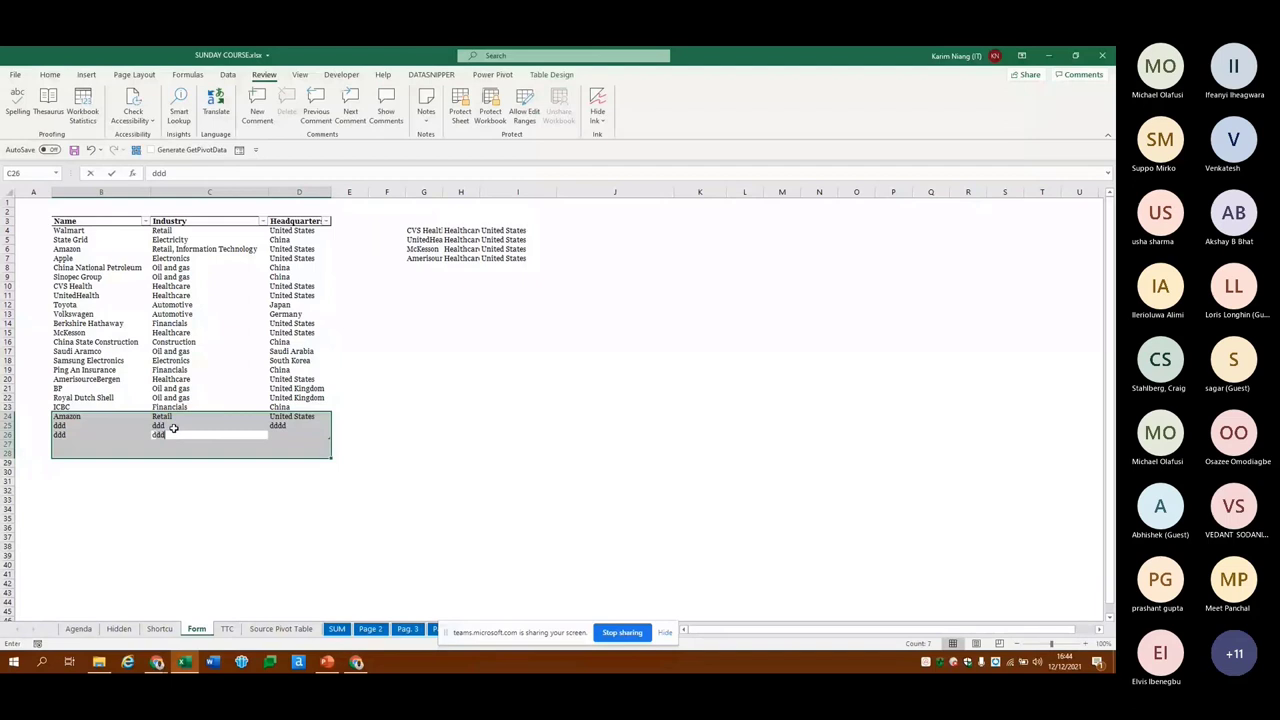
# Delete the Amazon and placeholder test rows below the table
pyautogui.press('Tab')
pyautogui.press('Tab')
pyautogui.write('ddd')
pyautogui.press('Tab')
pyautogui.write('ddd')
pyautogui.press('Tab')
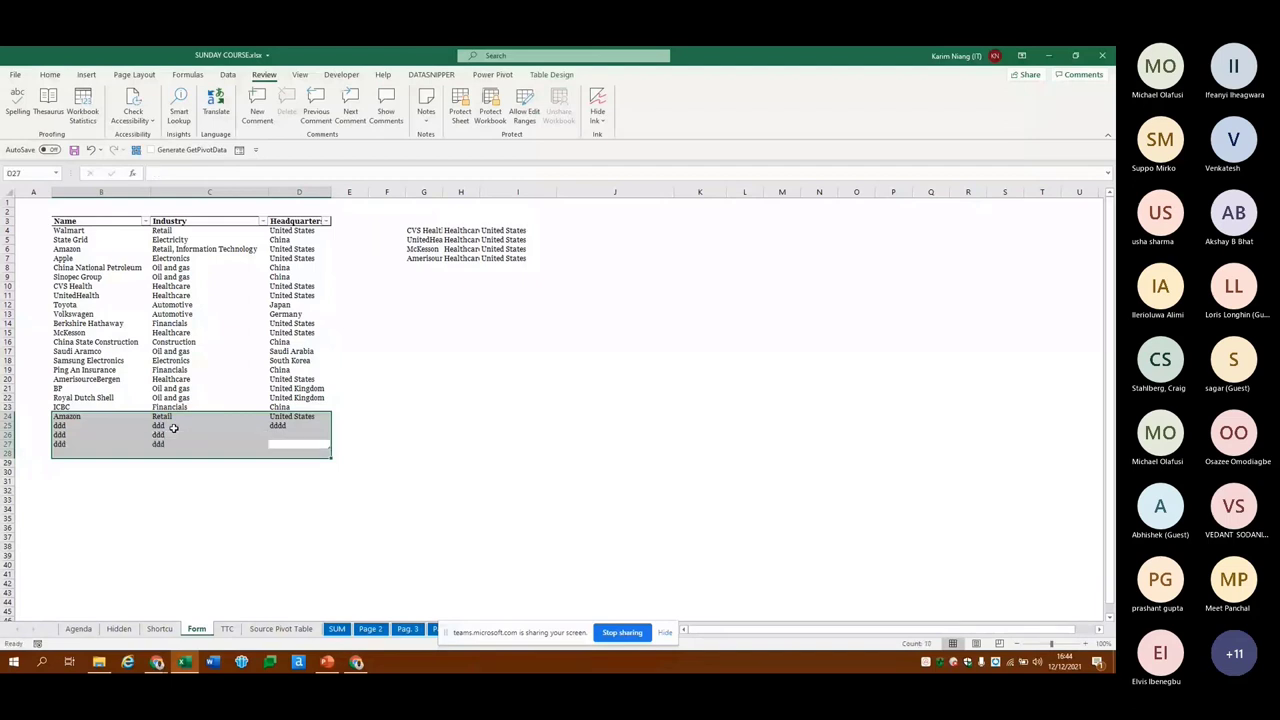
pyautogui.press('Delete')
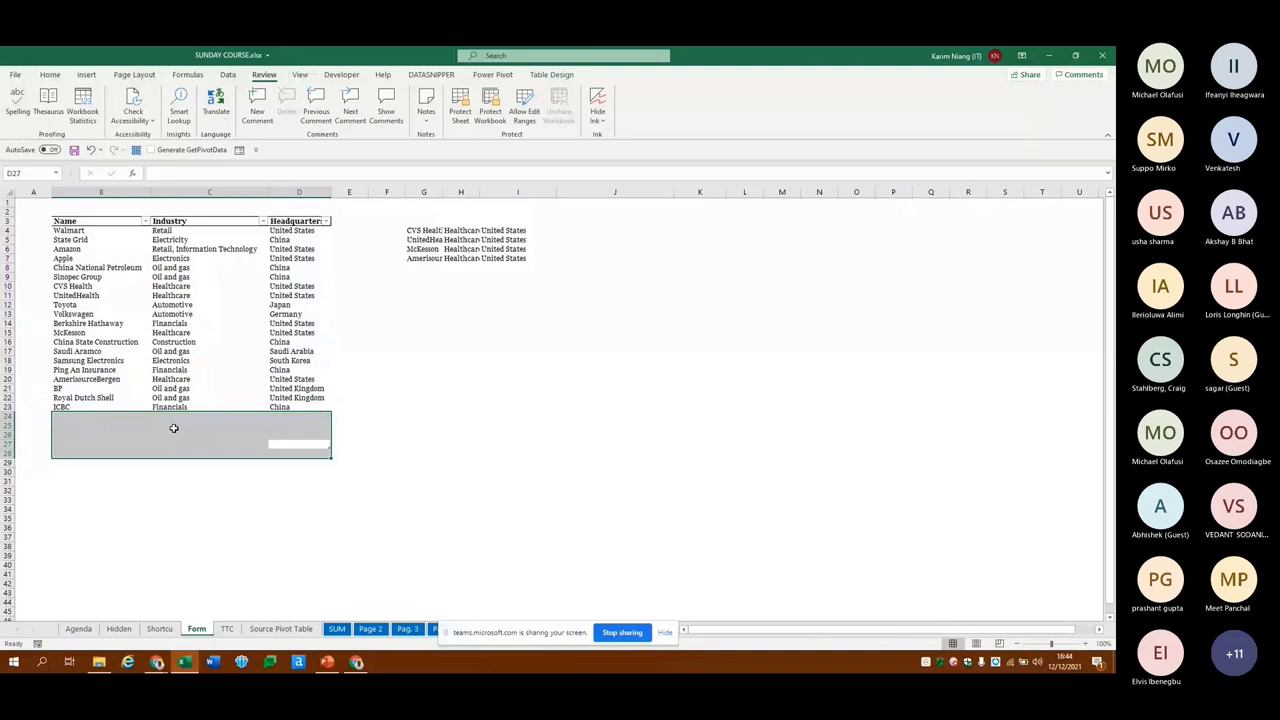
# Select the whole company table from the Name header in B3
pyautogui.click(173, 428)
pyautogui.hotkey('shift', 'Right')
pyautogui.hotkey('shift', 'Right')
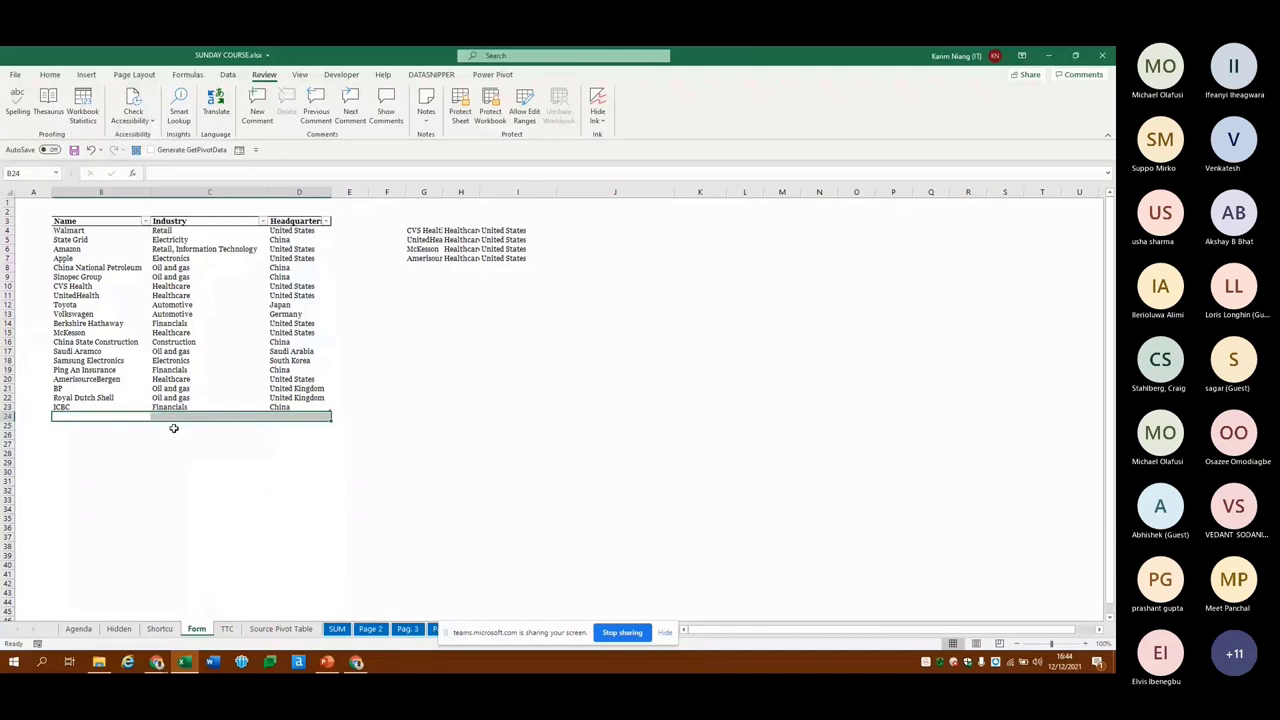
pyautogui.hotkey('ctrl', 'Up')
pyautogui.hotkey('ctrl', 'Up')
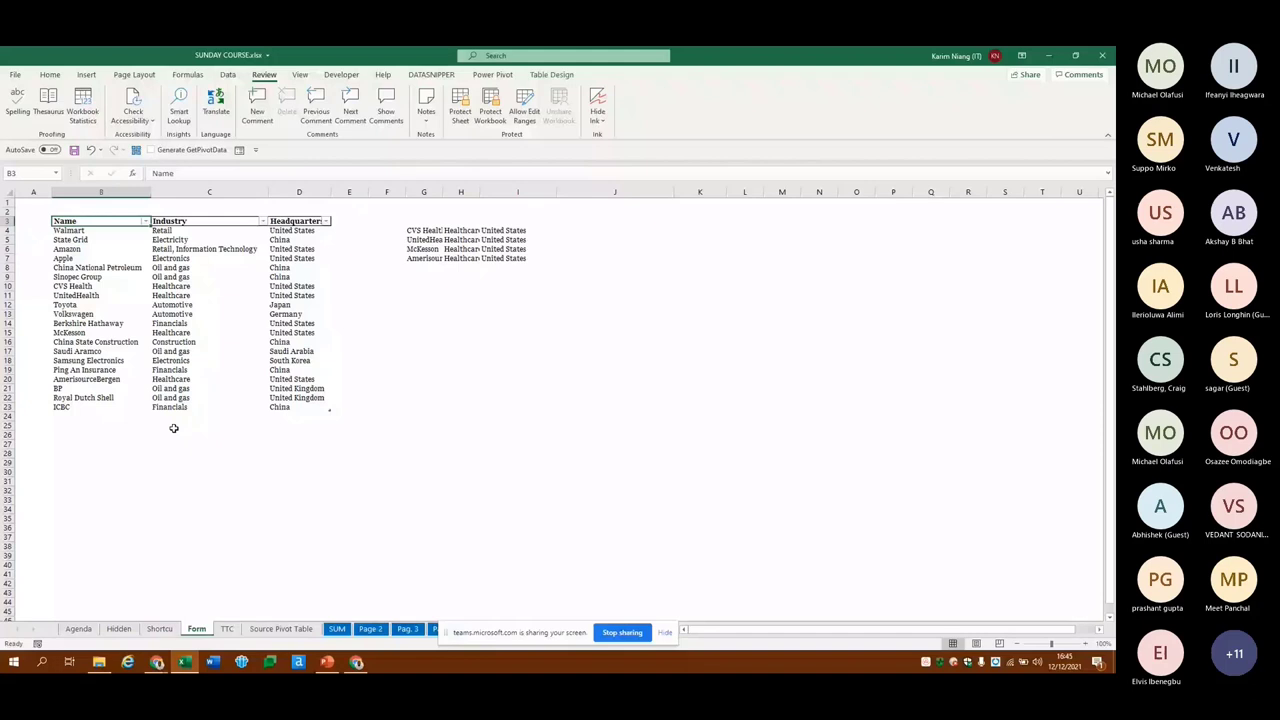
pyautogui.hotkey('ctrl', 'shift', 'Right')
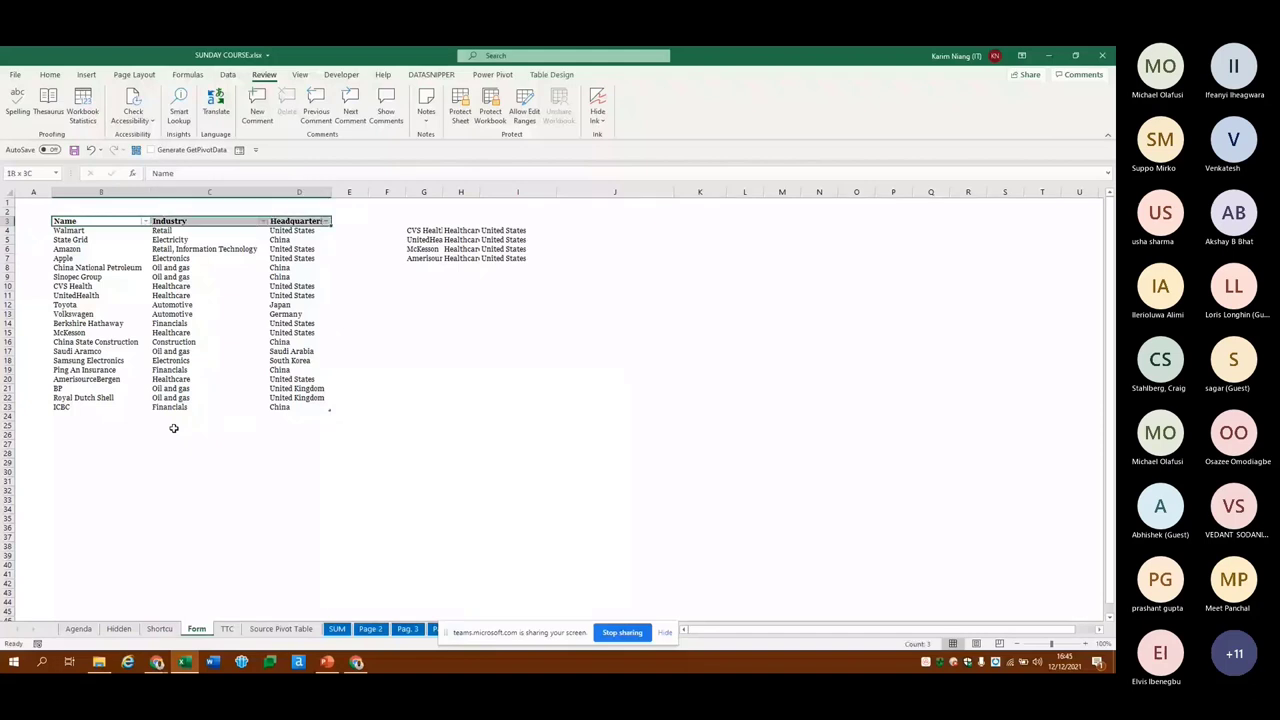
pyautogui.hotkey('ctrl', 'shift', 'Down')
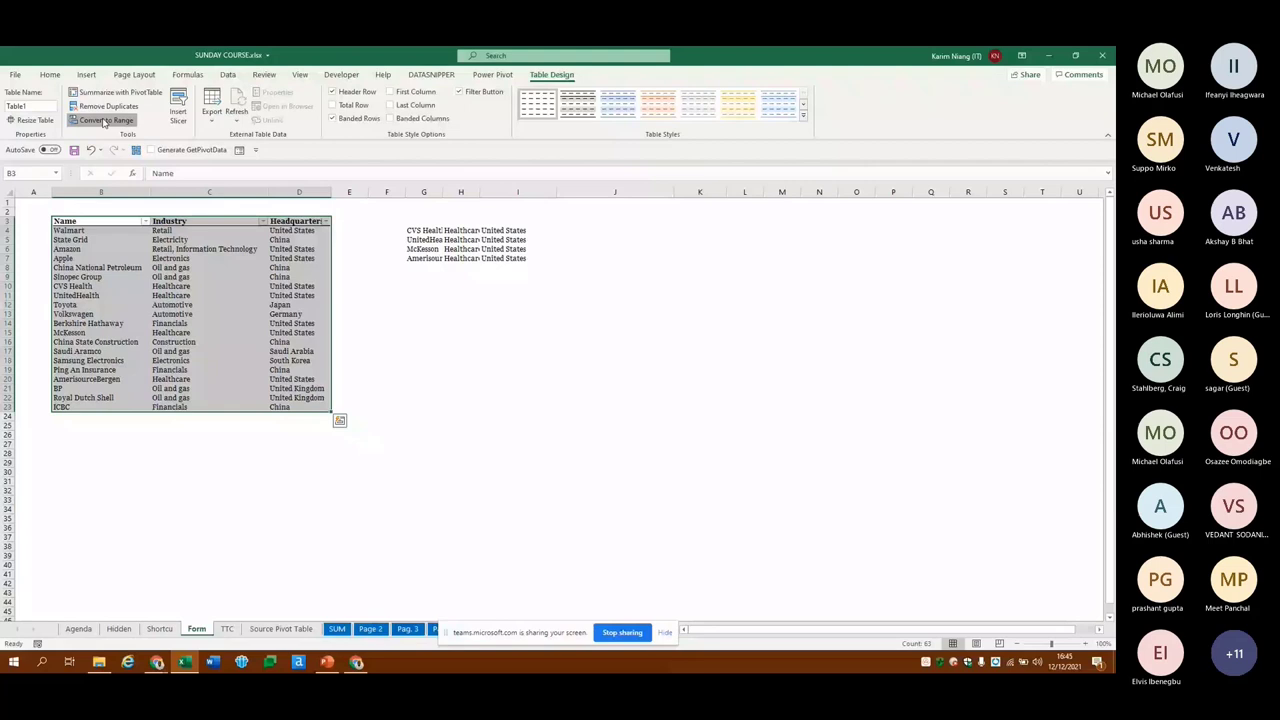
# Convert the company table to a range, then recreate it with headers using Ctrl+T
pyautogui.click(103, 121)
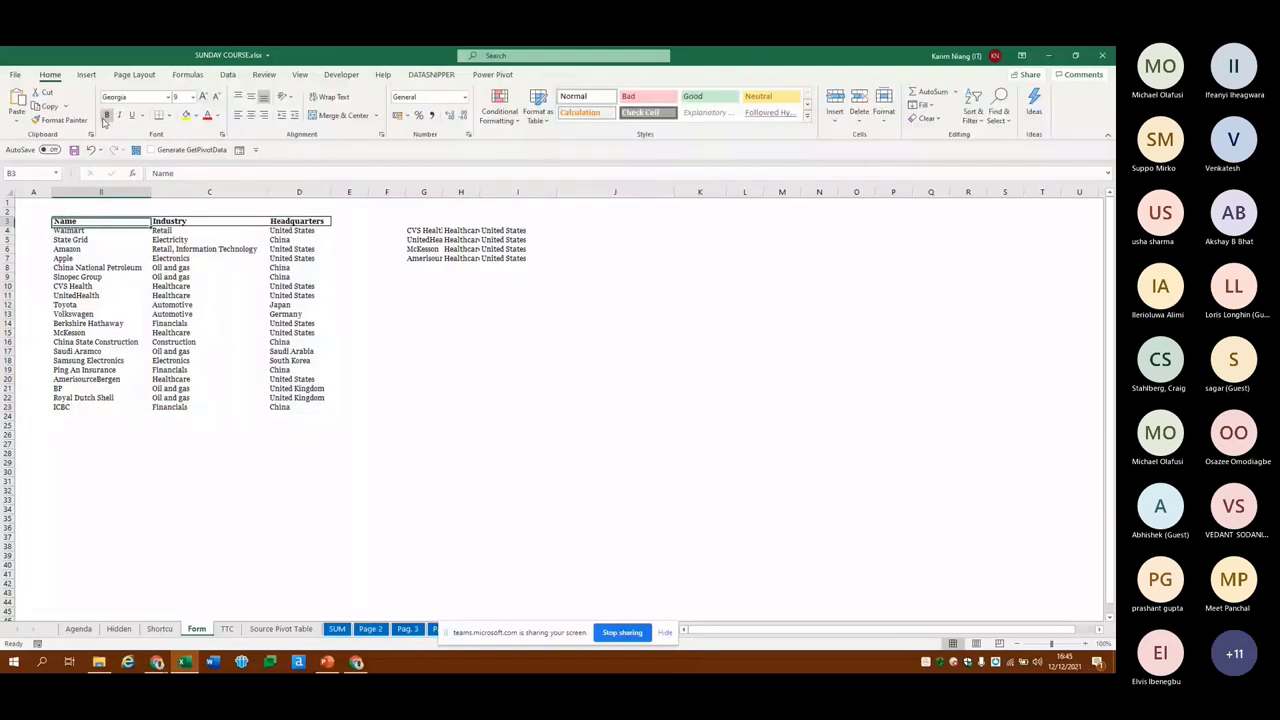
pyautogui.press('Up')
pyautogui.press('Right')
pyautogui.press('Down')
pyautogui.press('Down')
pyautogui.press('Down')
pyautogui.hotkey('ctrl', 't')
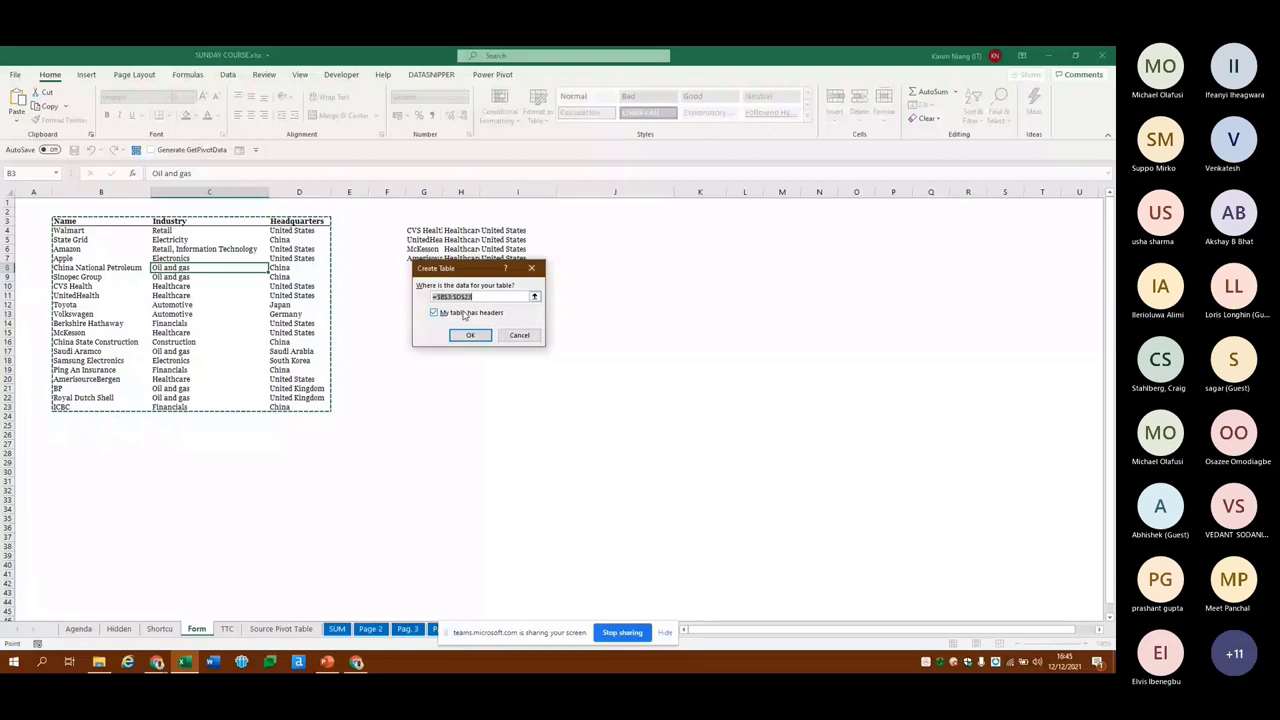
pyautogui.press('Return')
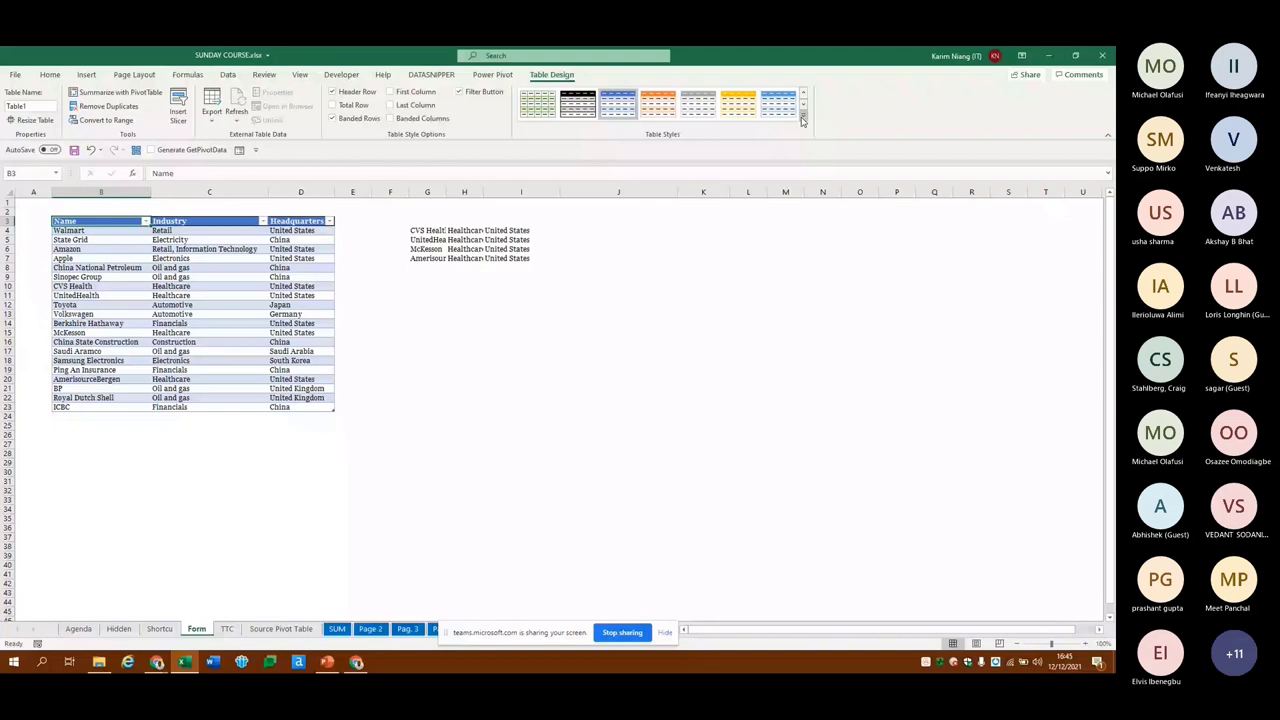
# Remove Table1's blue banded style, keeping its header filter buttons
pyautogui.click(802, 120)
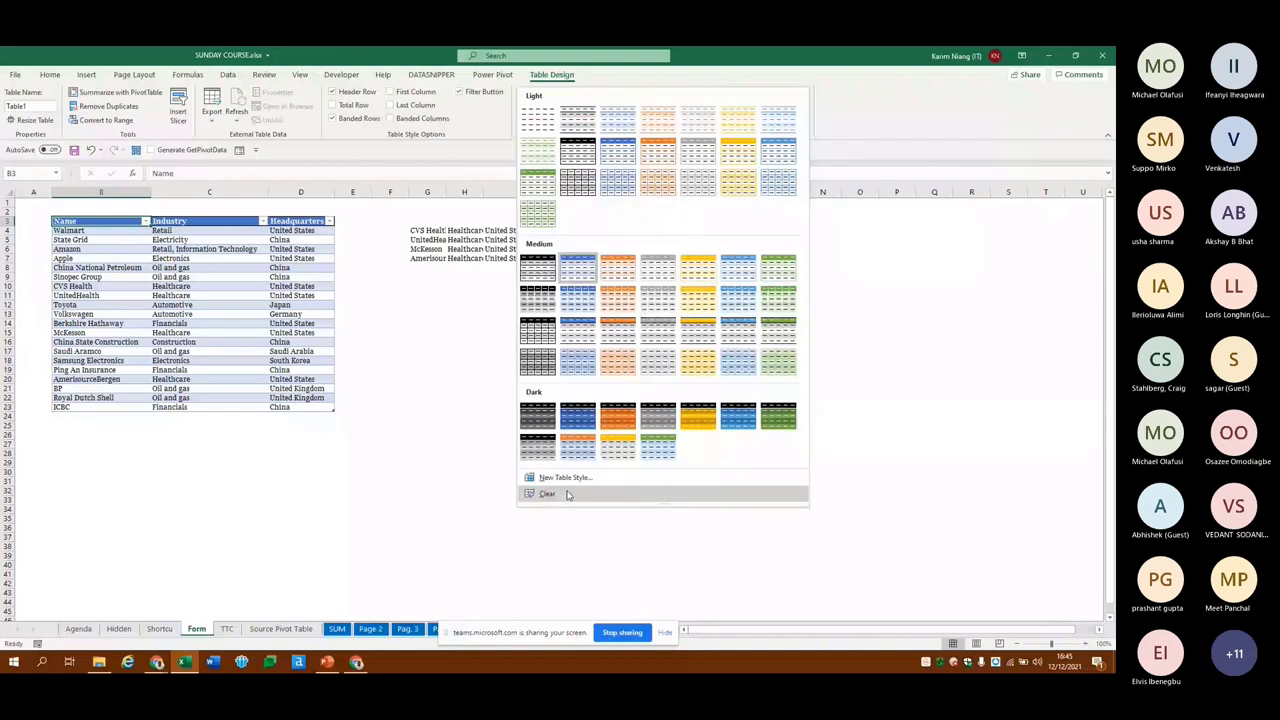
pyautogui.click(540, 492)
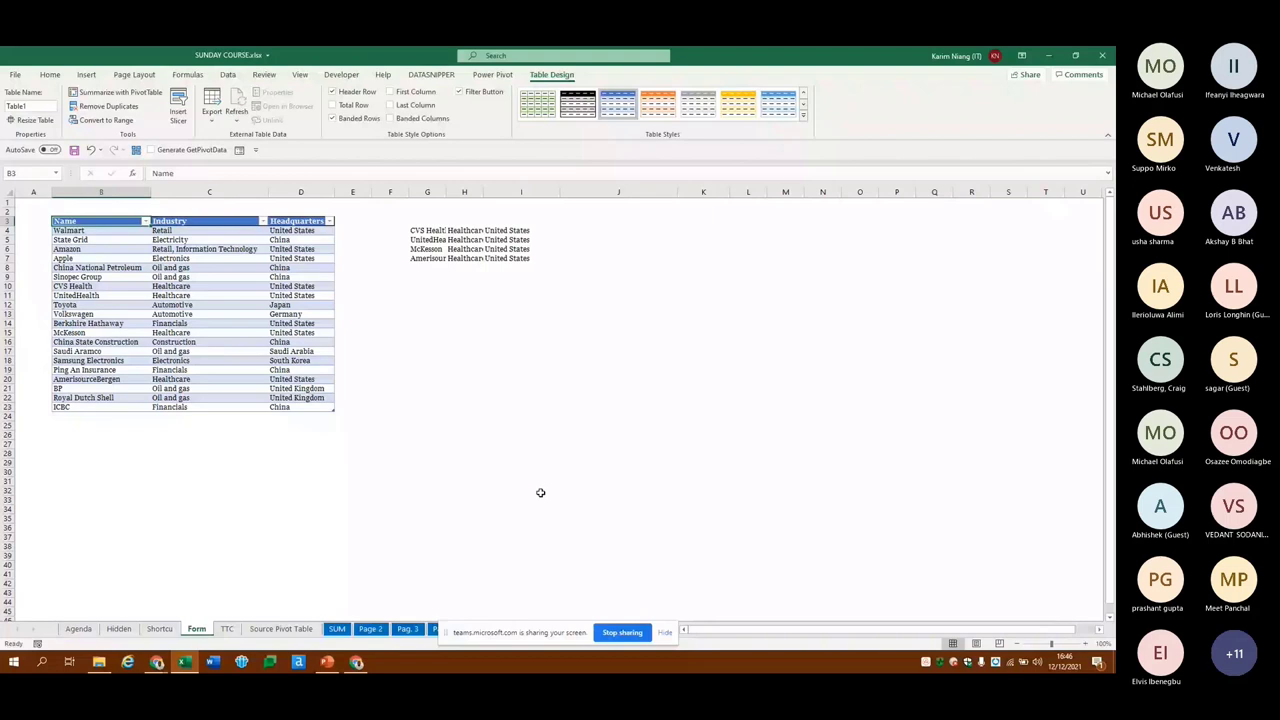
pyautogui.hotkey('ctrl', 'z')
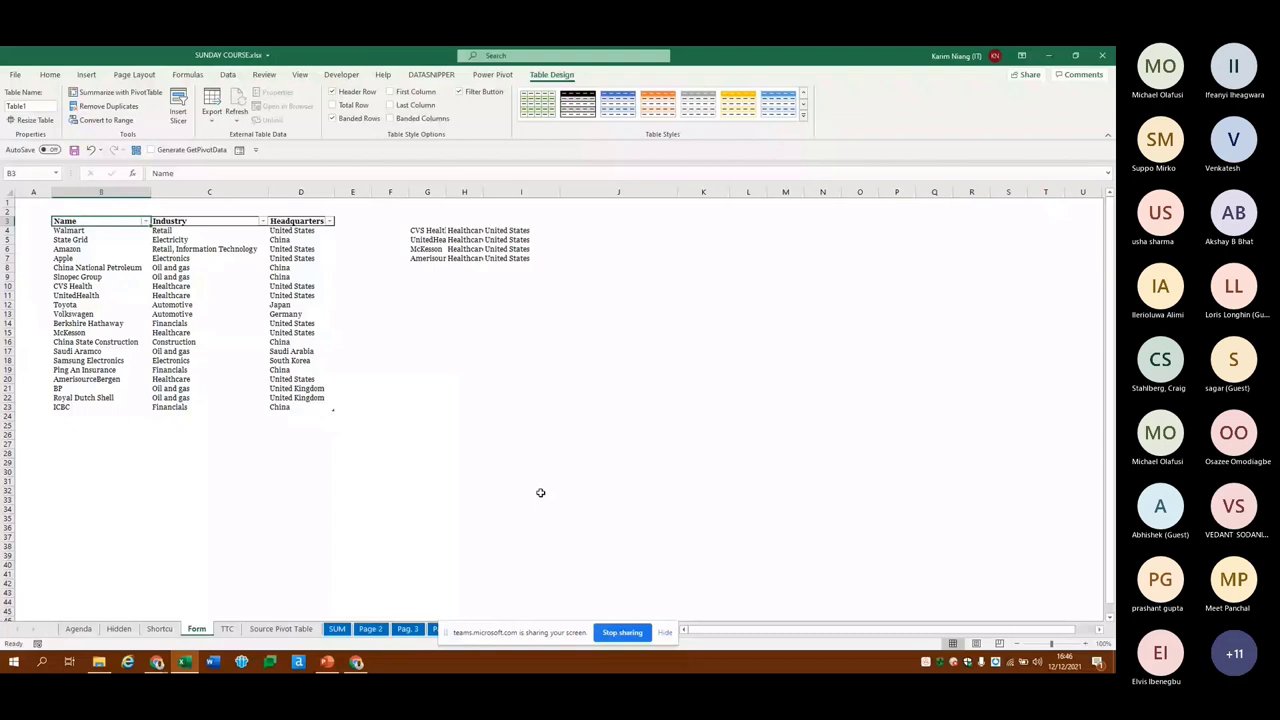
pyautogui.click(540, 492)
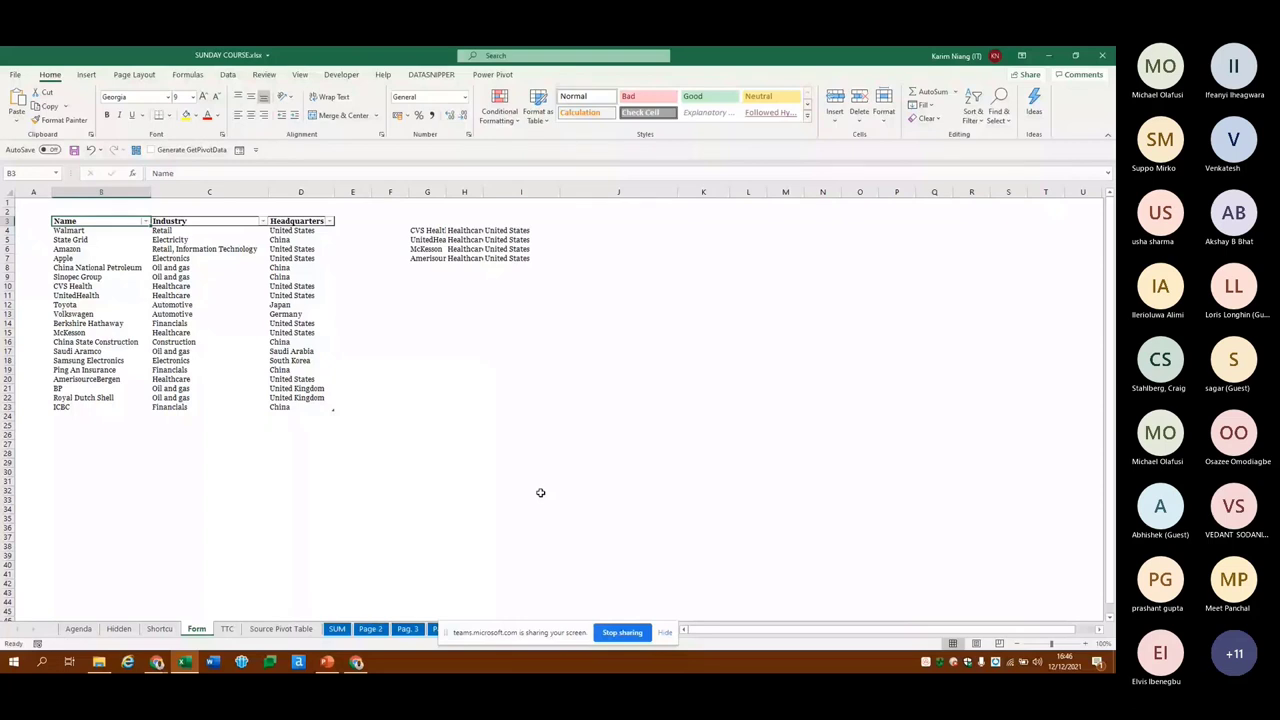
# Jump through the Amazon, ICBC, Berkshire Hathaway, Royal Dutch Shell and State Grid records, then select B3:D23
pyautogui.press('Up')
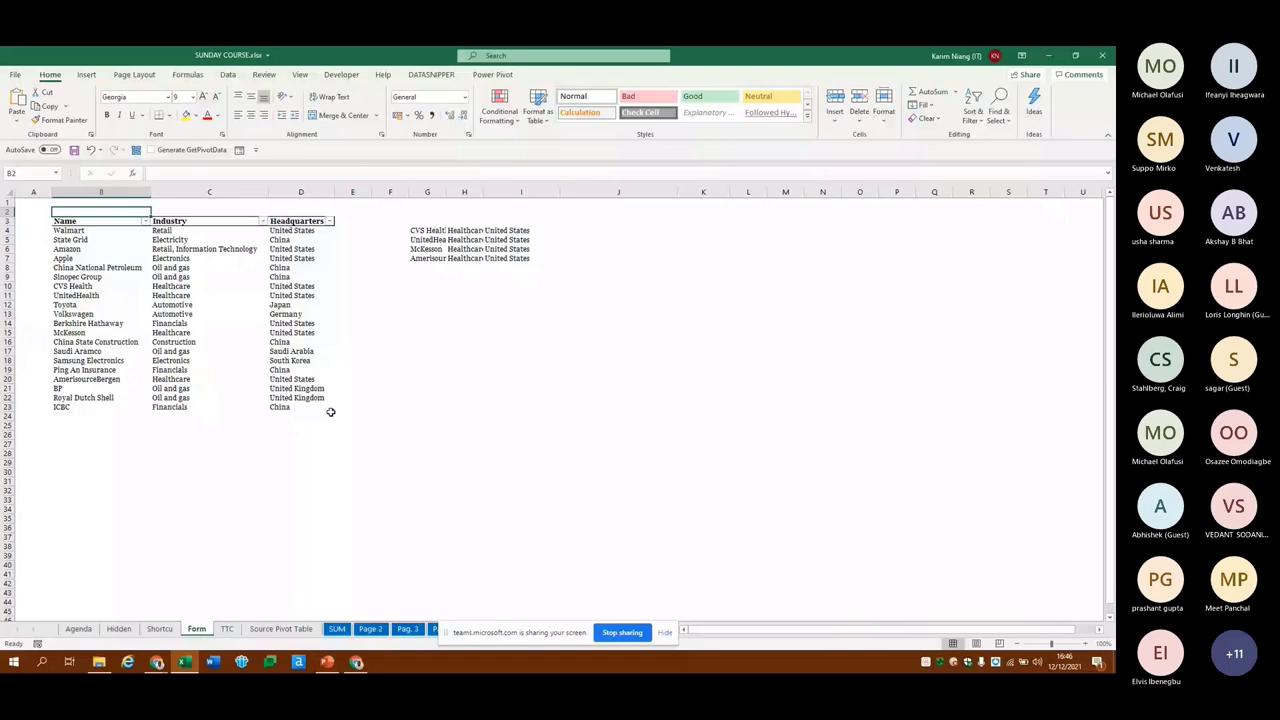
pyautogui.press('Down')
pyautogui.press('Down')
pyautogui.press('Down')
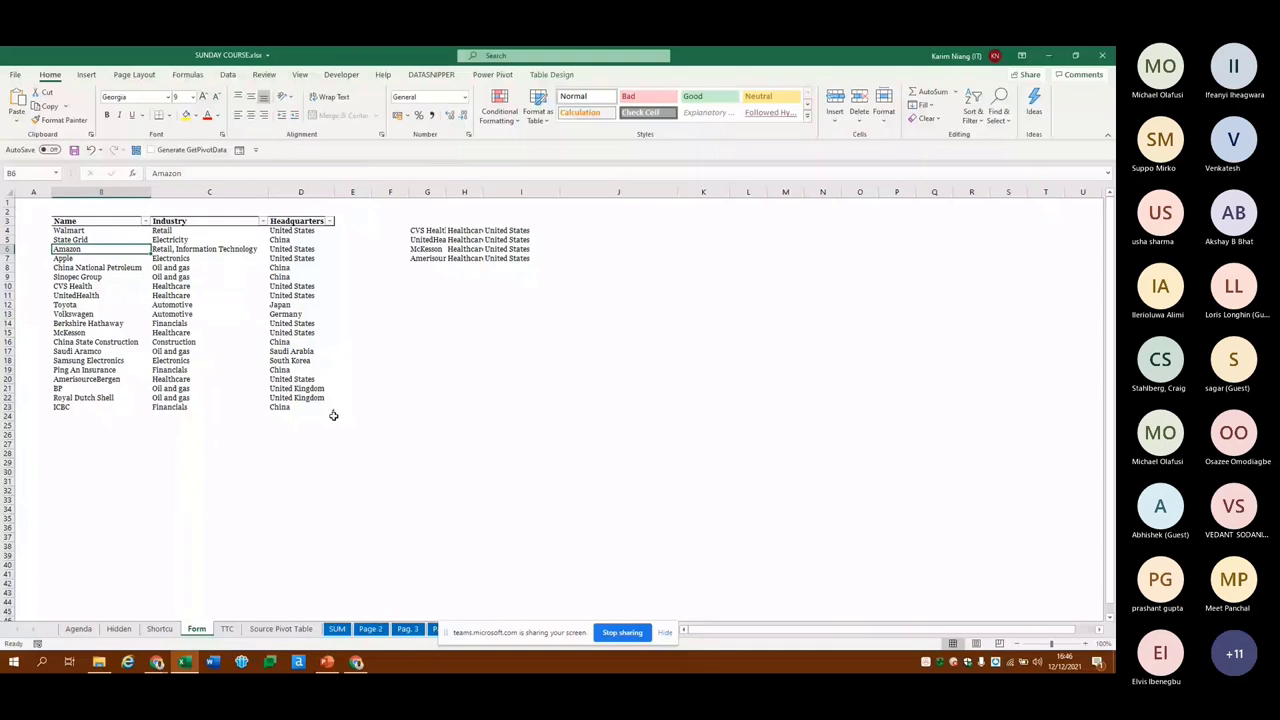
pyautogui.press('Right')
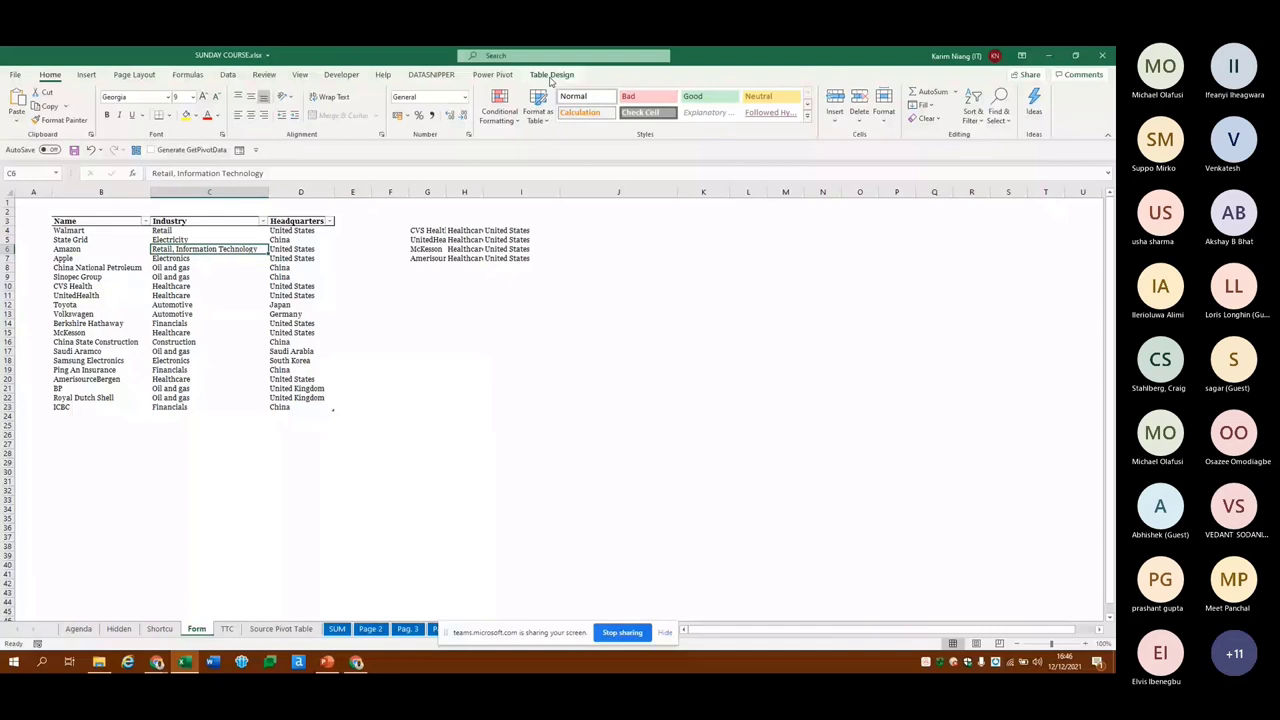
pyautogui.press('Left')
pyautogui.hotkey('ctrl', 'Down')
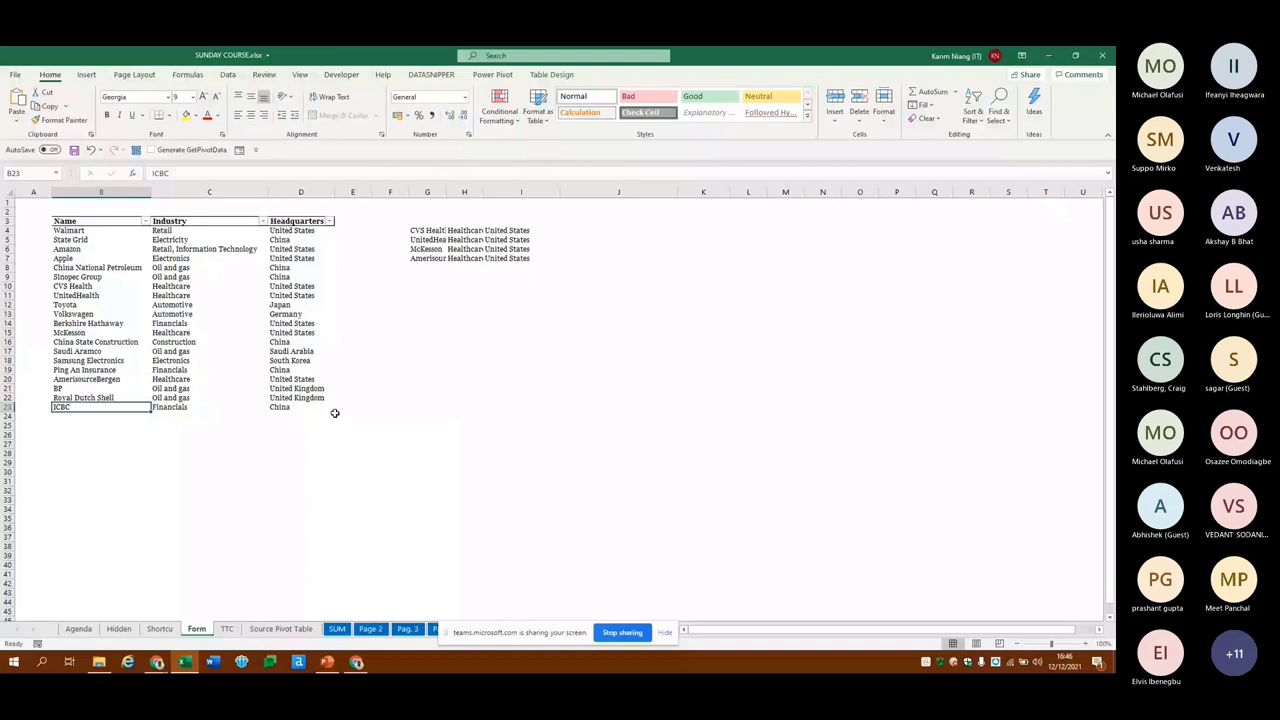
pyautogui.press('Up')
pyautogui.press('Up')
pyautogui.press('Up')
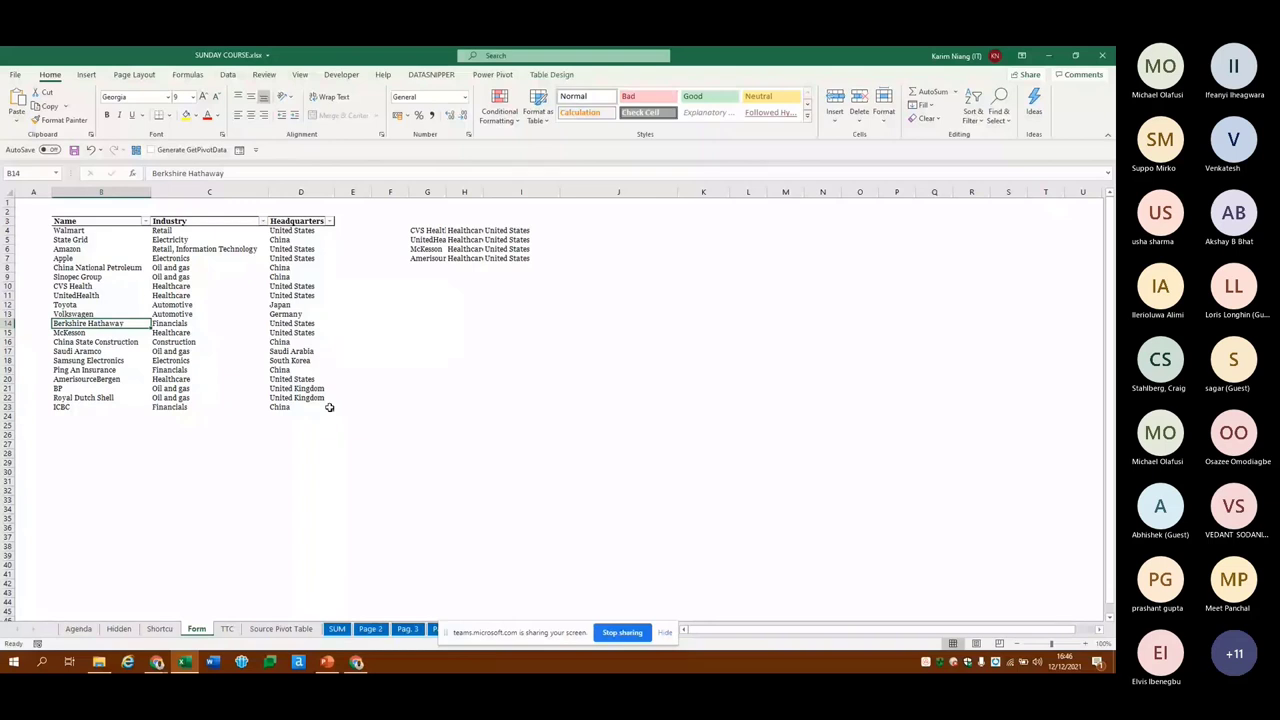
pyautogui.press('Down')
pyautogui.press('Down')
pyautogui.press('Down')
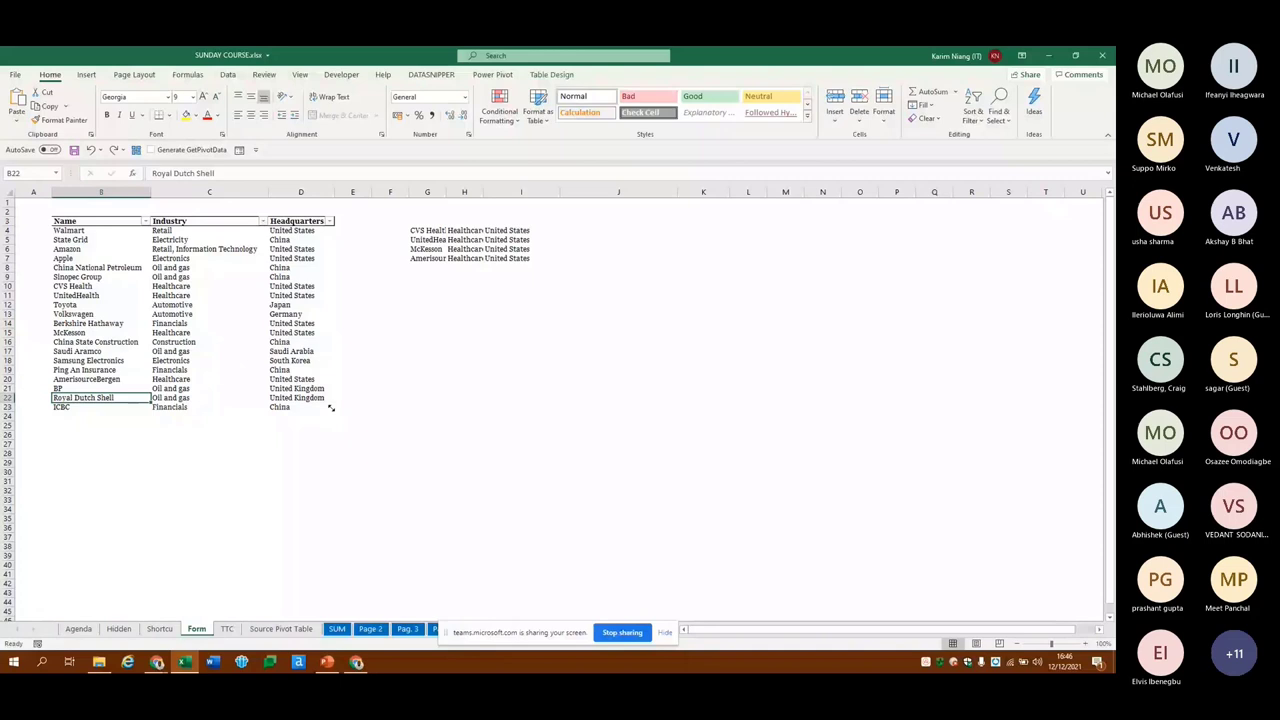
pyautogui.press('Up')
pyautogui.press('Up')
pyautogui.press('Up')
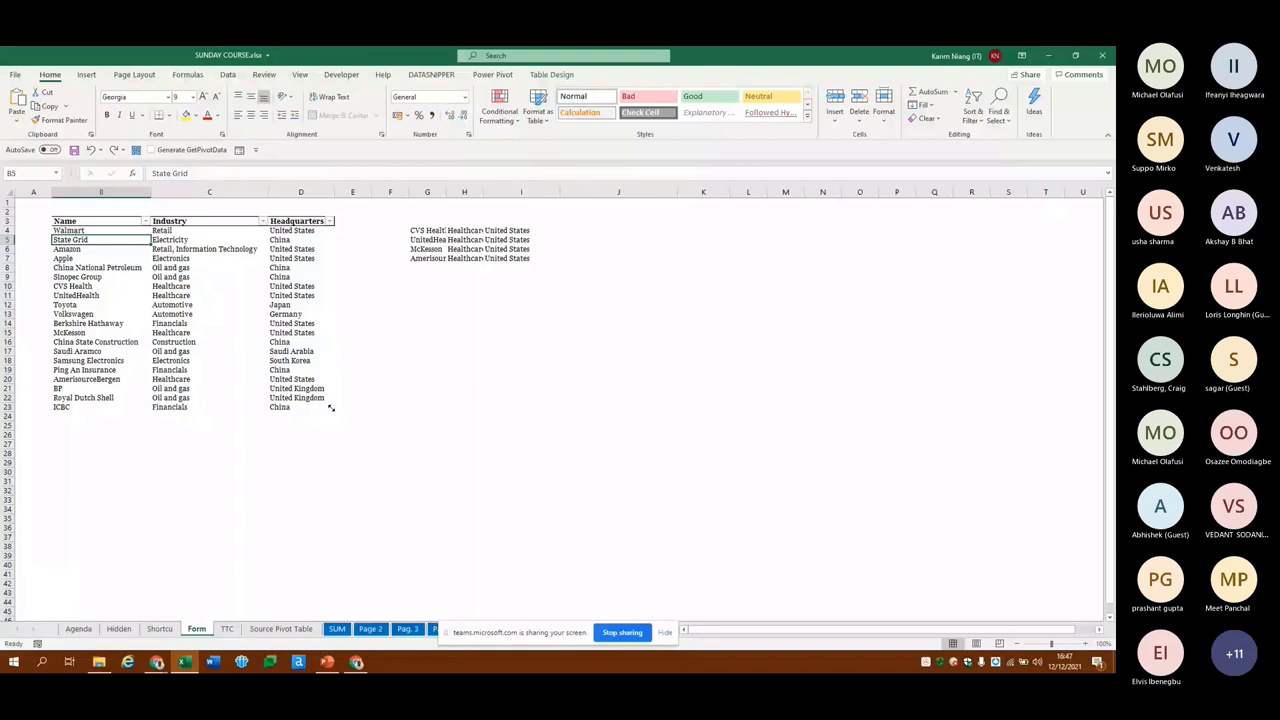
pyautogui.moveTo(65, 221); pyautogui.dragTo(331, 408)
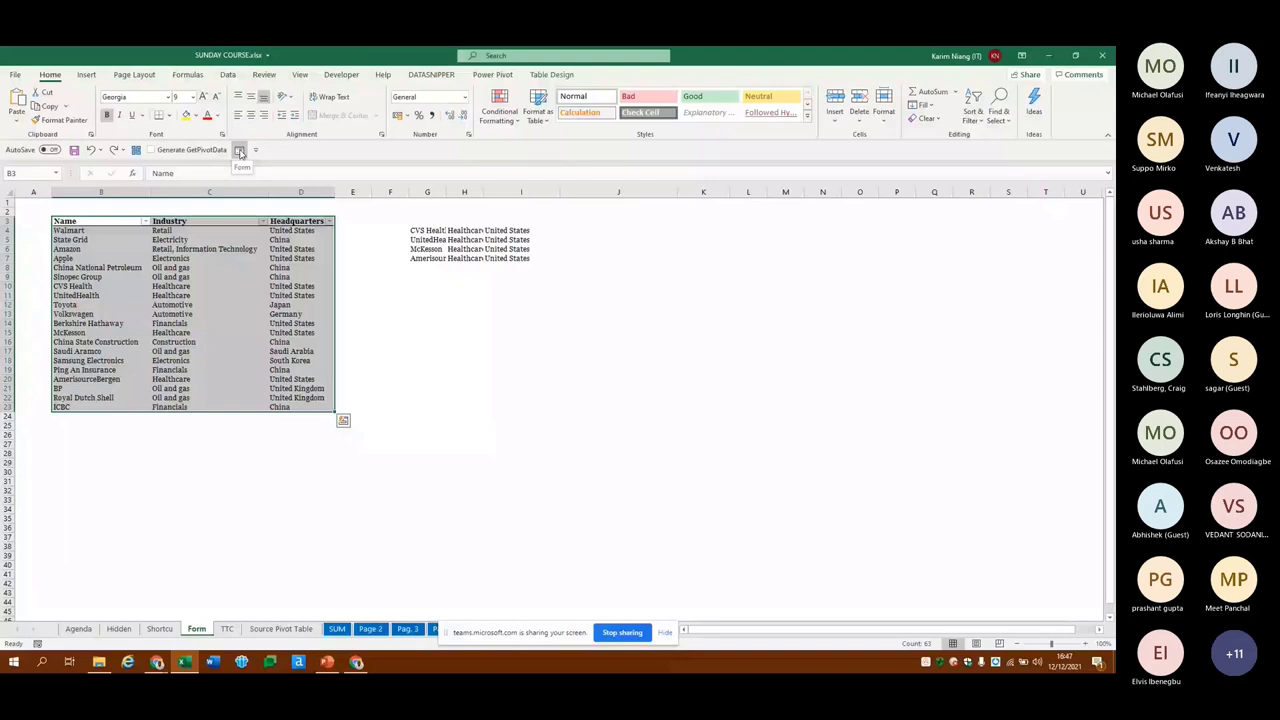
# Open and close the data entry form, then dismiss the ribbon customisation menu
pyautogui.click(240, 151)
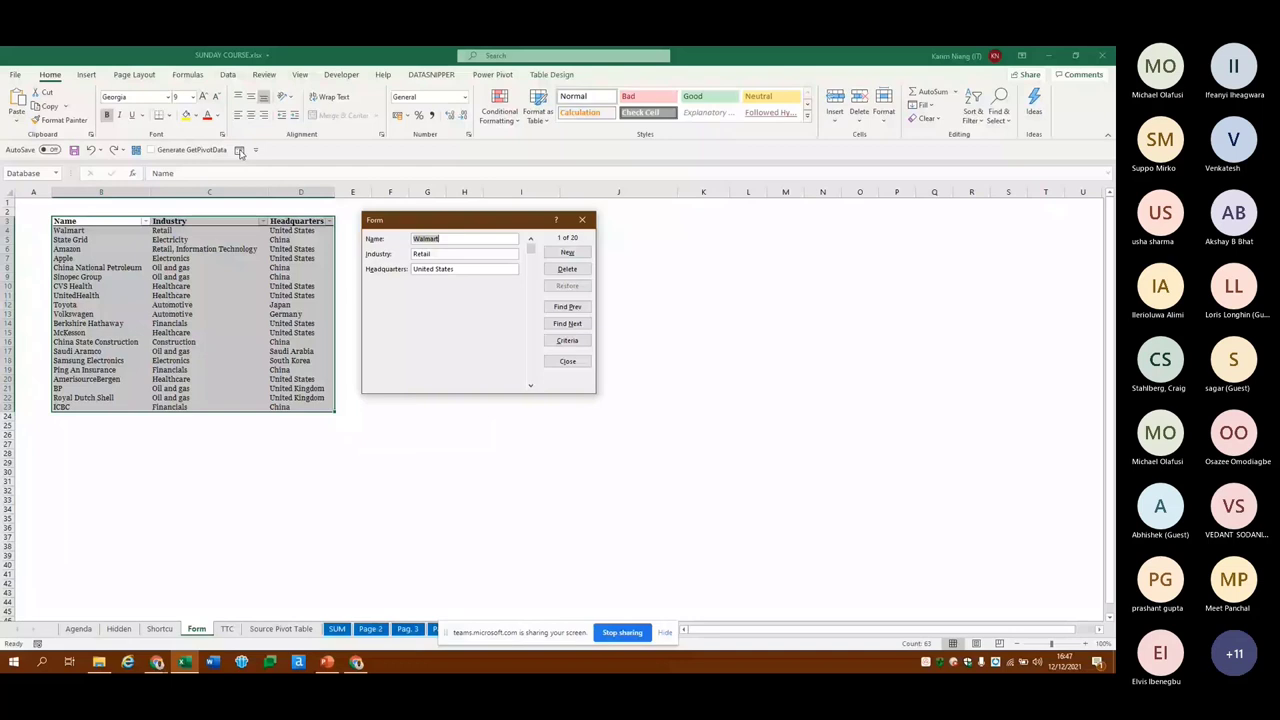
pyautogui.press('Escape')
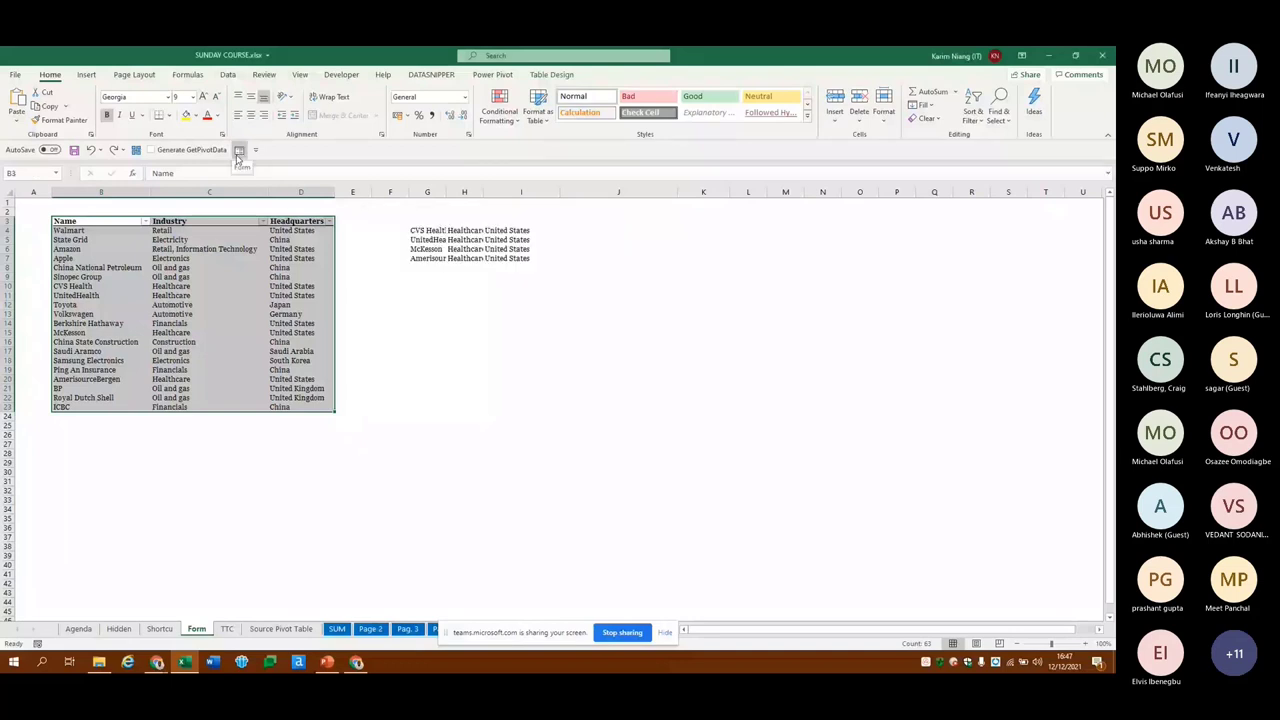
pyautogui.click(265, 75)
pyautogui.rightClick(277, 79)
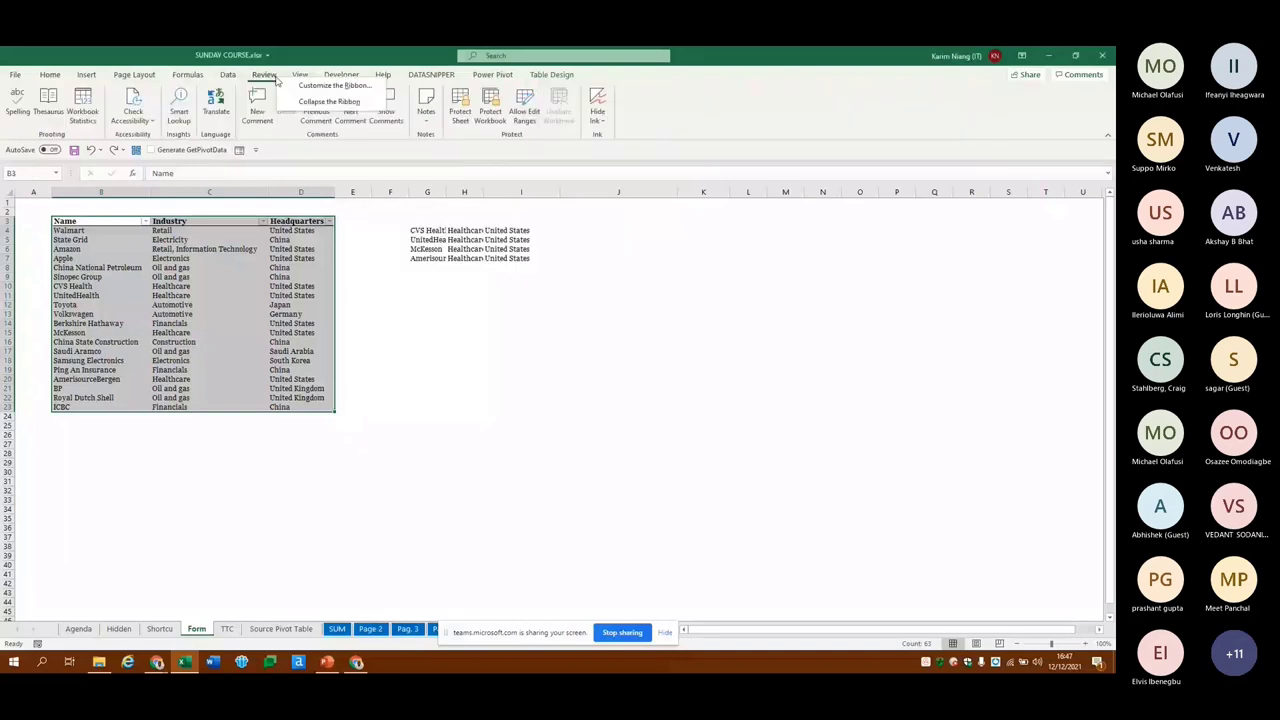
pyautogui.press('Escape')
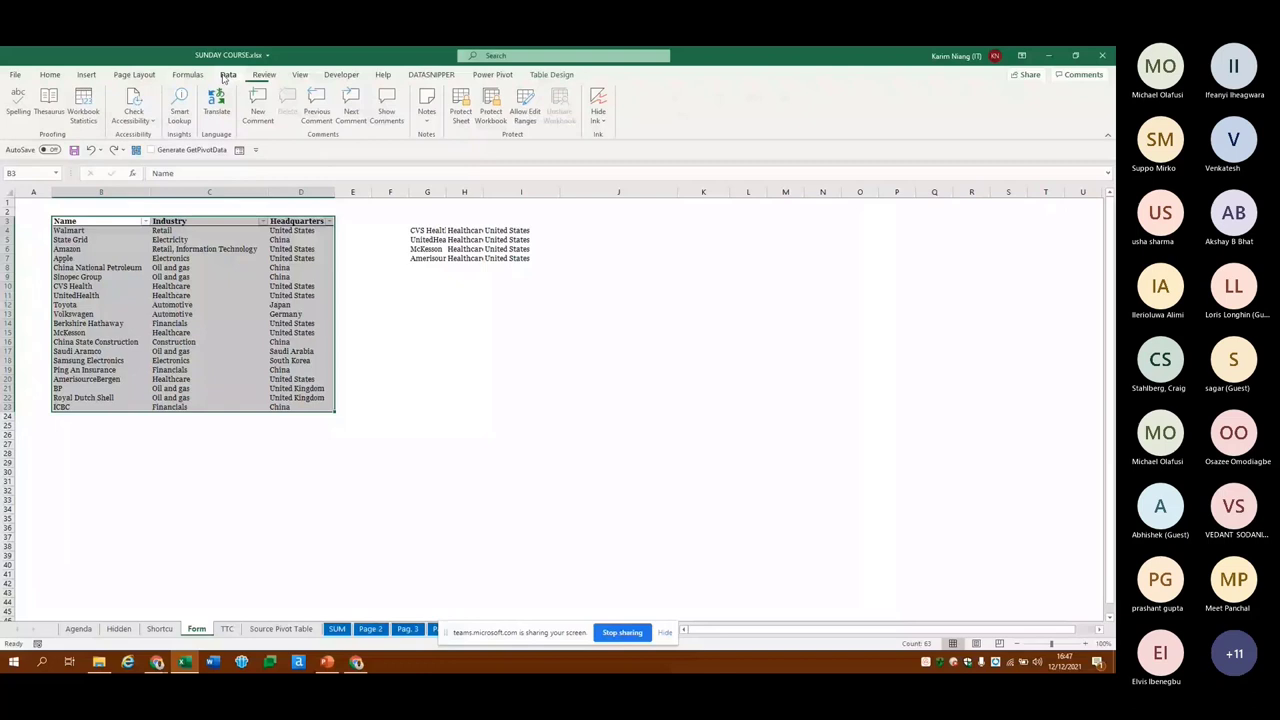
# Open the Excel Options Customize Ribbon page and close it unchanged
pyautogui.click(226, 76)
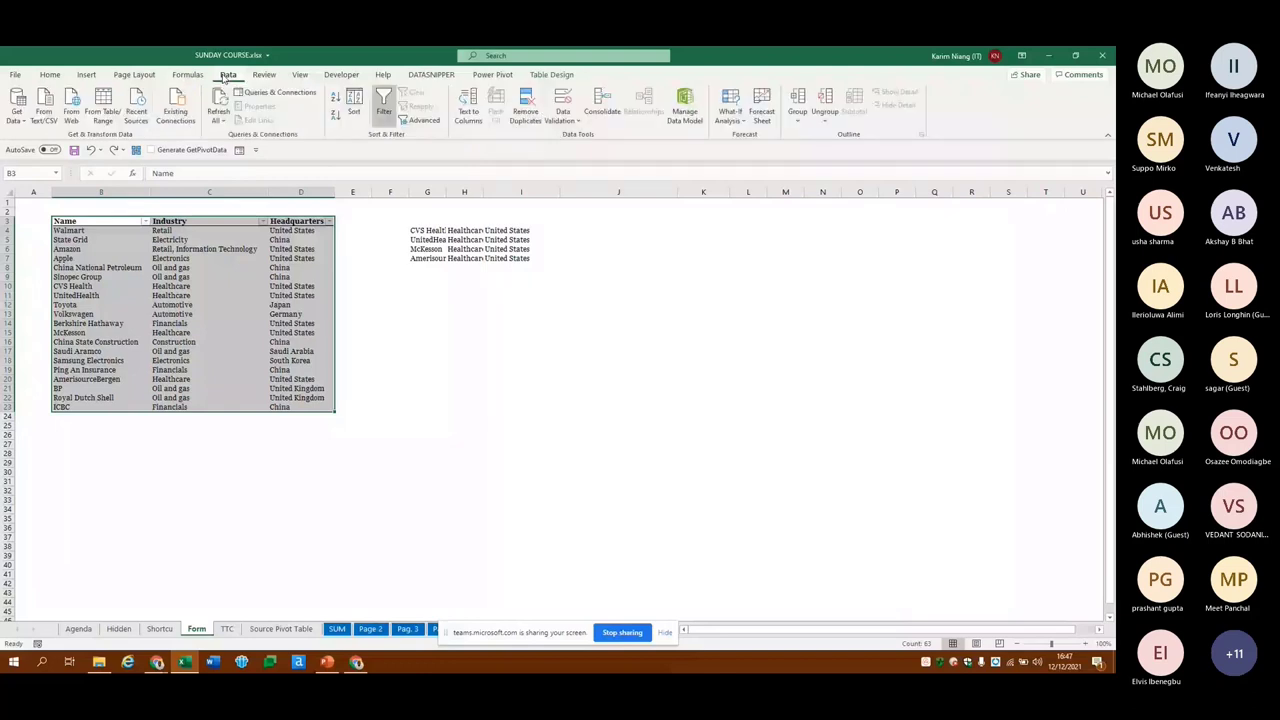
pyautogui.rightClick(226, 78)
pyautogui.click(285, 170)
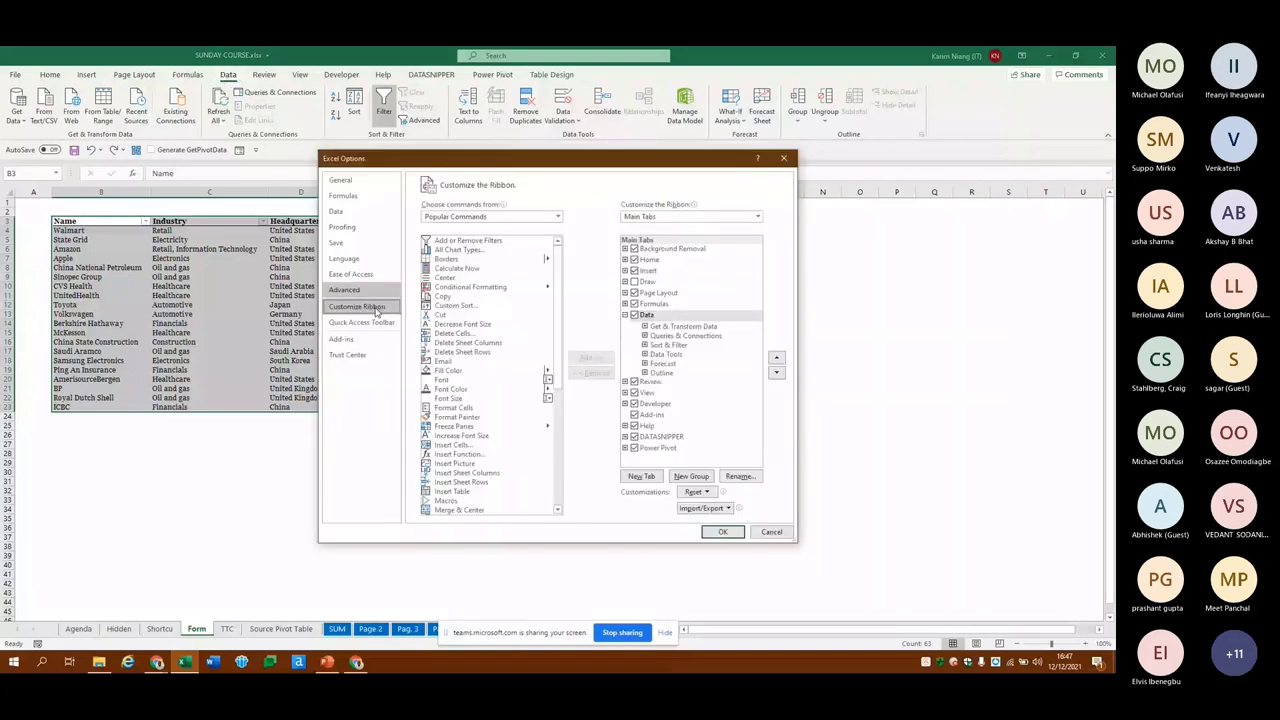
pyautogui.press('Escape')
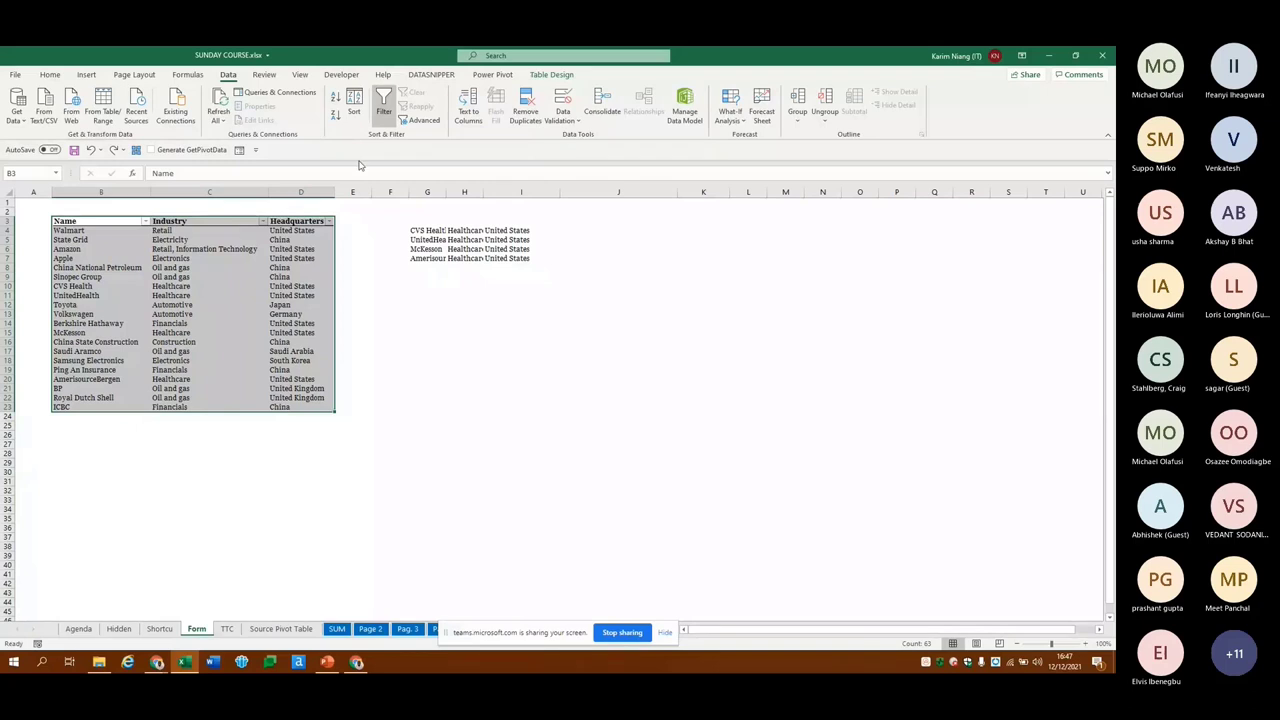
pyautogui.click(256, 151)
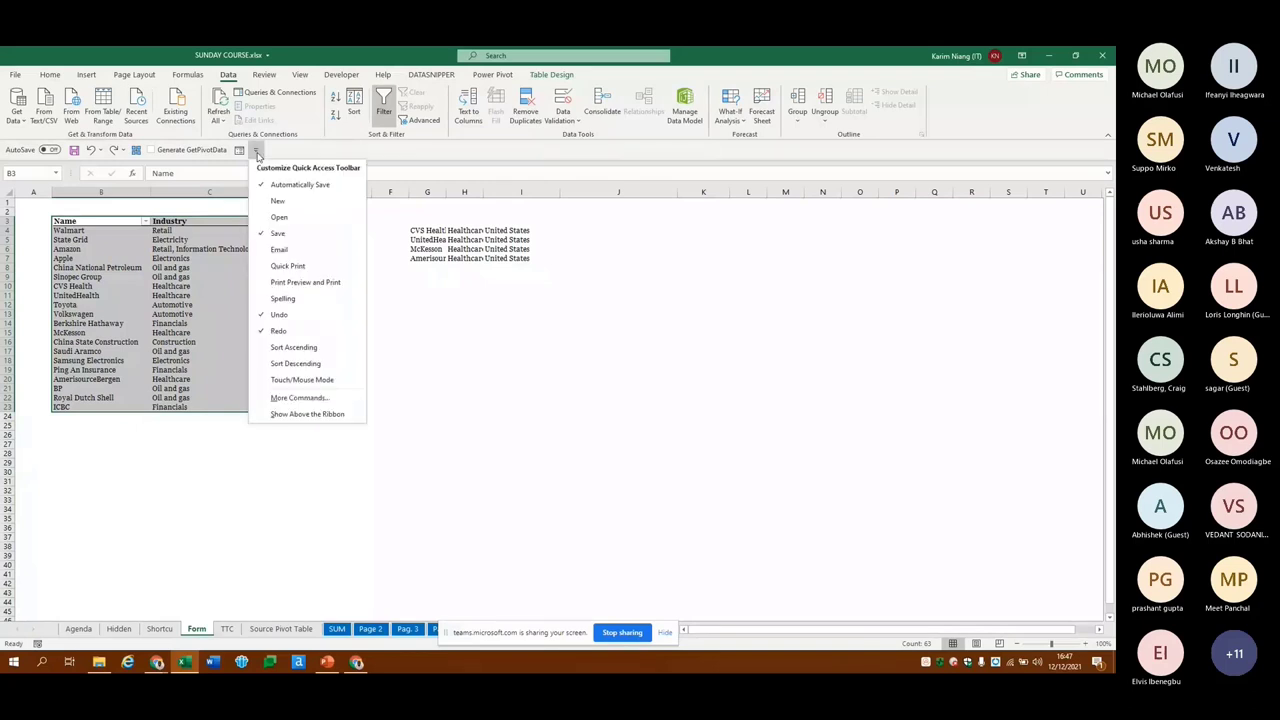
pyautogui.click(256, 151)
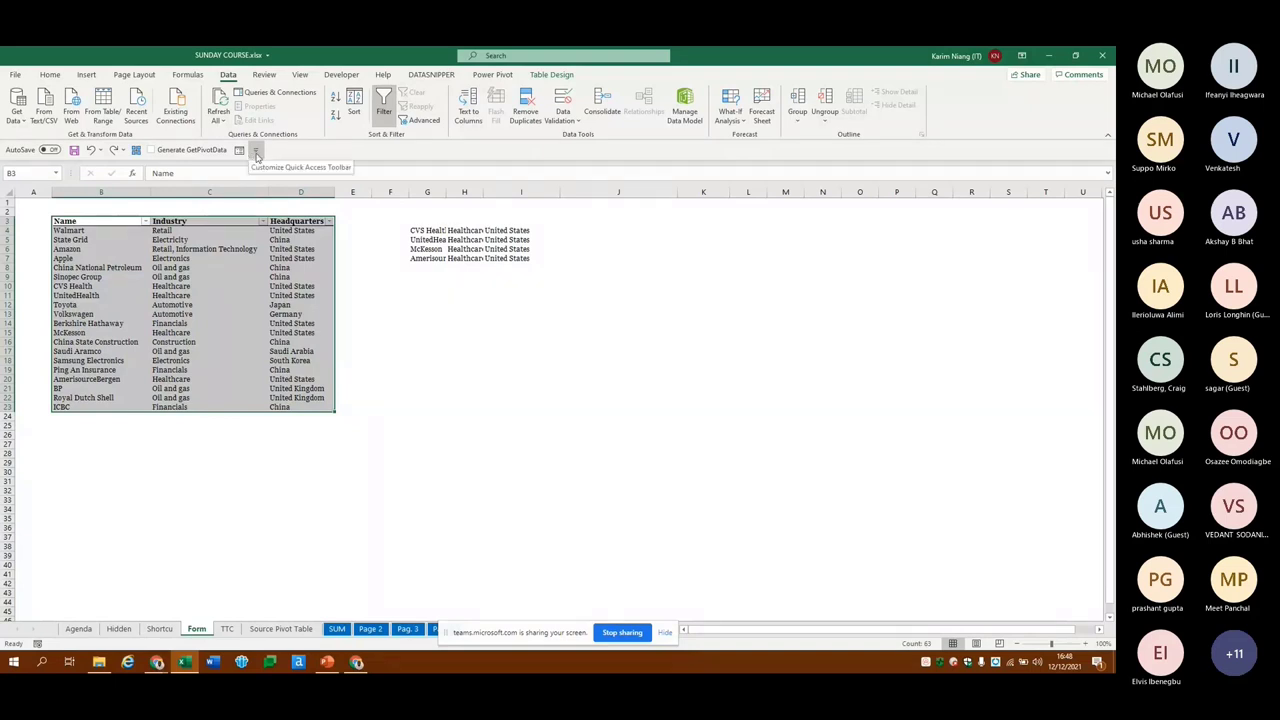
pyautogui.click(258, 148)
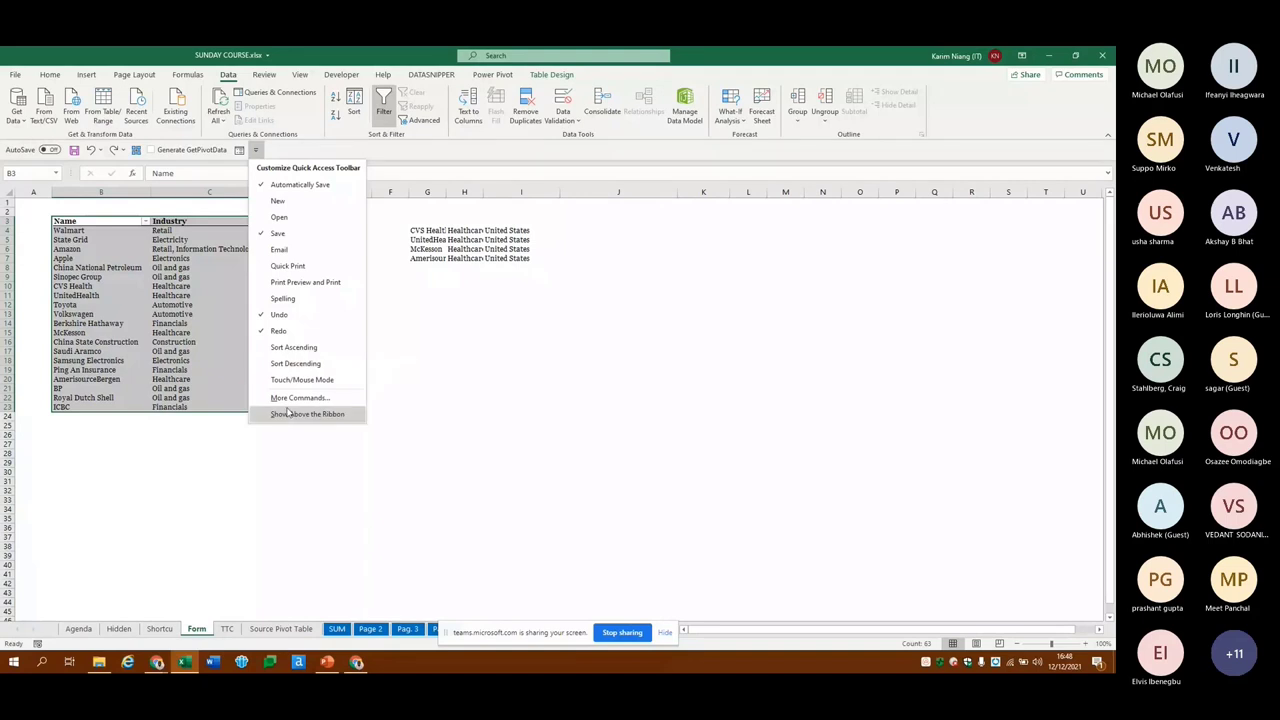
pyautogui.click(292, 398)
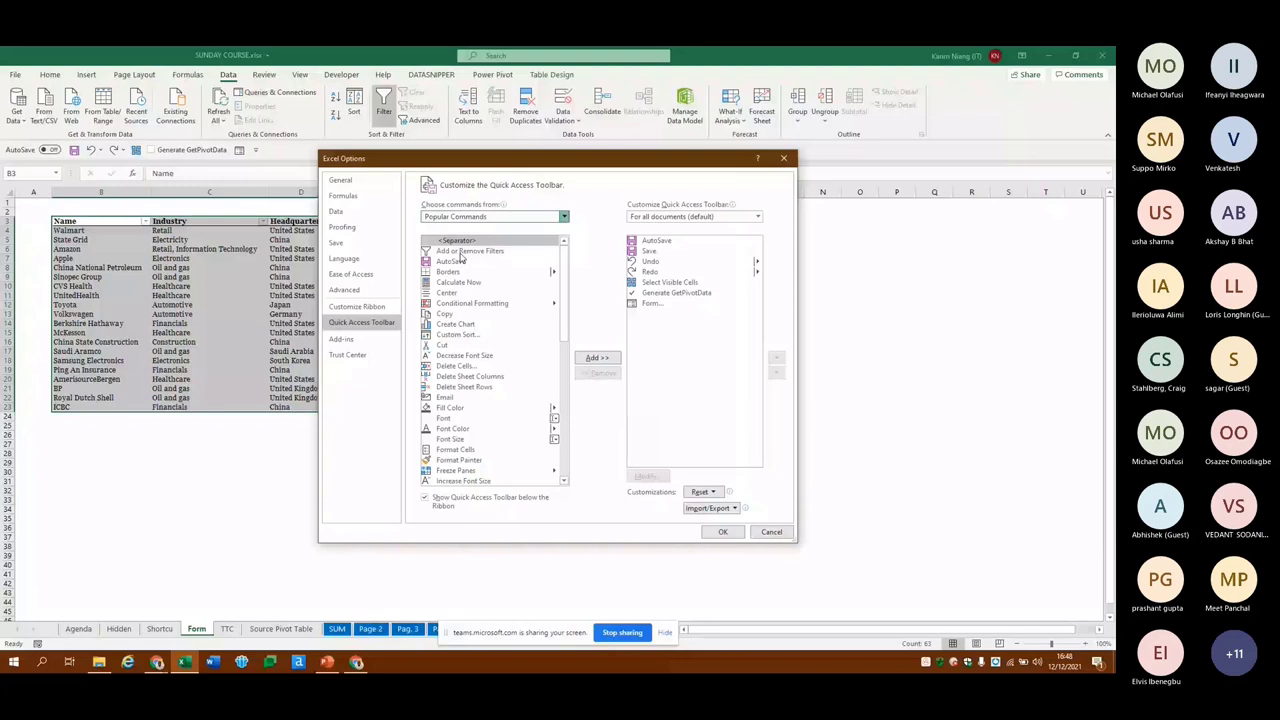
pyautogui.press('Down')
pyautogui.press('Down')
pyautogui.moveTo(563, 244); pyautogui.dragTo(563, 300)
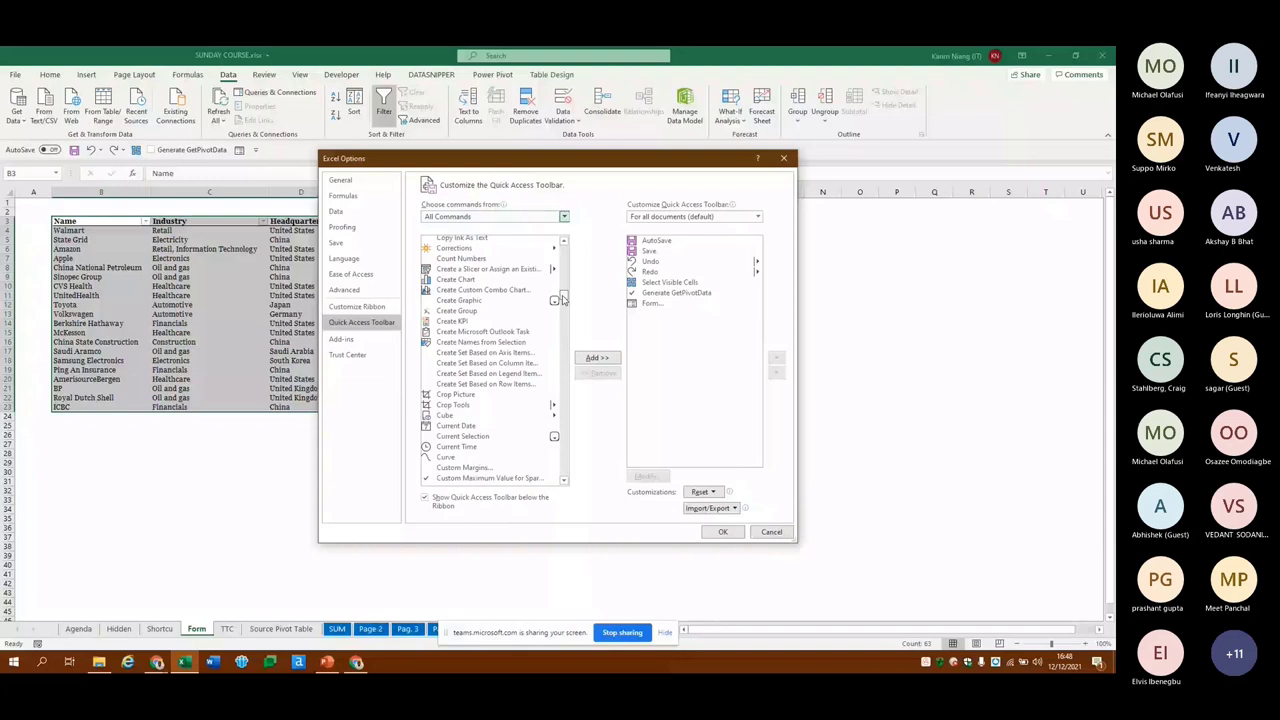
pyautogui.moveTo(563, 300); pyautogui.dragTo(563, 330)
pyautogui.click(452, 325)
pyautogui.click(597, 357)
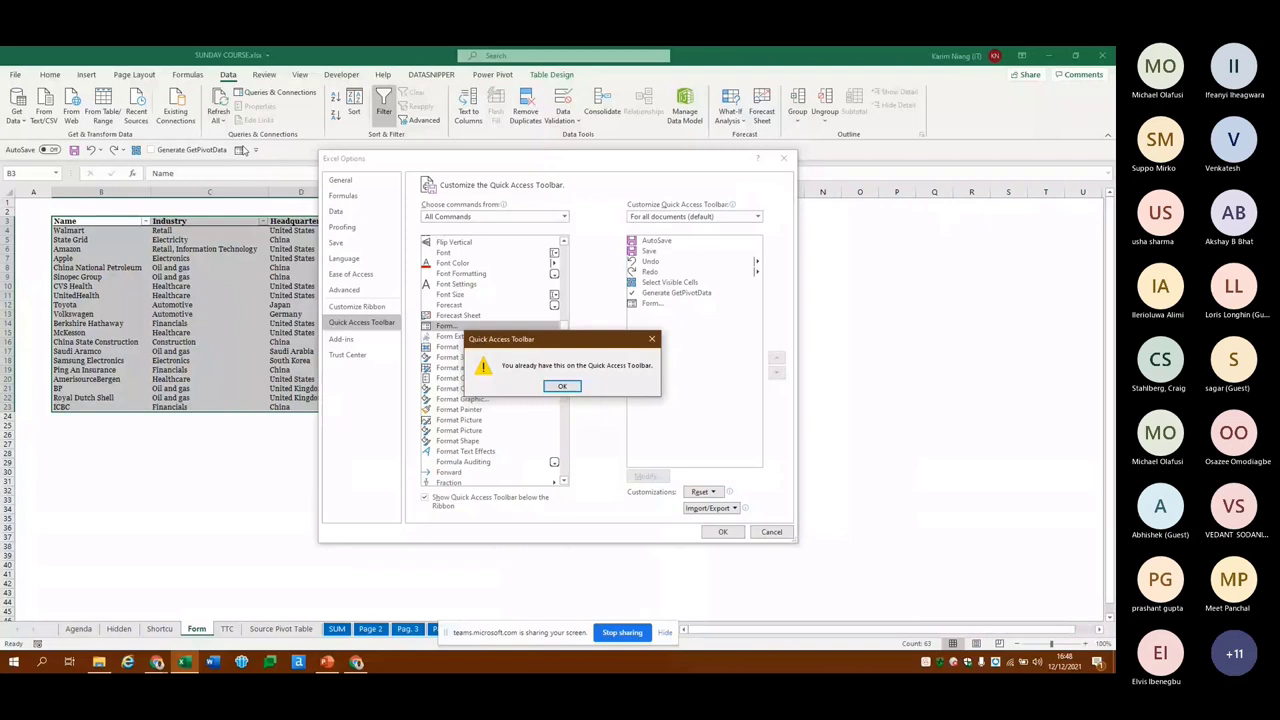
pyautogui.click(562, 386)
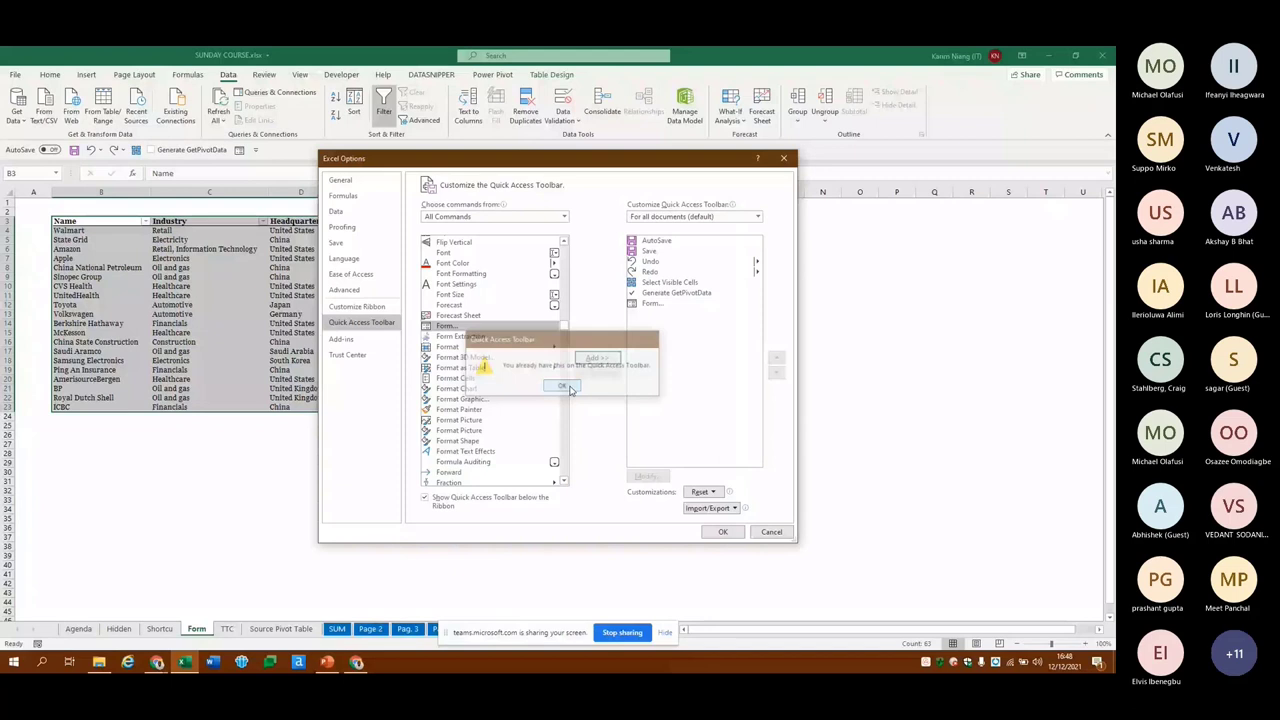
pyautogui.click(723, 531)
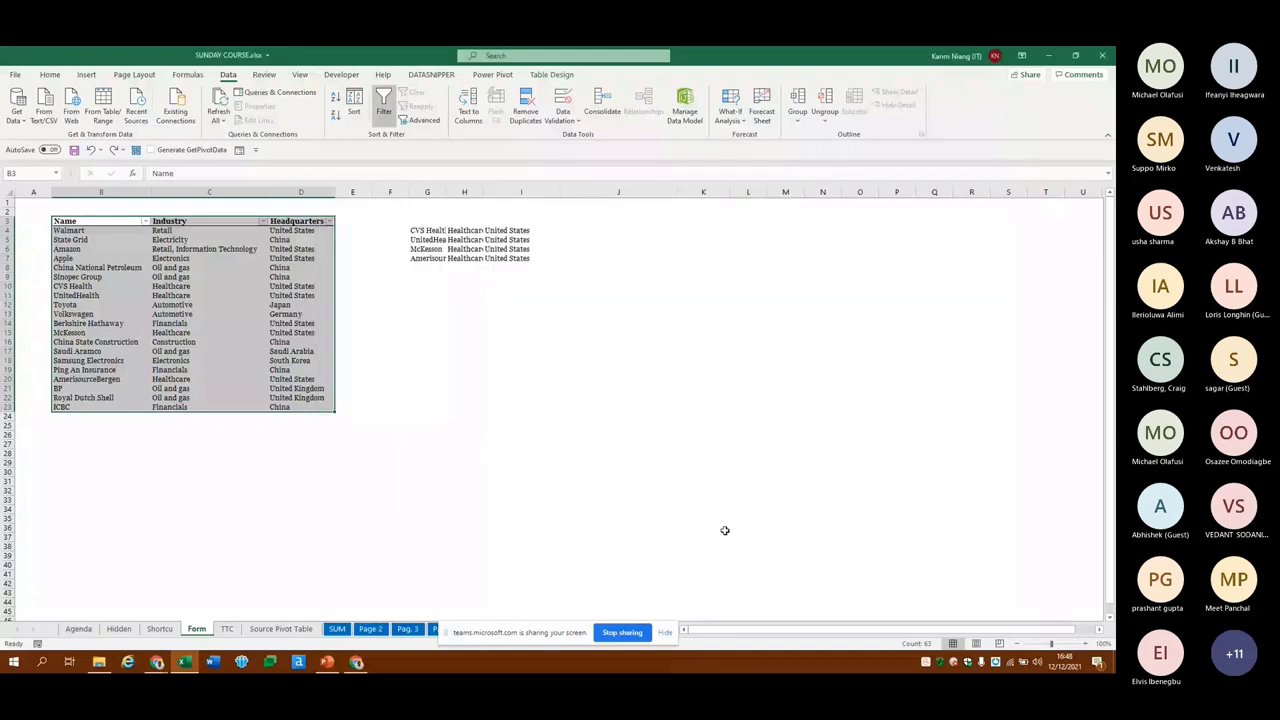
# Open the table's data entry form with Alt+6 and start a new blank record
pyautogui.hotkey('alt', '6')
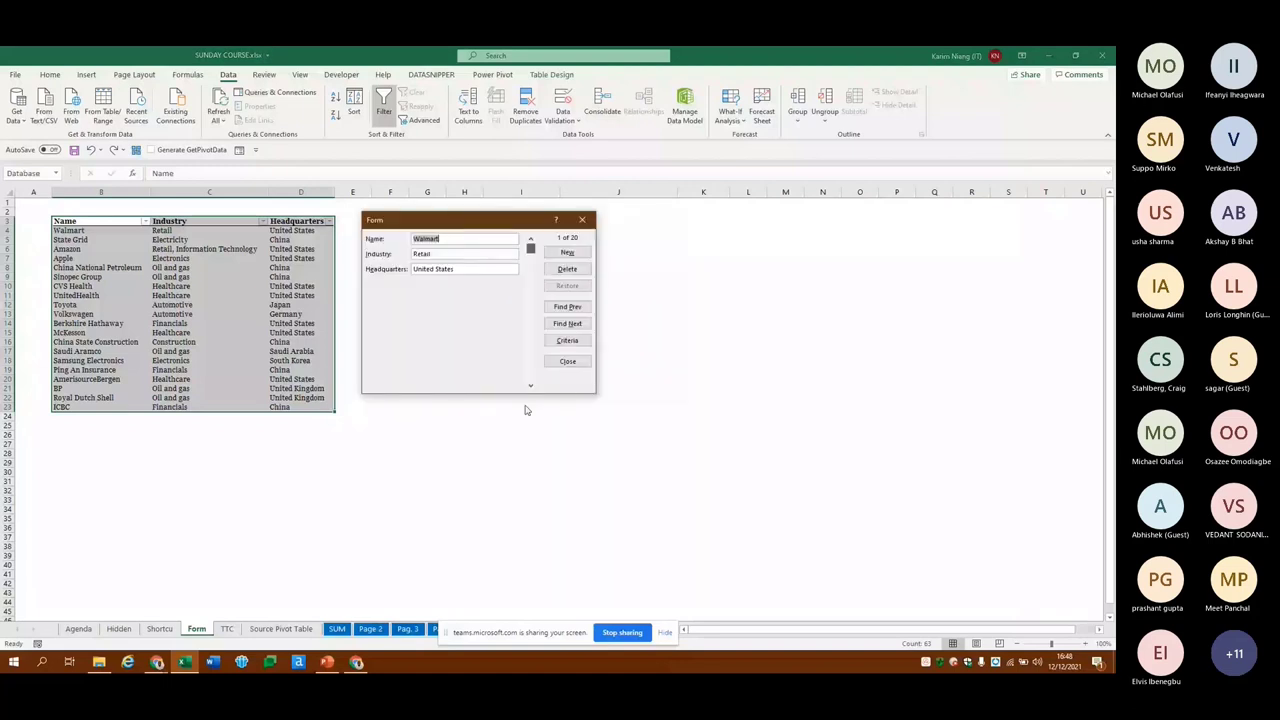
pyautogui.moveTo(531, 248)
pyautogui.mouseDown()
pyautogui.moveTo(527, 385)
pyautogui.moveTo(526, 371)
pyautogui.mouseUp()
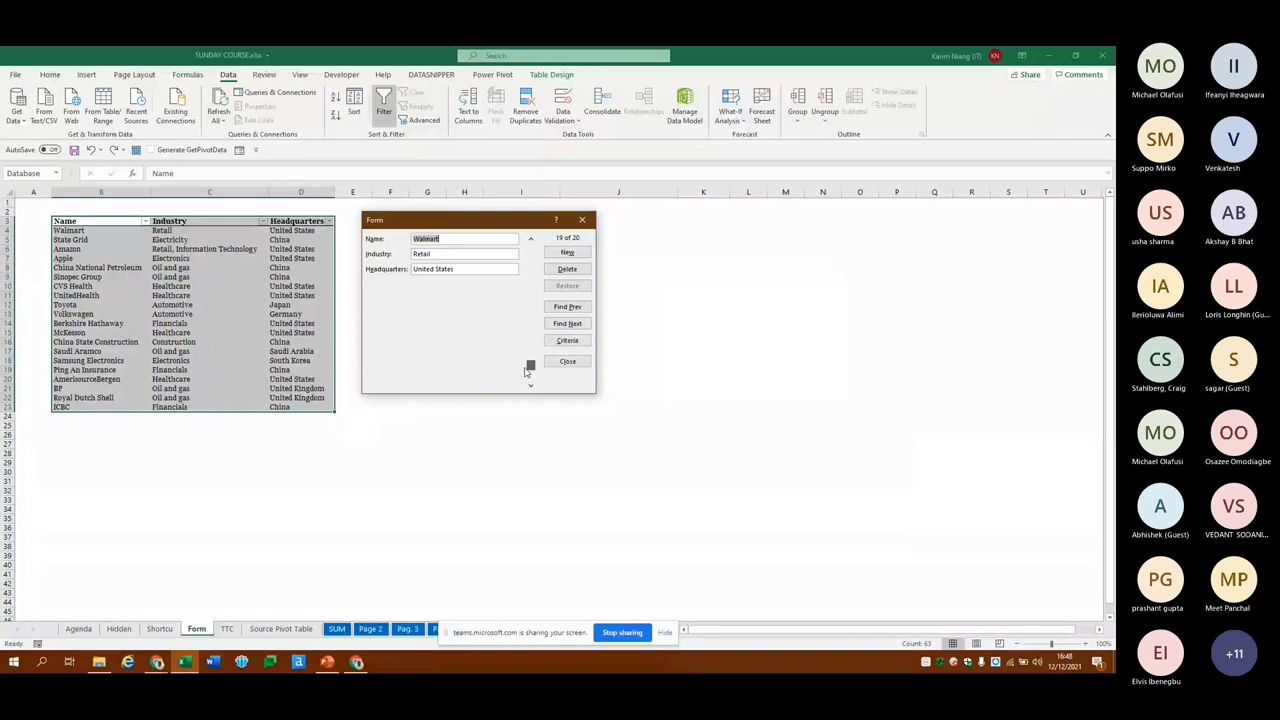
pyautogui.click(528, 374)
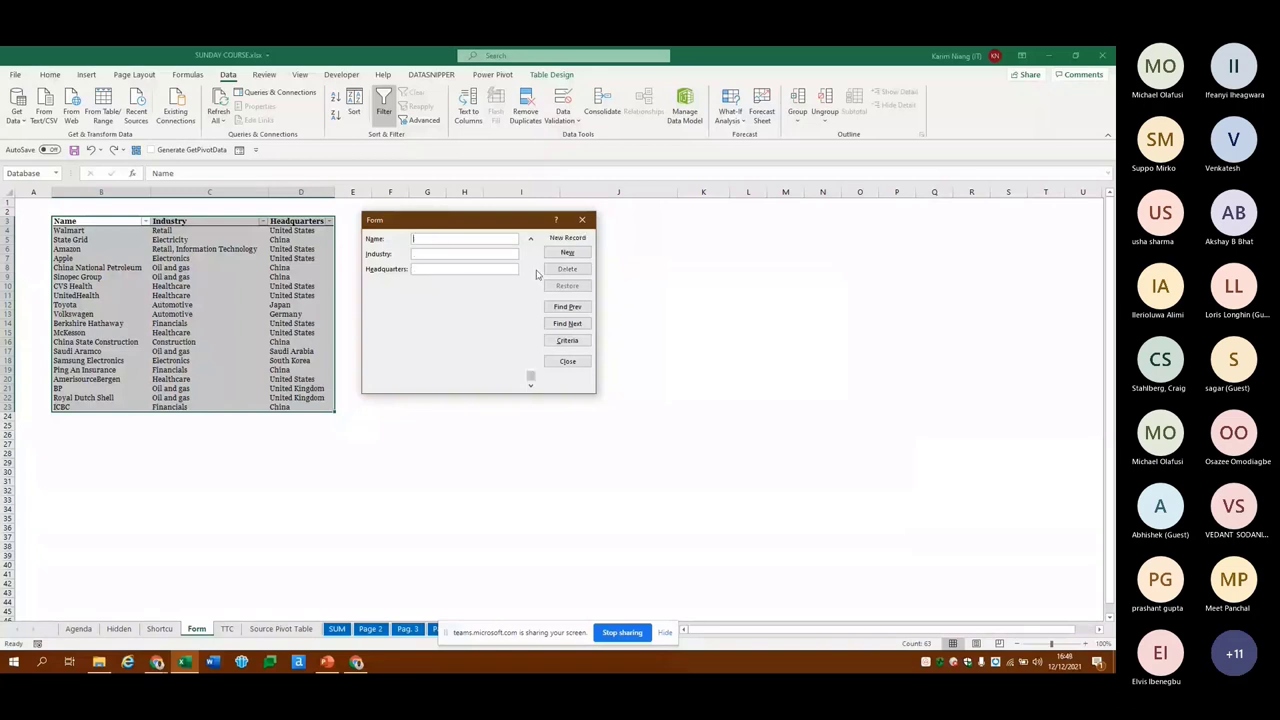
pyautogui.moveTo(530, 377); pyautogui.dragTo(535, 380)
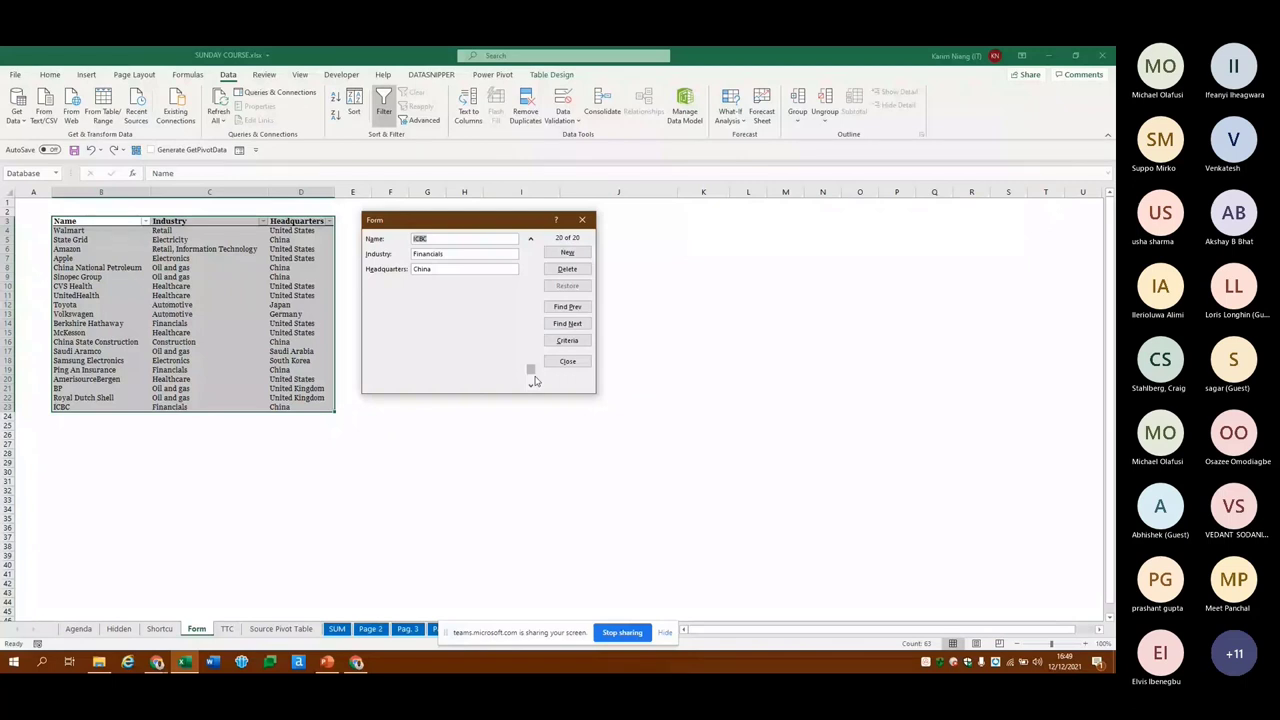
pyautogui.click(566, 253)
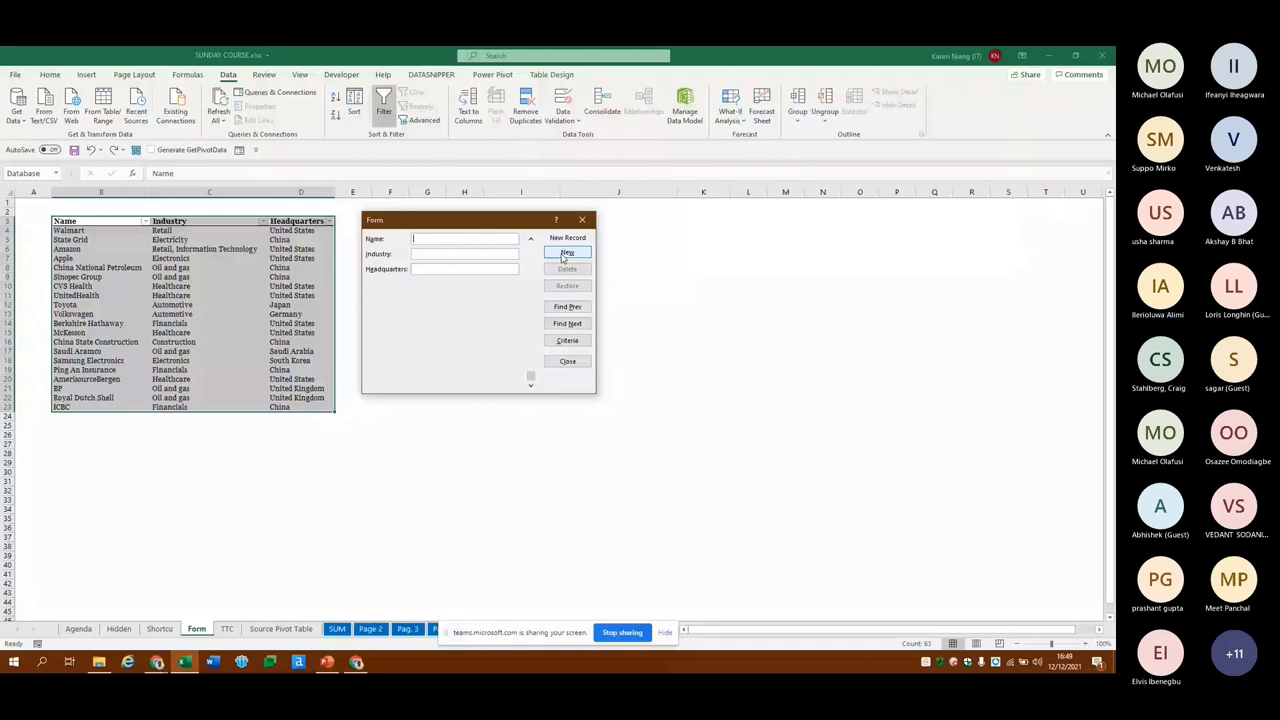
# Enter Amazon, Retail, United States as the new record, close the form and return to Agenda
pyautogui.write('Amazon')
pyautogui.write('Retail')
pyautogui.press('Tab')
pyautogui.write('Uni')
pyautogui.write('ted States')
pyautogui.click(564, 256)
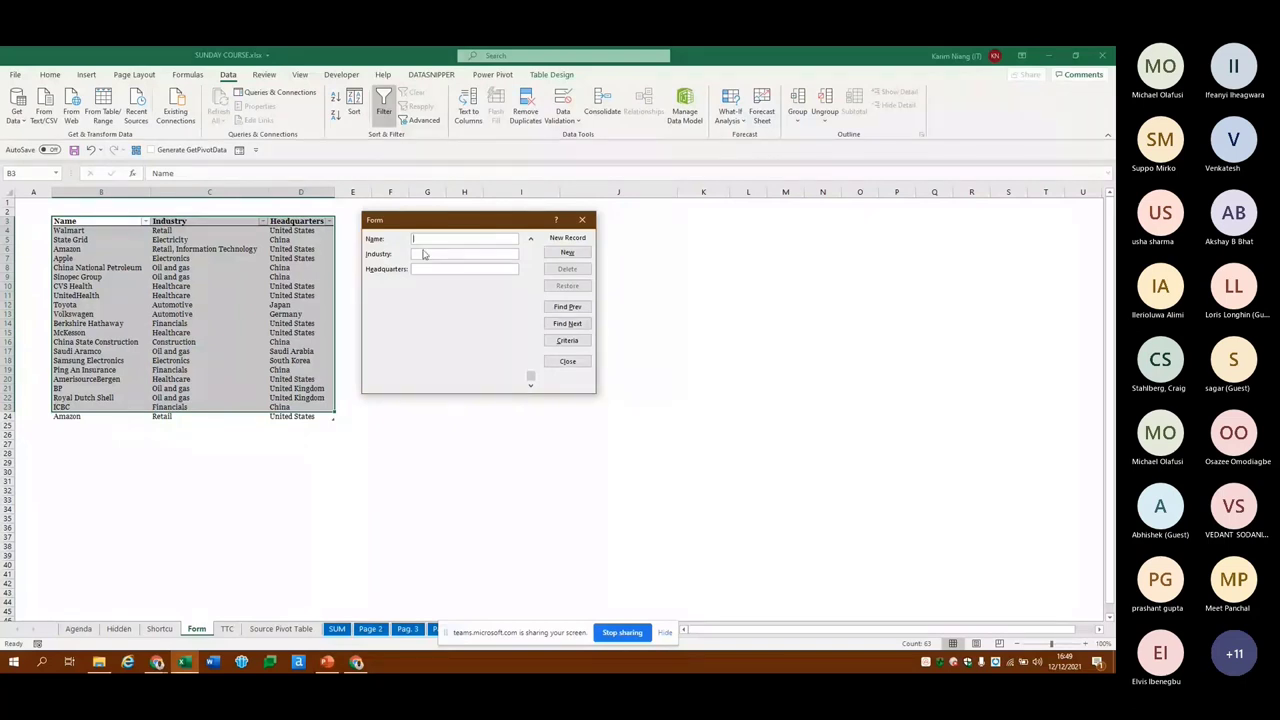
pyautogui.press('Escape')
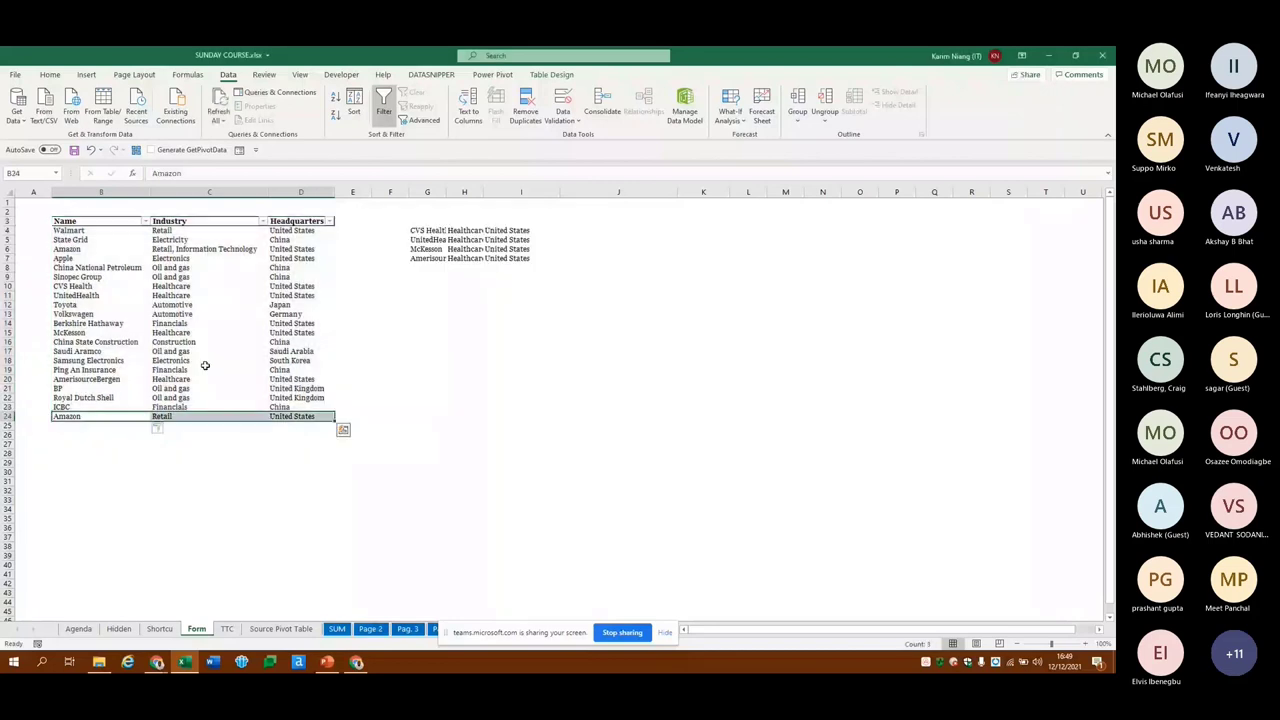
pyautogui.hotkey('ctrl', 'pageup')
pyautogui.hotkey('ctrl', 'pageup')
pyautogui.hotkey('ctrl', 'pageup')
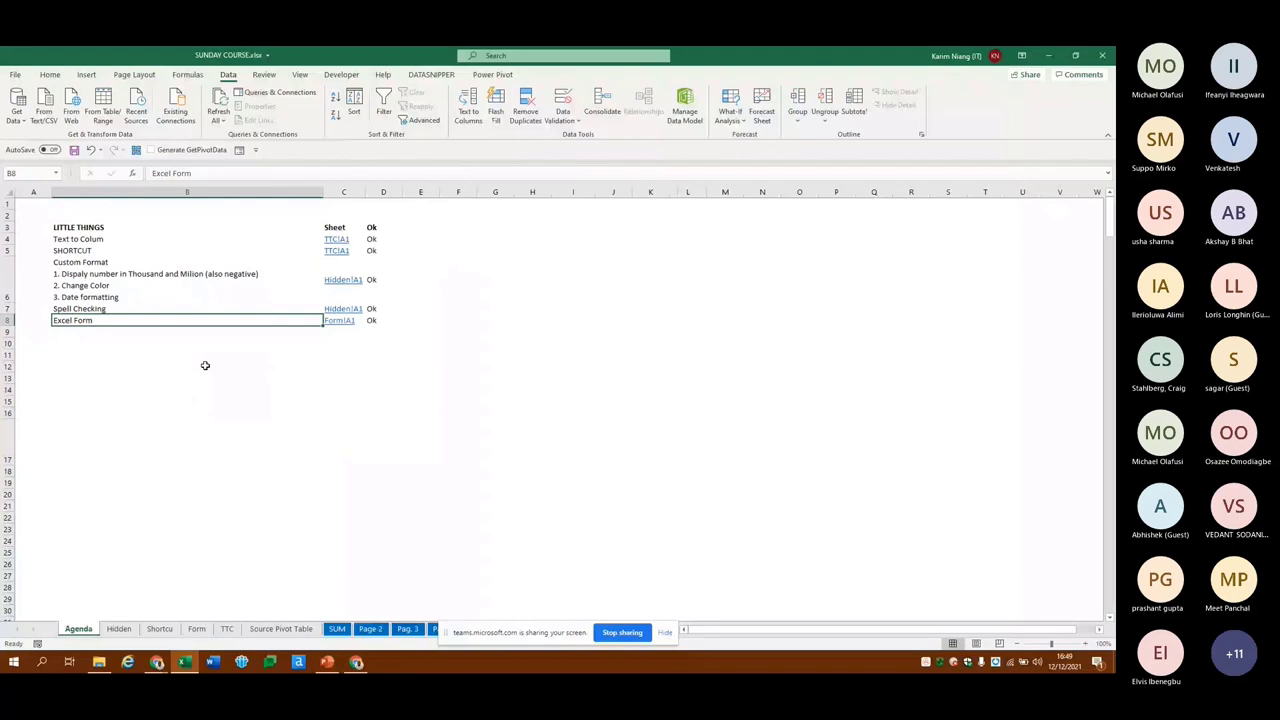
# Check the MODE item in Agenda B9, then move to the Hidden sheet
pyautogui.press('Down')
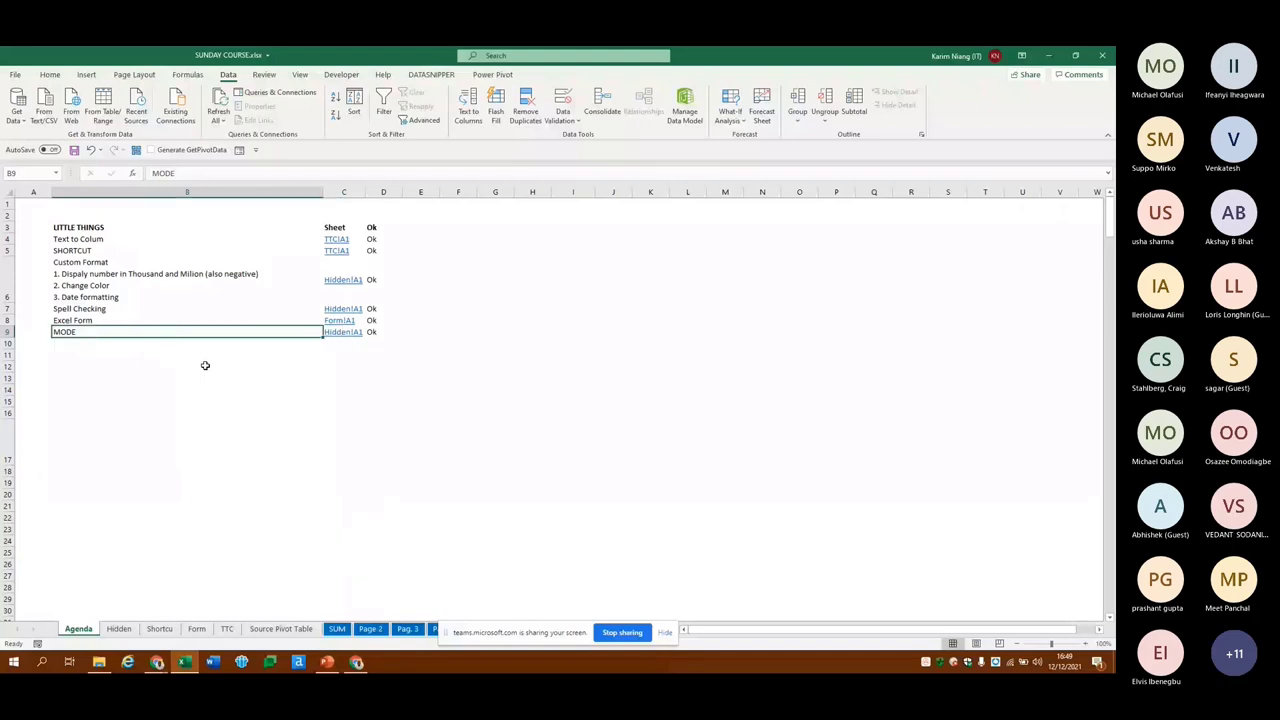
pyautogui.press('F2')
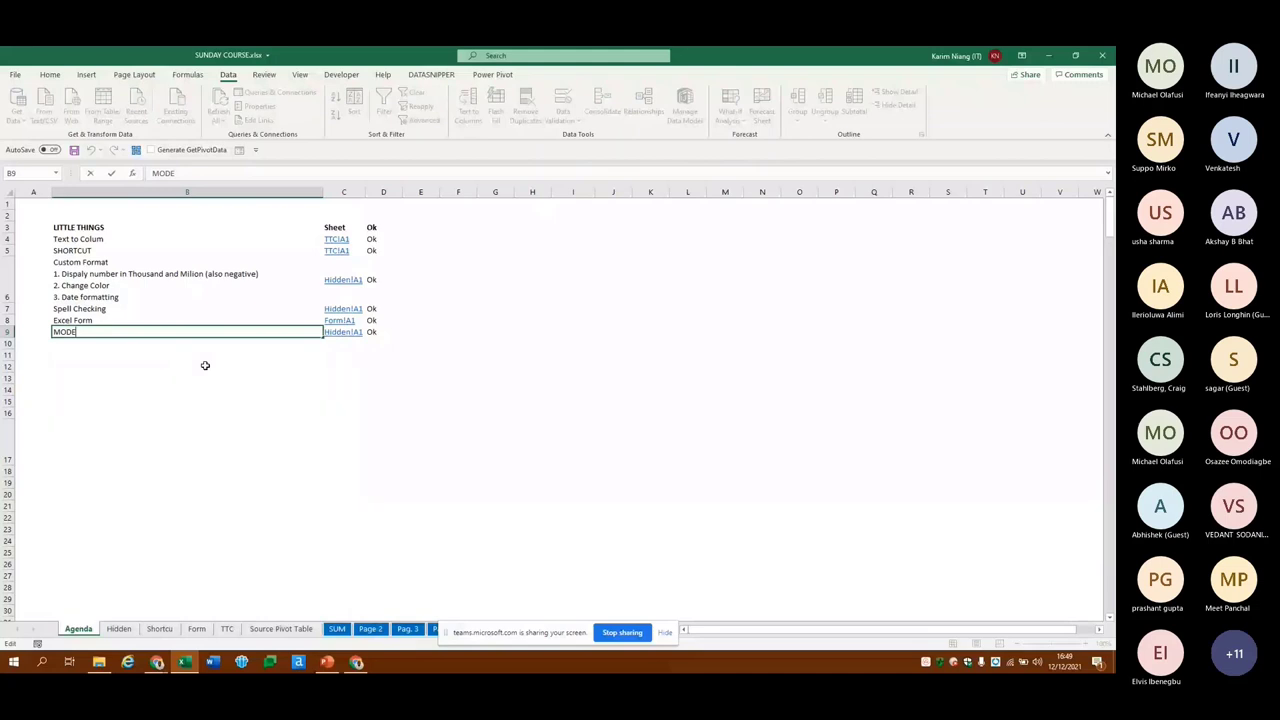
pyautogui.hotkey('ctrl', 'pagedown')
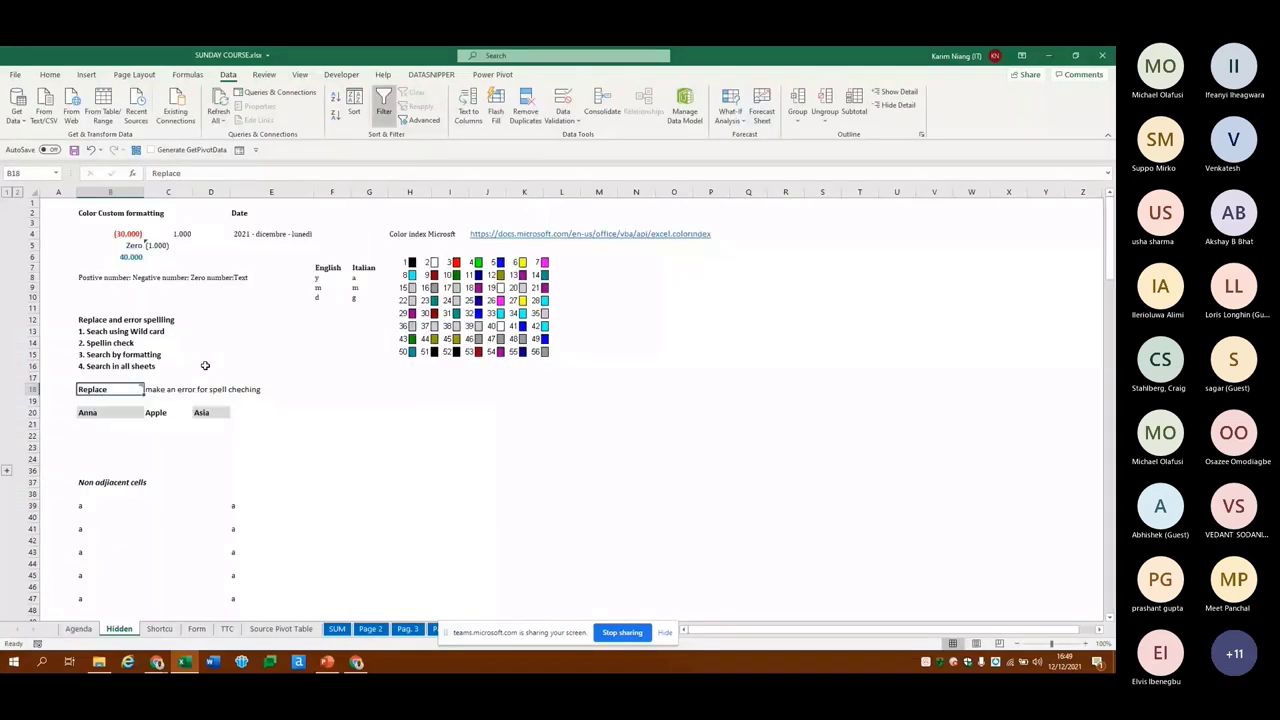
pyautogui.press('pagedown')
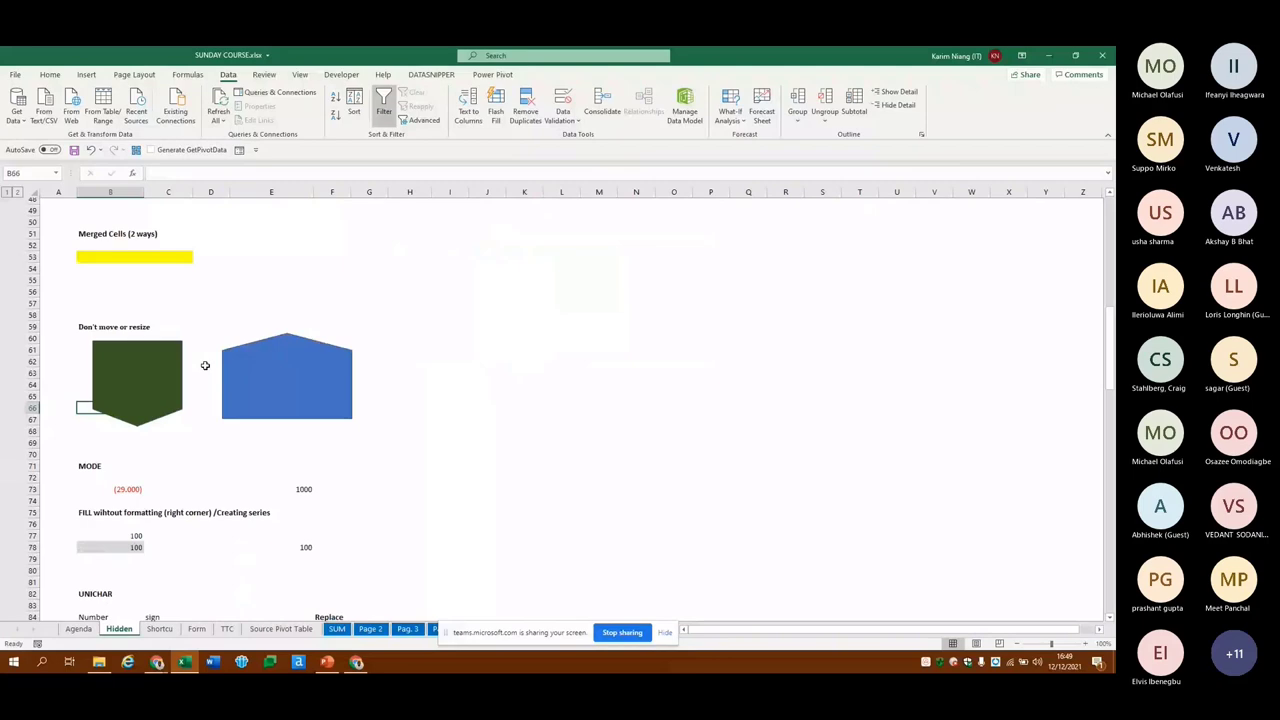
pyautogui.press('pageup')
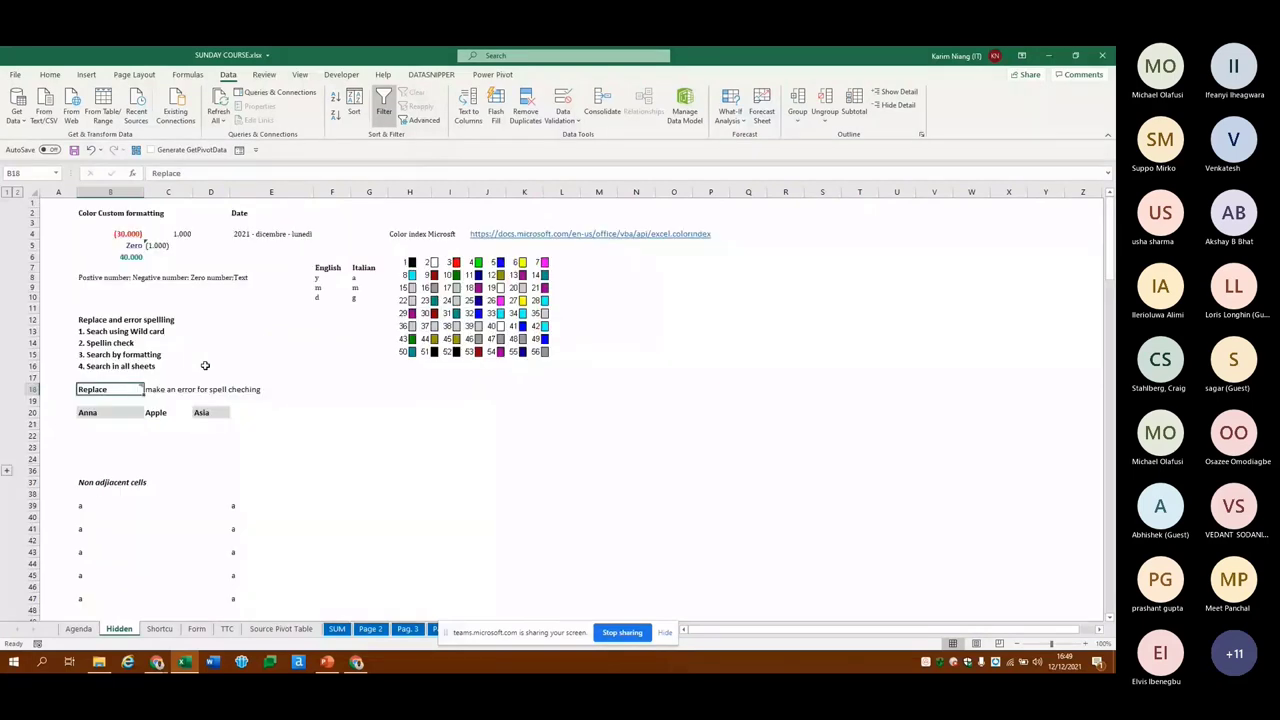
pyautogui.hotkey('alt', 'Tab')
pyautogui.press('super')
pyautogui.write('magn')
pyautogui.press('Return')
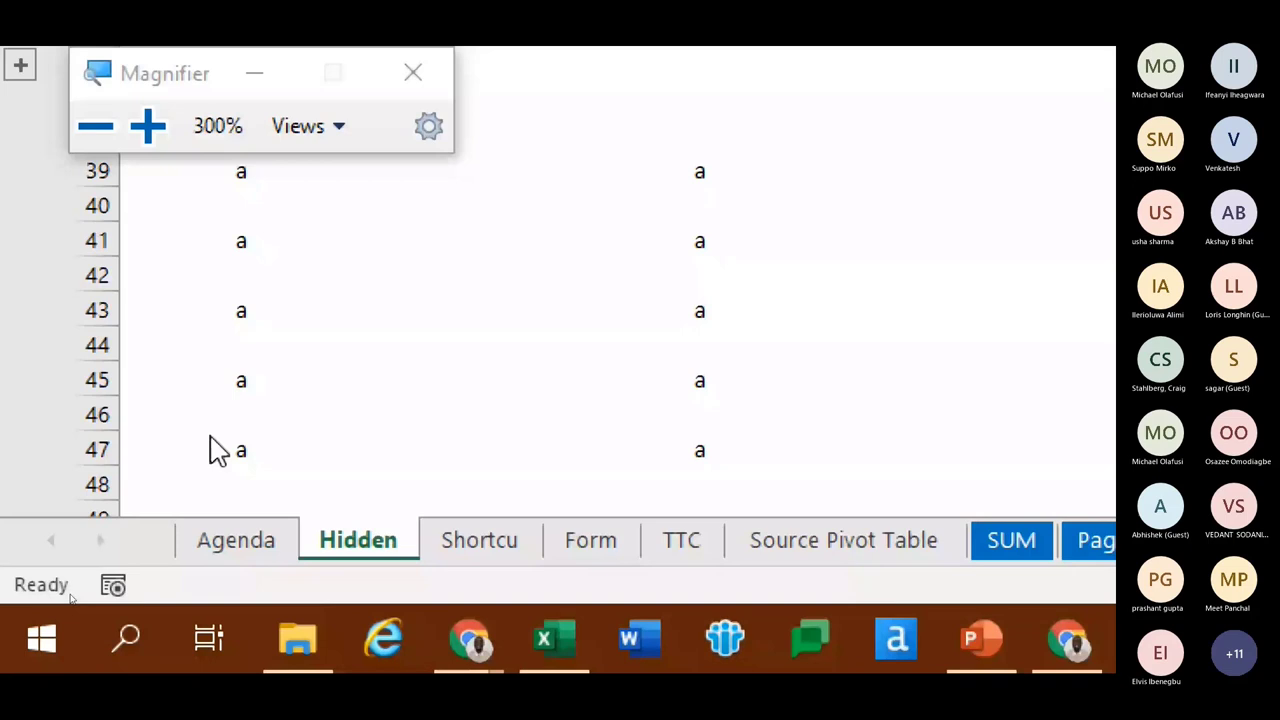
pyautogui.press('super+Escape')
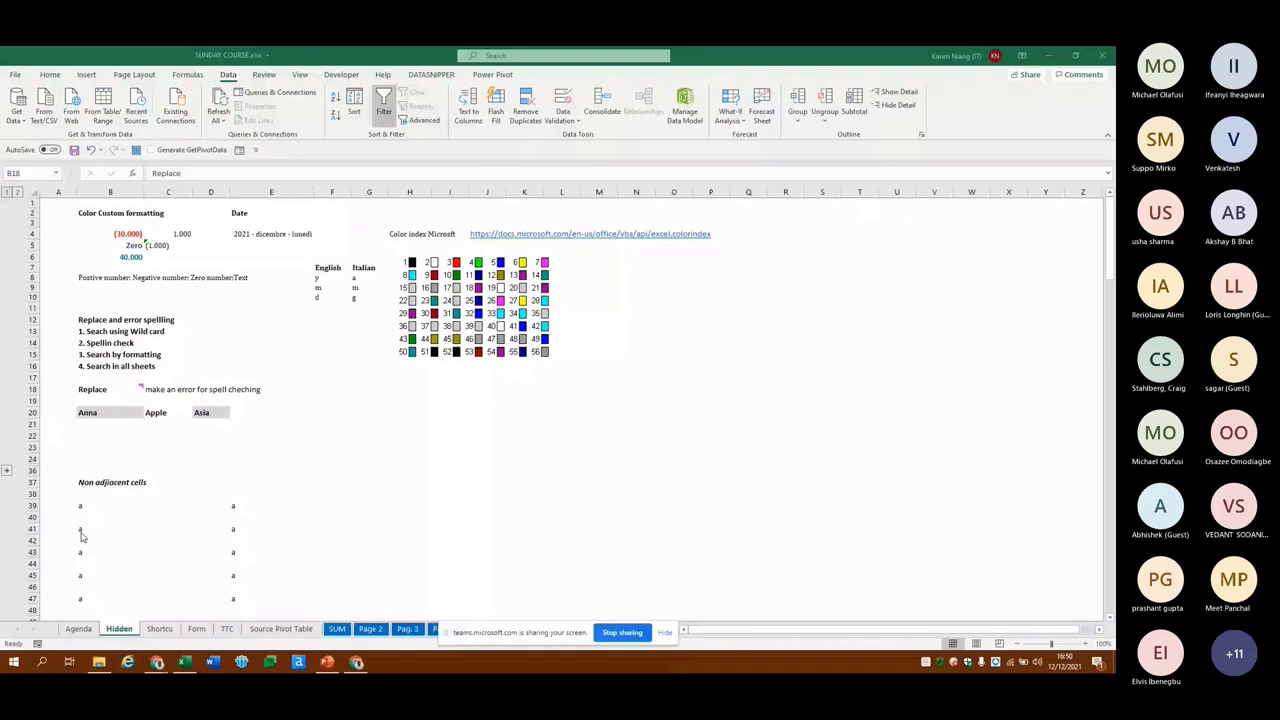
# Undo the example text and begin a formula =b2 in cell B8
pyautogui.hotkey('ctrl', 'z')
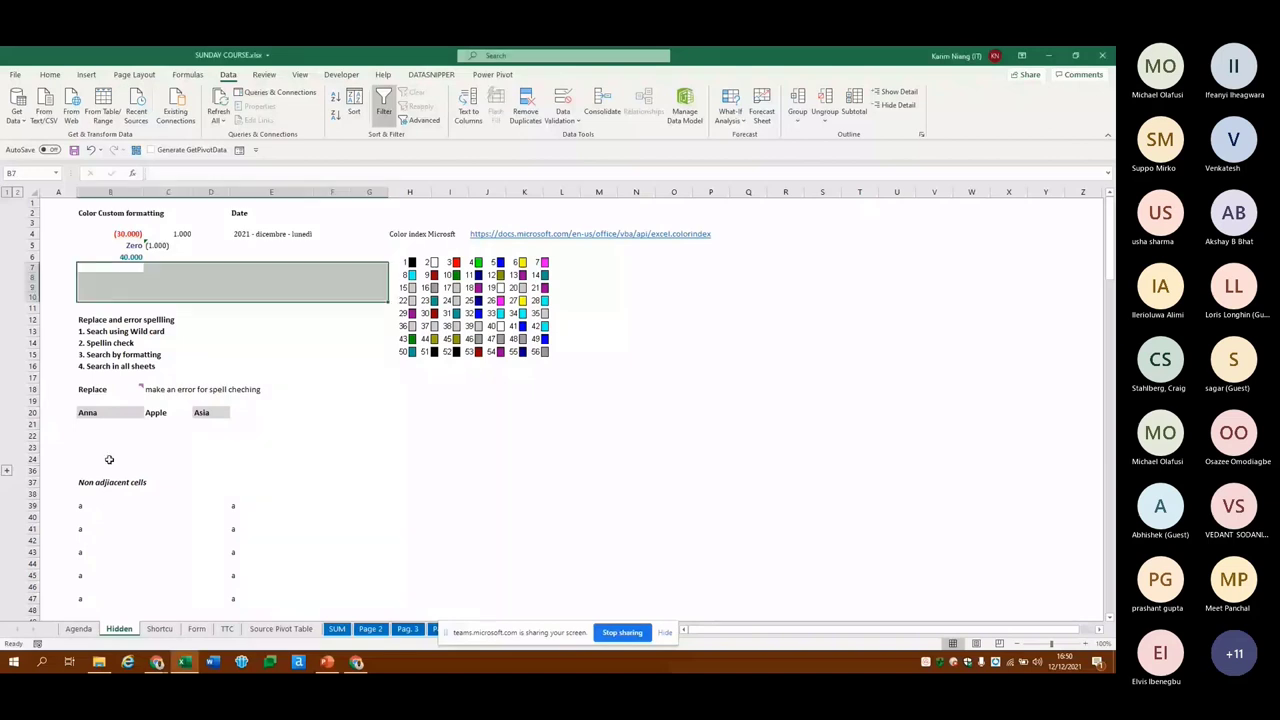
pyautogui.press('Down')
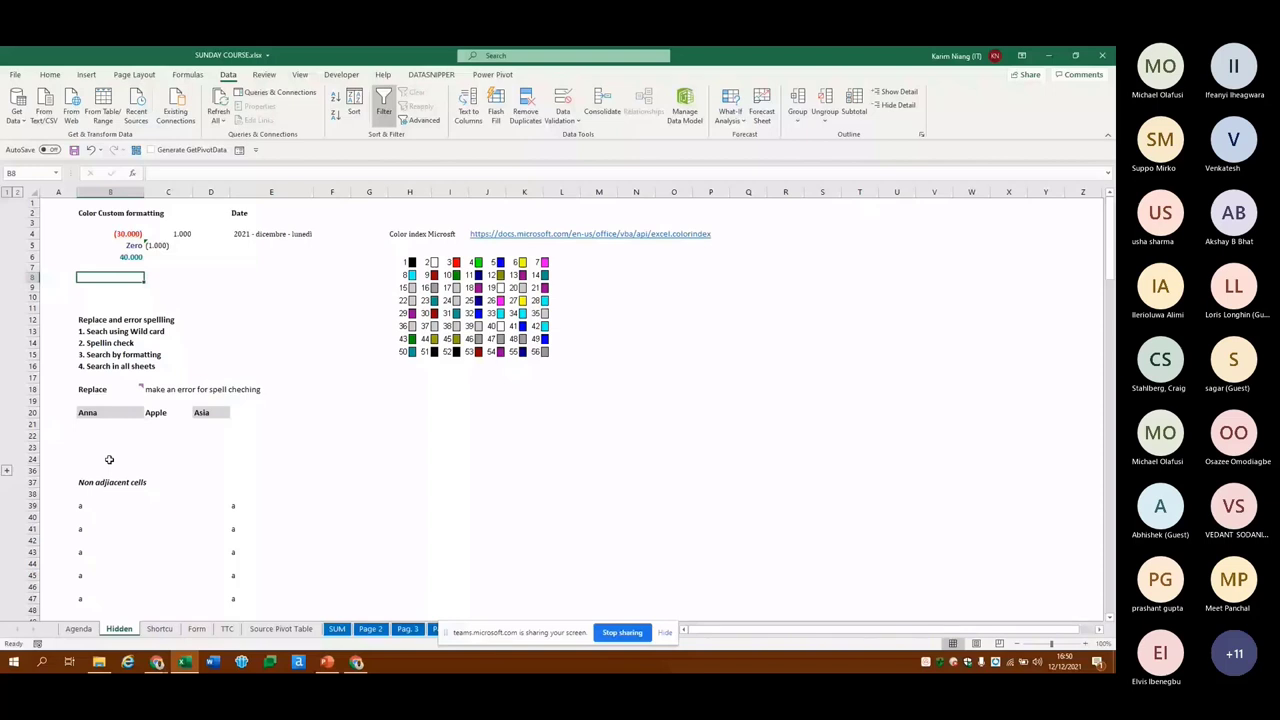
pyautogui.press('F2')
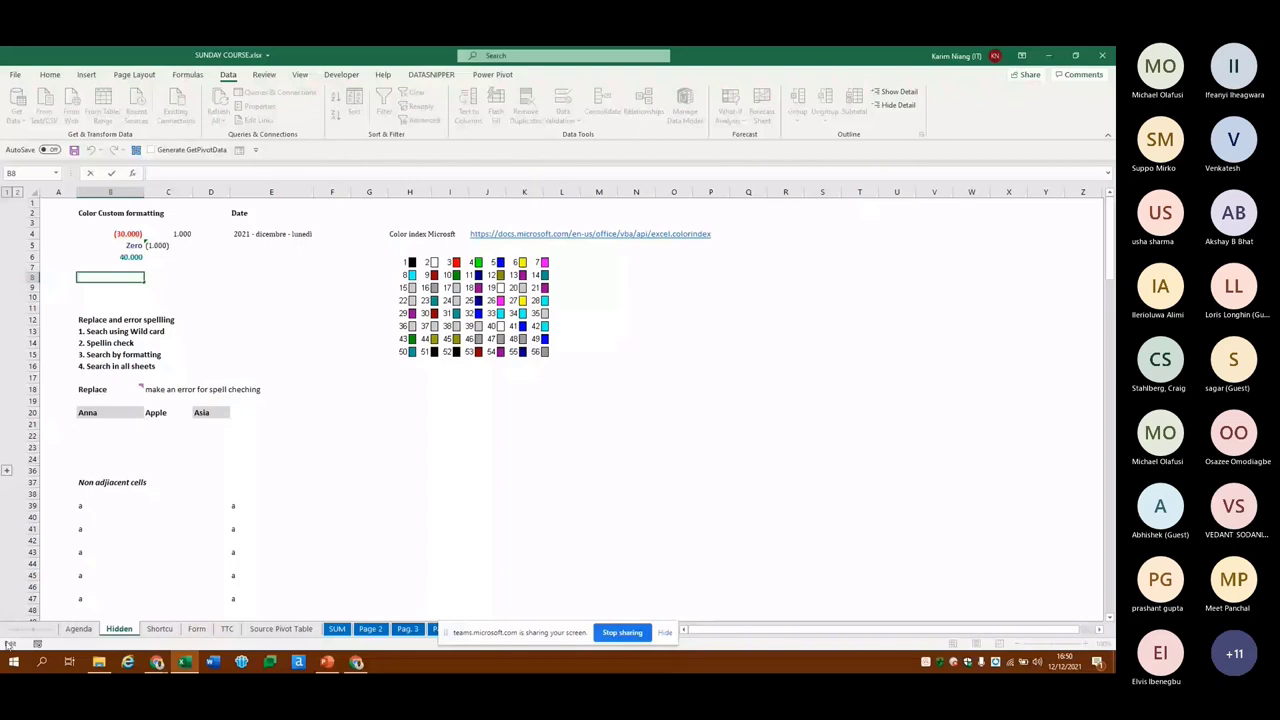
pyautogui.write('=')
pyautogui.write('b2')
# Abandon the unfinished B8 entry, check the Teams meeting chat, and come back to Excel
pyautogui.press('BackSpace')
pyautogui.press('BackSpace')
pyautogui.press('BackSpace')
pyautogui.write('one thi')
pyautogui.press('Escape')
pyautogui.write('=')
pyautogui.write('b')
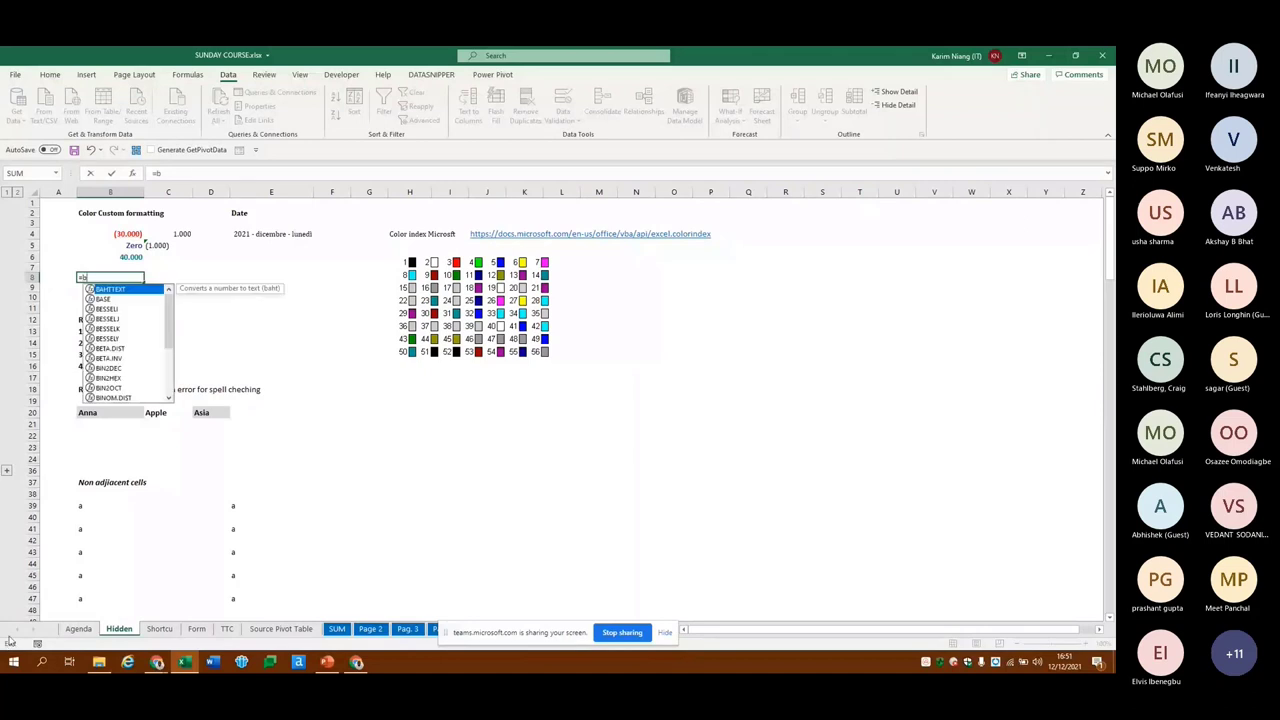
pyautogui.write('2')
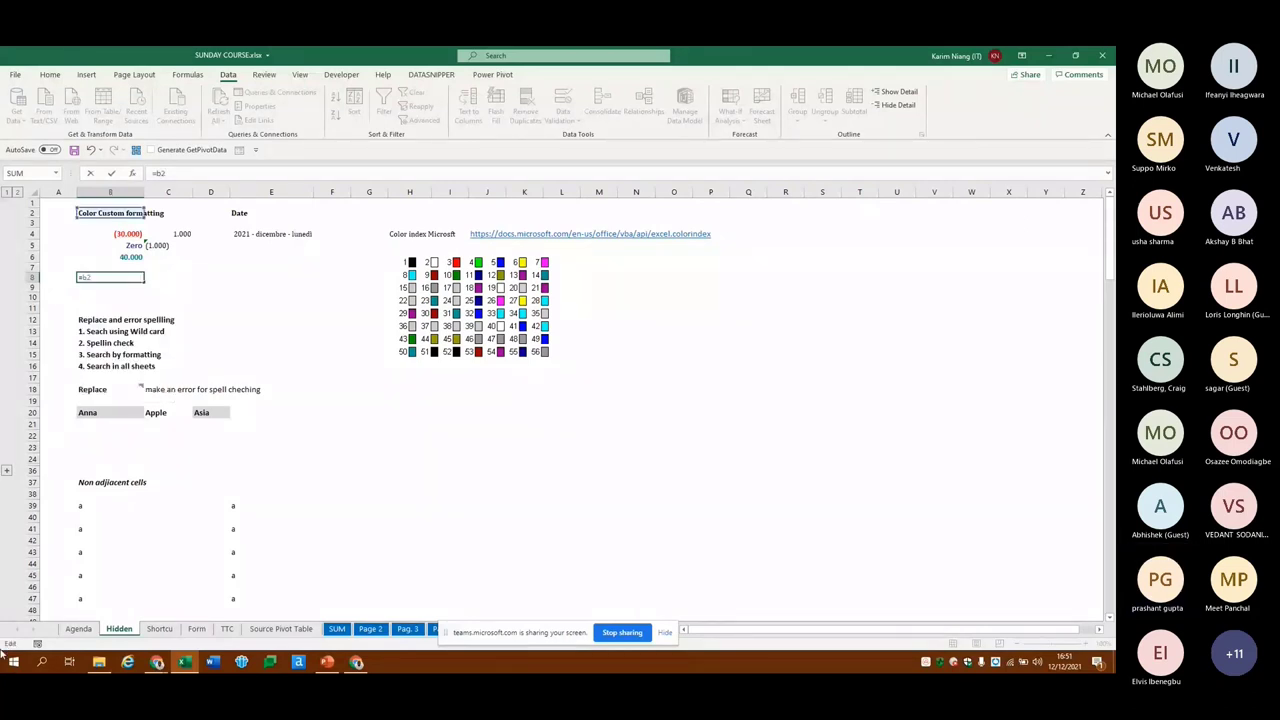
pyautogui.press('BackSpace')
pyautogui.press('BackSpace')
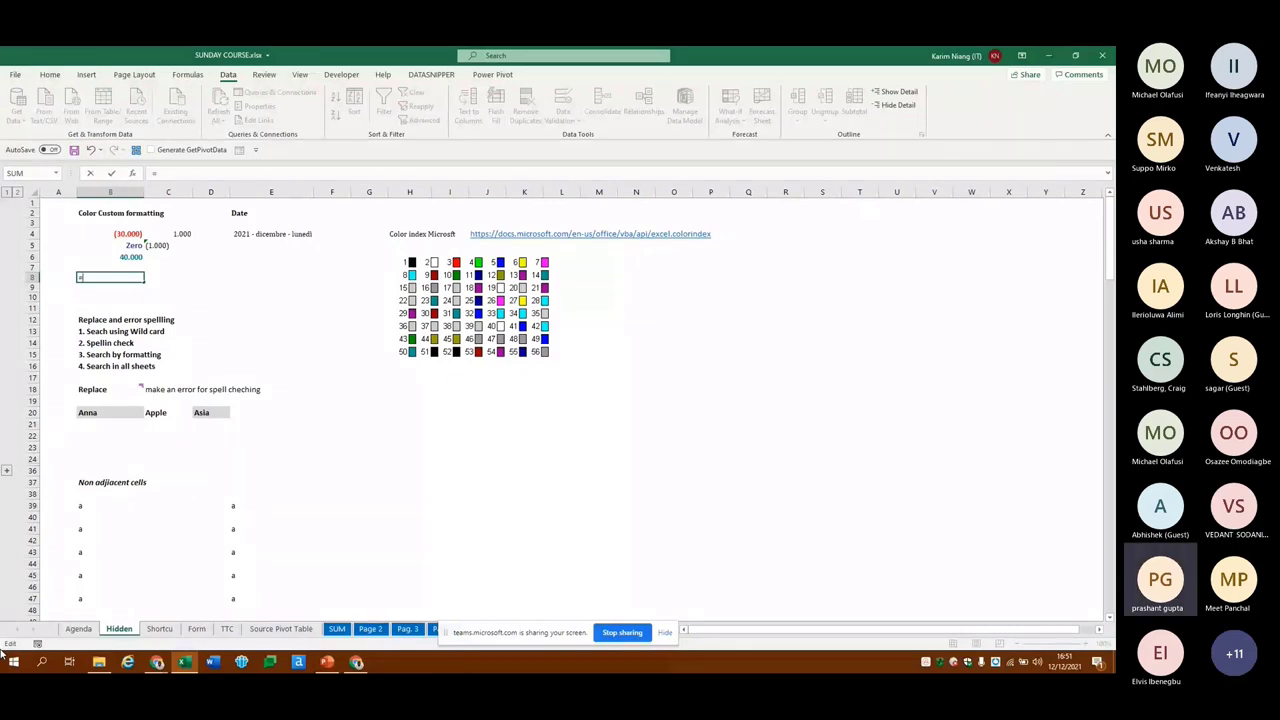
pyautogui.hotkey('alt', 'Tab')
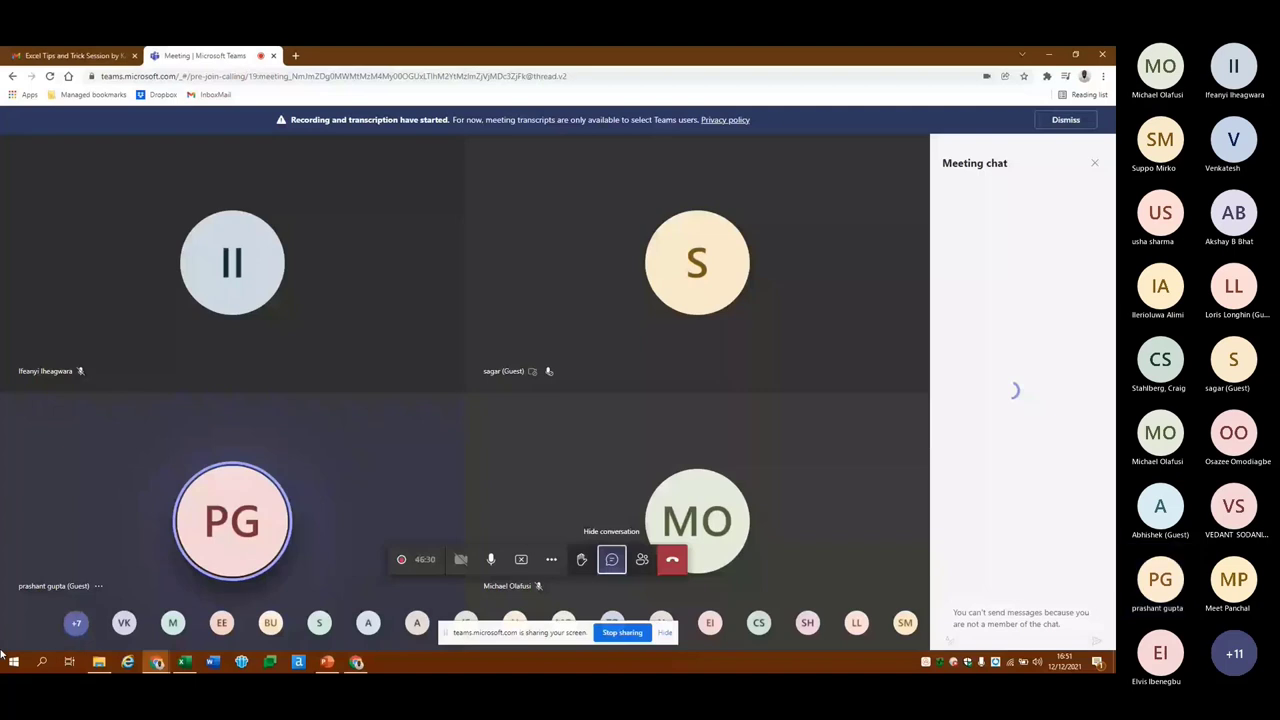
pyautogui.hotkey('alt', 'Tab')
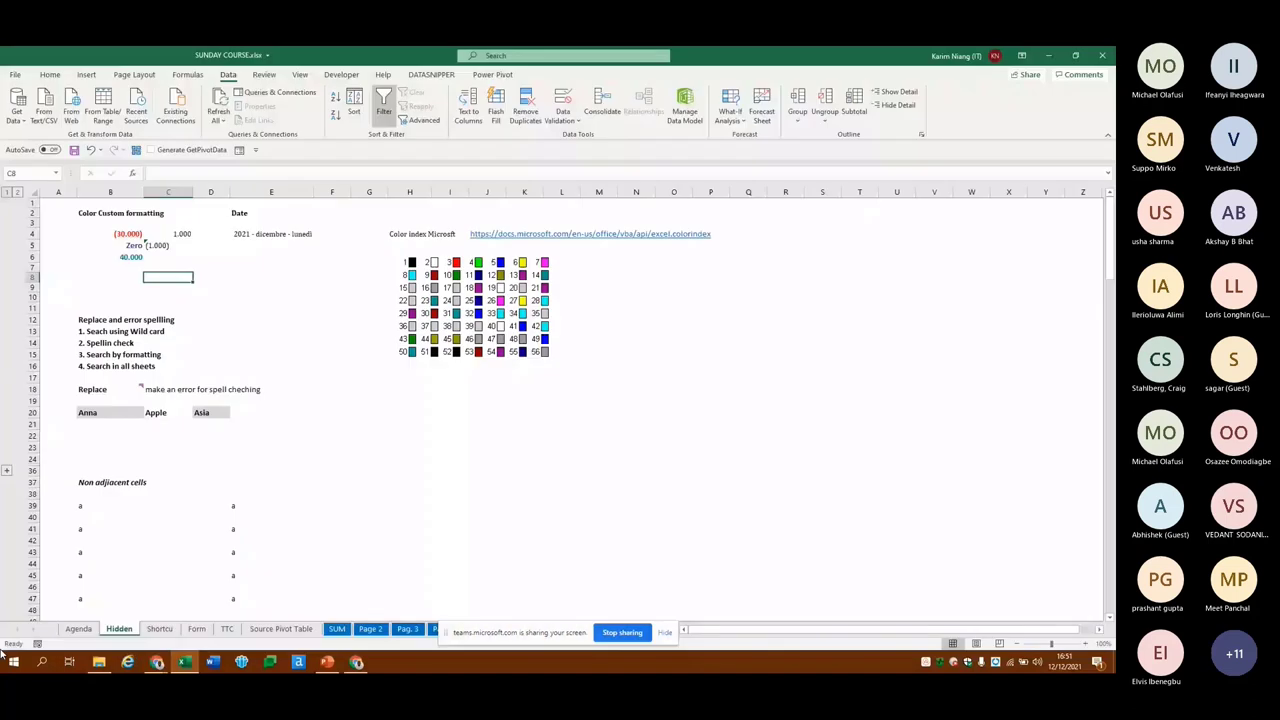
pyautogui.press('Left')
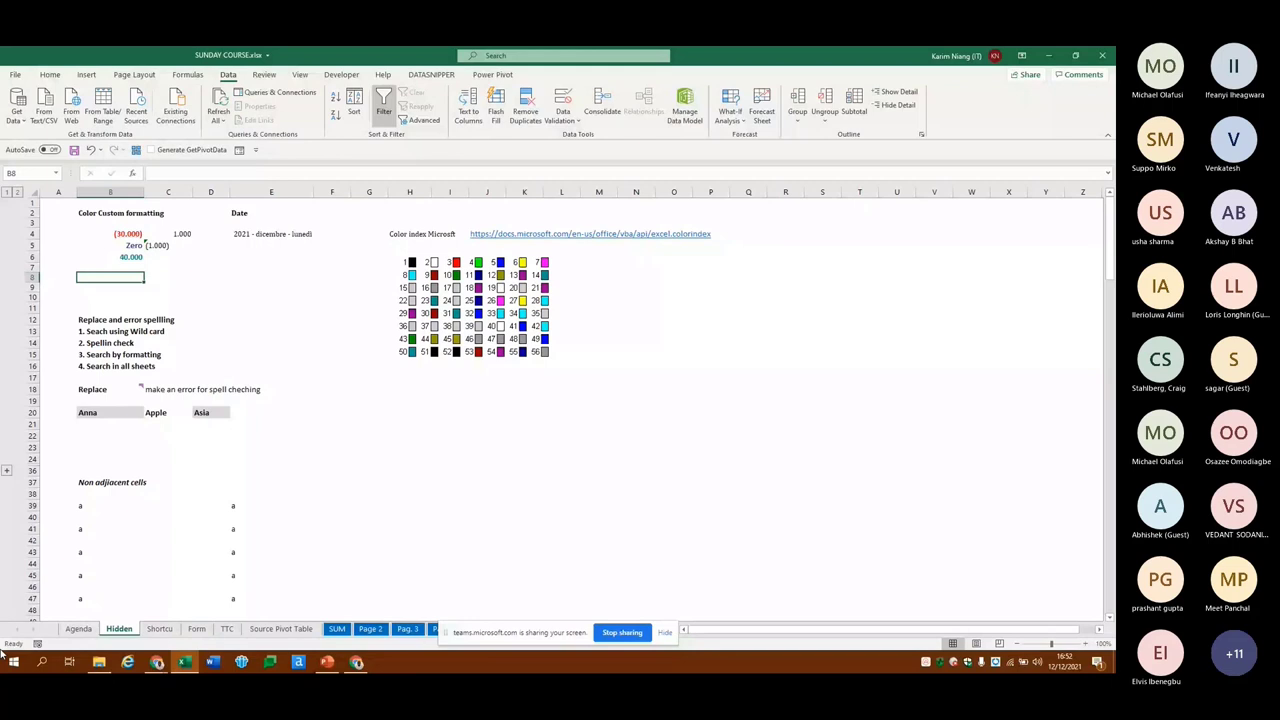
pyautogui.hscroll(5, 100, 268)
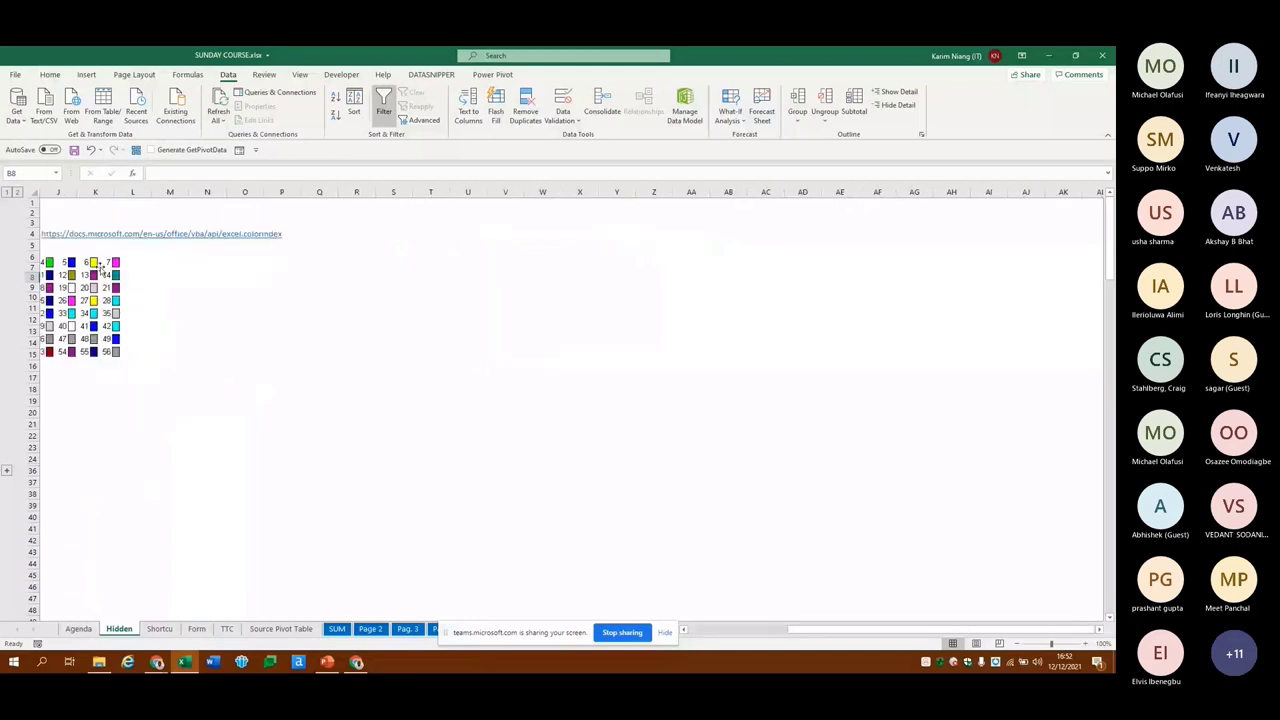
pyautogui.press('Home')
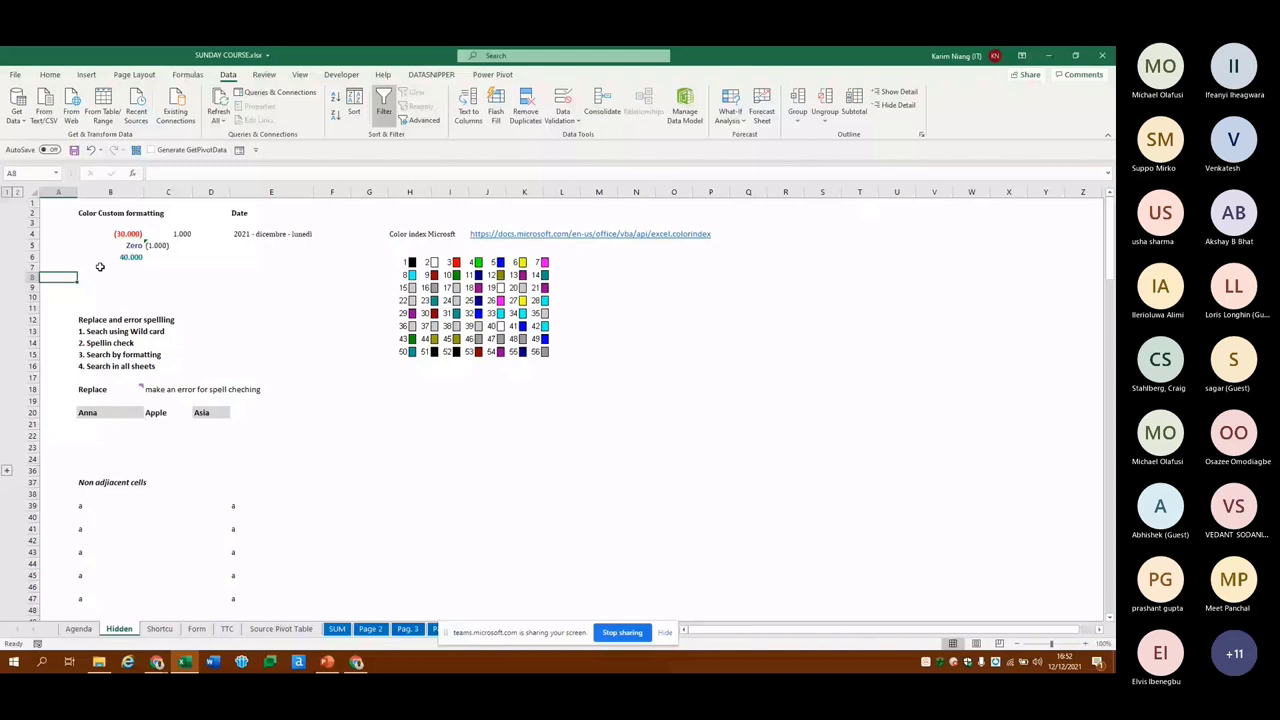
pyautogui.press('Right')
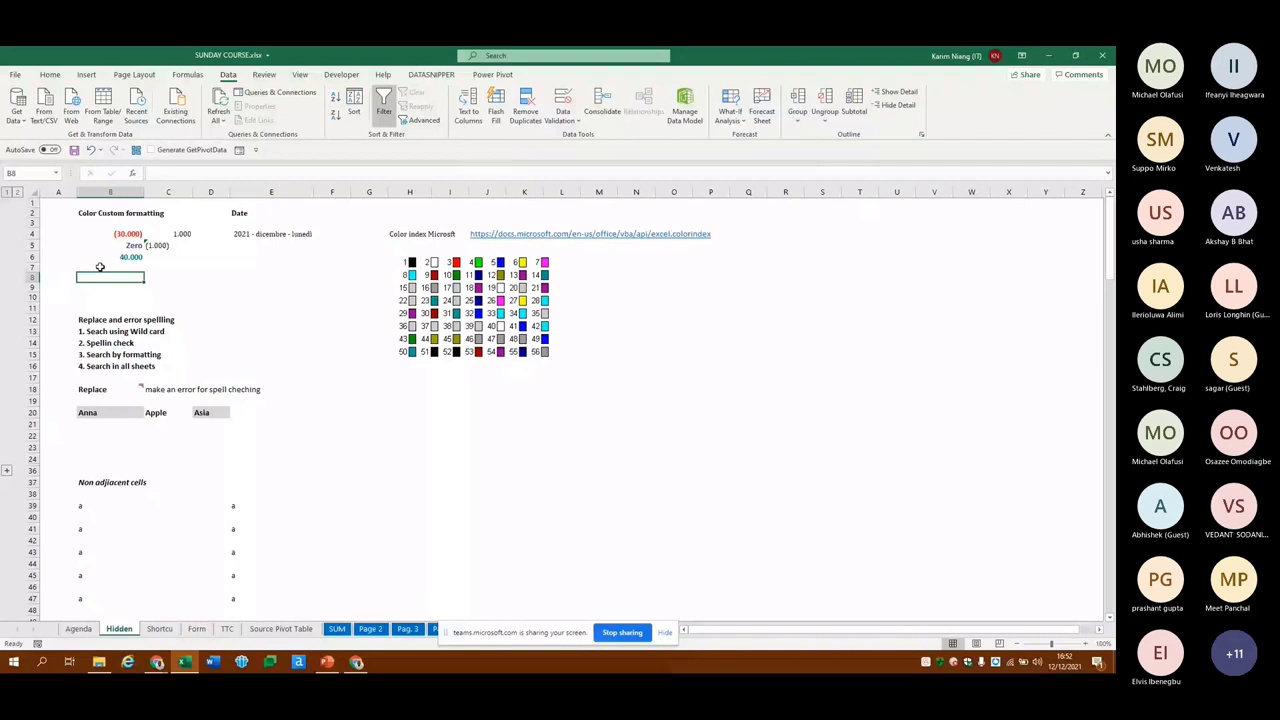
pyautogui.press('F2')
pyautogui.press('Escape')
pyautogui.hotkey('shift', 'Down')
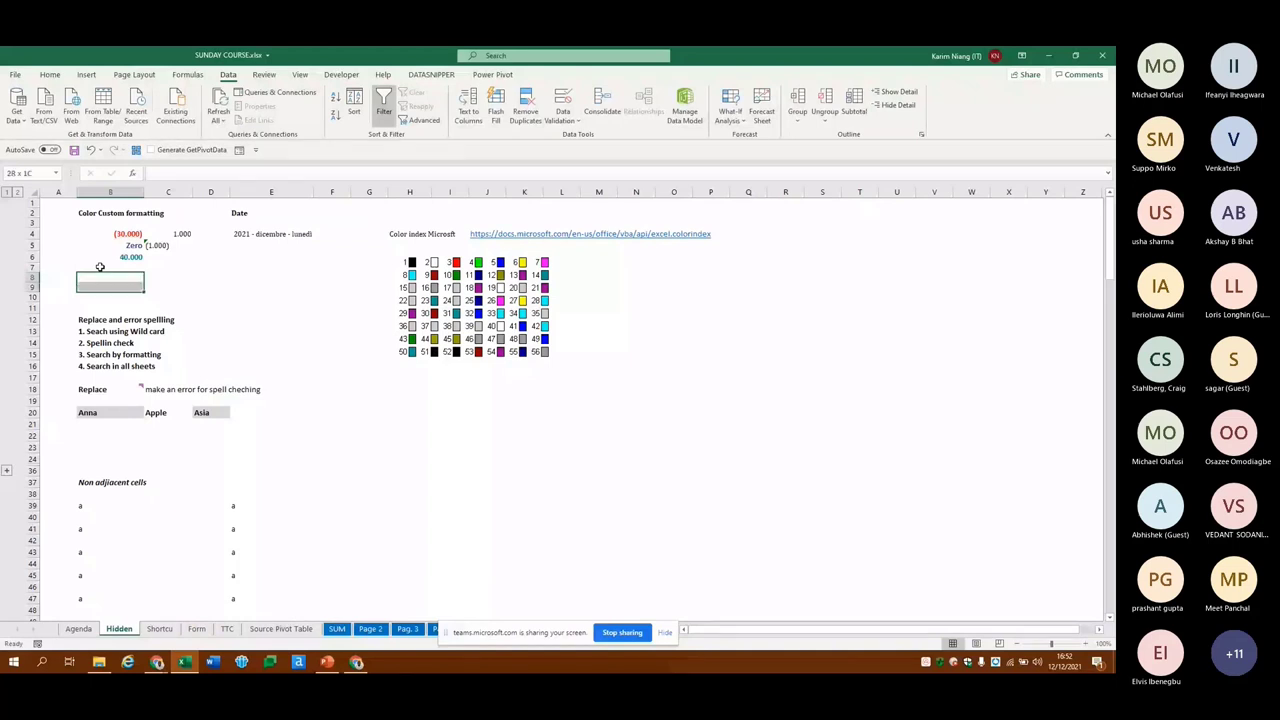
pyautogui.hotkey('shift', 'Down')
pyautogui.hotkey('shift', 'Right')
pyautogui.hotkey('shift', 'Right')
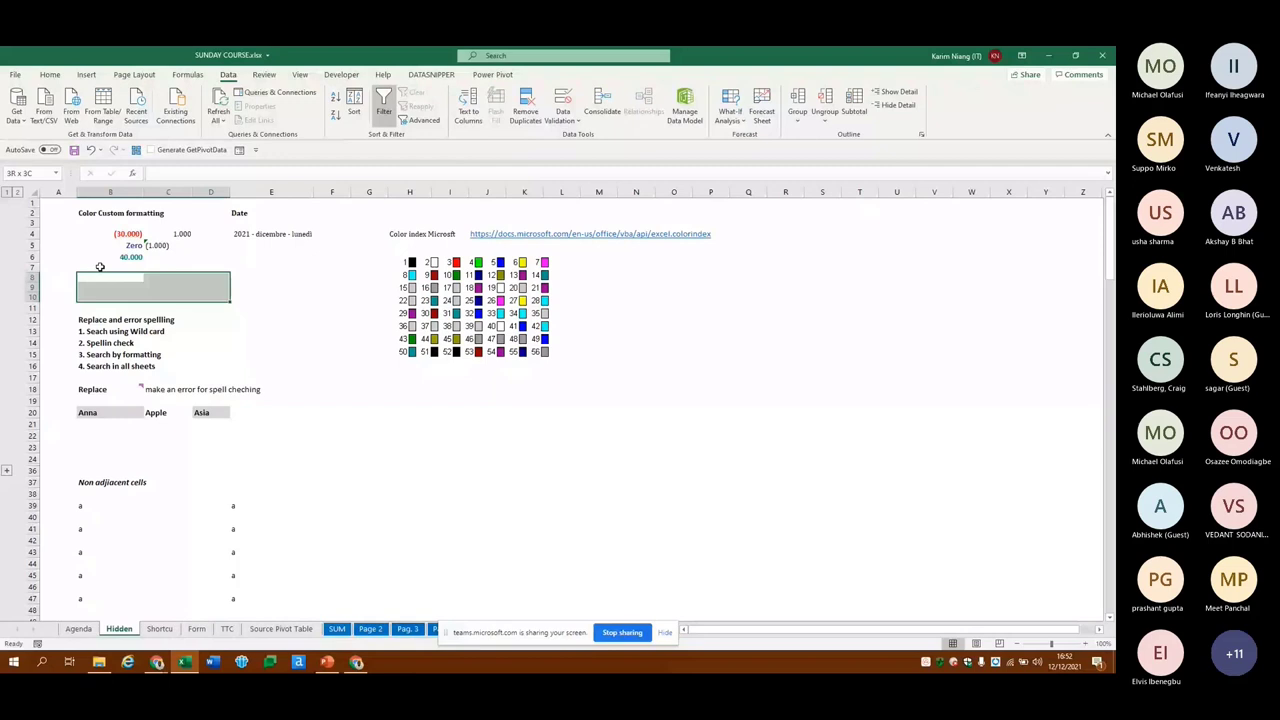
pyautogui.click(100, 266)
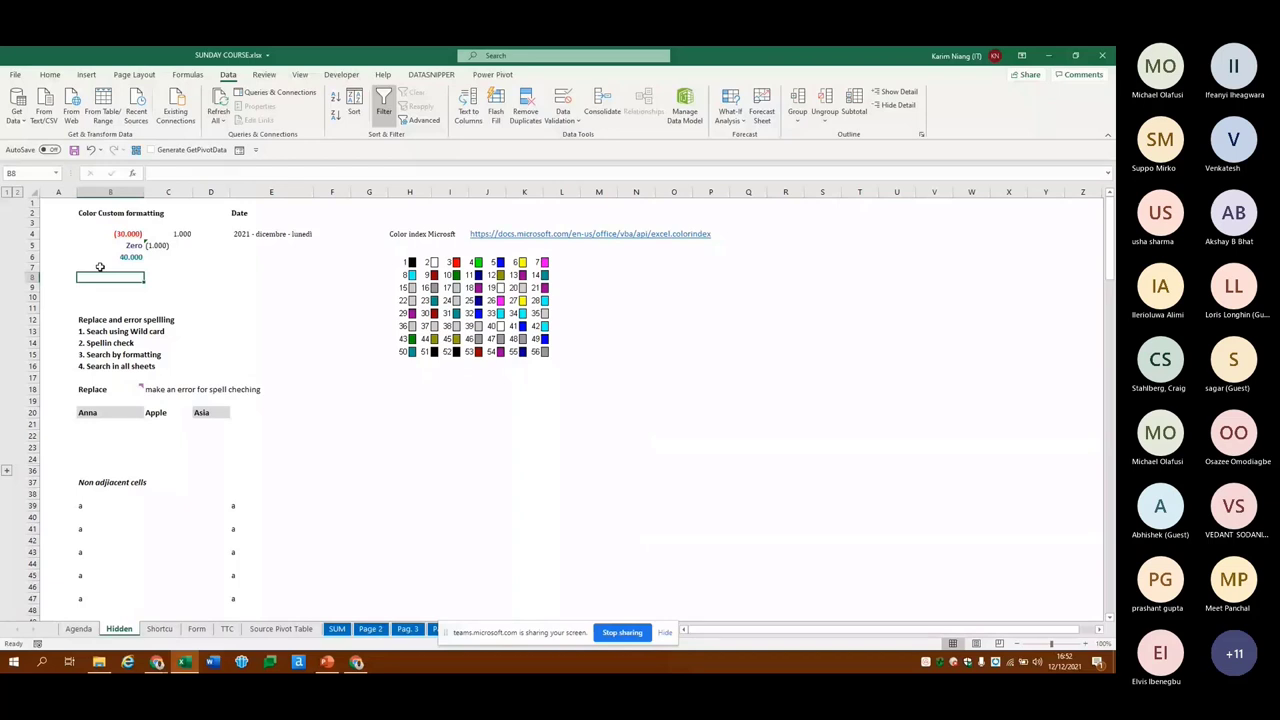
pyautogui.hotkey('shift', 'Down')
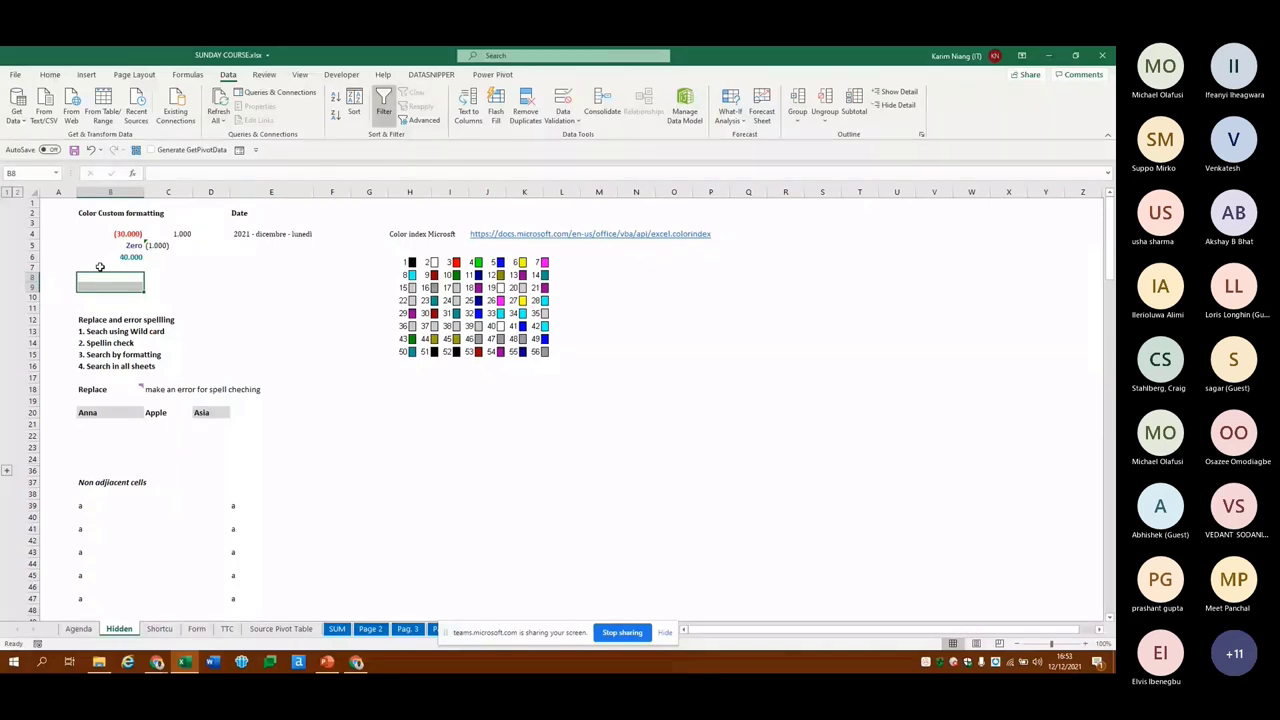
pyautogui.click(198, 277)
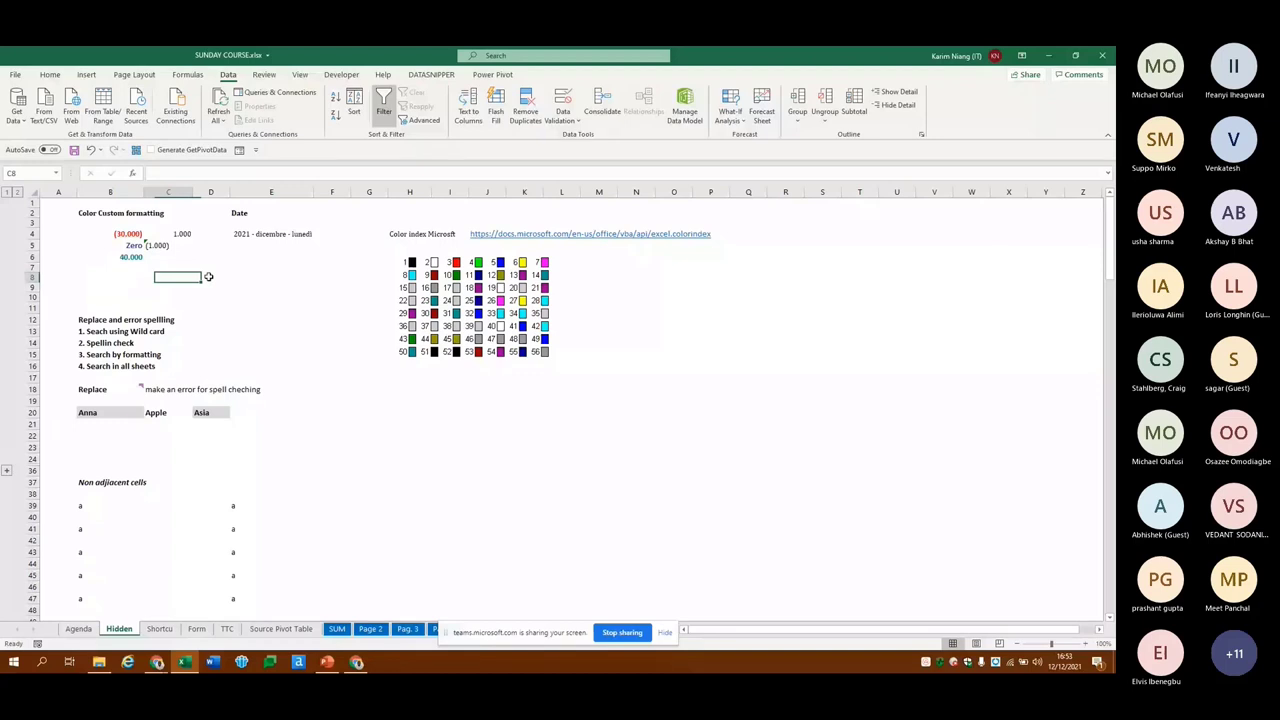
pyautogui.press('Left')
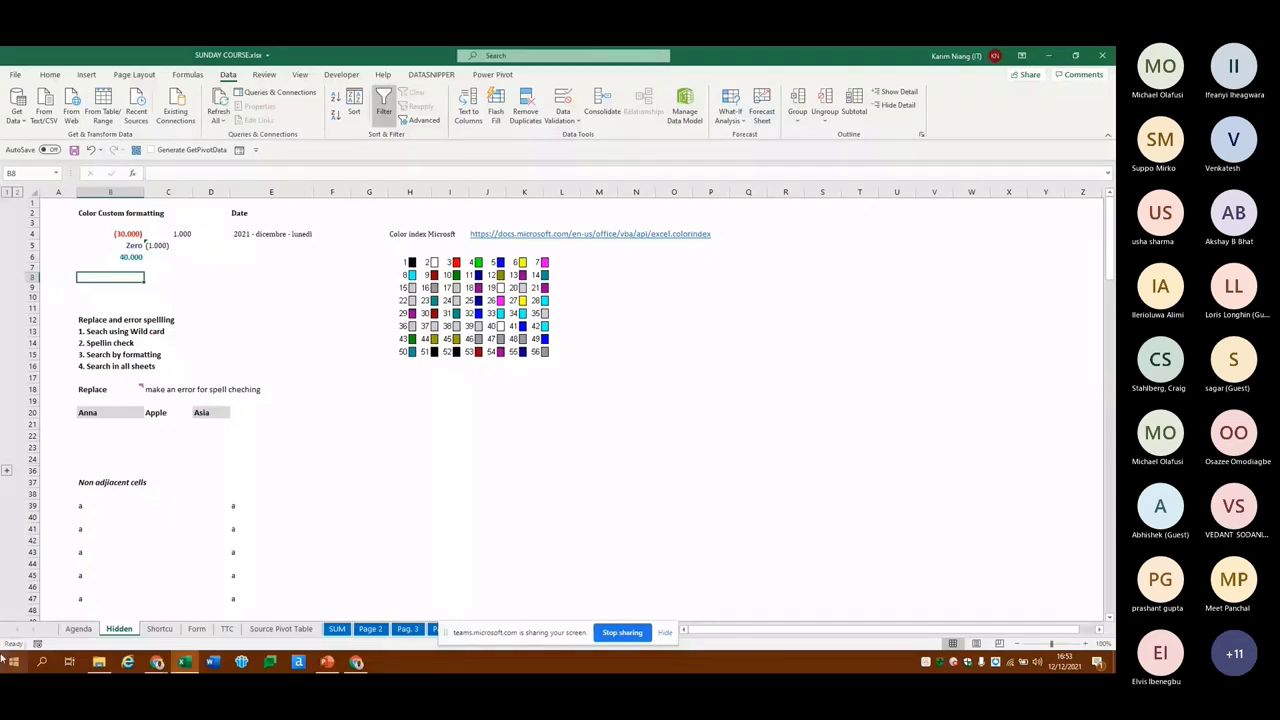
pyautogui.press('Down')
pyautogui.press('Down')
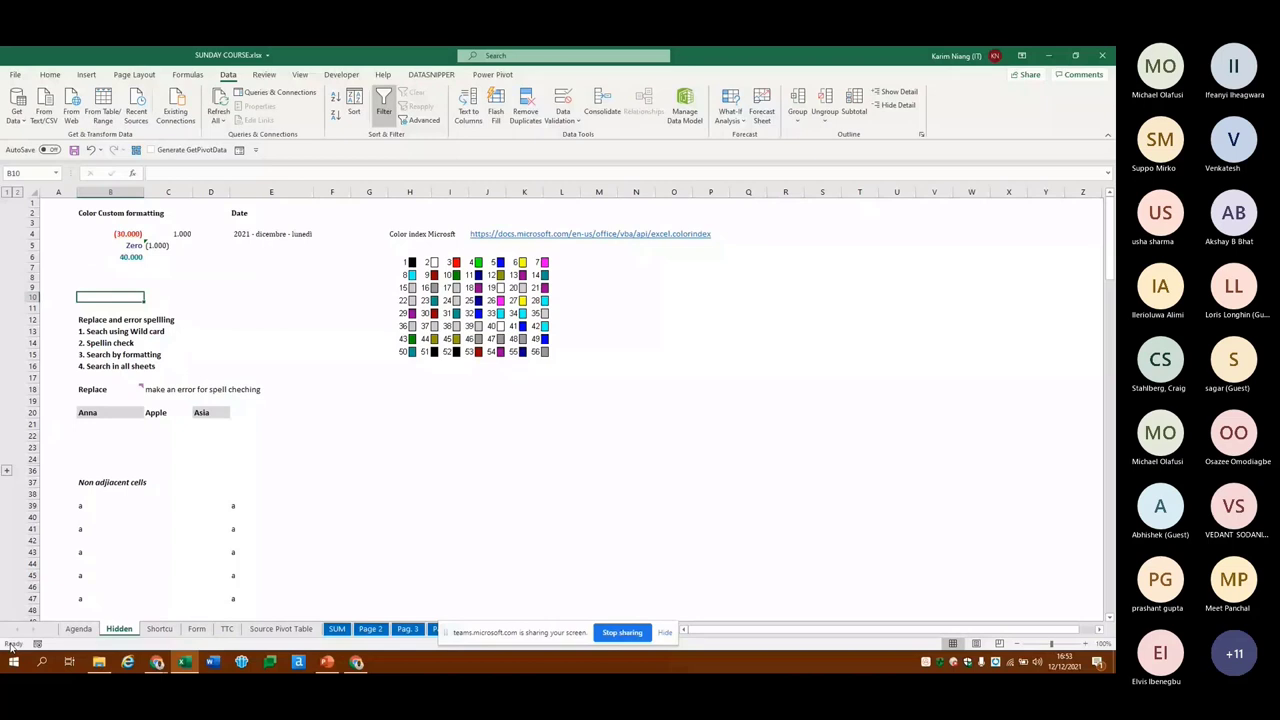
pyautogui.press('Up')
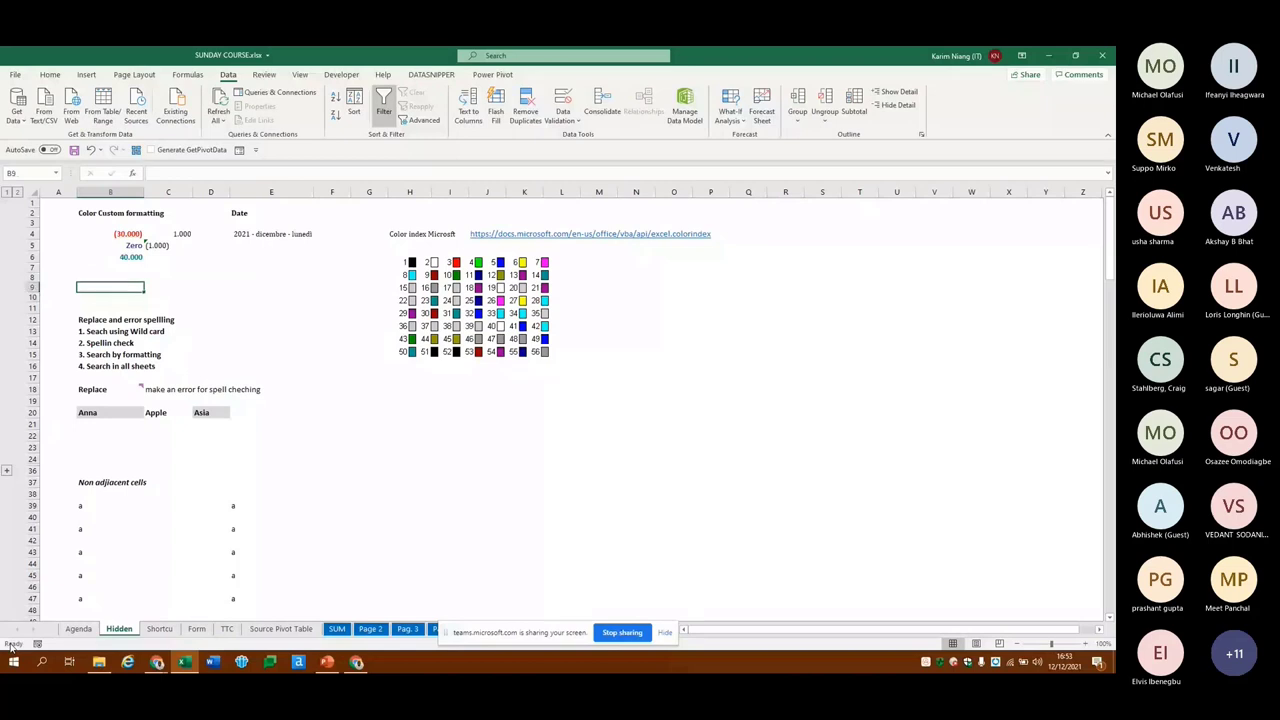
pyautogui.press('F2')
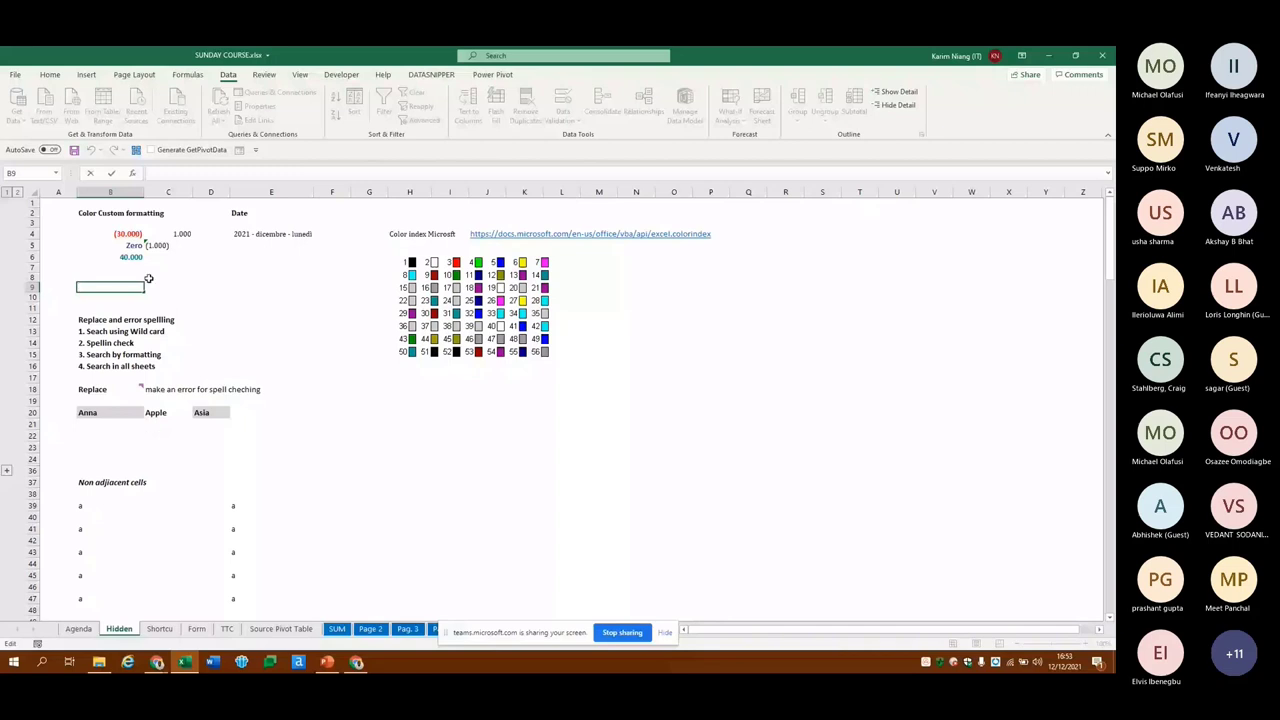
# Start a formula in B9 with B6 as its first term
pyautogui.write('daasdfadfadfsd')
pyautogui.write('g')
pyautogui.write('=')
pyautogui.click(110, 287)
pyautogui.press('Up')
pyautogui.press('Up')
pyautogui.press('Up')
pyautogui.press('Right')
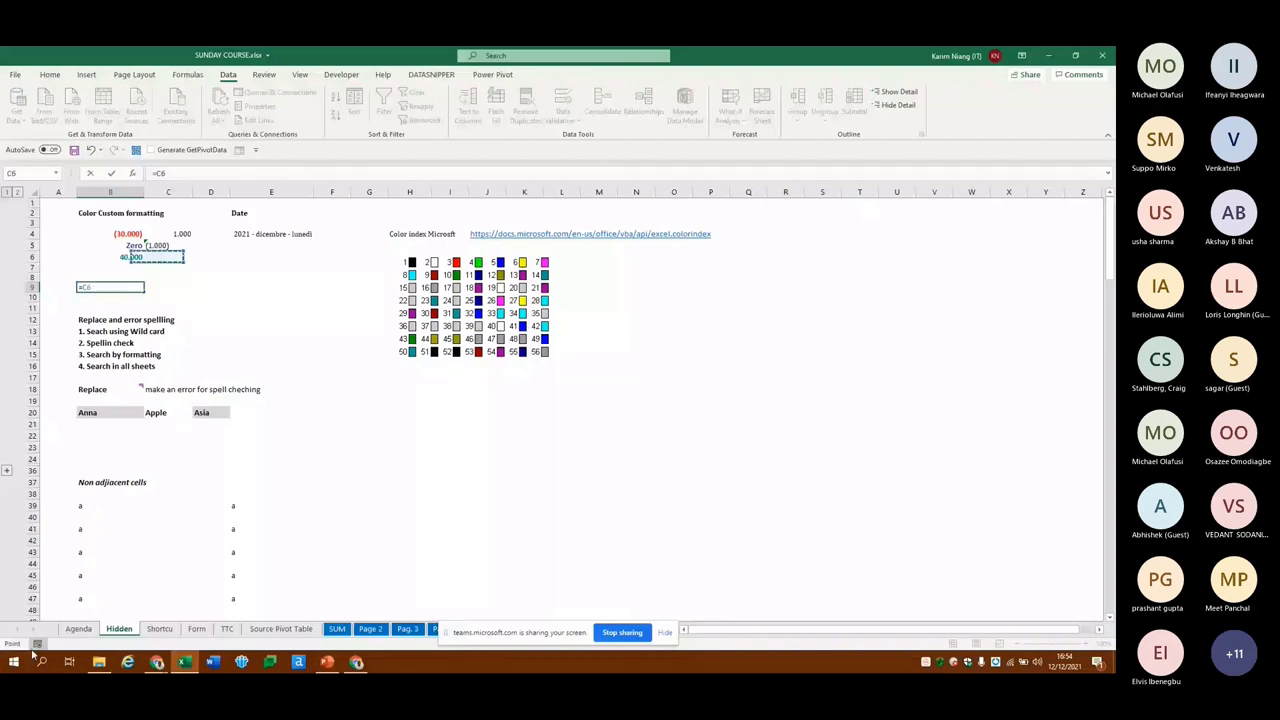
pyautogui.press('Left')
pyautogui.write('+')
pyautogui.press('Up')
pyautogui.press('Up')
pyautogui.press('Right')
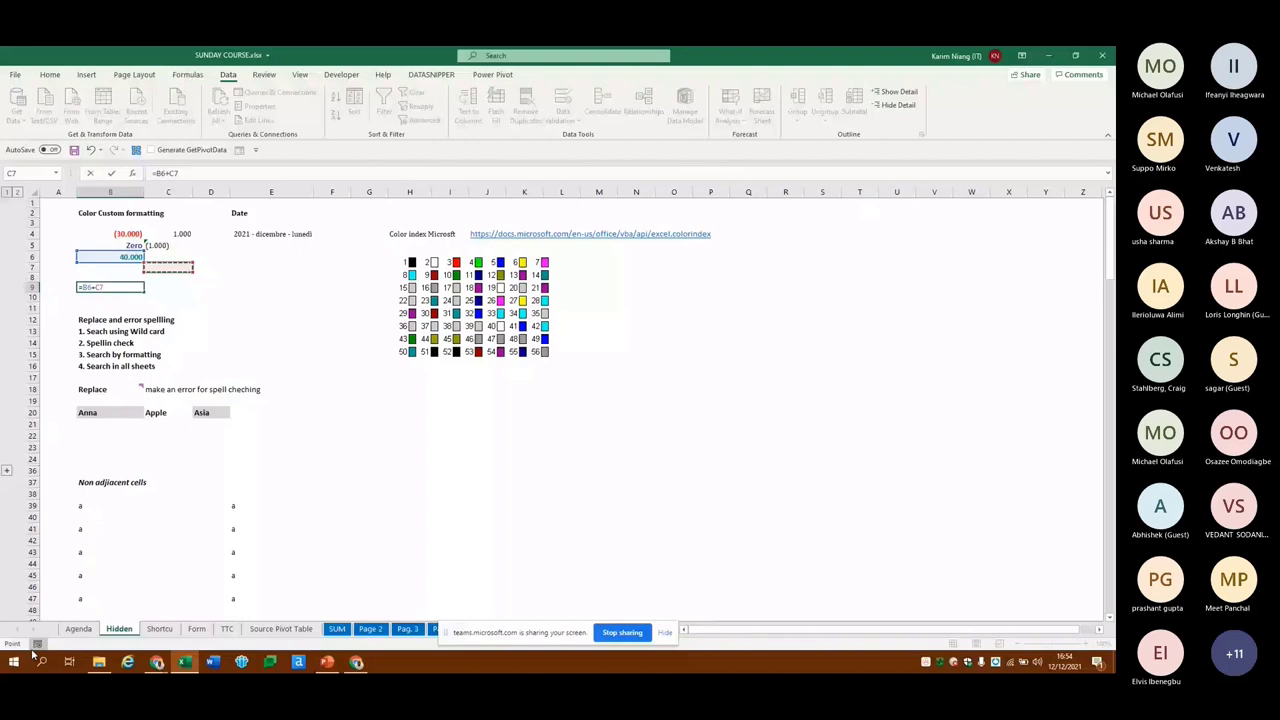
# Add C4 and B4, correcting D4 to C4, and confirm =B6+C4+B4 showing 11.000
pyautogui.press('Left')
pyautogui.press('Up')
pyautogui.press('Up')
pyautogui.press('Up')
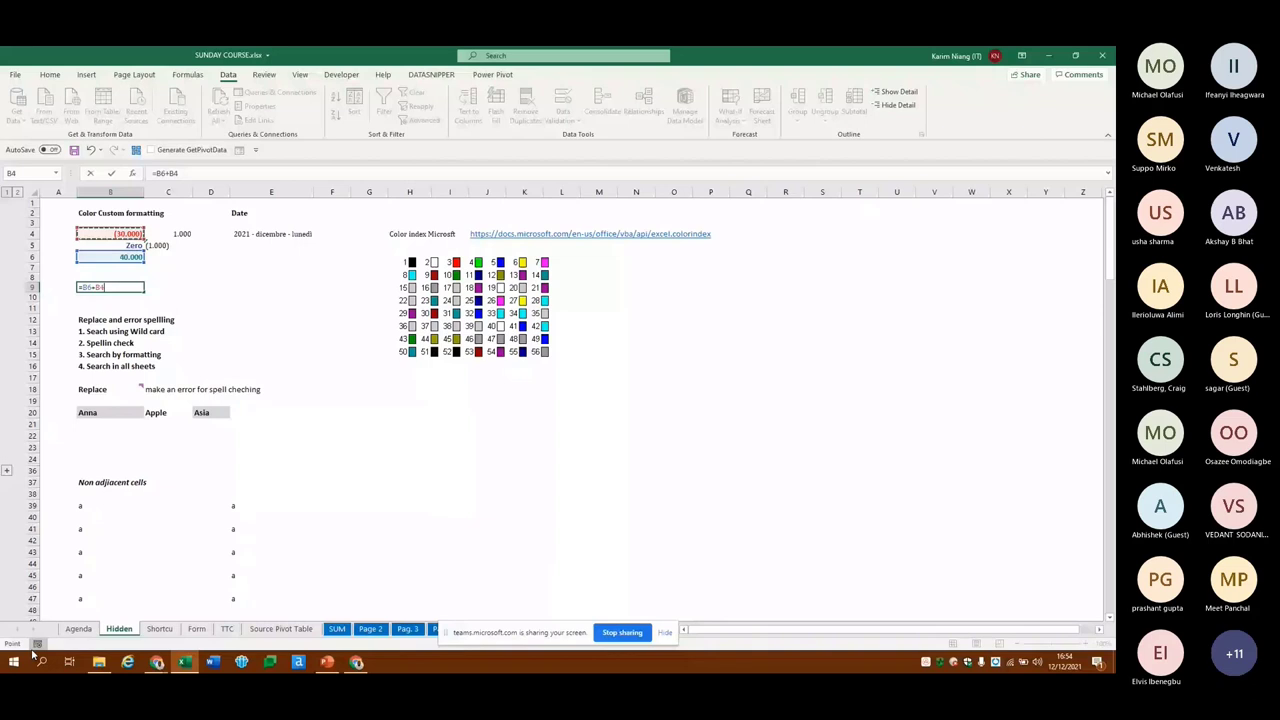
pyautogui.press('Right')
pyautogui.press('Right')
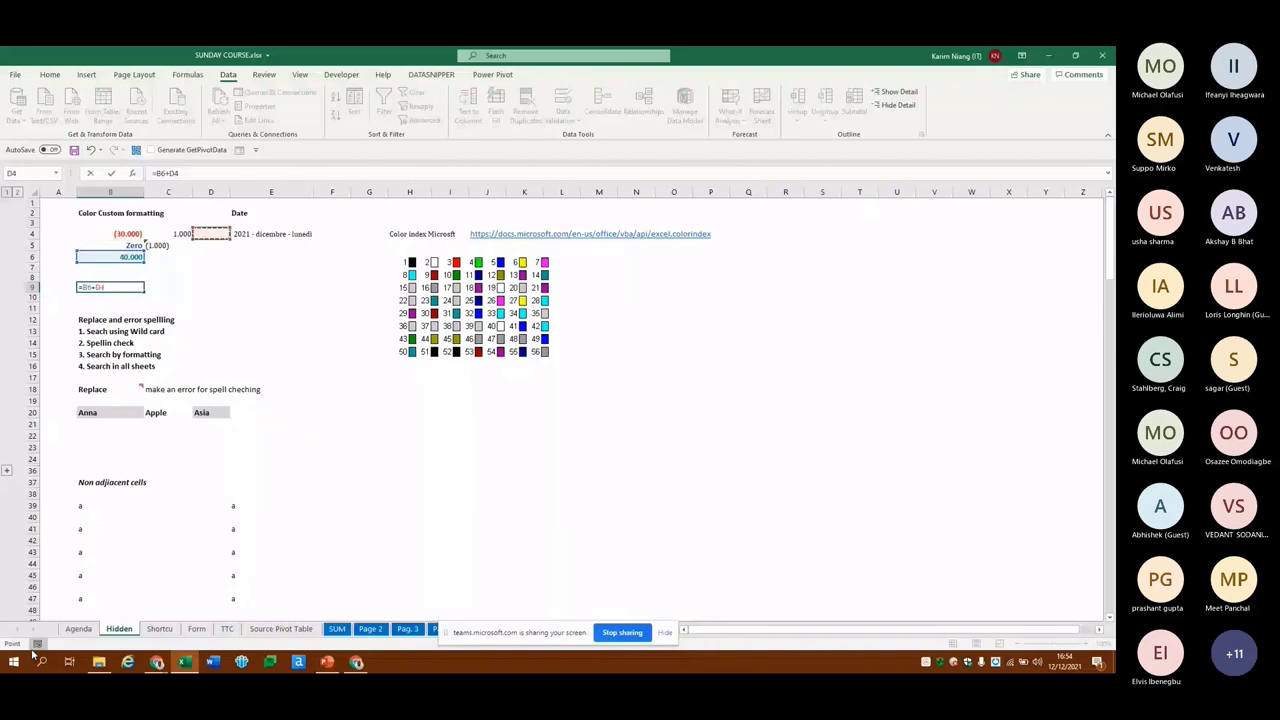
pyautogui.write('+')
pyautogui.press('Up')
pyautogui.press('Up')
pyautogui.press('Up')
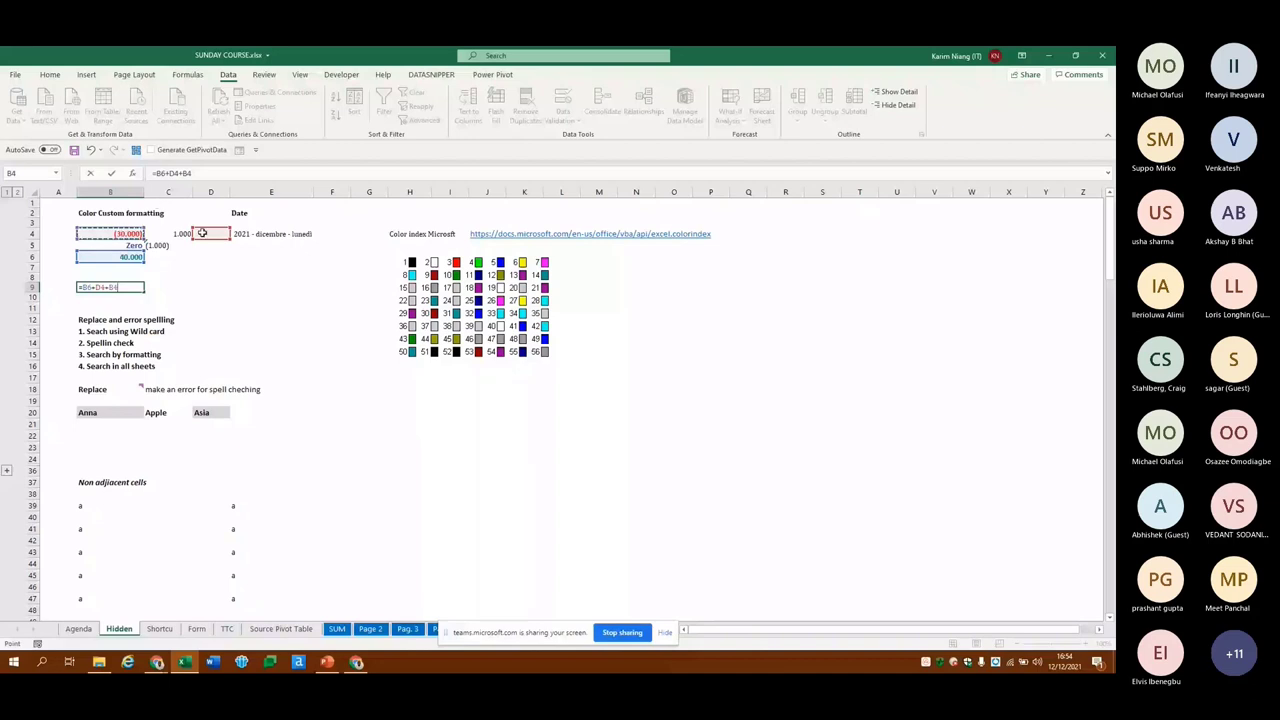
pyautogui.press('F2')
pyautogui.press('BackSpace')
pyautogui.write('c')
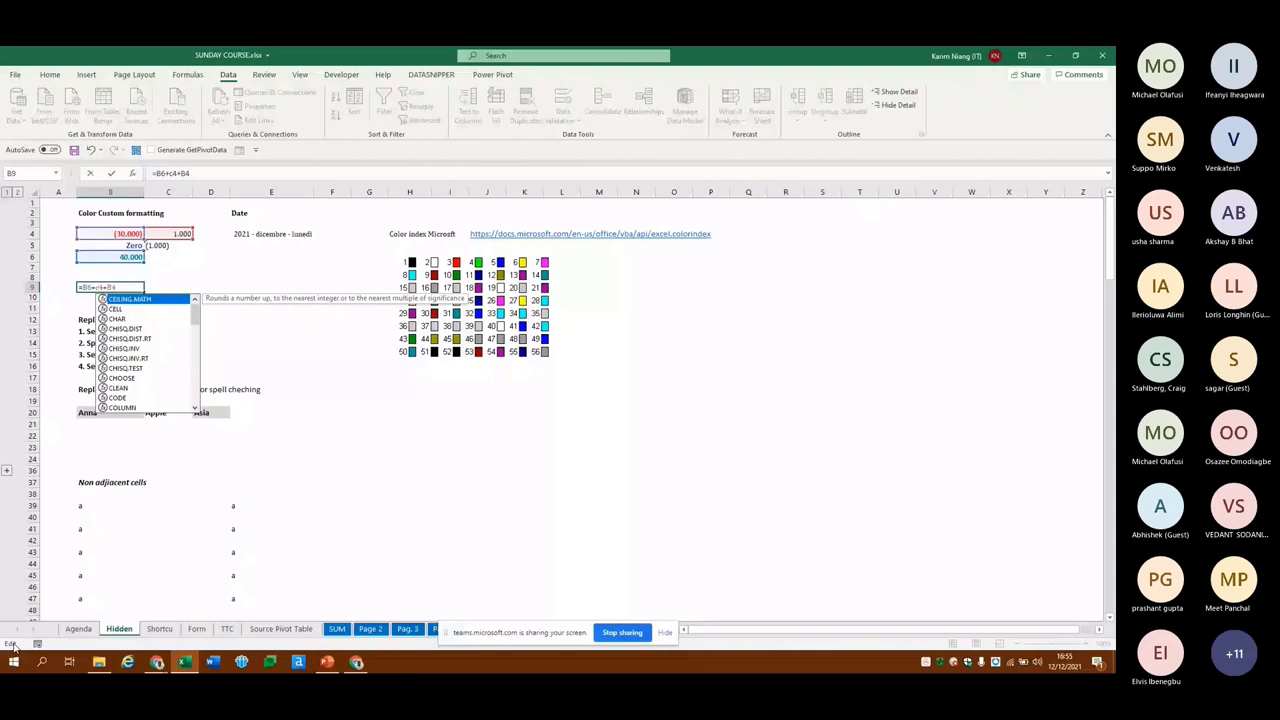
pyautogui.press('Escape')
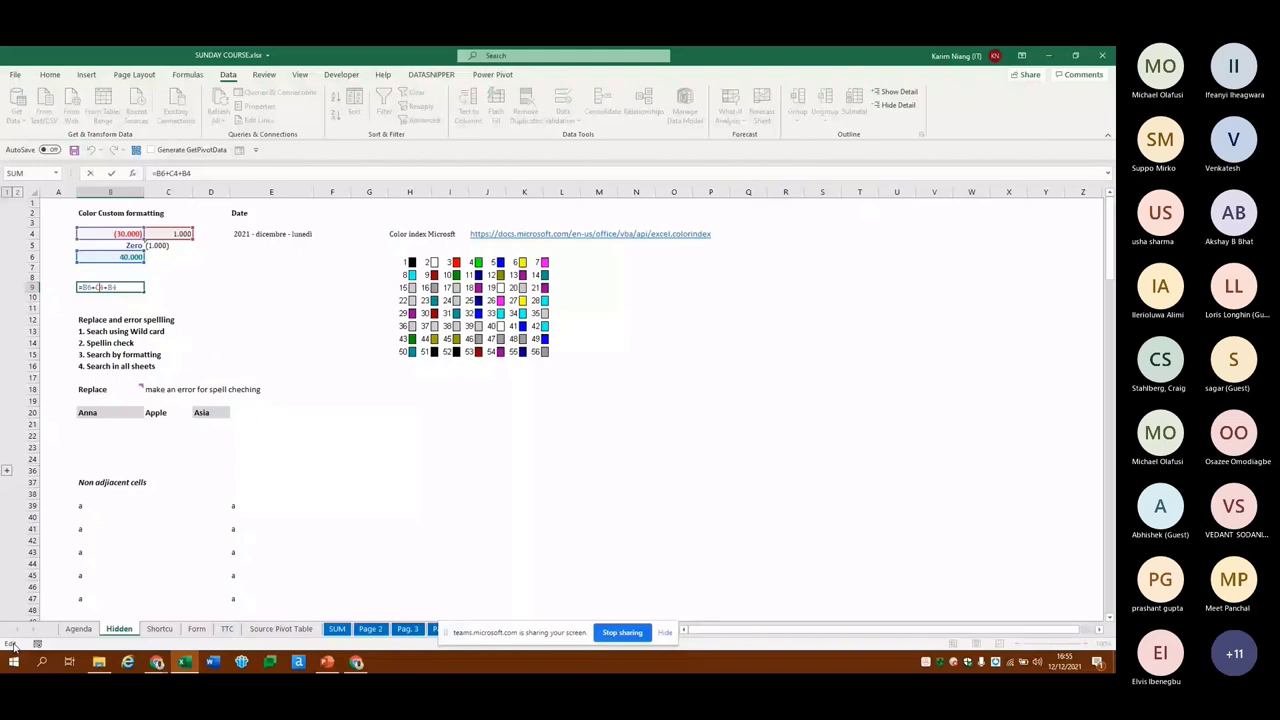
pyautogui.hotkey('ctrl', 'Return')
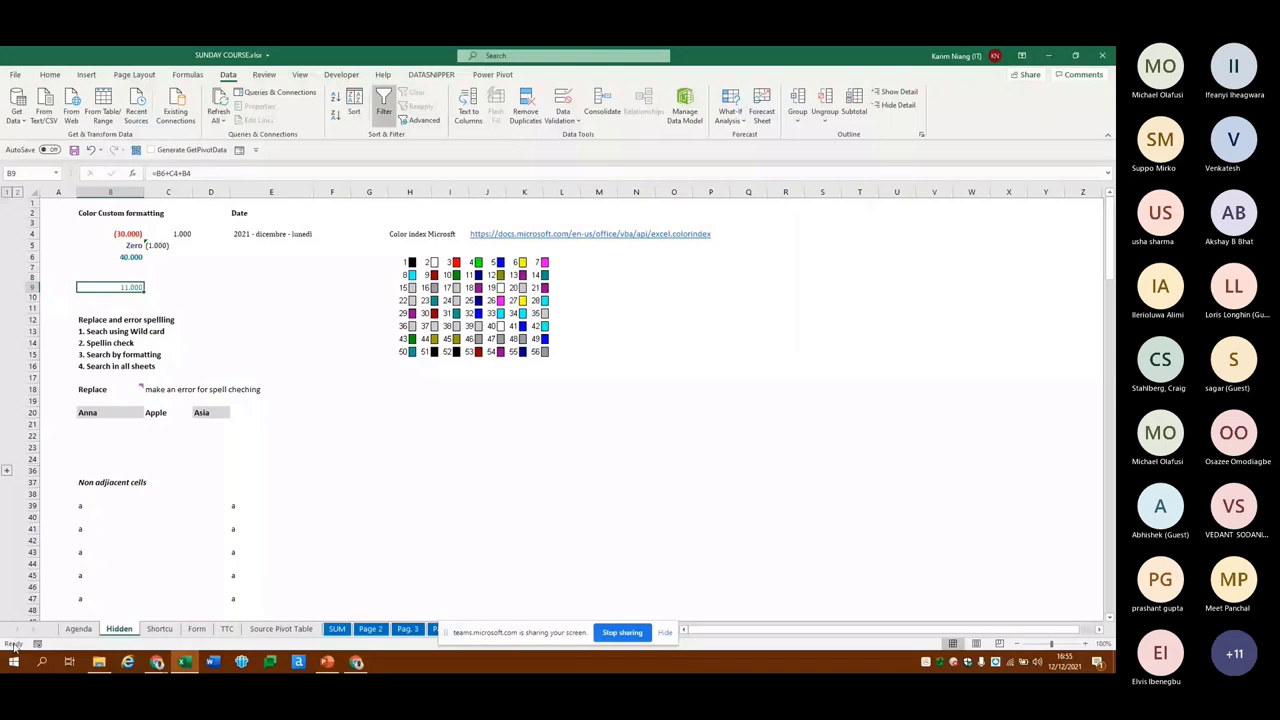
# Start a formula-based conditional formatting rule for E9, pointing its reference at B8
pyautogui.click(49, 74)
pyautogui.click(271, 287)
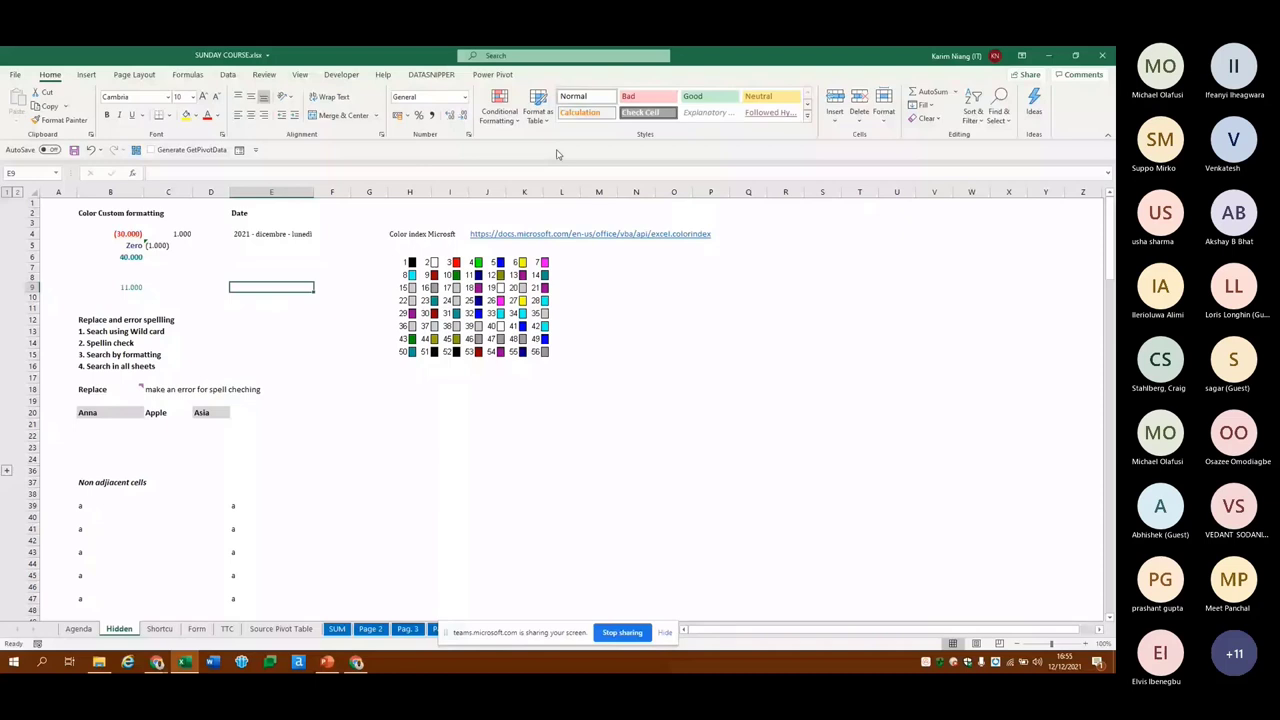
pyautogui.click(410, 297)
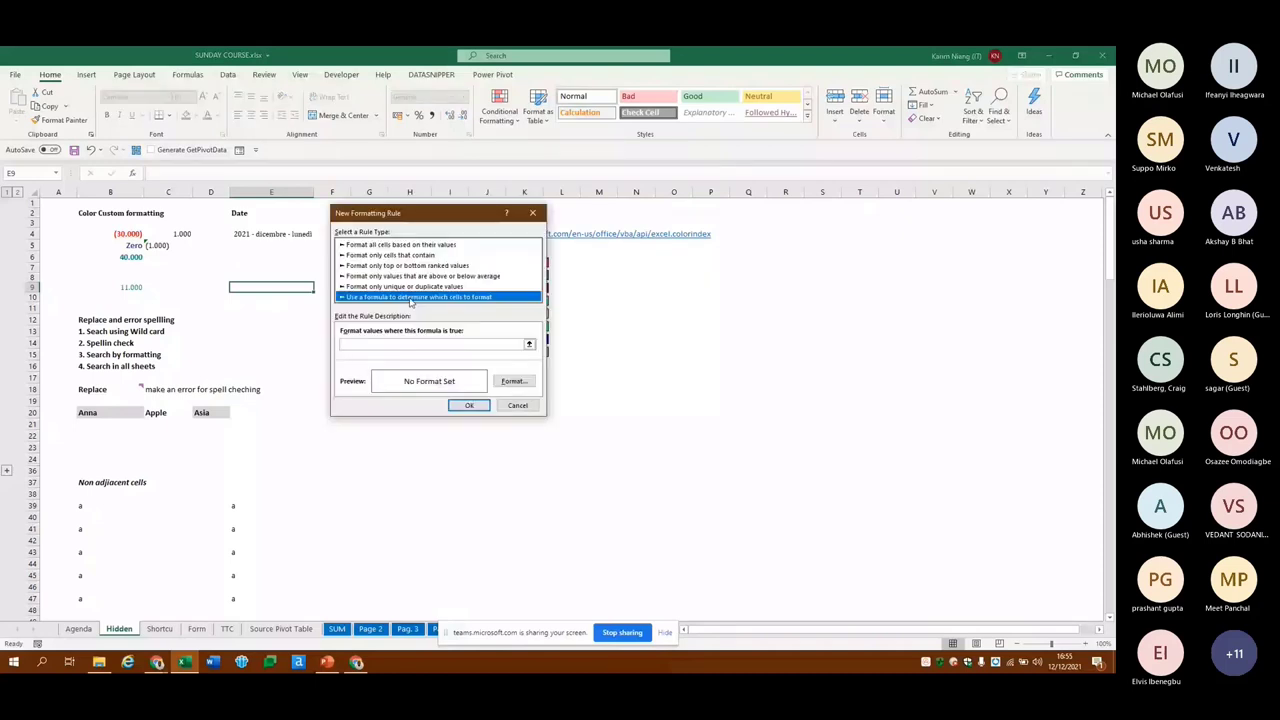
pyautogui.click(376, 343)
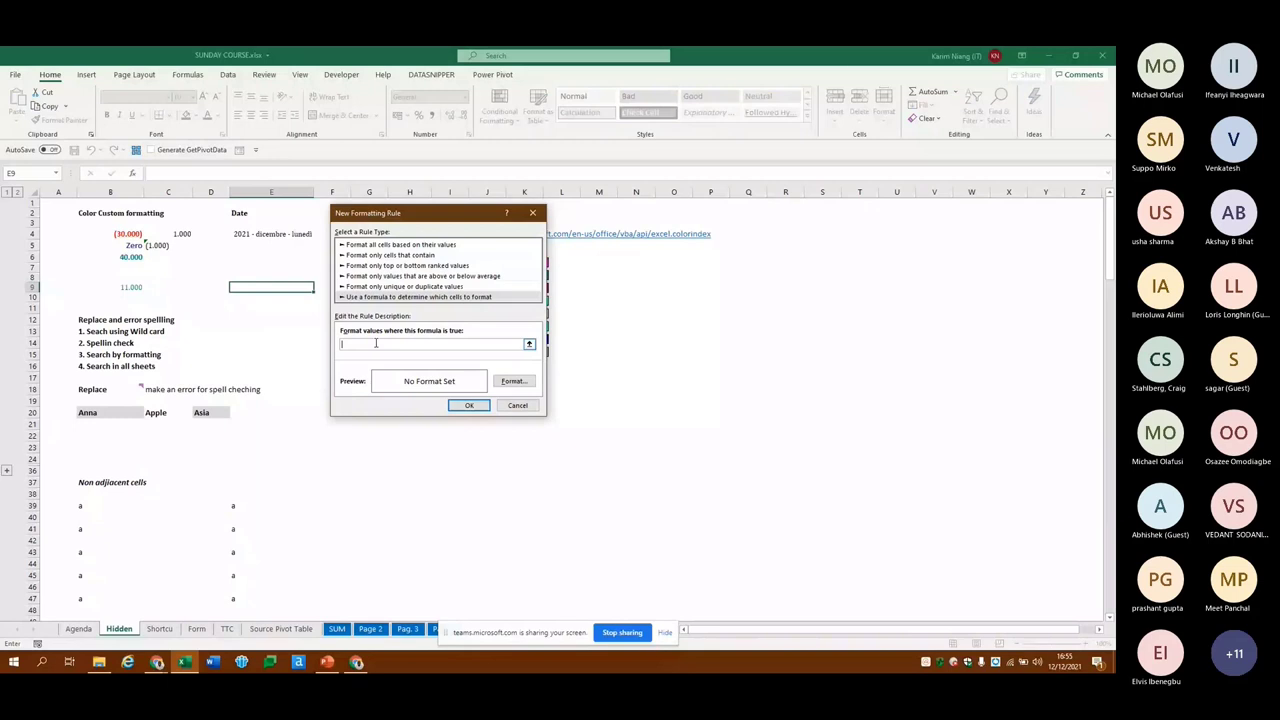
pyautogui.write('=$E$9')
pyautogui.press('Left')
pyautogui.press('Left')
pyautogui.press('Left')
pyautogui.press('Up')
# Edit the rule formula to multiply B8 by a second reference, then confirm the rule
pyautogui.press('F2')
pyautogui.write('$E$9')
pyautogui.press('Left')
pyautogui.press('Left')
pyautogui.press('Right')
pyautogui.moveTo(341, 344); pyautogui.dragTo(361, 344)
pyautogui.click(362, 344)
pyautogui.press('Delete')
pyautogui.press('Delete')
pyautogui.press('Delete')
pyautogui.click(478, 404)
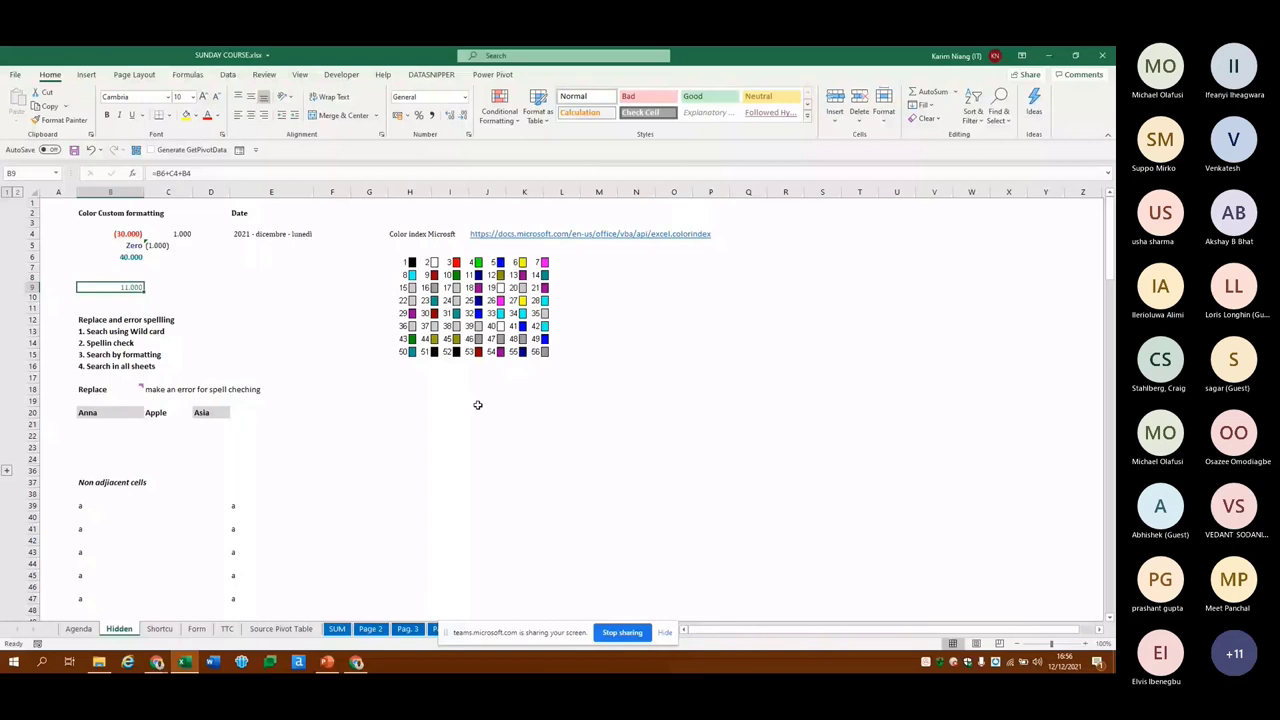
# On the Agenda sheet, paste a SELECTION PANE row below the last Ok entry
pyautogui.hotkey('ctrl', 'pageup')
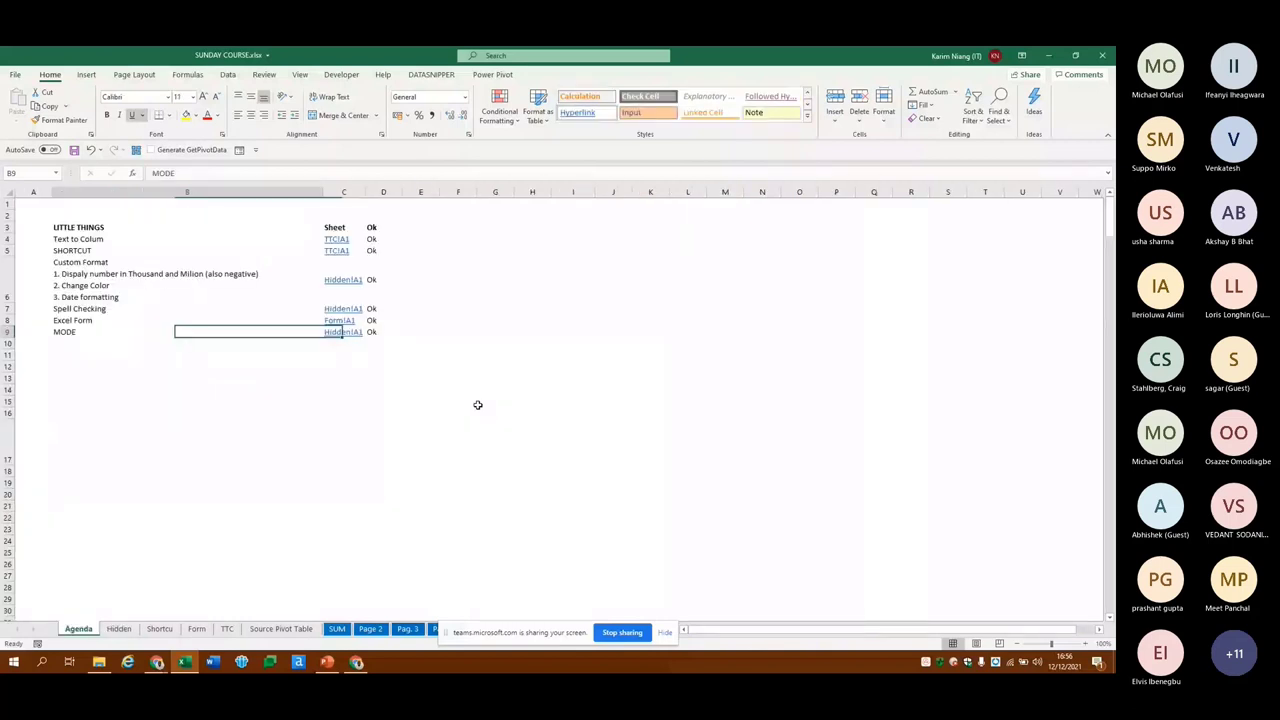
pyautogui.hotkey('ctrl', 'Up')
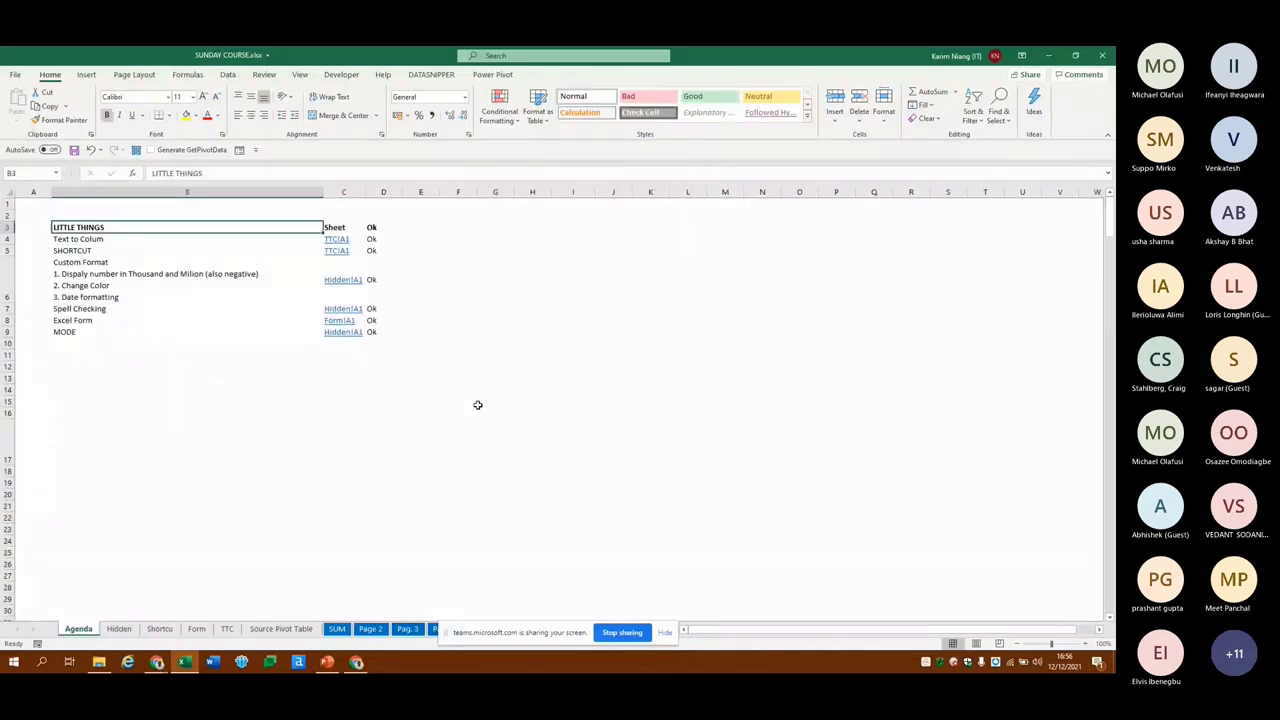
pyautogui.press('Right')
pyautogui.press('Down')
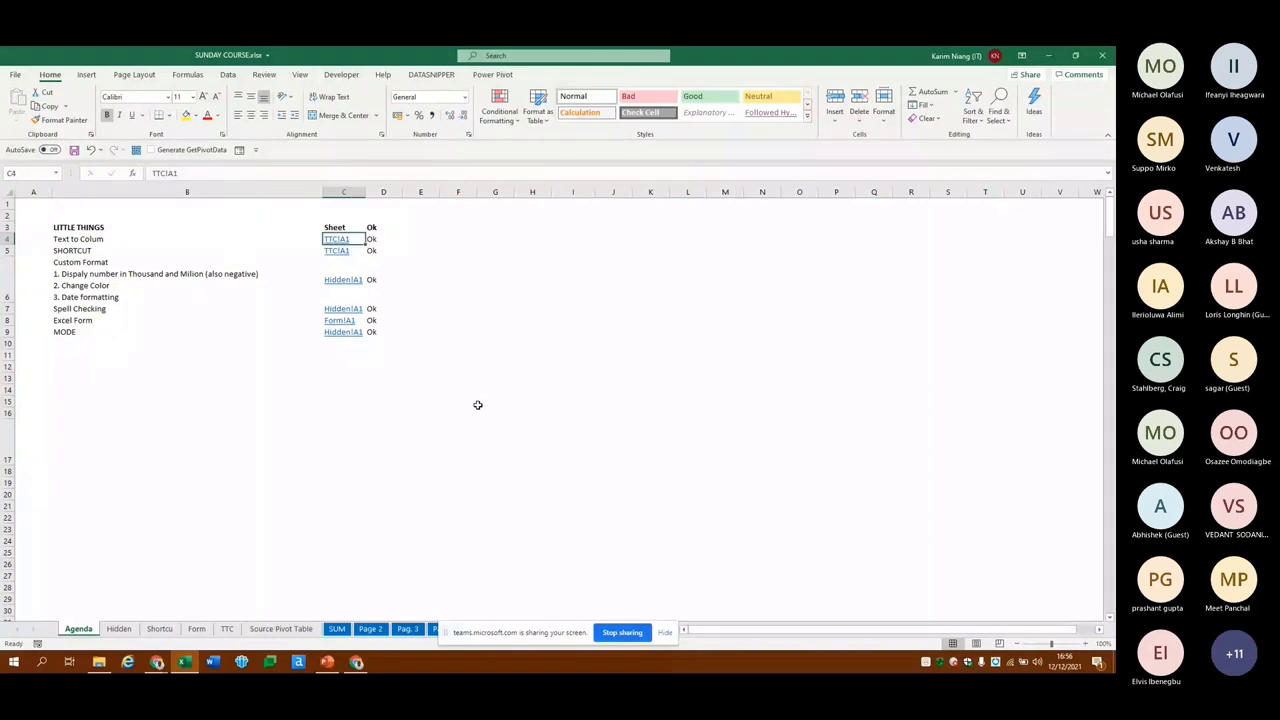
pyautogui.press('Up')
pyautogui.press('Left')
pyautogui.press('Right')
pyautogui.press('Right')
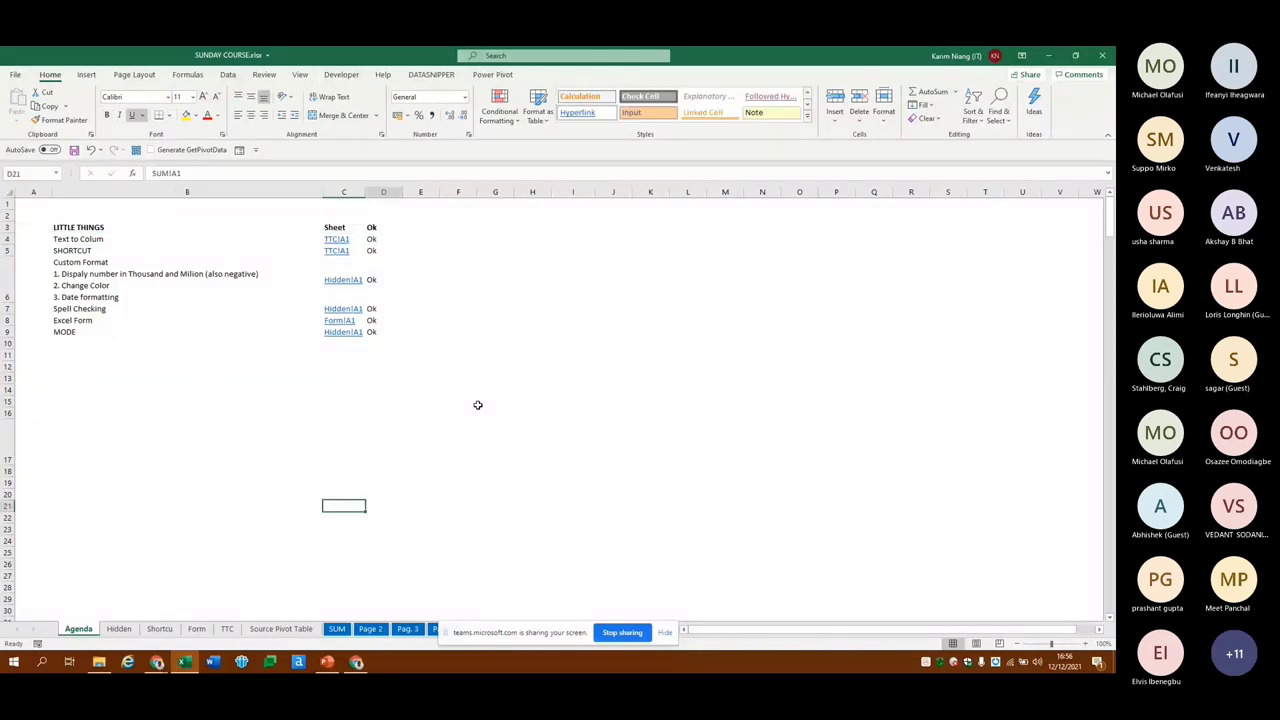
pyautogui.hotkey('ctrl', 'Down')
pyautogui.press('Down')
pyautogui.hotkey('ctrl', 'v')
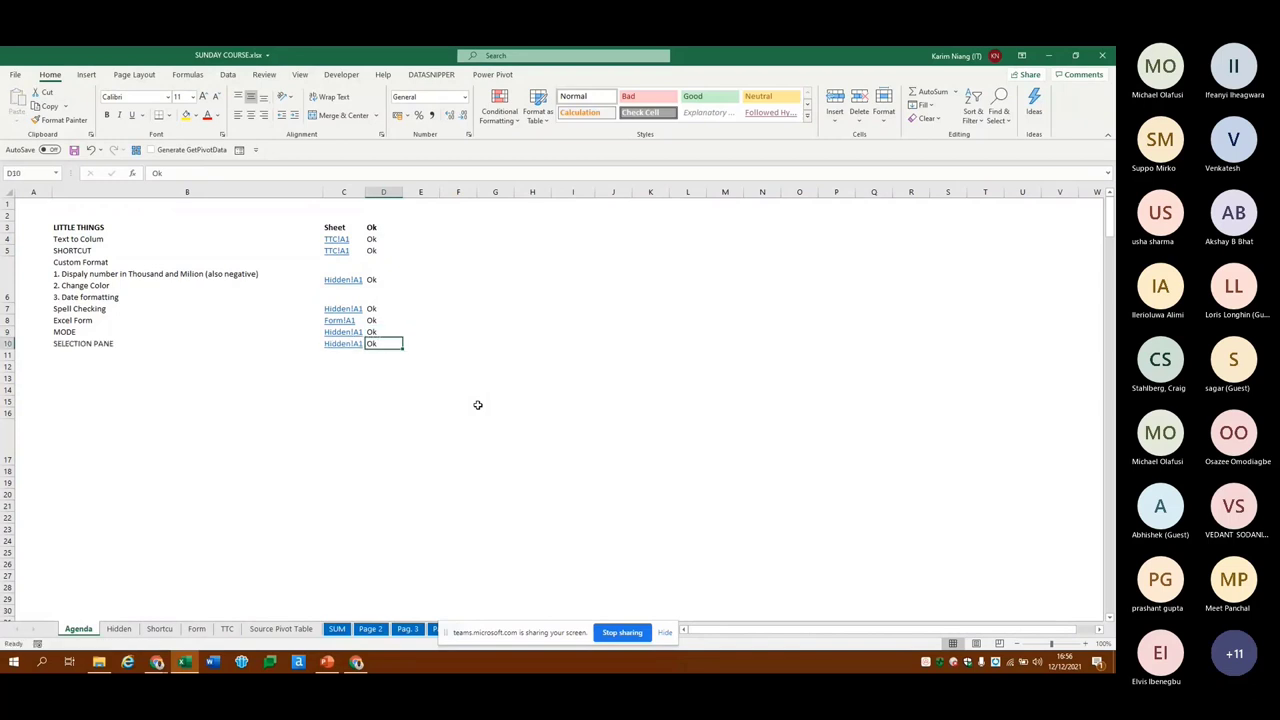
# Check the SELECTION PANE entry unchanged, then return to an empty area of the Hidden sheet
pyautogui.hotkey('ctrl', 'pagedown')
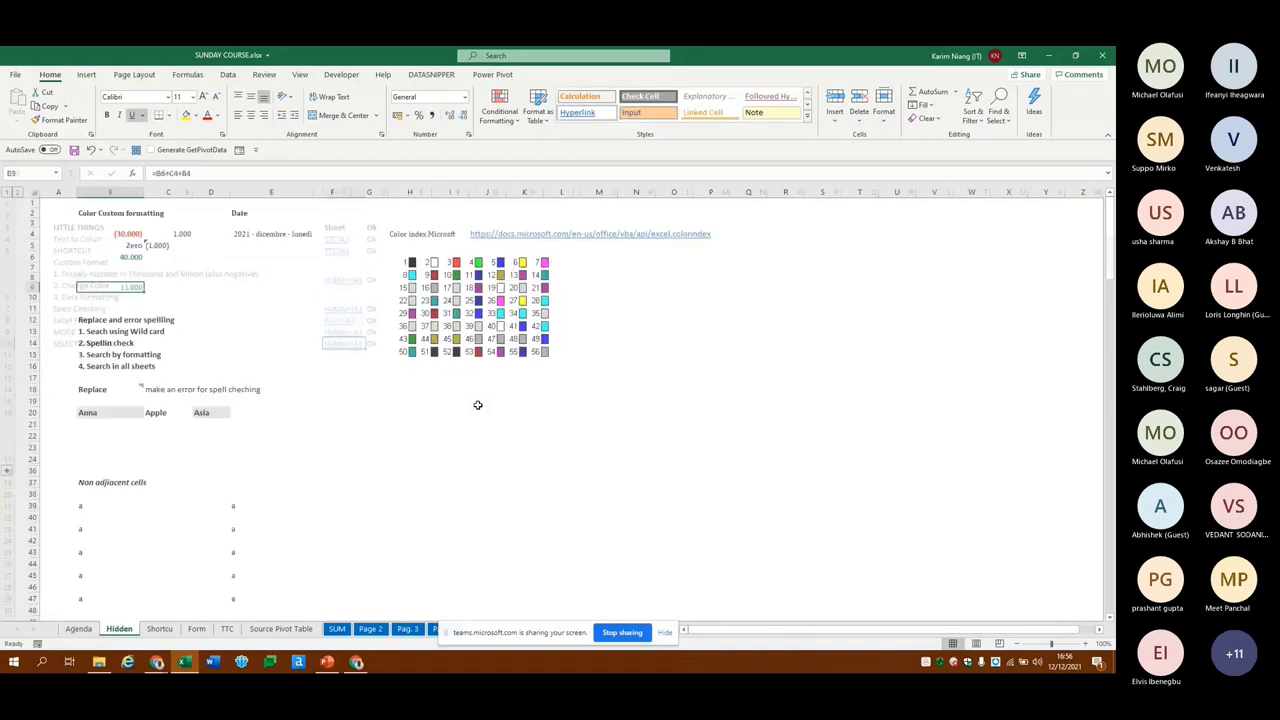
pyautogui.hotkey('ctrl', 'pageup')
pyautogui.press('Left')
pyautogui.press('F2')
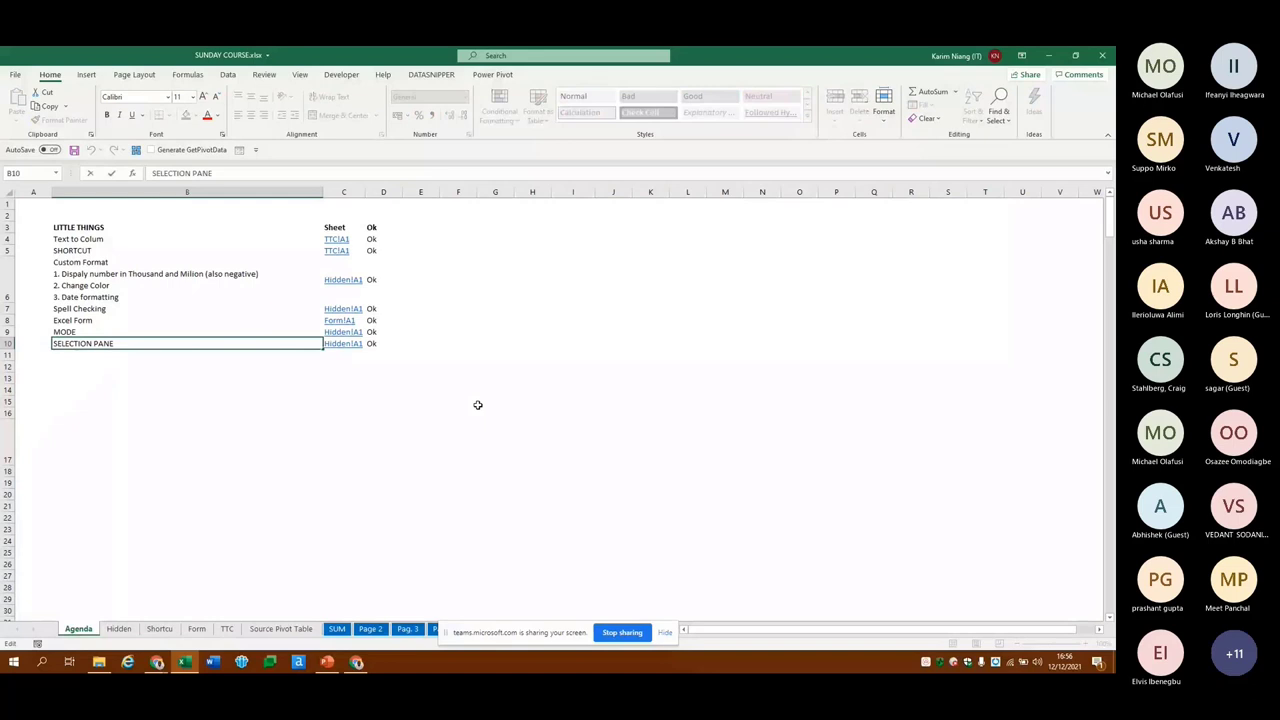
pyautogui.press('Escape')
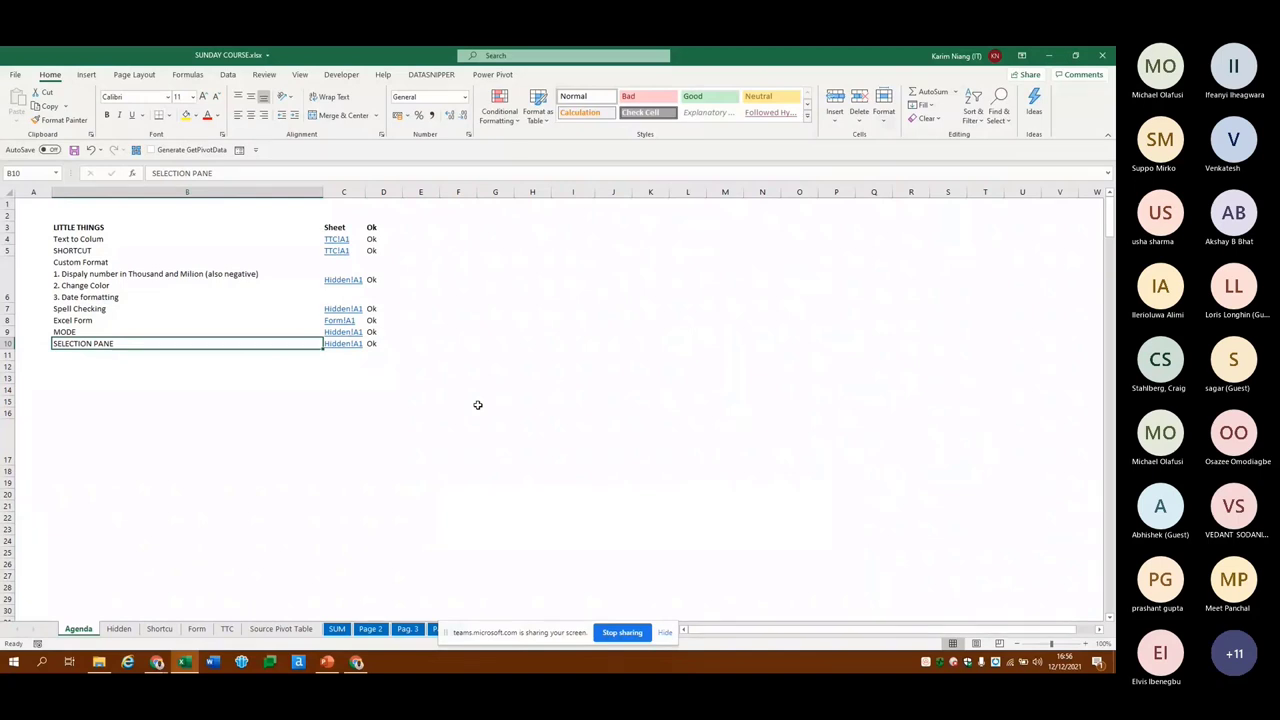
pyautogui.press('Down')
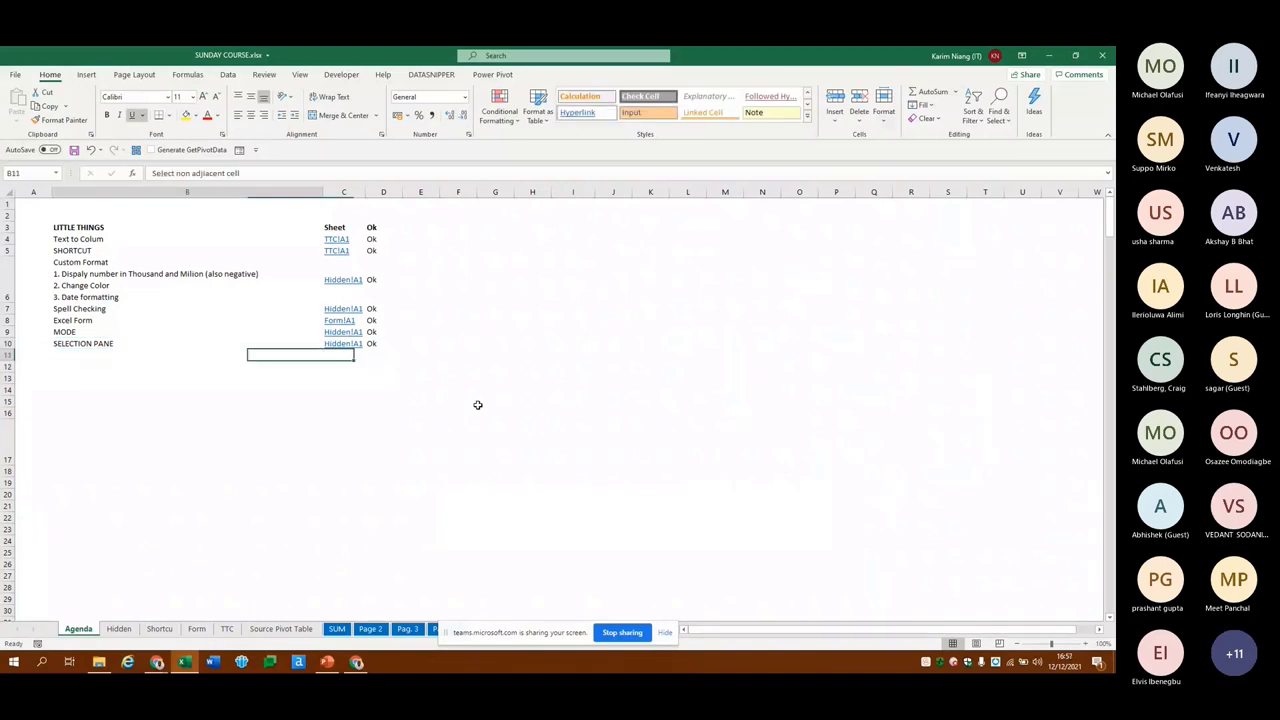
pyautogui.press('Up')
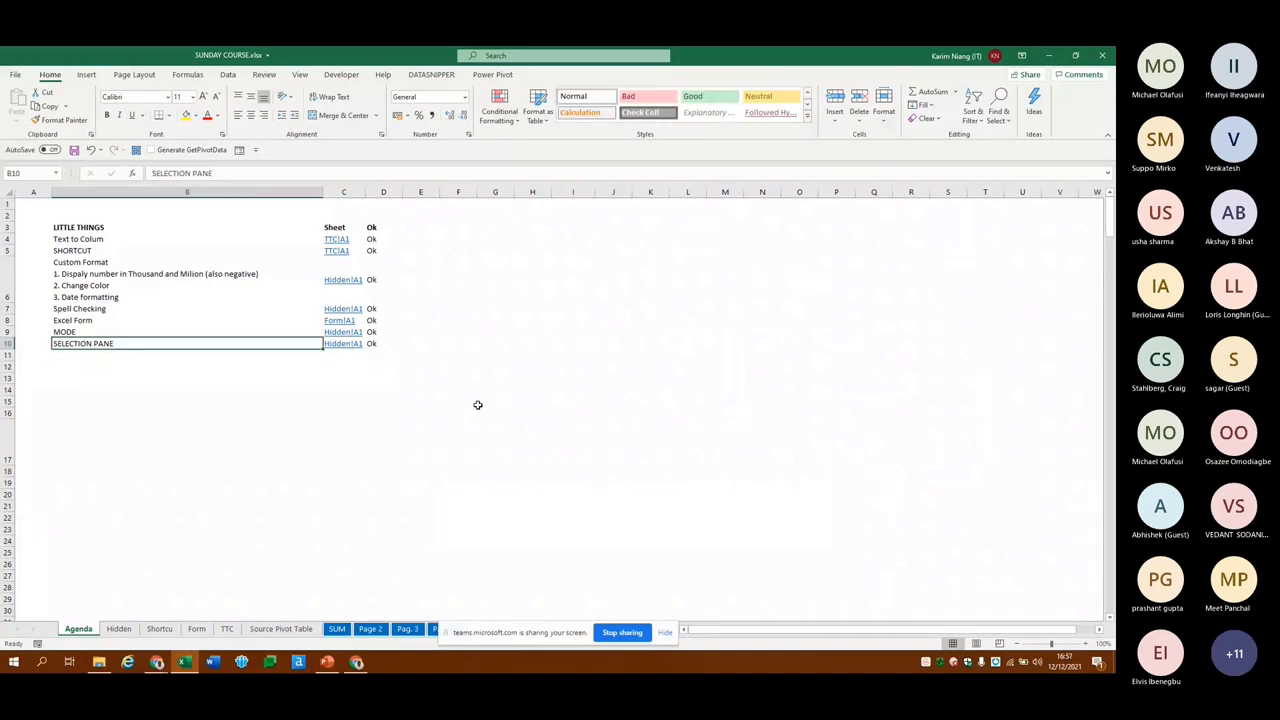
pyautogui.hotkey('ctrl', 'pagedown')
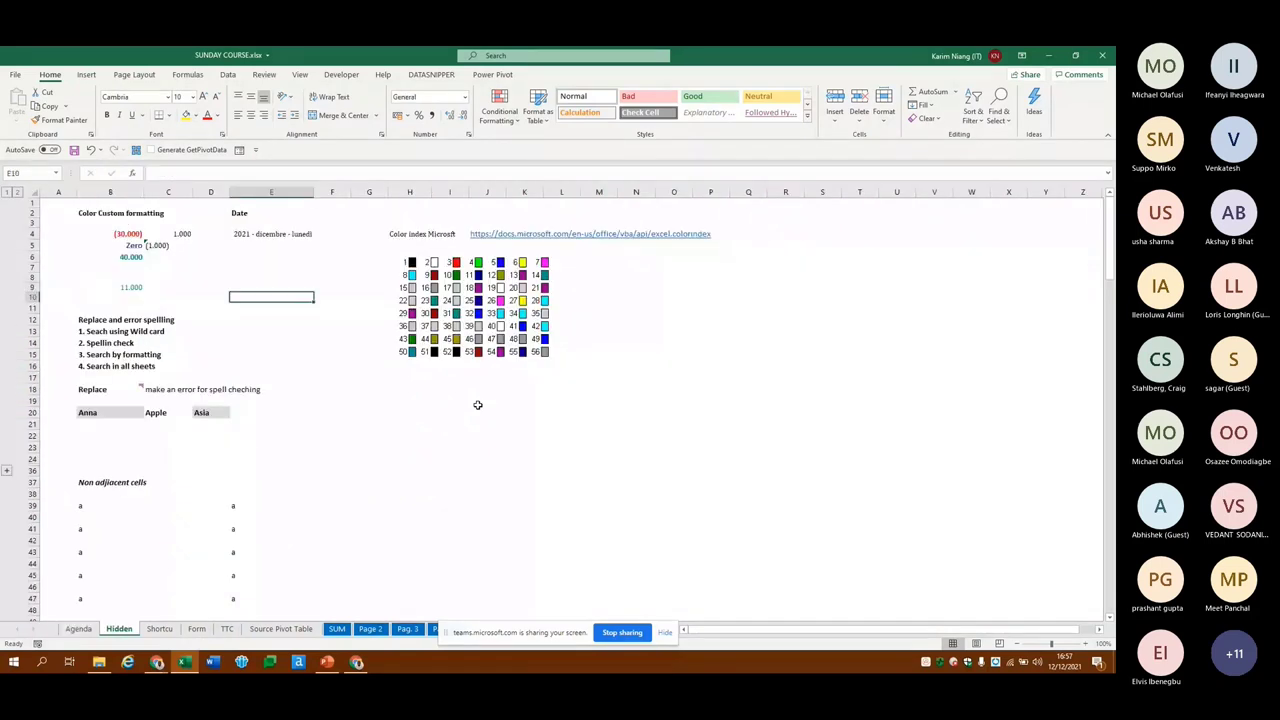
pyautogui.press('Down')
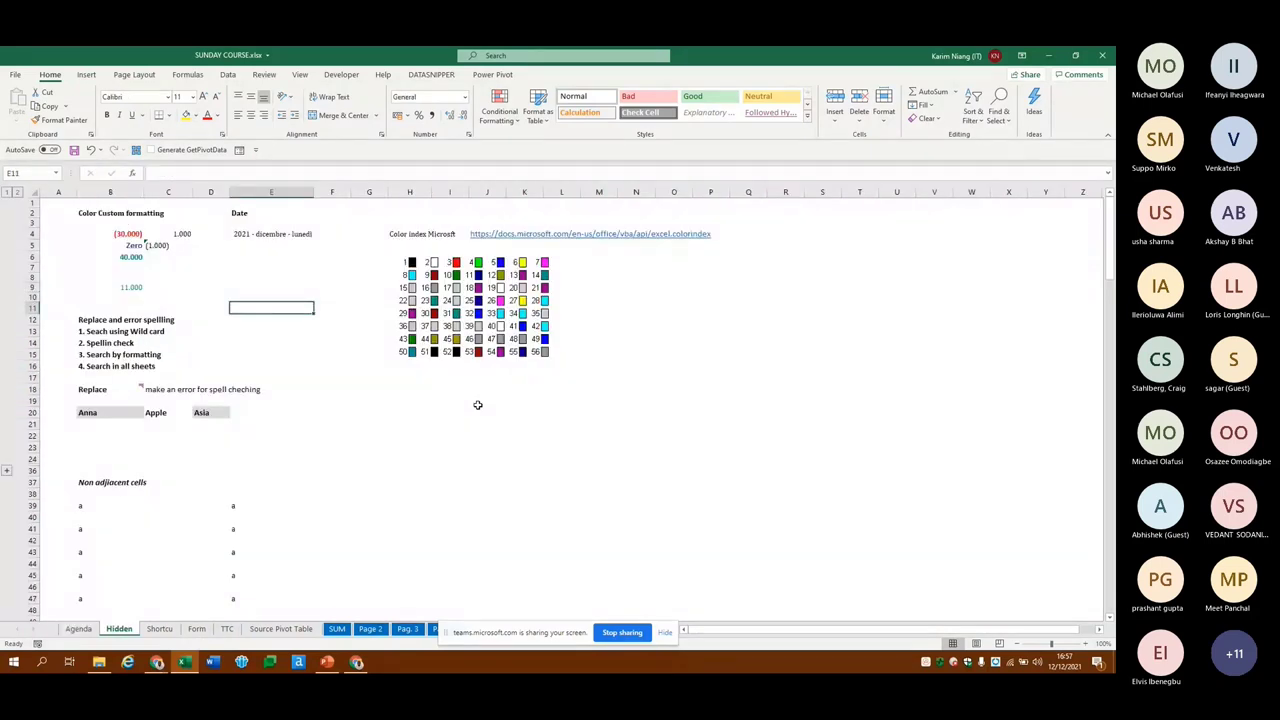
pyautogui.hotkey('ctrl', 'Down')
# Draw a straight Line shape horizontally across about G19 to M19, then return to cell J19
pyautogui.click(369, 435)
pyautogui.click(86, 76)
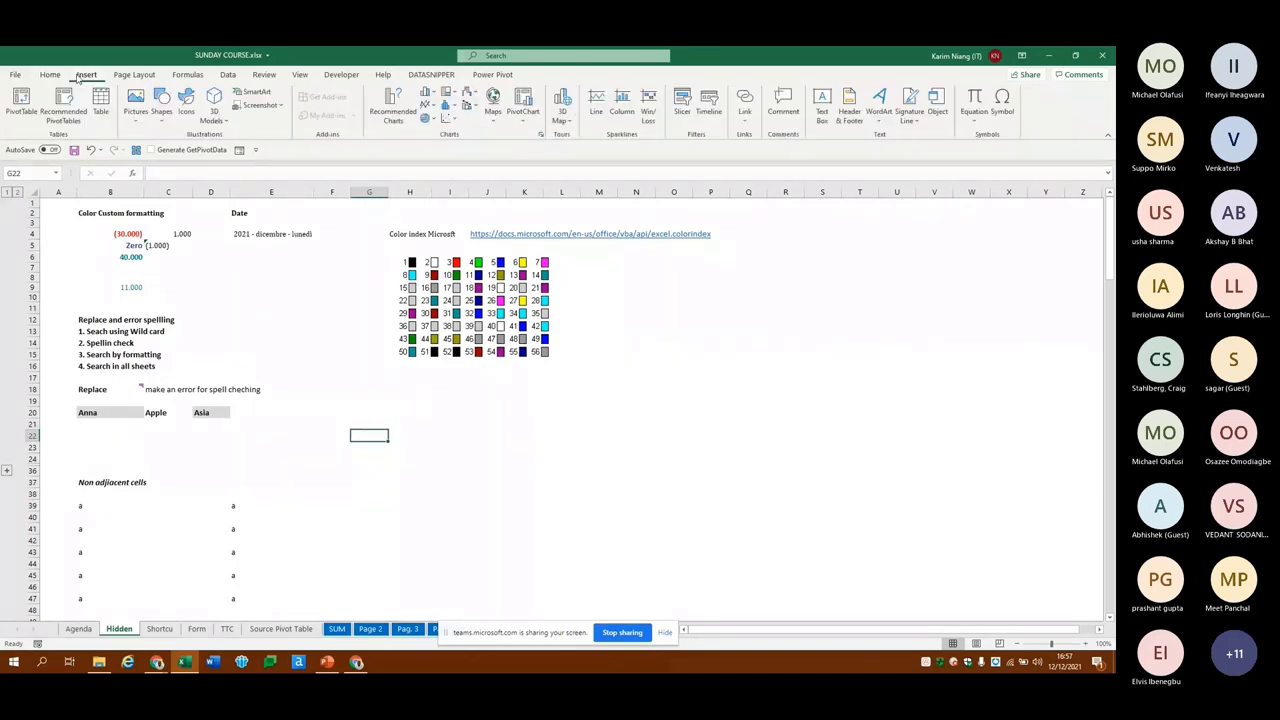
pyautogui.click(161, 103)
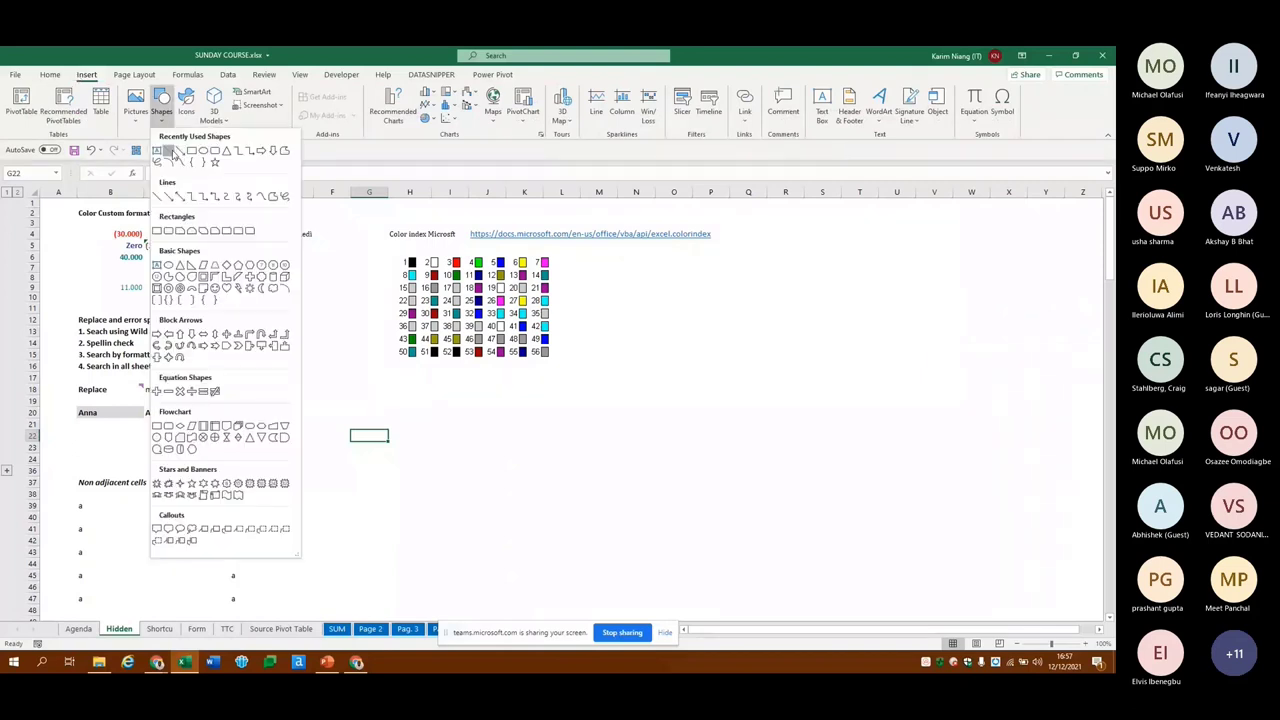
pyautogui.click(409, 471)
pyautogui.click(161, 103)
pyautogui.click(170, 150)
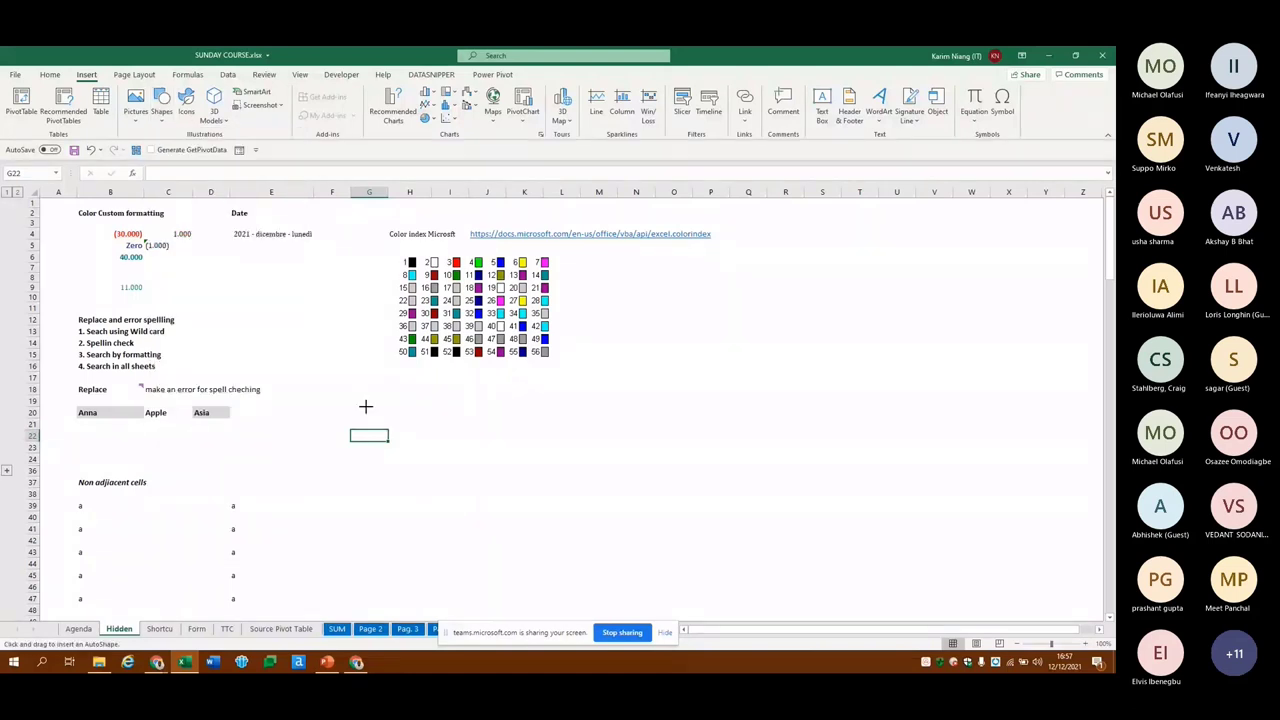
pyautogui.moveTo(366, 406); pyautogui.dragTo(603, 404)
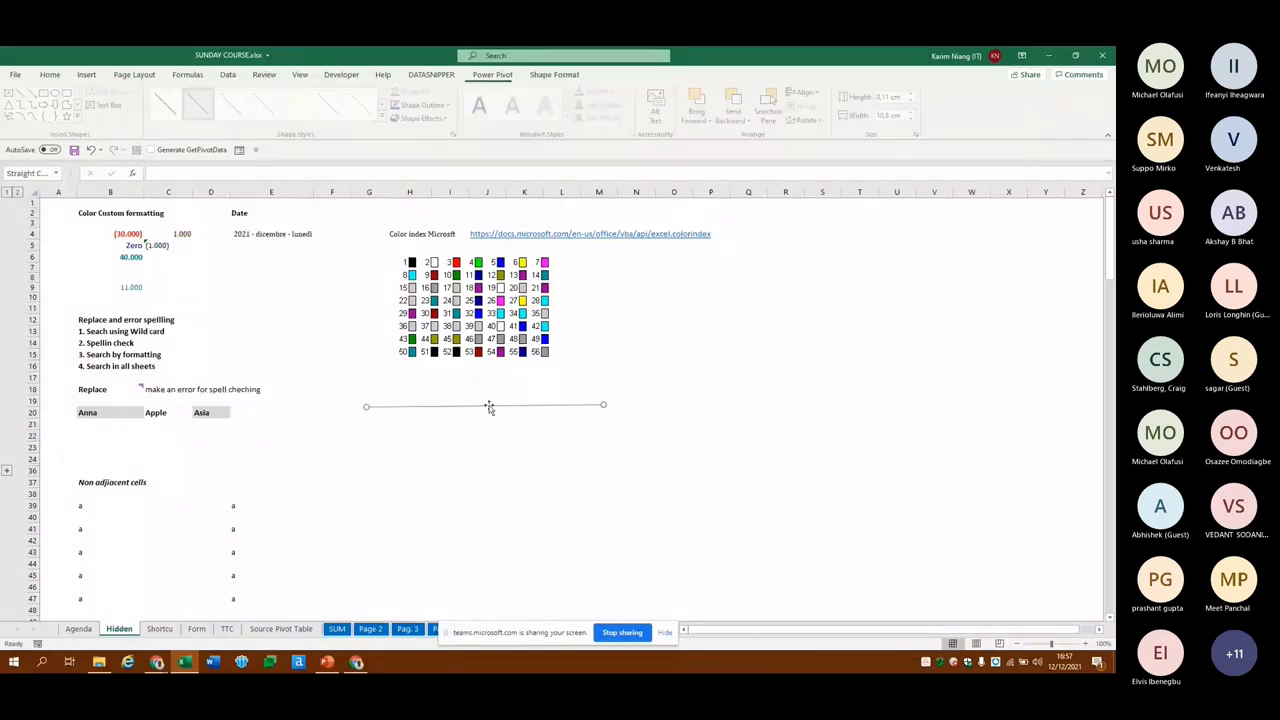
pyautogui.click(449, 389)
pyautogui.click(417, 413)
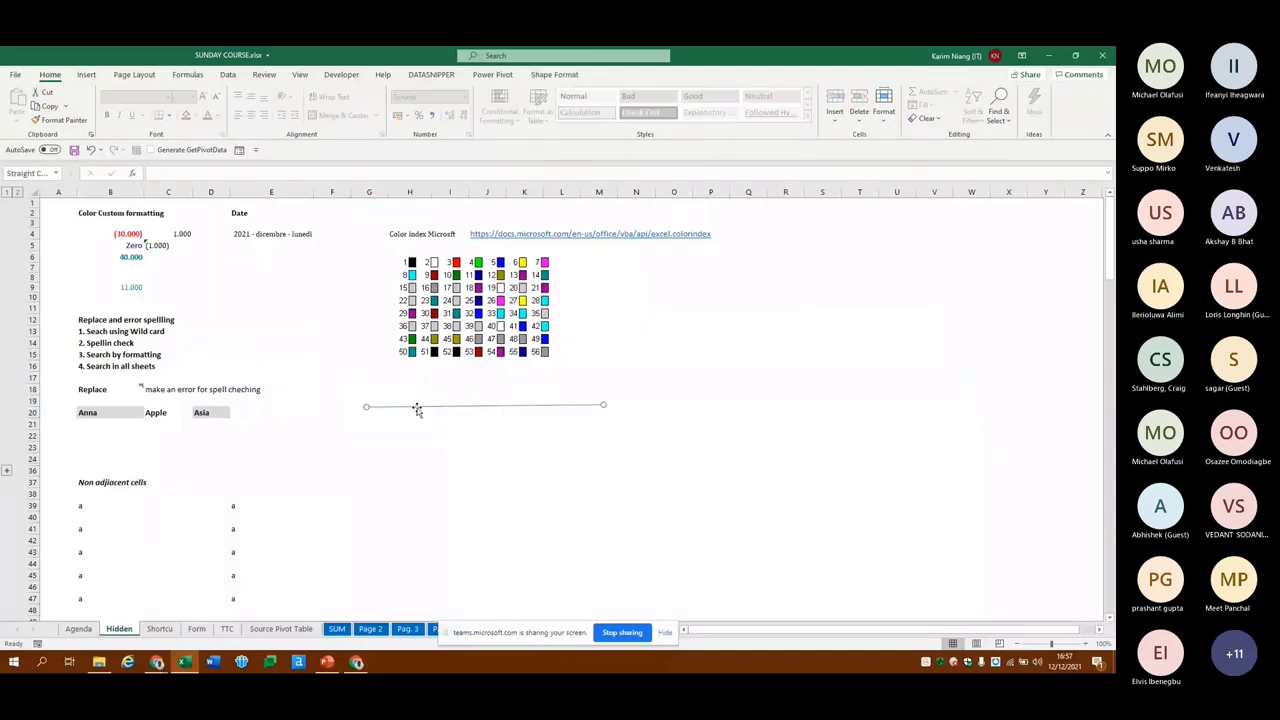
pyautogui.moveTo(369, 389); pyautogui.dragTo(424, 405)
pyautogui.click(487, 400)
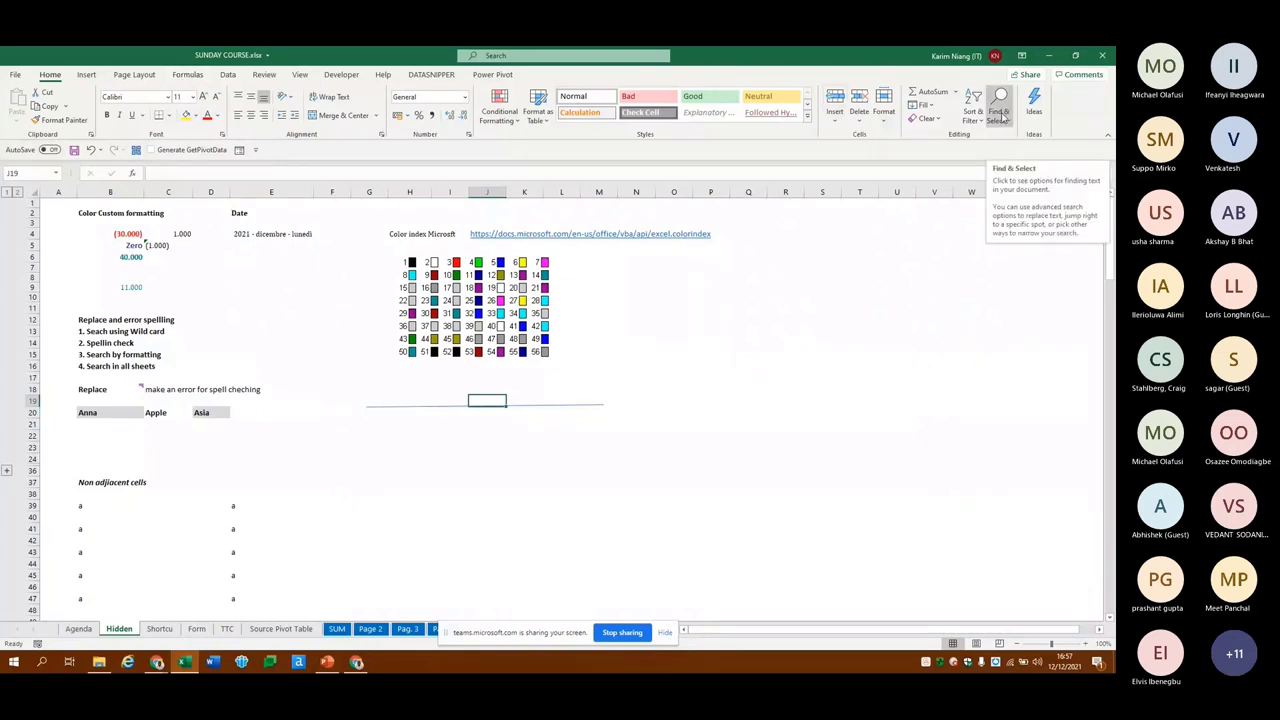
# Open the Selection Pane and inspect Straight Connector 9 and the off-page connector, keeping their names
pyautogui.click(1001, 113)
pyautogui.click(1010, 300)
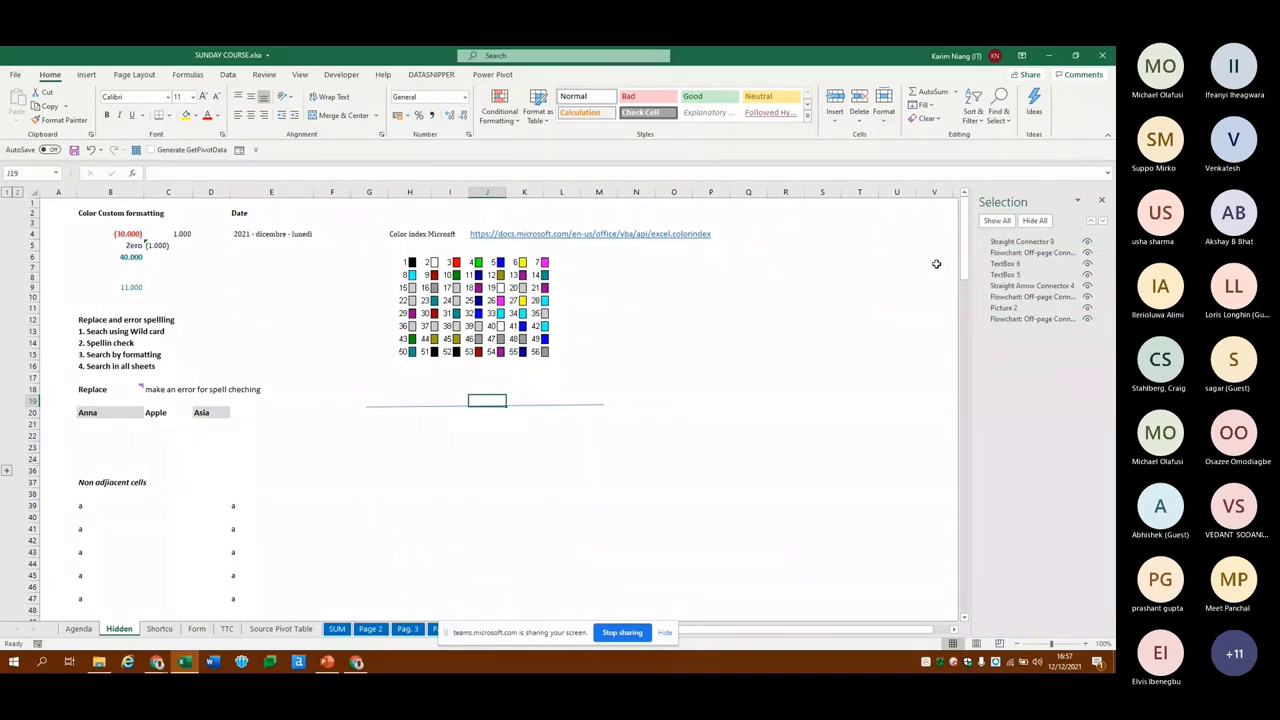
pyautogui.click(1020, 243)
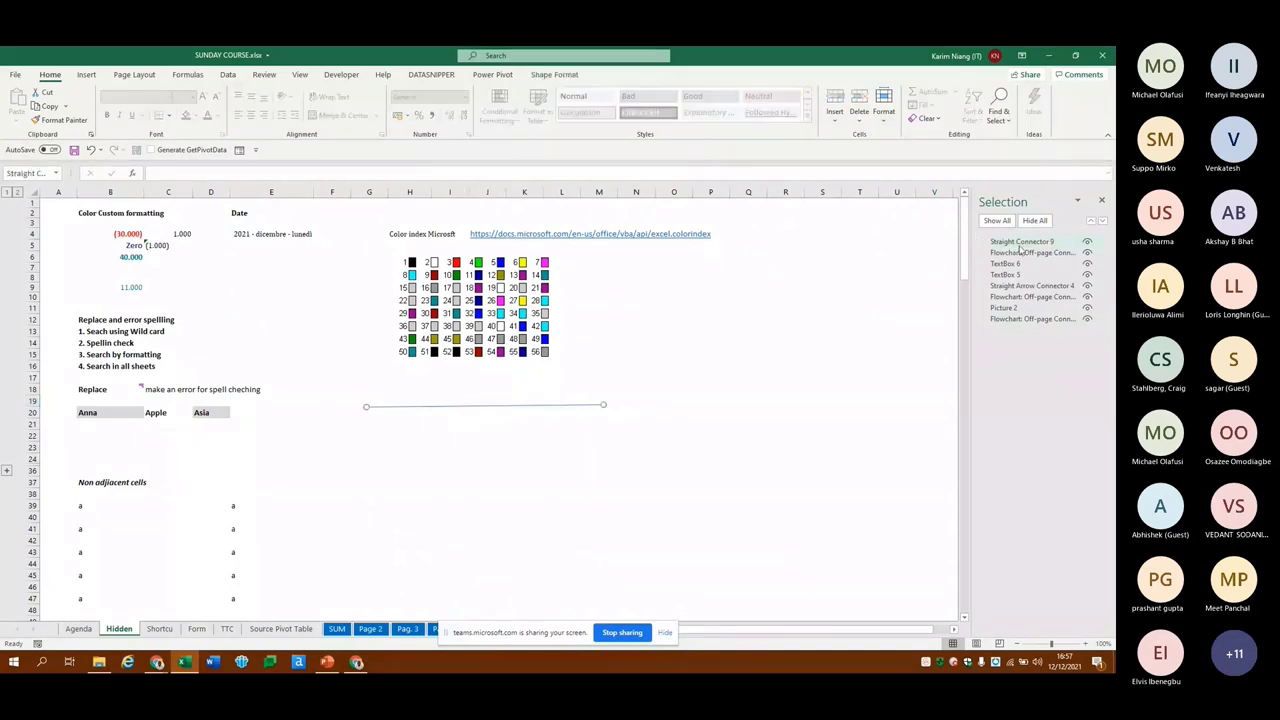
pyautogui.keyDown('ctrl'); pyautogui.click(1040, 253); pyautogui.keyUp('ctrl')
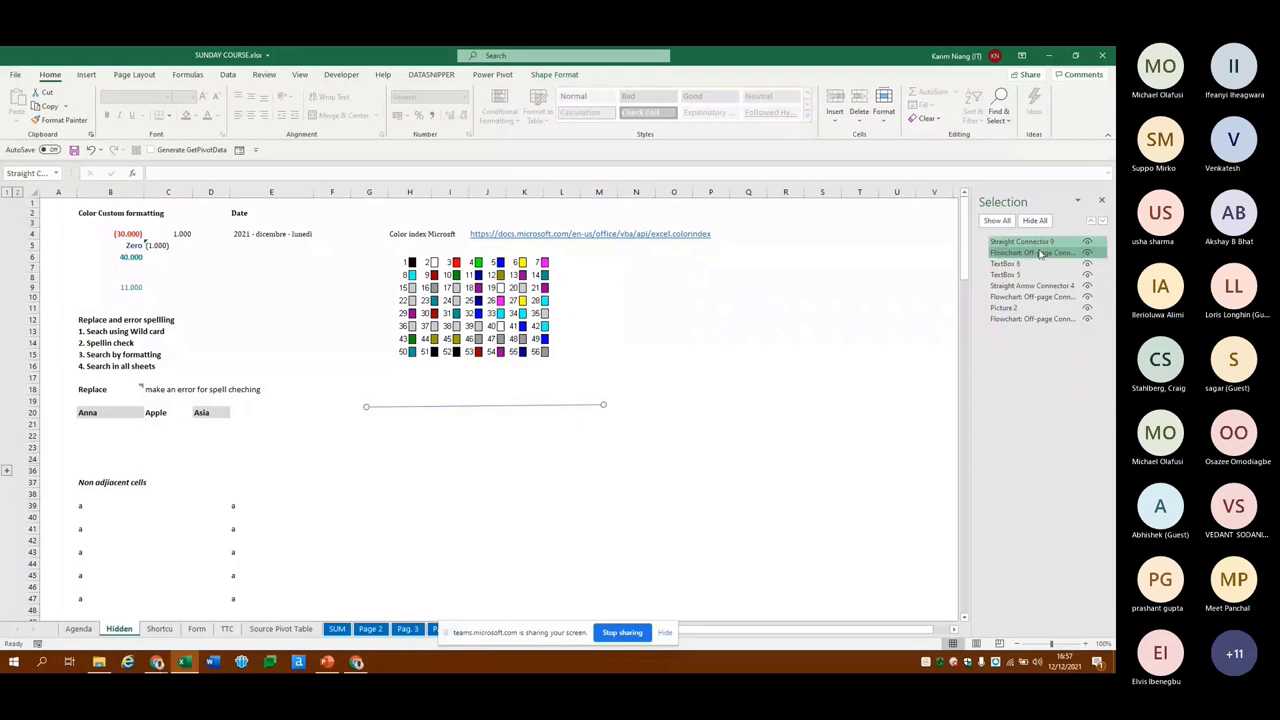
pyautogui.click(1035, 243)
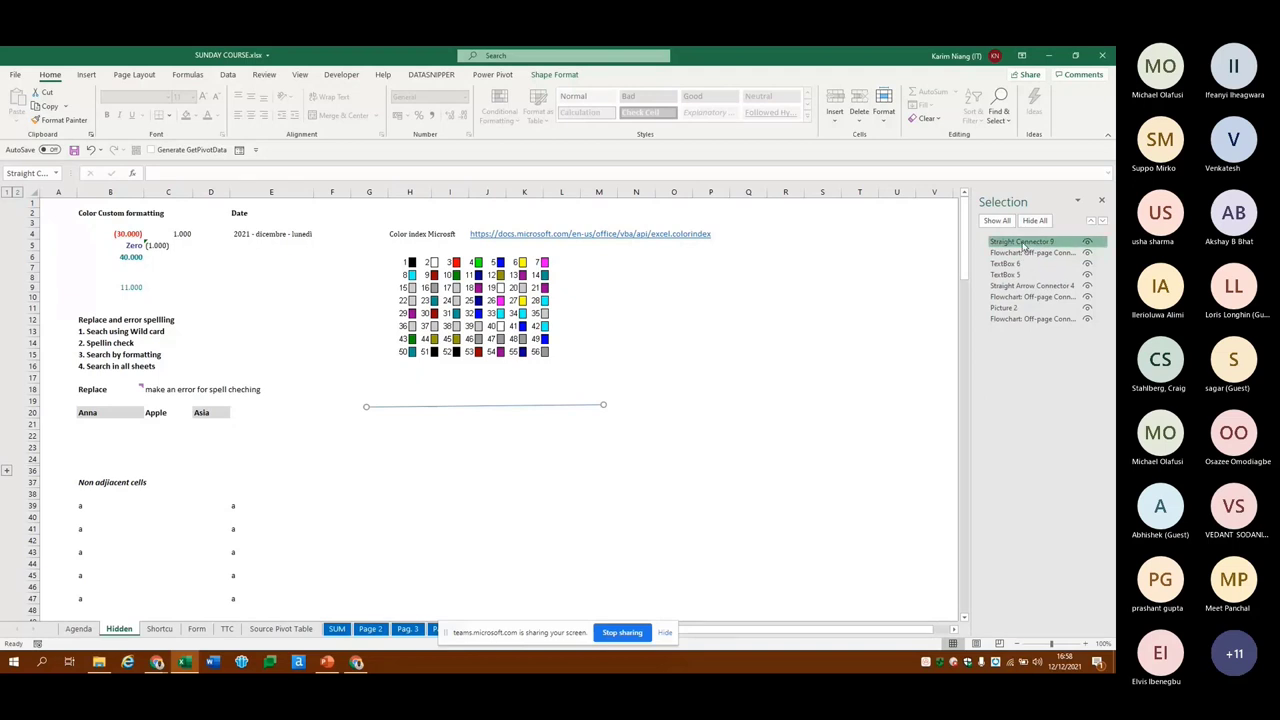
pyautogui.click(1023, 245)
pyautogui.press('Return')
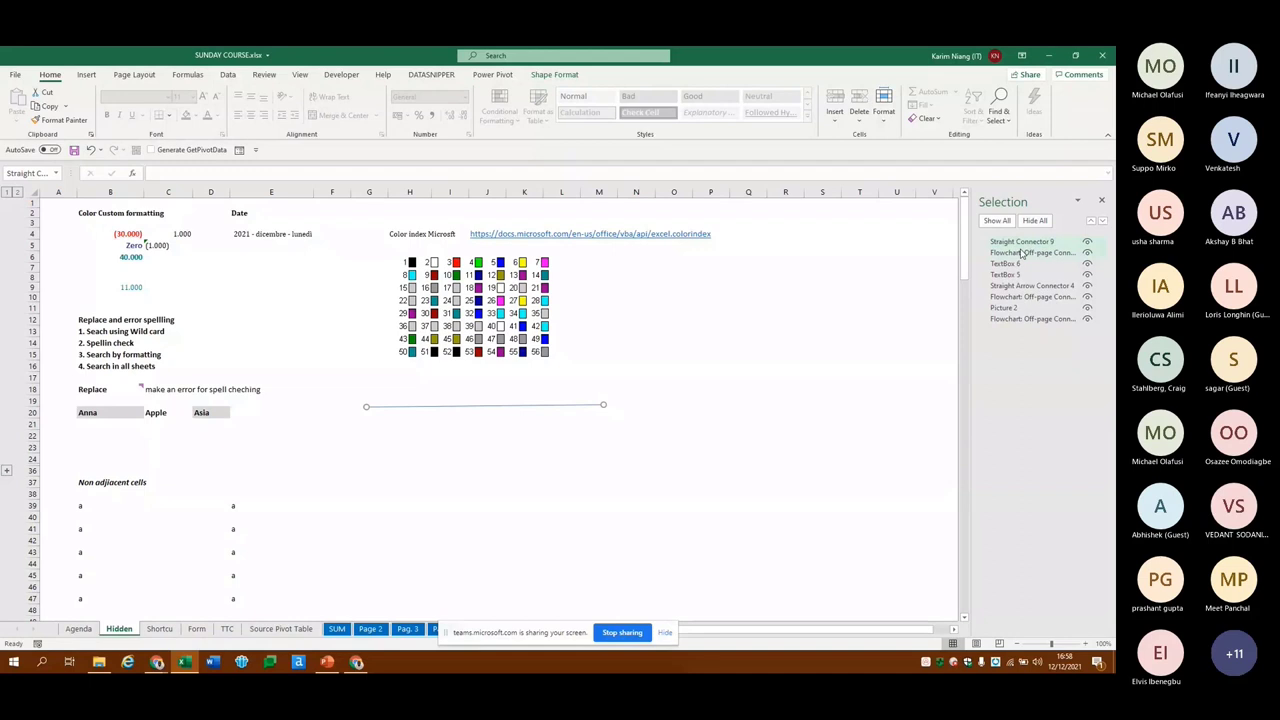
# Select every object on the sheet from the pane, then close the Selection Pane
pyautogui.click(1021, 253)
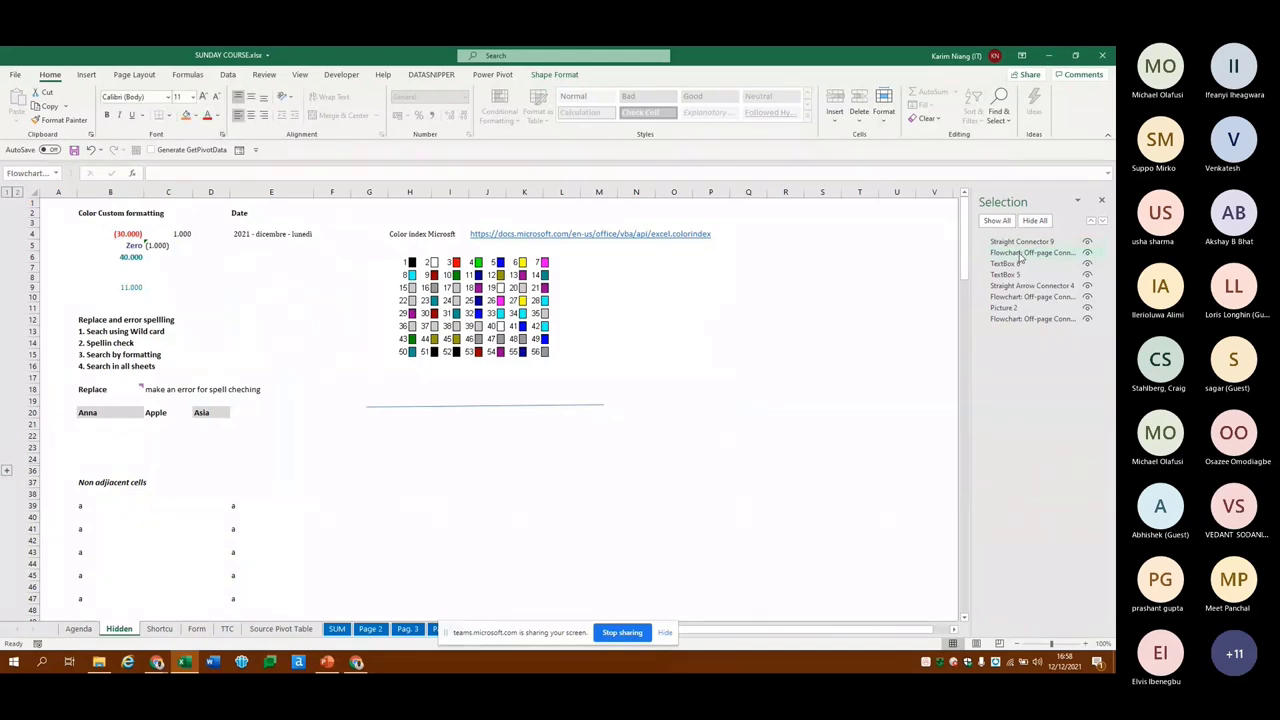
pyautogui.hotkey('ctrl', 'a')
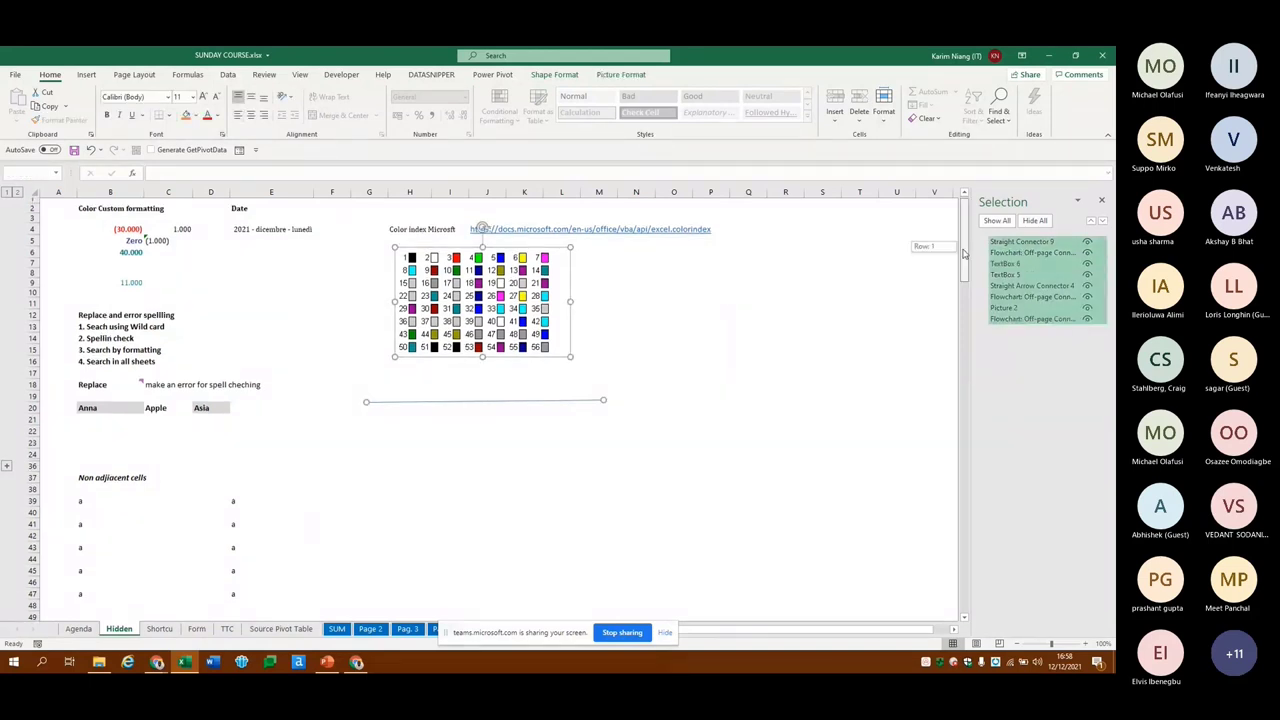
pyautogui.moveTo(962, 235); pyautogui.dragTo(957, 290)
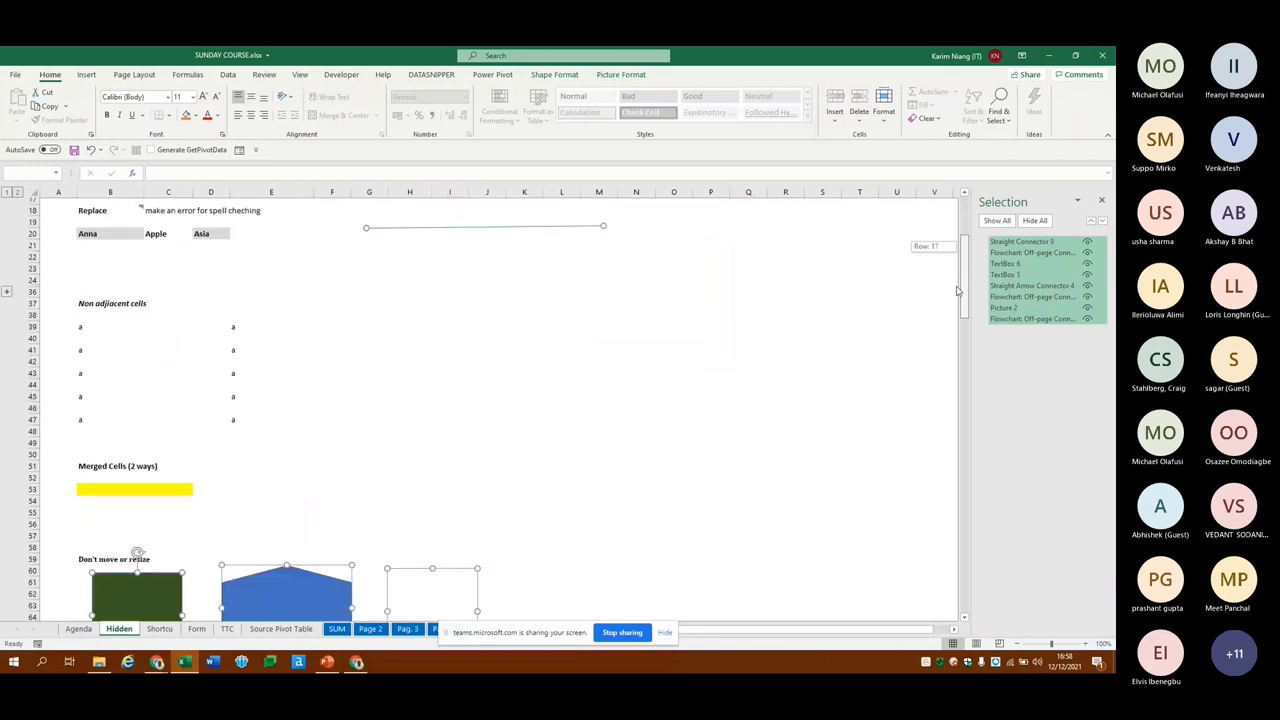
pyautogui.moveTo(957, 290)
pyautogui.mouseDown()
pyautogui.moveTo(952, 544)
pyautogui.moveTo(982, 490)
pyautogui.moveTo(964, 567)
pyautogui.moveTo(1107, 250)
pyautogui.mouseUp()
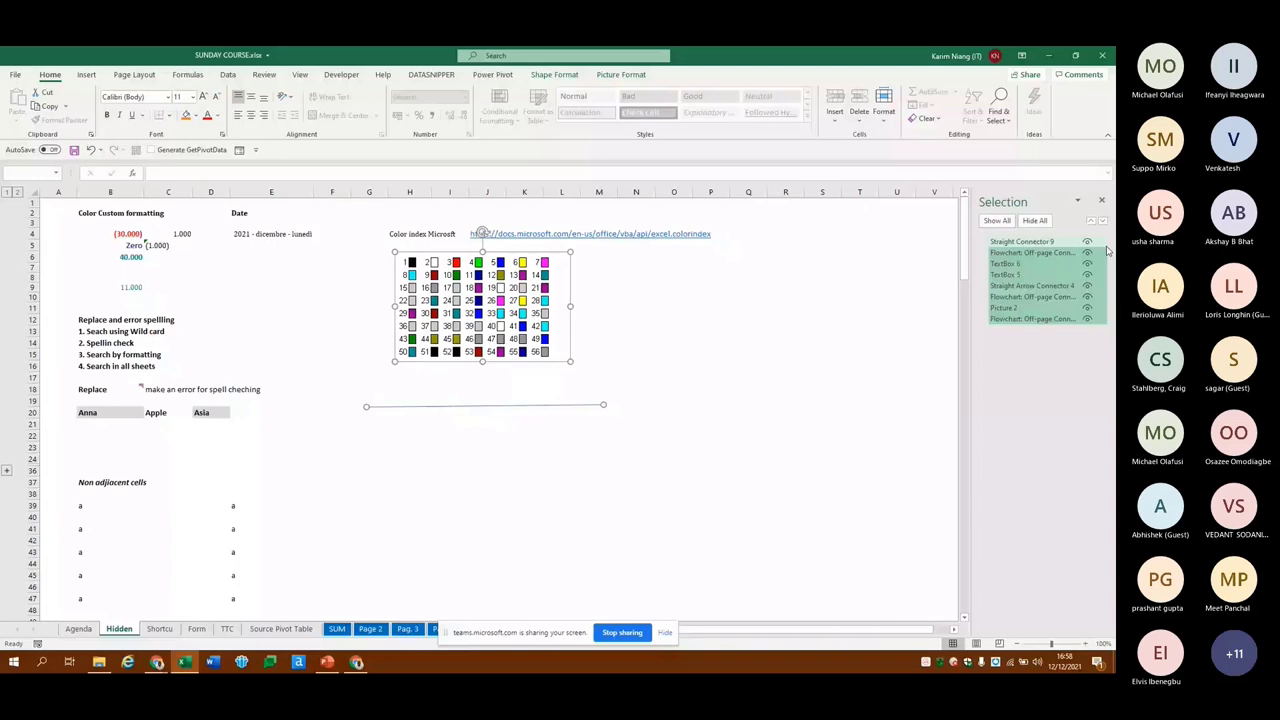
pyautogui.click(1101, 200)
# Deselect the shapes and fill Agenda row 11 with the non-adjacent cells topic
pyautogui.press('Escape')
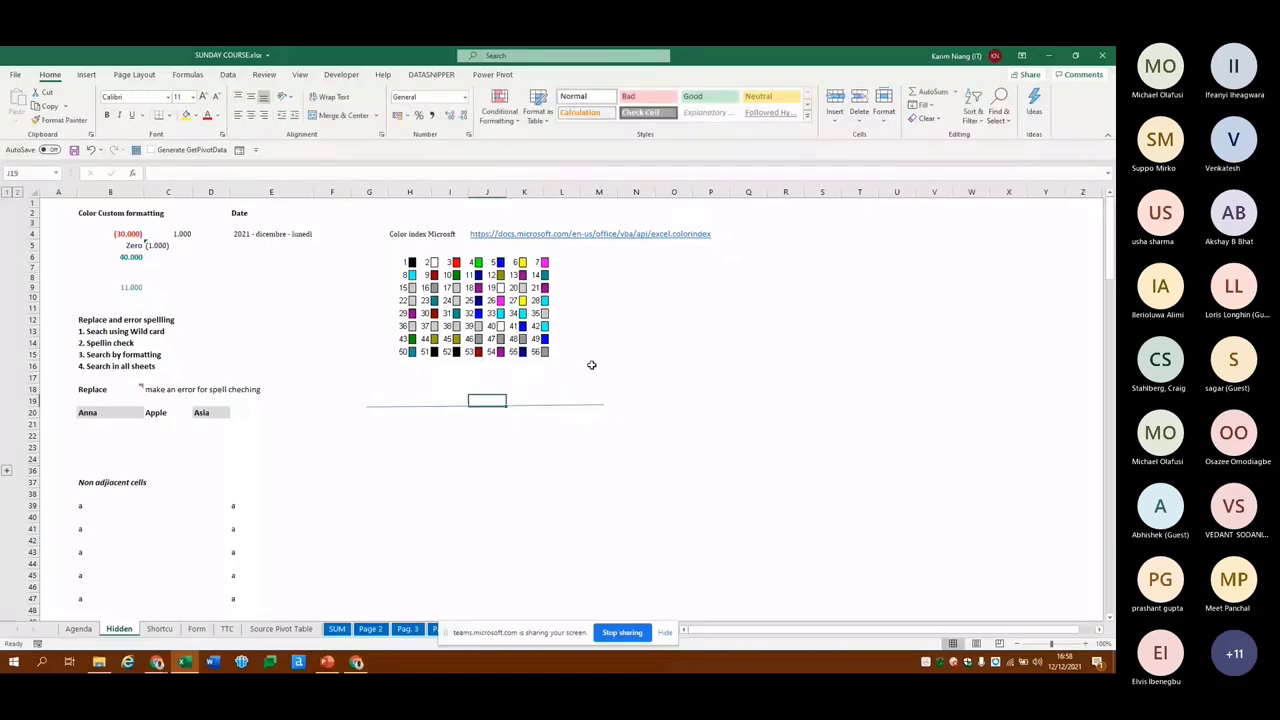
pyautogui.hotkey('ctrl', 'pageup')
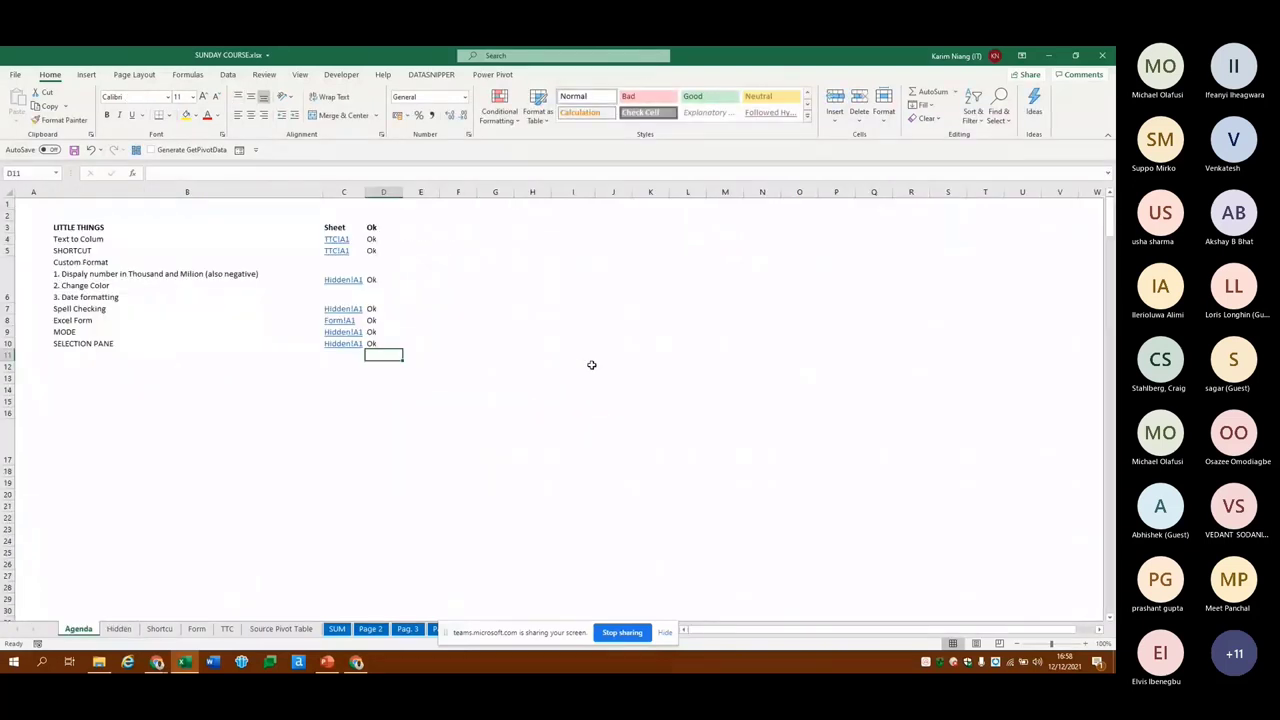
pyautogui.hotkey('ctrl', 'z')
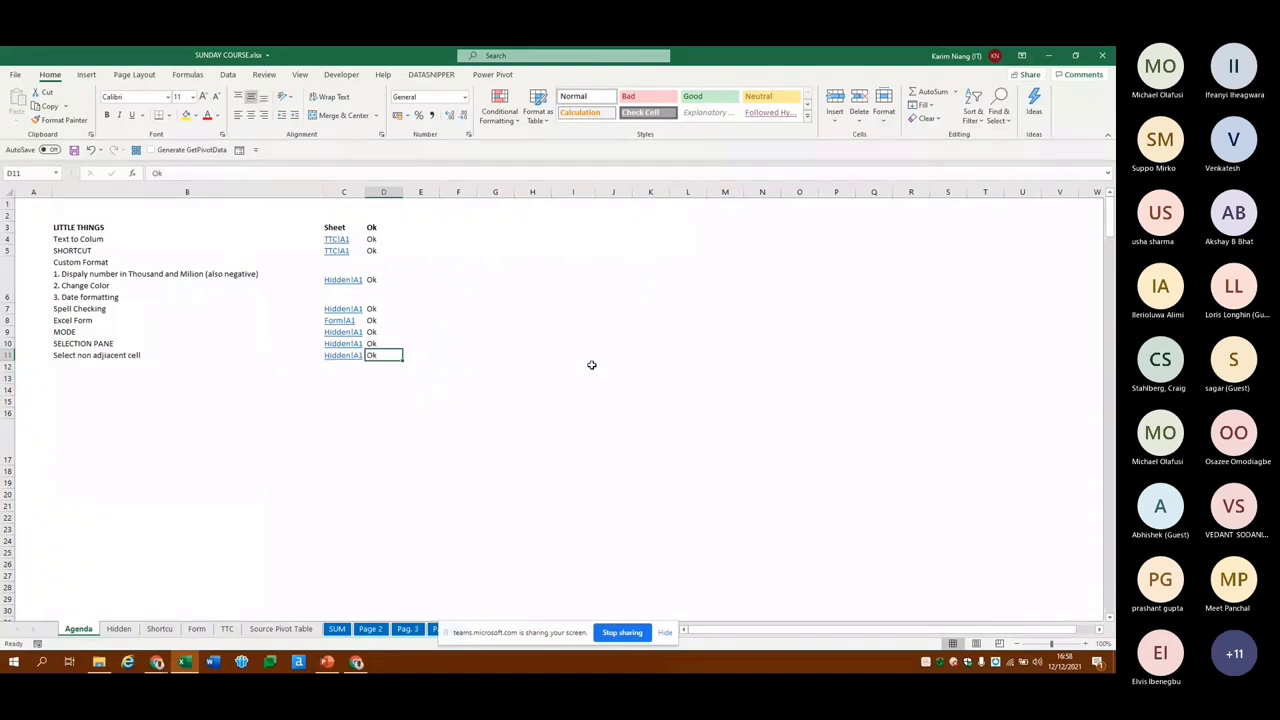
pyautogui.press('Tab')
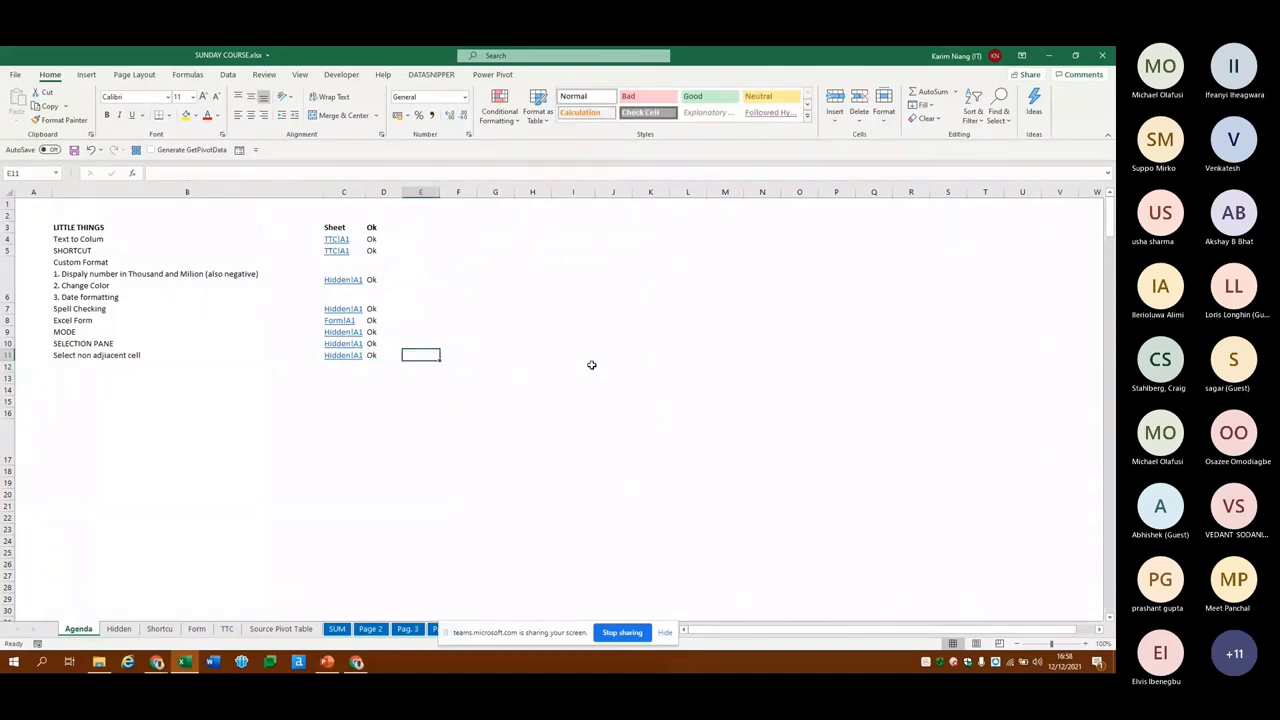
pyautogui.hotkey('ctrl', 'pagedown')
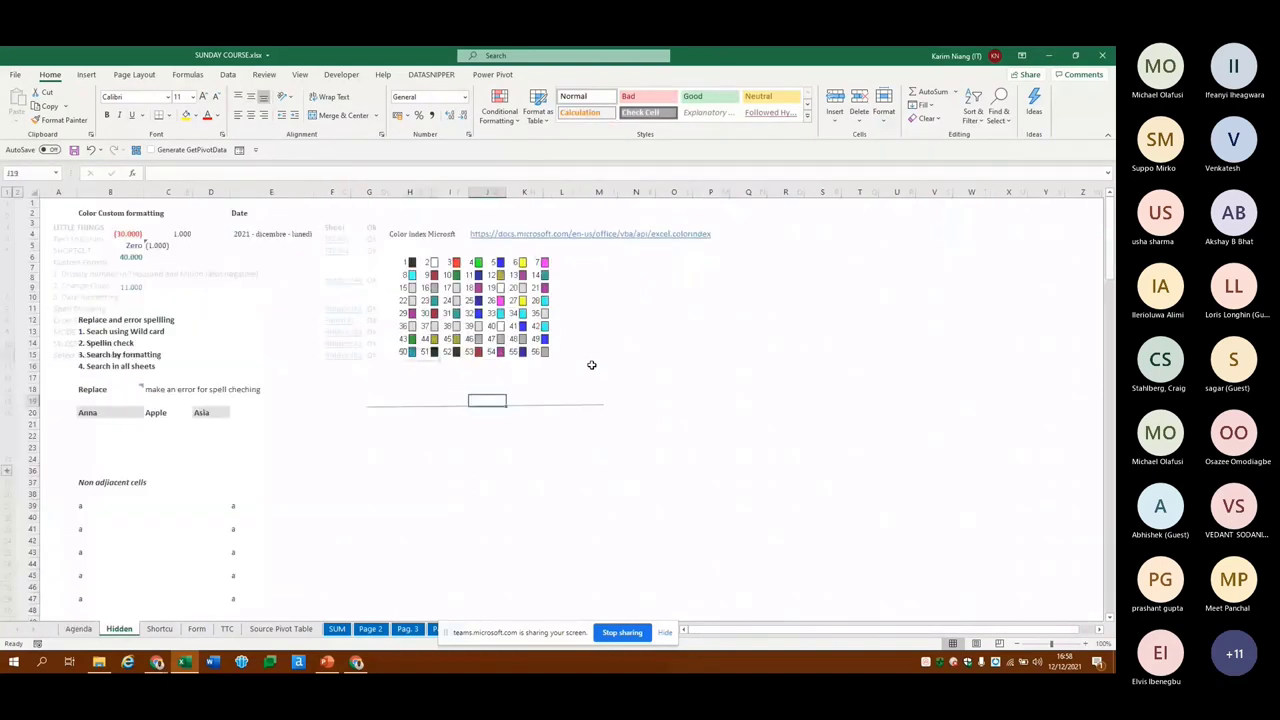
# Copy the Form company table to M5 and insert three blank rows after Apple
pyautogui.hotkey('ctrl', 'pagedown')
pyautogui.hotkey('ctrl', 'pagedown')
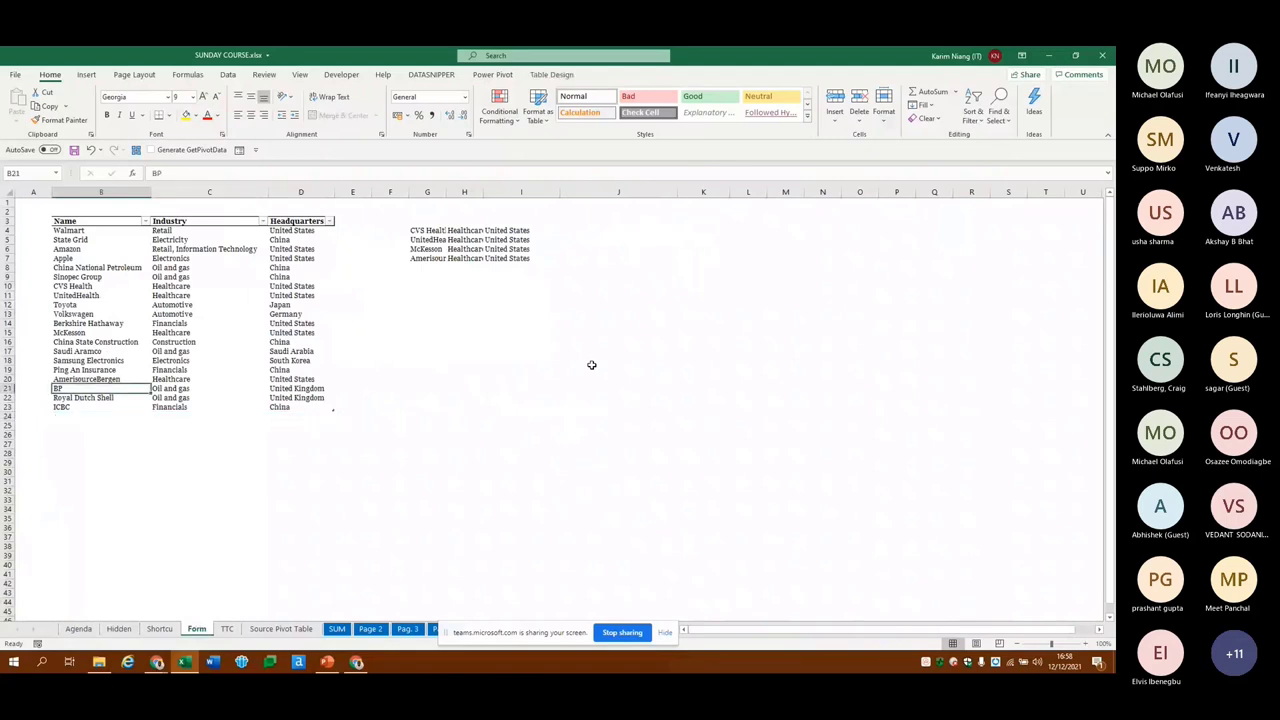
pyautogui.hotkey('ctrl', 'Up')
pyautogui.hotkey('ctrl', 'a')
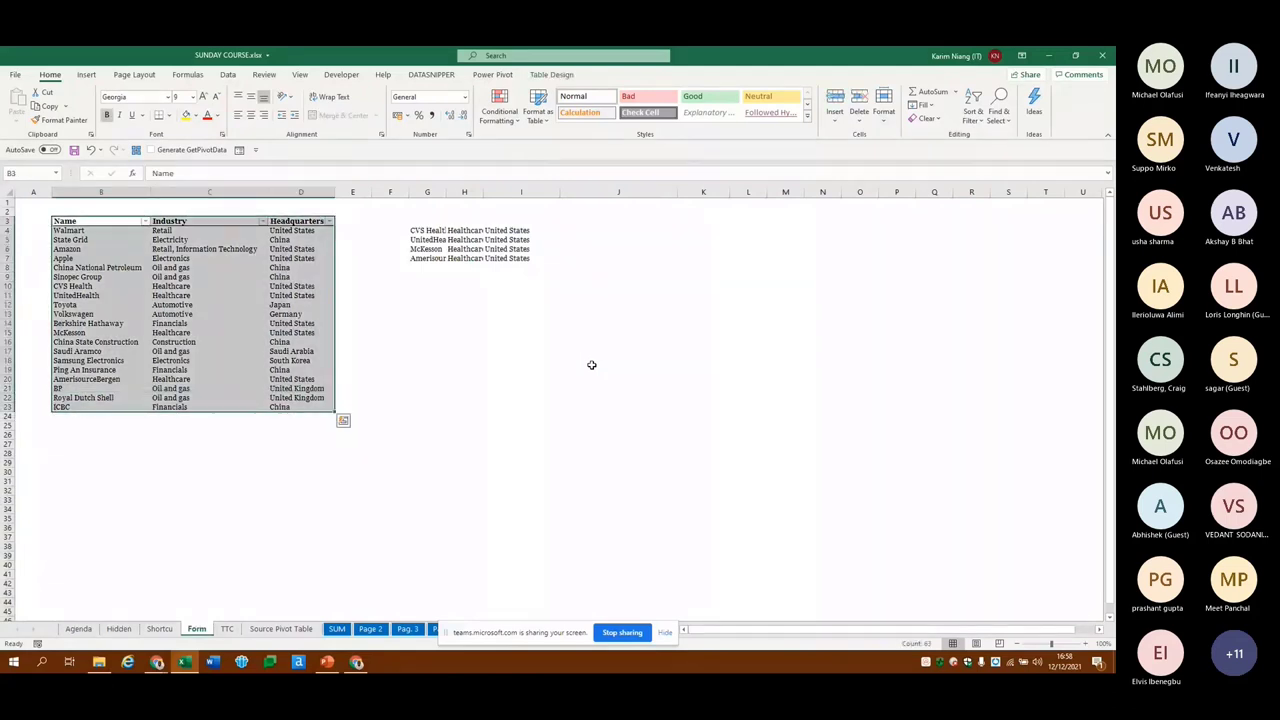
pyautogui.hotkey('ctrl', 'c')
pyautogui.hotkey('ctrl', 'v')
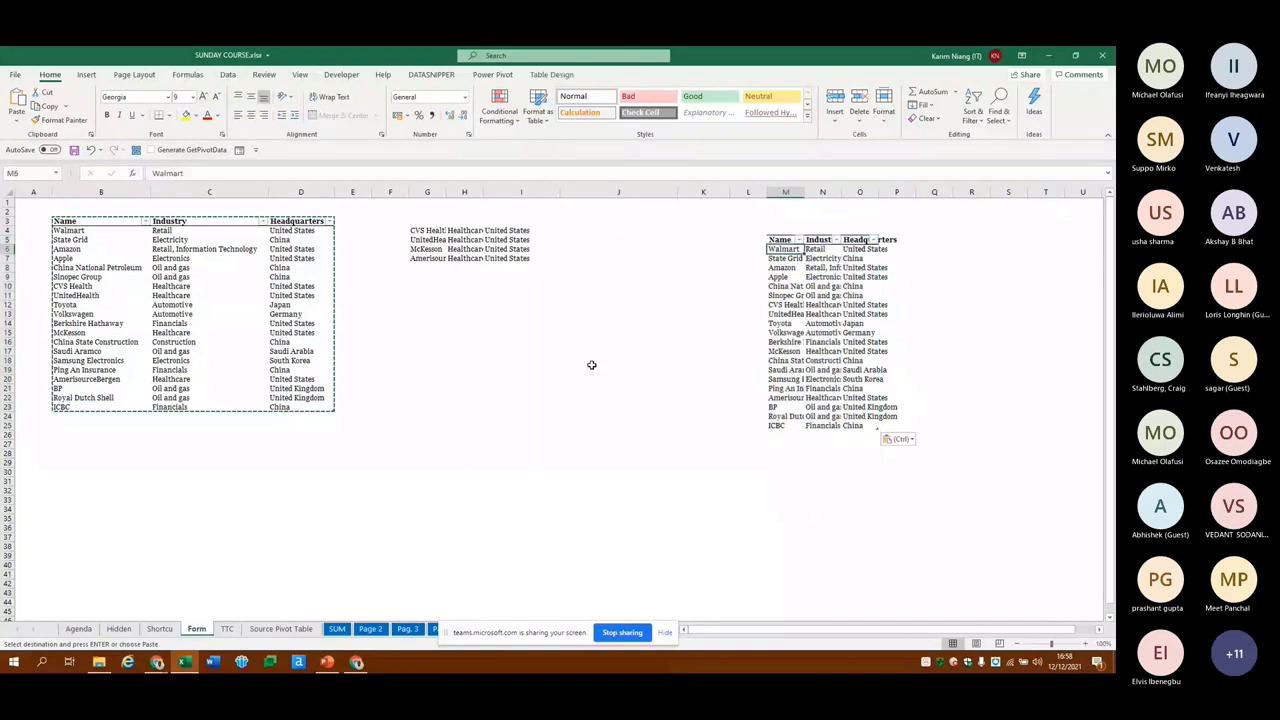
pyautogui.hotkey('ctrl', 'shift', '+')
# AutoFit columns M–O to the pasted Name/Industry/Headquarters table and review its blocks
pyautogui.press('Left')
pyautogui.hotkey('ctrl', 'Up')
pyautogui.hotkey('ctrl', 'Up')
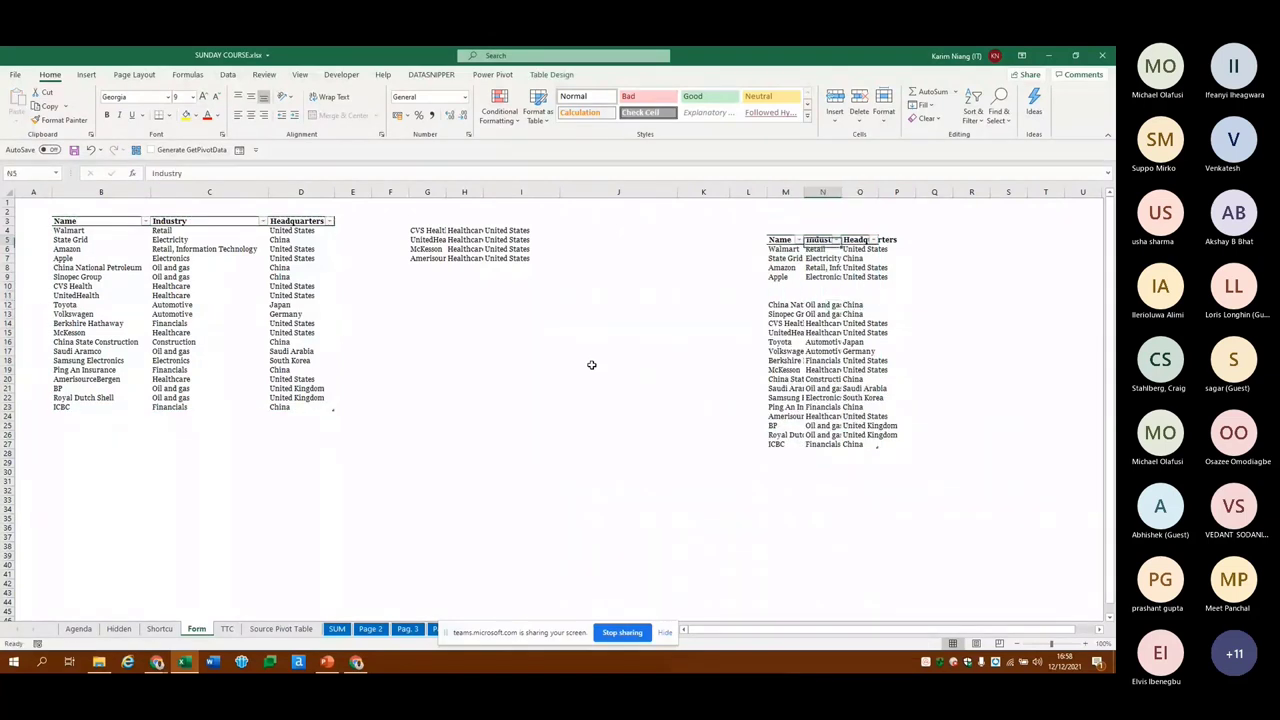
pyautogui.press('Left')
pyautogui.hotkey('ctrl', 'shift', 'End')
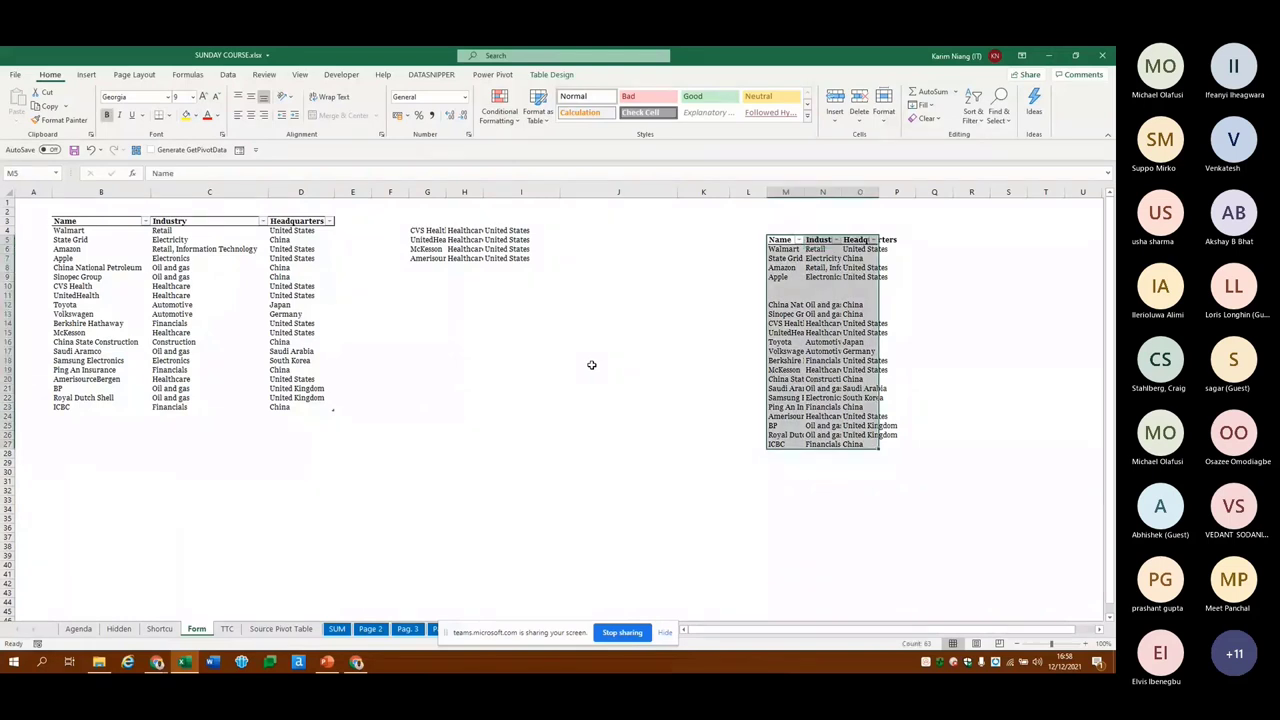
pyautogui.hotkey('alt', 'h')
pyautogui.press('o')
pyautogui.press('i')
pyautogui.hotkey('ctrl', 'Down')
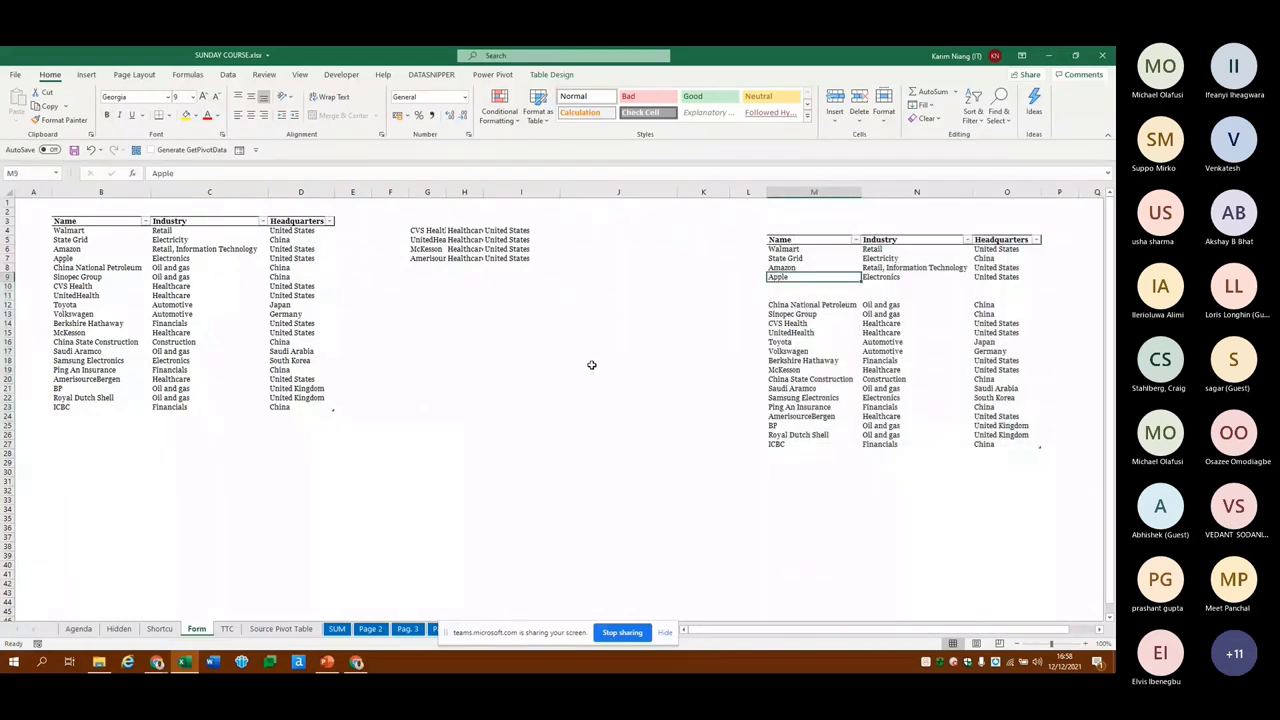
pyautogui.hotkey('ctrl', 'Up')
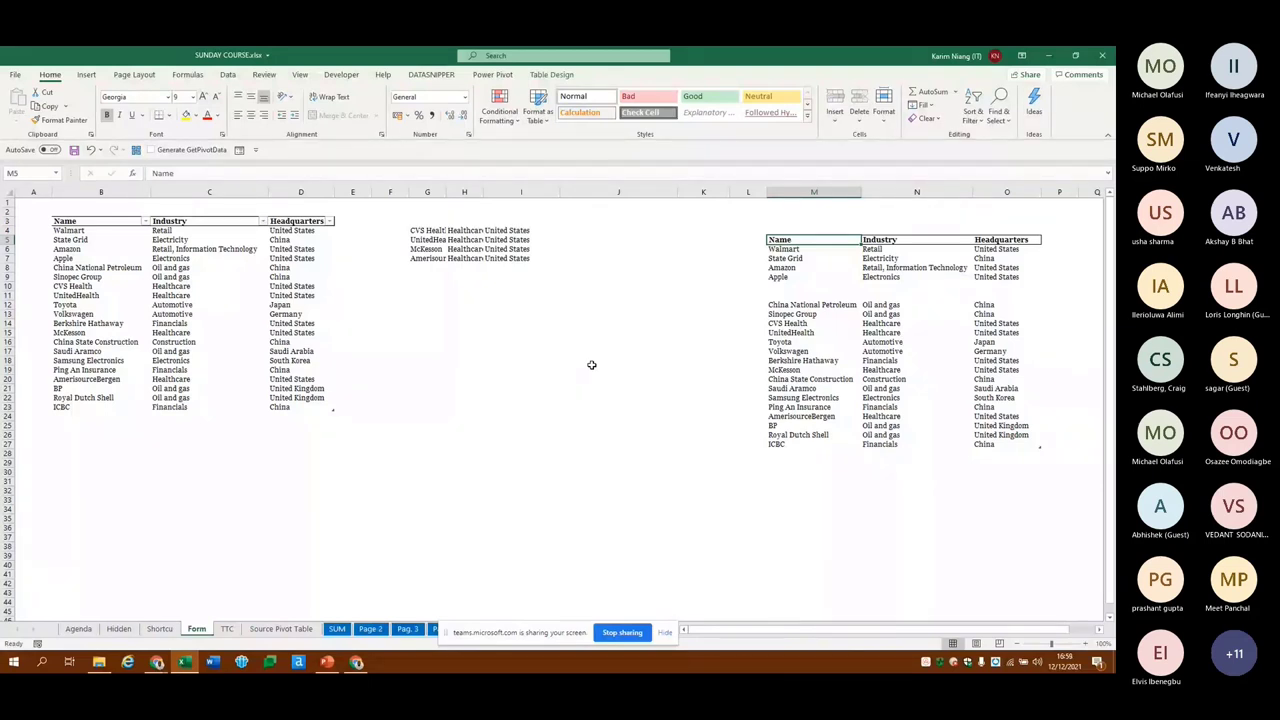
pyautogui.hotkey('ctrl', 'a')
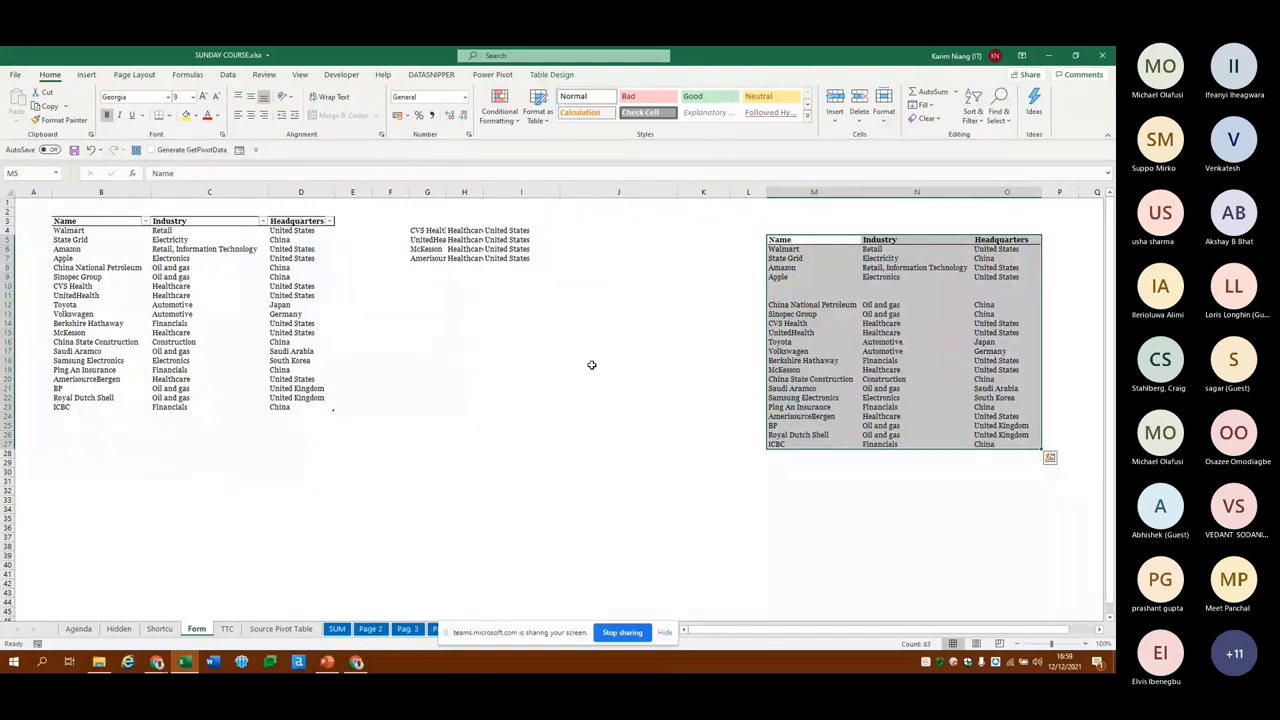
pyautogui.press('Down')
pyautogui.press('Down')
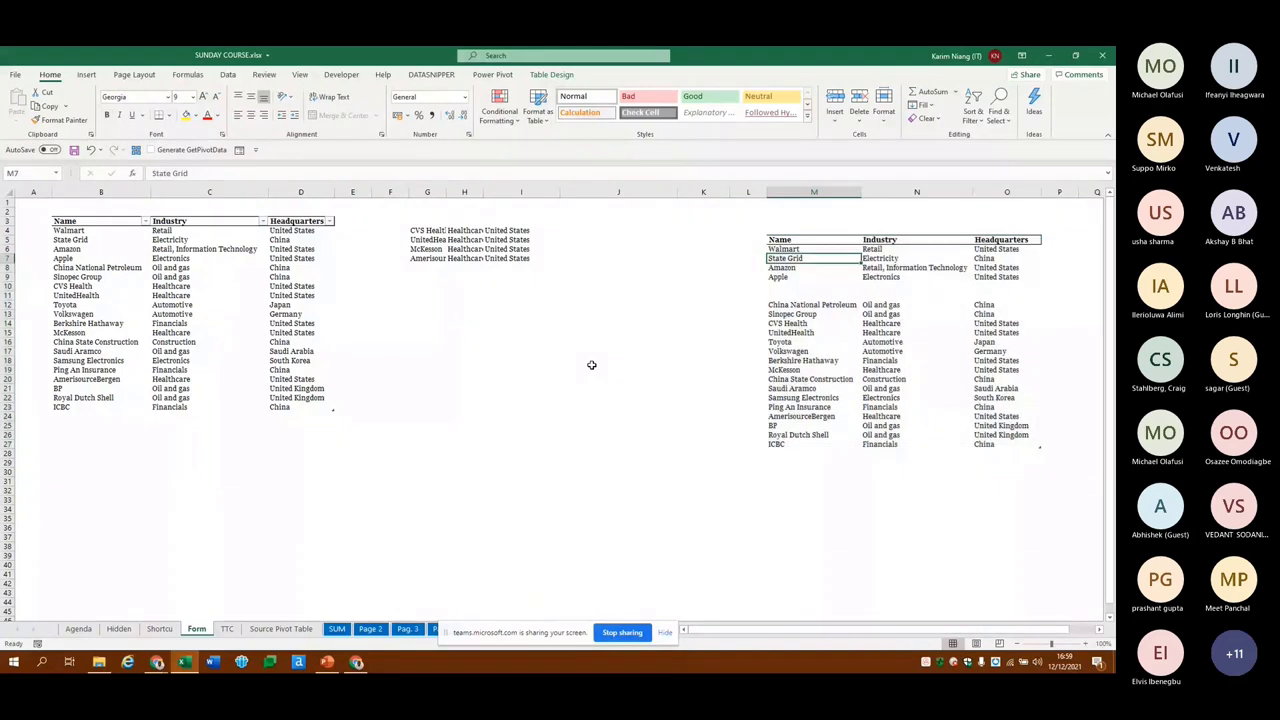
# Insert three blank rows above Volkswagen in the copy and review the gaps after Apple
pyautogui.press('Down')
pyautogui.press('Down')
pyautogui.press('Down')
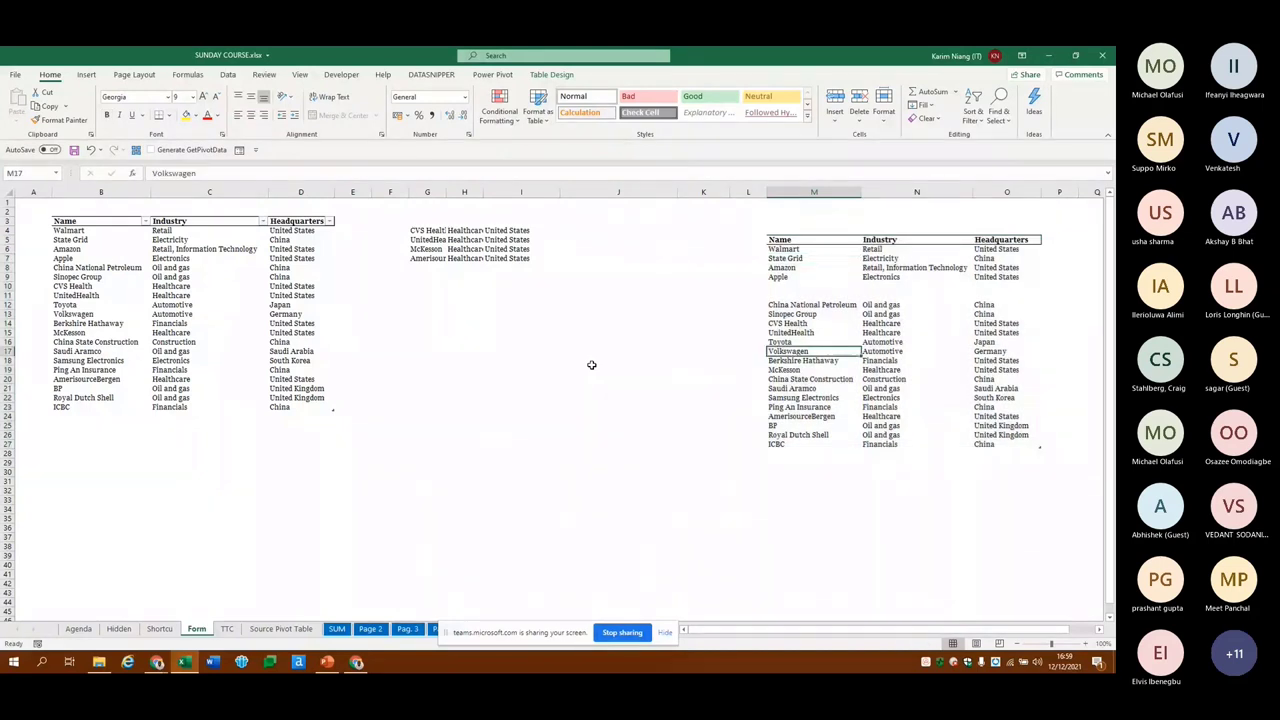
pyautogui.hotkey('ctrl', 'shift', '+')
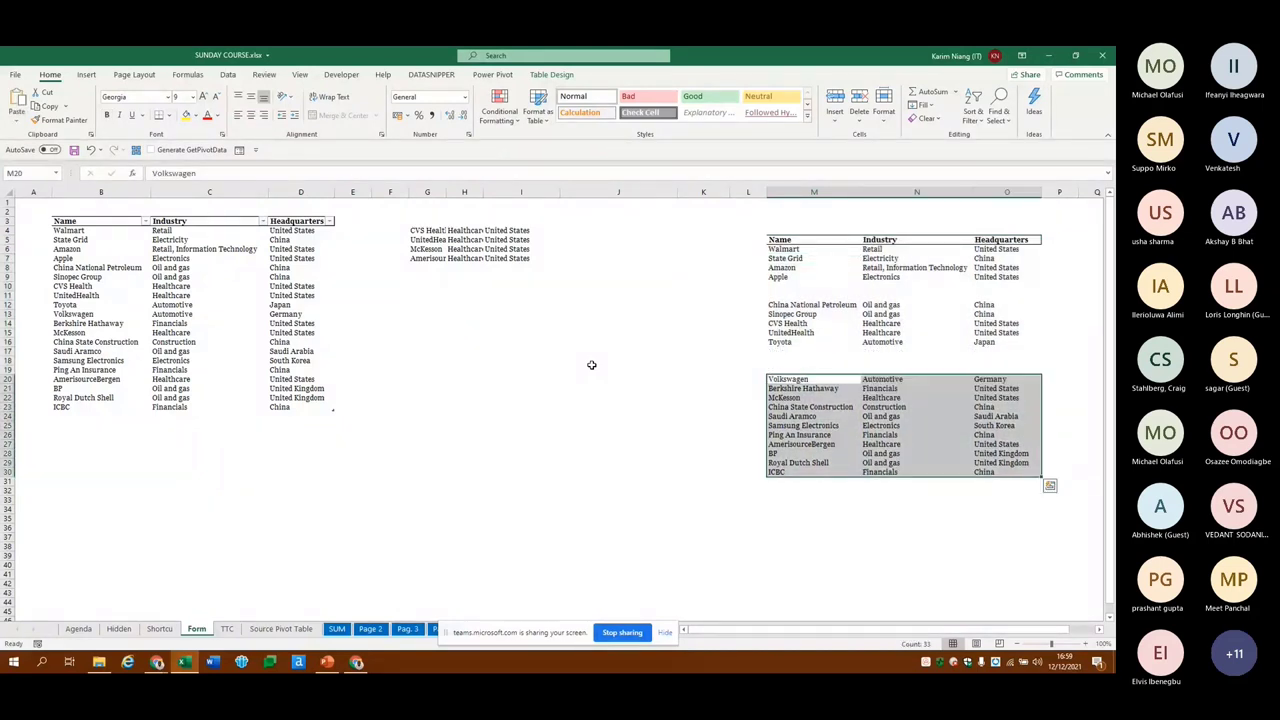
pyautogui.hotkey('ctrl', 'Up')
pyautogui.hotkey('ctrl', 'Up')
pyautogui.hotkey('ctrl', 'Up')
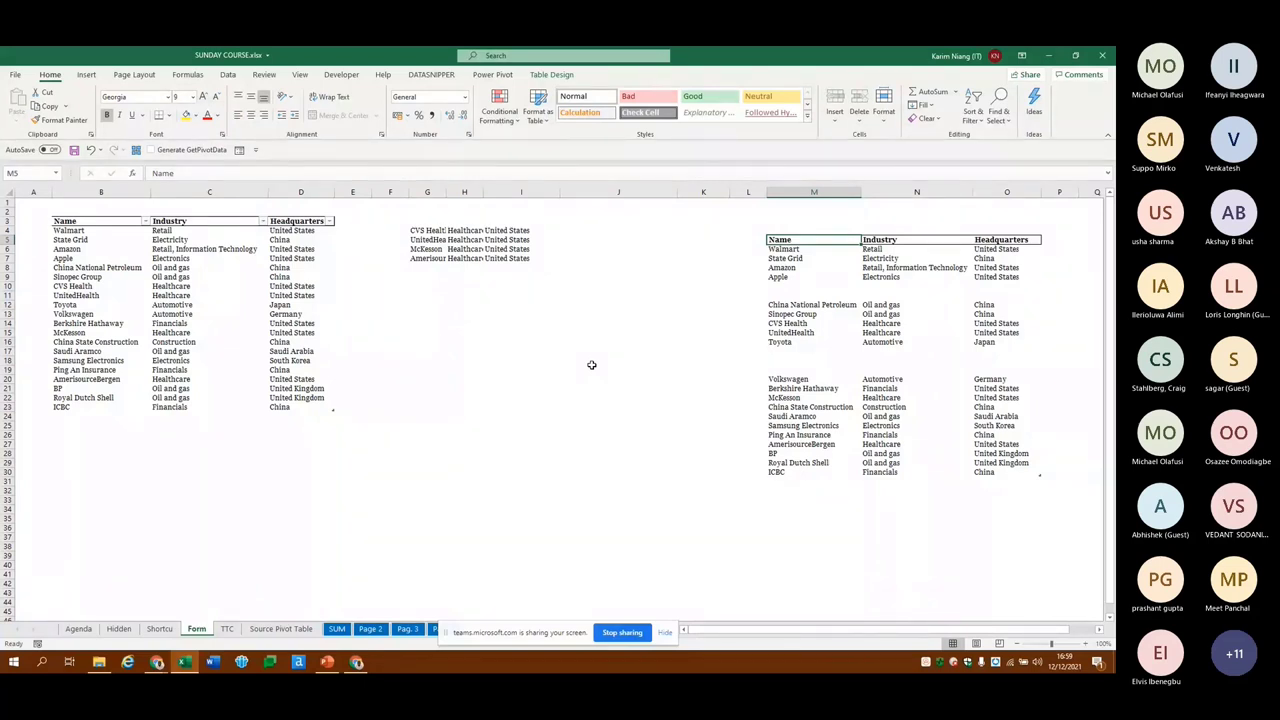
pyautogui.hotkey('ctrl', 'shift', 'End')
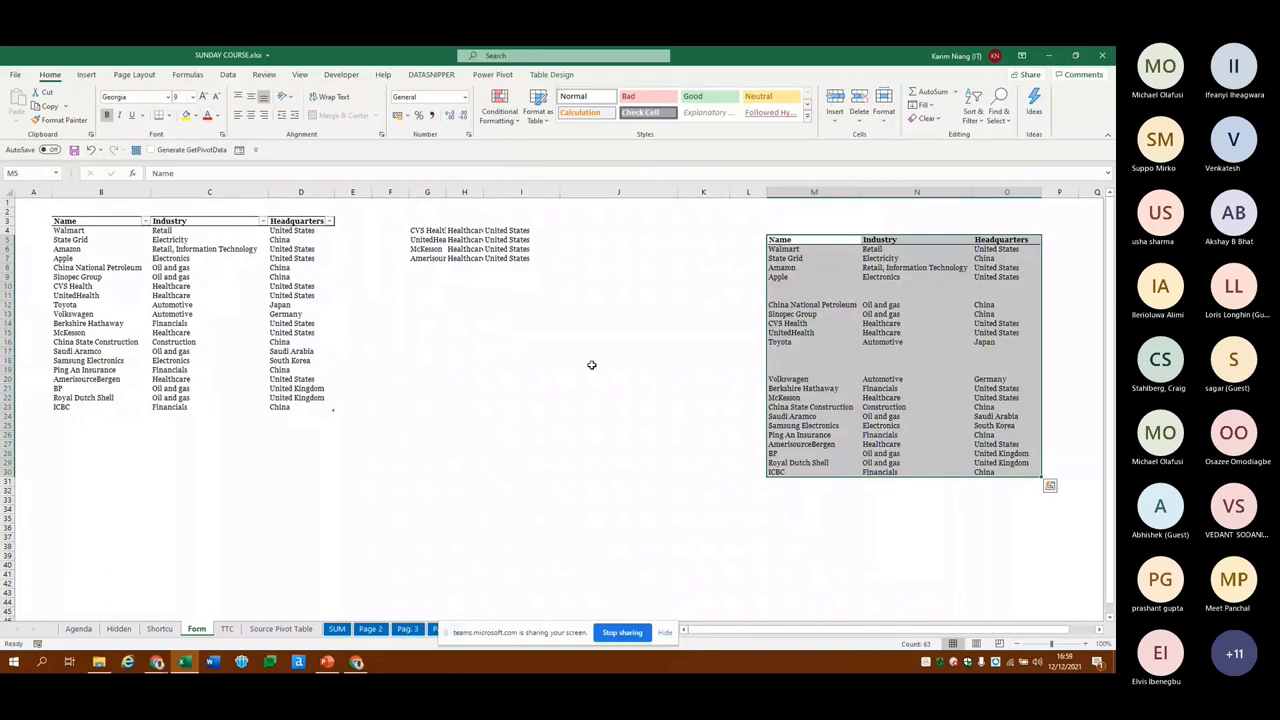
pyautogui.press('Left')
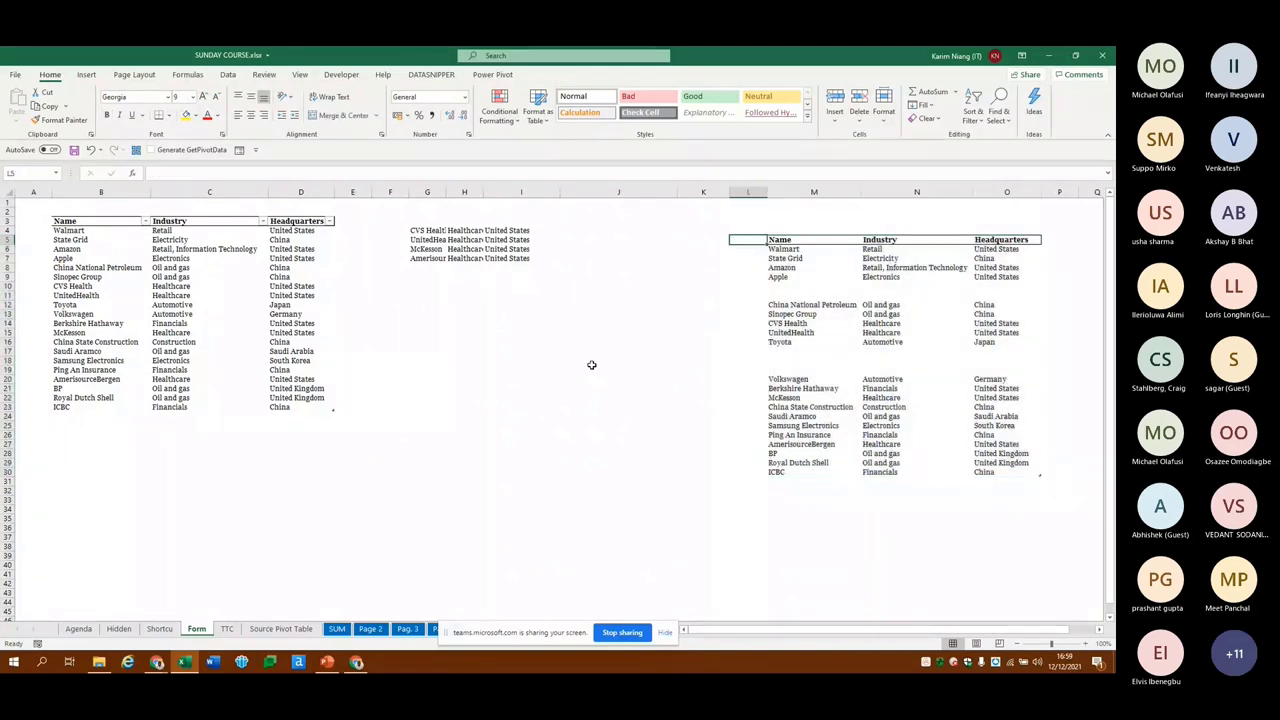
pyautogui.press('Right')
pyautogui.hotkey('ctrl', 'shift', 'Right')
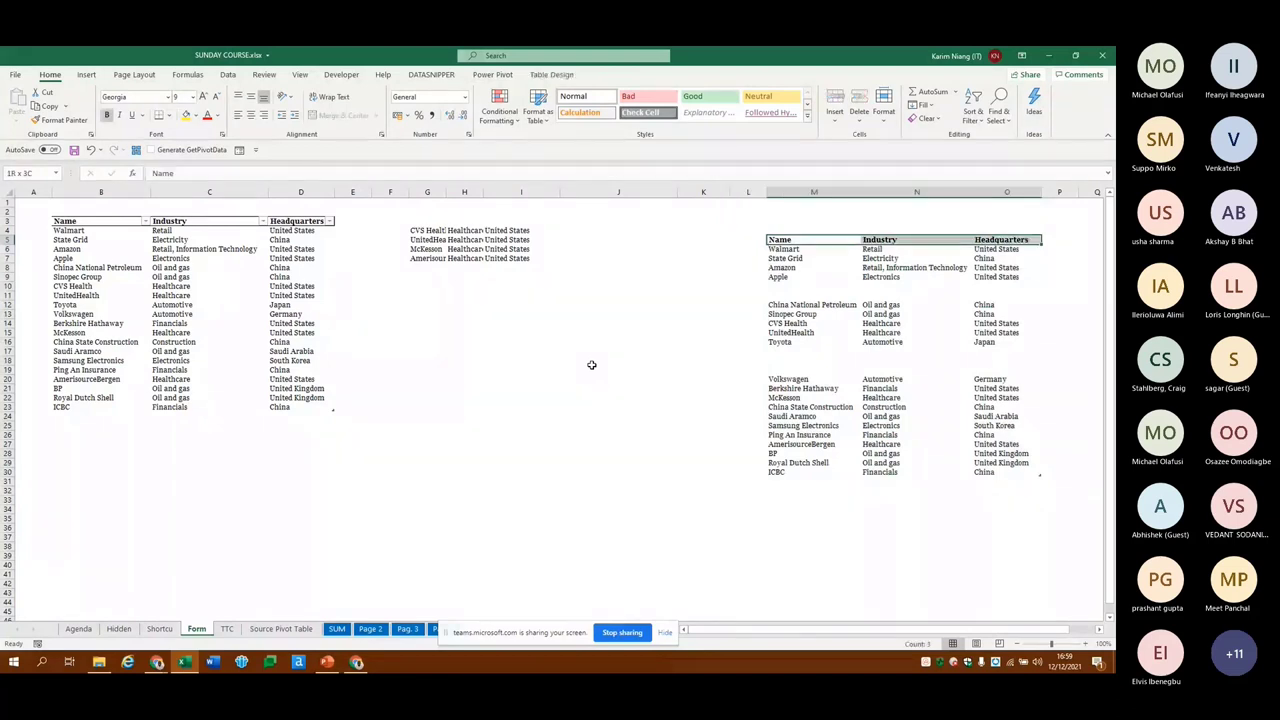
pyautogui.hotkey('ctrl', 'Down')
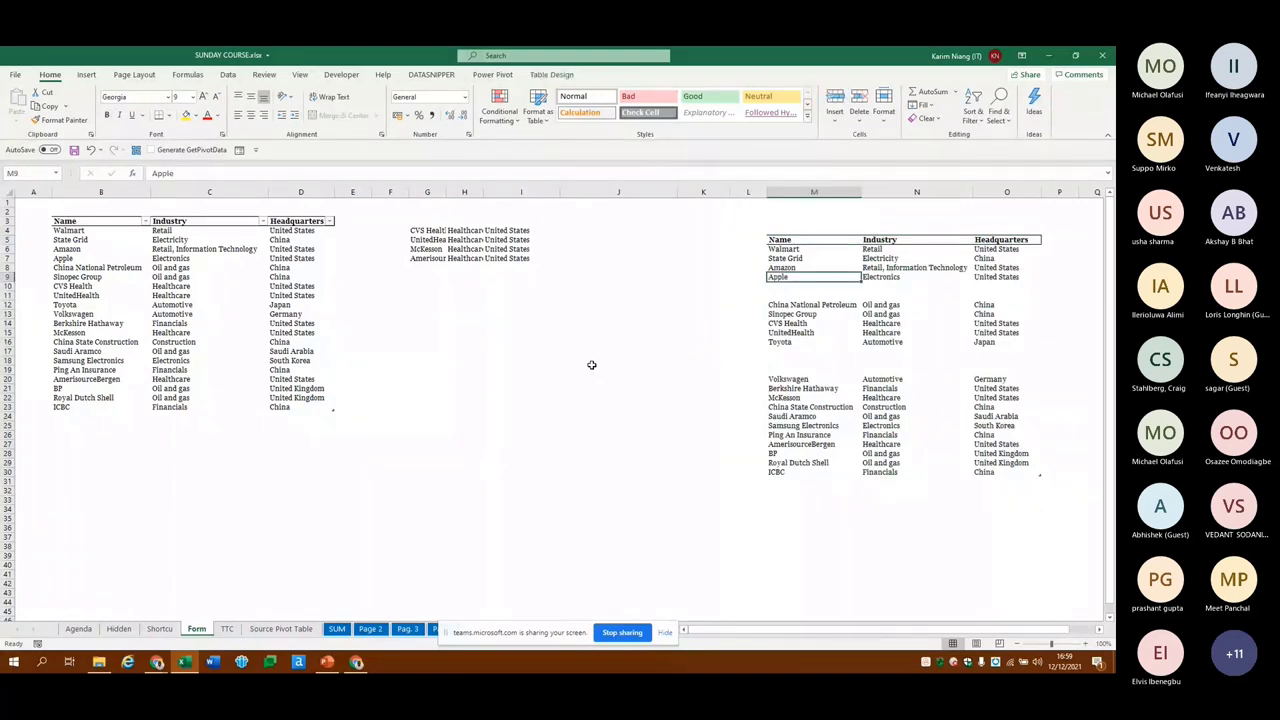
pyautogui.press('Down')
pyautogui.hotkey('shift', 'space')
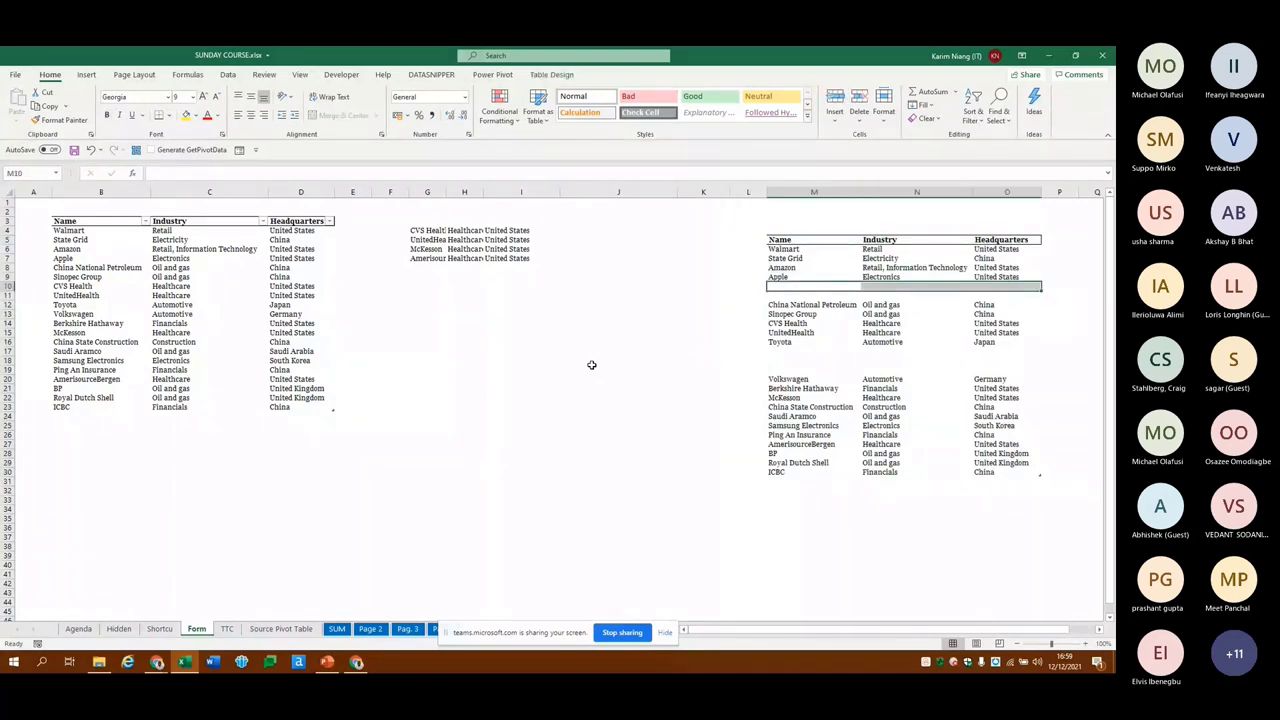
# Check the original table's extent, then select the empty cells M3:O3 above the copy
pyautogui.hotkey('ctrl', 'Home')
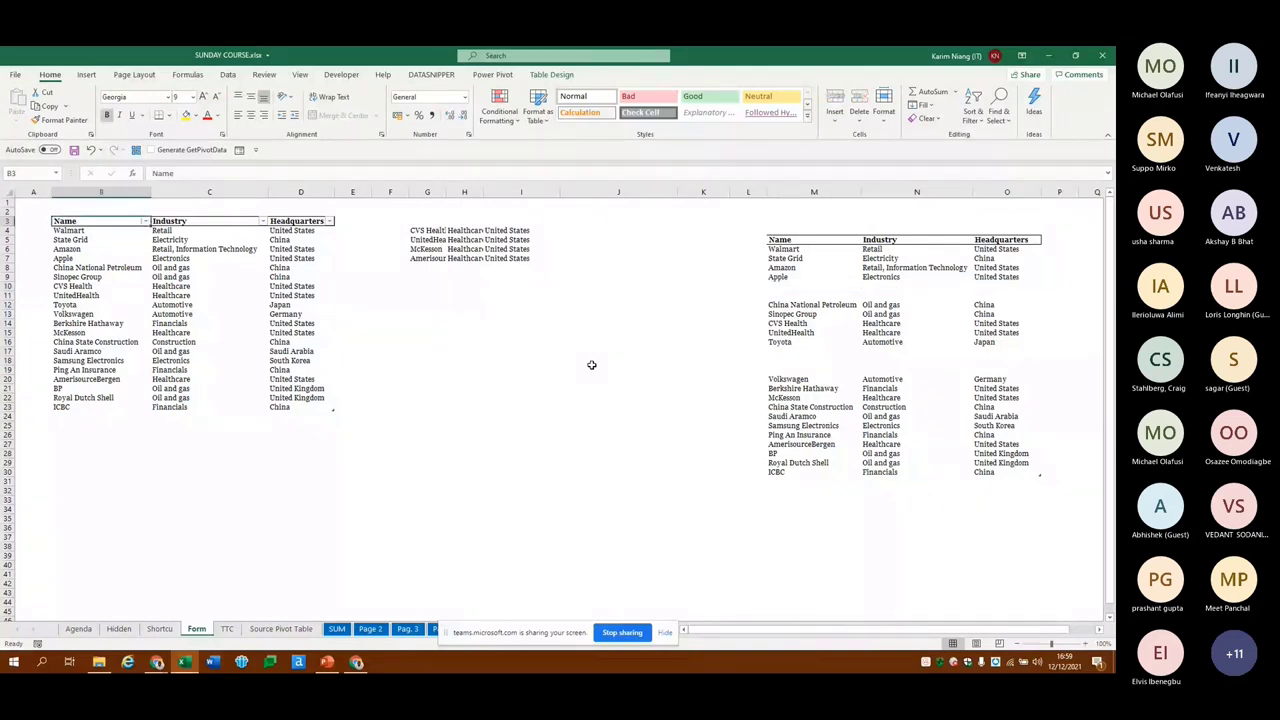
pyautogui.hotkey('ctrl', 'a')
pyautogui.press('Down')
pyautogui.hotkey('ctrl', 'shift', 'Right')
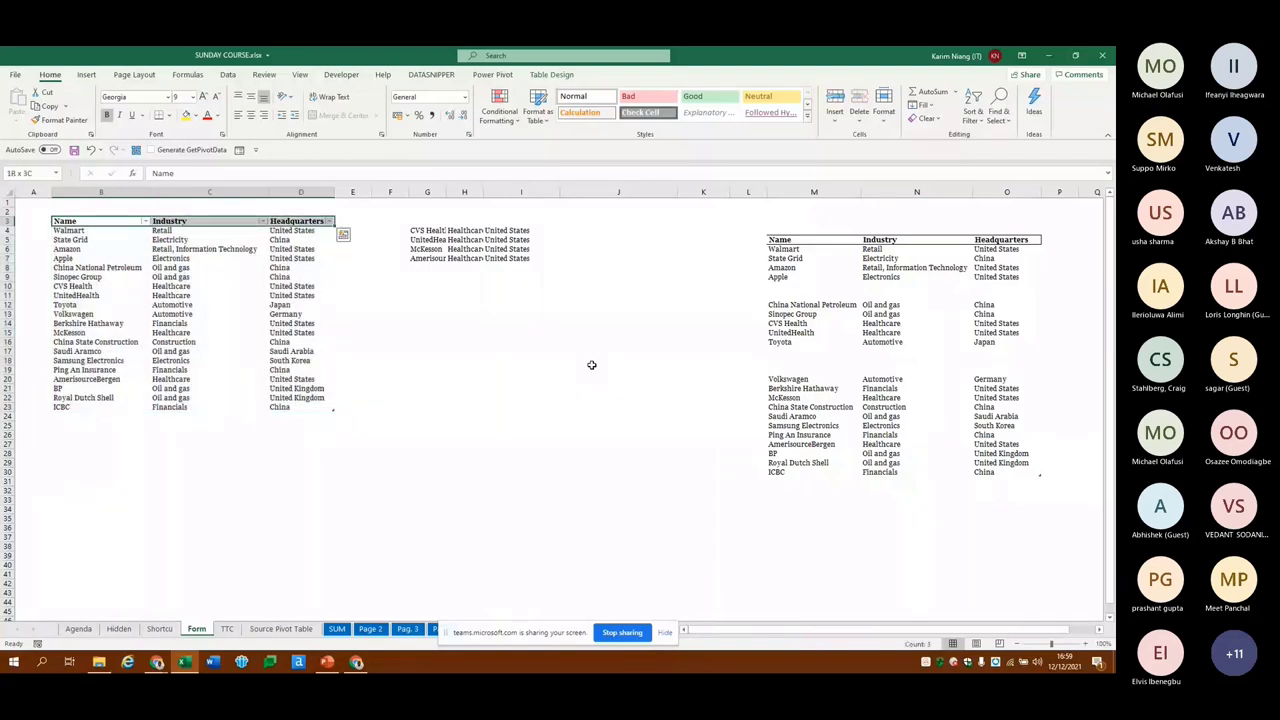
pyautogui.click(700, 229)
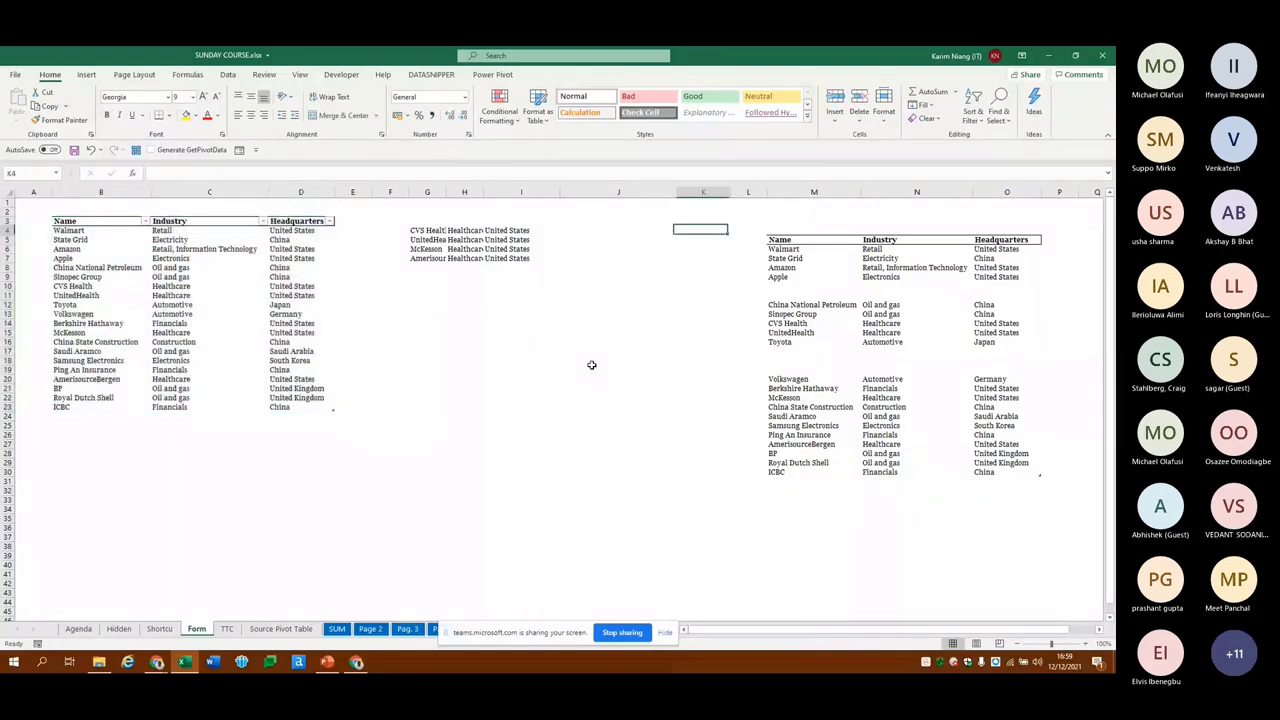
pyautogui.click(813, 276)
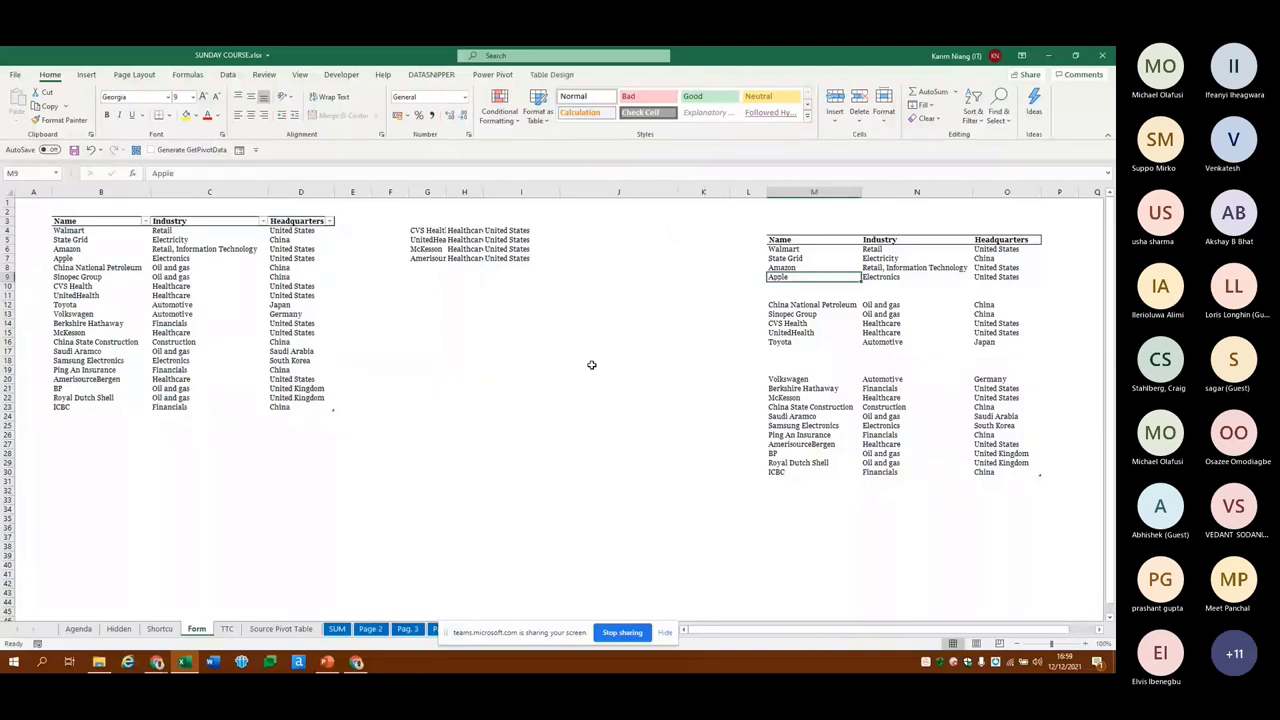
pyautogui.moveTo(813, 220); pyautogui.dragTo(1005, 220)
# Delete cells upward twice so the copy's headers sit in row 3, then go to the Hidden sheet
pyautogui.hotkey('ctrl', '-')
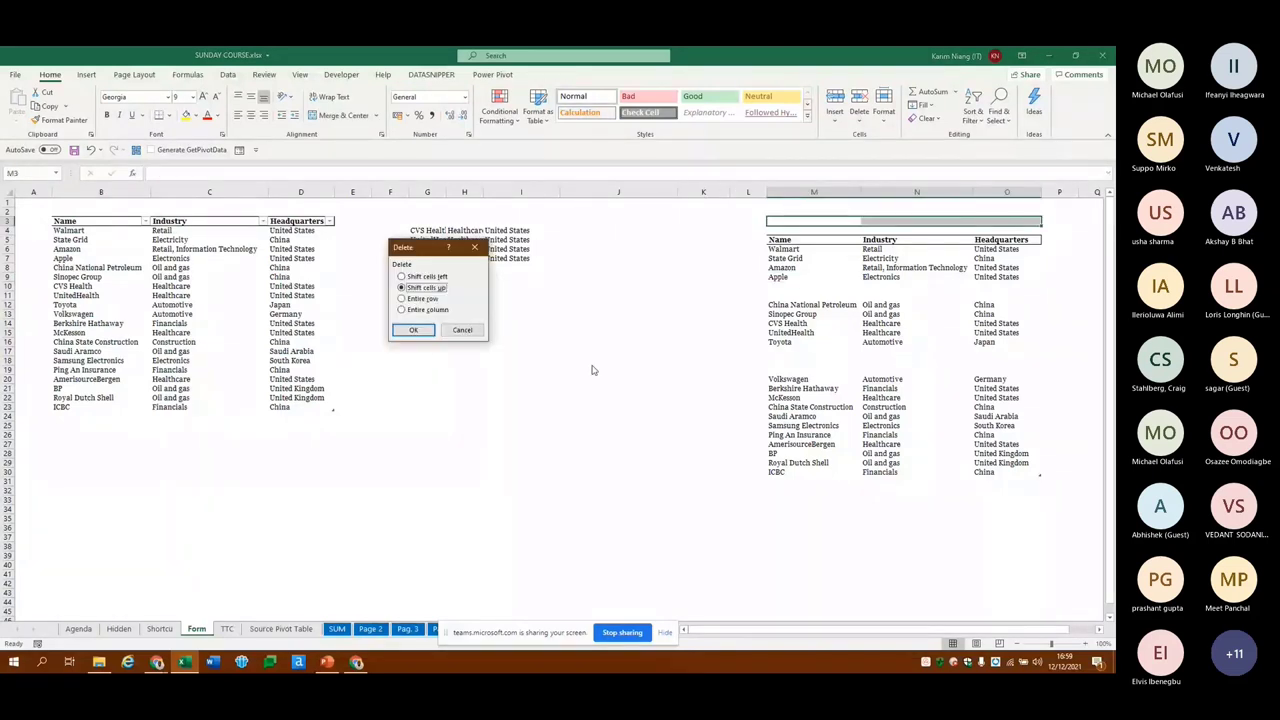
pyautogui.press('Return')
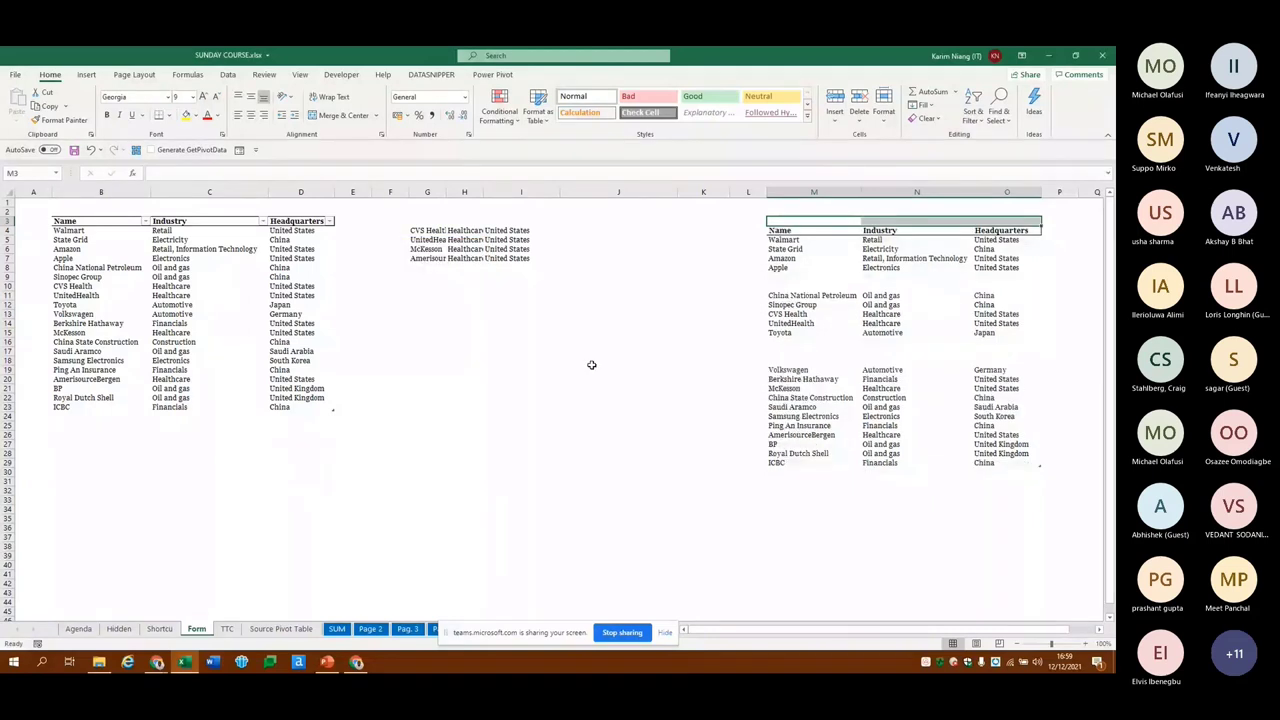
pyautogui.hotkey('ctrl', '-')
pyautogui.press('Return')
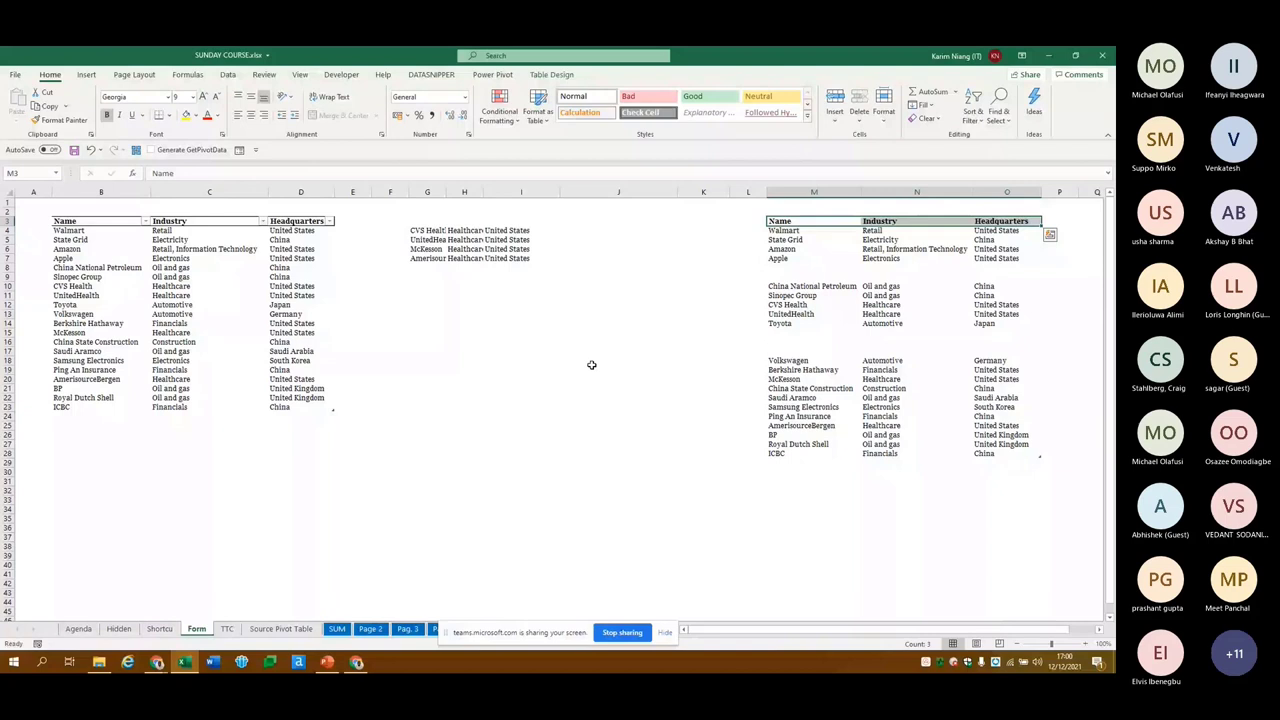
pyautogui.hotkey('ctrl', 'a')
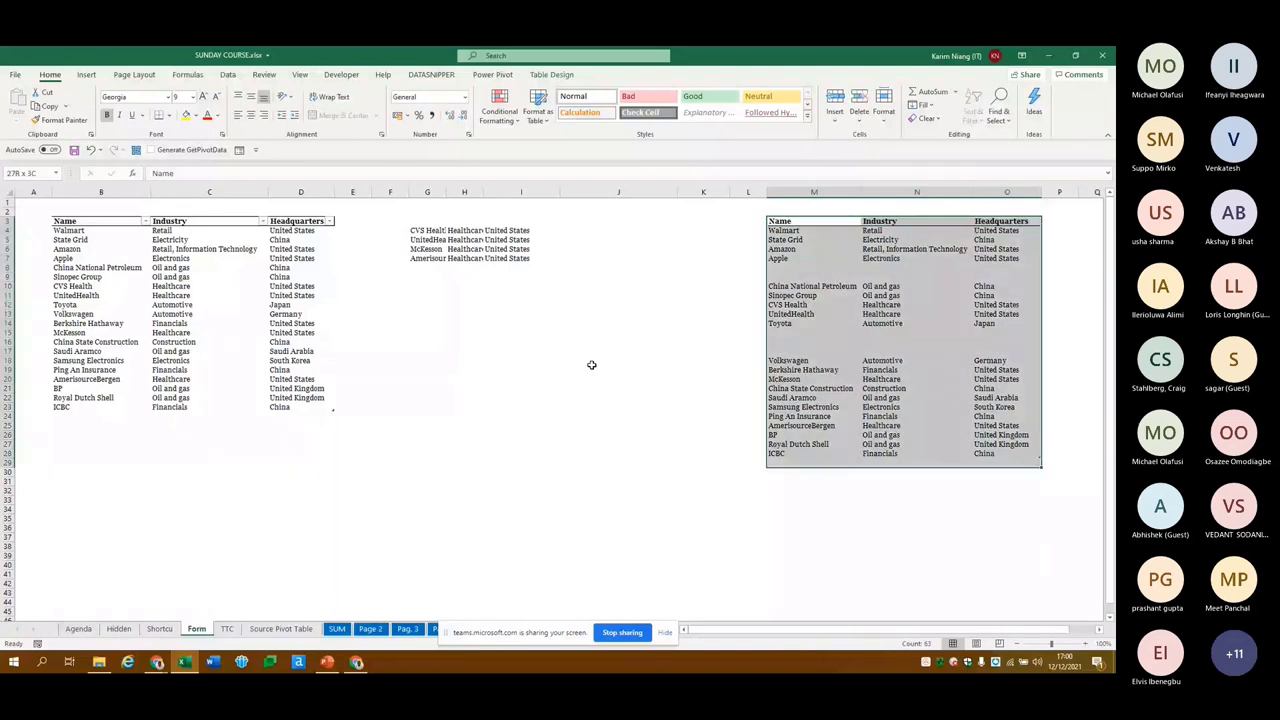
pyautogui.press('Left')
pyautogui.press('Left')
pyautogui.press('Left')
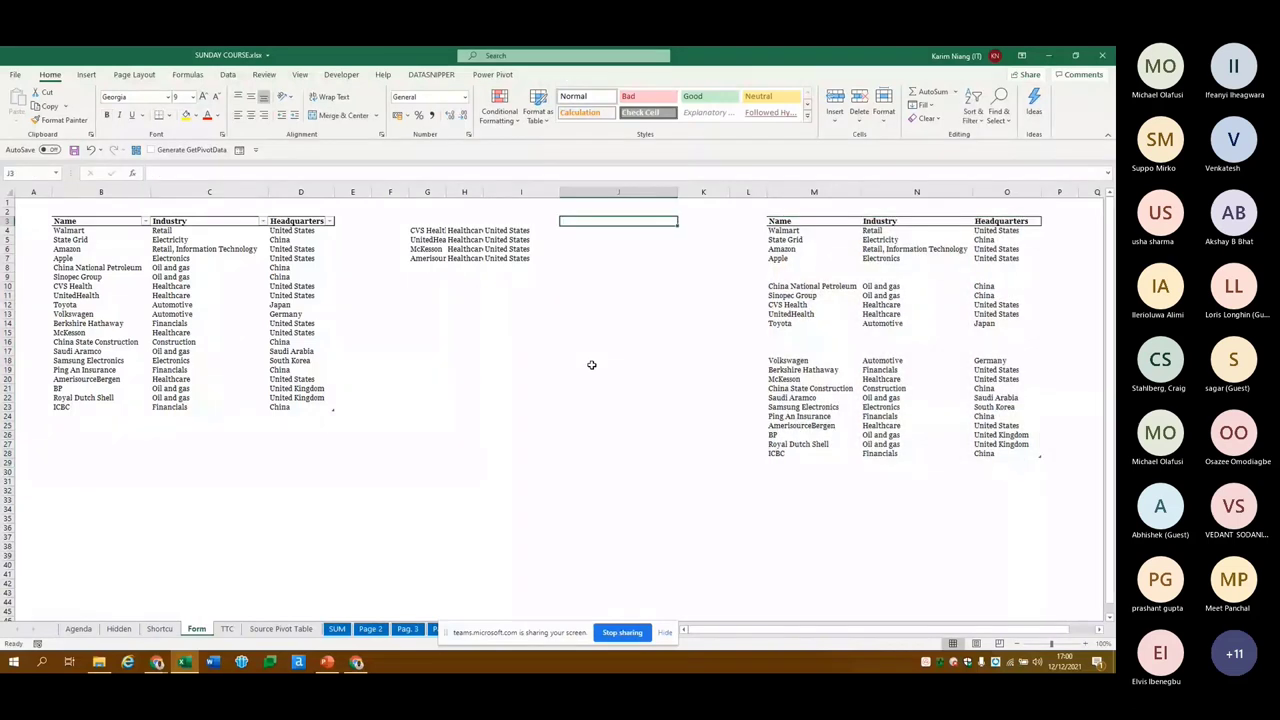
pyautogui.hotkey('ctrl', 'pageup')
pyautogui.hotkey('ctrl', 'pageup')
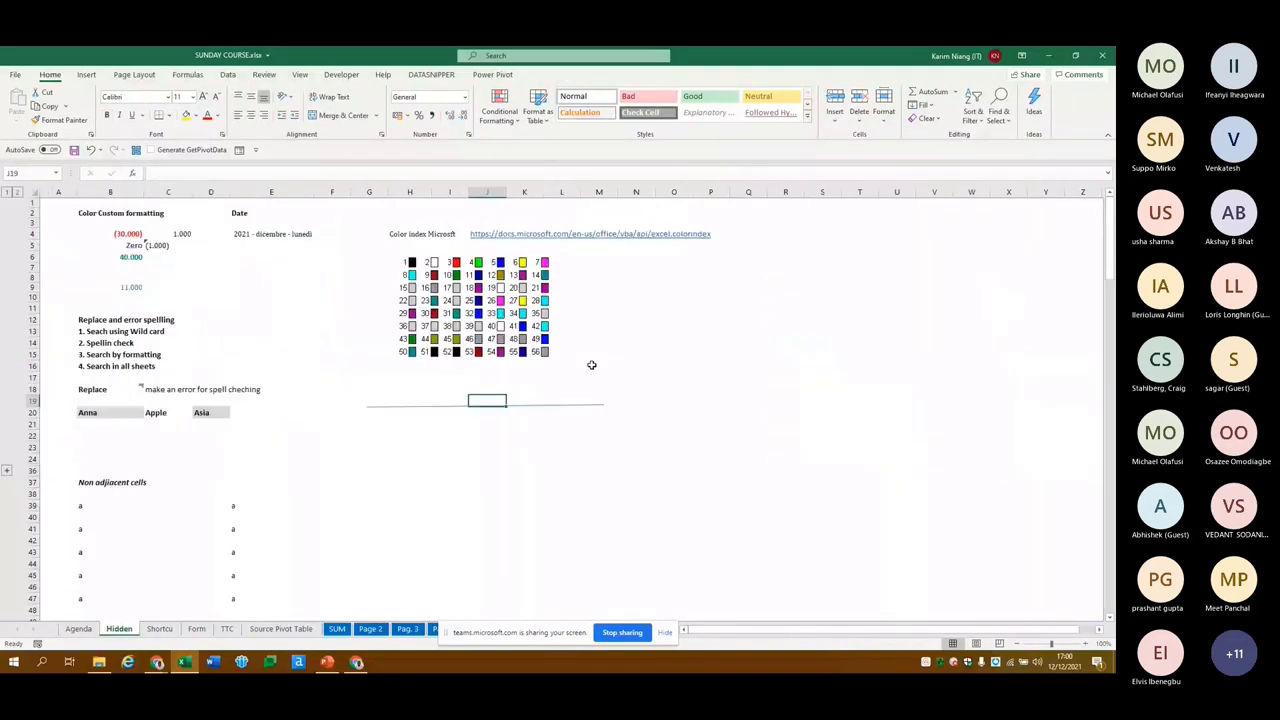
# Fill Agenda row 12 with PQ Free Source, Hidden!A1 and Ok
pyautogui.hotkey('ctrl', 'pageup')
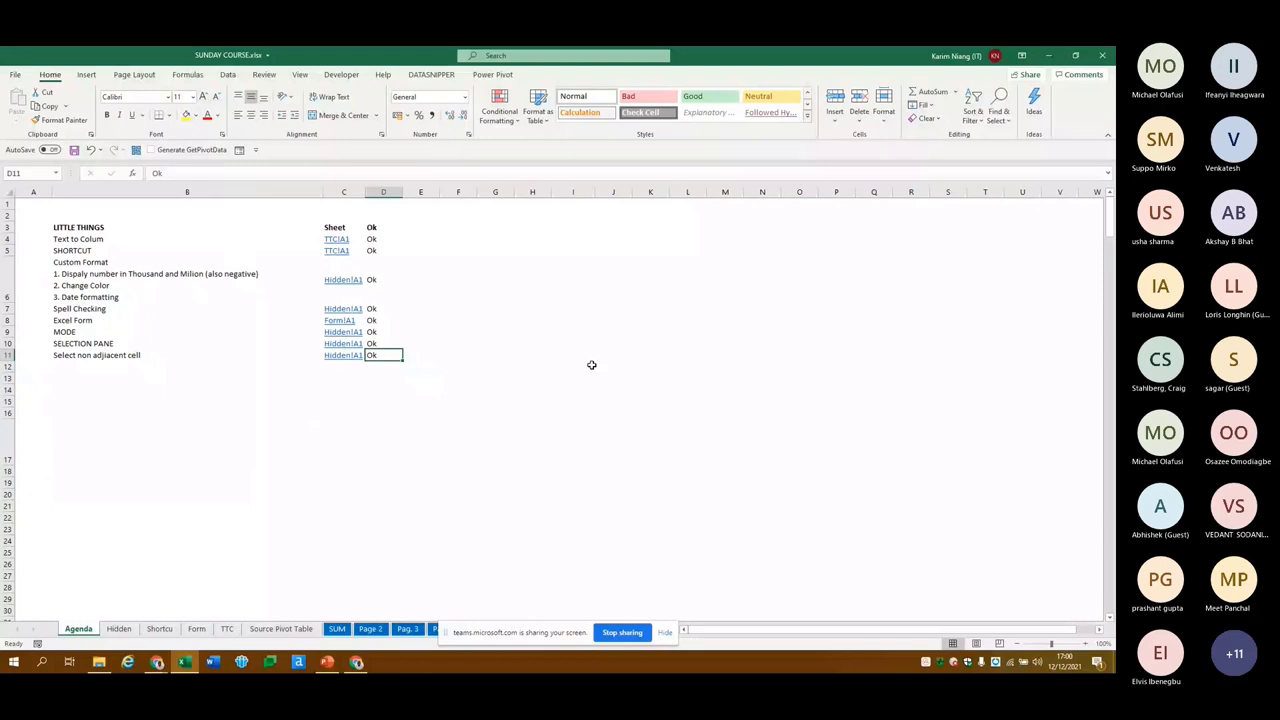
pyautogui.hotkey('ctrl', 'z')
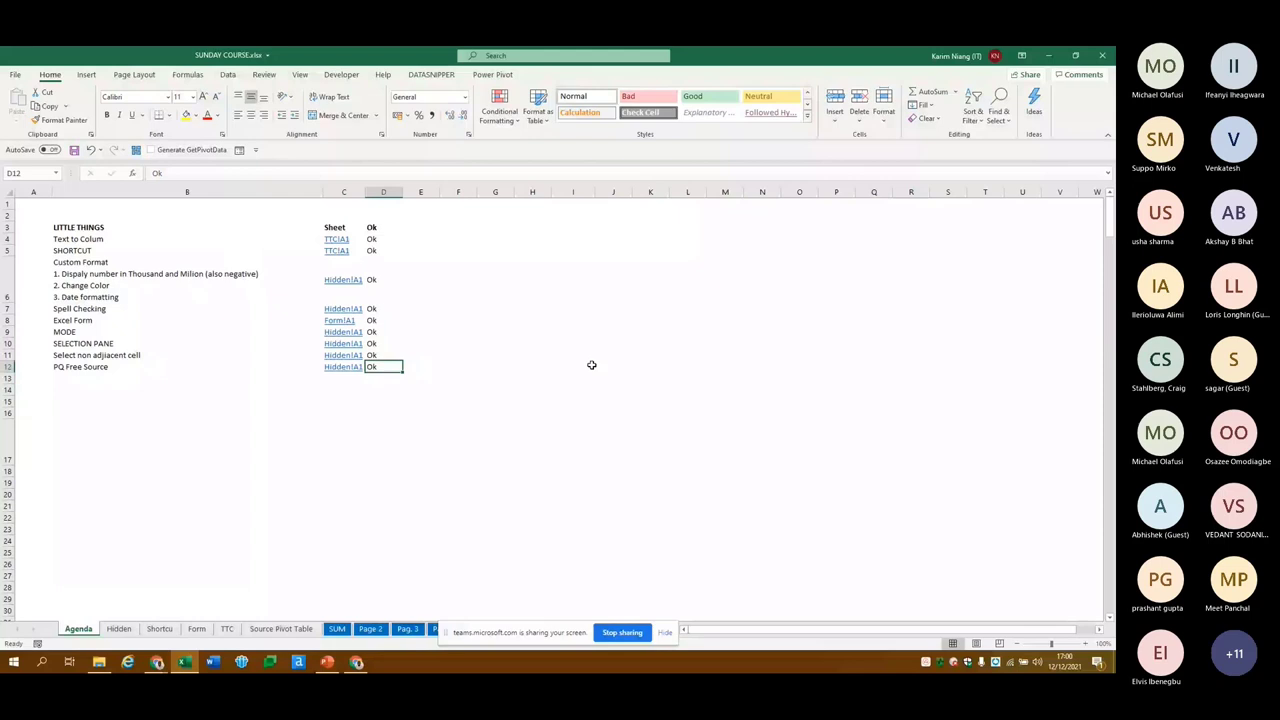
pyautogui.press('Left')
pyautogui.press('Left')
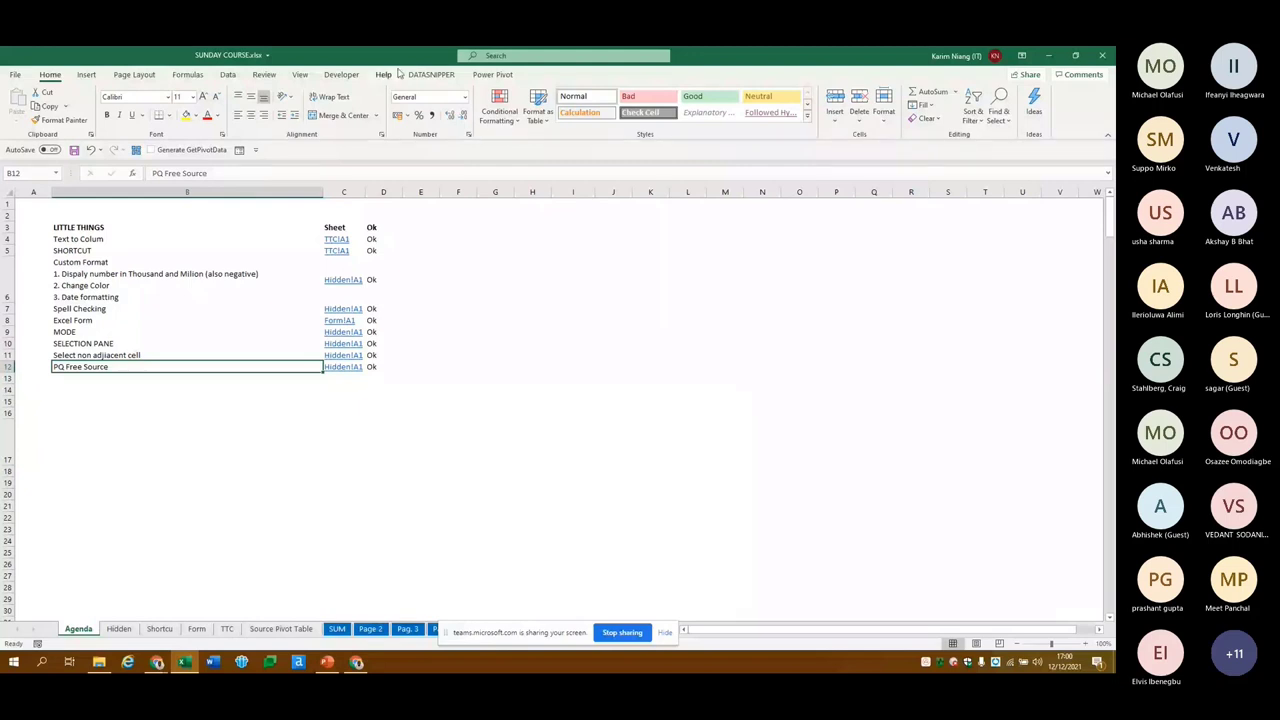
# Create a Blank Query via Get Data > From Other Sources and enter =#shared to list M functions
pyautogui.click(234, 78)
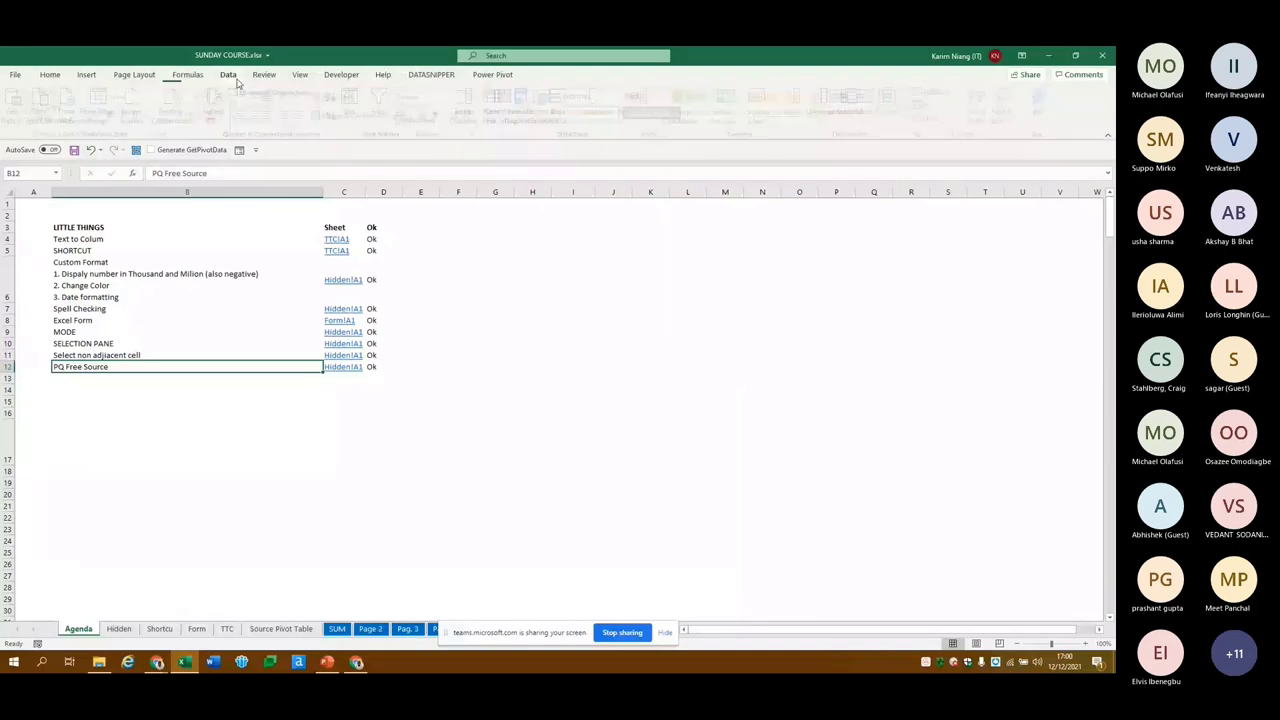
pyautogui.click(20, 118)
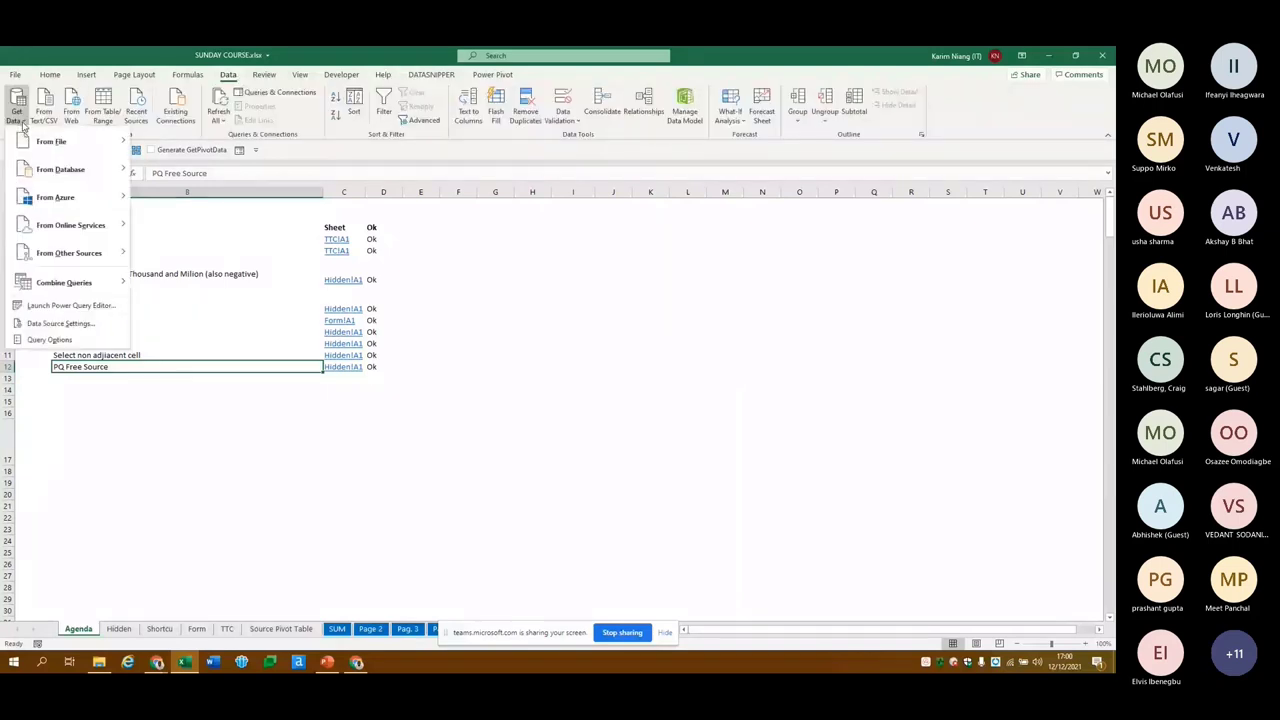
pyautogui.moveTo(69, 253)
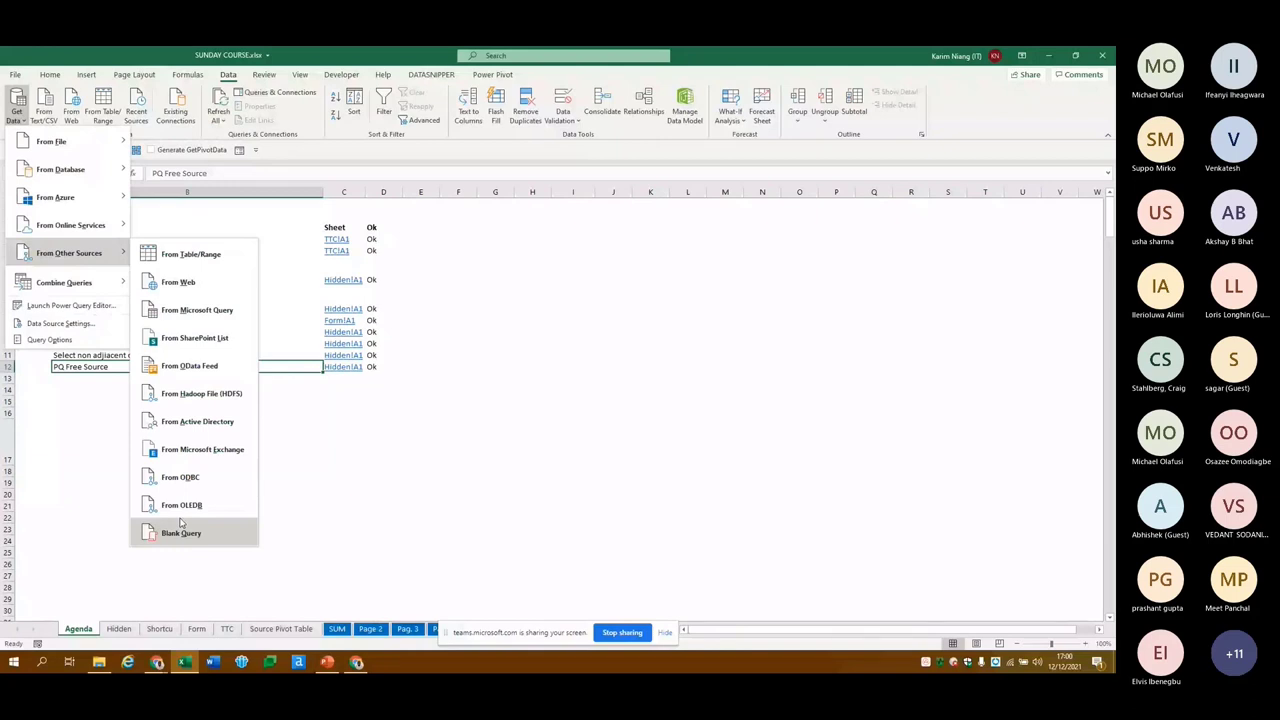
pyautogui.click(181, 531)
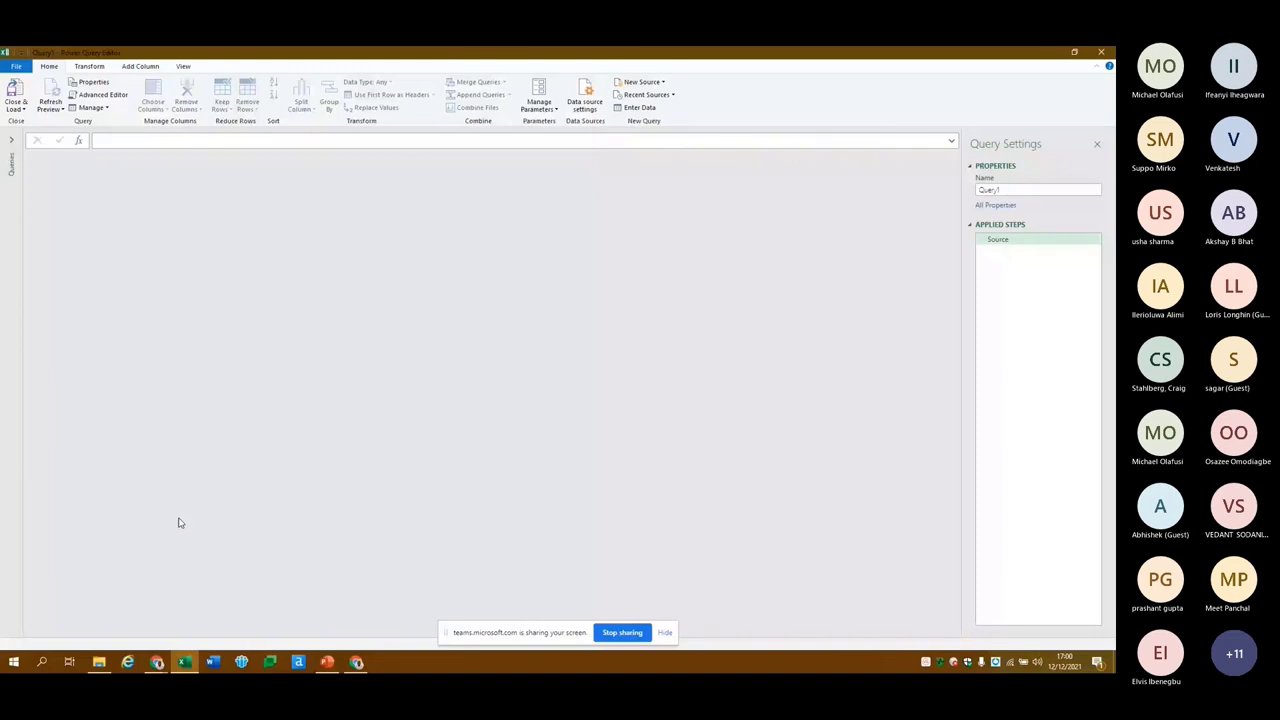
pyautogui.write('=#sha')
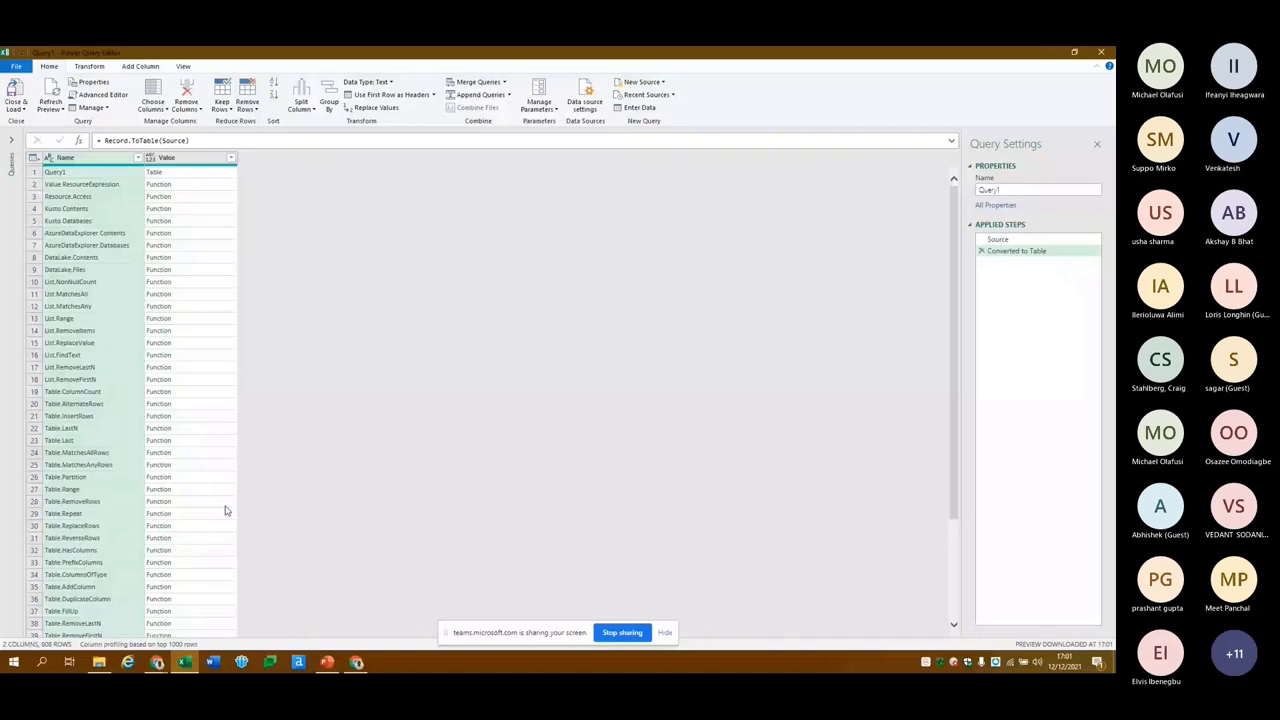
pyautogui.scroll(-13, 226, 511)
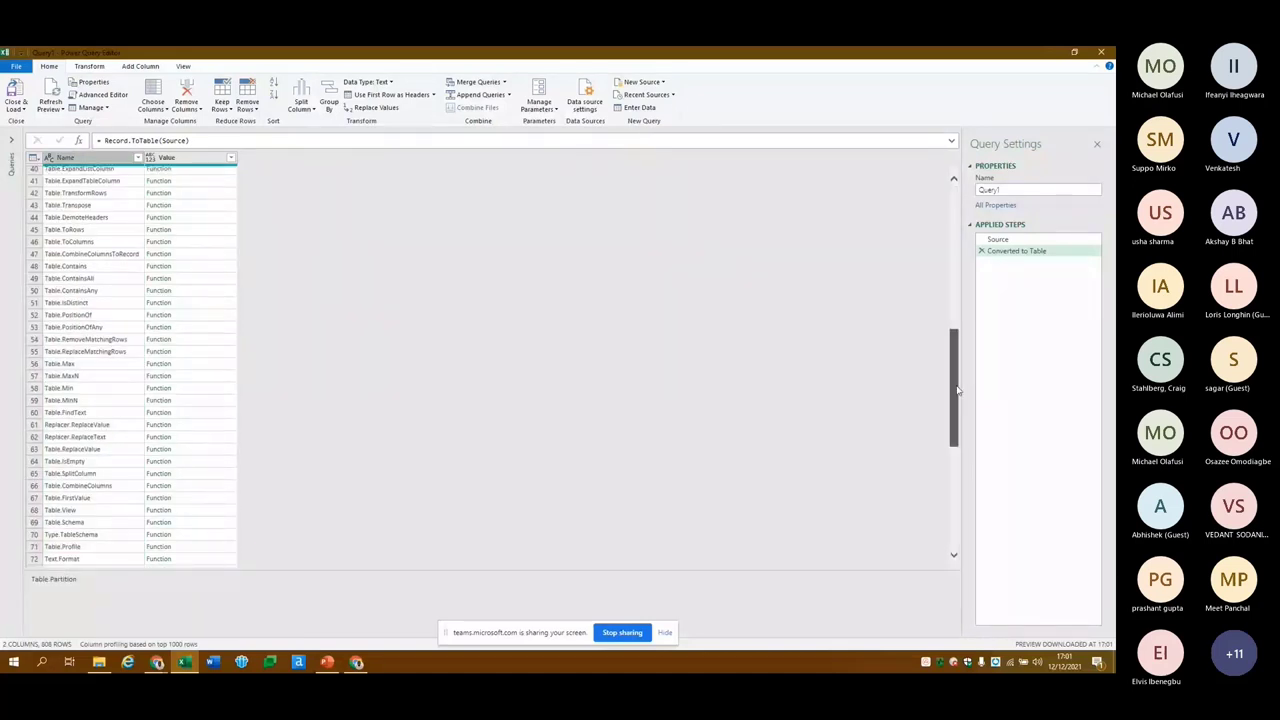
pyautogui.moveTo(957, 390); pyautogui.dragTo(953, 633)
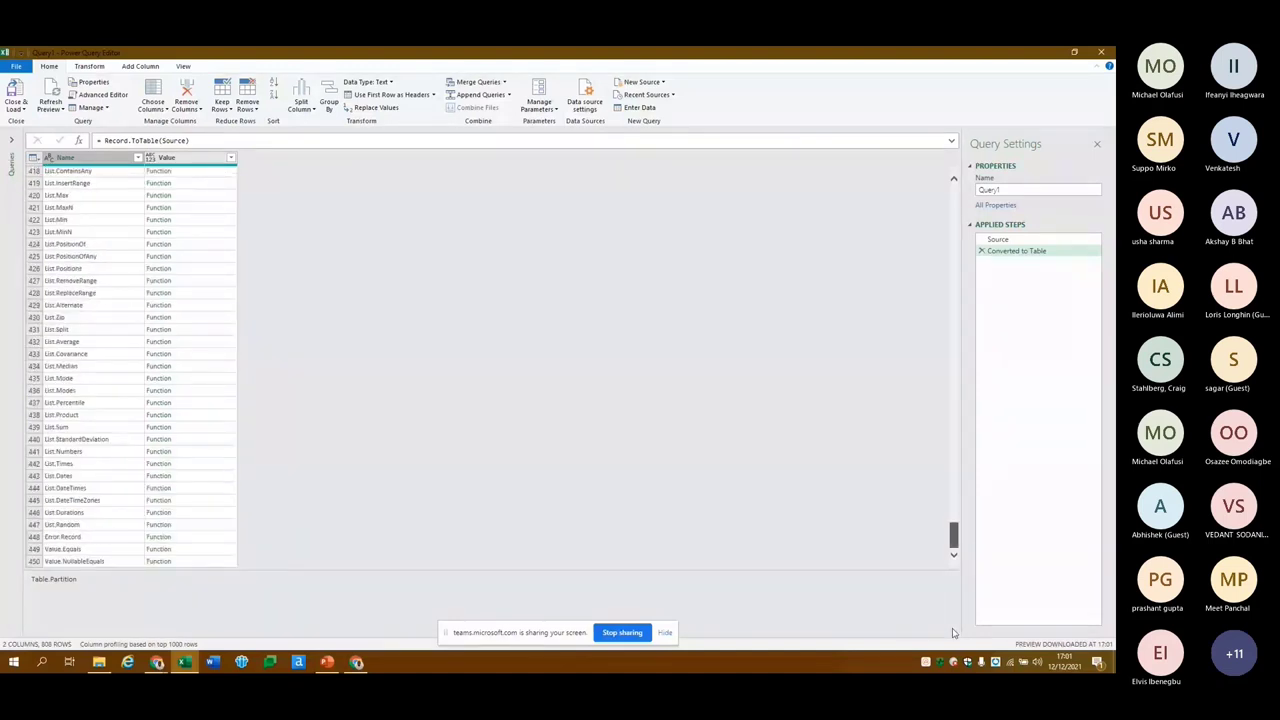
pyautogui.moveTo(953, 633); pyautogui.dragTo(472, 245)
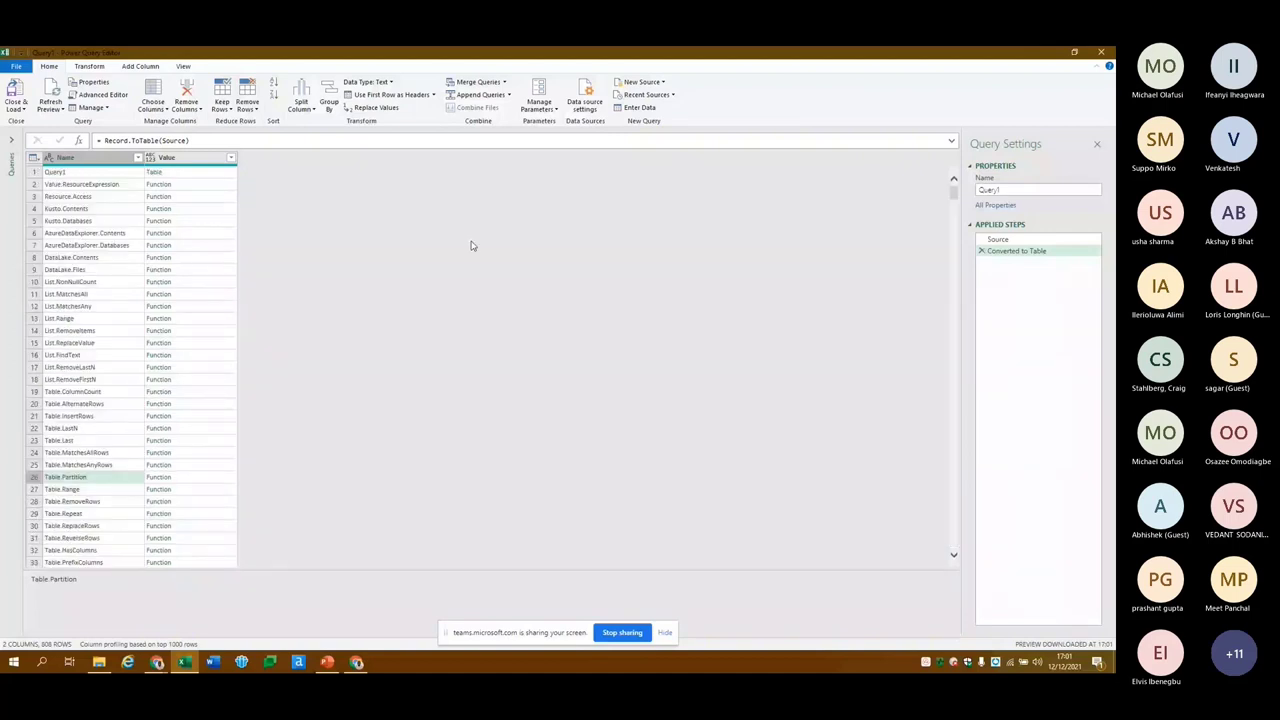
# Filter the Name column to functions containing 'Table'
pyautogui.click(138, 158)
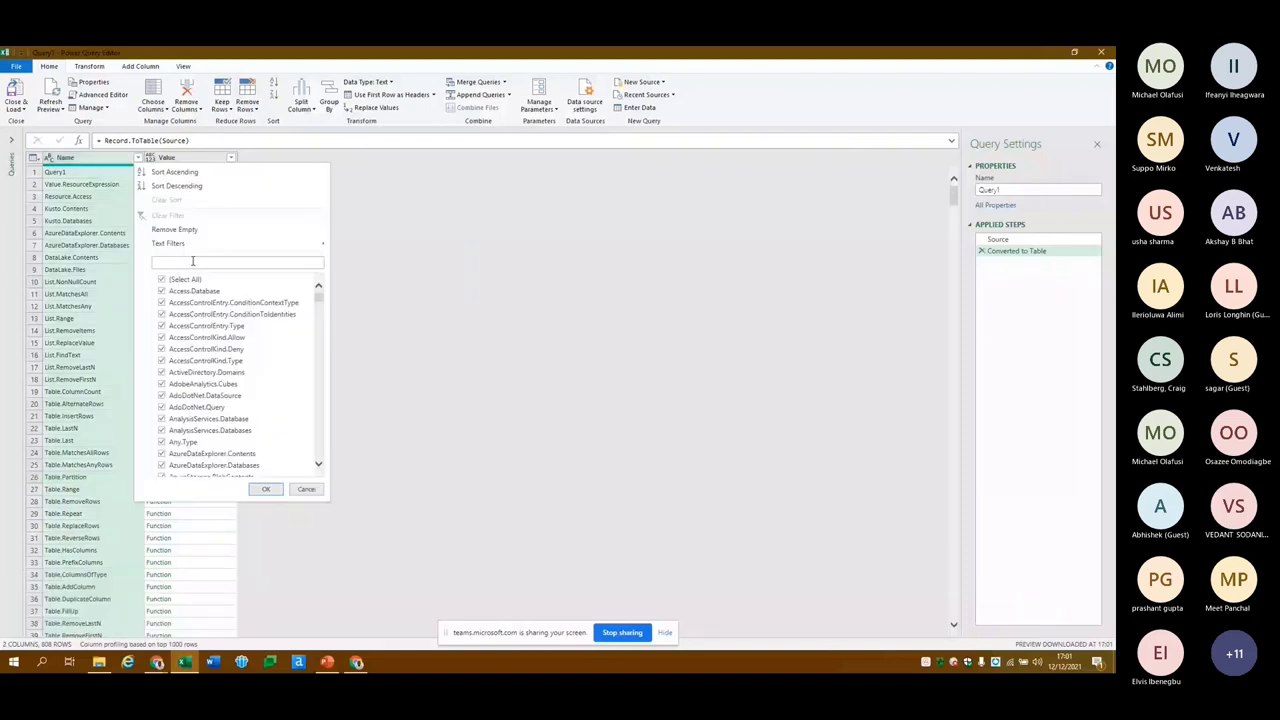
pyautogui.write('Table')
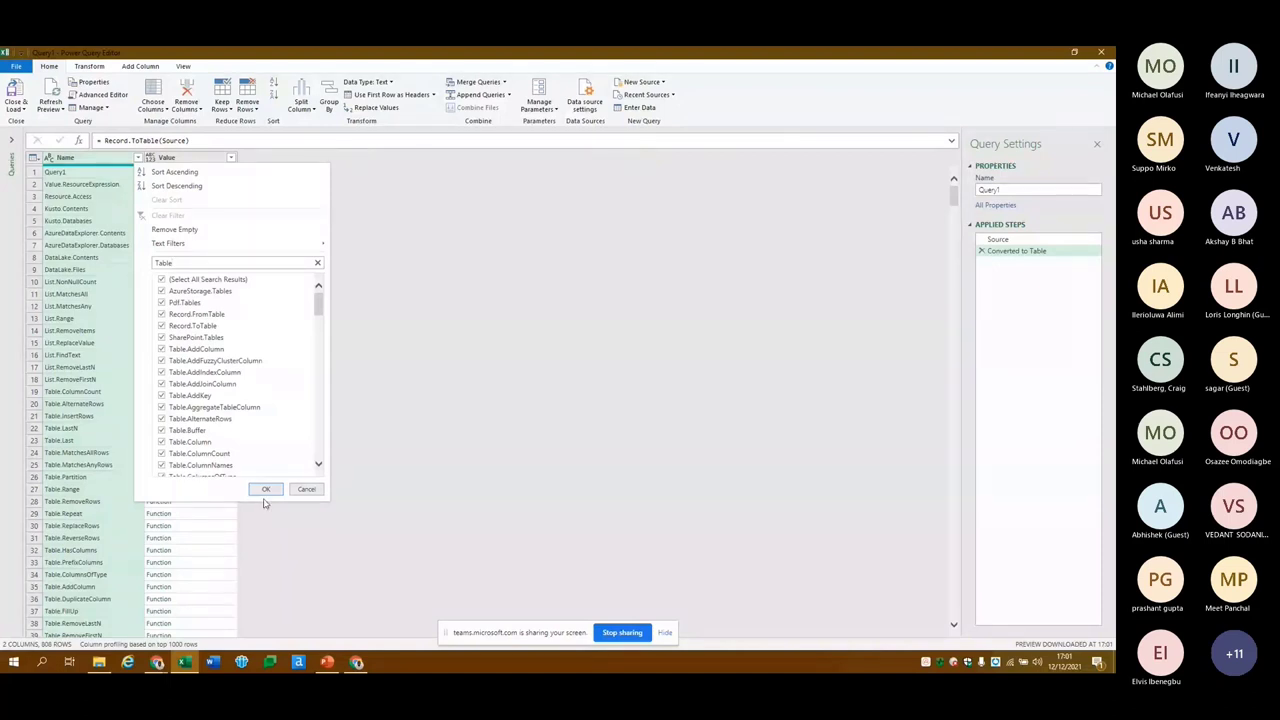
pyautogui.click(266, 489)
pyautogui.click(155, 187)
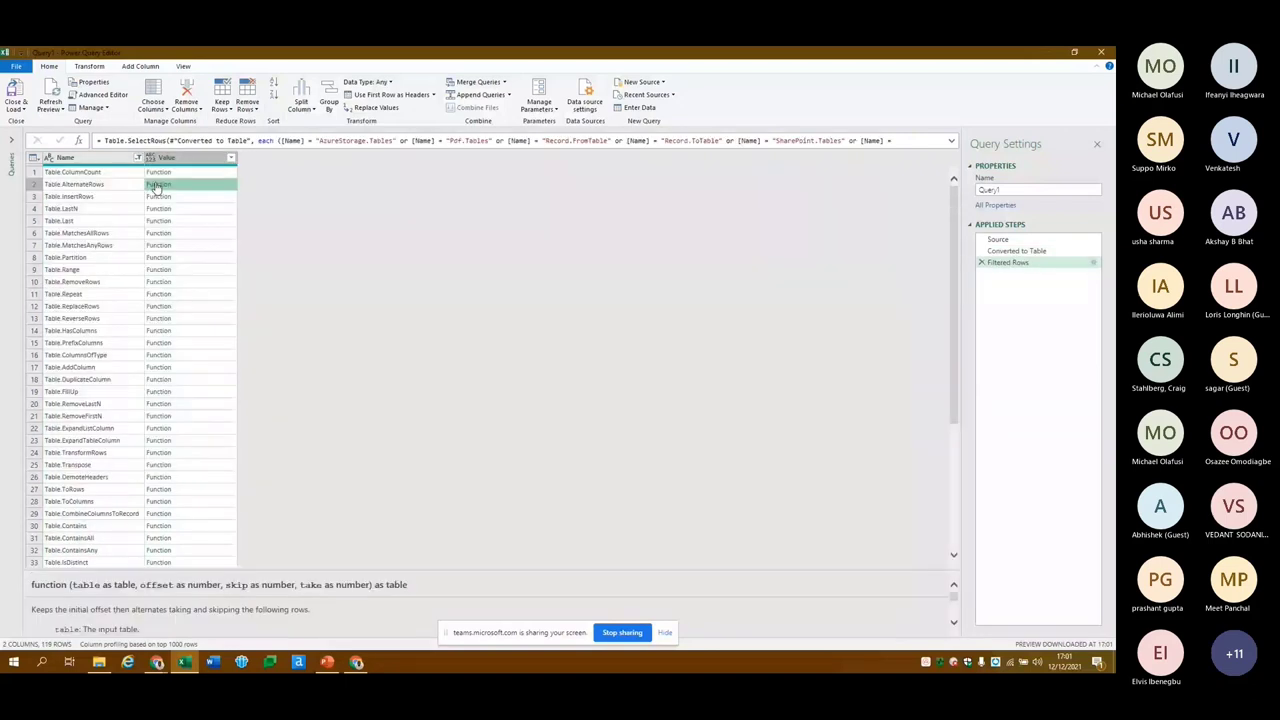
# View the Table.AlternateRows parameters, hide Query Settings, and close the Power Query Editor
pyautogui.click(155, 186)
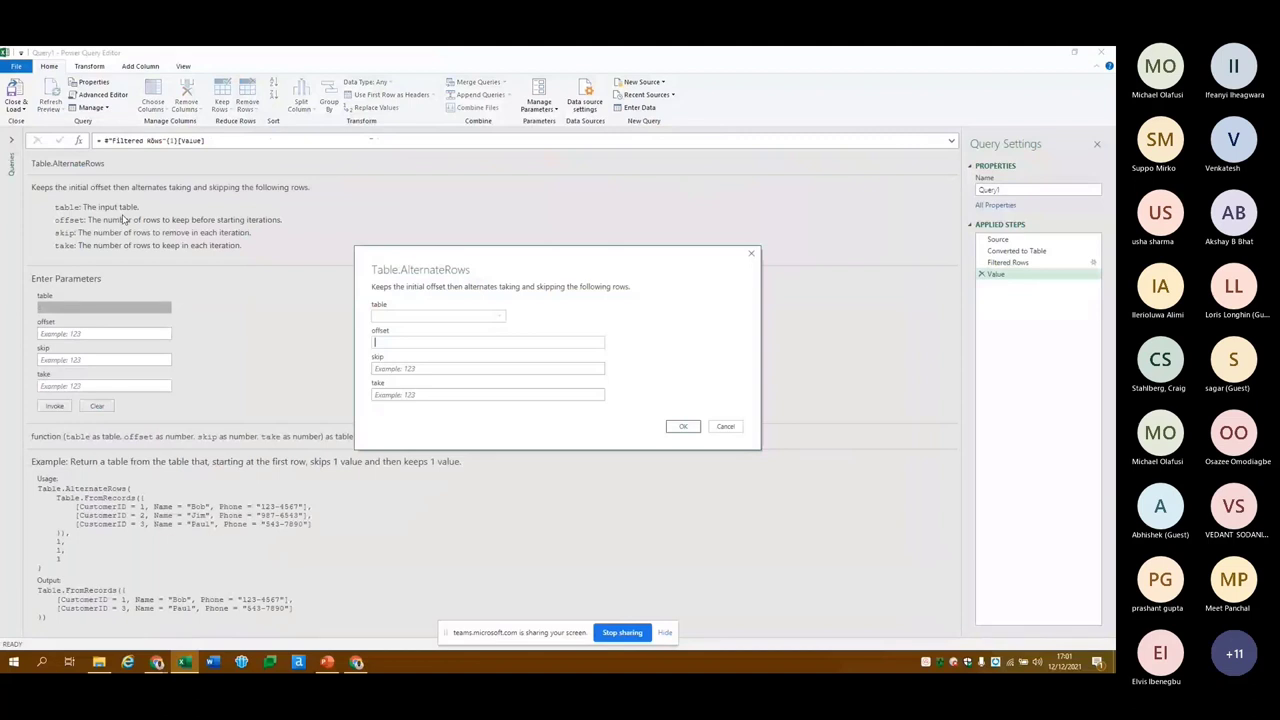
pyautogui.click(753, 254)
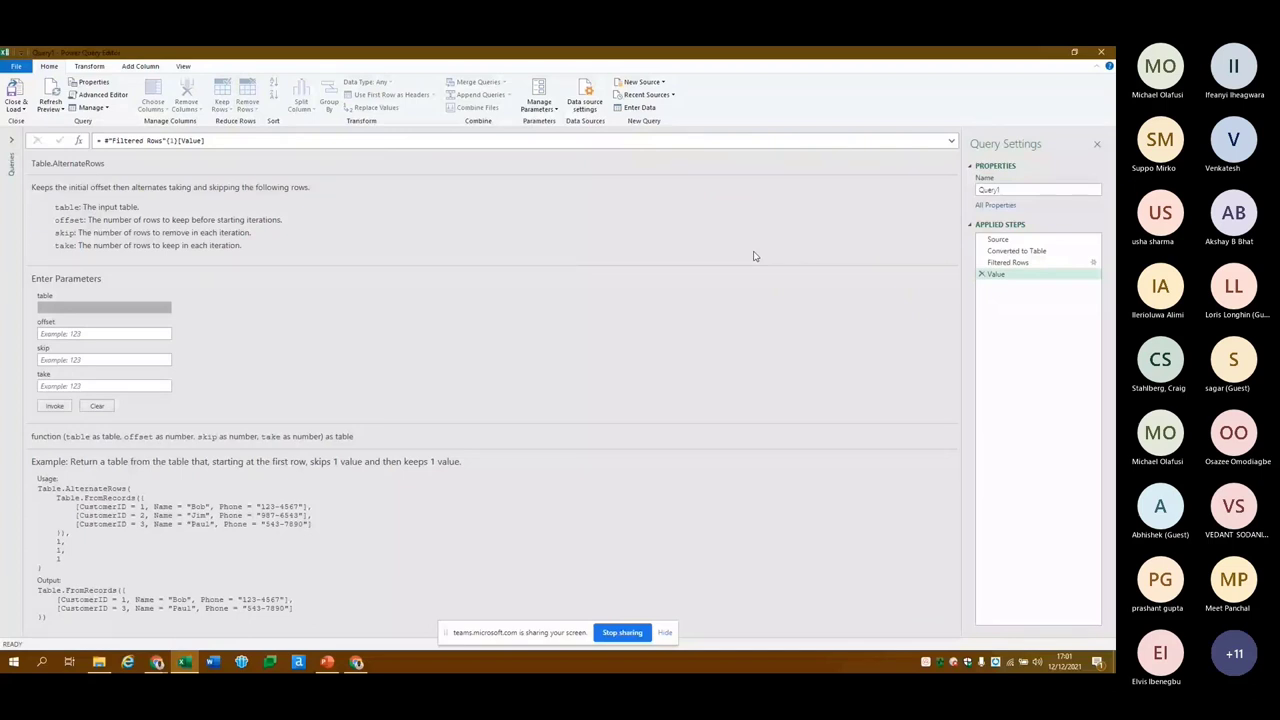
pyautogui.click(1097, 144)
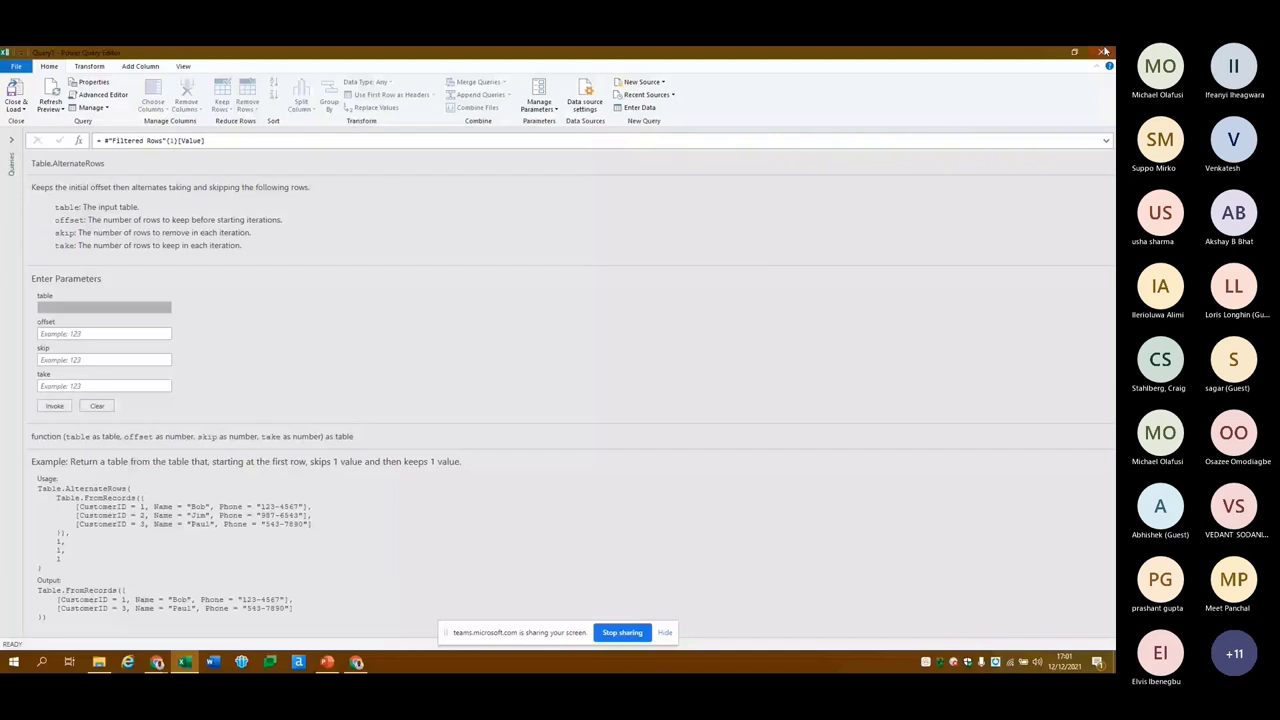
pyautogui.click(1104, 51)
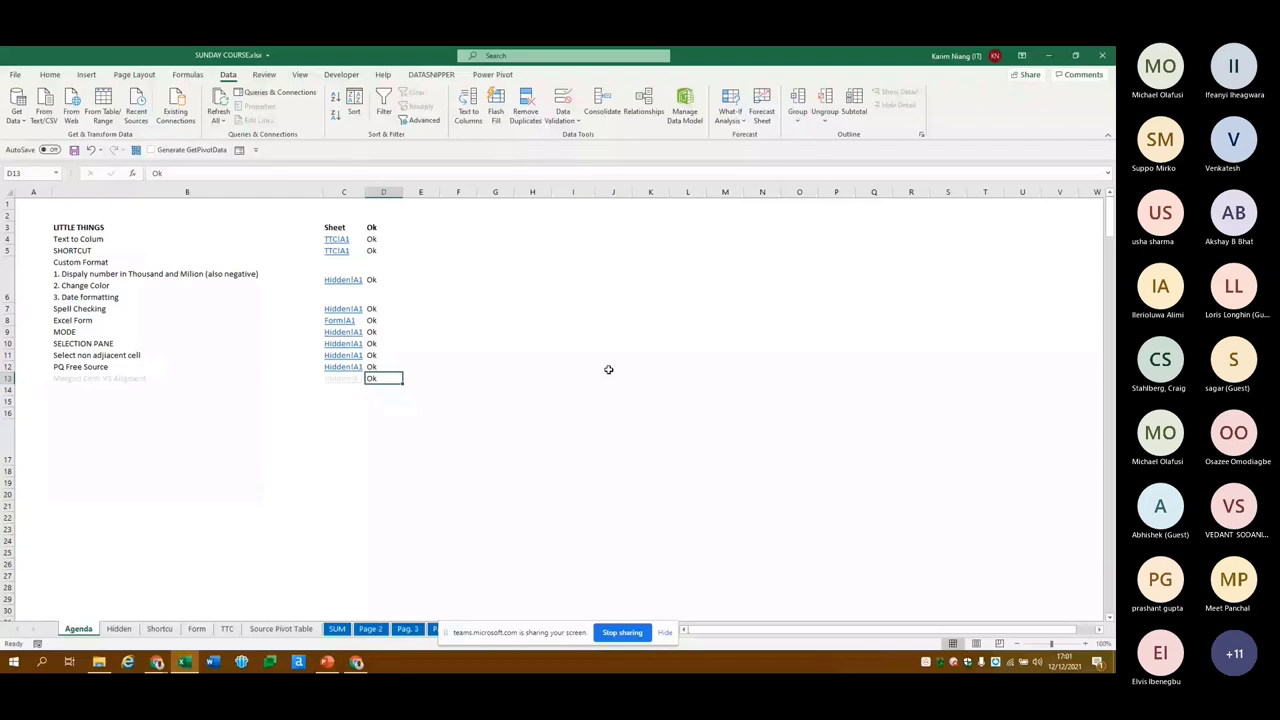
pyautogui.hotkey('ctrl', 'pagedown')
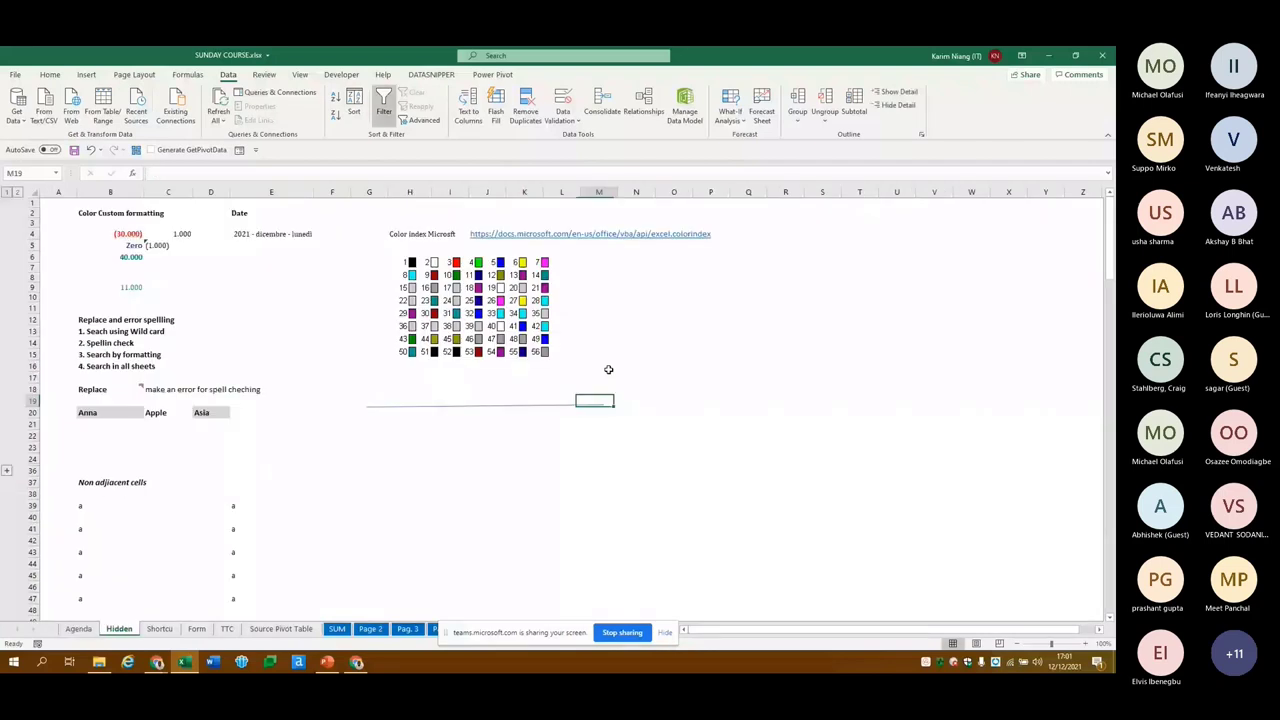
pyautogui.hotkey('ctrl', 'pagedown')
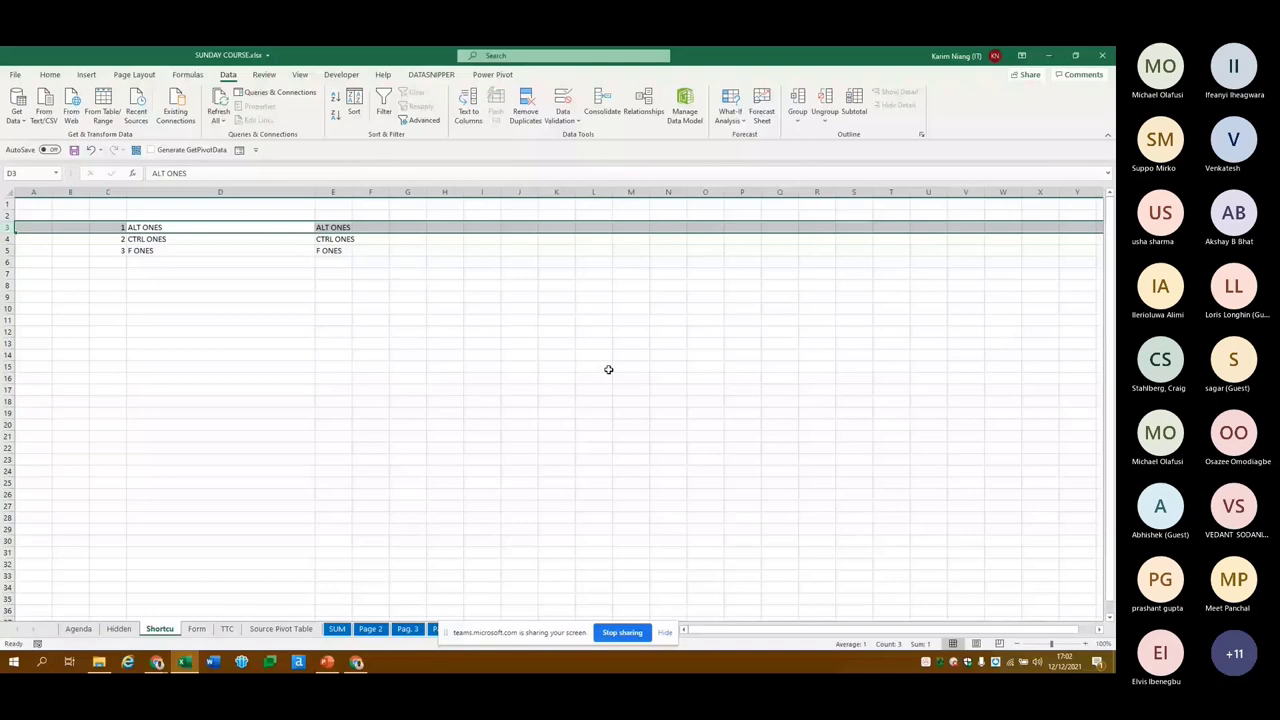
pyautogui.hotkey('ctrl', '+')
pyautogui.hotkey('ctrl', '+')
pyautogui.hotkey('ctrl', '+')
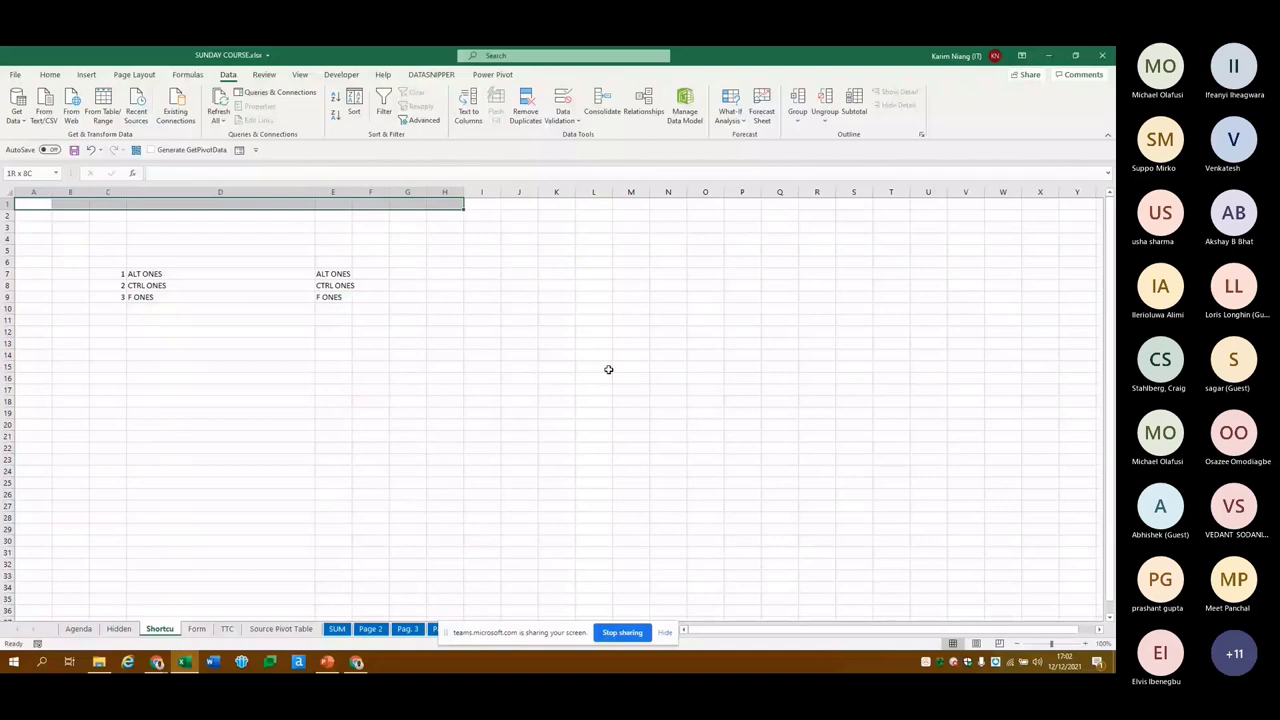
pyautogui.hotkey('shift', 'Right')
pyautogui.press('alt')
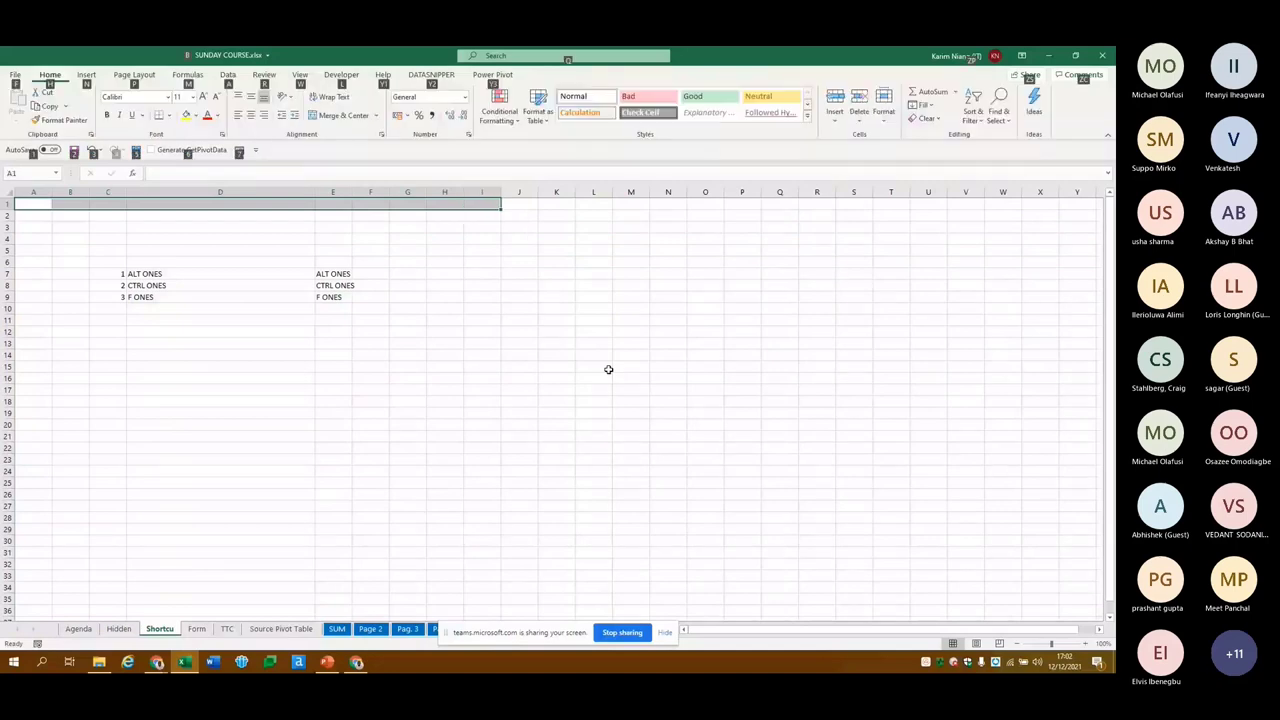
pyautogui.press('alt')
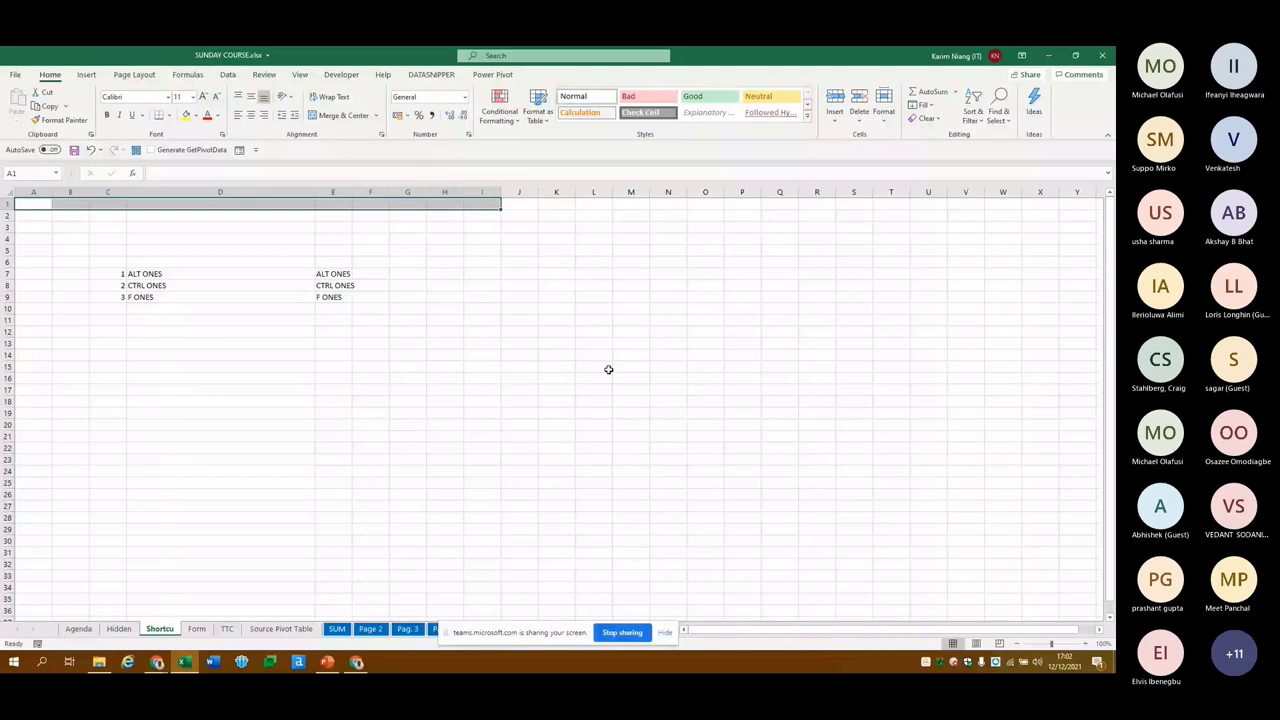
pyautogui.hotkey('alt', 'h')
pyautogui.press('m')
pyautogui.press('c')
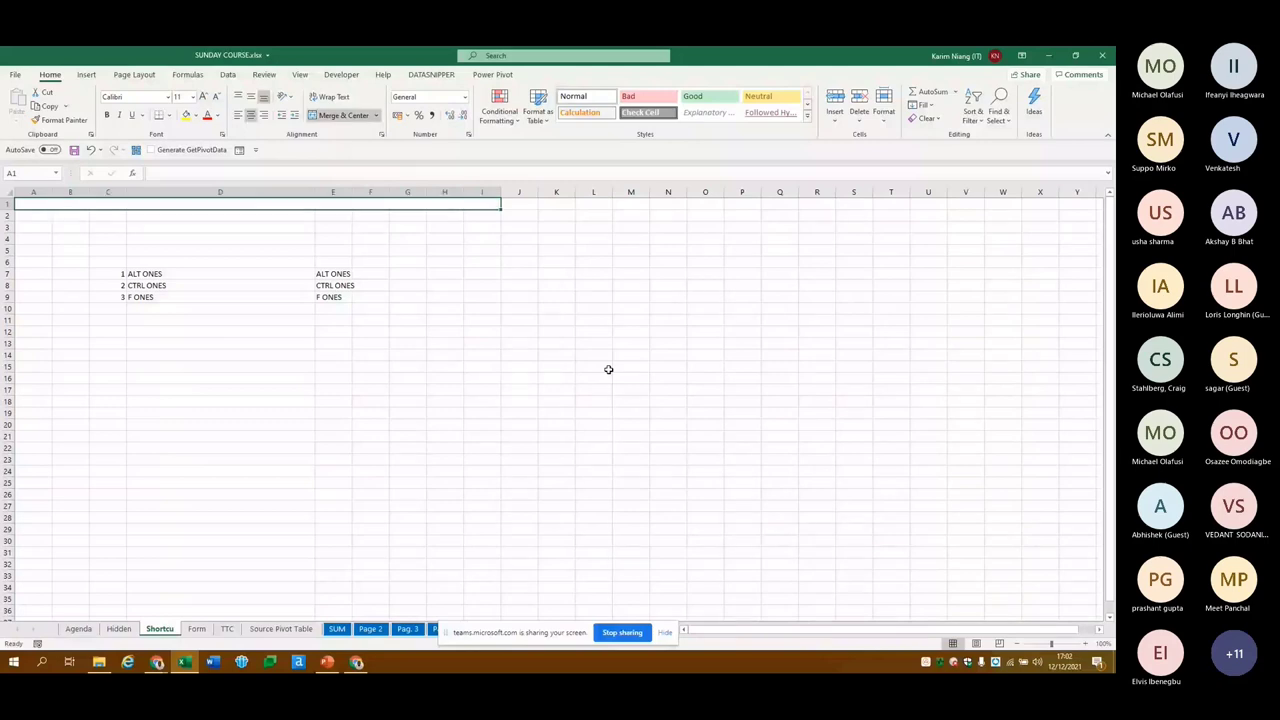
pyautogui.press('Return')
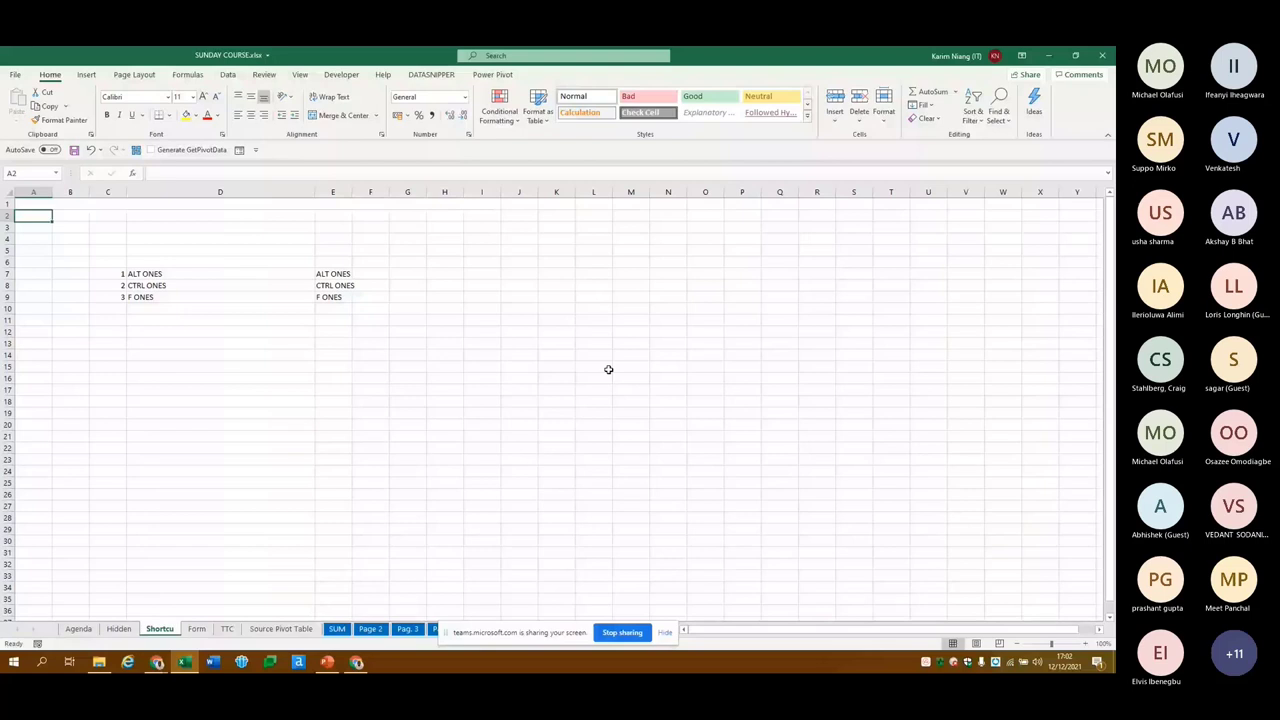
pyautogui.press('Up')
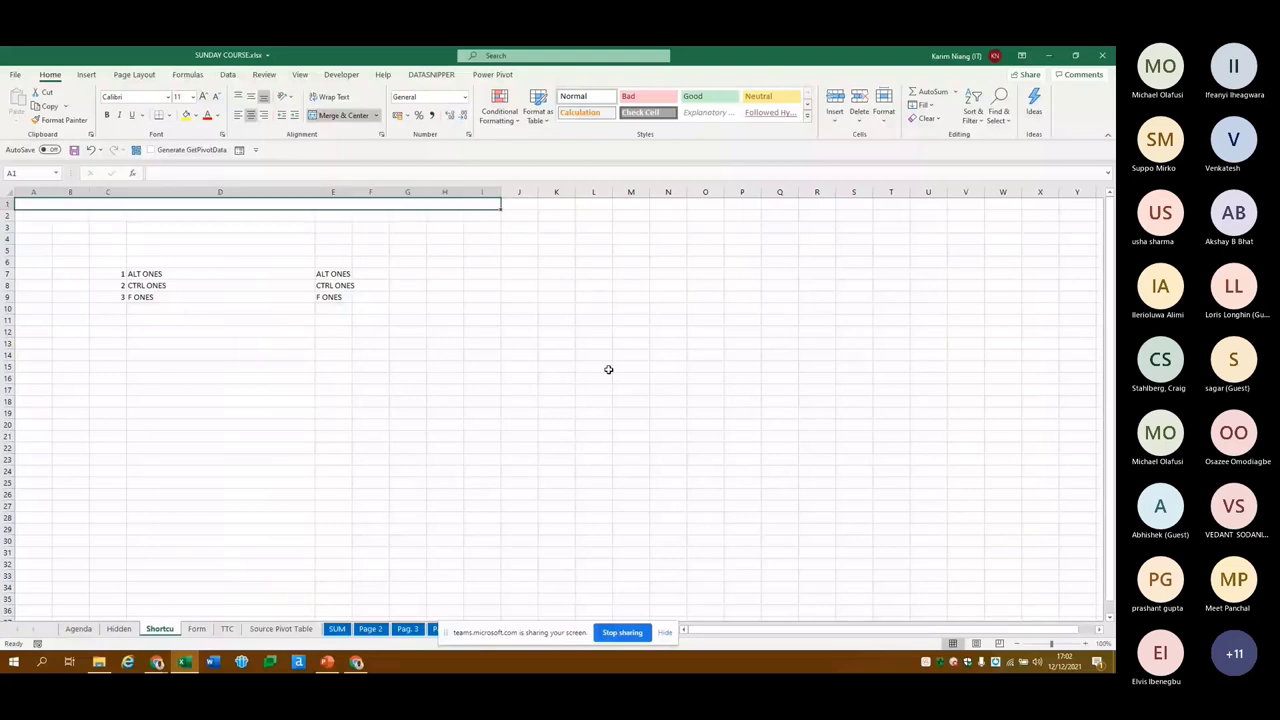
pyautogui.hotkey('ctrl', 'shift', '+')
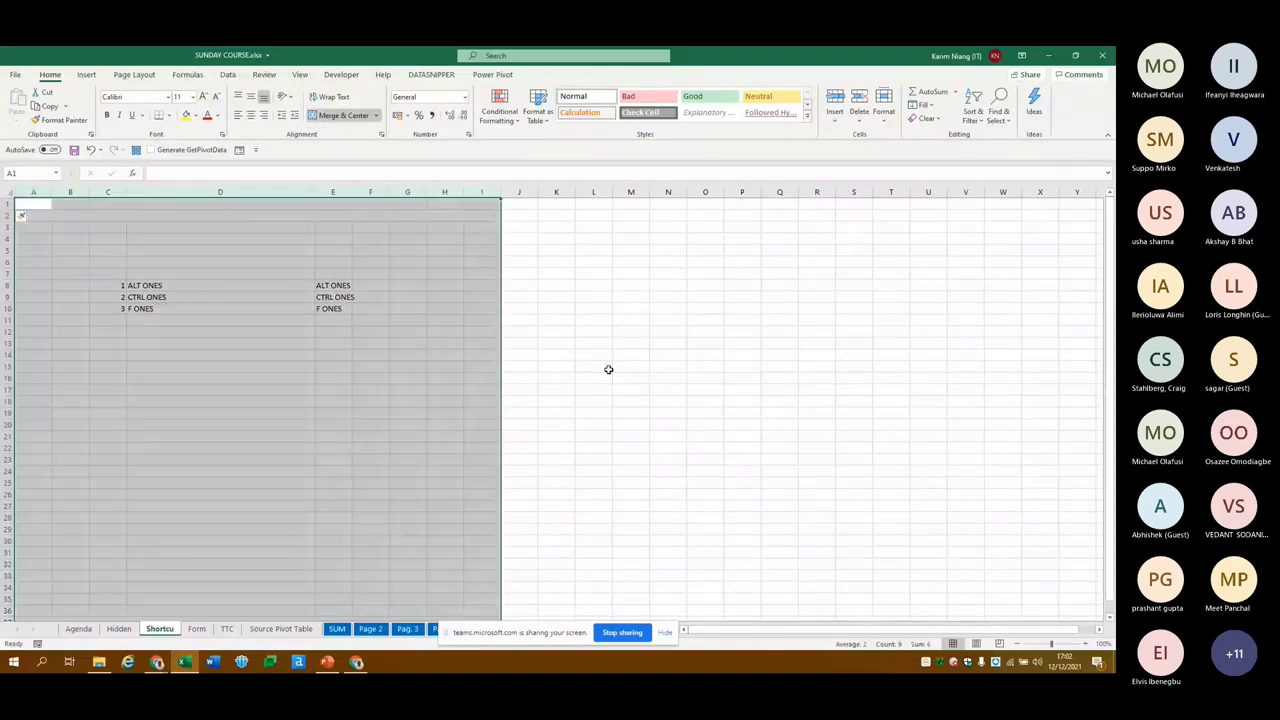
pyautogui.press('Down')
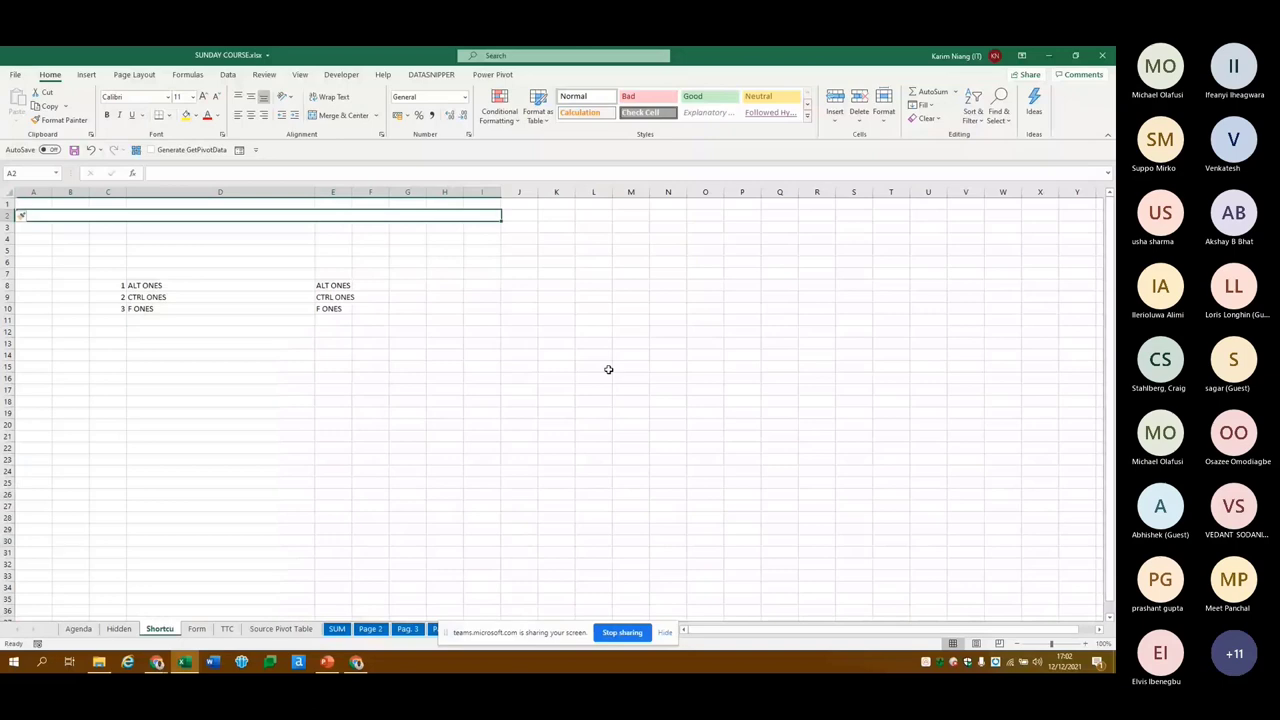
pyautogui.press('Up')
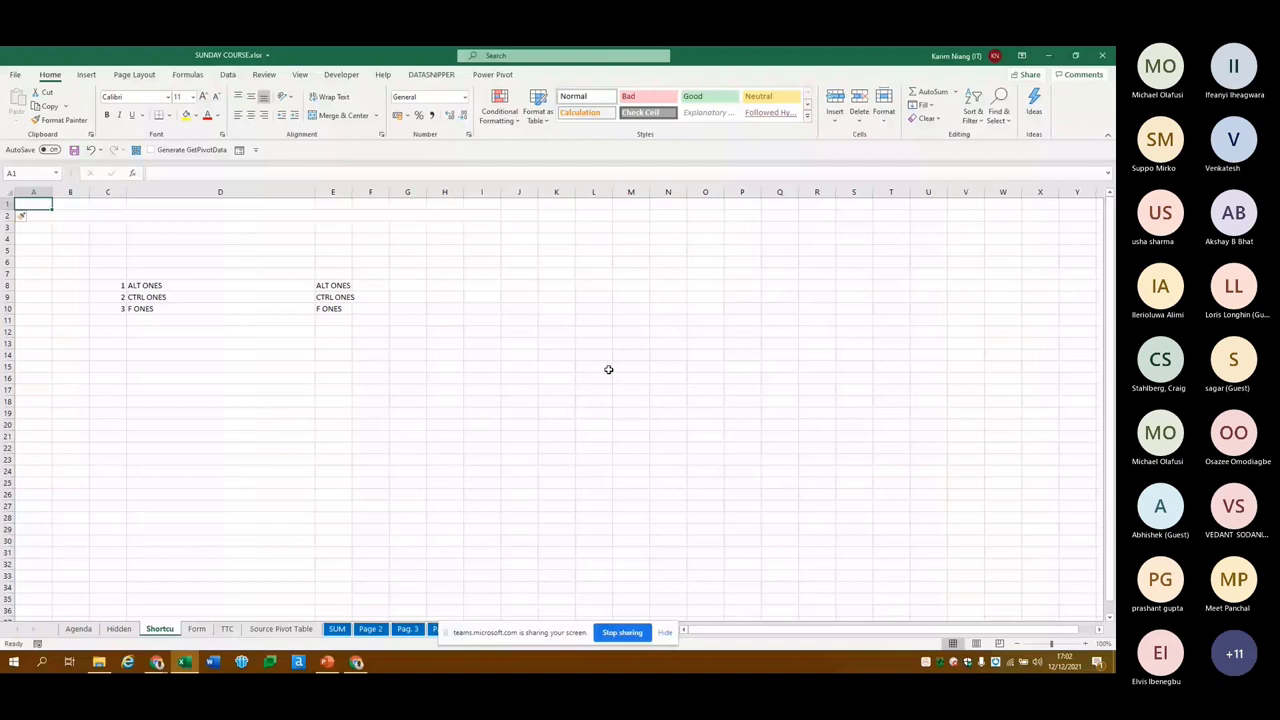
pyautogui.hotkey('ctrl', 'shift', 'End')
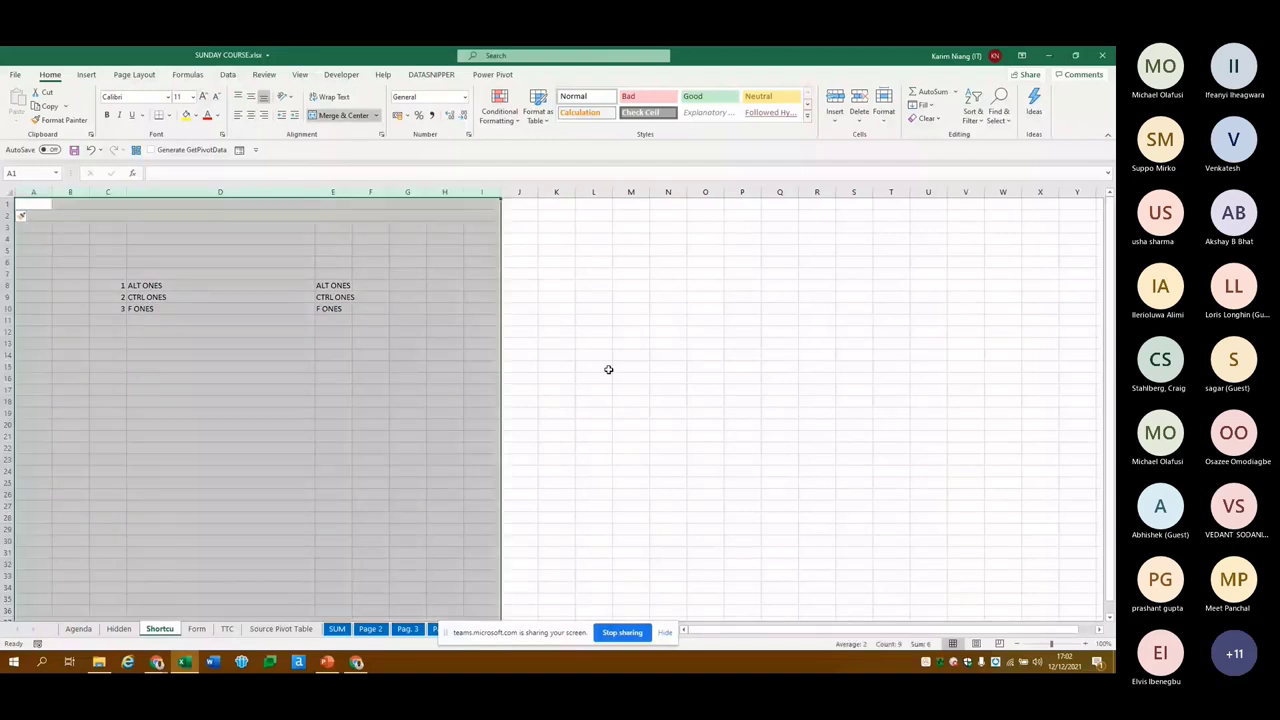
pyautogui.press('Down')
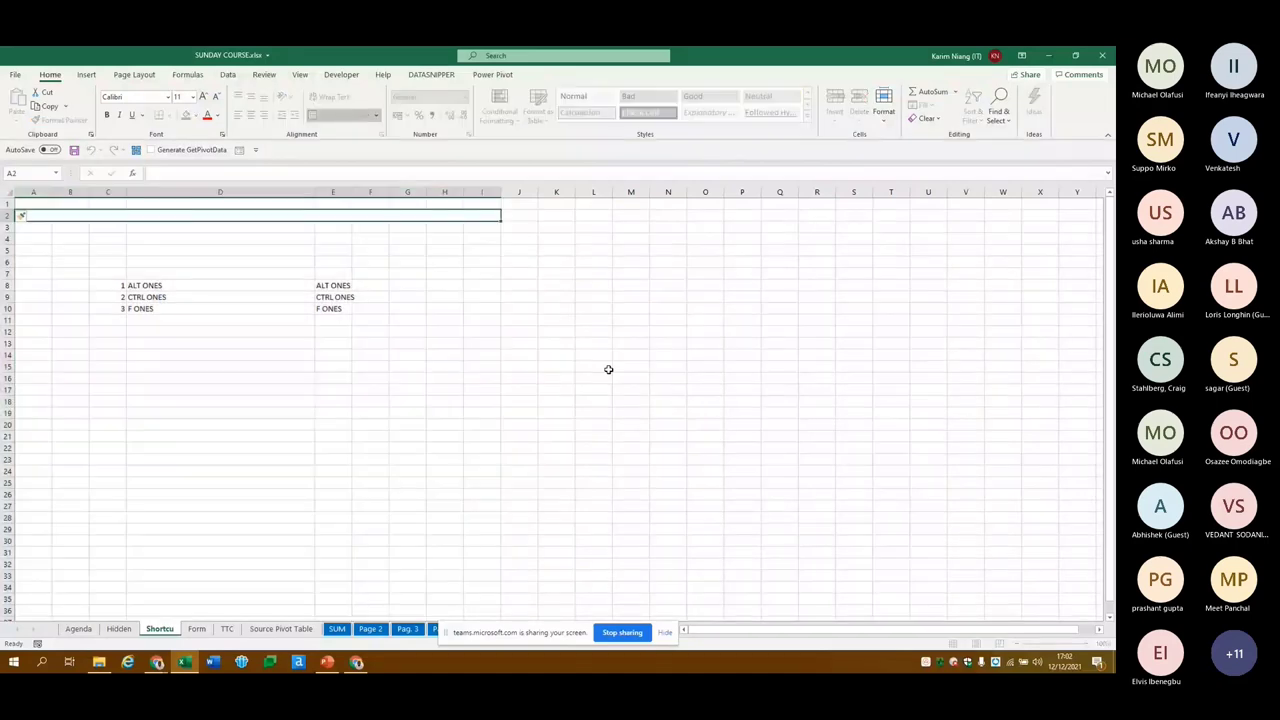
pyautogui.press('Up')
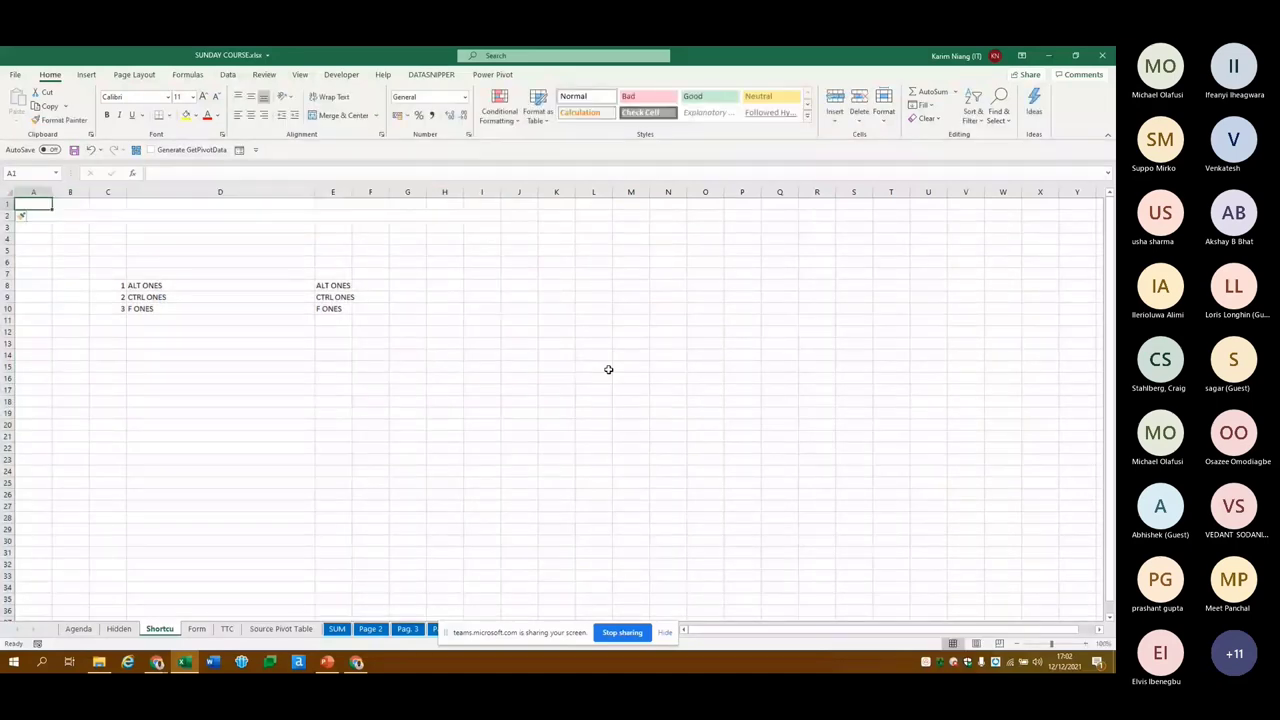
pyautogui.press('Down')
pyautogui.press('Right')
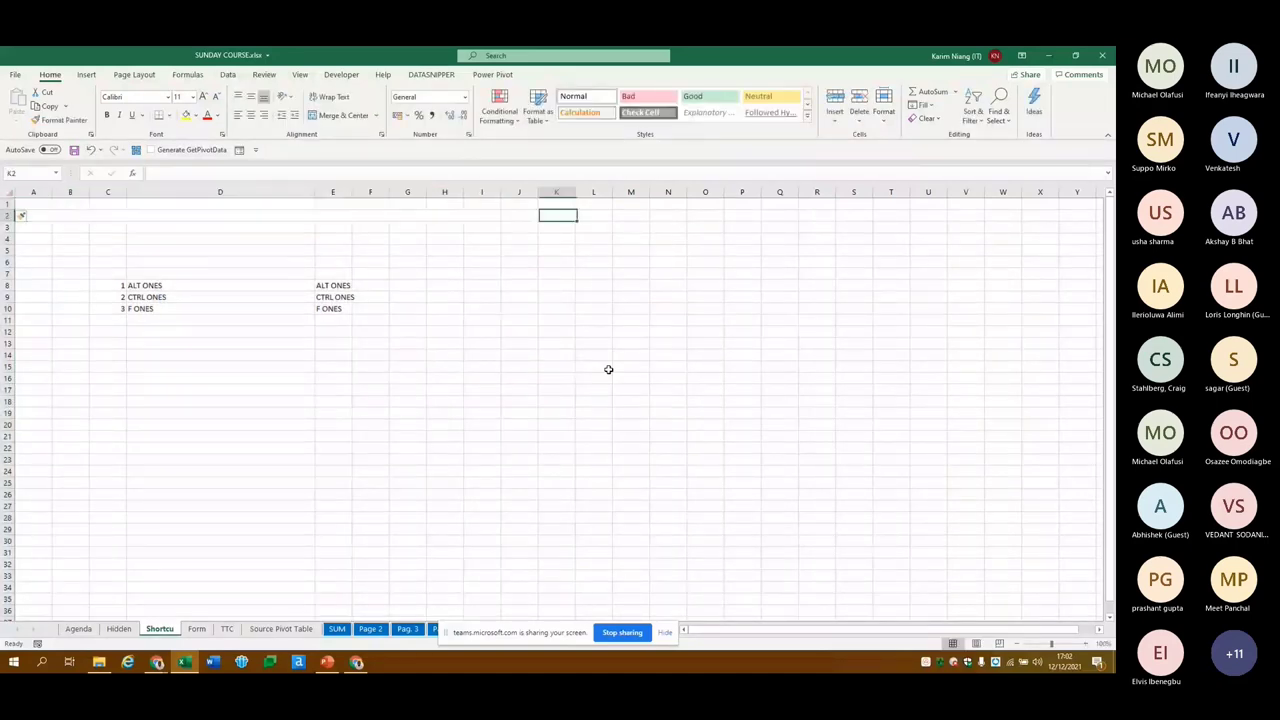
pyautogui.press('Home')
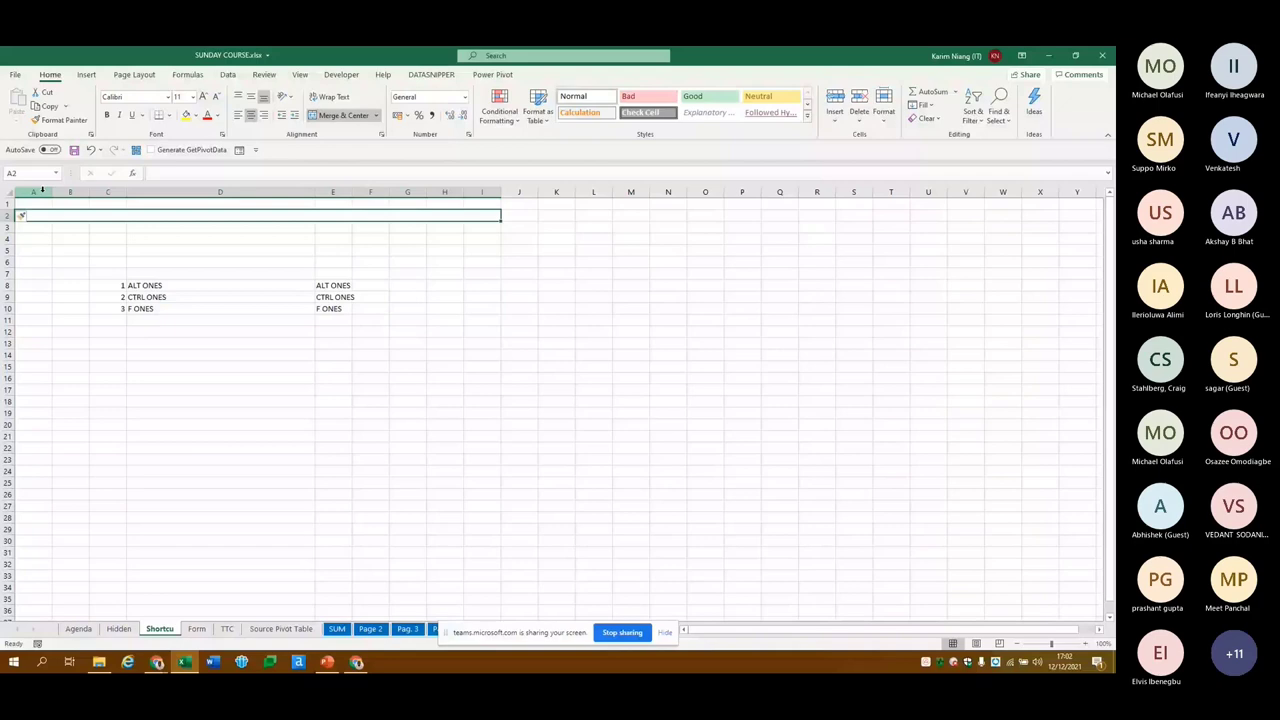
pyautogui.press('alt')
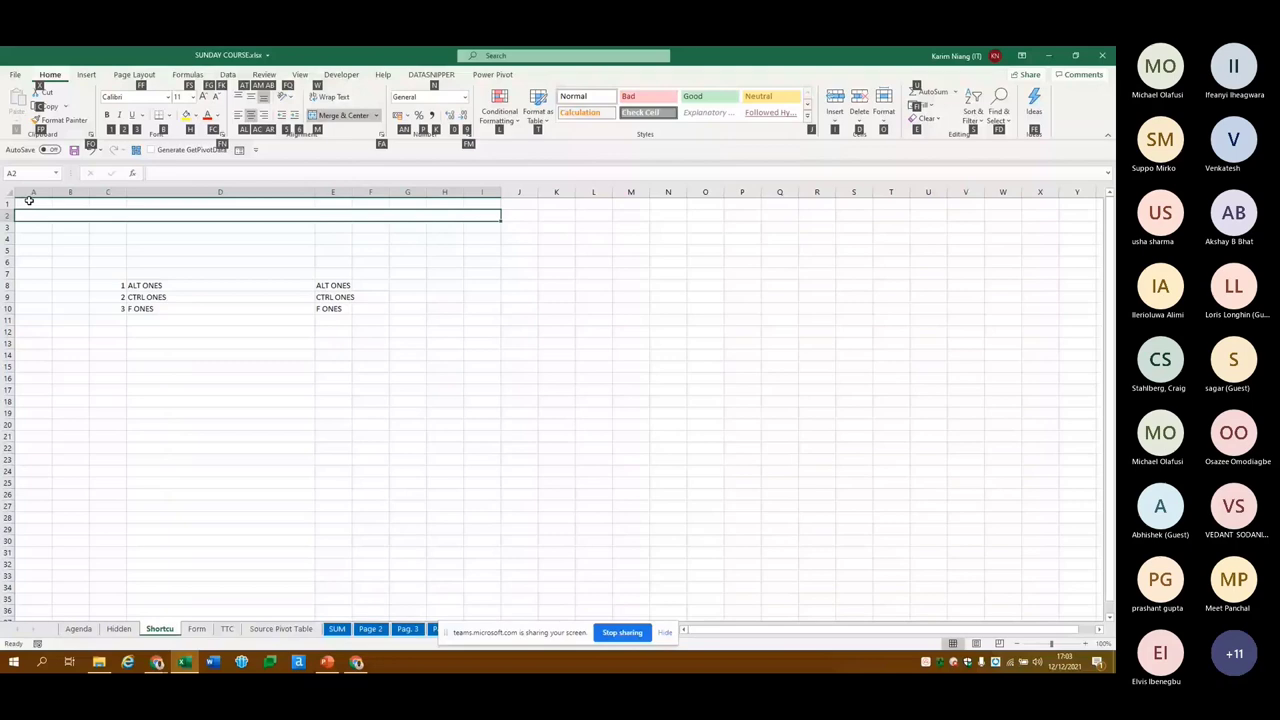
# Enter 'Center accross selection' in B2, set Center Across Selection alignment, and fill the heading dark blue
pyautogui.write('Center accross selec')
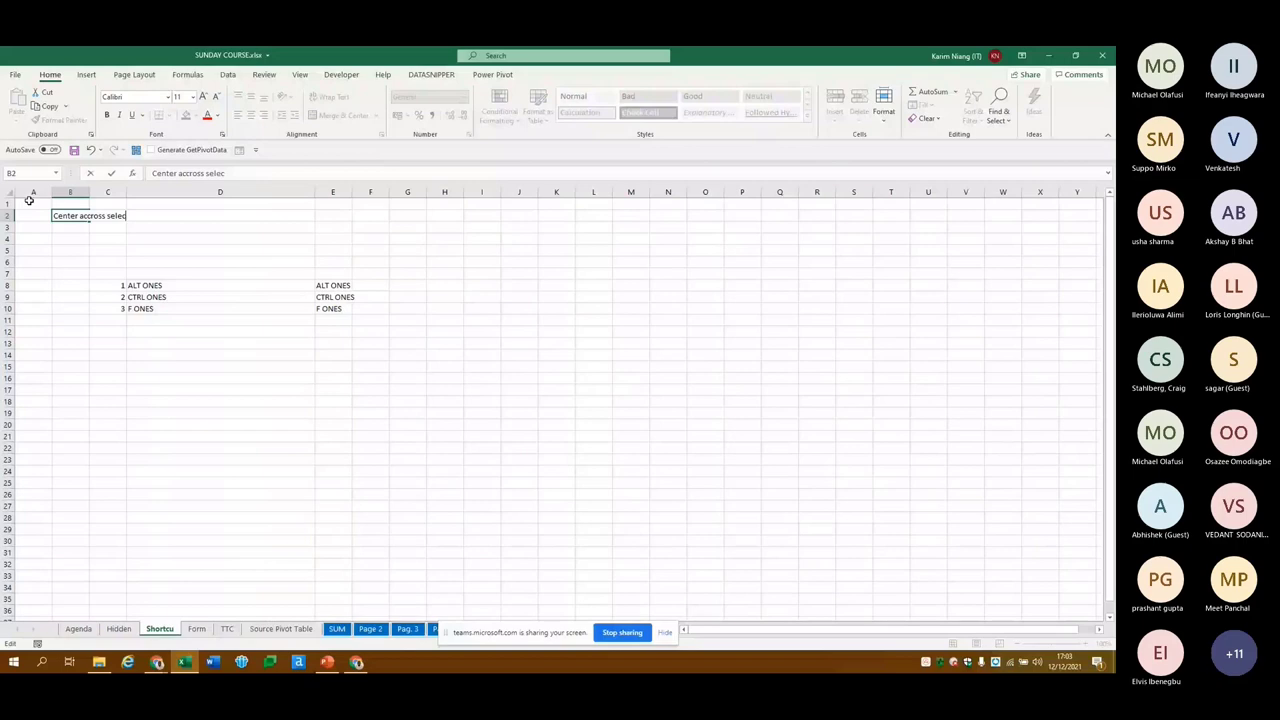
pyautogui.write('tion')
pyautogui.hotkey('shift', 'Right')
pyautogui.hotkey('shift', 'Right')
pyautogui.hotkey('shift', 'Right')
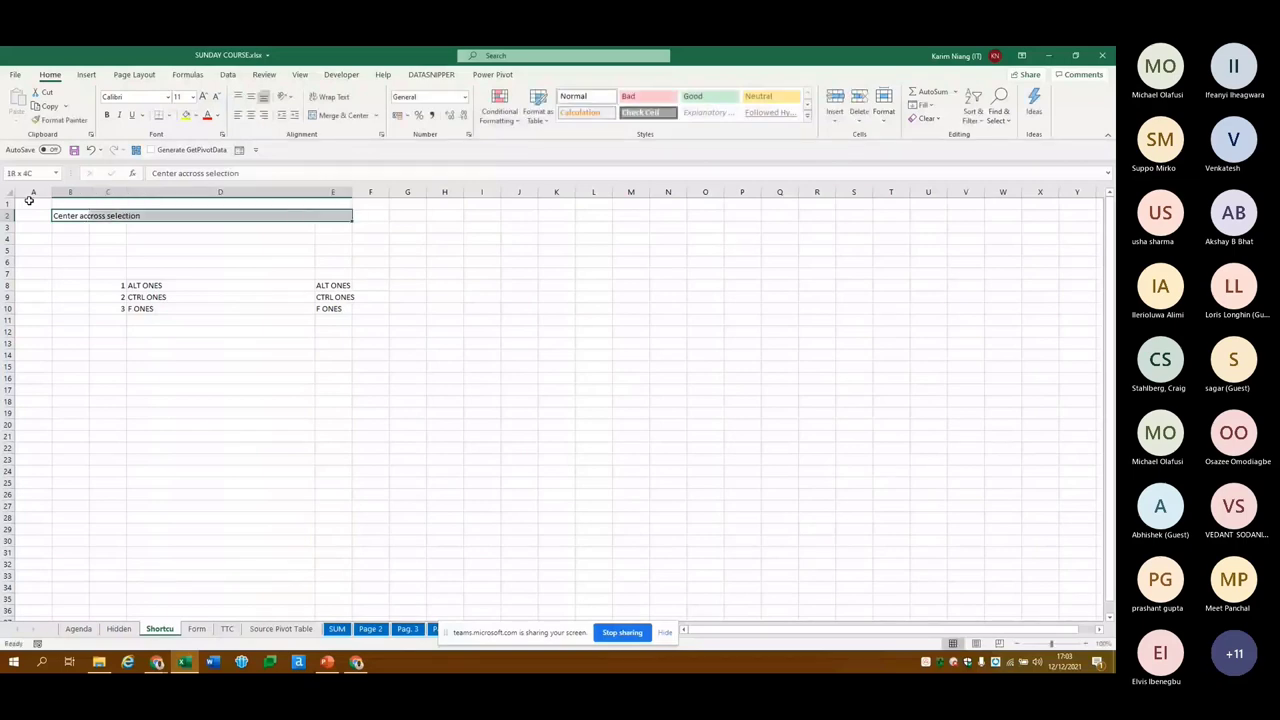
pyautogui.hotkey('ctrl', '1')
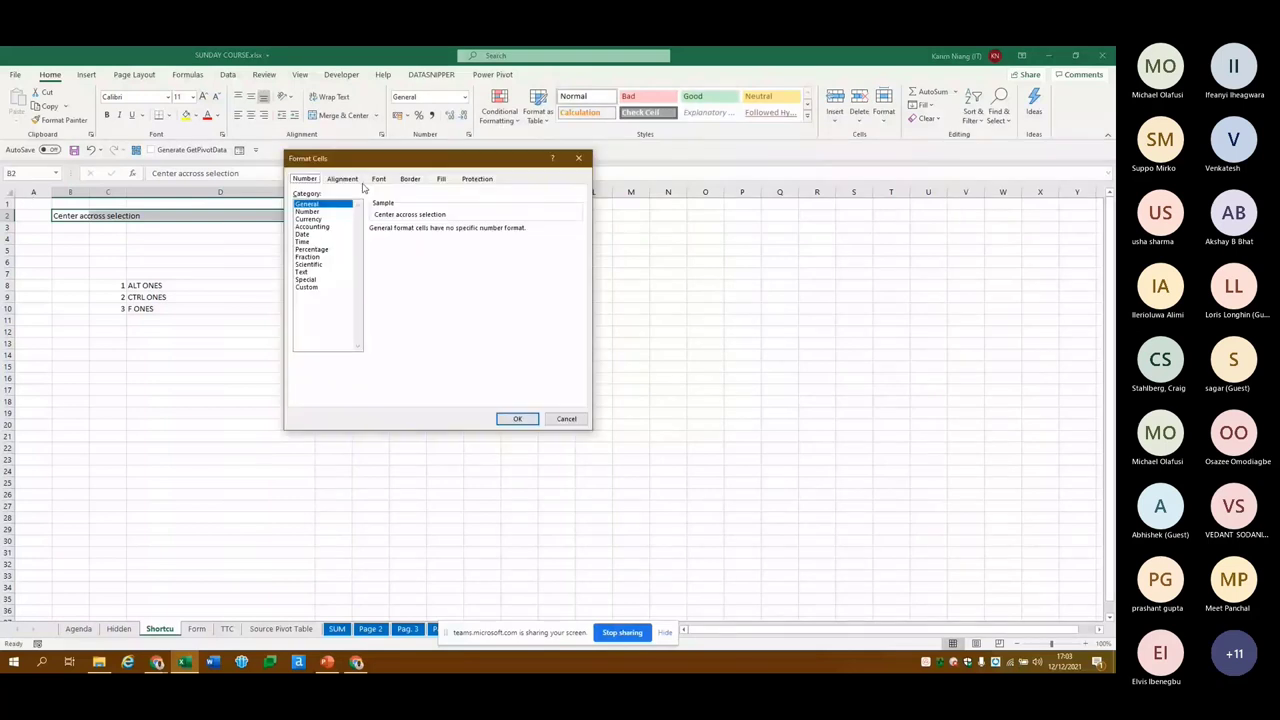
pyautogui.click(345, 179)
pyautogui.click(352, 217)
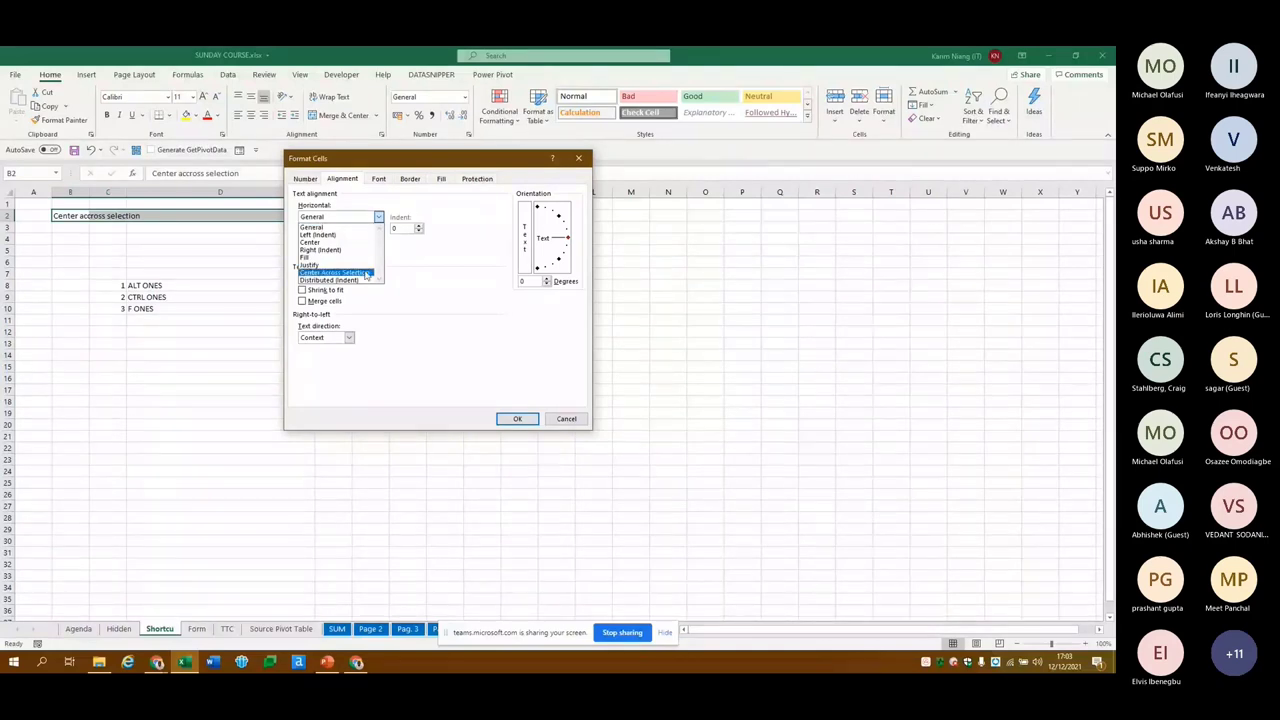
pyautogui.click(365, 273)
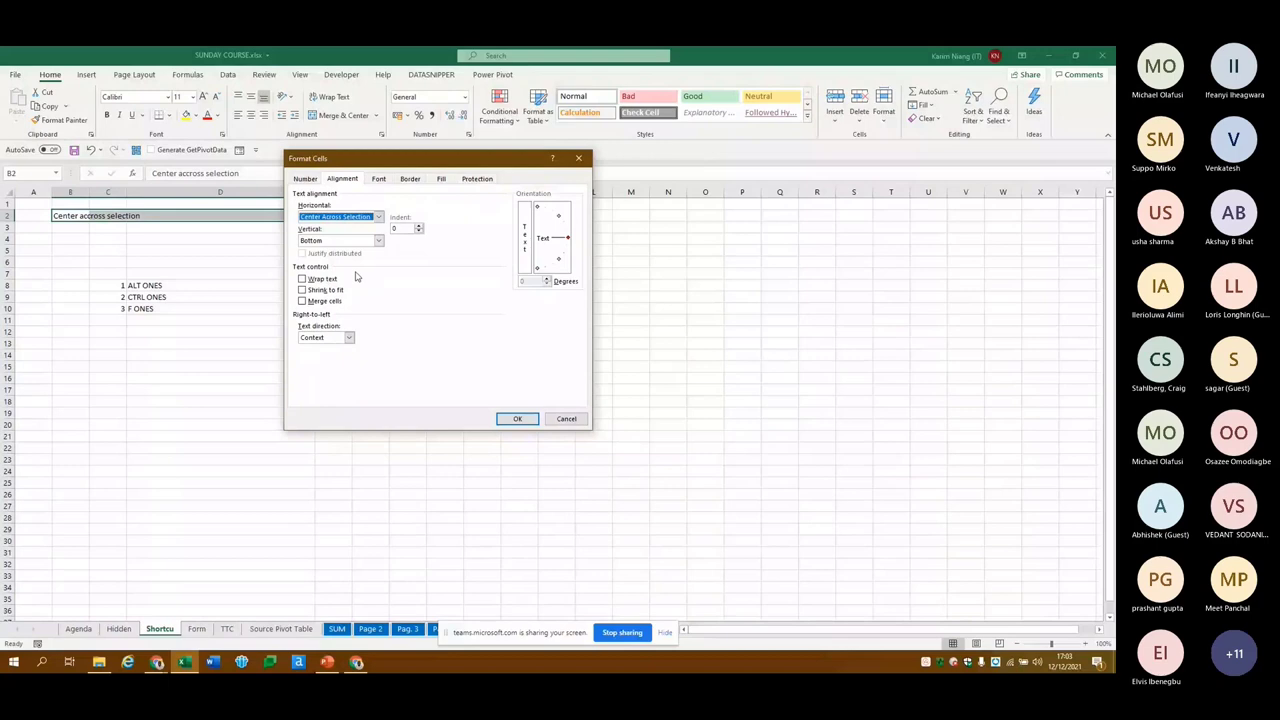
pyautogui.click(519, 419)
pyautogui.click(196, 115)
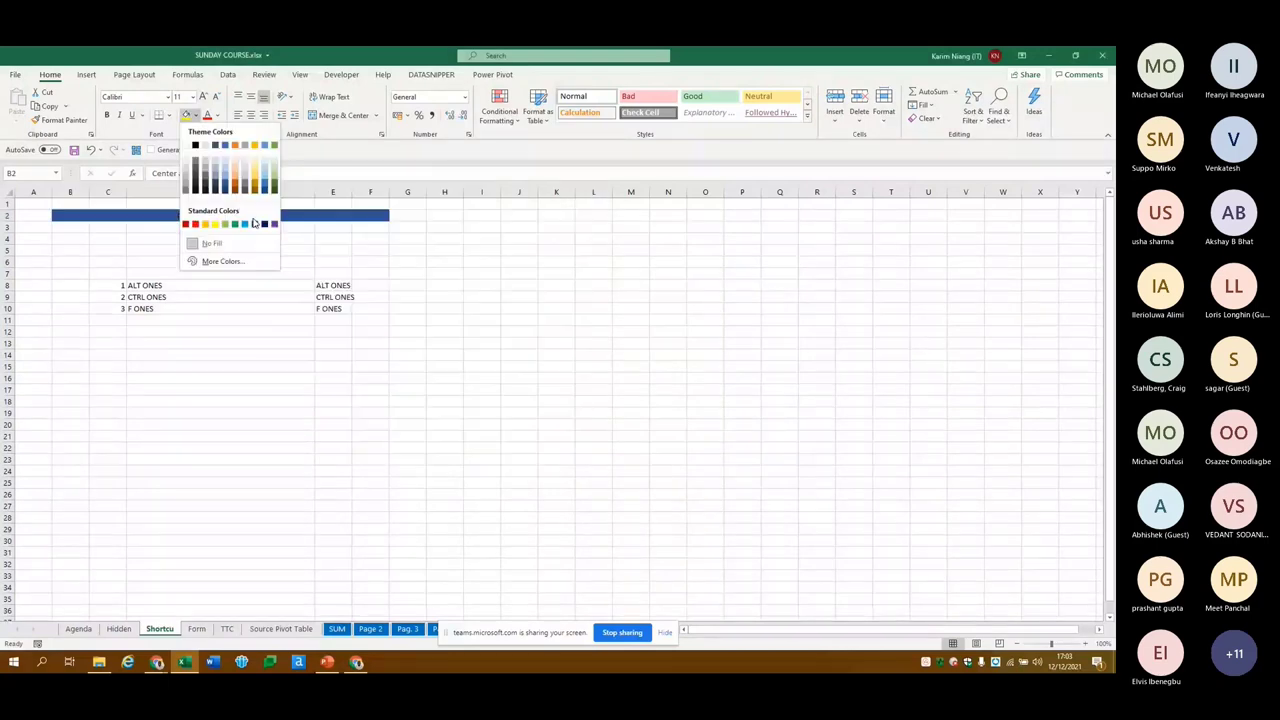
pyautogui.click(263, 224)
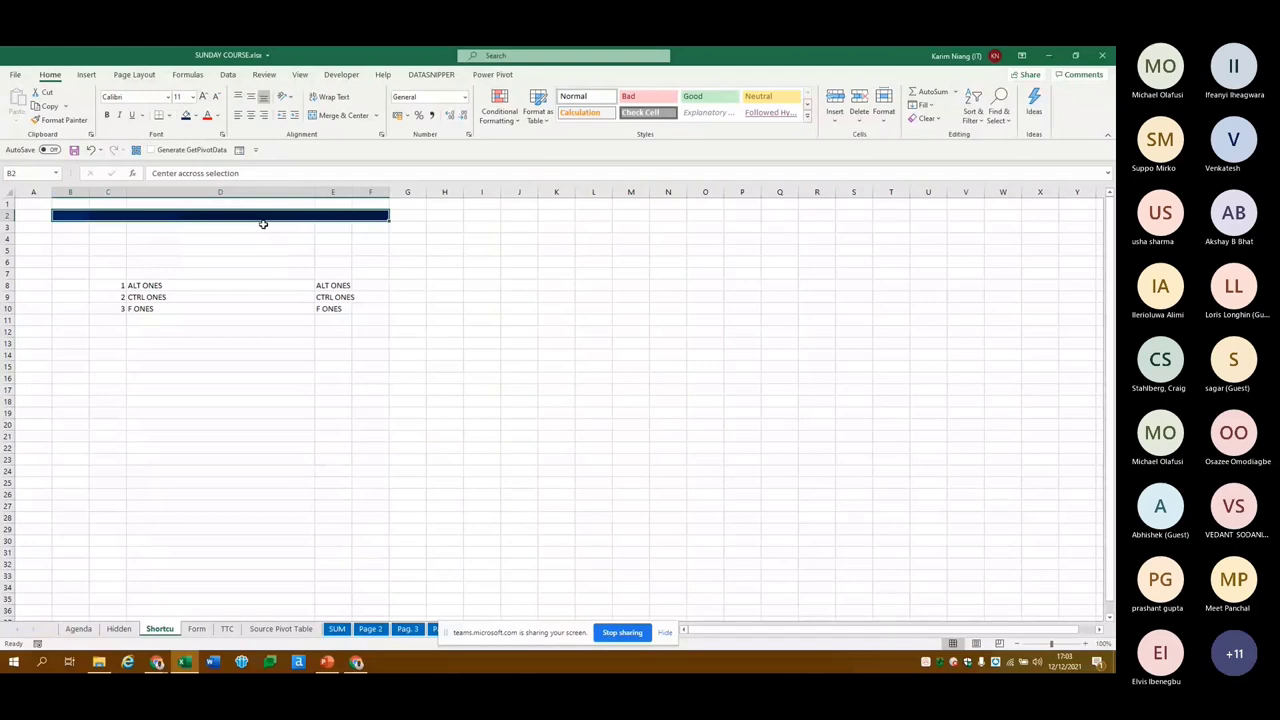
pyautogui.press('Right')
pyautogui.hotkey('ctrl', 'space')
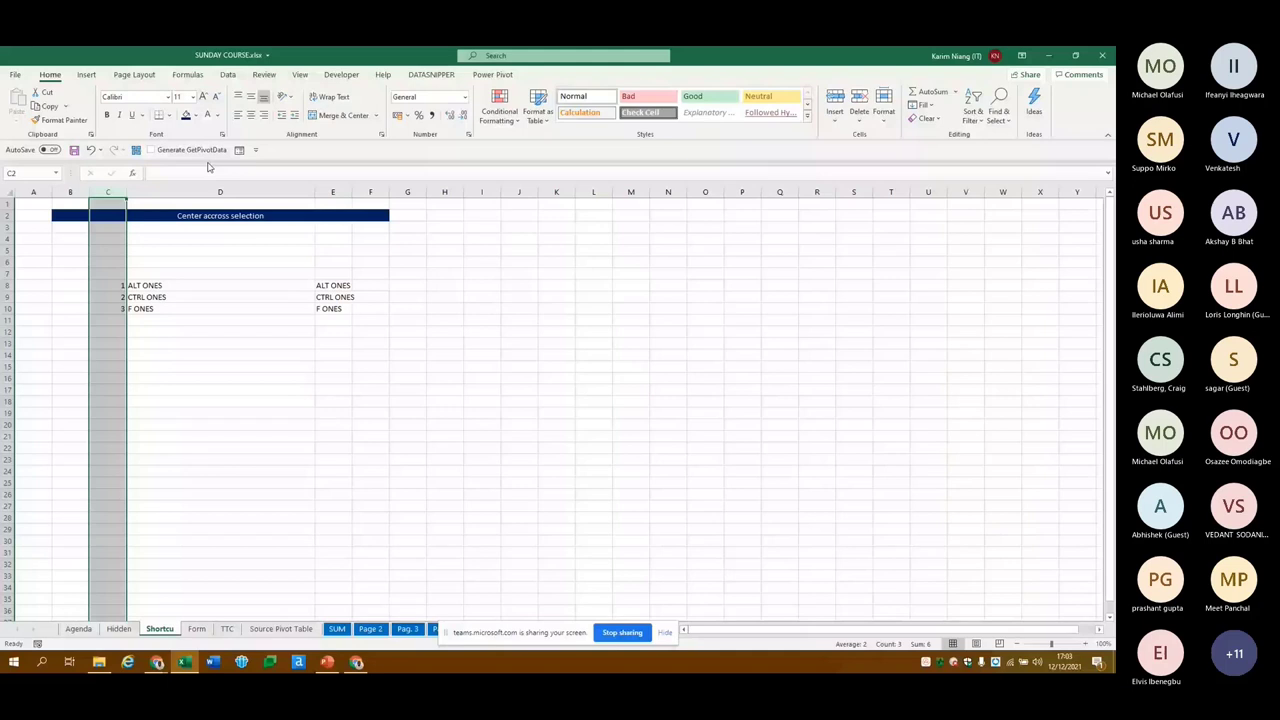
pyautogui.hotkey('ctrl', 'z')
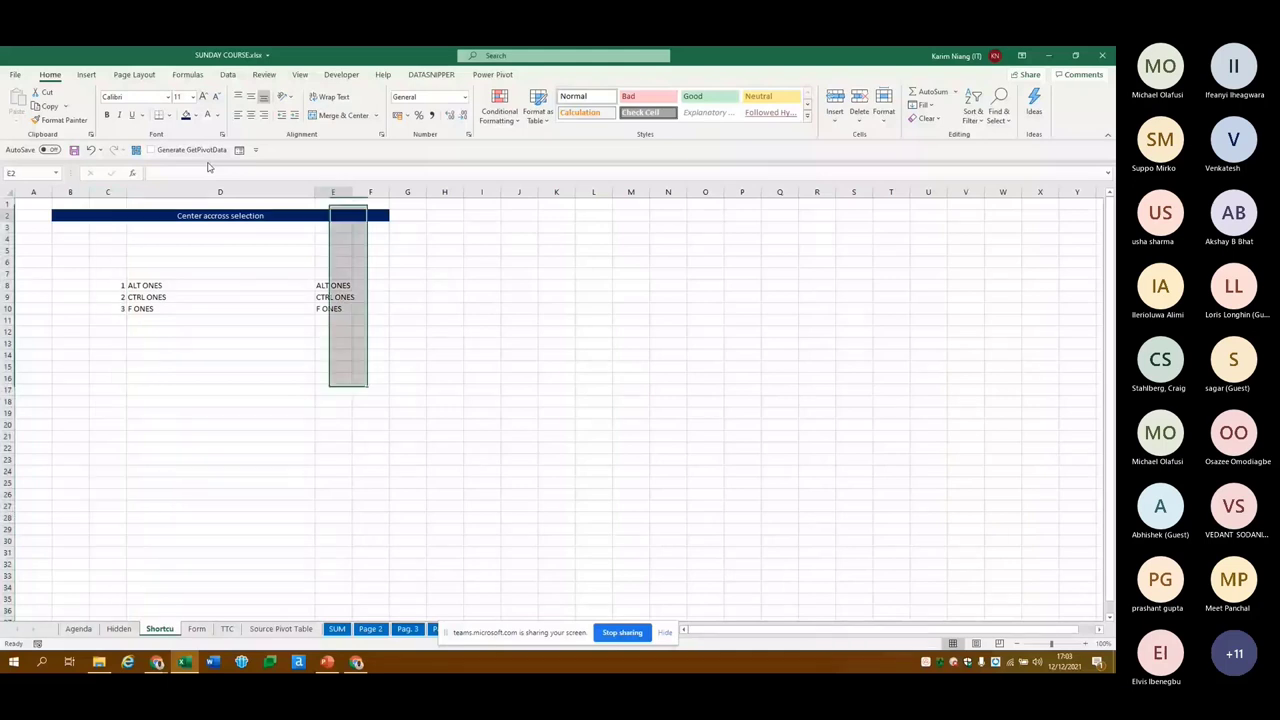
pyautogui.hotkey('ctrl', 'z')
pyautogui.hotkey('ctrl', 'z')
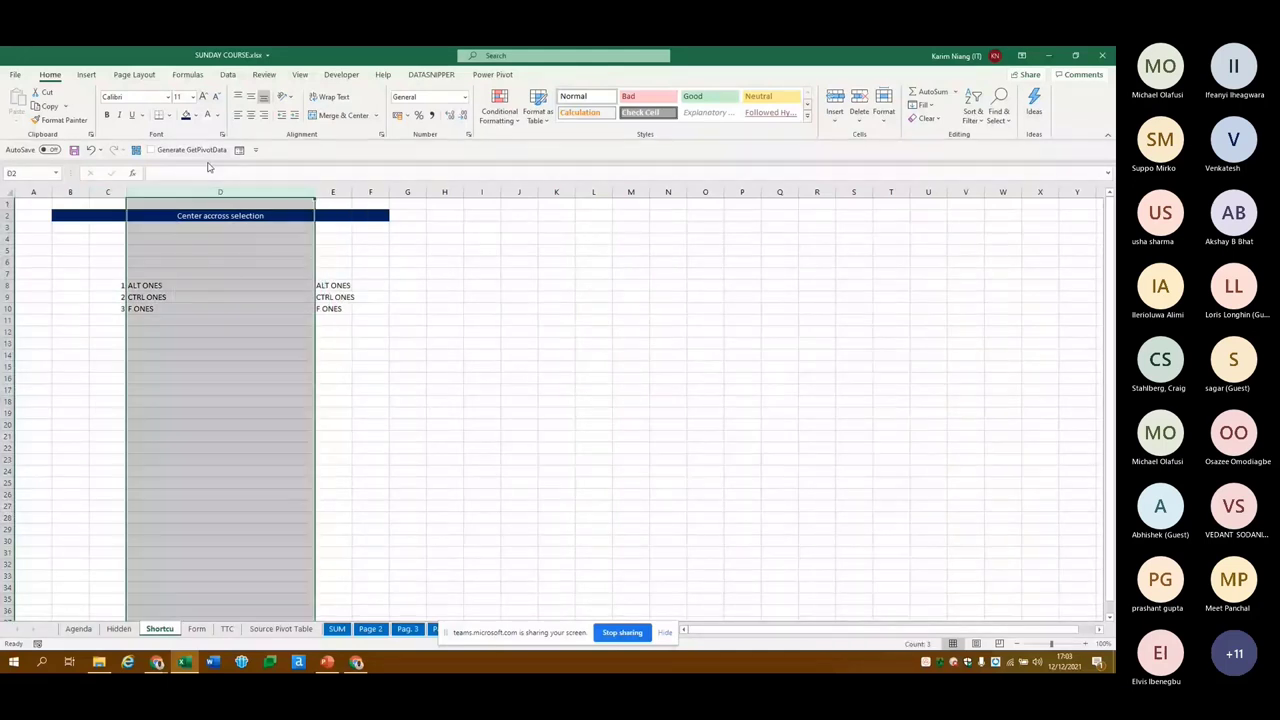
pyautogui.hotkey('ctrl', 'z')
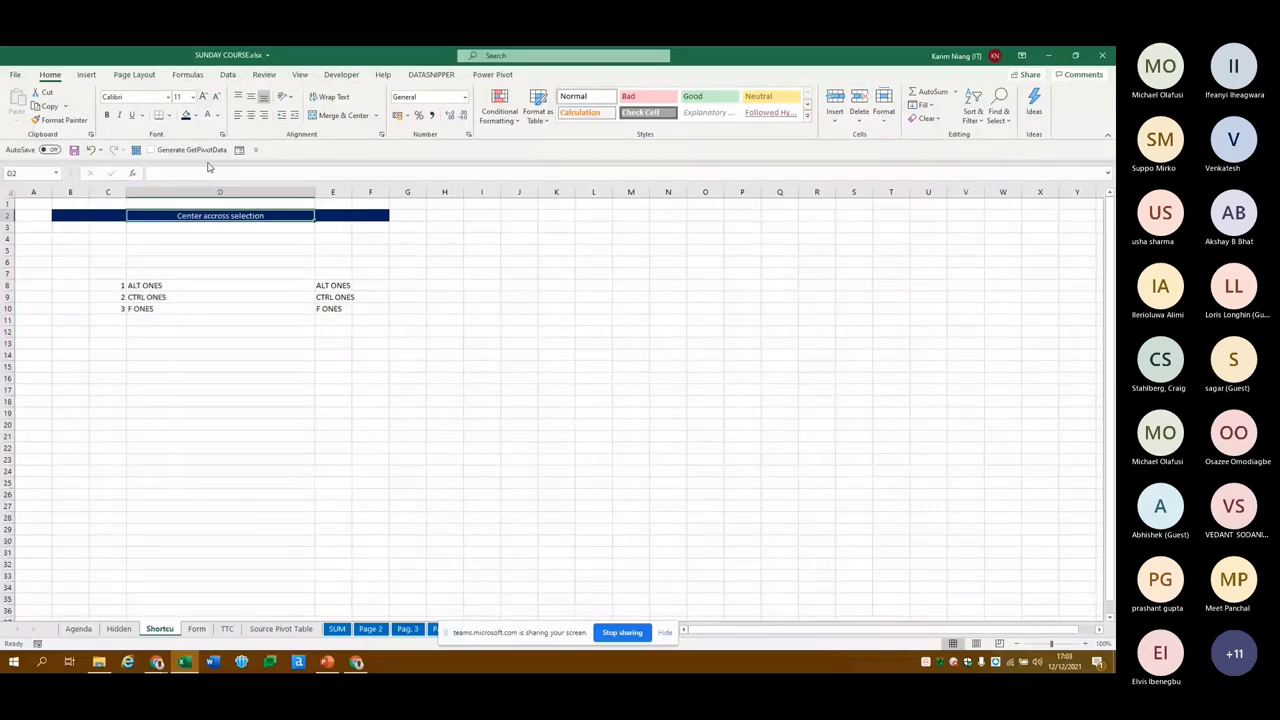
pyautogui.hotkey('ctrl', 'z')
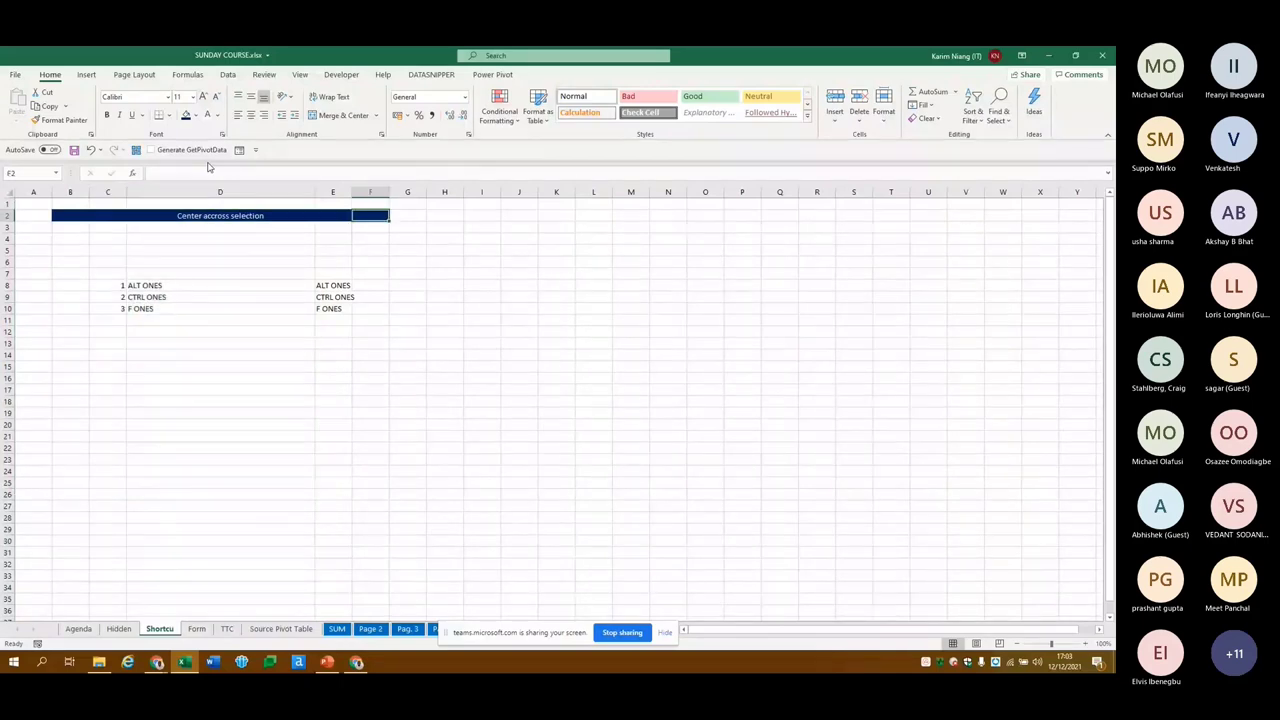
pyautogui.hotkey('ctrl', 'z')
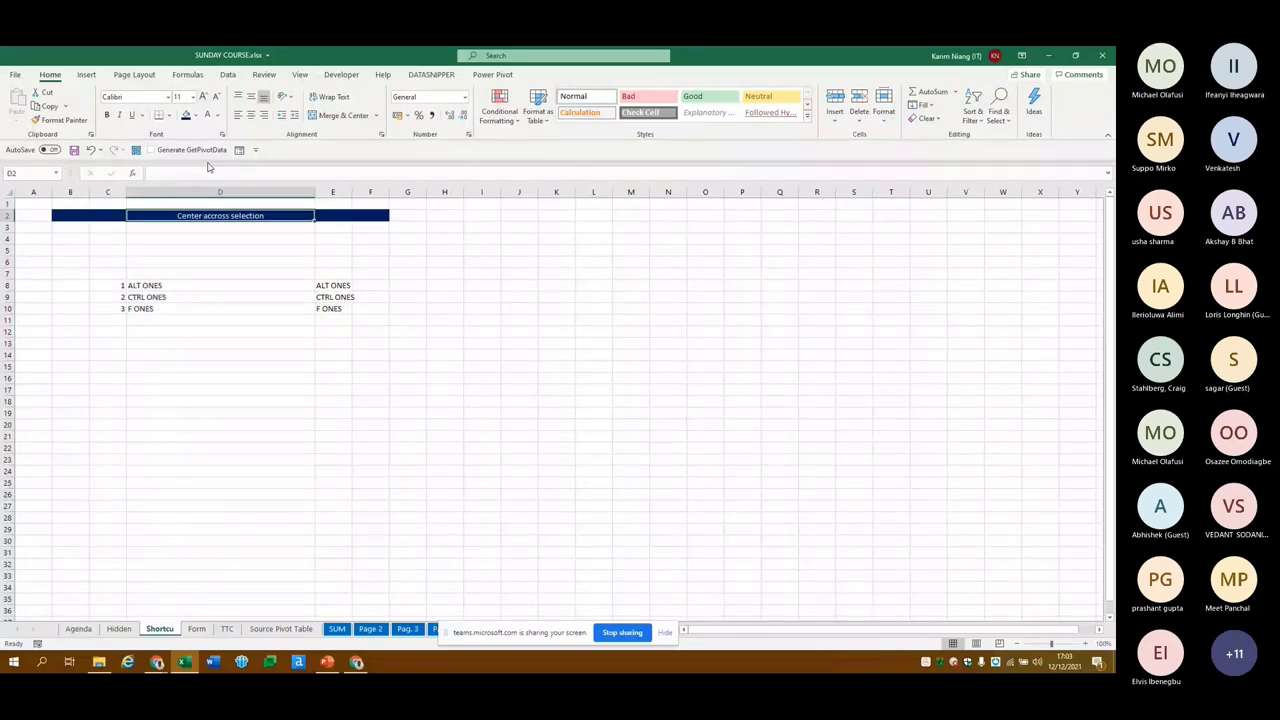
pyautogui.hotkey('alt', 'w')
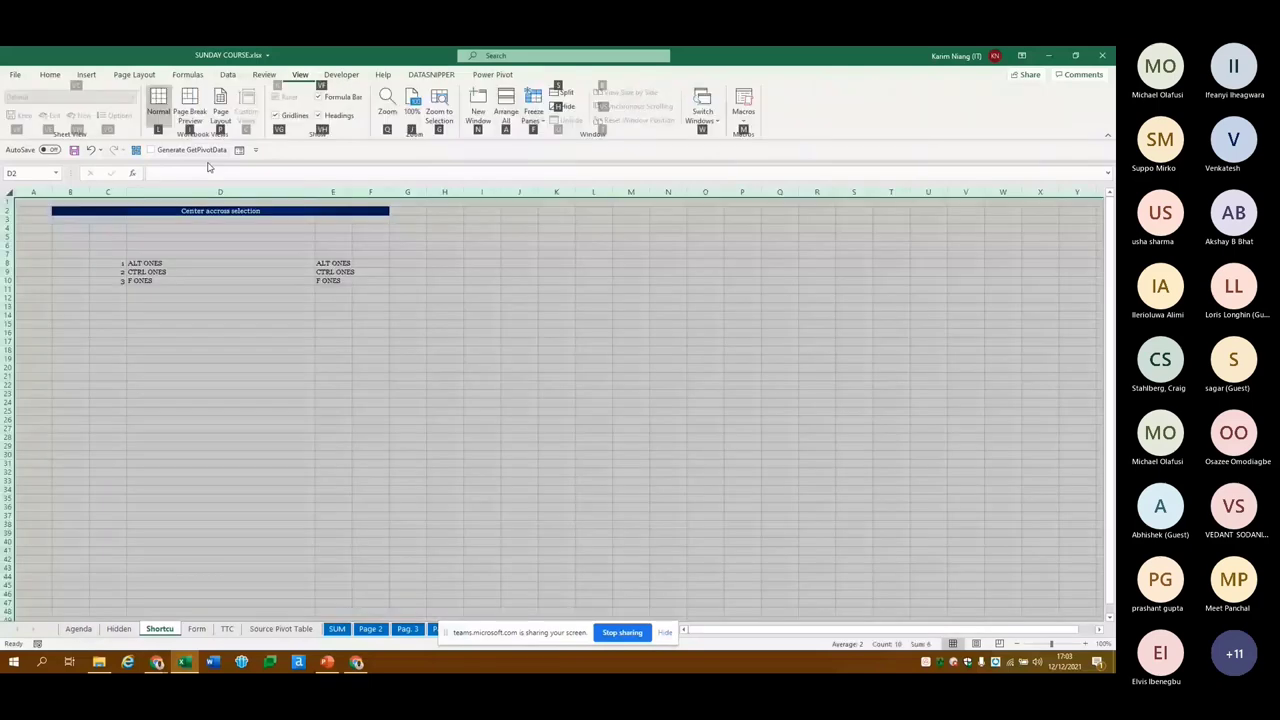
pyautogui.hotkey('ctrl', 'pageup')
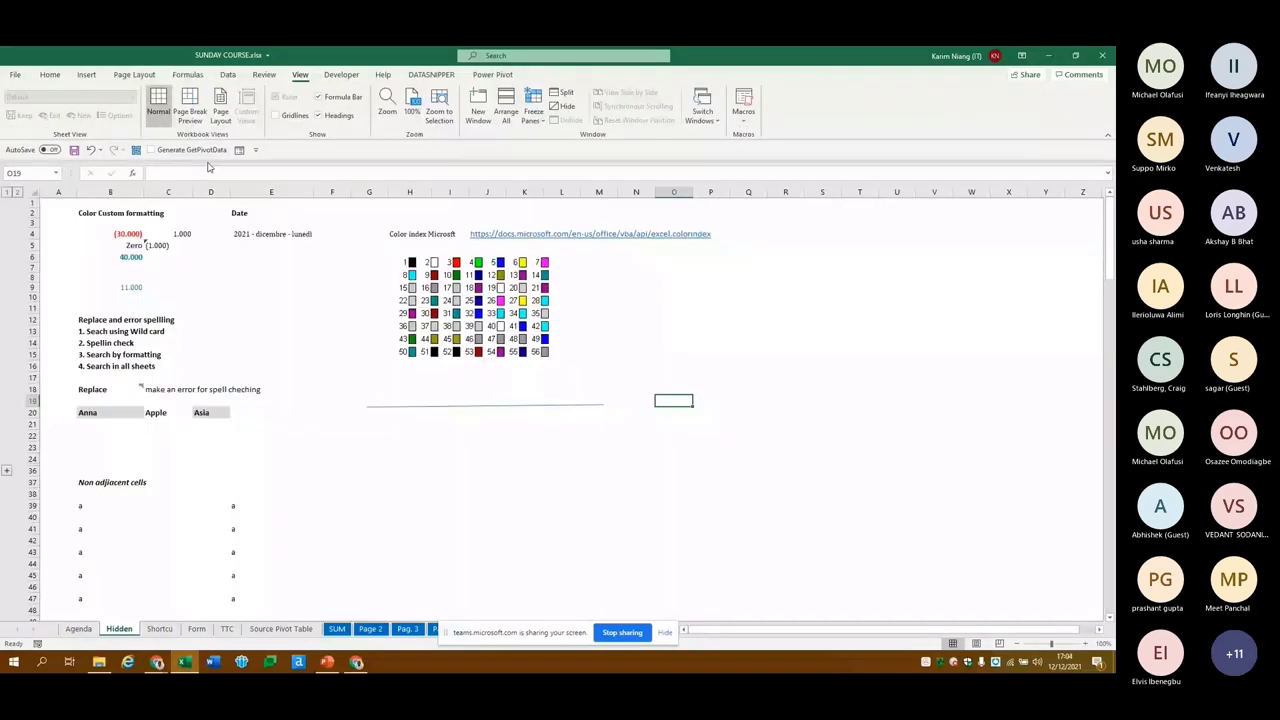
pyautogui.press('Up')
pyautogui.press('Up')
pyautogui.hotkey('ctrl', 'pageup')
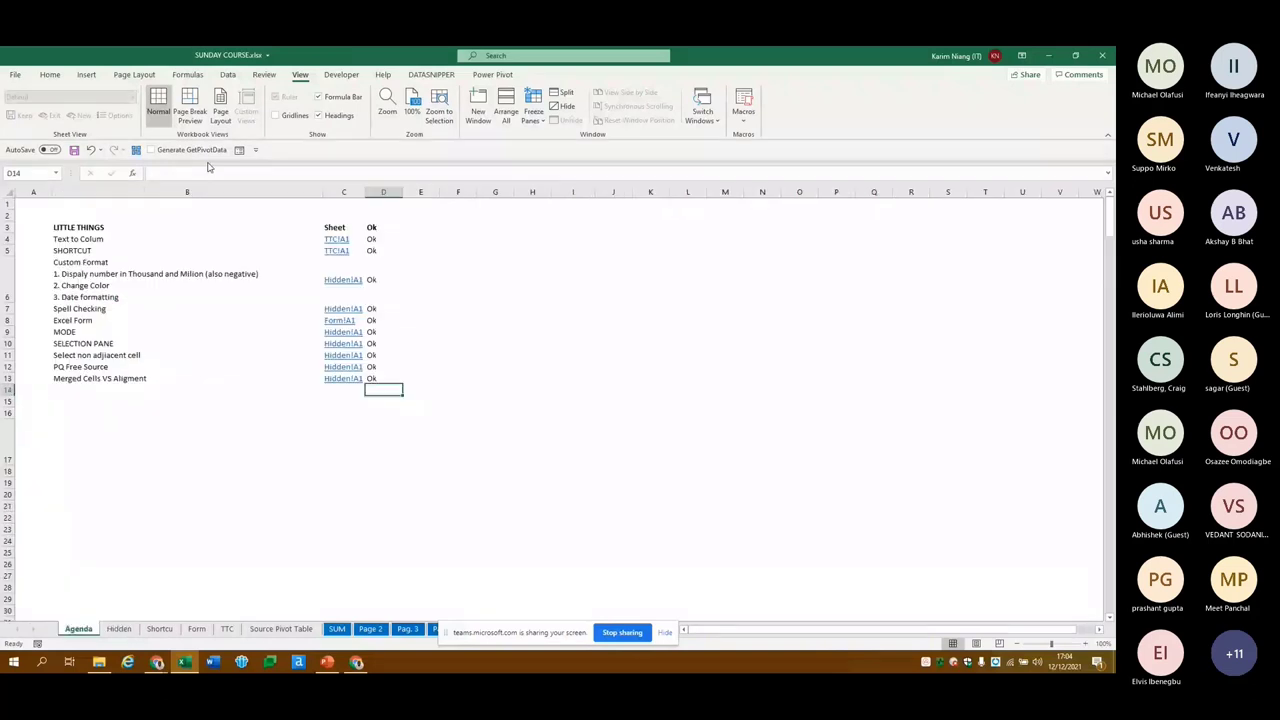
pyautogui.press('Down')
pyautogui.press('Left')
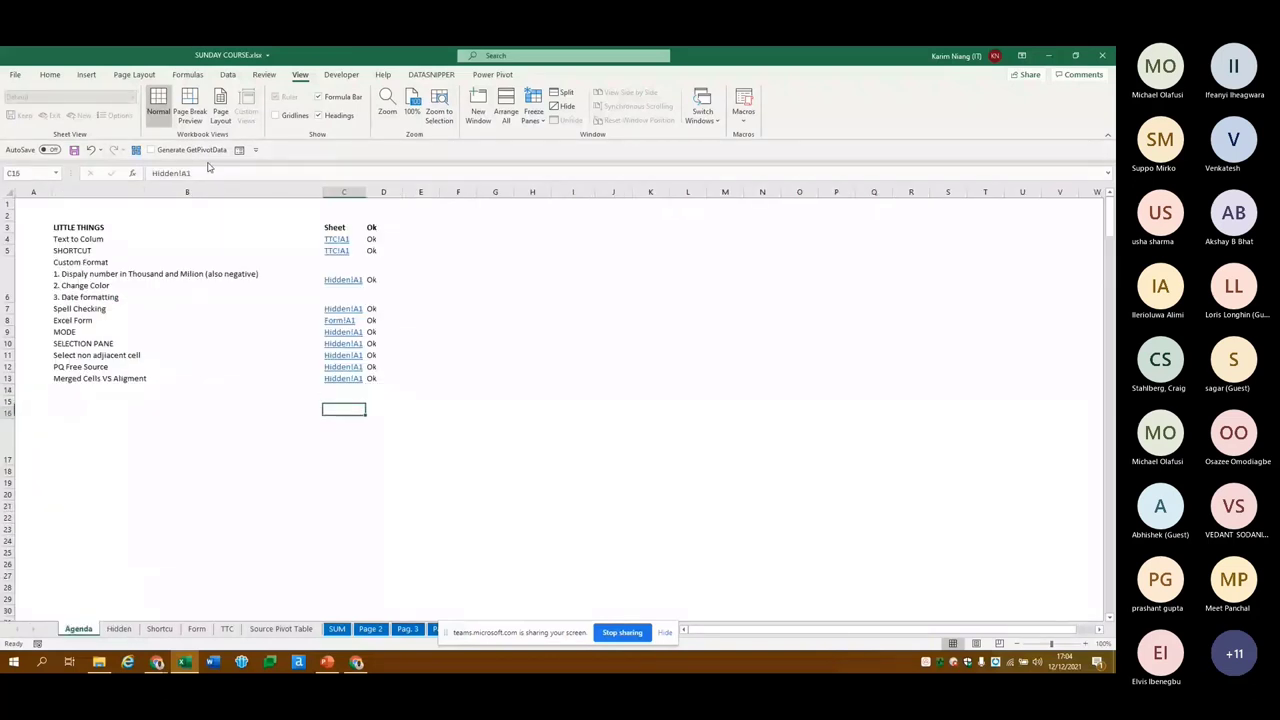
pyautogui.press('Up')
pyautogui.press('Left')
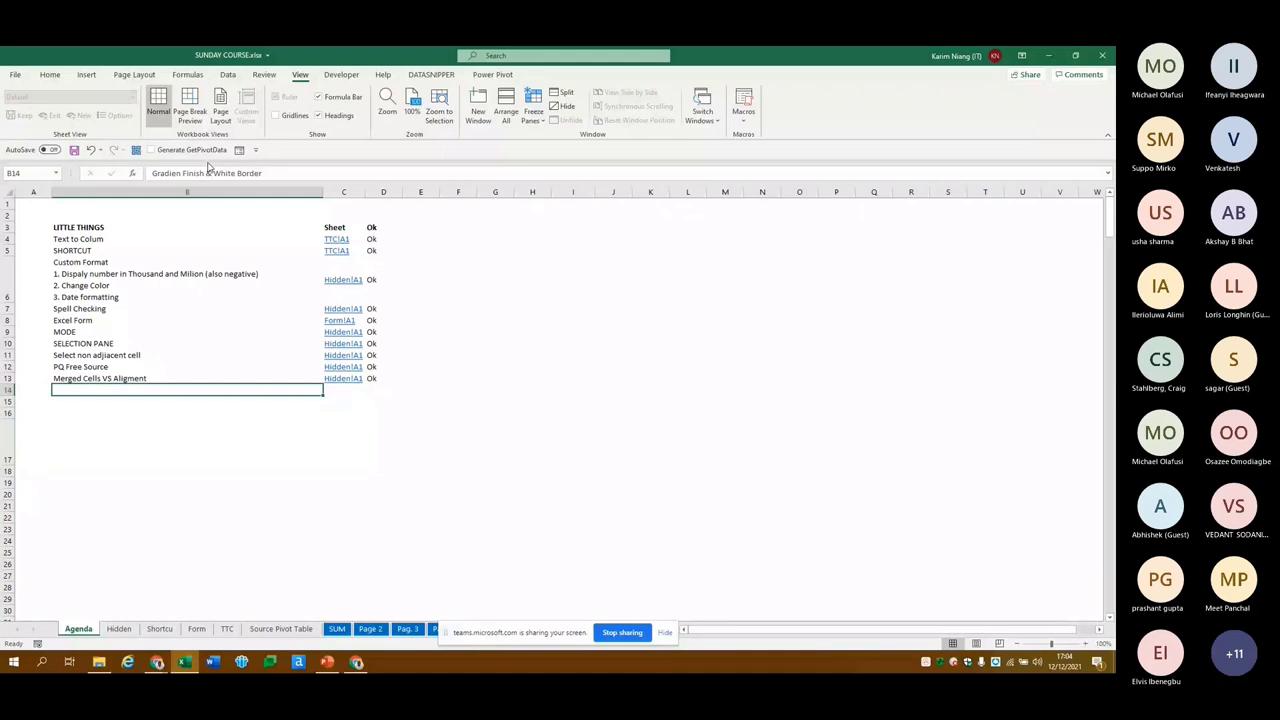
pyautogui.press('Right')
pyautogui.press('Right')
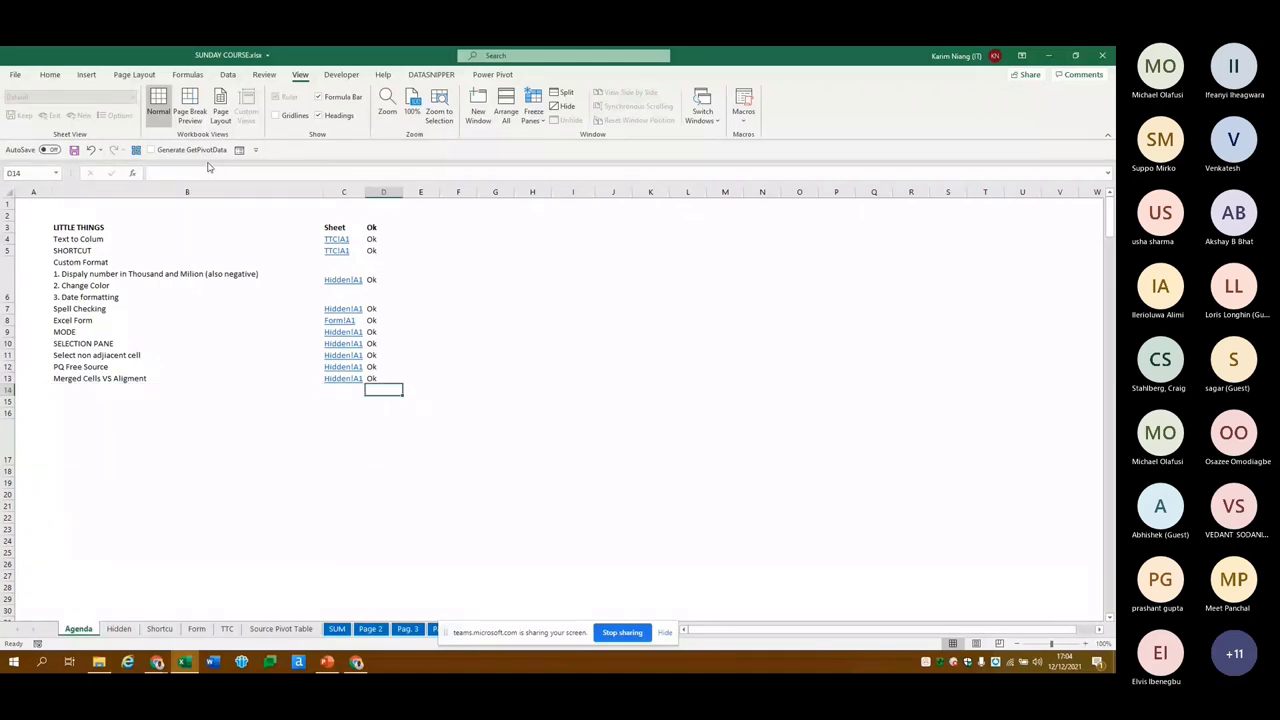
pyautogui.hotkey('ctrl', 'pagedown')
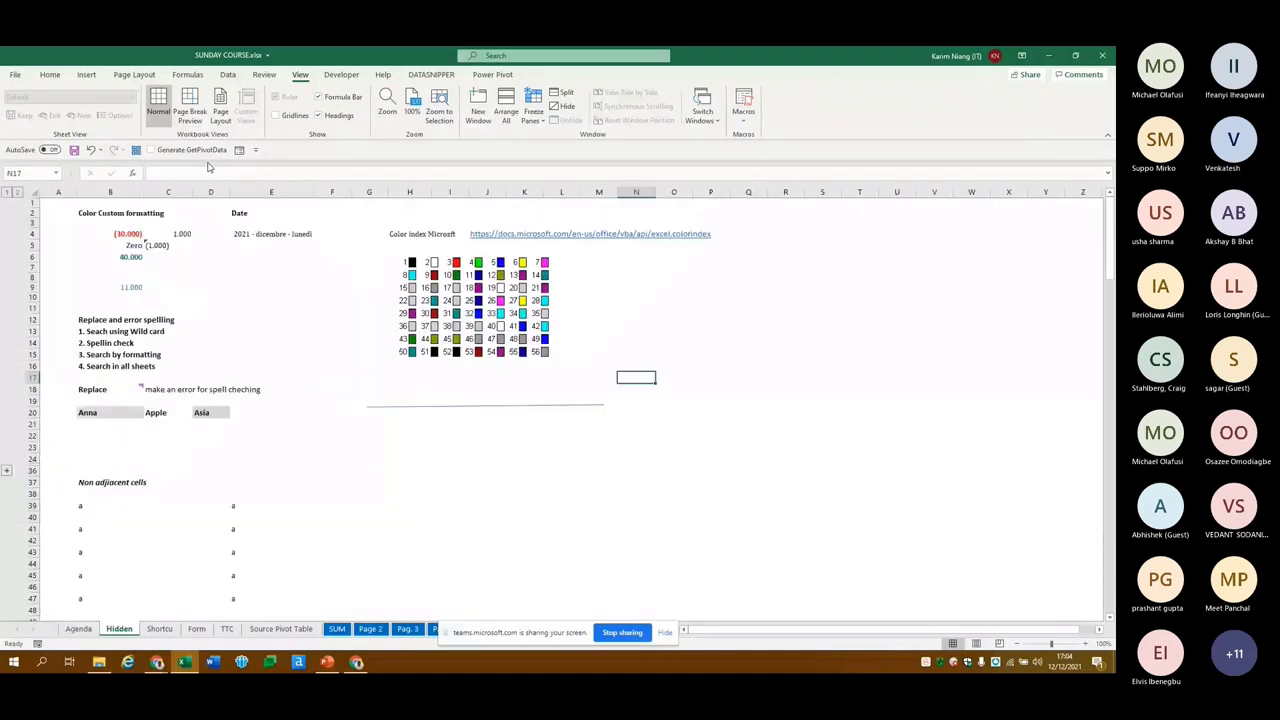
pyautogui.hotkey('ctrl', 'pagedown')
pyautogui.press('Down')
pyautogui.write('i')
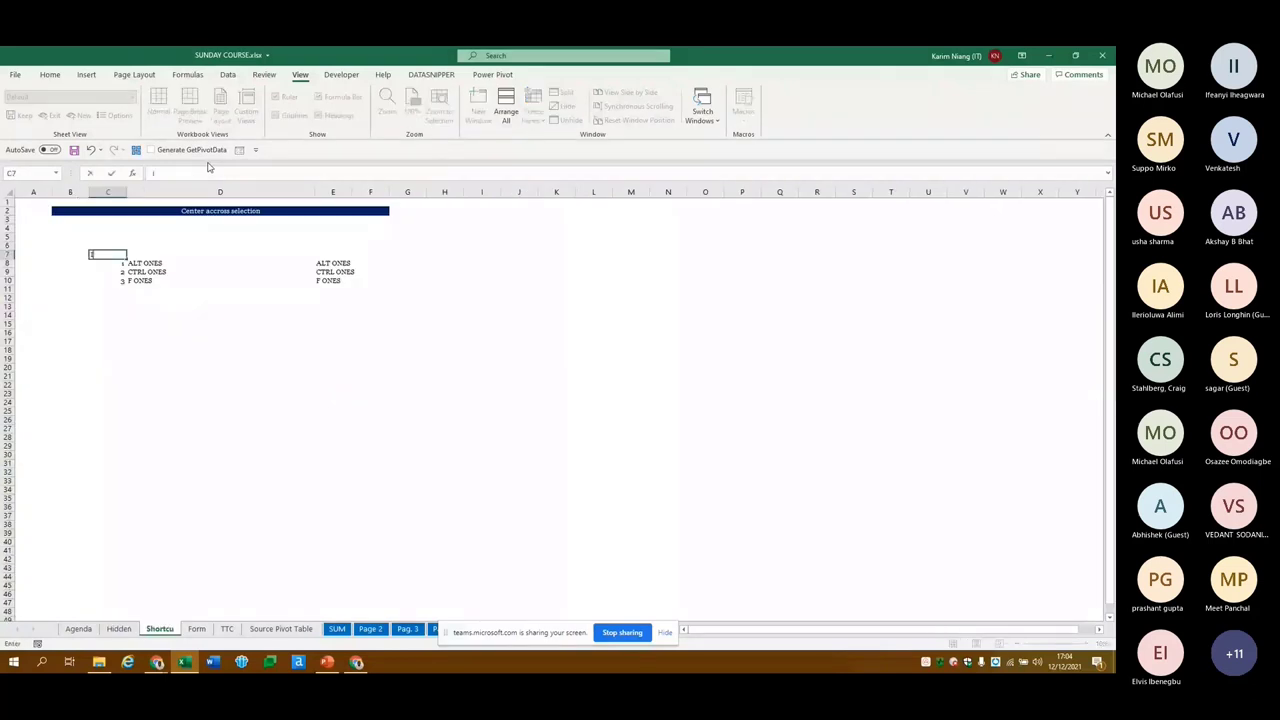
pyautogui.write('ndex')
# Enter the Index, Shortcut and Description headers in C7, E7 and D7
pyautogui.press('Tab')
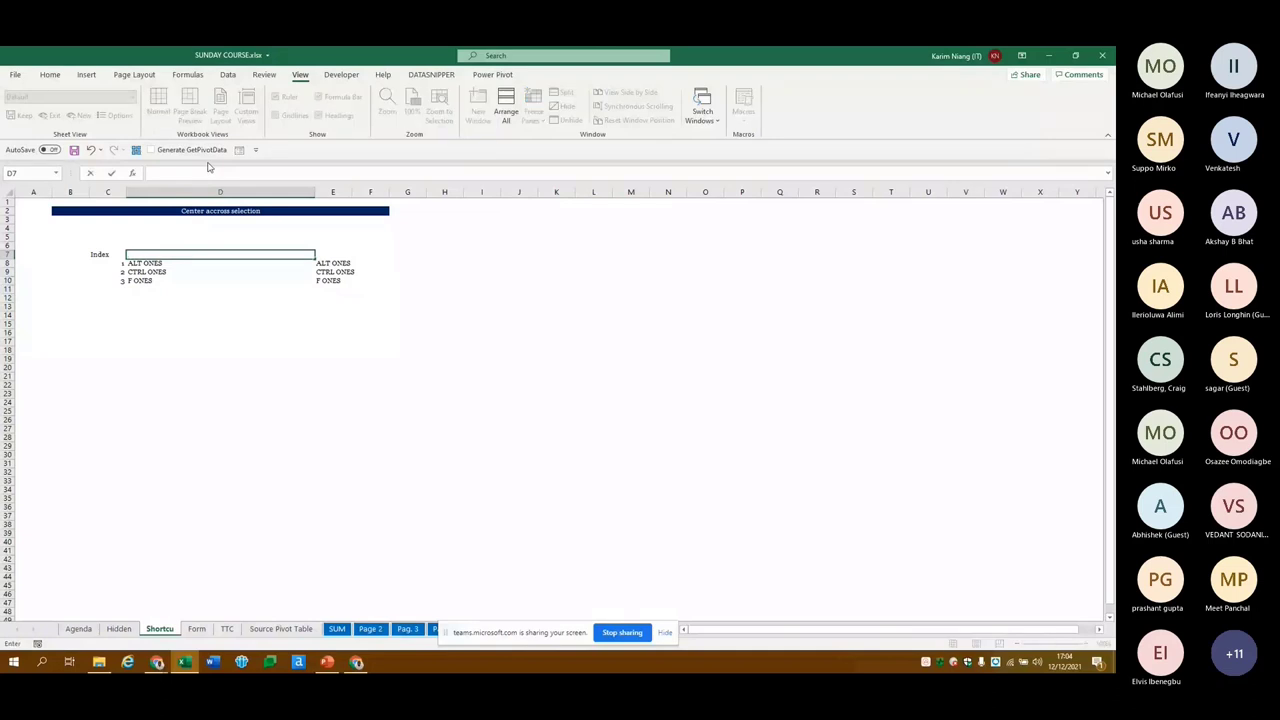
pyautogui.press('Tab')
pyautogui.write('S')
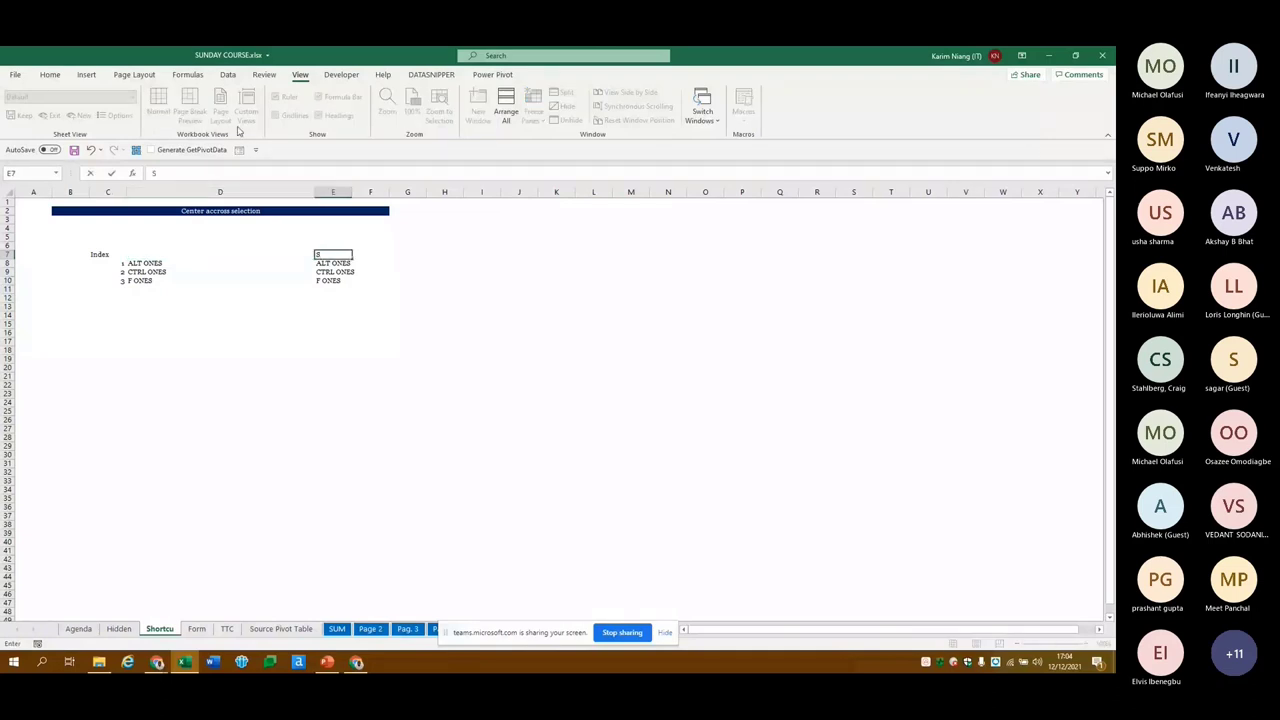
pyautogui.write('hortcut')
pyautogui.press('Left')
pyautogui.write('De')
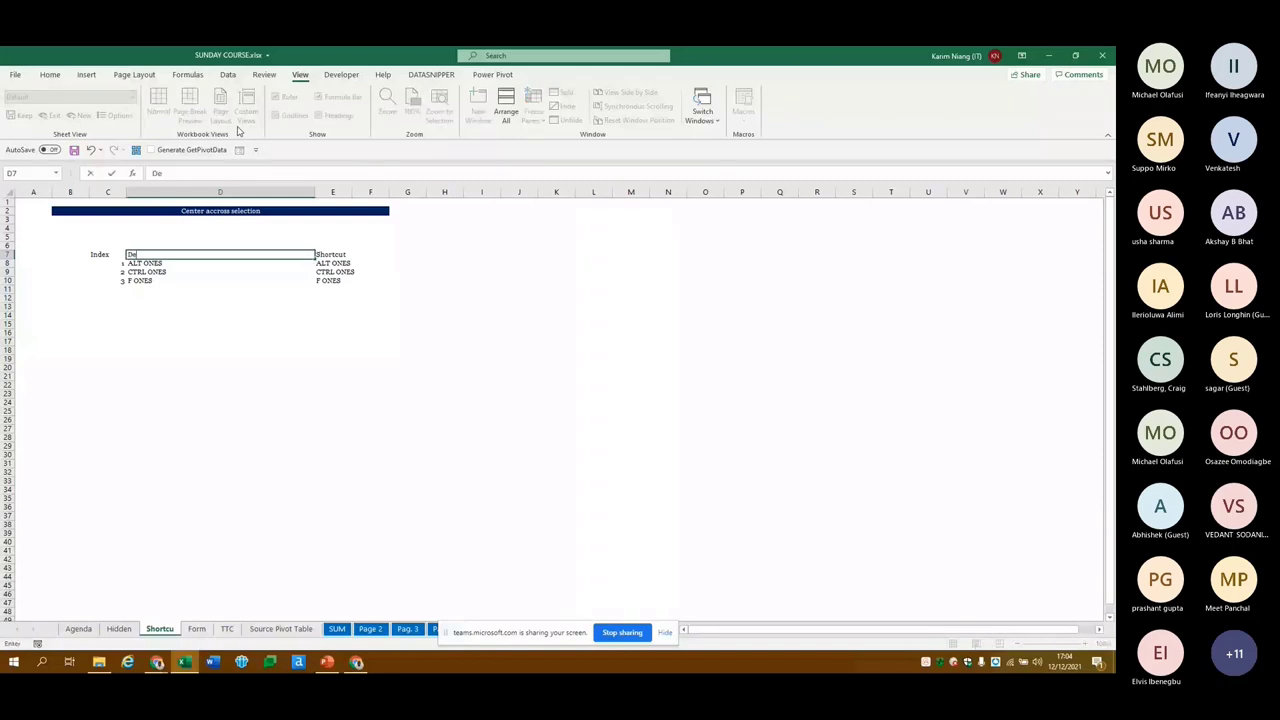
pyautogui.write('scription')
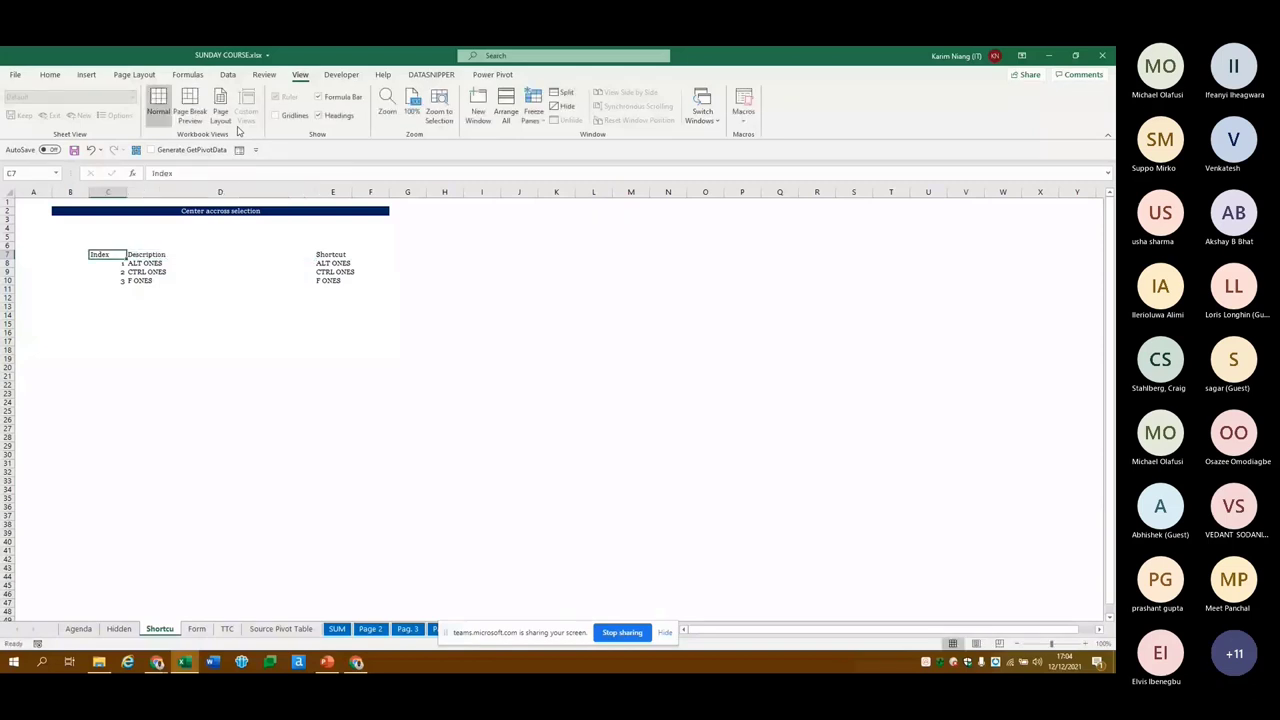
pyautogui.hotkey('ctrl', 'pageup')
pyautogui.hotkey('ctrl', 'pageup')
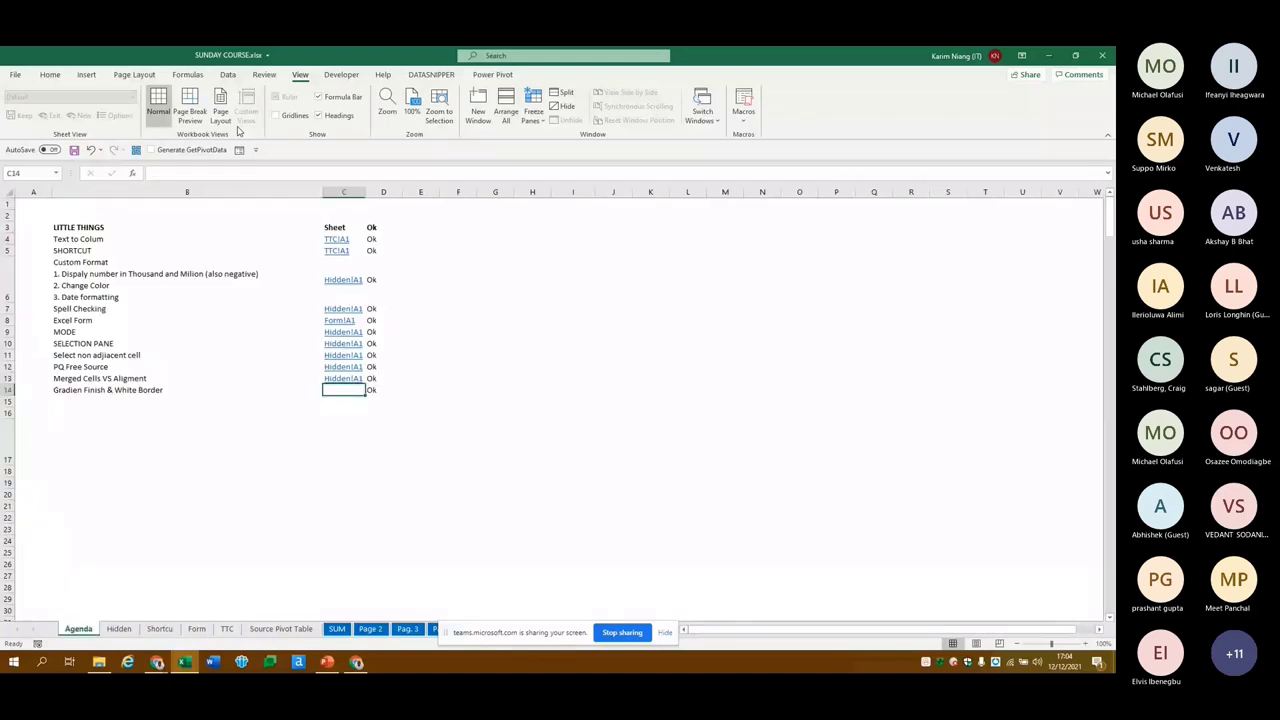
# Go to the Gradien Finish & White Border item on Agenda, then switch to the Shortcu sheet
pyautogui.press('Left')
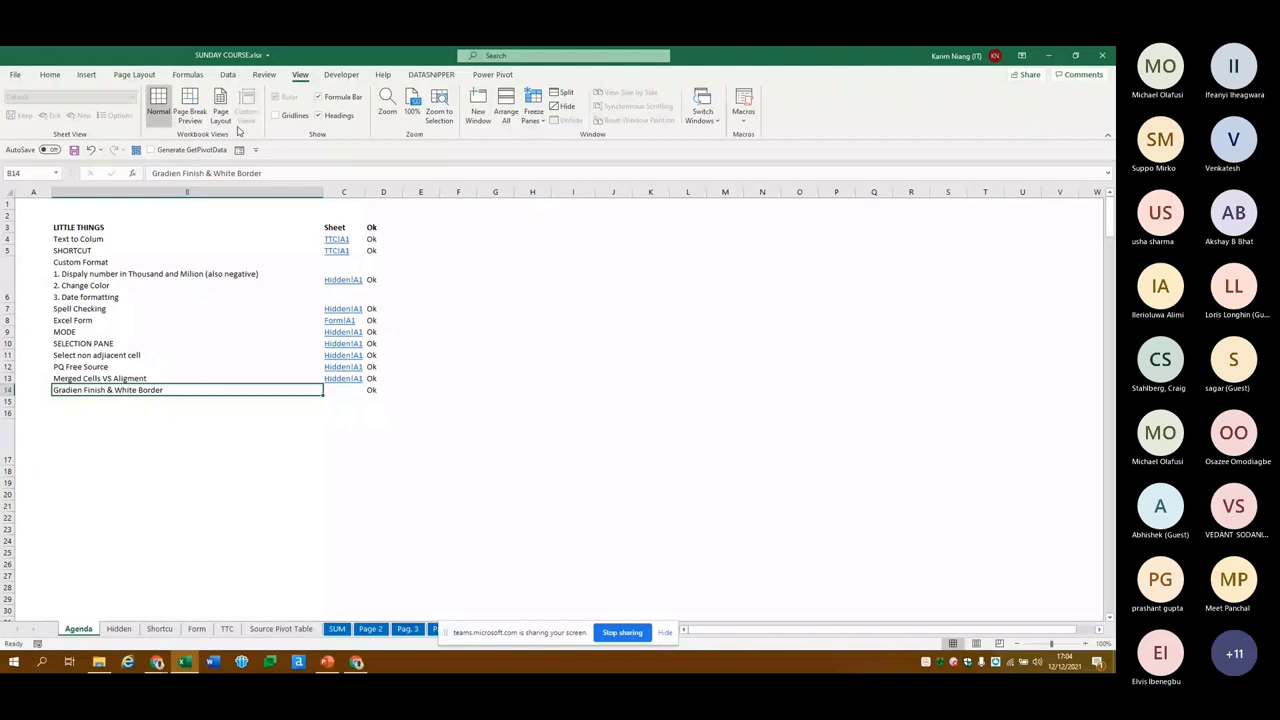
pyautogui.hotkey('ctrl', 'pagedown')
pyautogui.hotkey('ctrl', 'pagedown')
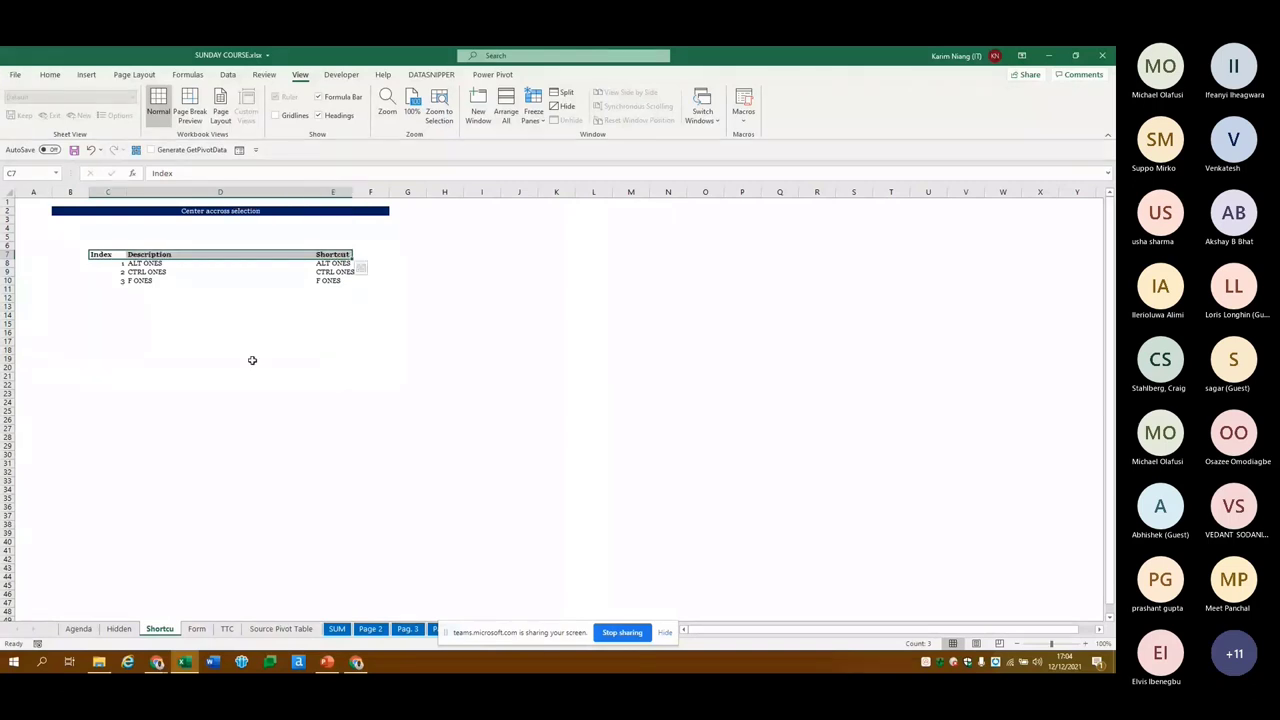
# Fill the Index/Description/Shortcut header with a horizontal white-to-dark-green gradient
pyautogui.hotkey('ctrl', '1')
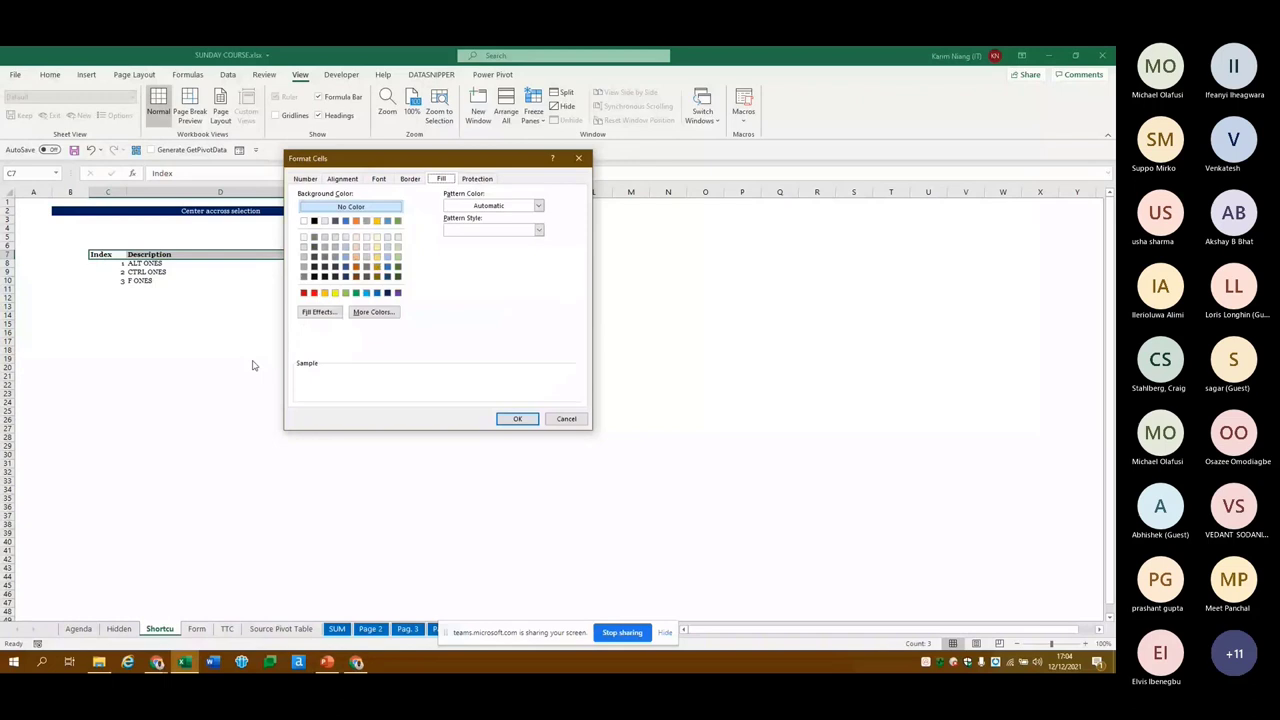
pyautogui.click(316, 315)
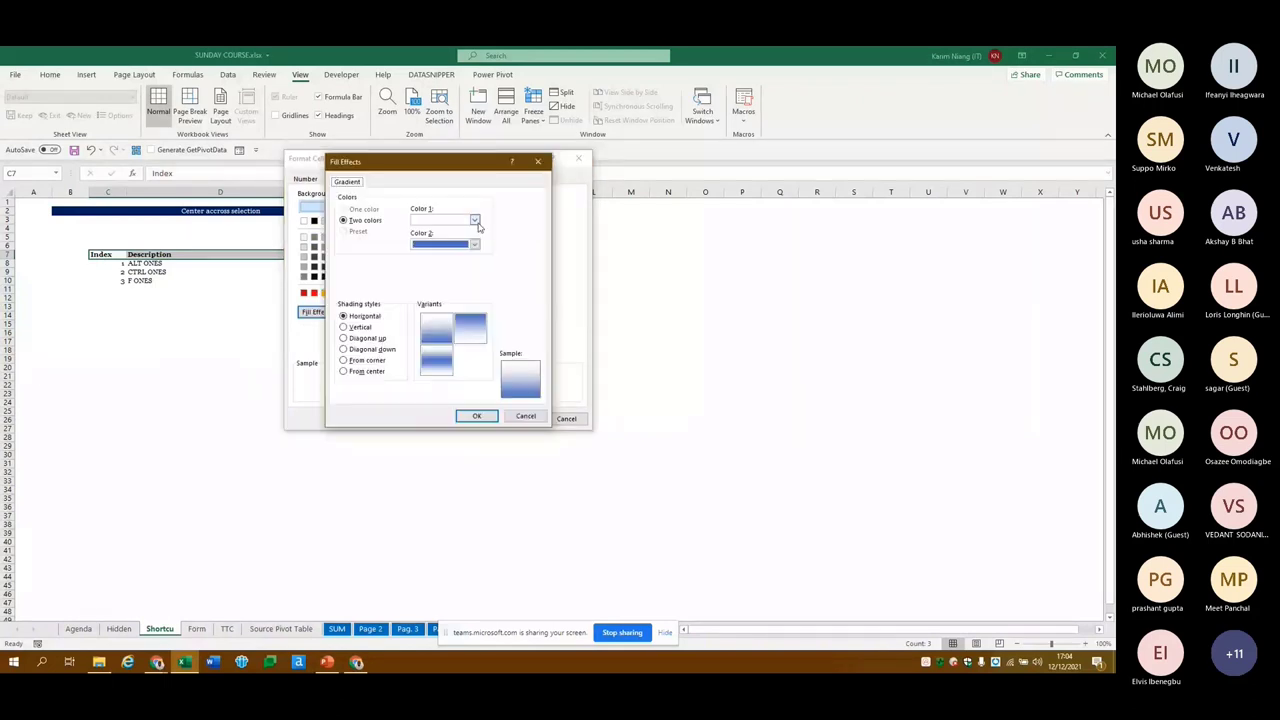
pyautogui.click(474, 220)
pyautogui.click(476, 221)
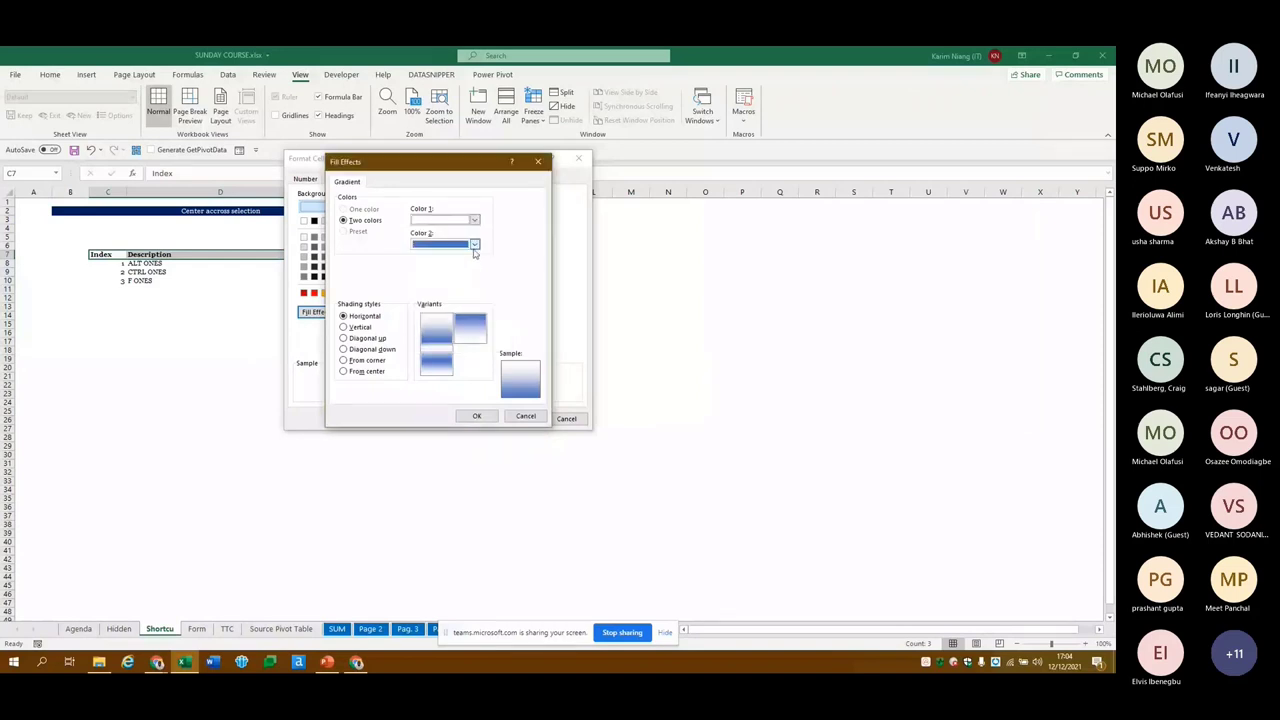
pyautogui.click(474, 245)
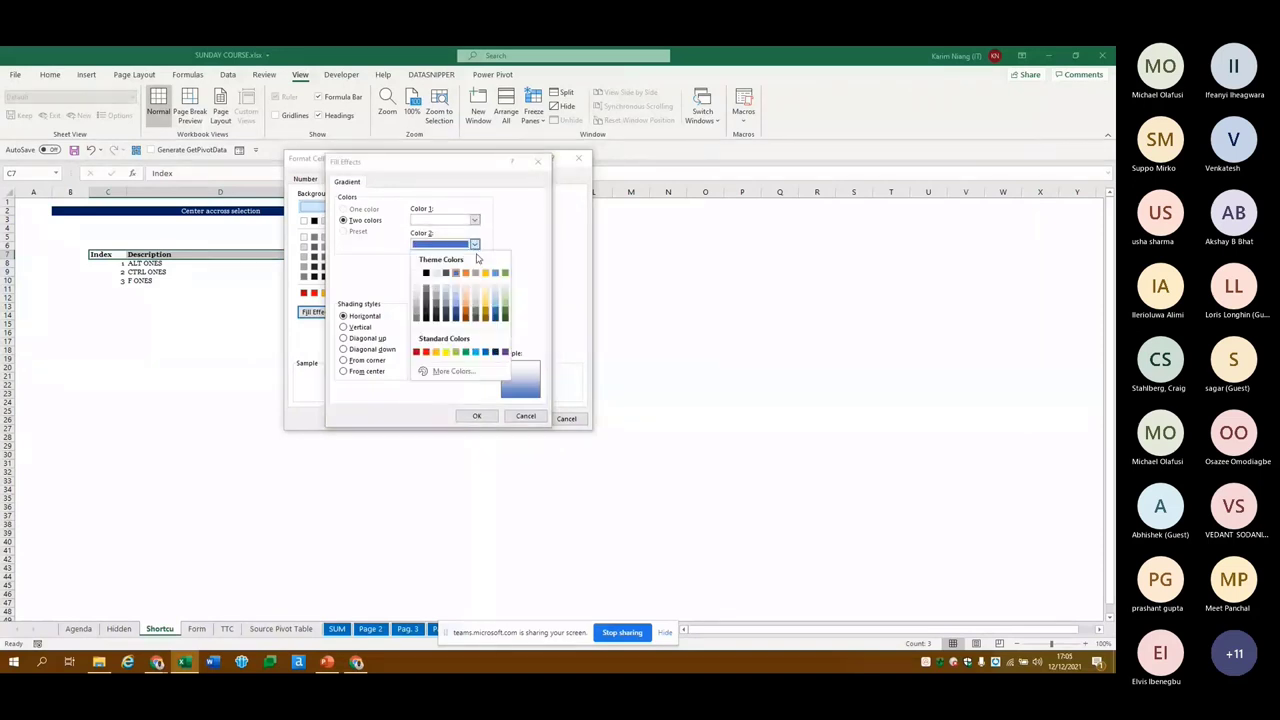
pyautogui.click(506, 319)
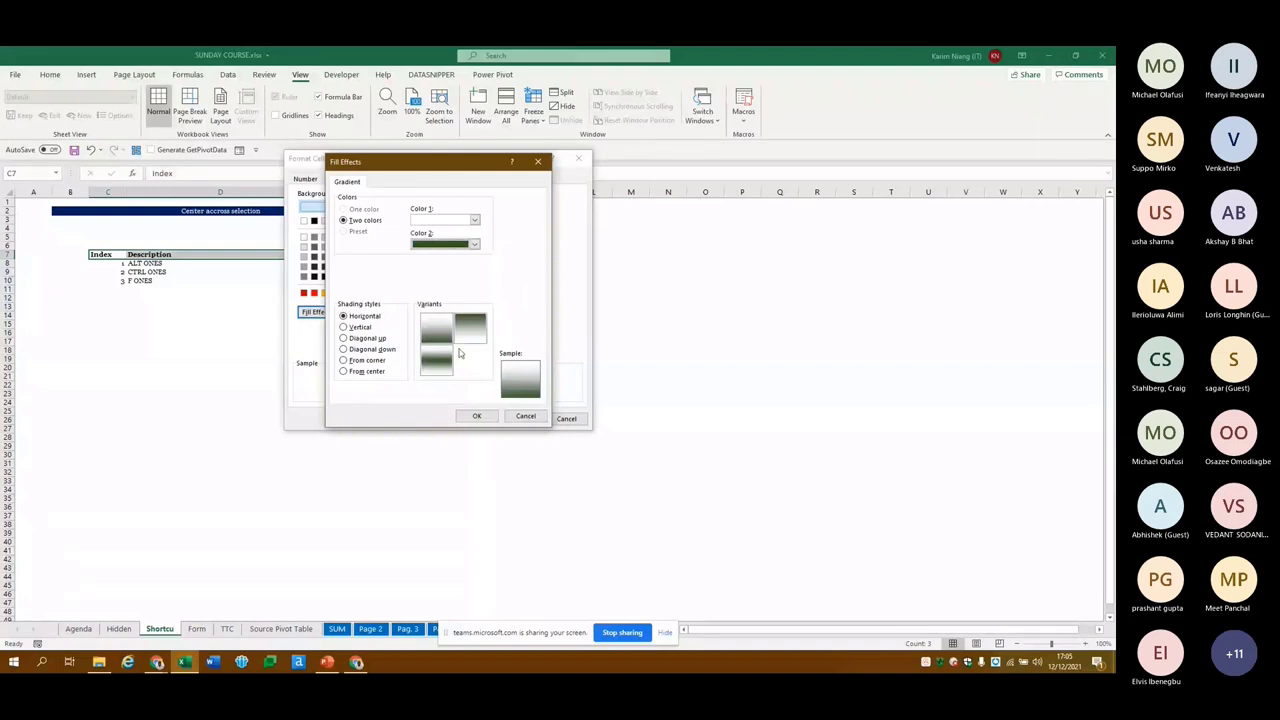
pyautogui.click(480, 416)
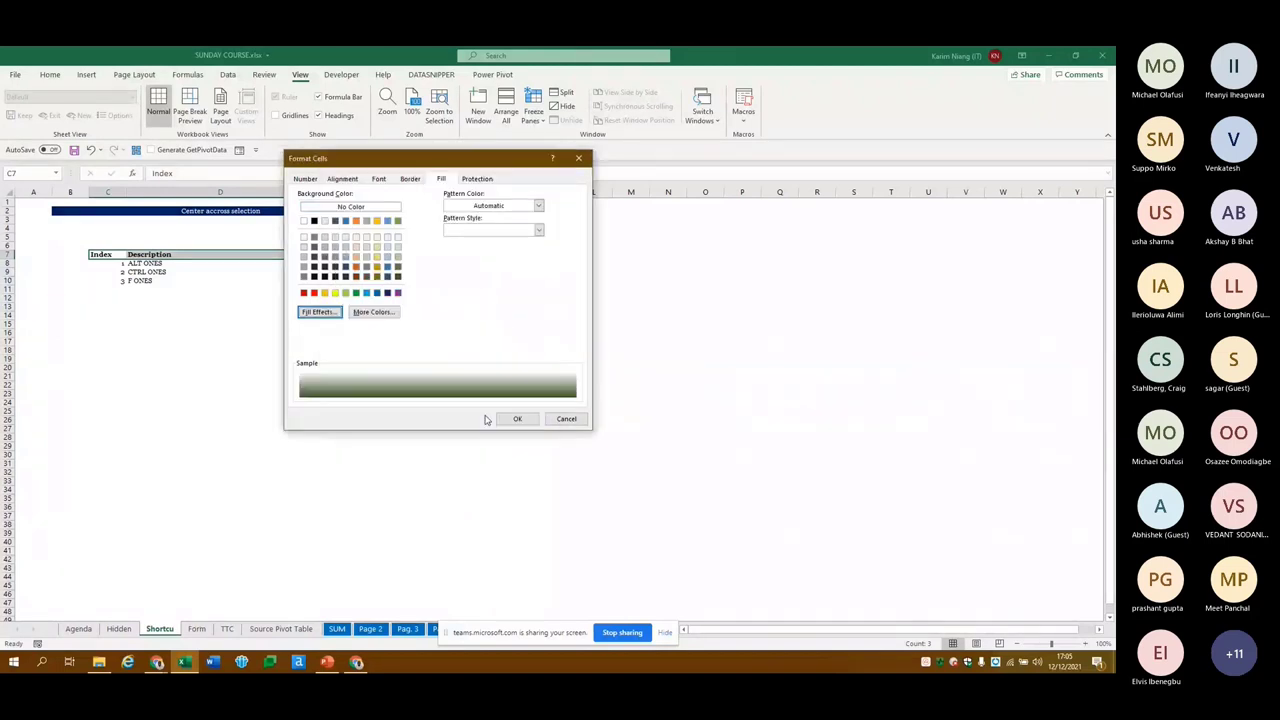
pyautogui.click(509, 420)
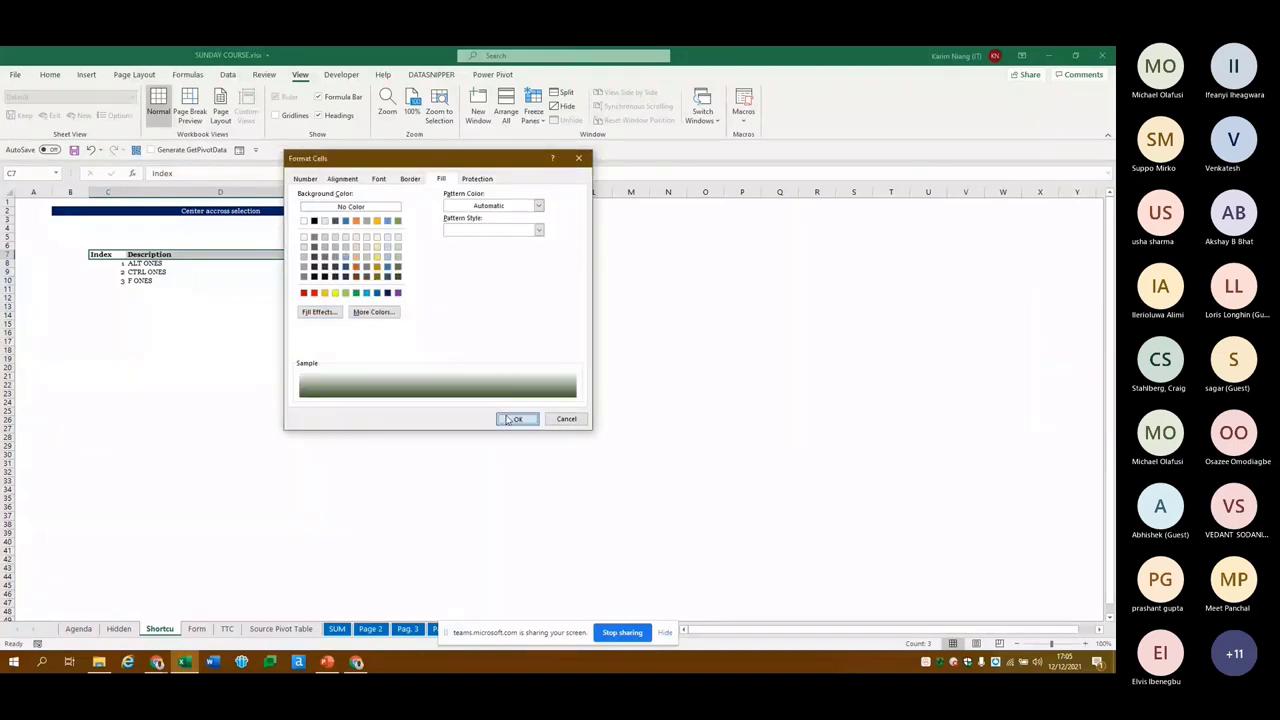
pyautogui.click(50, 74)
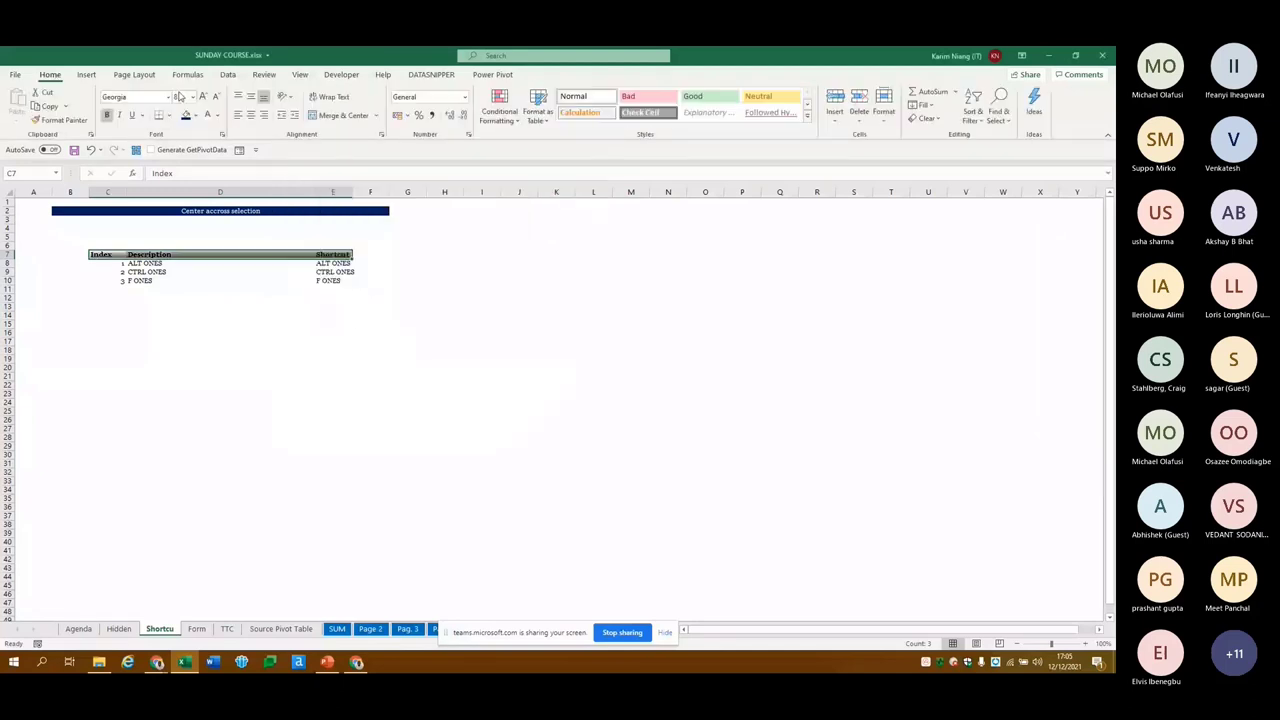
# Reselect the header row C7:E7, then step into the table's first data cell
pyautogui.press('Down')
pyautogui.press('Down')
pyautogui.press('Up')
pyautogui.press('Up')
pyautogui.hotkey('shift', 'Right')
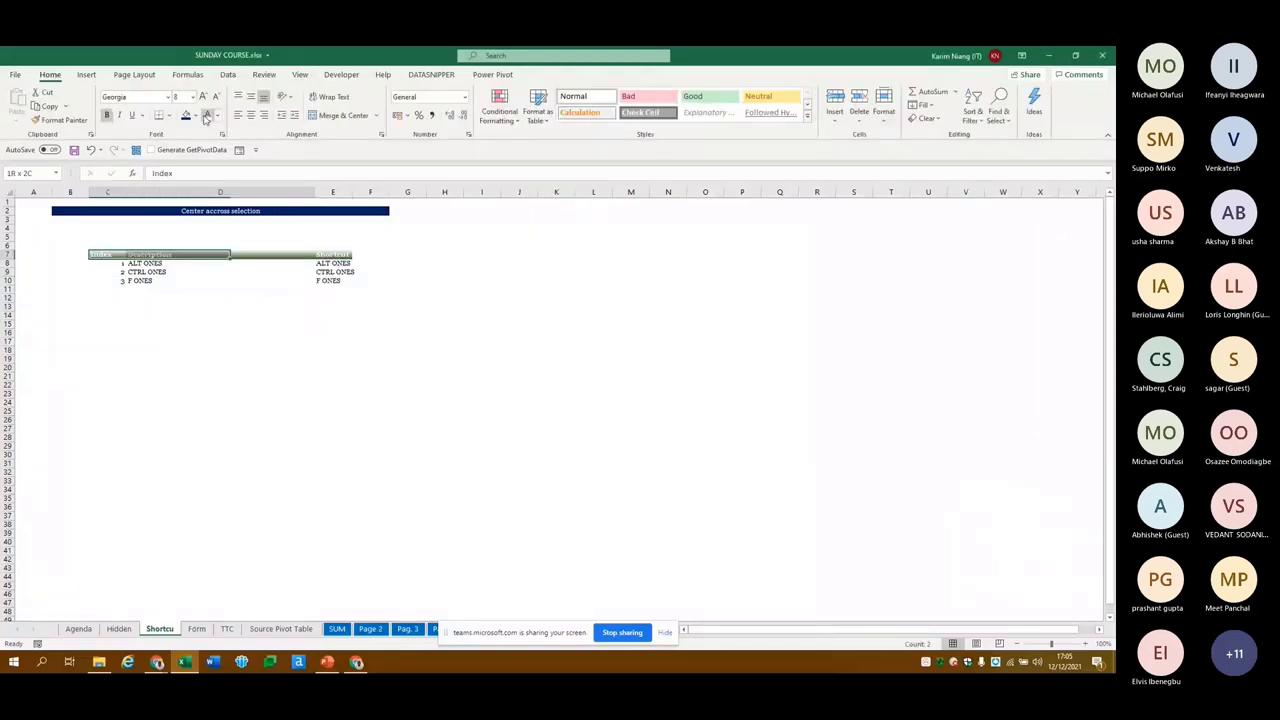
pyautogui.hotkey('shift', 'Right')
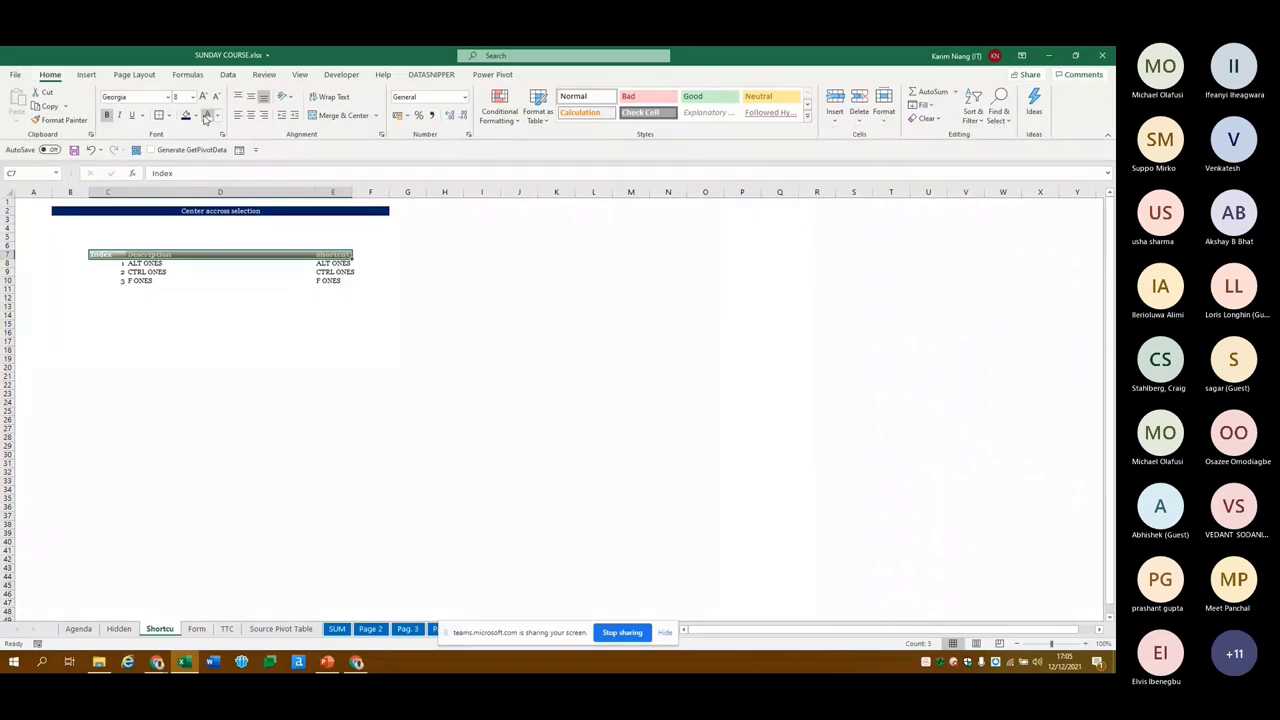
pyautogui.press('Down')
pyautogui.press('Right')
pyautogui.press('Down')
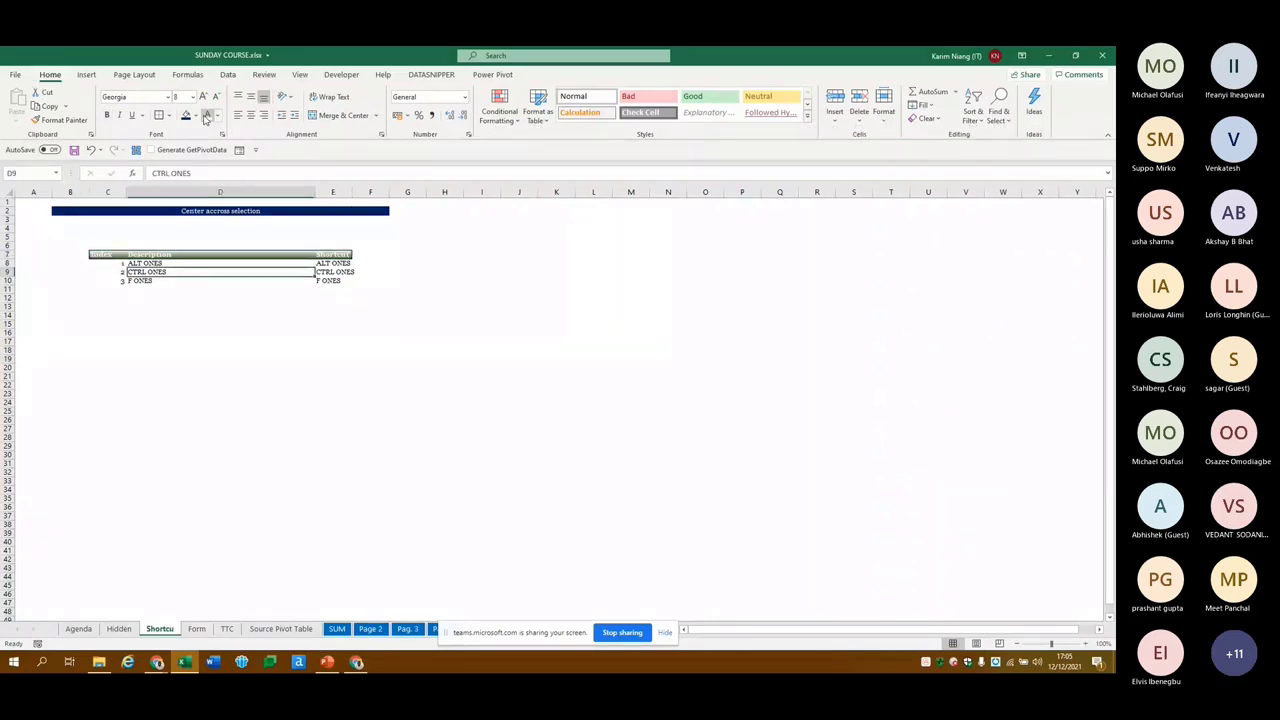
pyautogui.press('Left')
pyautogui.press('Up')
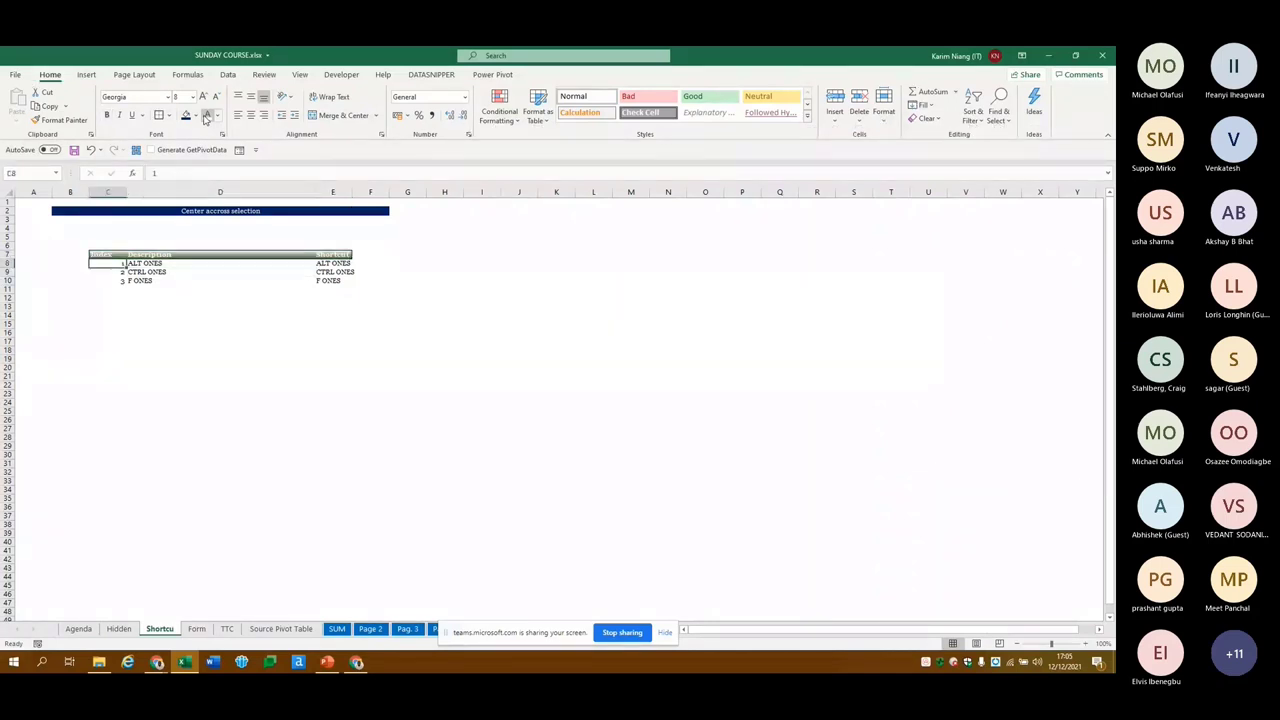
# Fill the three data rows C8:E10 light green and autofit columns C to E
pyautogui.hotkey('ctrl', 'shift', 'Right')
pyautogui.hotkey('ctrl', 'shift', 'Down')
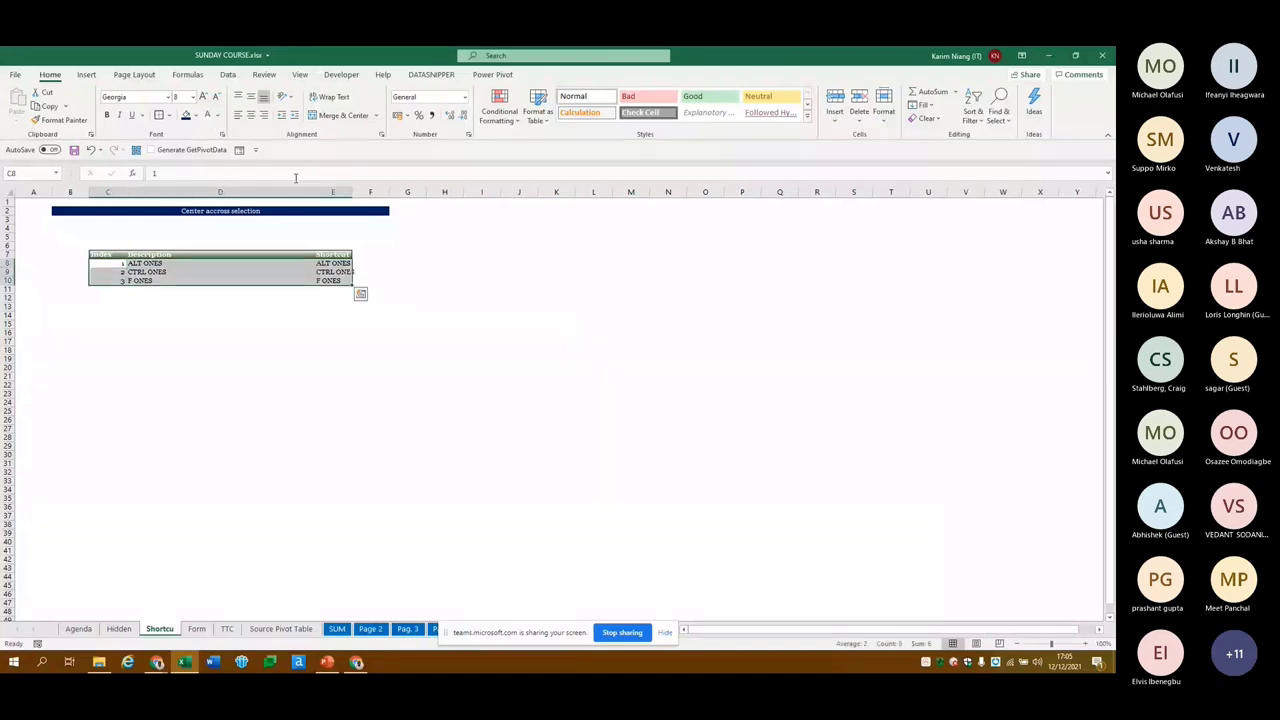
pyautogui.click(195, 115)
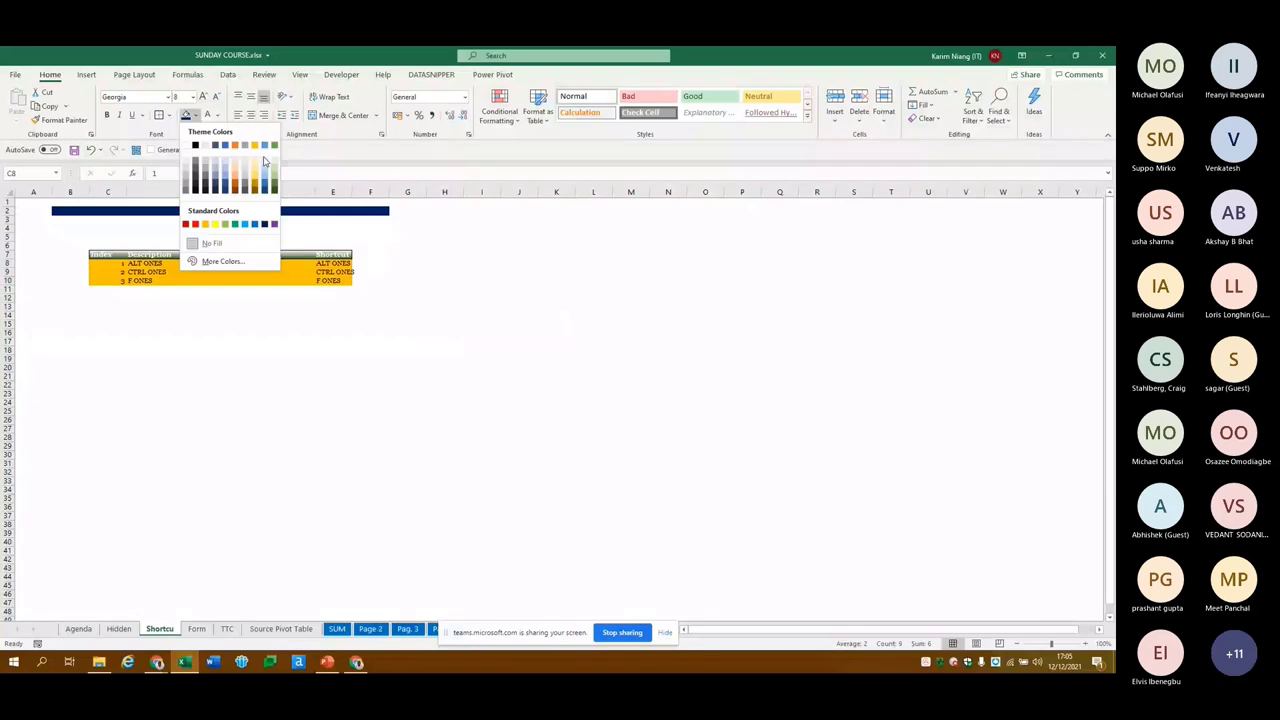
pyautogui.click(234, 220)
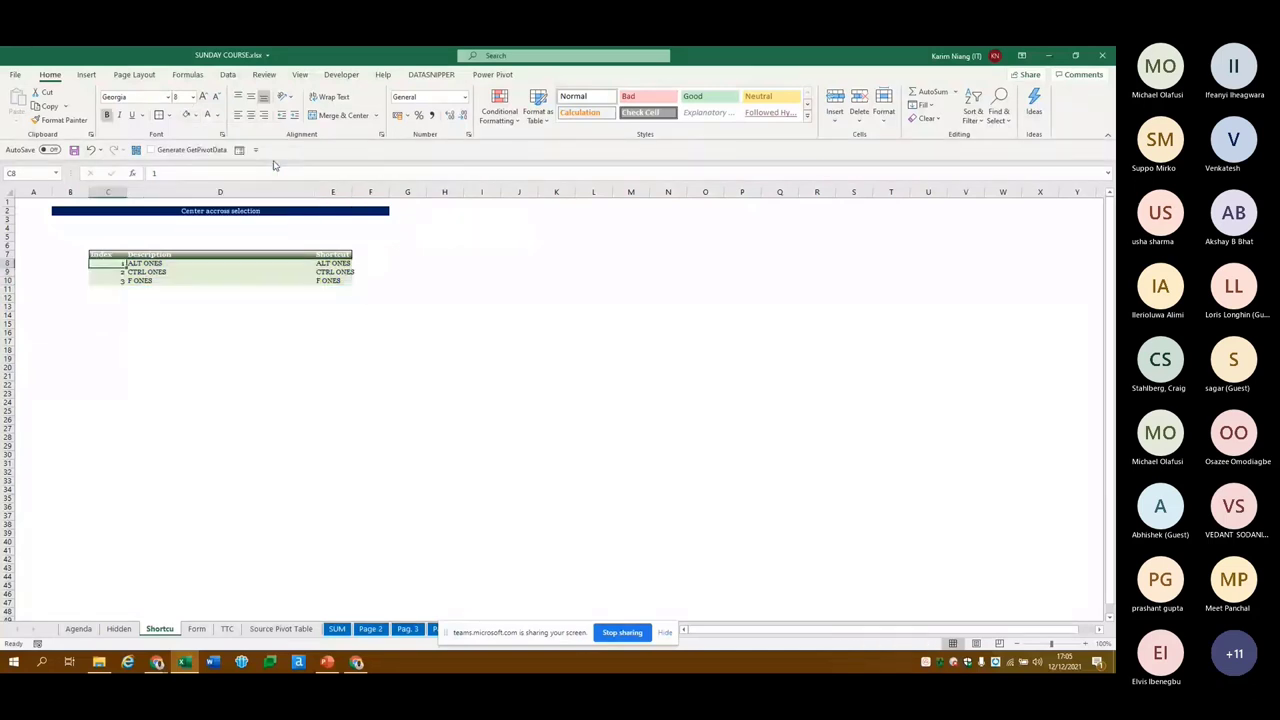
pyautogui.hotkey('alt', 'h')
pyautogui.press('o')
pyautogui.press('i')
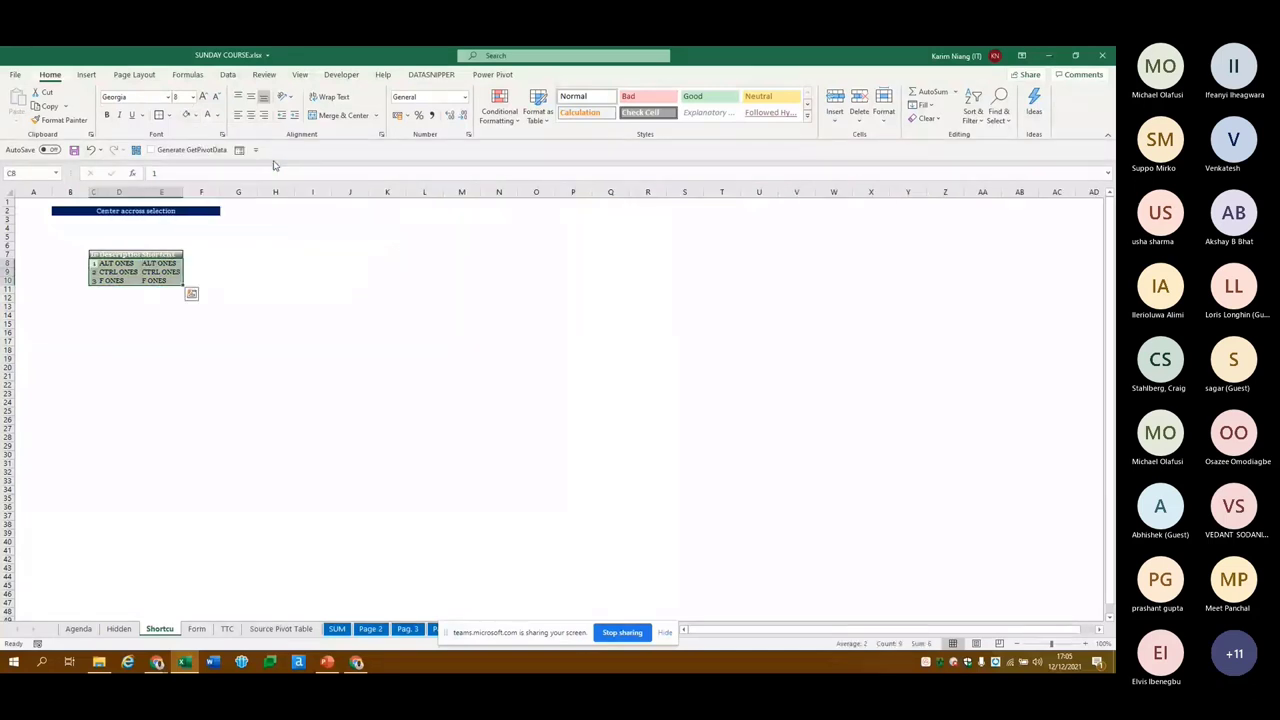
# Try a border drawing colour from the Borders dropdown, cancel it, and open Format Cells
pyautogui.click(170, 116)
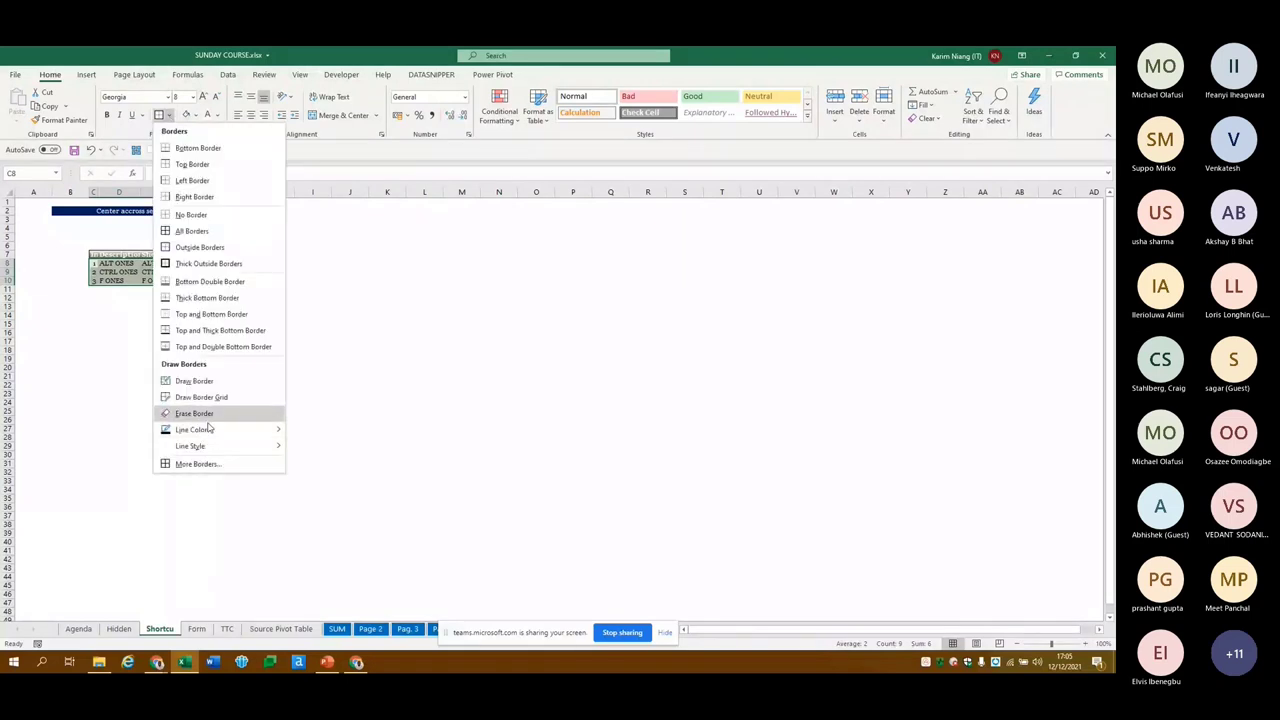
pyautogui.moveTo(207, 430)
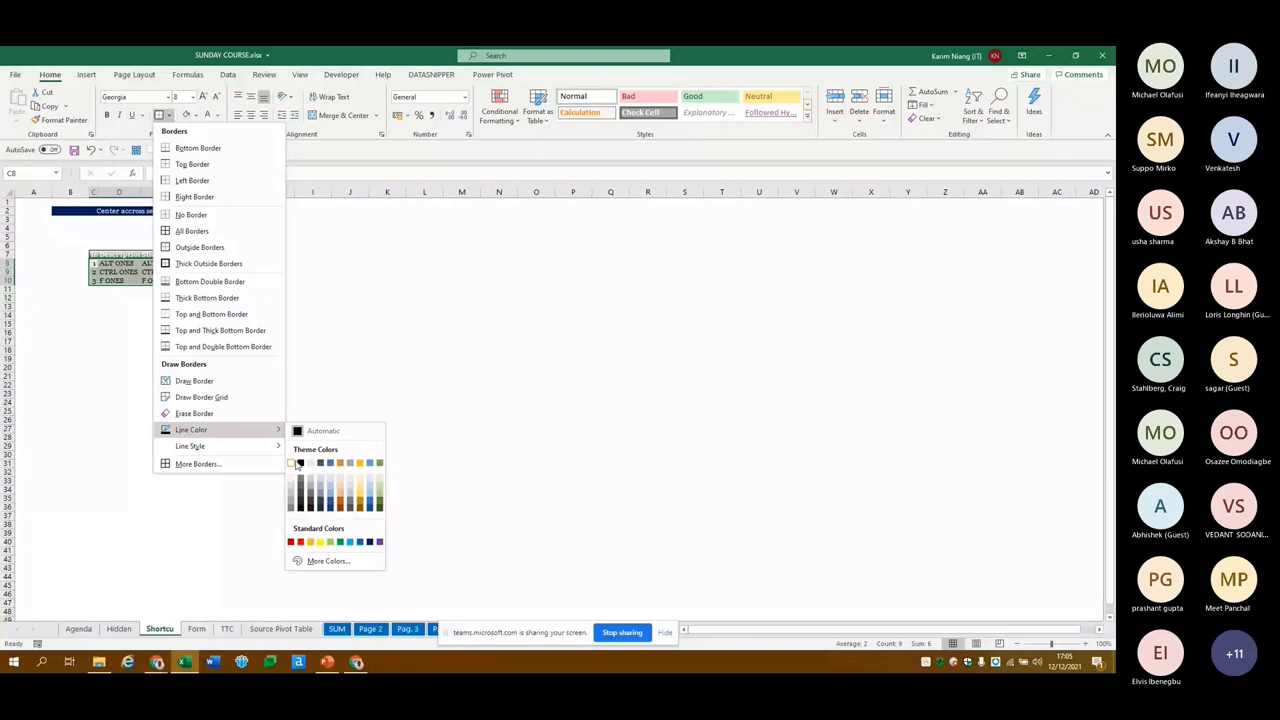
pyautogui.click(298, 464)
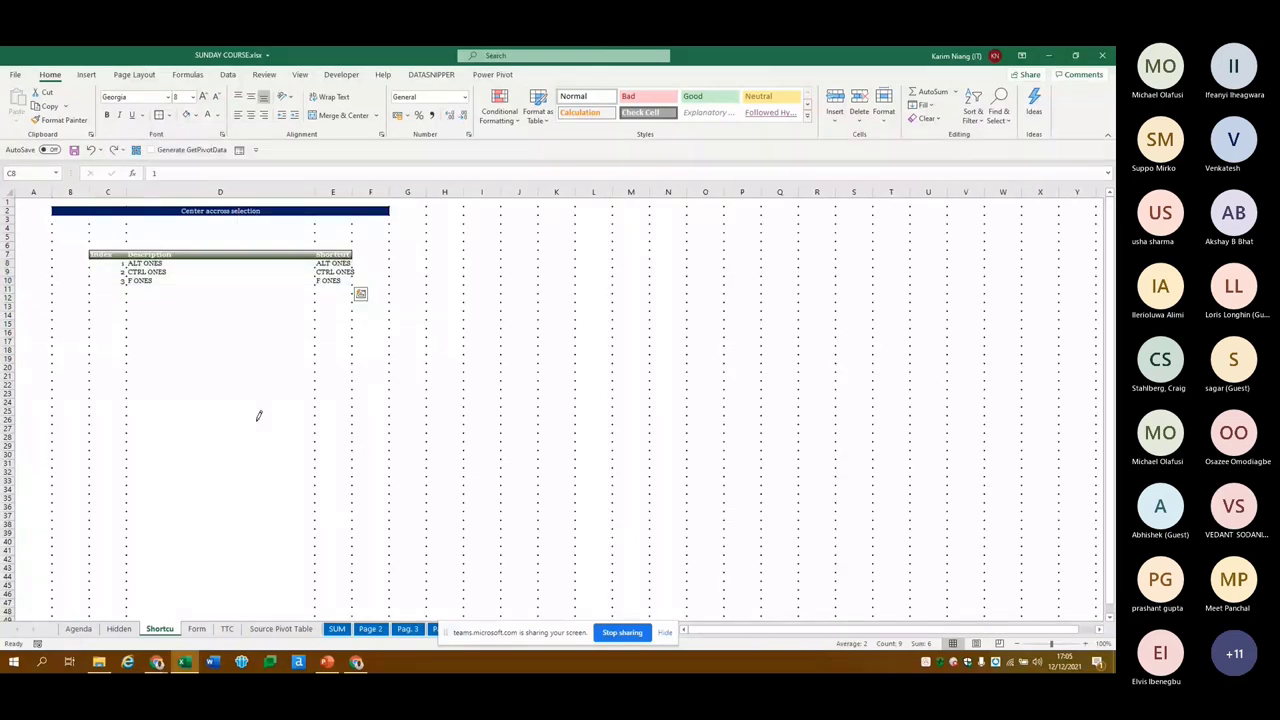
pyautogui.press('Escape')
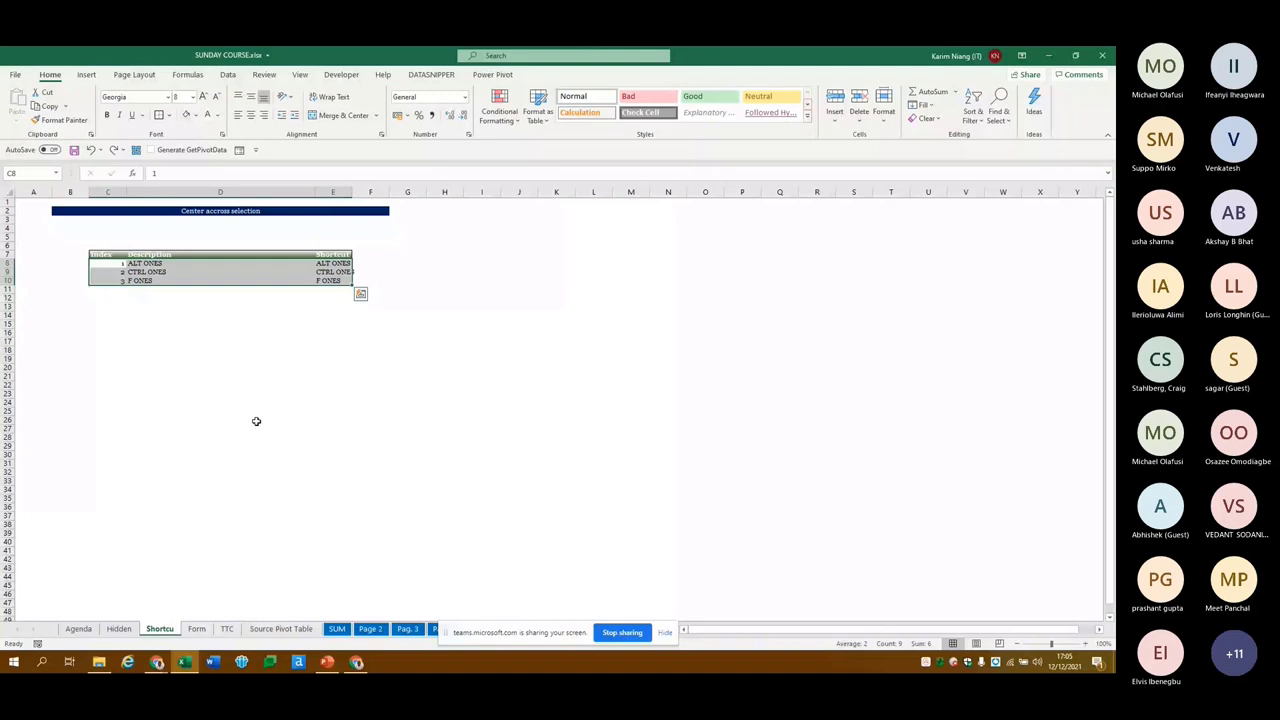
pyautogui.hotkey('ctrl', '1')
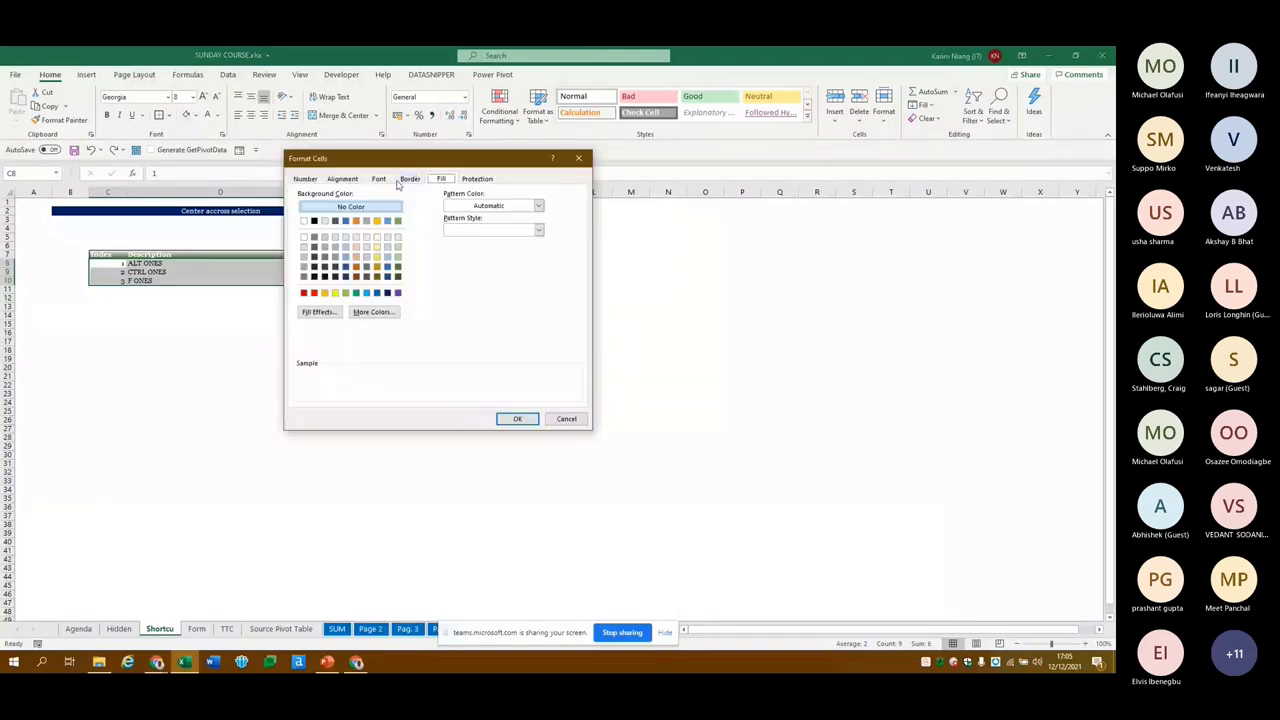
# Add white inside borders in the chosen line style to the data rows C8:E10
pyautogui.click(408, 179)
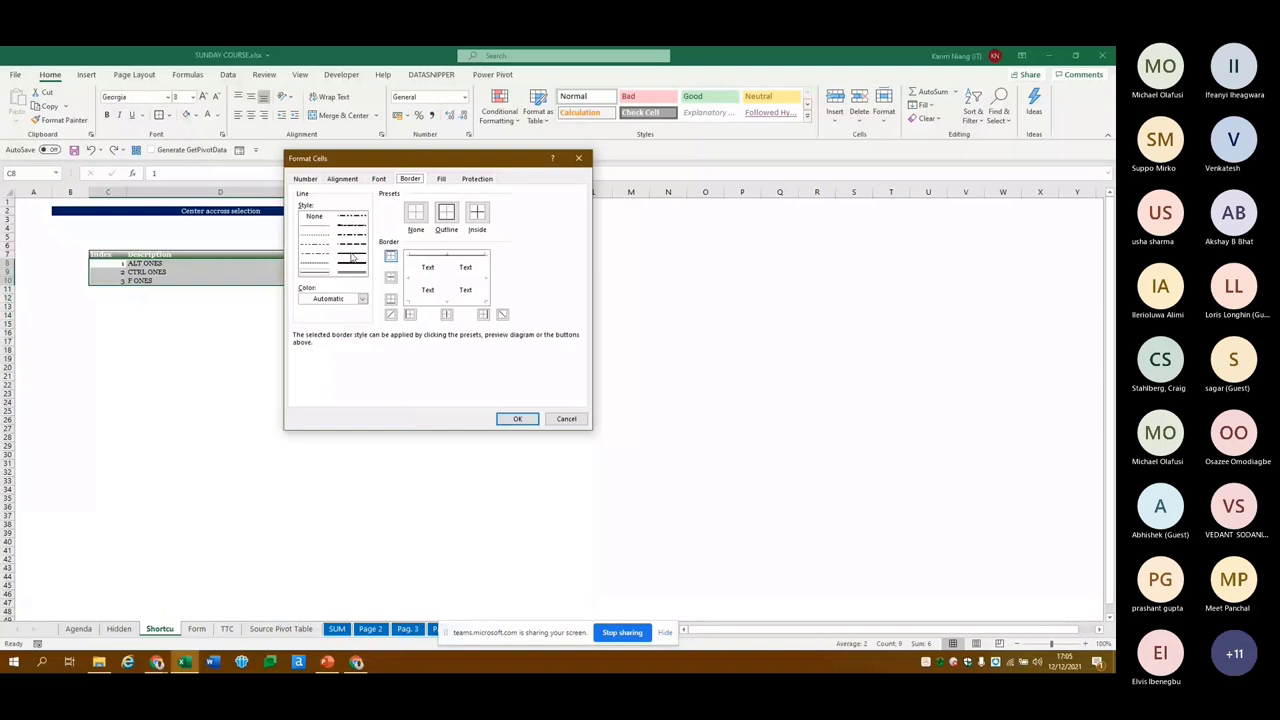
pyautogui.click(351, 258)
pyautogui.click(440, 278)
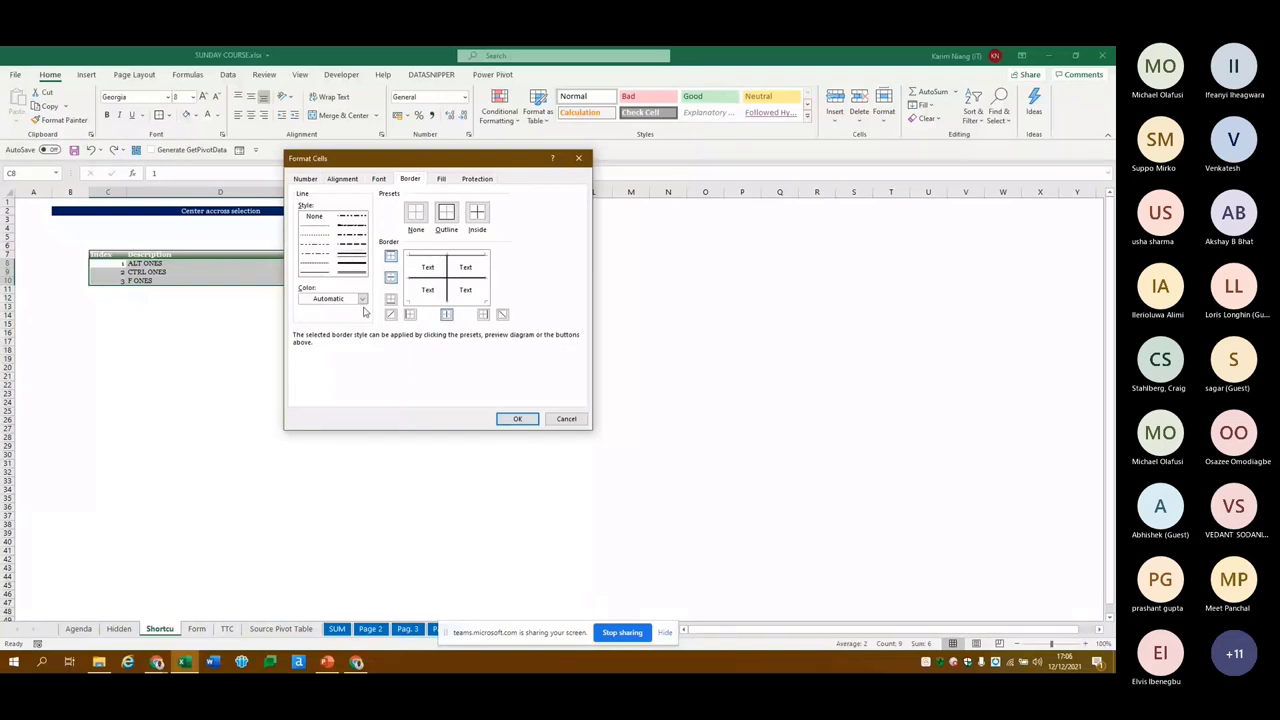
pyautogui.click(362, 298)
pyautogui.click(313, 345)
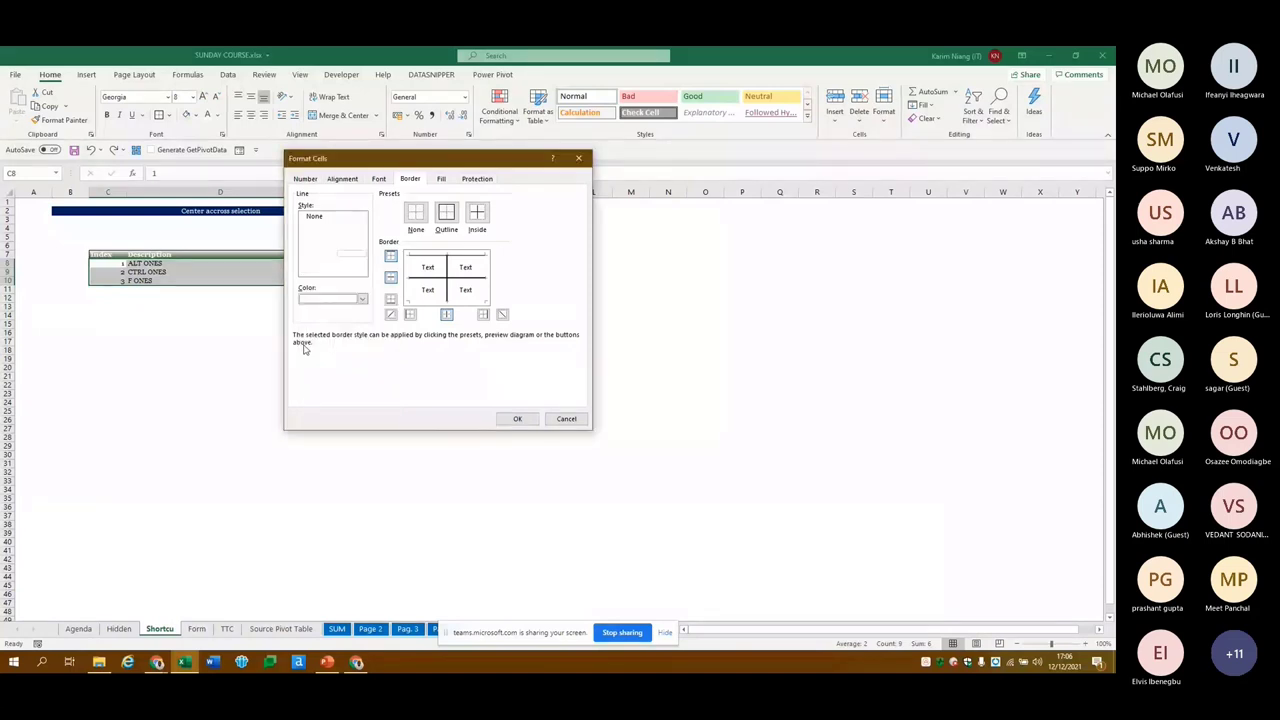
pyautogui.click(518, 420)
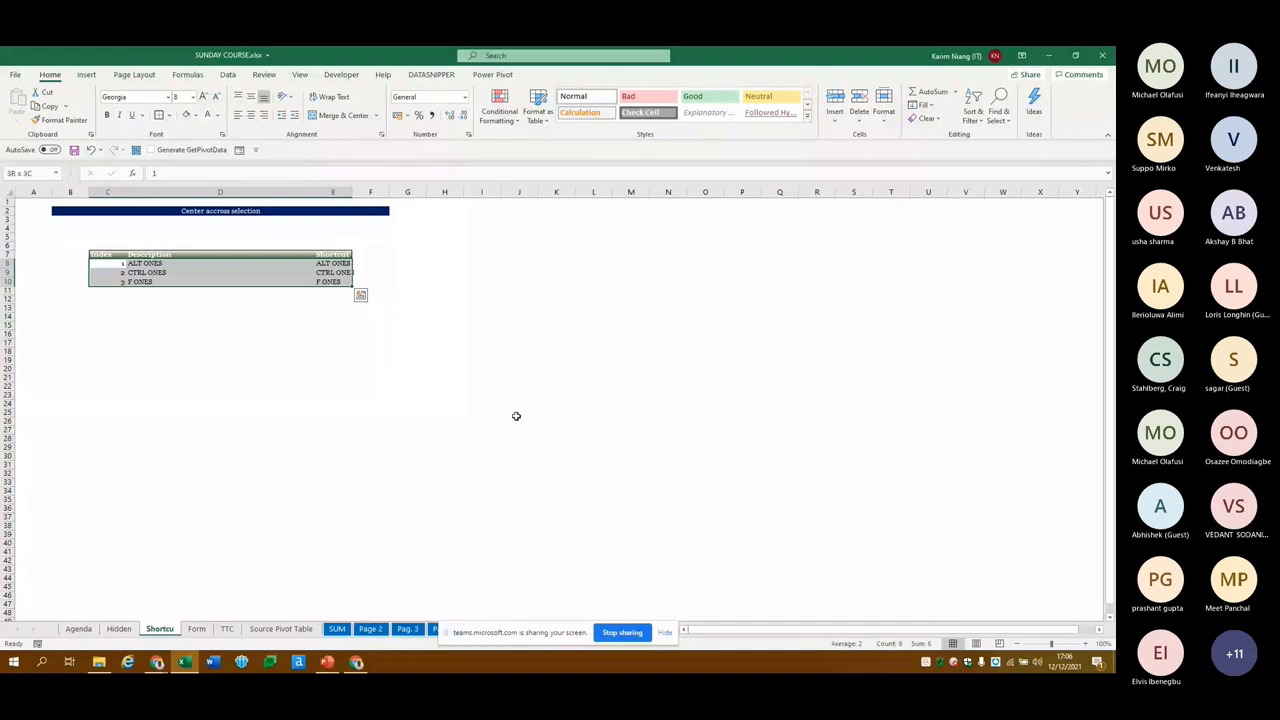
# Autofit columns C to E (undone and redone), then return to the Agenda sheet
pyautogui.hotkey('alt', 'h')
pyautogui.press('o')
pyautogui.press('i')
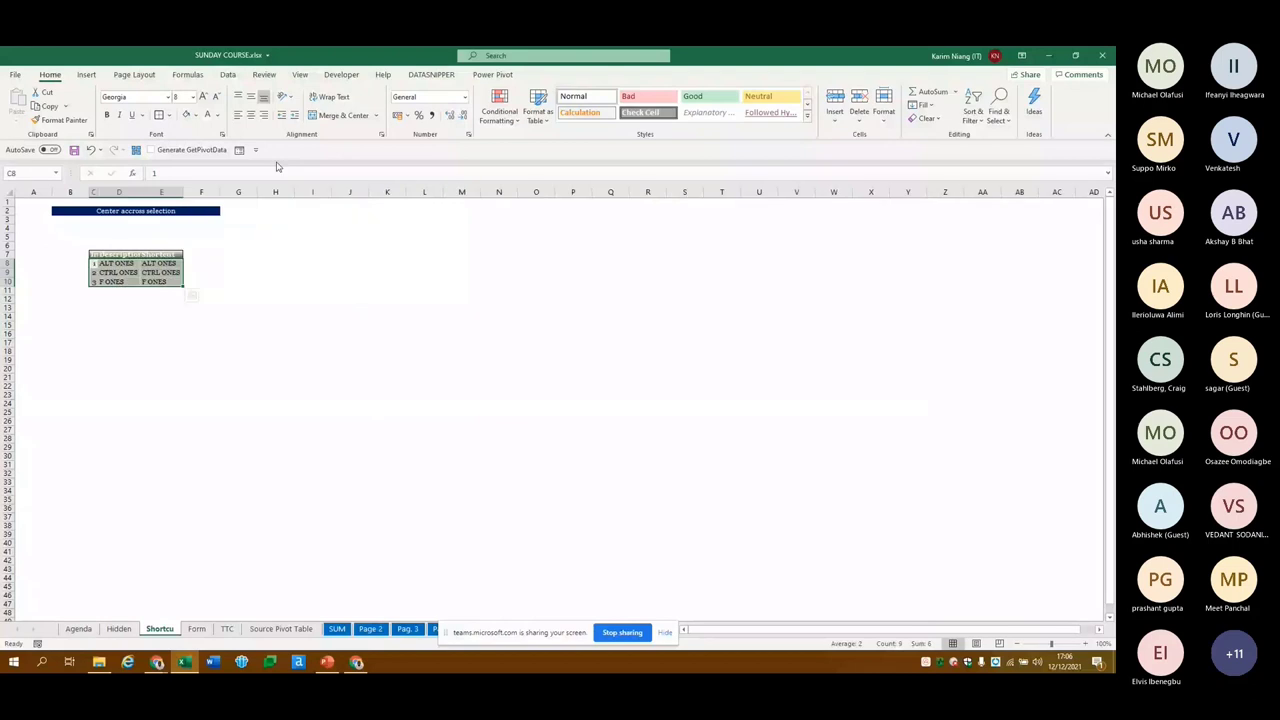
pyautogui.hotkey('ctrl', 'z')
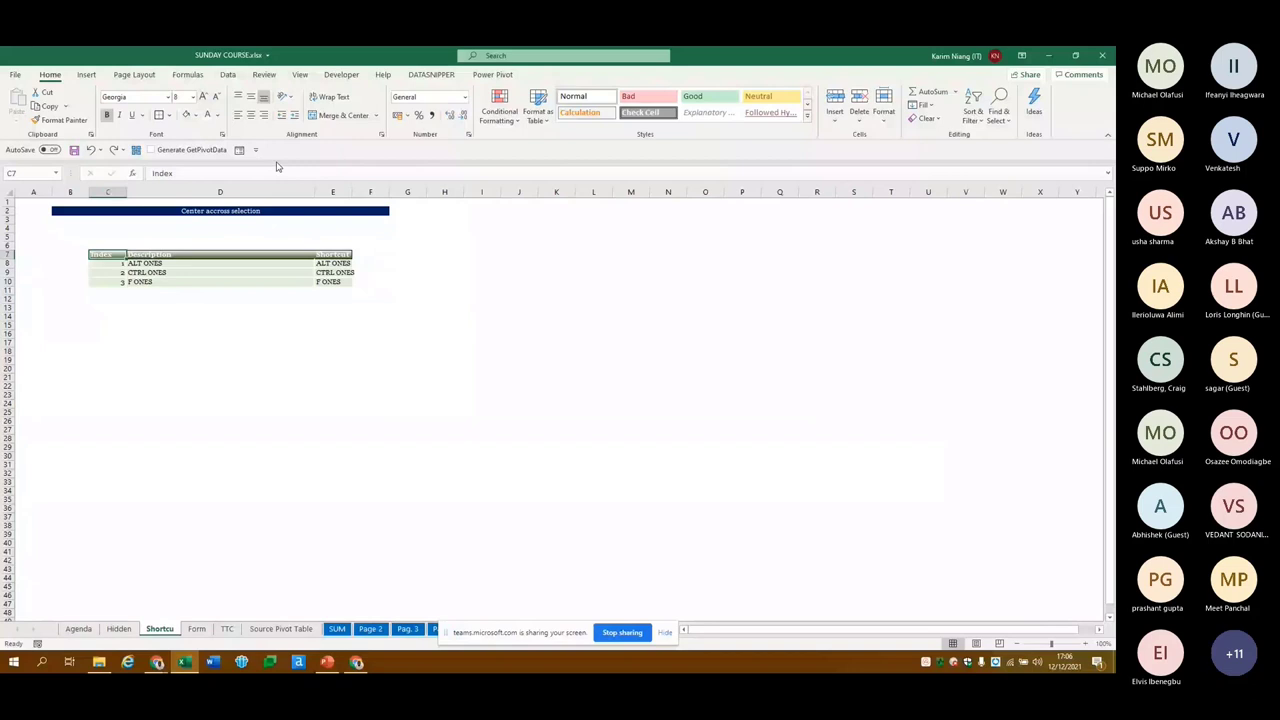
pyautogui.hotkey('ctrl', 'y')
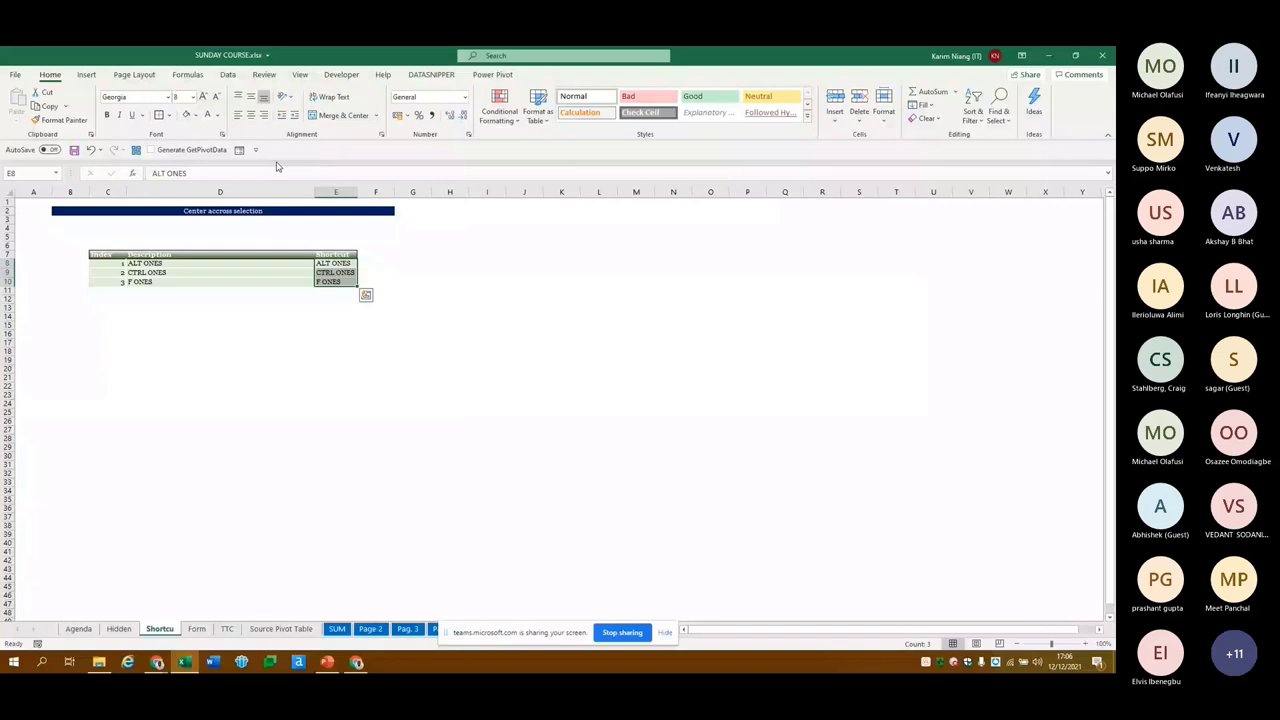
pyautogui.hotkey('ctrl', 'pageup')
pyautogui.hotkey('ctrl', 'pageup')
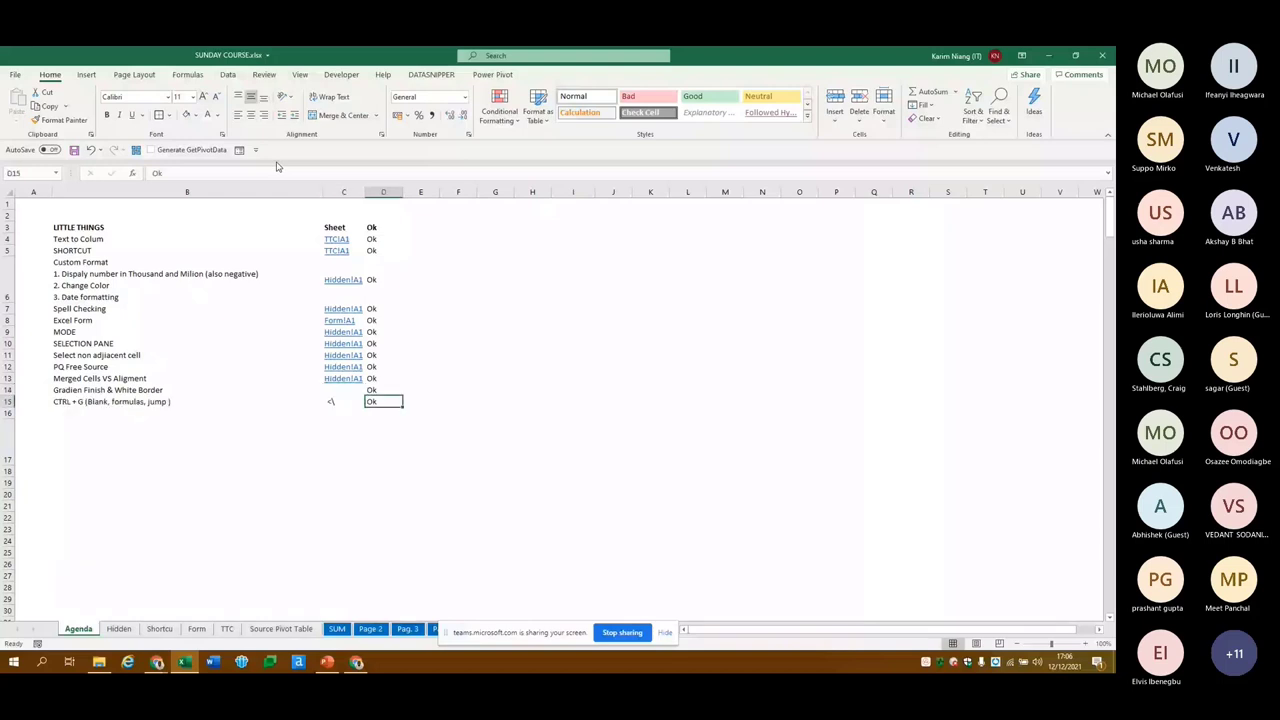
# Glance at the Teams meeting and the session reminder e-mail, then come back to the workbook
pyautogui.hotkey('alt', 'Tab')
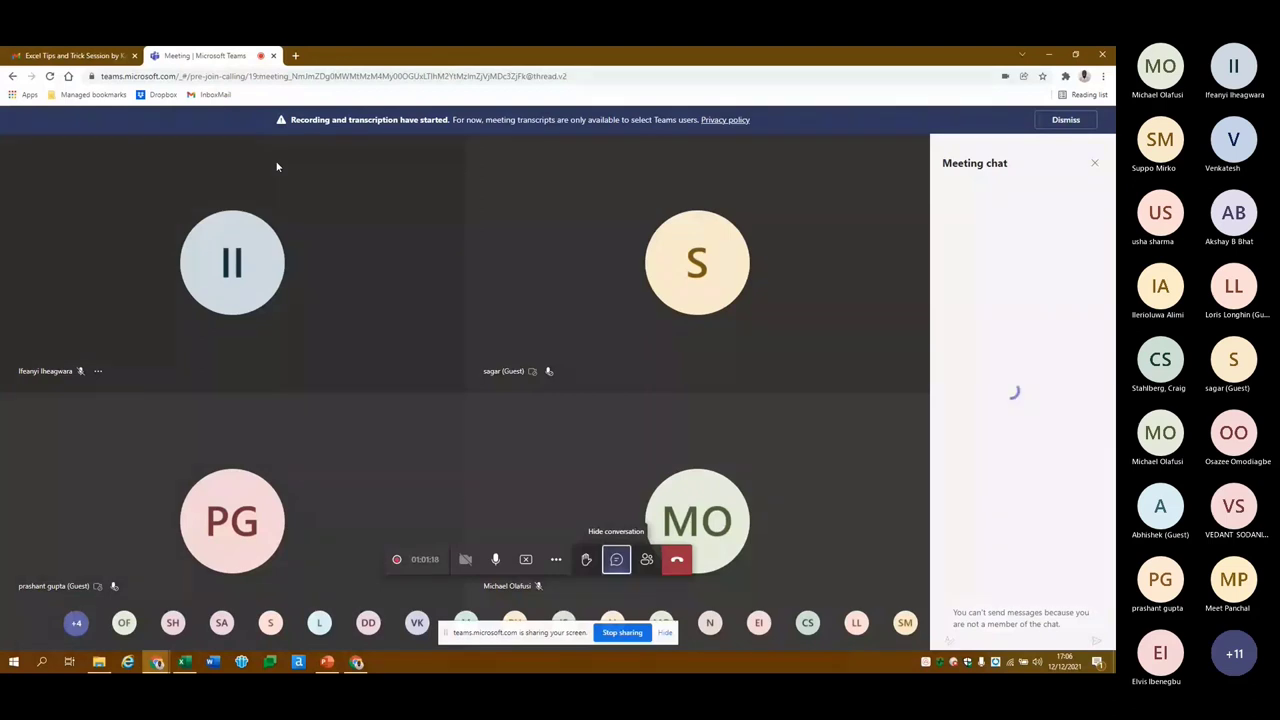
pyautogui.hotkey('ctrl', 'Tab')
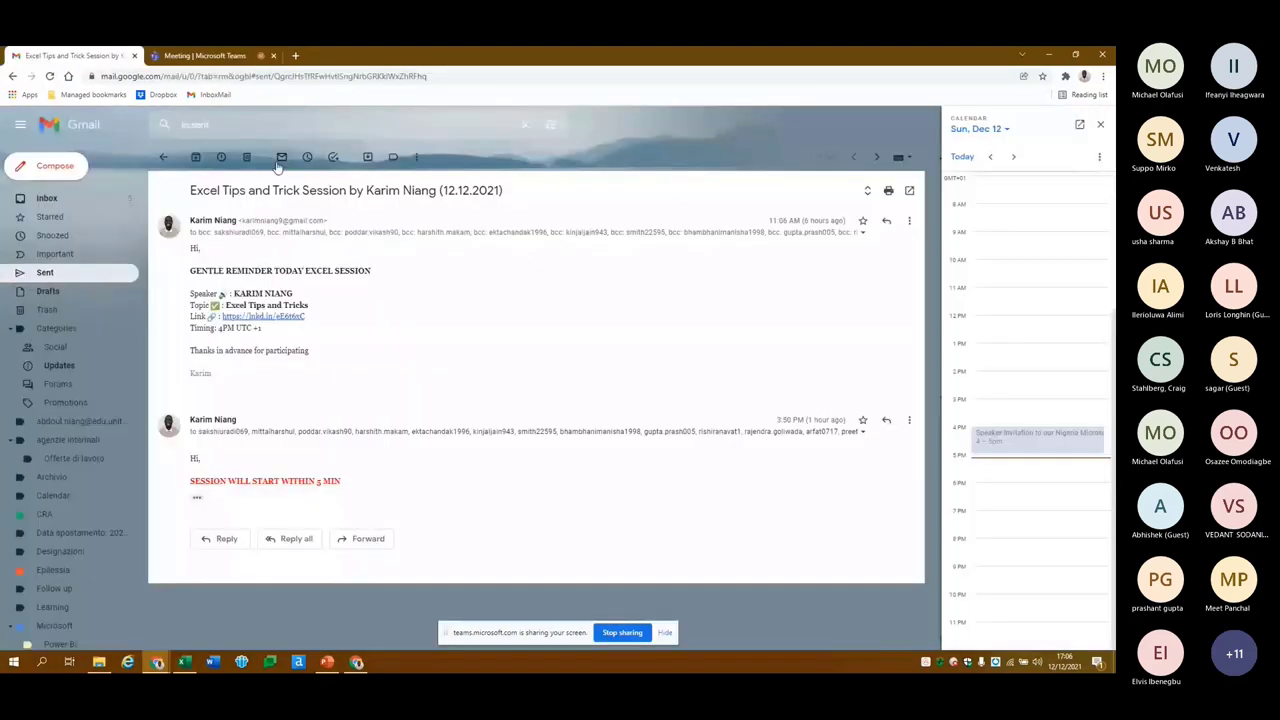
pyautogui.hotkey('alt', 'Tab')
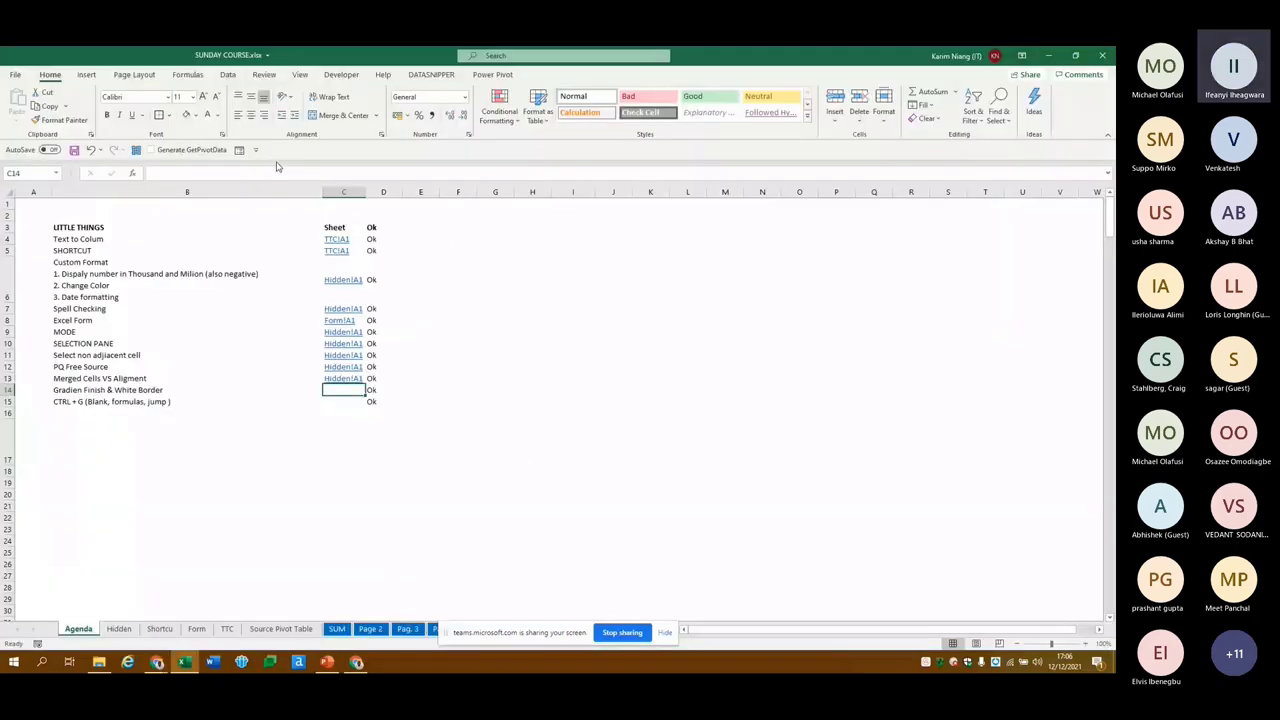
pyautogui.hotkey('alt', 'Tab')
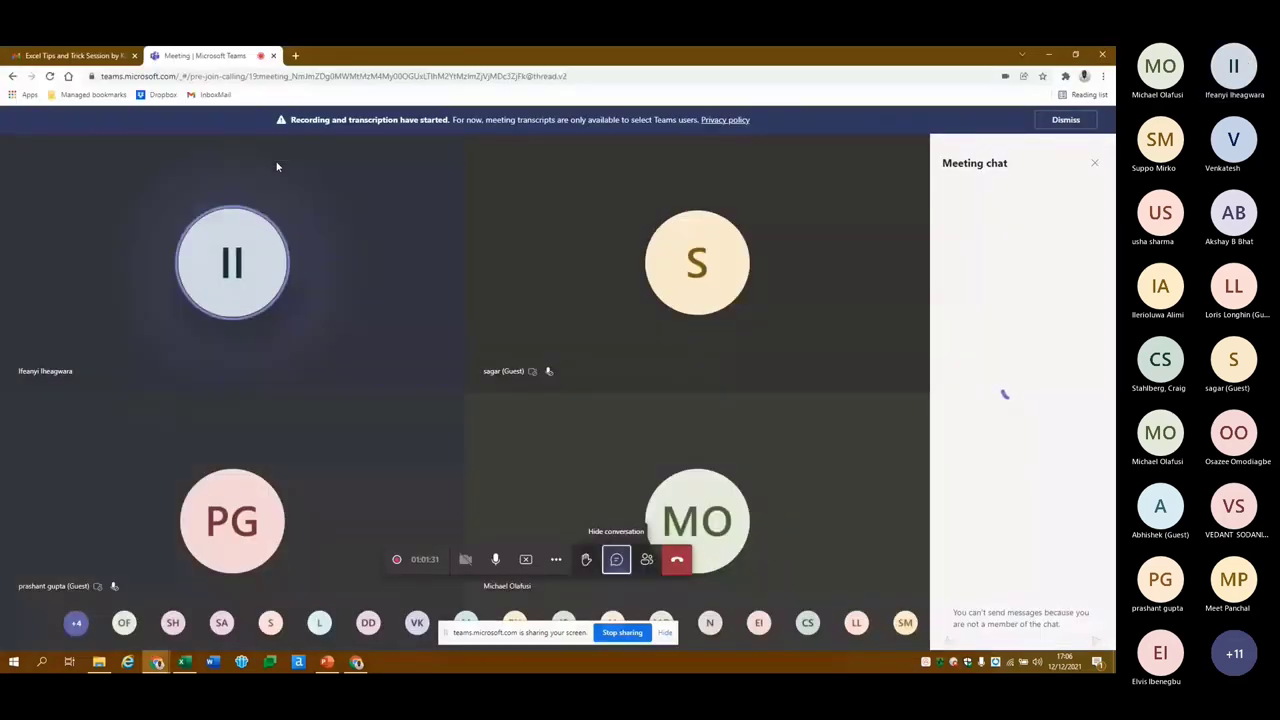
pyautogui.hotkey('alt', 'Tab')
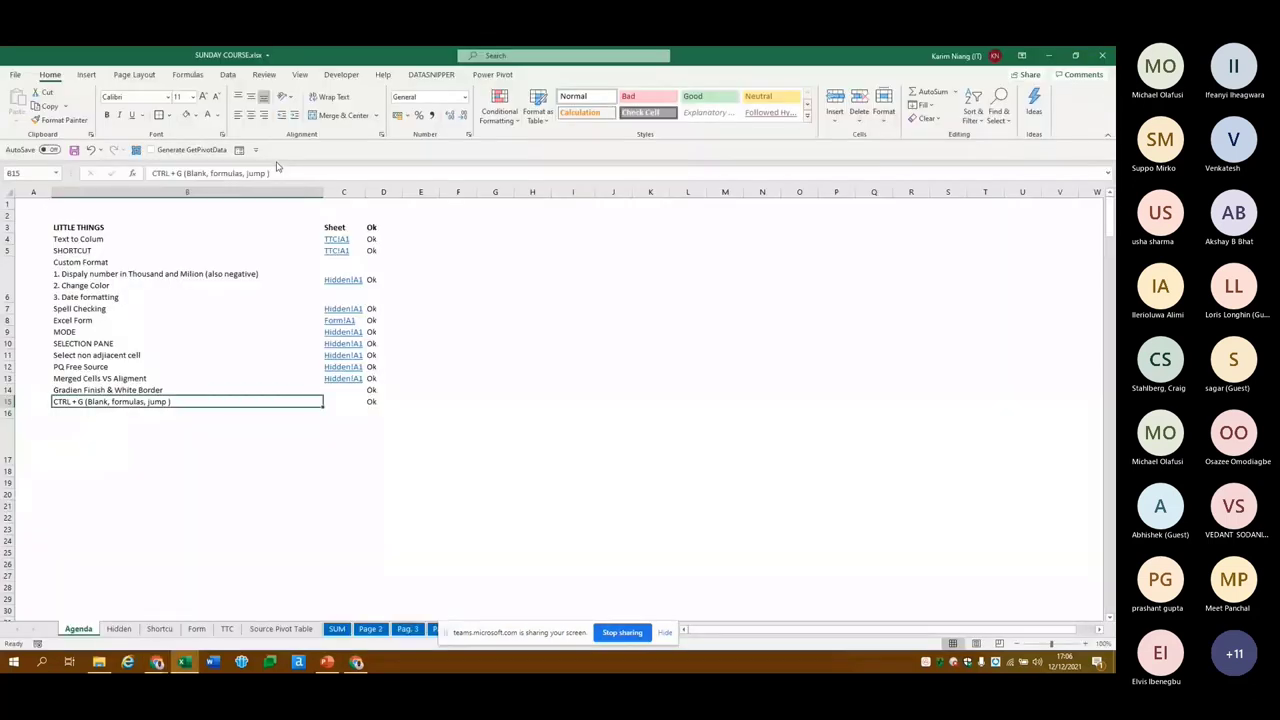
# Check cell D27 on Shortcu without editing it, then cycle windows back to Agenda
pyautogui.hotkey('ctrl', 'pagedown')
pyautogui.hotkey('ctrl', 'pagedown')
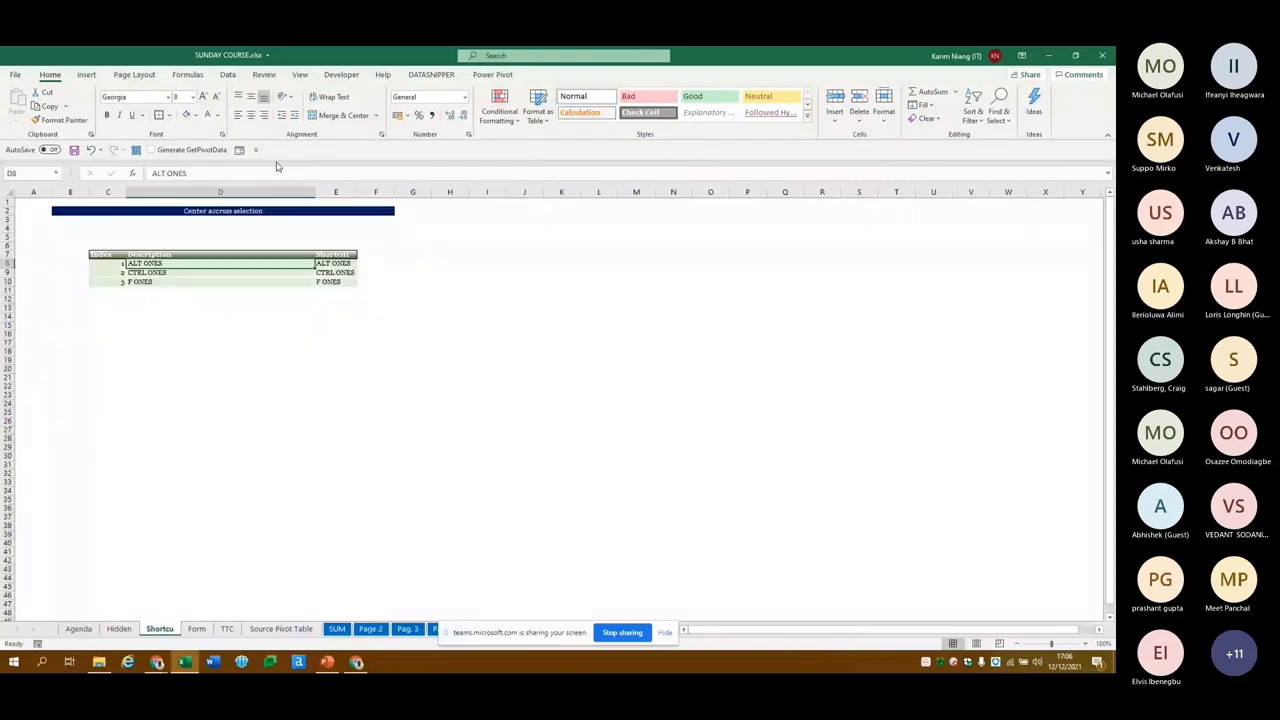
pyautogui.press('Down')
pyautogui.press('Down')
pyautogui.press('Down')
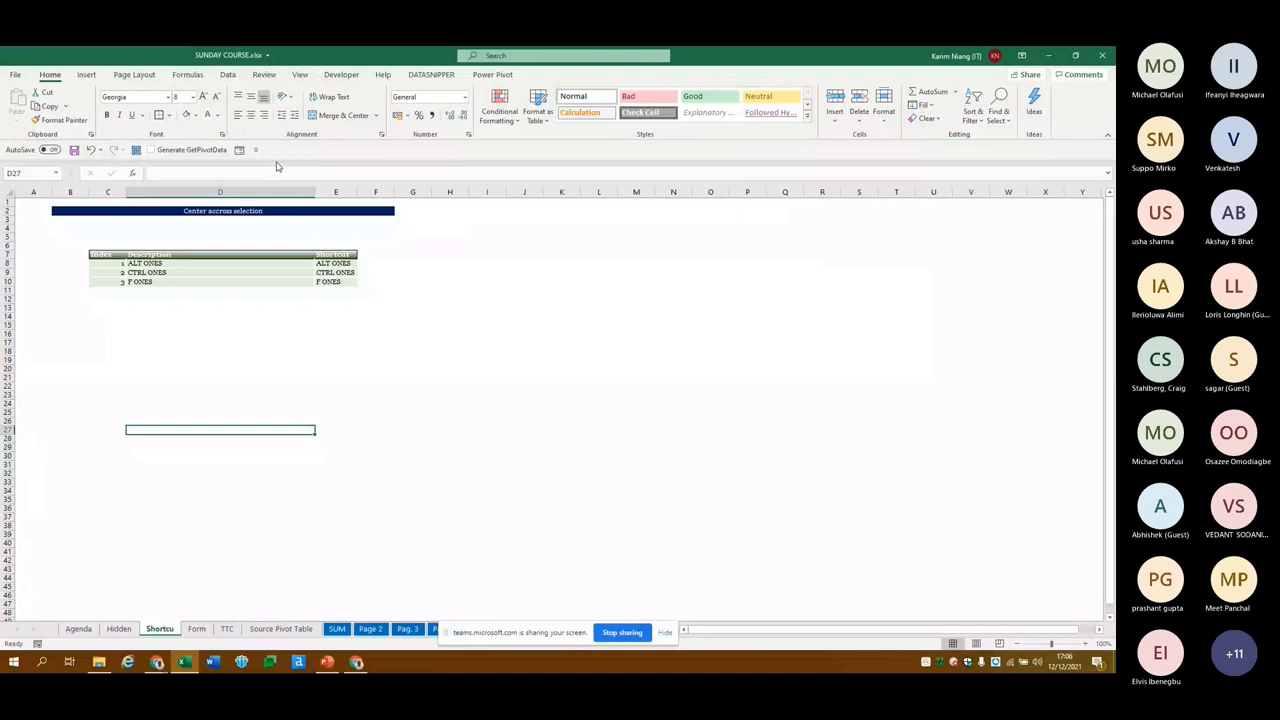
pyautogui.press('F2')
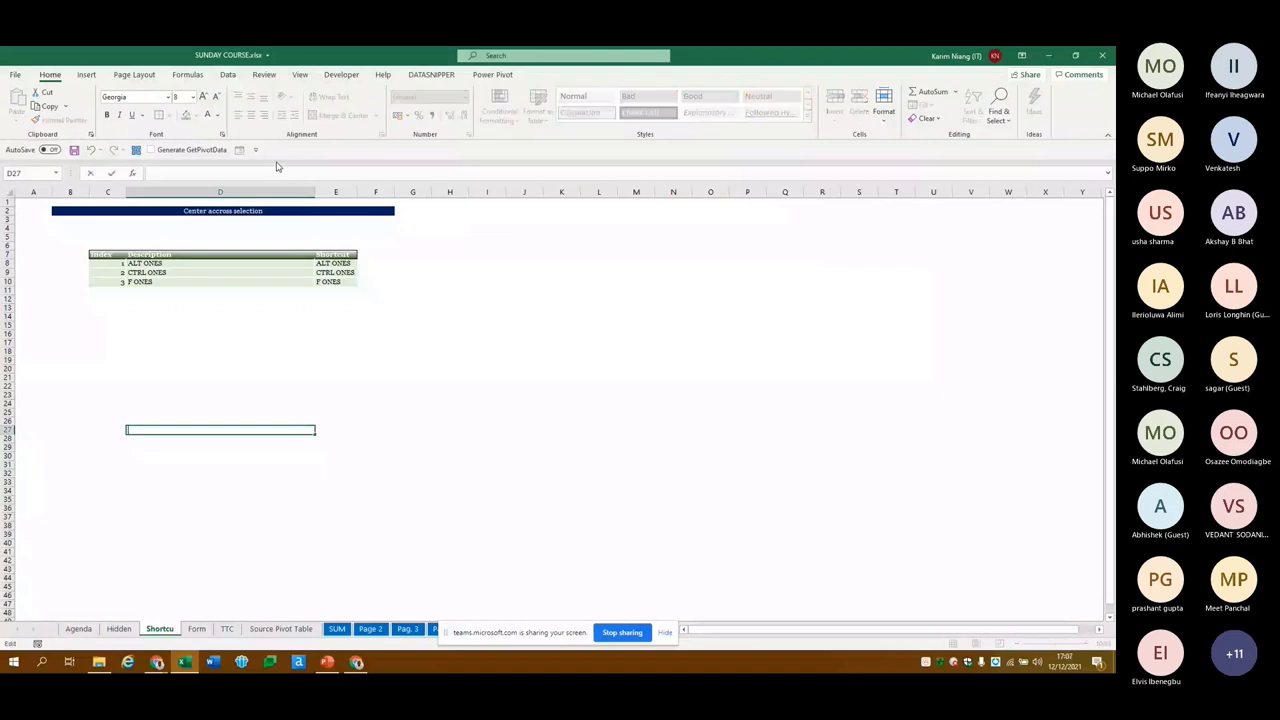
pyautogui.press('Escape')
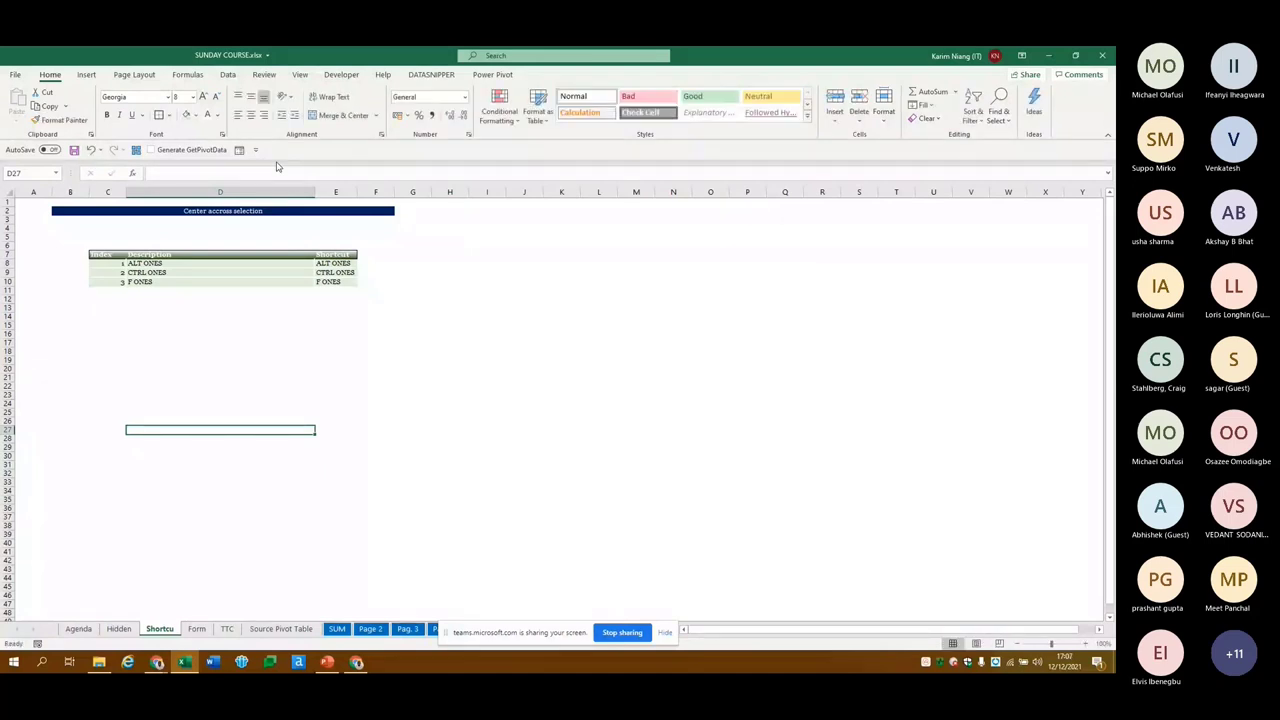
pyautogui.press('Up')
pyautogui.press('Up')
pyautogui.press('Up')
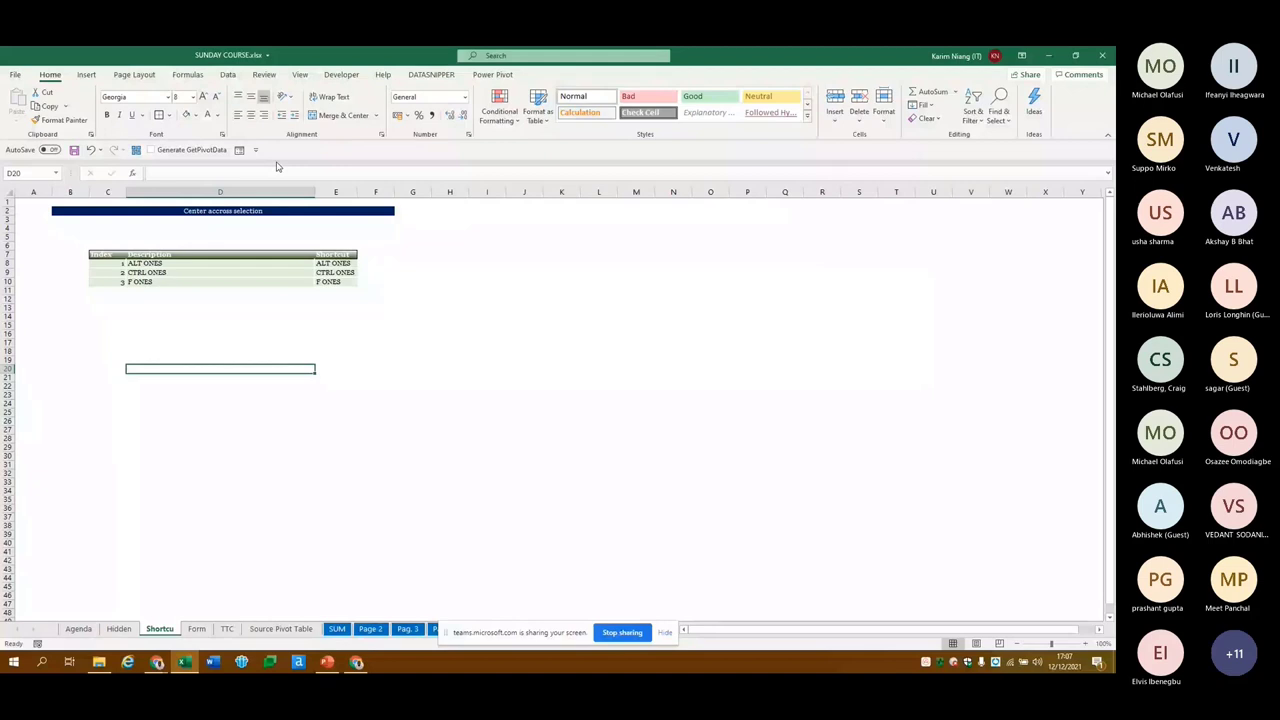
pyautogui.hotkey('alt', 'Tab')
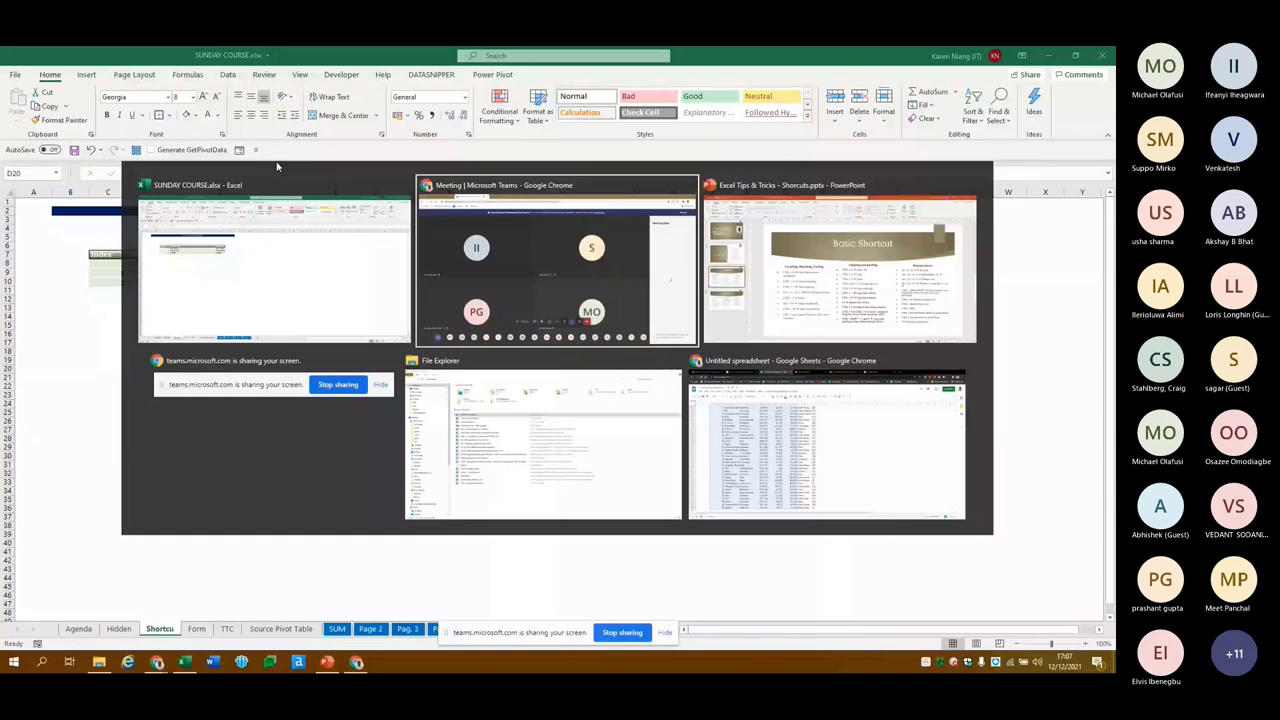
pyautogui.hotkey('alt', 'shift', 'Tab')
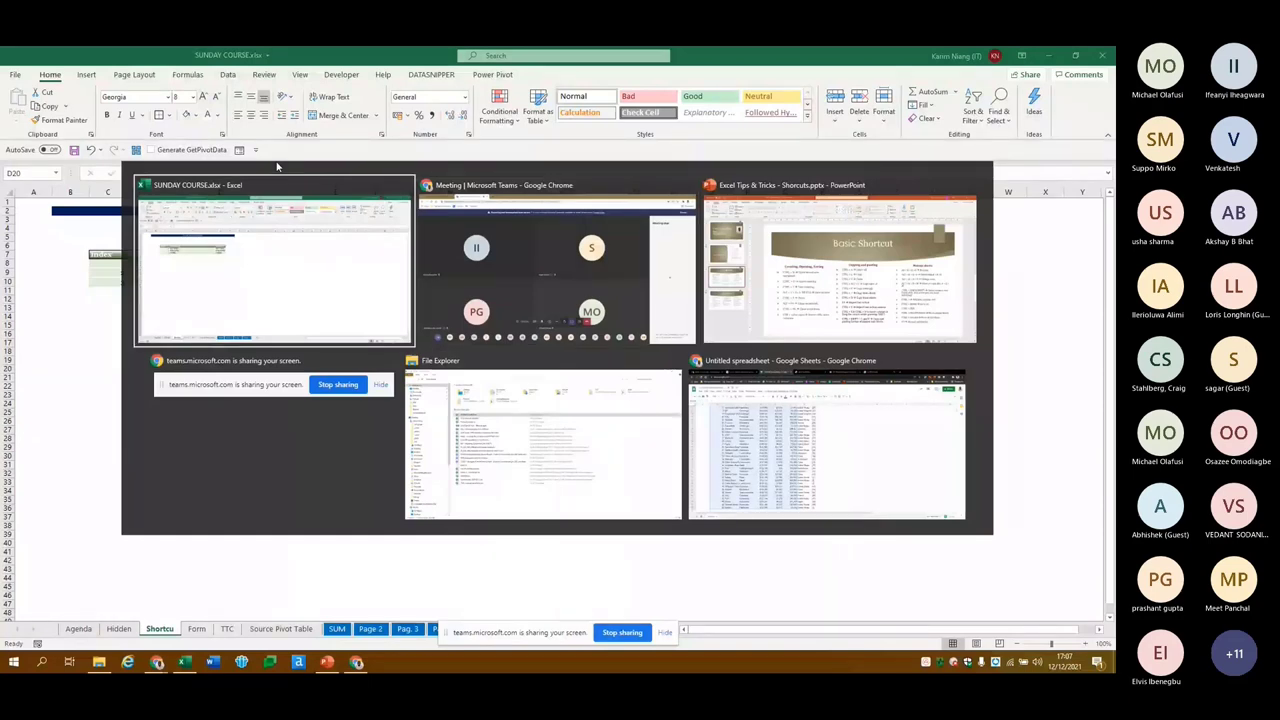
pyautogui.hotkey('alt', 'Tab')
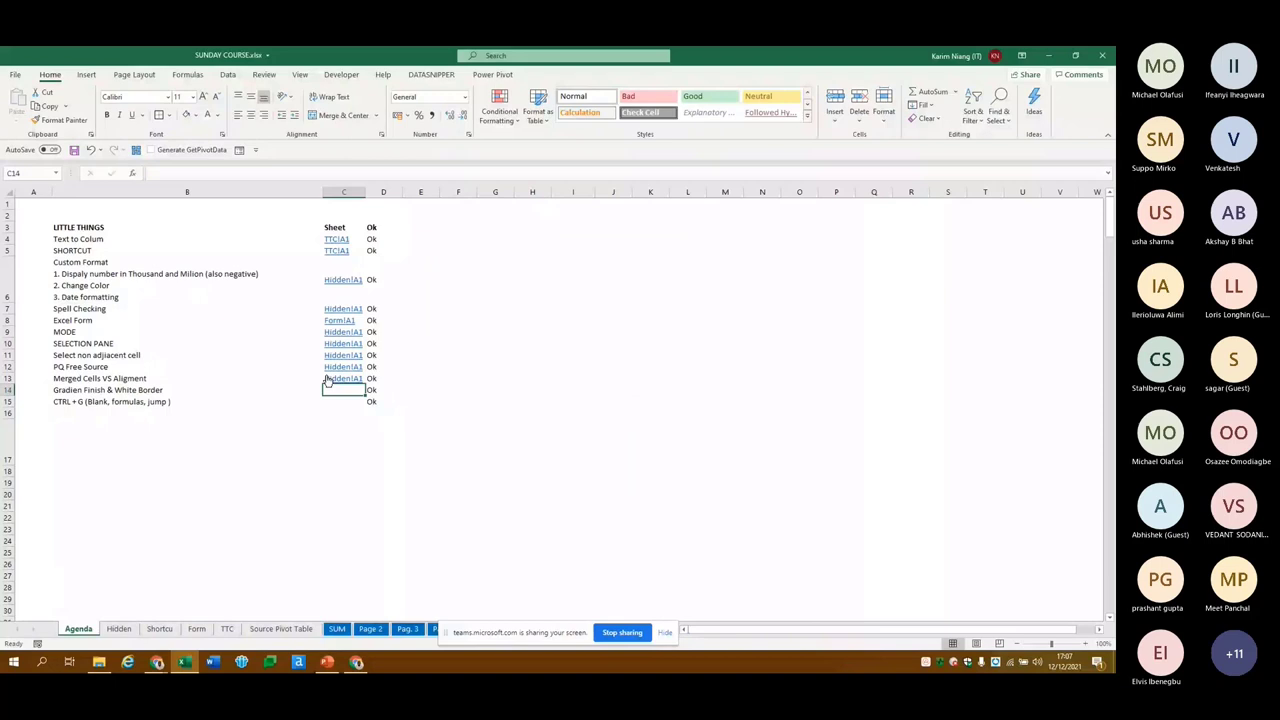
# Enter the formula =Hidden!B4 in cell H15 of Agenda
pyautogui.press('Down')
pyautogui.press('Right')
pyautogui.press('Right')
pyautogui.press('Right')
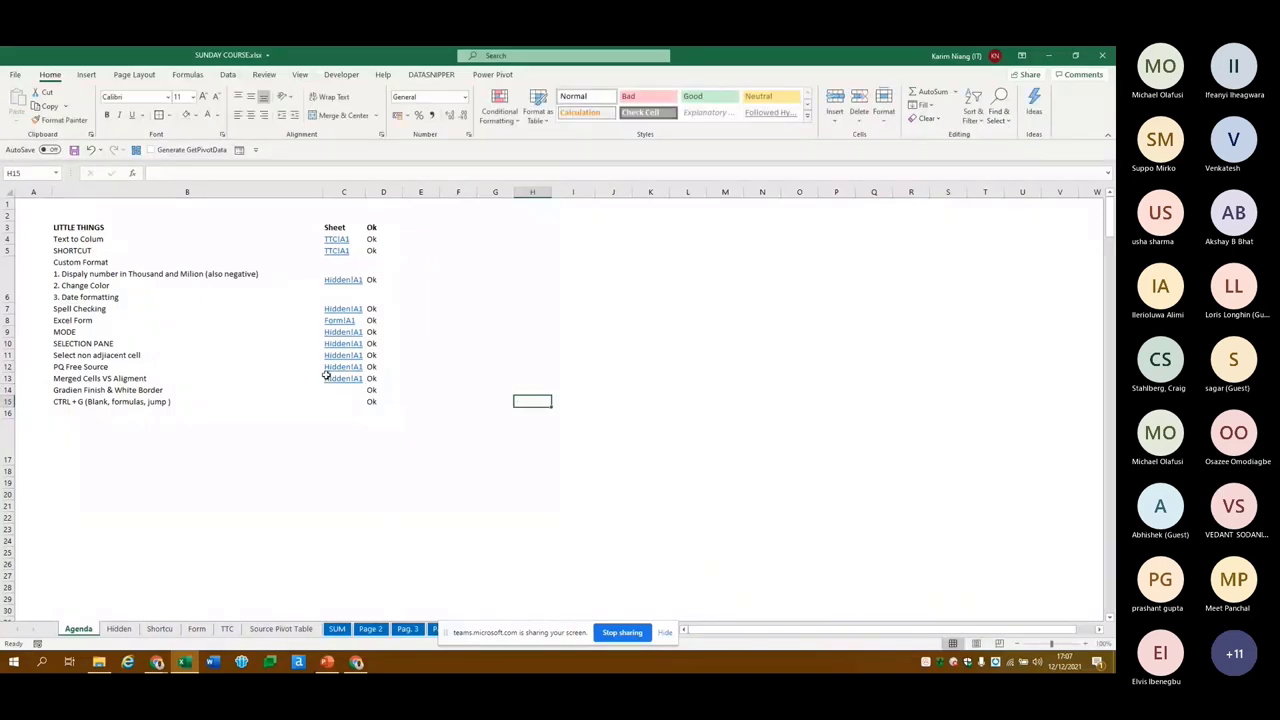
pyautogui.write('=')
pyautogui.hotkey('ctrl', 'pagedown')
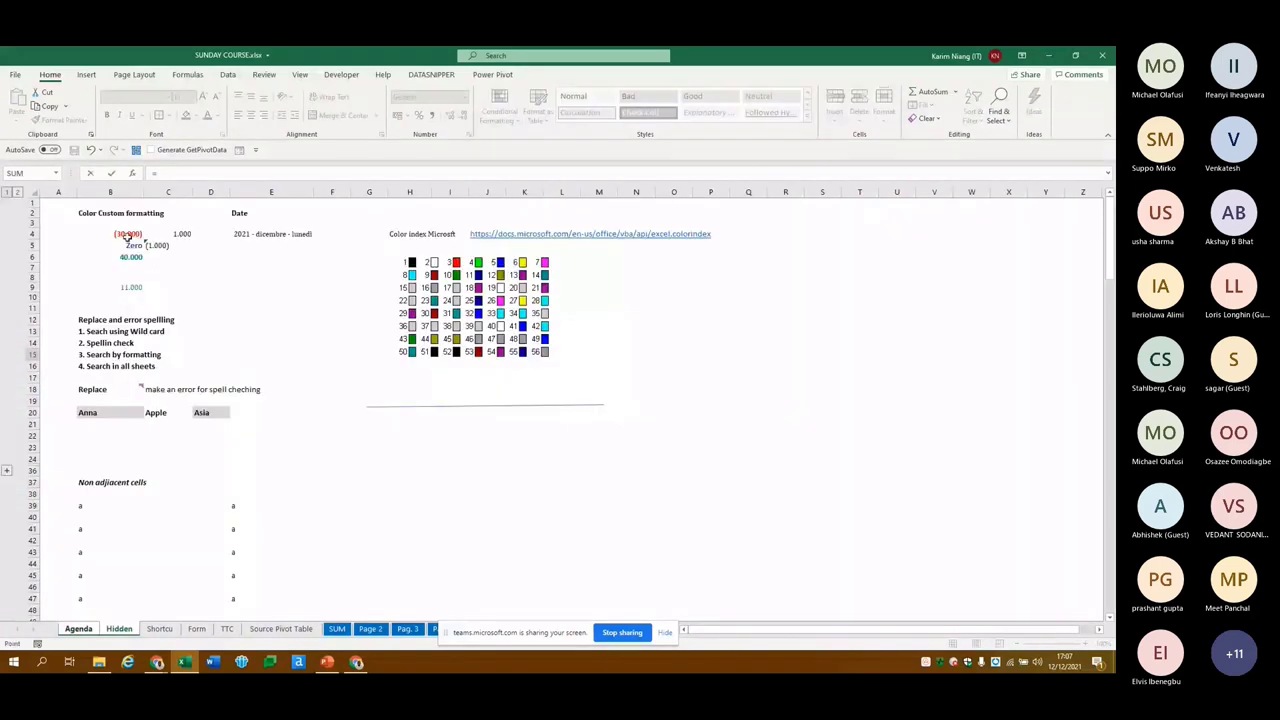
pyautogui.click(127, 234)
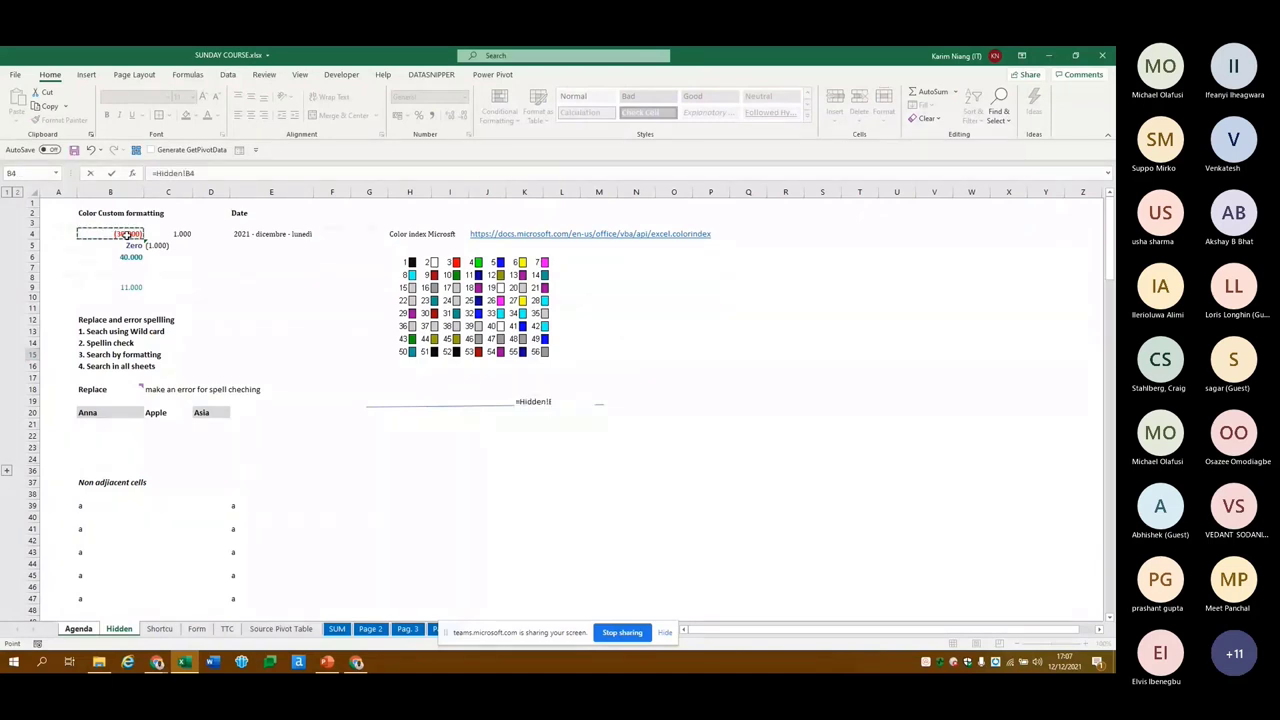
pyautogui.press('Return')
# Remove the decimals from H15's displayed value with Decrease Decimal
pyautogui.hotkey('ctrl', 'pagedown')
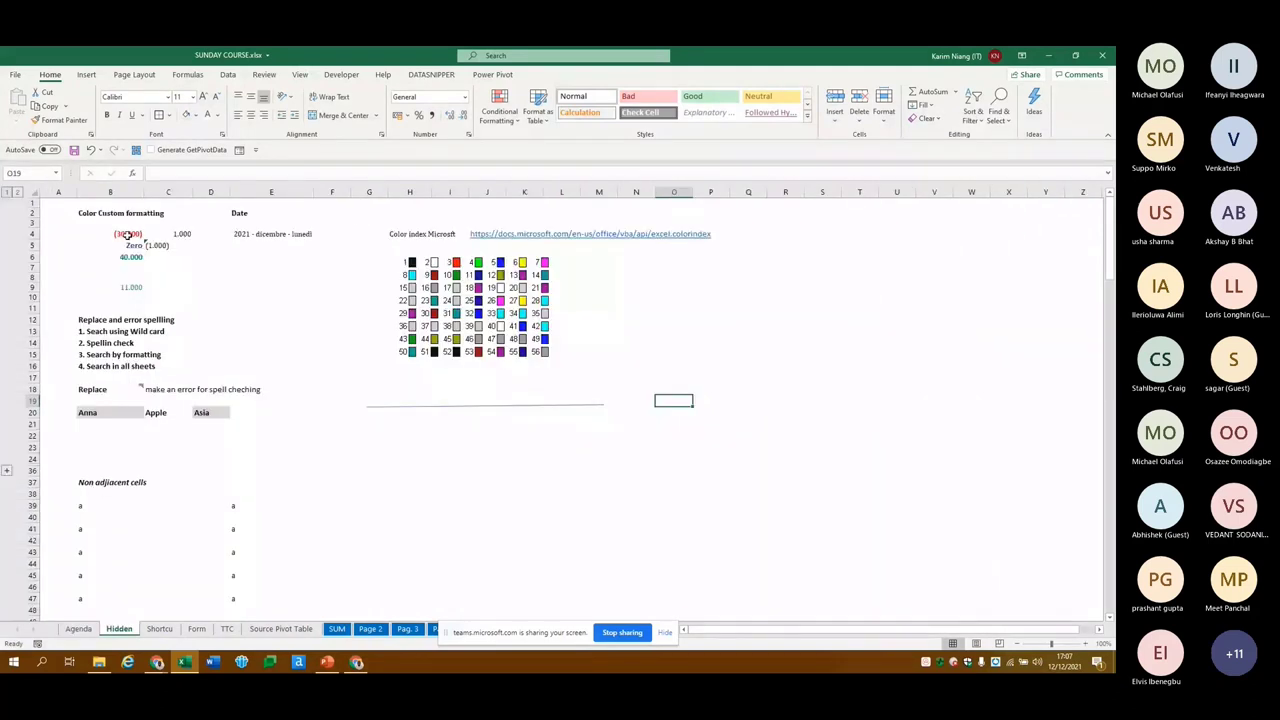
pyautogui.click(127, 234)
pyautogui.press('Return')
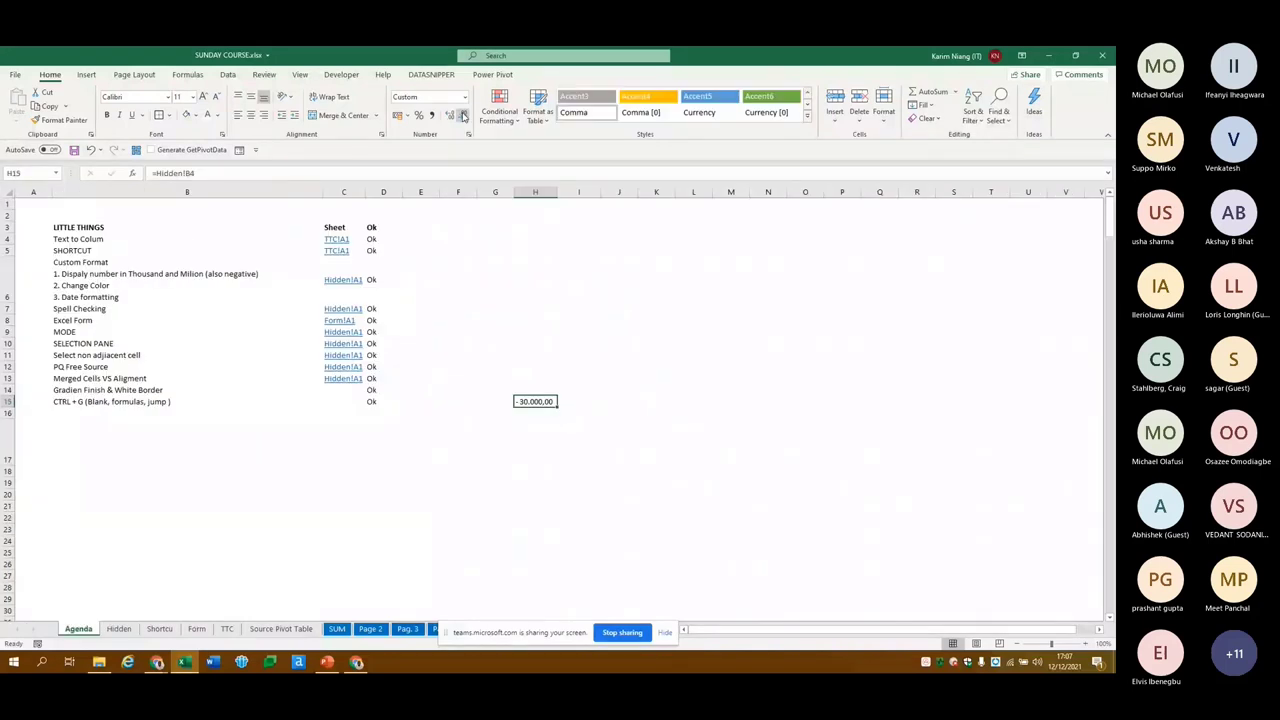
pyautogui.doubleClick(463, 116)
pyautogui.press('F2')
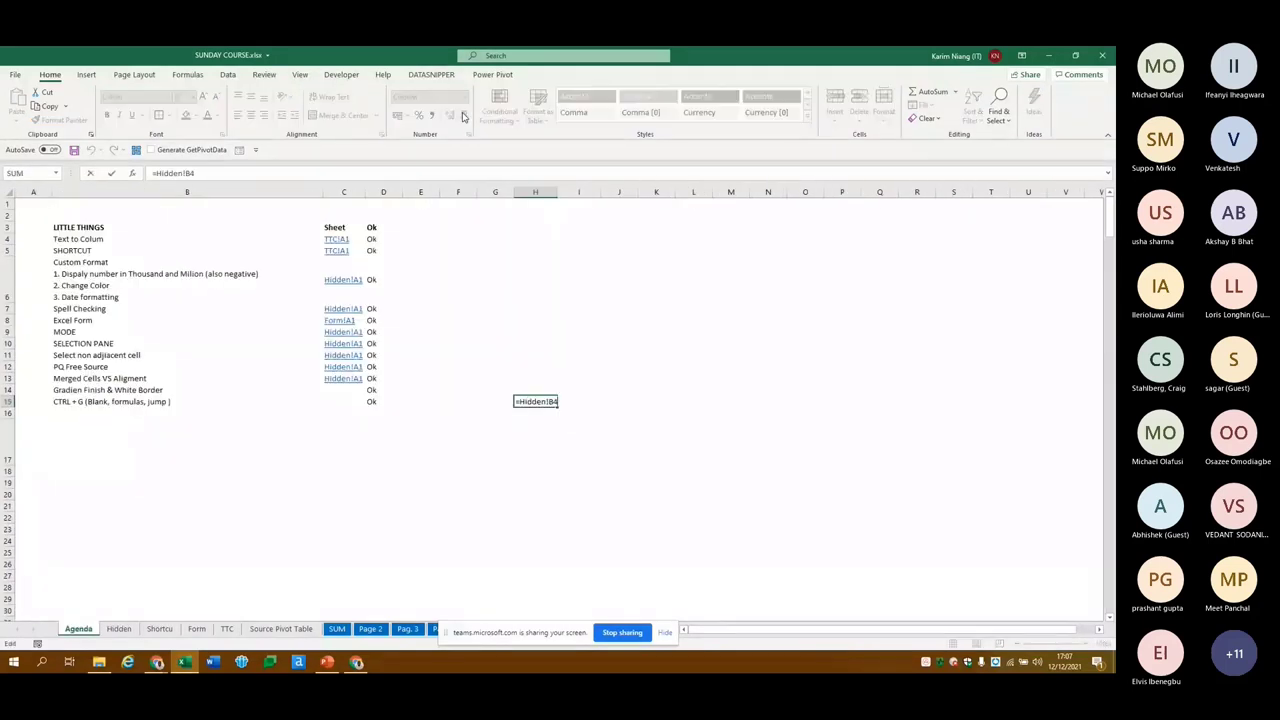
pyautogui.press('Escape')
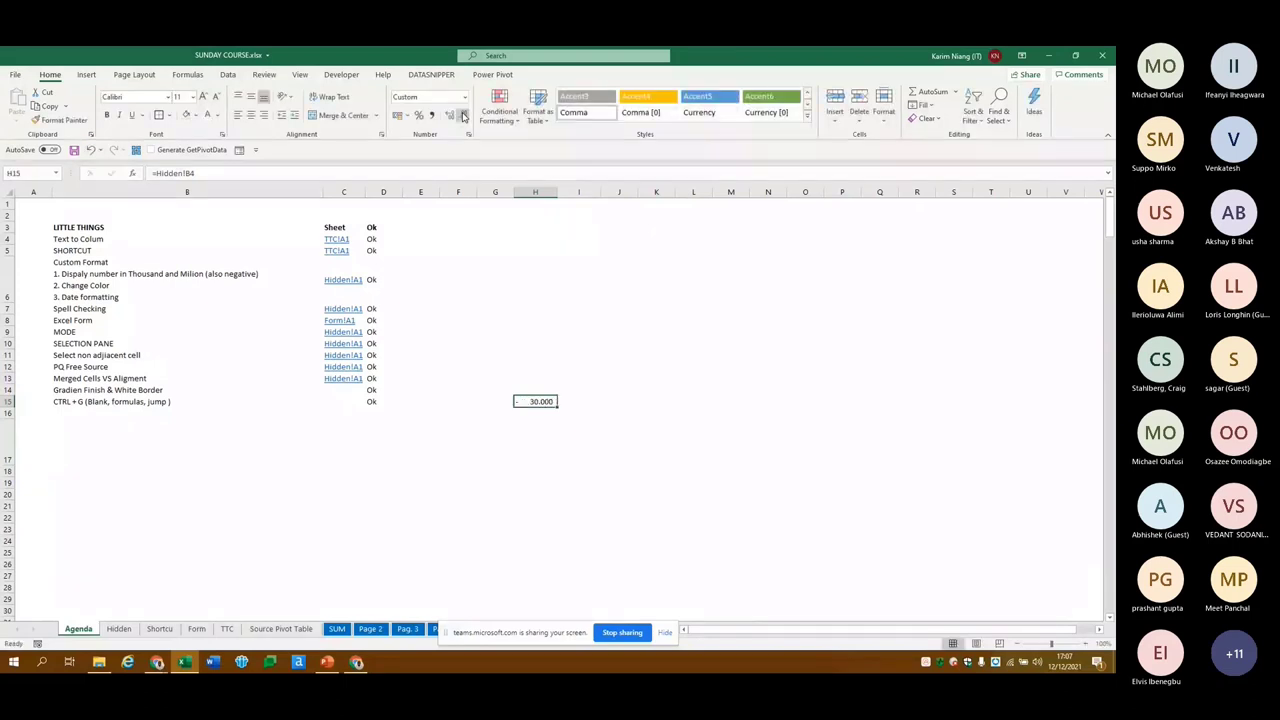
# Fill cell B4 on the Hidden sheet yellow
pyautogui.hotkey('ctrl', 'pagedown')
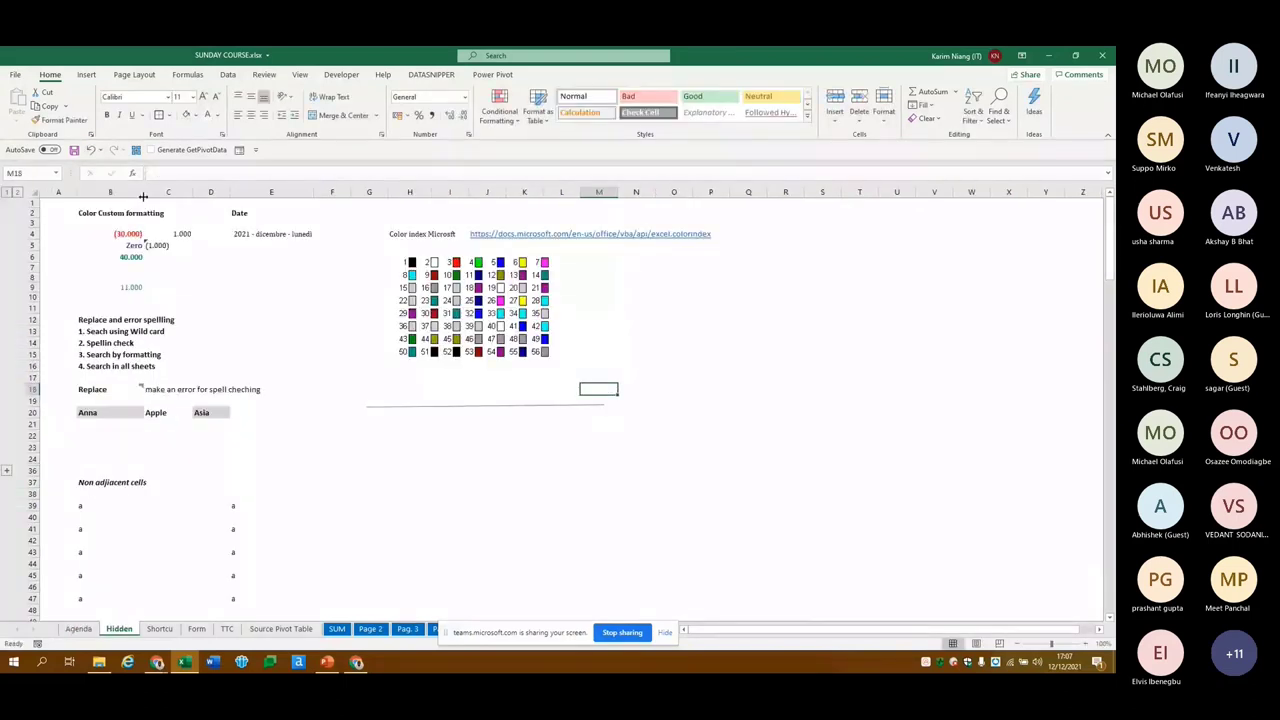
pyautogui.click(127, 233)
pyautogui.click(194, 114)
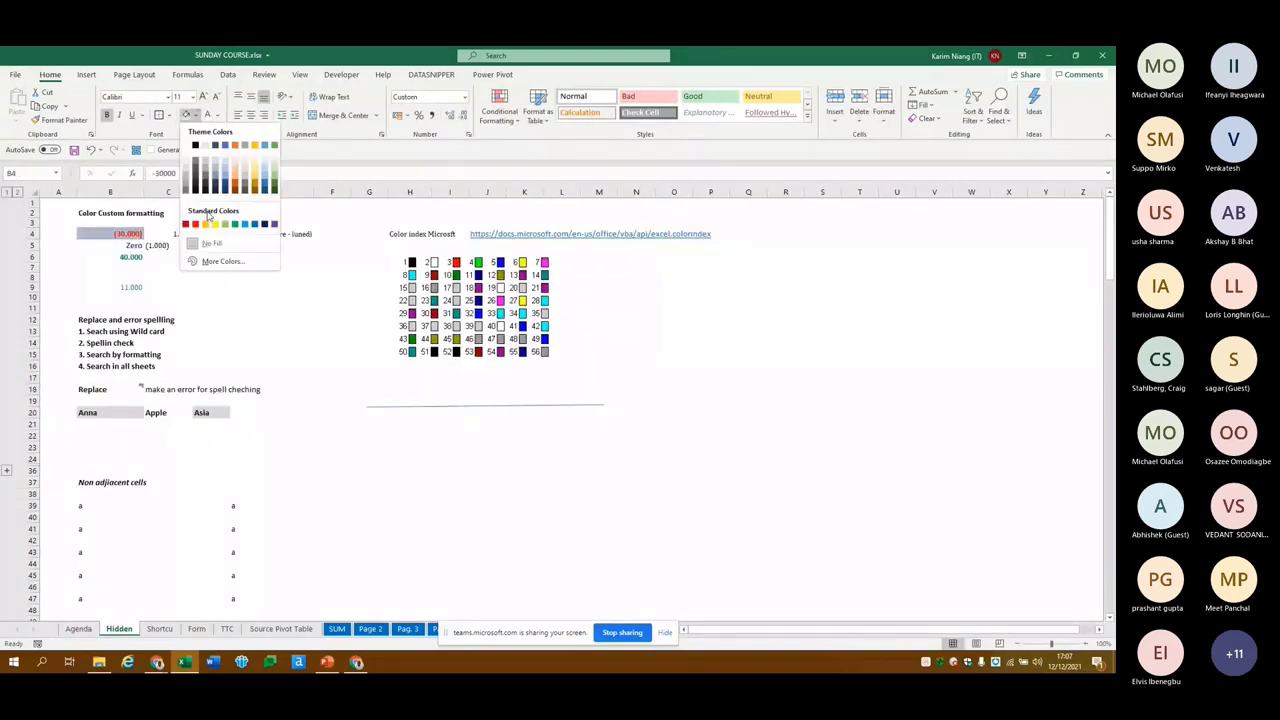
pyautogui.click(213, 222)
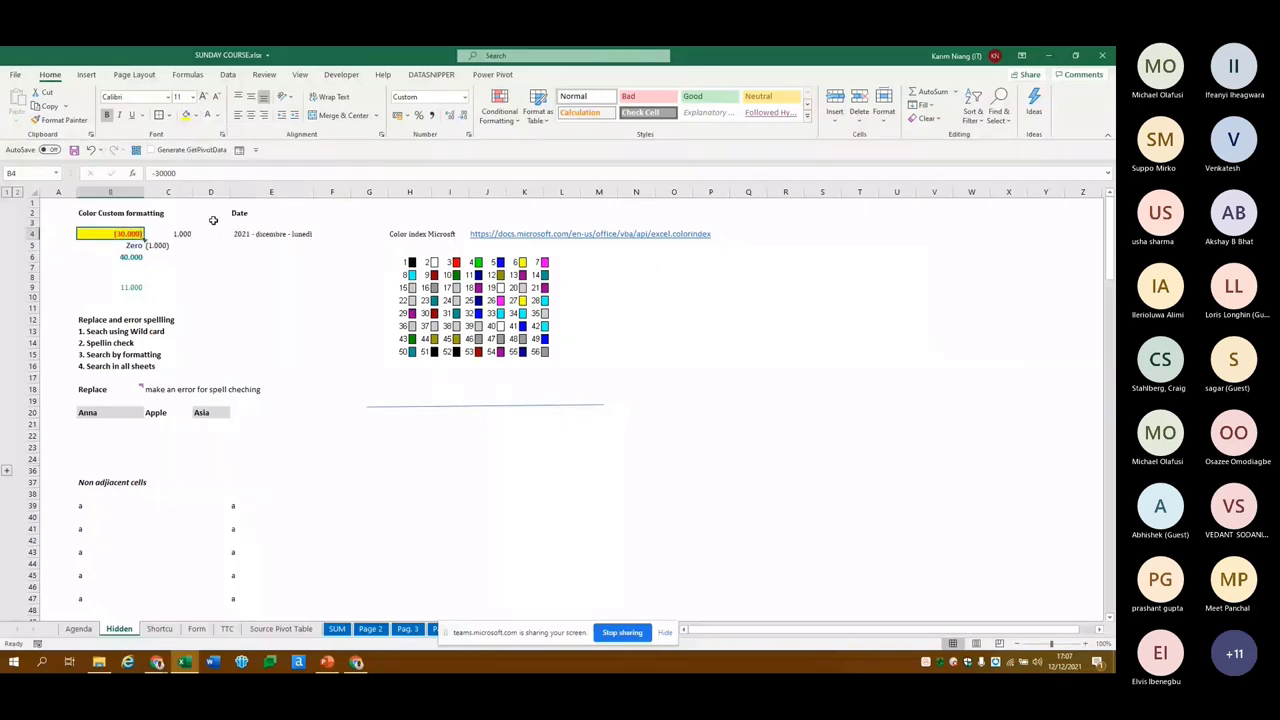
# Copy the Hidden!B4 reference out of H15's formula, then bring up Go To
pyautogui.hotkey('ctrl', 'pageup')
pyautogui.write('=Hidden!B4')
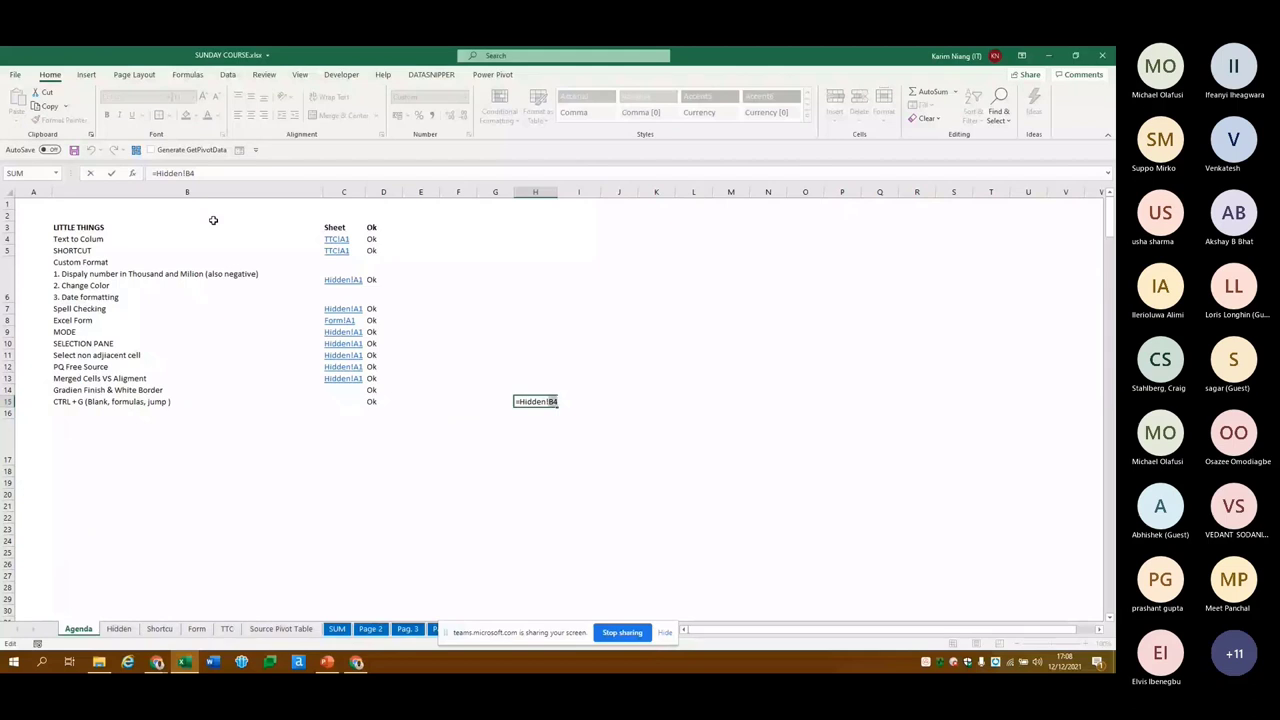
pyautogui.hotkey('ctrl', 'shift', 'Left')
pyautogui.hotkey('ctrl', 'c')
pyautogui.press('Right')
pyautogui.hotkey('shift', 'Home')
pyautogui.press('Escape')
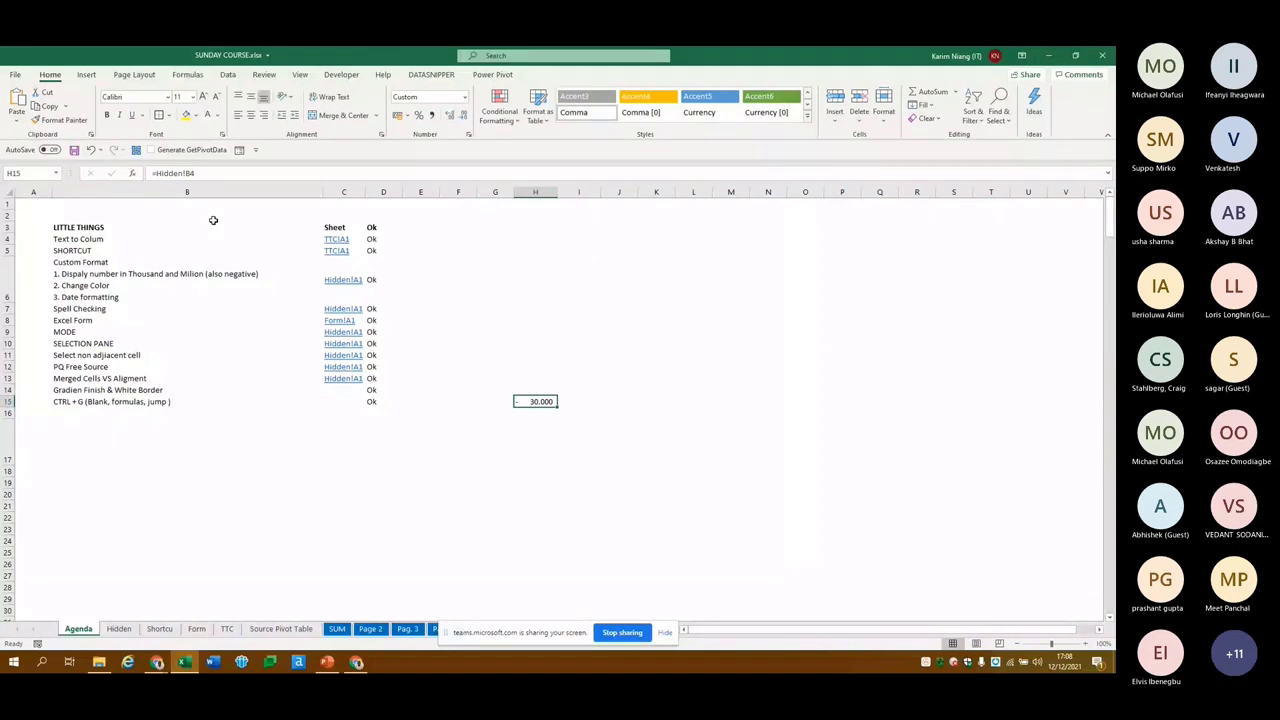
pyautogui.hotkey('ctrl', 'g')
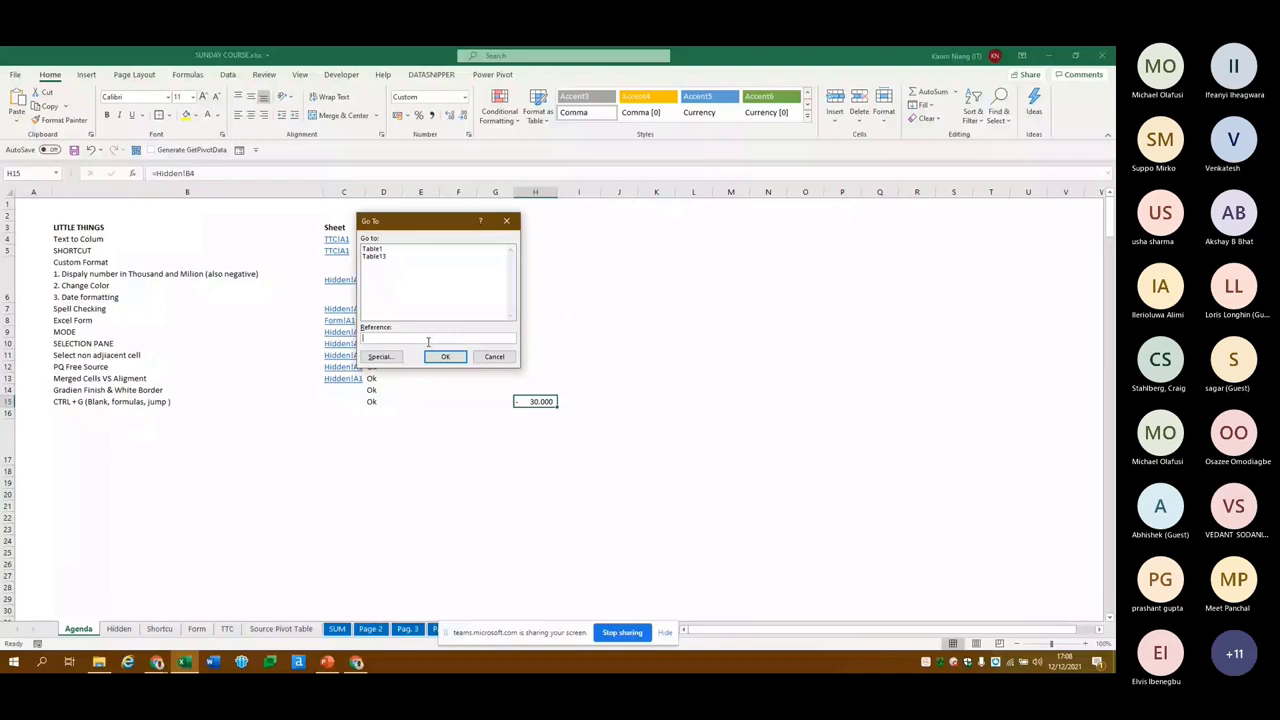
# Jump to cell Hidden!B4 using the pasted reference in Go To
pyautogui.hotkey('ctrl', 'v')
pyautogui.press('Home')
pyautogui.press('Delete')
pyautogui.click(446, 358)
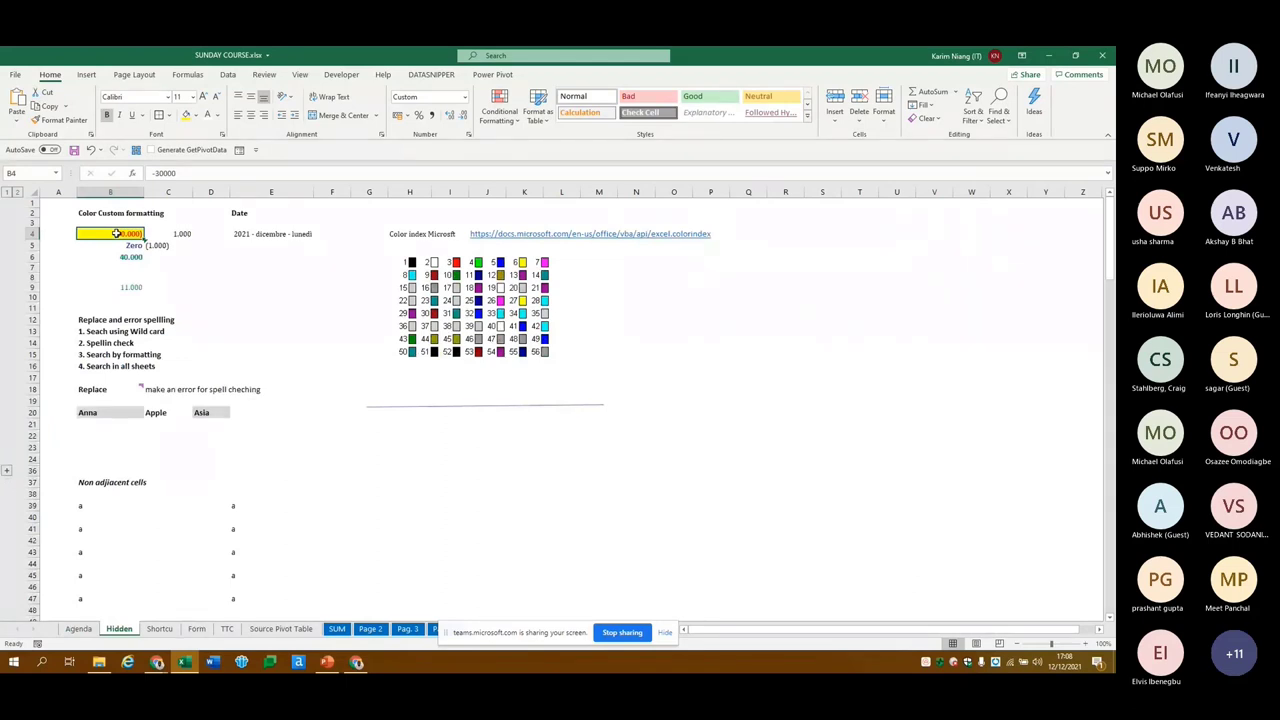
pyautogui.press('Return')
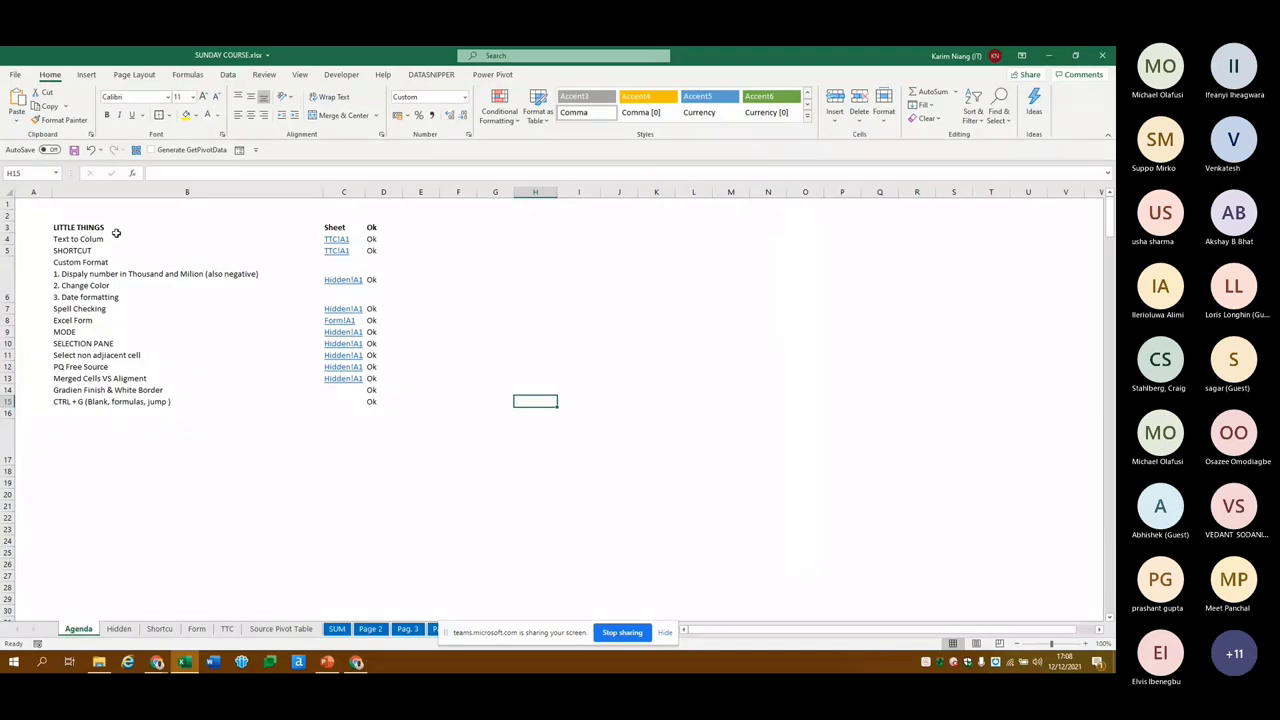
# Select B4:C7 on Hidden and pick out its formula cell with Go To Special
pyautogui.hotkey('ctrl', 'pagedown')
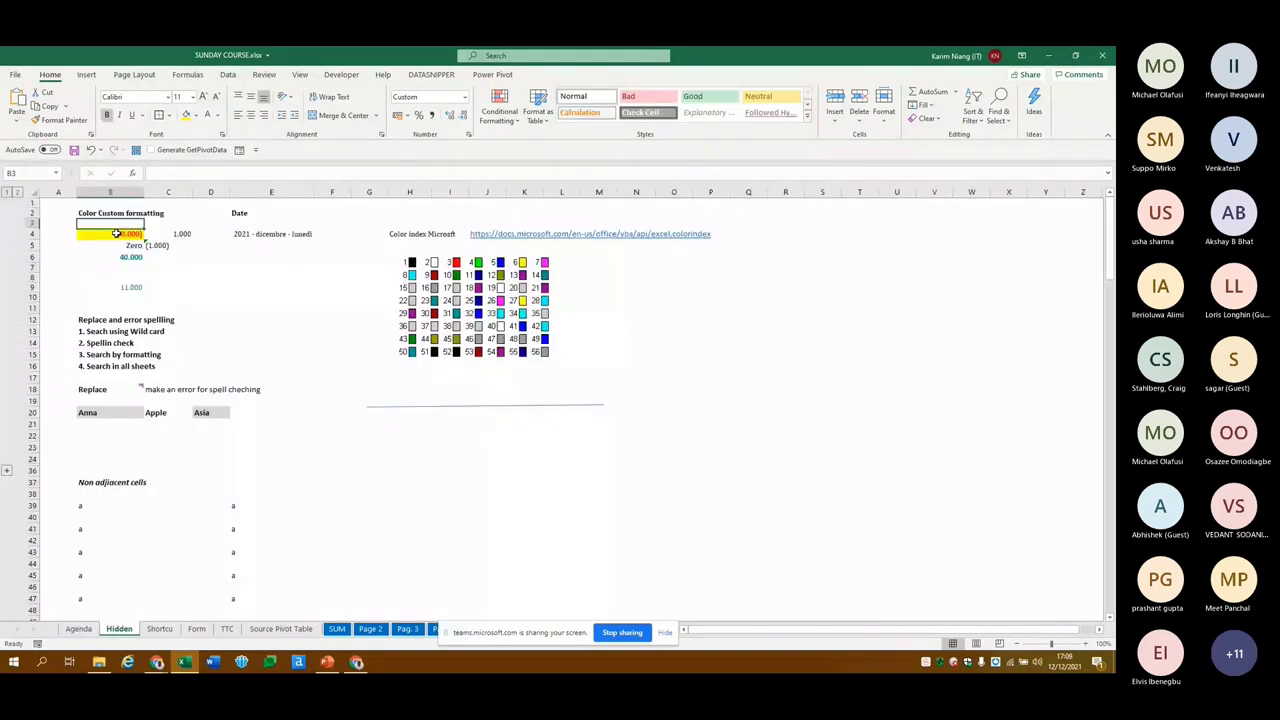
pyautogui.click(116, 233)
pyautogui.hotkey('shift', 'Right')
pyautogui.hotkey('shift', 'Down')
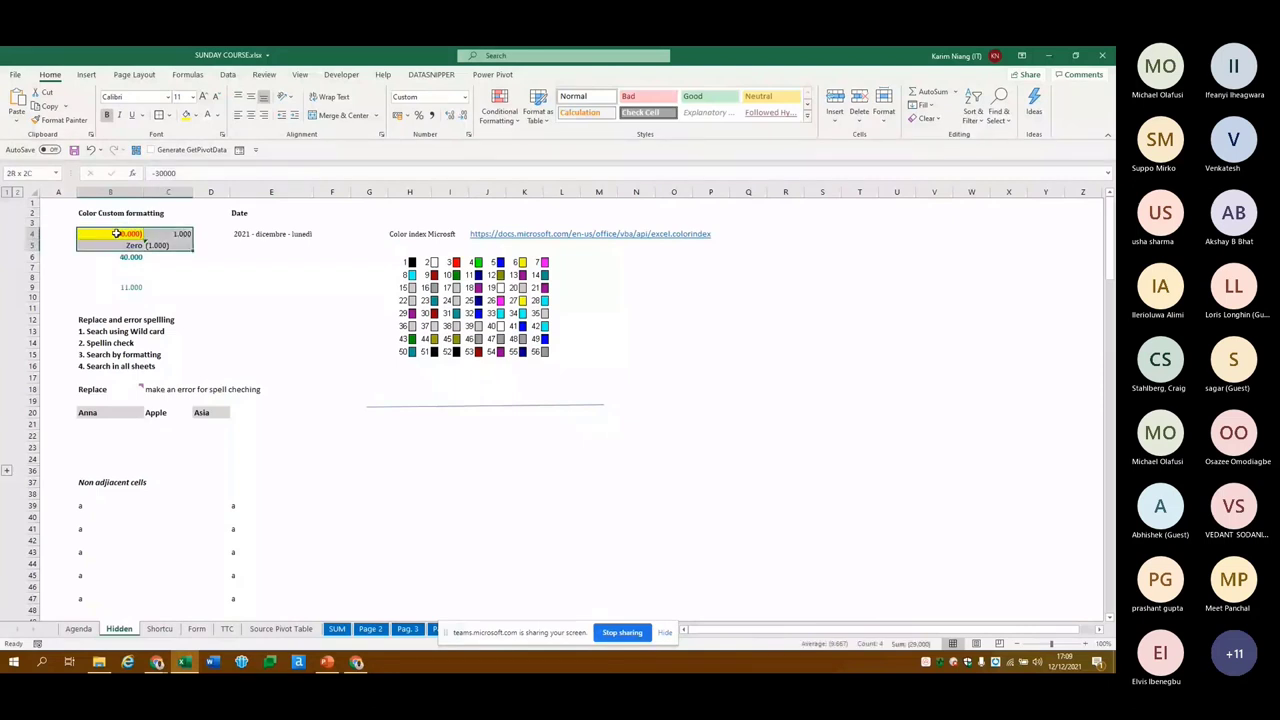
pyautogui.hotkey('shift', 'Down')
pyautogui.hotkey('shift', 'Down')
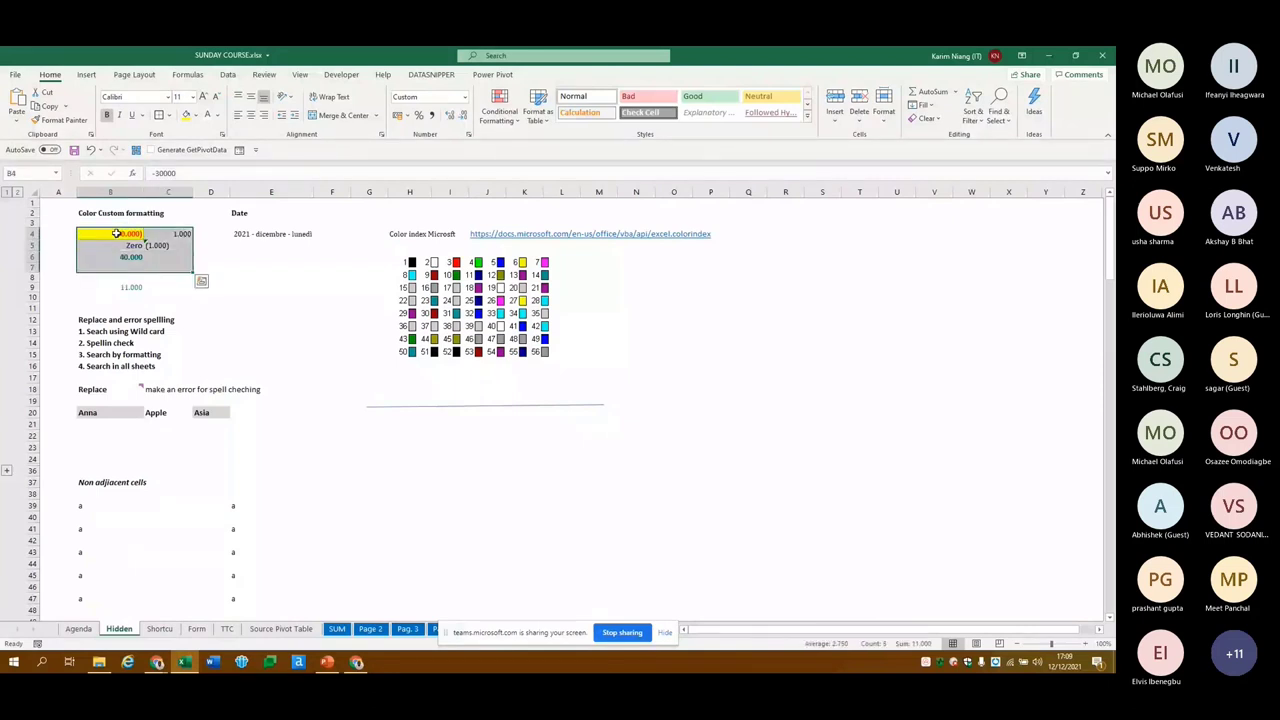
pyautogui.hotkey('ctrl', 'g')
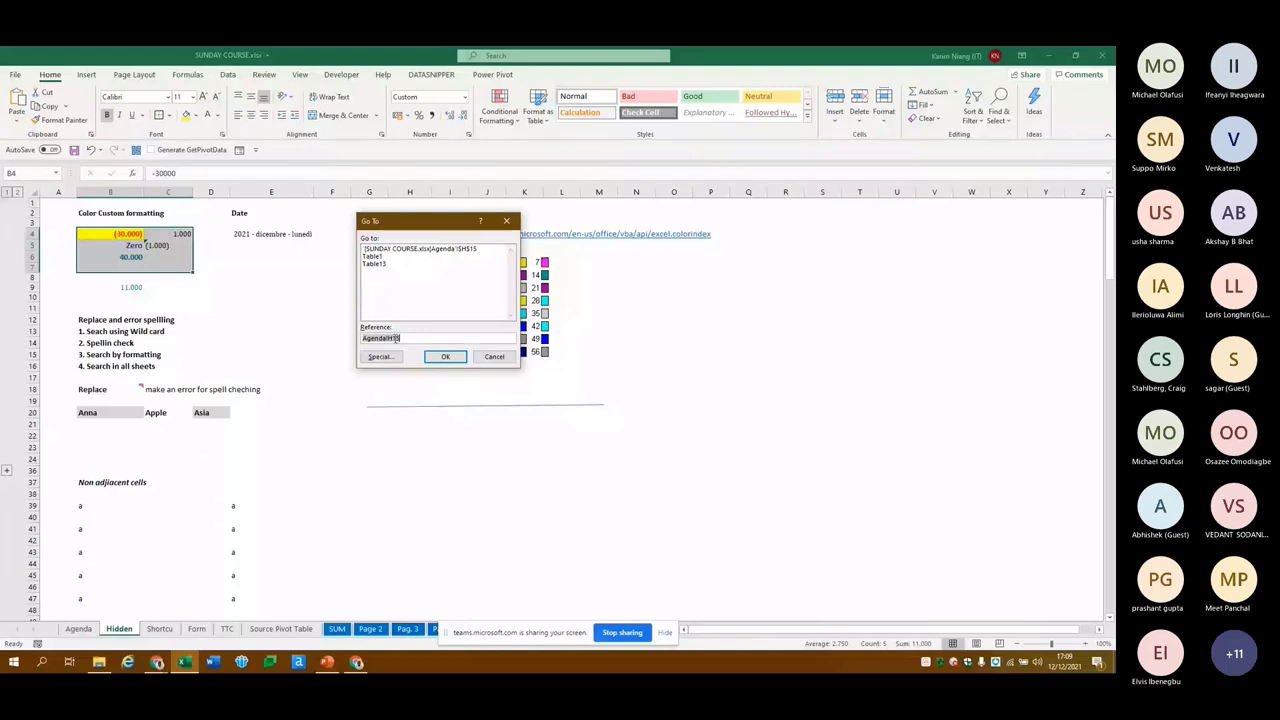
pyautogui.click(379, 356)
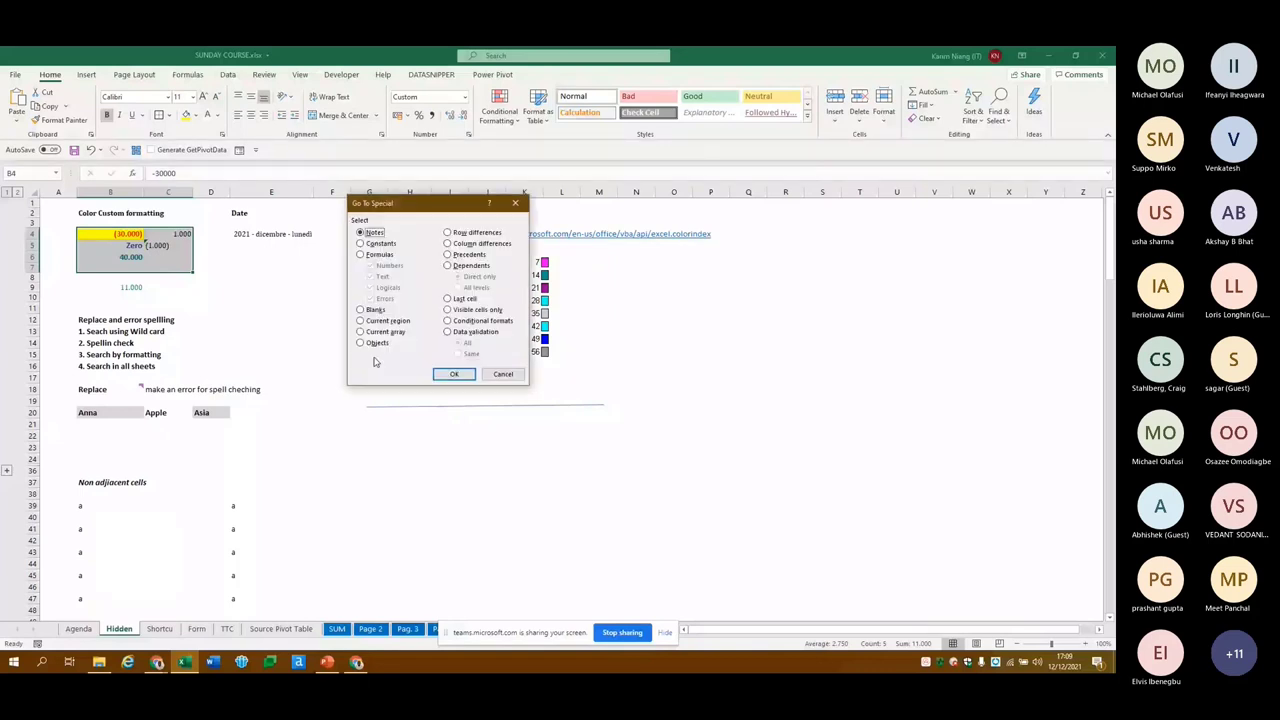
pyautogui.press('Return')
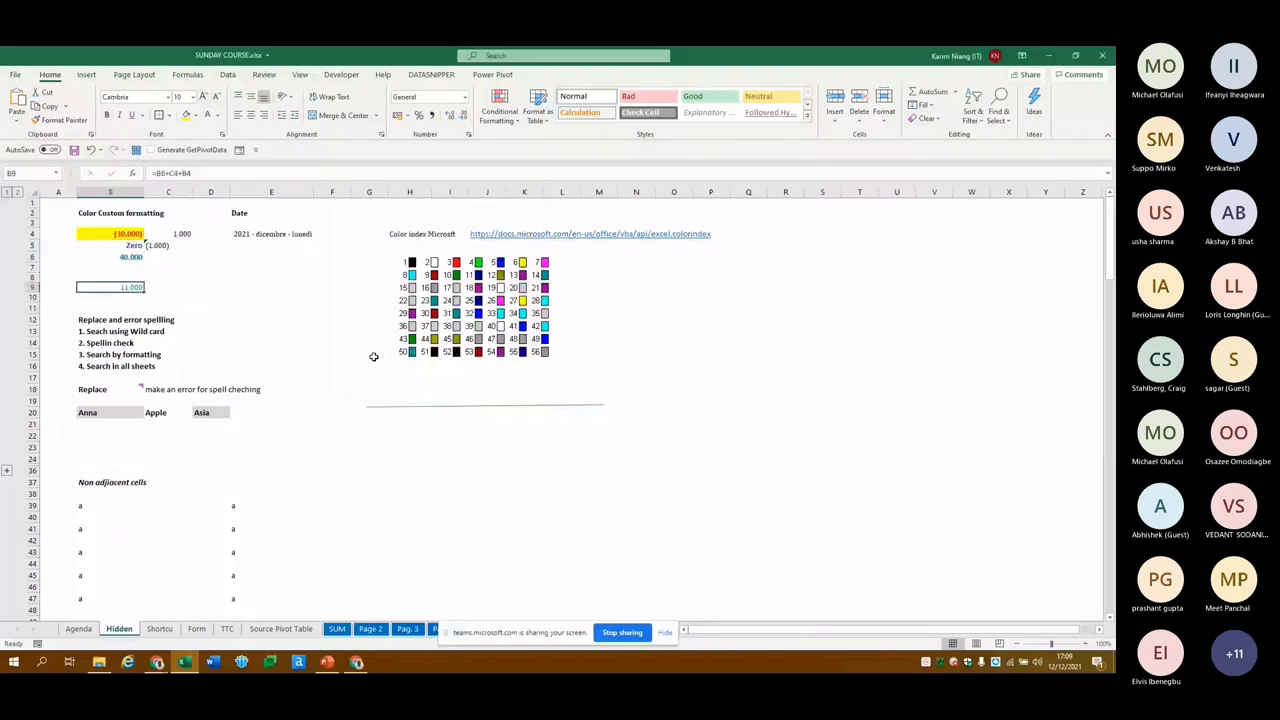
# Select B4:C9, glance at Format Cells, and reopen the Go To window
pyautogui.moveTo(110, 233); pyautogui.dragTo(180, 233)
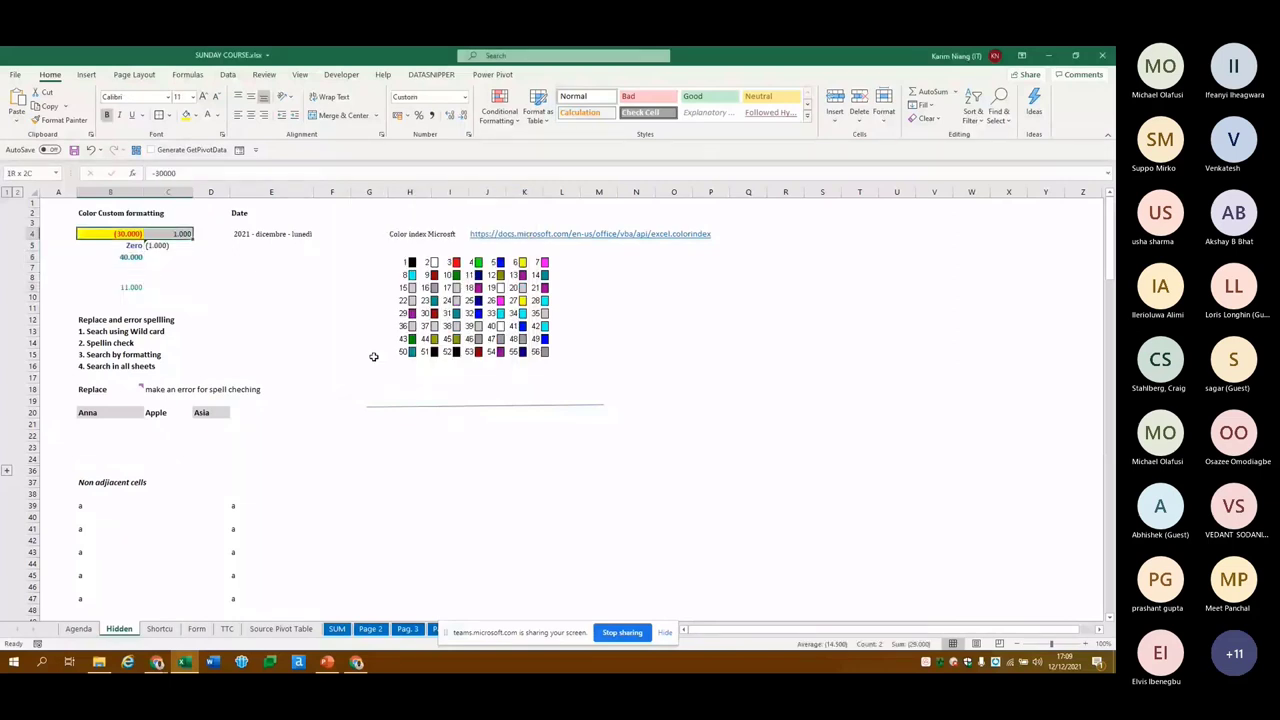
pyautogui.hotkey('shift', 'Down')
pyautogui.hotkey('shift', 'Down')
pyautogui.hotkey('shift', 'Down')
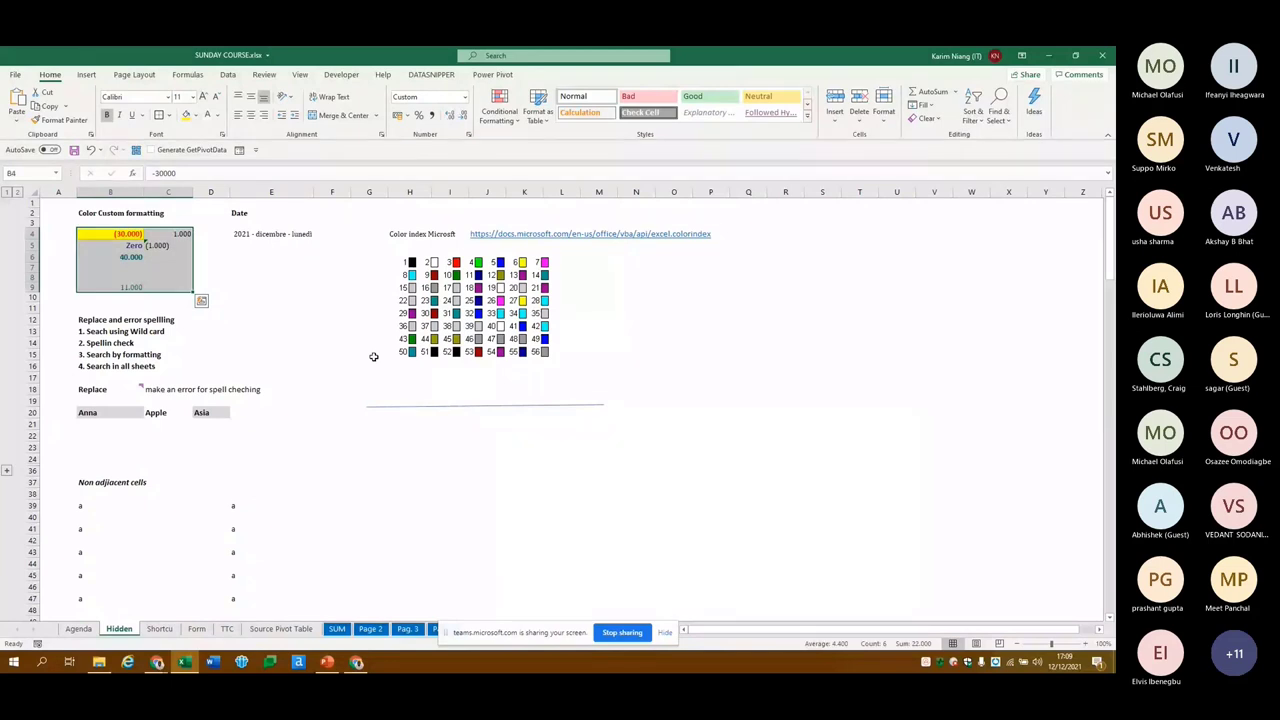
pyautogui.hotkey('ctrl', '1')
pyautogui.press('Escape')
pyautogui.press('F5')
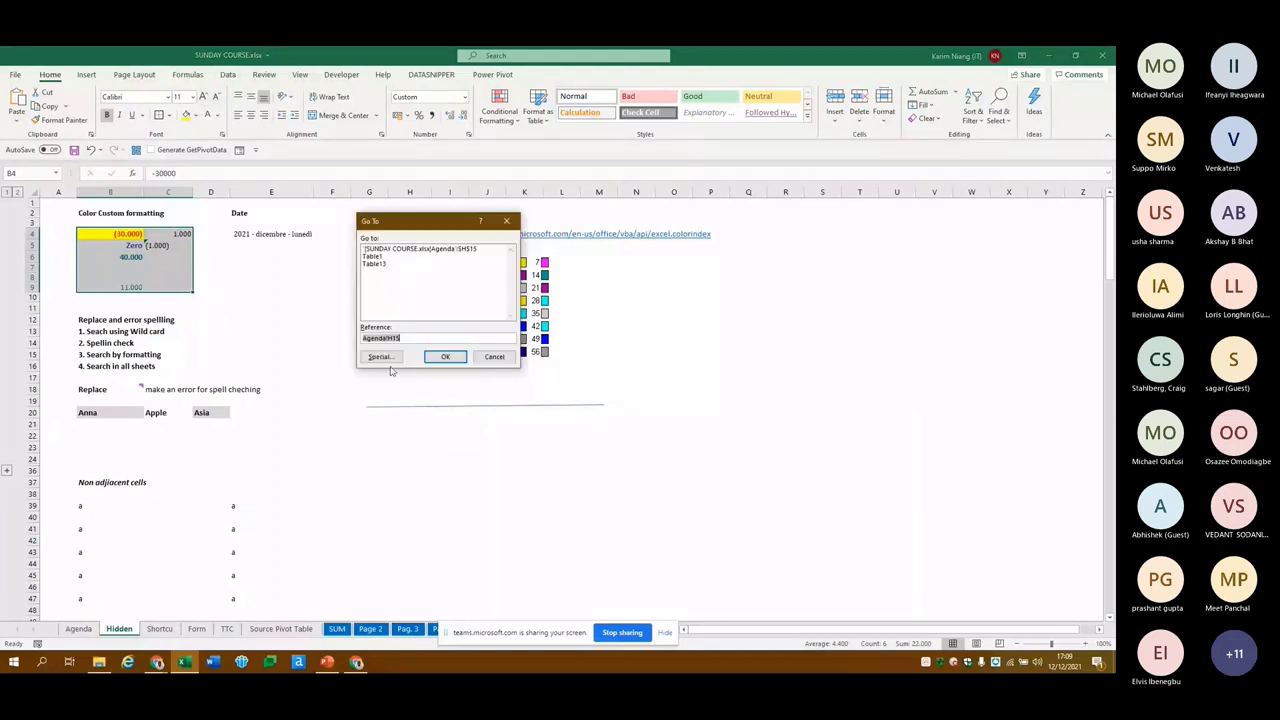
# Select the block's constant values with Go To Special, then inspect B9's formula =B6+C4+B4
pyautogui.click(381, 357)
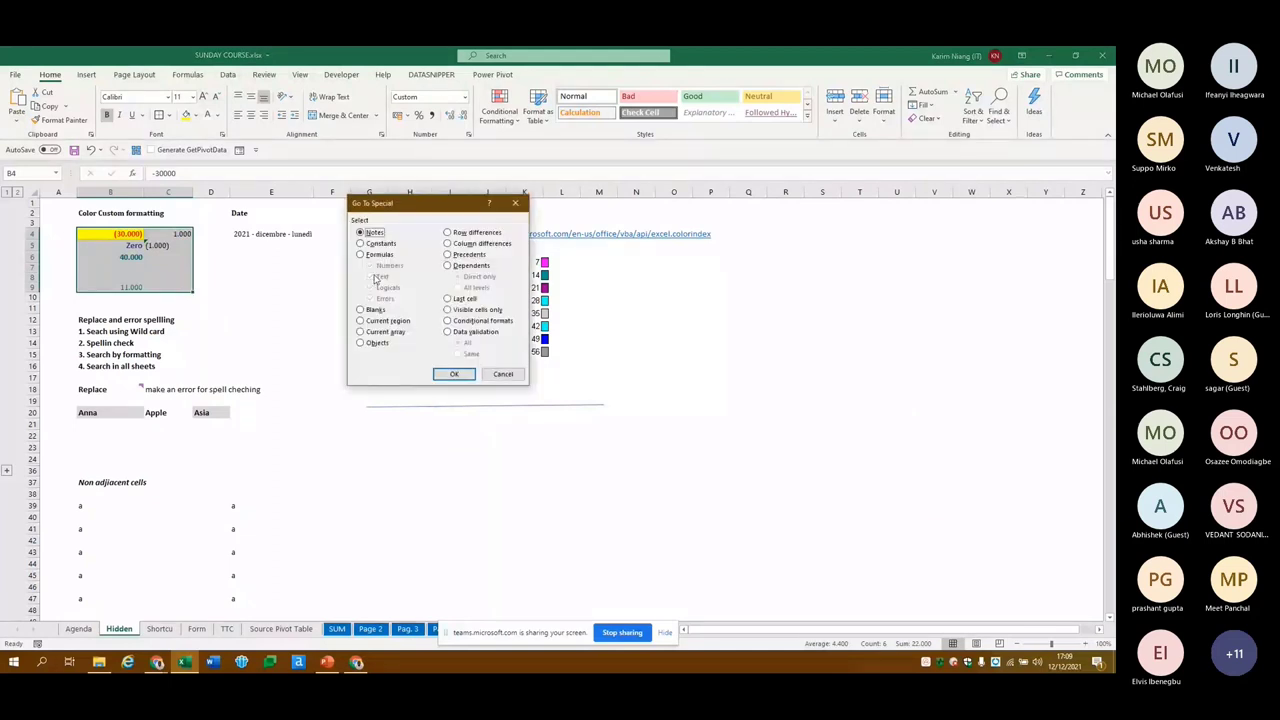
pyautogui.click(388, 245)
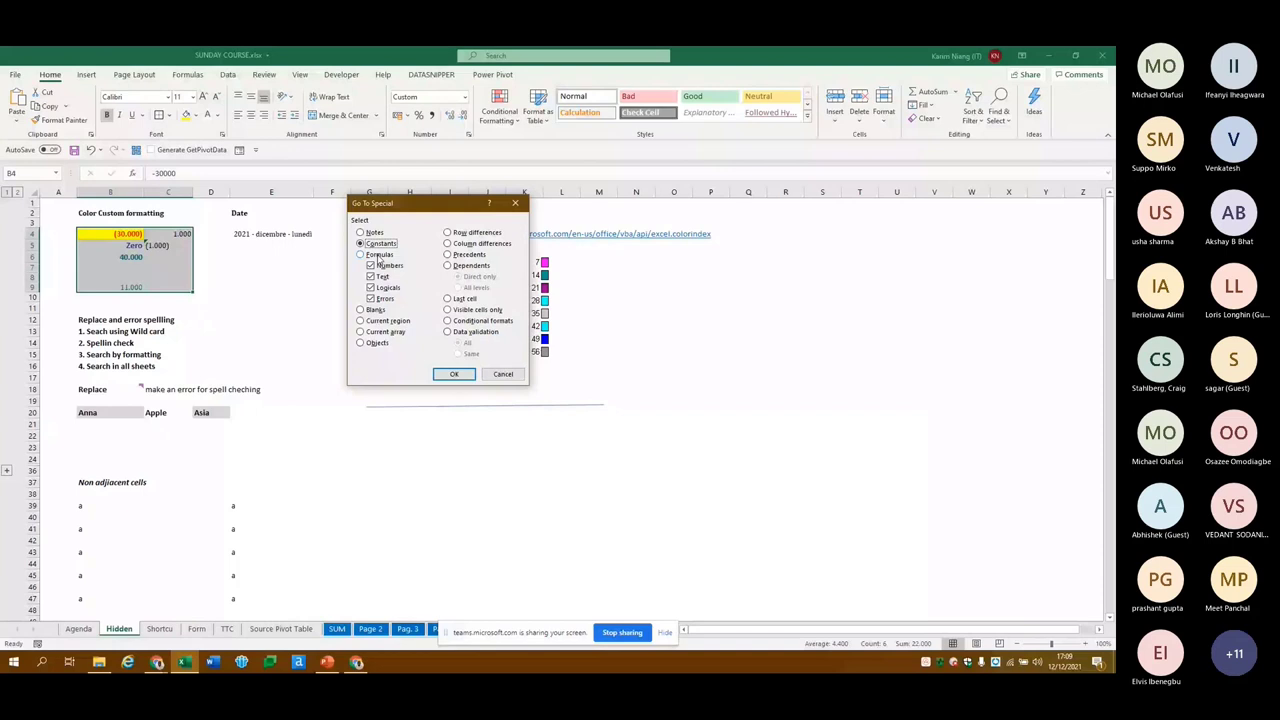
pyautogui.click(448, 373)
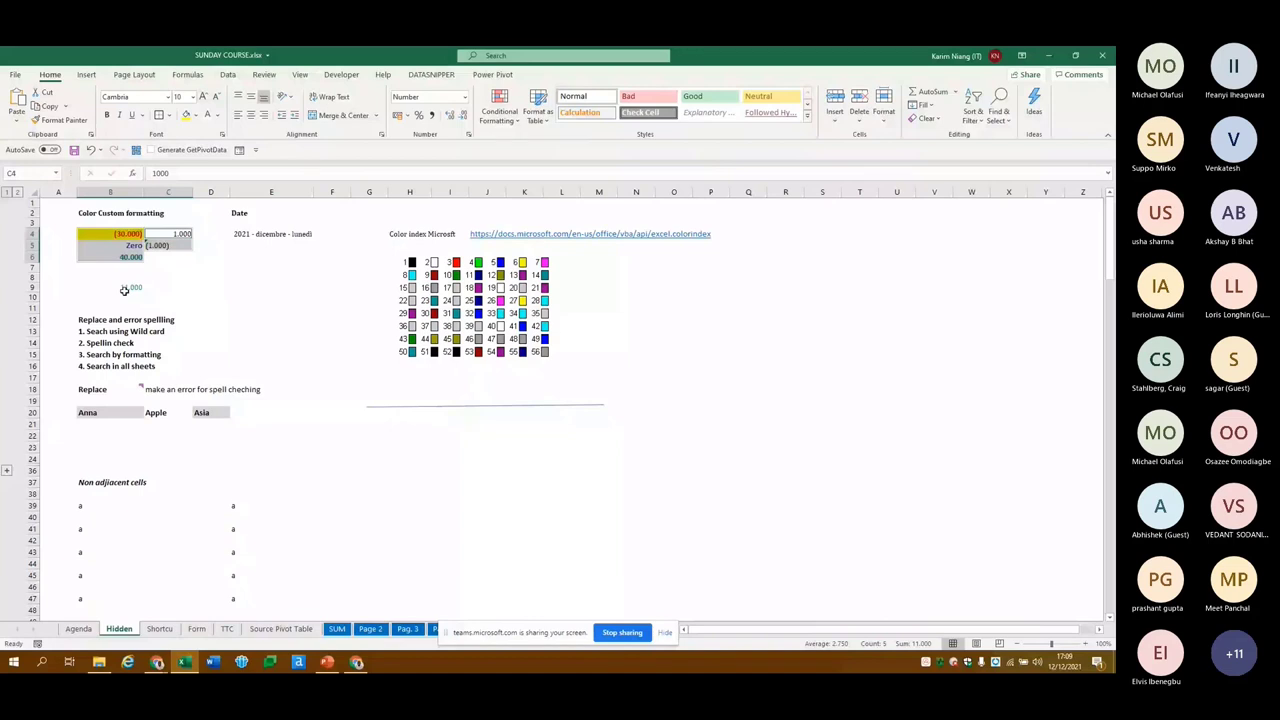
pyautogui.click(124, 290)
pyautogui.doubleClick(125, 290)
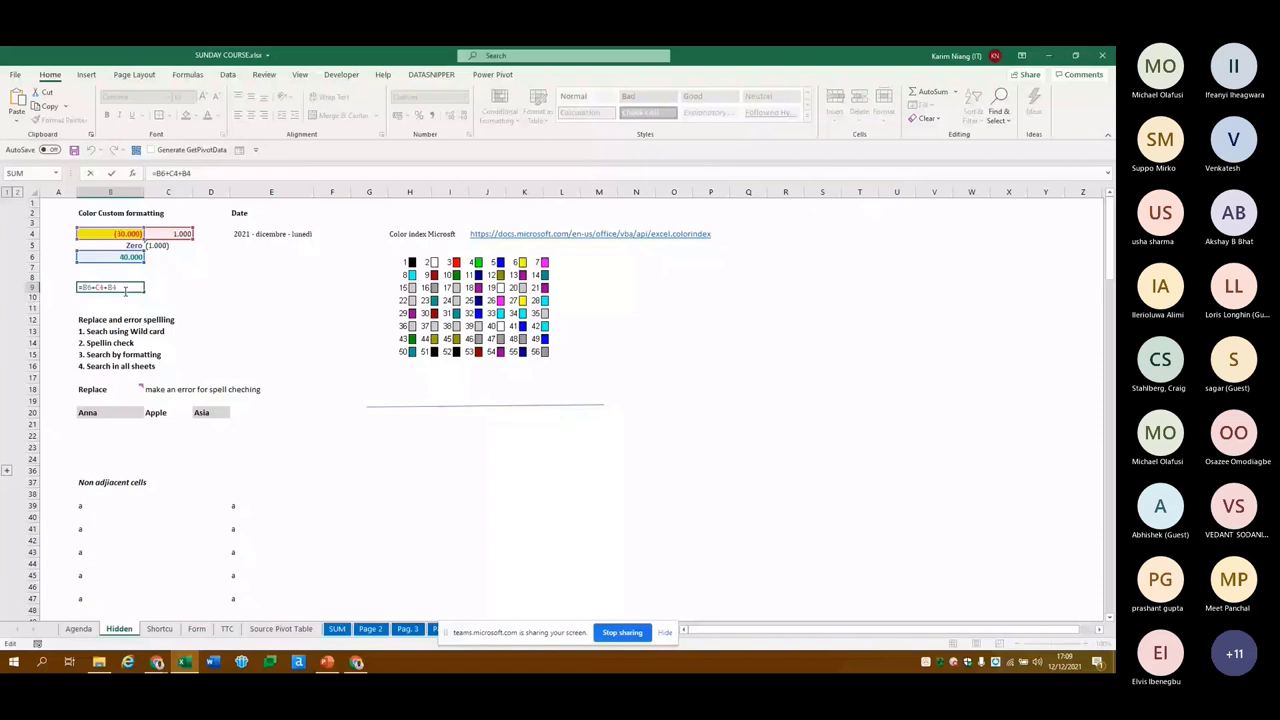
# Select B4:C9 and single out its formula cell with Go To Special Formulas
pyautogui.moveTo(170, 233); pyautogui.dragTo(125, 292)
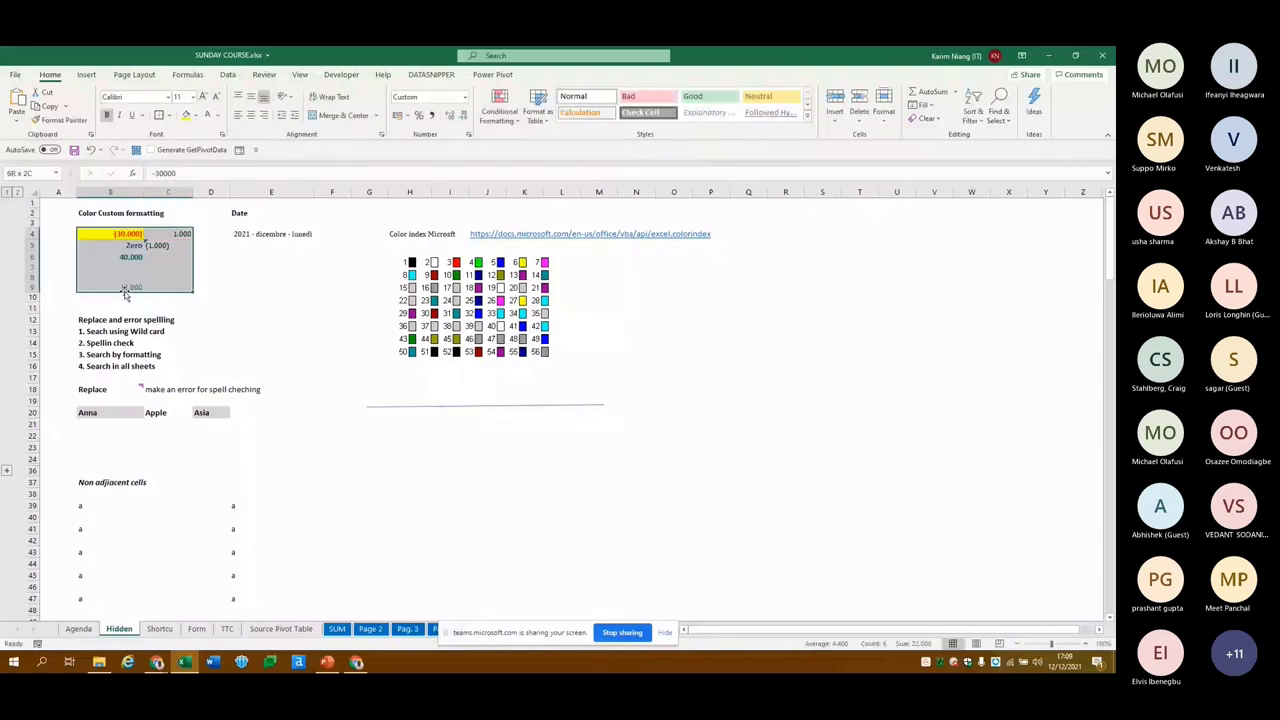
pyautogui.hotkey('ctrl', 'g')
pyautogui.hotkey('alt', 's')
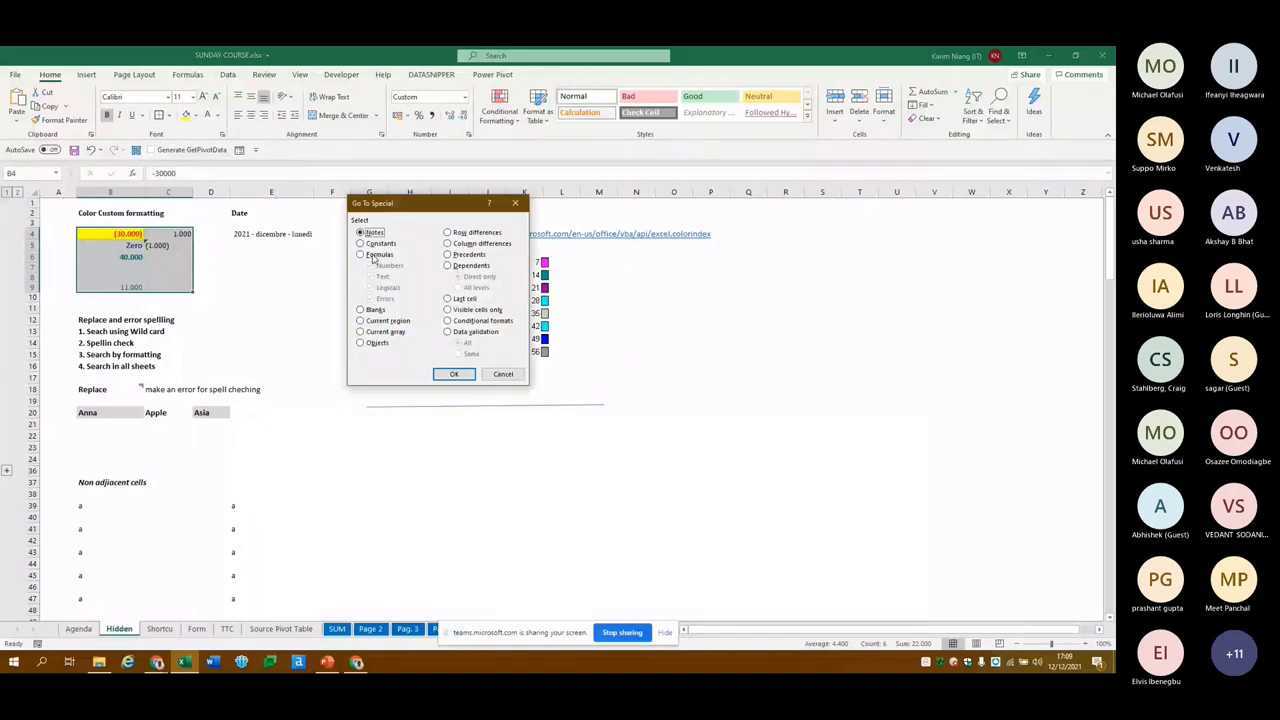
pyautogui.click(378, 255)
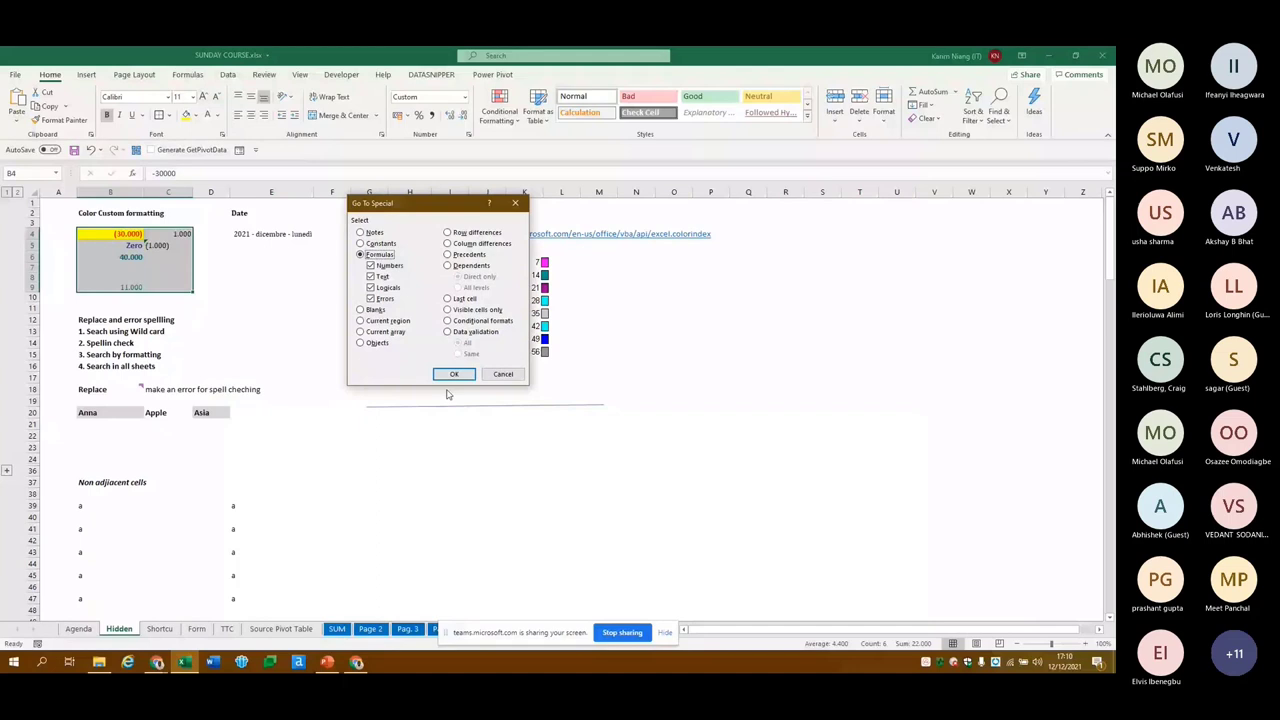
pyautogui.click(453, 374)
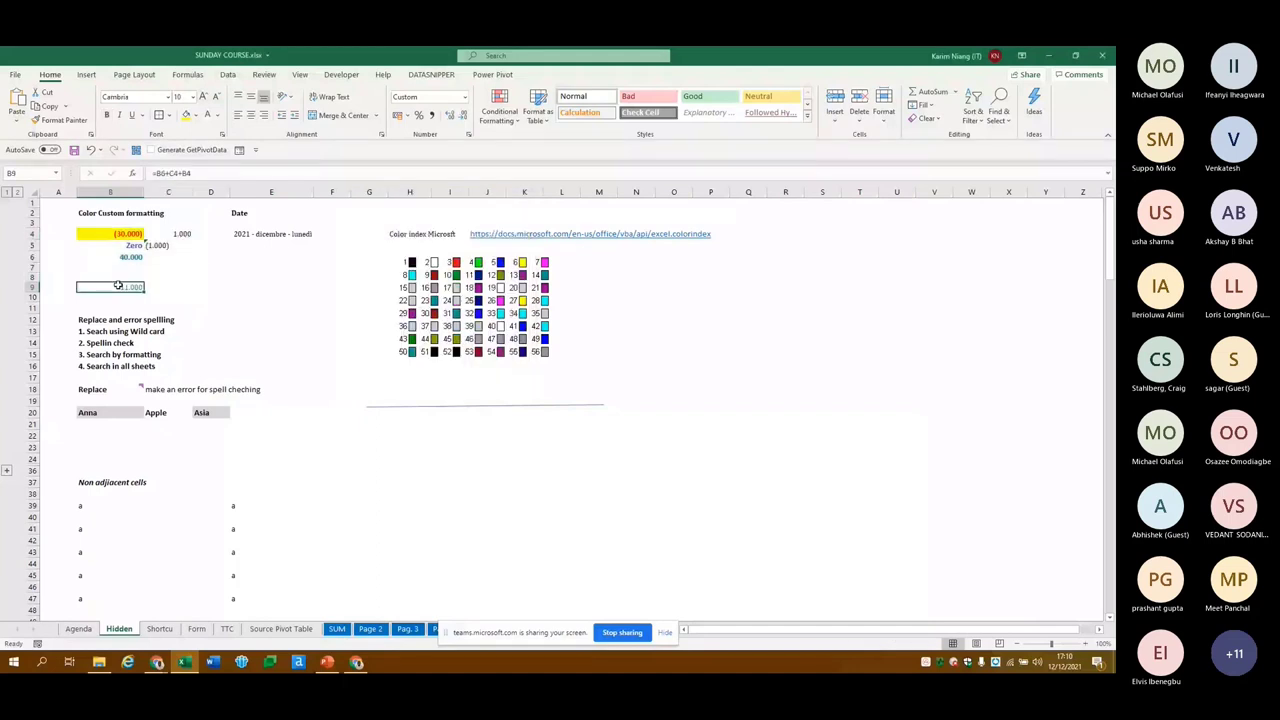
# Reselect the block and cell B4, then return to the Agenda sheet
pyautogui.press('Up')
pyautogui.press('Up')
pyautogui.press('Up')
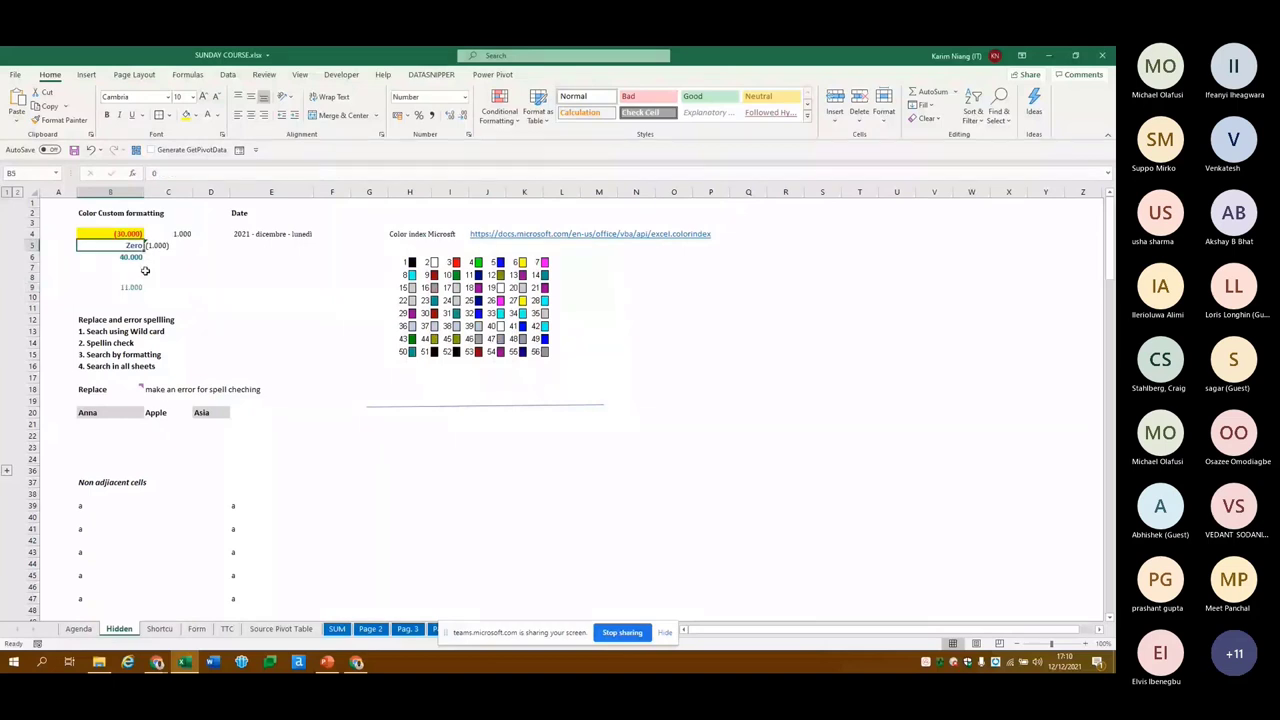
pyautogui.hotkey('ctrl', 'a')
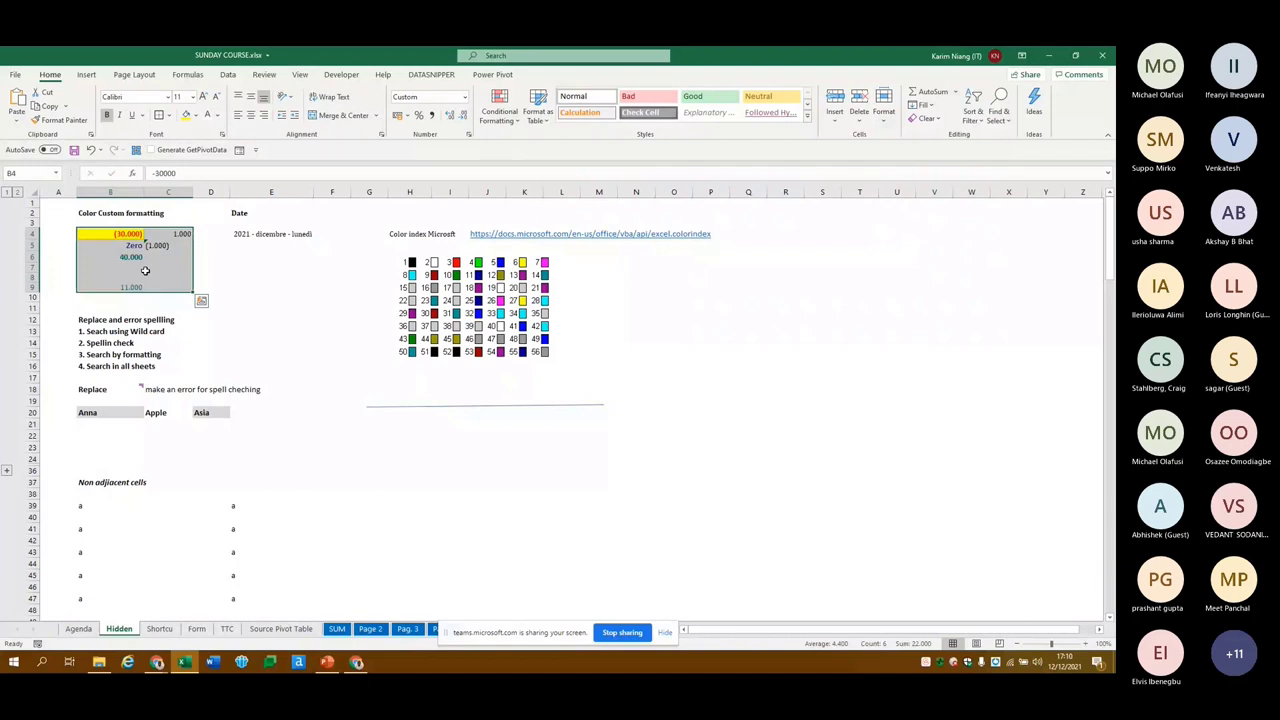
pyautogui.hotkey('shift', 'BackSpace')
pyautogui.press('F2')
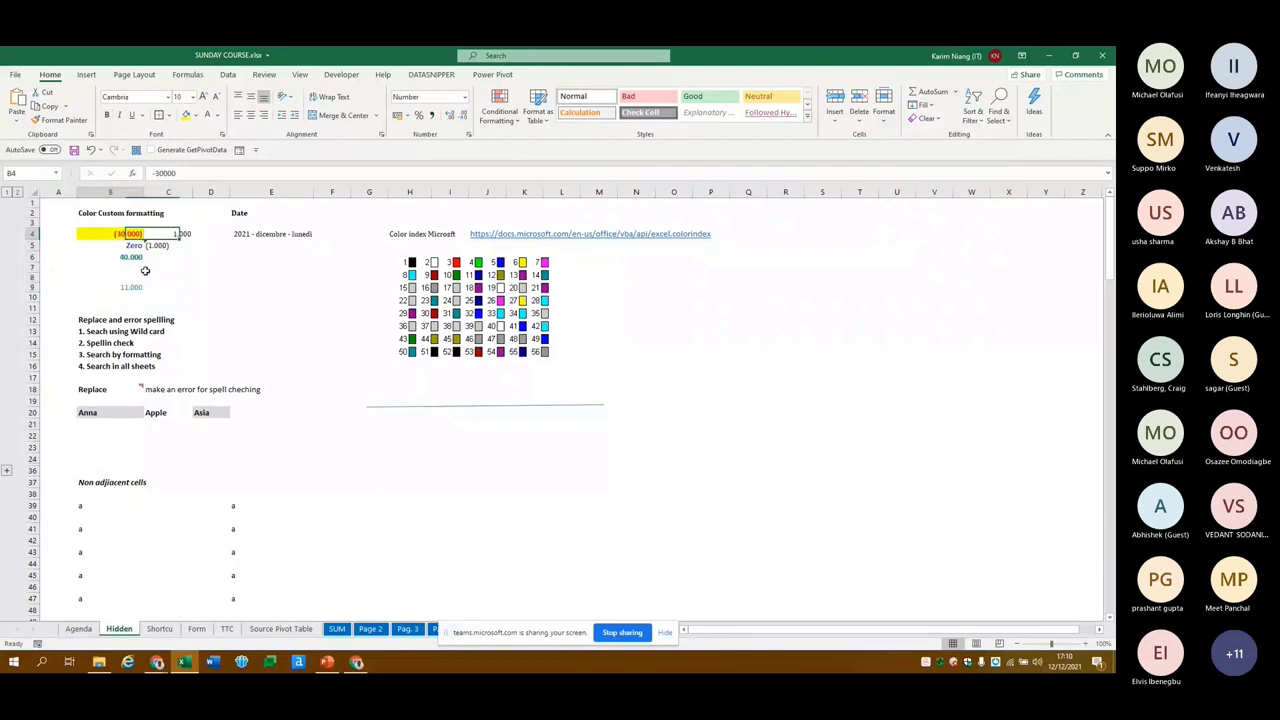
pyautogui.keyDown('shift'); pyautogui.click(145, 271); pyautogui.keyUp('shift')
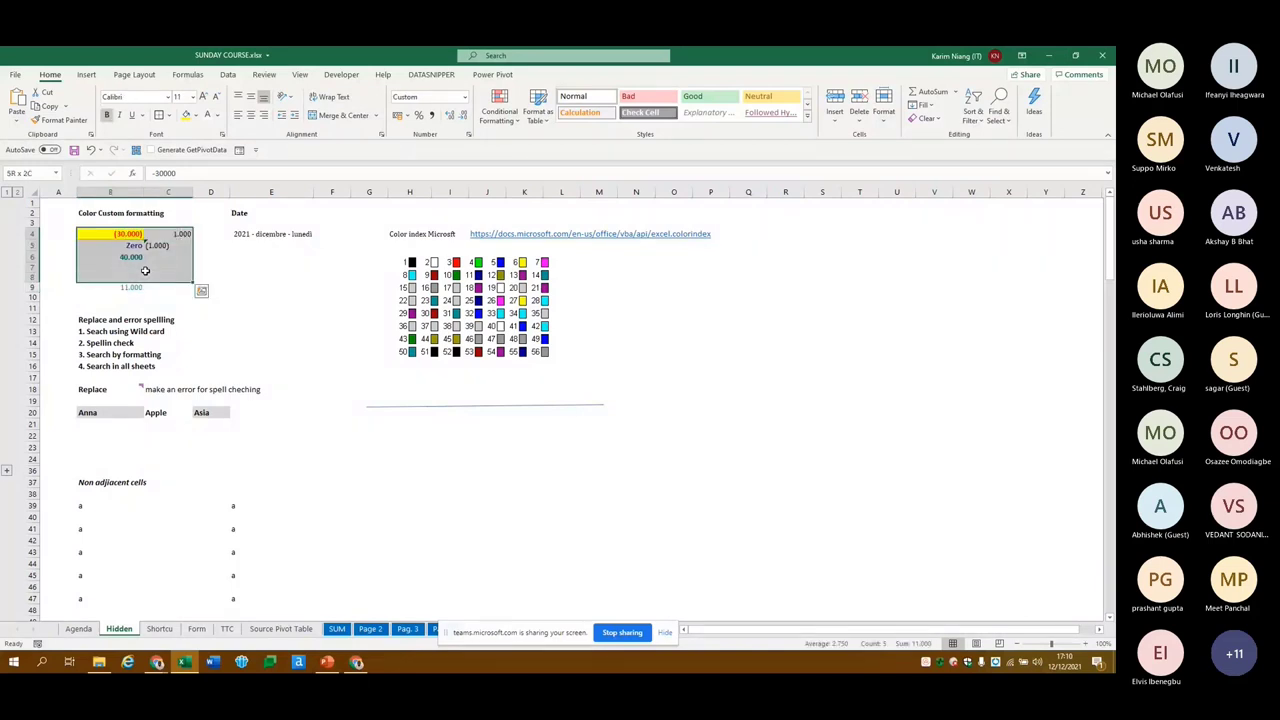
pyautogui.hotkey('ctrl', 'pageup')
# Move to column A in row 15, then select cells B4 and C4 on the Hidden sheet
pyautogui.press('Left')
pyautogui.press('Left')
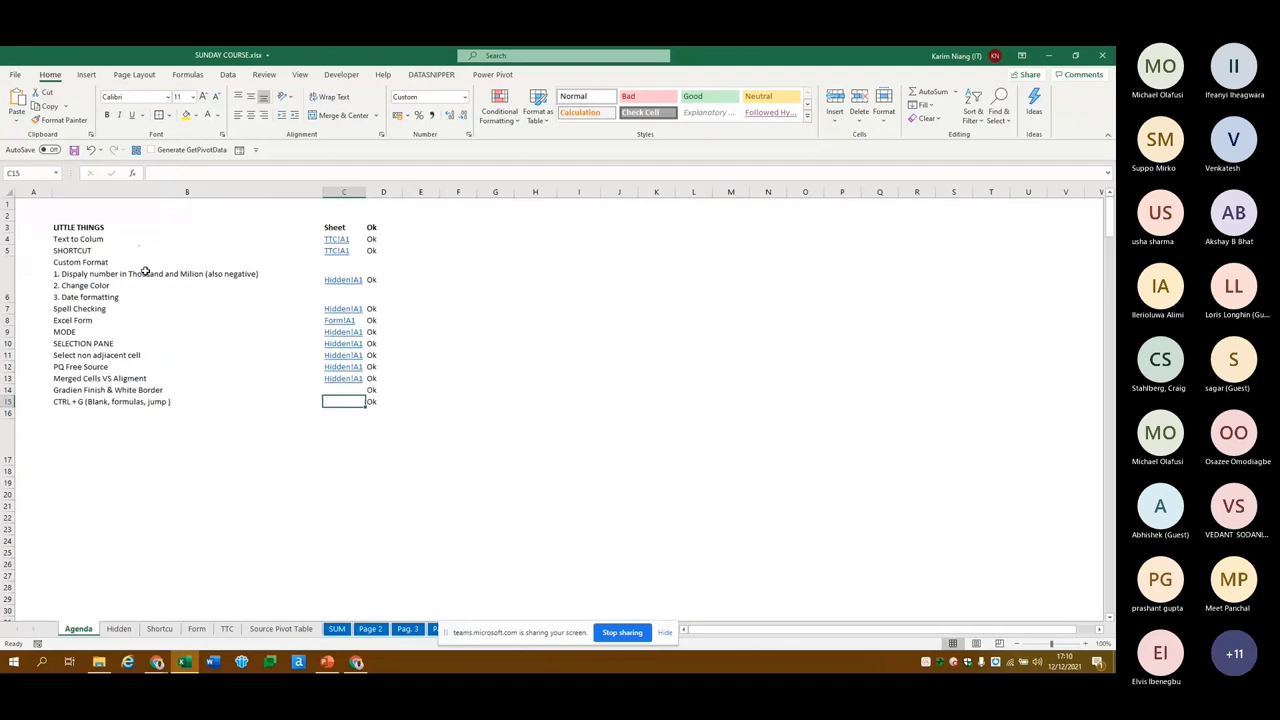
pyautogui.press('Left')
pyautogui.press('Left')
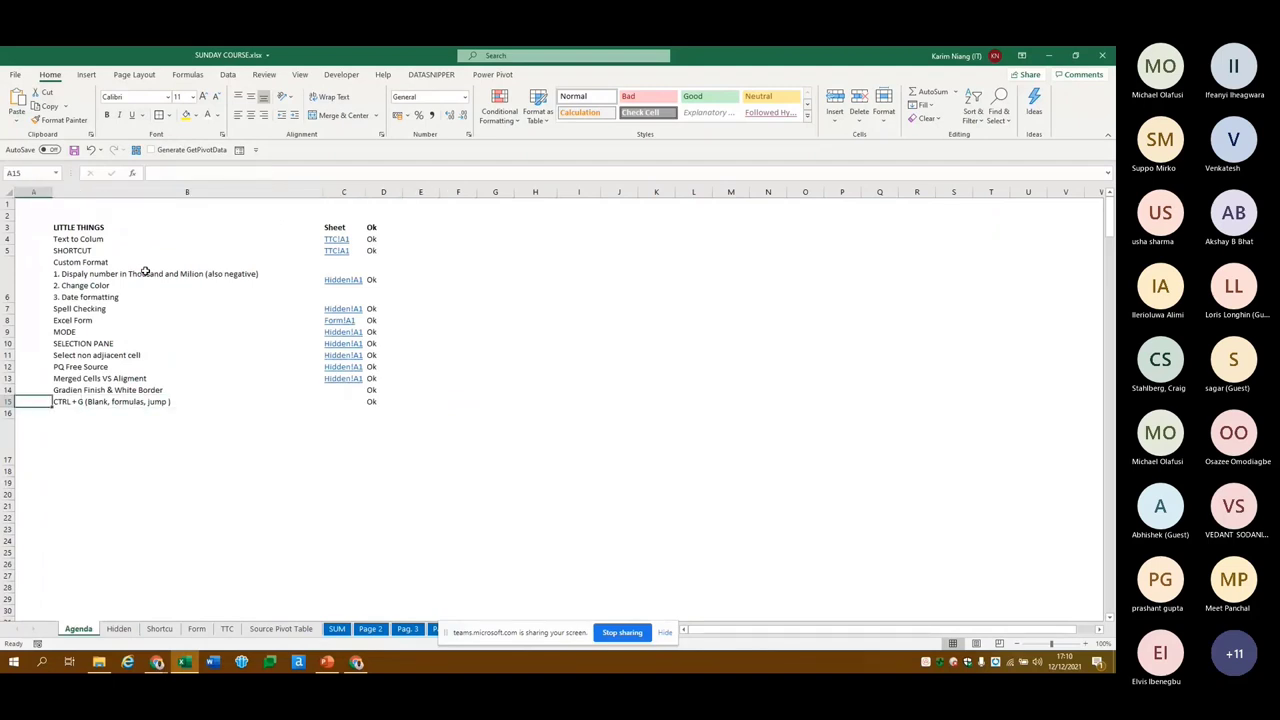
pyautogui.hotkey('ctrl', 'pagedown')
pyautogui.hotkey('shift', 'Left')
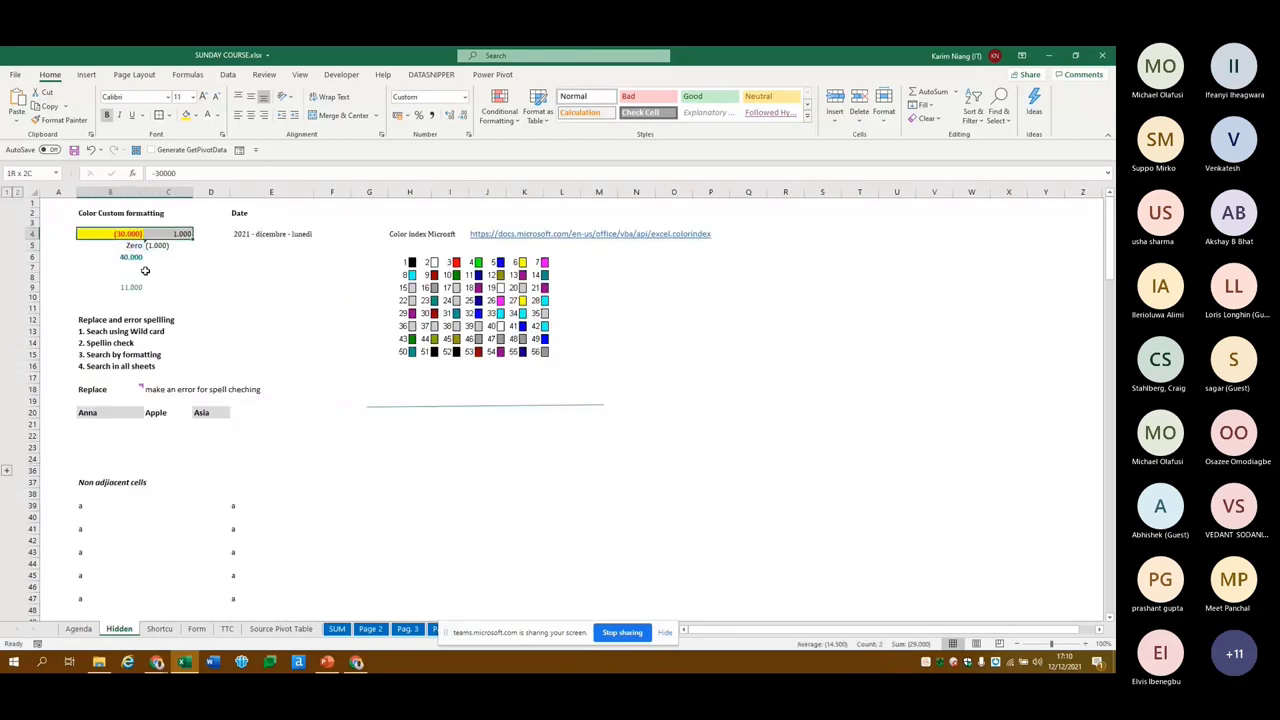
# On the Form sheet, go to the Name header of the M–O table and select the whole table with Ctrl+A
pyautogui.hotkey('ctrl', 'pagedown')
pyautogui.hotkey('ctrl', 'pagedown')
pyautogui.hotkey('ctrl', 'Right')
pyautogui.press('Down')
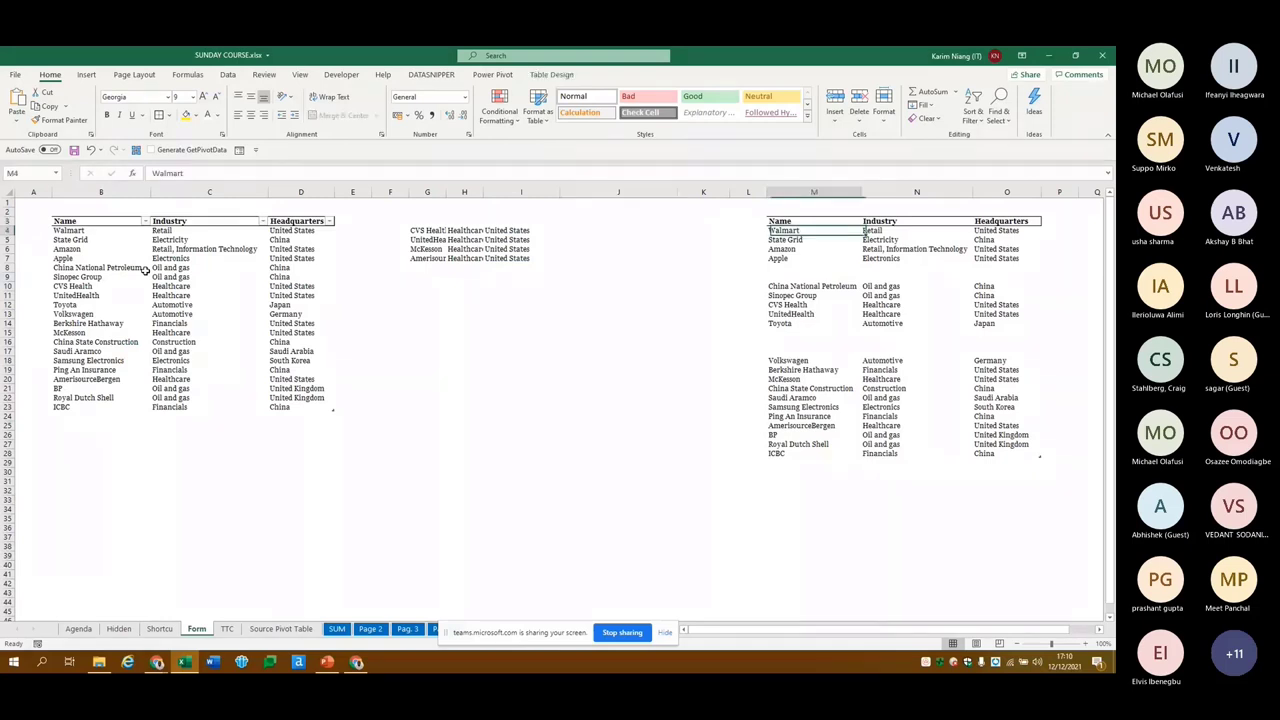
pyautogui.press('Up')
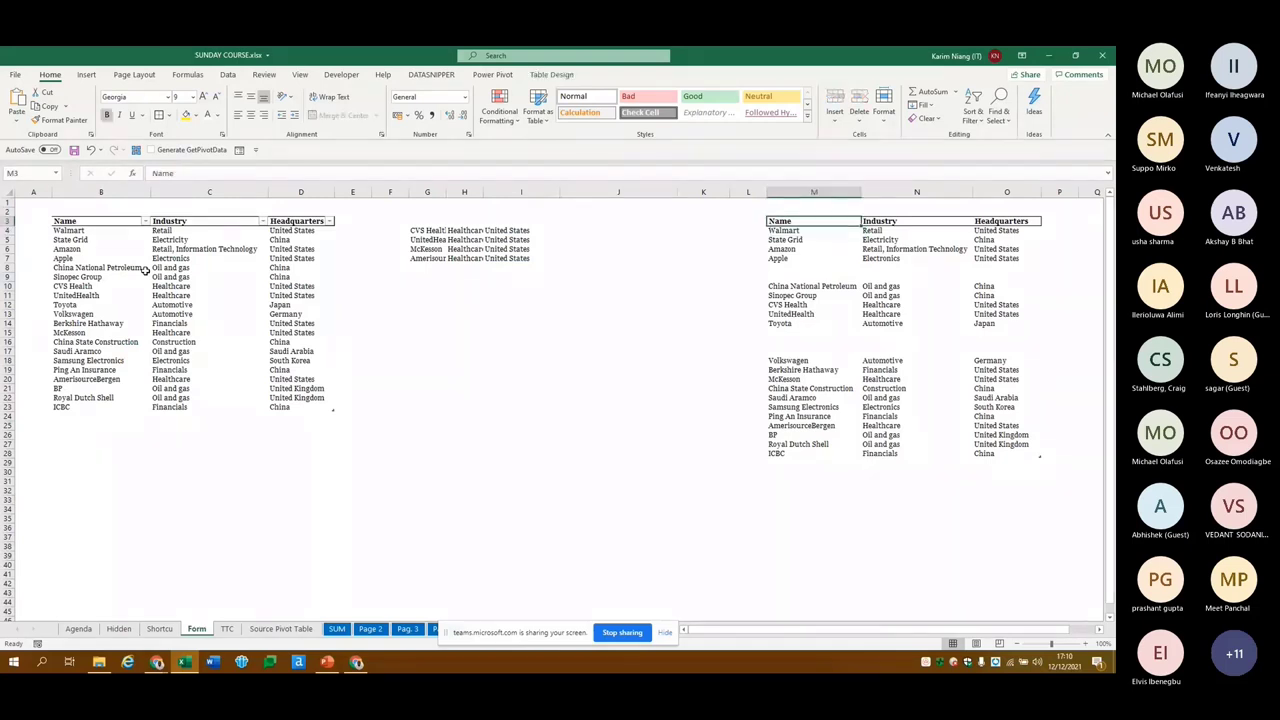
pyautogui.hotkey('ctrl', 'a')
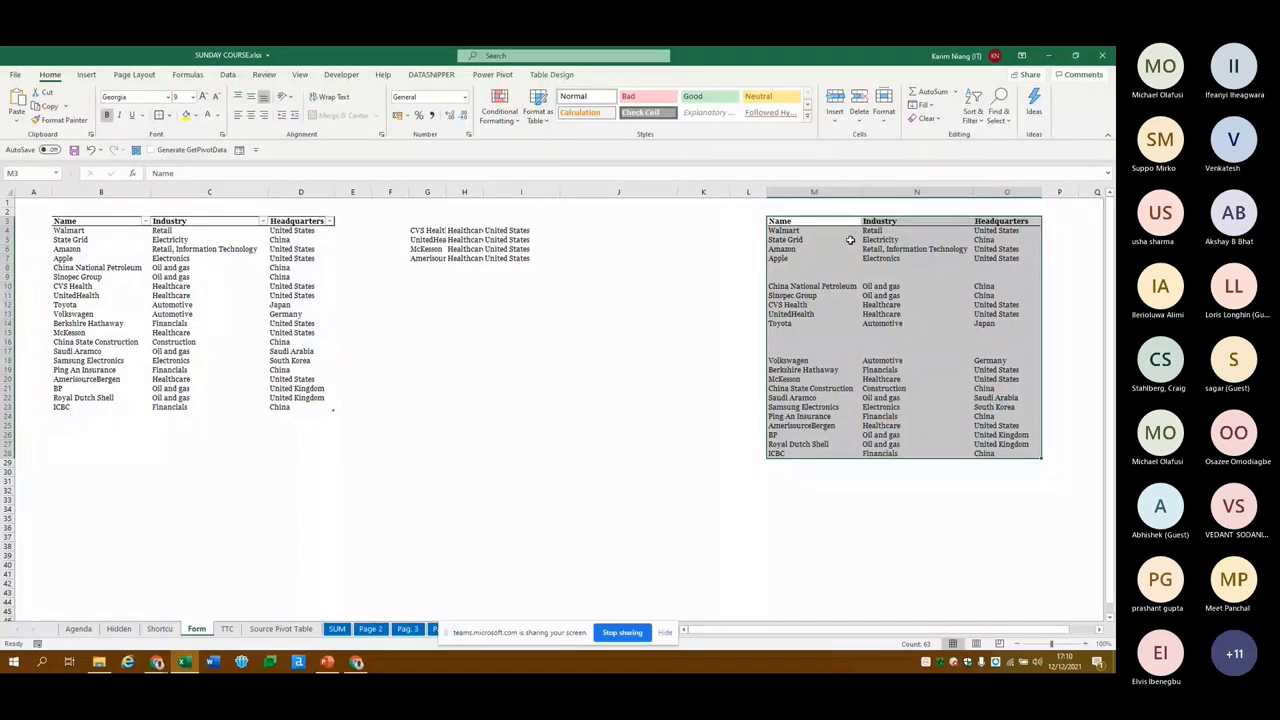
# Use Go To Special with Blanks to select the empty rows in the M–O company table
pyautogui.hotkey('ctrl', '1')
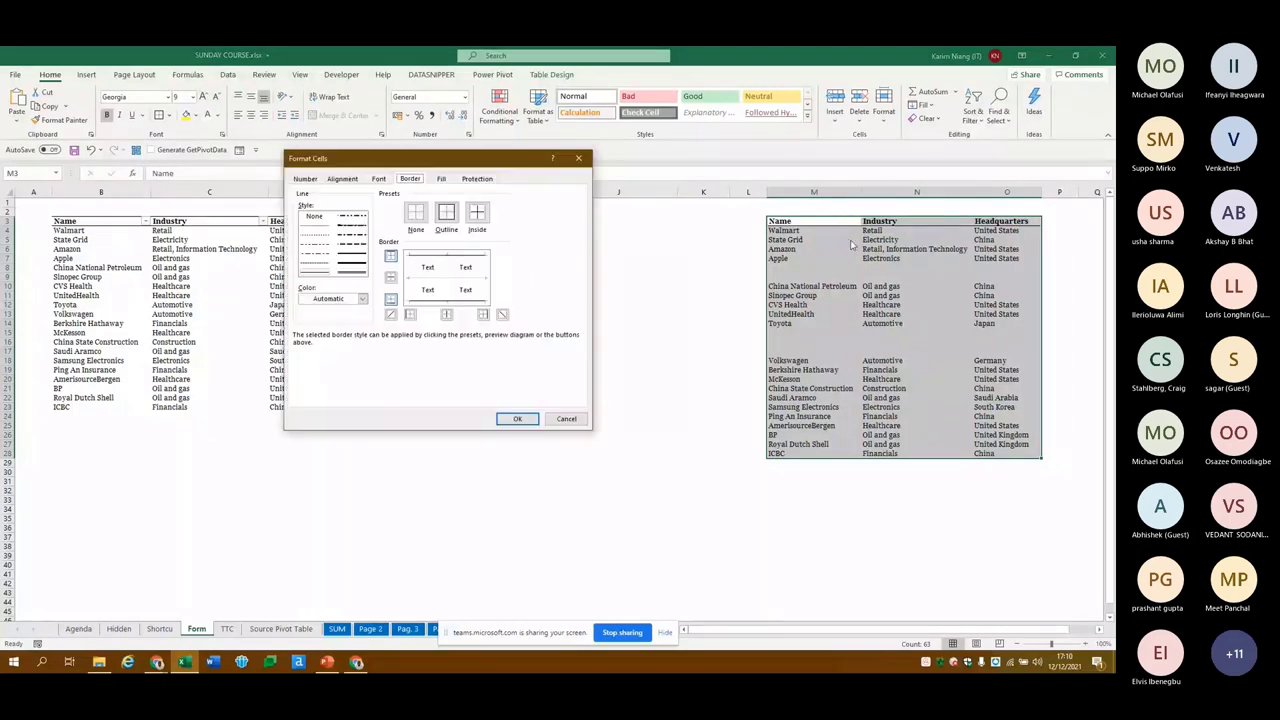
pyautogui.press('Escape')
pyautogui.press('F5')
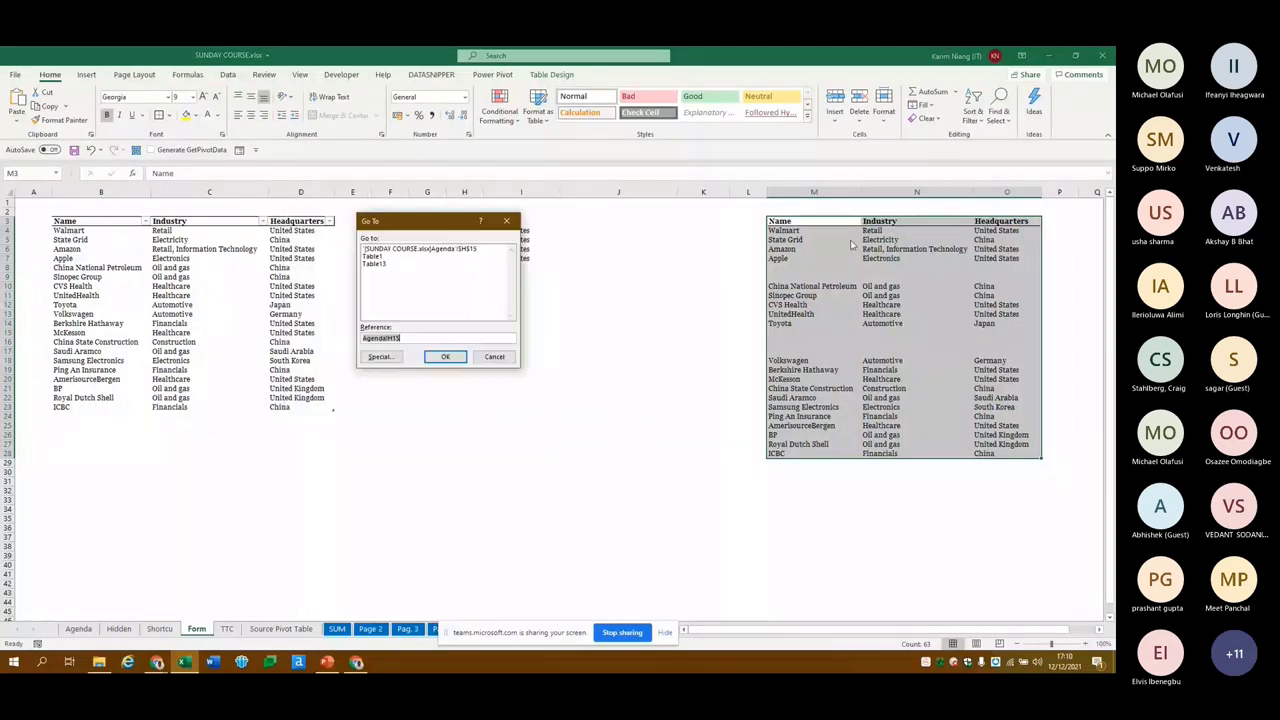
pyautogui.press('Tab')
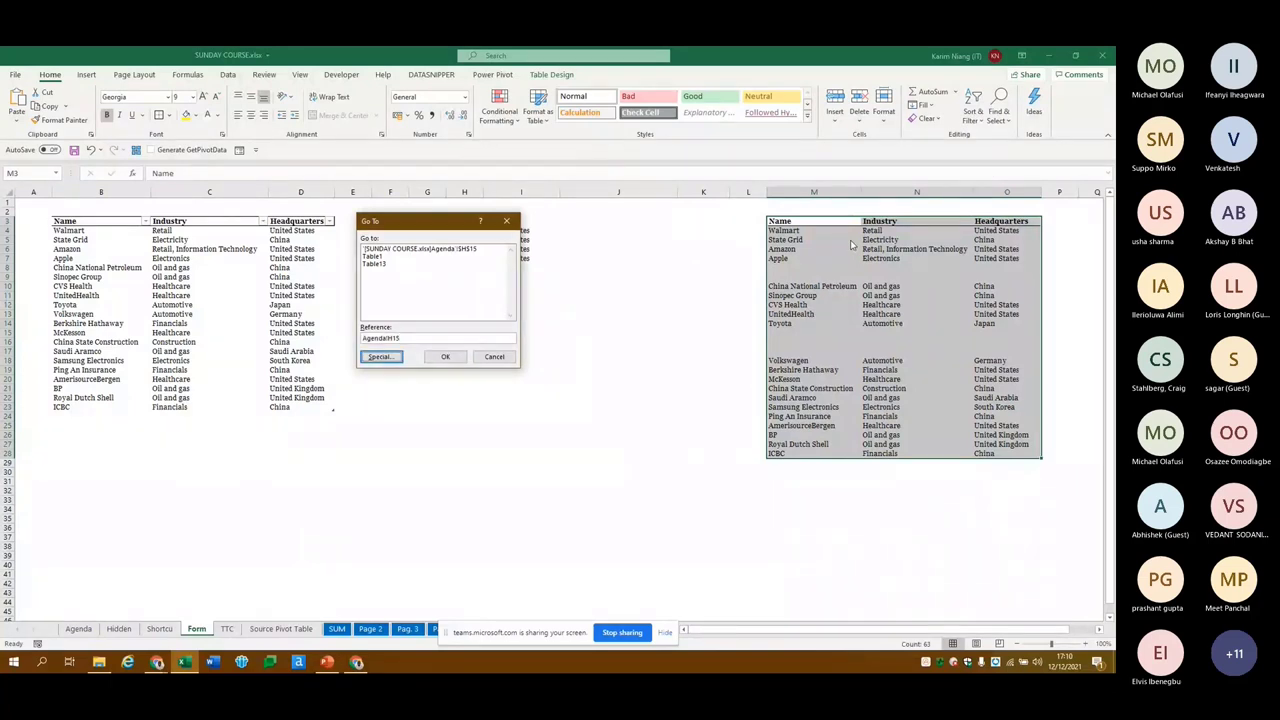
pyautogui.press('Return')
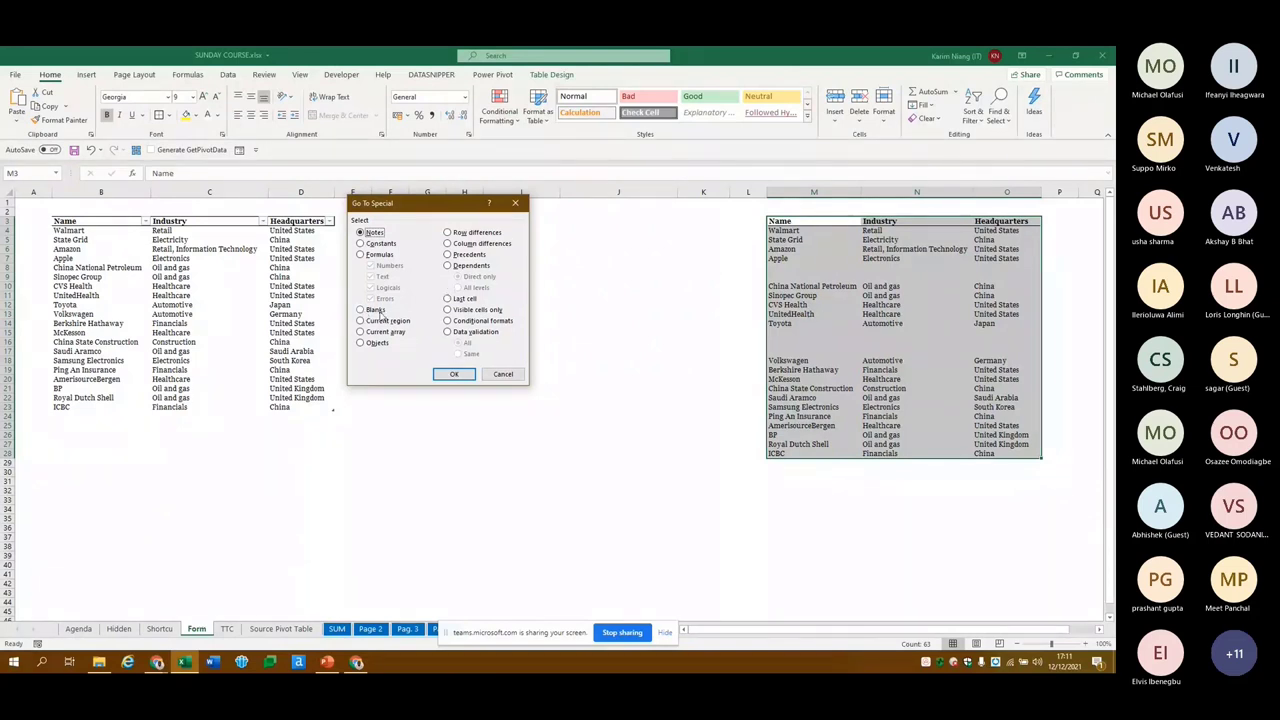
pyautogui.click(374, 310)
pyautogui.press('Return')
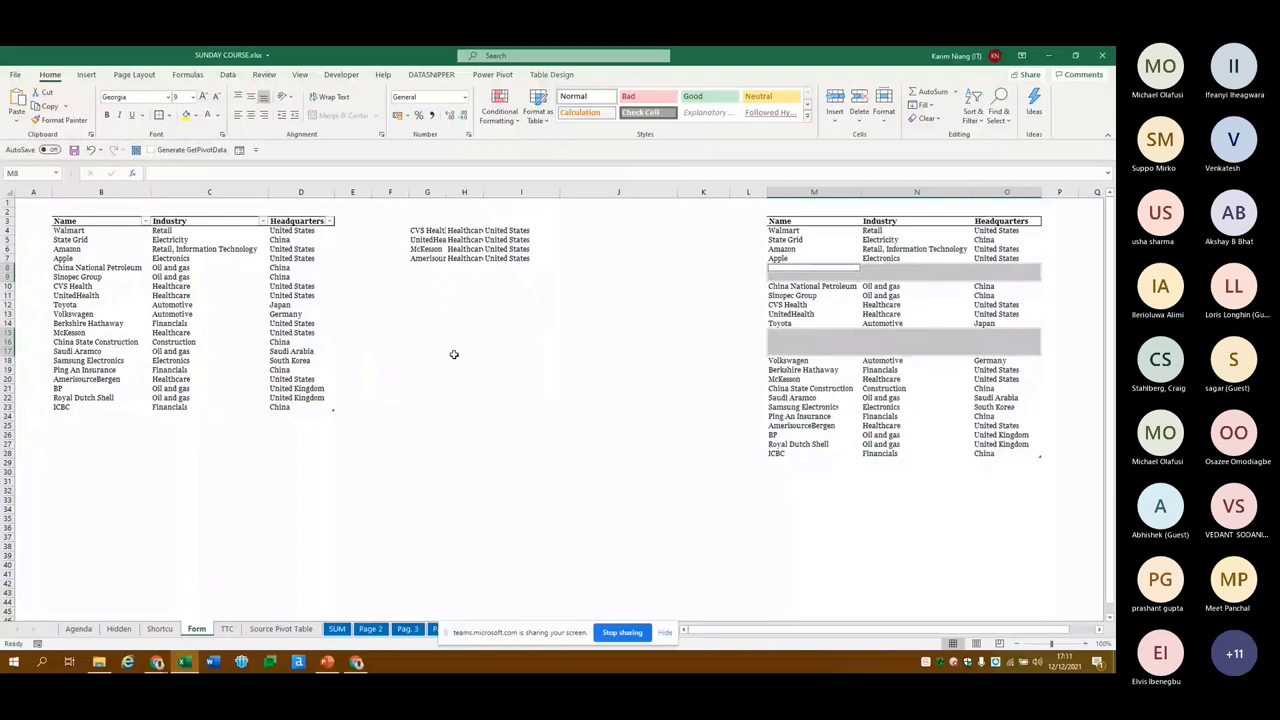
# Delete the table's blank rows, undo it, then redo the deletion so the table is continuous
pyautogui.hotkey('ctrl', '-')
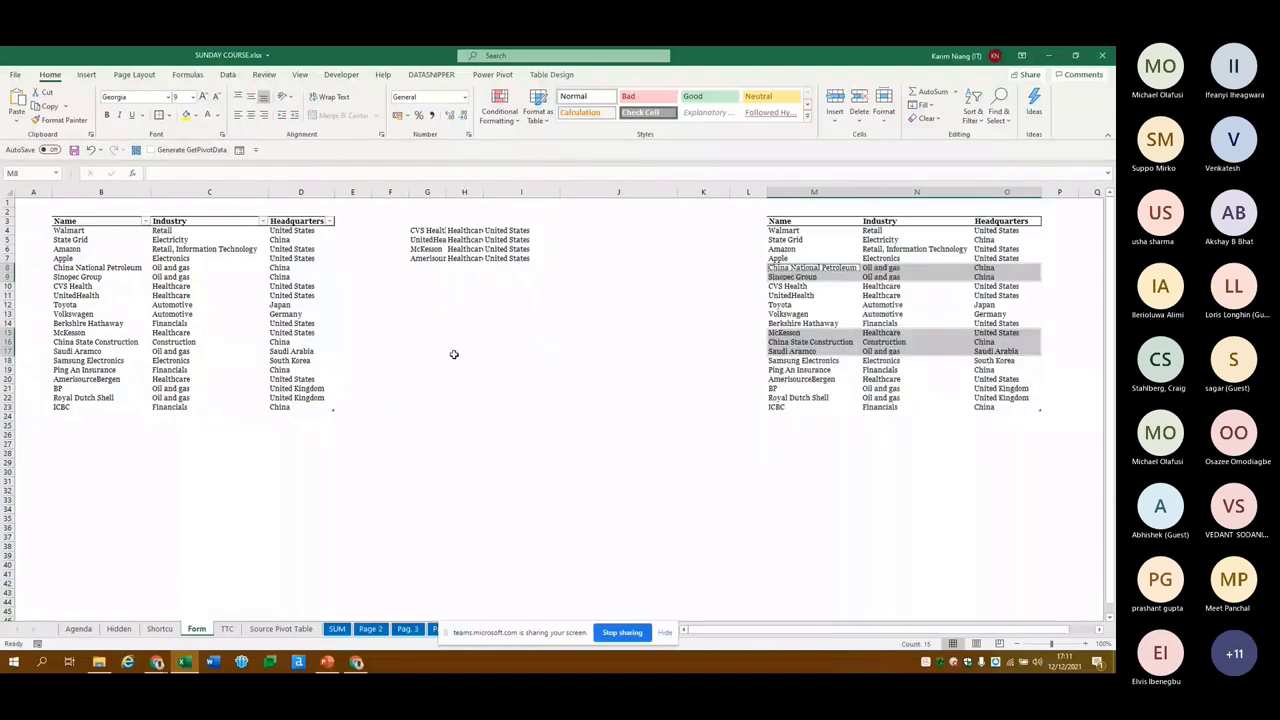
pyautogui.hotkey('ctrl', 'z')
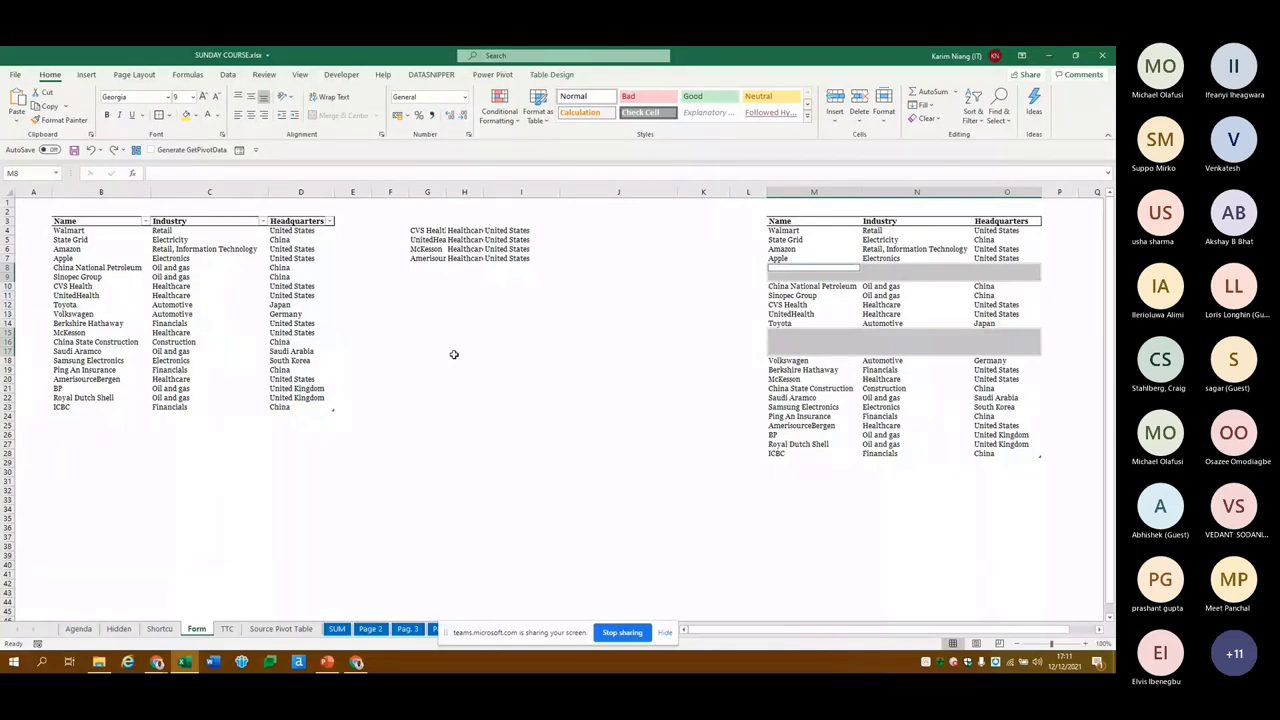
pyautogui.hotkey('ctrl', 'y')
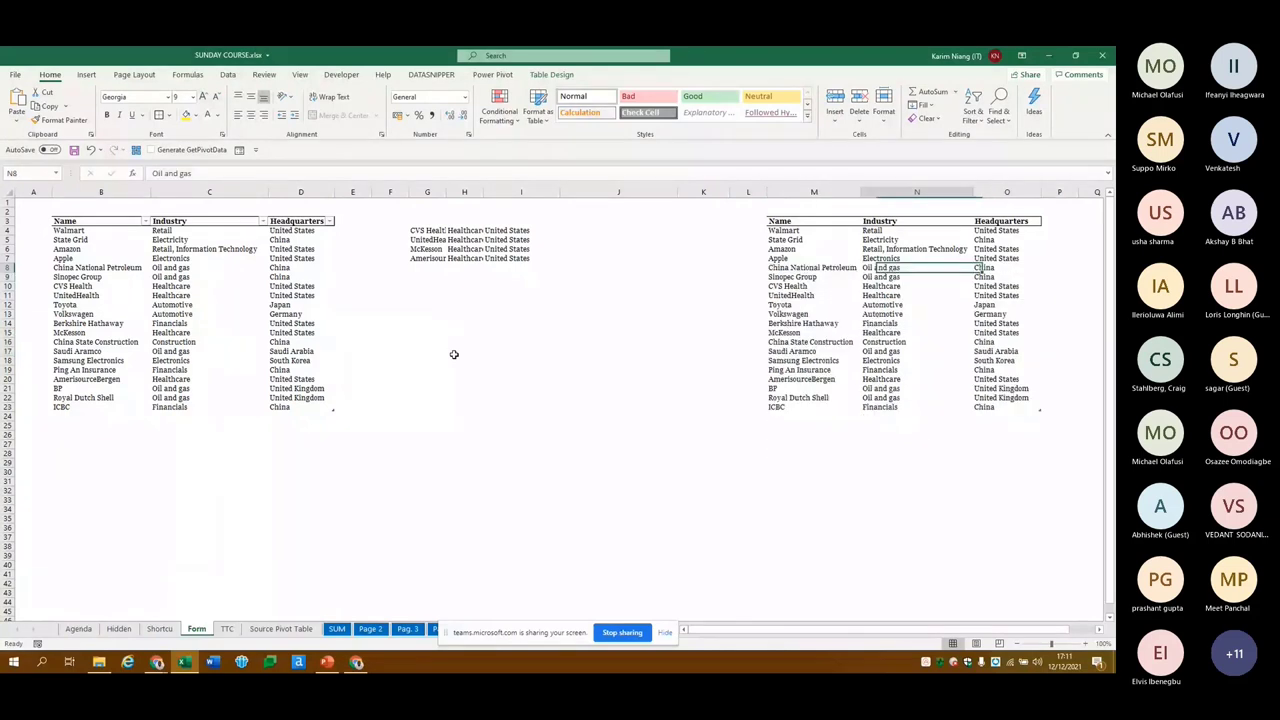
# Test jumping up and down column M to the Name header, then go to the Agenda sheet
pyautogui.press('pagedown')
pyautogui.press('pagedown')
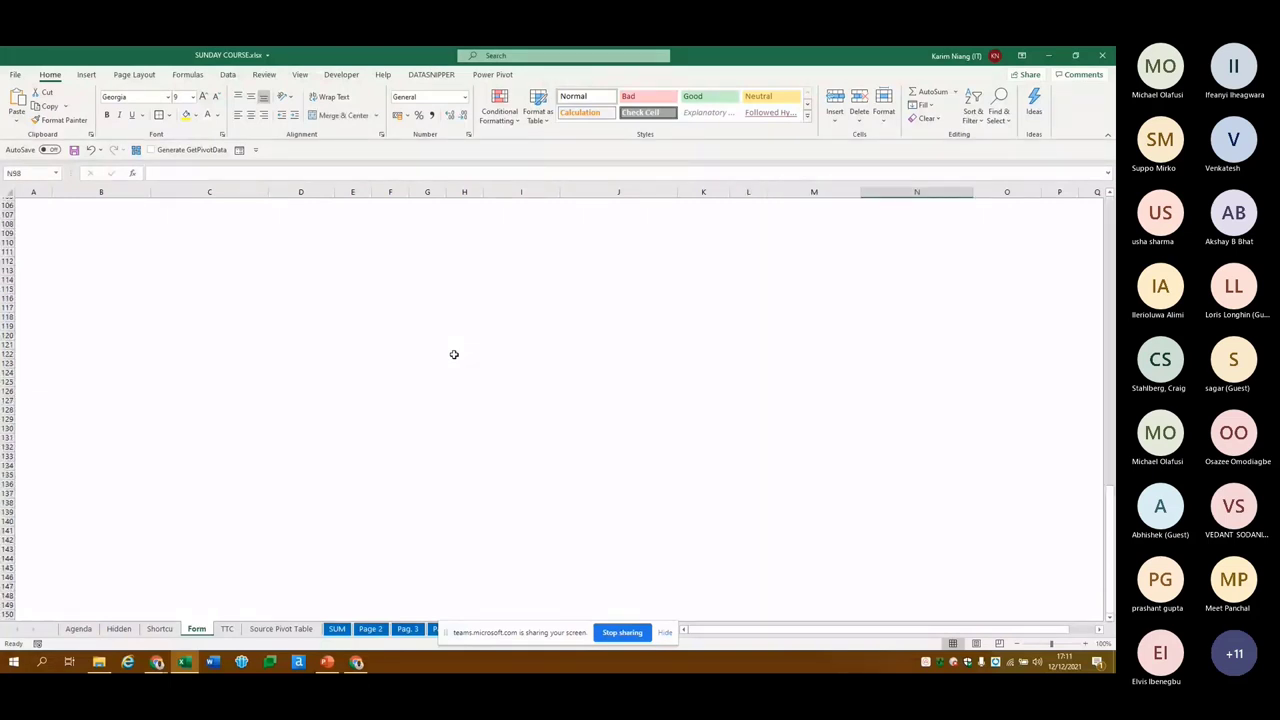
pyautogui.press('pageup')
pyautogui.press('pageup')
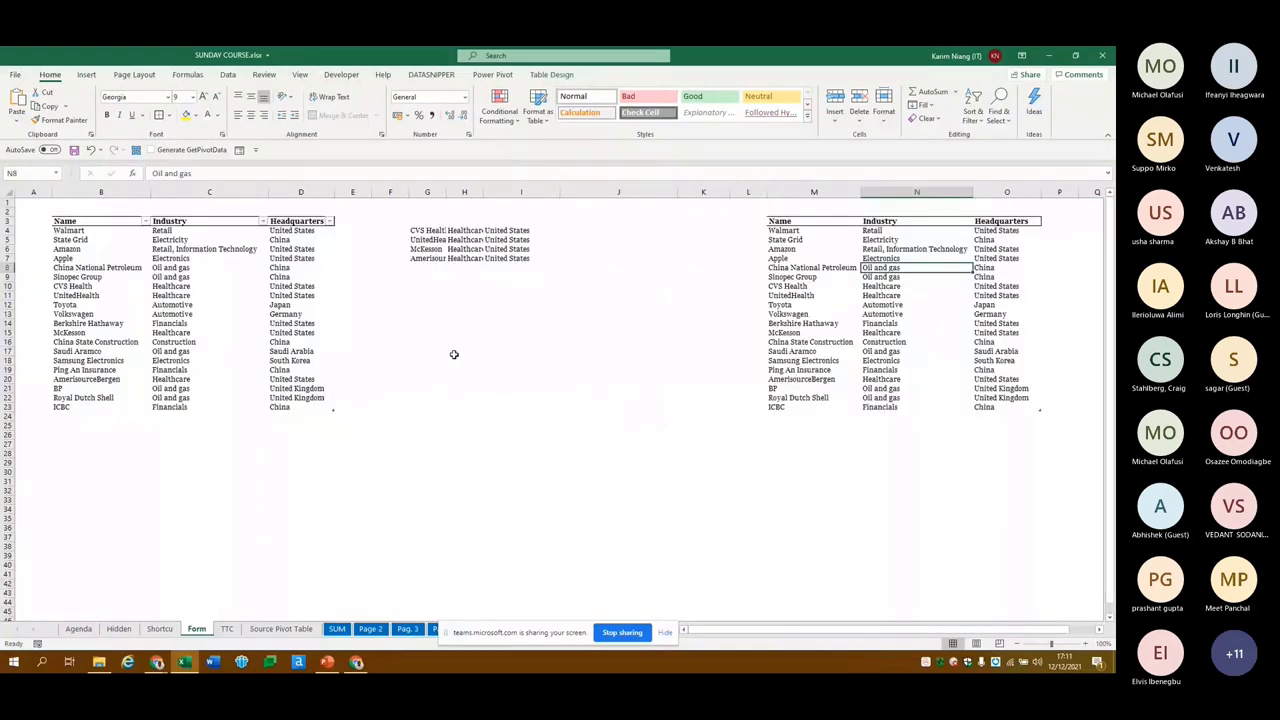
pyautogui.press('Left')
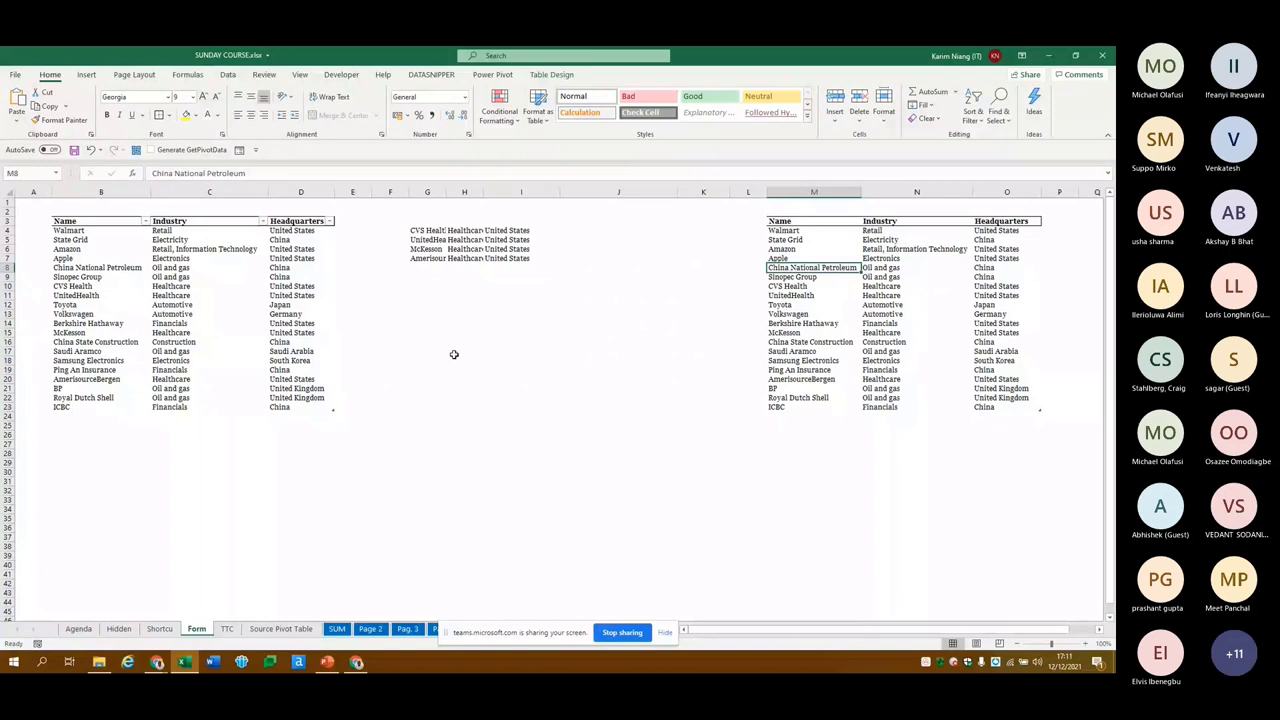
pyautogui.press('pagedown')
pyautogui.press('pagedown')
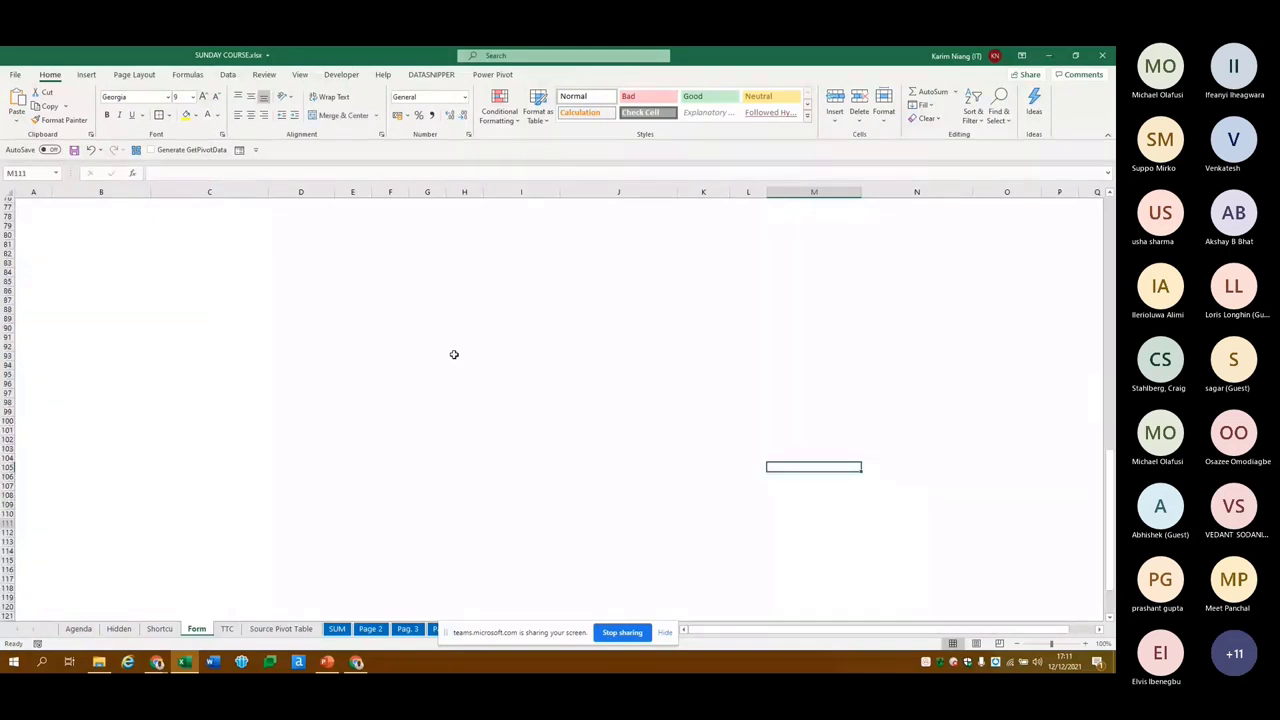
pyautogui.press('pageup')
pyautogui.press('pageup')
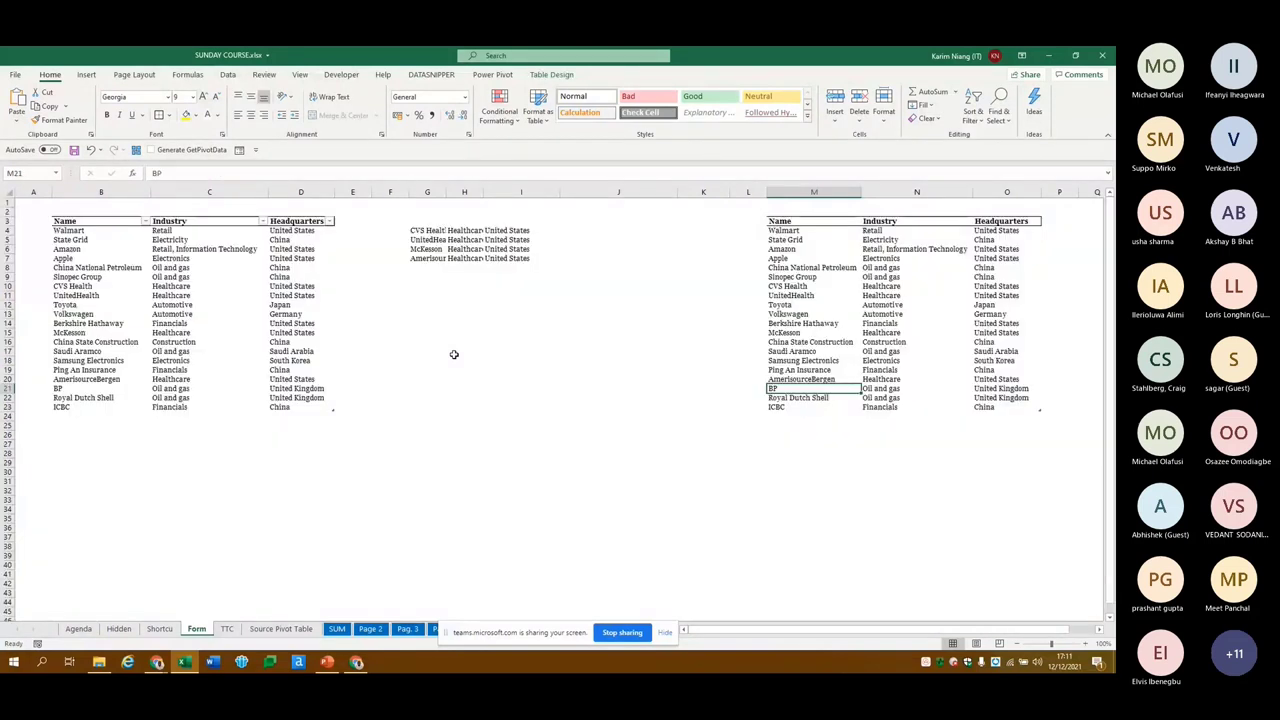
pyautogui.hotkey('ctrl', 'Up')
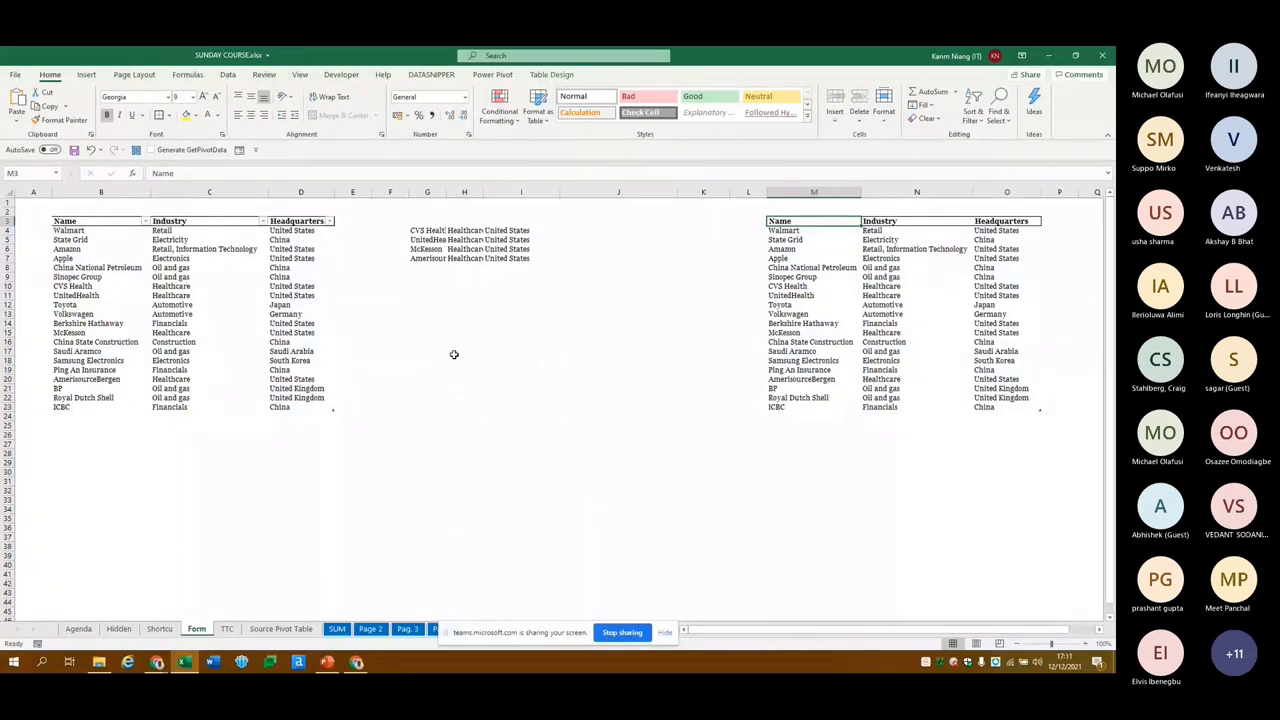
pyautogui.hotkey('ctrl', 'pageup')
pyautogui.hotkey('ctrl', 'pageup')
pyautogui.hotkey('ctrl', 'pageup')
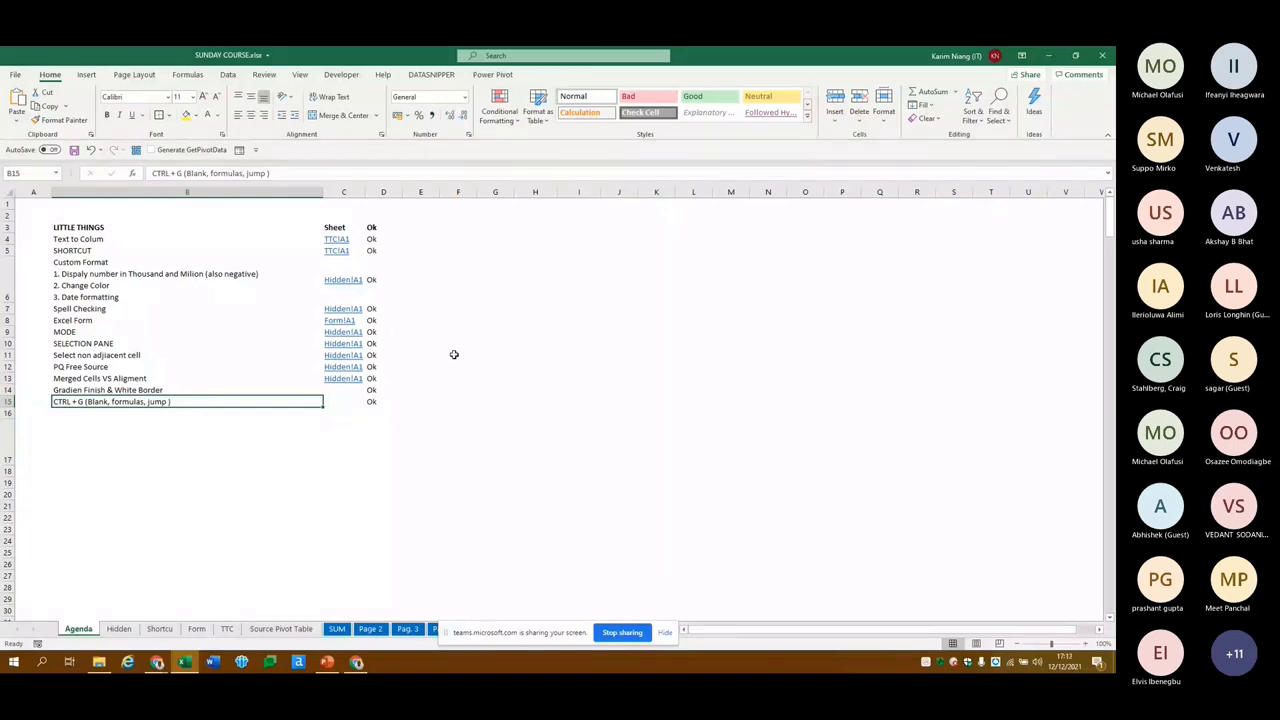
# Move to the Search by formatting note on the Hidden sheet and open Find and Replace
pyautogui.hotkey('ctrl', 'pagedown')
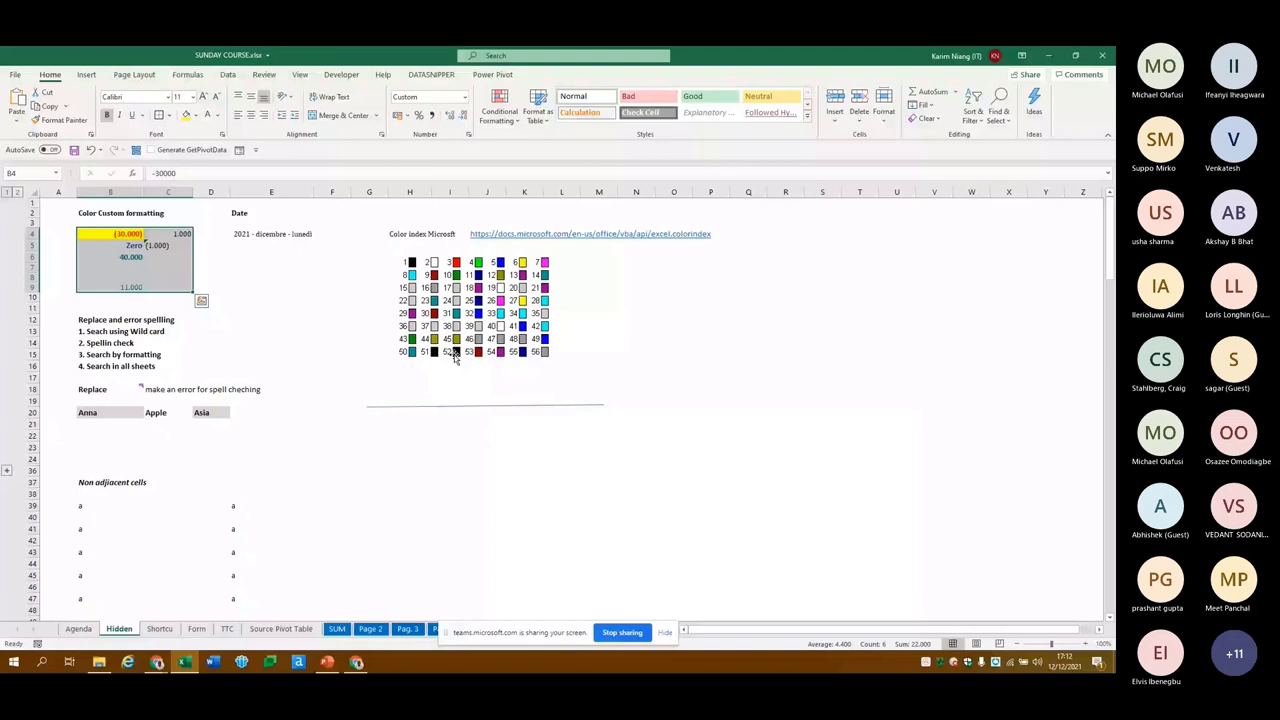
pyautogui.hotkey('ctrl', 'pageup')
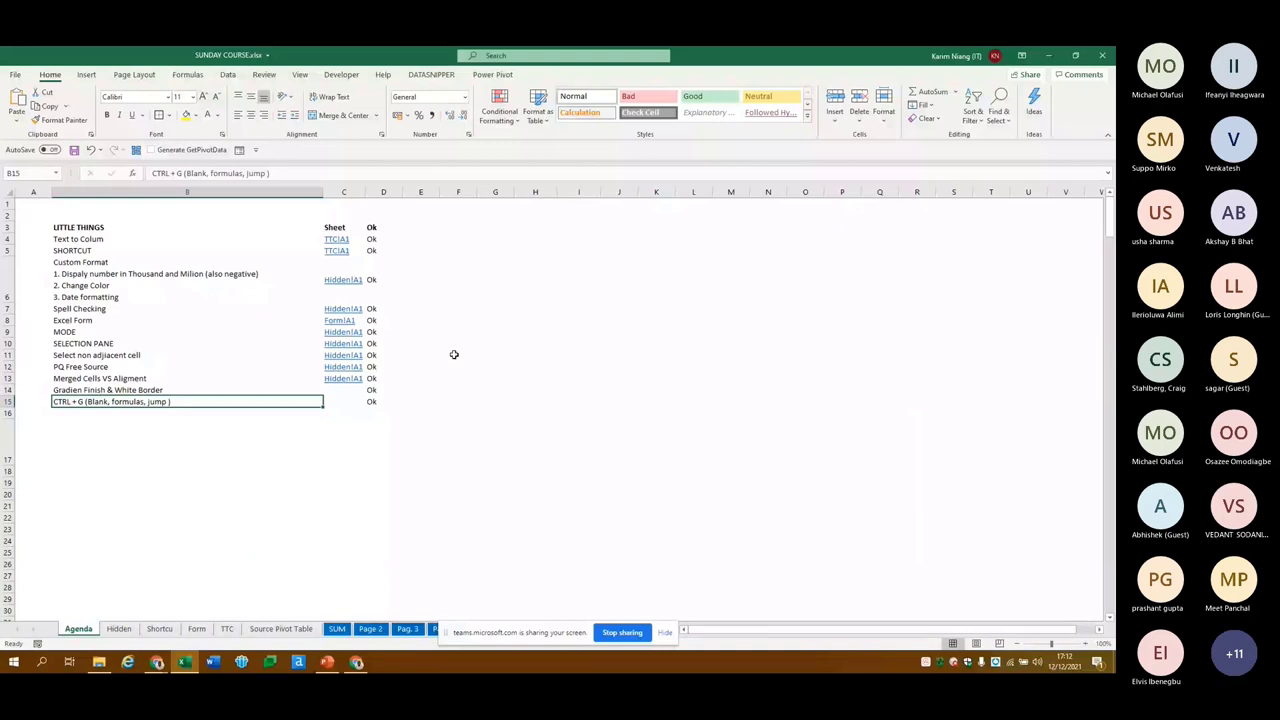
pyautogui.hotkey('ctrl', 'pagedown')
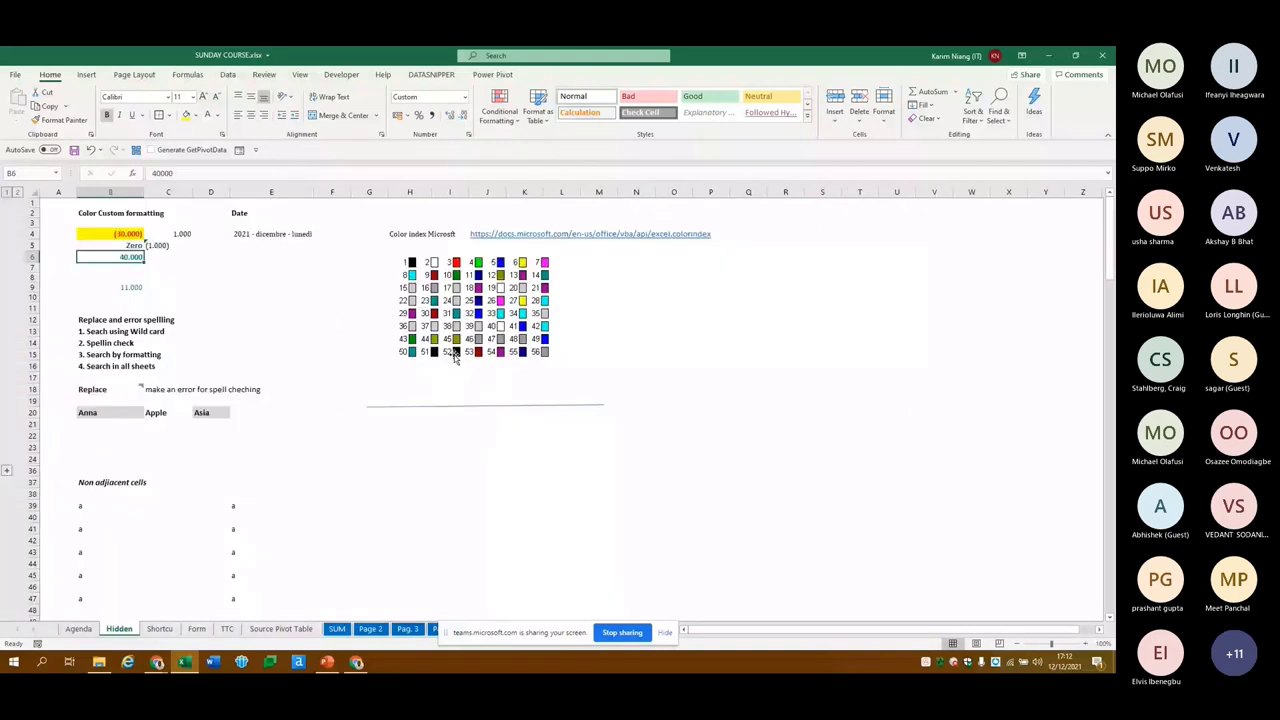
pyautogui.press('Down')
pyautogui.press('Down')
pyautogui.press('Down')
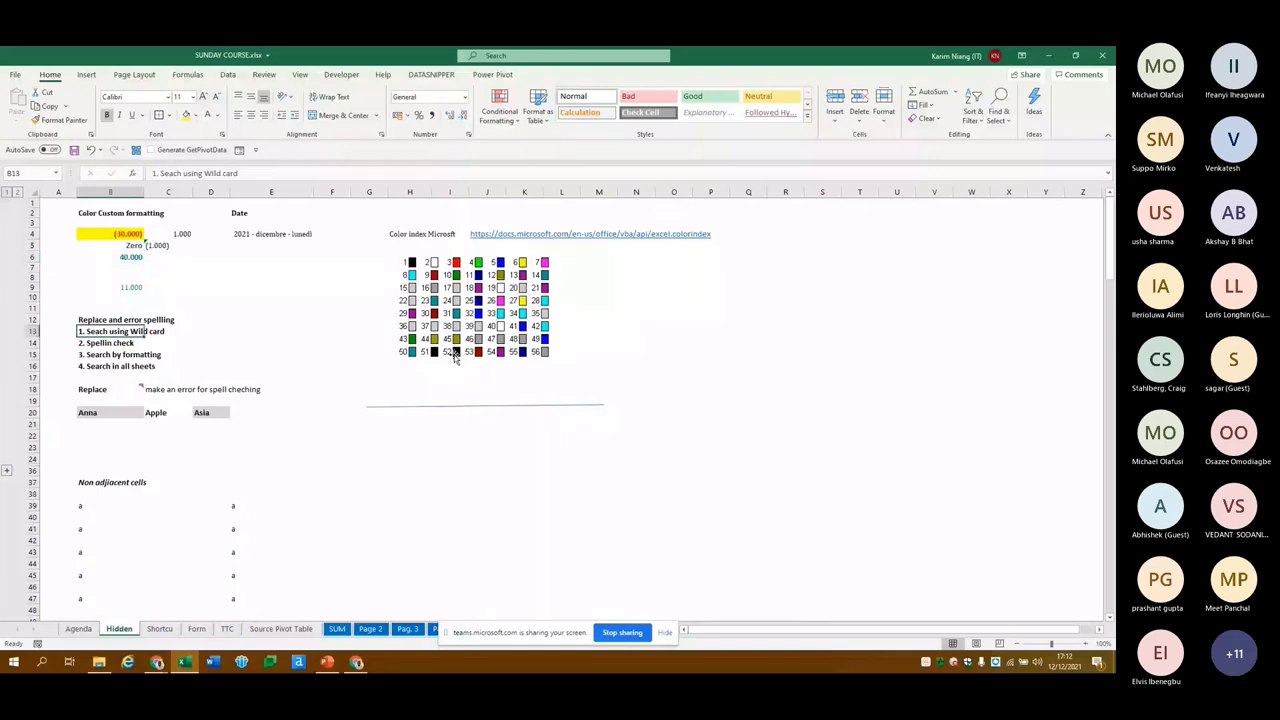
pyautogui.press('Down')
pyautogui.press('Down')
pyautogui.hotkey('ctrl', 'f')
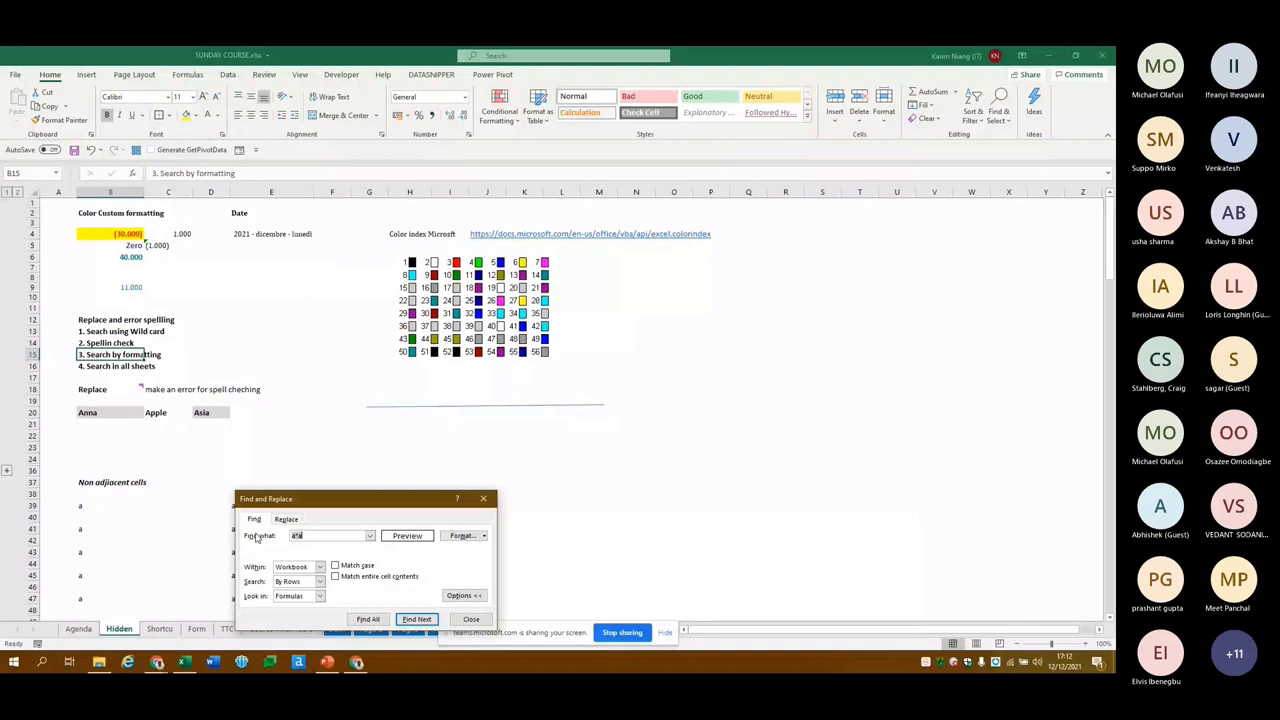
# Search with the wildcard pattern a*a to land on Anna in B20
pyautogui.hotkey('ctrl', 'h')
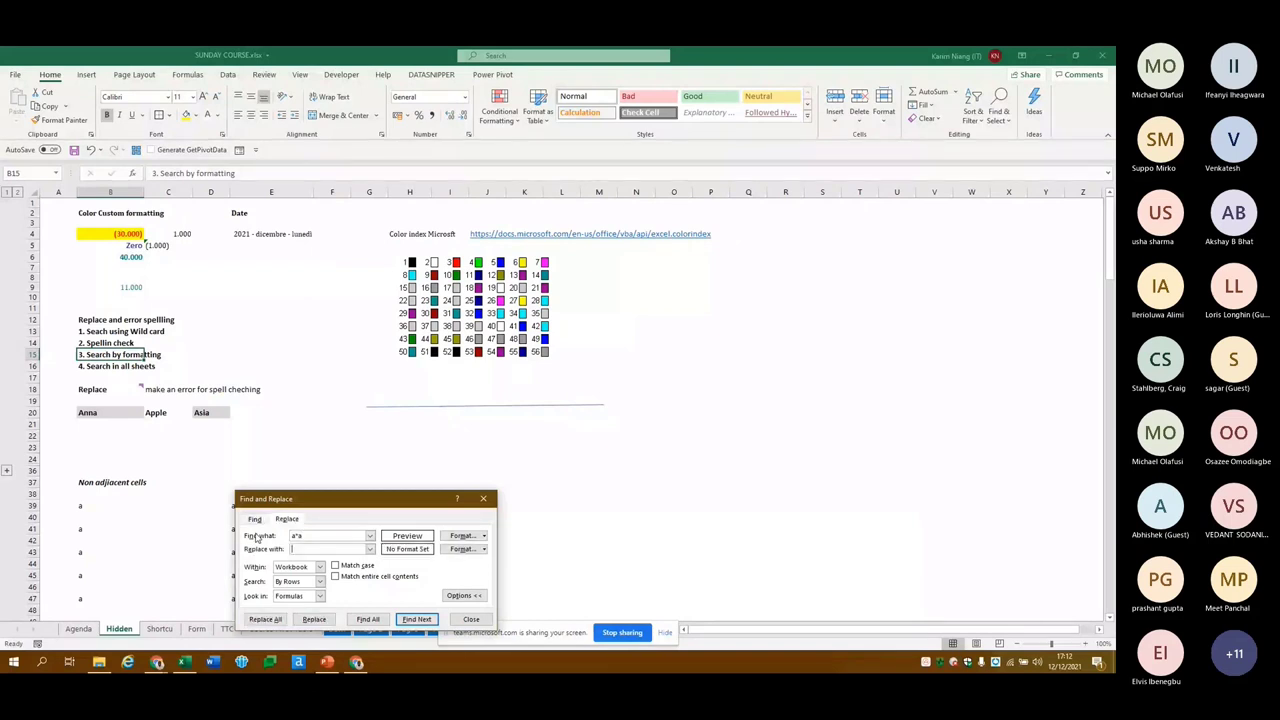
pyautogui.press('Escape')
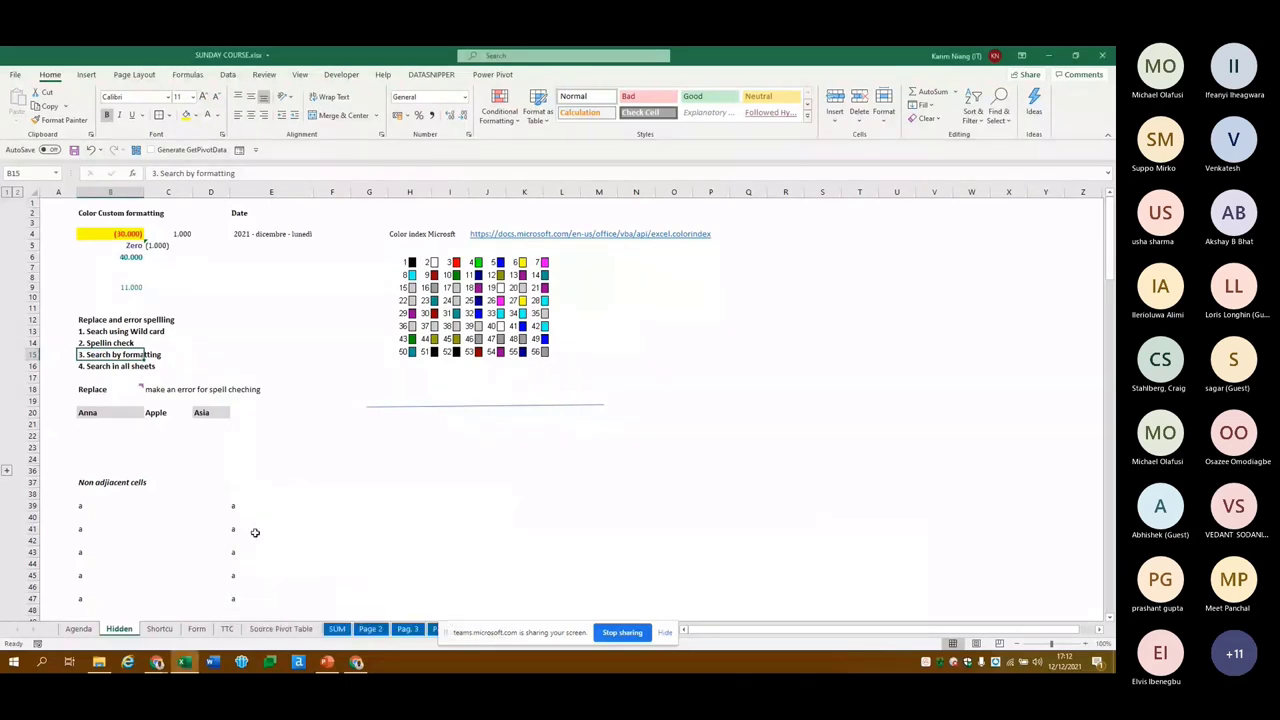
pyautogui.hotkey('ctrl', 'h')
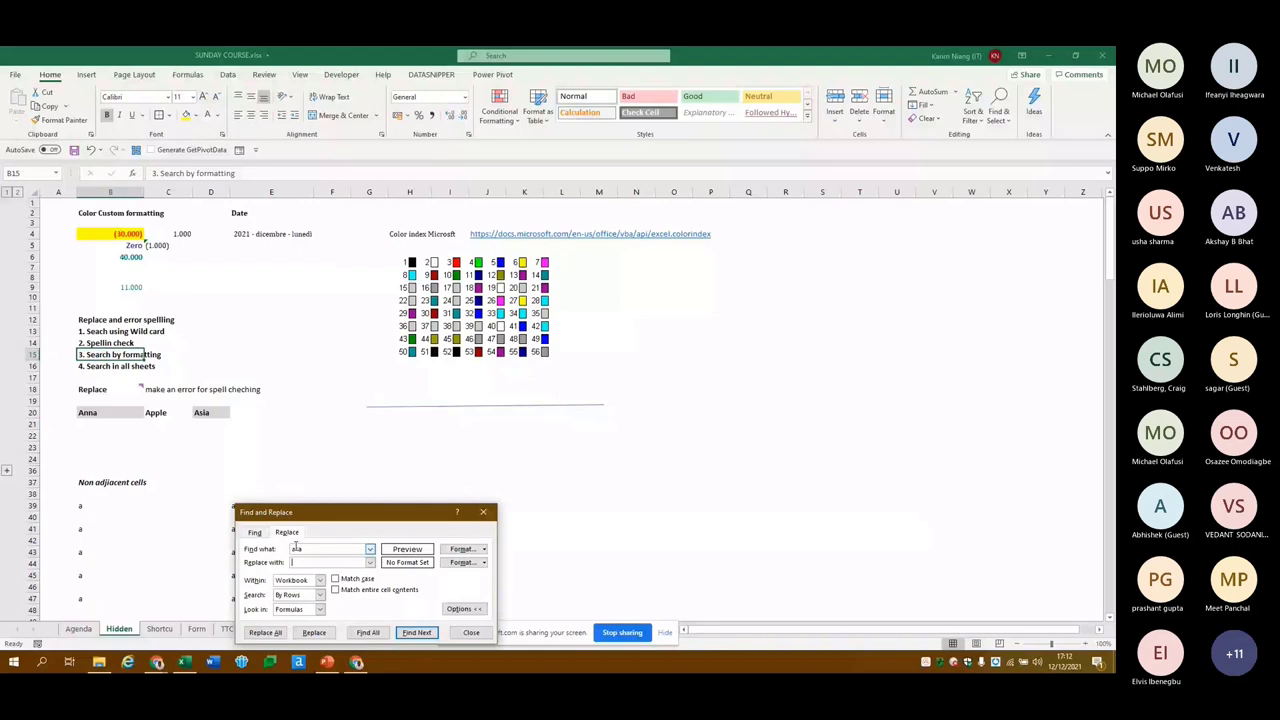
pyautogui.press('Return')
pyautogui.press('Escape')
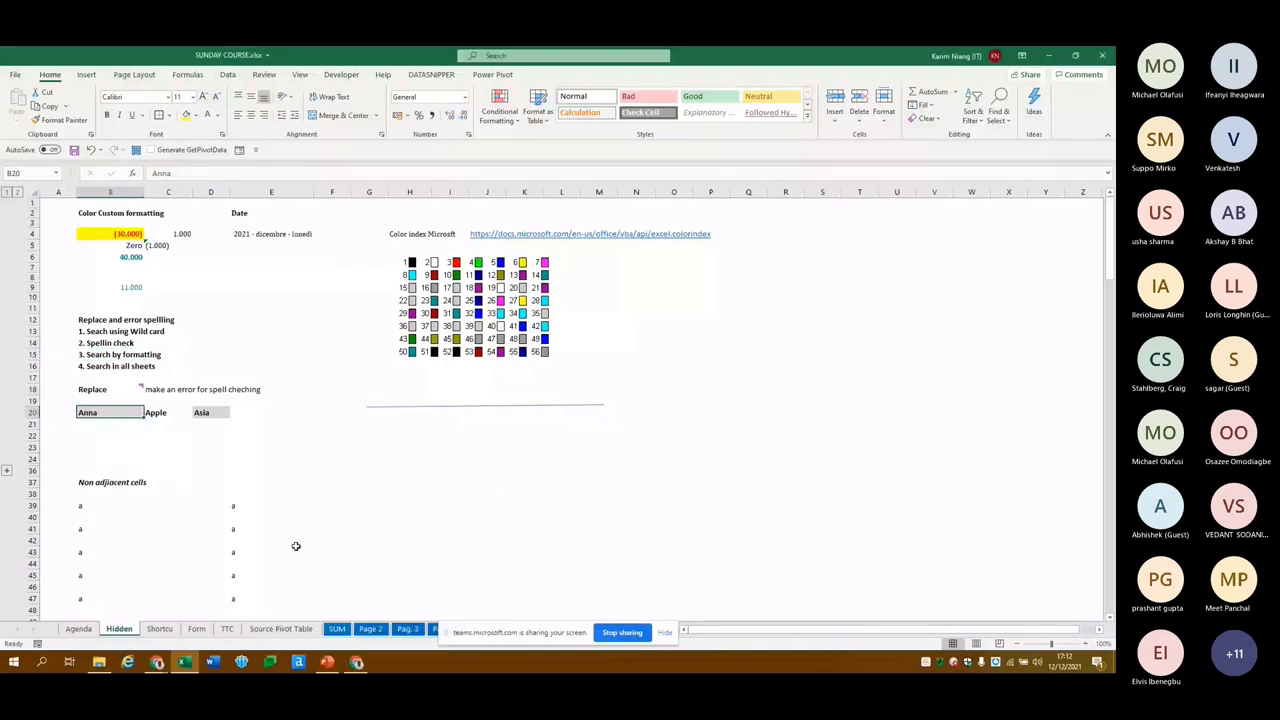
# Clear the a*a search text, close the dialog, and move right to Apple
pyautogui.hotkey('ctrl', 'f')
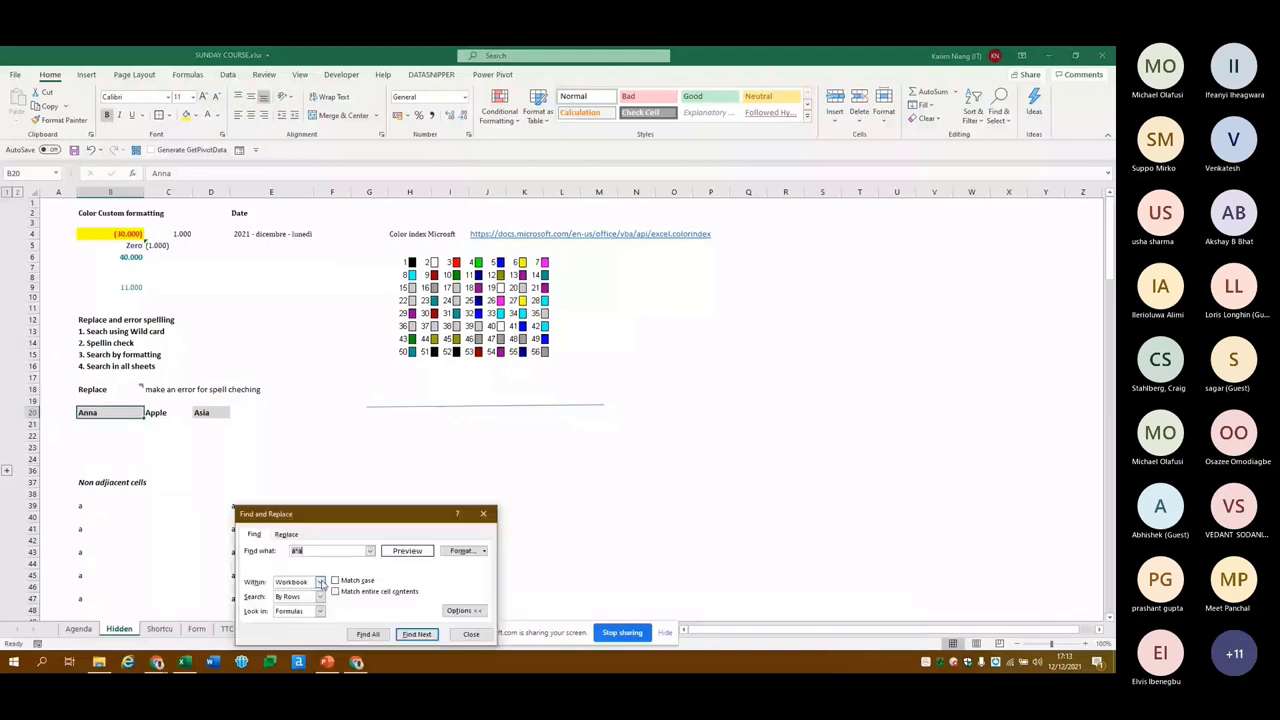
pyautogui.hotkey('alt', 't')
pyautogui.press('BackSpace')
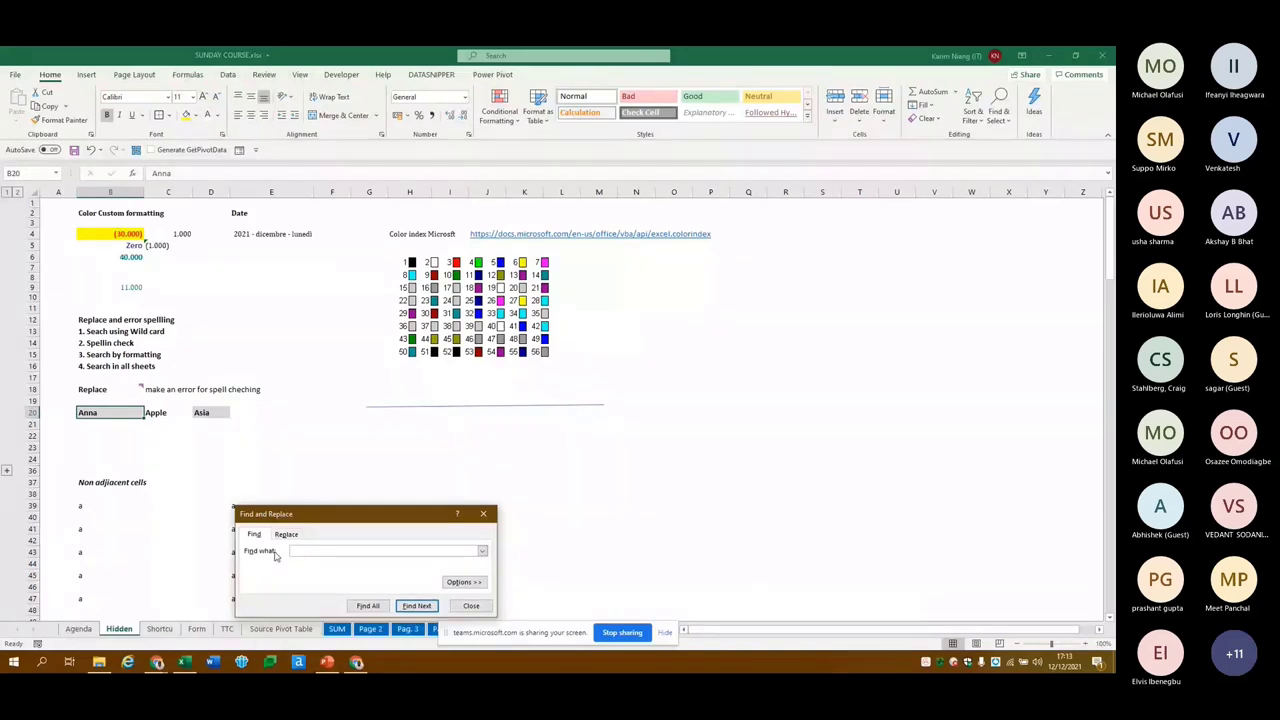
pyautogui.press('Escape')
pyautogui.press('Right')
pyautogui.press('Right')
pyautogui.press('Right')
pyautogui.press('Right')
# From an empty cell in row 37, search for Date and step through several matches
pyautogui.press('Down')
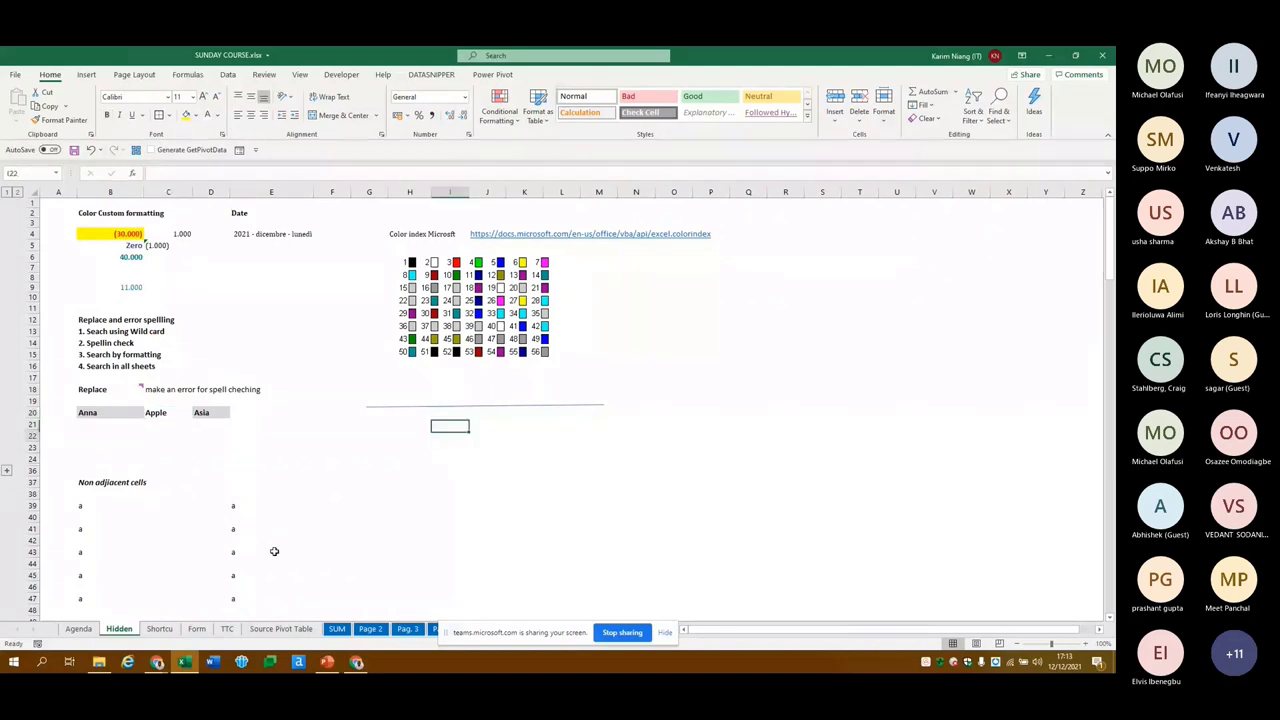
pyautogui.press('Down')
pyautogui.press('Down')
pyautogui.press('Down')
pyautogui.hotkey('ctrl', 'h')
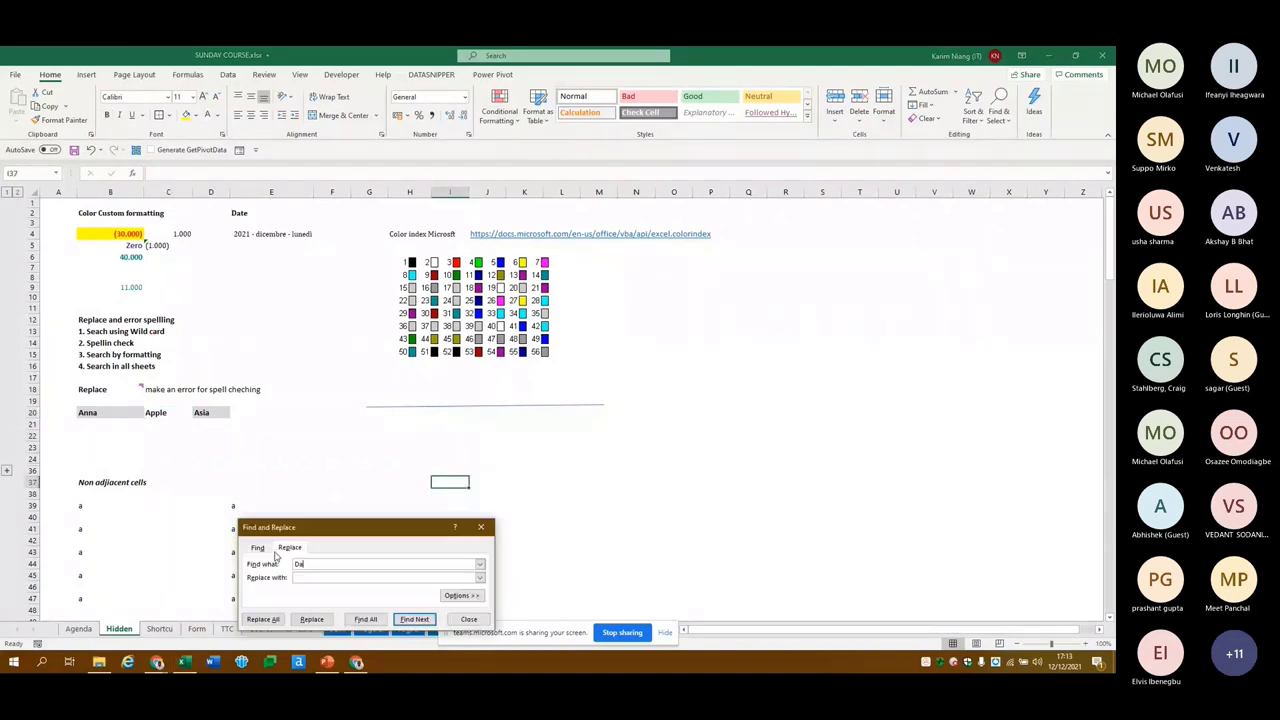
pyautogui.write('te')
pyautogui.click(258, 548)
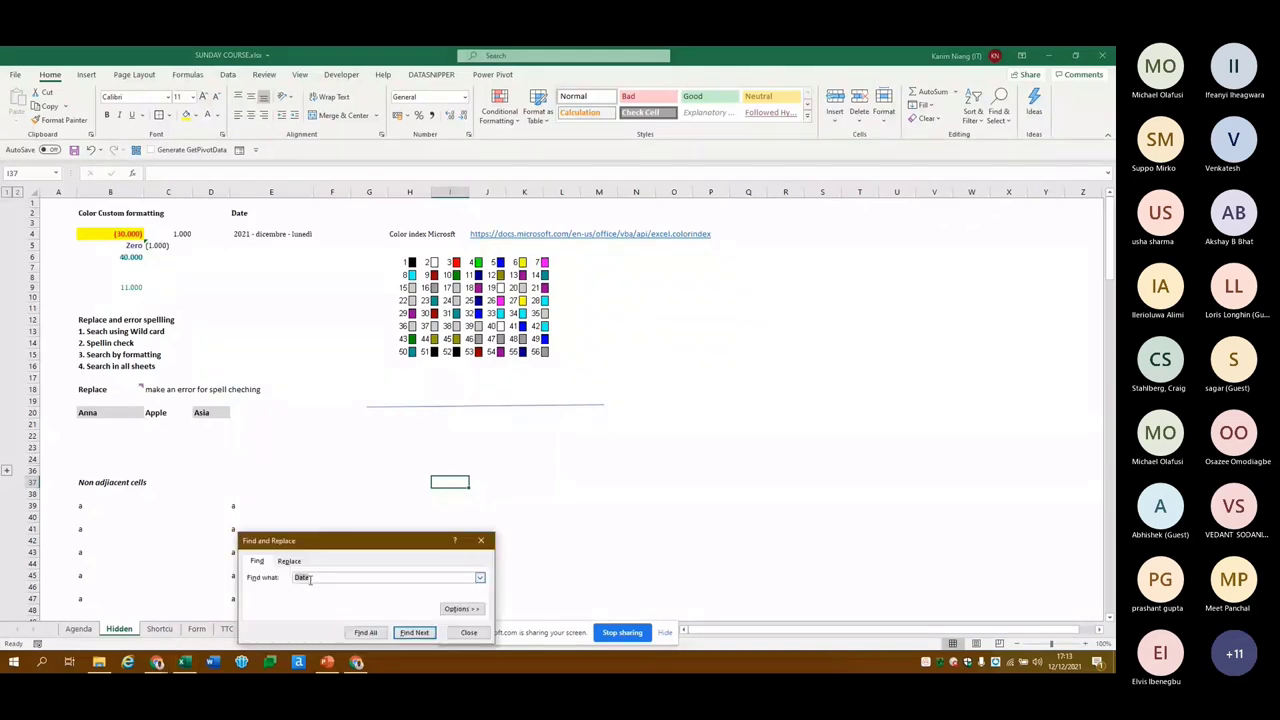
pyautogui.click(410, 633)
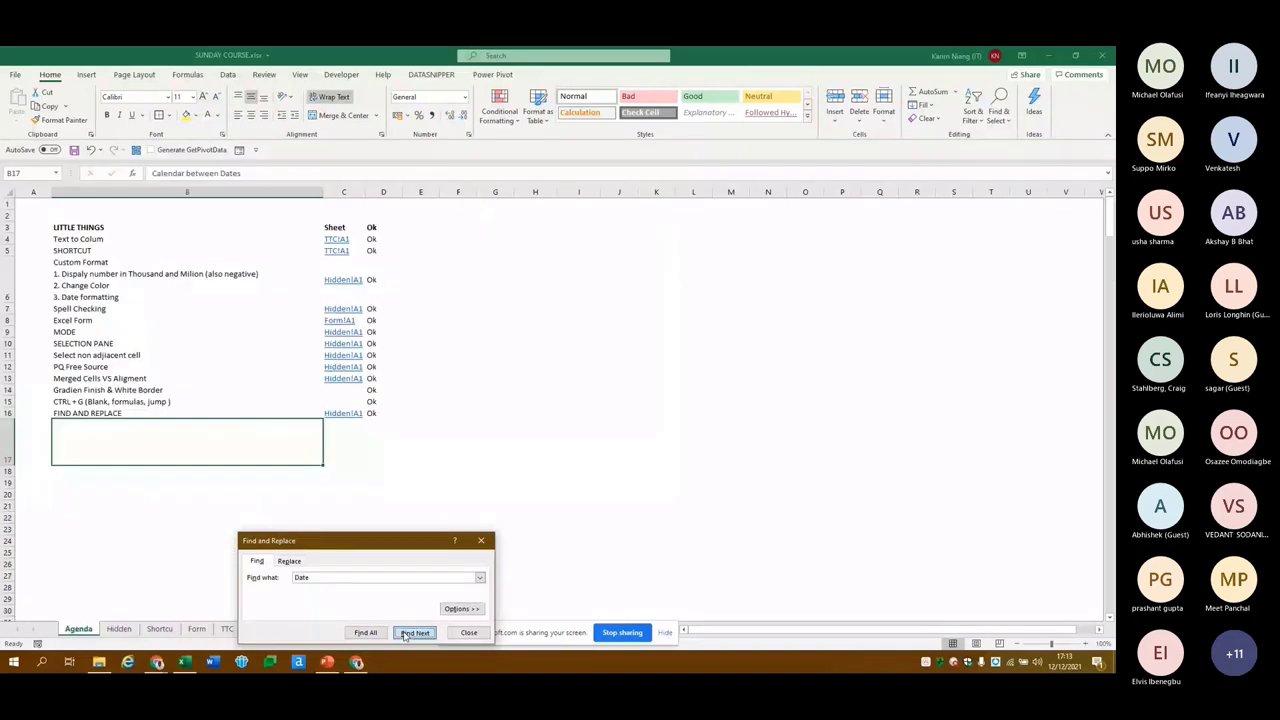
pyautogui.click(405, 634)
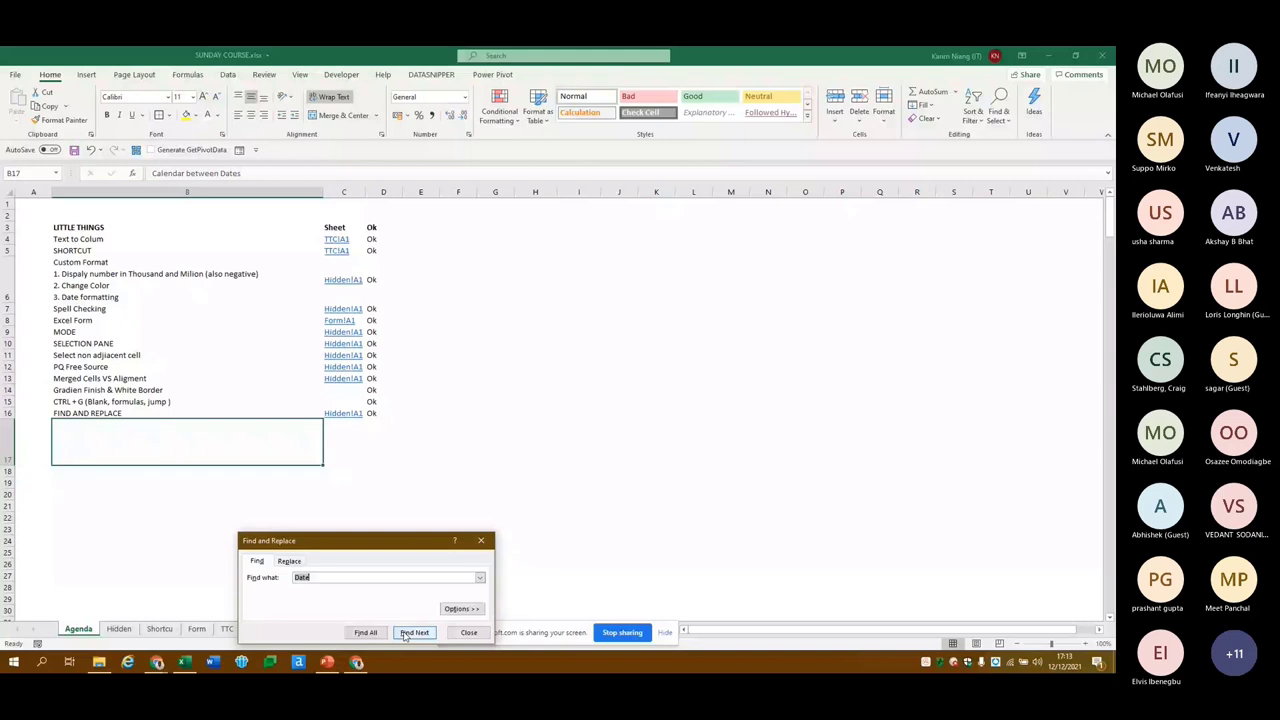
pyautogui.click(405, 634)
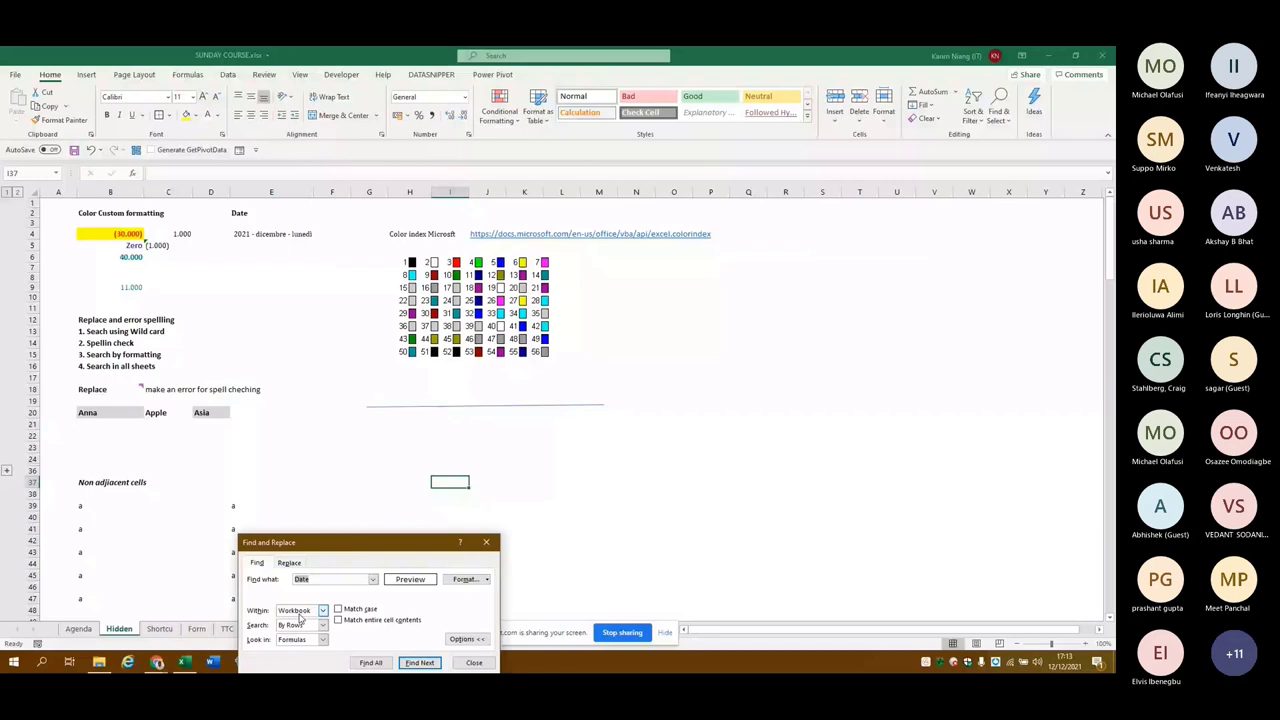
# Change the search scope from Sheet to Workbook and find the Date heading in E2
pyautogui.scroll(1, 300, 612)
pyautogui.moveTo(415, 550); pyautogui.dragTo(509, 423)
pyautogui.click(548, 512)
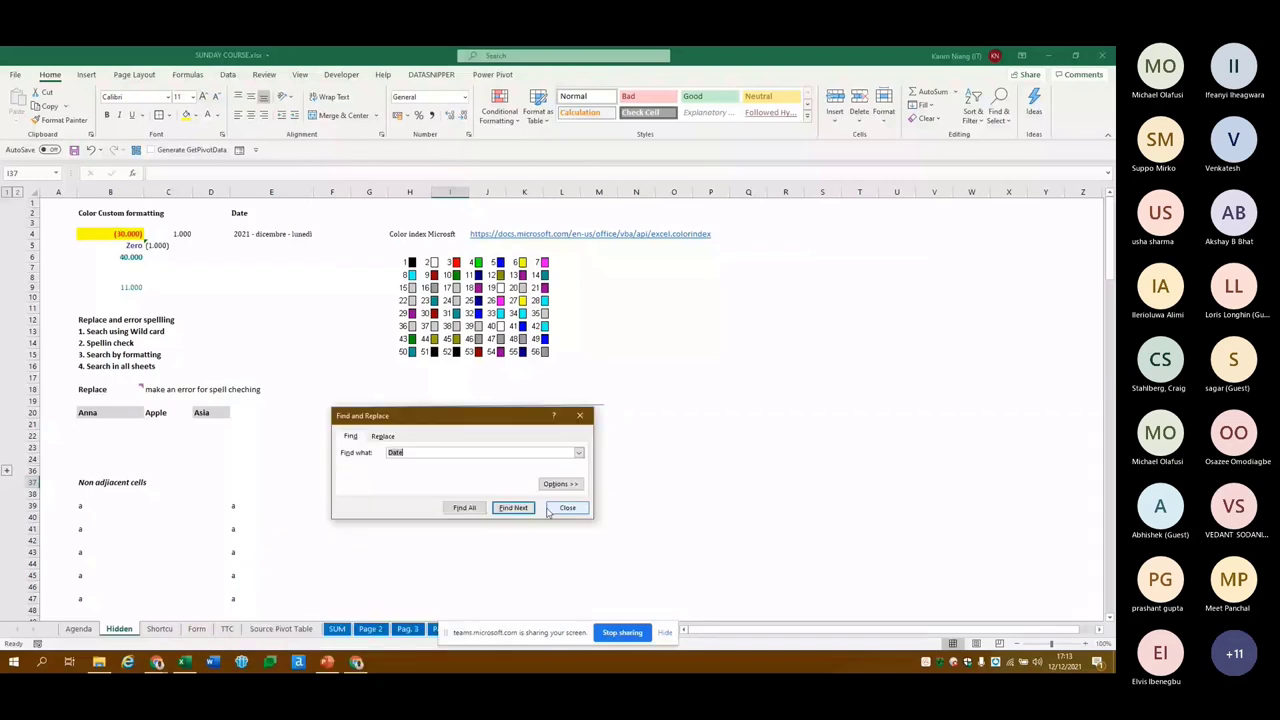
pyautogui.click(560, 483)
pyautogui.click(415, 483)
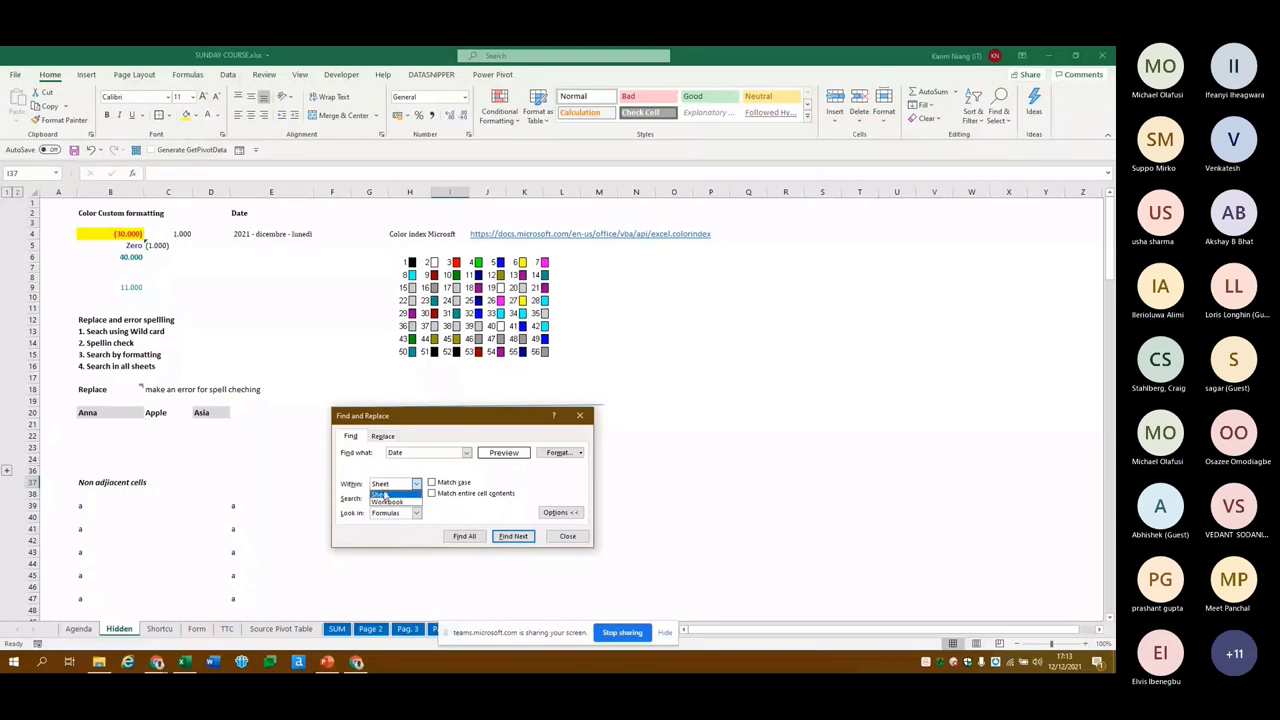
pyautogui.click(385, 496)
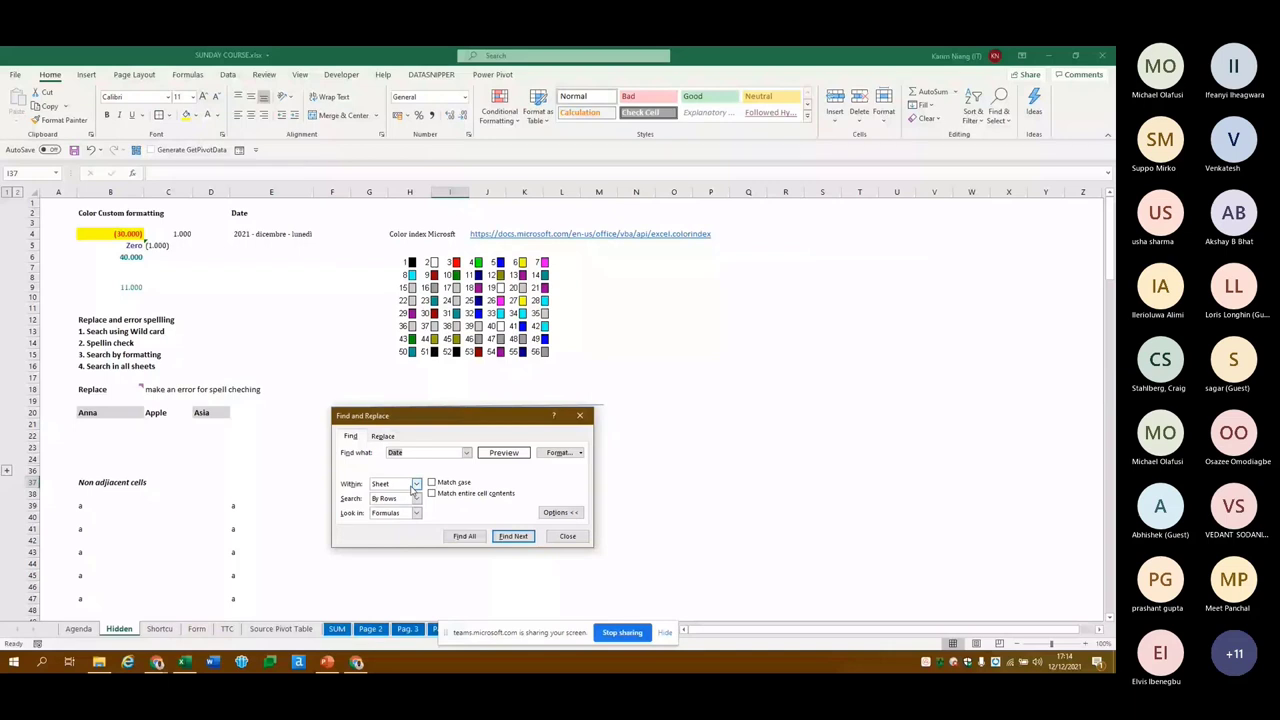
pyautogui.click(415, 484)
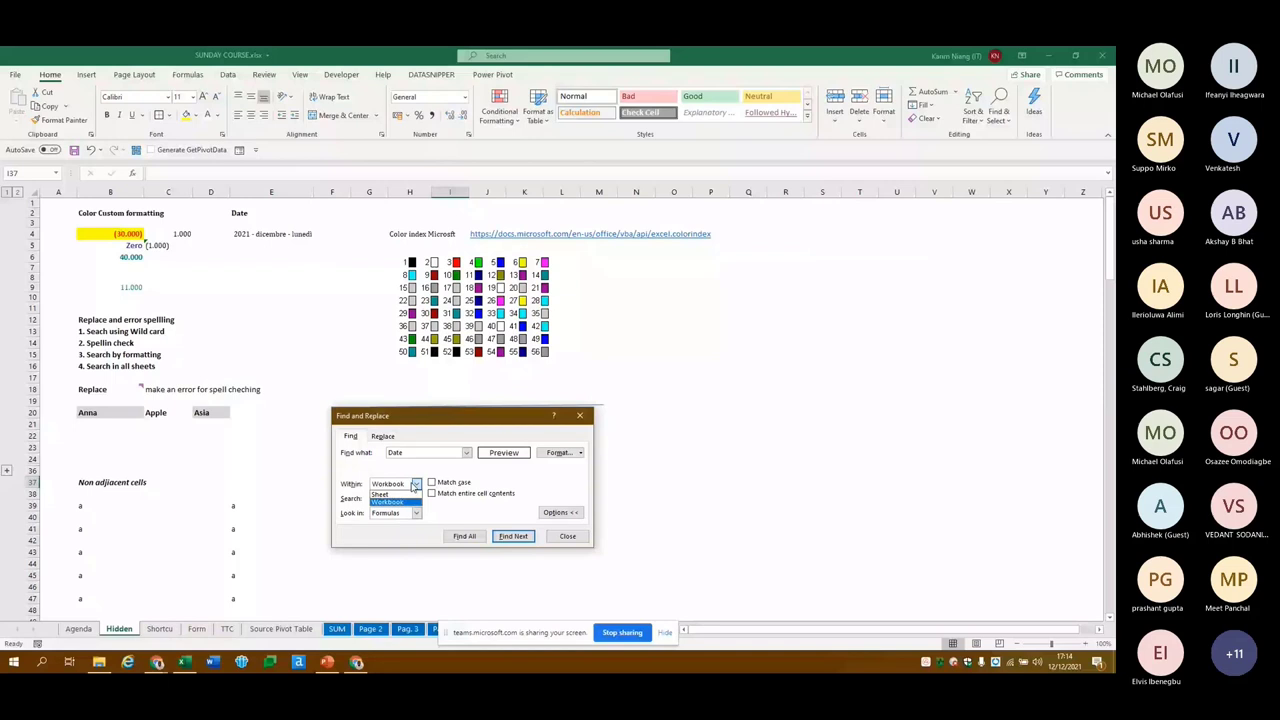
pyautogui.click(415, 485)
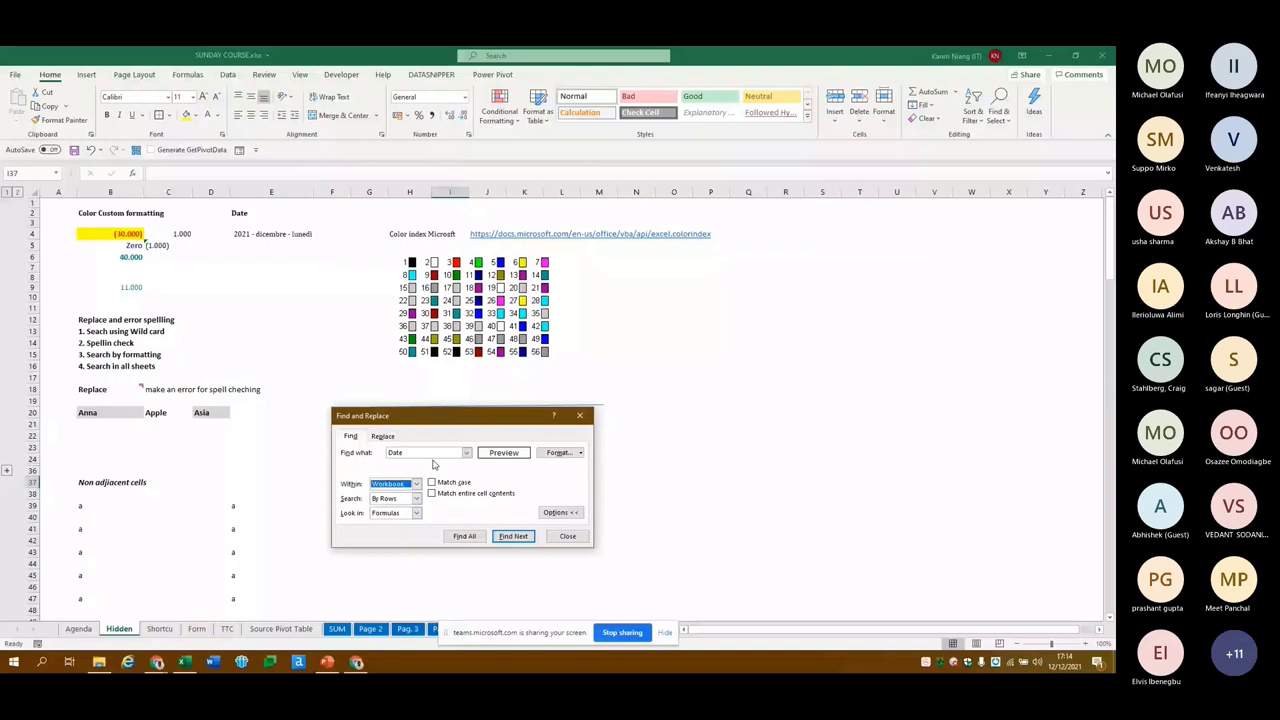
pyautogui.press('Return')
pyautogui.press('Escape')
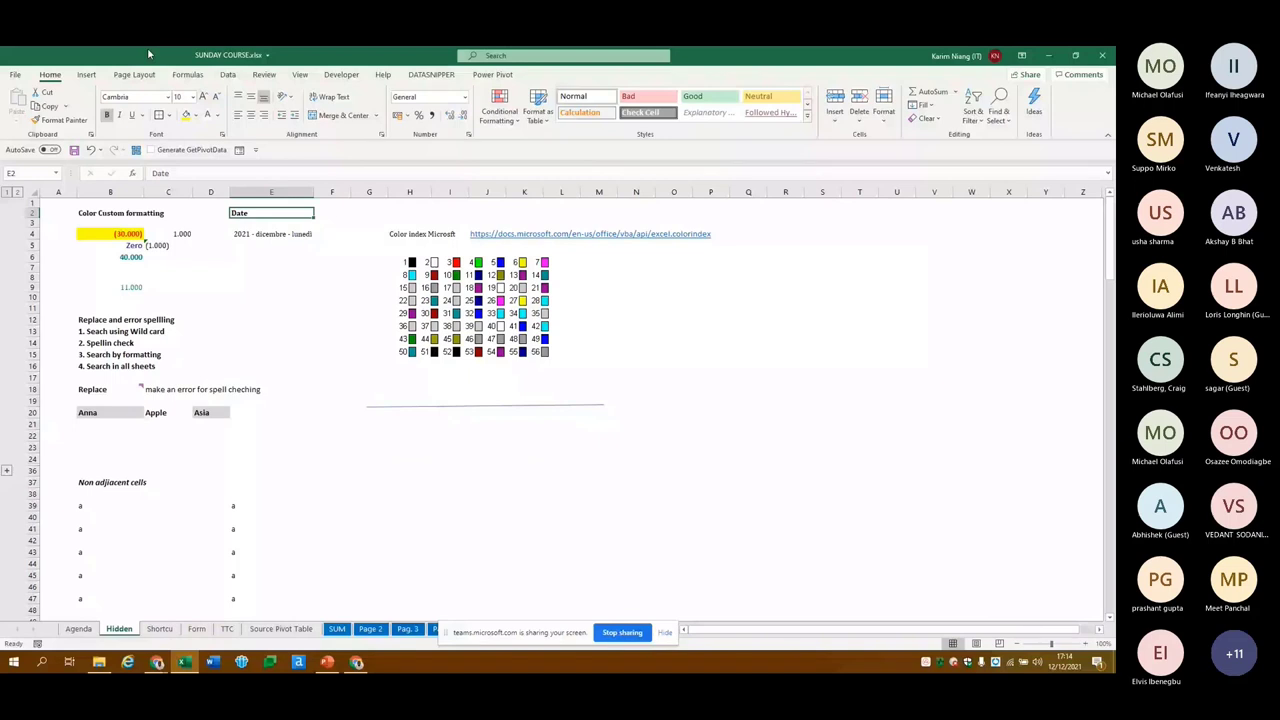
# Run Find All for Date, which finds nothing, and dismiss the message
pyautogui.hotkey('ctrl', 'z')
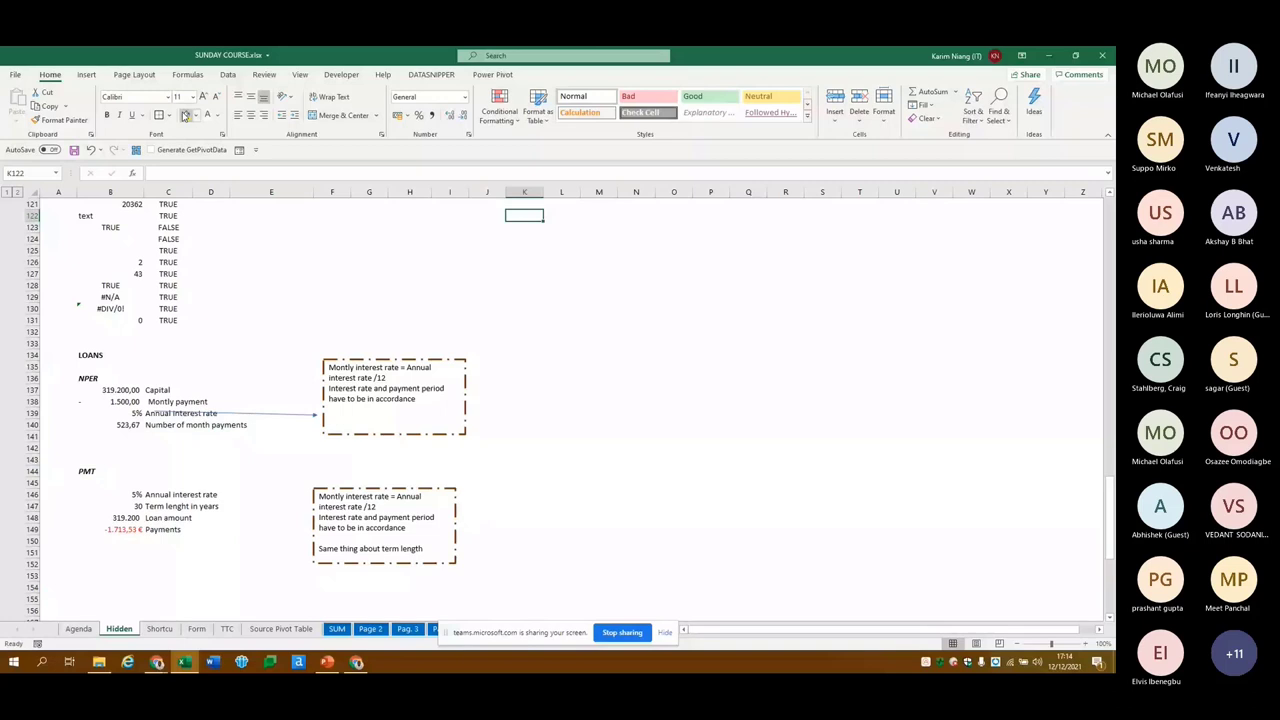
pyautogui.hotkey('ctrl', 'f')
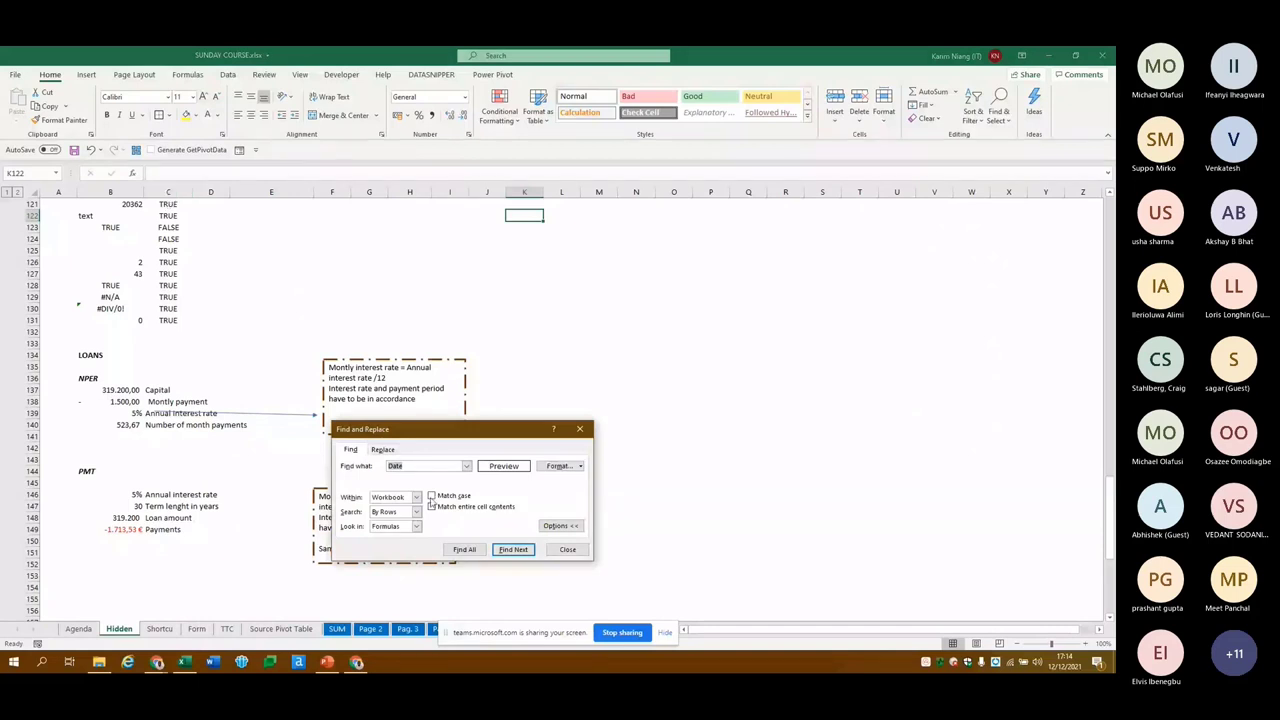
pyautogui.click(561, 525)
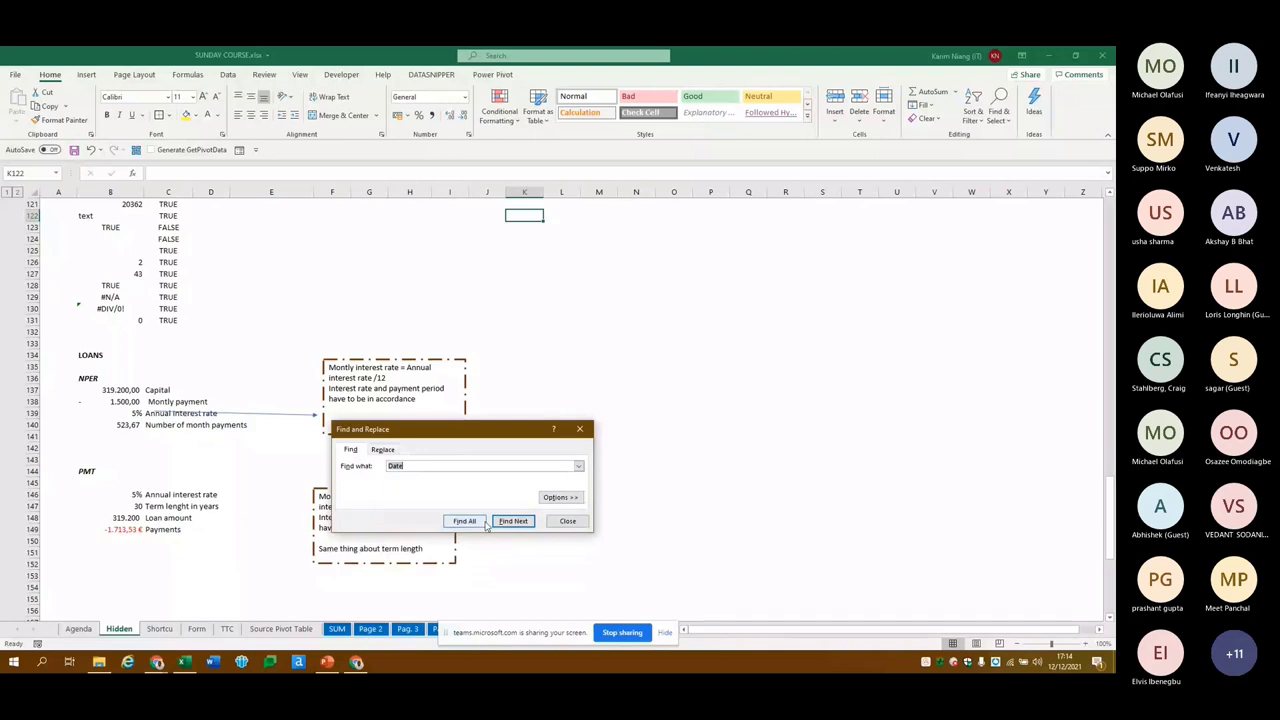
pyautogui.click(485, 521)
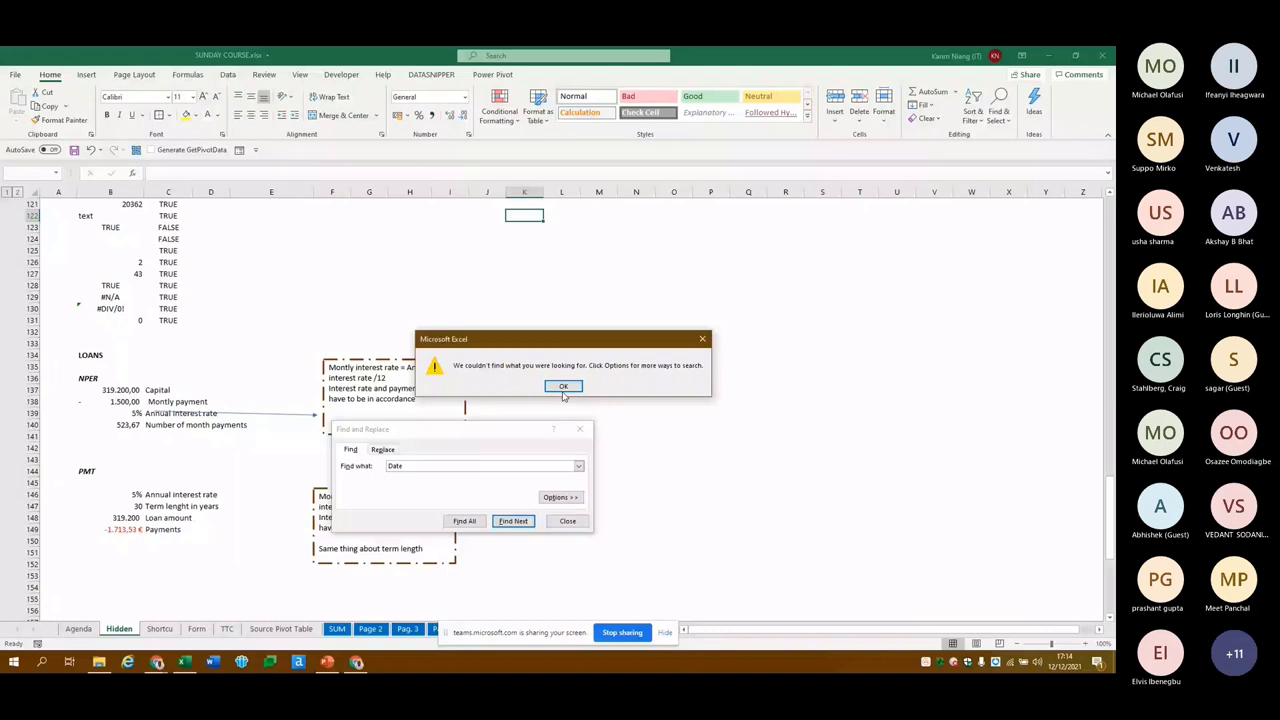
pyautogui.click(563, 388)
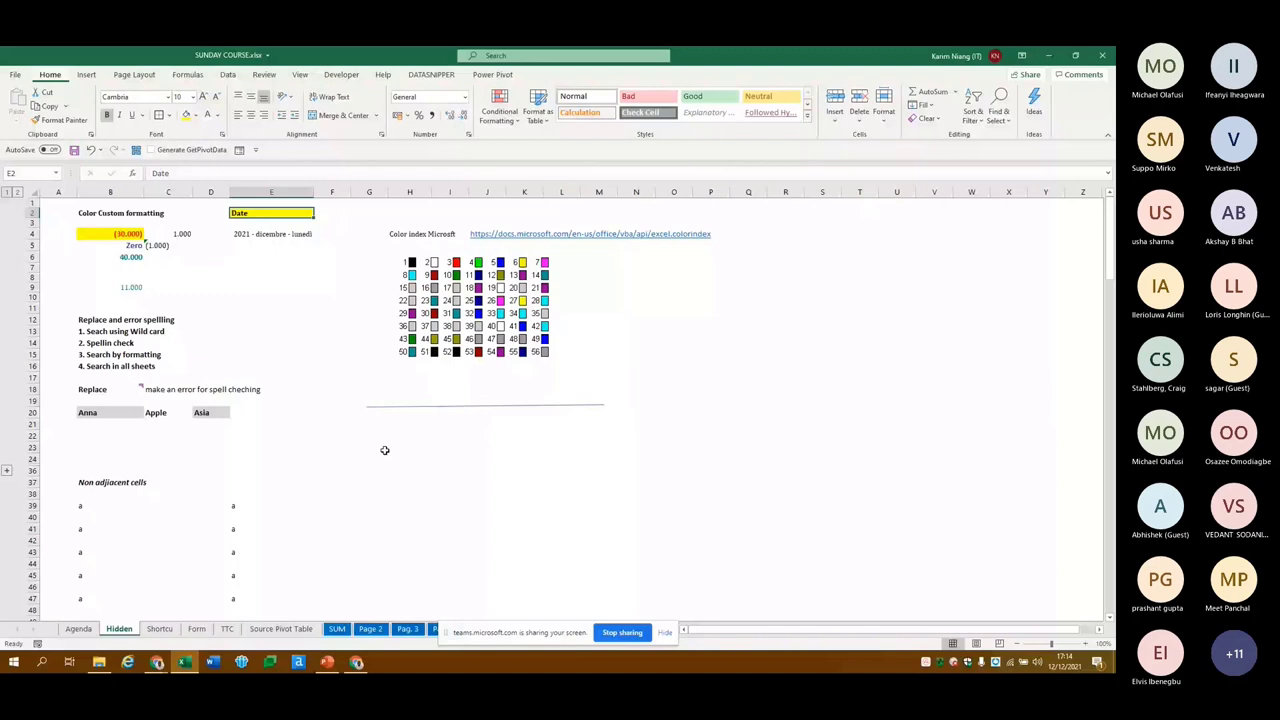
# Reopen the Date search with its options showing and the scope set to Sheet
pyautogui.hotkey('ctrl', 'f')
pyautogui.click(505, 535)
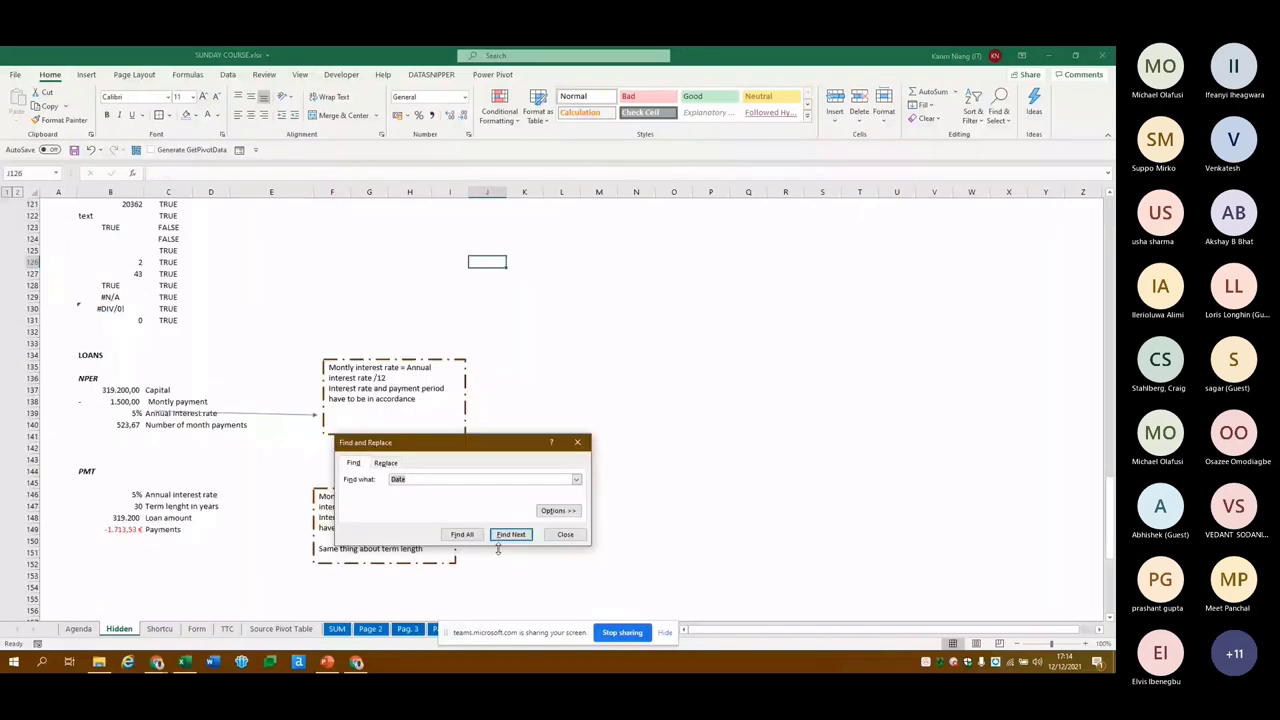
pyautogui.click(556, 511)
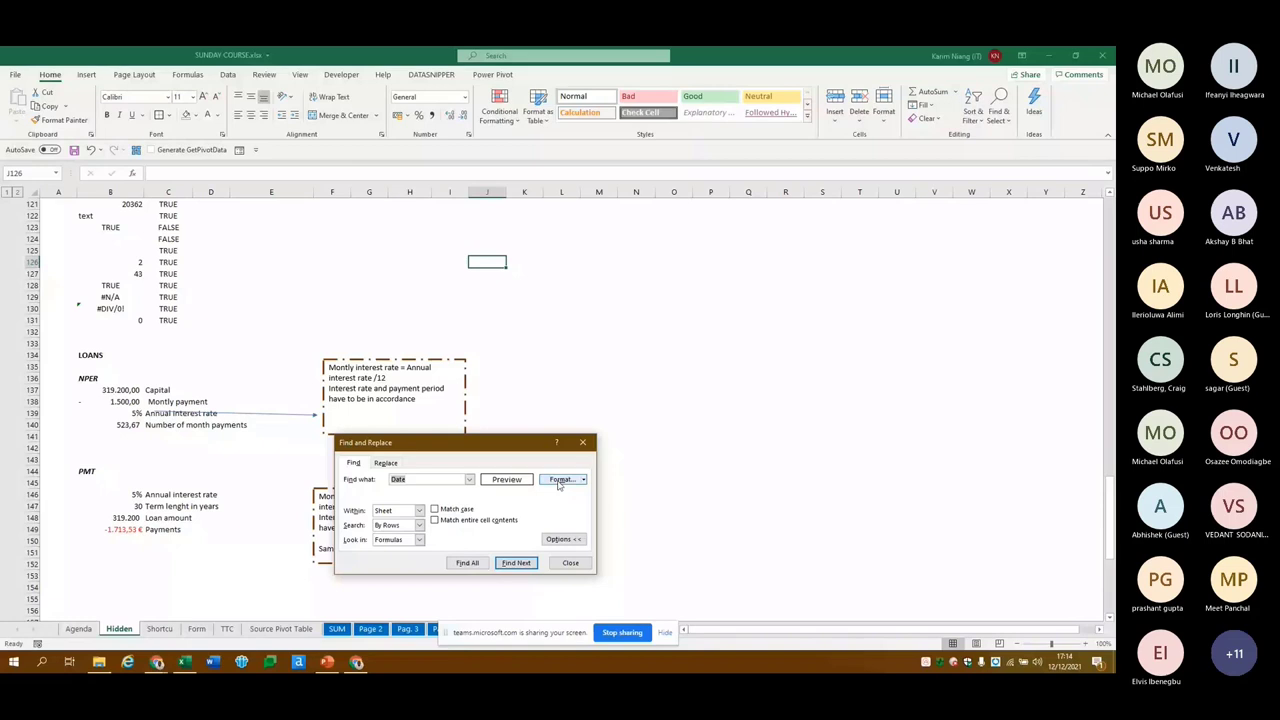
pyautogui.click(558, 481)
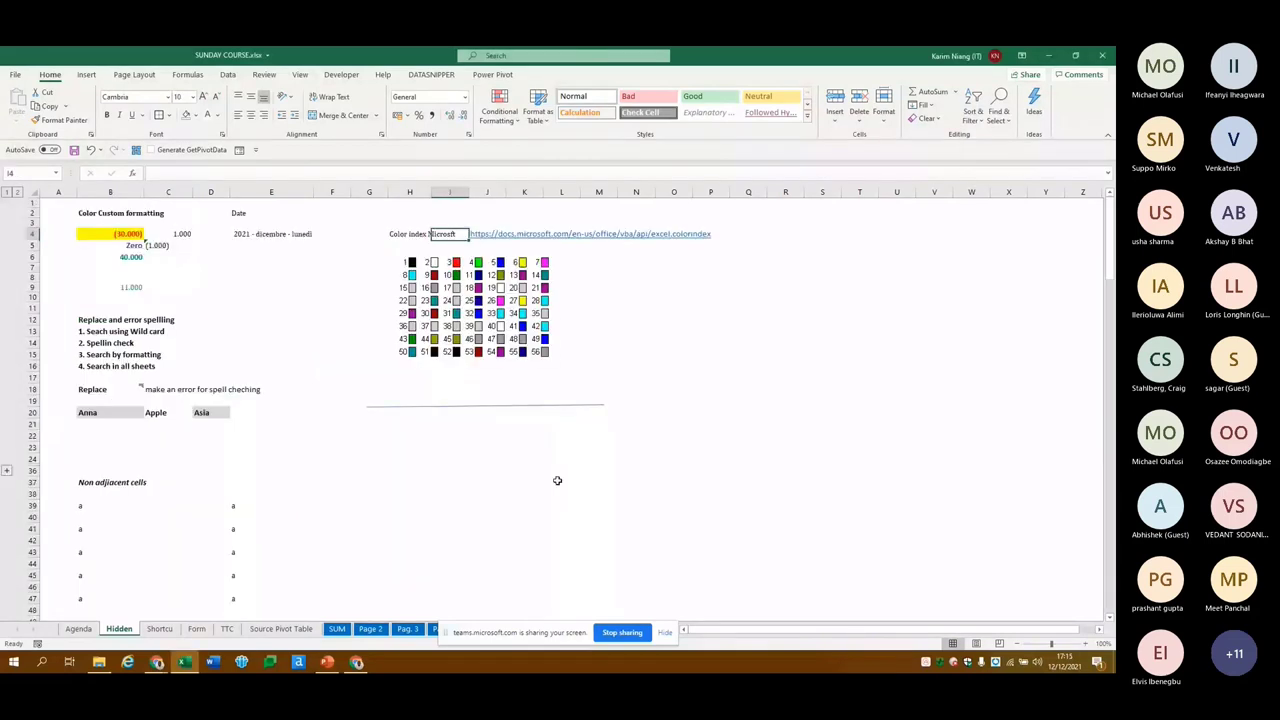
pyautogui.click(557, 481)
pyautogui.press('Return')
pyautogui.press('Tab')
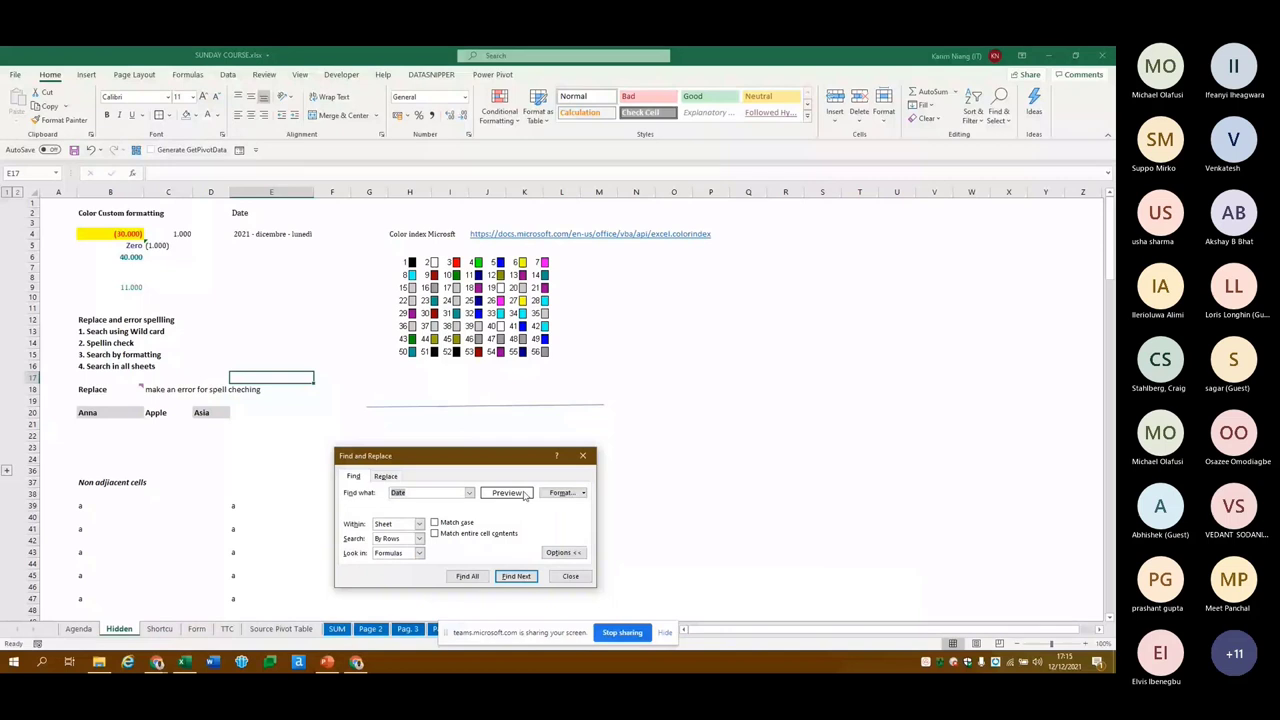
# Set the search format to yellow fill and clear 'Date' from Find what
pyautogui.press('Escape')
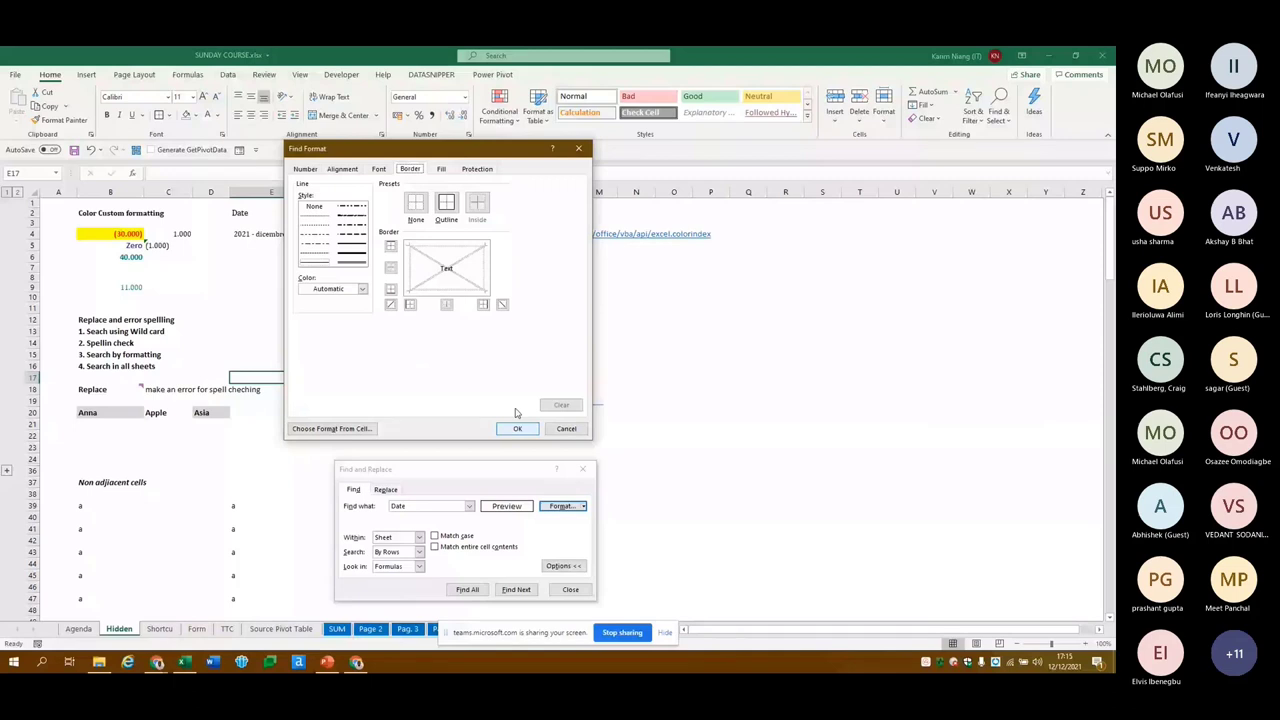
pyautogui.click(517, 428)
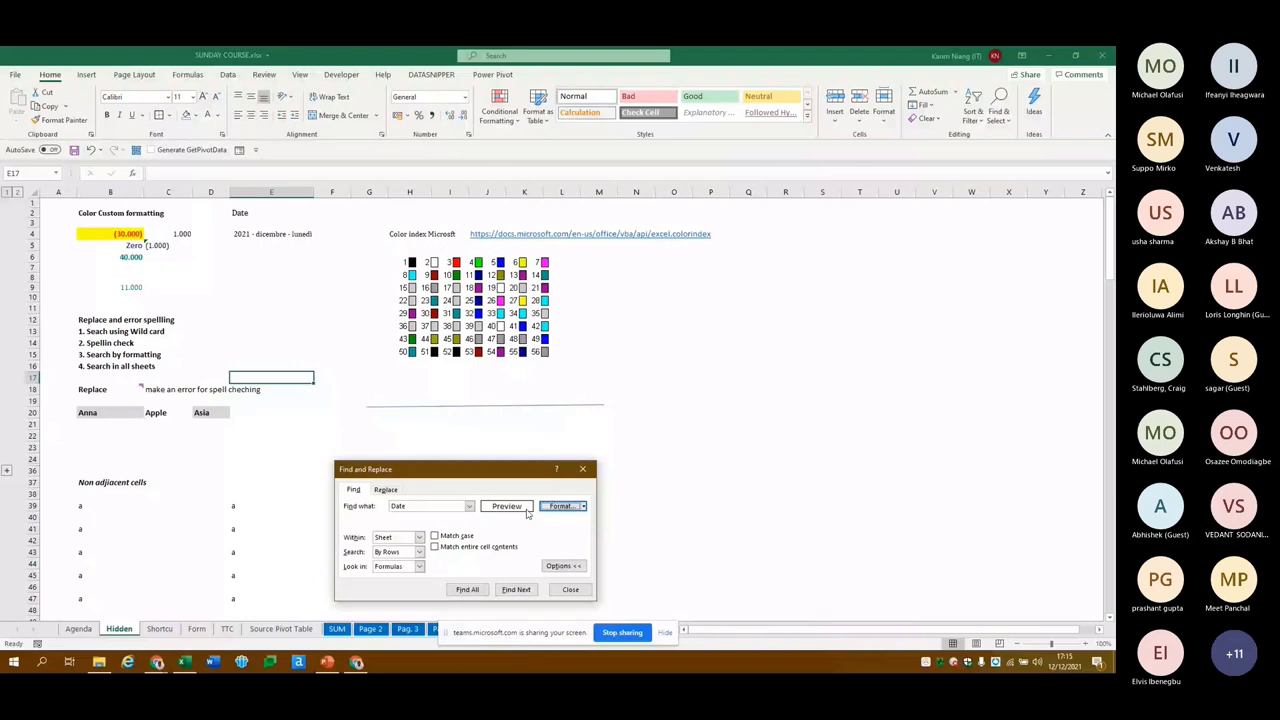
pyautogui.press('Escape')
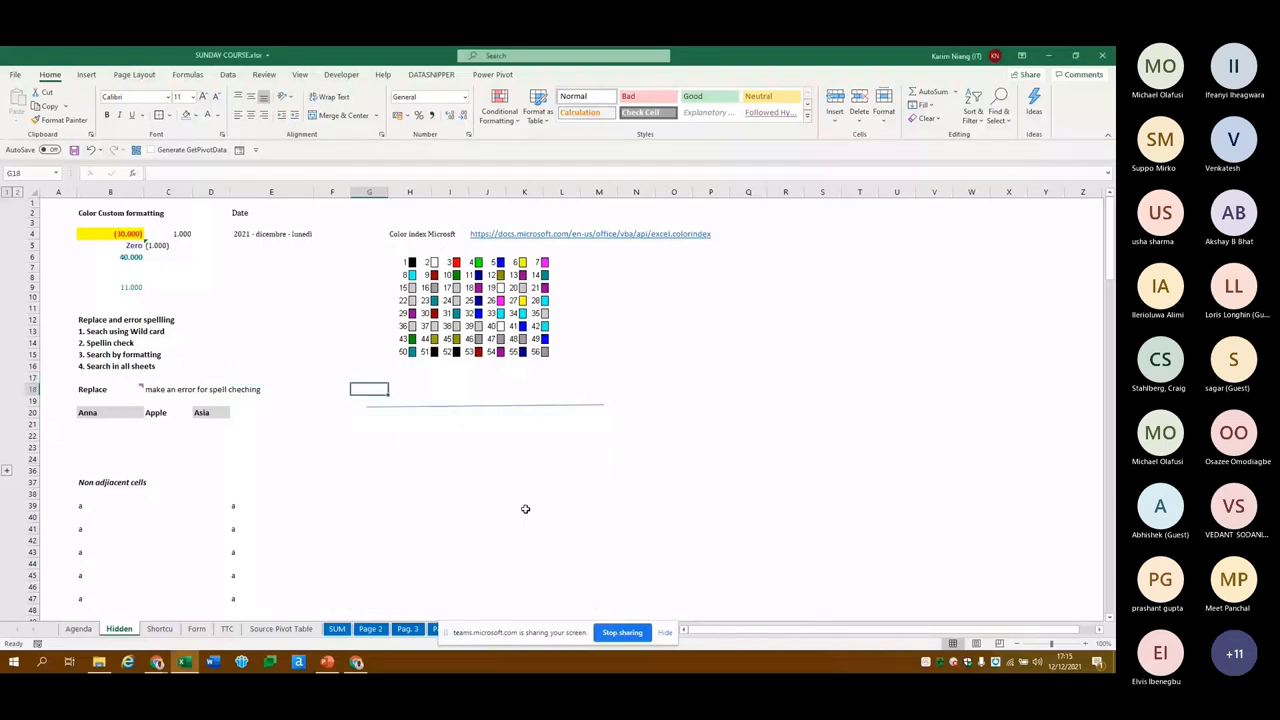
pyautogui.hotkey('ctrl', 'f')
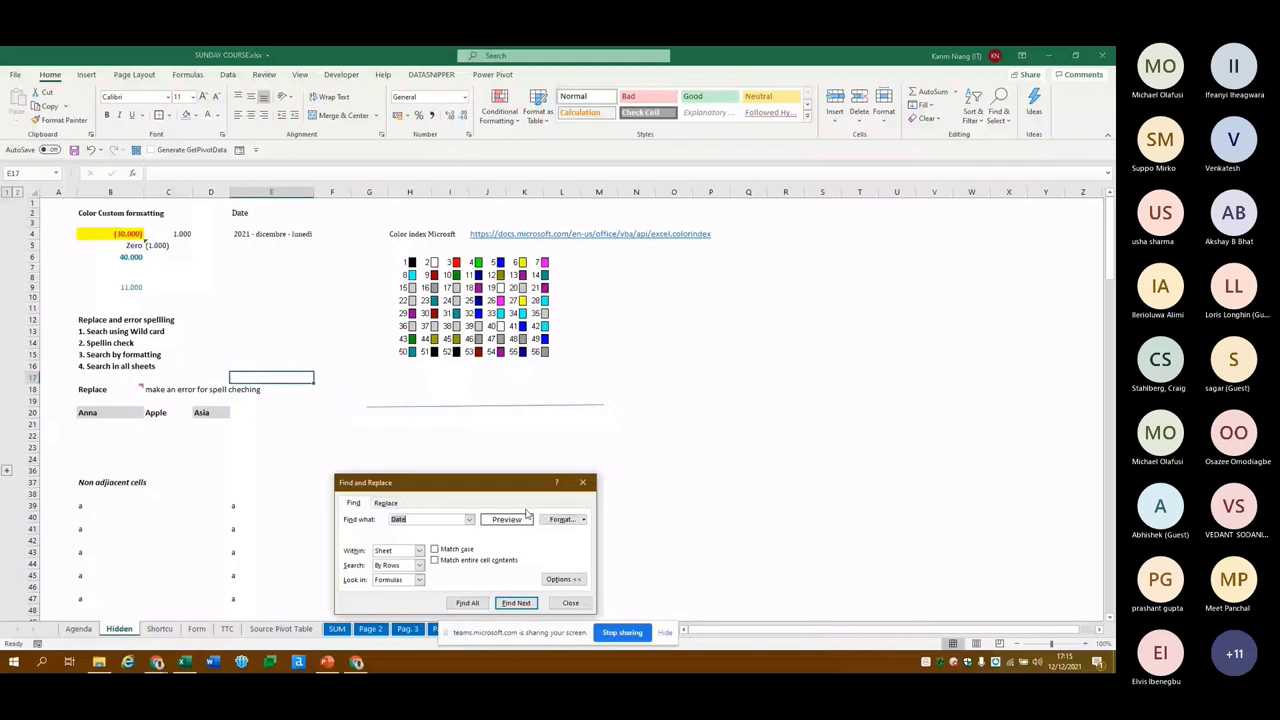
pyautogui.click(560, 519)
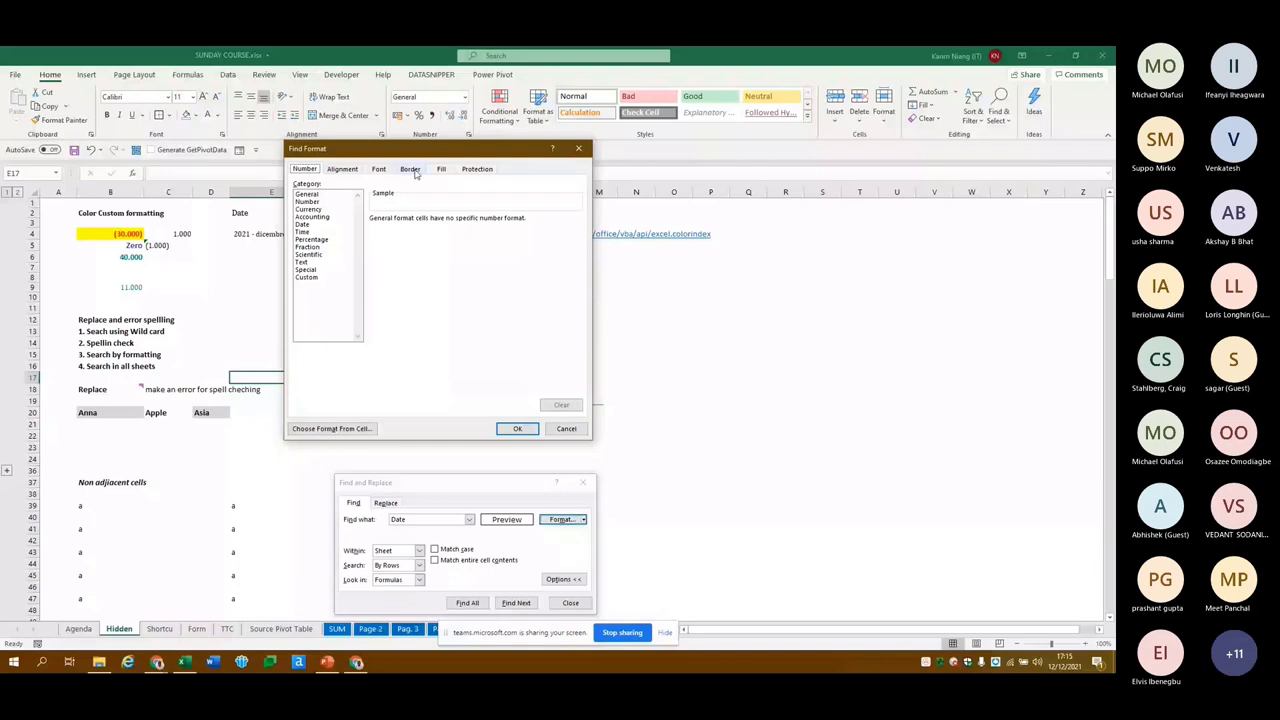
pyautogui.click(441, 169)
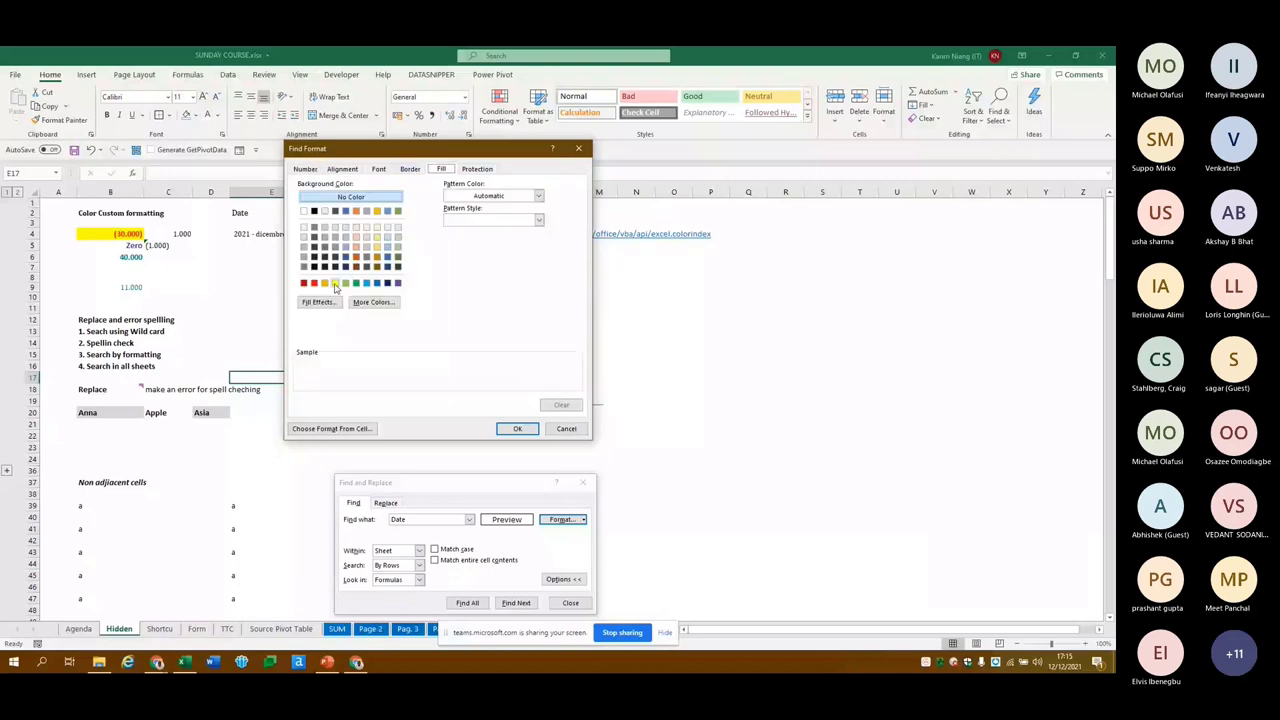
pyautogui.click(335, 283)
pyautogui.click(517, 428)
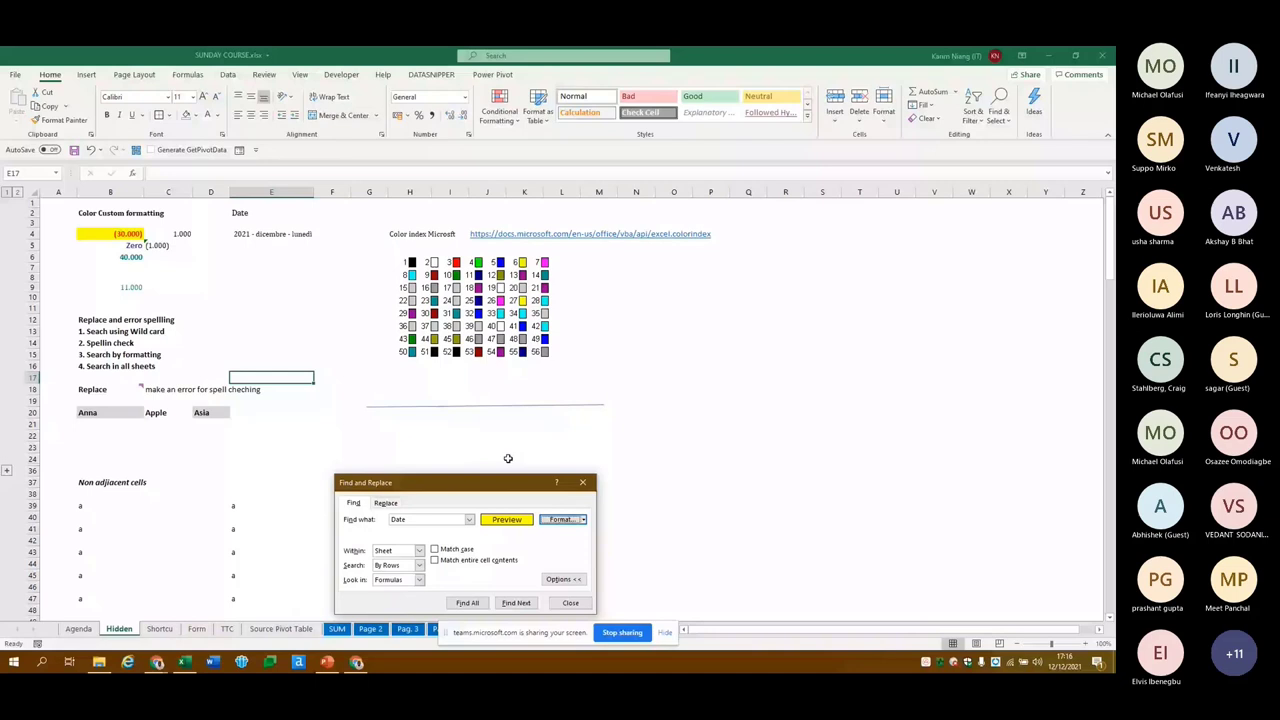
pyautogui.hotkey('shift', 'Tab')
pyautogui.press('BackSpace')
# Step through the yellow-filled matches, B4 and the row-53 merged cells, then switch to Teams
pyautogui.press('Return')
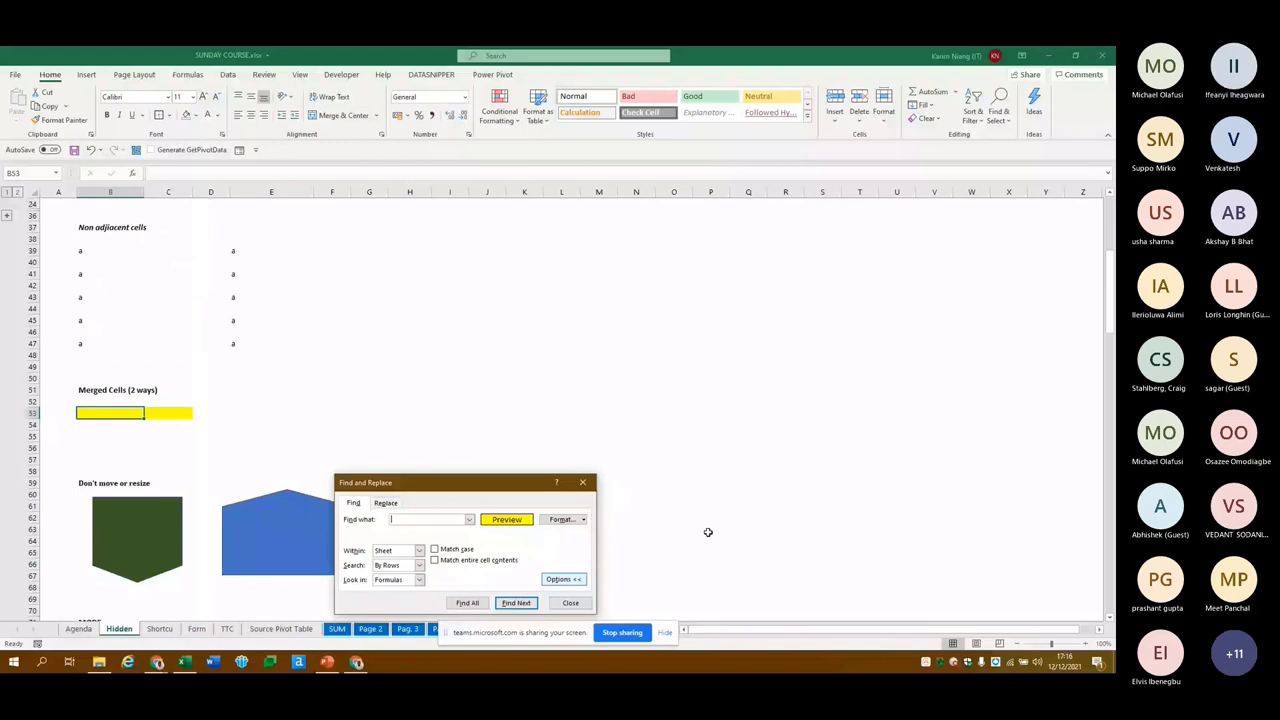
pyautogui.click(516, 603)
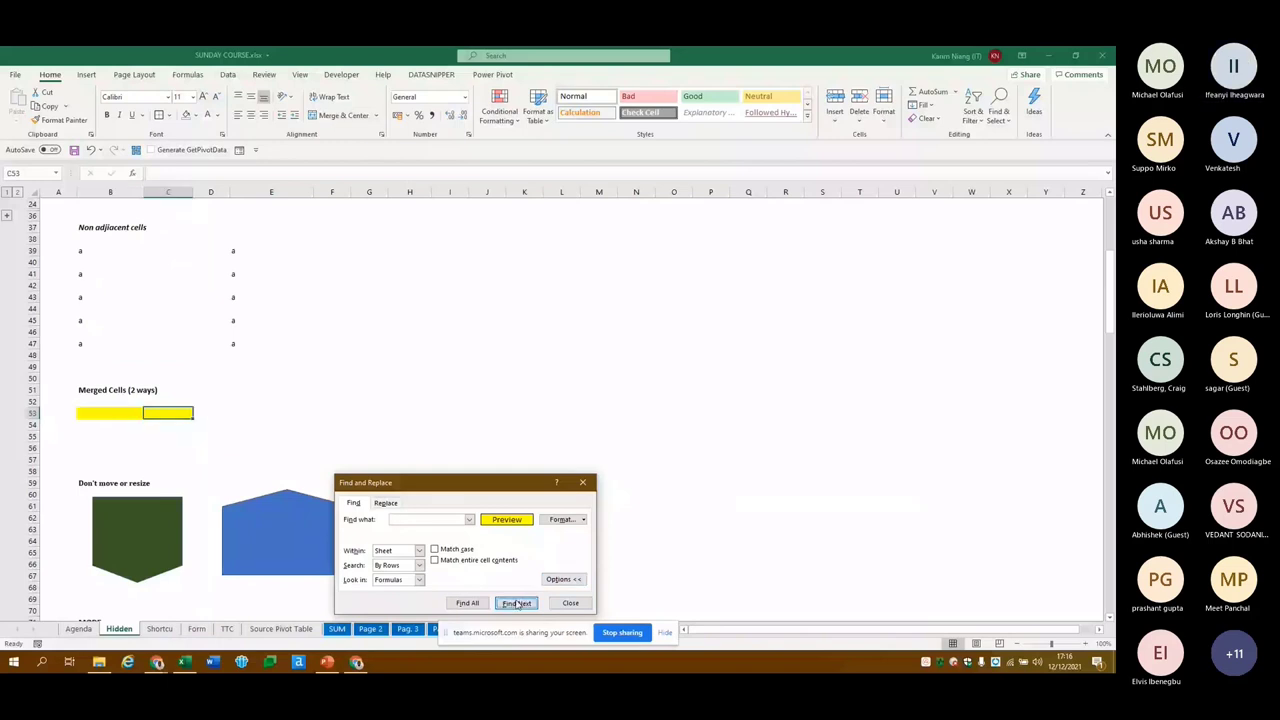
pyautogui.click(516, 603)
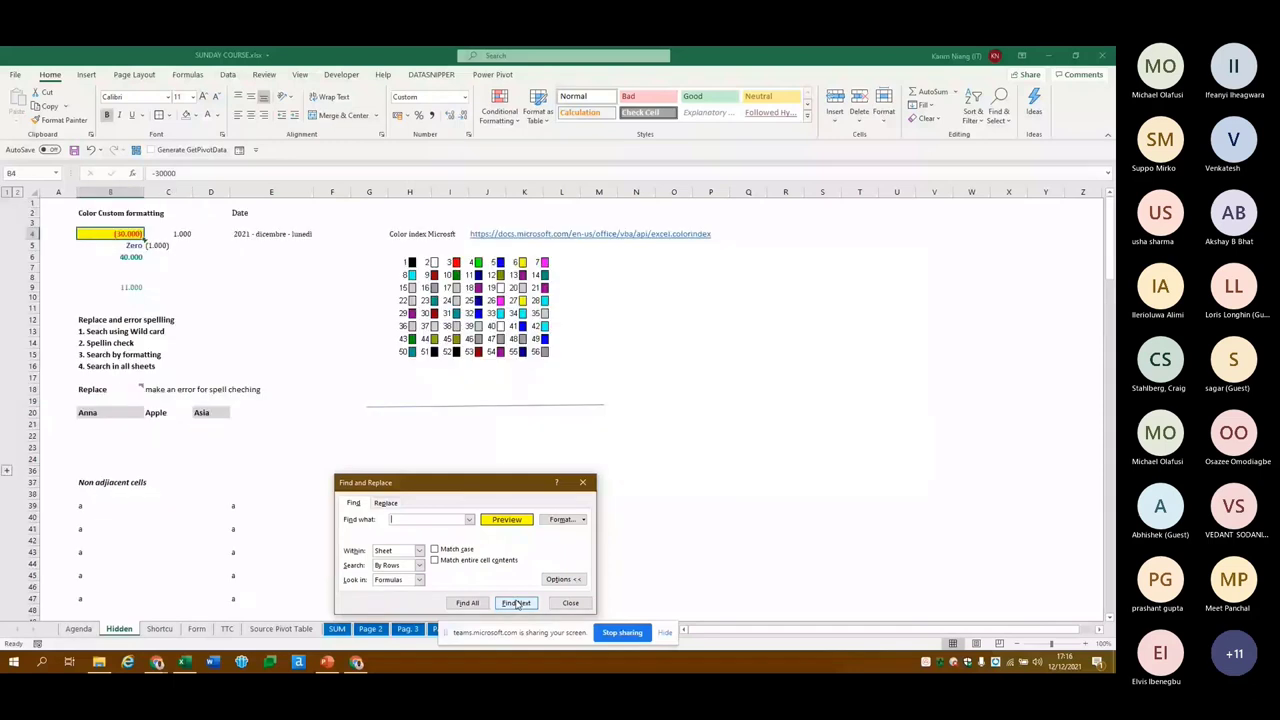
pyautogui.click(516, 603)
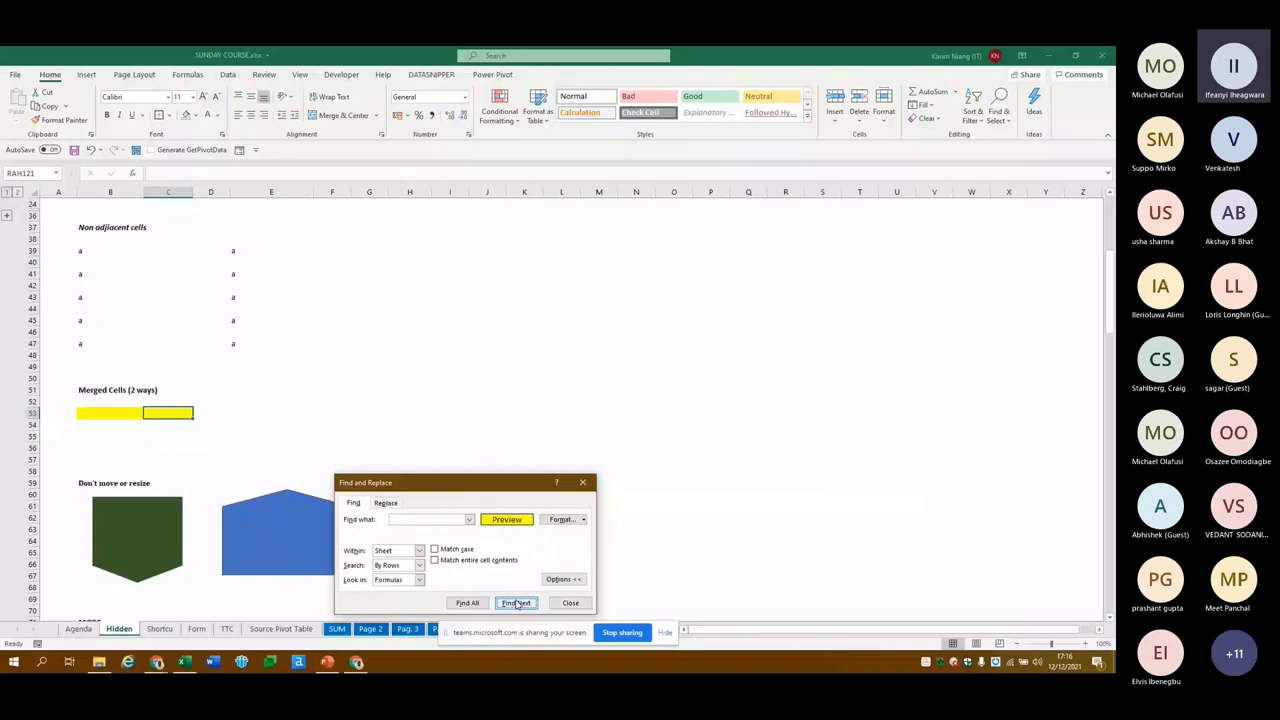
pyautogui.click(516, 603)
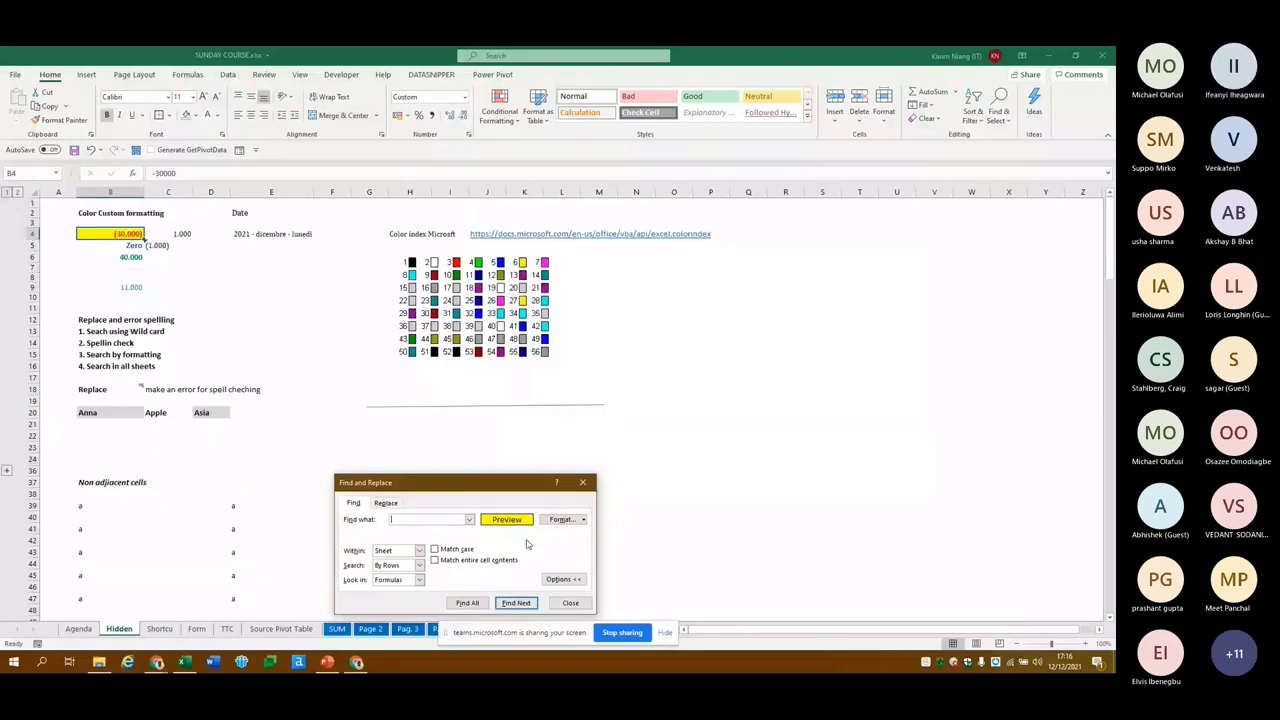
pyautogui.hotkey('alt', 'Tab')
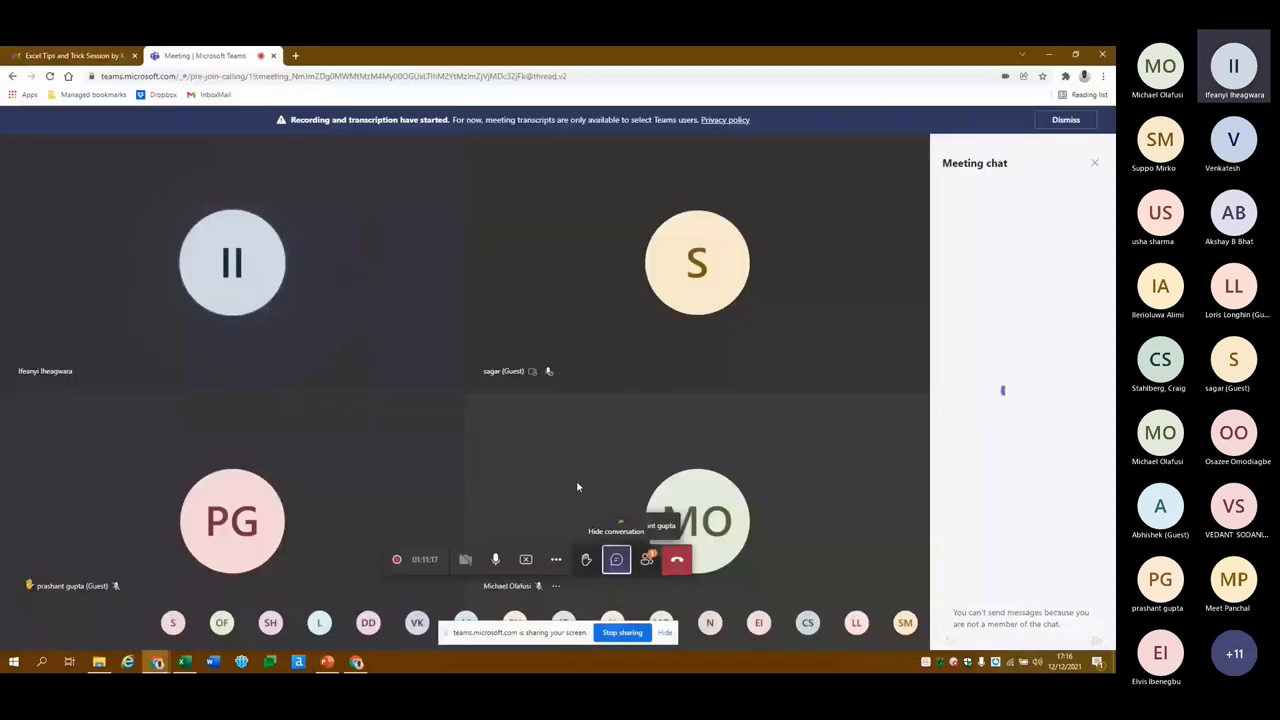
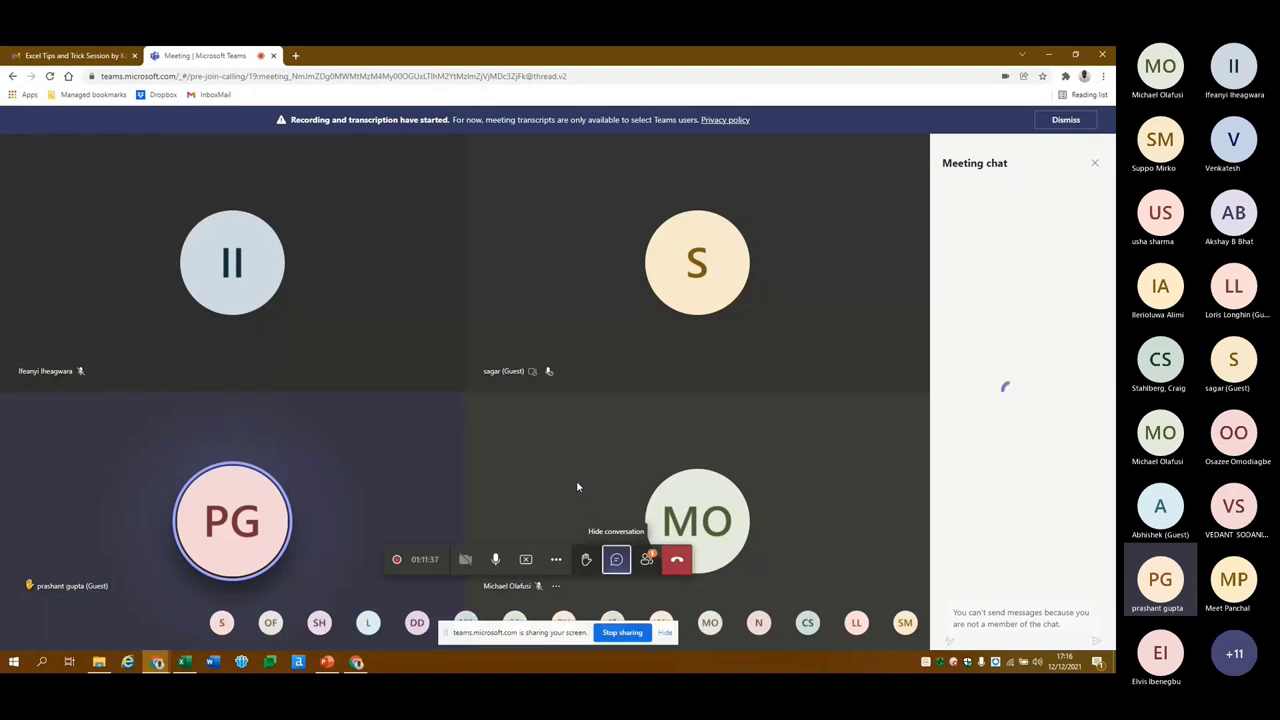
# Switch to Excel and flip through the course workbook's Agenda, shortcuts and TTC sheets
pyautogui.hotkey('alt', 'Tab')
pyautogui.hotkey('alt', 'Tab')
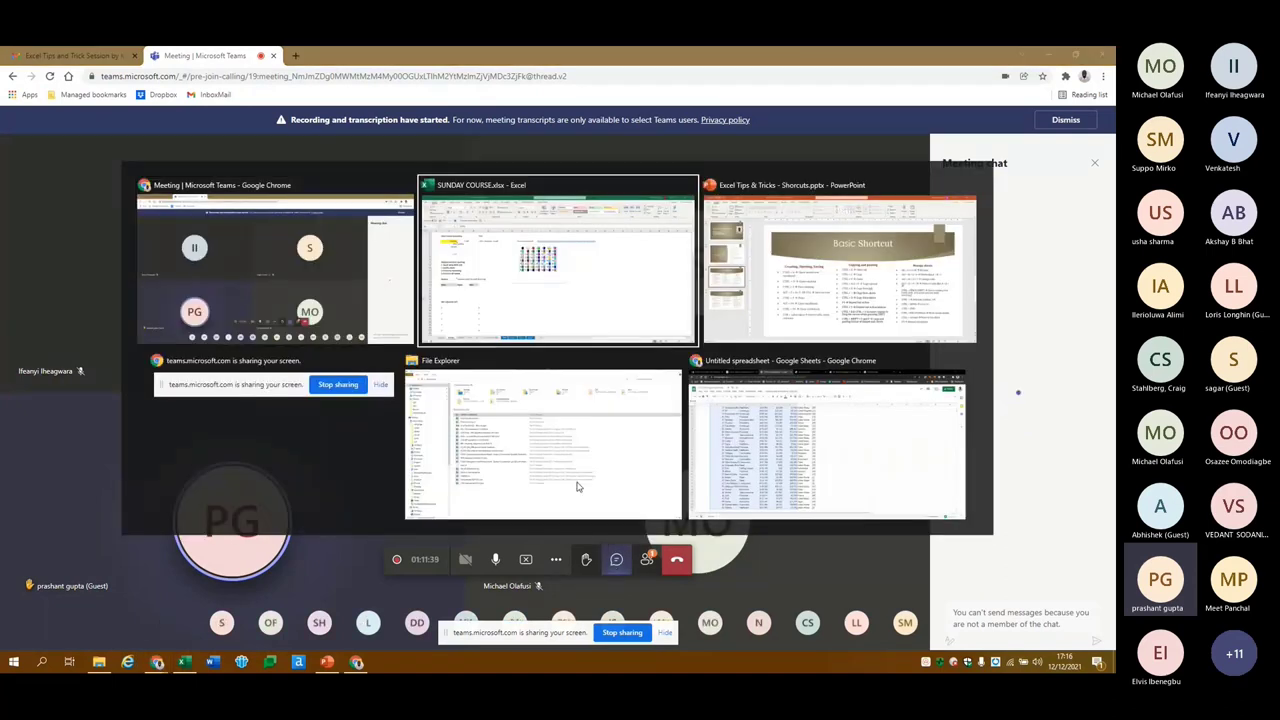
pyautogui.hotkey('ctrl', 'pageup')
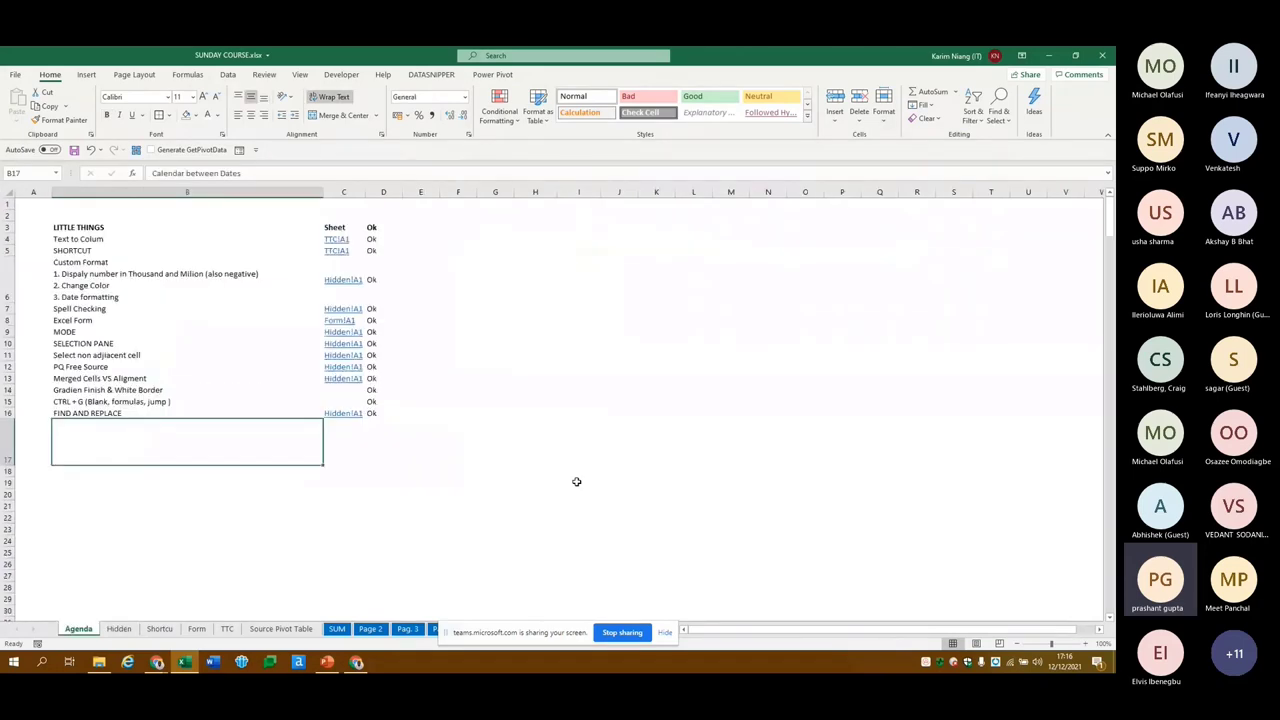
pyautogui.hotkey('ctrl', 'pagedown')
pyautogui.hotkey('ctrl', 'pagedown')
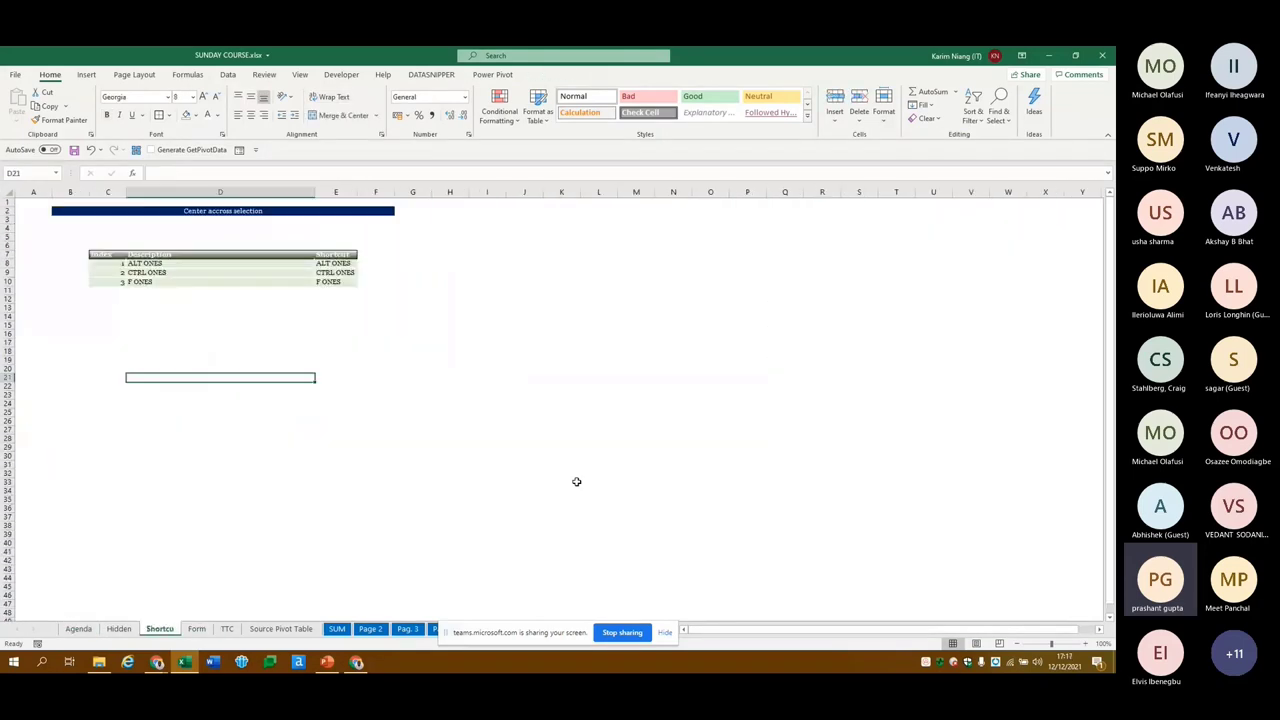
pyautogui.hotkey('ctrl', 'pagedown')
pyautogui.hotkey('ctrl', 'pagedown')
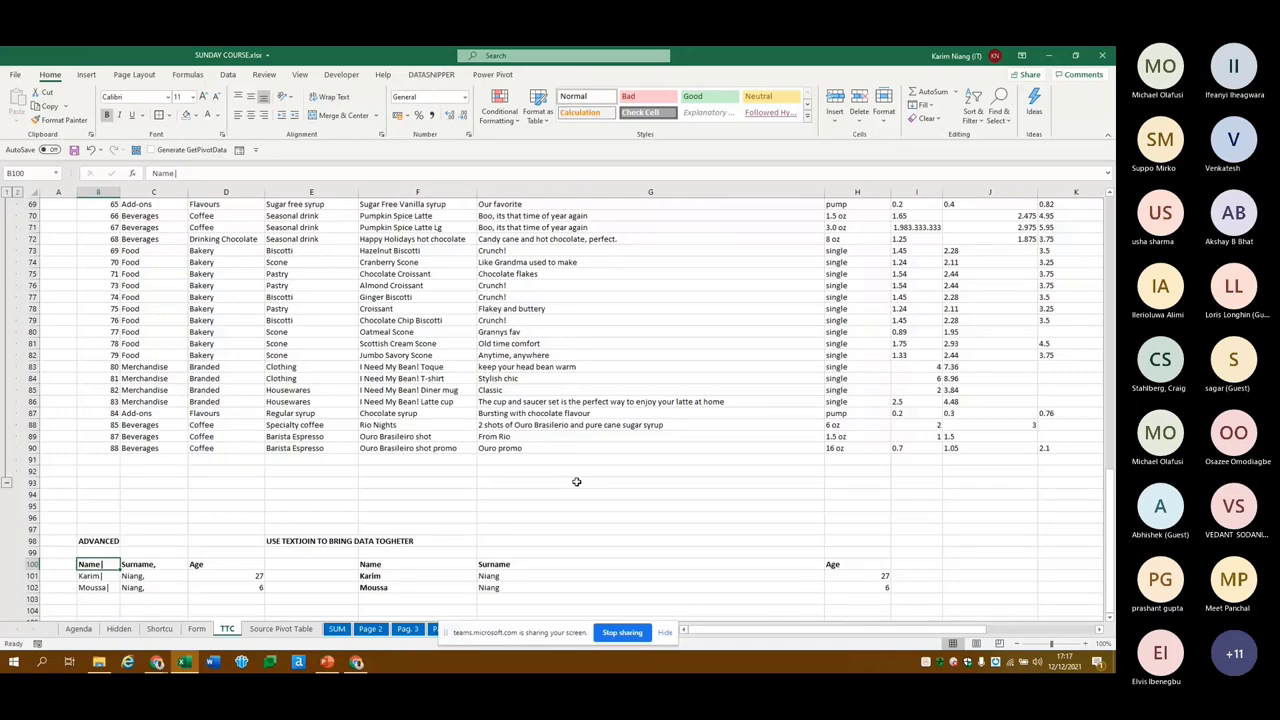
# Return to the top of the TTC data, check the Form sheet, then create new workbook Book8
pyautogui.press('pageup')
pyautogui.press('pageup')
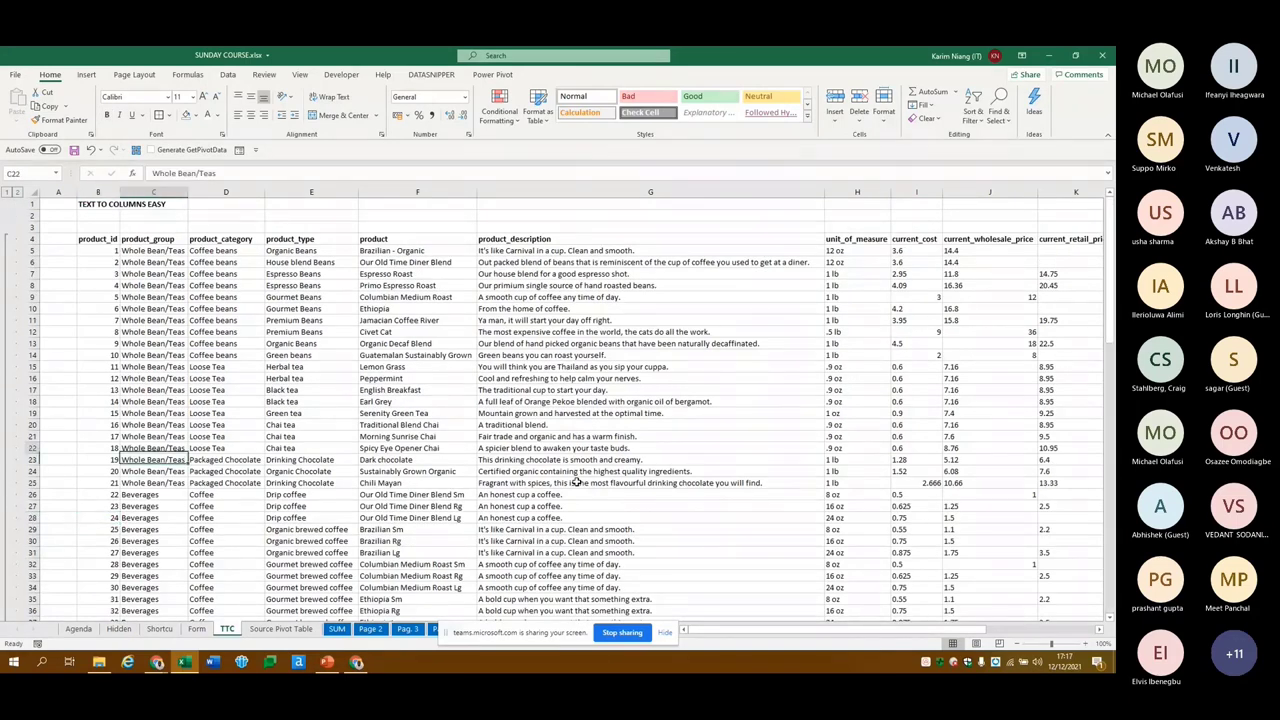
pyautogui.hotkey('ctrl', 'pageup')
pyautogui.hotkey('ctrl', 'pageup')
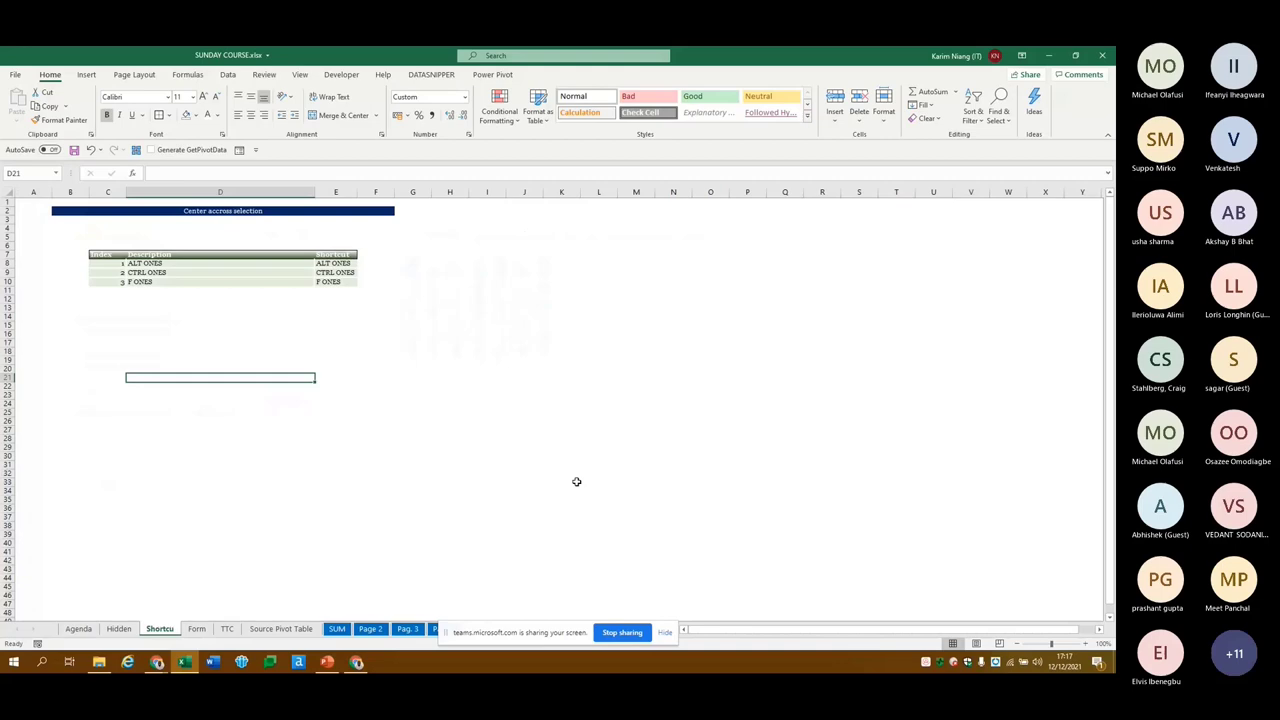
pyautogui.hotkey('ctrl', 'pagedown')
pyautogui.hotkey('ctrl', 'pagedown')
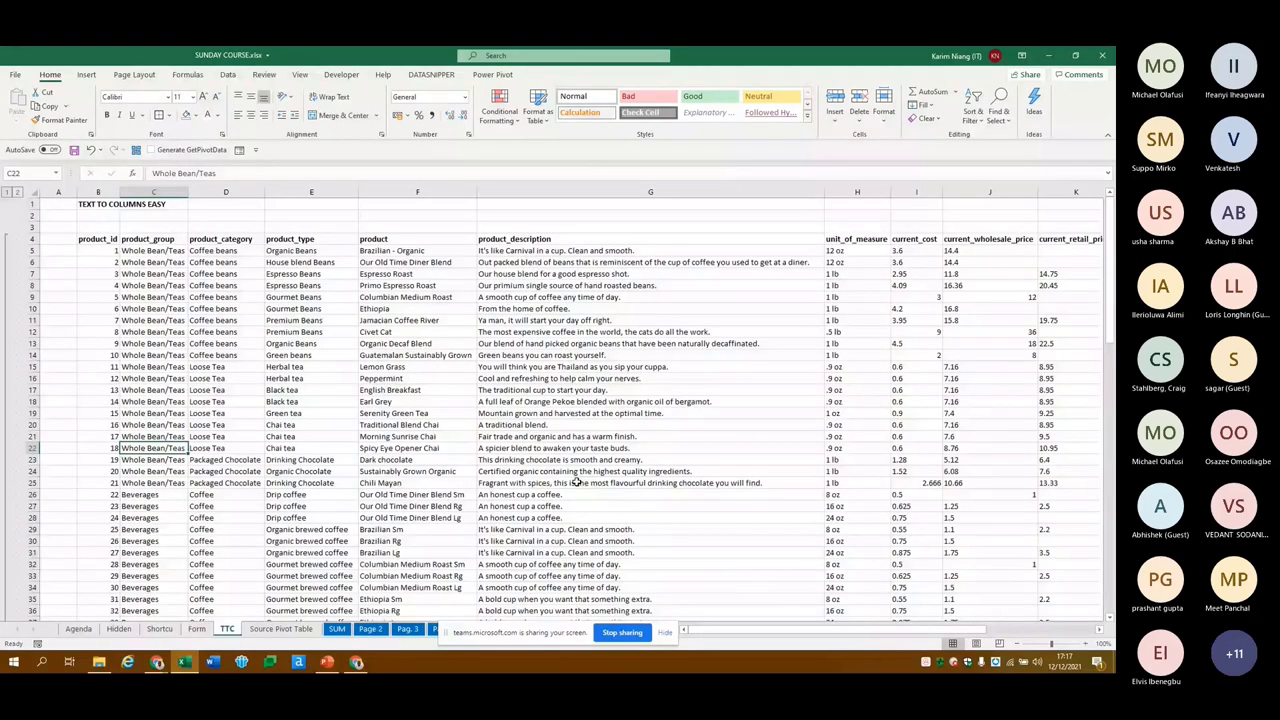
pyautogui.hotkey('ctrl', 'pagedown')
pyautogui.hotkey('ctrl', 'n')
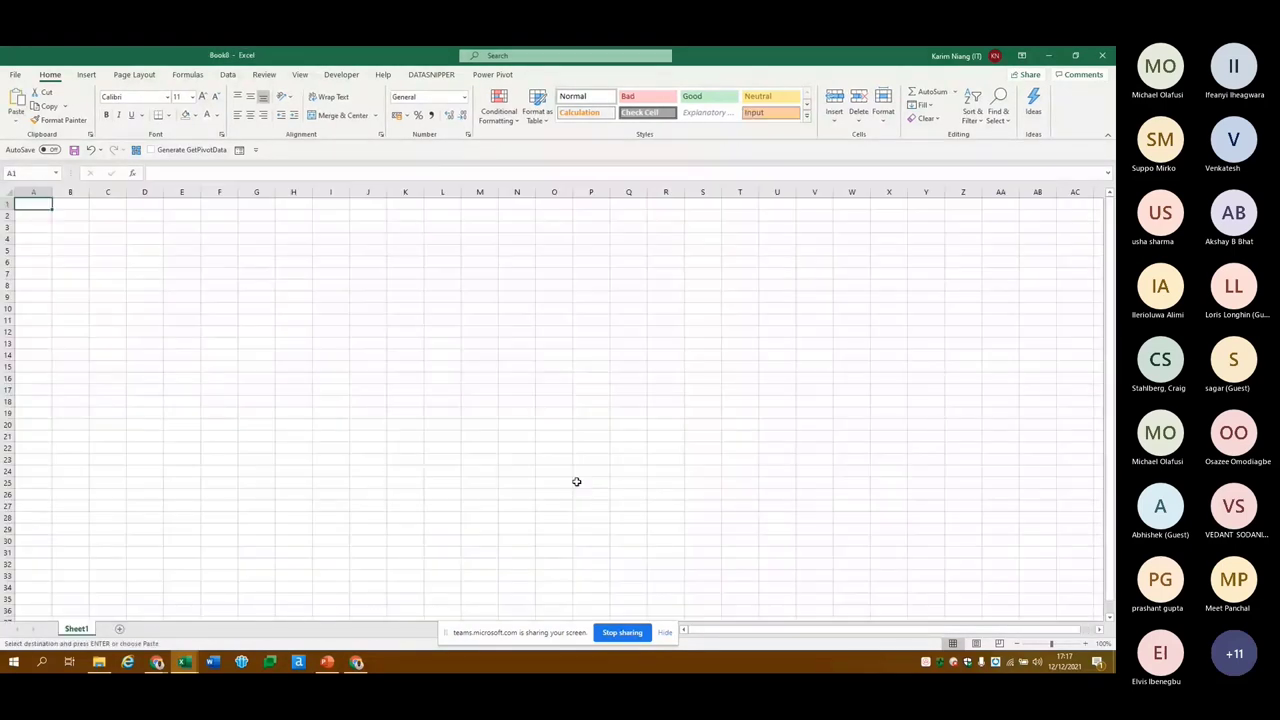
# Paste the product table at B3 and autofit its columns to the content
pyautogui.press('Down')
pyautogui.press('Down')
pyautogui.press('Right')
pyautogui.hotkey('ctrl', 'v')
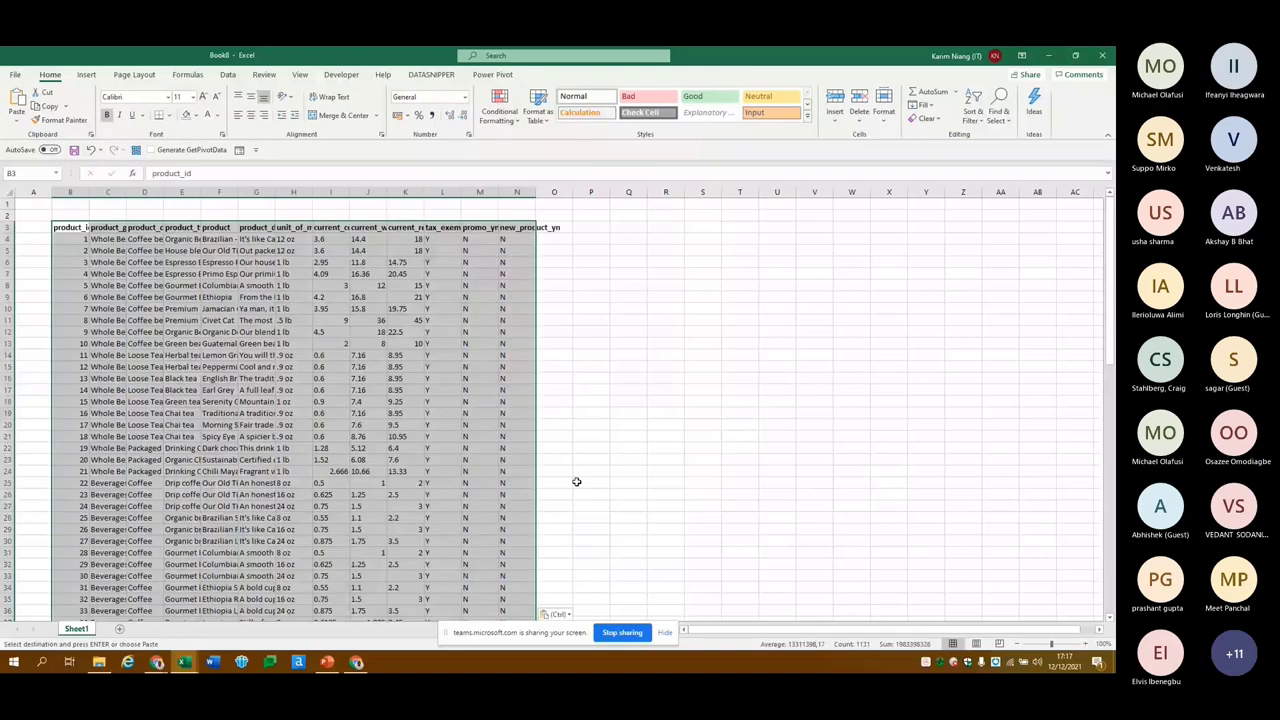
pyautogui.hotkey('alt', 'h')
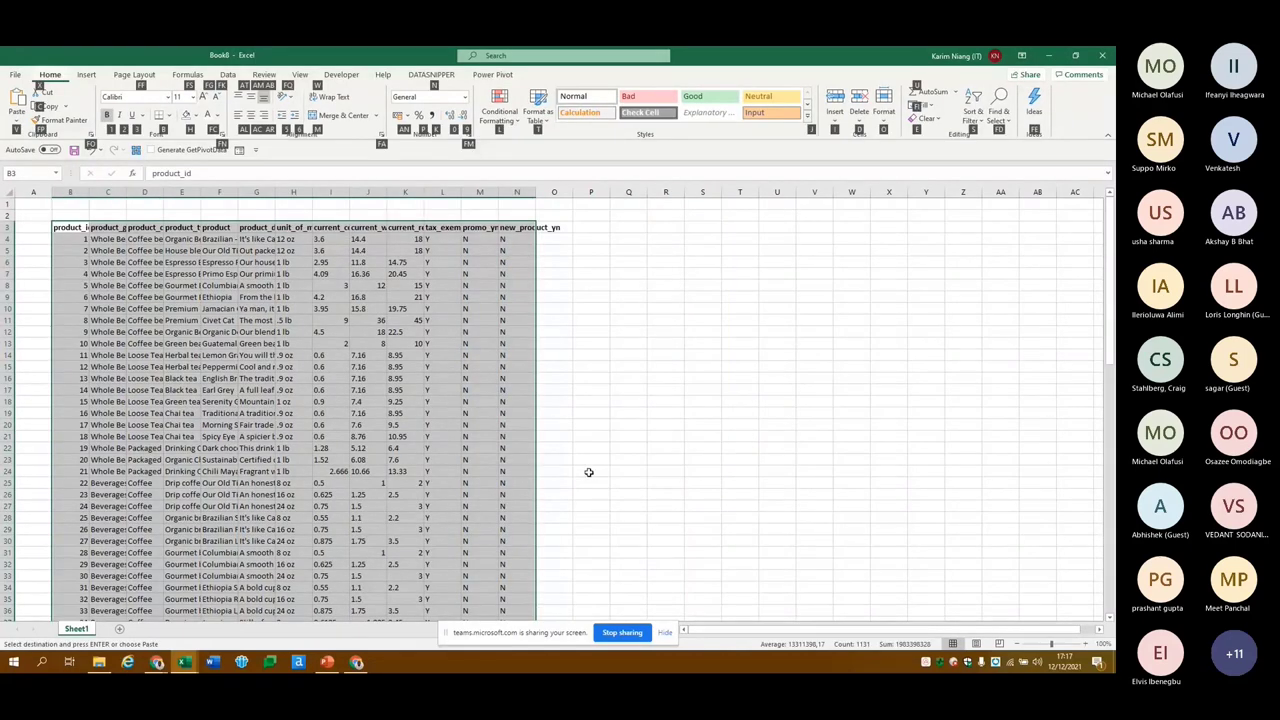
pyautogui.press('o')
pyautogui.press('i')
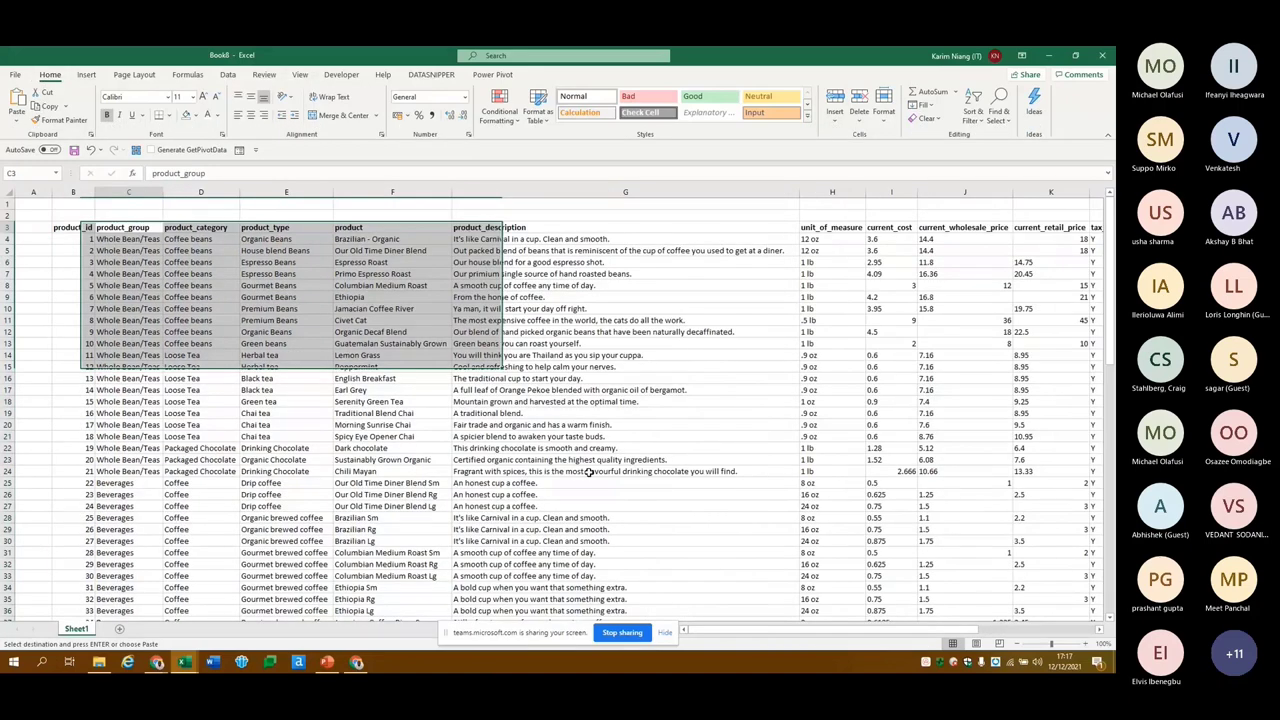
# Hide the sheet gridlines
pyautogui.press('Left')
pyautogui.hotkey('alt', 'w')
pyautogui.press('v')
pyautogui.press('g')
pyautogui.press('Right')
pyautogui.press('Right')
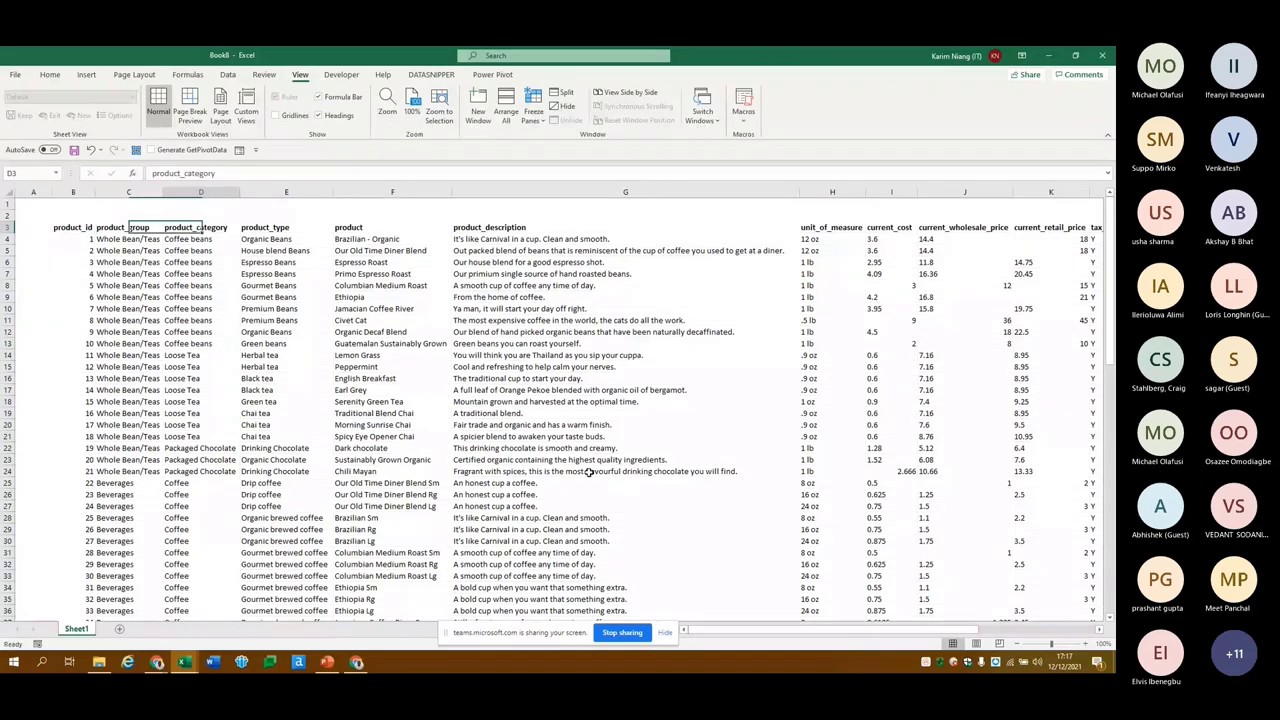
# Insert a blank row at row 21 and select row 13
pyautogui.press('Left')
pyautogui.press('Down')
pyautogui.press('Down')
pyautogui.press('Down')
pyautogui.hotkey('shift', 'space')
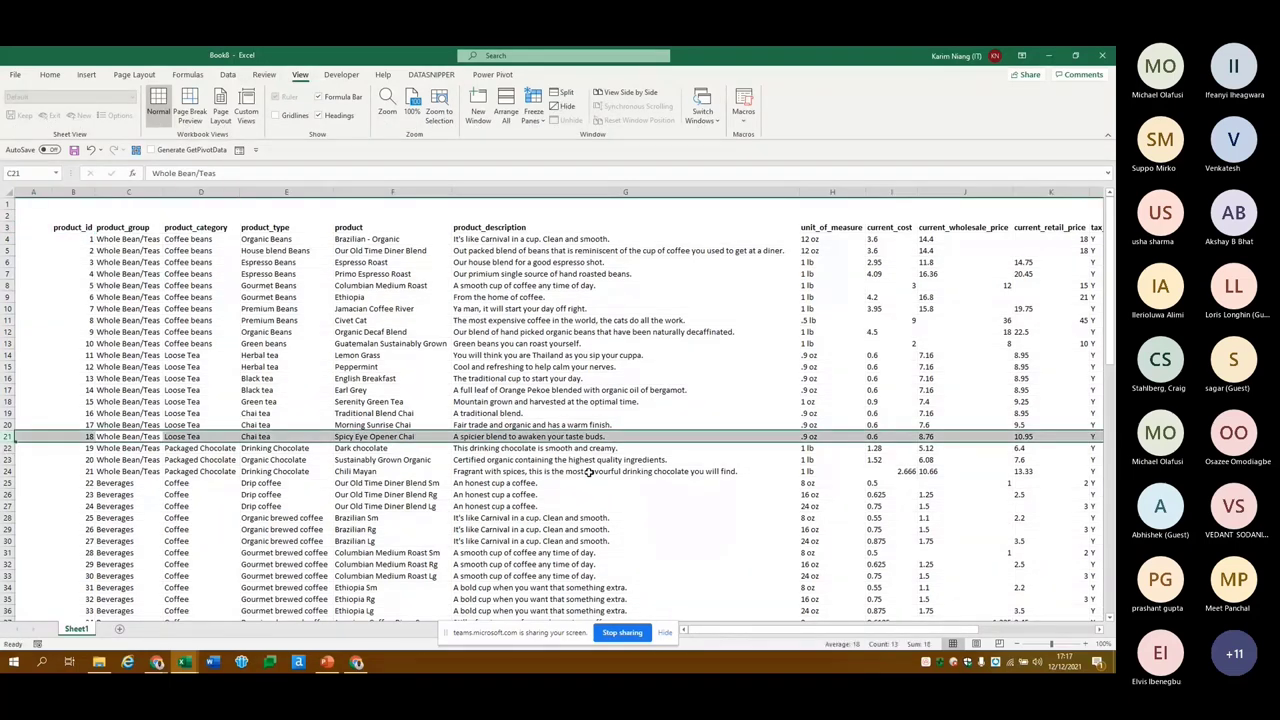
pyautogui.hotkey('ctrl', 'shift', '+')
pyautogui.press('Up')
pyautogui.press('Up')
pyautogui.press('Up')
pyautogui.press('Up')
pyautogui.press('Up')
pyautogui.press('Up')
pyautogui.hotkey('shift', 'space')
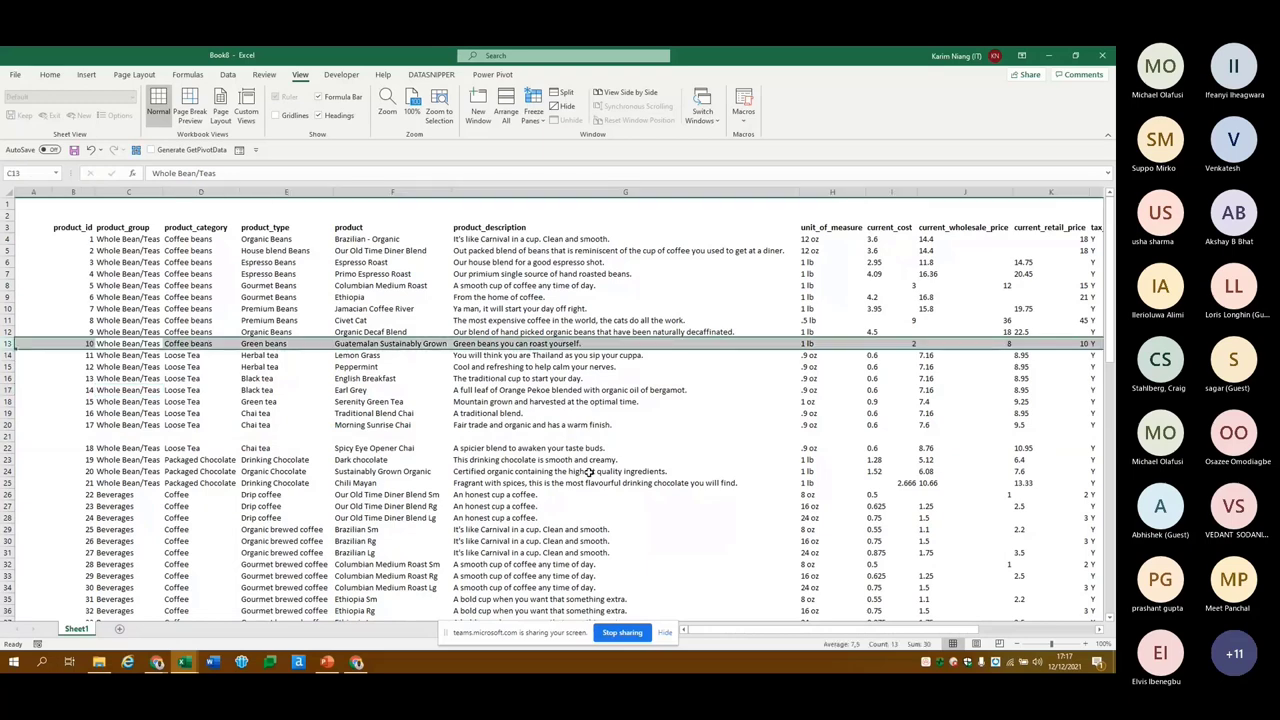
# Move to the end of the table and insert a blank row at row 88
pyautogui.press('pagedown')
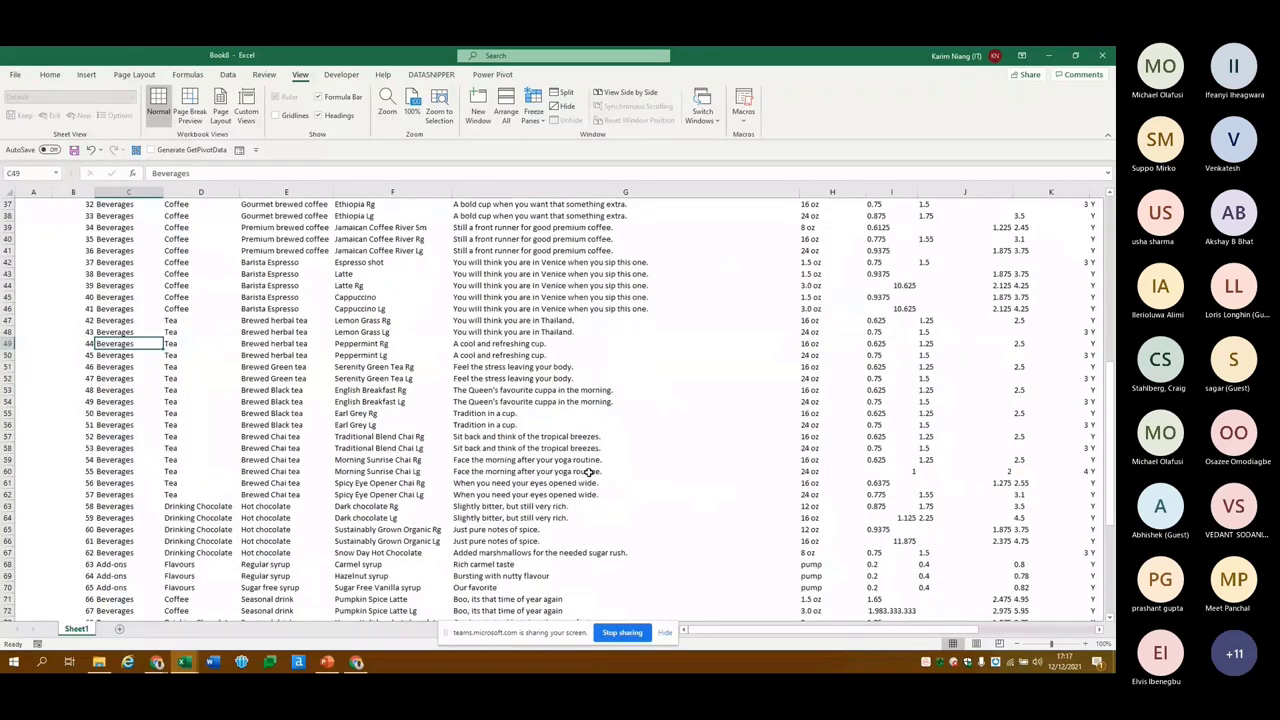
pyautogui.press('pagedown')
pyautogui.press('Down')
pyautogui.press('Down')
pyautogui.press('Down')
pyautogui.press('Left')
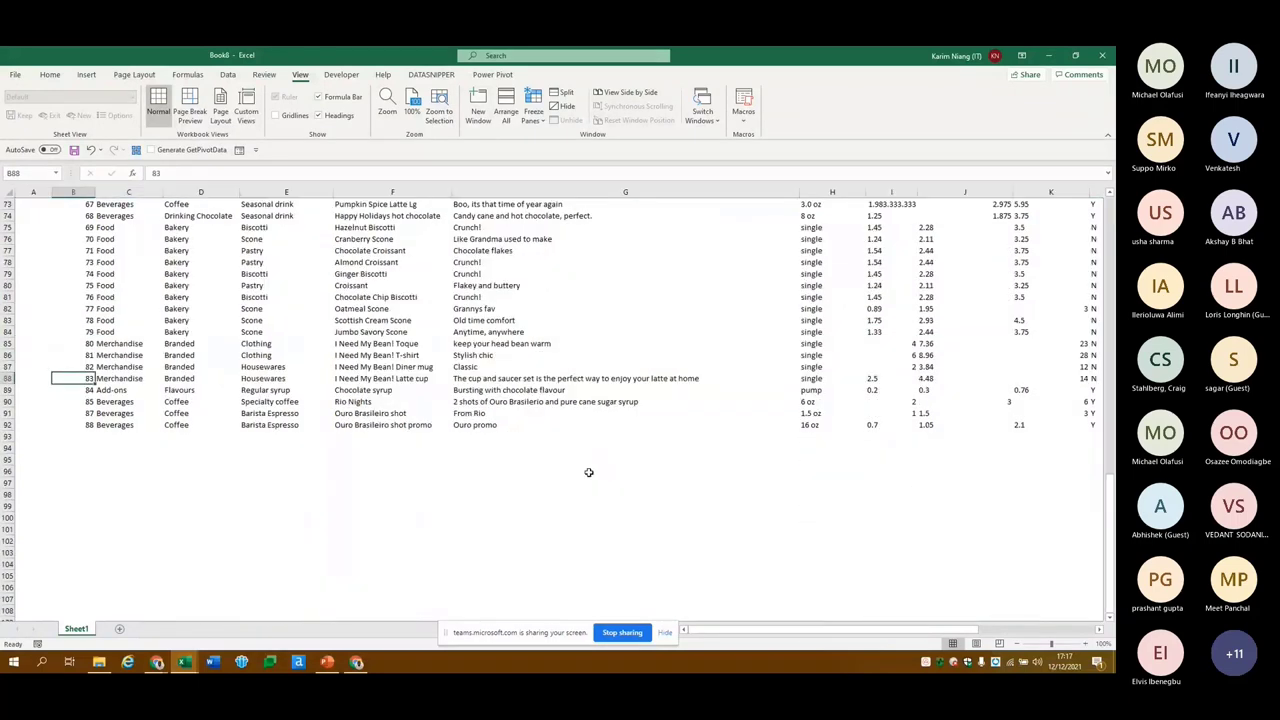
pyautogui.hotkey('shift', 'space')
pyautogui.hotkey('ctrl', 'shift', '=')
pyautogui.hotkey('ctrl', 'Down')
pyautogui.hotkey('ctrl', 'Down')
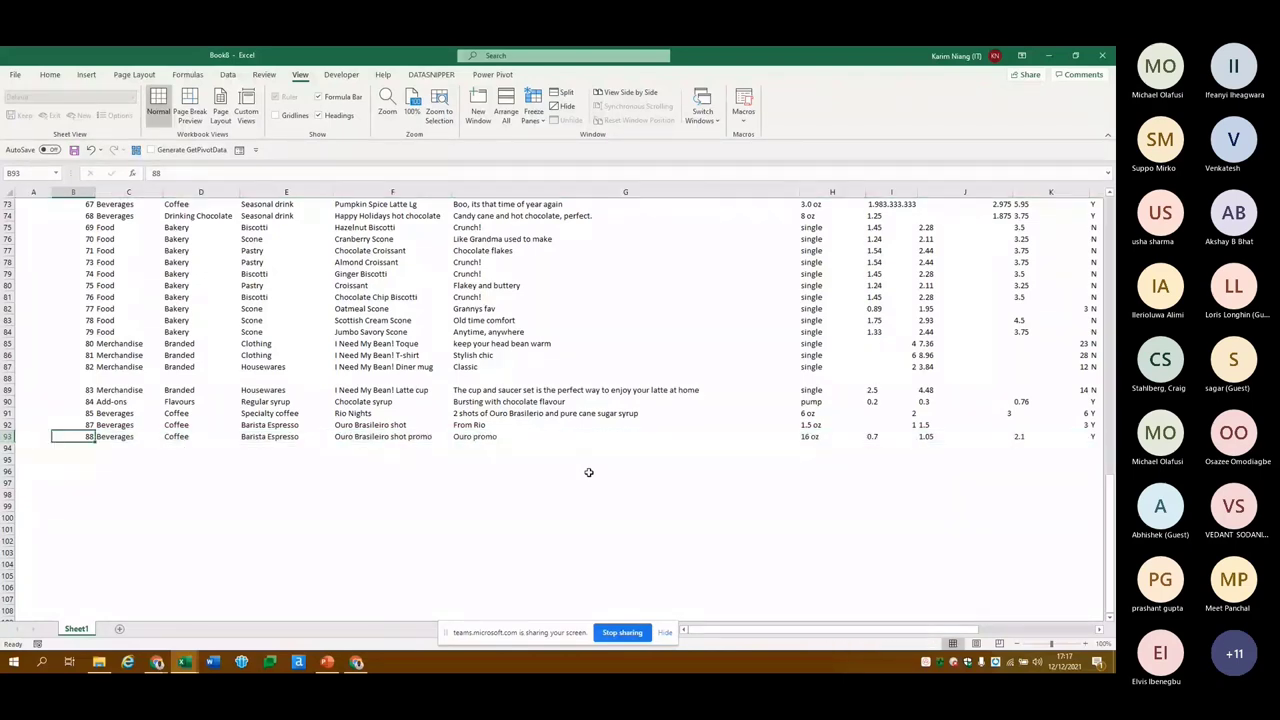
# Select the product table from the product_id header to its last cell, then open Go To (F5)
pyautogui.hotkey('ctrl', 'Up')
pyautogui.hotkey('ctrl', 'Up')
pyautogui.hotkey('ctrl', 'Up')
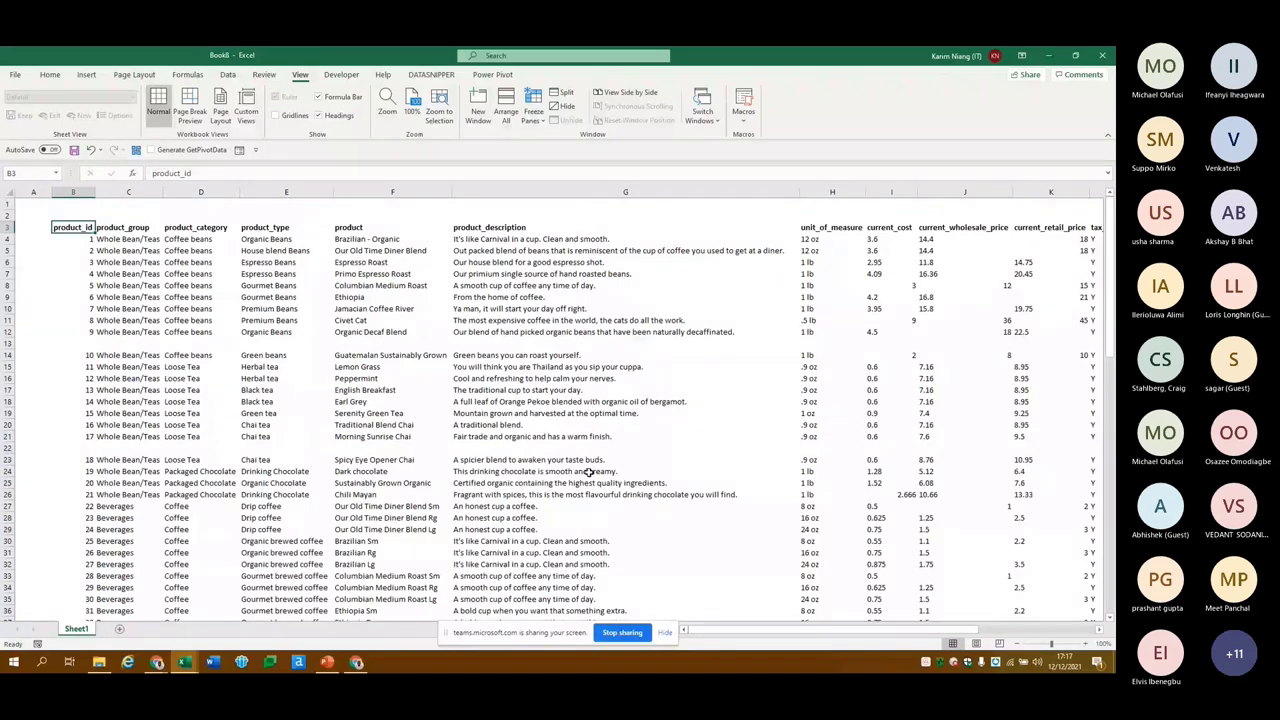
pyautogui.hotkey('ctrl', 'shift', 'End')
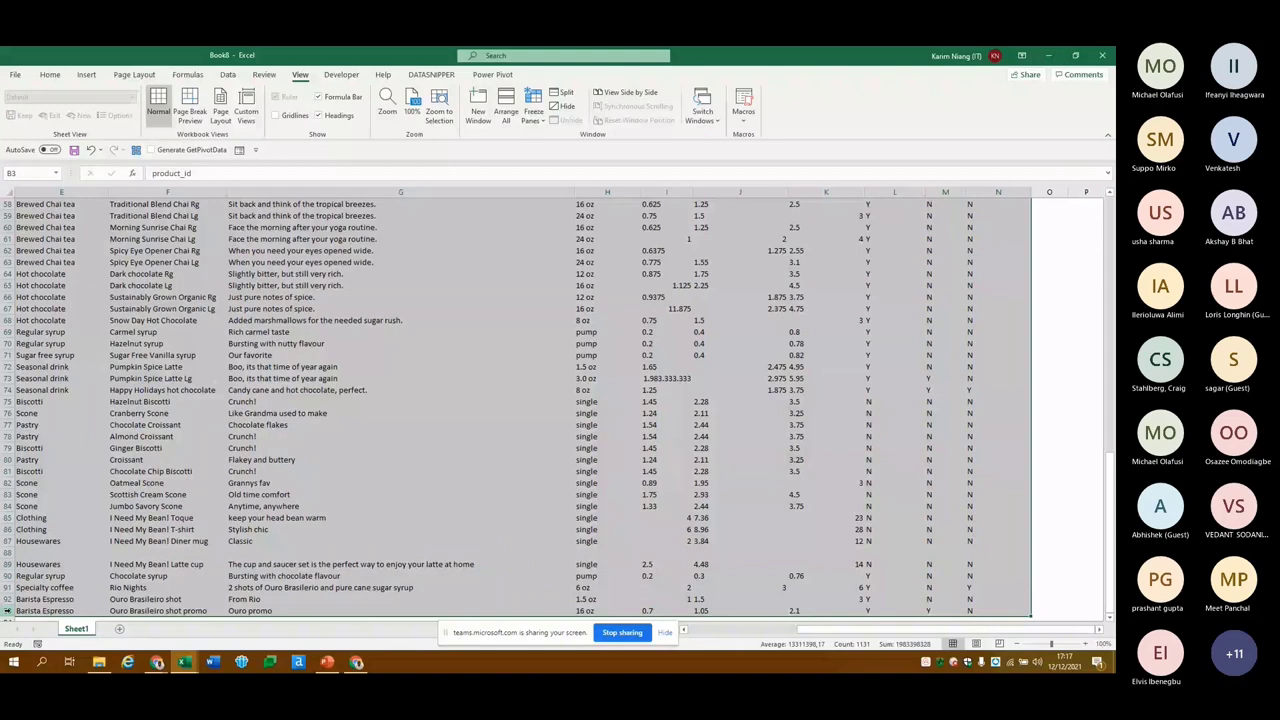
pyautogui.moveTo(802, 630); pyautogui.dragTo(23, 611)
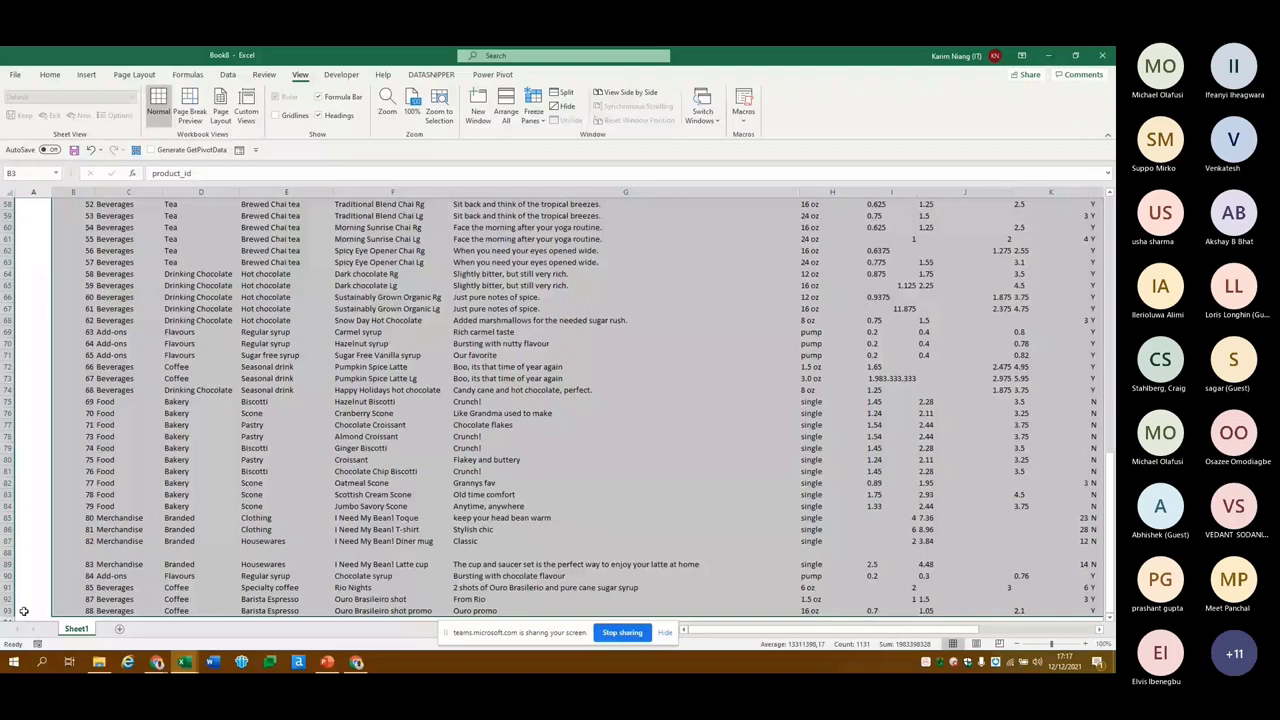
pyautogui.scroll(19, 23, 611)
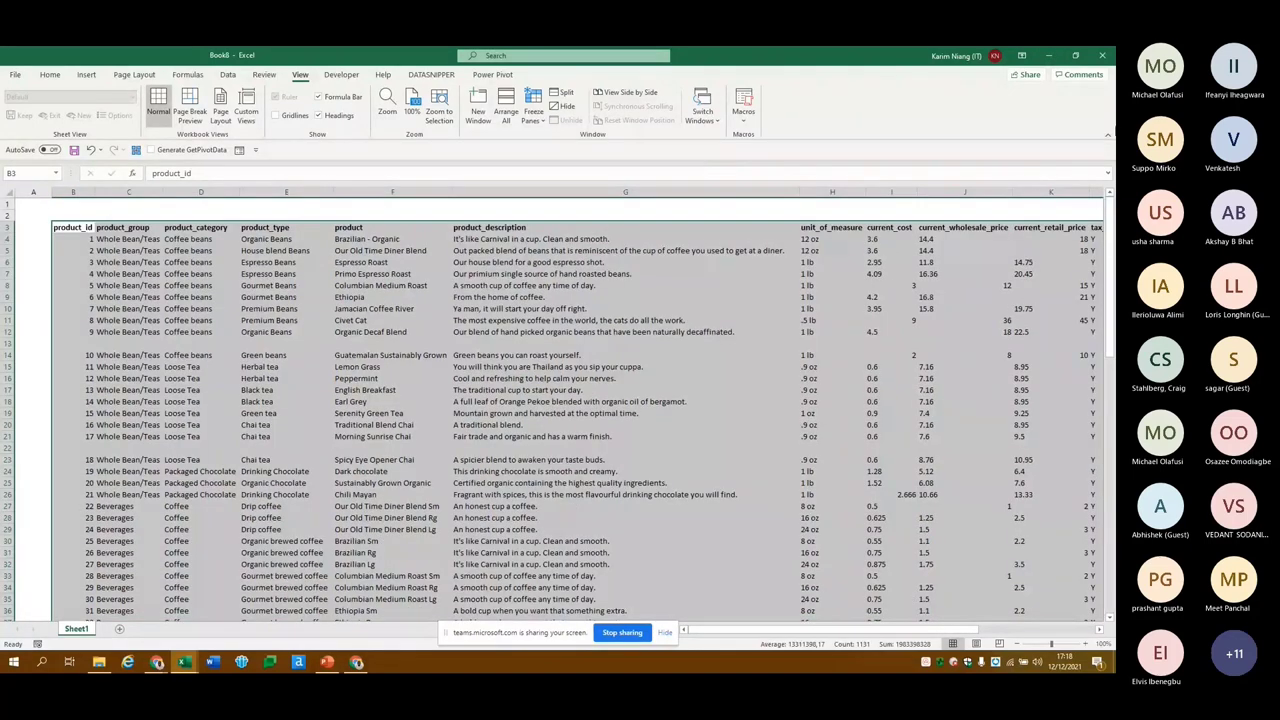
pyautogui.press('F5')
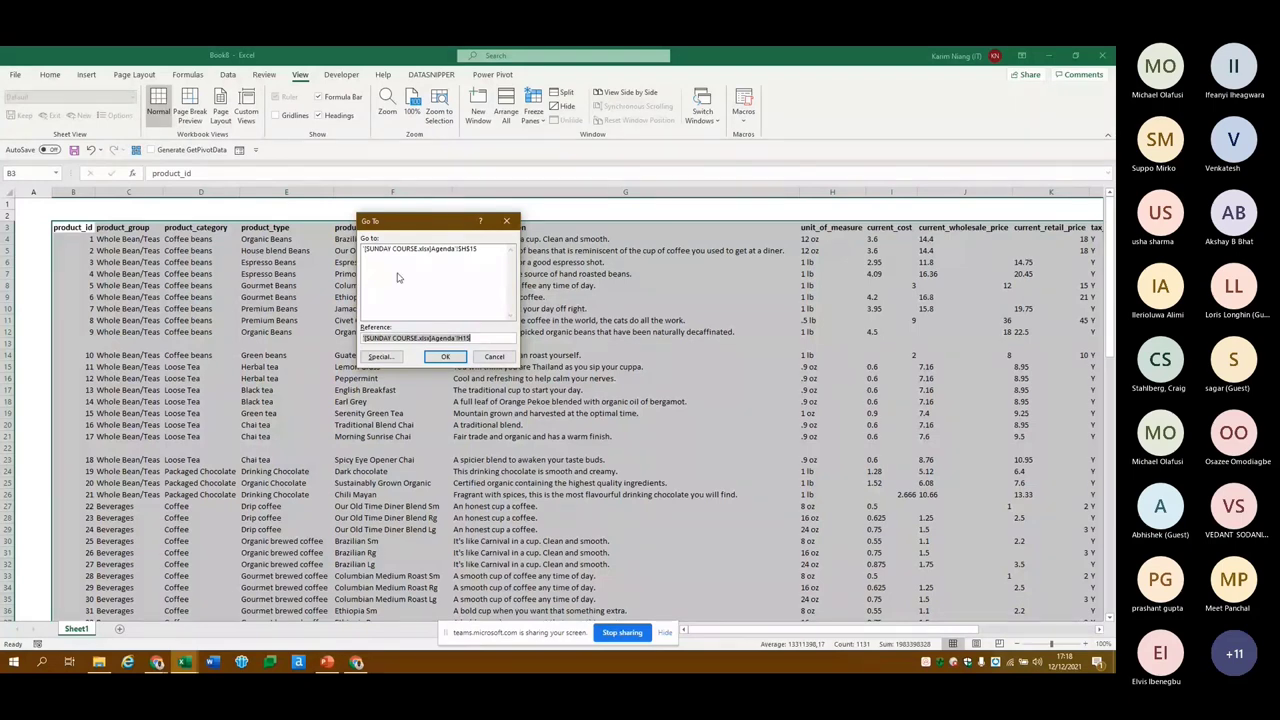
# Use Go To Special with Blanks to select every empty cell in the table
pyautogui.click(370, 357)
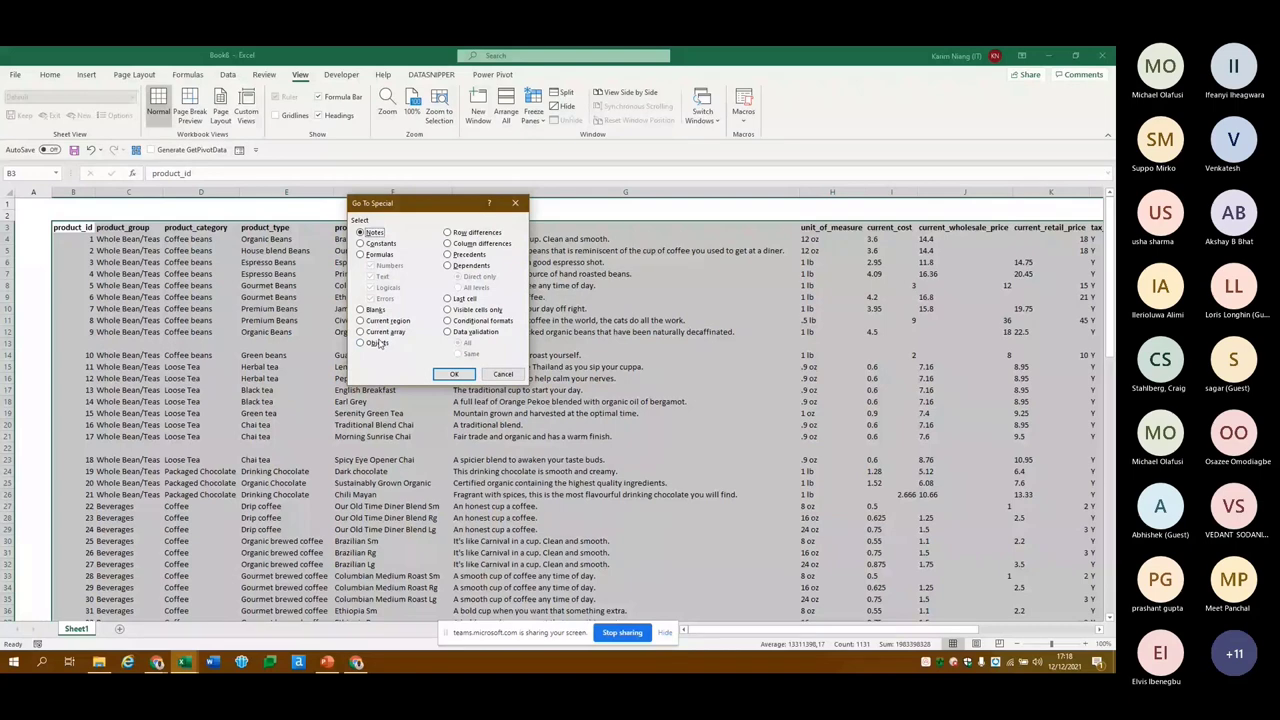
pyautogui.click(375, 310)
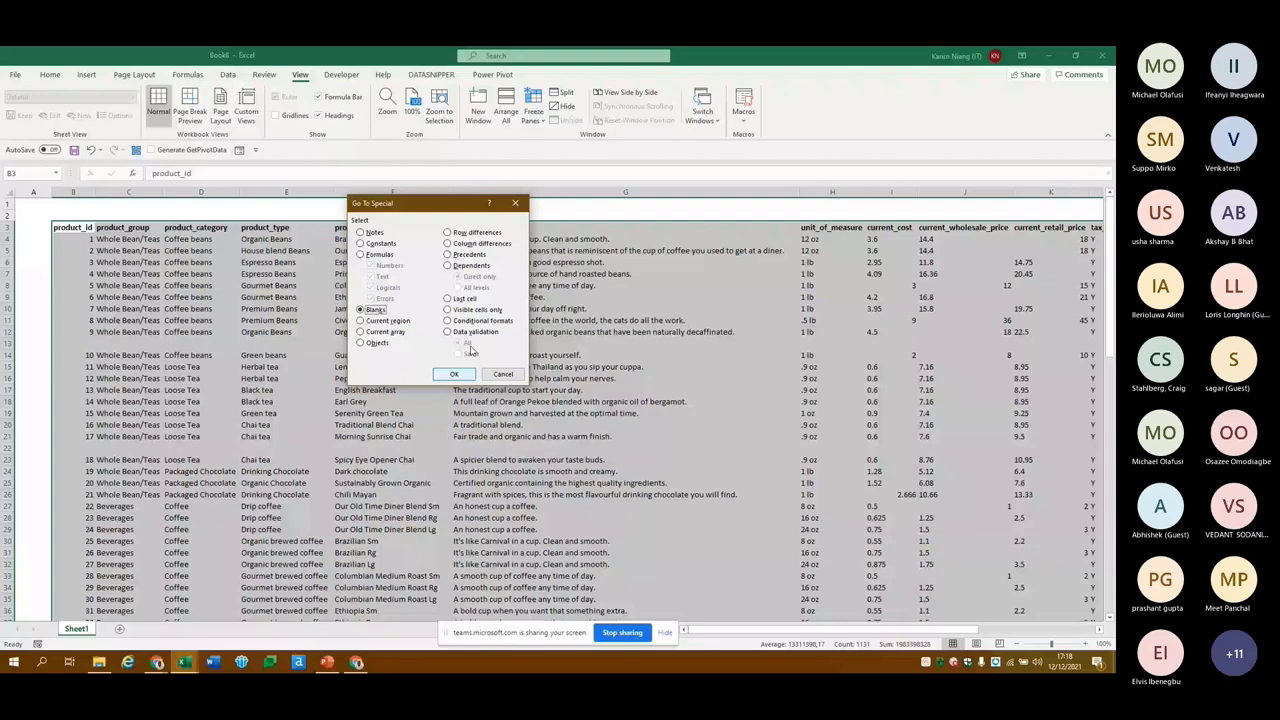
pyautogui.press('Return')
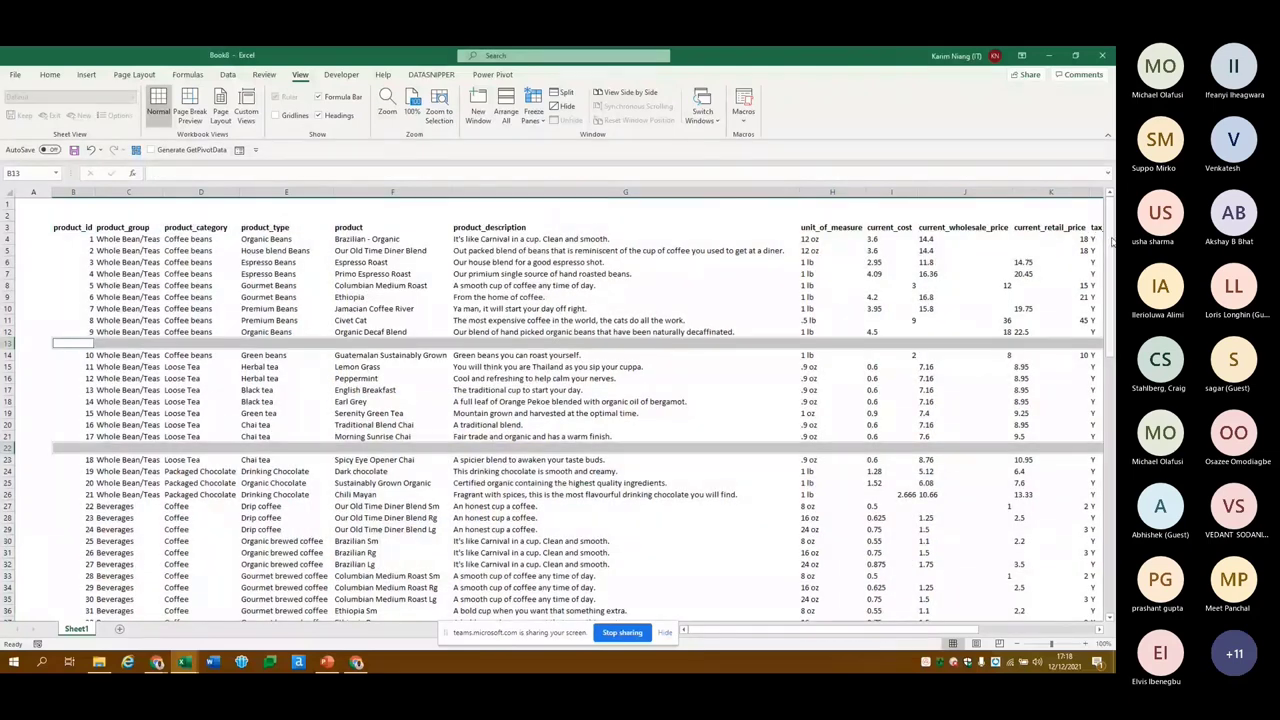
# Jump to the last data row of each table column to see where the data ends
pyautogui.moveTo(1111, 241)
pyautogui.mouseDown()
pyautogui.moveTo(1085, 592)
pyautogui.moveTo(1090, 290)
pyautogui.mouseUp()
pyautogui.moveTo(1090, 240); pyautogui.dragTo(1090, 228)
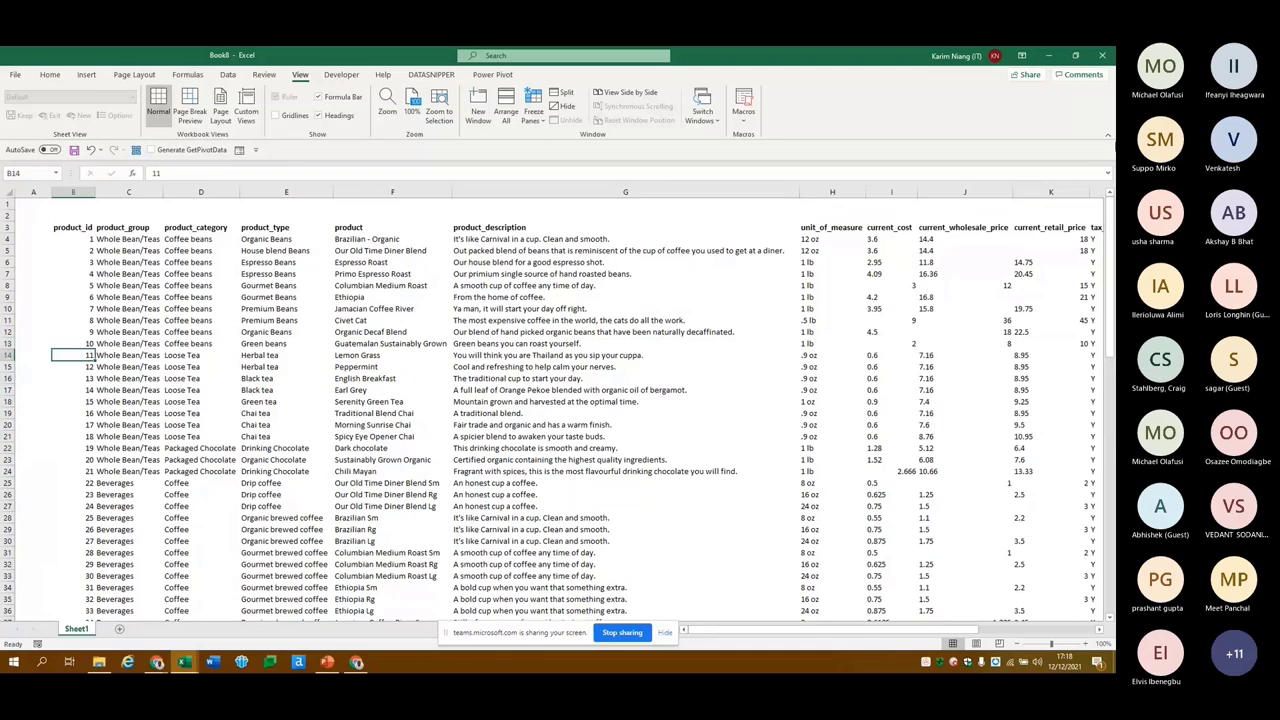
pyautogui.press('Right')
pyautogui.hotkey('ctrl', 'Down')
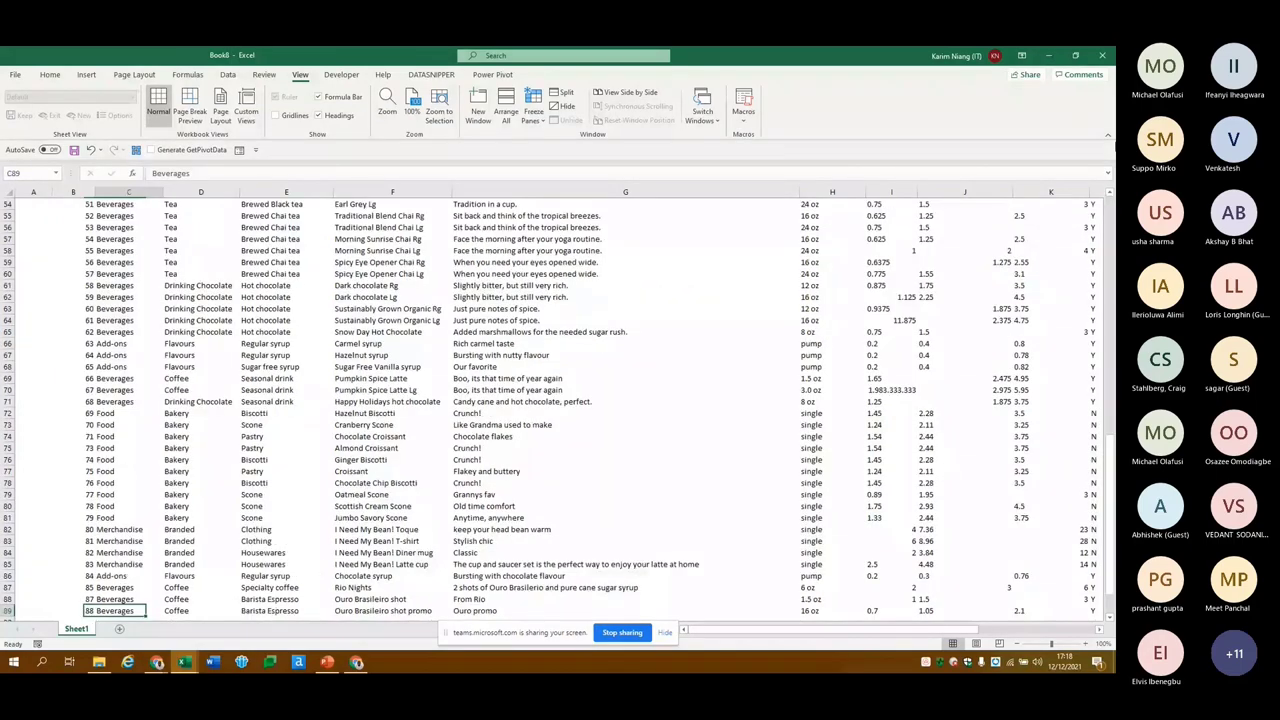
pyautogui.hotkey('ctrl', 'Up')
pyautogui.press('Right')
pyautogui.press('Right')
pyautogui.hotkey('ctrl', 'Down')
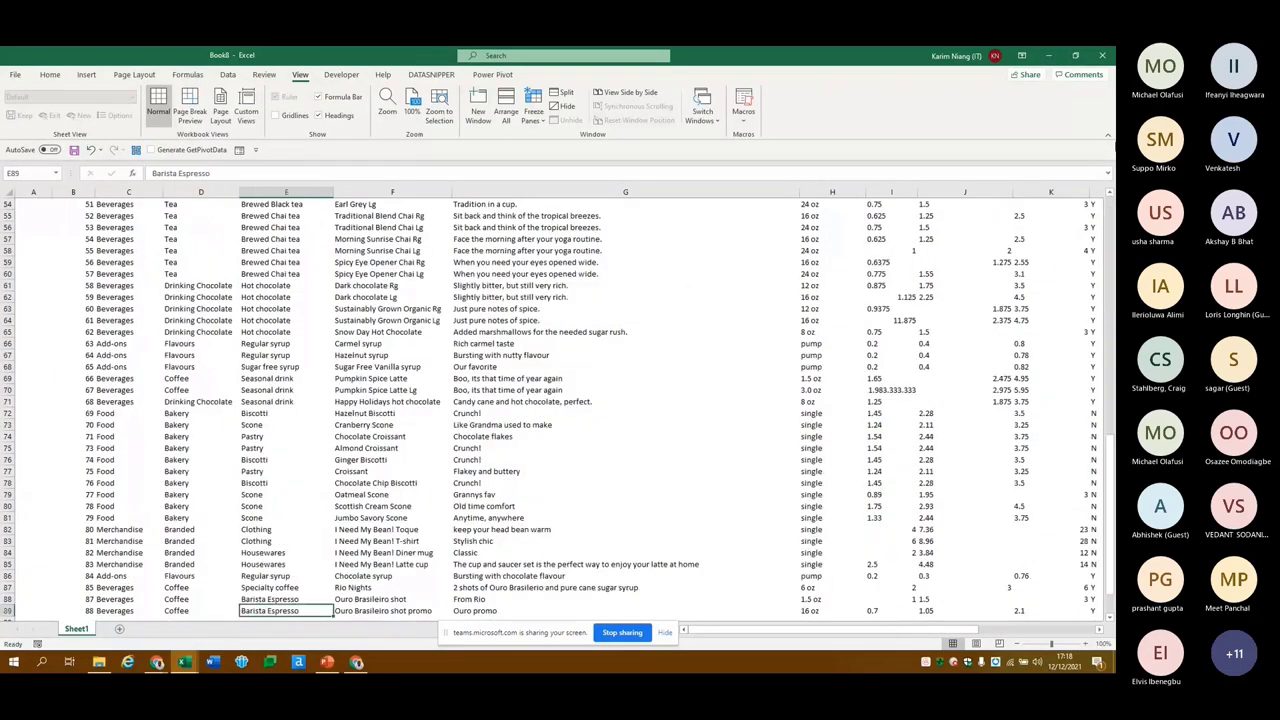
pyautogui.hotkey('ctrl', 'Up')
pyautogui.press('Right')
pyautogui.press('Right')
pyautogui.press('Right')
pyautogui.hotkey('ctrl', 'Down')
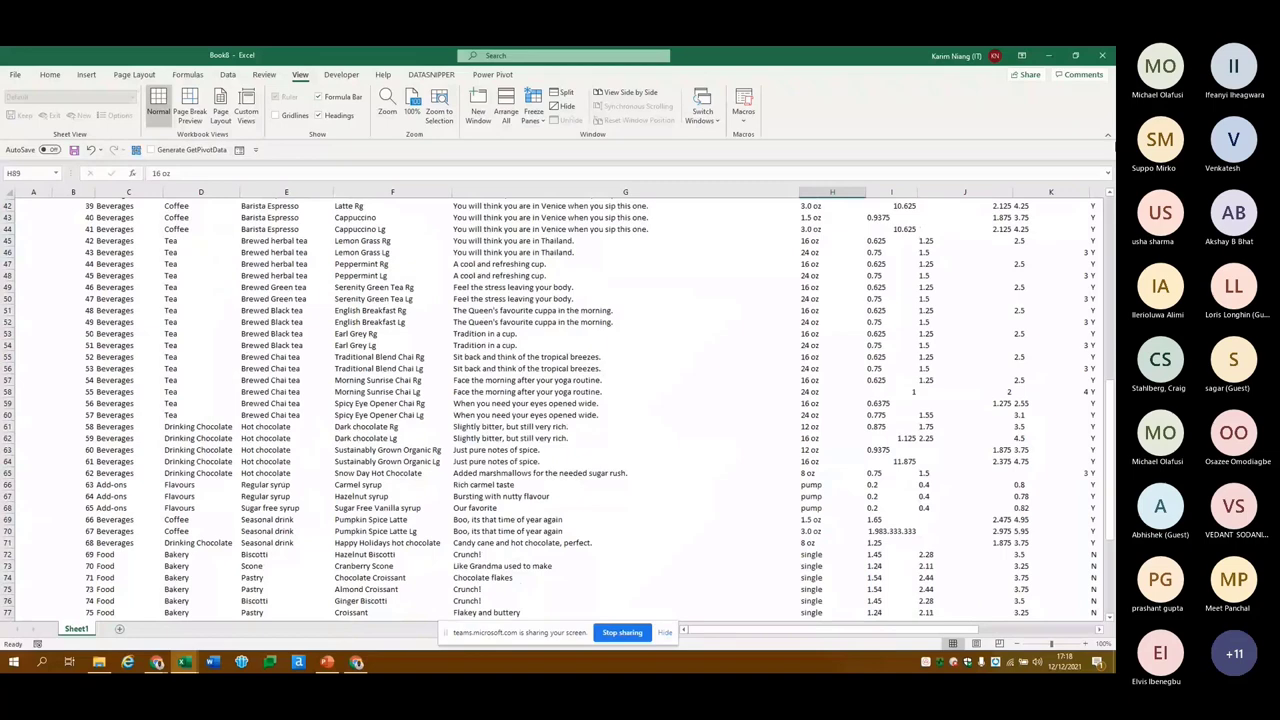
pyautogui.hotkey('ctrl', 'Up')
pyautogui.press('Right')
pyautogui.hotkey('ctrl', 'Down')
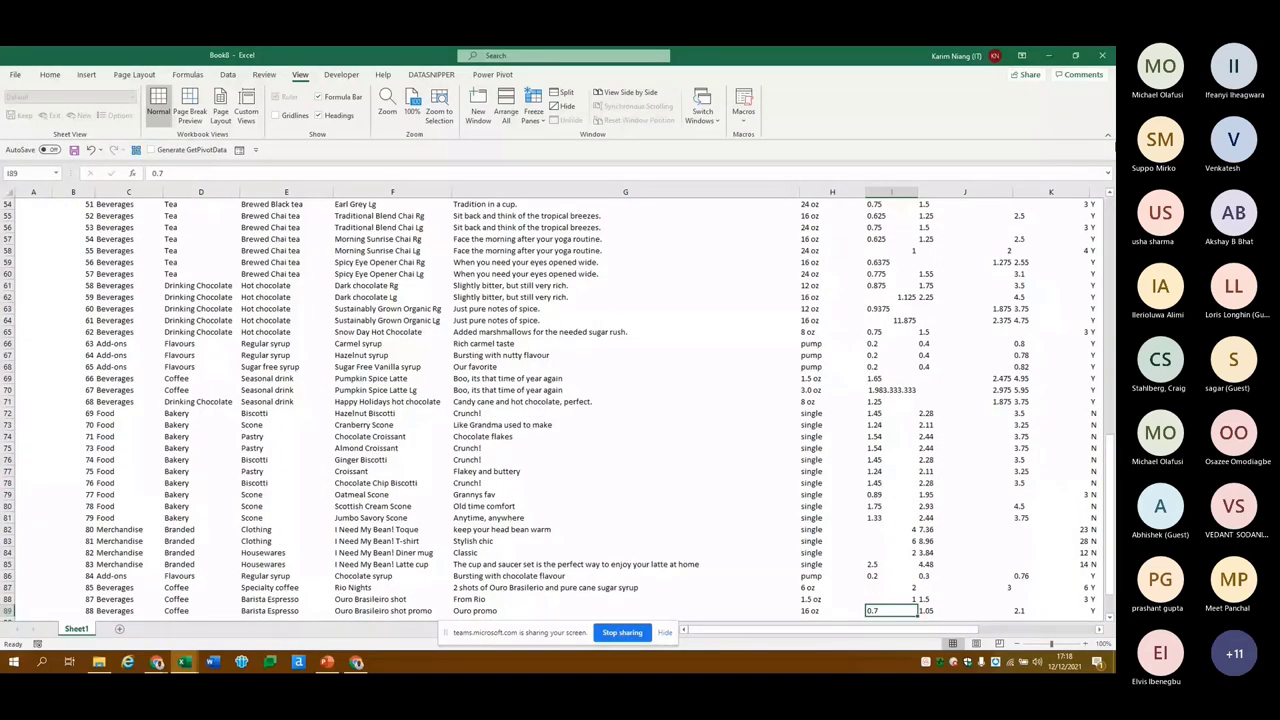
# Check the header row's extent, return to product_id, then switch to the Teams meeting
pyautogui.hotkey('ctrl', 'Up')
pyautogui.press('Right')
pyautogui.press('Right')
pyautogui.hotkey('ctrl', 'Right')
pyautogui.press('Right')
pyautogui.press('Right')
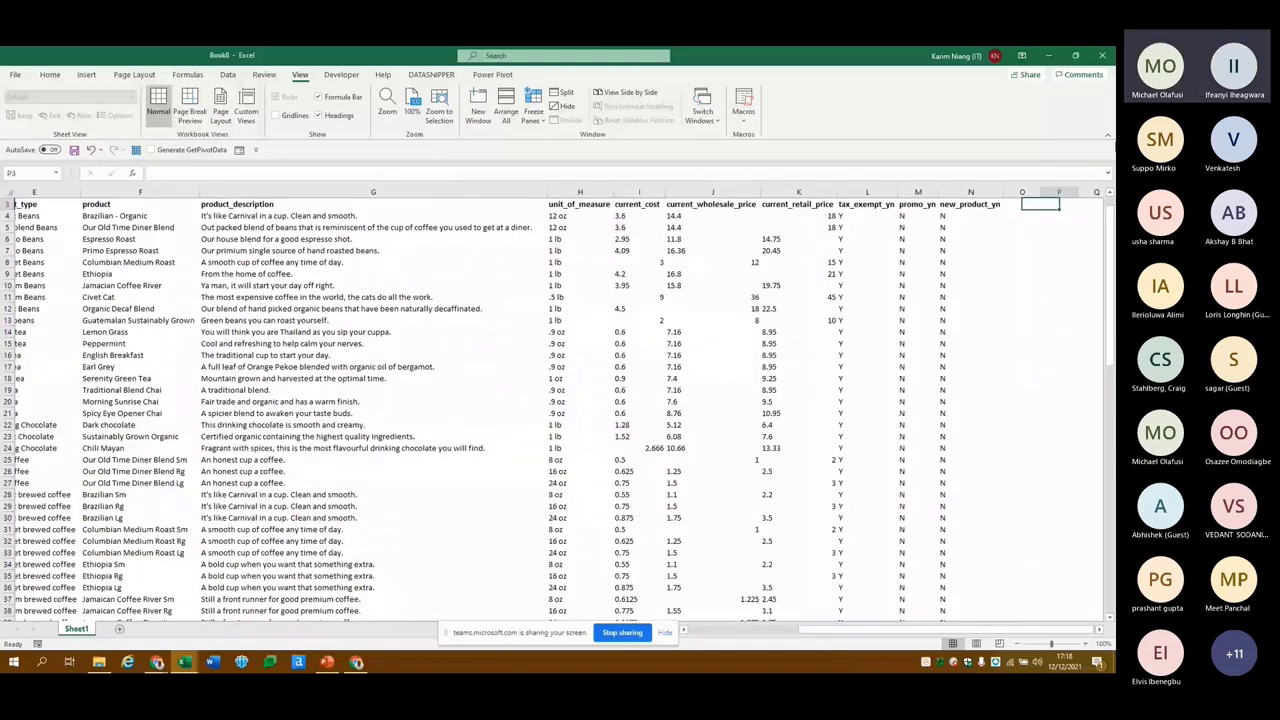
pyautogui.press('Home')
pyautogui.press('Right')
pyautogui.press('Right')
pyautogui.hotkey('ctrl', 'Down')
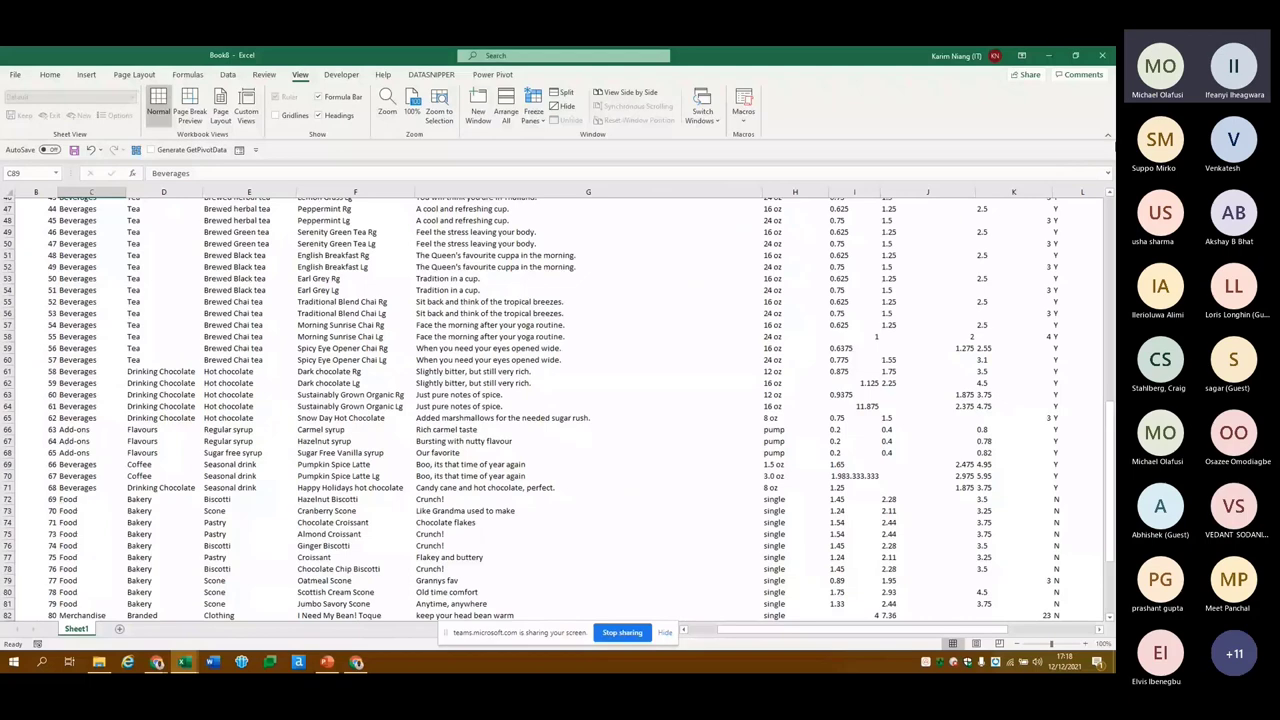
pyautogui.hotkey('ctrl', 'Up')
pyautogui.press('Left')
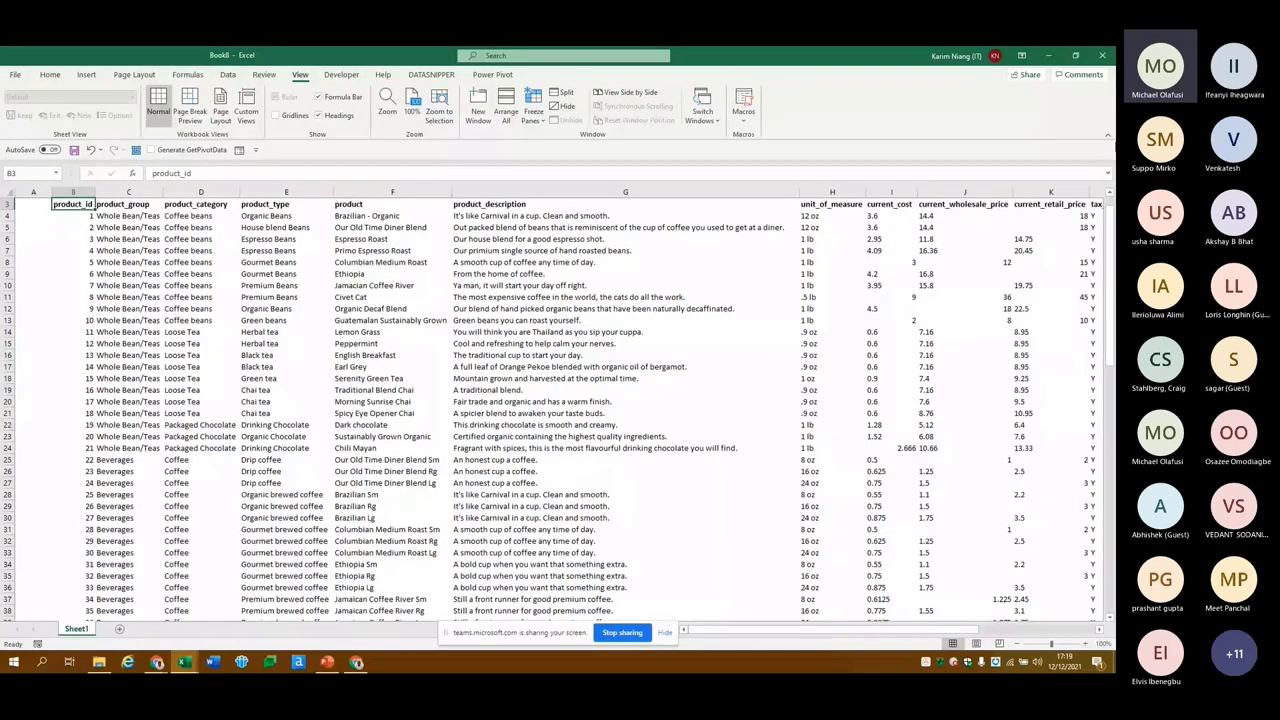
pyautogui.hotkey('alt', 'Tab')
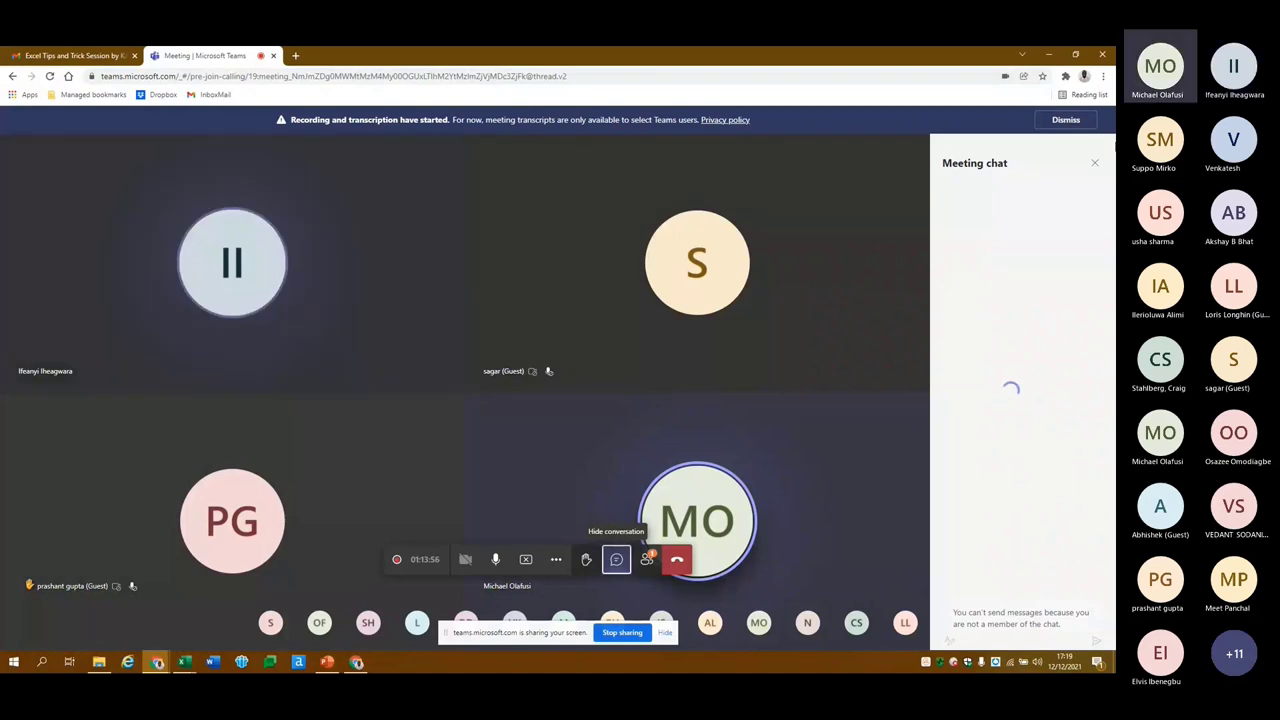
# Go back to SUNDAY COURSE and select the Calendar between Dates entry on the Agenda sheet
pyautogui.hotkey('alt', 'Tab')
pyautogui.hotkey('ctrl', 'Tab')
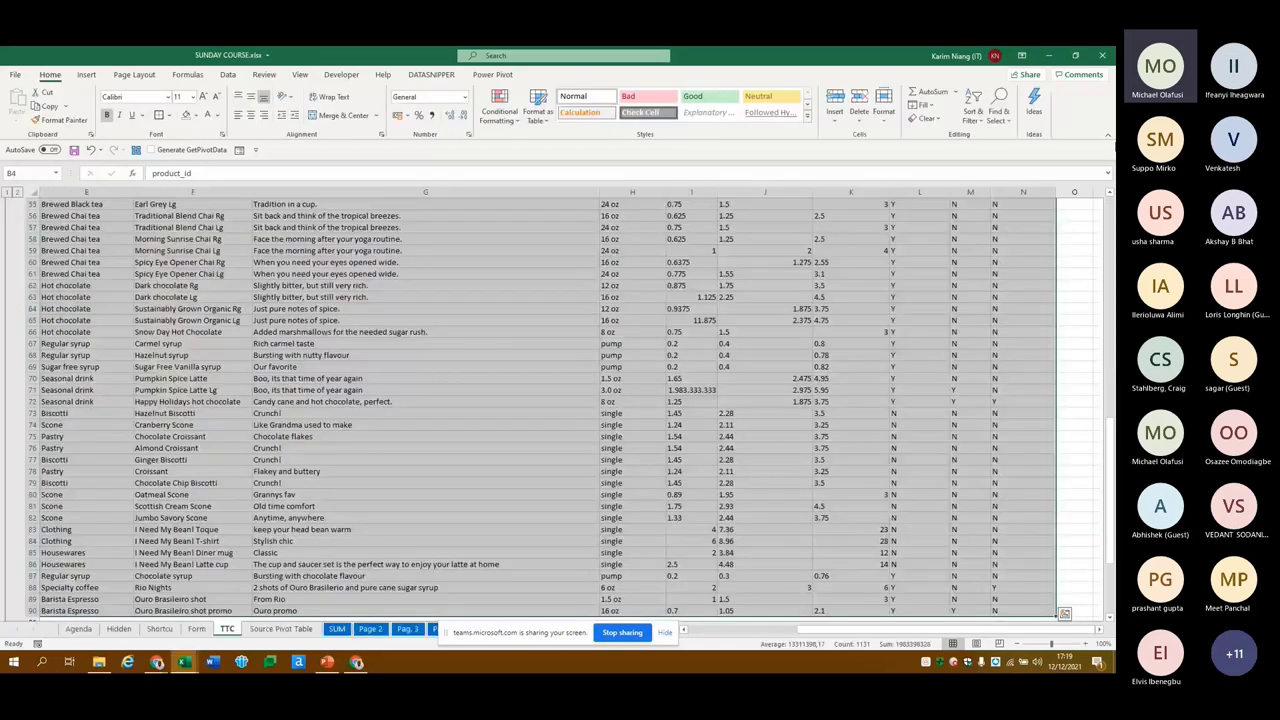
pyautogui.hotkey('ctrl', 'Tab')
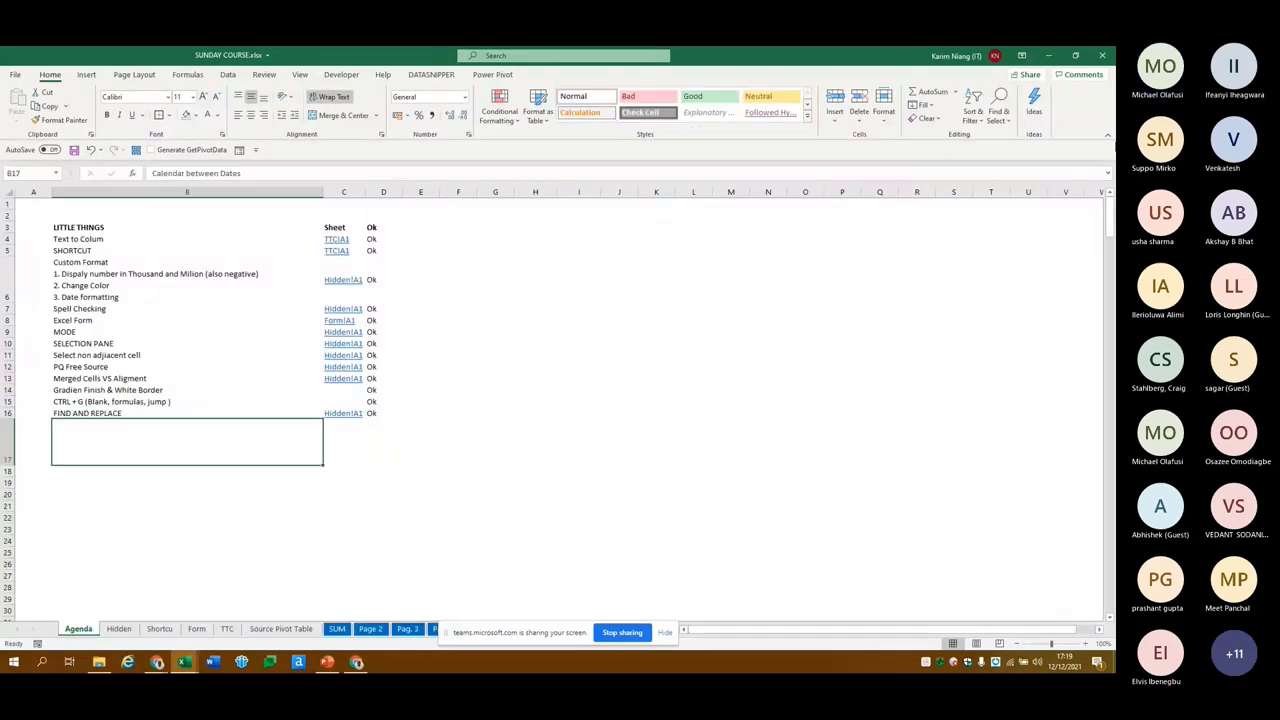
pyautogui.click(383, 441)
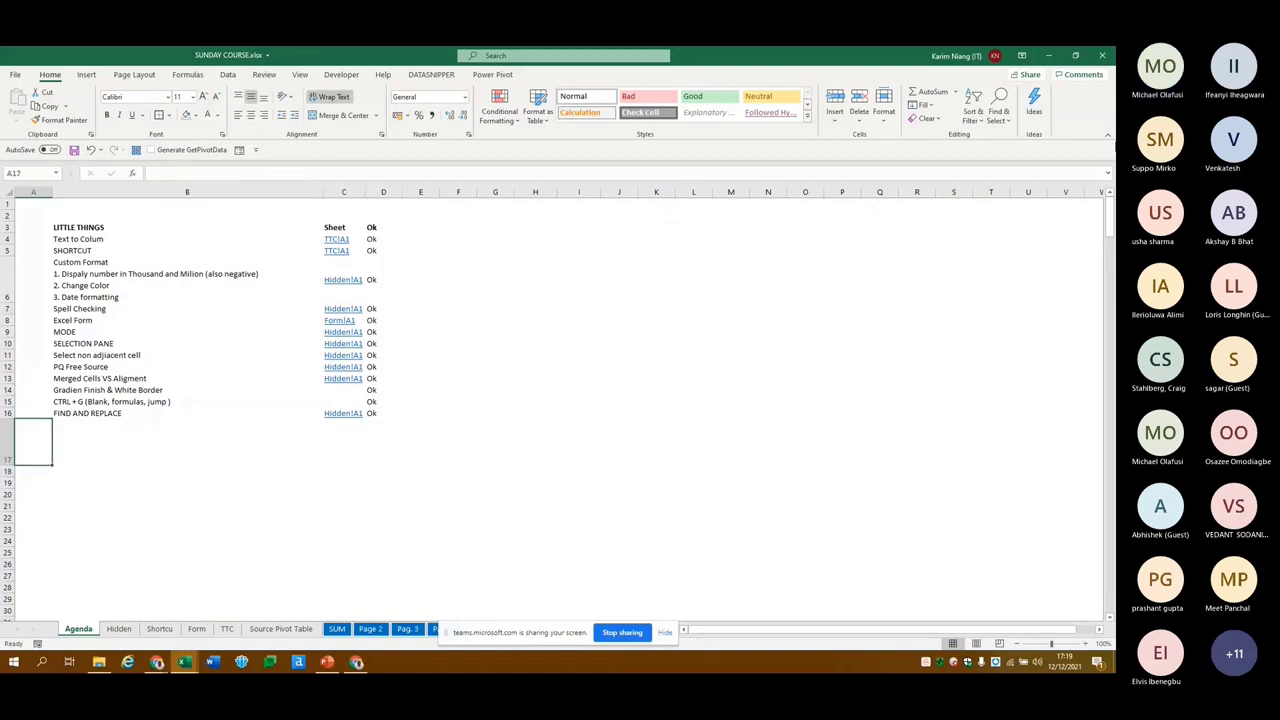
pyautogui.click(187, 441)
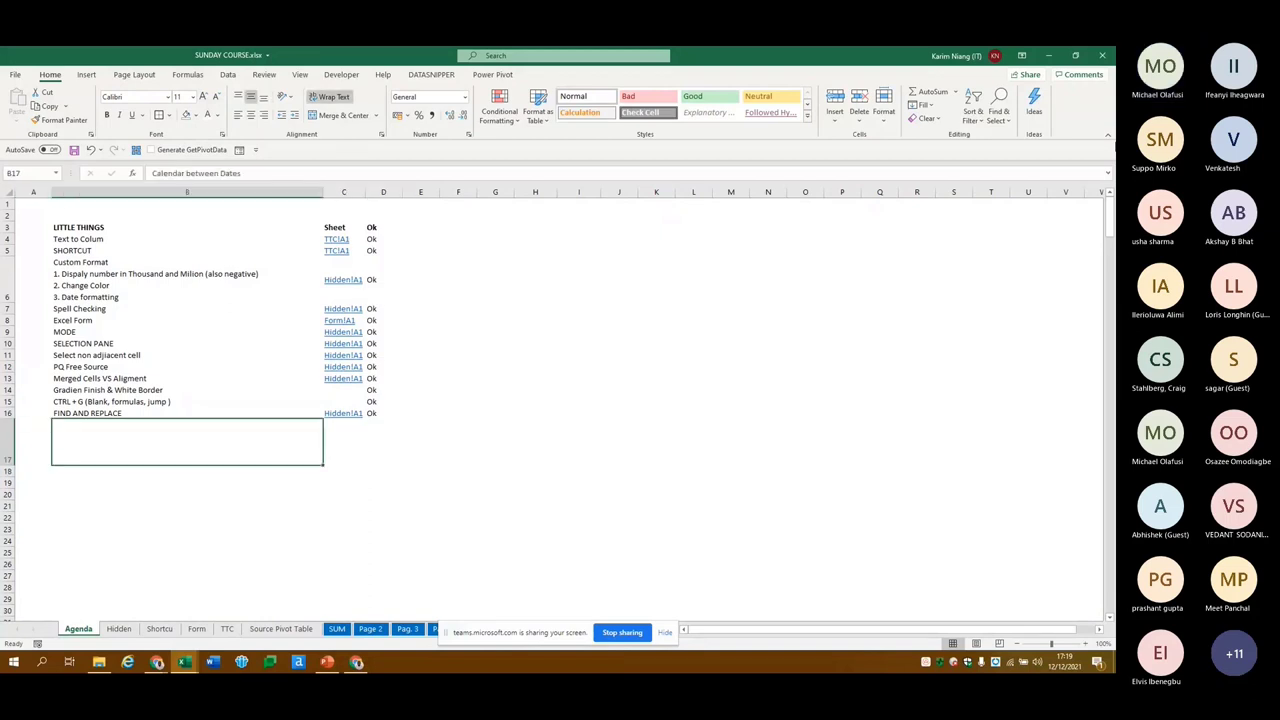
pyautogui.click(383, 441)
pyautogui.click(420, 441)
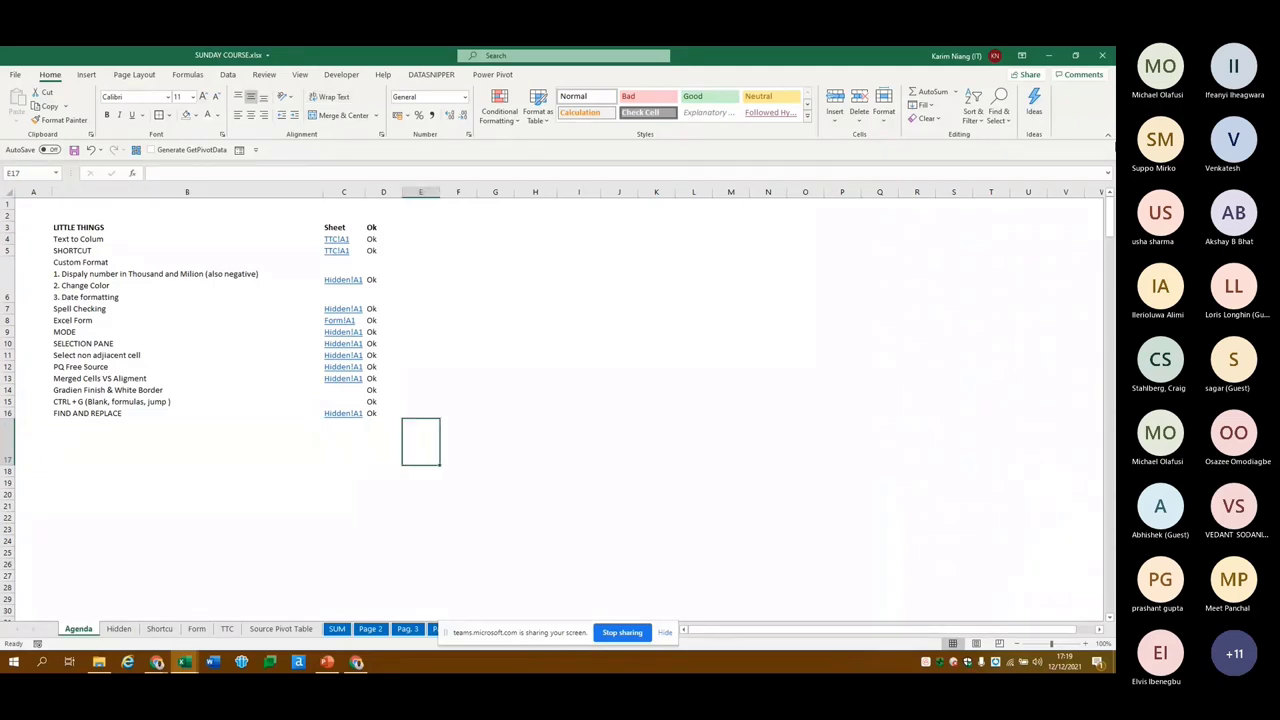
# Glance at the Hidden sheet, return to Agenda, then switch to the Book8 window
pyautogui.hotkey('ctrl', 'pagedown')
pyautogui.hotkey('ctrl', 'pageup')
pyautogui.hotkey('alt', 'Tab')
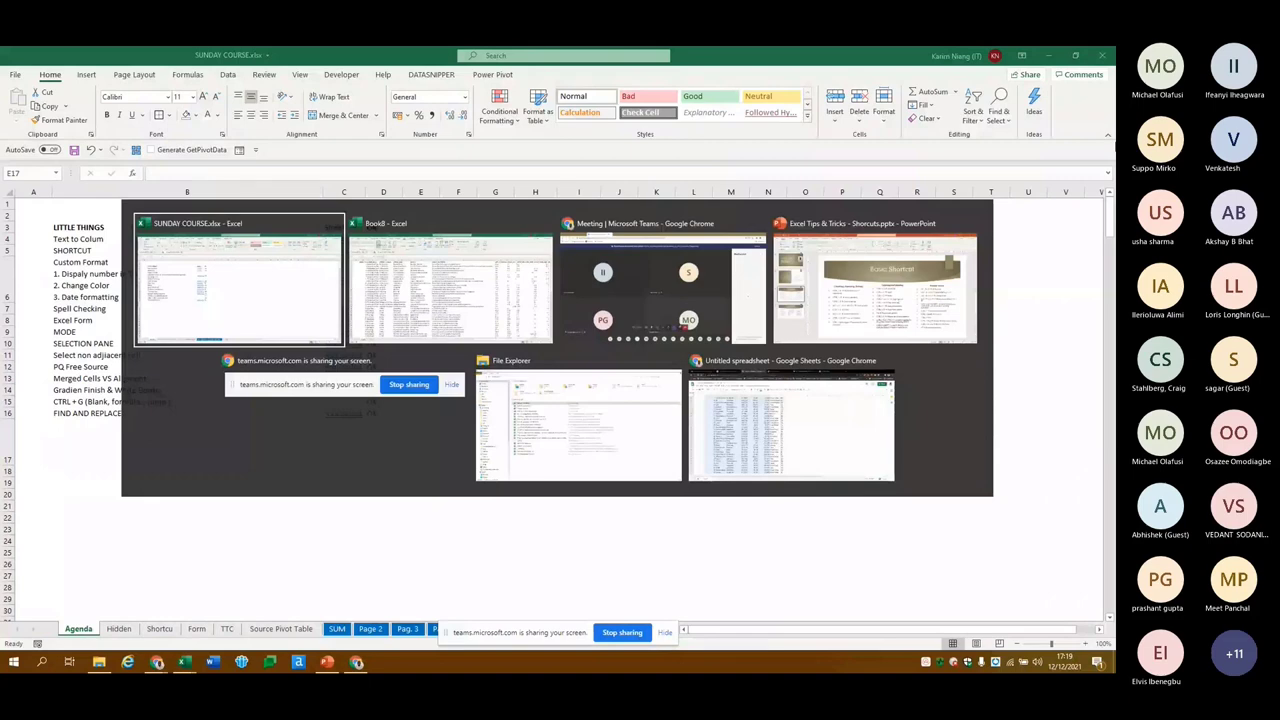
pyautogui.press('Tab')
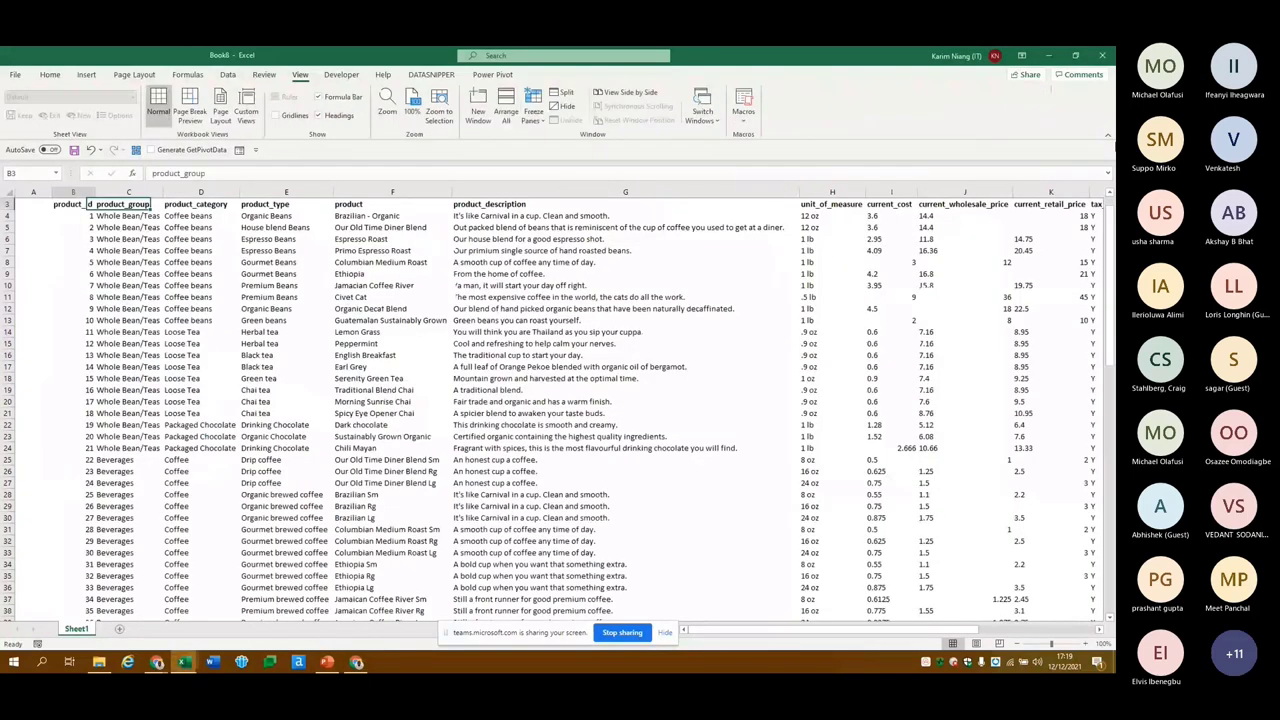
# Clear the product data and begin a SEQUENCE formula in C3
pyautogui.hotkey('ctrl', 'z')
pyautogui.click(128, 227)
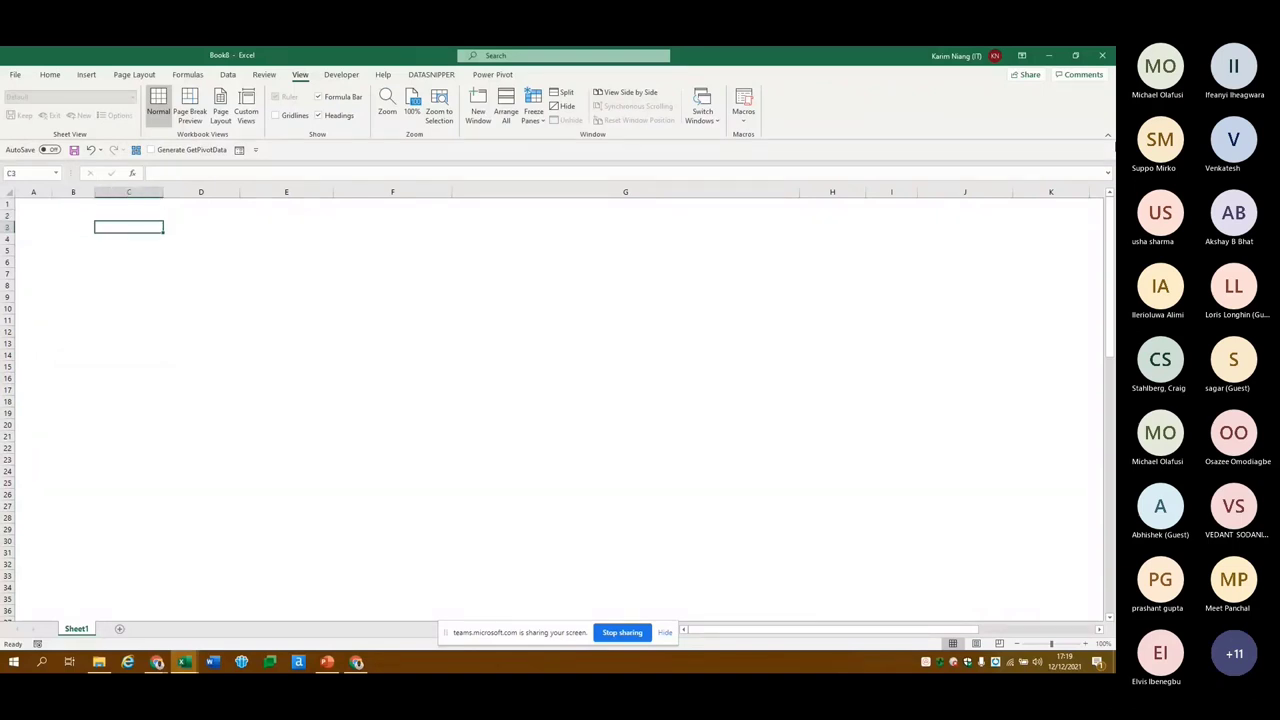
pyautogui.write('=')
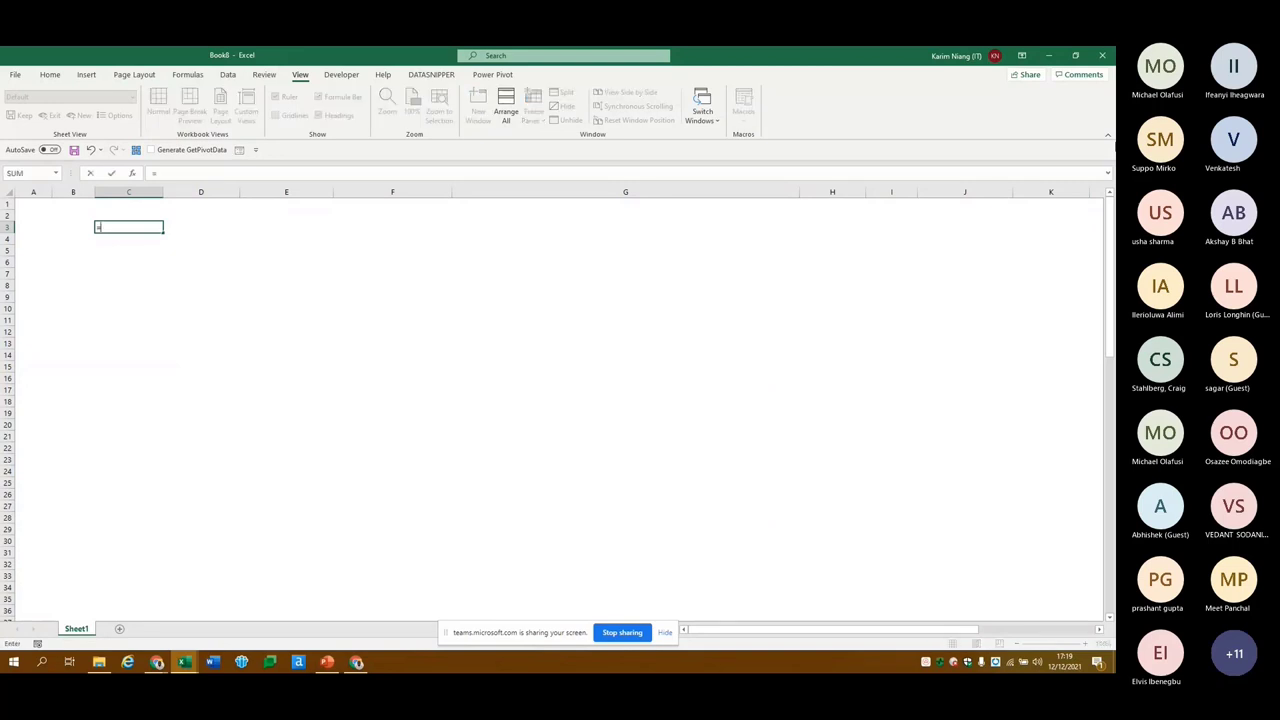
pyautogui.write('se')
pyautogui.press('Down')
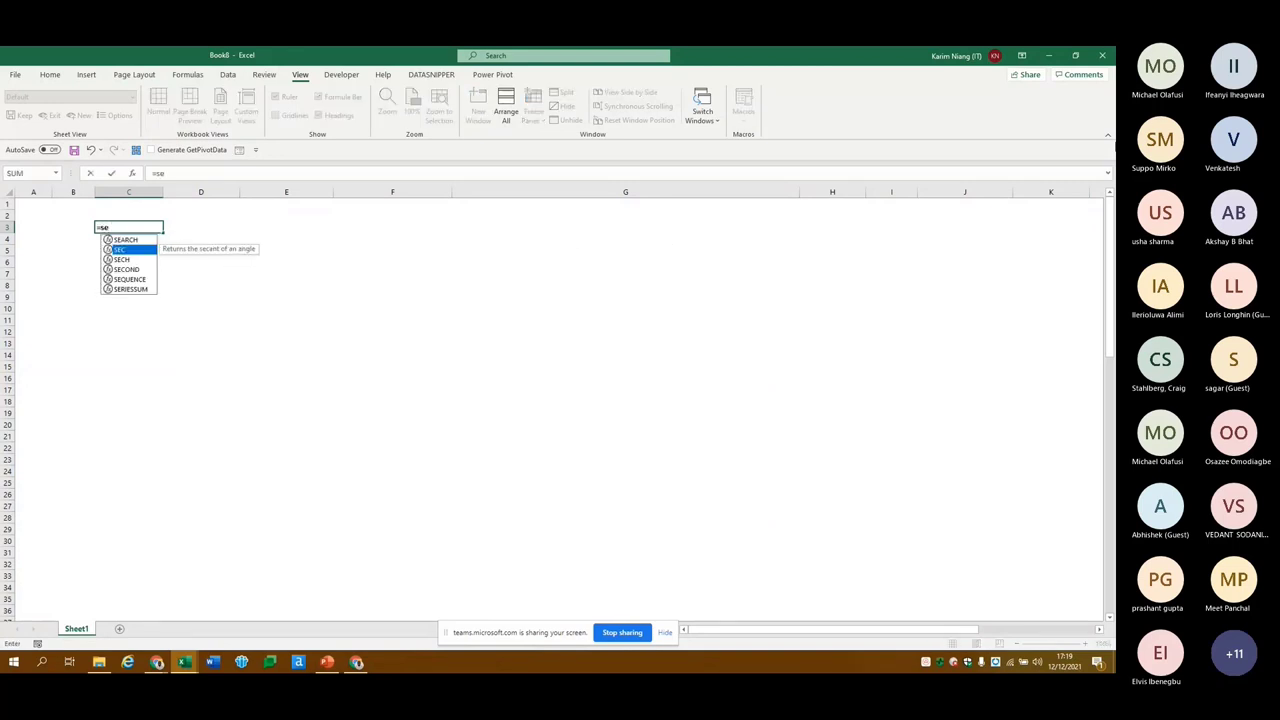
pyautogui.press('Down')
pyautogui.press('Down')
pyautogui.press('Down')
pyautogui.press('Tab')
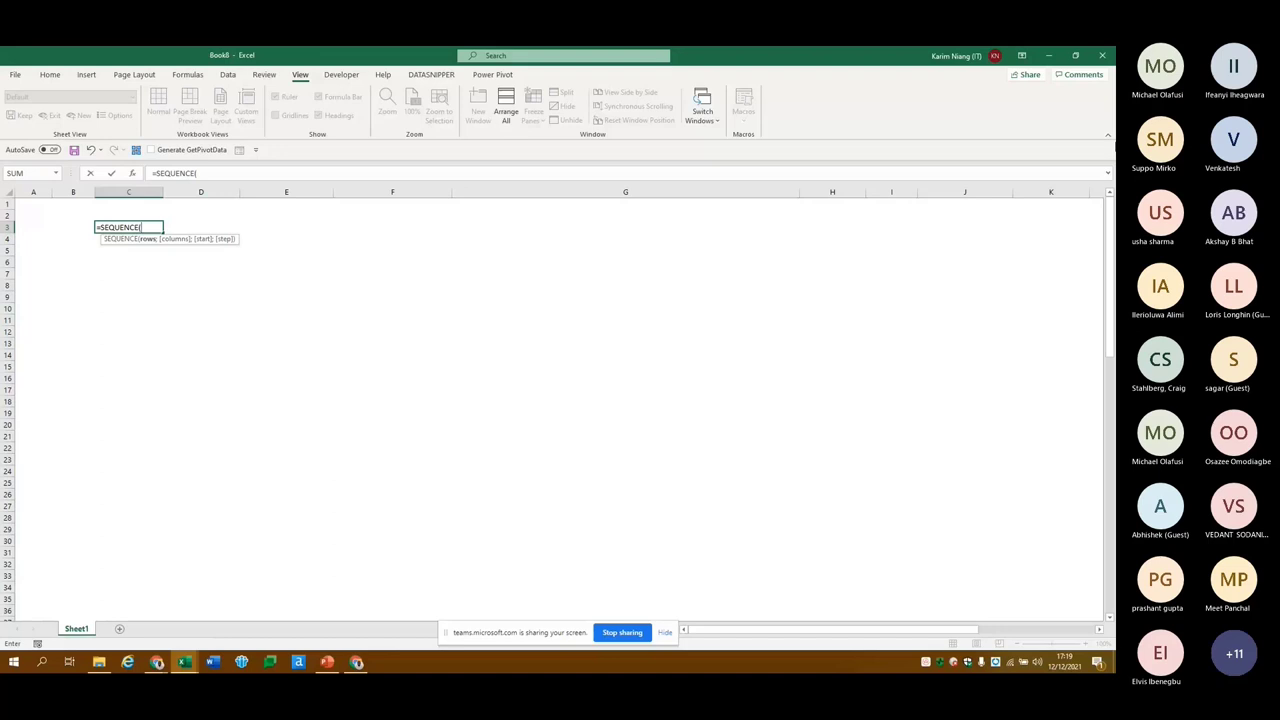
# Enter 366 rows and the start date "01/01/2020" as SEQUENCE arguments, correcting typos
pyautogui.write('366')
pyautogui.write(';')
pyautogui.press('BackSpace')
pyautogui.press('BackSpace')
pyautogui.write('5;')
pyautogui.press('BackSpace')
pyautogui.press('BackSpace')
pyautogui.write('6;')
pyautogui.write(';')
pyautogui.press('BackSpace')
pyautogui.write('31')
pyautogui.press('BackSpace')
pyautogui.press('BackSpace')
pyautogui.write('01')
pyautogui.press('BackSpace')
pyautogui.press('BackSpace')
pyautogui.write('"01/')
pyautogui.write('01/22')
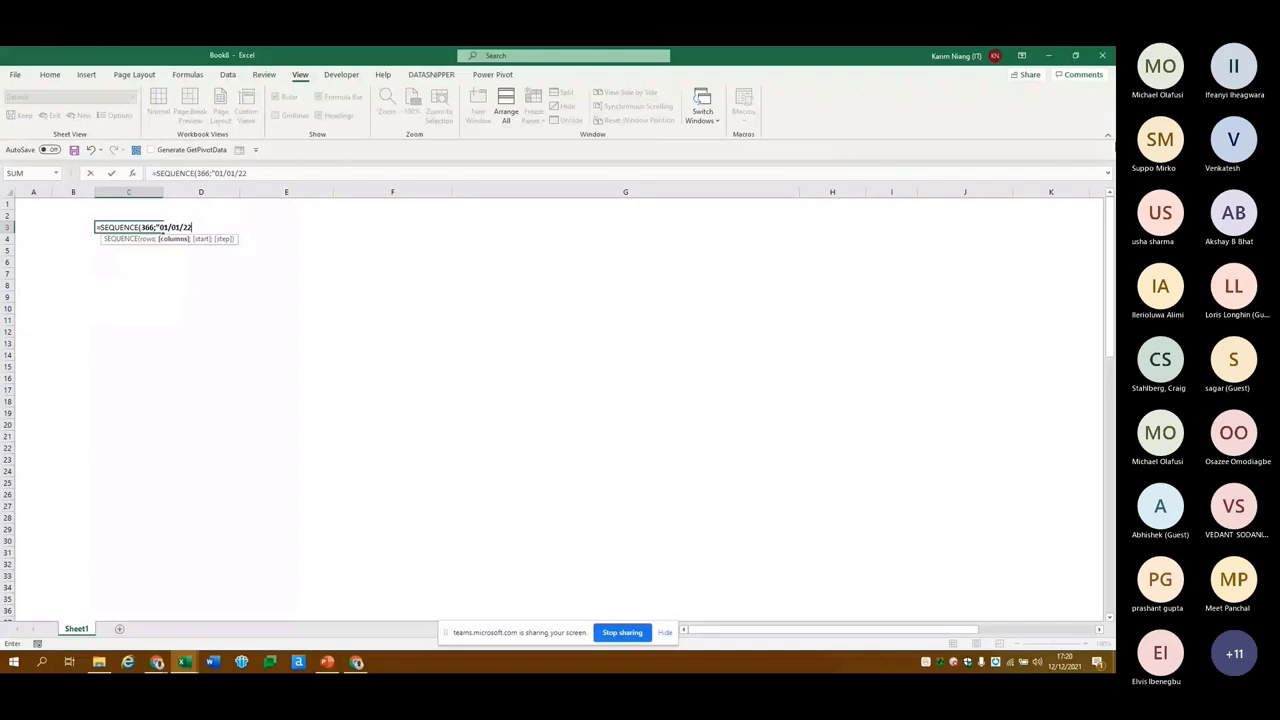
pyautogui.press('BackSpace')
pyautogui.write('020";')
# Remove an accidental cell reference so the formula reads =SEQUENCE(366;;"01/01/2020")
pyautogui.click(33, 227)
pyautogui.click(128, 227)
pyautogui.press('BackSpace')
pyautogui.press('BackSpace')
pyautogui.click(197, 227)
pyautogui.click(157, 227)
pyautogui.write(';')
pyautogui.press('End')
pyautogui.press('BackSpace')
# Commit the formula, select the spilled column C range, and apply Short Date format
pyautogui.press('Return')
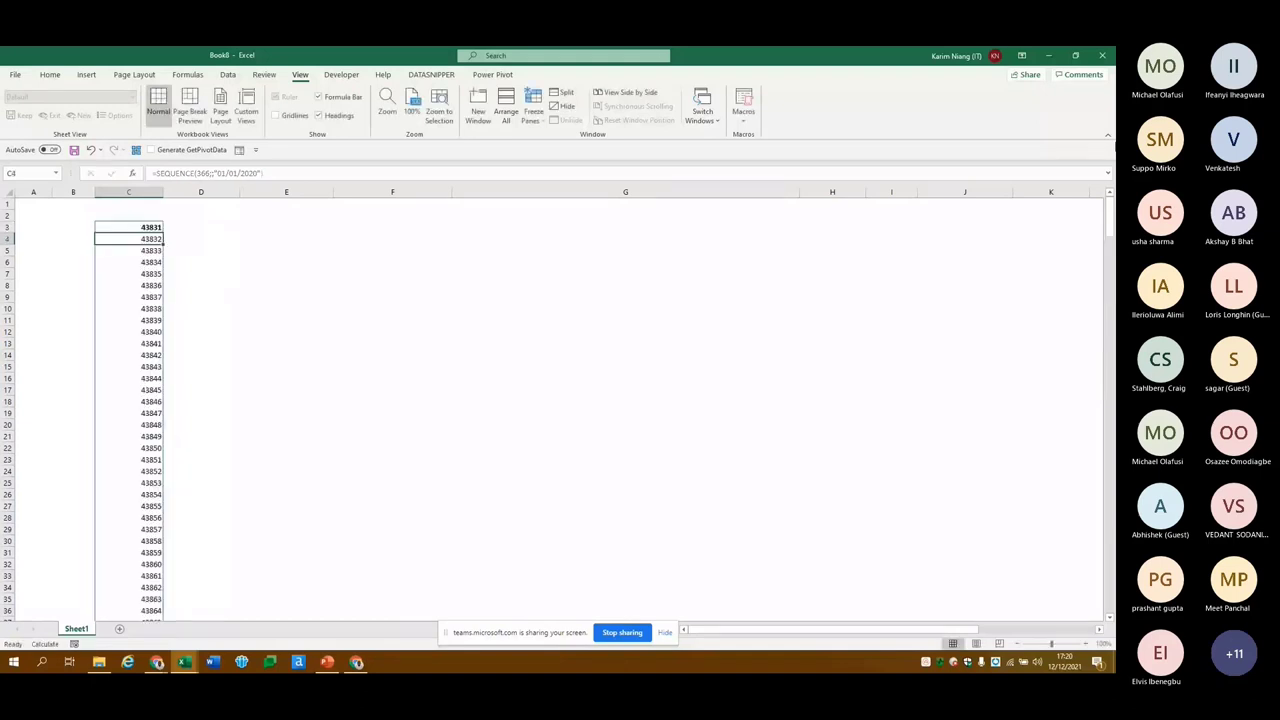
pyautogui.press('Up')
pyautogui.hotkey('ctrl', 'shift', 'Down')
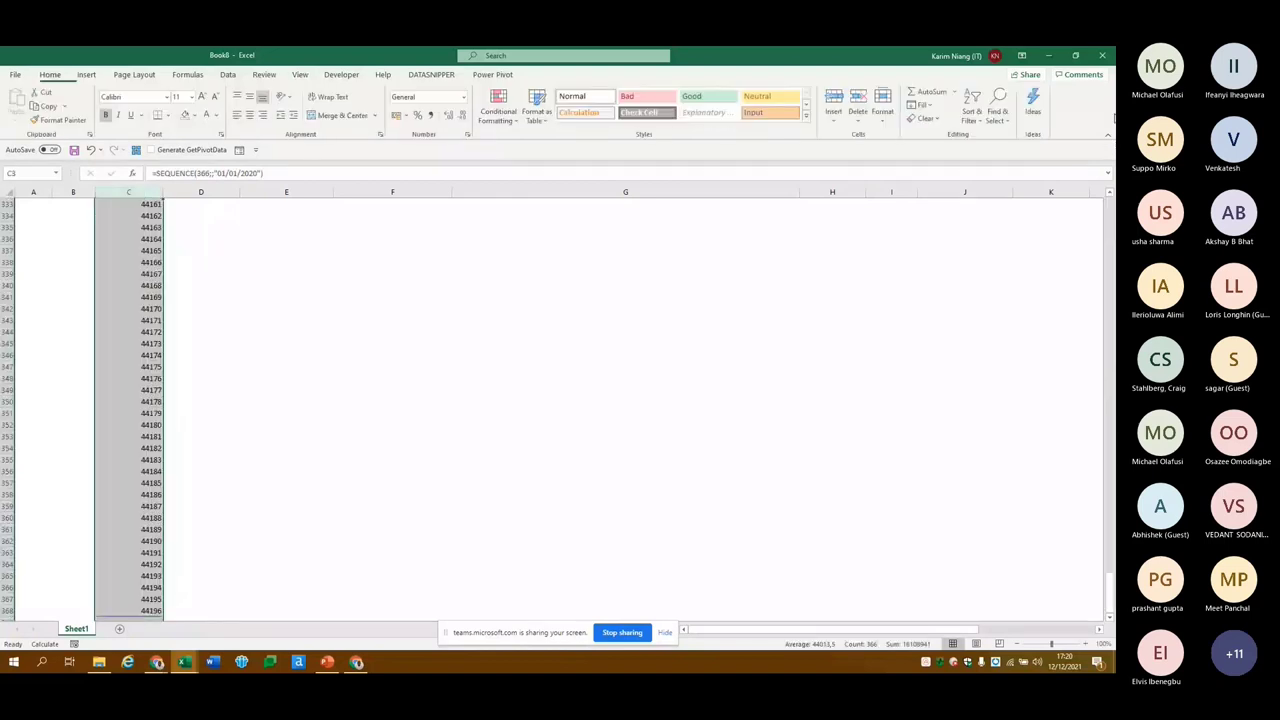
pyautogui.hotkey('alt', 'h')
pyautogui.press('k')
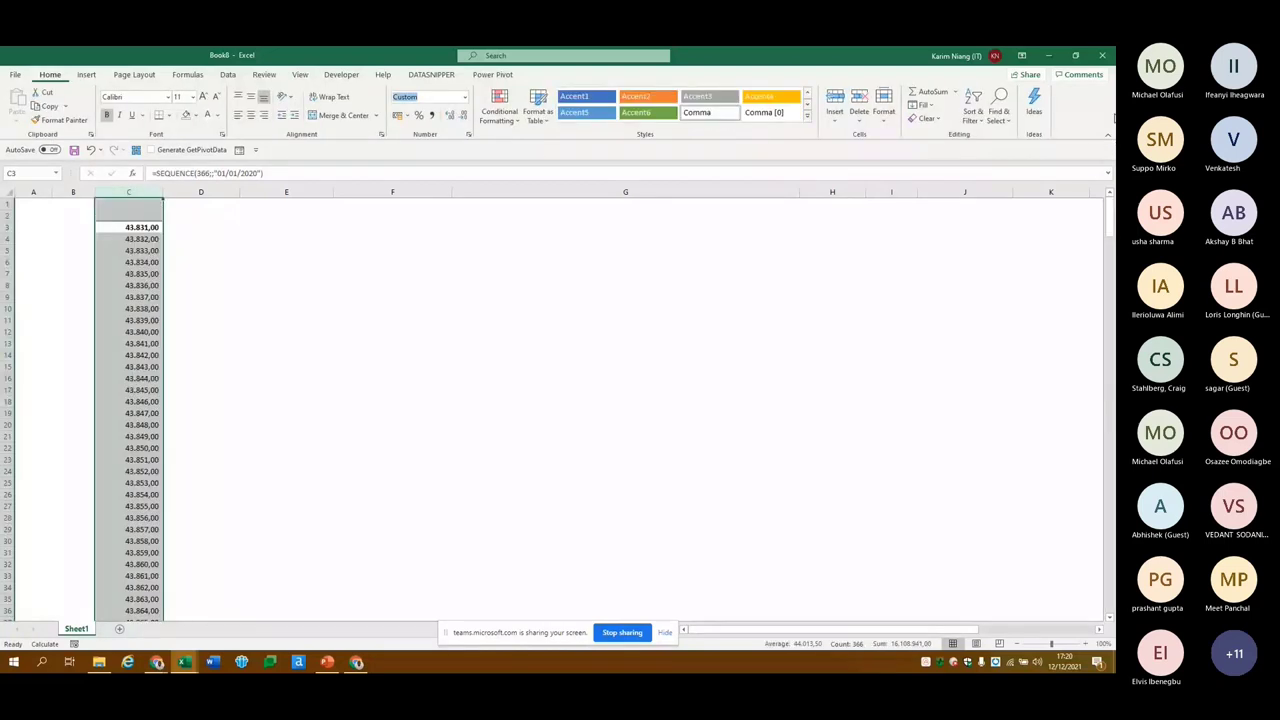
pyautogui.write('Short Date')
pyautogui.press('Return')
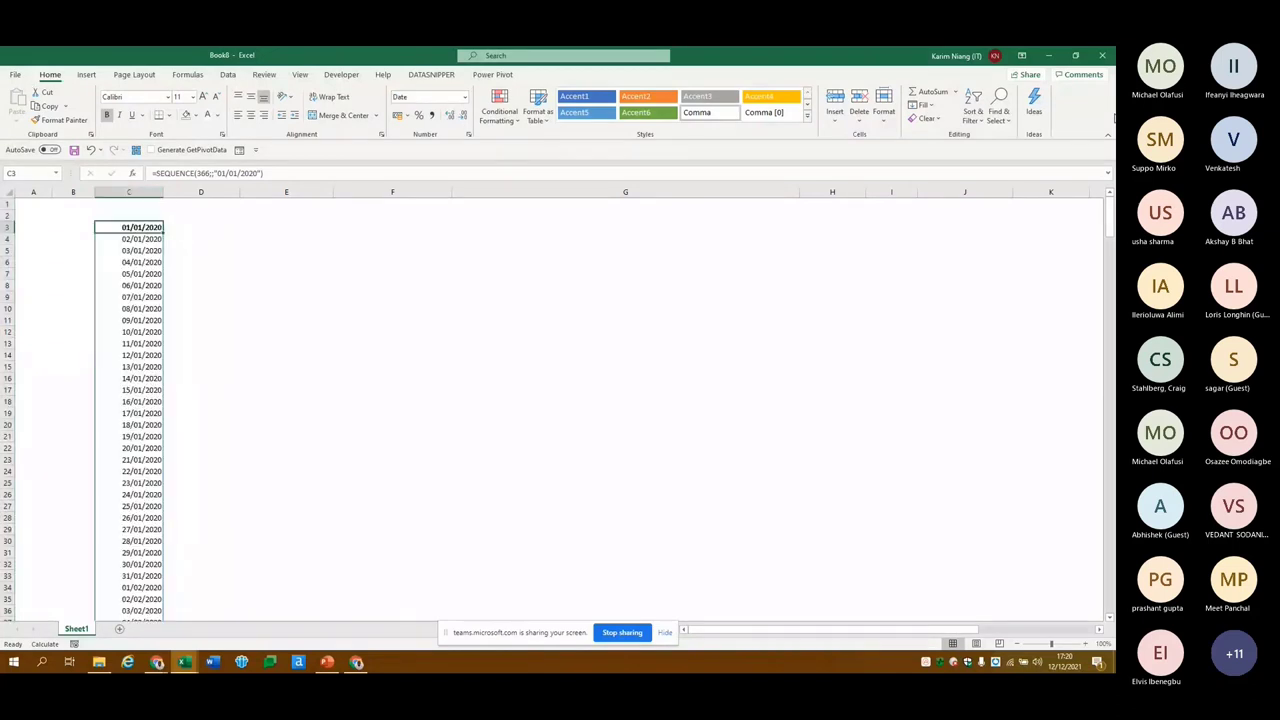
# Step through C3's SEQUENCE arguments in edit mode and confirm the formula unchanged
pyautogui.press('F2')
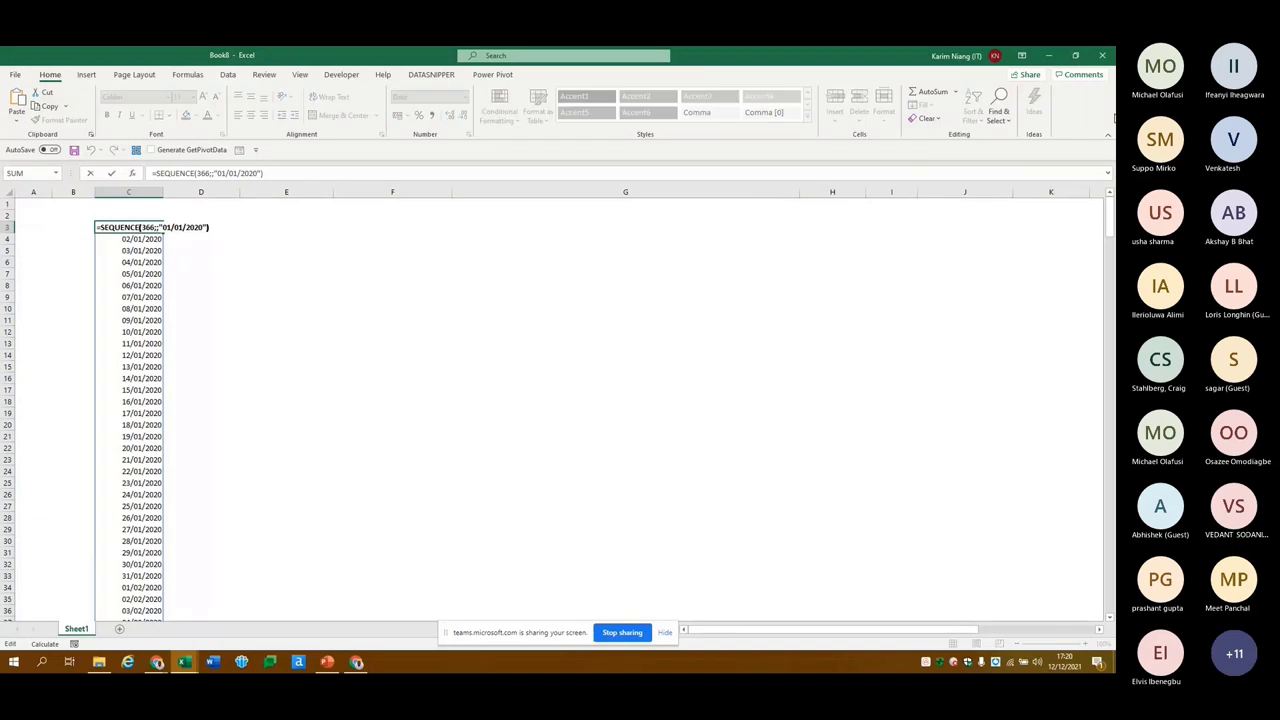
pyautogui.press('Right')
pyautogui.press('Right')
pyautogui.press('Right')
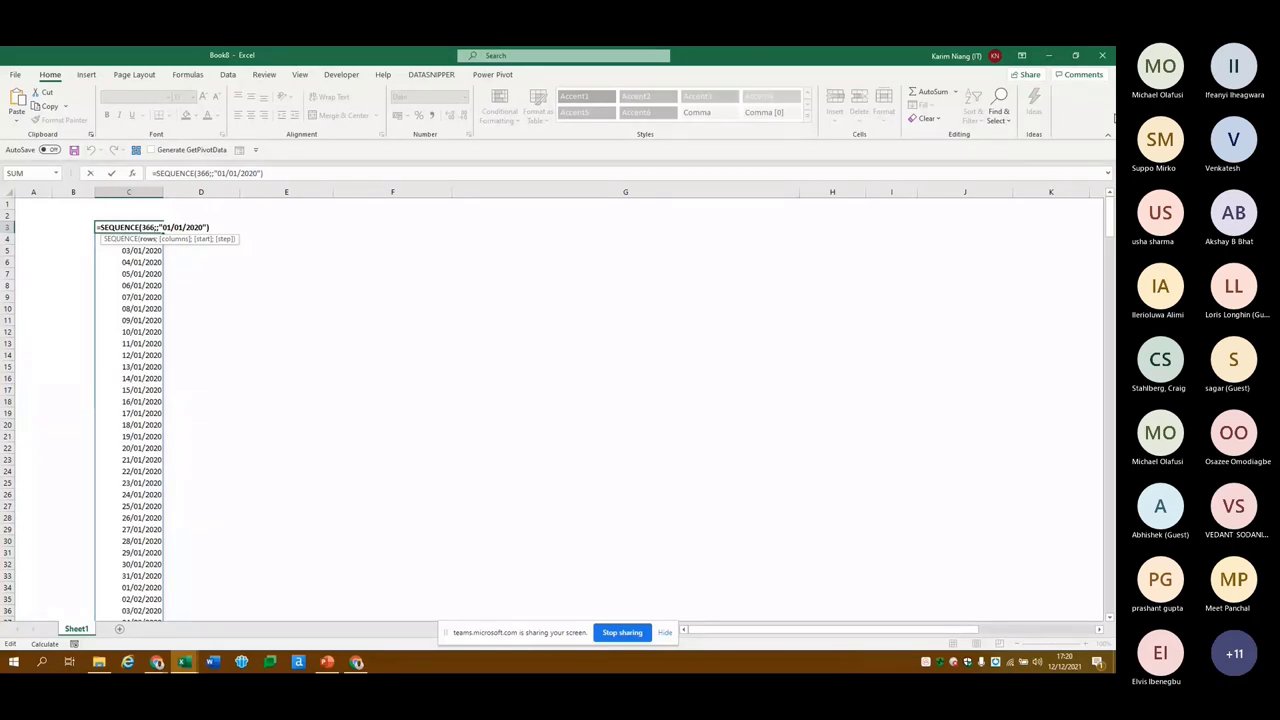
pyautogui.press('Right')
pyautogui.press('Right')
pyautogui.press('Left')
pyautogui.press('Right')
pyautogui.press('Return')
pyautogui.hotkey('ctrl', 'Down')
pyautogui.hotkey('ctrl', 'Up')
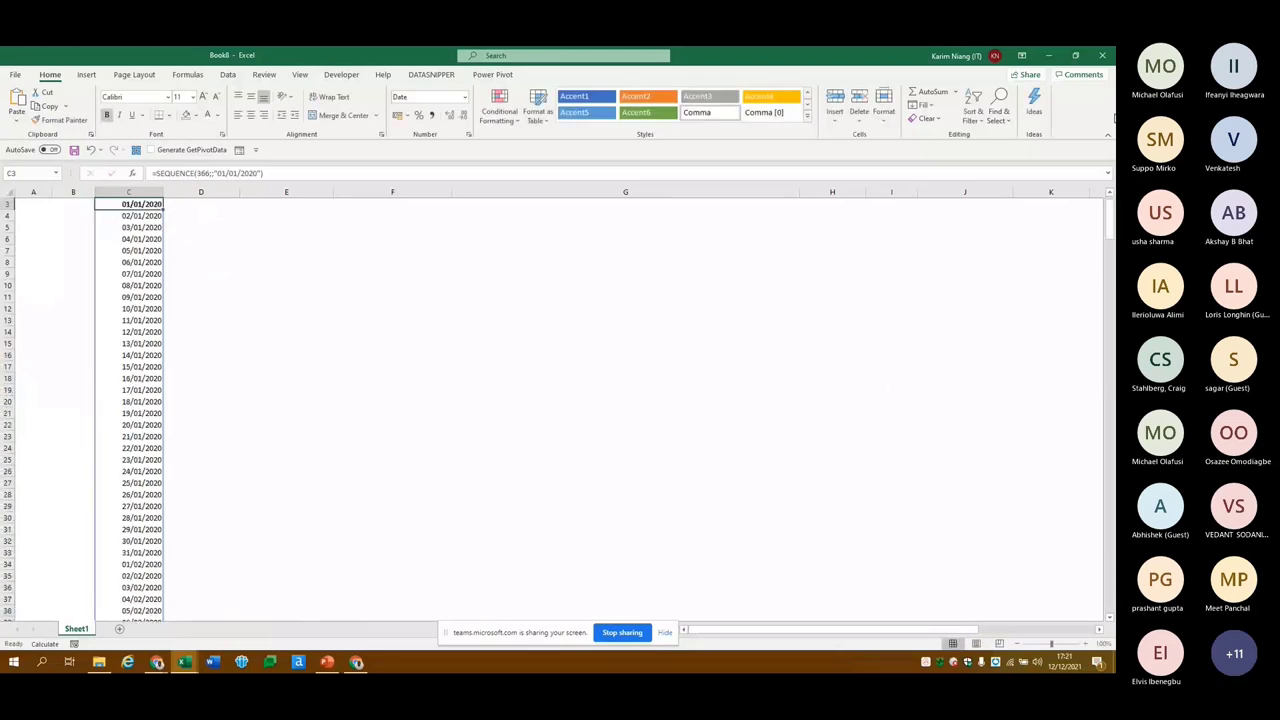
pyautogui.scroll(1, 550, 400)
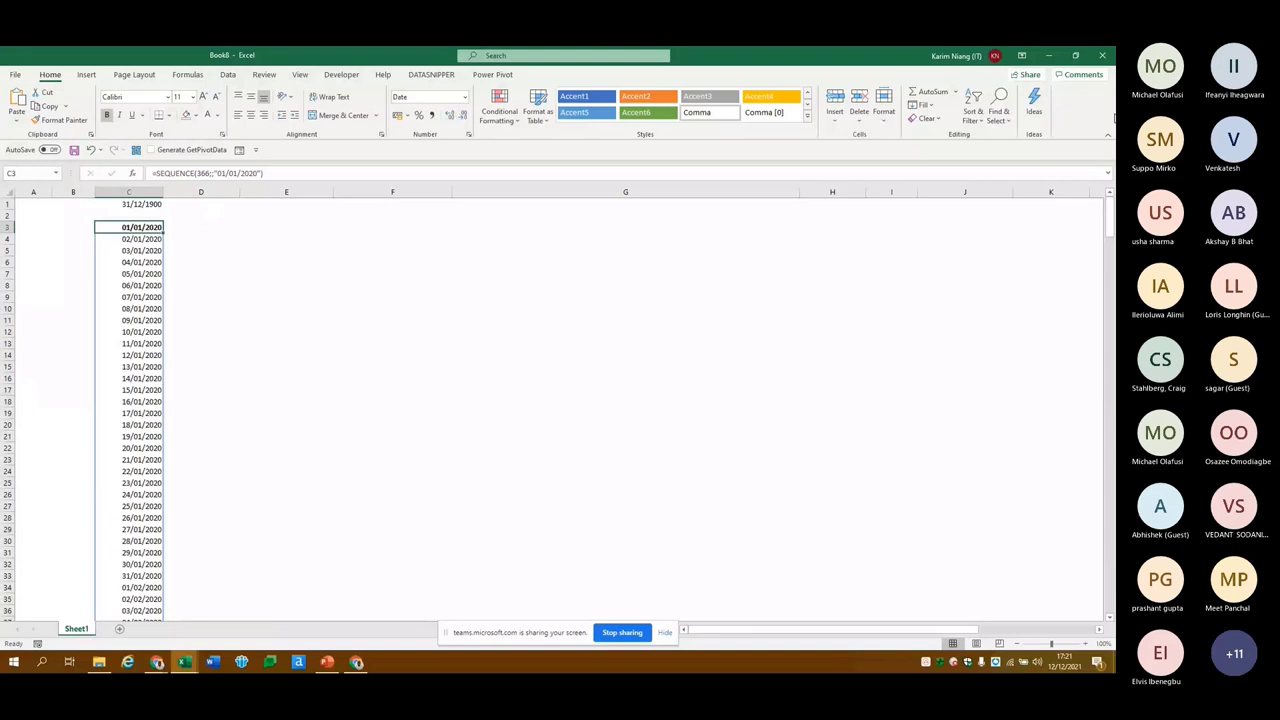
pyautogui.press('F2')
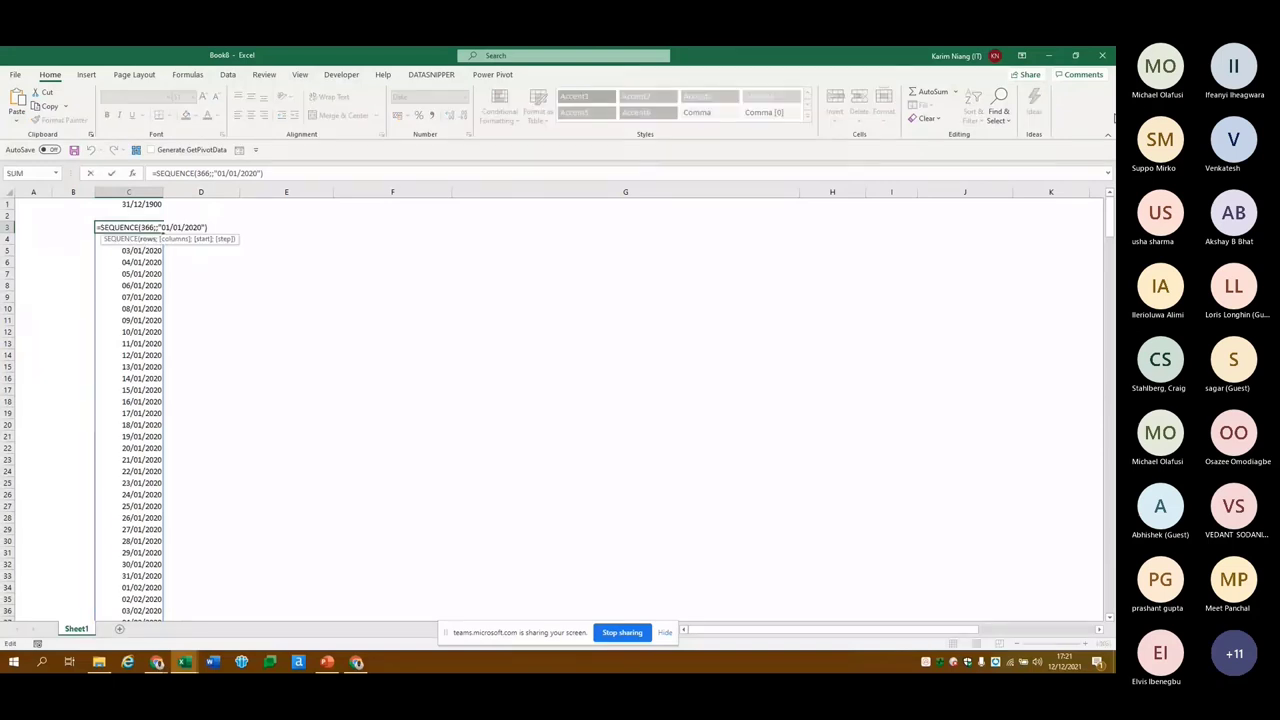
pyautogui.press('Right')
pyautogui.press('Right')
pyautogui.press('Right')
pyautogui.press('Right')
pyautogui.press('Right')
pyautogui.press('BackSpace')
pyautogui.write('"')
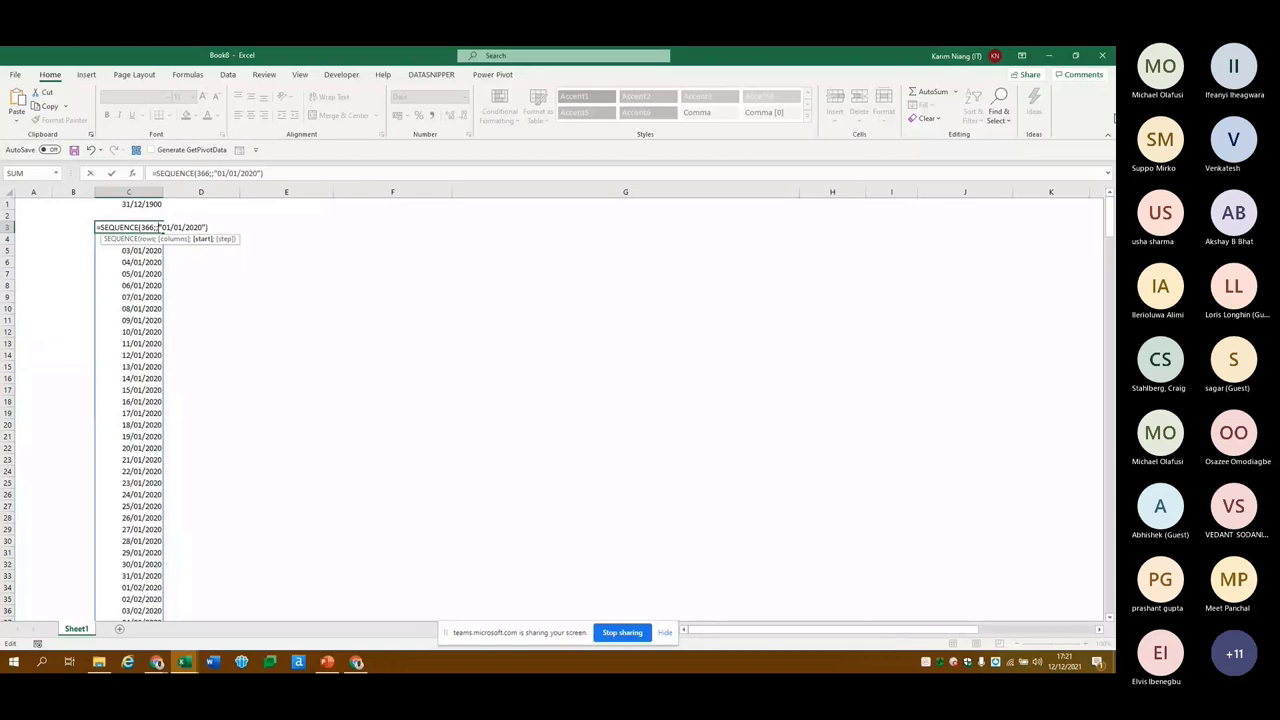
pyautogui.press('Return')
pyautogui.press('Up')
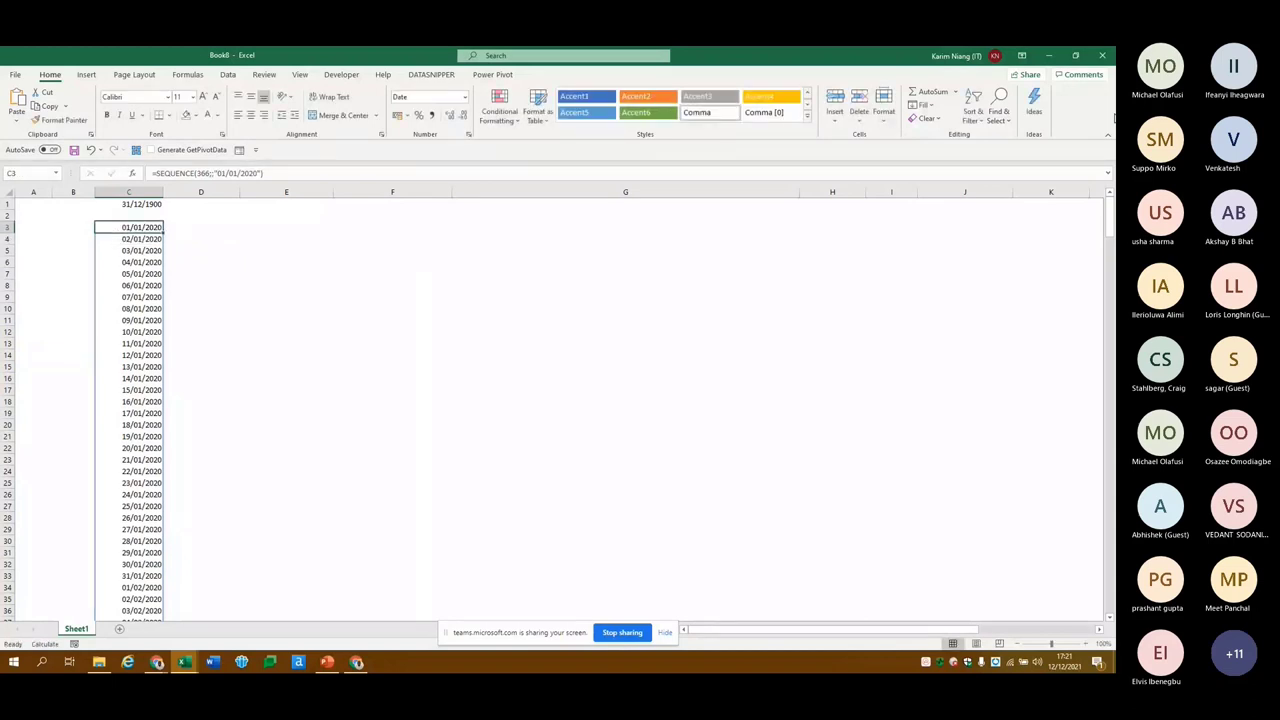
pyautogui.press('Right')
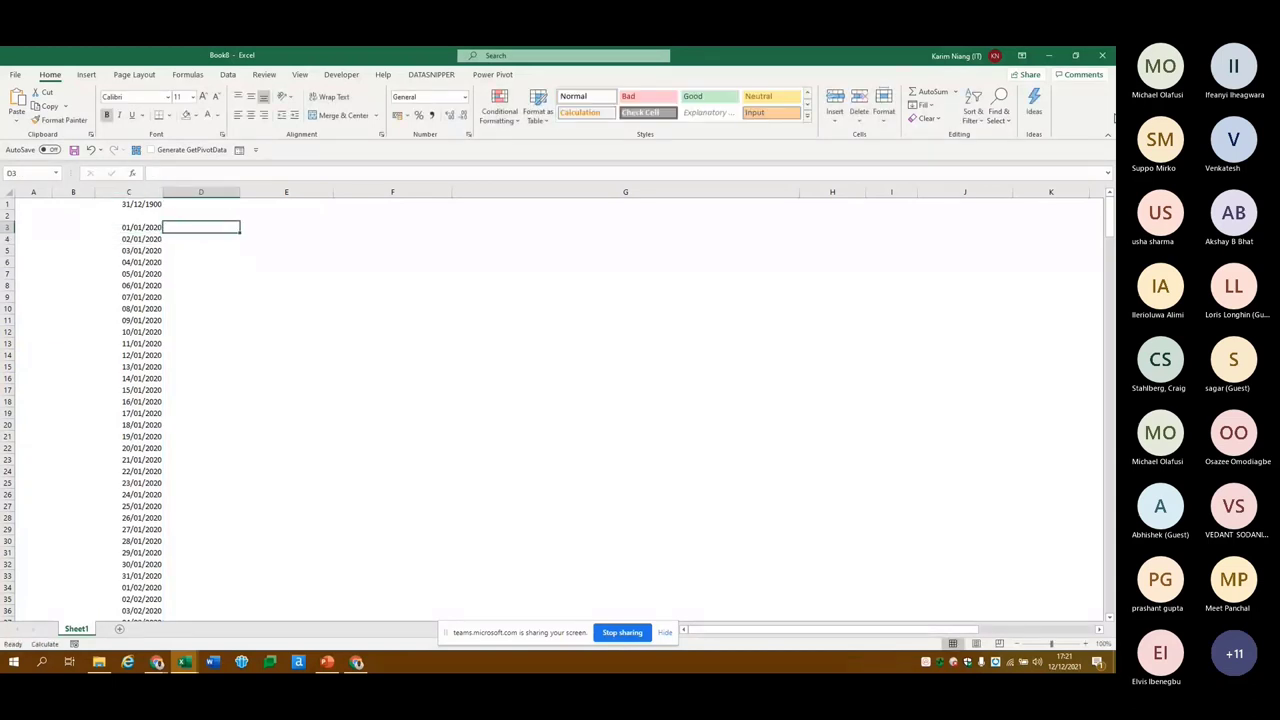
# Try a DATE formula in D3, inspect C3's SEQUENCE formula, then abandon the DATE attempt
pyautogui.write('=date(')
pyautogui.press('Left')
pyautogui.press('Escape')
pyautogui.press('Left')
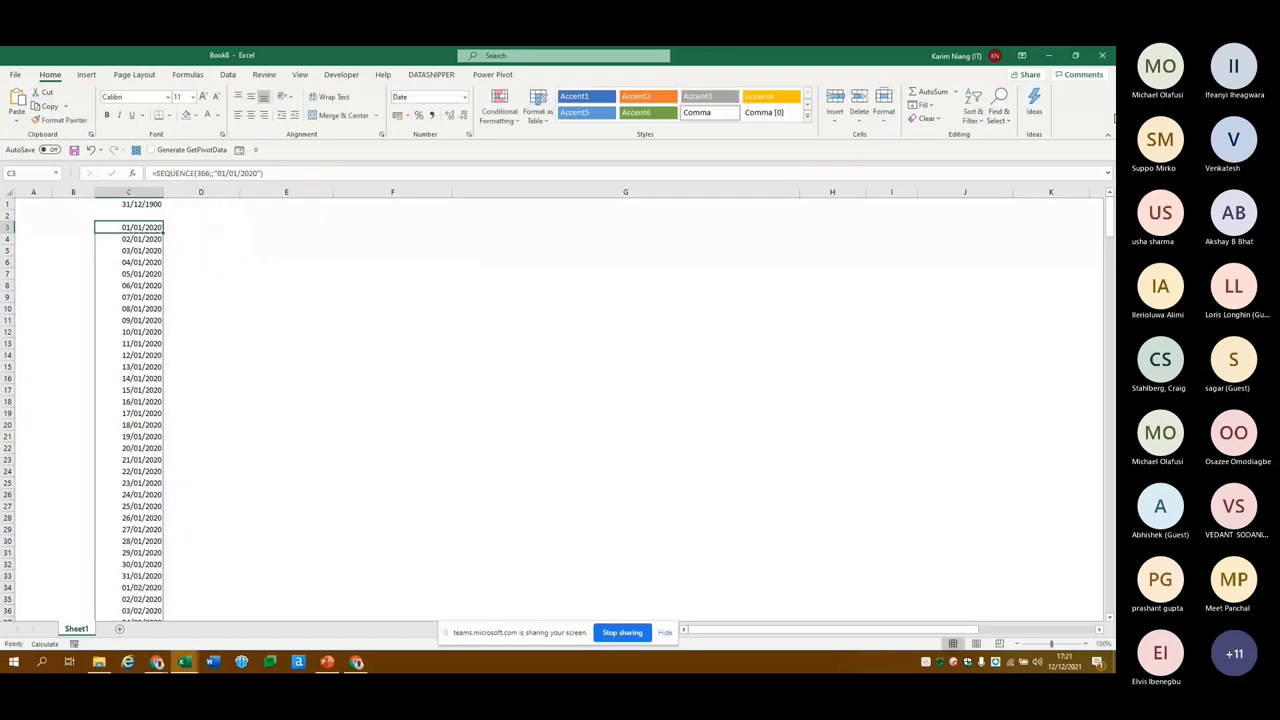
pyautogui.press('F2')
pyautogui.press('Escape')
pyautogui.press('Right')
pyautogui.write('=date(')
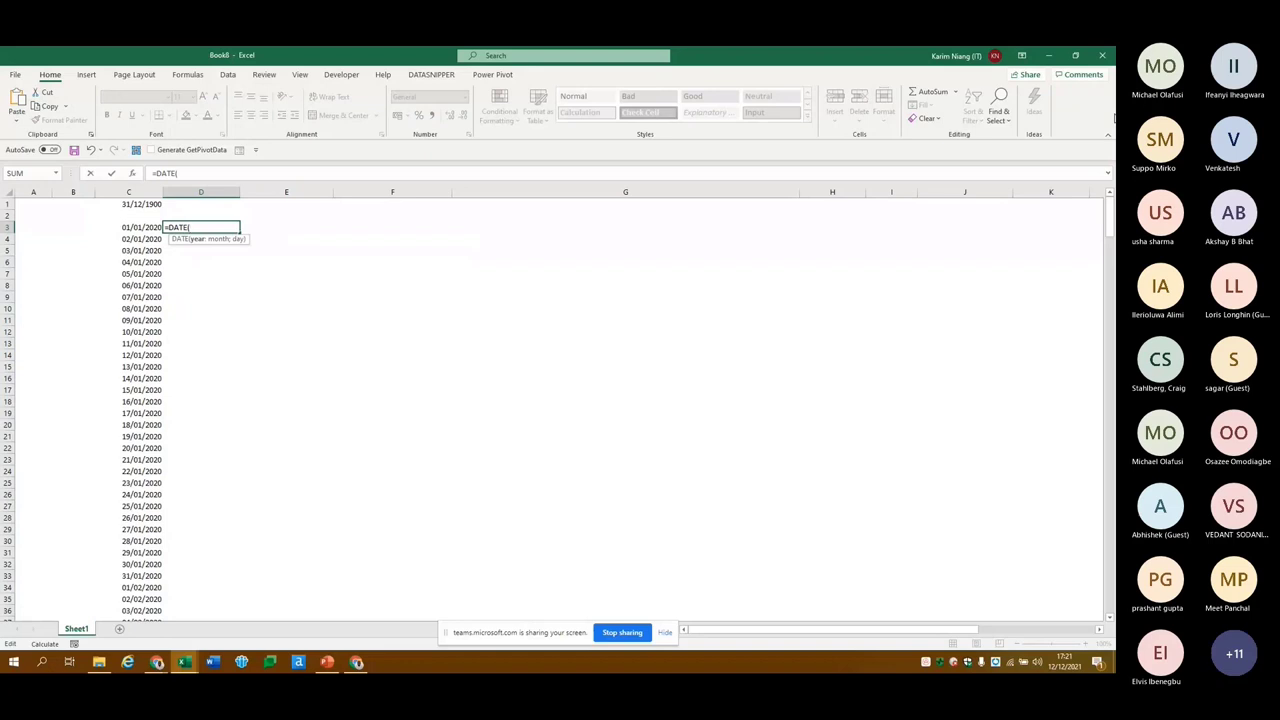
pyautogui.press('Escape')
# Enter =MONTH(SEQUENCE(366;;"01/01/2020")) in D3 so month numbers spill down
pyautogui.write('=')
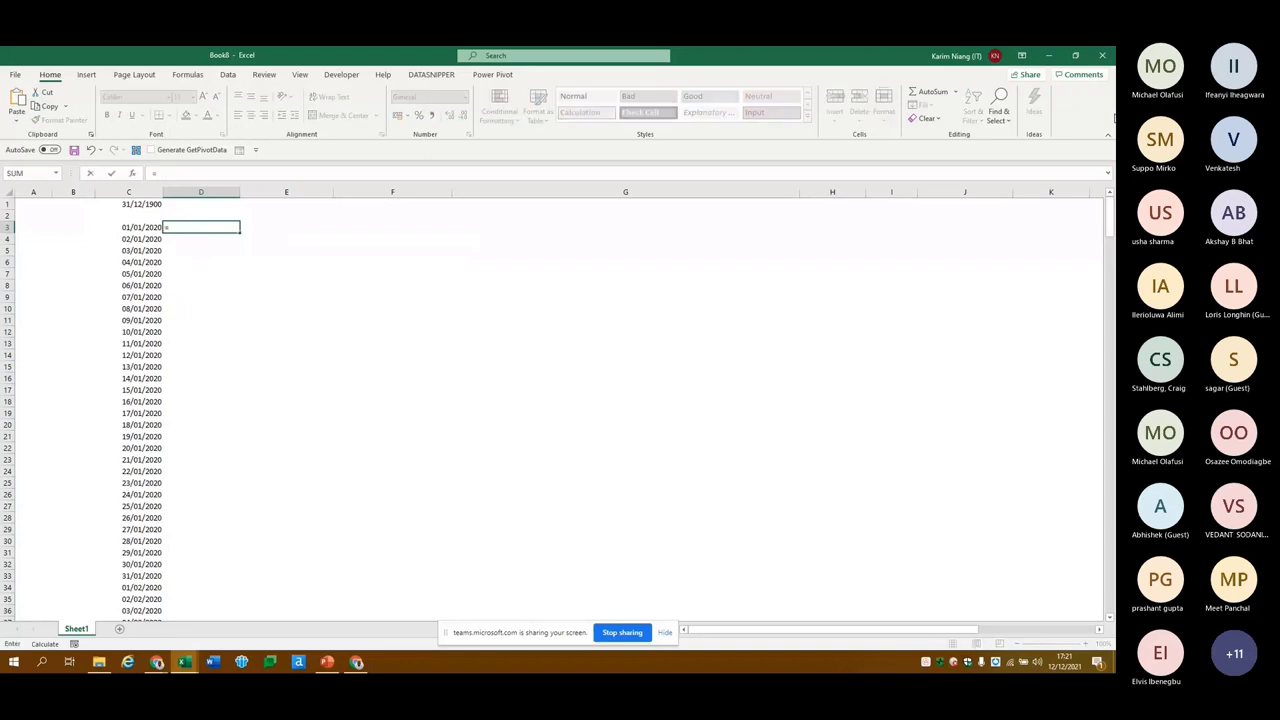
pyautogui.write('MONTH(')
pyautogui.write('=SEQUENCE(366;;"01/01/2020")')
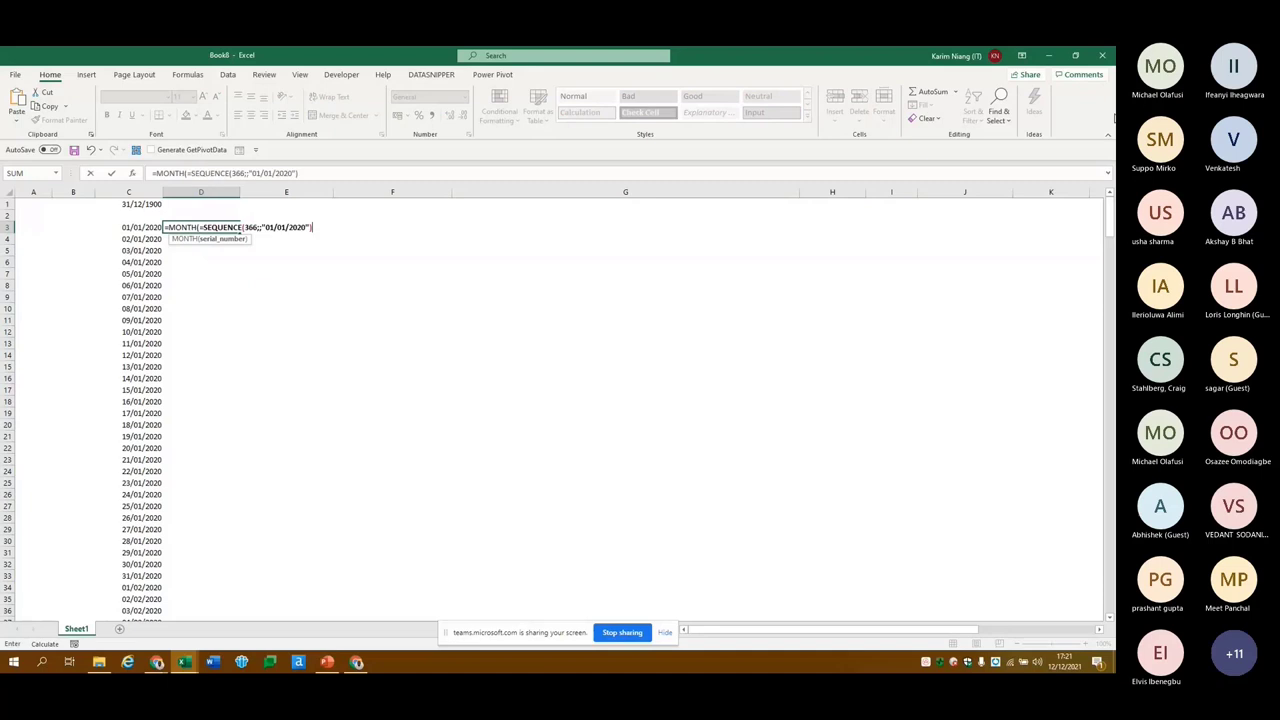
pyautogui.press('Return')
pyautogui.press('Return')
pyautogui.press('BackSpace')
pyautogui.write(')')
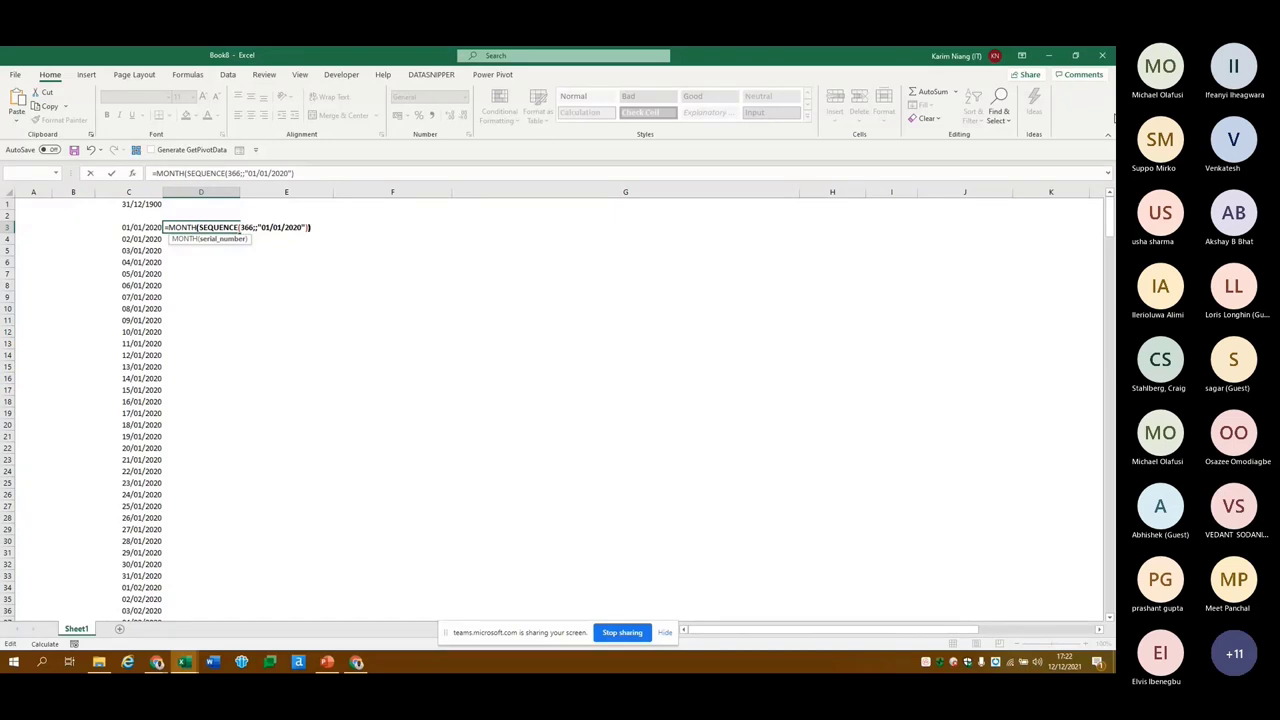
pyautogui.hotkey('ctrl', 'Return')
# Select the spilled month range and open Format Cells on the Number tab
pyautogui.hotkey('ctrl', 'Down')
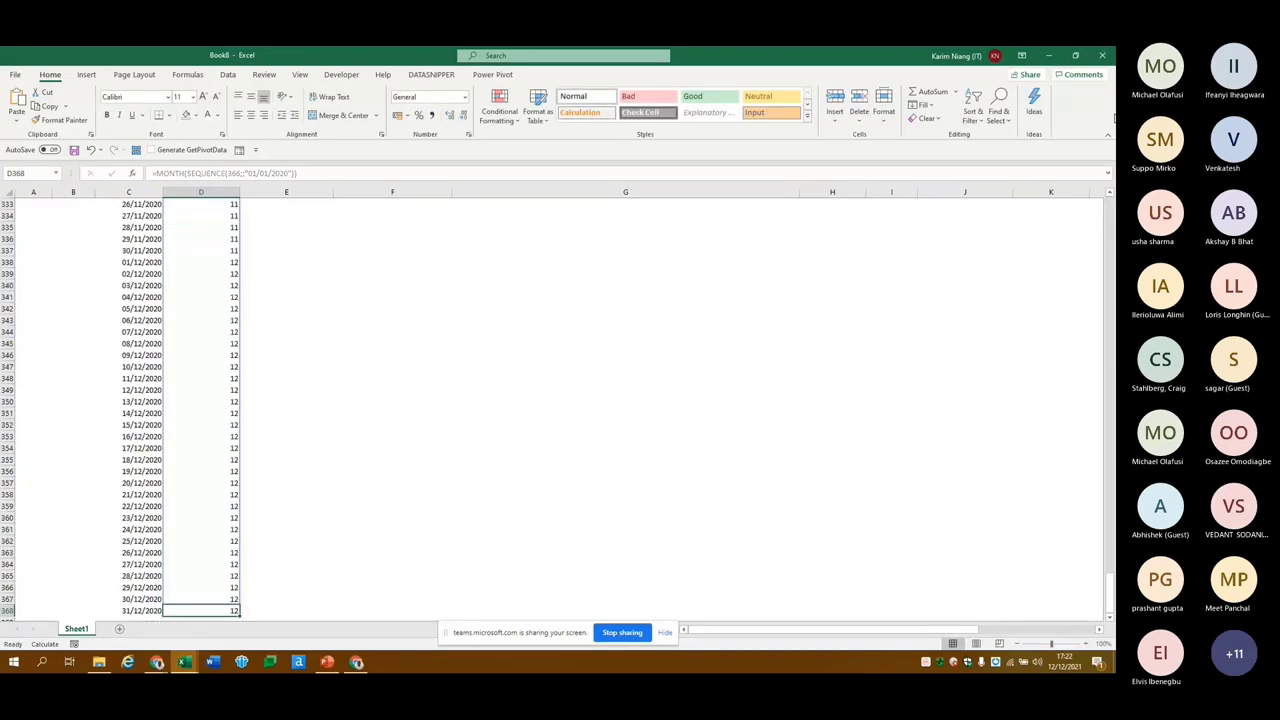
pyautogui.hotkey('ctrl', 'Up')
pyautogui.hotkey('ctrl', 'shift', 'Down')
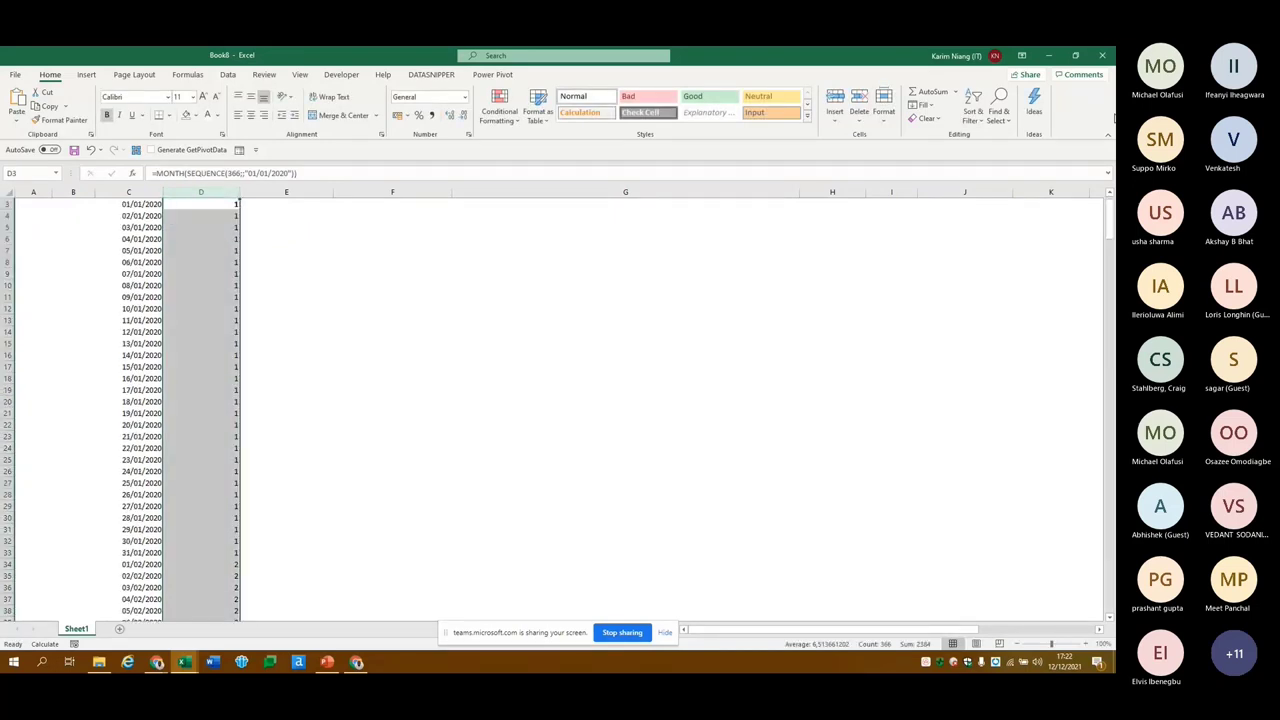
pyautogui.hotkey('ctrl', '1')
pyautogui.hotkey('ctrl', 'Tab')
pyautogui.hotkey('ctrl', 'Tab')
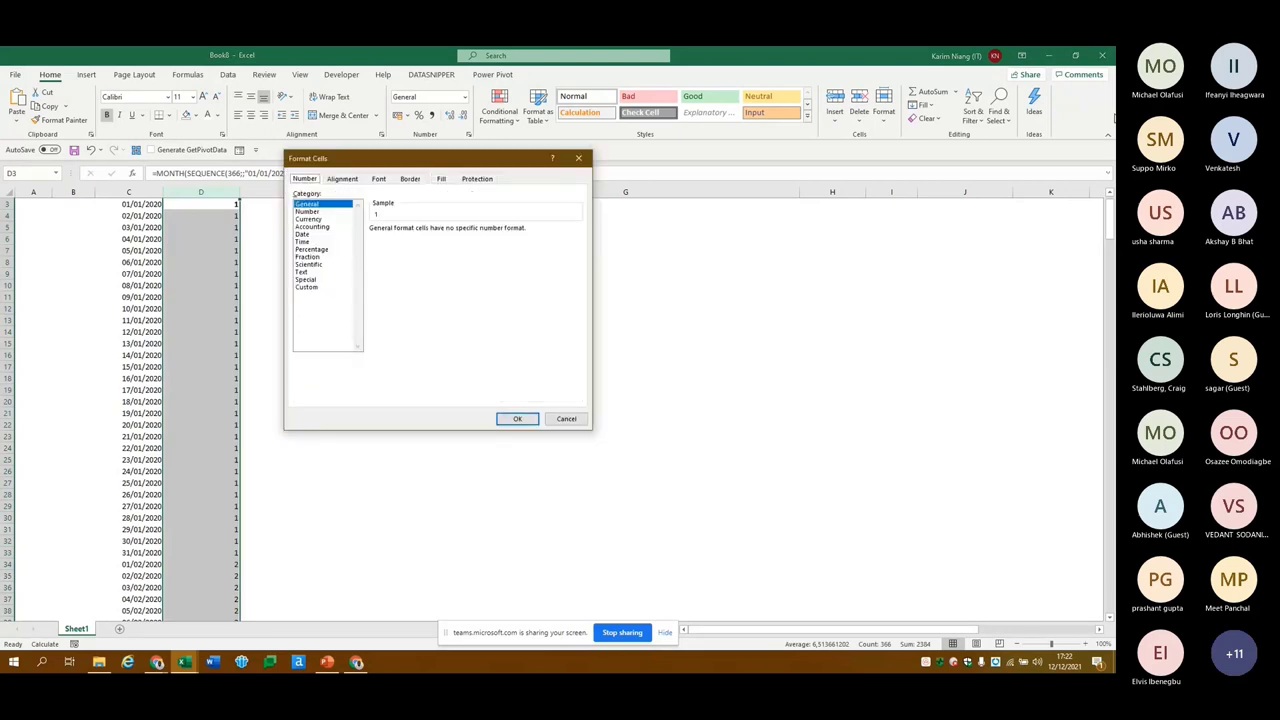
# Apply the custom format mmmm so column D shows full month names like gennaio
pyautogui.click(306, 287)
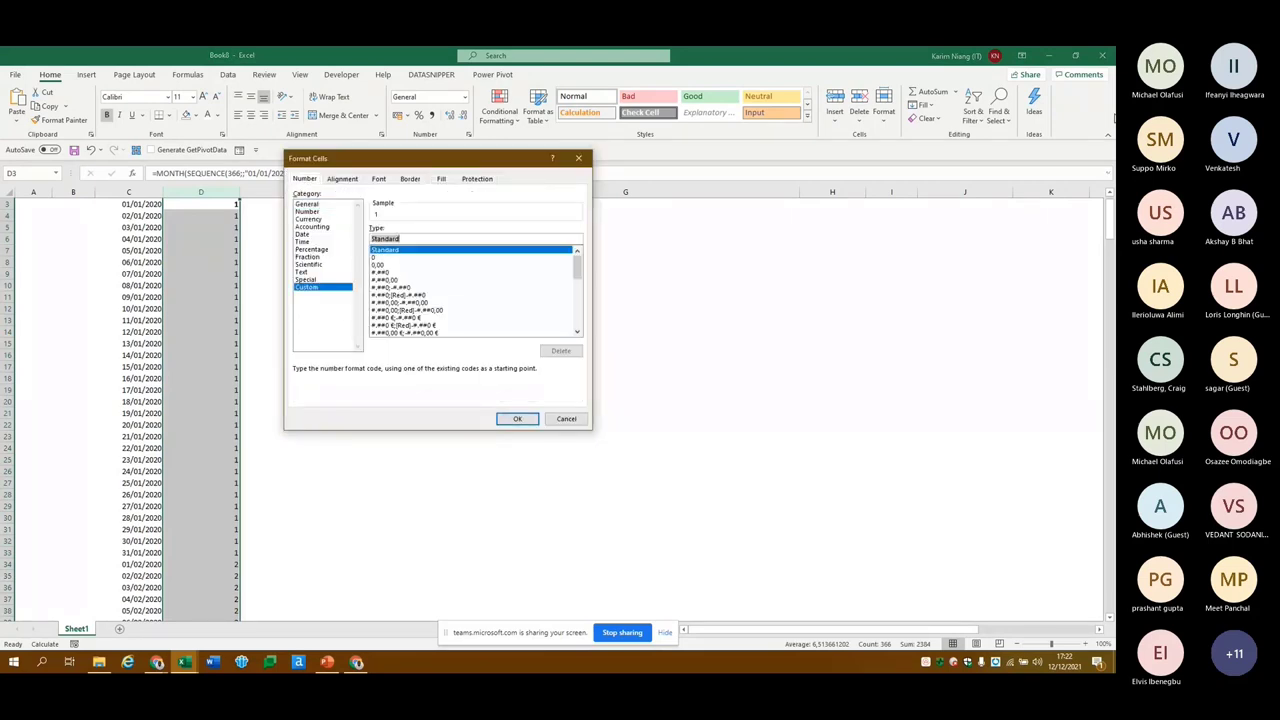
pyautogui.write('mmmm')
pyautogui.press('Return')
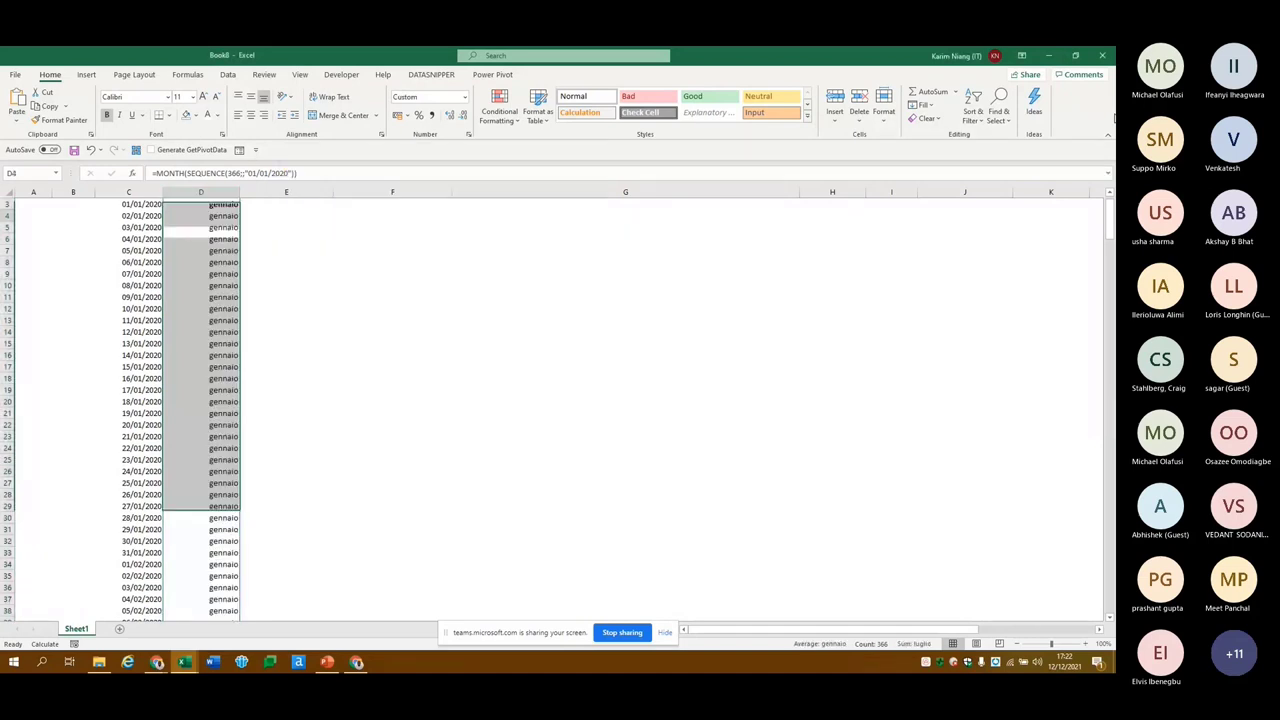
pyautogui.hotkey('ctrl', 'Down')
pyautogui.hotkey('ctrl', 'Up')
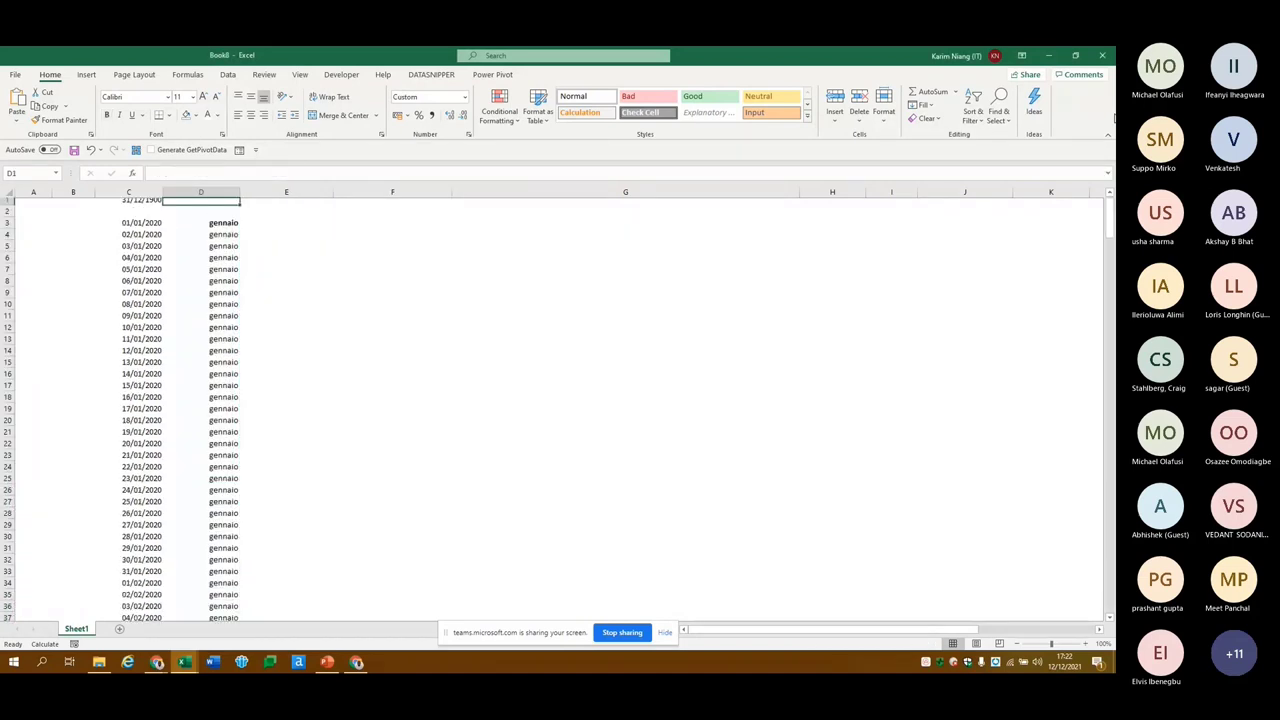
# Inspect the SEQUENCE formula in C3 and the MONTH formula in D3
pyautogui.press('Left')
pyautogui.click(128, 215)
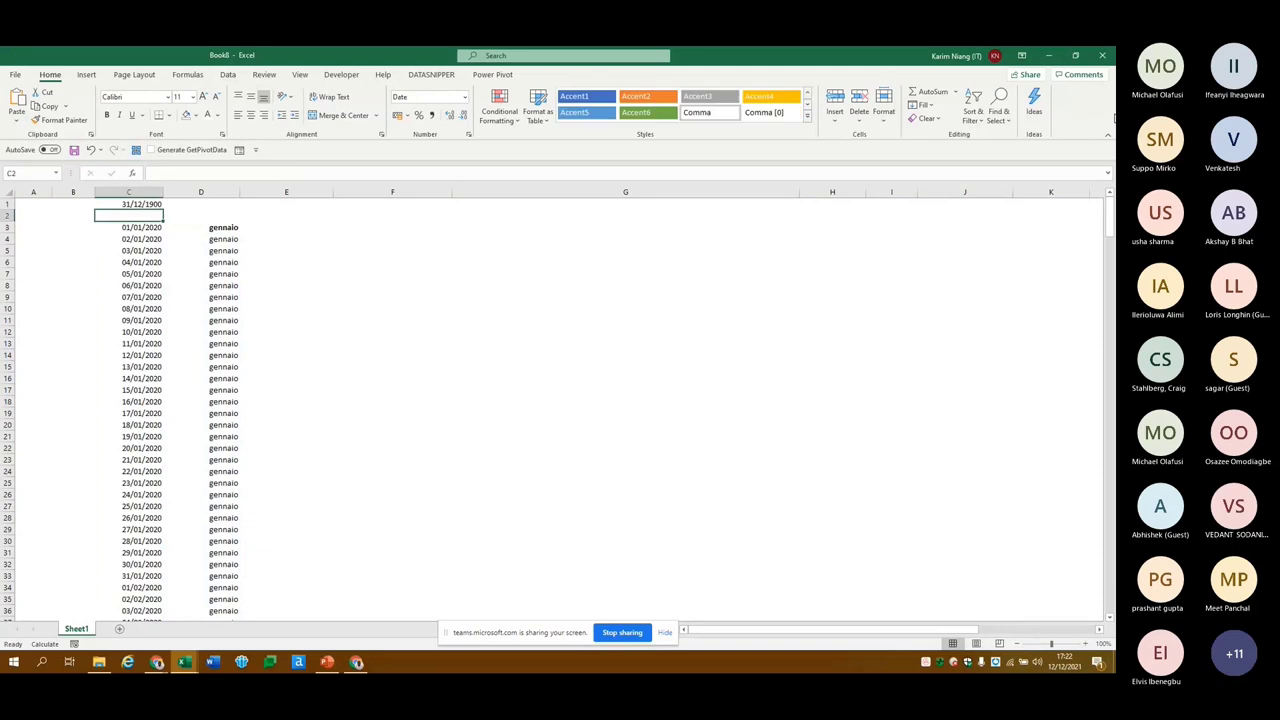
pyautogui.doubleClick(128, 227)
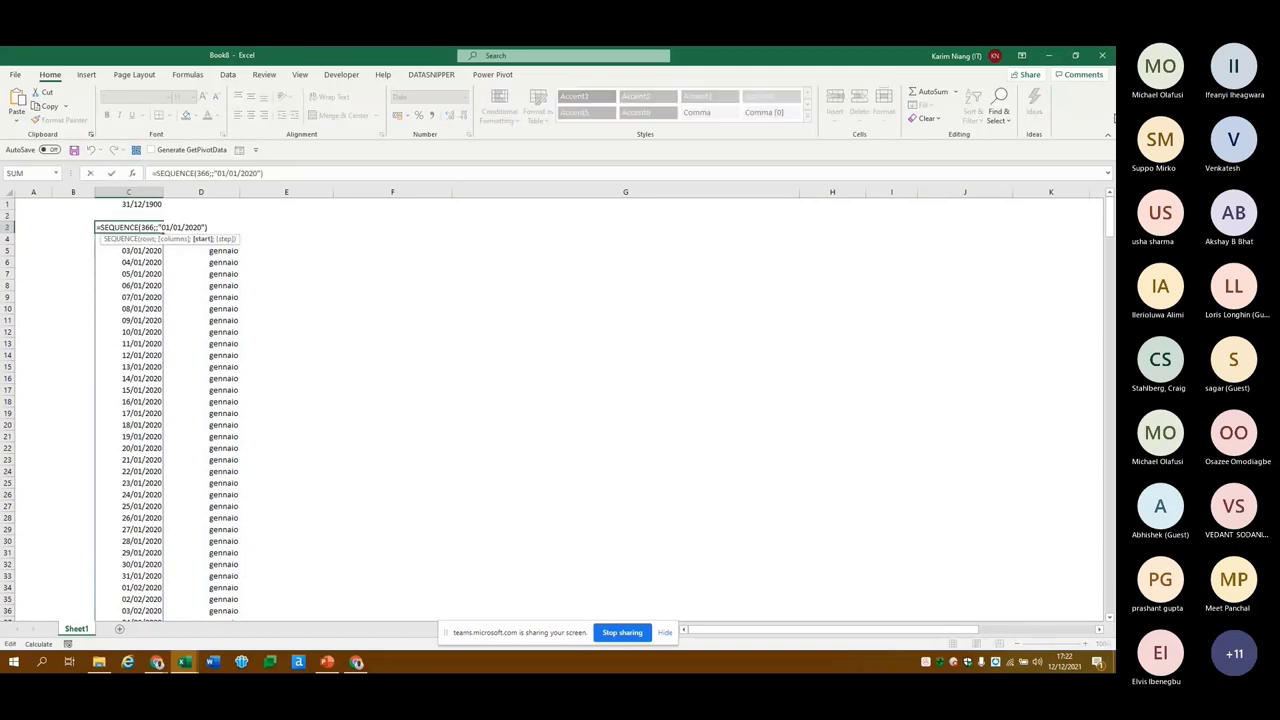
pyautogui.press('Escape')
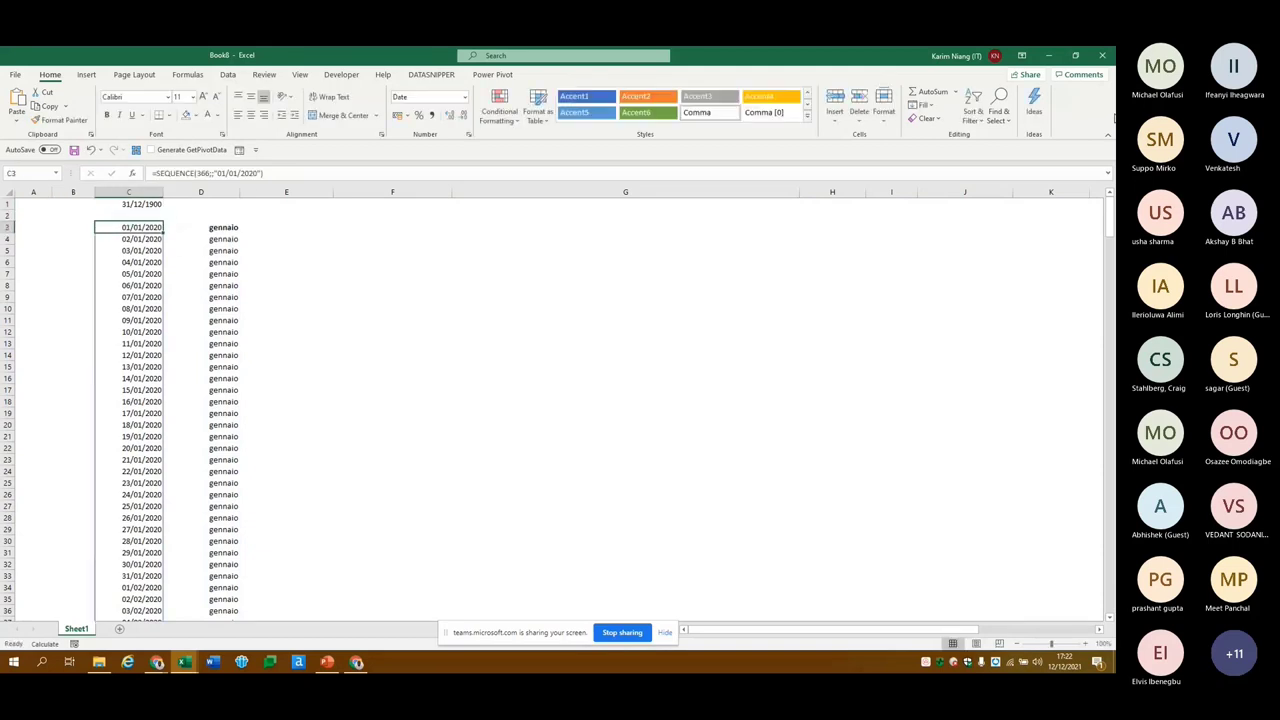
pyautogui.click(200, 227)
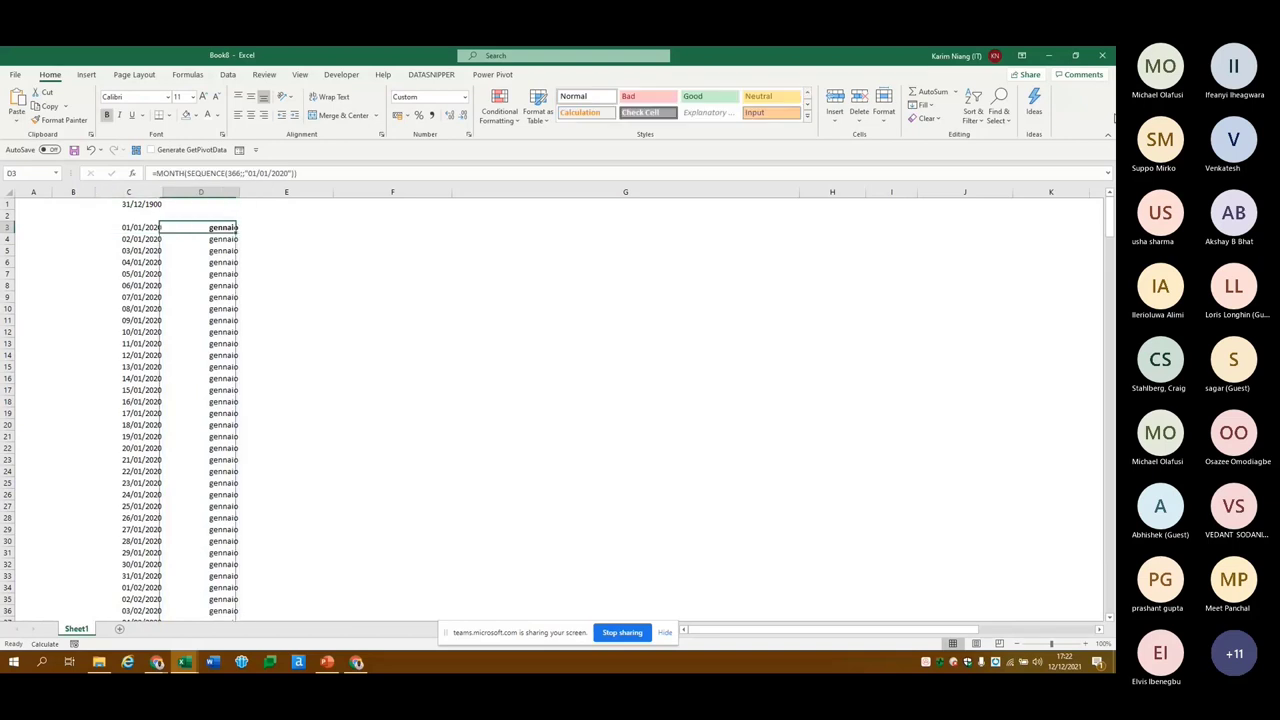
# Select and copy the date and month columns down to the last row, then cancel the copy
pyautogui.press('Left')
pyautogui.hotkey('shift', 'Right')
pyautogui.hotkey('ctrl', 'shift', 'Down')
pyautogui.hotkey('ctrl', 'c')
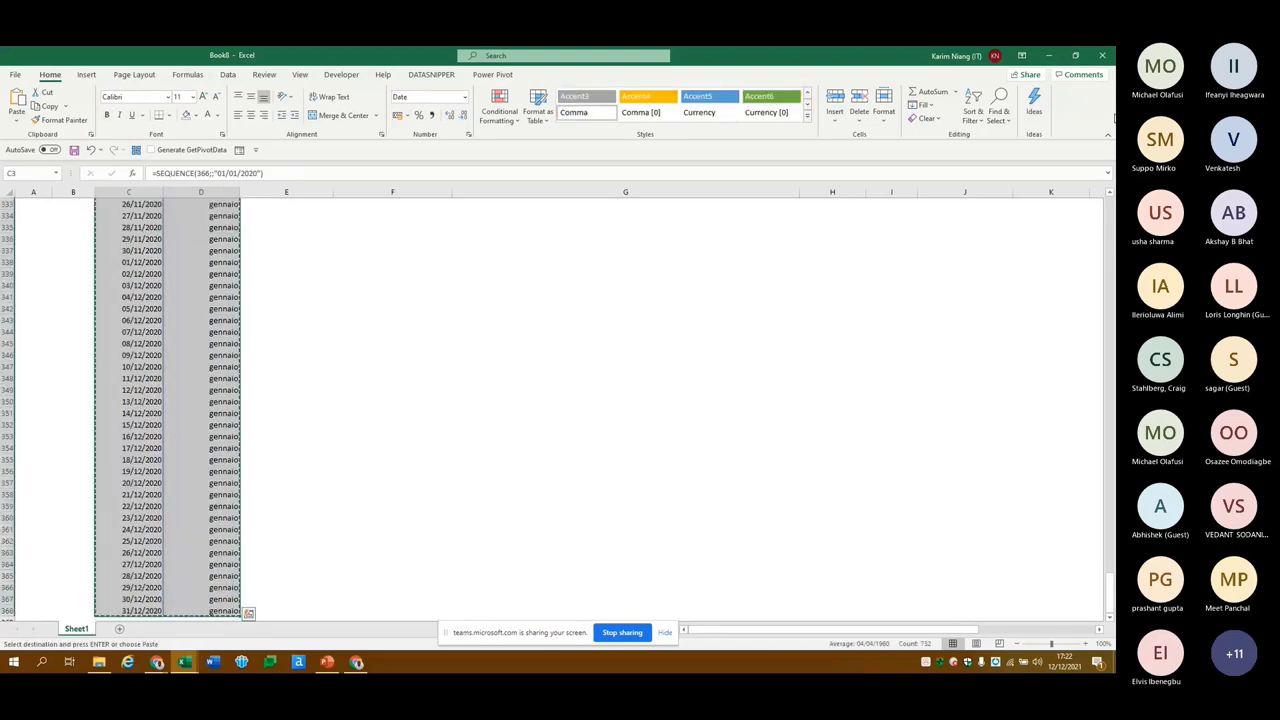
pyautogui.press('Escape')
# Check C1's cell formatting without changes and switch to the SUNDAY COURSE workbook
pyautogui.hotkey('ctrl', 'Up')
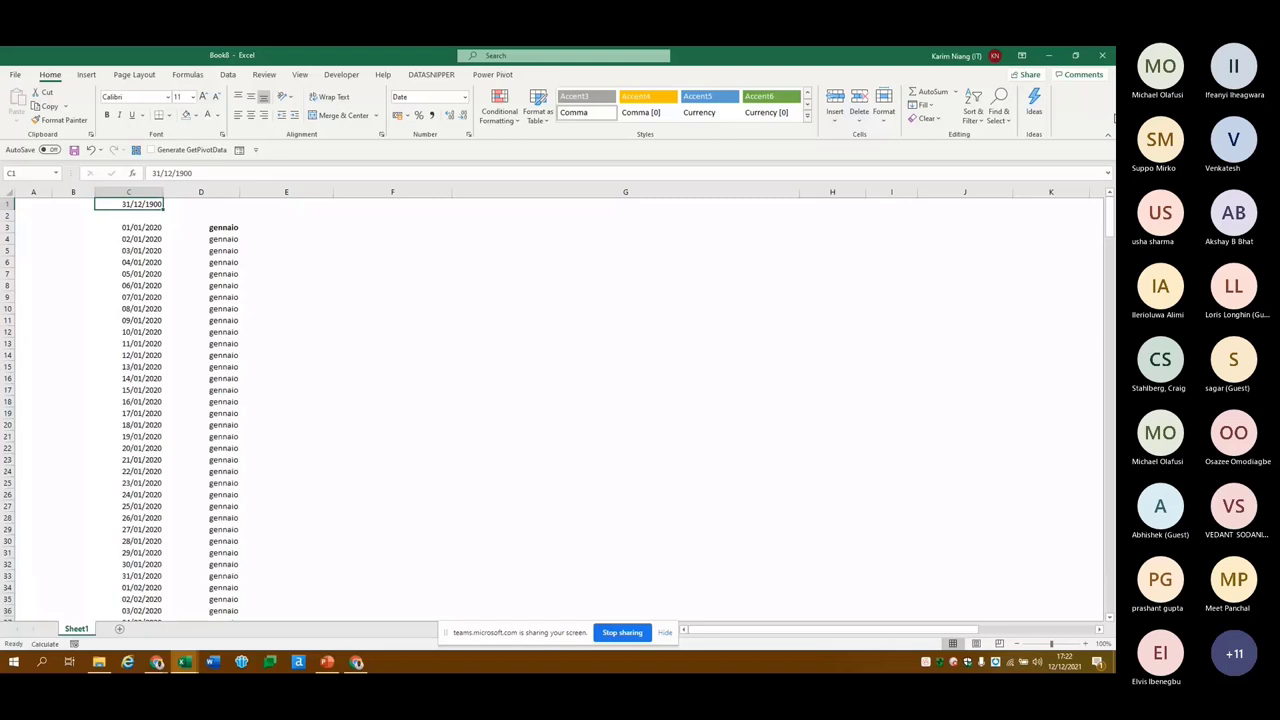
pyautogui.hotkey('ctrl', '1')
pyautogui.press('Escape')
pyautogui.hotkey('alt', 'Tab')
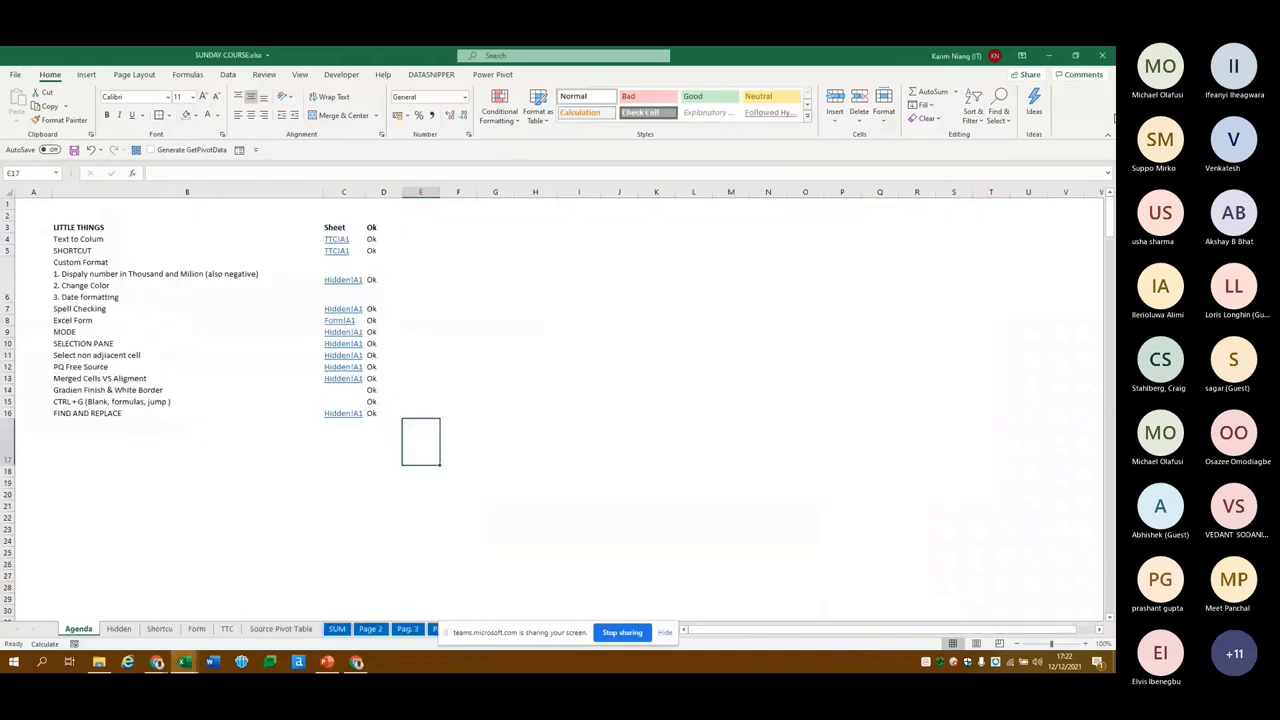
pyautogui.press('Up')
pyautogui.press('Left')
pyautogui.press('Left')
pyautogui.press('Left')
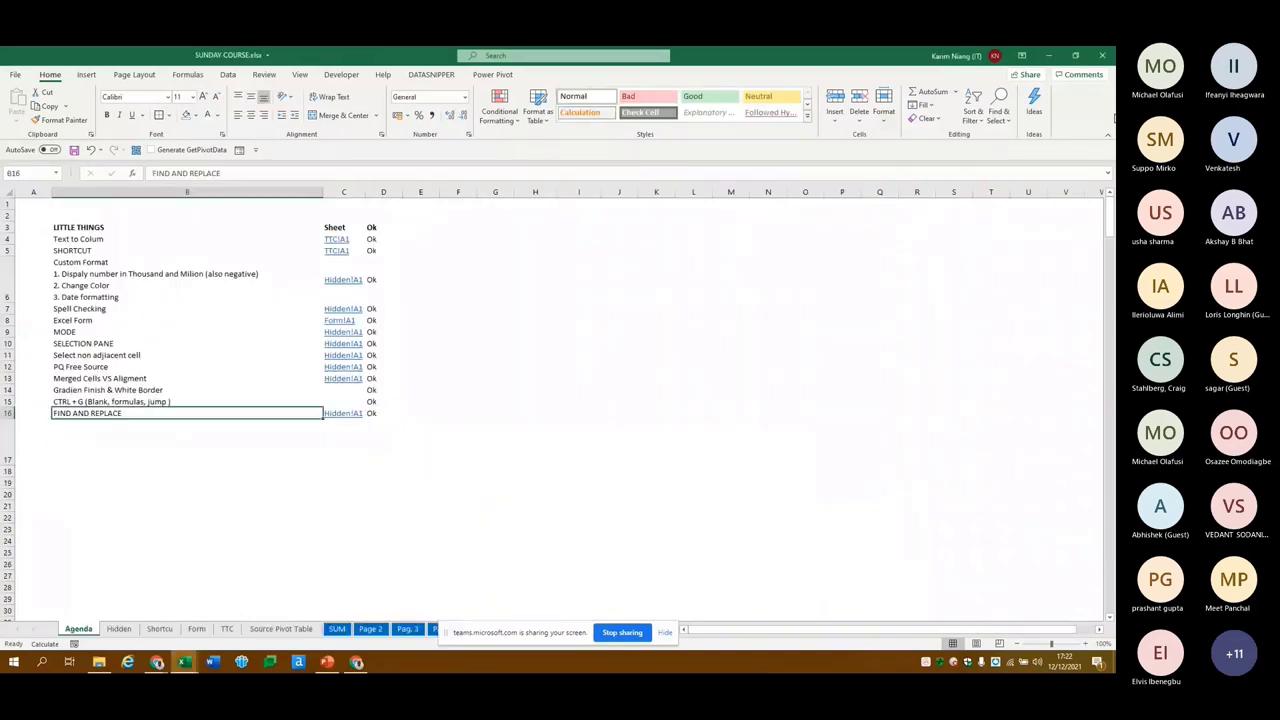
pyautogui.press('Down')
pyautogui.press('Right')
pyautogui.hotkey('alt', 'Tab')
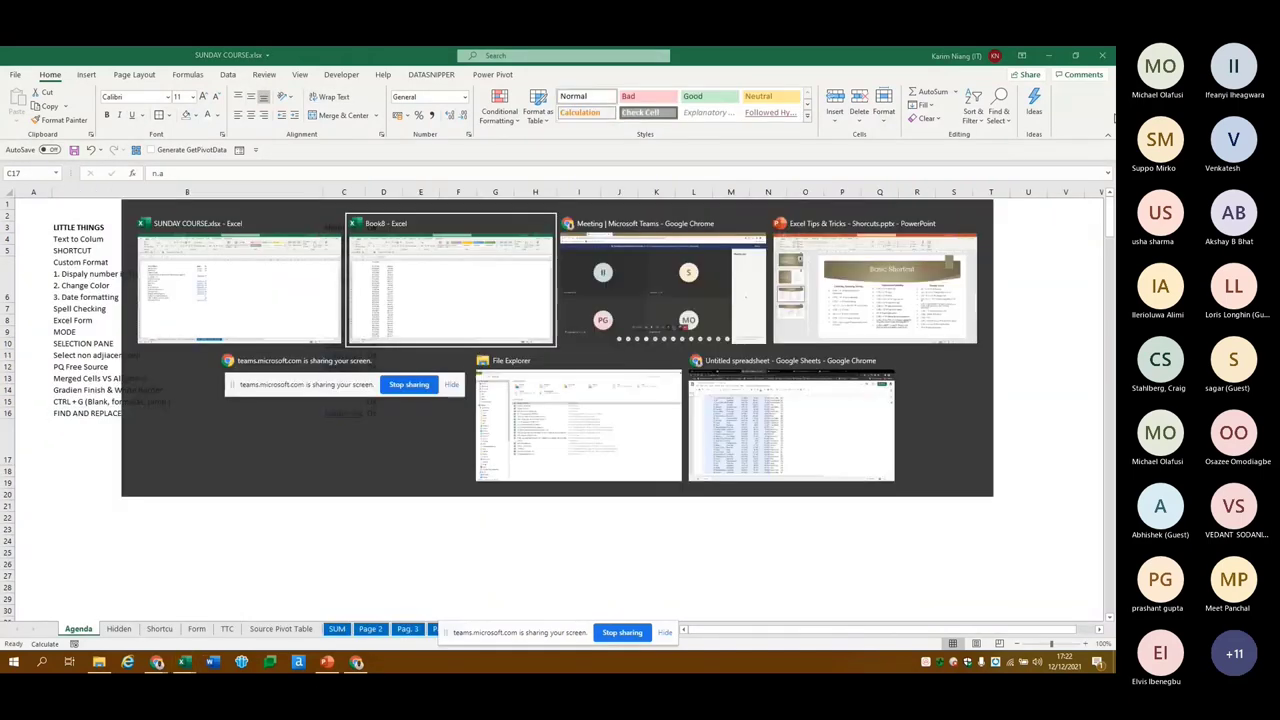
pyautogui.hotkey('alt', 'Tab')
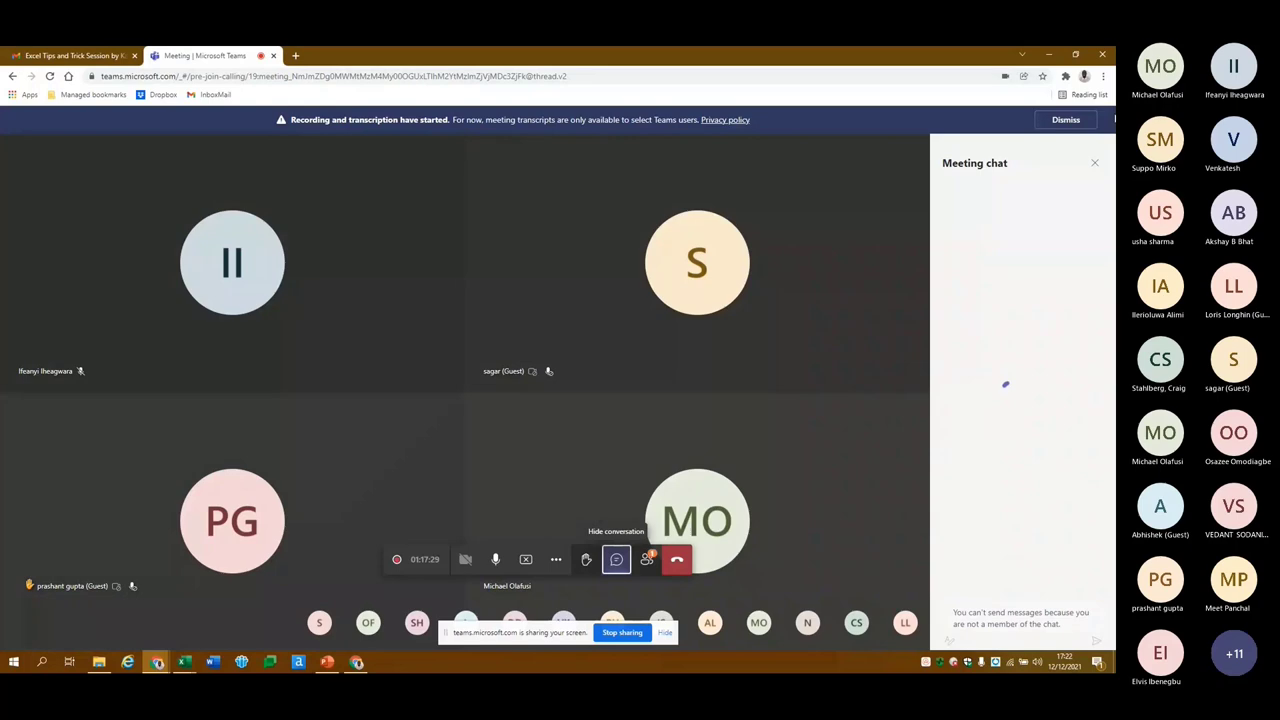
pyautogui.hotkey('alt', 'Tab')
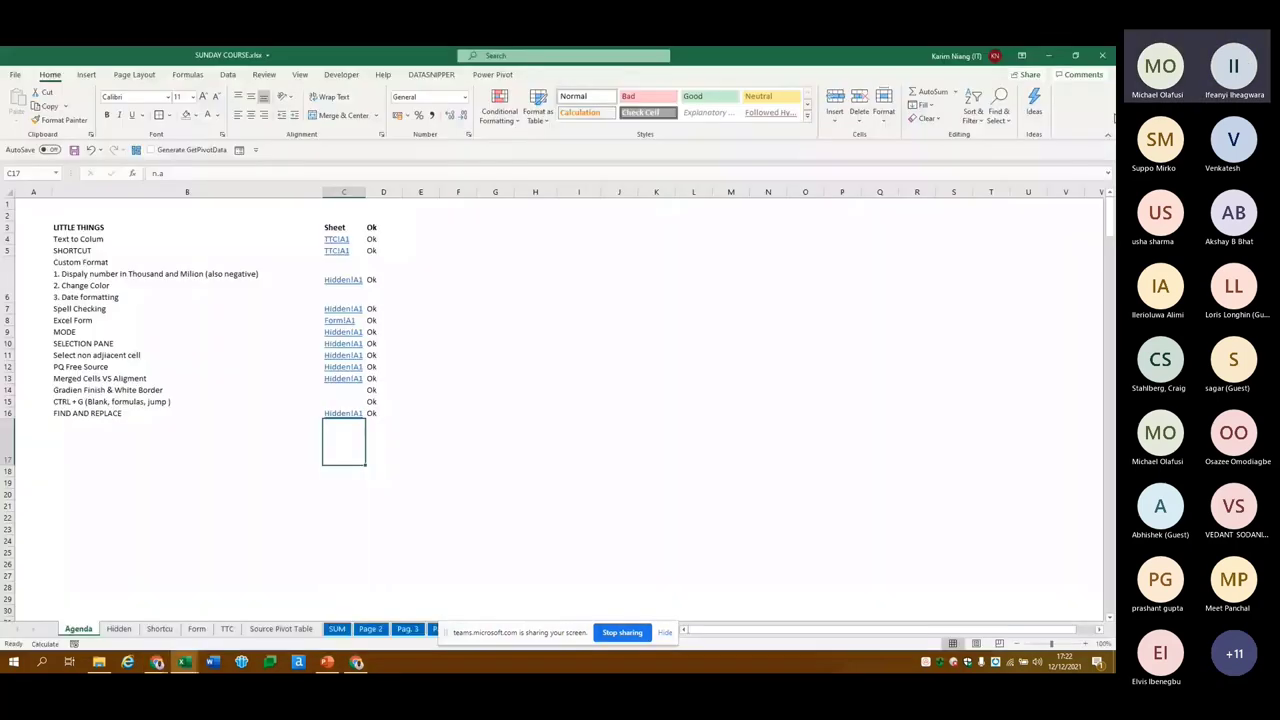
# Select the FIND AND REPLACE cell B16 and switch to the Teams meeting window
pyautogui.click(186, 413)
pyautogui.hotkey('alt', 'Tab')
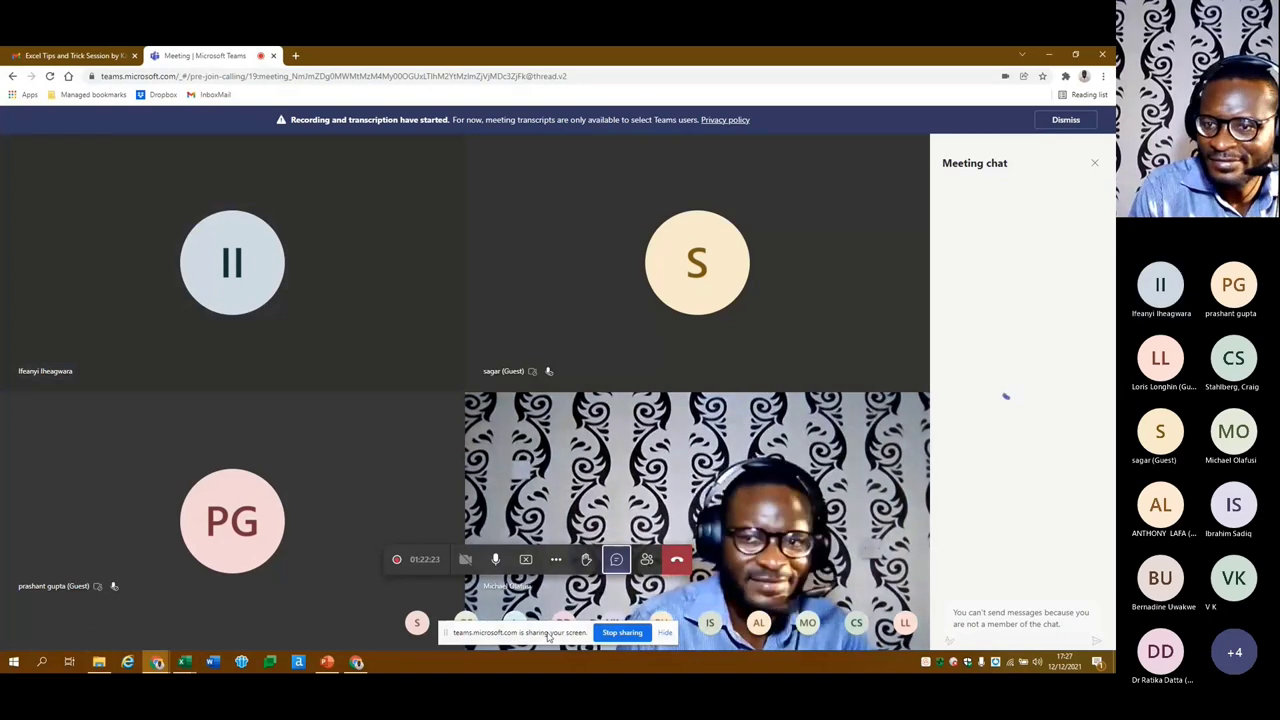
# Move the sharing notice aside, mute the microphone, and stop sharing the screen
pyautogui.moveTo(516, 636); pyautogui.dragTo(359, 406)
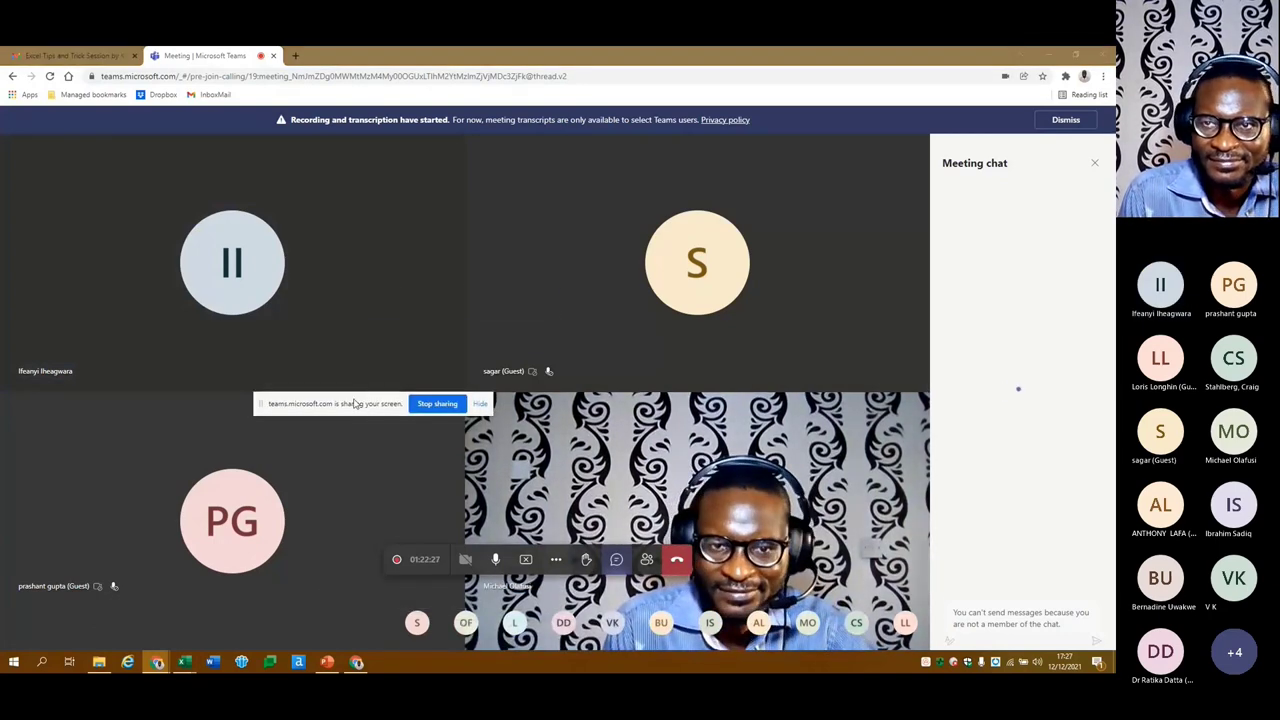
pyautogui.moveTo(355, 399); pyautogui.dragTo(418, 295)
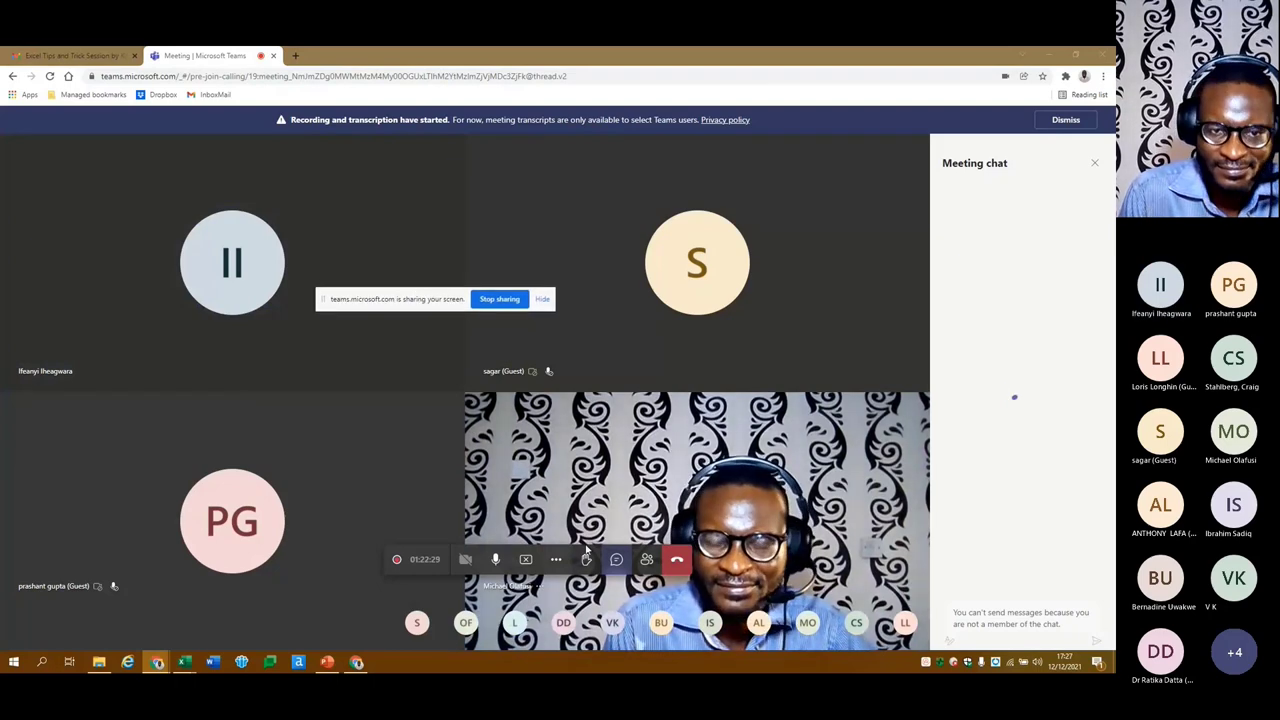
pyautogui.click(495, 559)
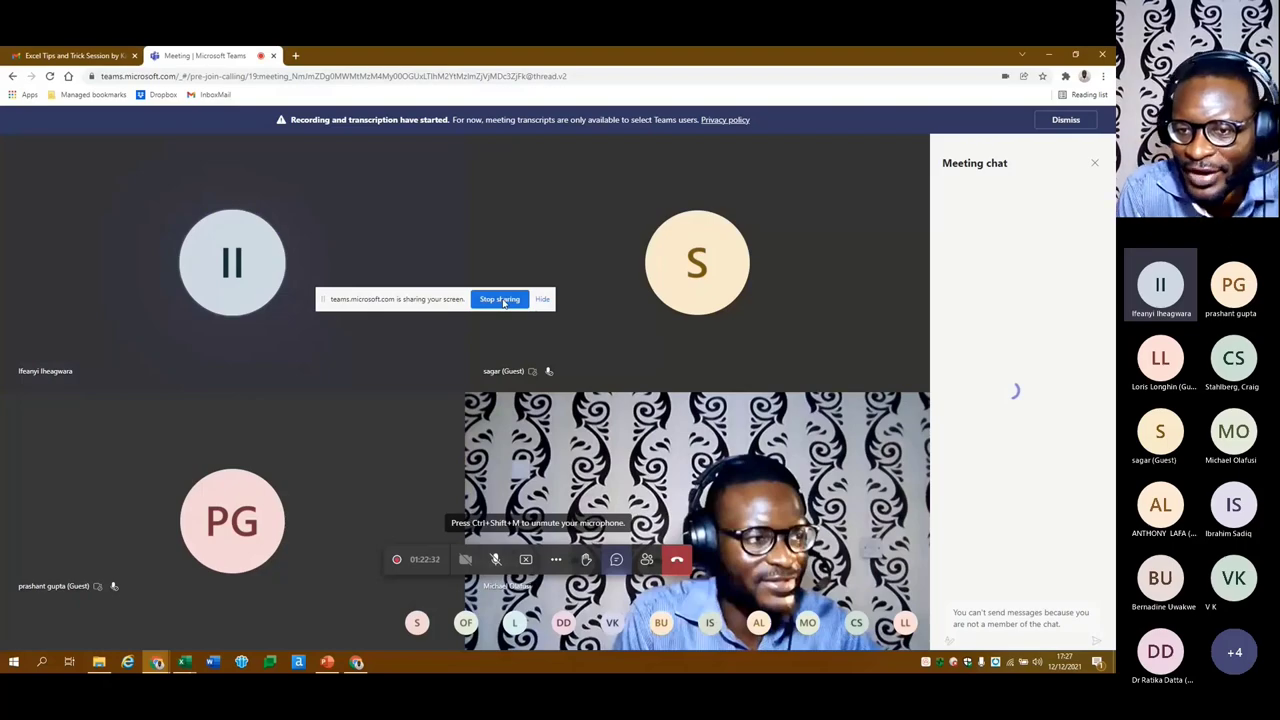
pyautogui.click(500, 300)
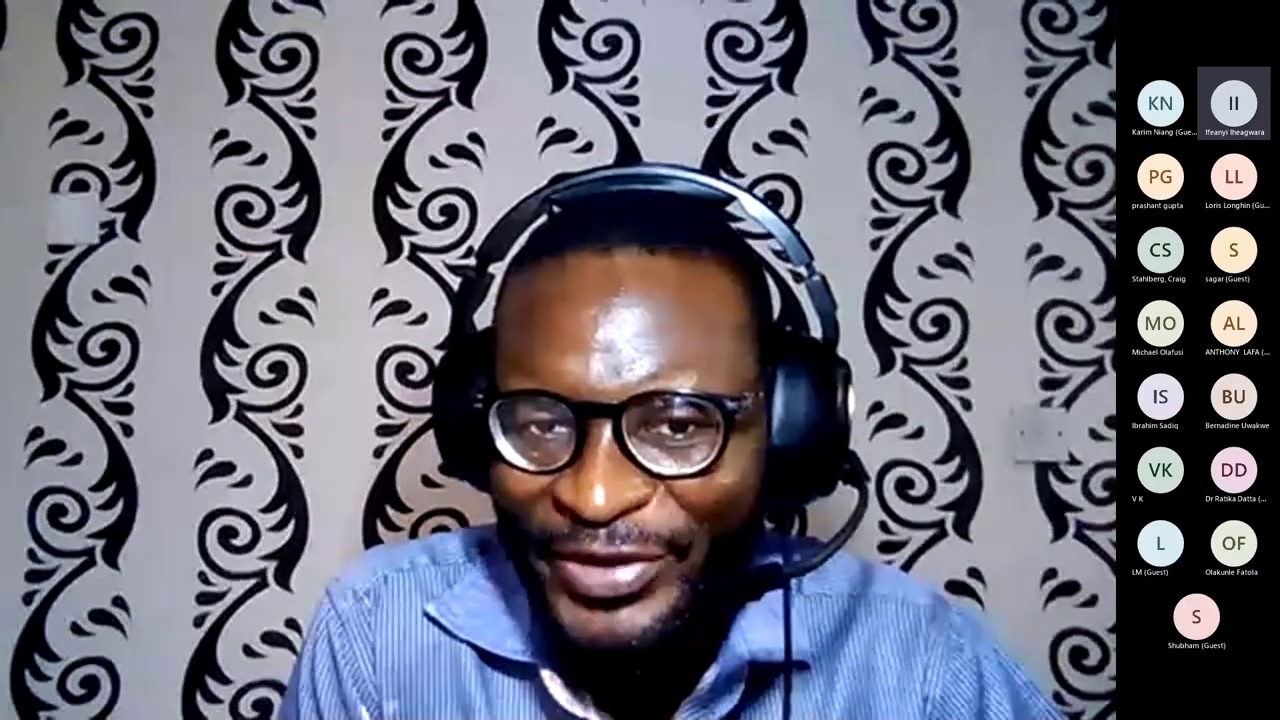